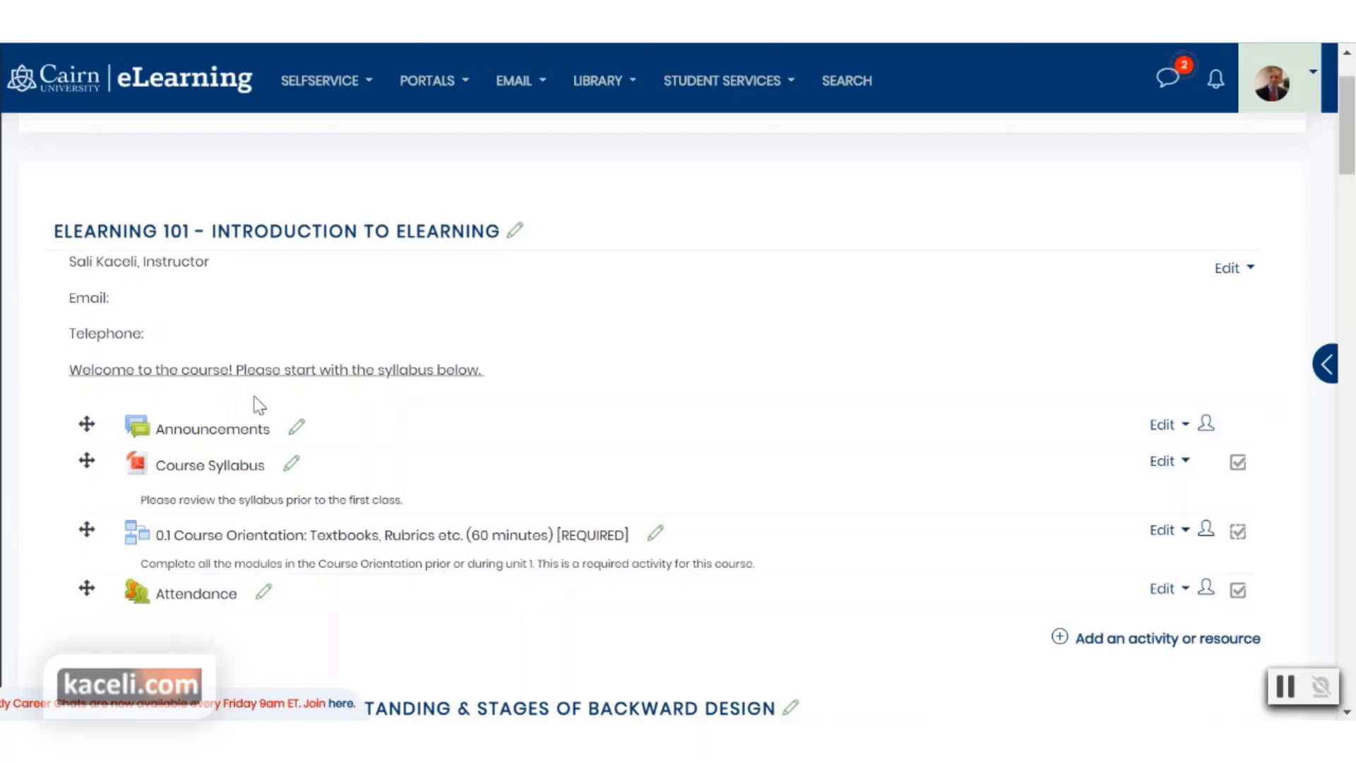
# - Start a new topic in the course's Announcements forum with the subject "Welcome to the Course."
pyautogui.click(212, 434)
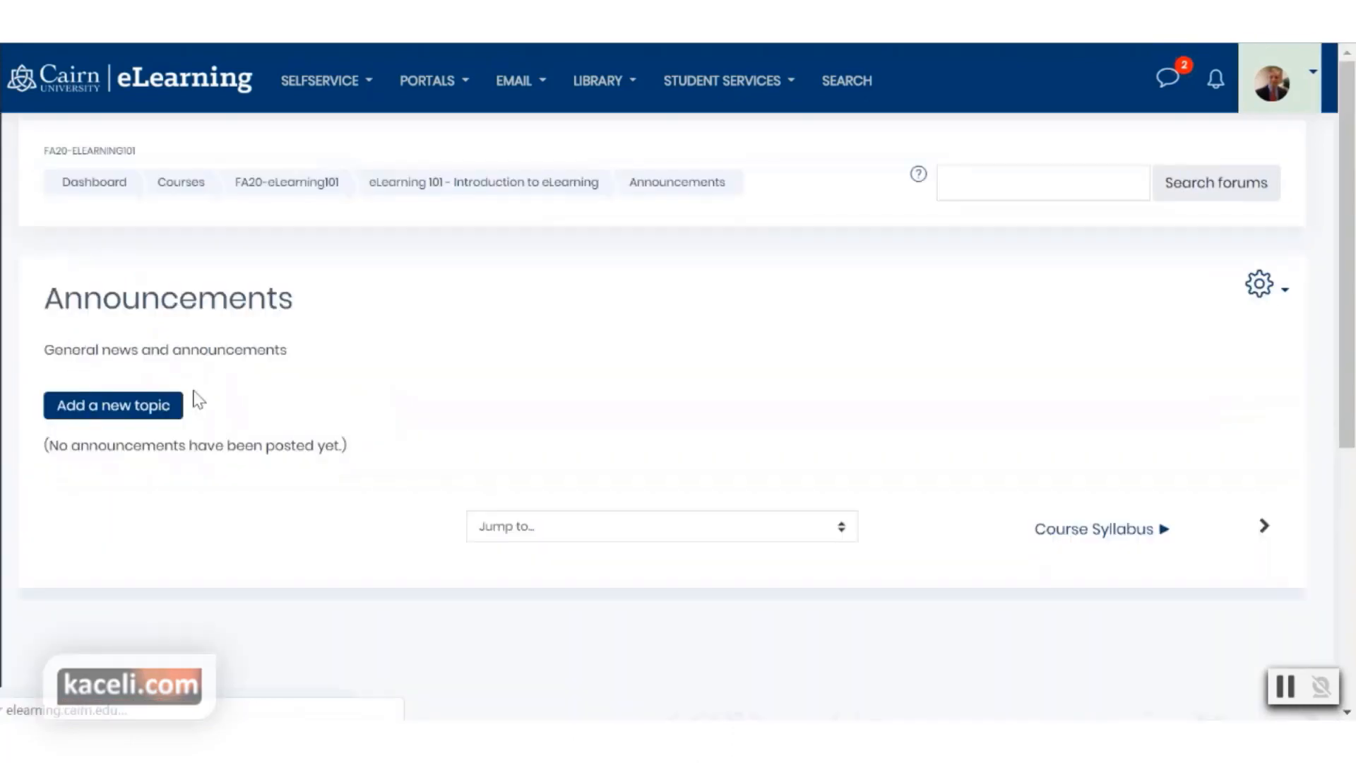
pyautogui.click(114, 415)
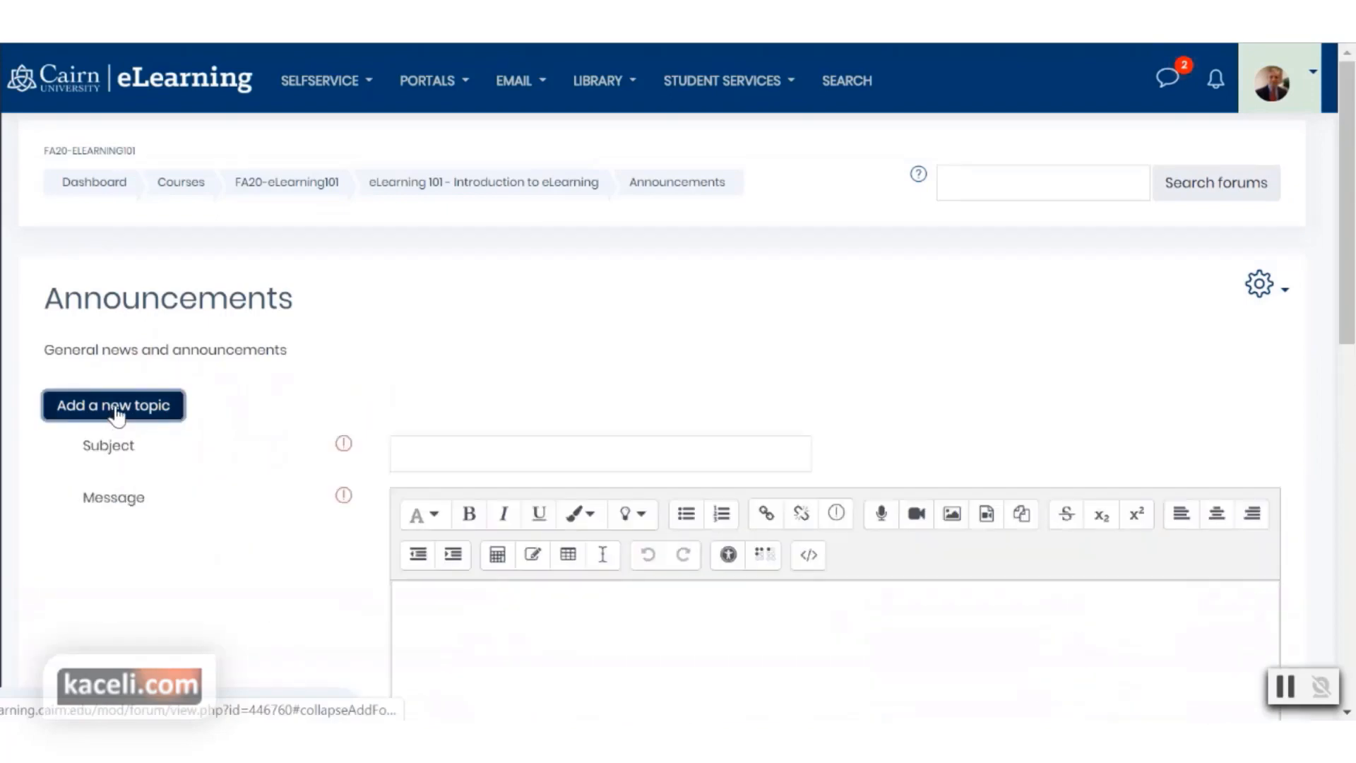
pyautogui.click(417, 443)
pyautogui.scroll(-3, 288, 469)
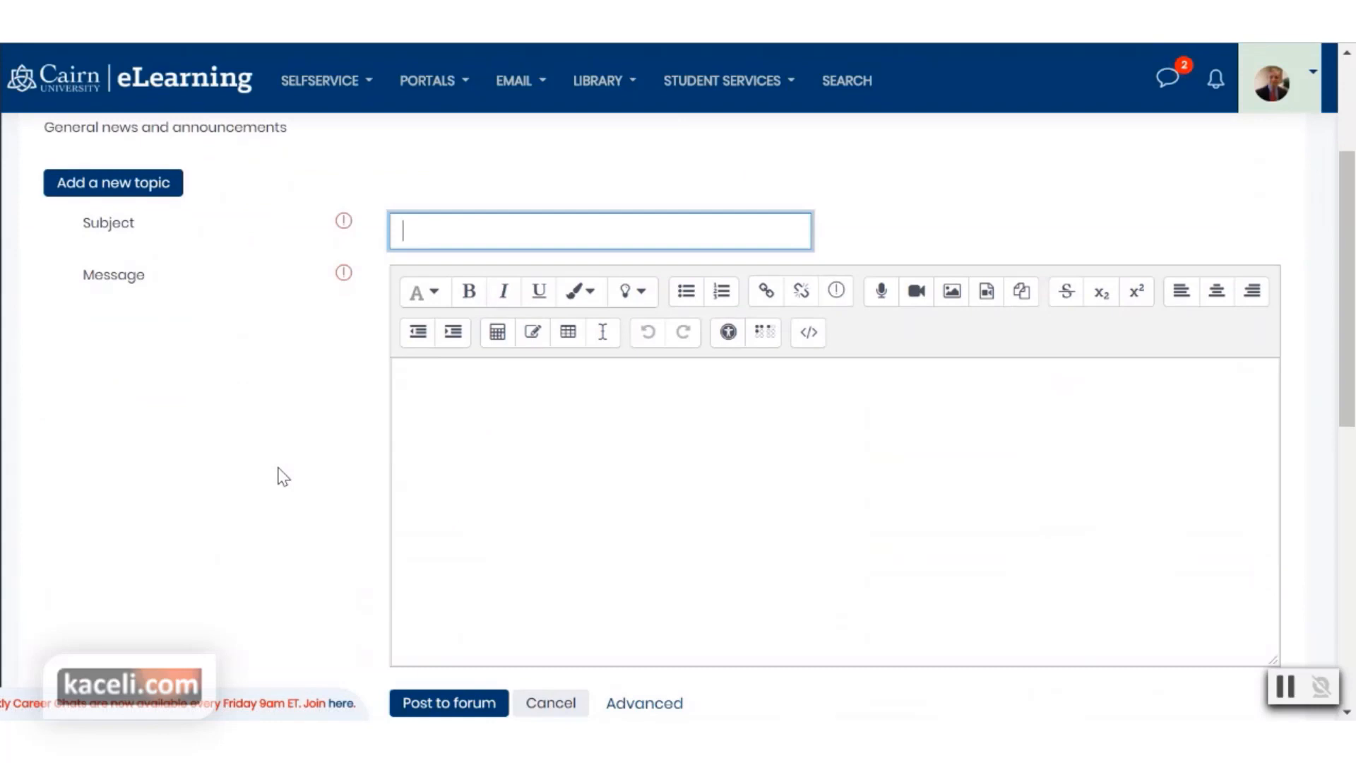
pyautogui.write('Welcome to the Course.')
# - Paste the prepared EDU 712 welcome letter into the announcement's message
pyautogui.click(510, 464)
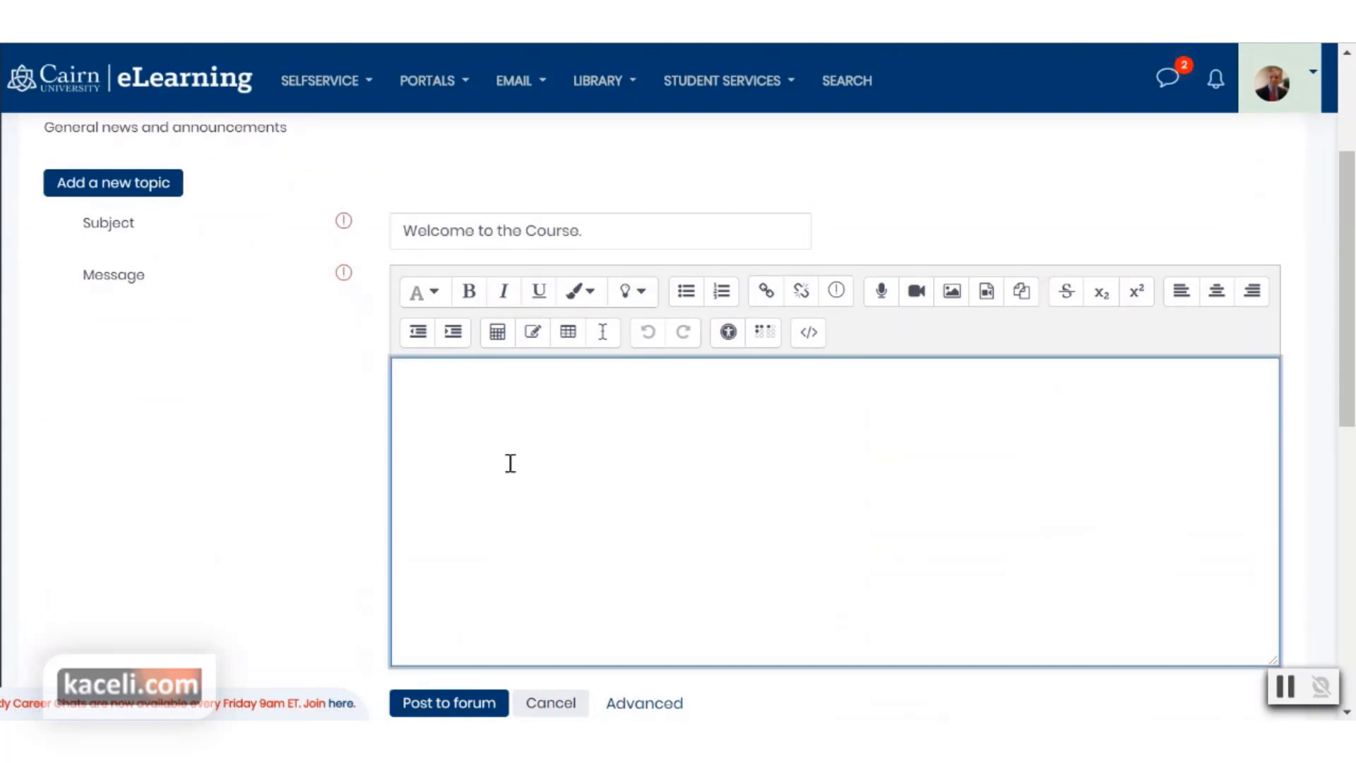
pyautogui.hotkey('ctrl', 'v')
pyautogui.scroll(2, 494, 497)
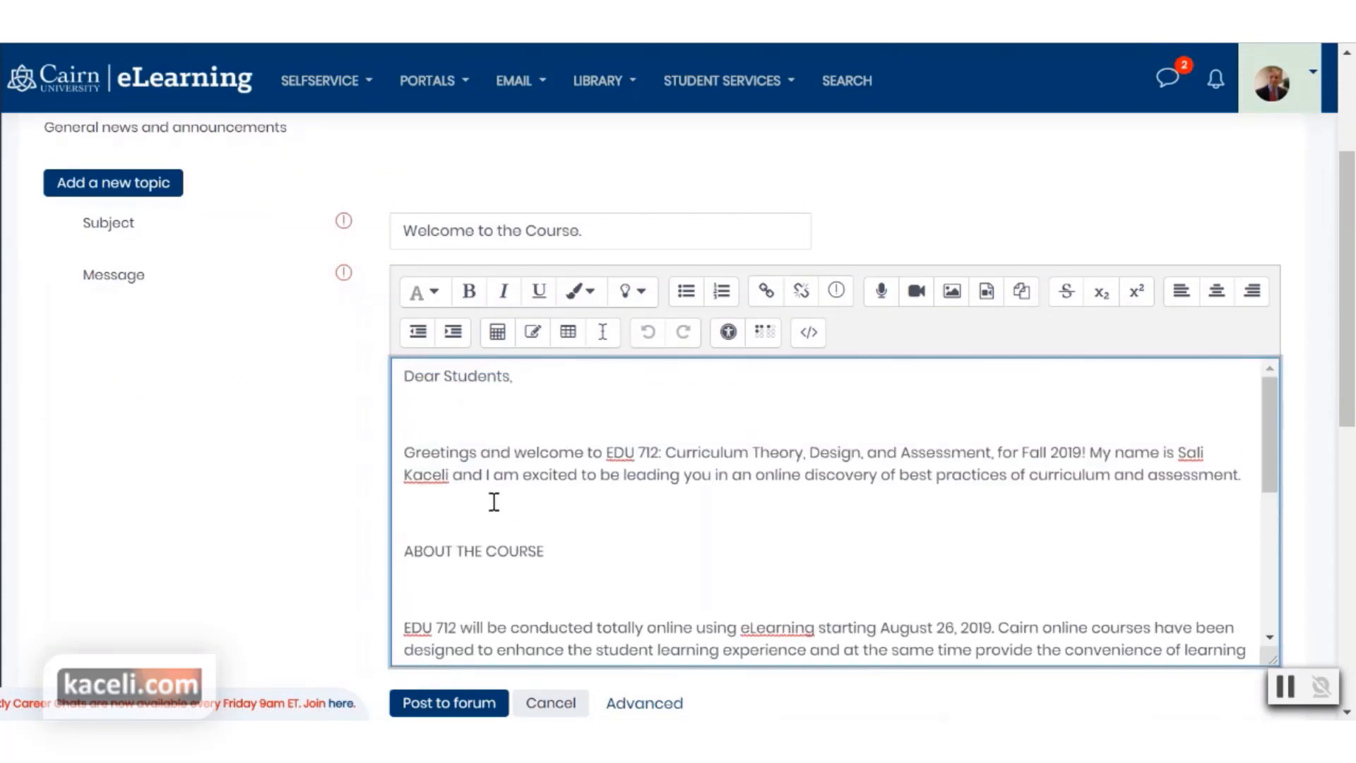
# - Remove the surplus blank lines between the letter's paragraphs, from the greeting down to the closing contact sentence
pyautogui.click(461, 411)
pyautogui.press('Delete')
pyautogui.click(415, 474)
pyautogui.press('Delete')
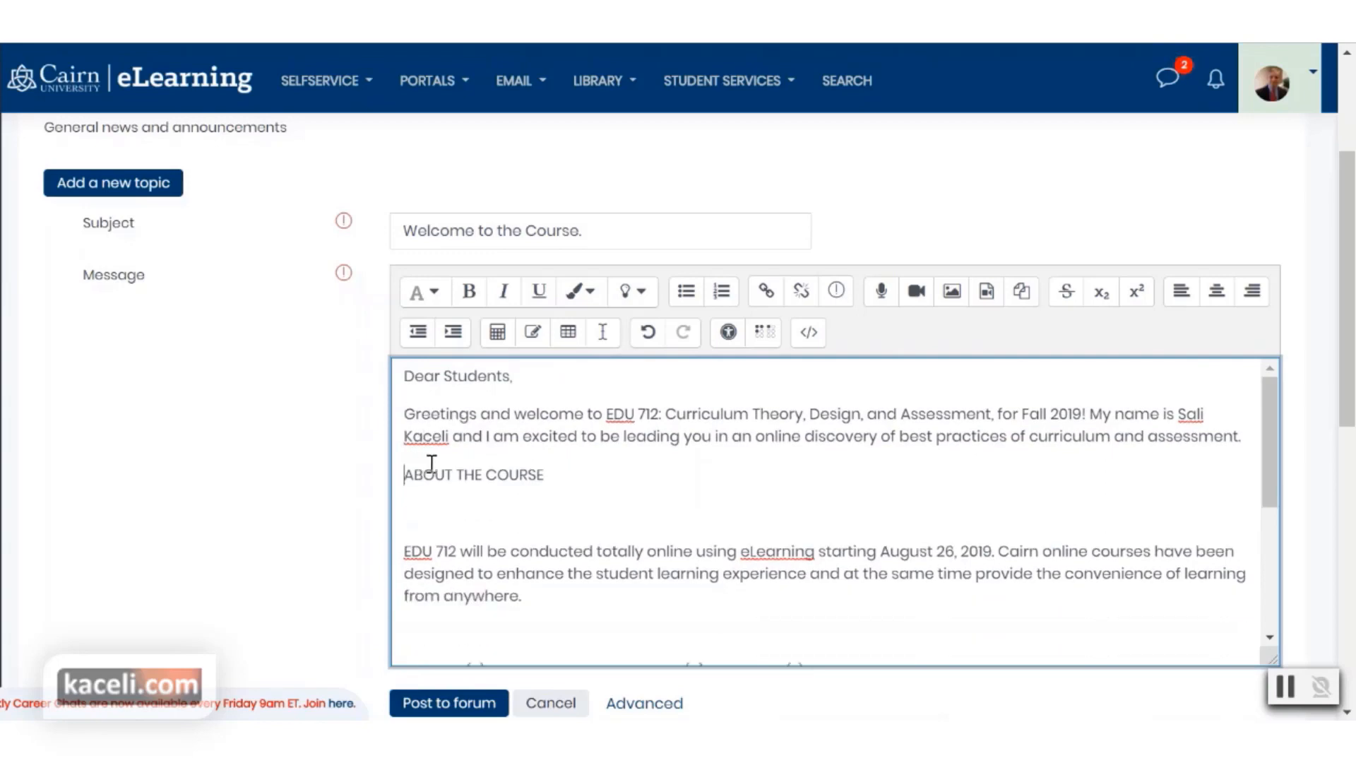
pyautogui.click(418, 511)
pyautogui.press('Delete')
pyautogui.click(401, 592)
pyautogui.press('Delete')
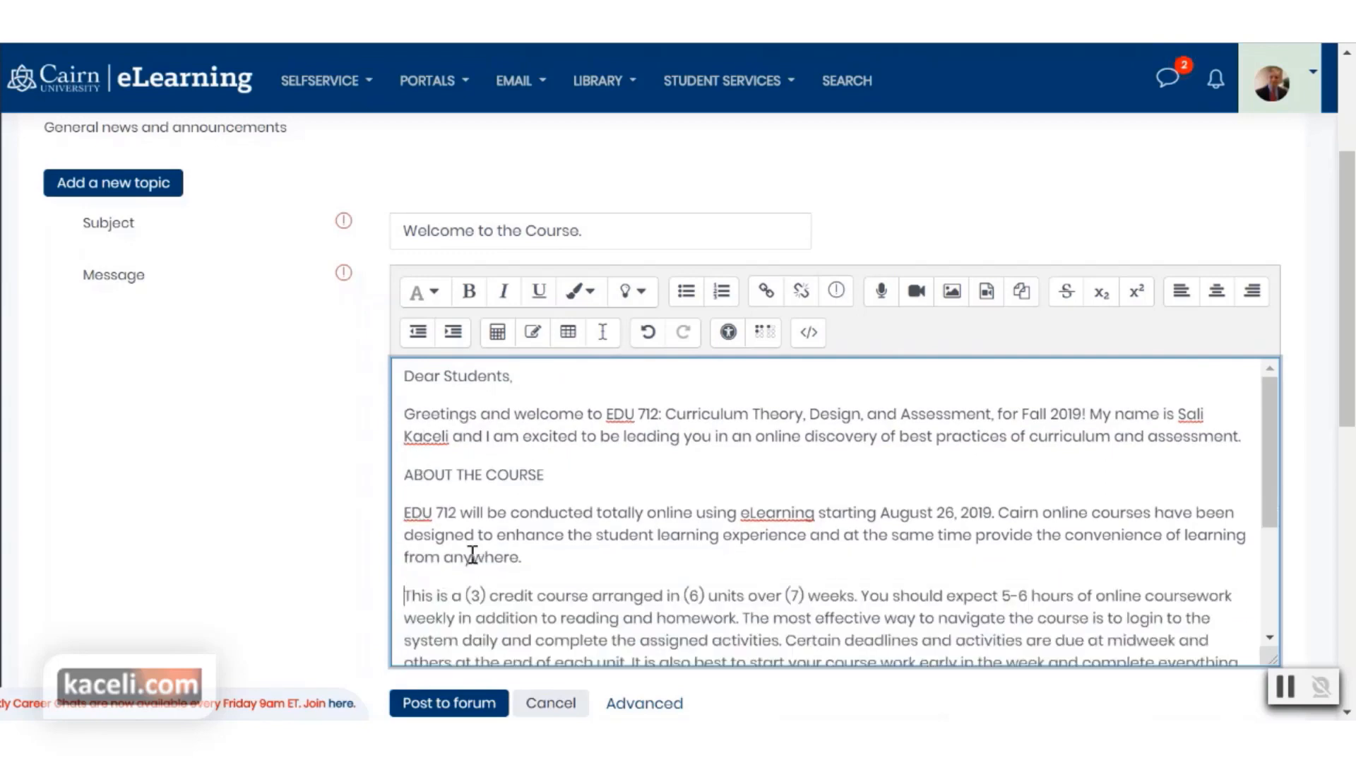
pyautogui.scroll(-3, 473, 554)
pyautogui.click(415, 513)
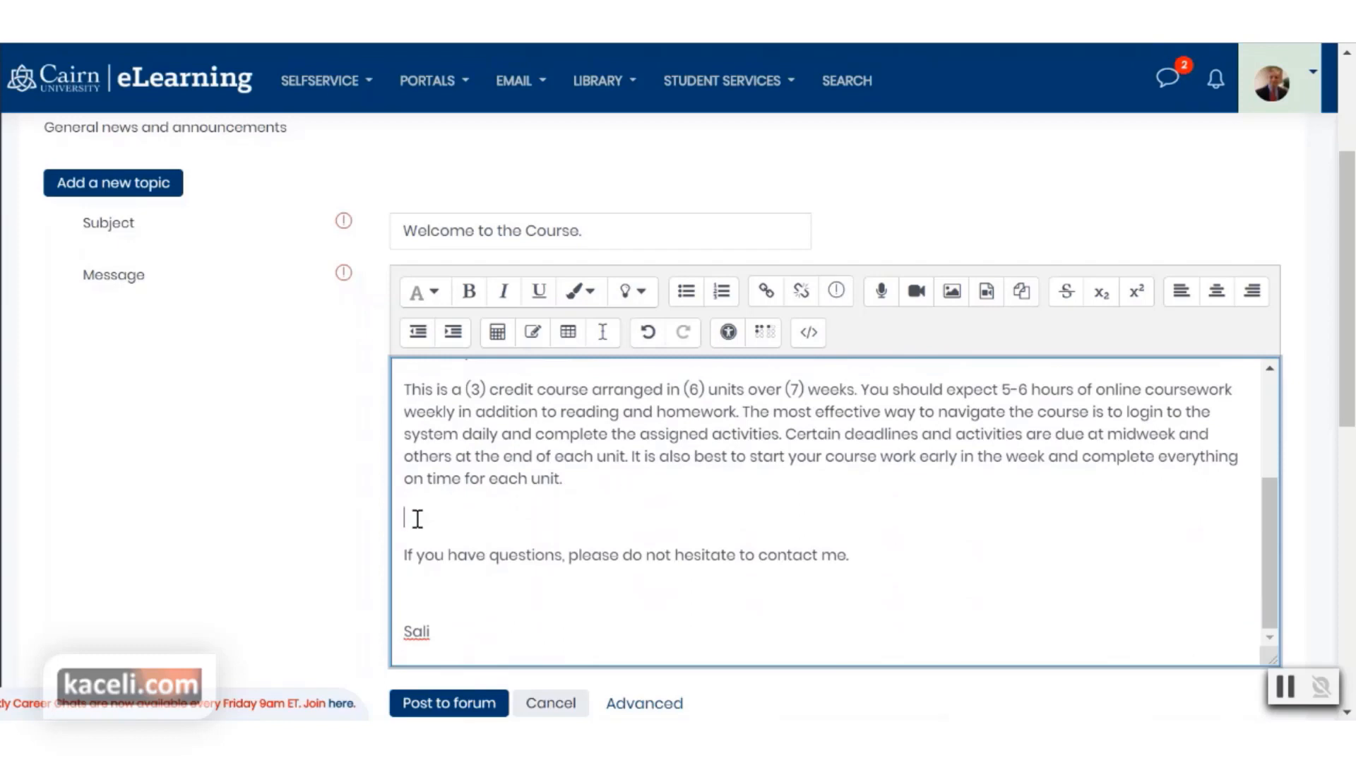
pyautogui.press('Delete')
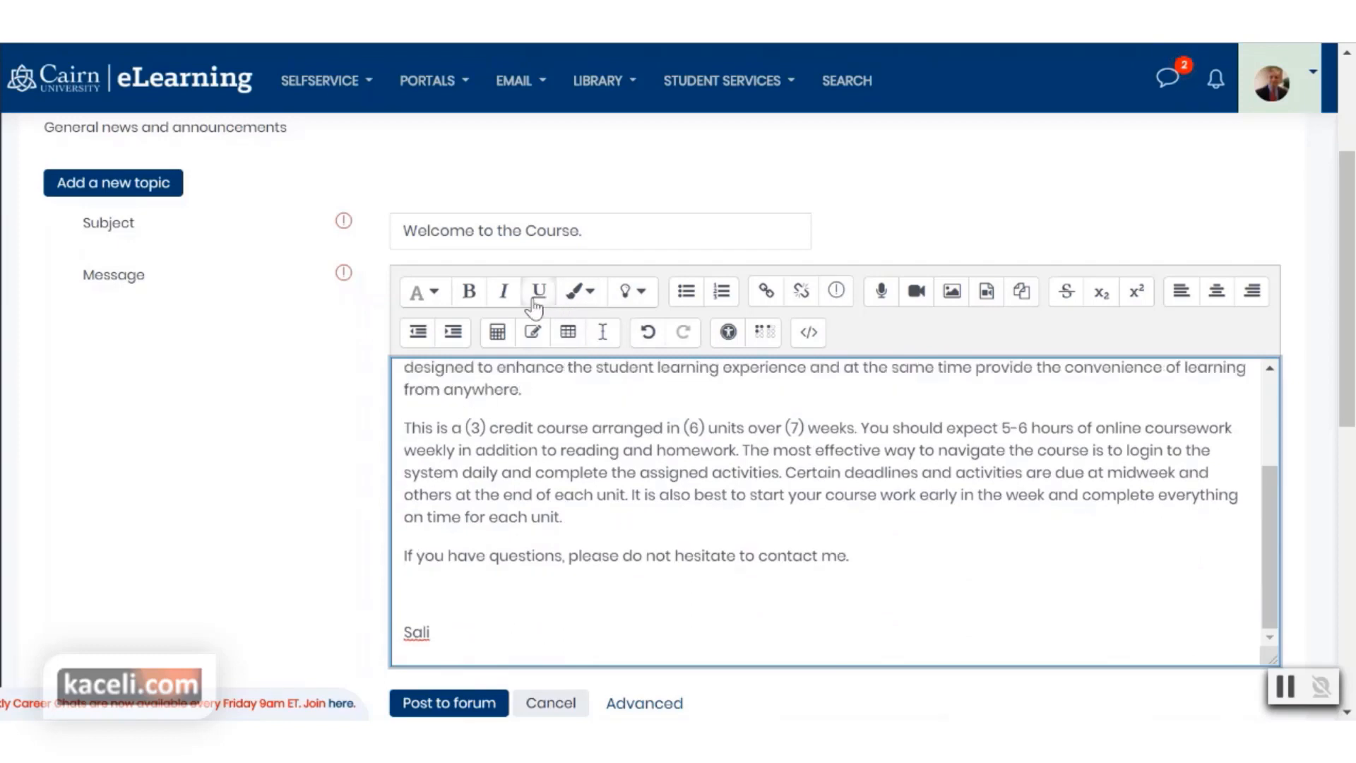
# - Show the advanced posting options, look through the attachment, pinning and tag settings, and post the announcement to the forum
pyautogui.scroll(-3, 560, 487)
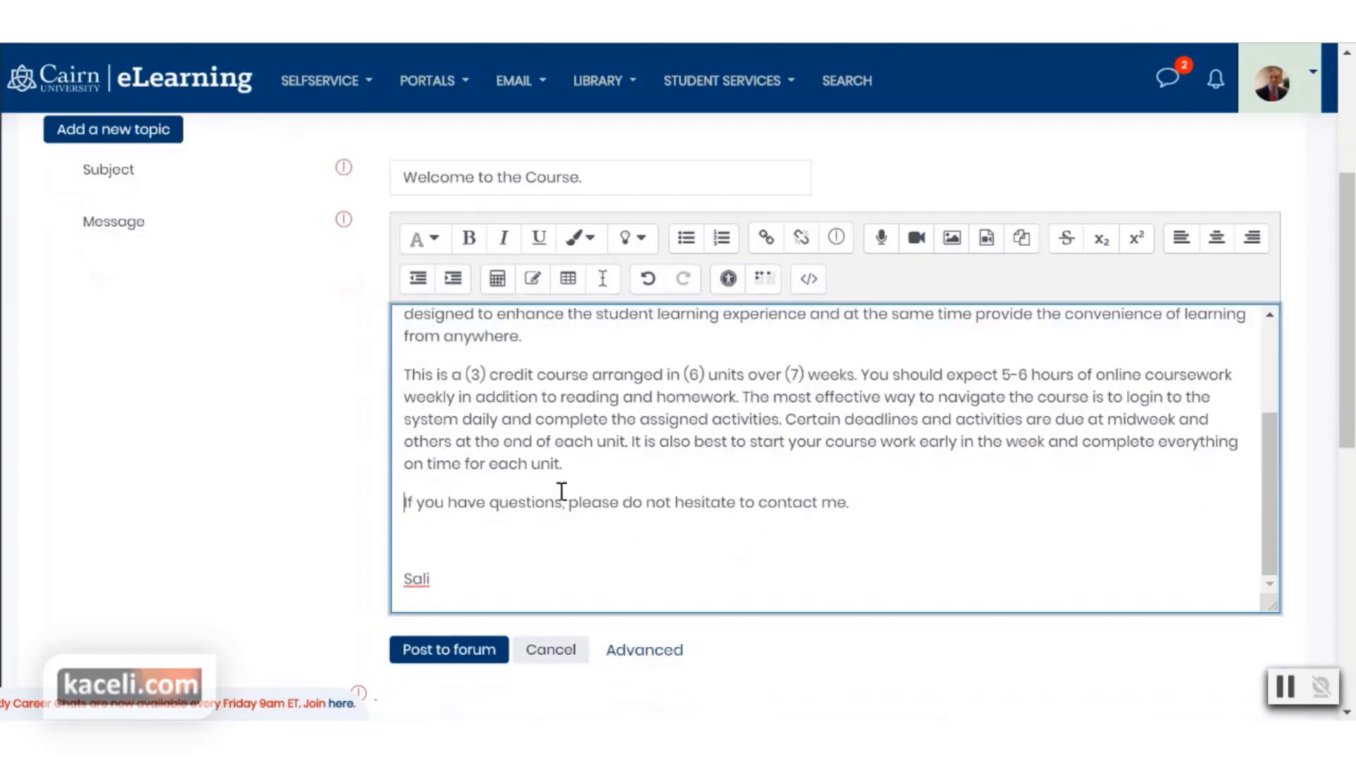
pyautogui.click(639, 486)
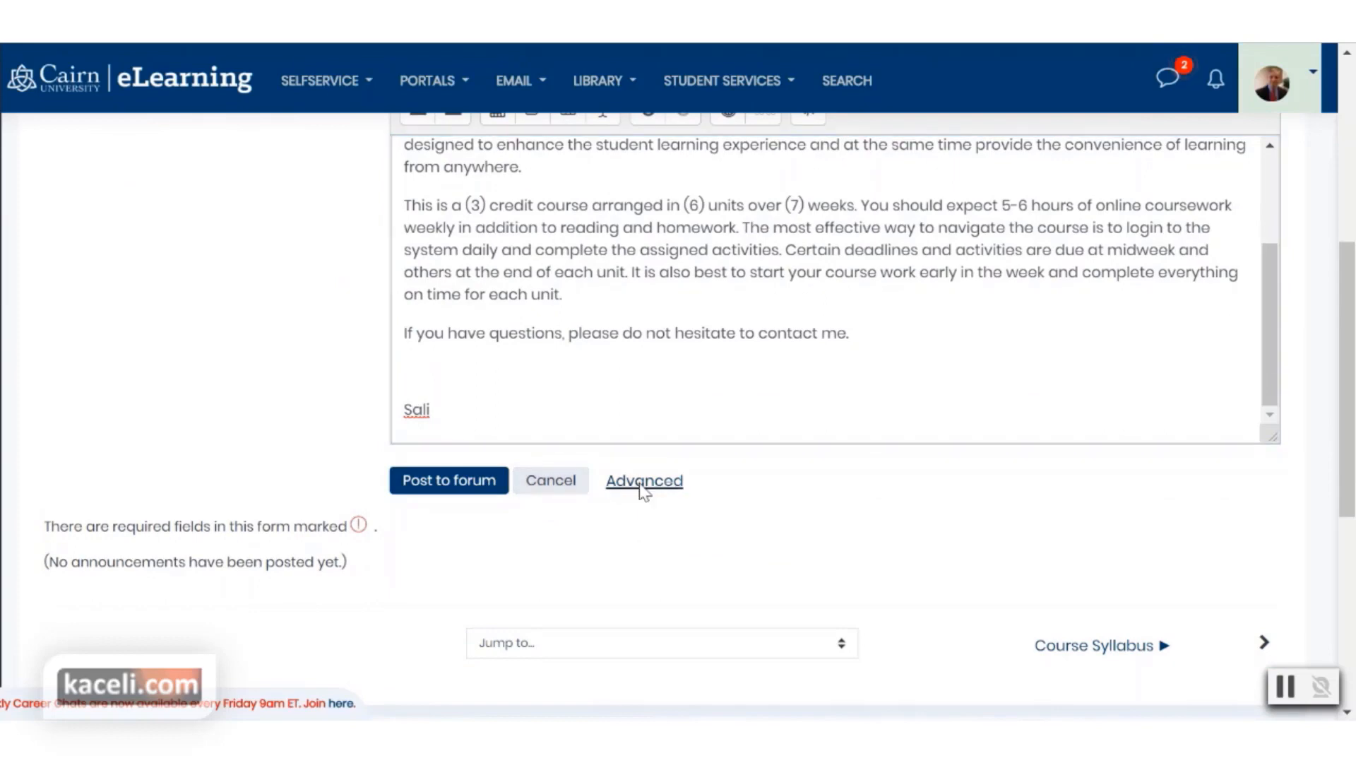
pyautogui.scroll(-6, 349, 476)
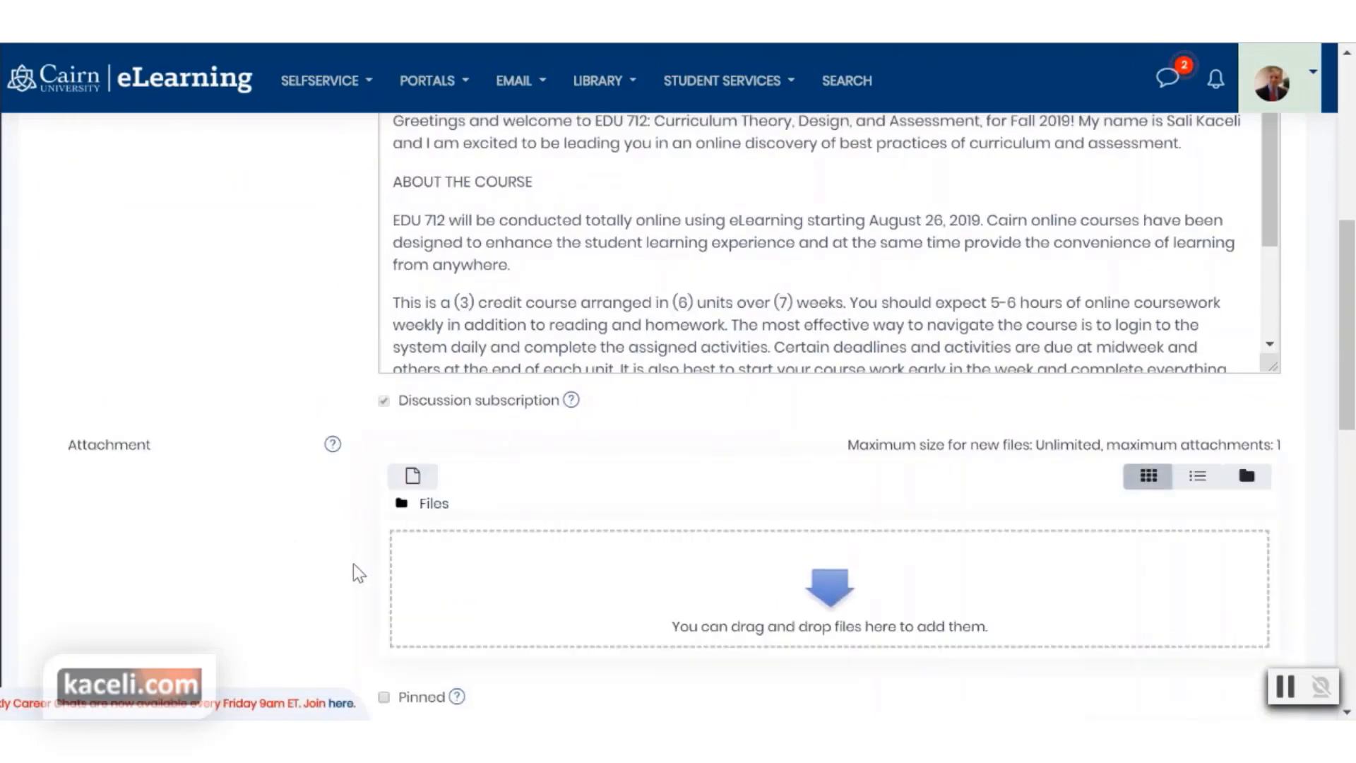
pyautogui.scroll(-1, 714, 526)
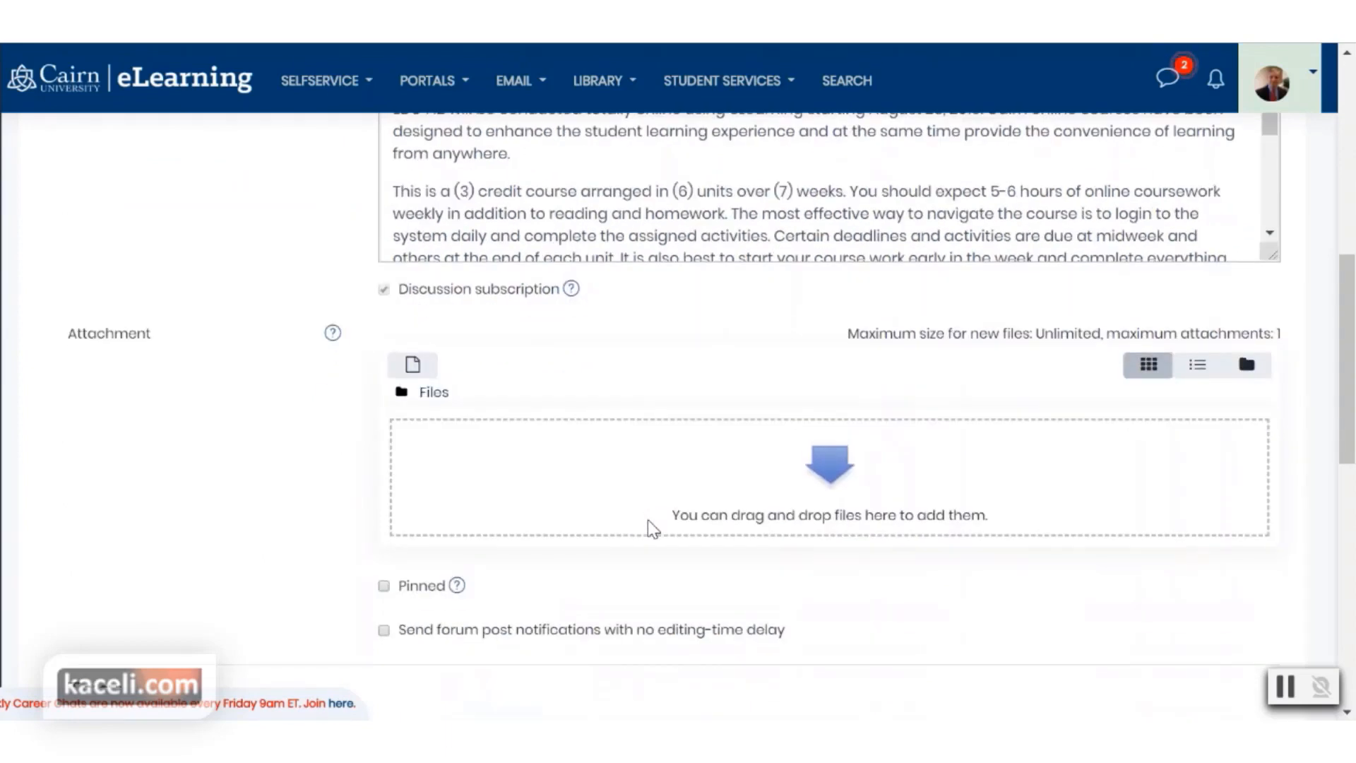
pyautogui.scroll(-5, 647, 519)
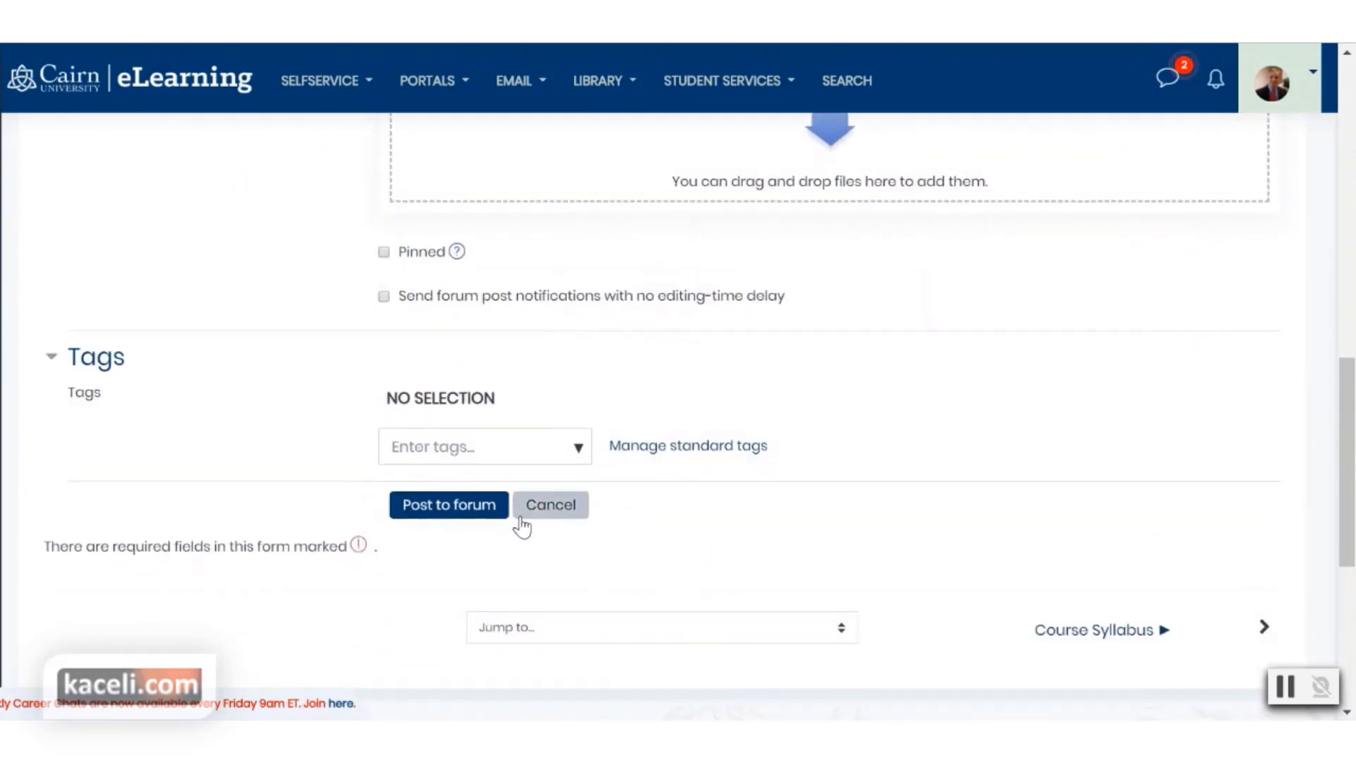
pyautogui.click(447, 520)
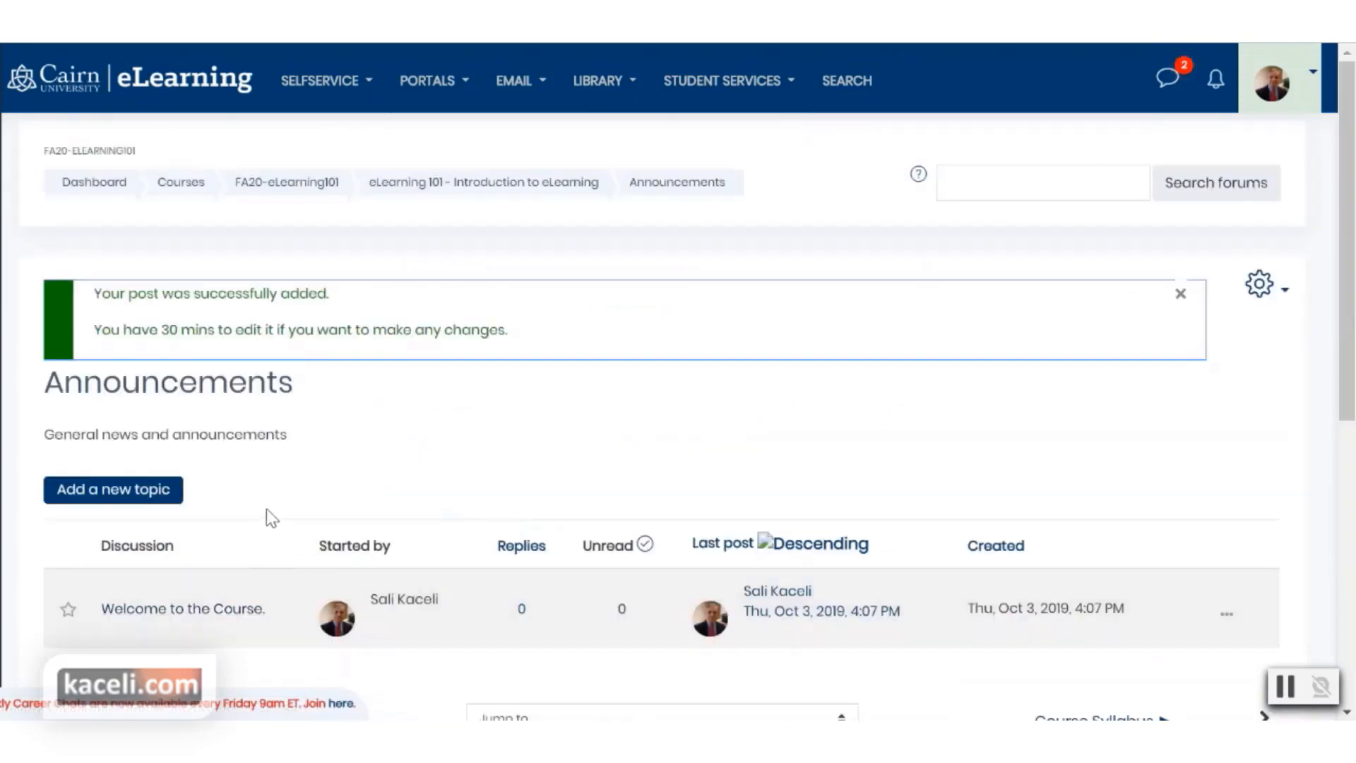
# - Open the posted "Welcome to the Course." announcement and read through its text
pyautogui.scroll(-2, 266, 510)
pyautogui.click(201, 503)
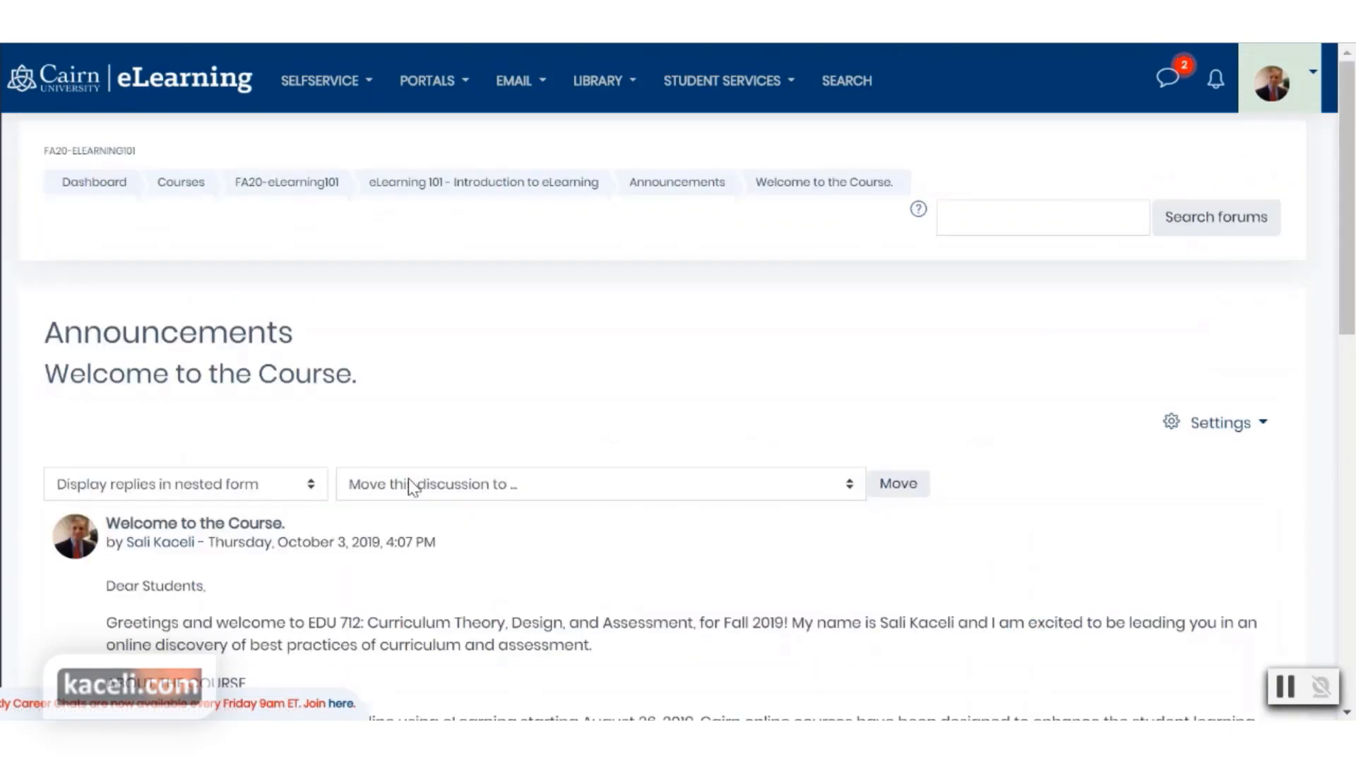
pyautogui.scroll(-9, 426, 384)
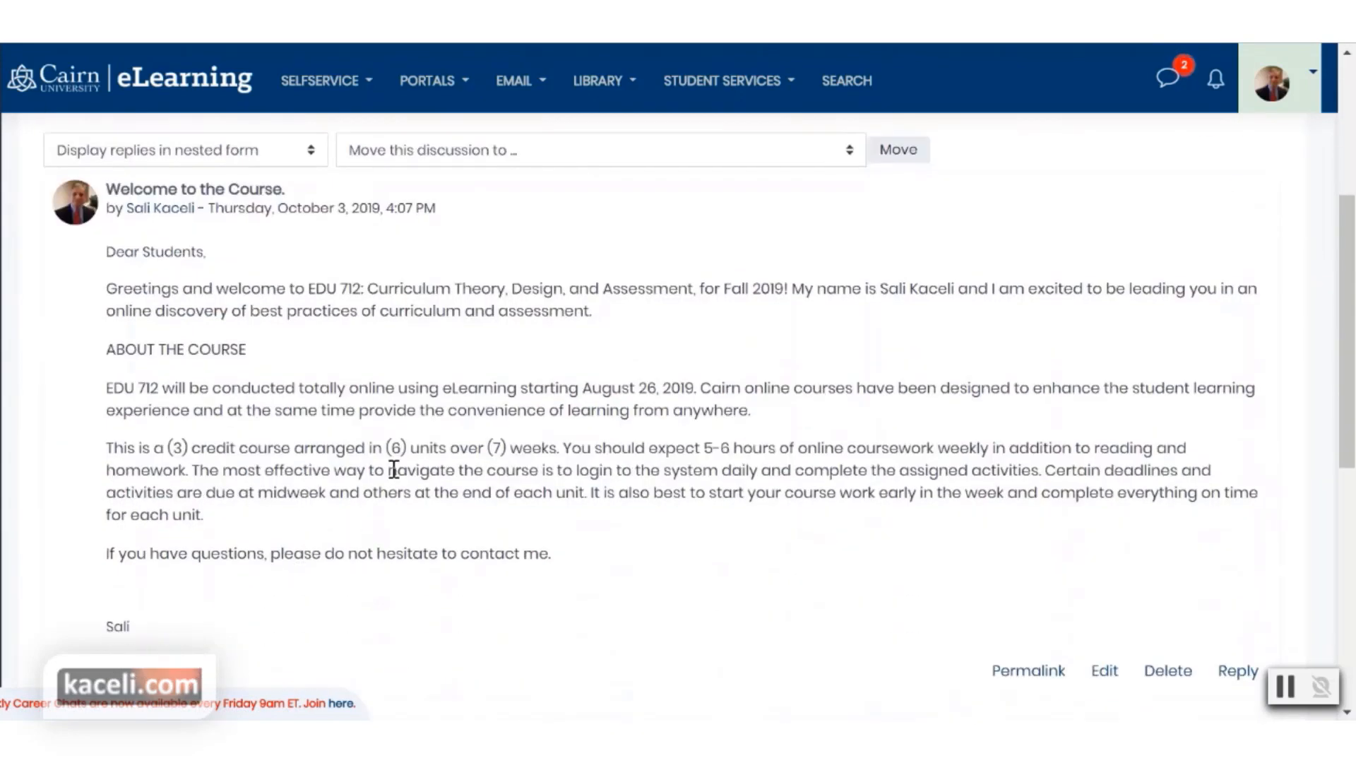
pyautogui.scroll(5, 370, 474)
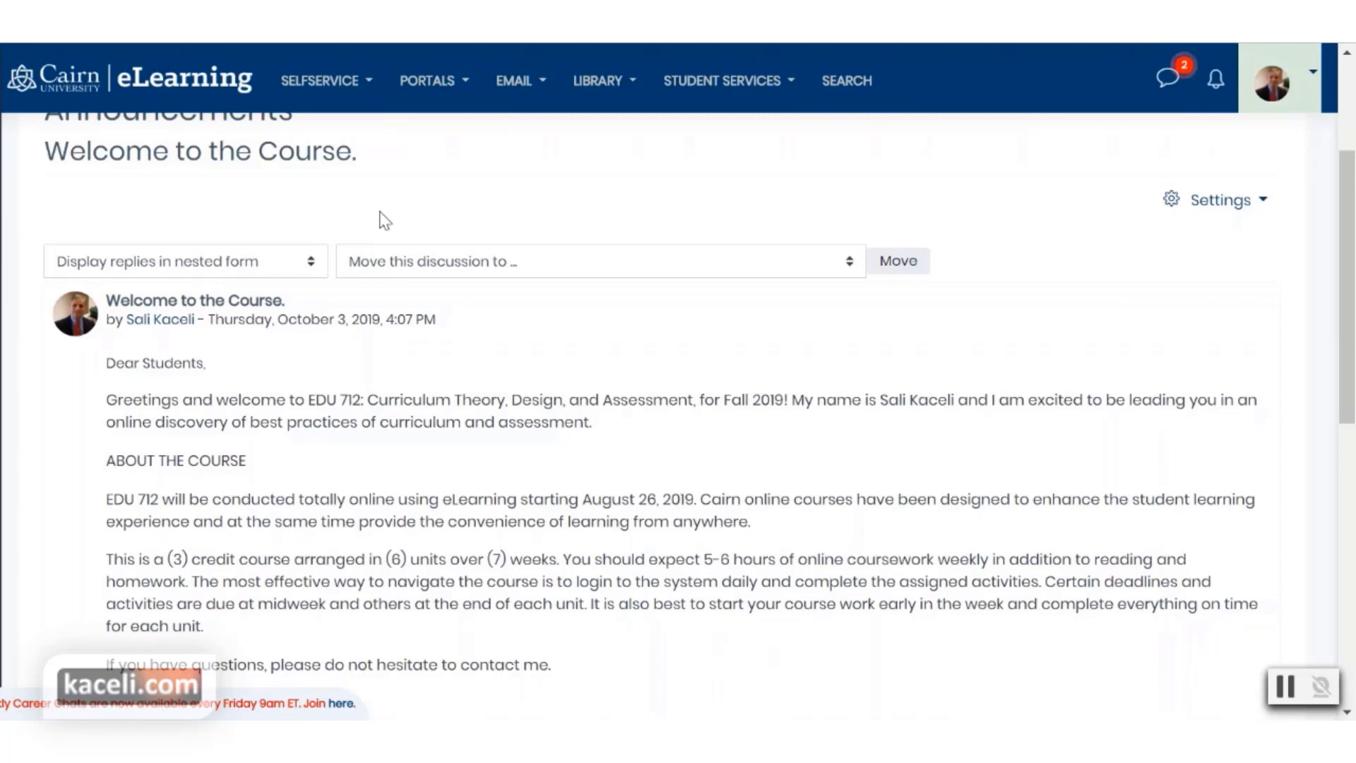
pyautogui.scroll(3, 360, 254)
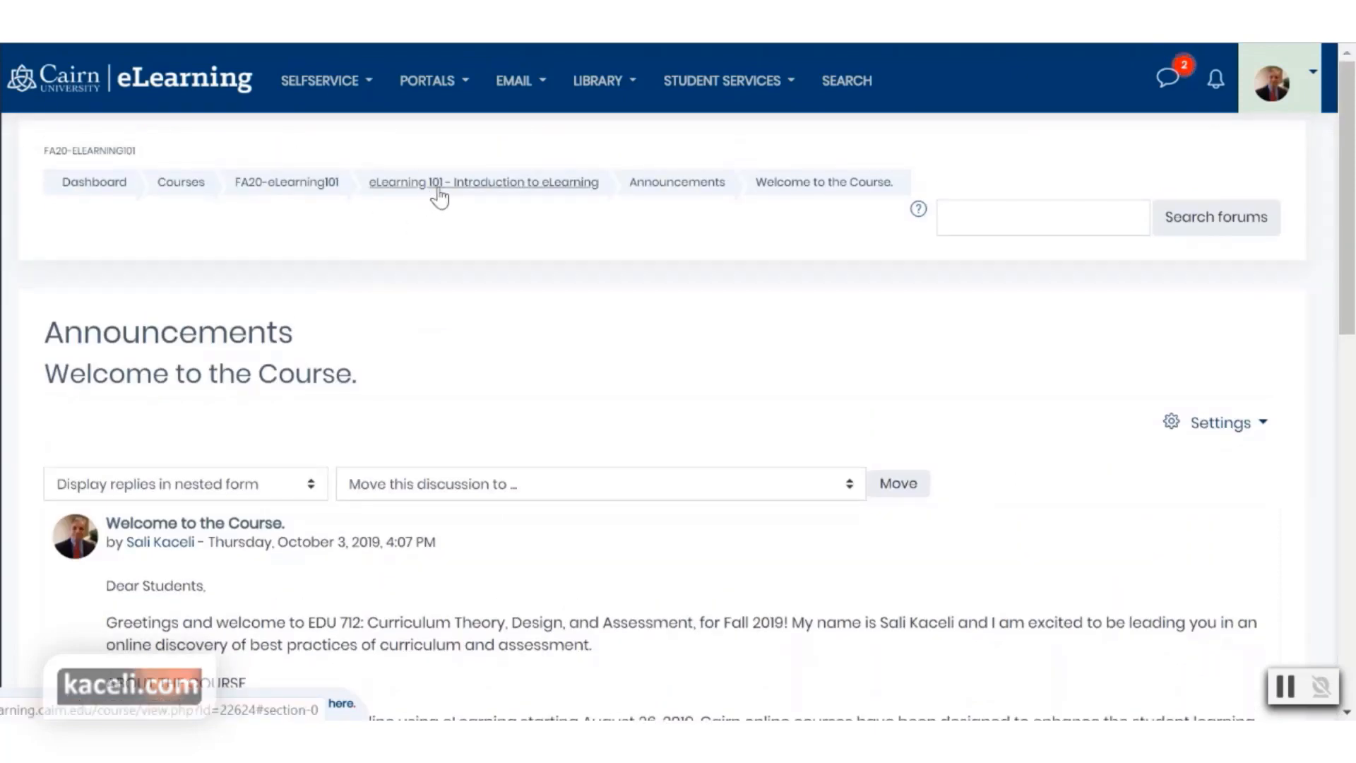
# - Return to the eLearning 101 course page and examine the Announcements link and the Latest news block with its topic links
pyautogui.click(519, 187)
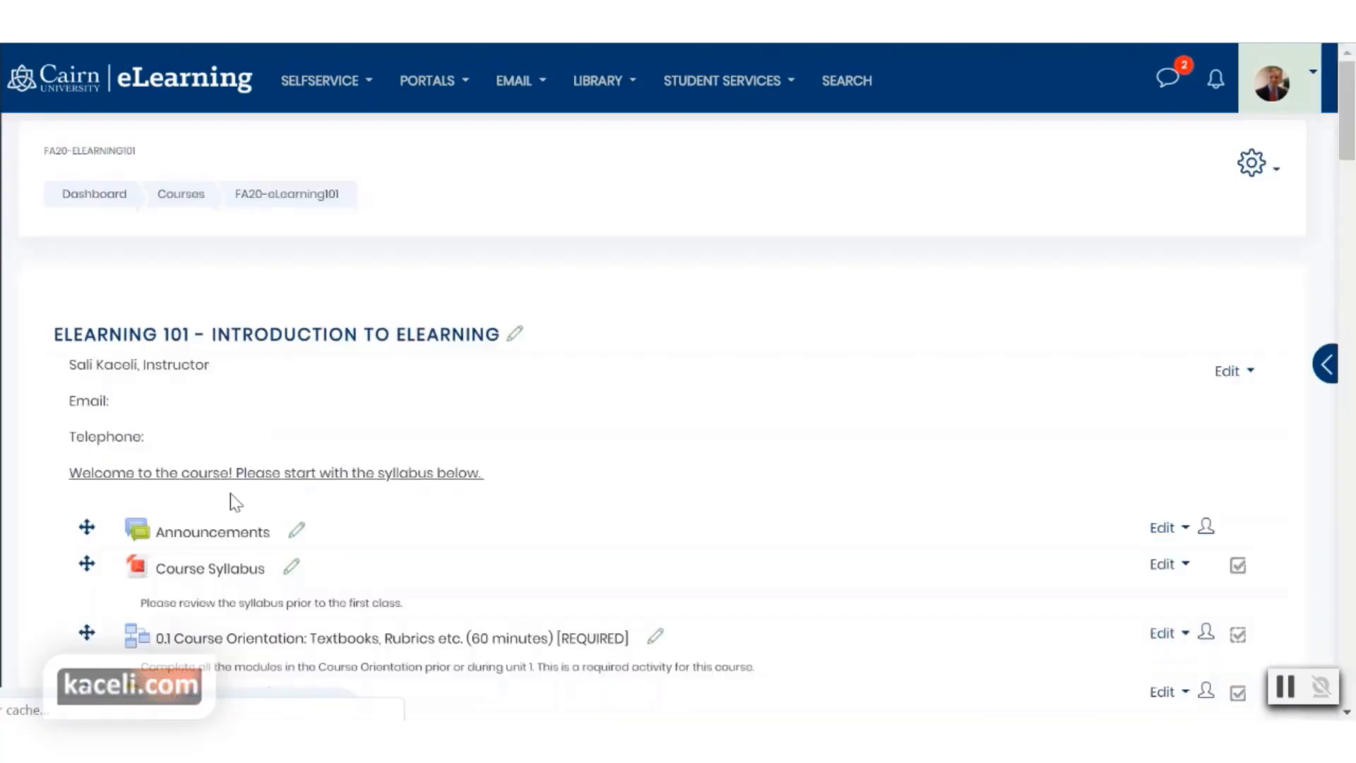
pyautogui.scroll(-3, 233, 505)
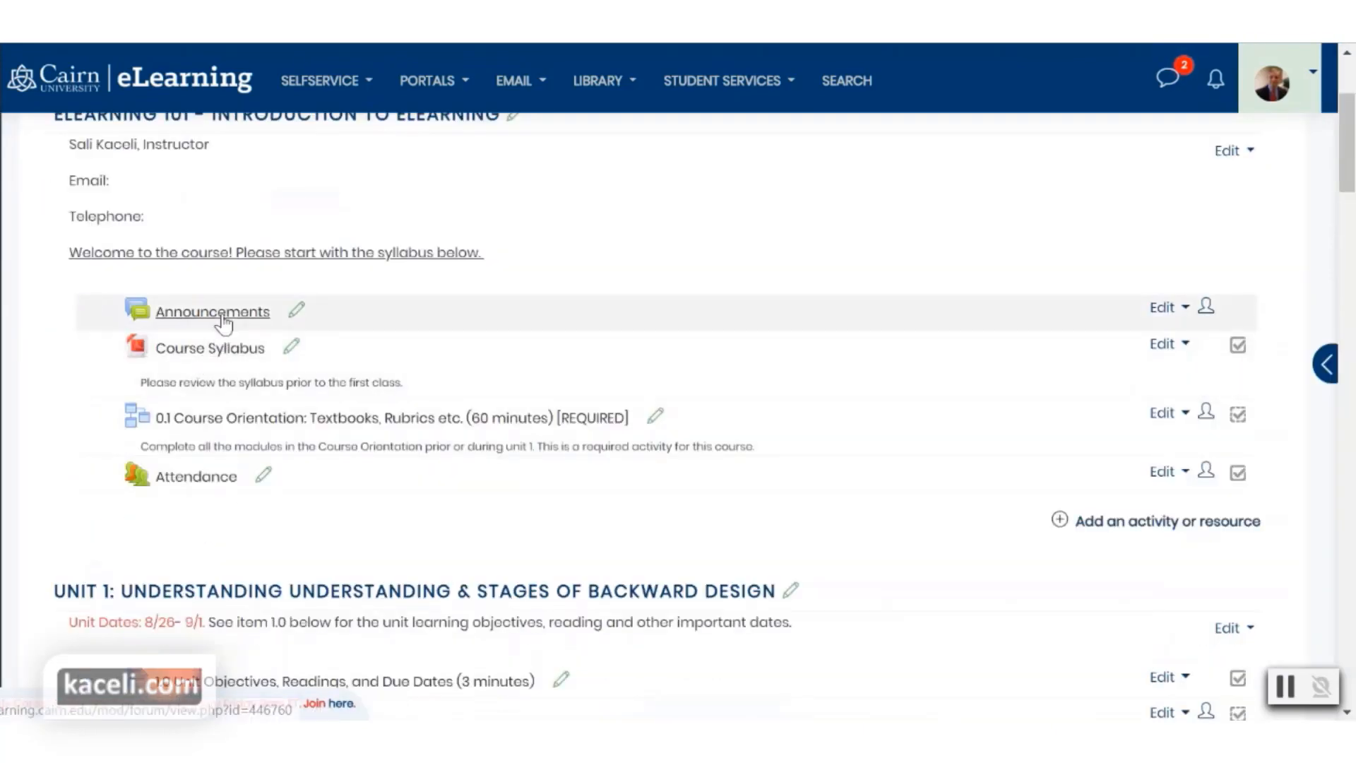
pyautogui.click(225, 321)
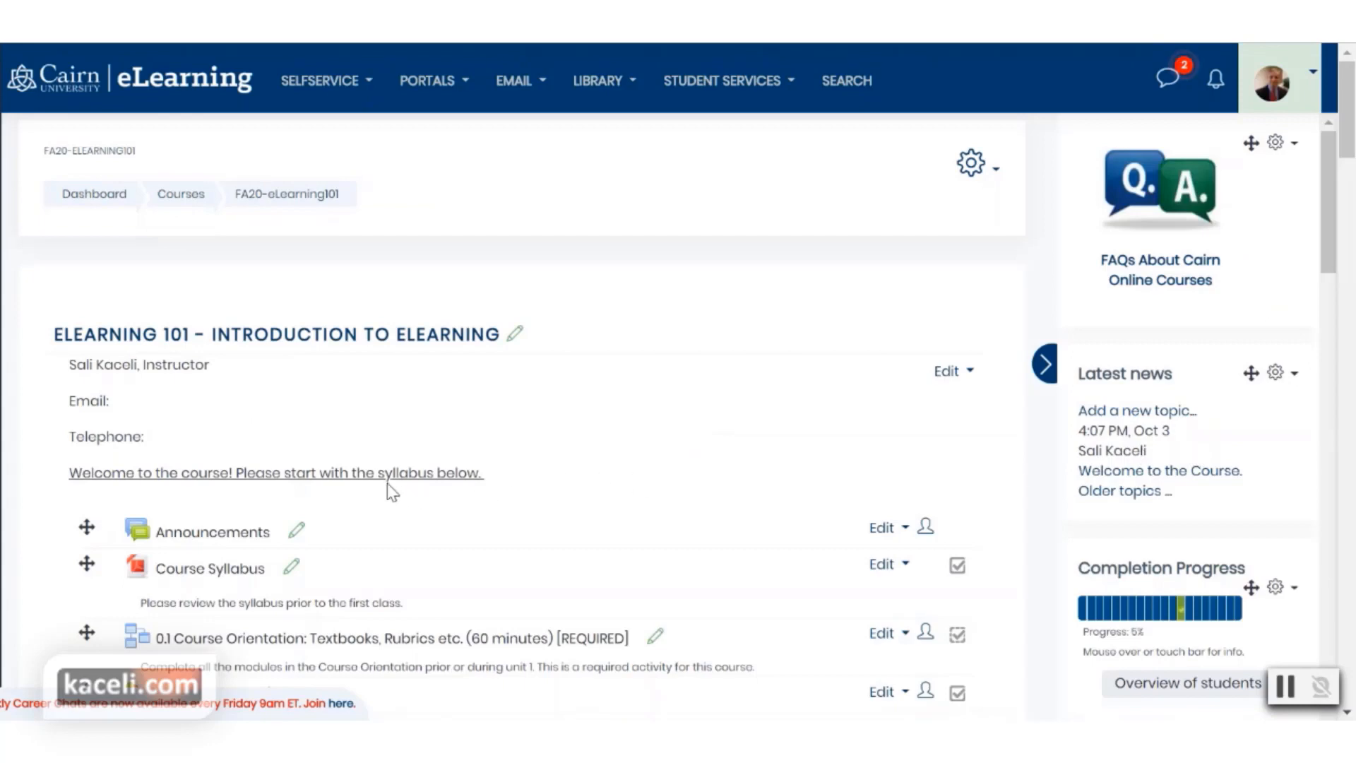
pyautogui.click(1045, 364)
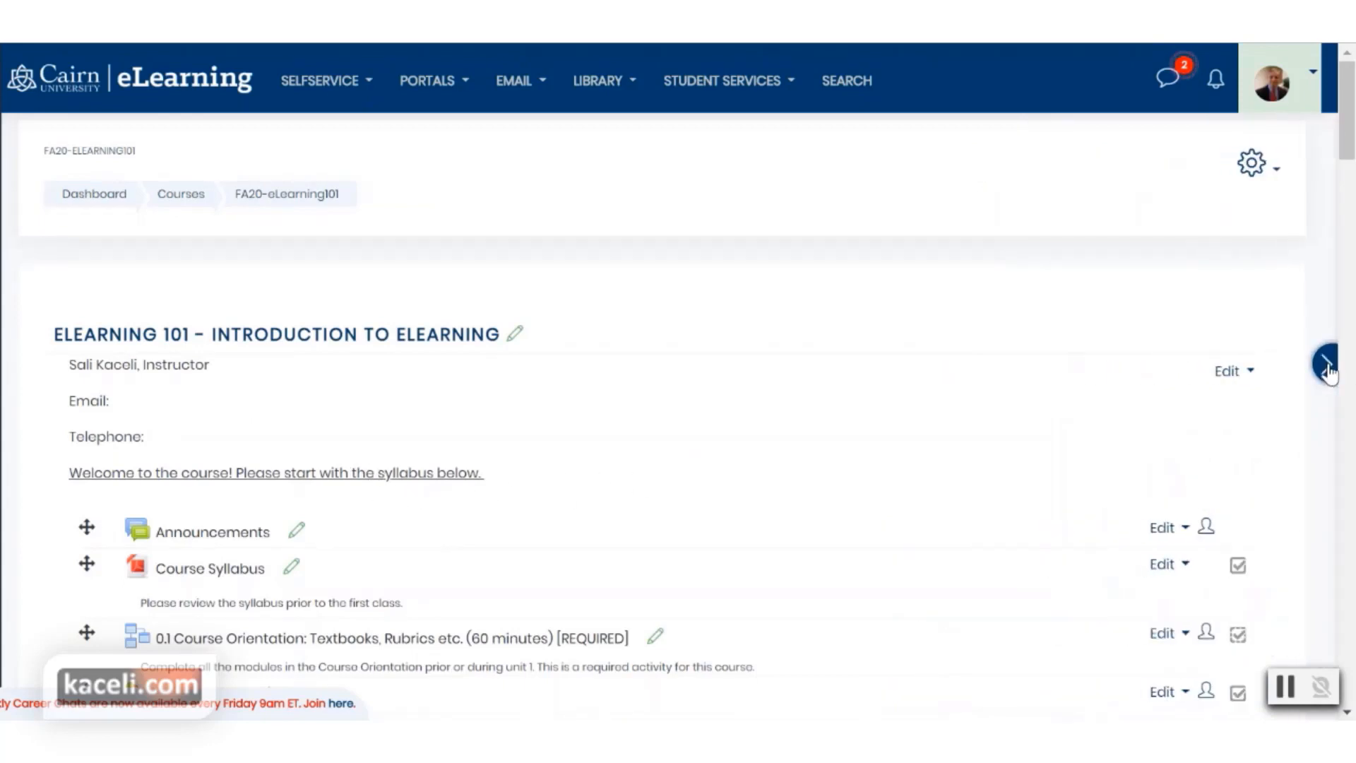
pyautogui.click(1323, 364)
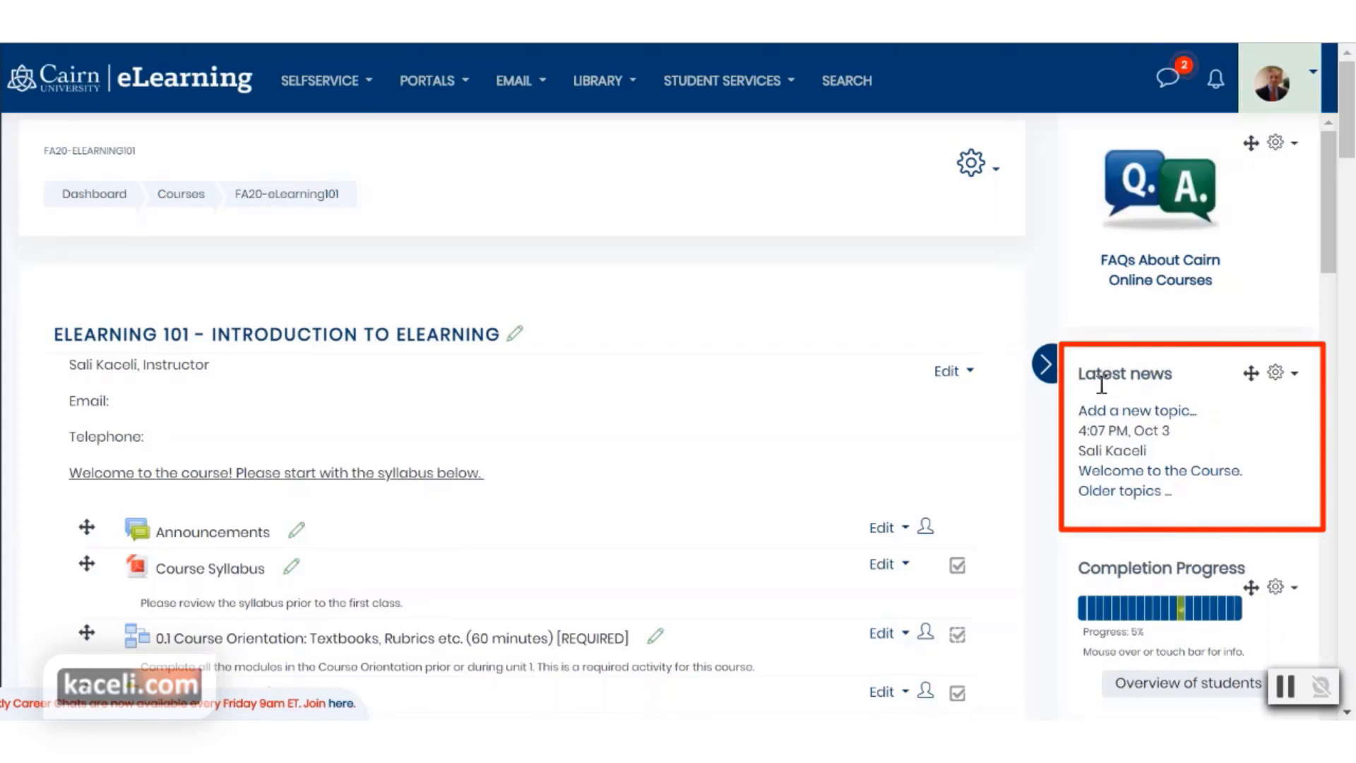
pyautogui.click(1130, 411)
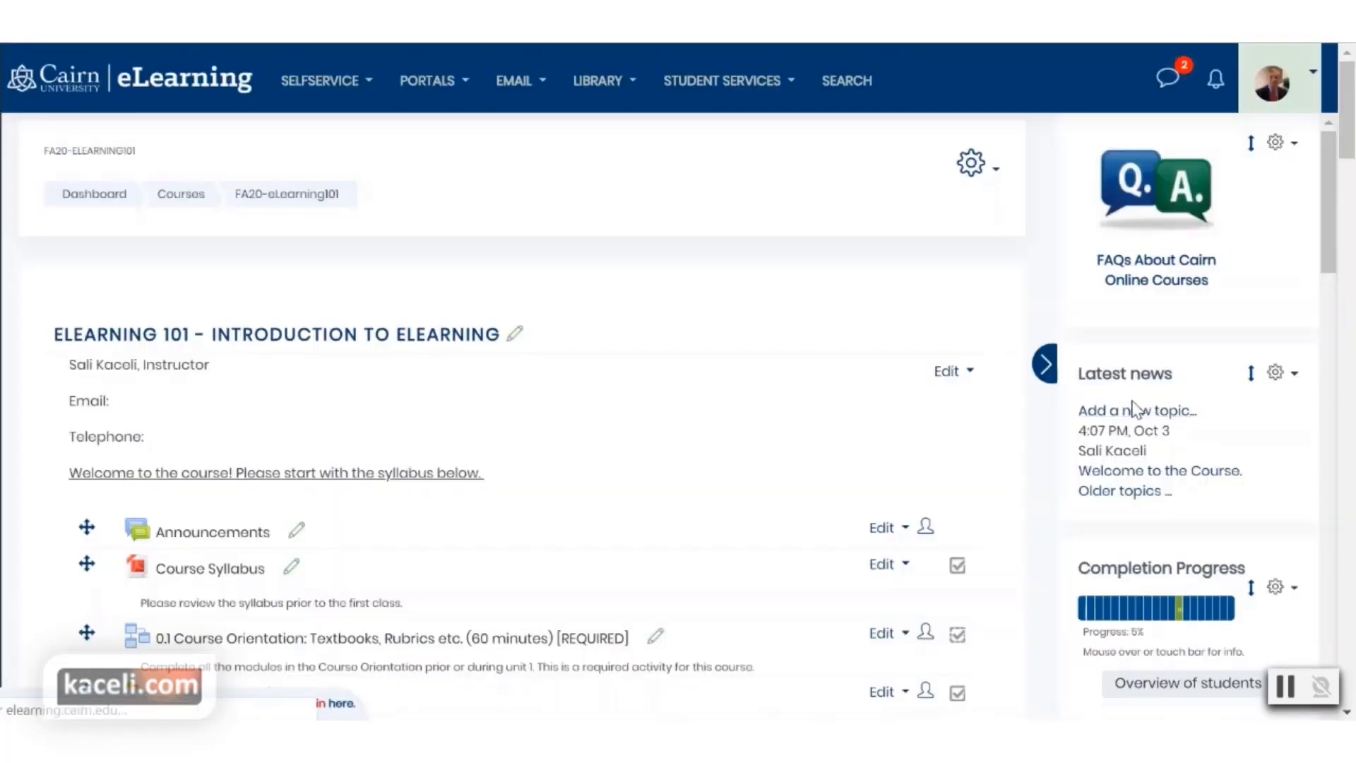
pyautogui.click(1121, 472)
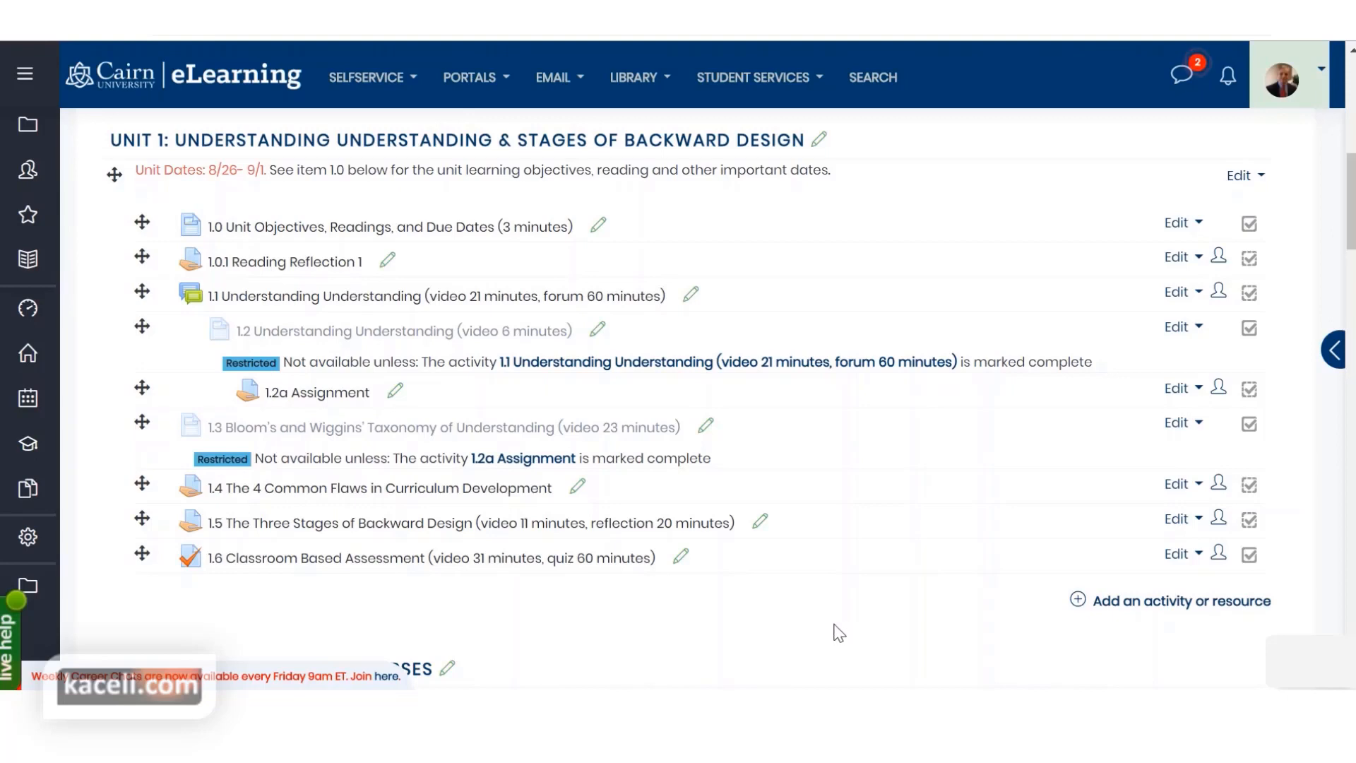
# - Add a new Forum activity to Unit 1: Understanding Understanding & Stages of Backward Design
pyautogui.click(1131, 608)
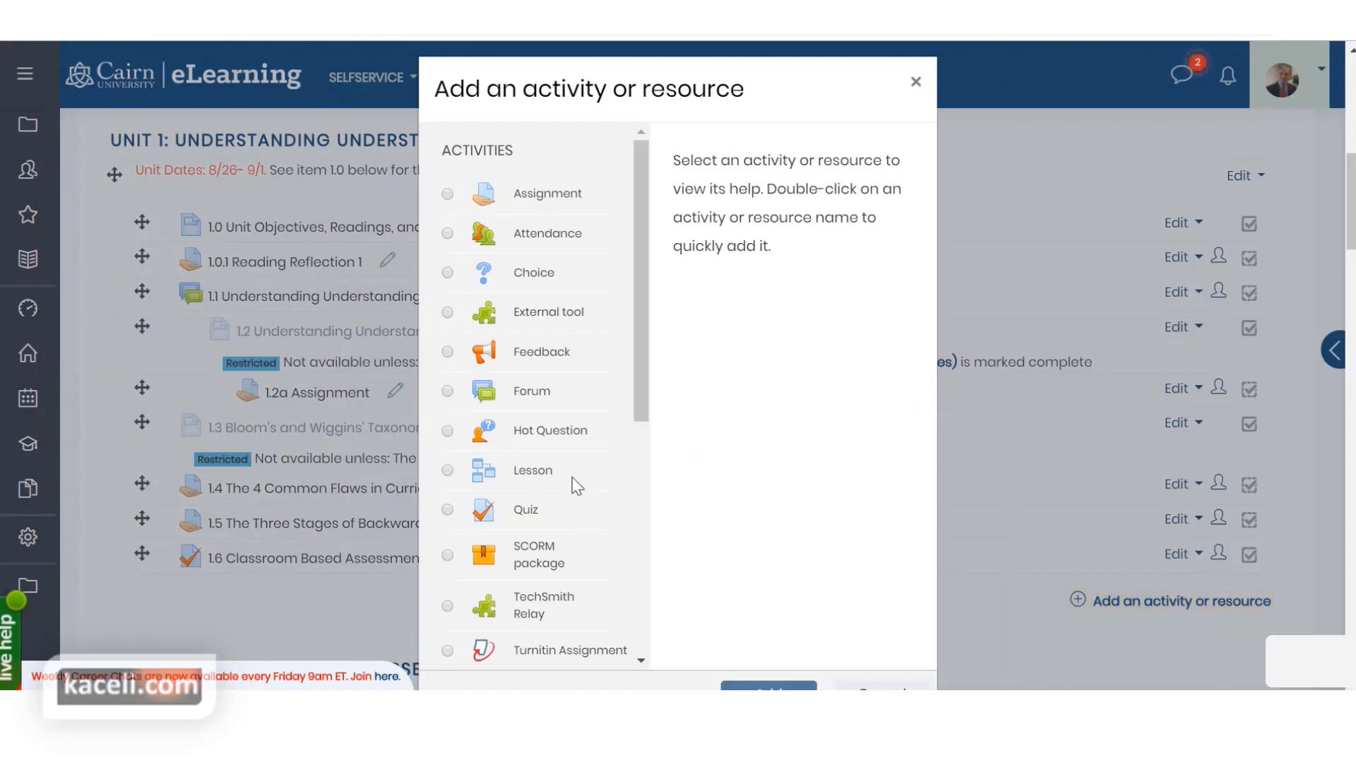
pyautogui.scroll(-3, 568, 562)
pyautogui.click(534, 273)
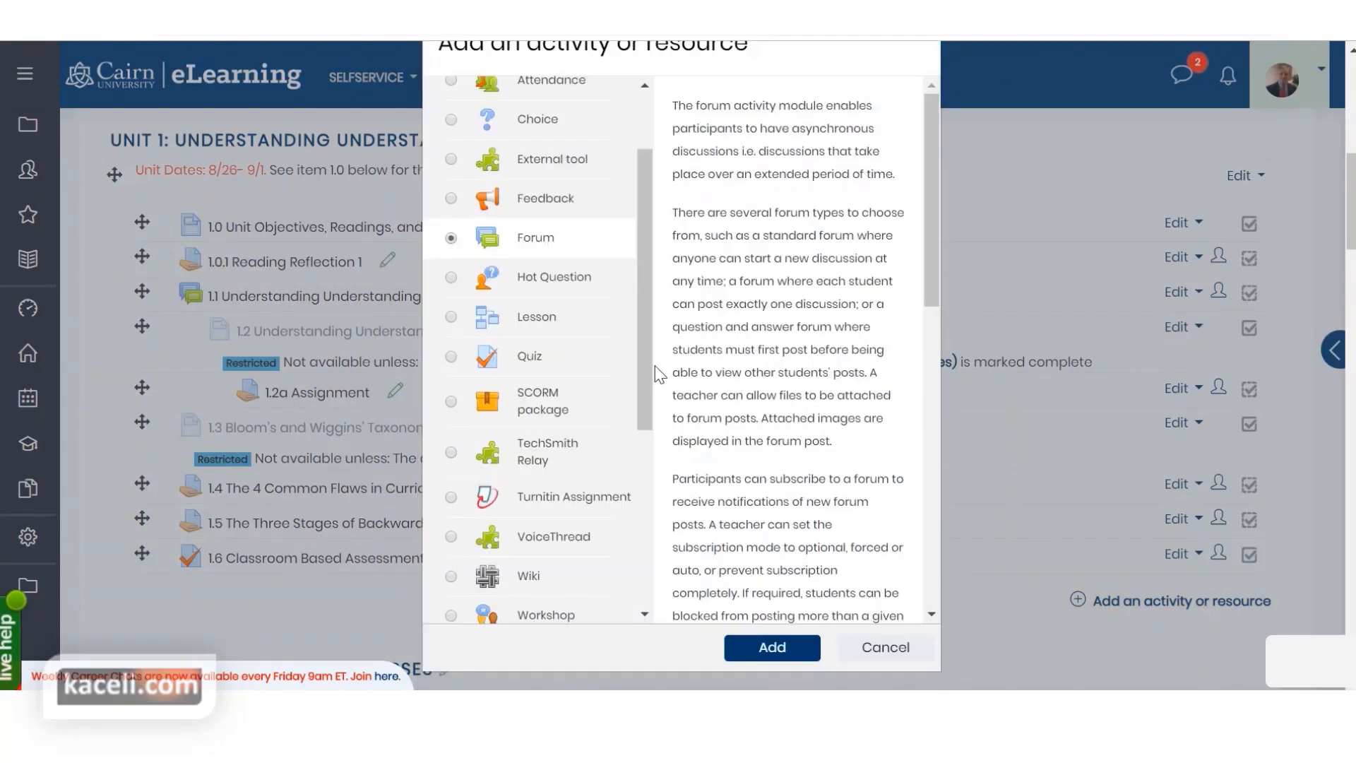
pyautogui.click(789, 663)
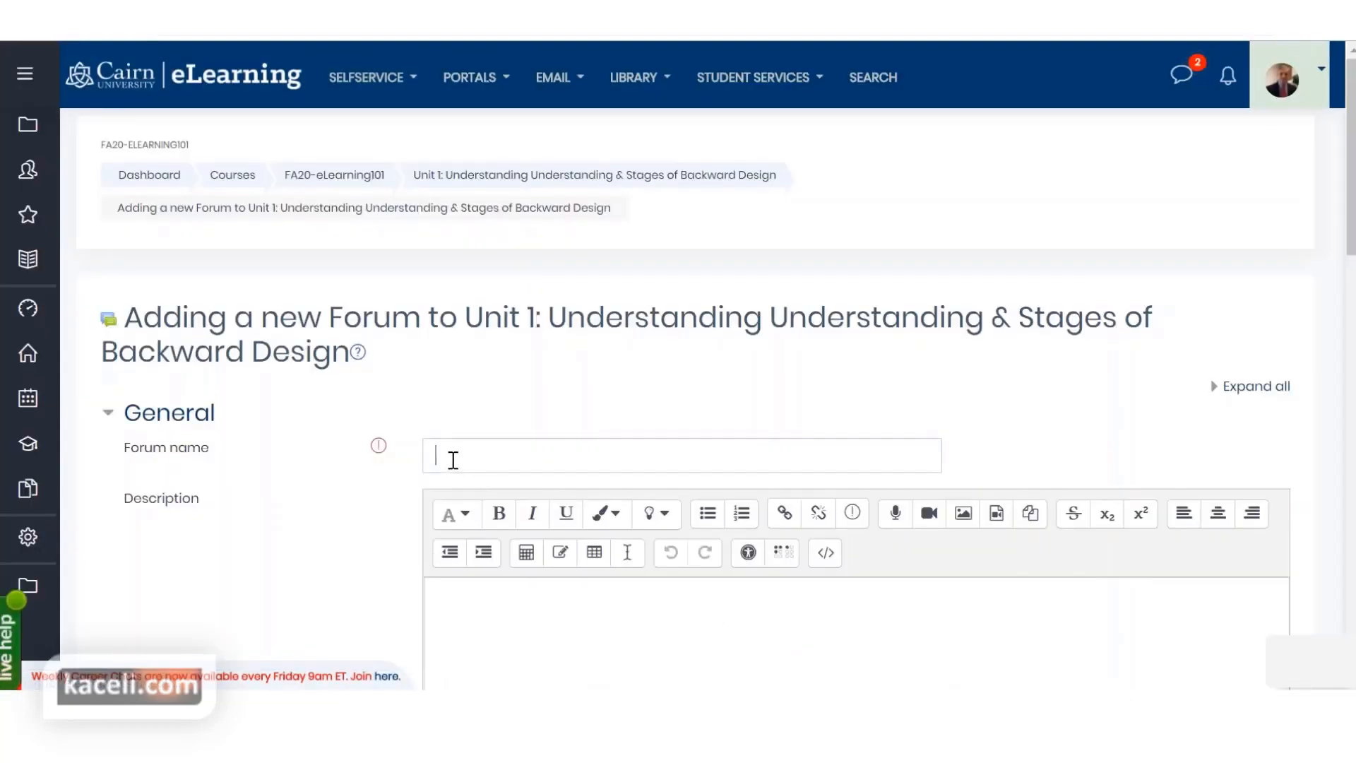
# - Name the new forum "1.7 Week 1 Forum Discussion"
pyautogui.click(503, 460)
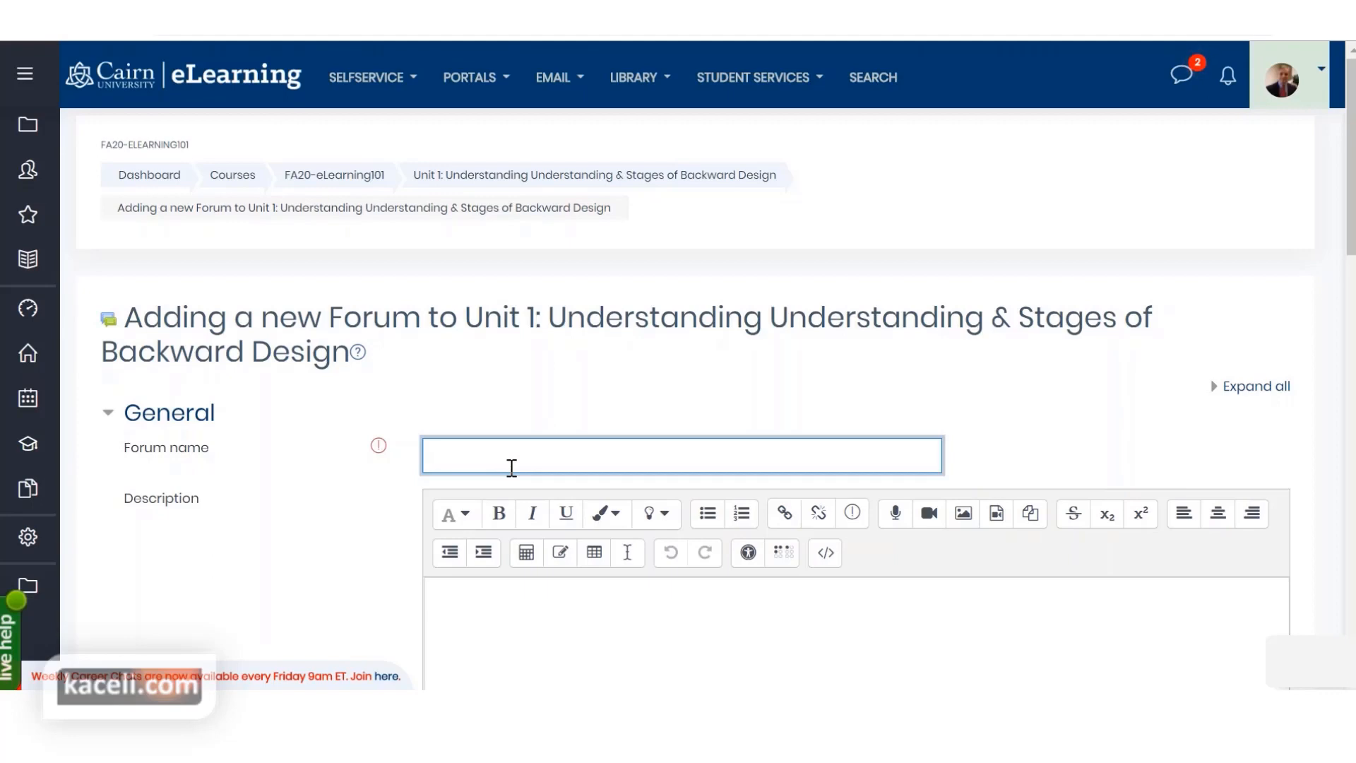
pyautogui.write('I')
pyautogui.write('.7')
pyautogui.write(' Week 1 Forum Discussion')
# - Paste the reflection questions on demonstrating understanding into the forum's description and add blank lines after the last paragraph
pyautogui.click(517, 593)
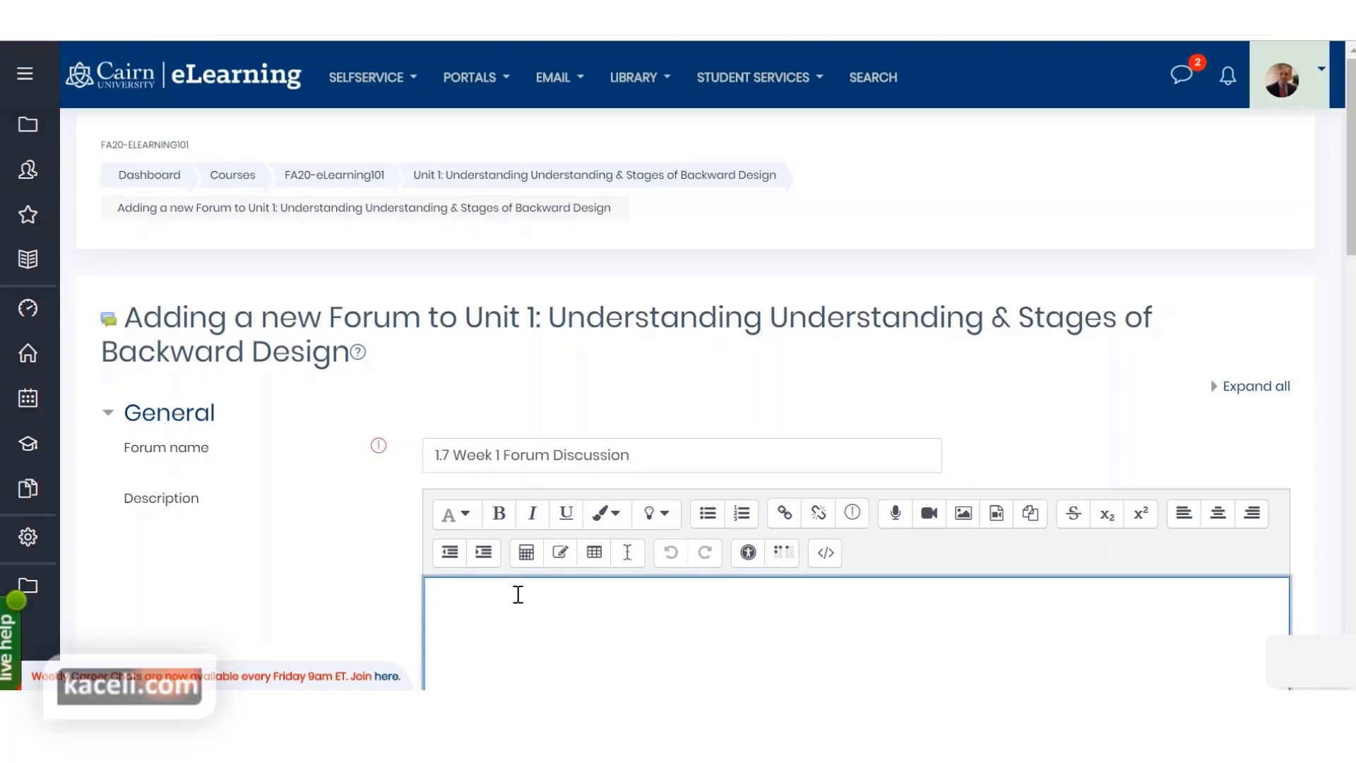
pyautogui.scroll(-5, 509, 600)
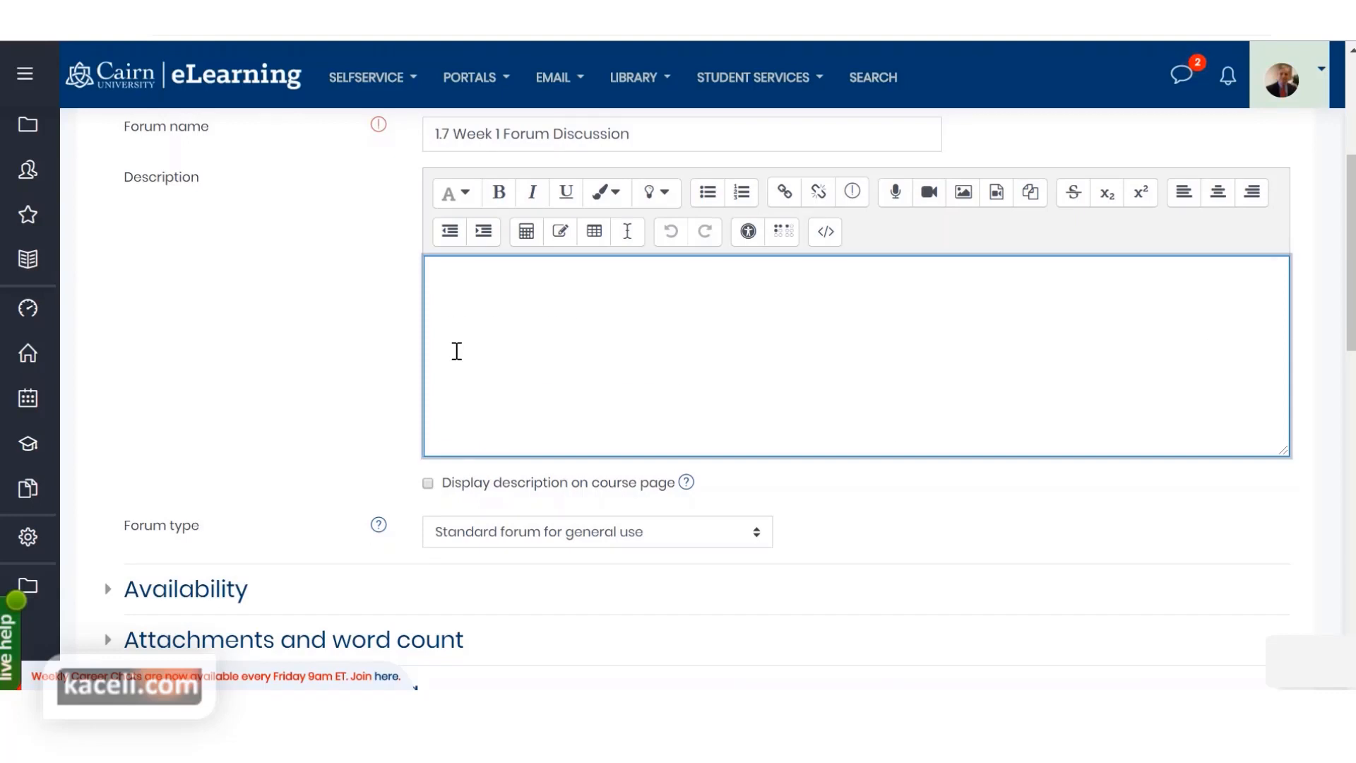
pyautogui.hotkey('ctrl', 'v')
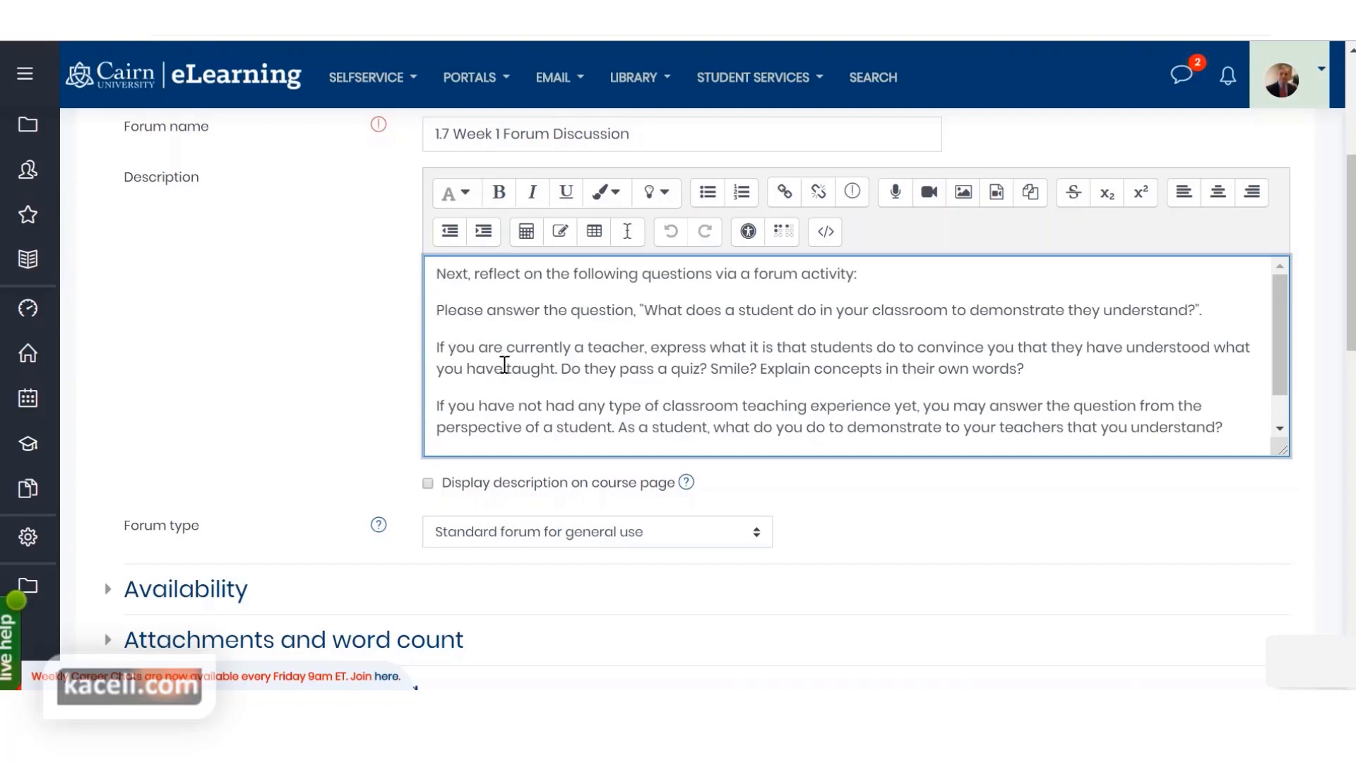
pyautogui.scroll(-1, 504, 363)
pyautogui.scroll(1, 500, 363)
pyautogui.scroll(-1, 524, 389)
pyautogui.scroll(-1, 524, 390)
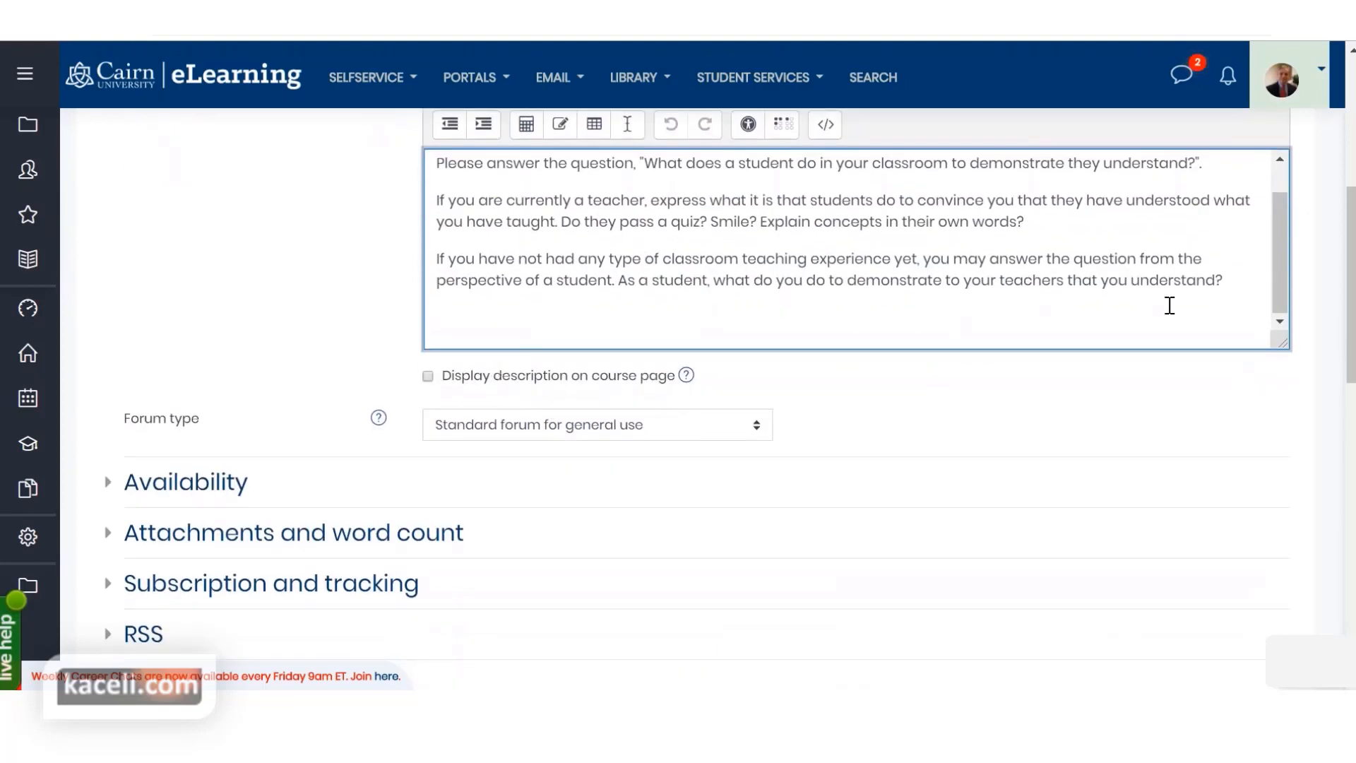
pyautogui.press('Return')
pyautogui.press('Return')
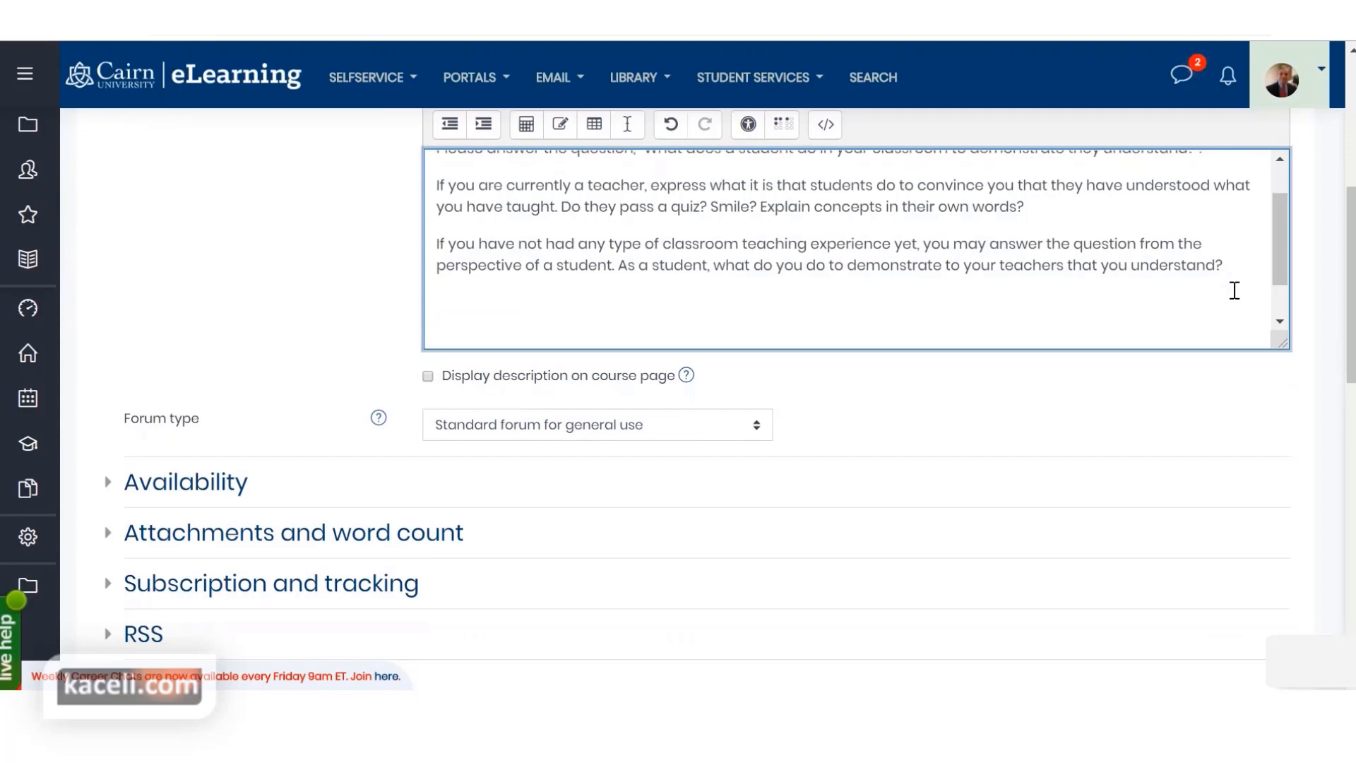
# - Append "Post your initial discussion and then respond to at least two peers in the class." and "Grading: 80 points for the initial post, 10 points for responses."
pyautogui.write('Post your initial discussion and then respond to at least two peers in the class. Grading: 80 points for the initial post, 10 points for responses.')
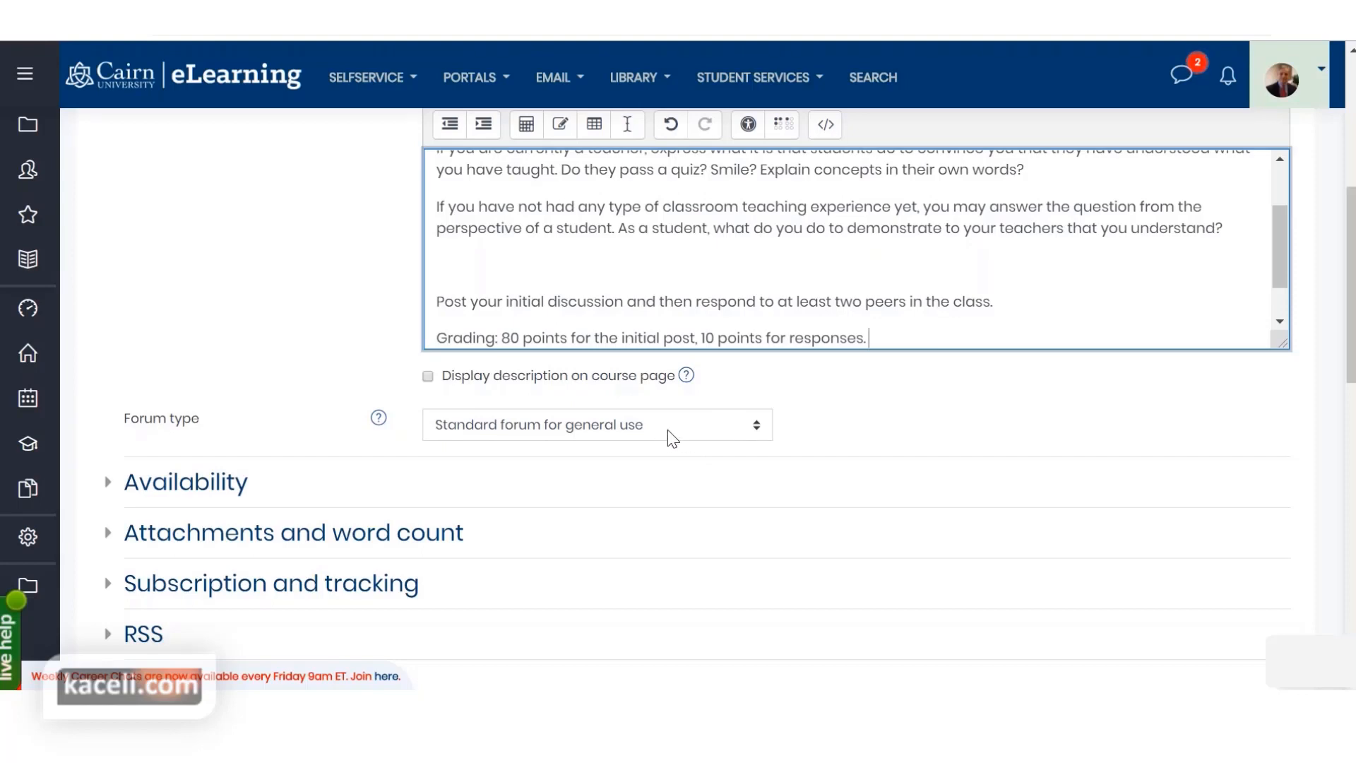
# - Review the available forum types and their help text, keeping "Standard forum for general use"
pyautogui.click(494, 431)
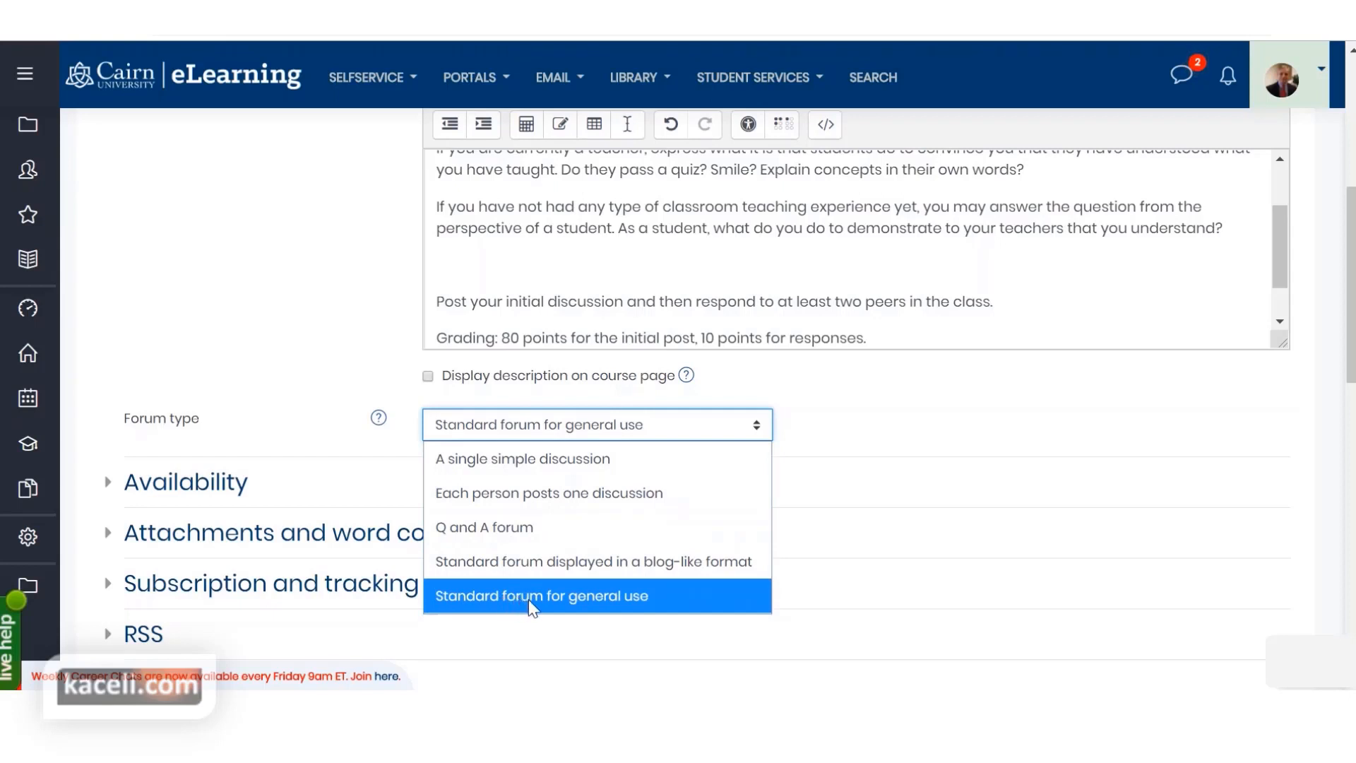
pyautogui.click(930, 507)
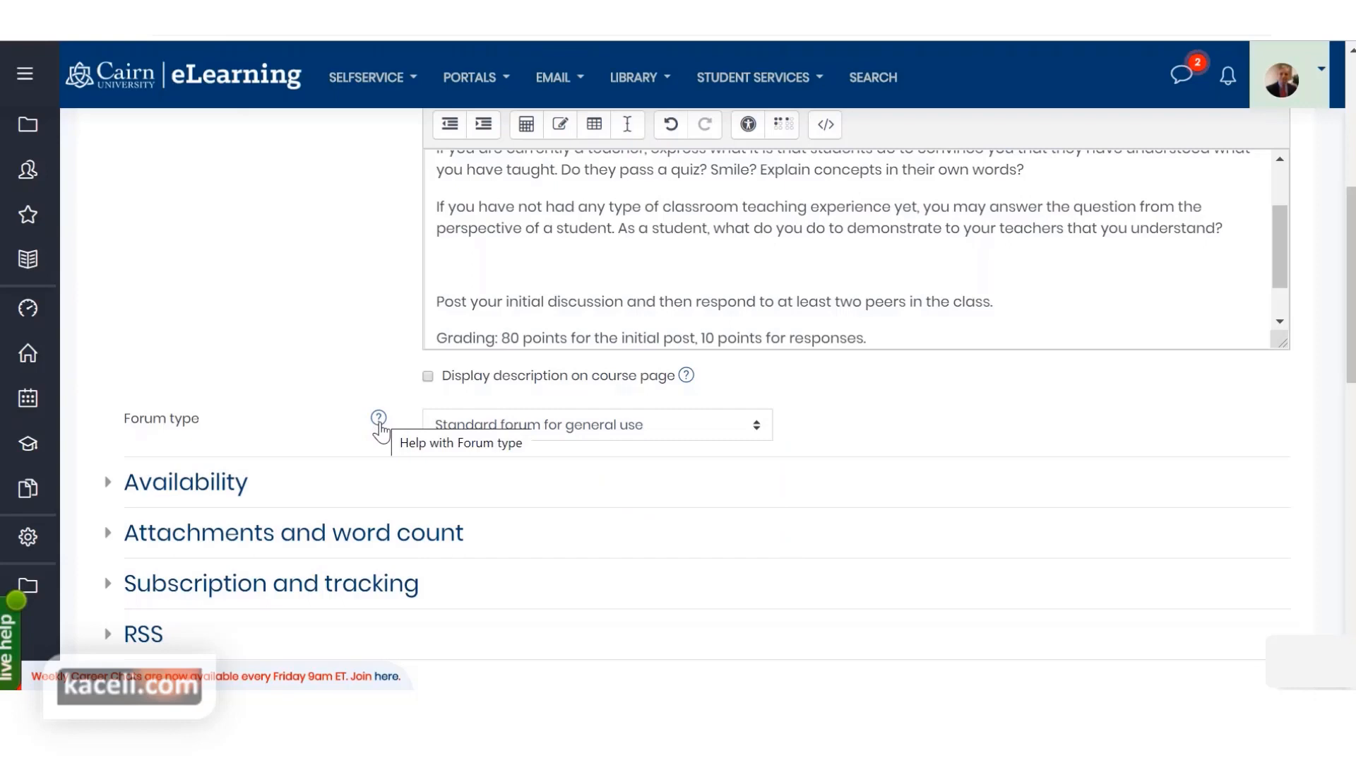
pyautogui.click(380, 421)
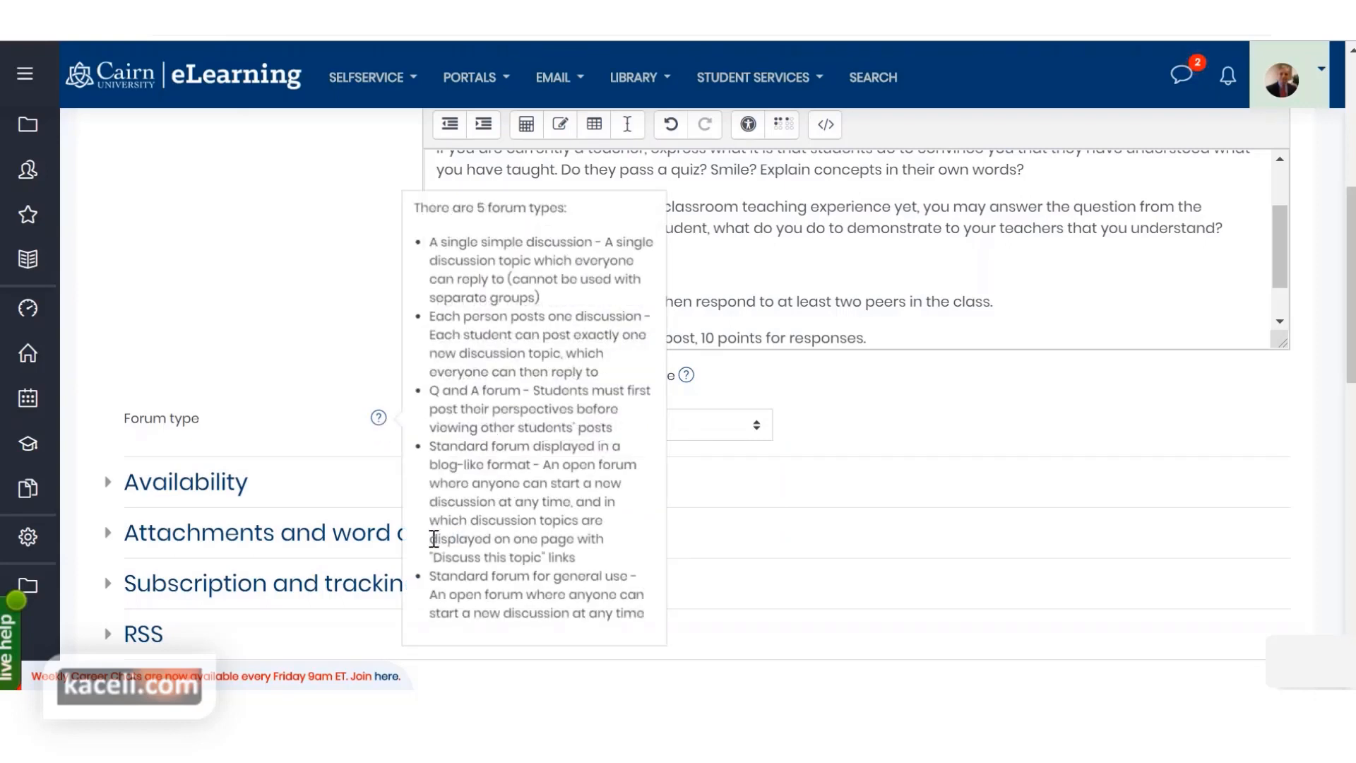
pyautogui.click(303, 351)
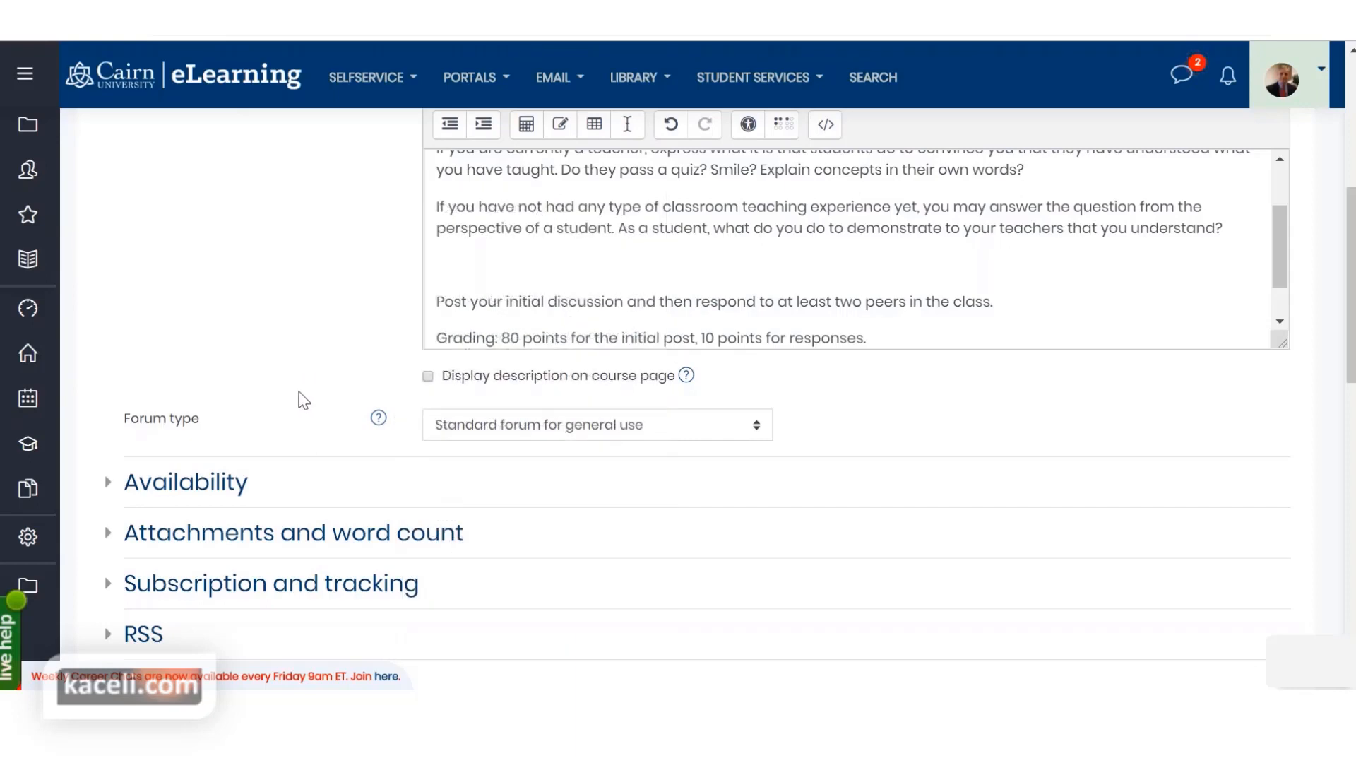
# - Expand the Availability section and review the due date and cut-off date settings
pyautogui.click(119, 485)
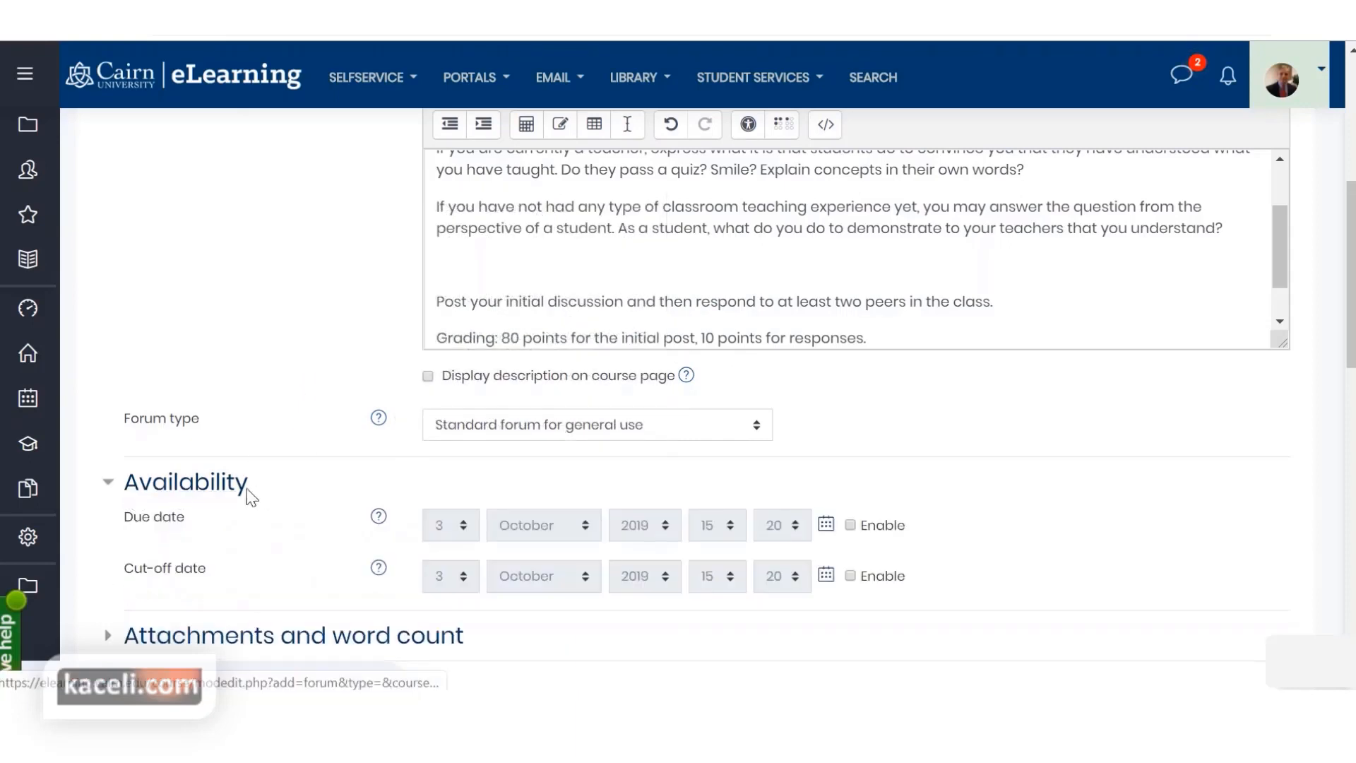
pyautogui.scroll(-2, 250, 498)
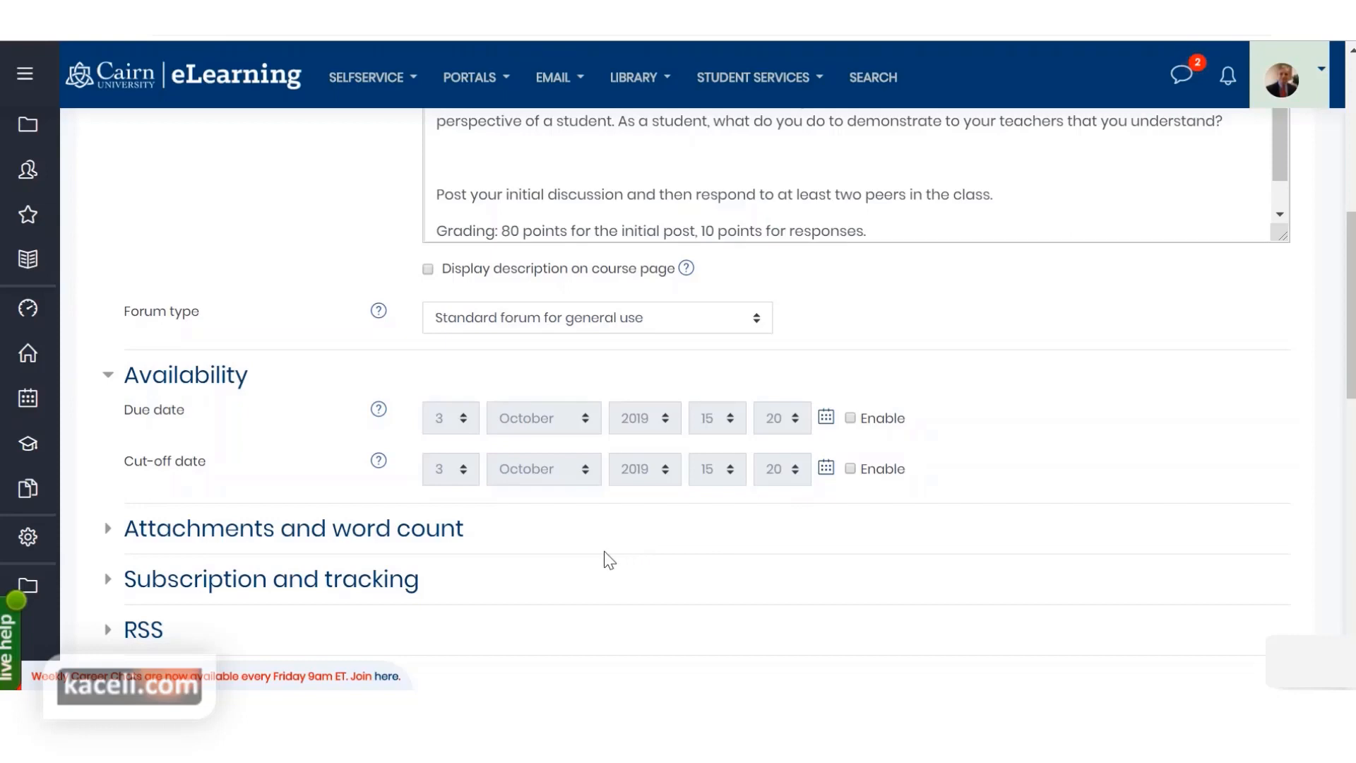
pyautogui.scroll(-2, 495, 557)
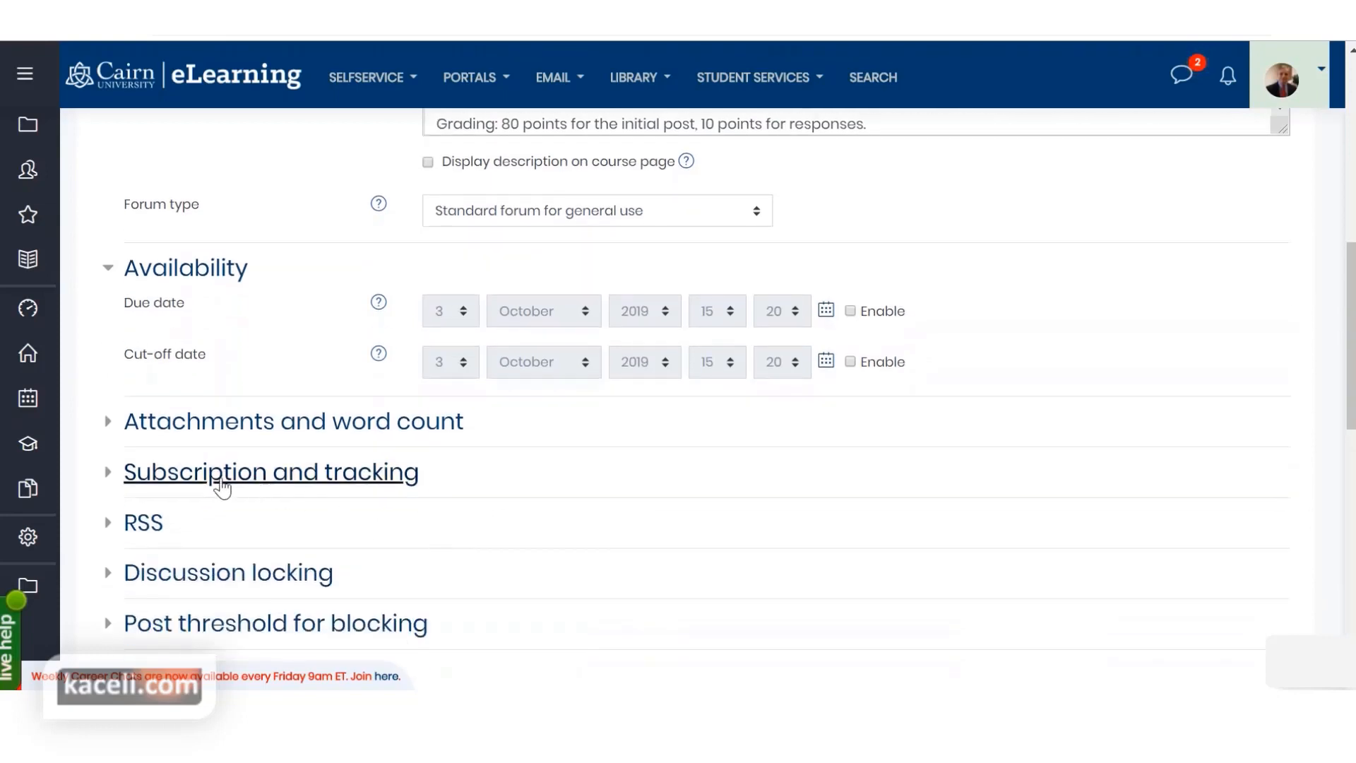
# - Expand the Attachments and word count section and set Display word count to Yes
pyautogui.click(117, 427)
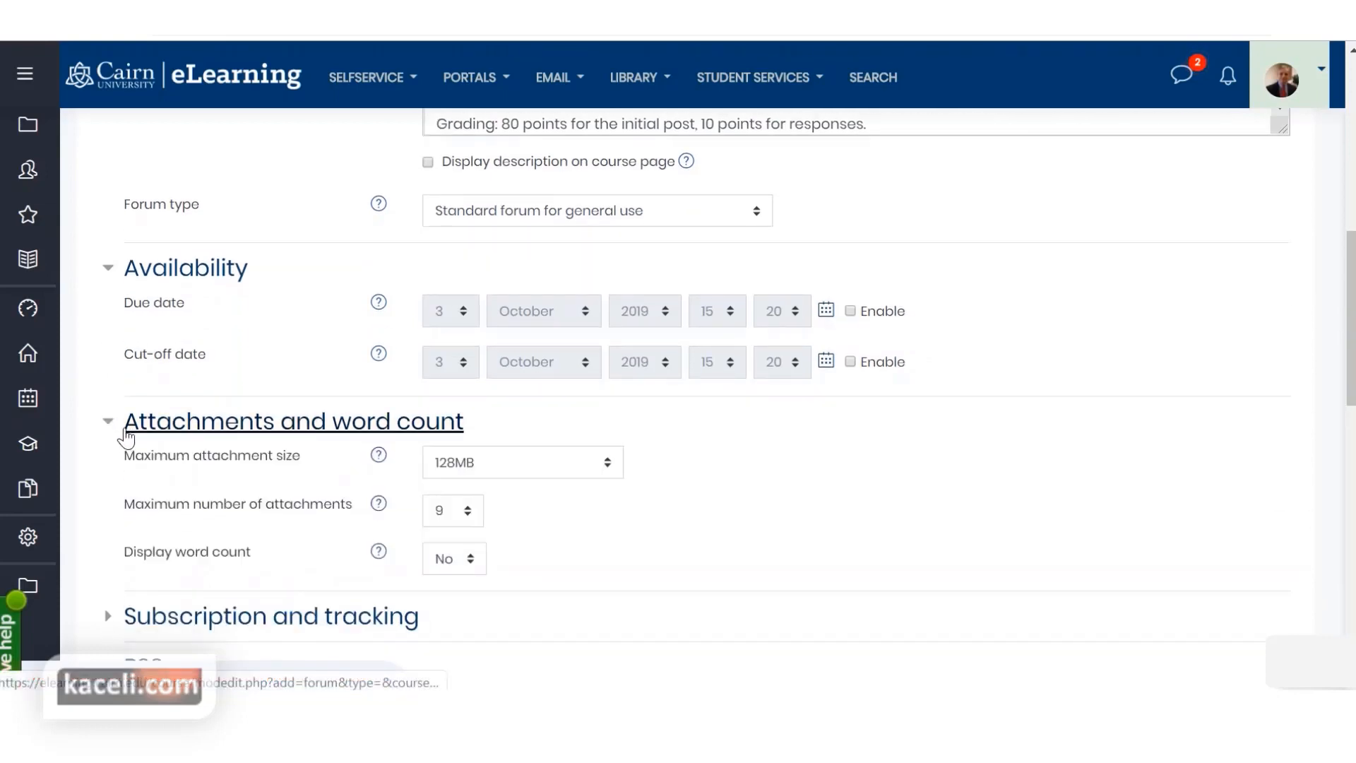
pyautogui.scroll(-2, 537, 466)
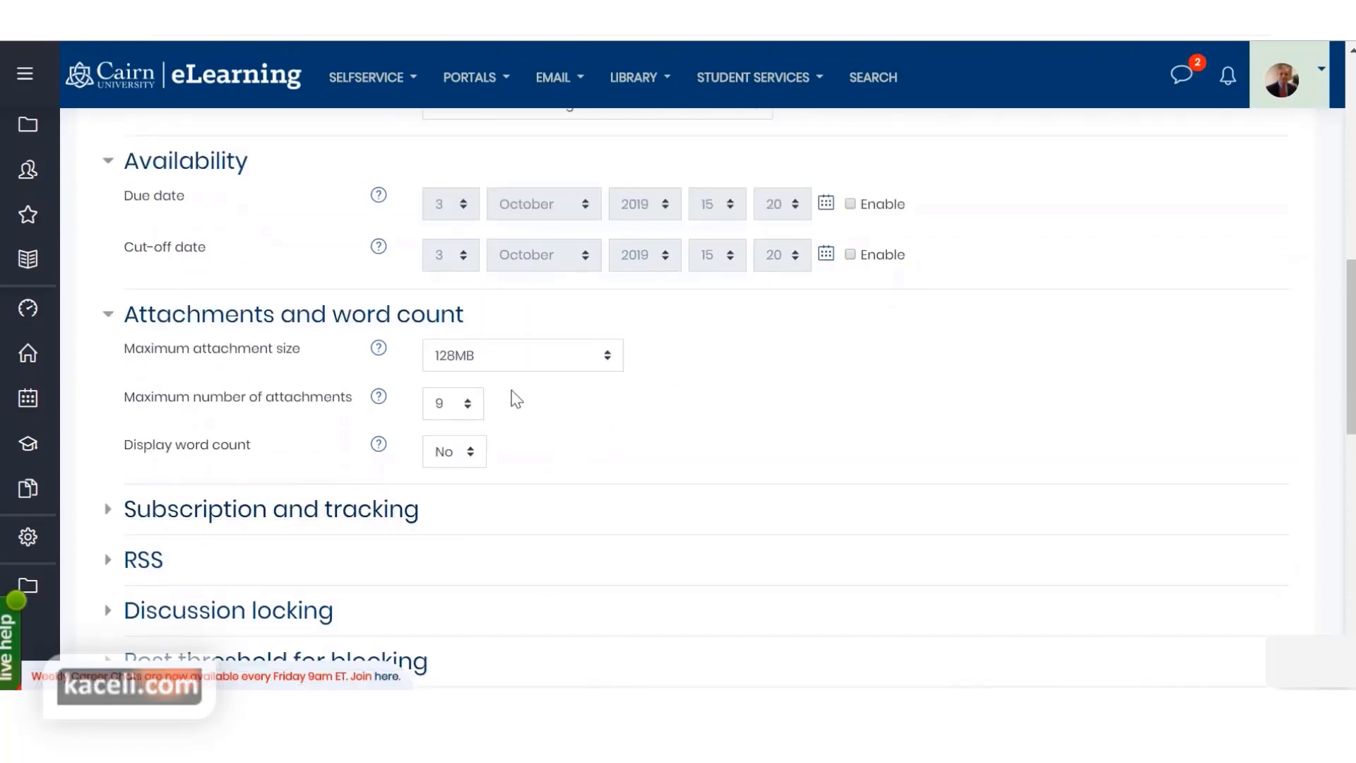
pyautogui.scroll(-2, 591, 460)
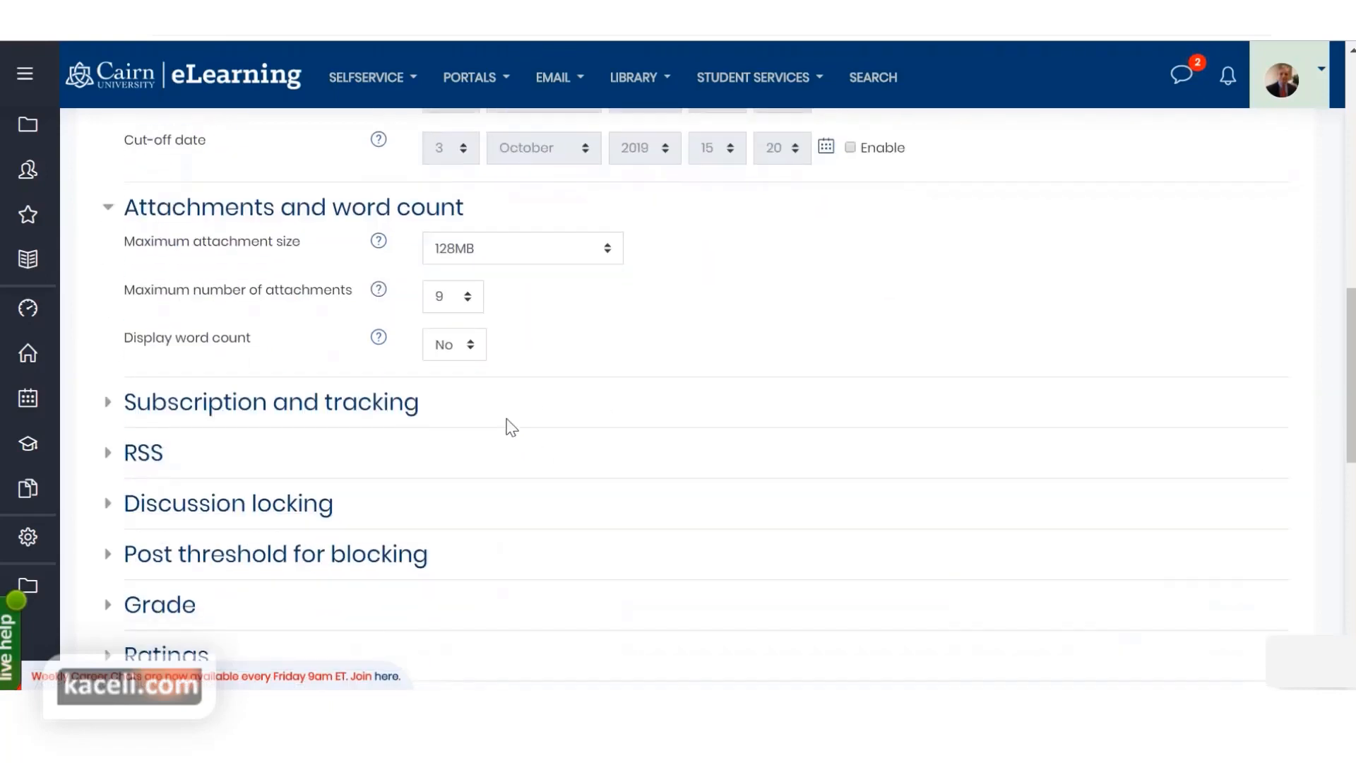
pyautogui.click(462, 350)
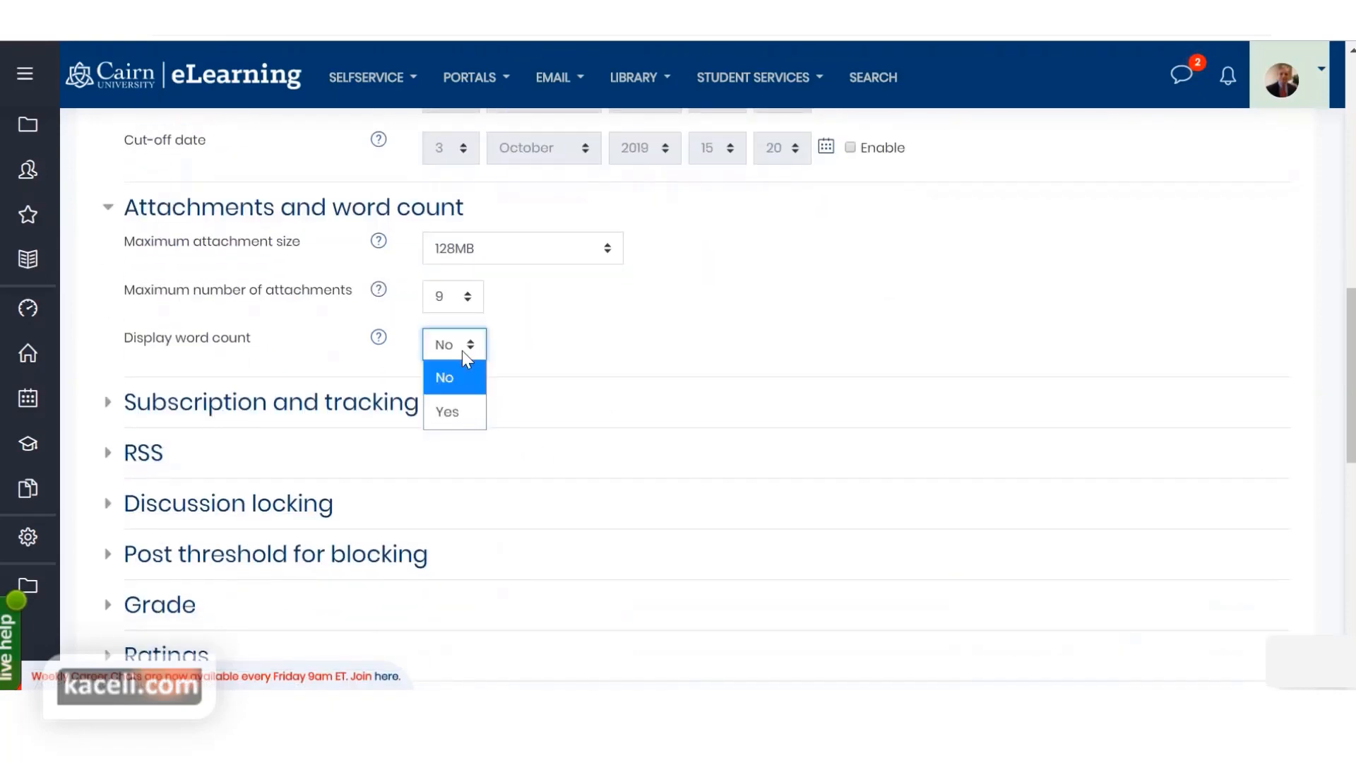
pyautogui.click(451, 423)
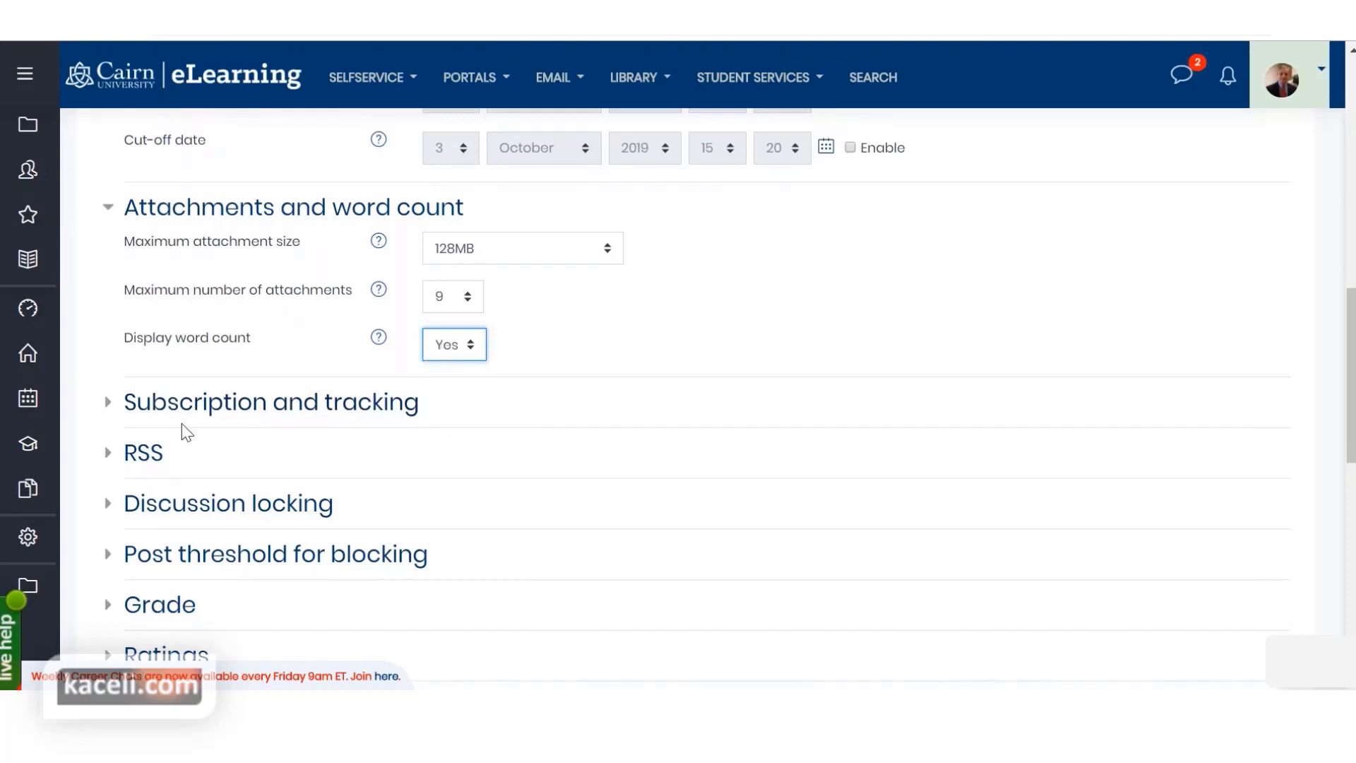
# - Expand the Subscription and tracking section and review the read tracking options, keeping Optional
pyautogui.click(112, 410)
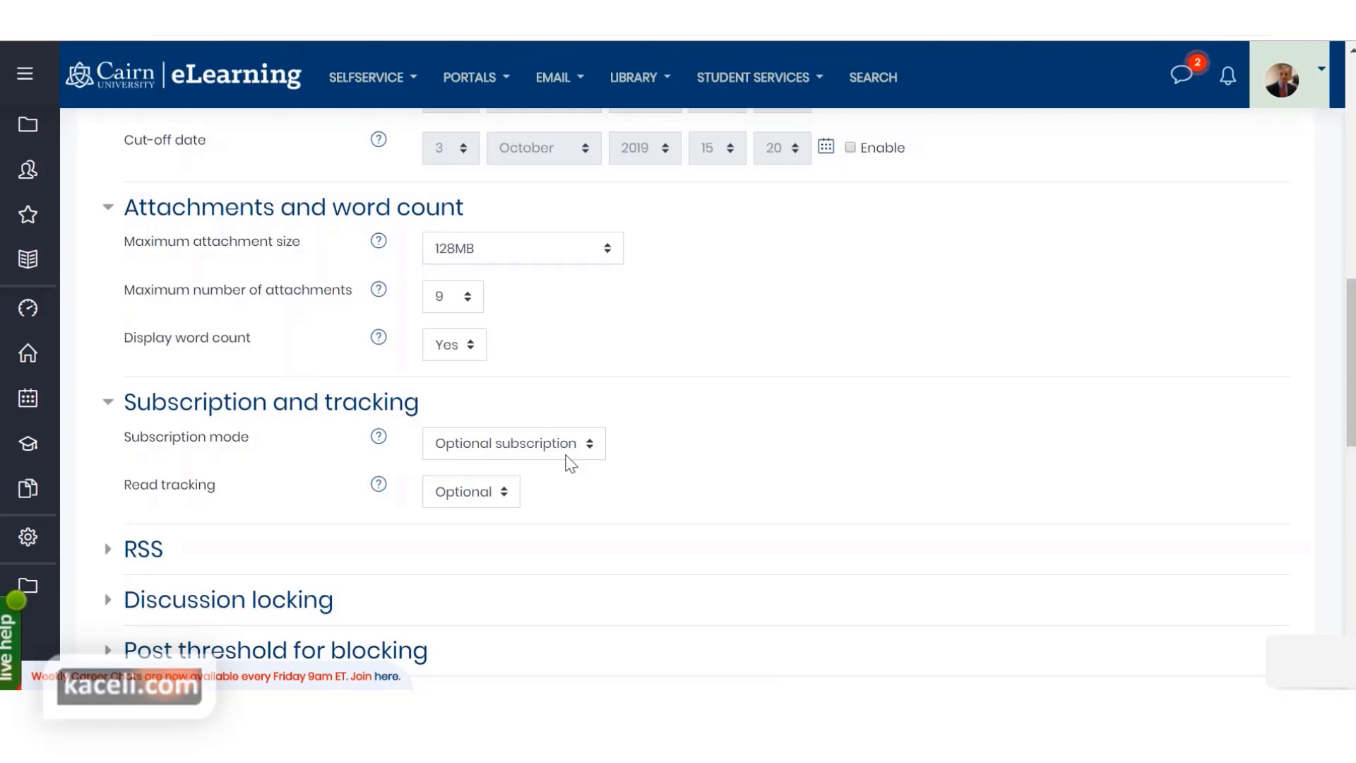
pyautogui.scroll(-1, 571, 464)
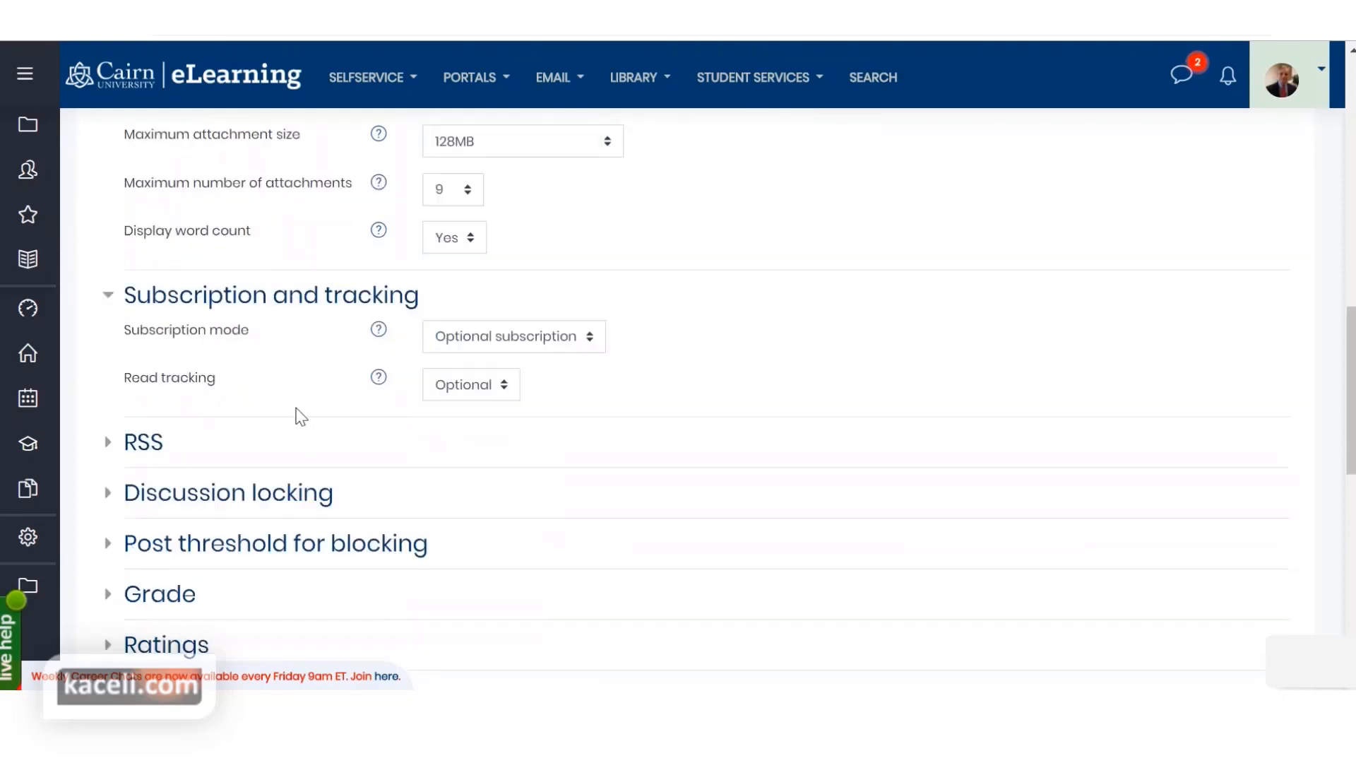
pyautogui.click(498, 390)
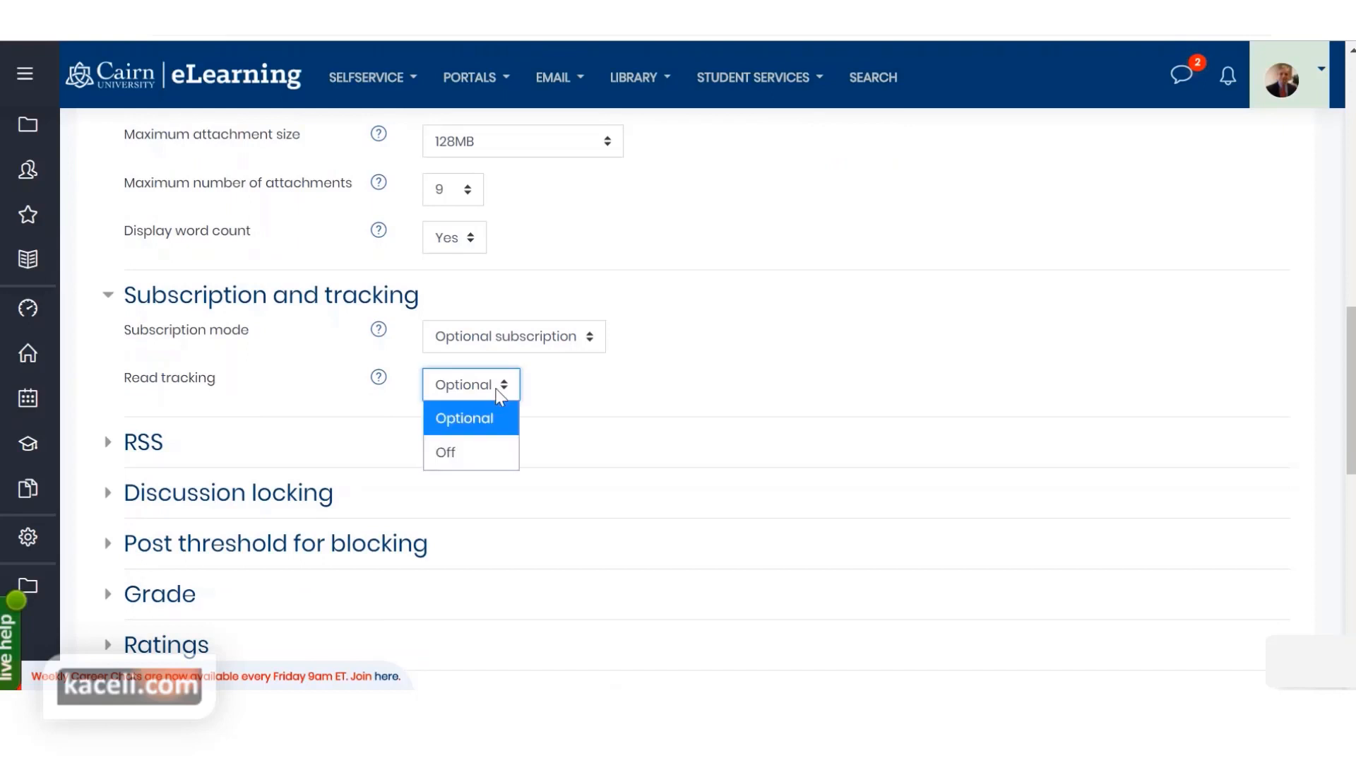
pyautogui.click(586, 396)
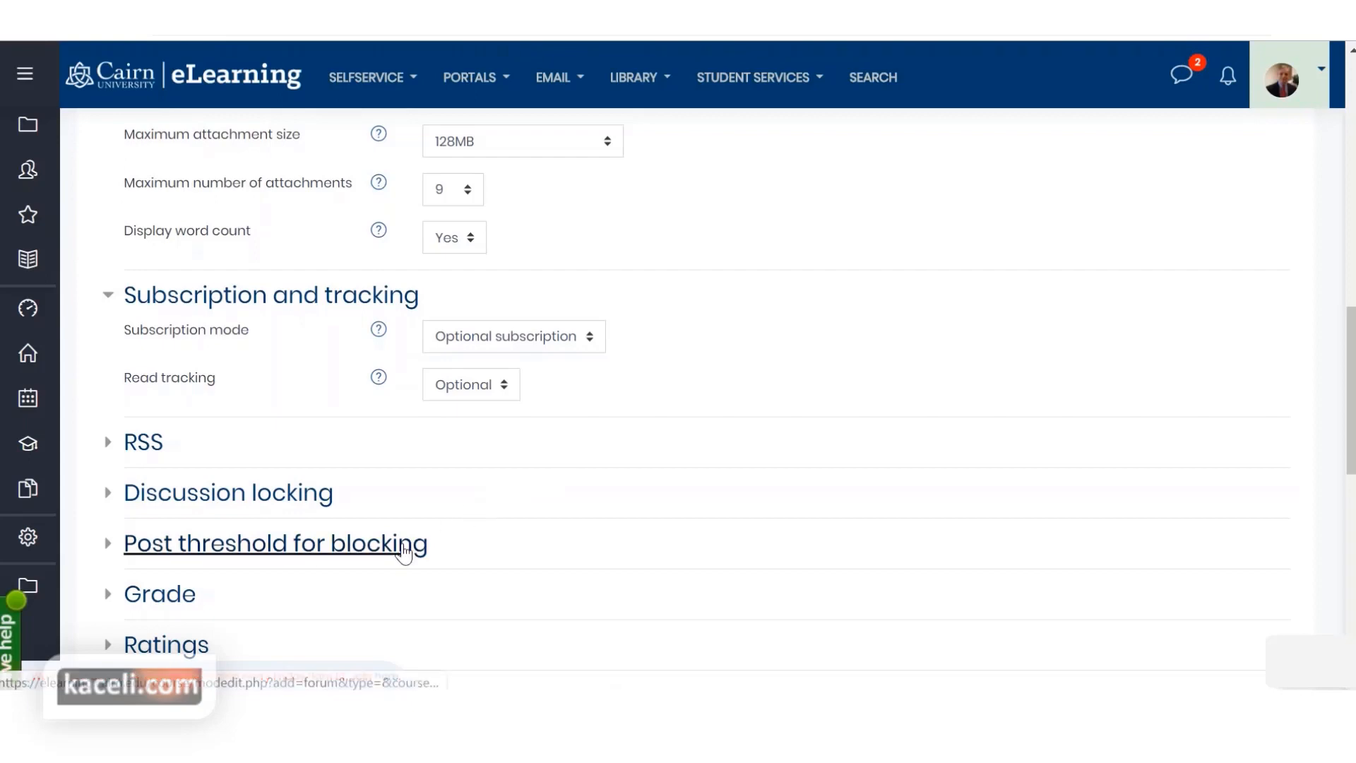
# - Set the forum's grade category to Homework Assignments
pyautogui.scroll(-2, 341, 575)
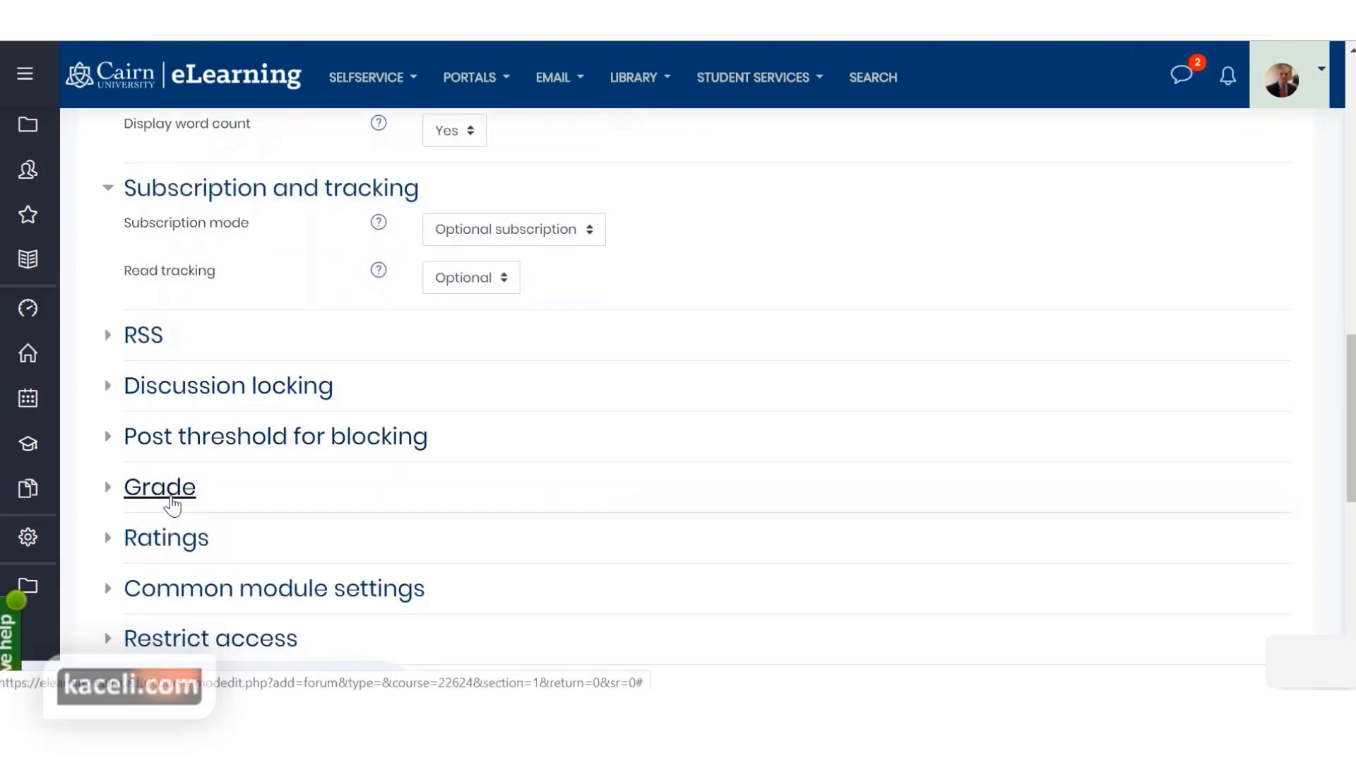
pyautogui.click(107, 488)
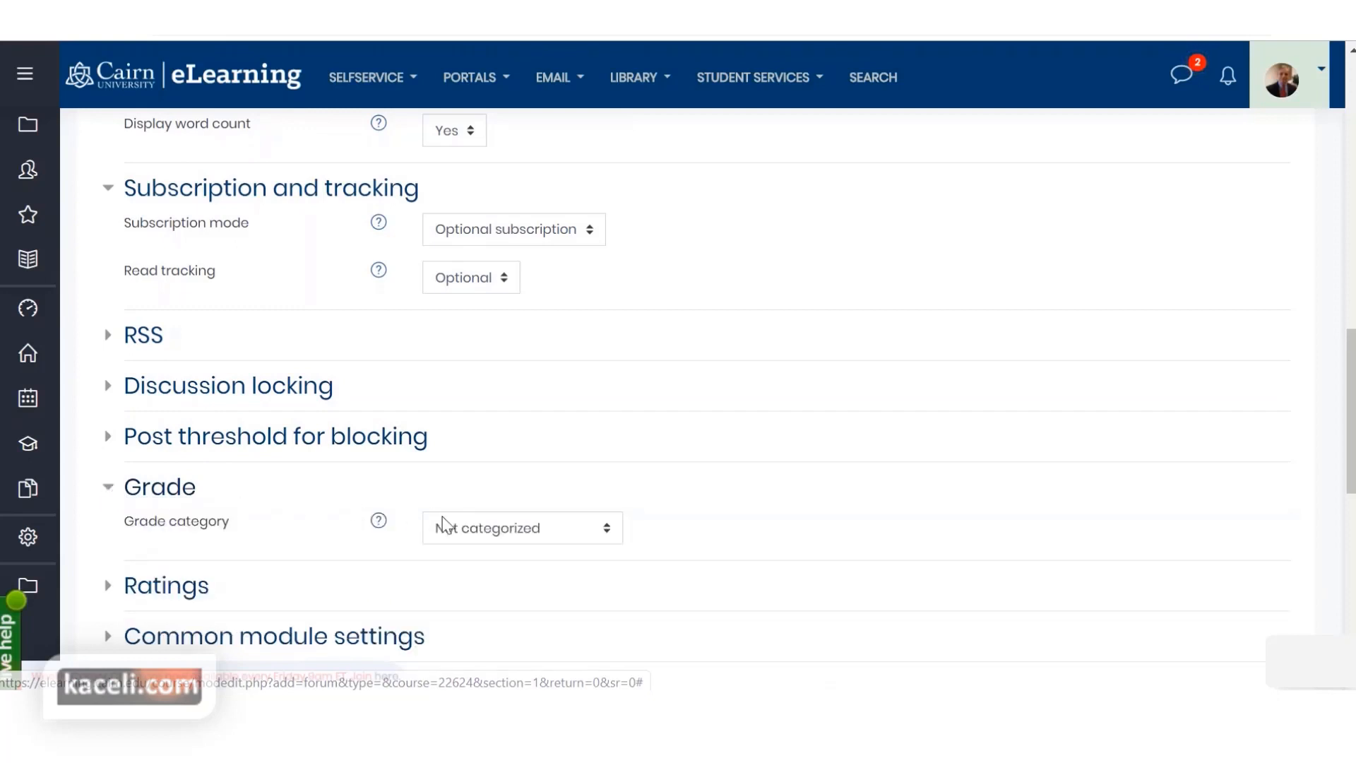
pyautogui.click(487, 531)
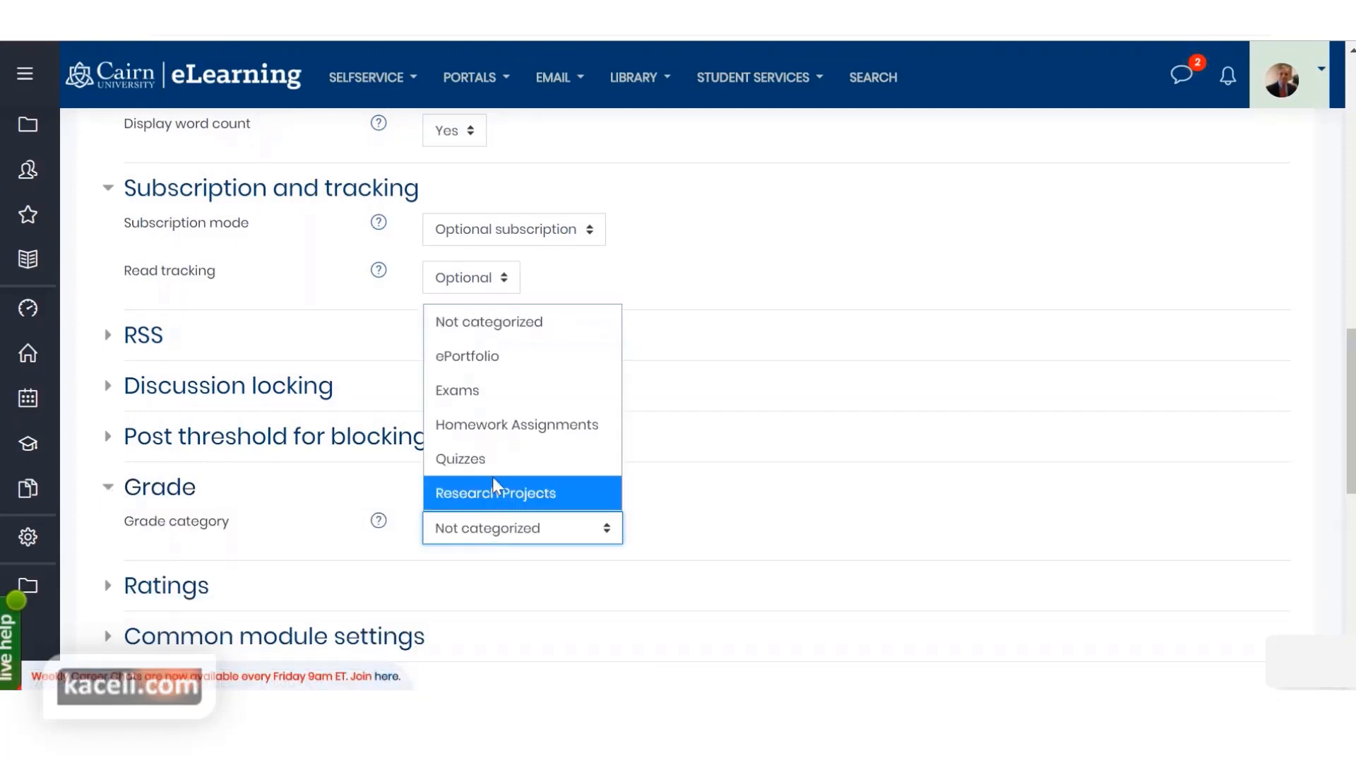
pyautogui.click(507, 438)
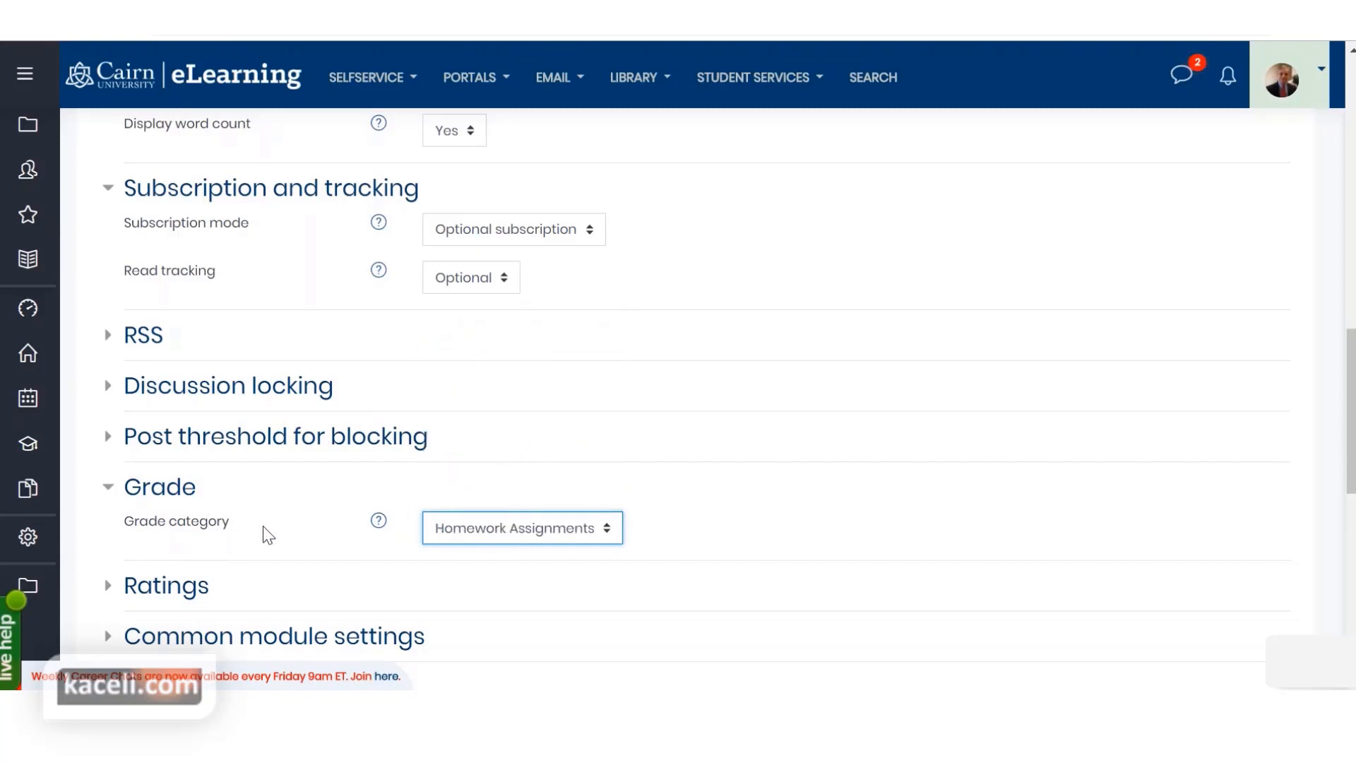
# - Set the ratings' aggregate type to "Sum of ratings" and check the scale settings against the grading note in the description
pyautogui.click(180, 592)
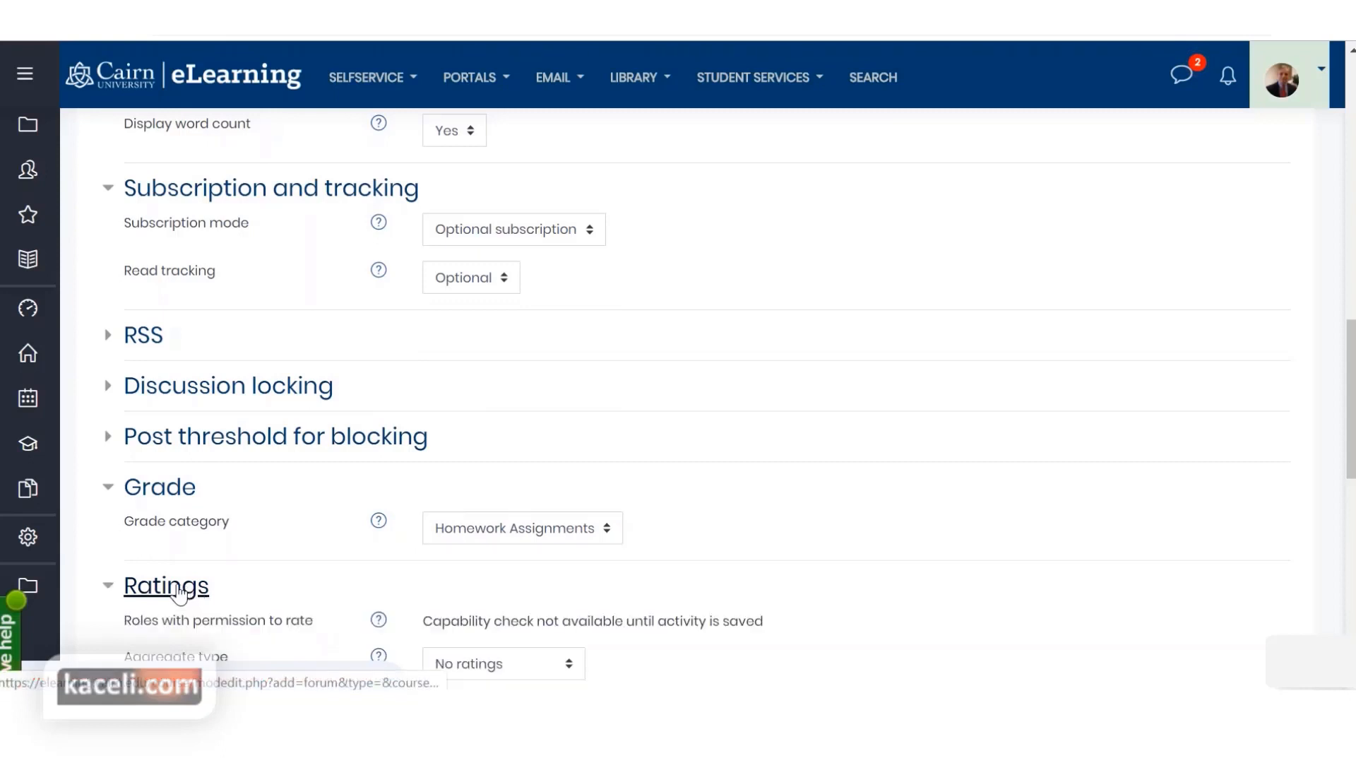
pyautogui.scroll(-2, 326, 575)
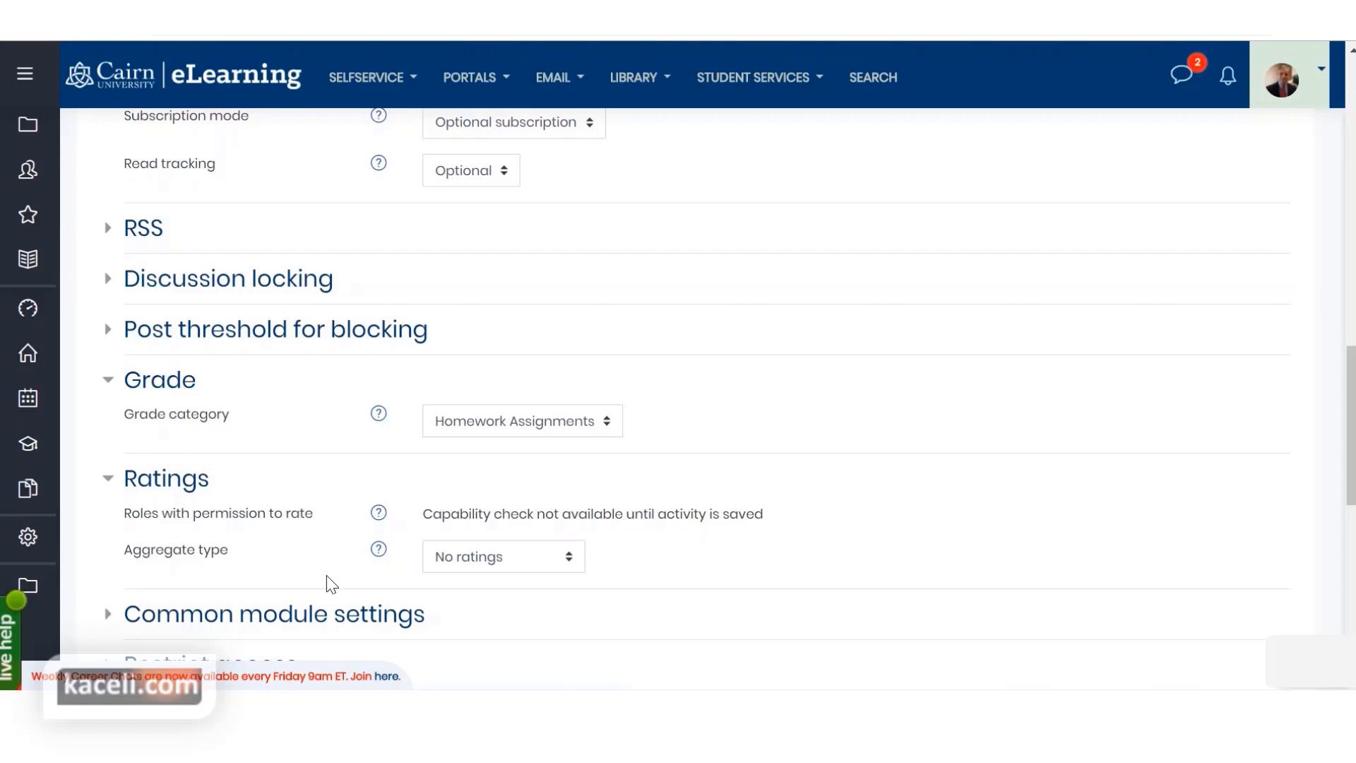
pyautogui.click(504, 559)
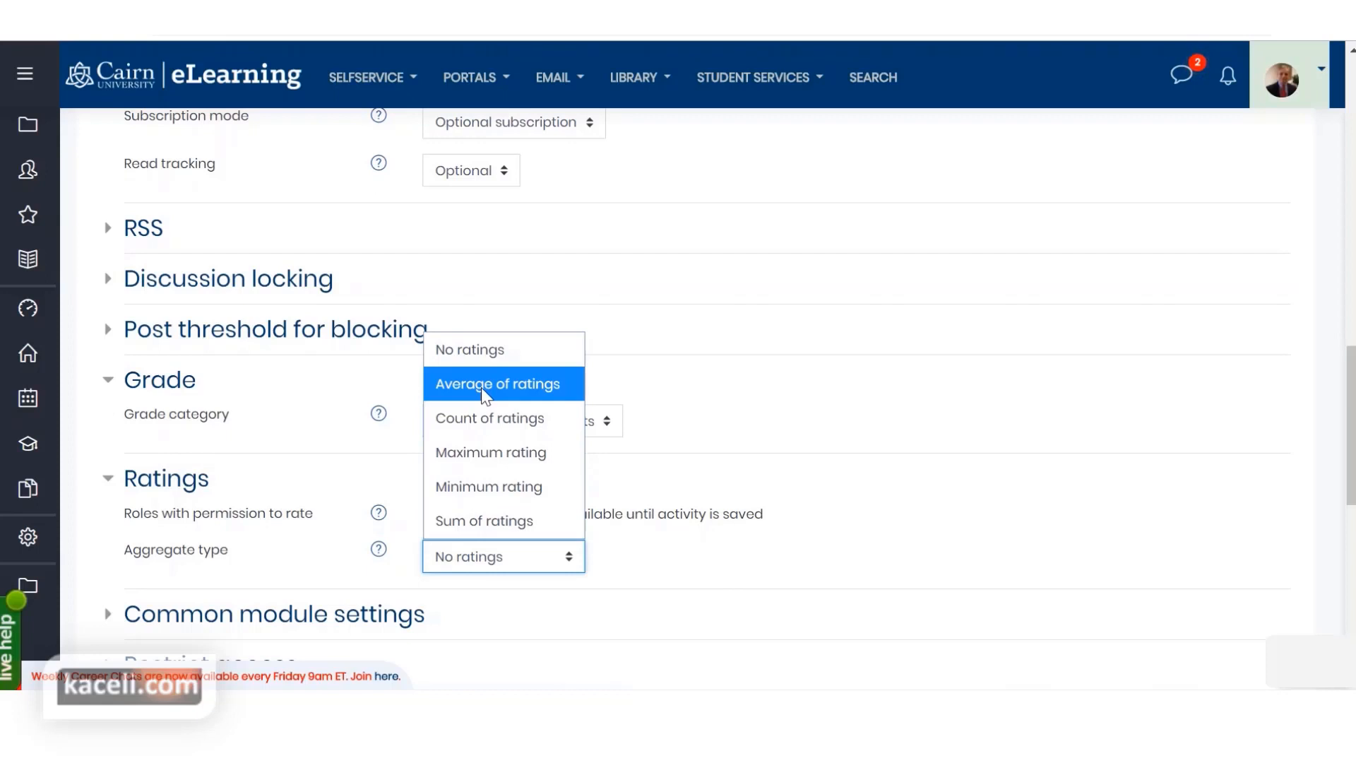
pyautogui.click(474, 522)
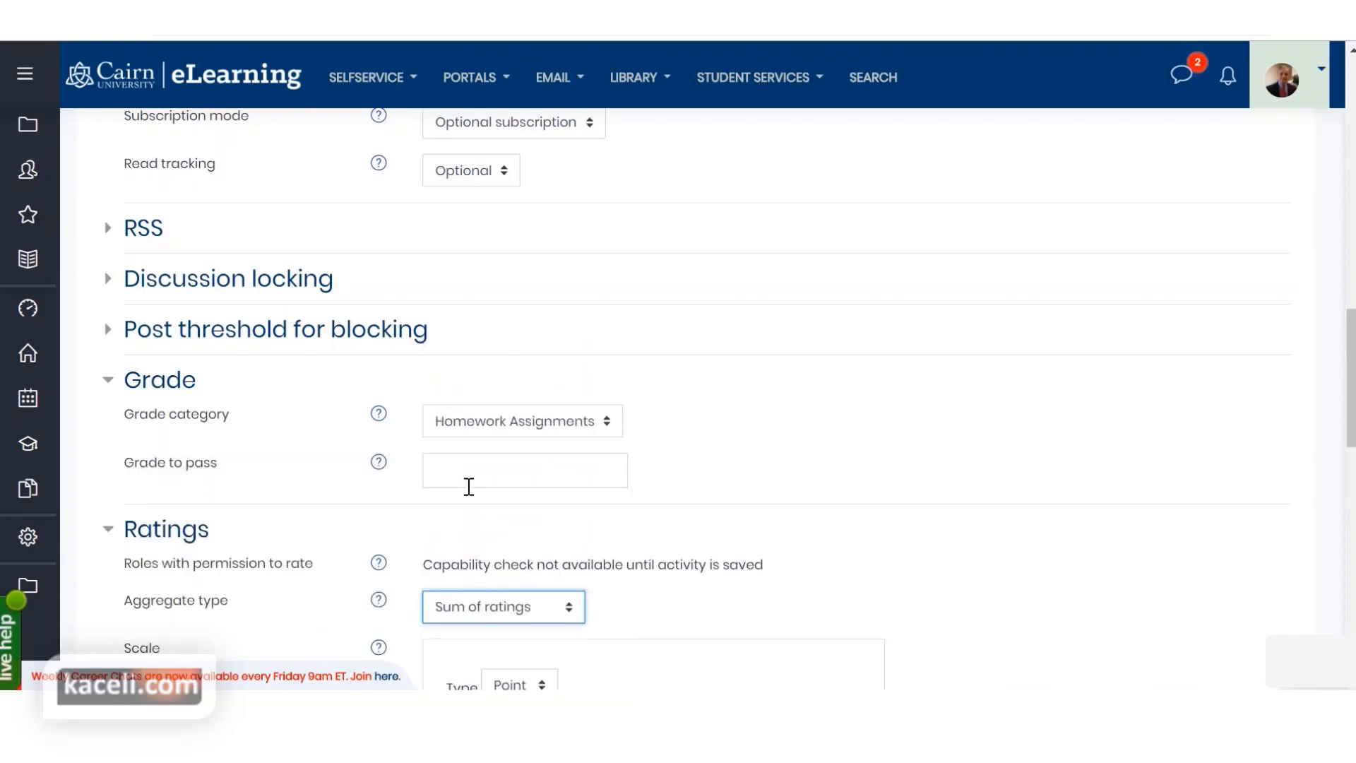
pyautogui.scroll(-3, 608, 600)
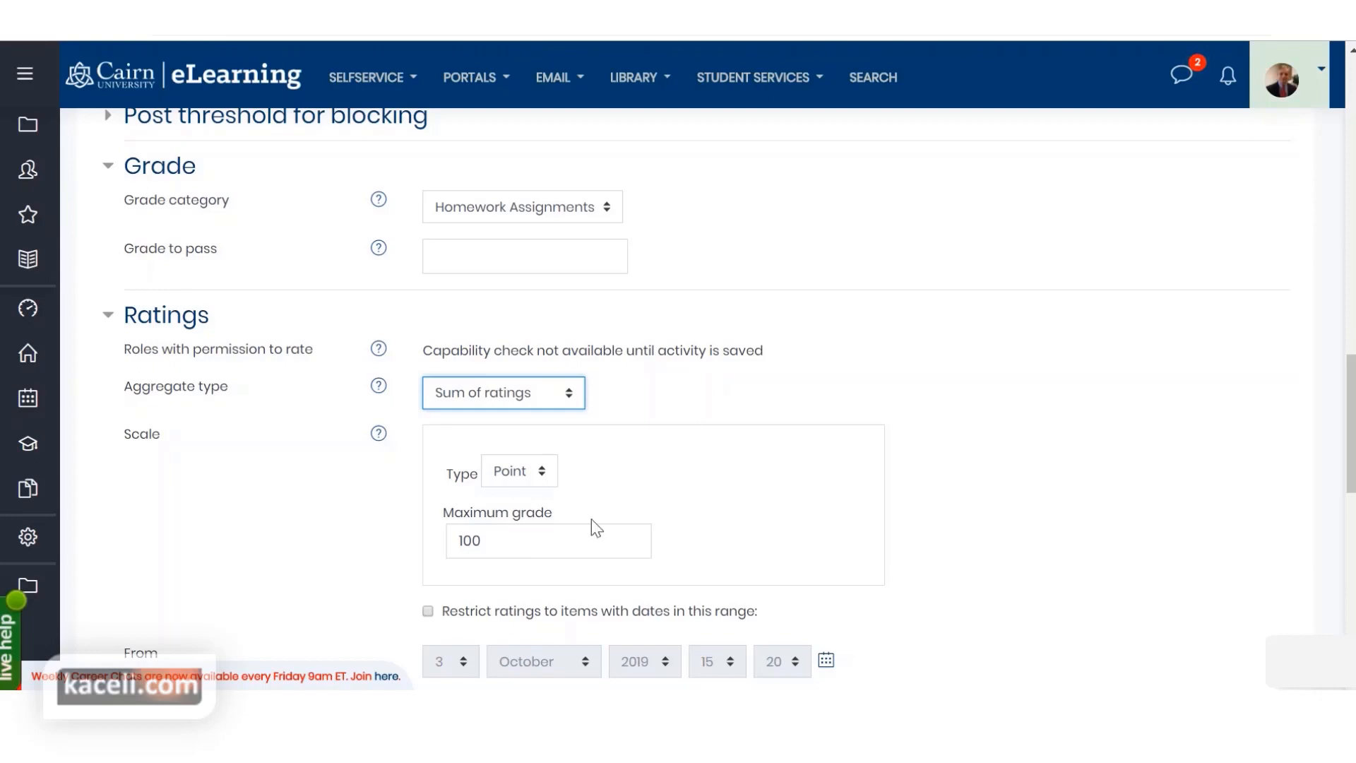
pyautogui.scroll(15, 587, 516)
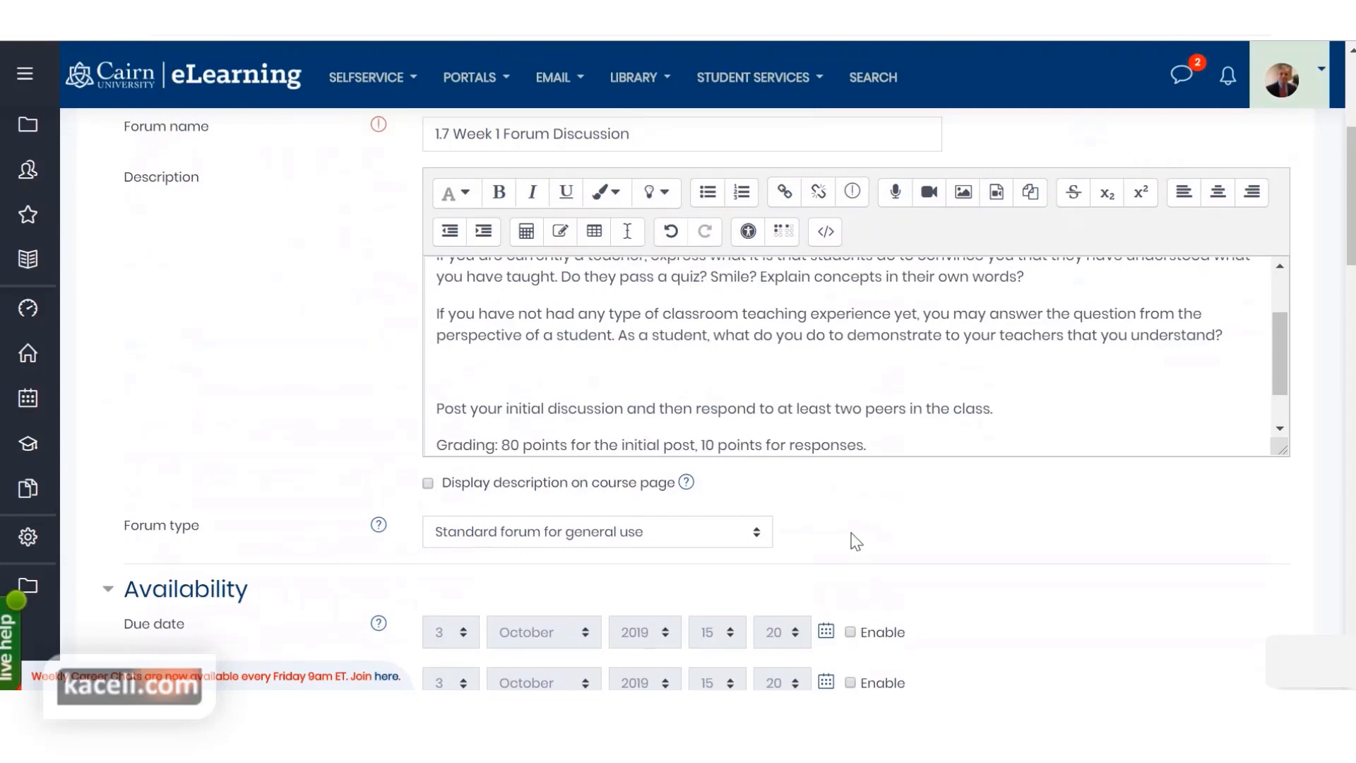
pyautogui.scroll(-13, 847, 537)
pyautogui.scroll(-5, 873, 535)
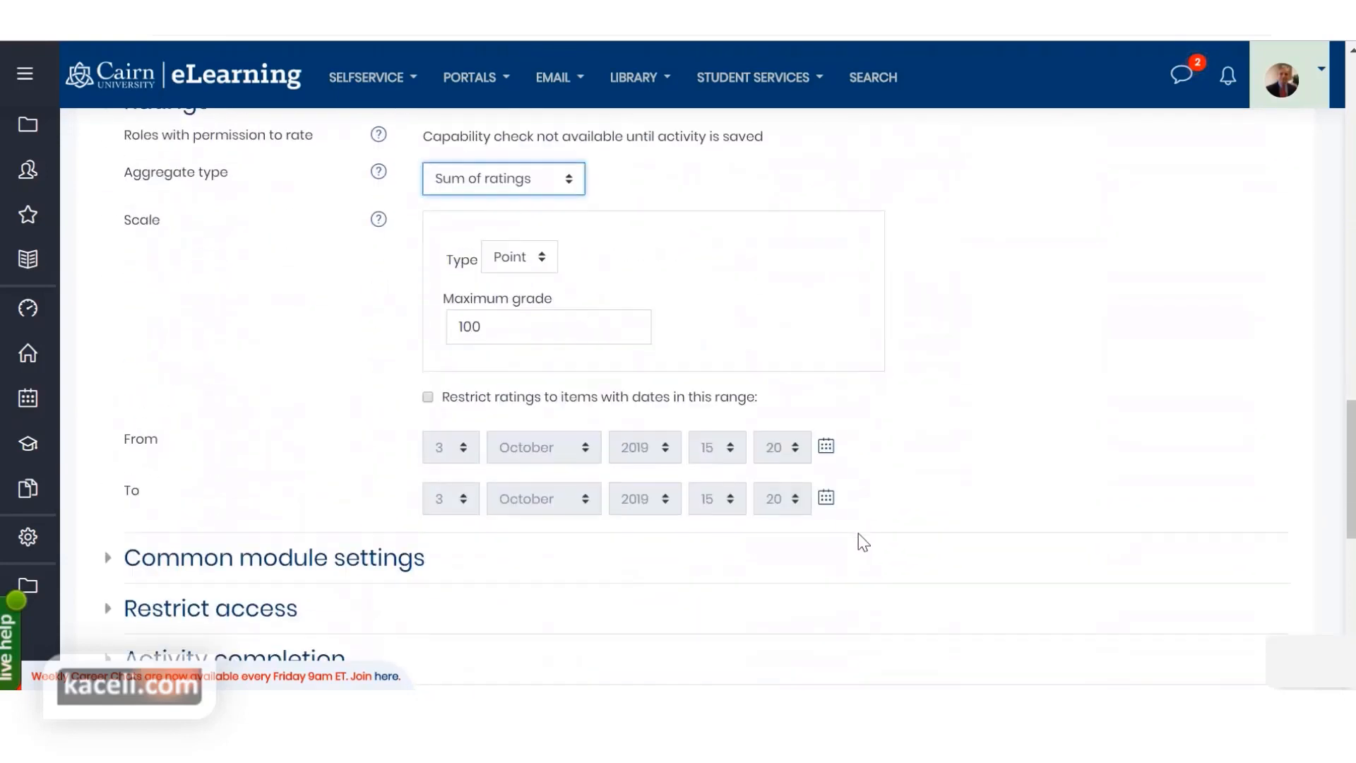
# - Switch the rating type to Scale and review the list of available grading scales without choosing another one
pyautogui.click(541, 324)
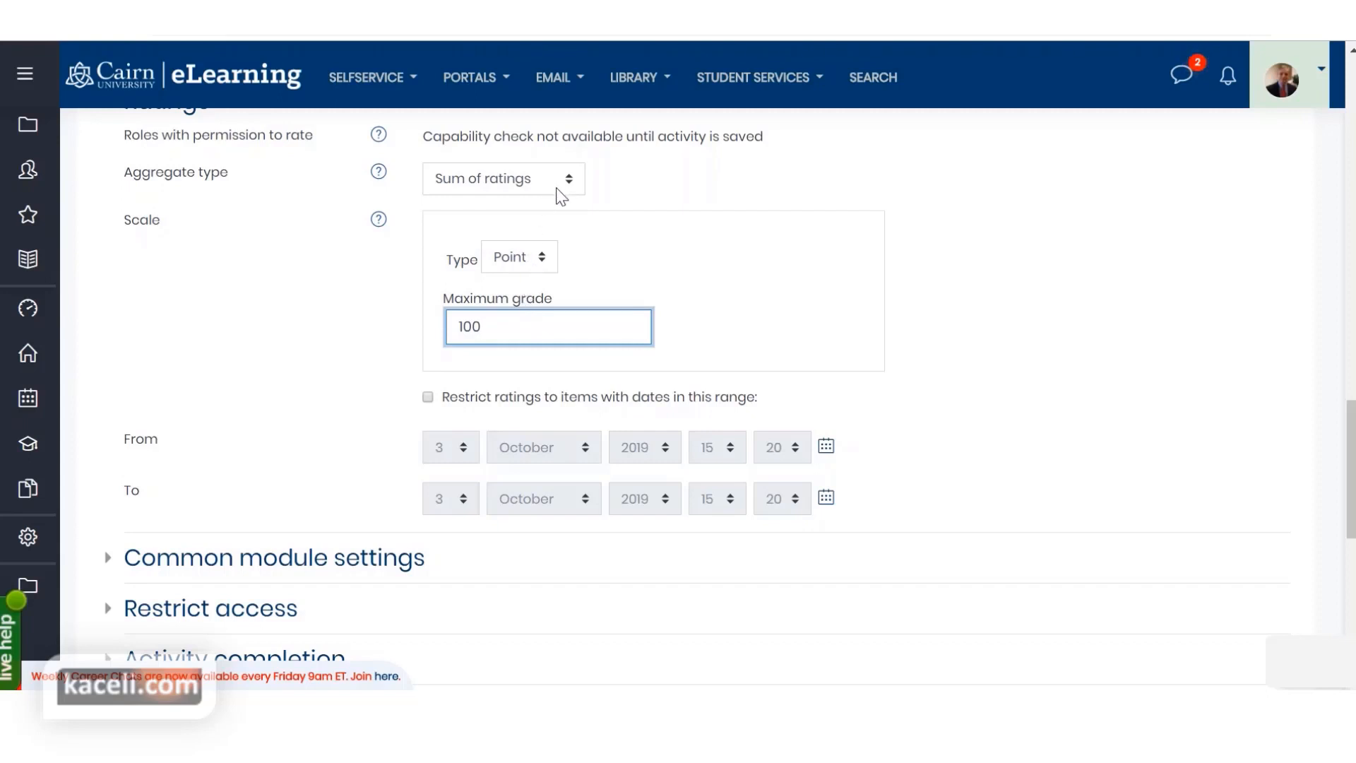
pyautogui.click(540, 263)
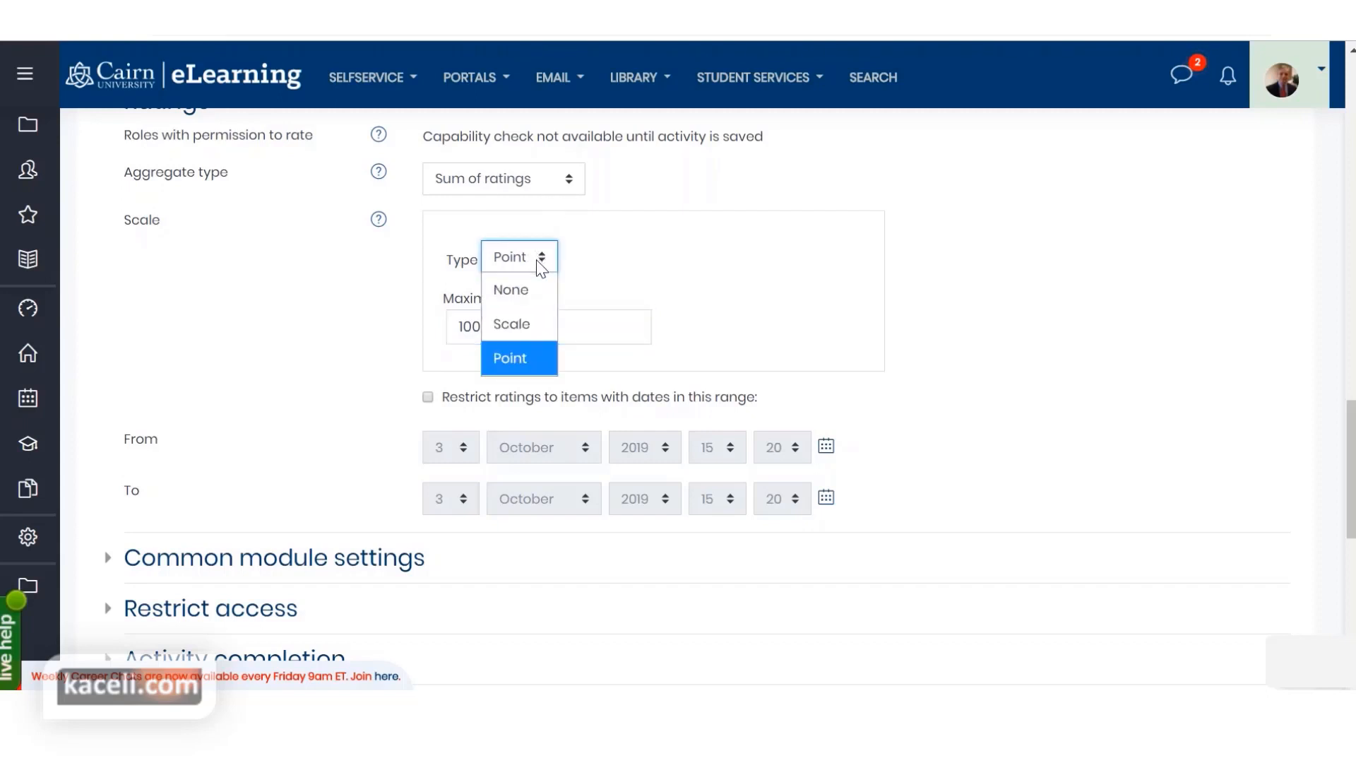
pyautogui.click(524, 324)
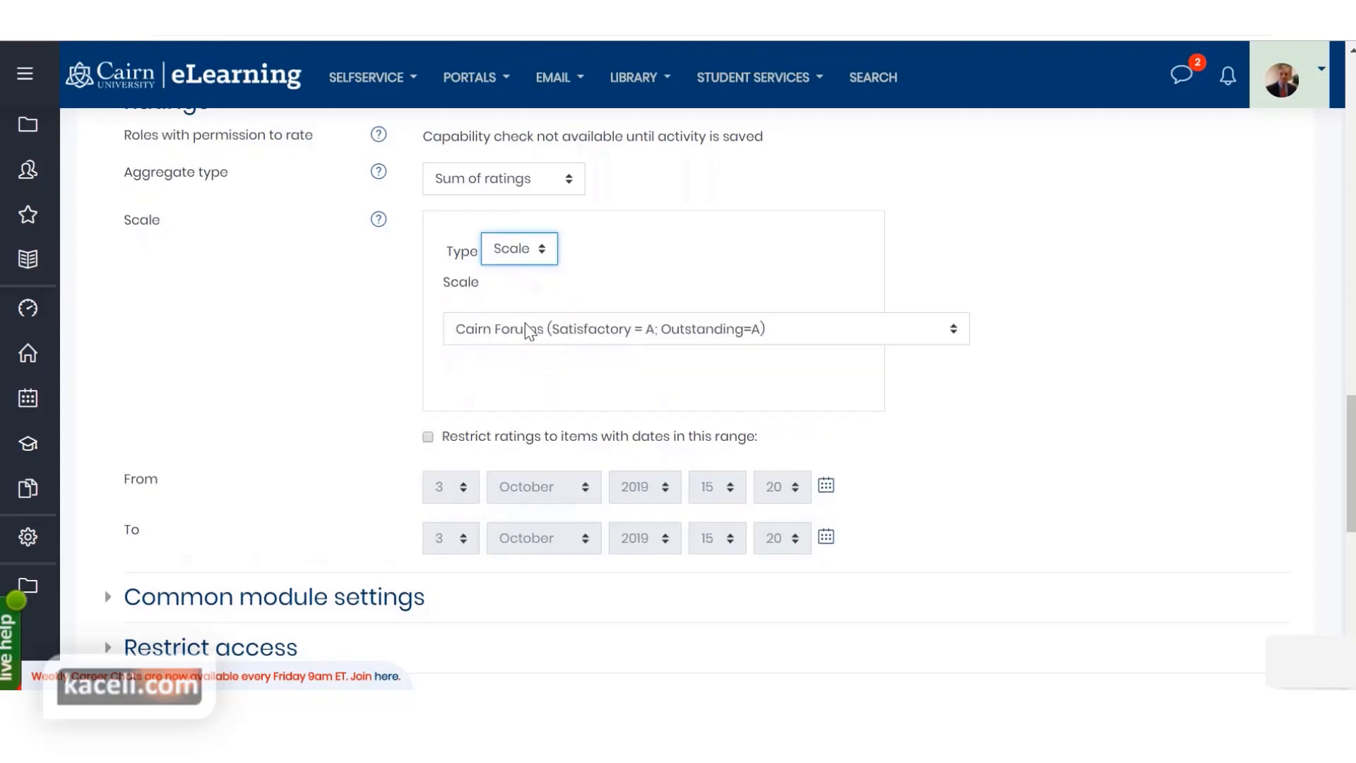
pyautogui.click(568, 340)
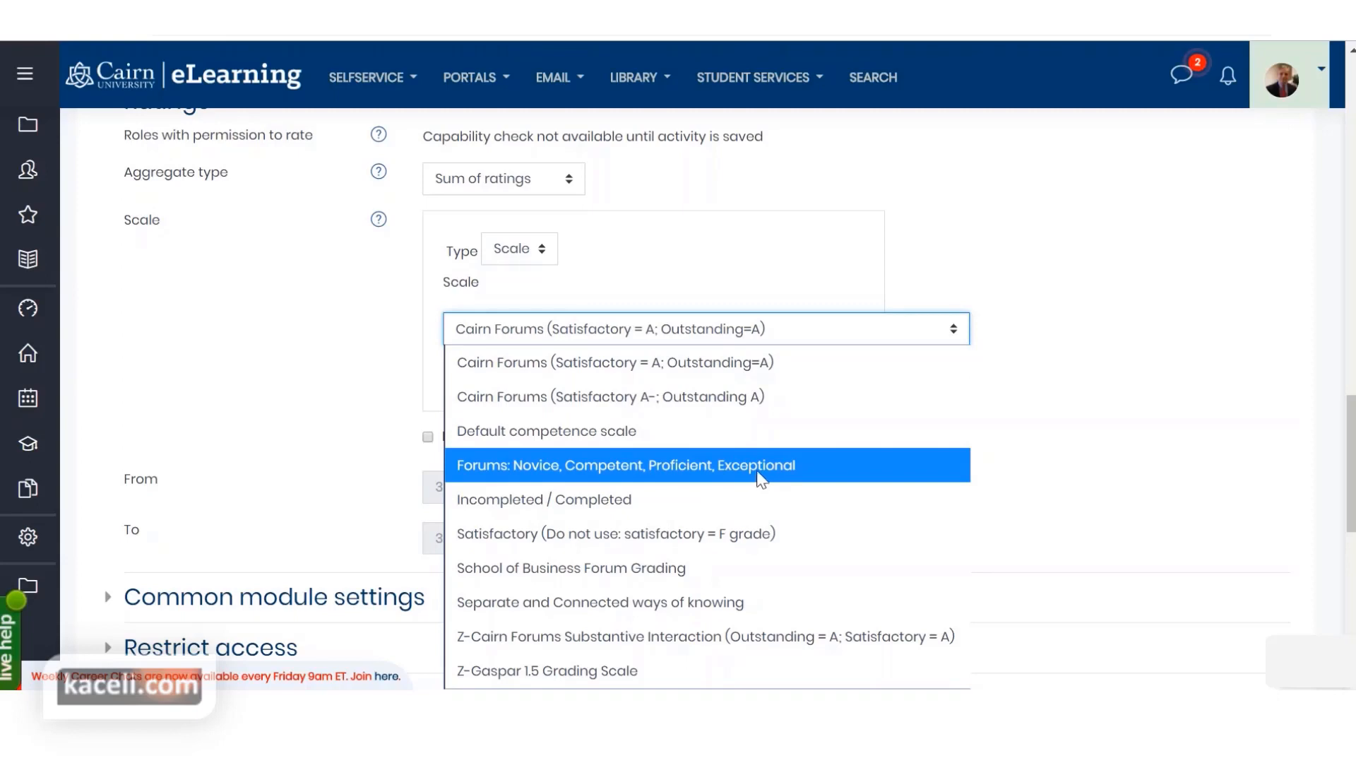
pyautogui.click(360, 415)
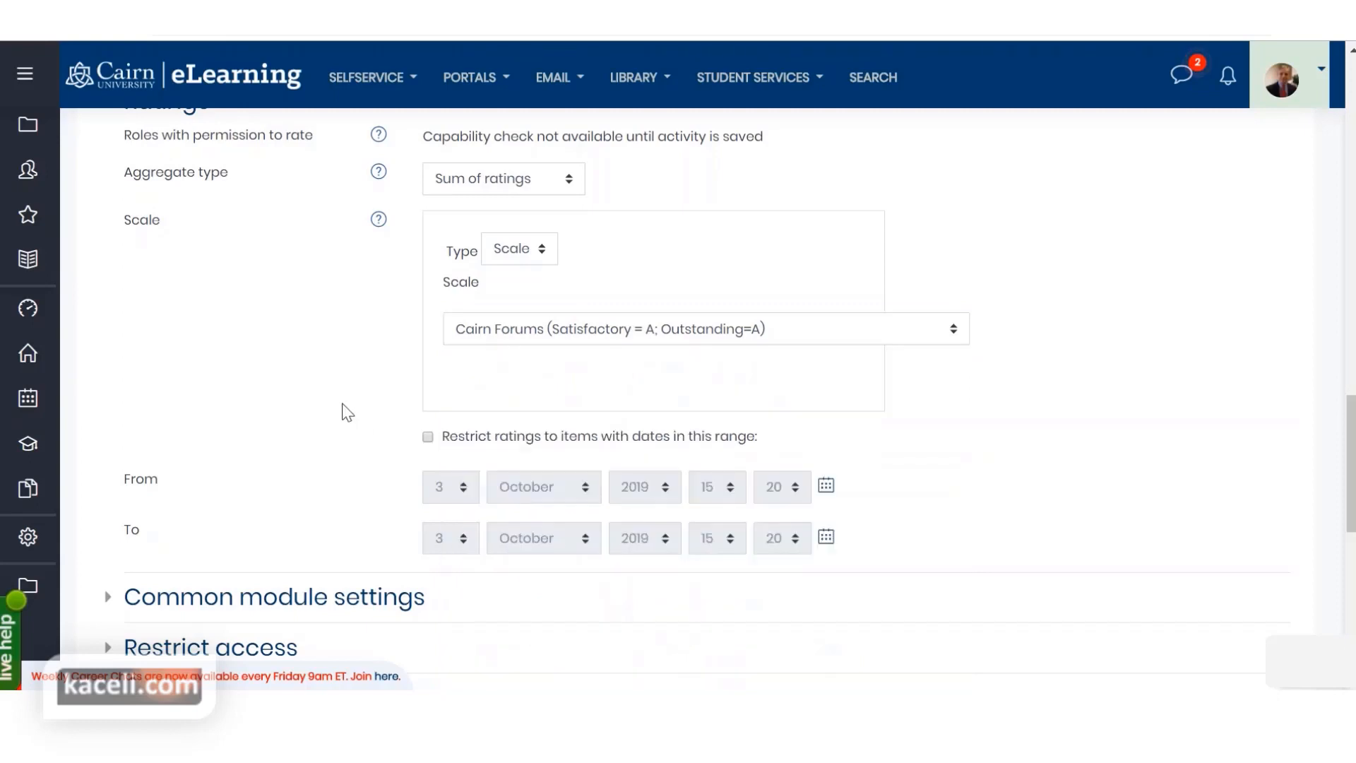
# - Change the rating type back to Point, keeping the maximum grade of 100
pyautogui.click(541, 249)
pyautogui.click(519, 350)
pyautogui.click(595, 337)
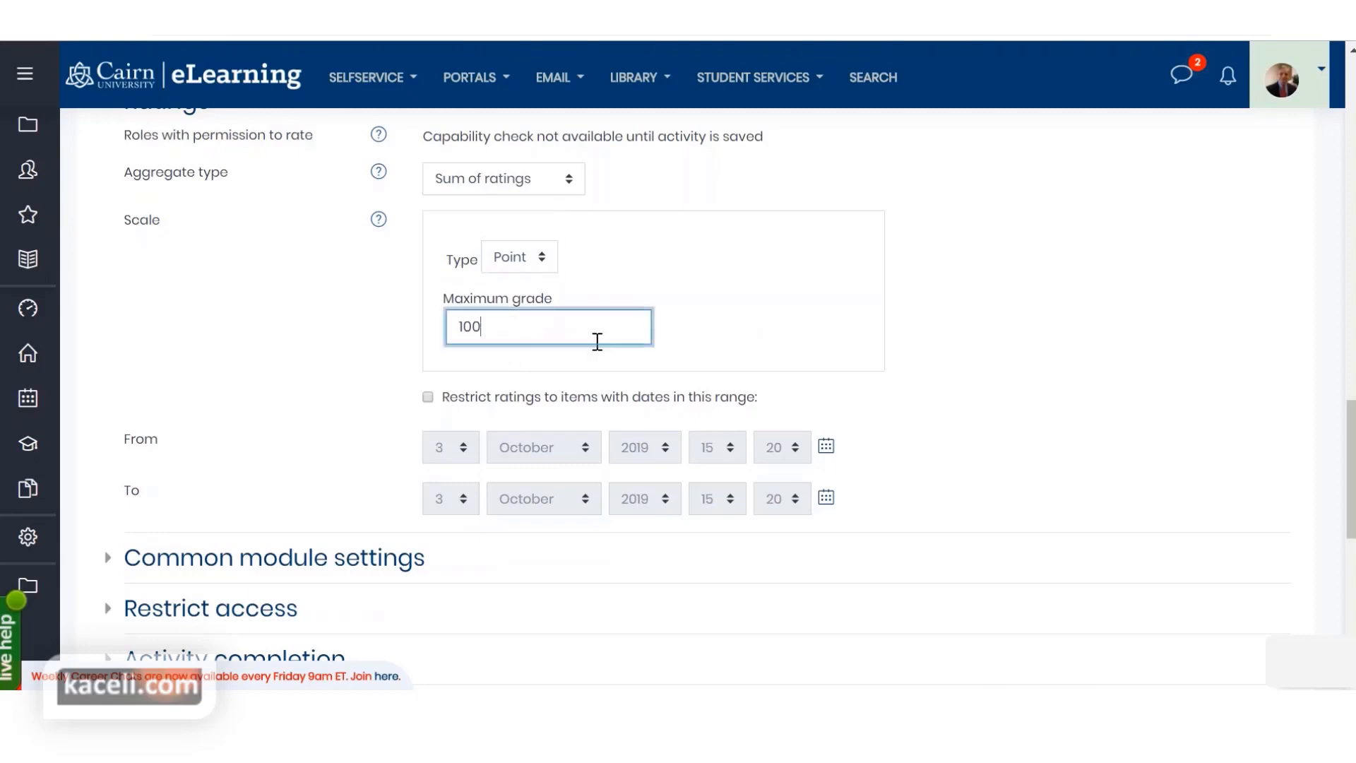
pyautogui.scroll(-3, 1010, 408)
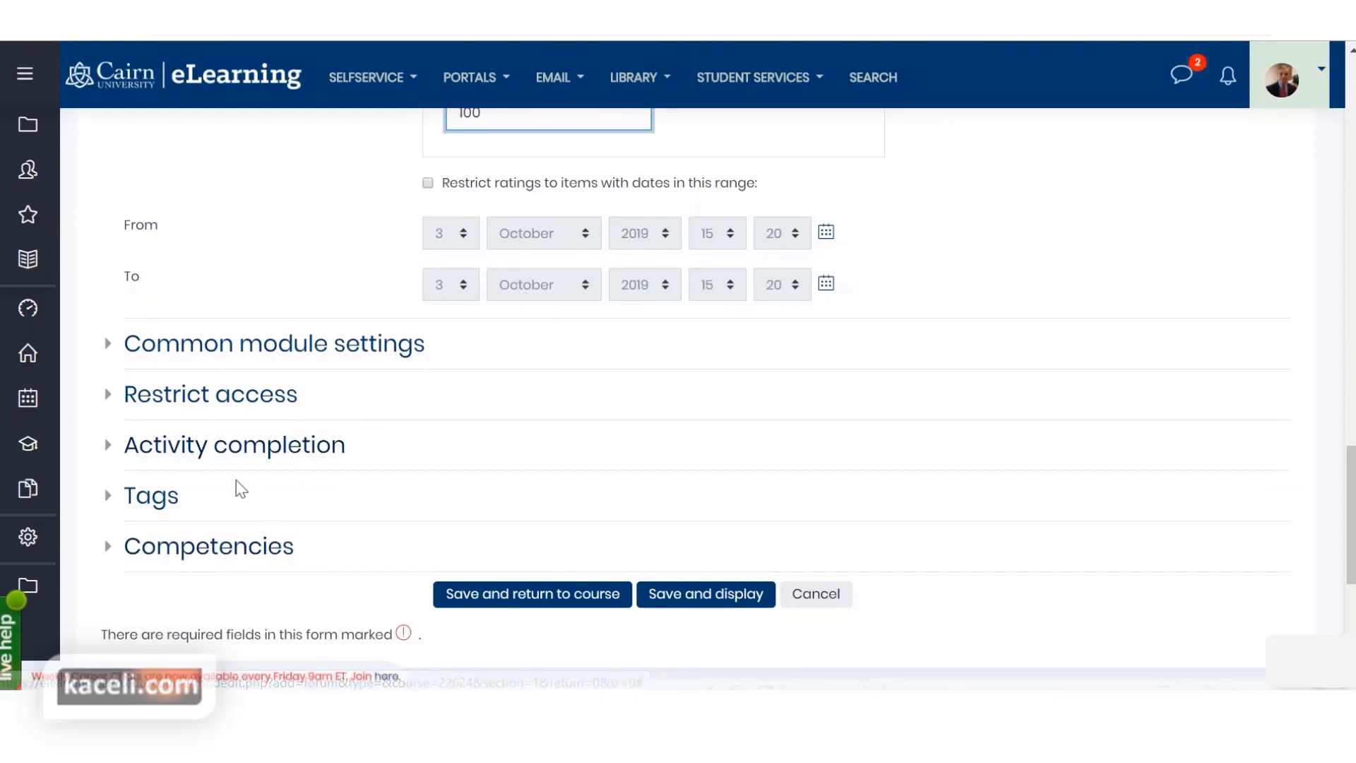
# - Set the forum's completion tracking to "Show activity as complete when conditions are met"
pyautogui.click(199, 457)
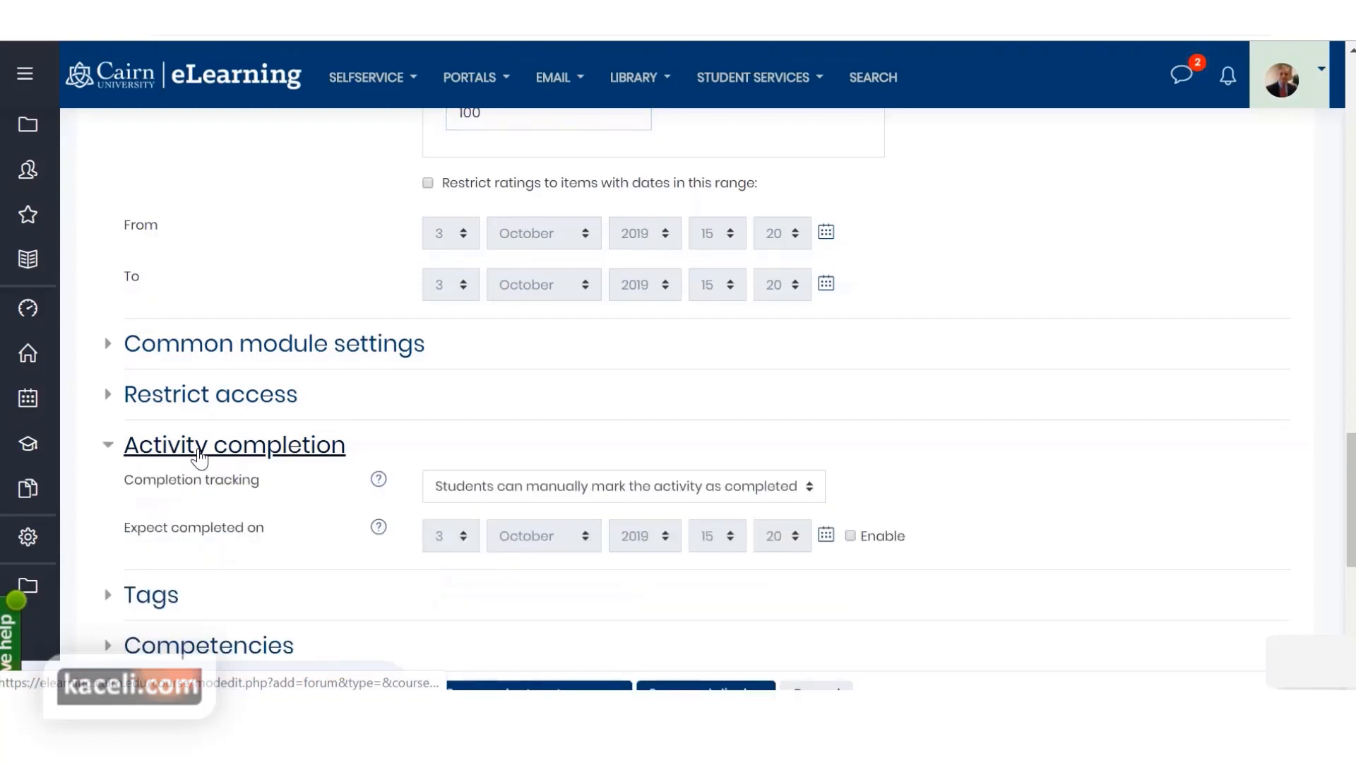
pyautogui.scroll(-2, 504, 452)
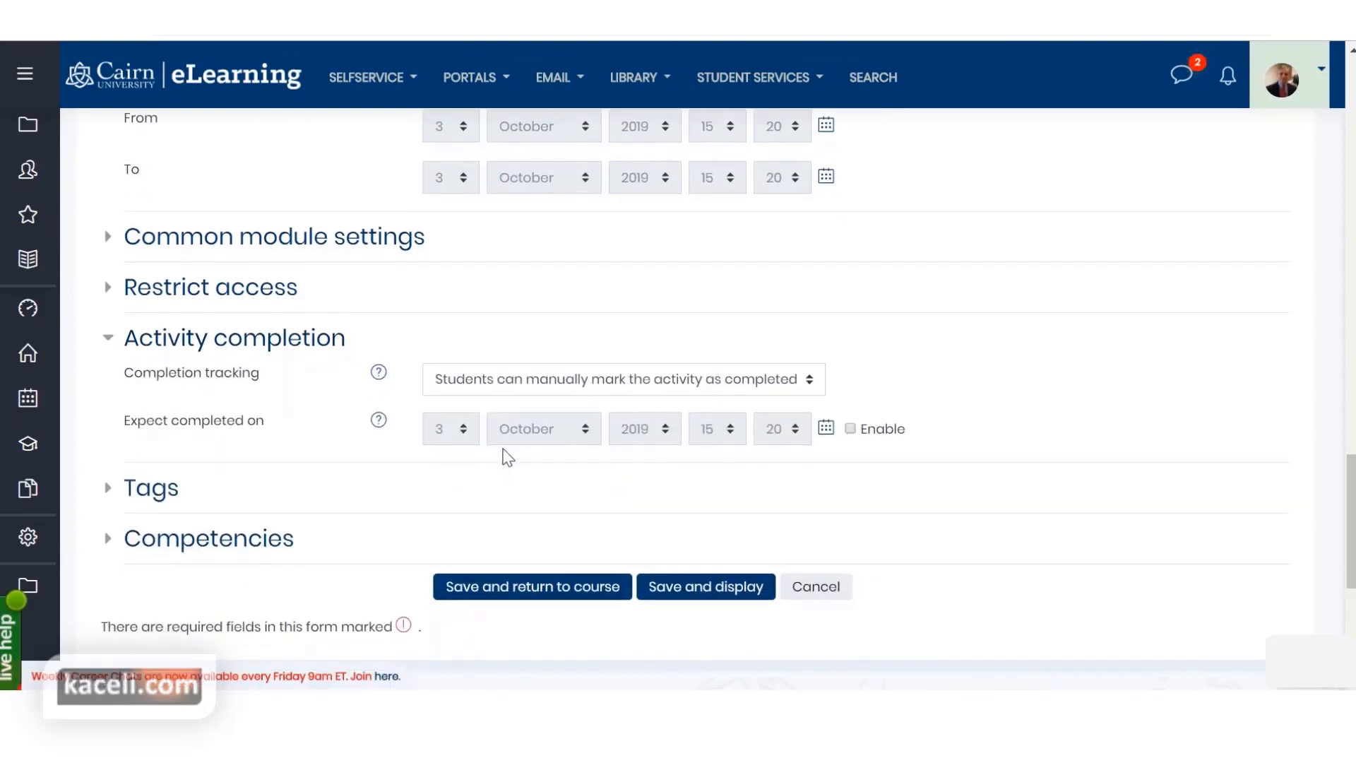
pyautogui.click(528, 392)
pyautogui.click(523, 487)
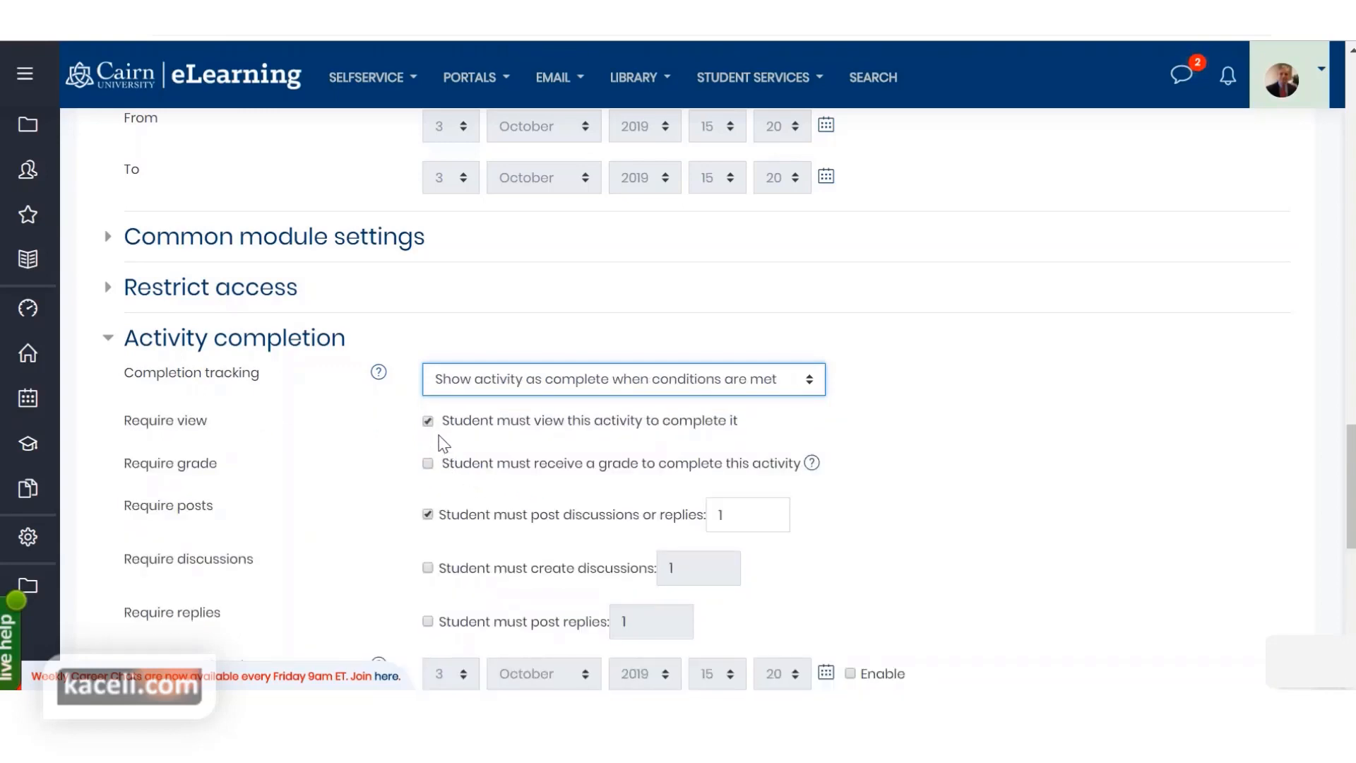
# - Require students to post 3 discussions or replies for completion, and save the forum, returning to the course page
pyautogui.doubleClick(732, 514)
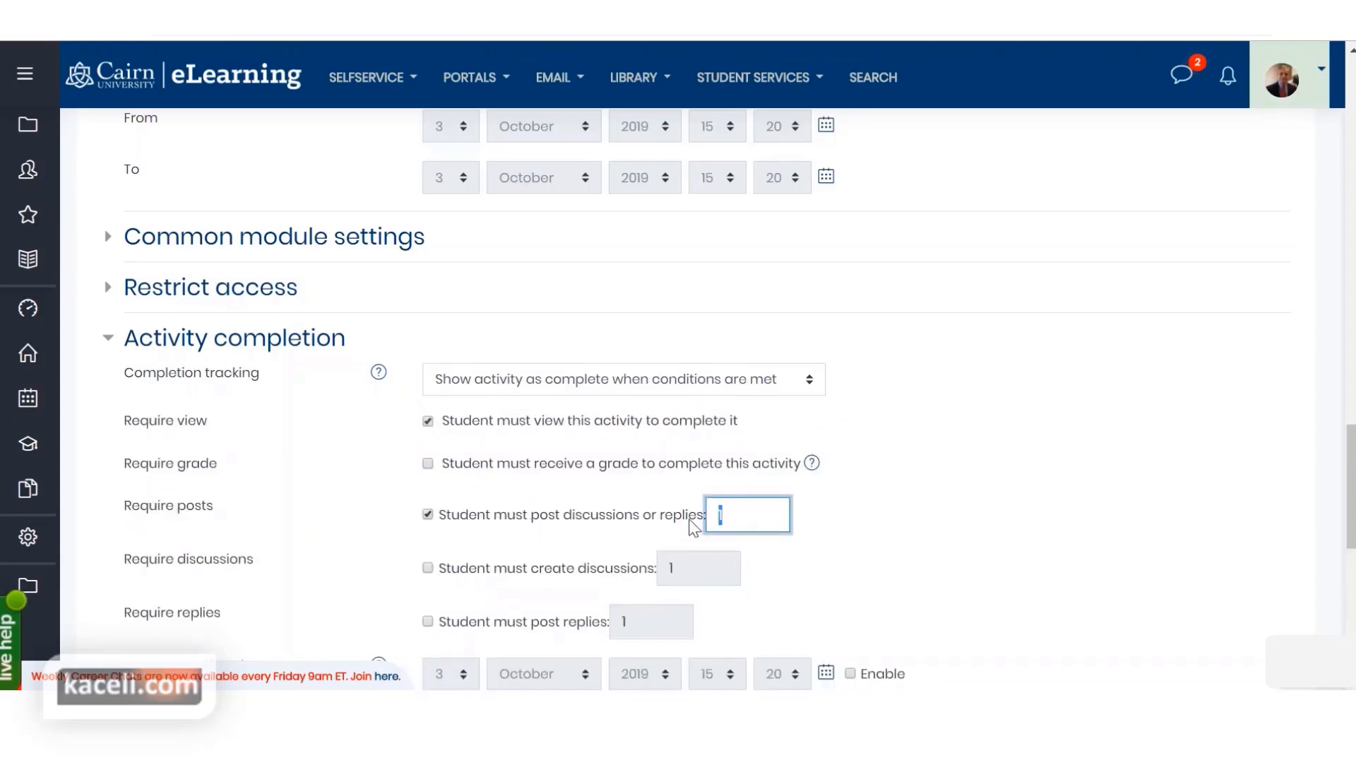
pyautogui.write('3')
pyautogui.scroll(-1, 905, 486)
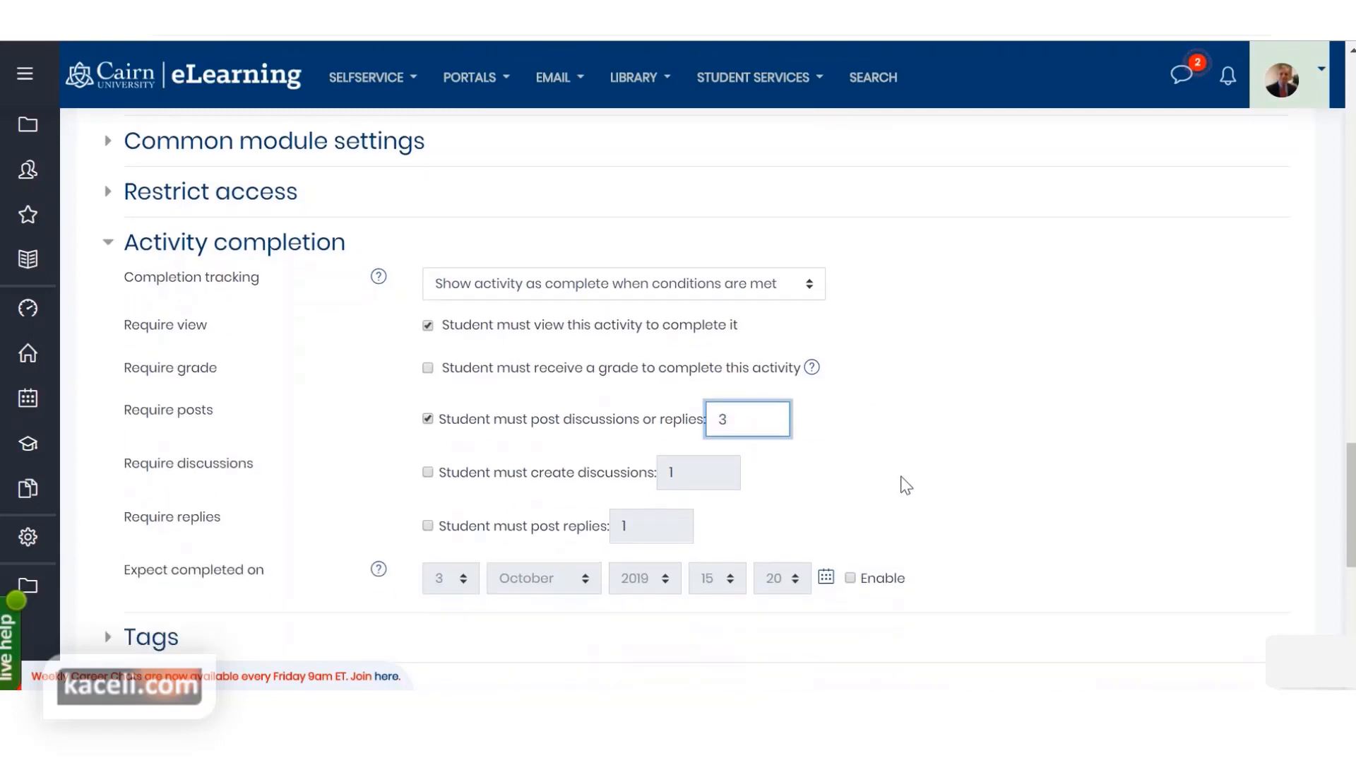
pyautogui.scroll(-2, 898, 481)
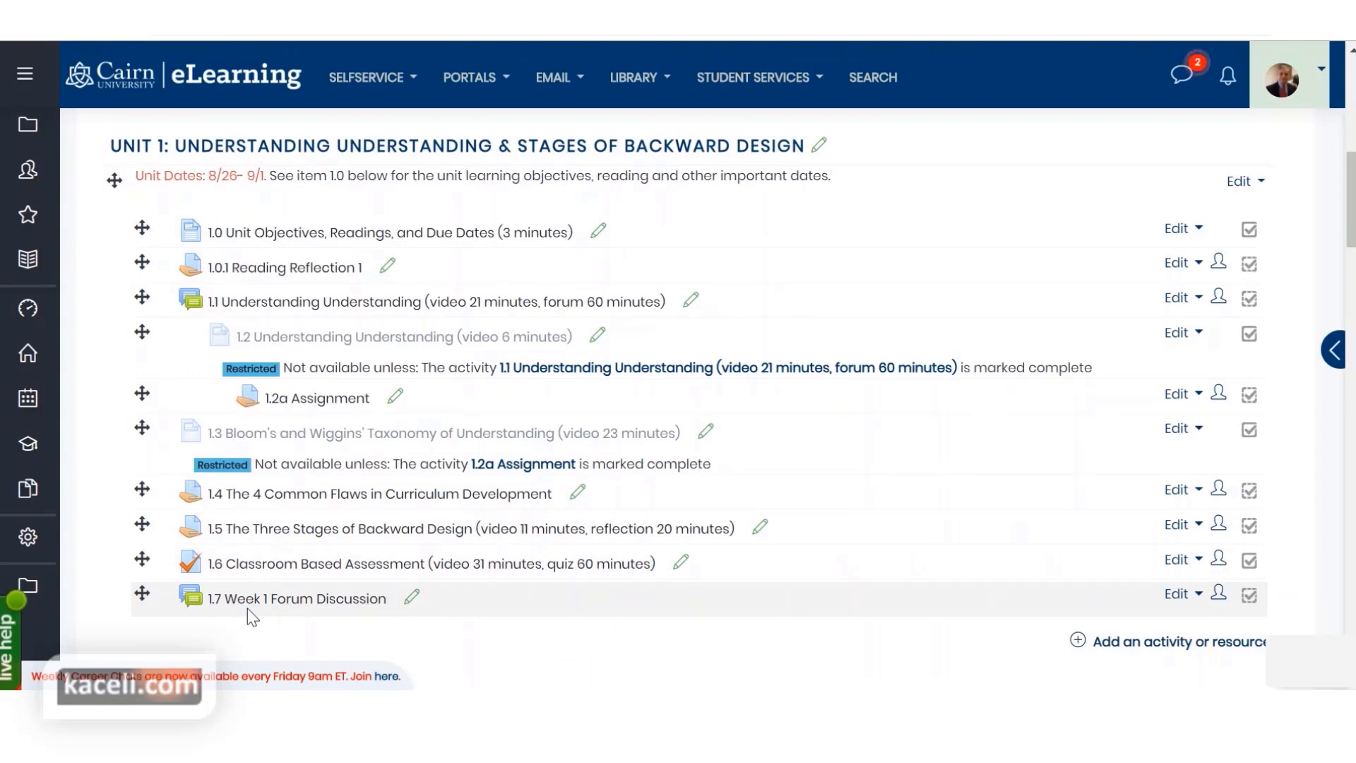
# - Open 1.7 Week 1 Forum Discussion in Unit 1 and check its instructions and grading note
pyautogui.click(303, 606)
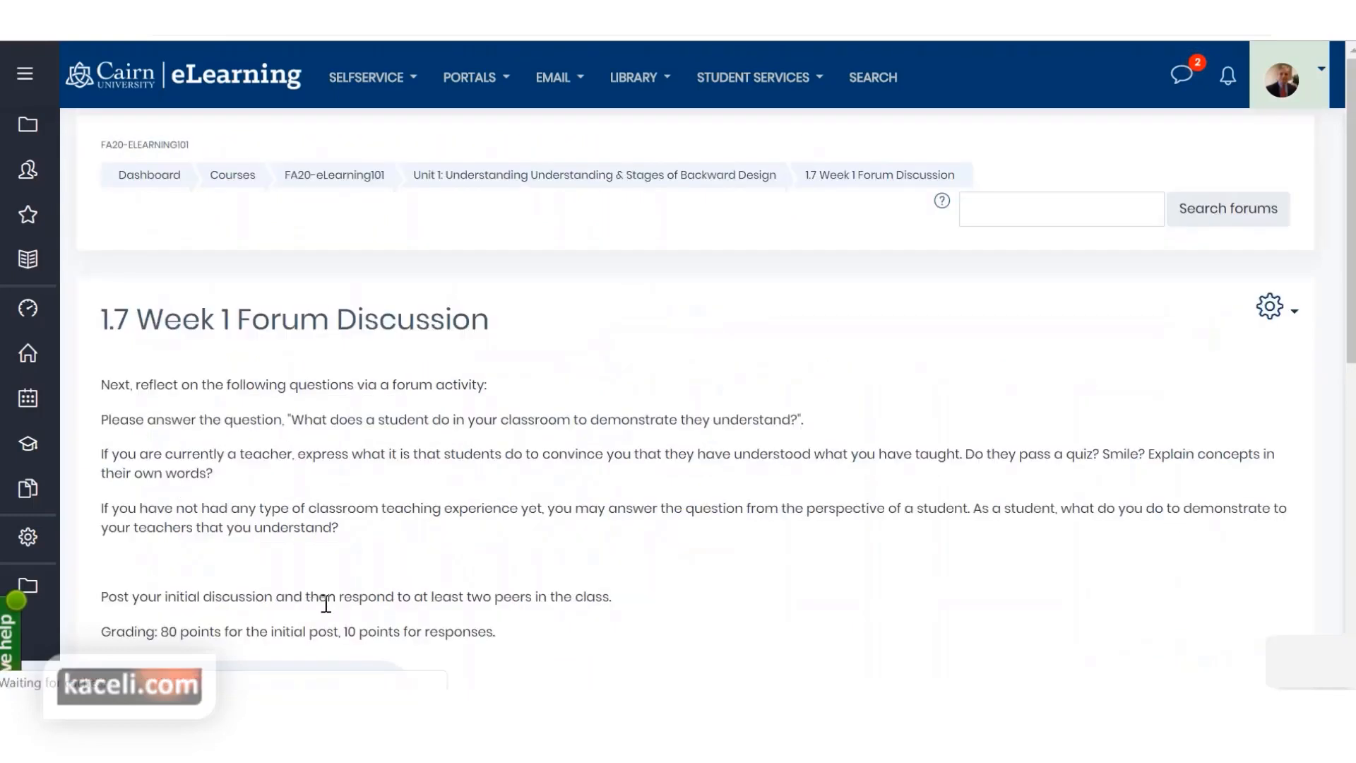
pyautogui.moveTo(199, 384); pyautogui.dragTo(337, 558)
pyautogui.scroll(-3, 388, 562)
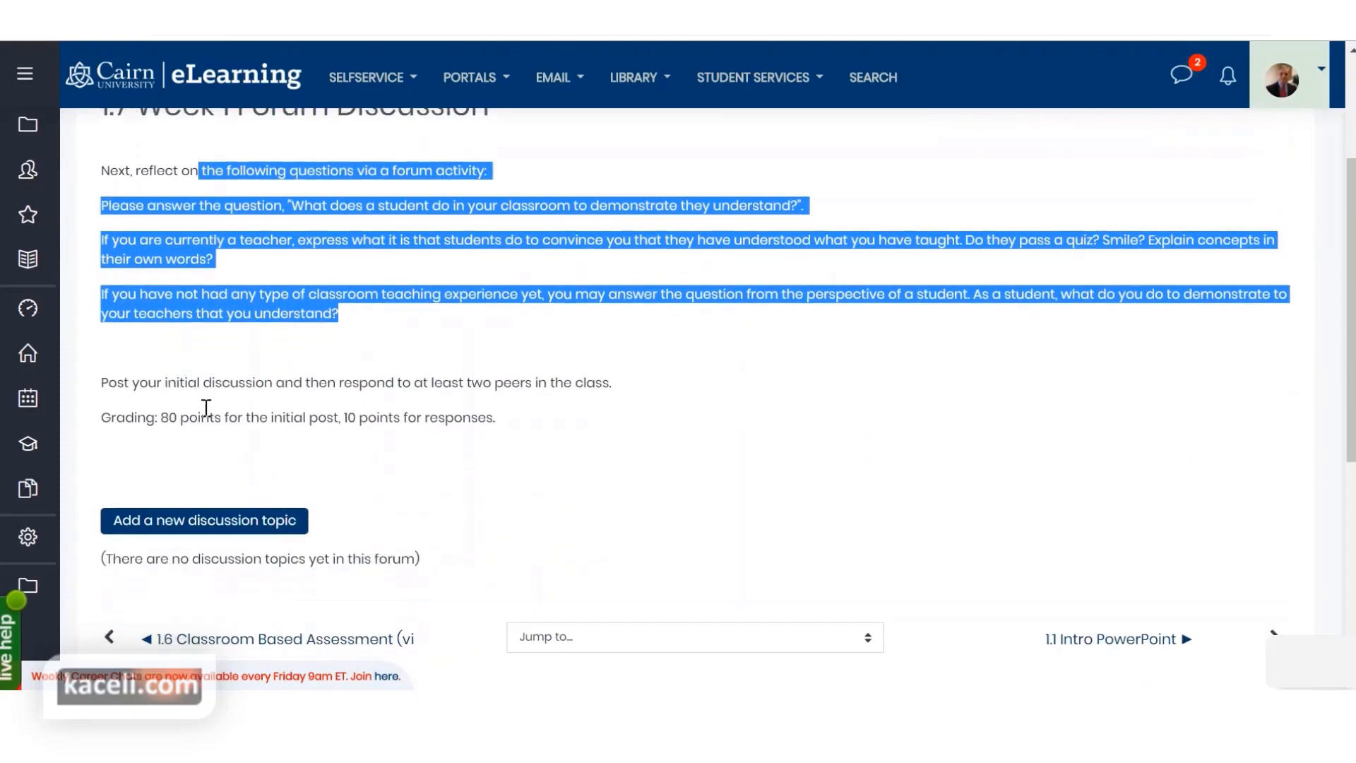
pyautogui.click(203, 401)
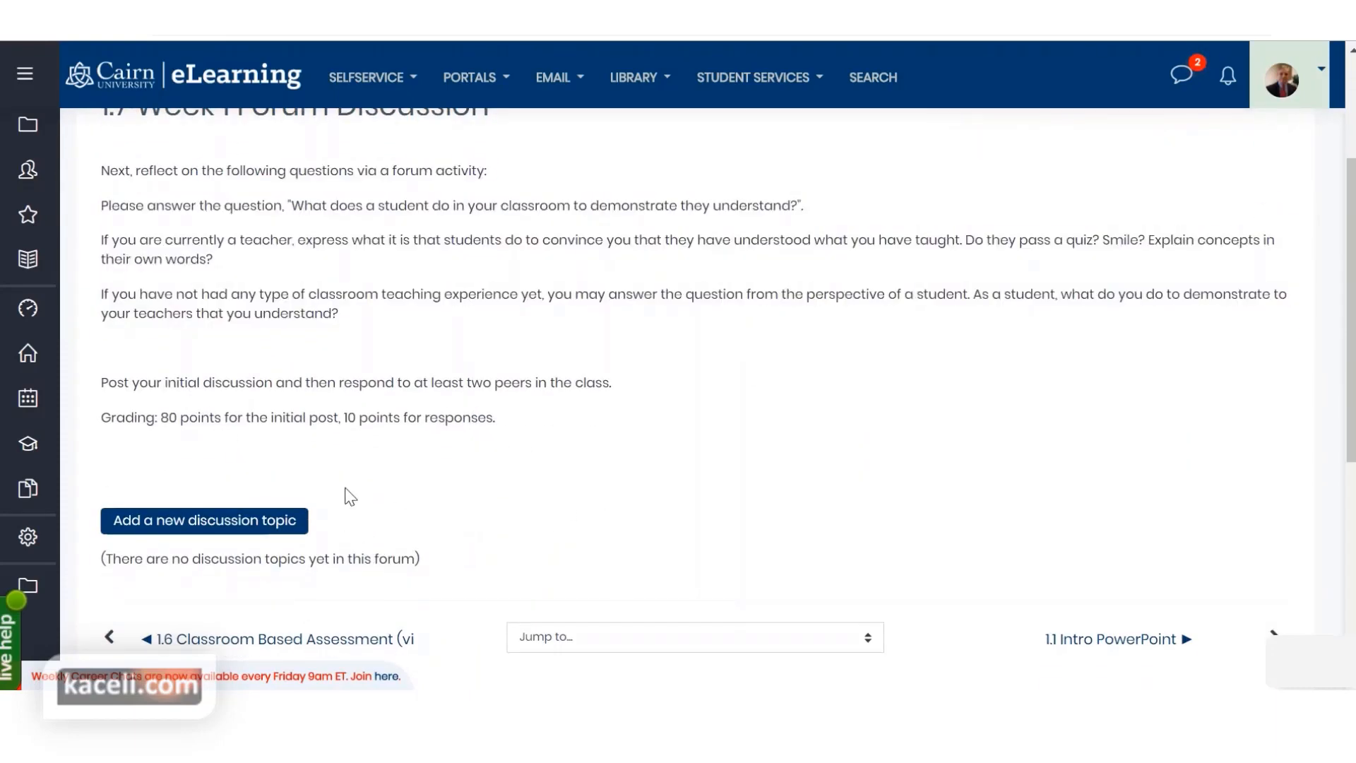
# - Open the form for a new discussion topic and examine its subject, message and posting options without posting
pyautogui.click(162, 531)
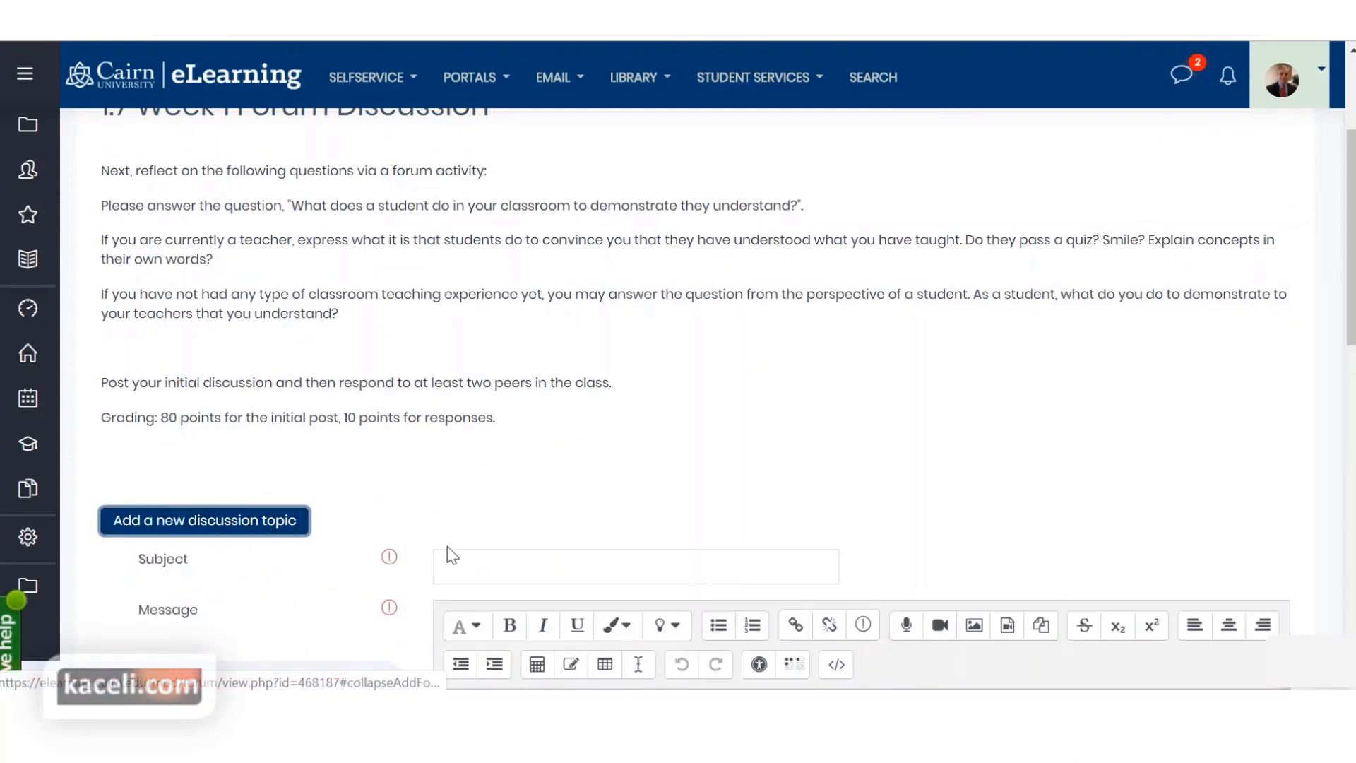
pyautogui.scroll(-3, 447, 545)
pyautogui.click(496, 348)
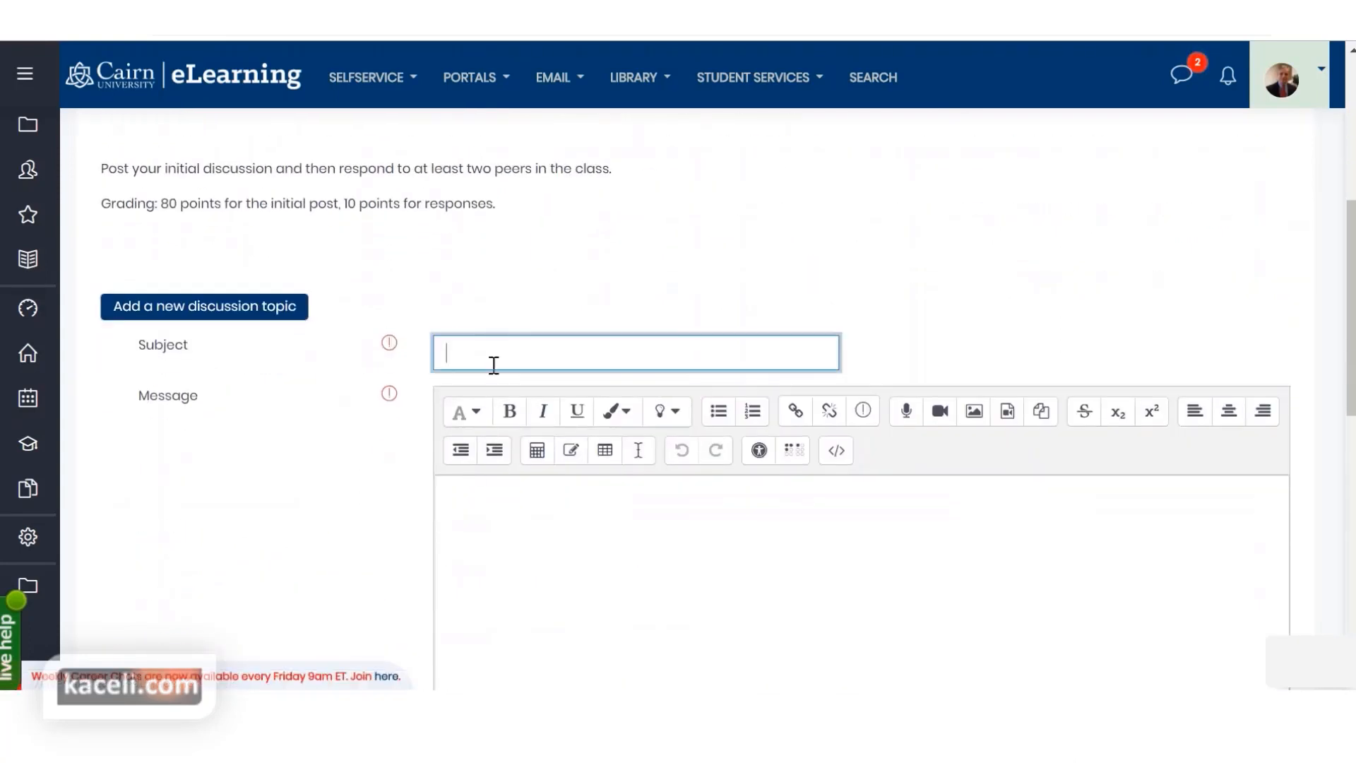
pyautogui.click(533, 520)
pyautogui.scroll(-5, 506, 551)
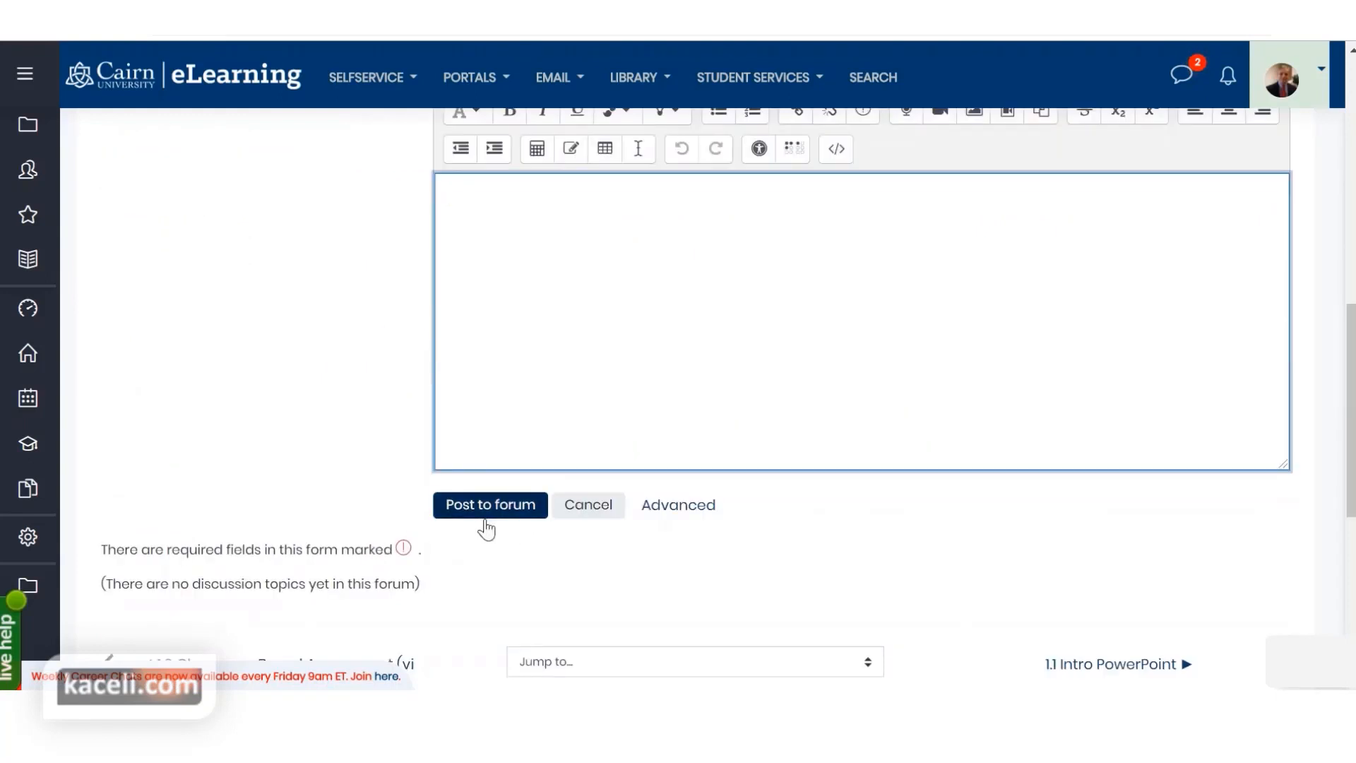
pyautogui.scroll(5, 396, 565)
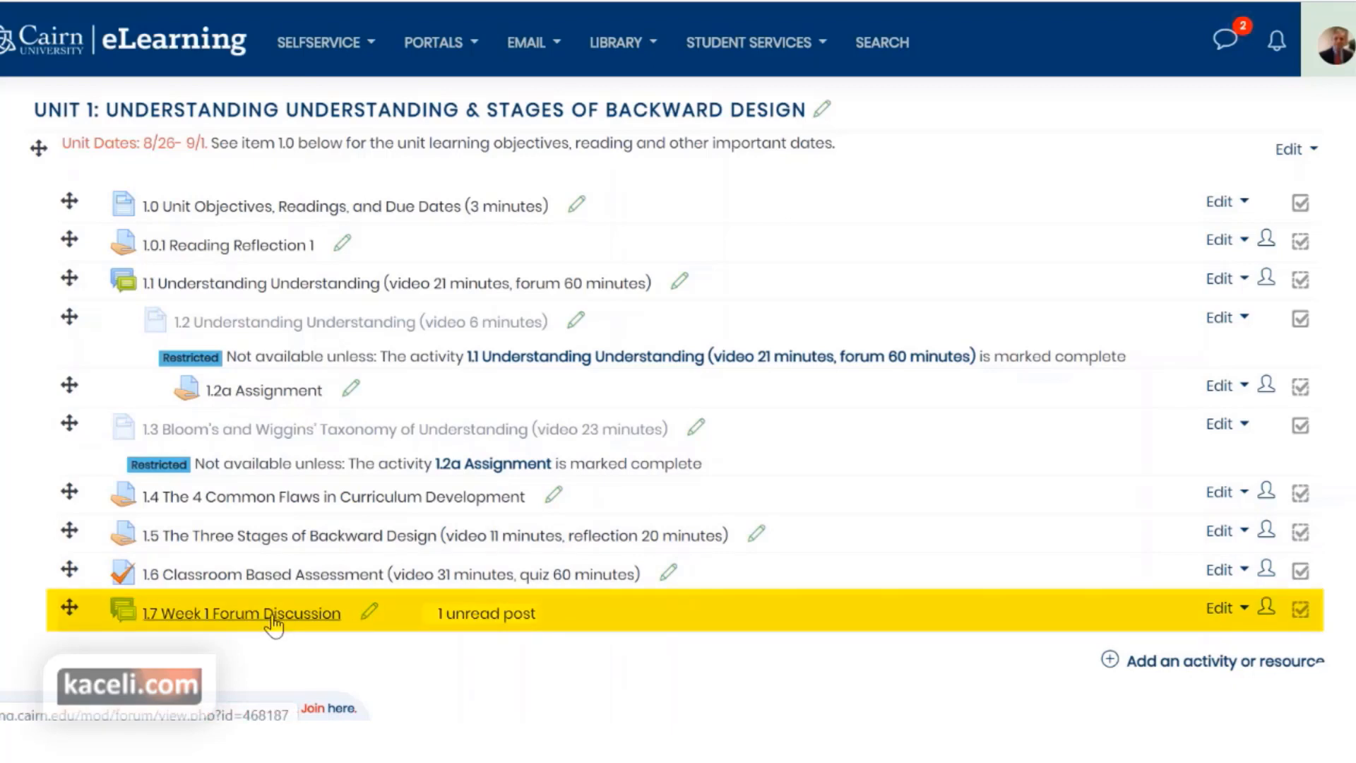
# - Reopen 1.7 Week 1 Forum Discussion from the course page and review its prompt and the list of discussions
pyautogui.click(271, 614)
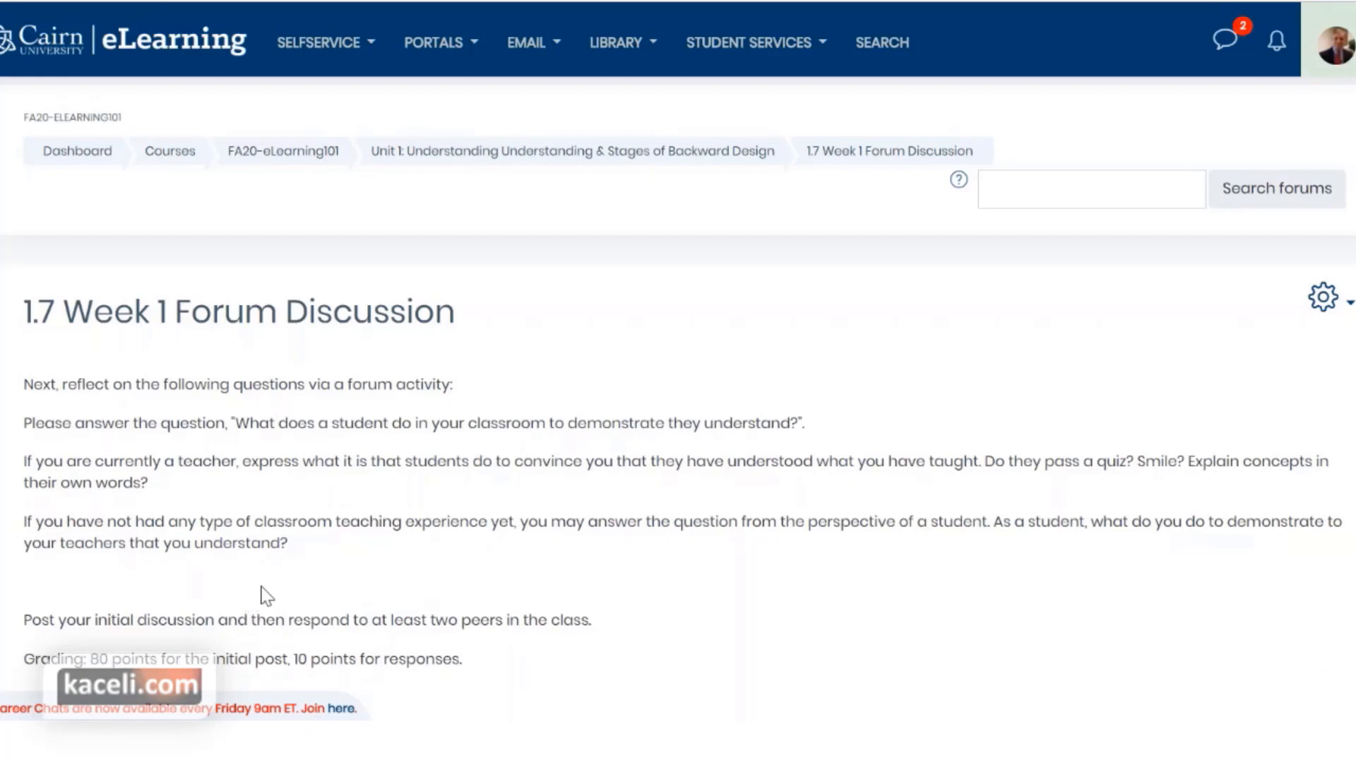
pyautogui.scroll(-1, 262, 587)
pyautogui.moveTo(472, 548); pyautogui.dragTo(132, 291)
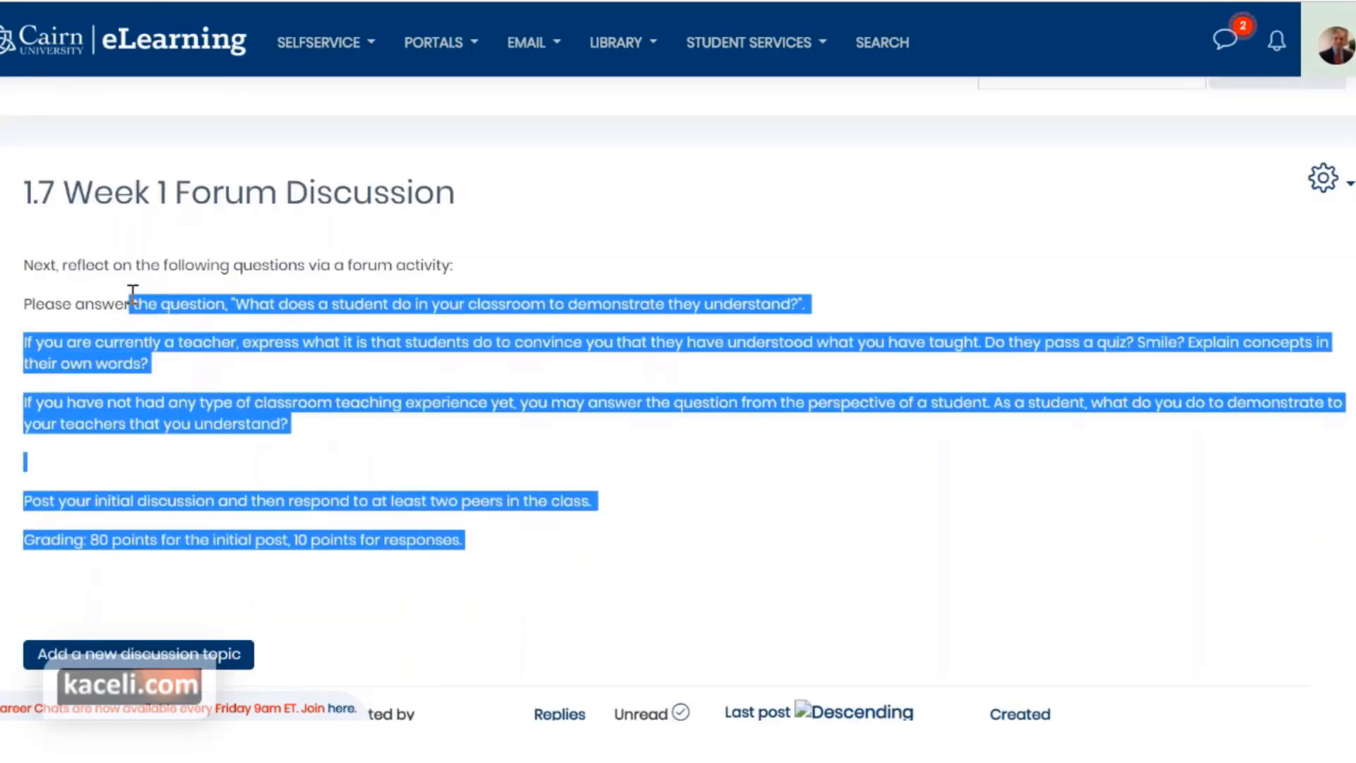
pyautogui.scroll(-3, 132, 292)
pyautogui.click(332, 318)
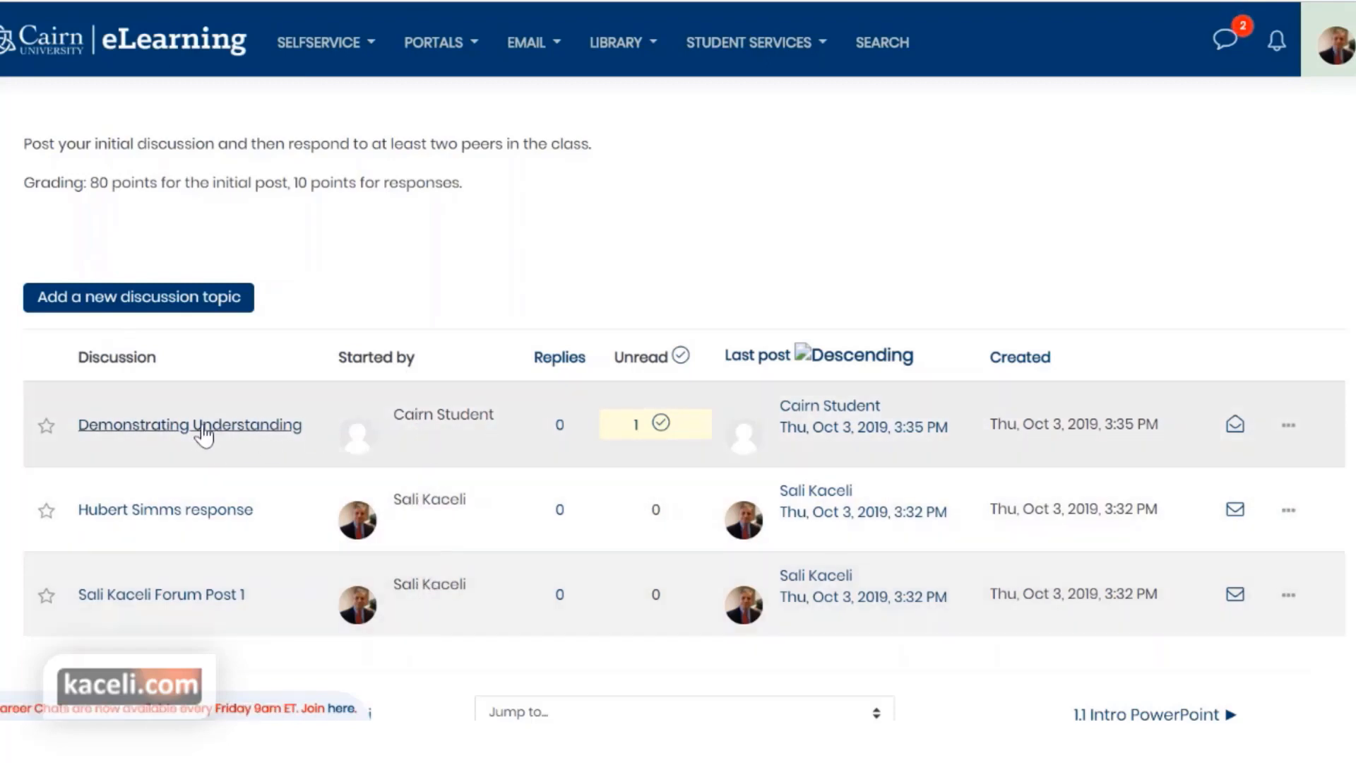
# - Open the student's "Demonstrating Understanding" discussion and read the post
pyautogui.click(159, 438)
pyautogui.scroll(-3, 424, 551)
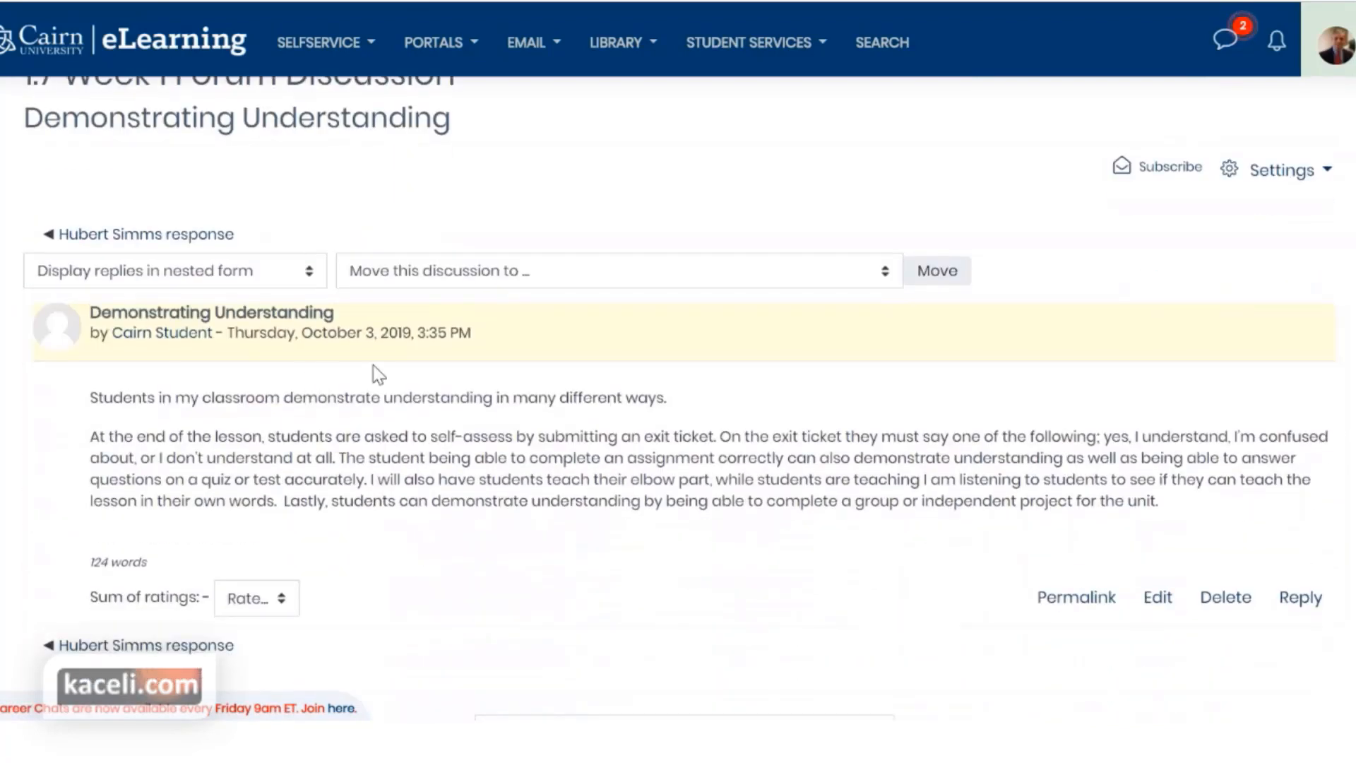
pyautogui.scroll(-2, 254, 415)
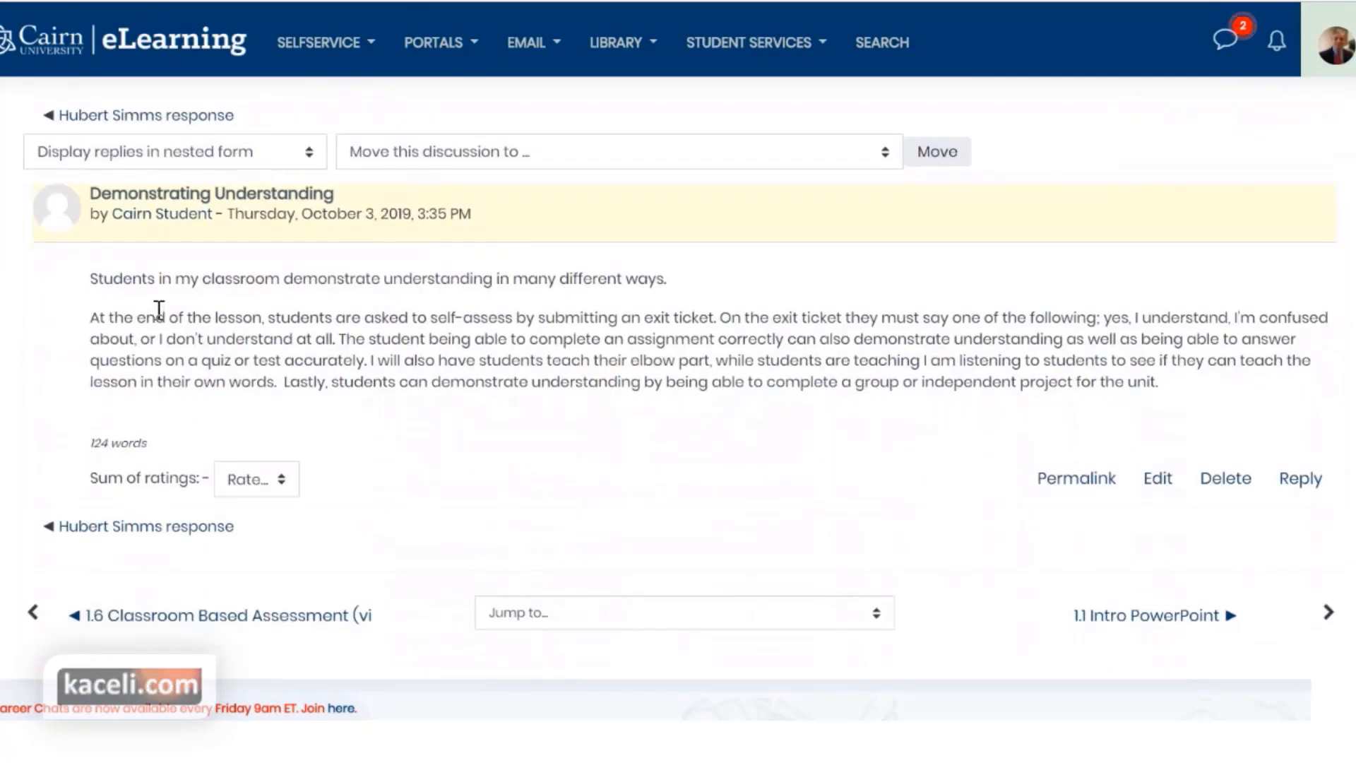
pyautogui.click(163, 315)
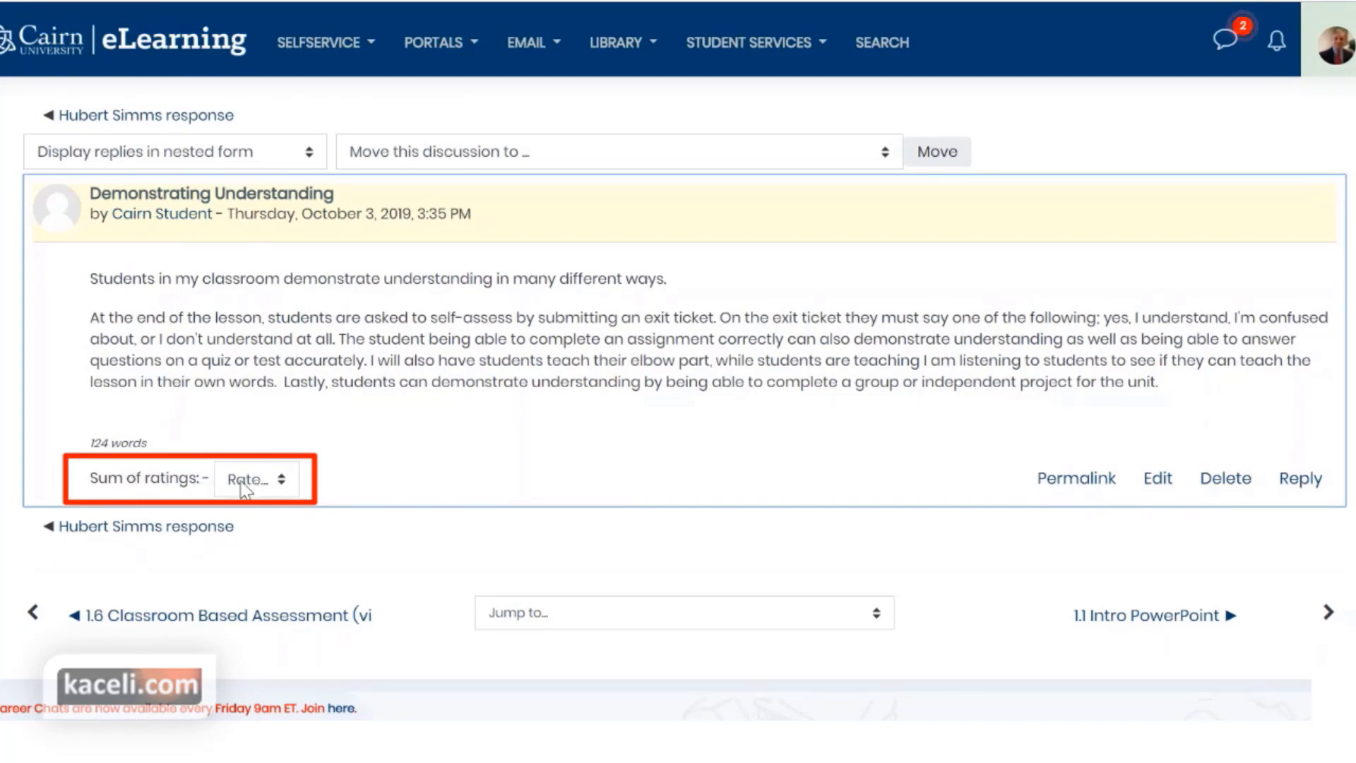
# - Rate the student's "Demonstrating Understanding" post with 76 points
pyautogui.click(282, 481)
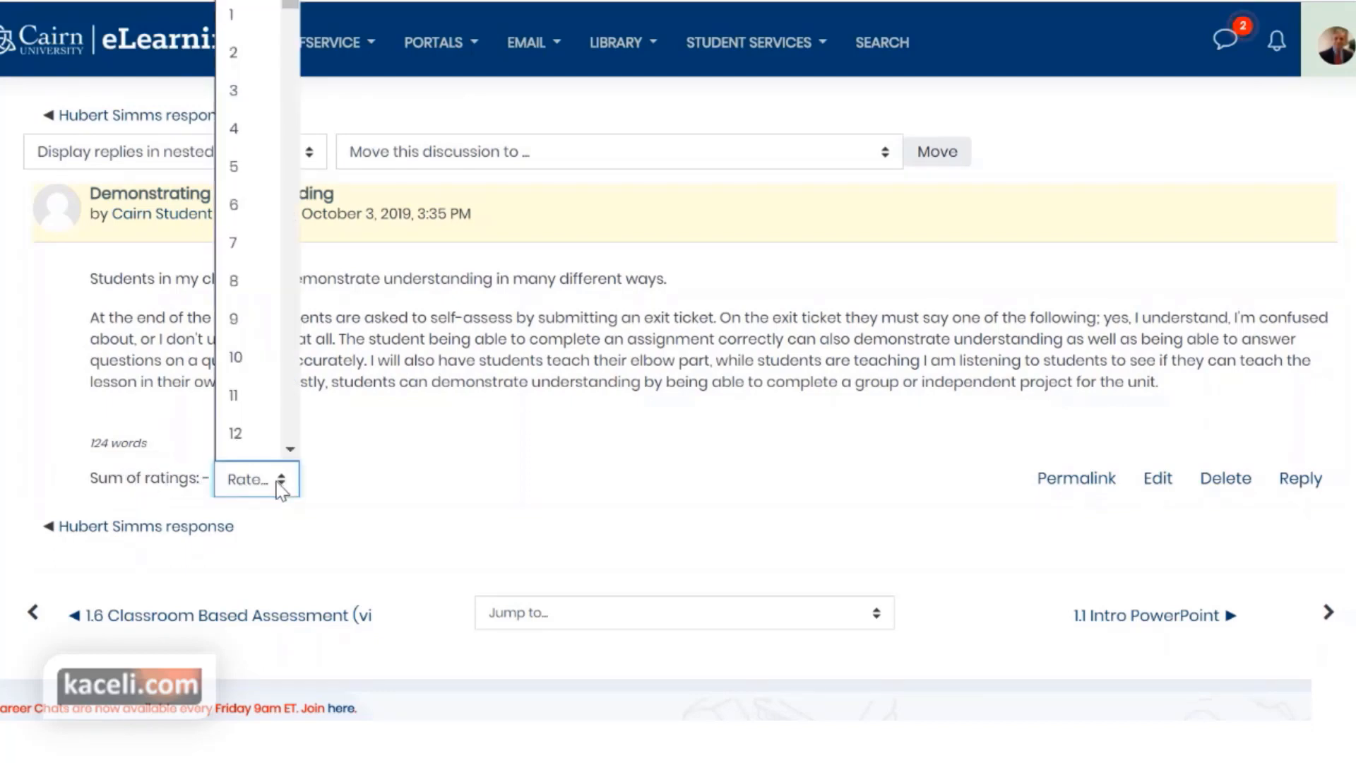
pyautogui.moveTo(291, 7); pyautogui.dragTo(300, 265)
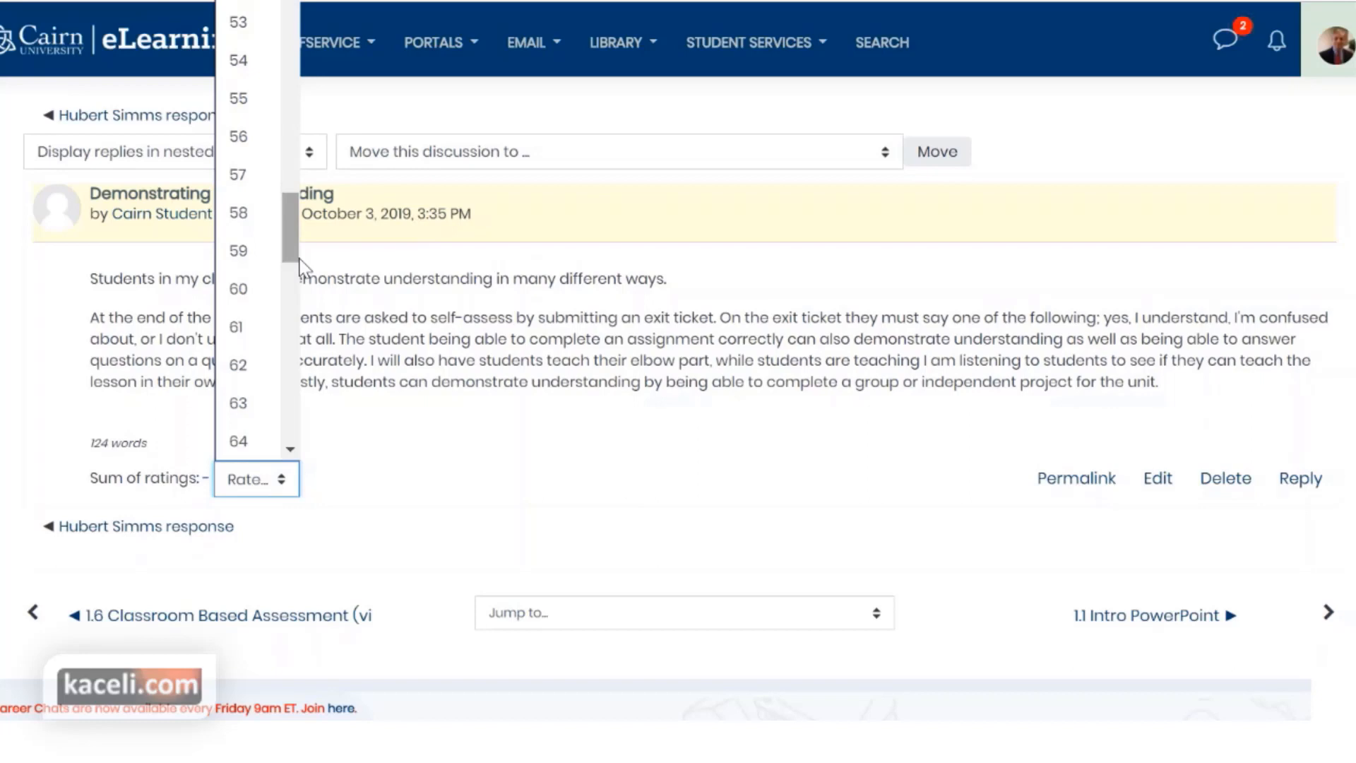
pyautogui.moveTo(293, 260); pyautogui.dragTo(294, 341)
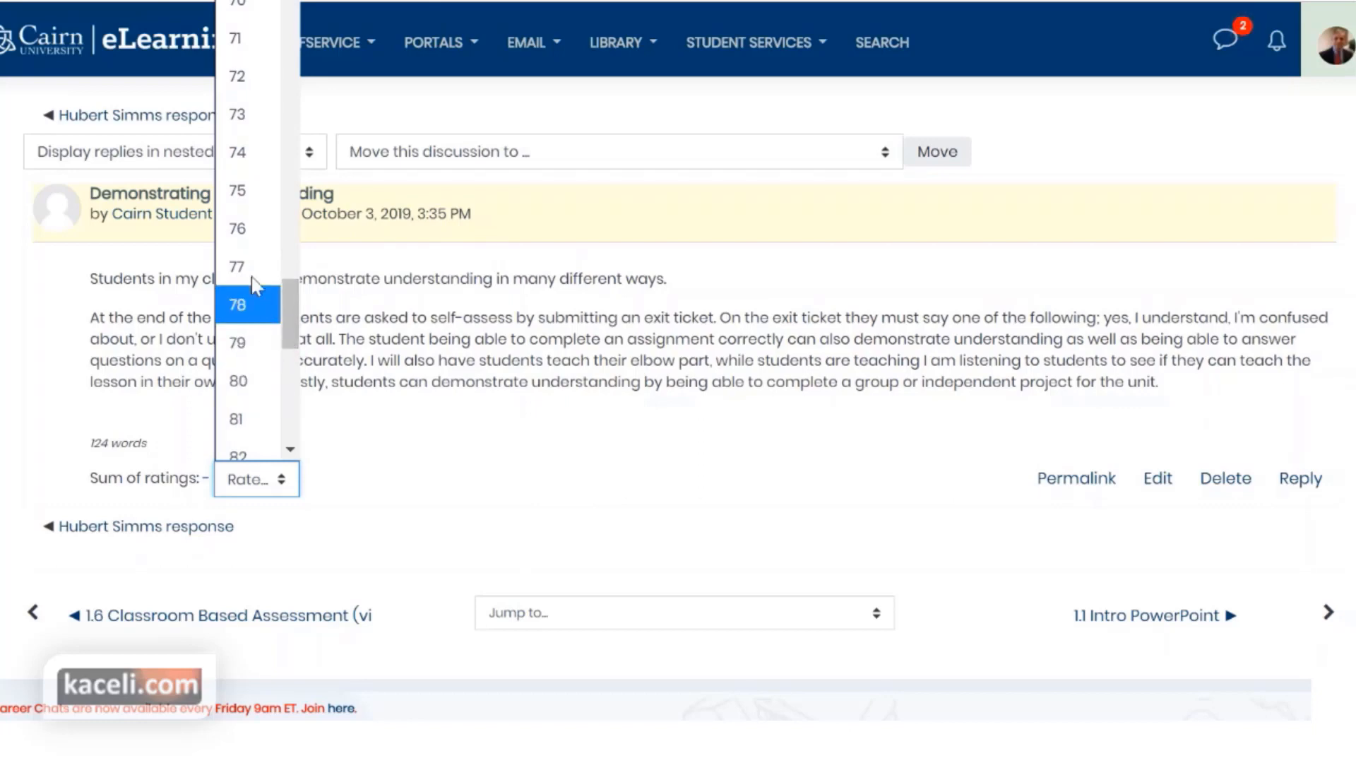
pyautogui.click(248, 228)
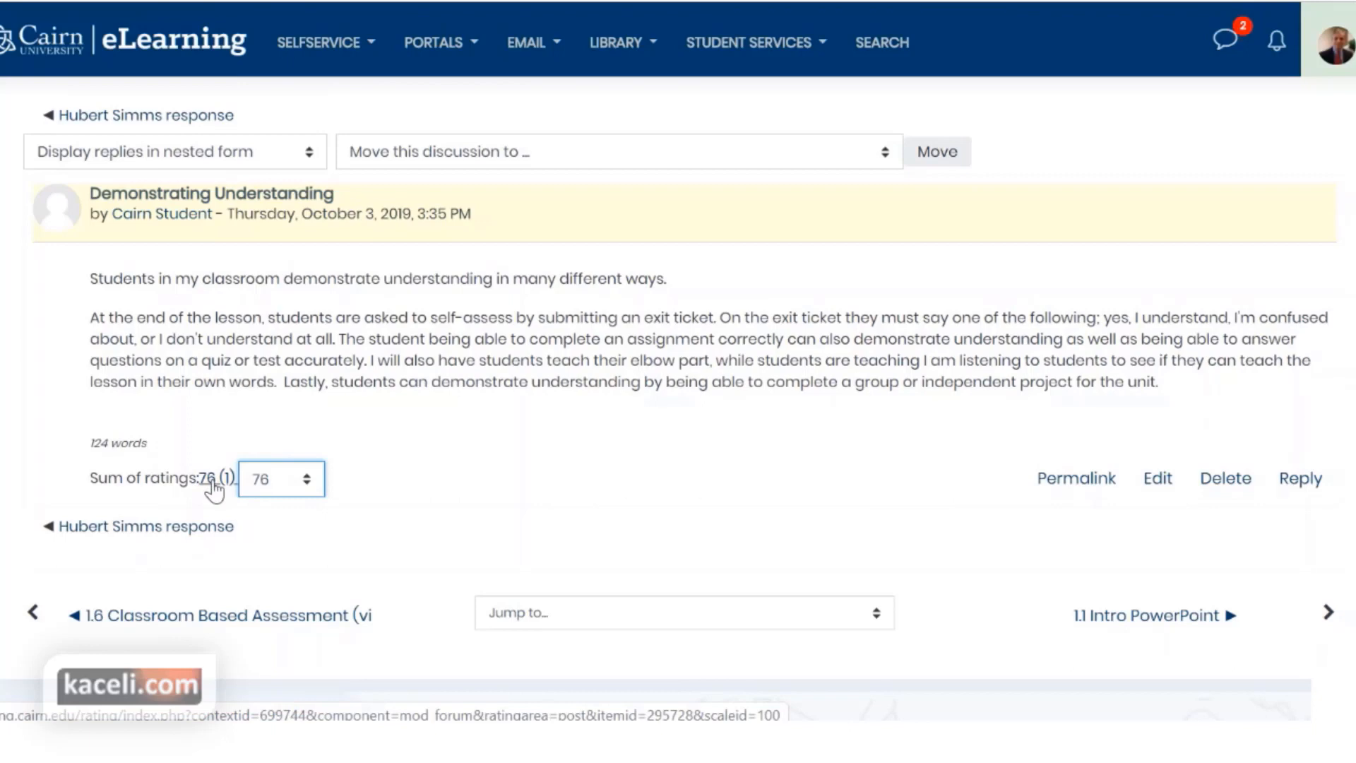
pyautogui.click(512, 463)
pyautogui.click(388, 544)
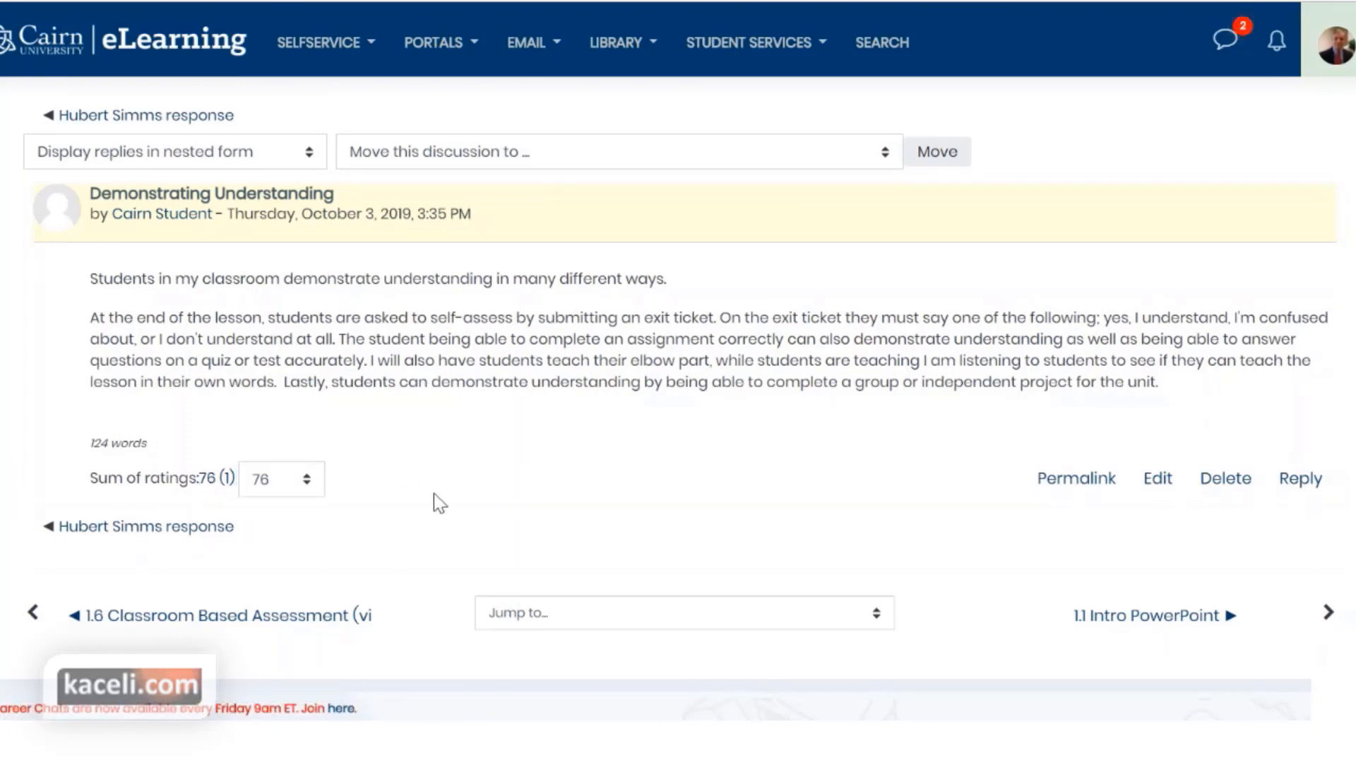
# - Submit a private reply to the student's post reading "We also needed to cover body language in the classroom..."
pyautogui.click(1300, 482)
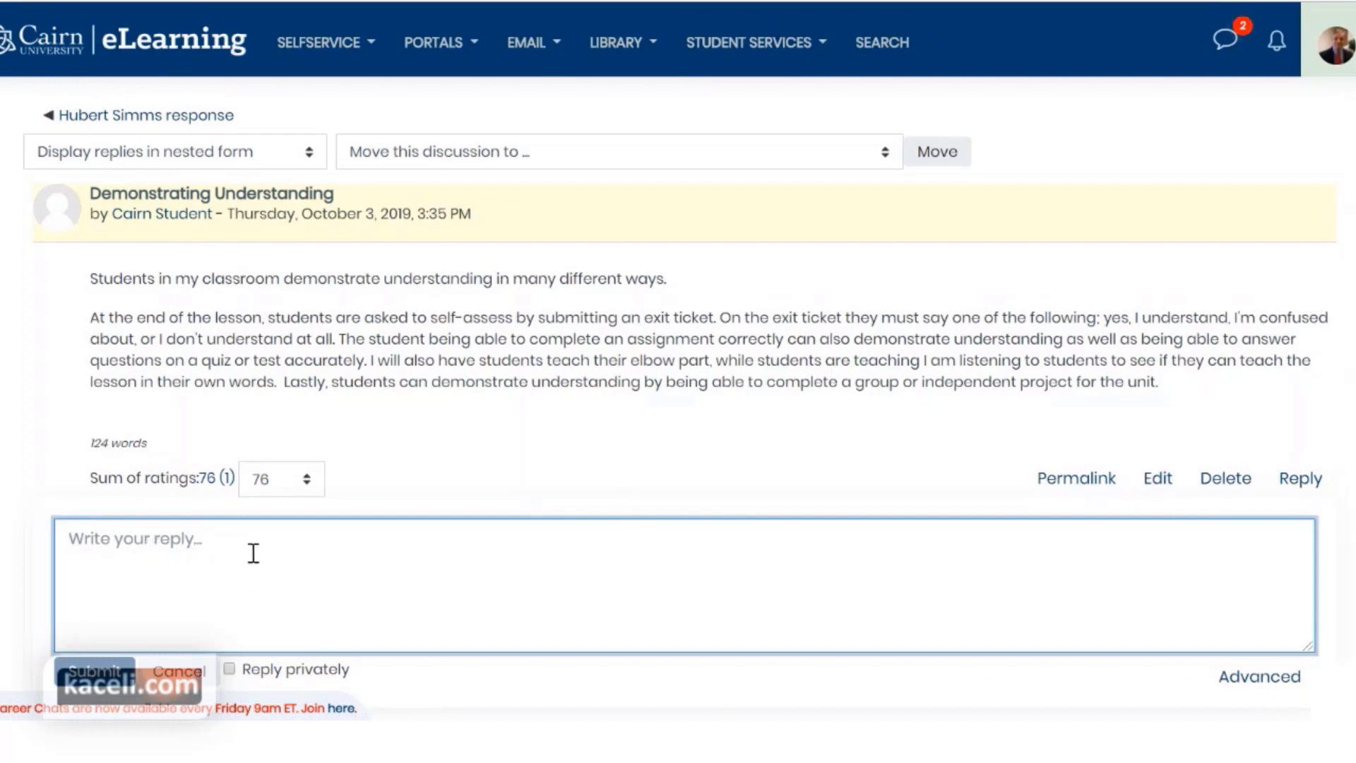
pyautogui.scroll(-2, 339, 609)
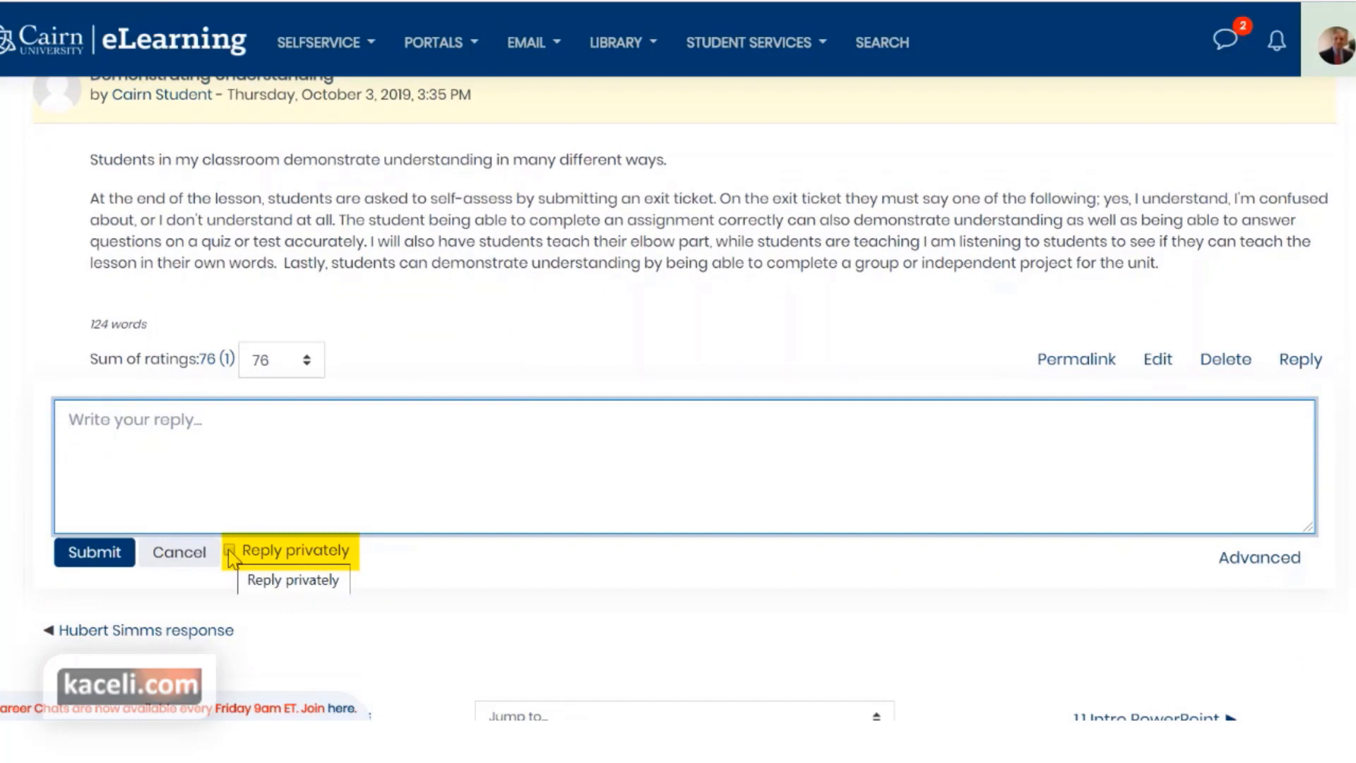
pyautogui.click(229, 552)
pyautogui.click(147, 426)
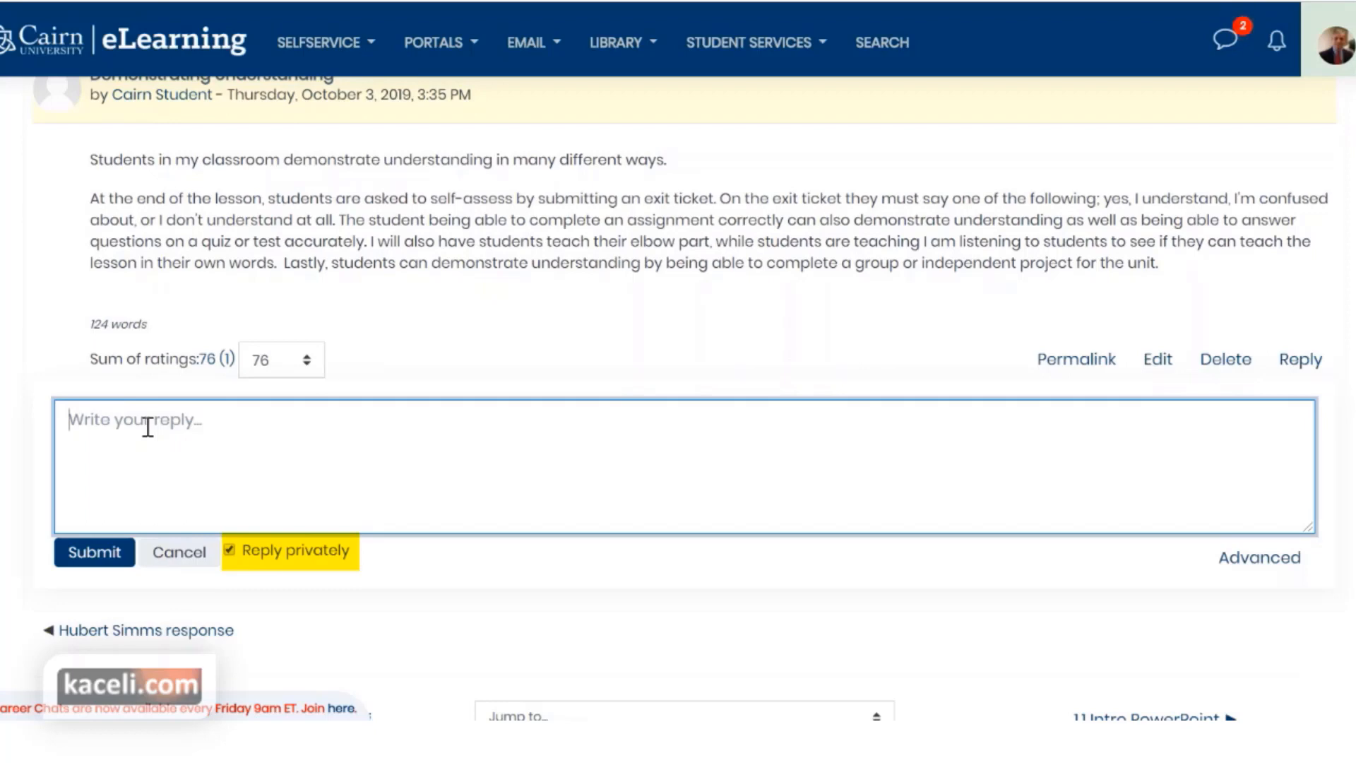
pyautogui.write('We also needed to cover body language in the classroom...')
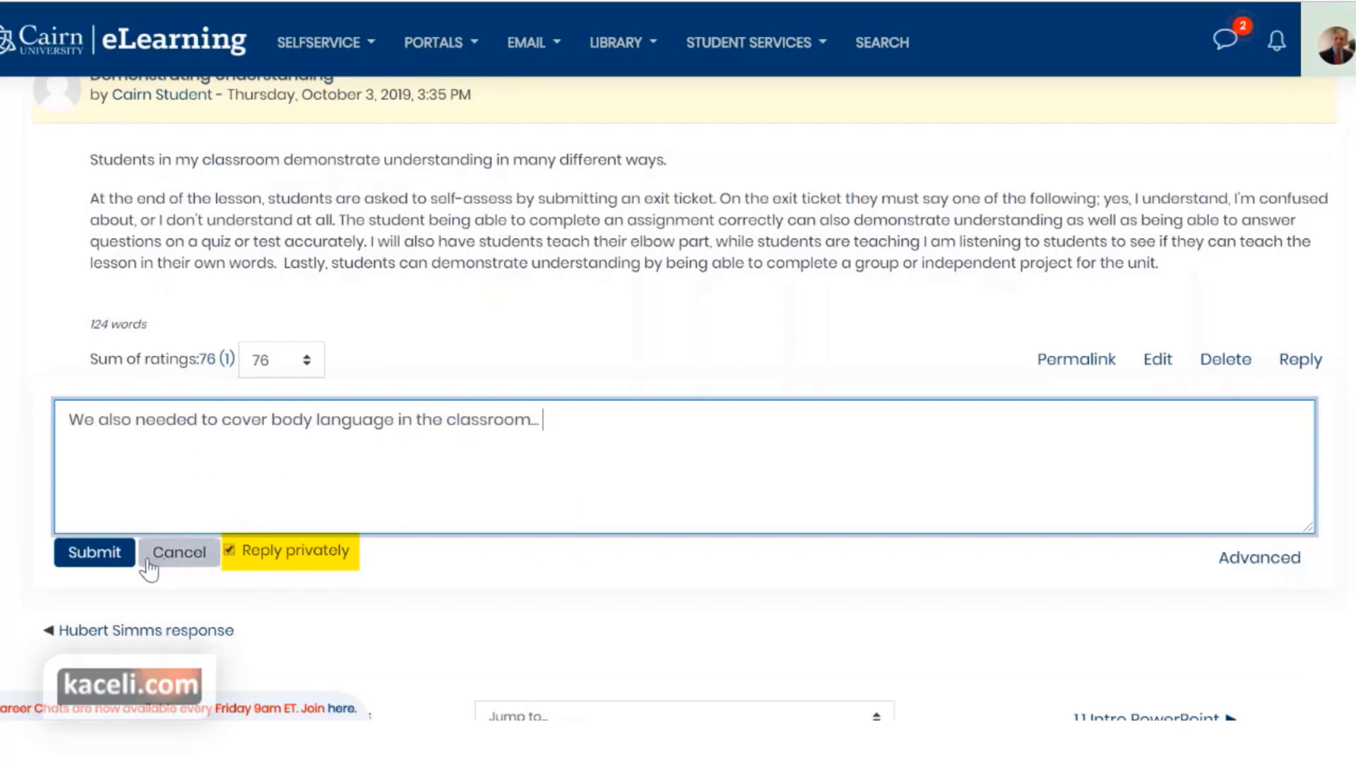
pyautogui.click(97, 558)
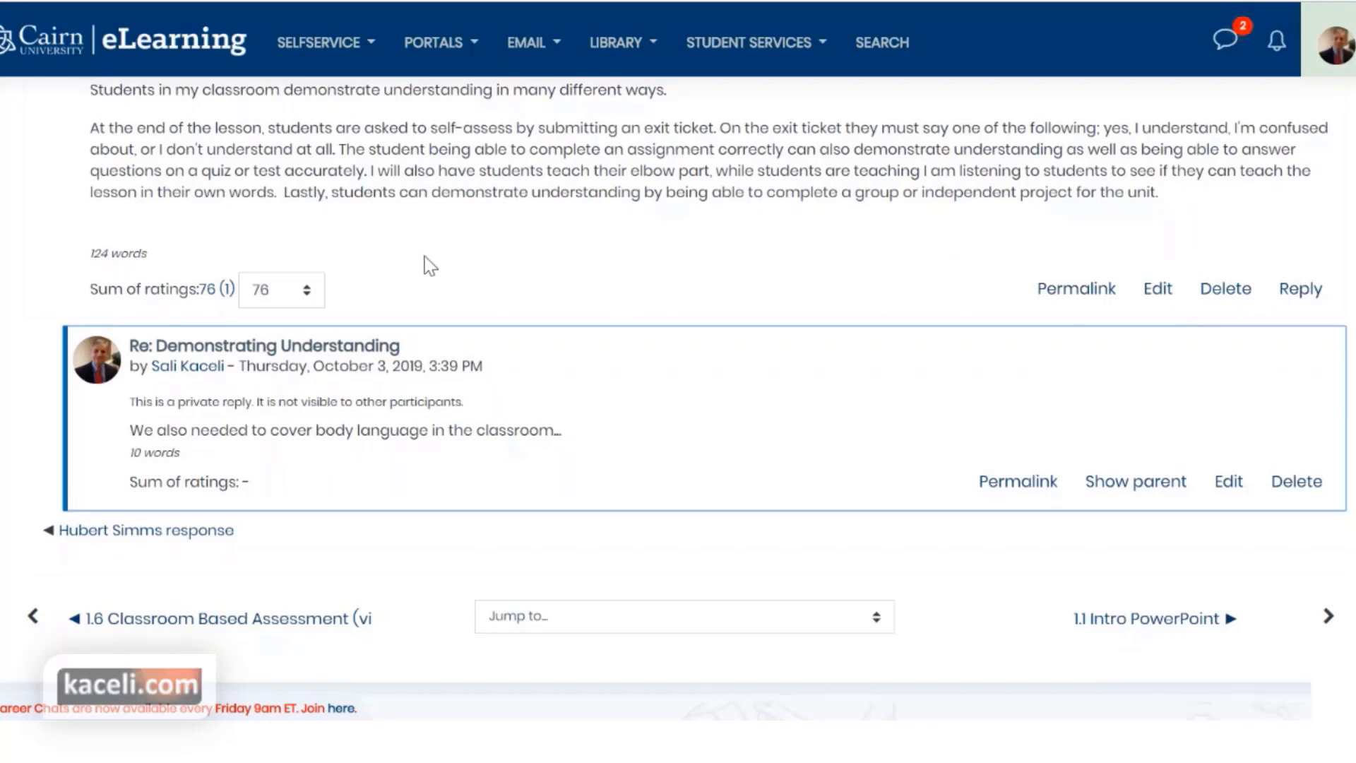
# - Submit a public reply to the student's post reading "Good point" followed by the student's first name
pyautogui.click(1304, 295)
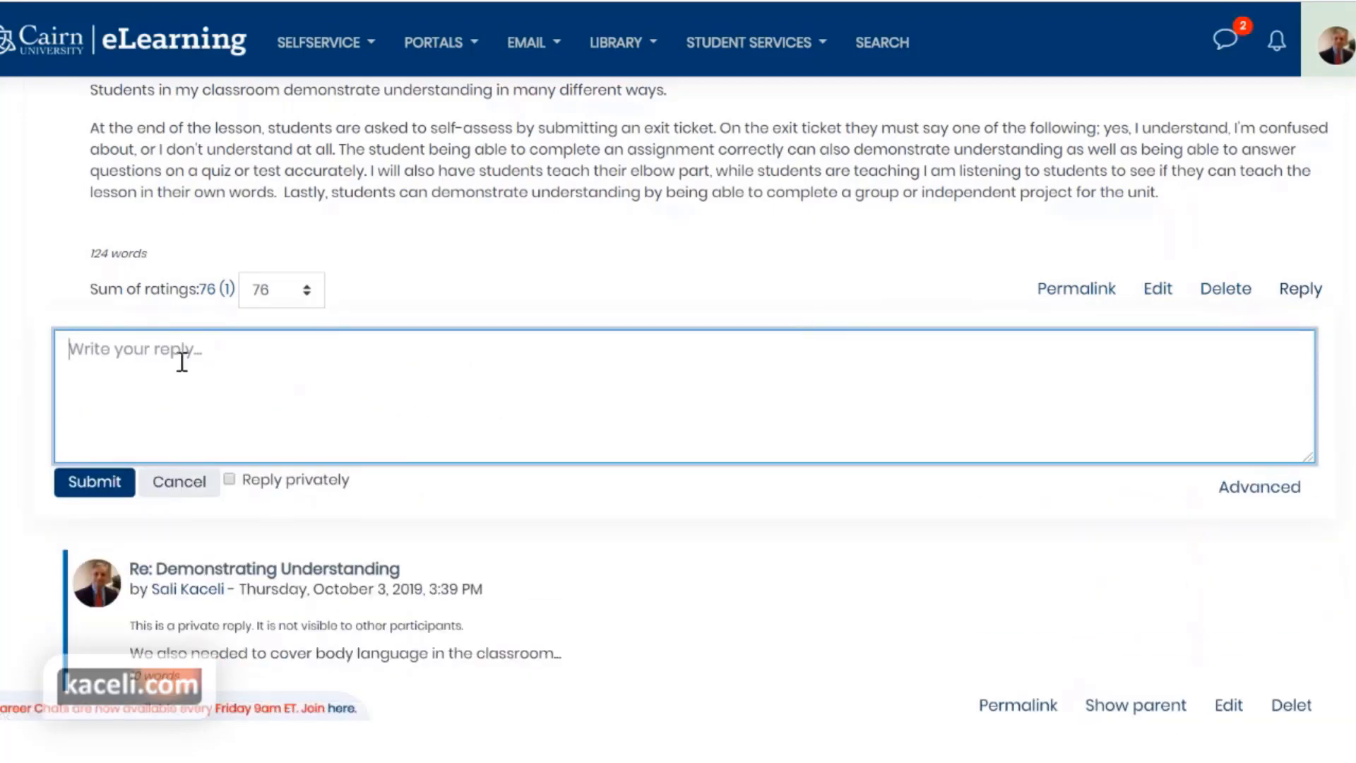
pyautogui.write('Good point John.')
pyautogui.click(117, 491)
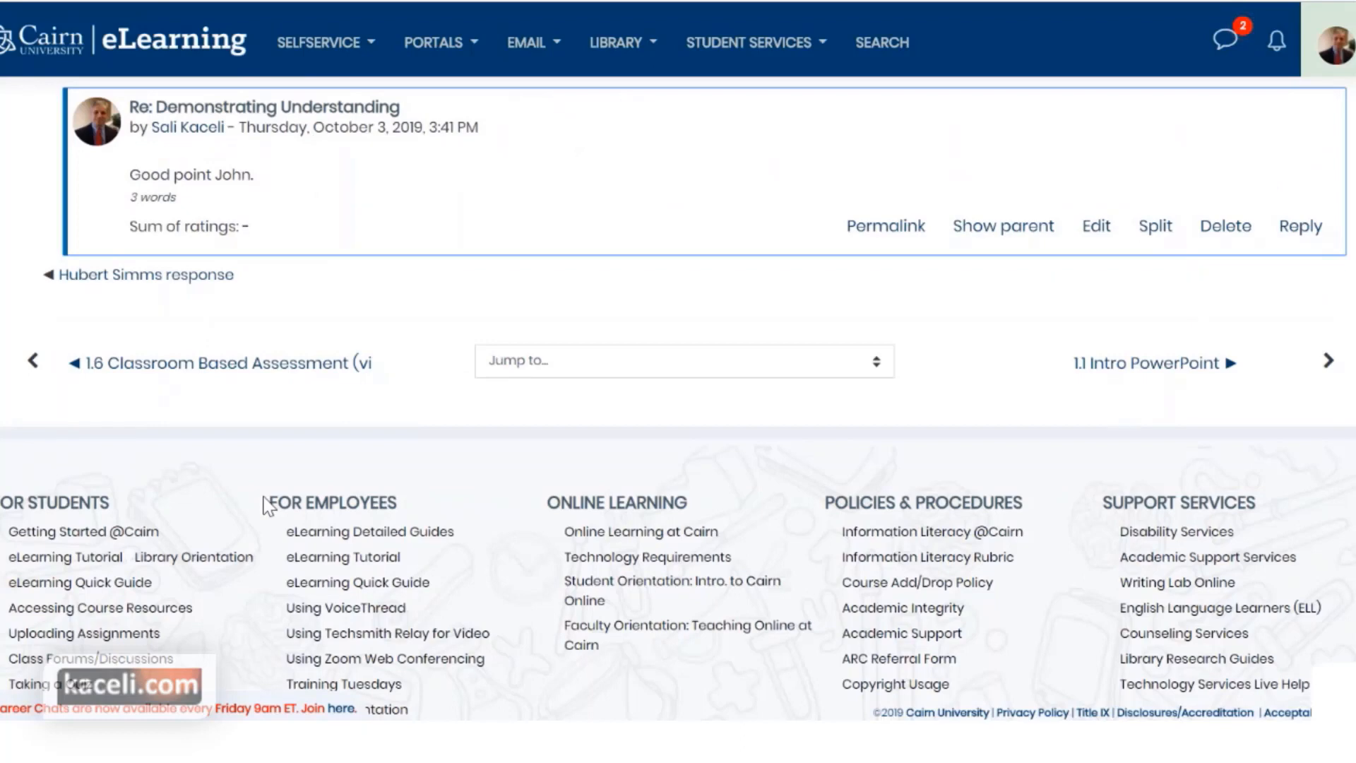
# - Review both replies in the thread, checking the visibility note on the private one
pyautogui.scroll(3, 209, 501)
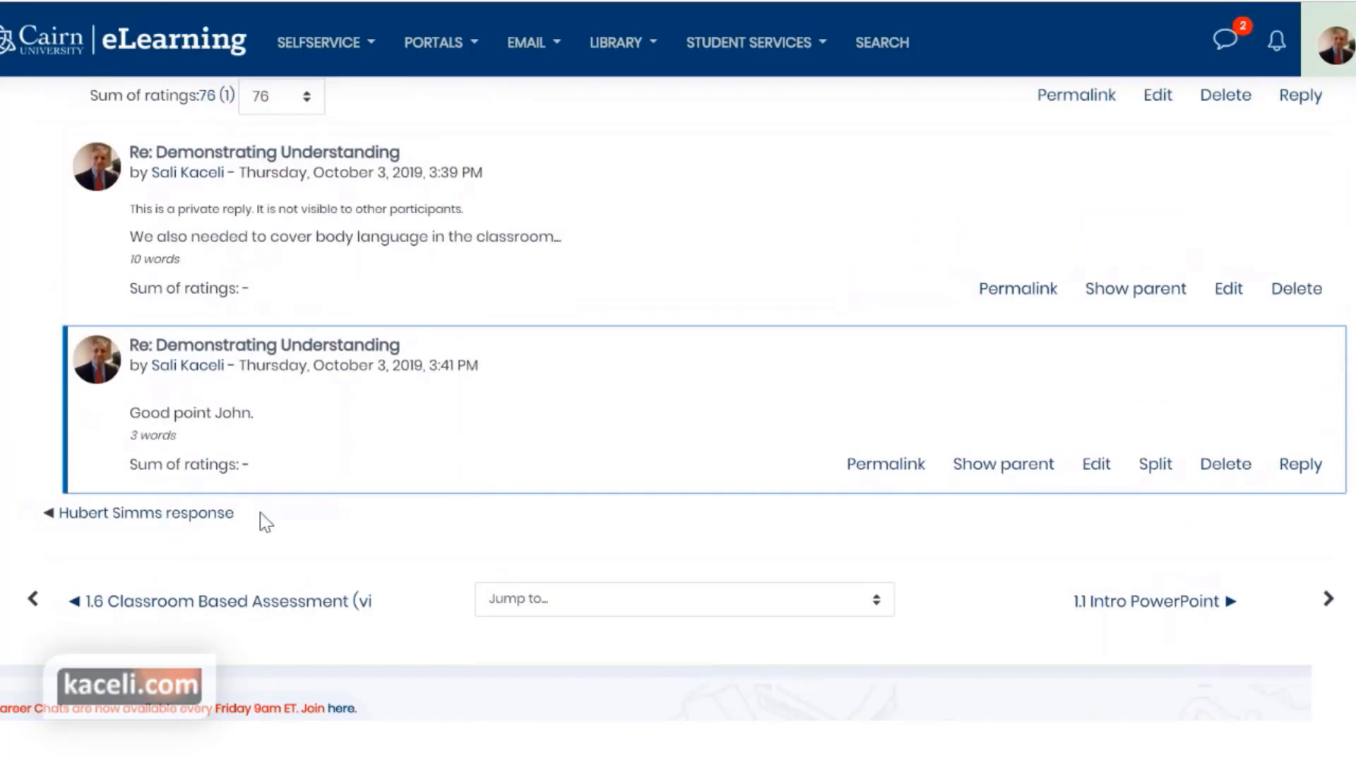
pyautogui.click(260, 209)
pyautogui.moveTo(466, 210); pyautogui.dragTo(124, 209)
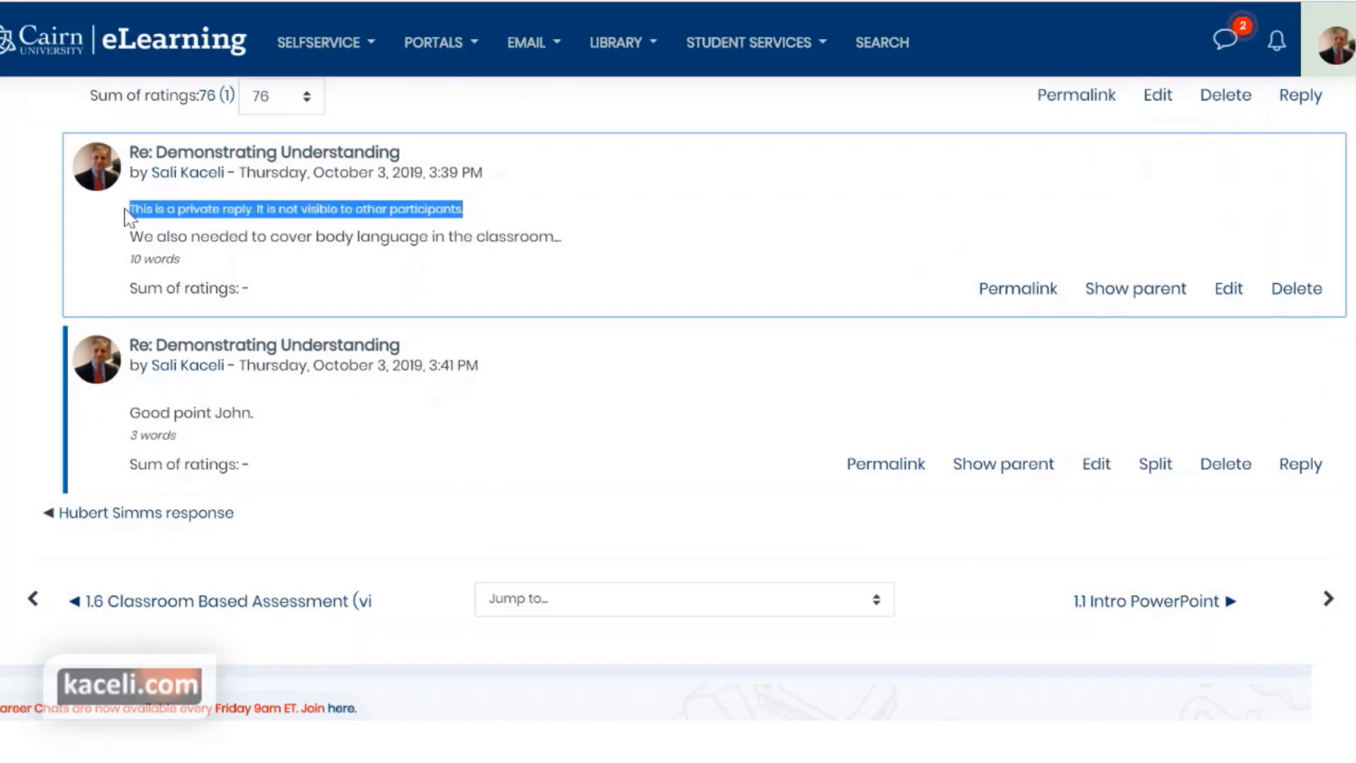
pyautogui.doubleClick(192, 209)
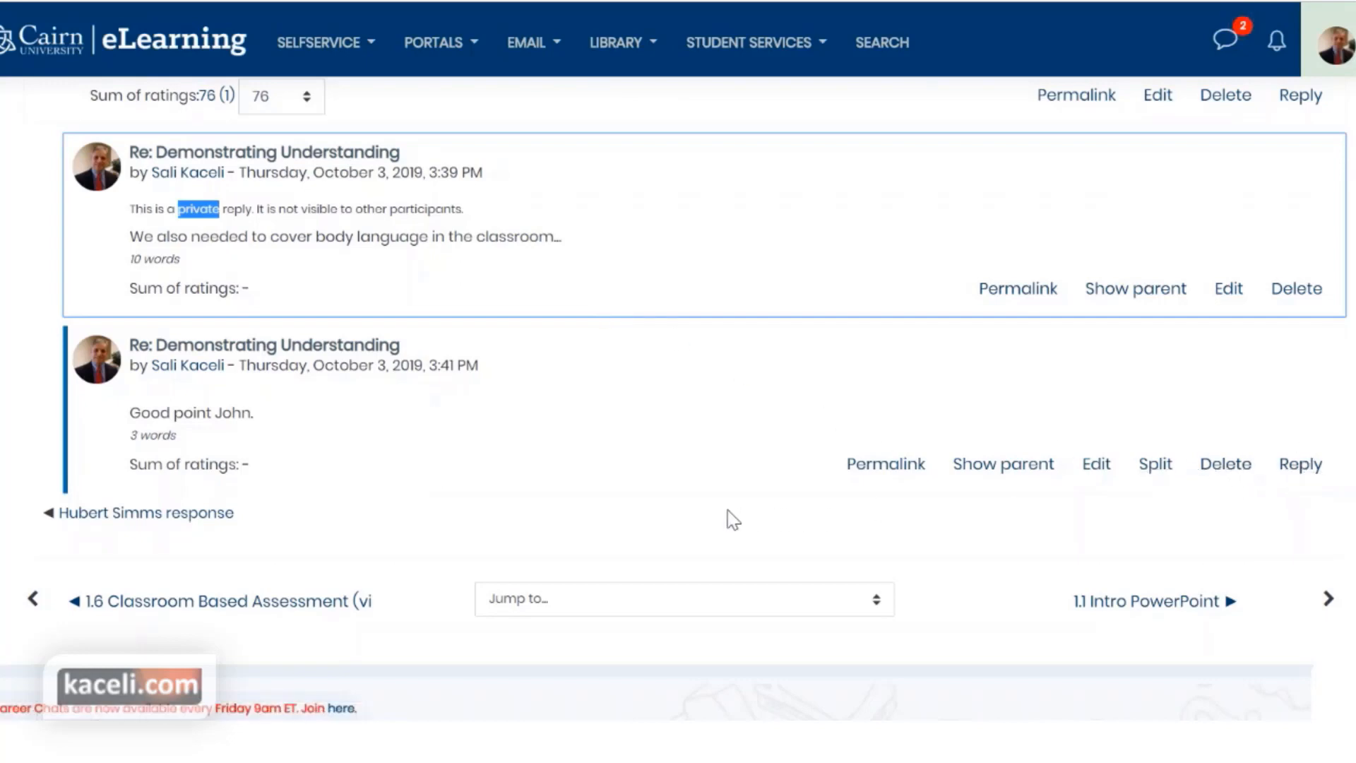
pyautogui.scroll(5, 1246, 520)
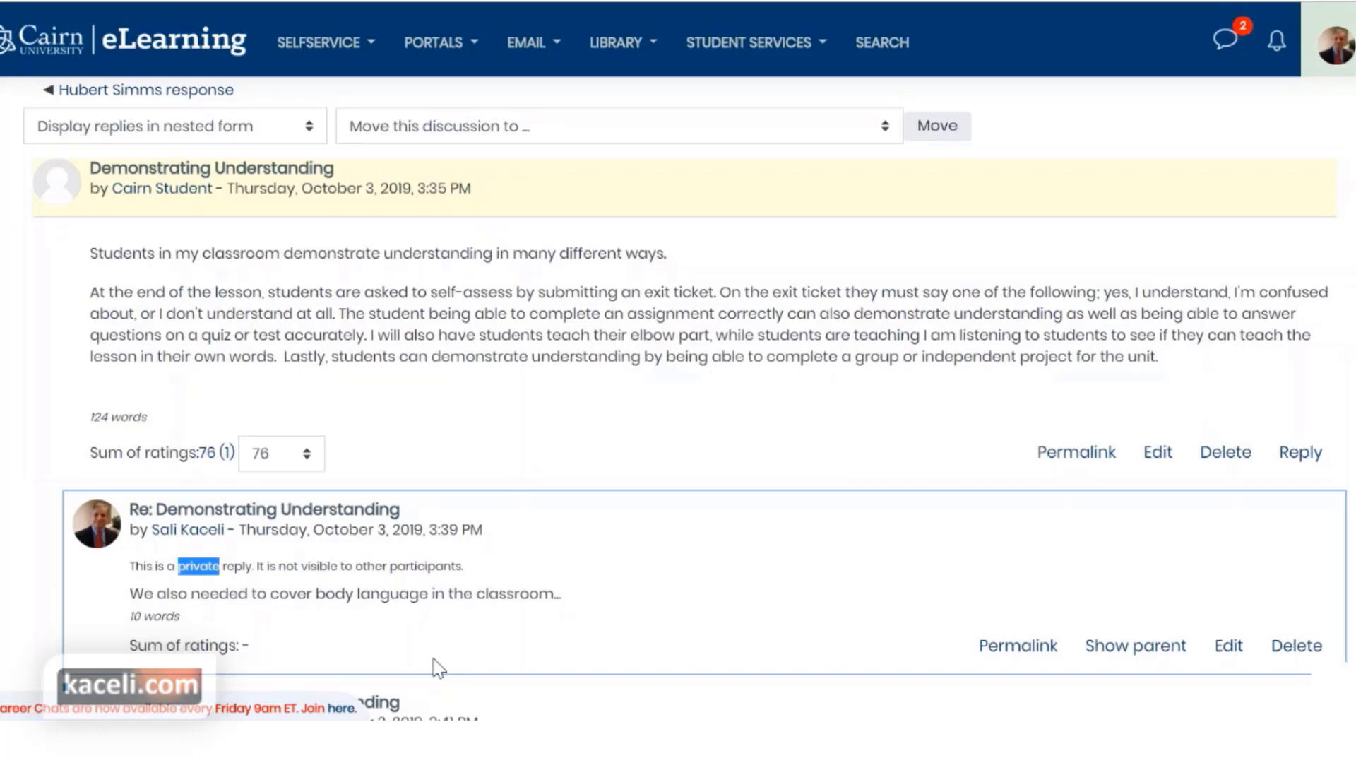
# - As the student, answer the public reply: "Good point. I was not thinking of evaluating the body language in determining whether the student is understanding the taught content."
pyautogui.moveTo(346, 741)
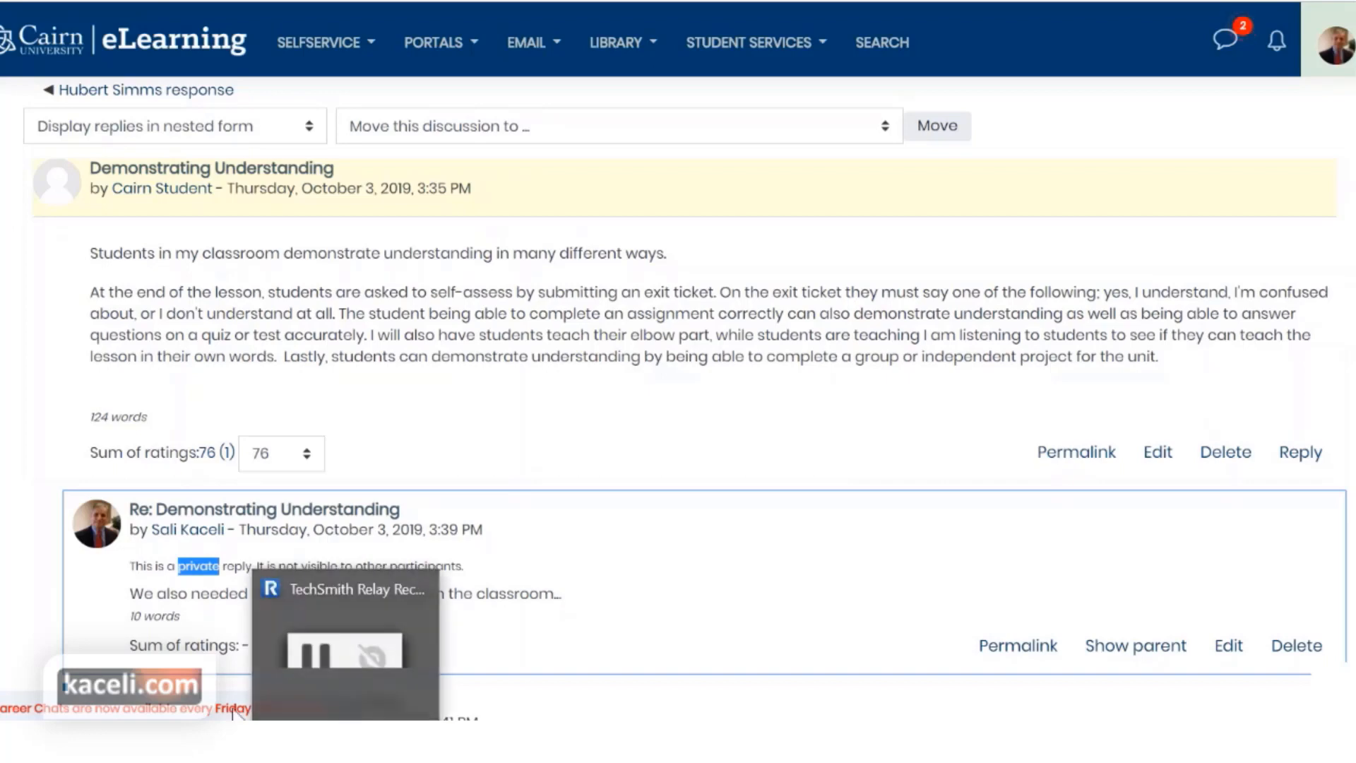
pyautogui.click(161, 741)
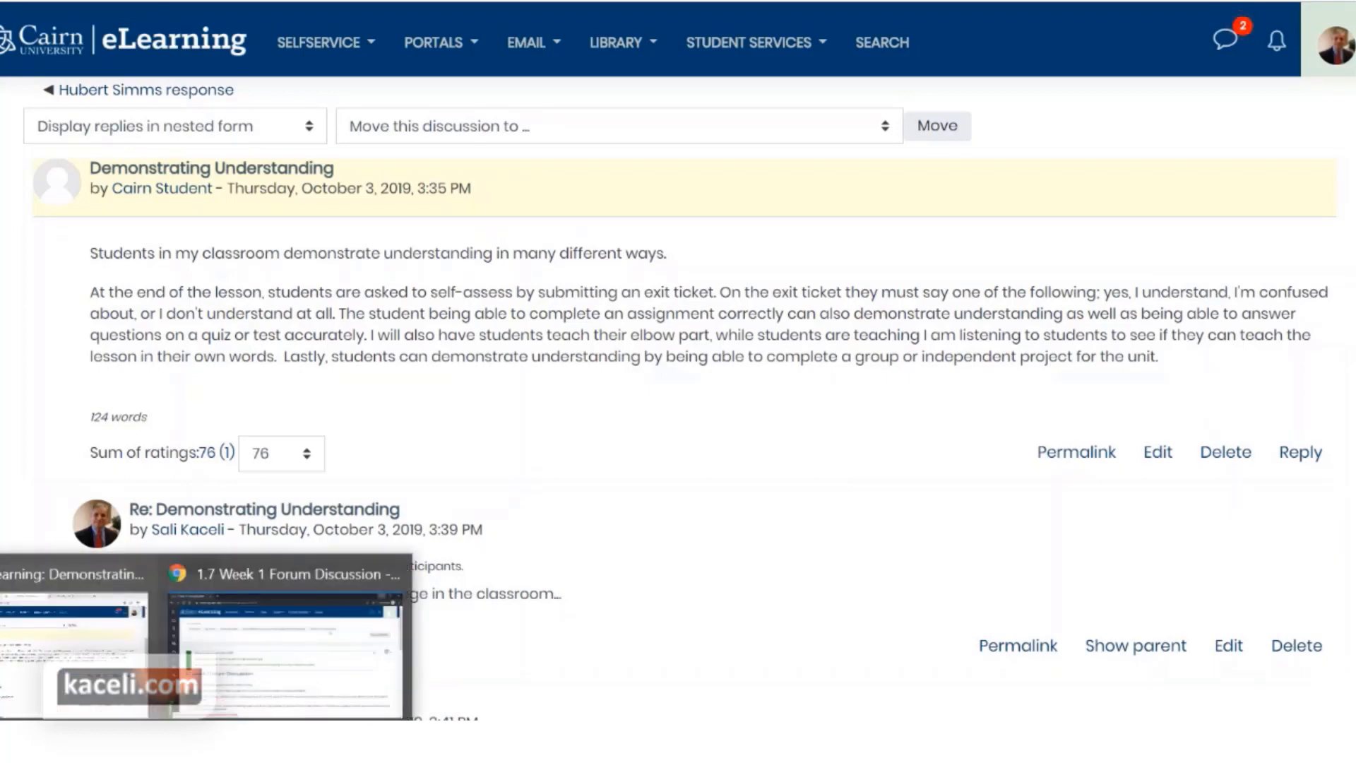
pyautogui.click(282, 628)
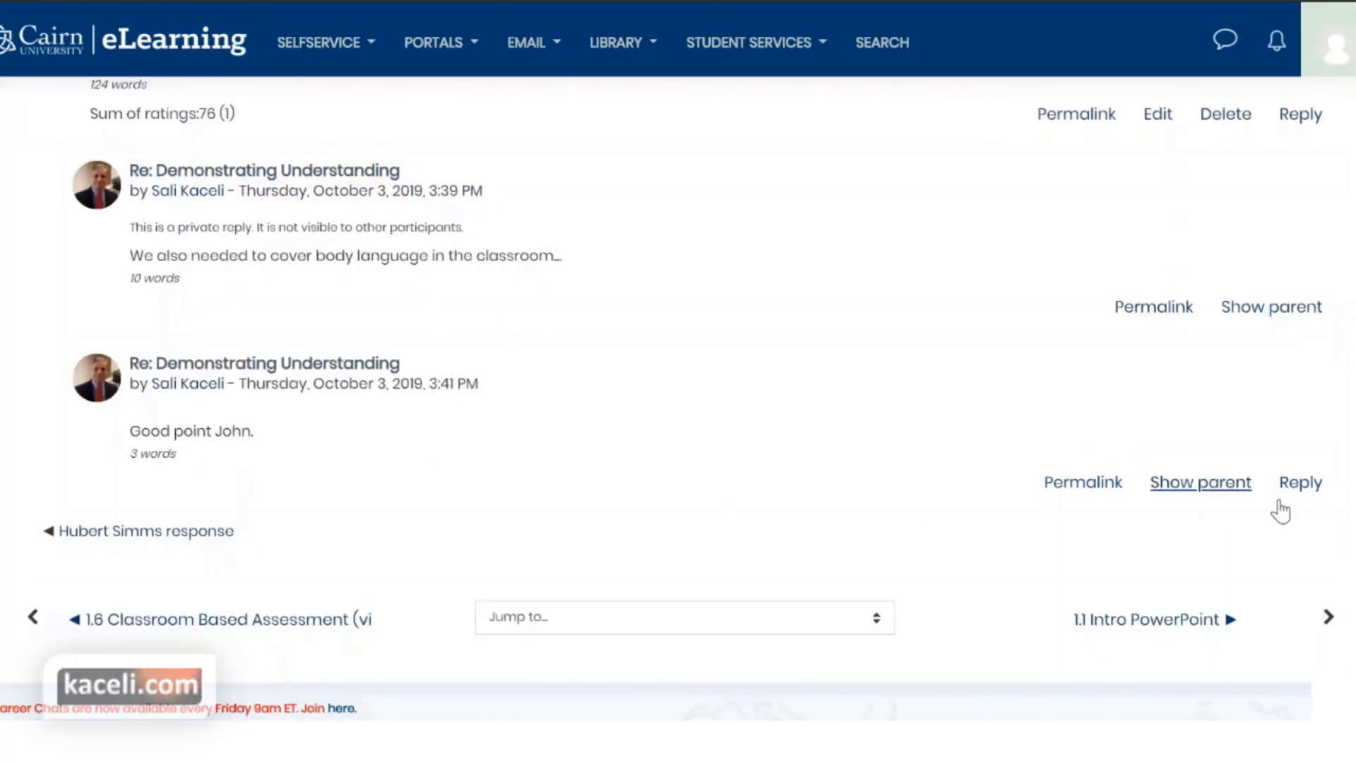
pyautogui.click(1300, 482)
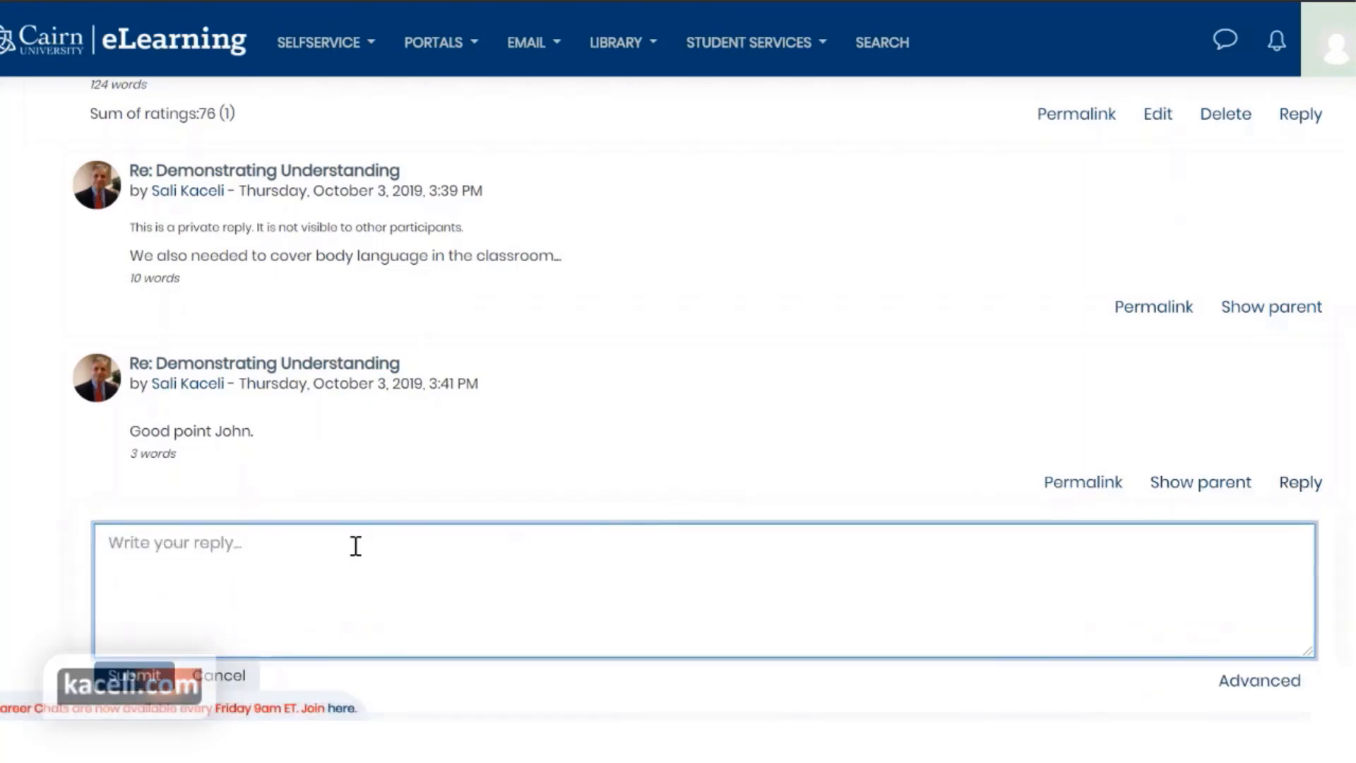
pyautogui.write('Good point. I was not thinking of evaluating the body language in determining whether the student is understanding the taught content.')
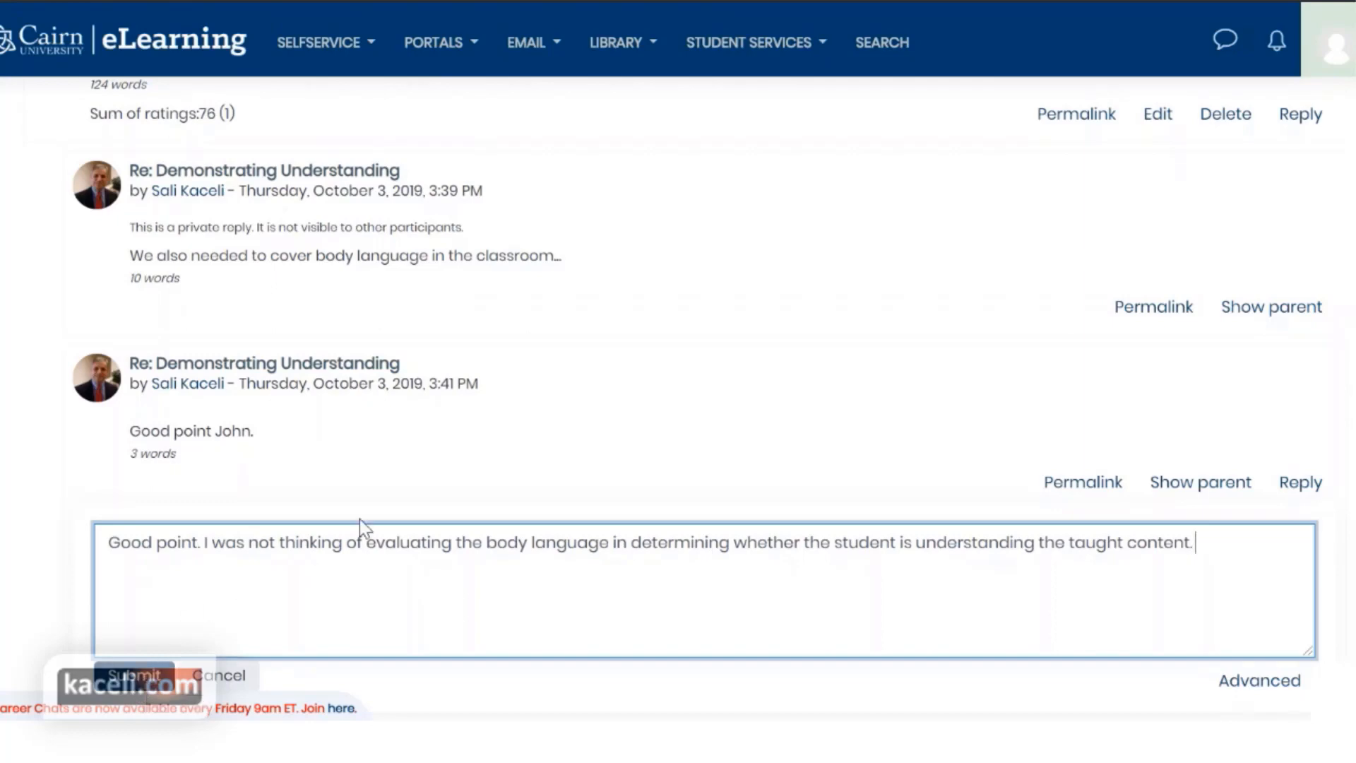
pyautogui.scroll(2, 360, 522)
pyautogui.scroll(-4, 385, 565)
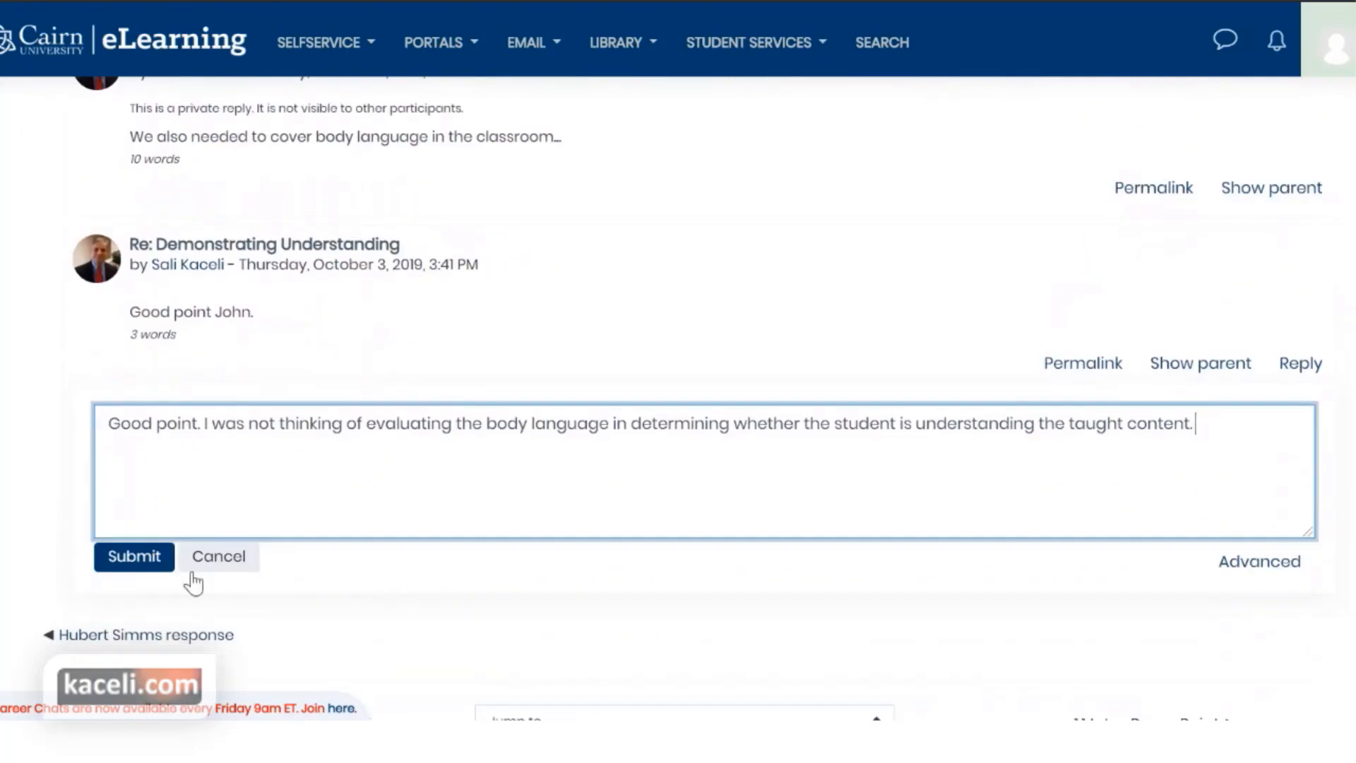
pyautogui.click(118, 565)
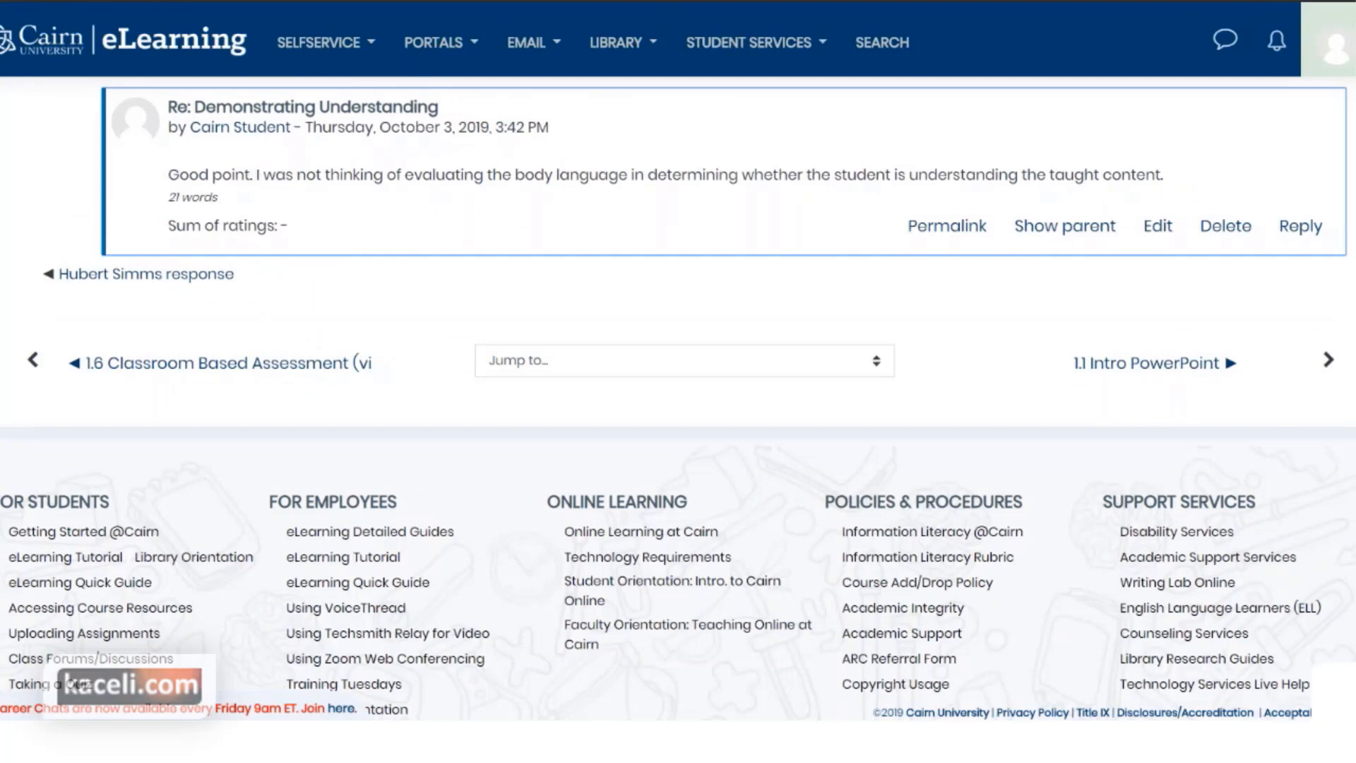
# - Back in the instructor's window, submit a public reply to the student's latest reply with the placeholder lines "sdasdfsfsdfsfdsfdsfl;;sdjfds;fsd", "fsdfs", "df" and "sd"
pyautogui.hotkey('alt', 'Tab')
pyautogui.click(351, 322)
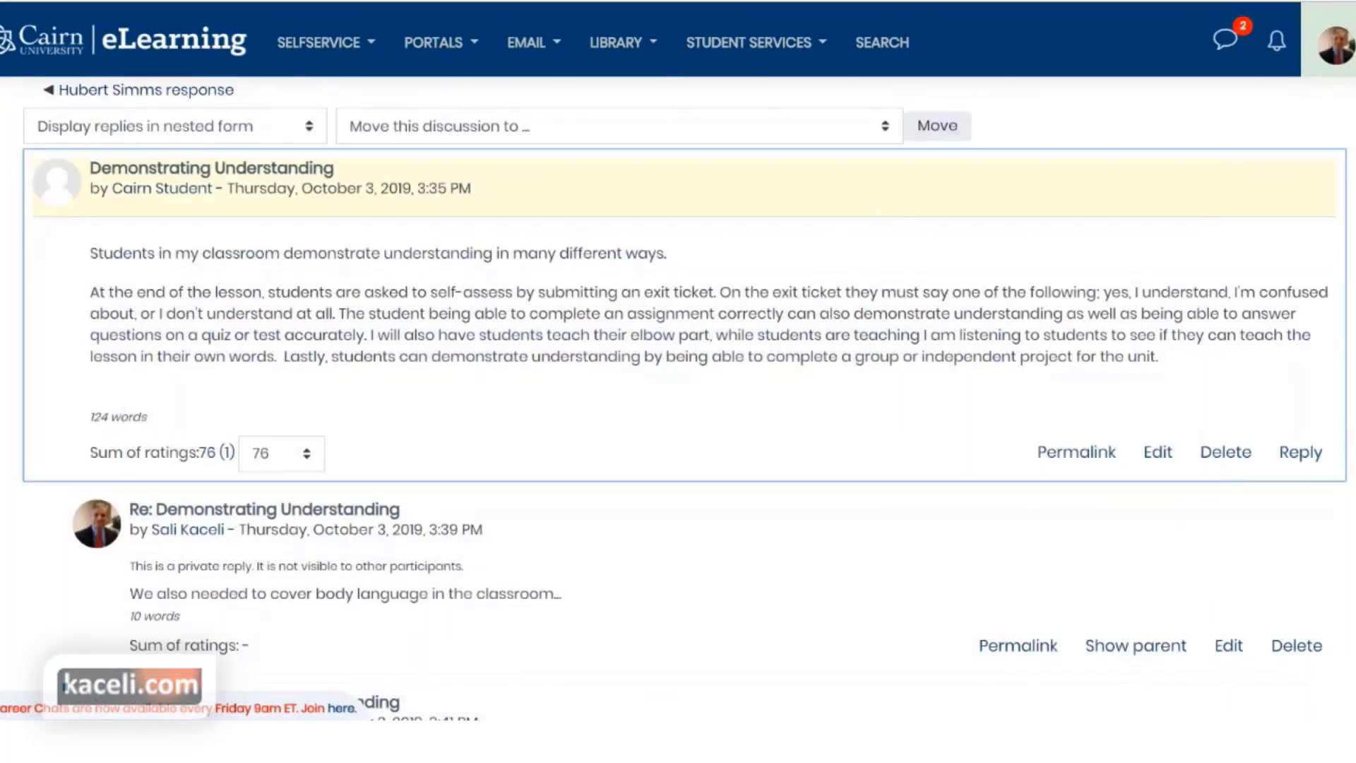
pyautogui.scroll(-3, 455, 364)
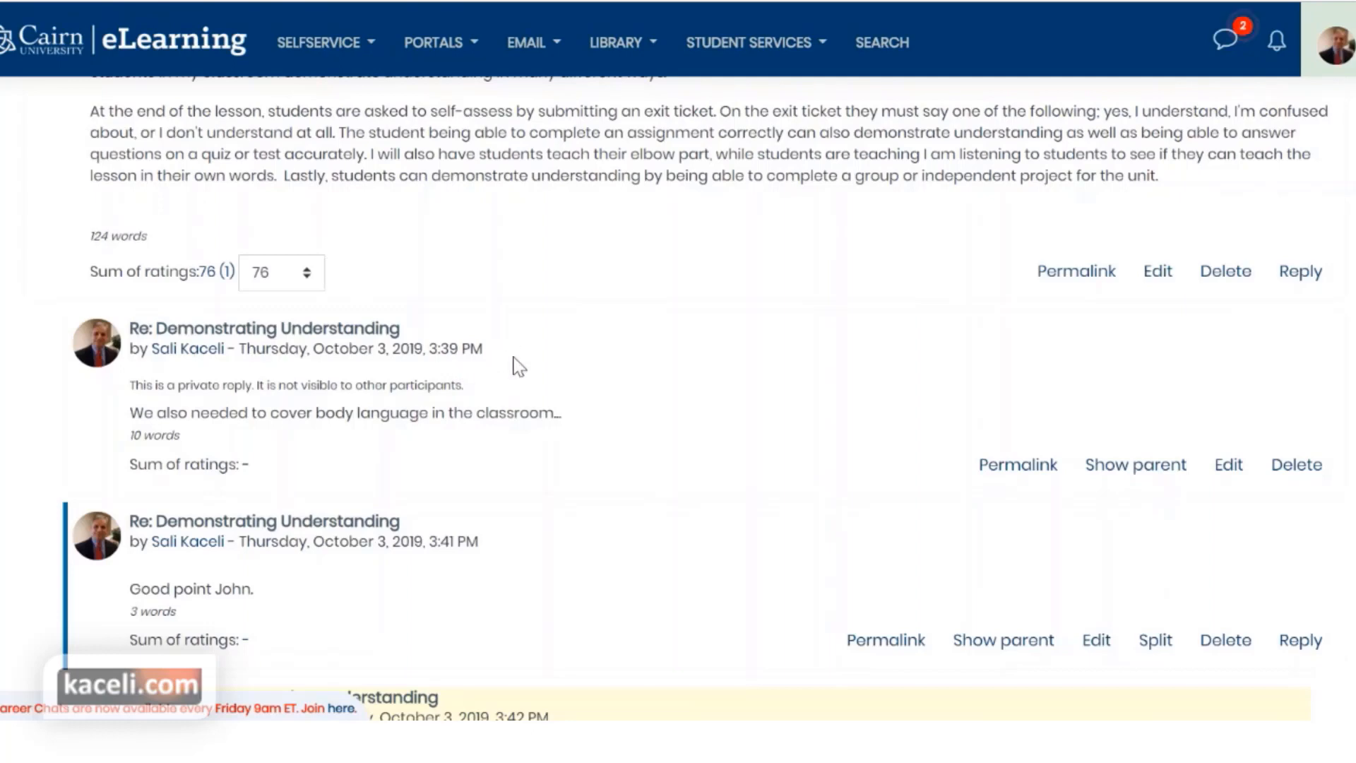
pyautogui.scroll(-9, 519, 366)
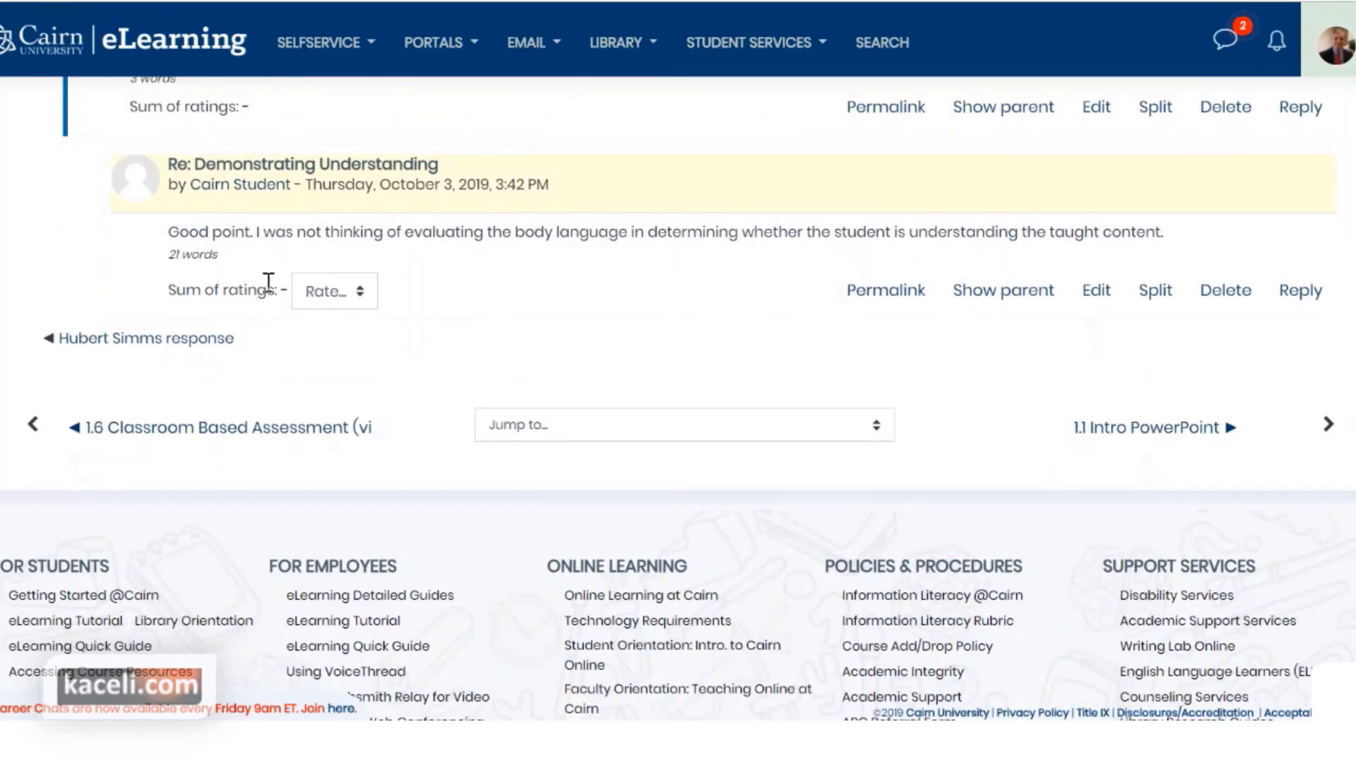
pyautogui.scroll(2, 212, 279)
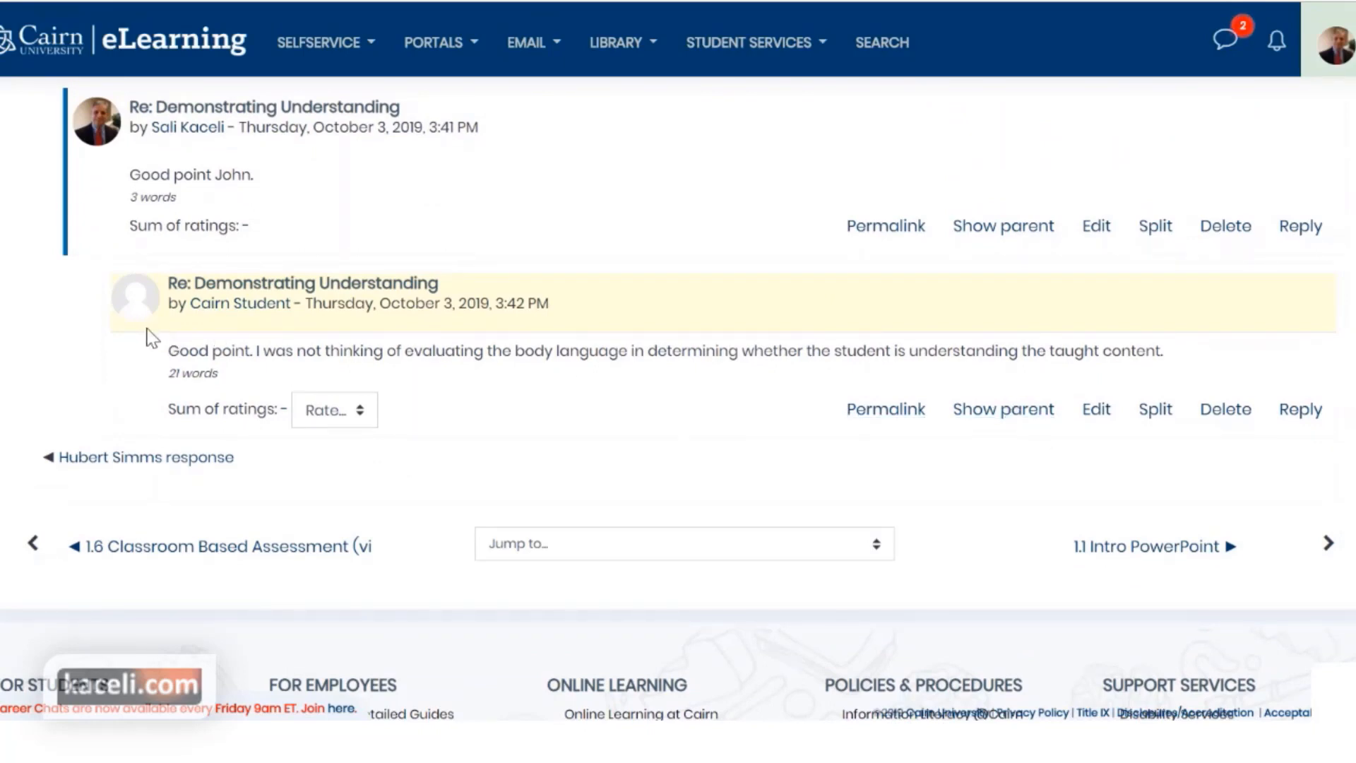
pyautogui.click(1281, 413)
pyautogui.write('sdasdfsf')
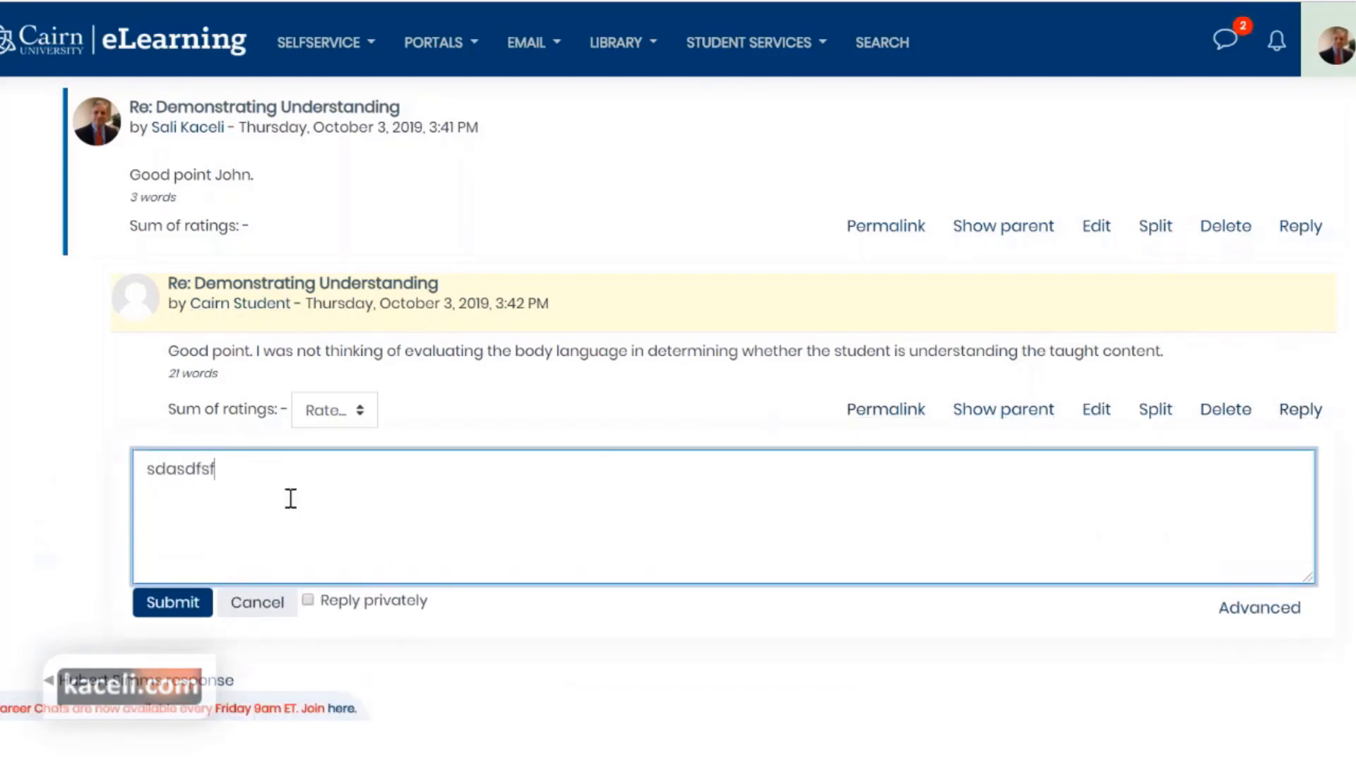
pyautogui.write('sdfsfdsfdsfl;;sdjfds;fsd')
pyautogui.press('Return')
pyautogui.write('fsdfs')
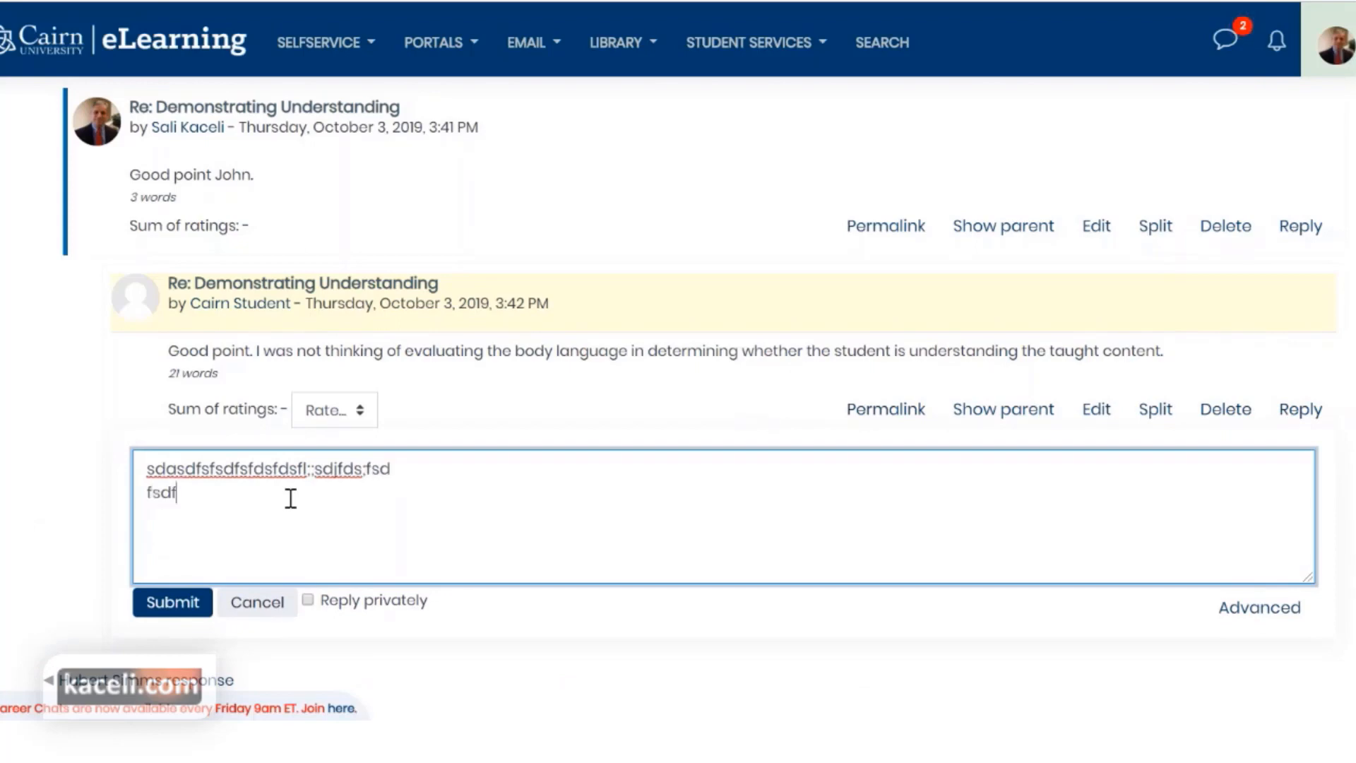
pyautogui.press('Return')
pyautogui.write('df')
pyautogui.press('Return')
pyautogui.write('sd')
pyautogui.click(194, 605)
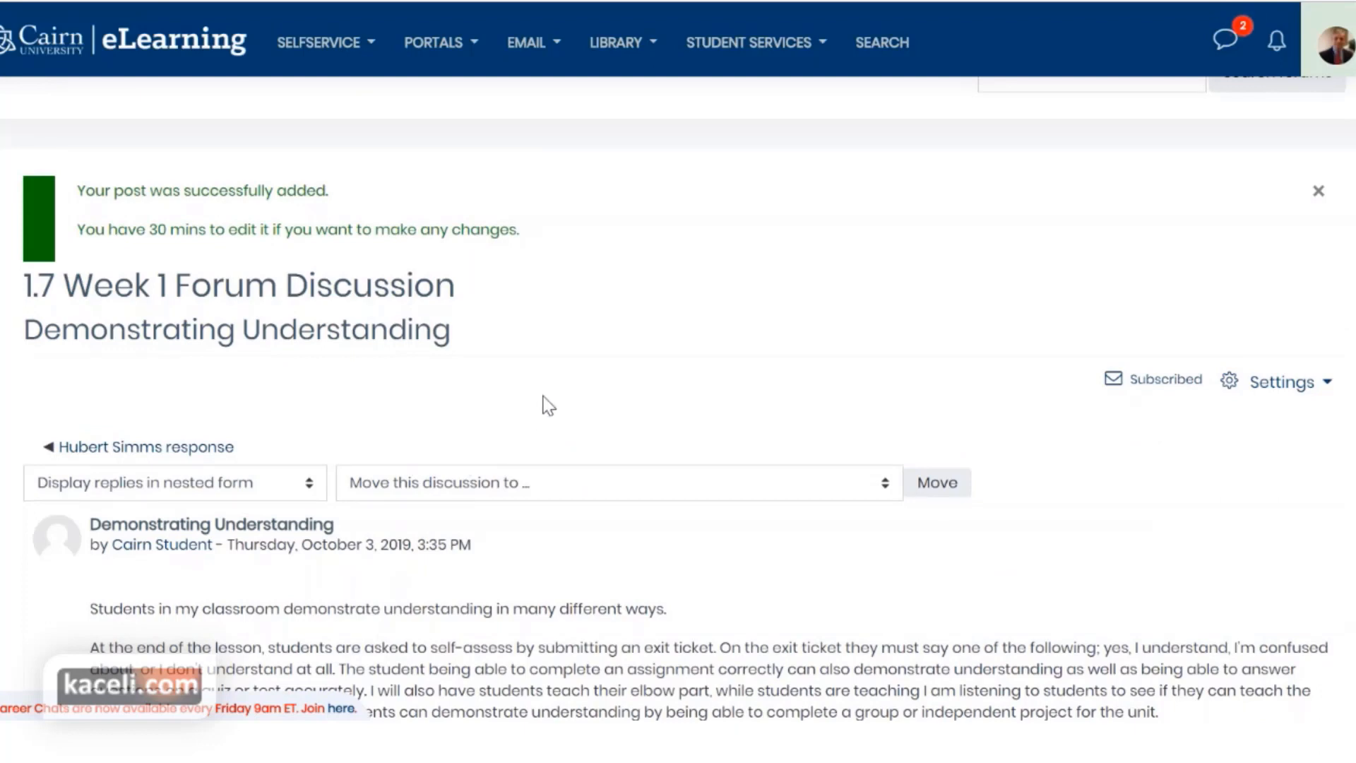
# - Return to the 1.7 Week 1 Forum Discussion and open each of its three discussions in a separate new tab
pyautogui.scroll(2, 548, 401)
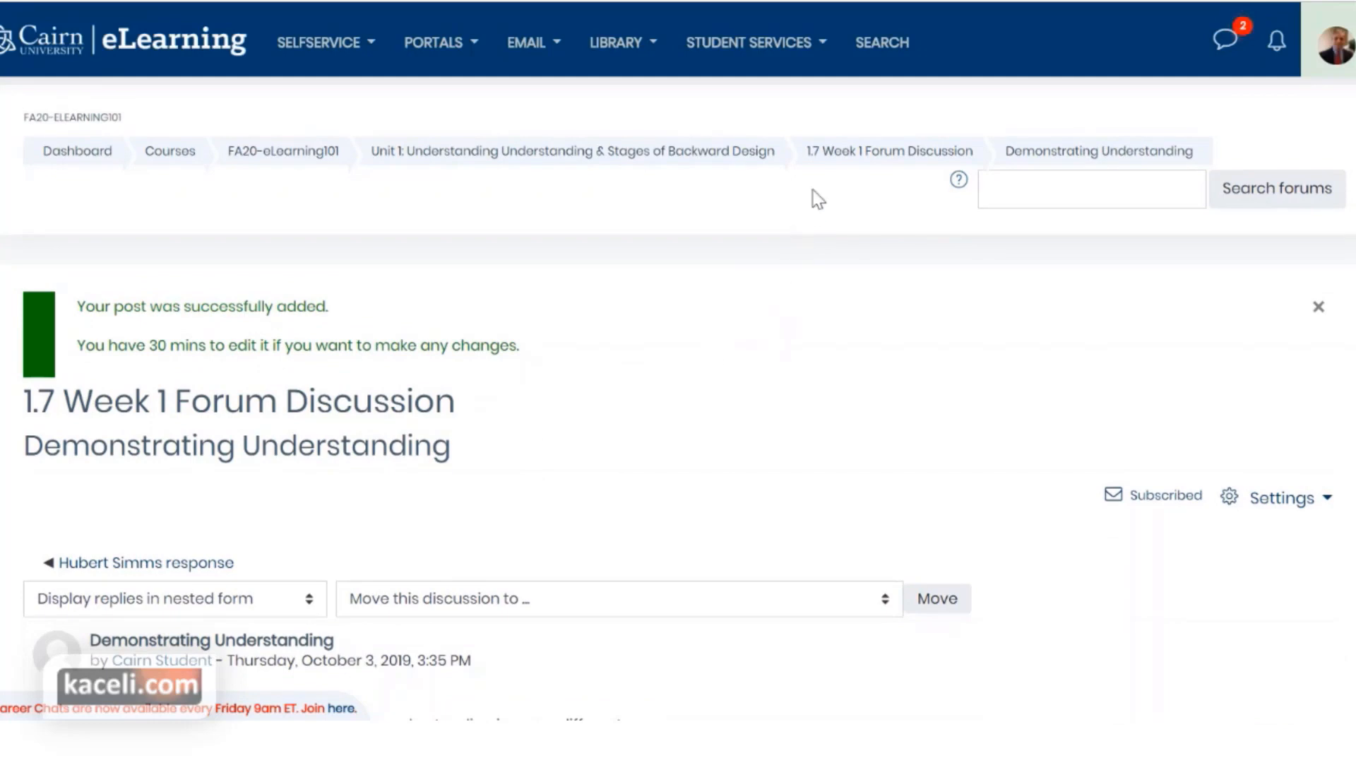
pyautogui.click(854, 153)
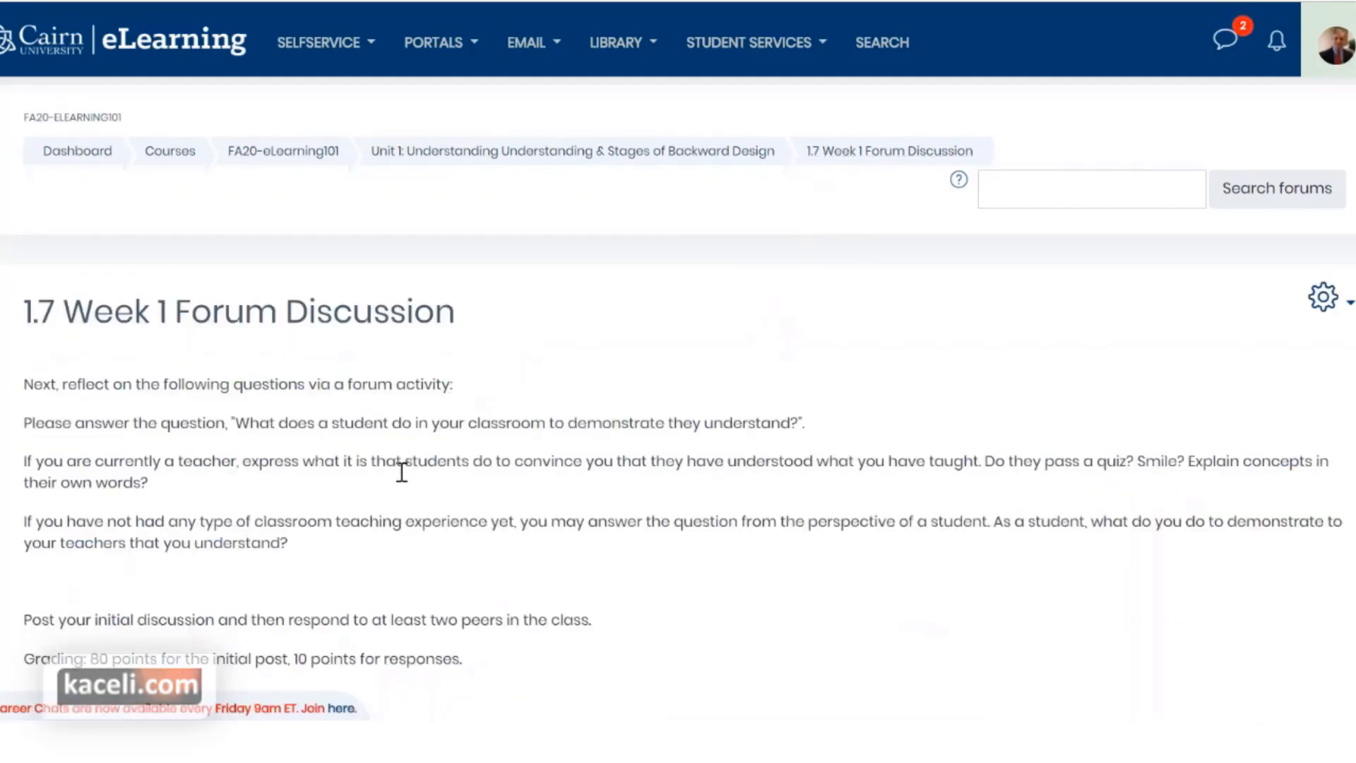
pyautogui.scroll(-6, 399, 471)
pyautogui.scroll(-3, 296, 495)
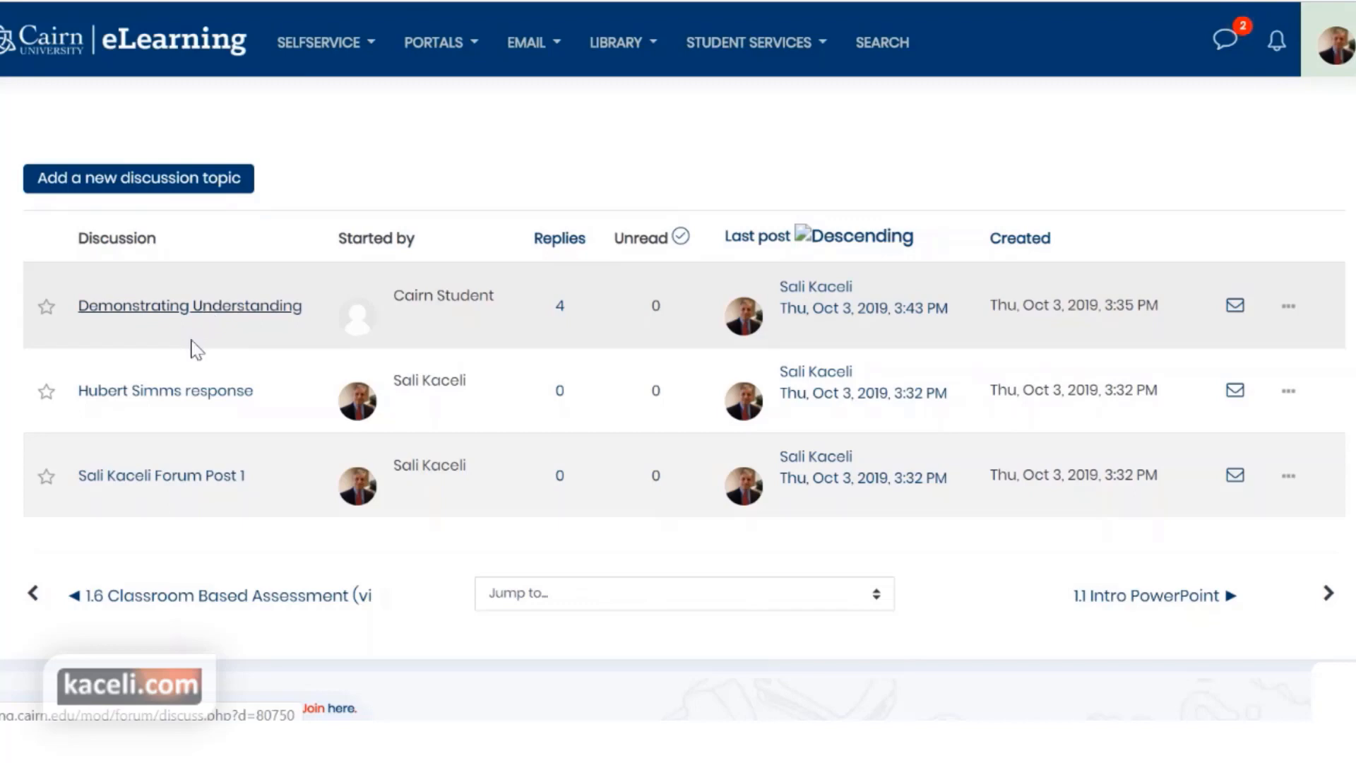
pyautogui.rightClick(196, 319)
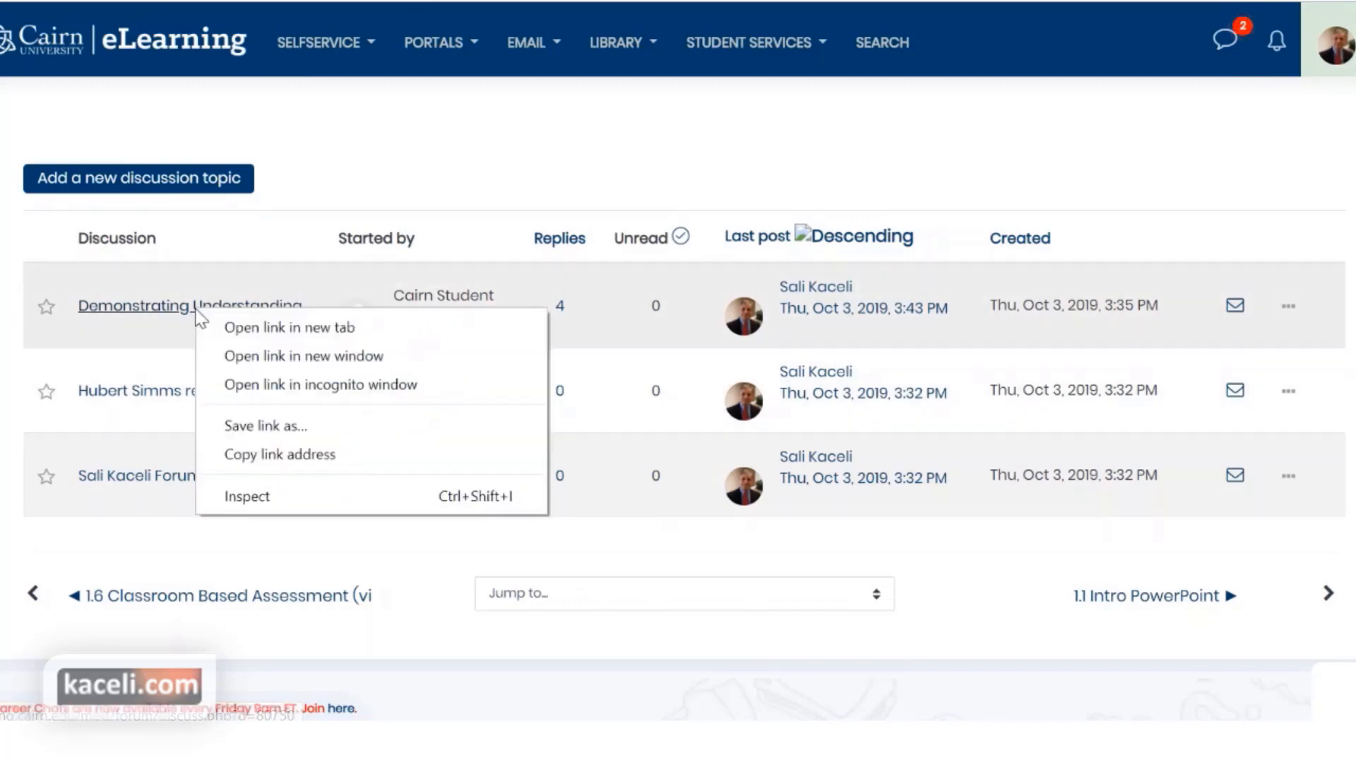
pyautogui.click(260, 329)
pyautogui.rightClick(188, 387)
pyautogui.click(228, 403)
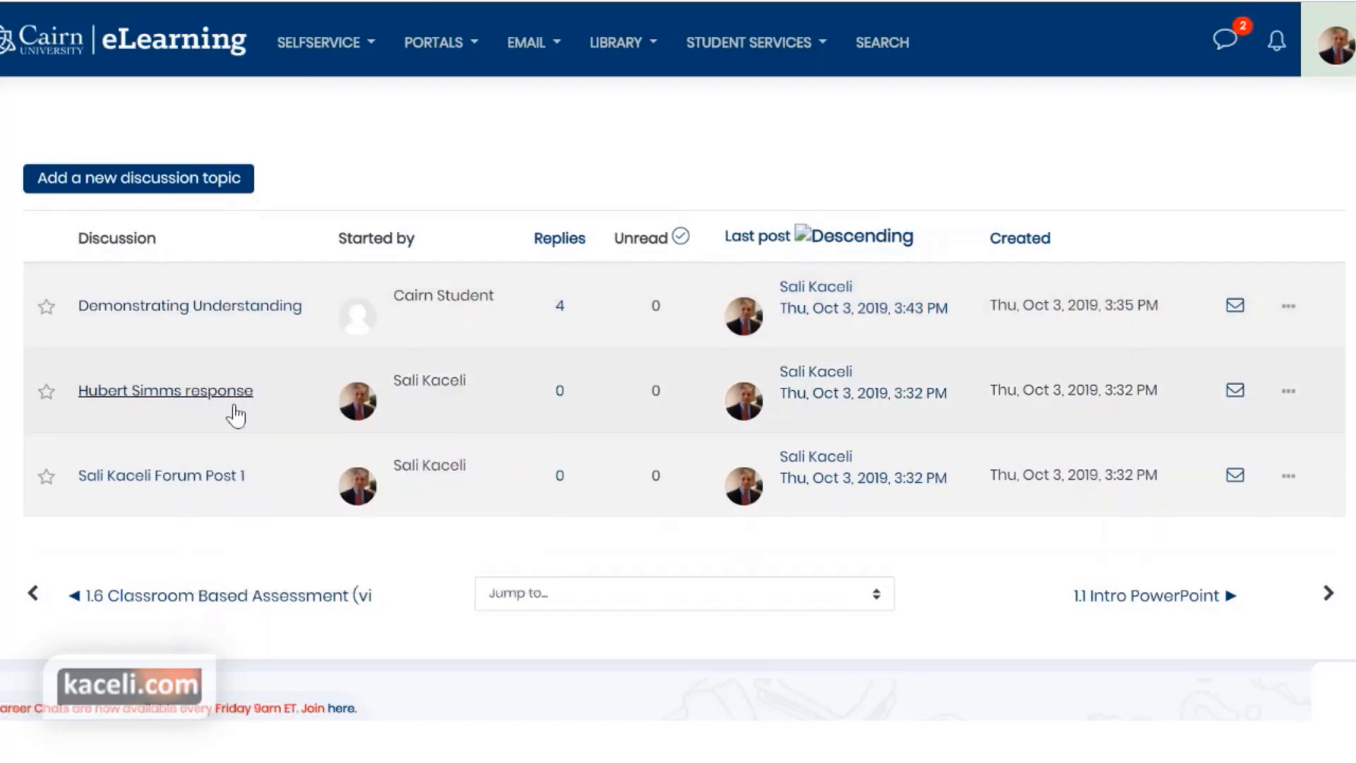
pyautogui.rightClick(177, 478)
pyautogui.click(306, 442)
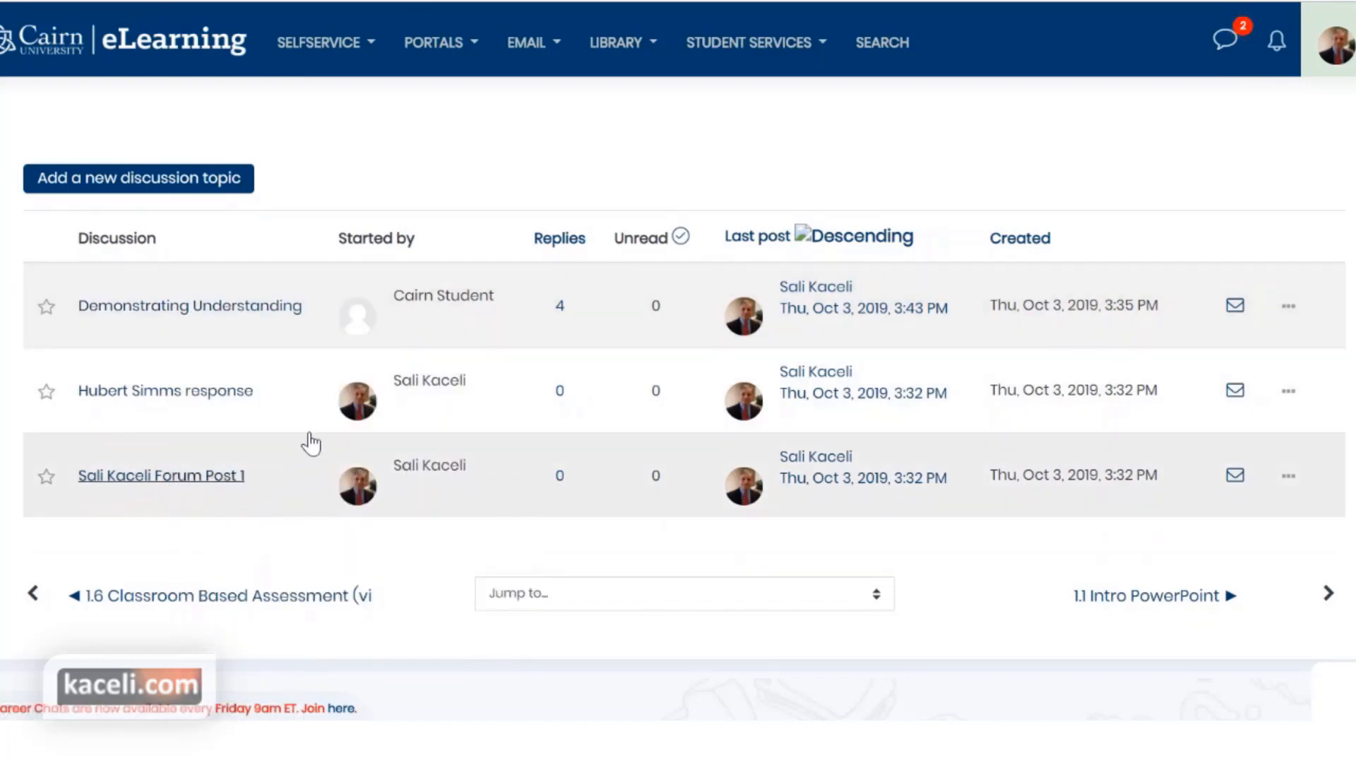
# - Review the "Demonstrating Understanding" discussion in its own tab, from the initial post through all nested replies
pyautogui.hotkey('ctrl', 'Tab')
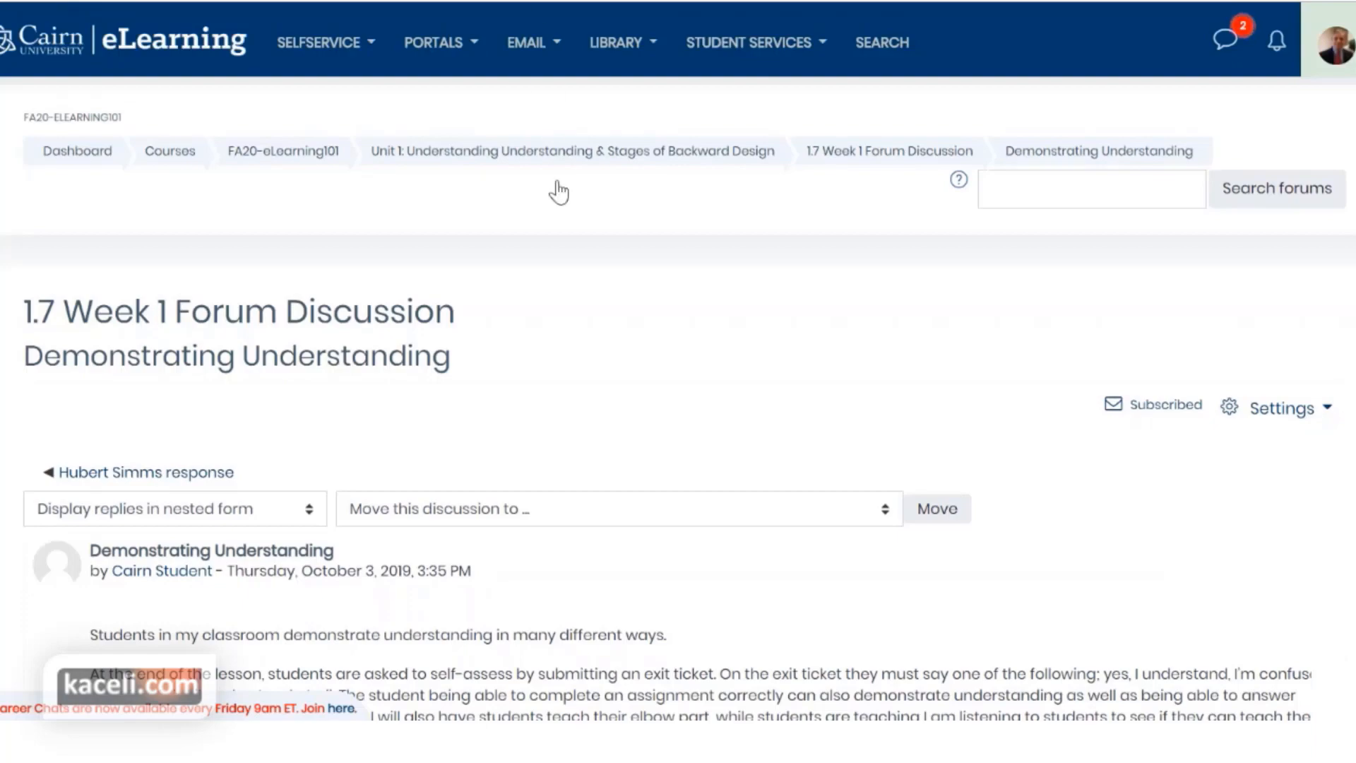
pyautogui.scroll(-1, 590, 377)
pyautogui.scroll(-5, 528, 401)
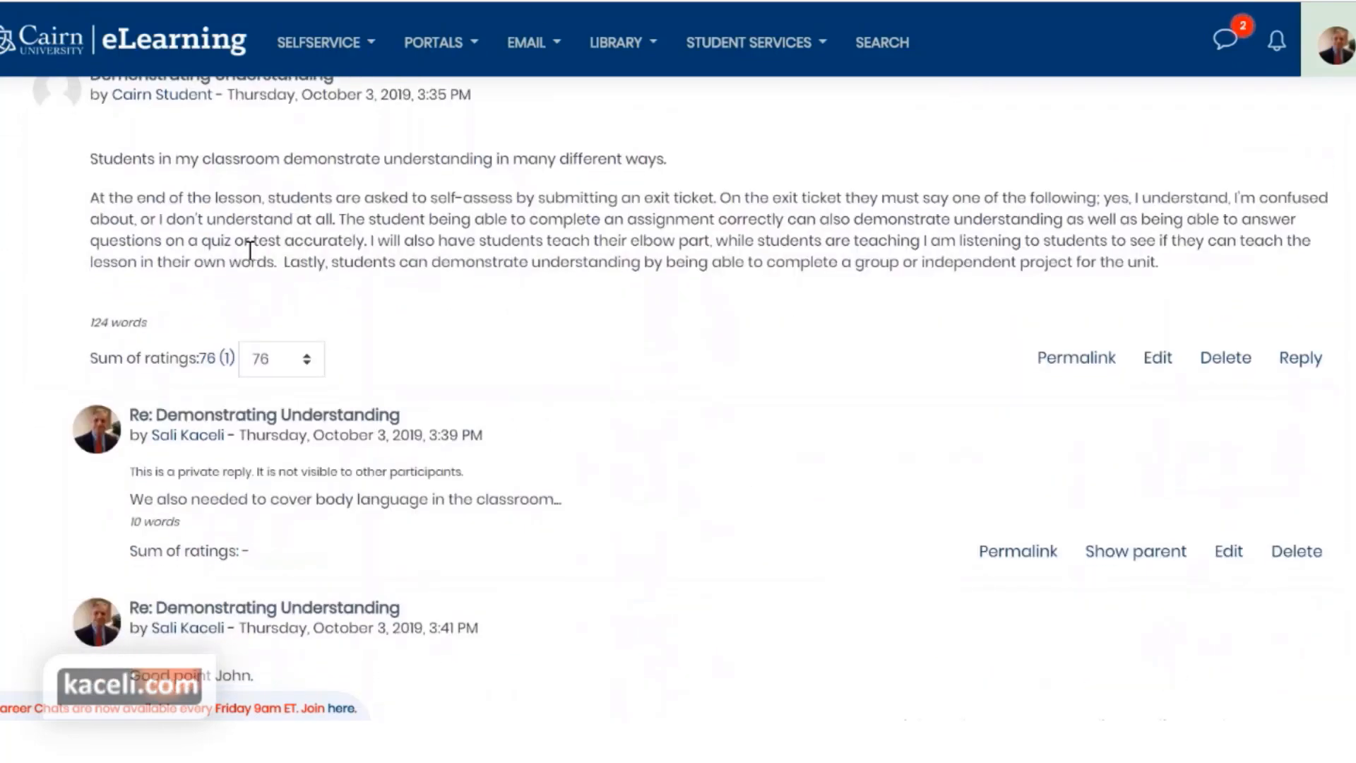
pyautogui.scroll(-1, 311, 481)
pyautogui.scroll(-10, 302, 502)
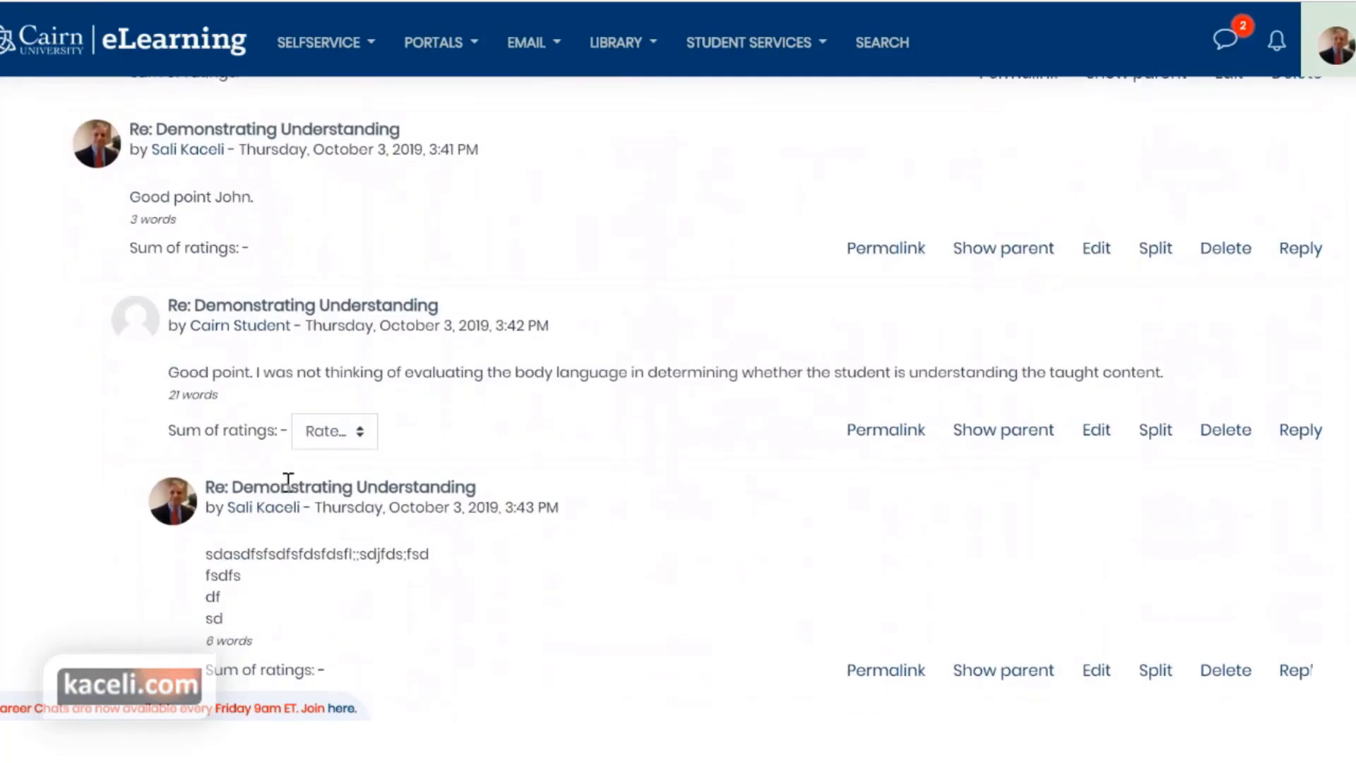
pyautogui.scroll(8, 553, 385)
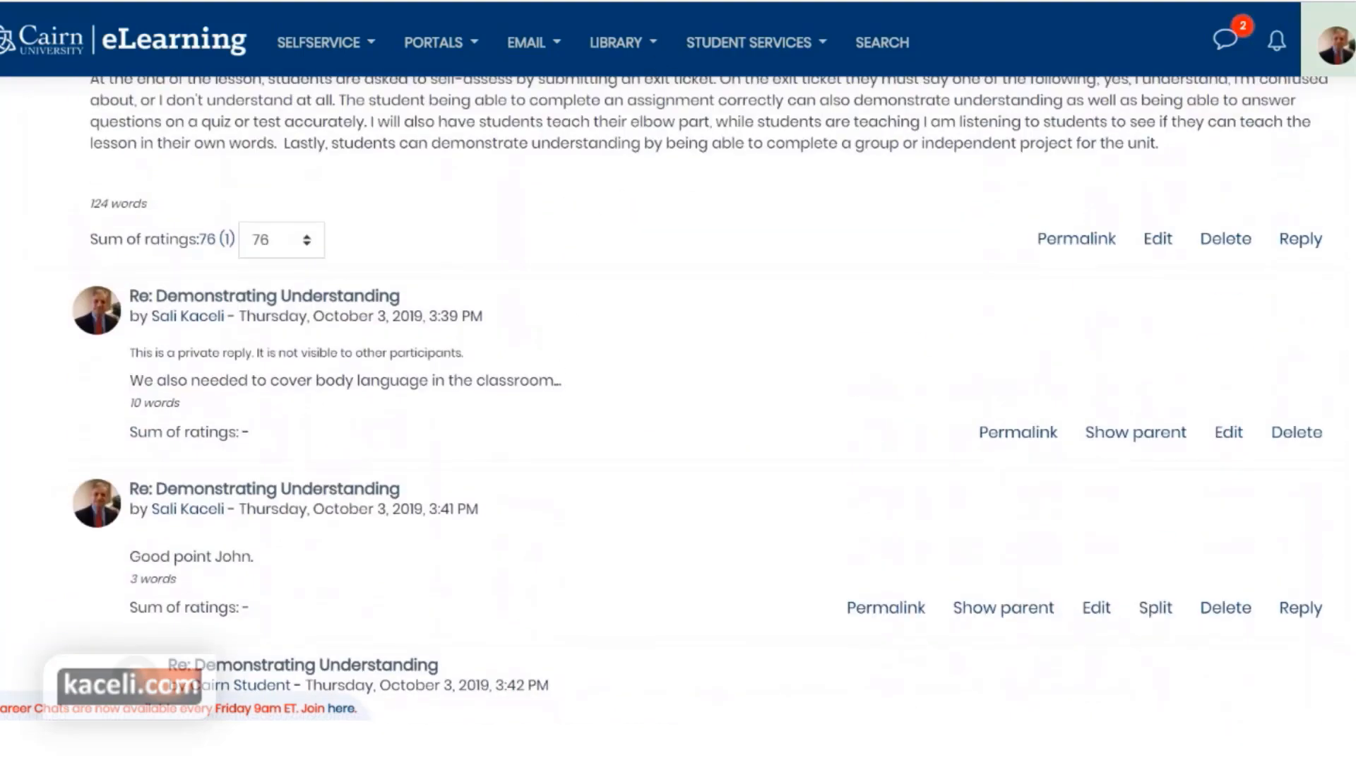
pyautogui.scroll(8, 678, 396)
pyautogui.scroll(8, 554, 349)
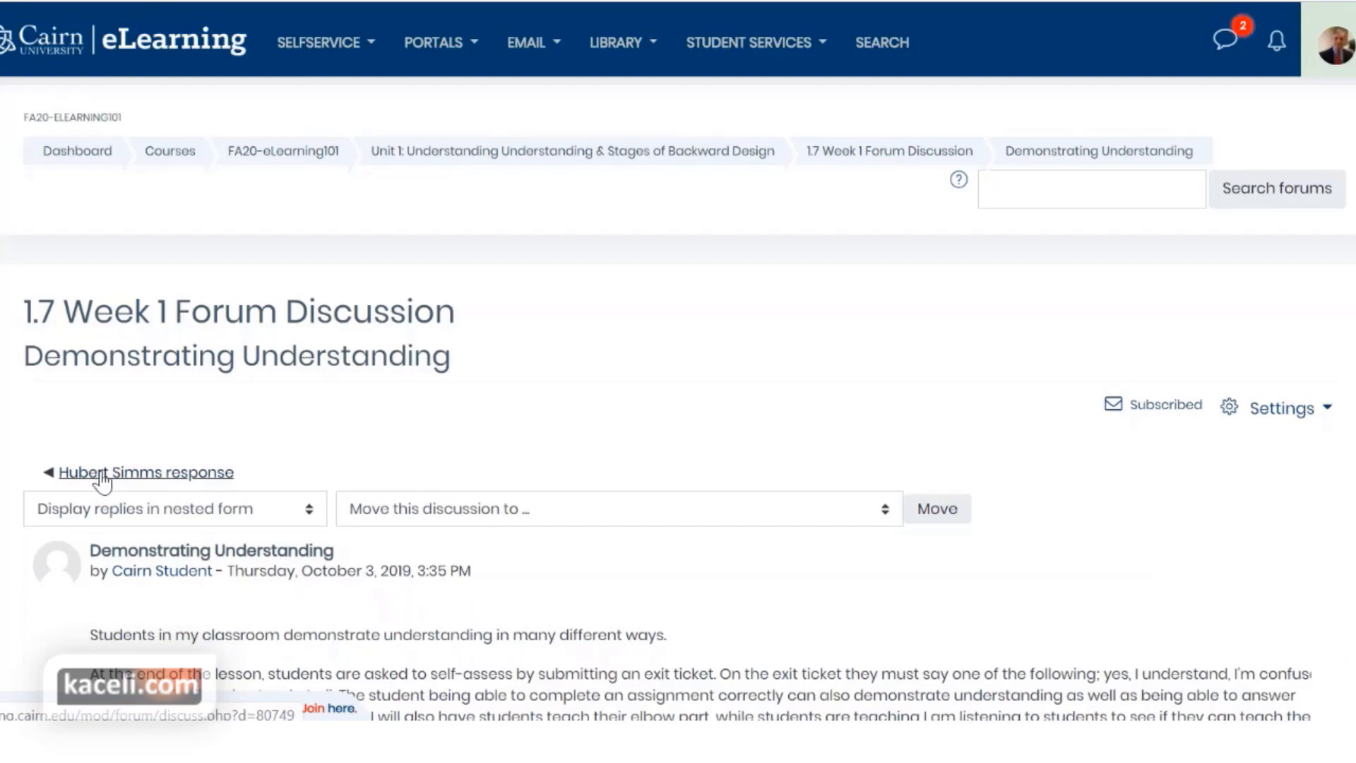
# - Step through the two preceding discussions one after the other, and go back to the forum's discussion list
pyautogui.click(145, 475)
pyautogui.scroll(-15, 505, 459)
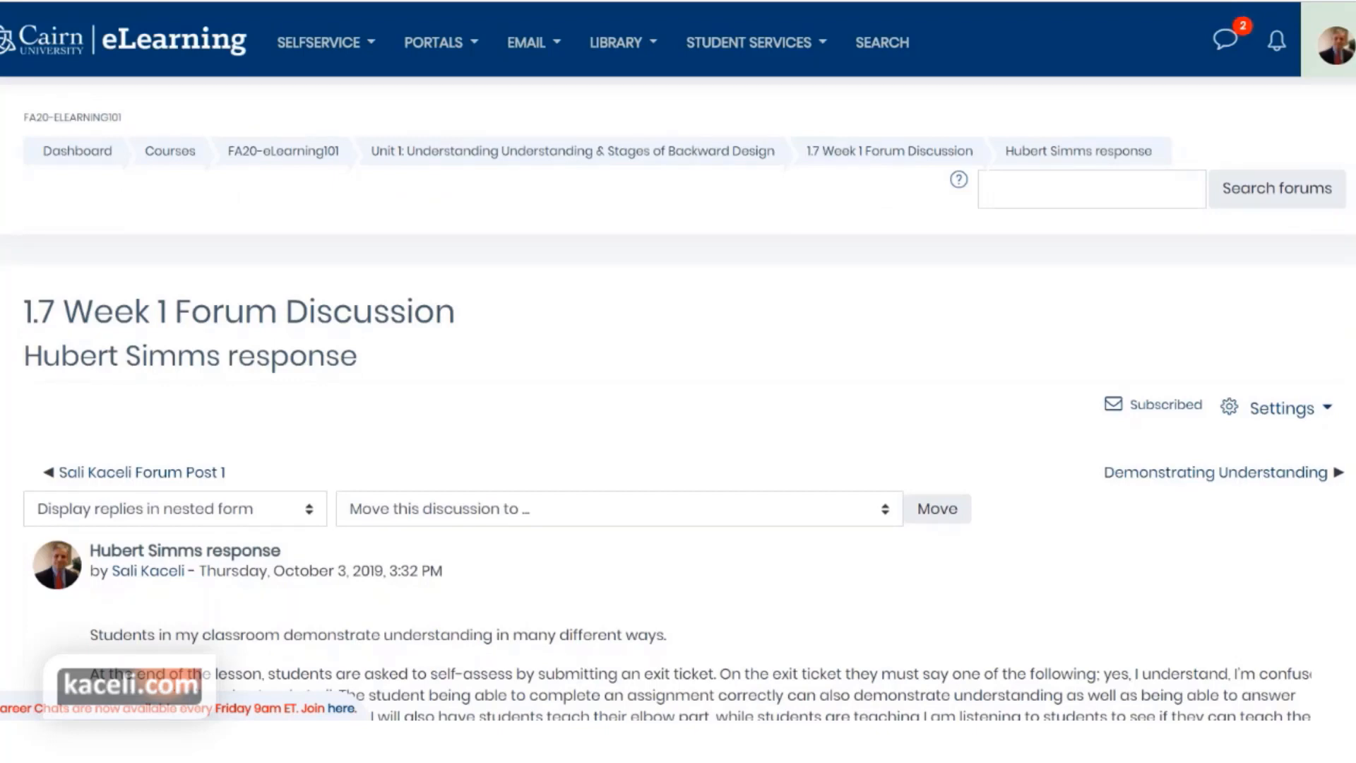
pyautogui.click(53, 472)
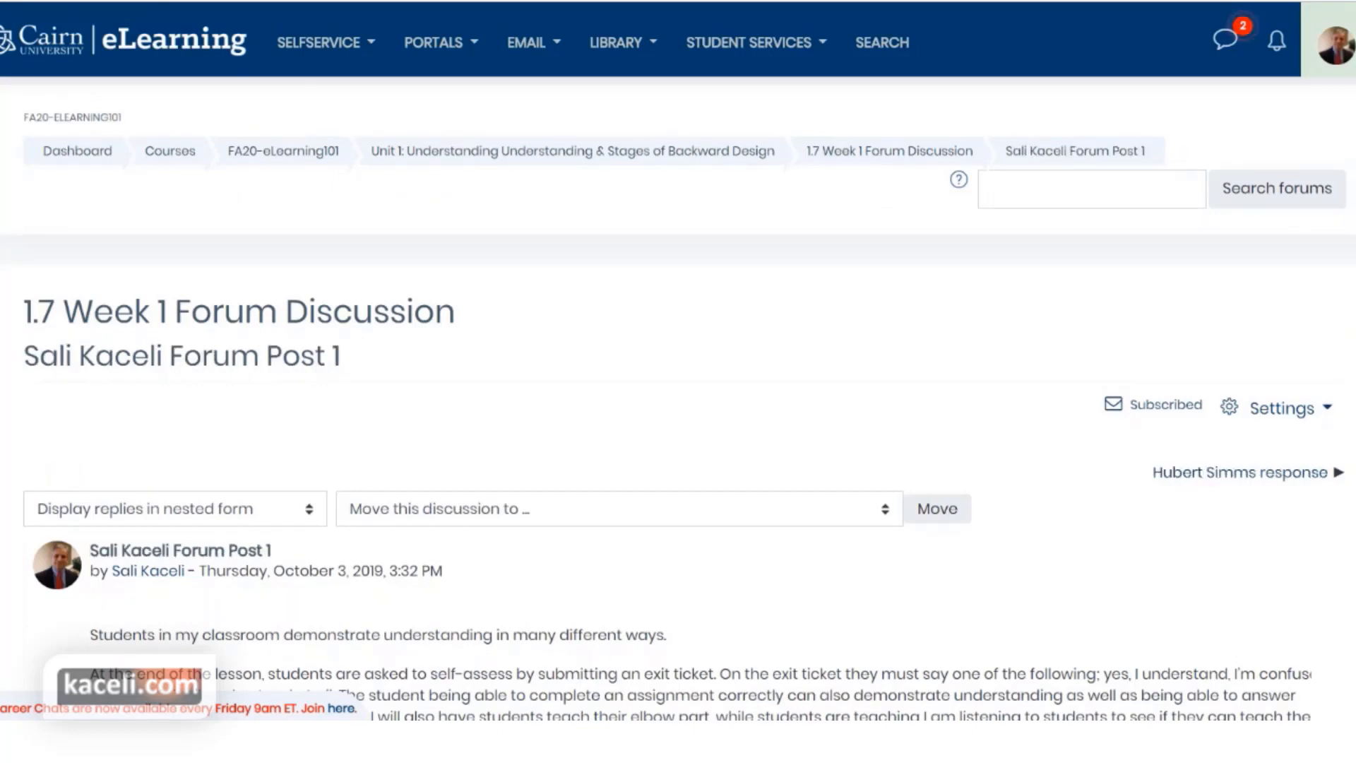
pyautogui.hotkey('alt', 'Left')
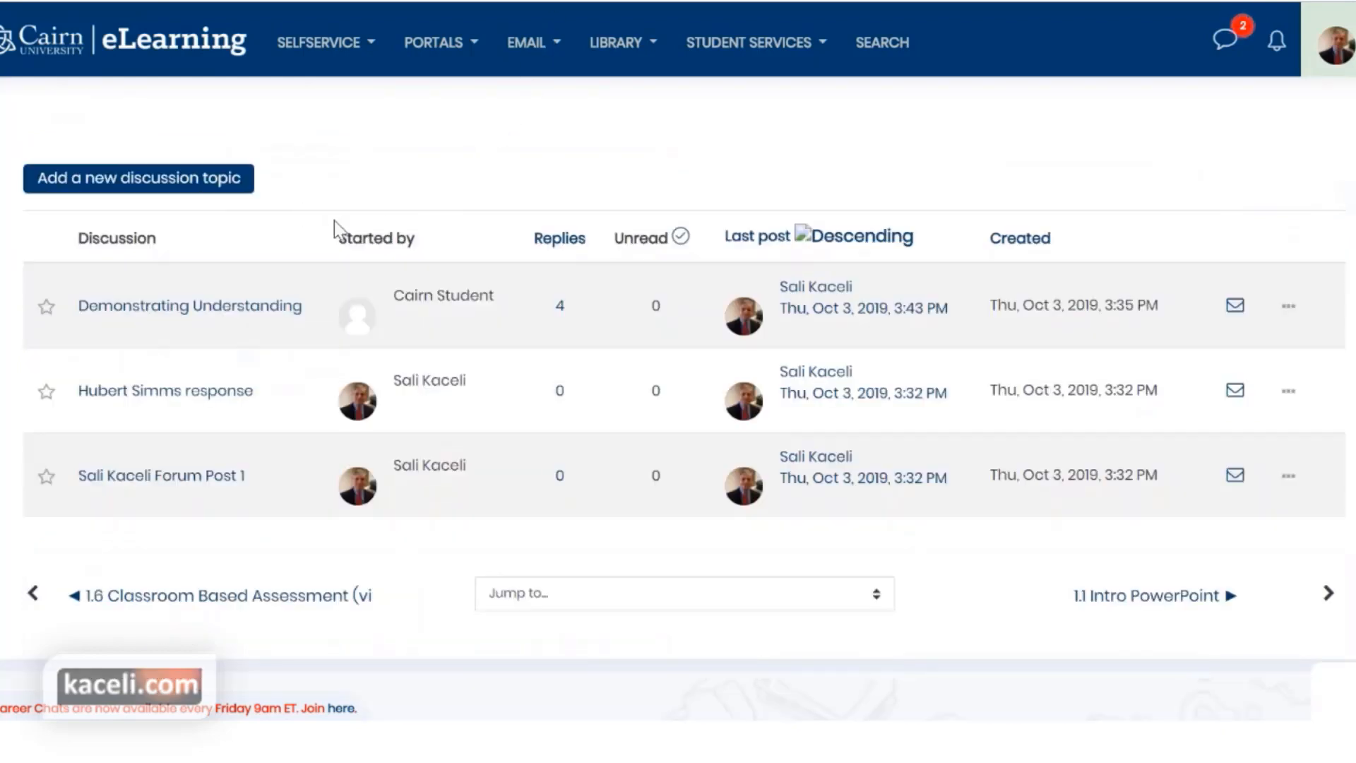
# - Reopen the "Demonstrating Understanding" discussion and examine the student's initial post with its rating and the student's follow-up reply with its rating option
pyautogui.click(283, 311)
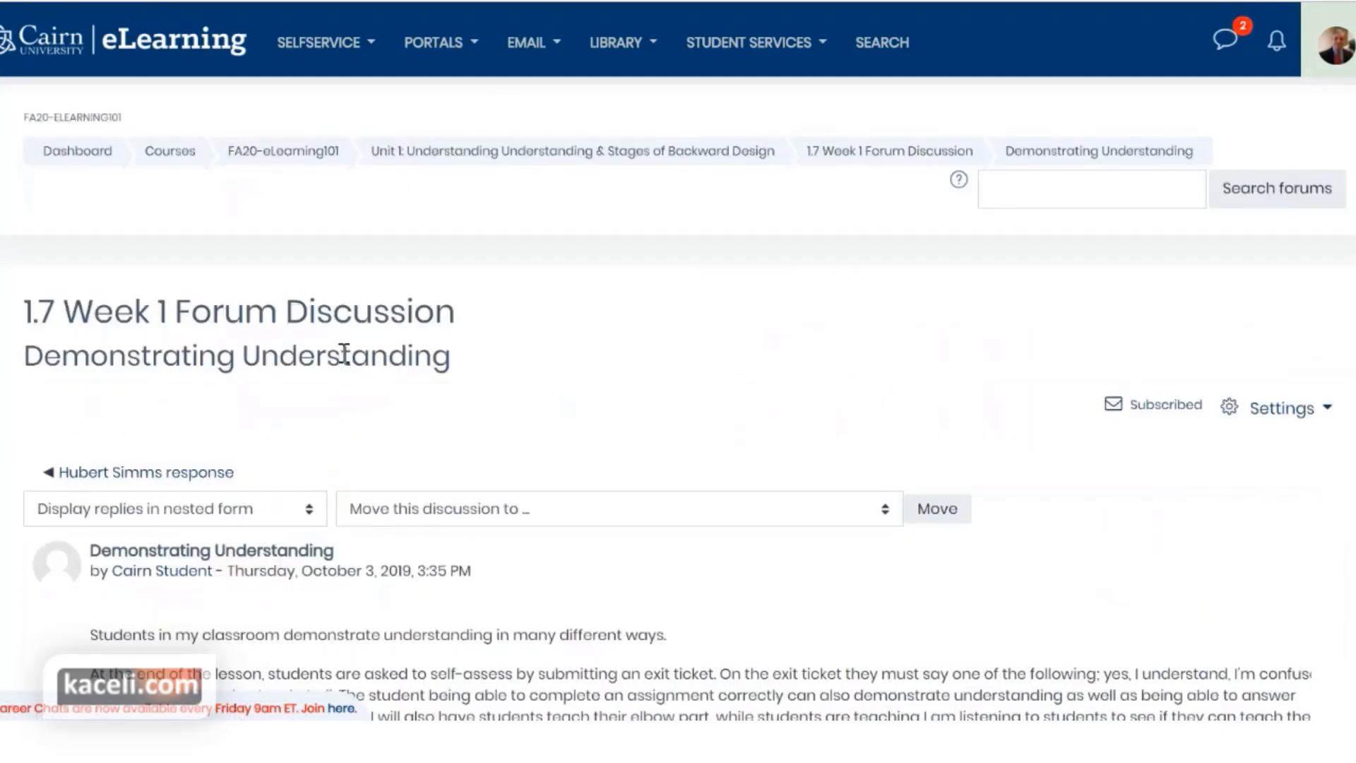
pyautogui.scroll(-7, 548, 436)
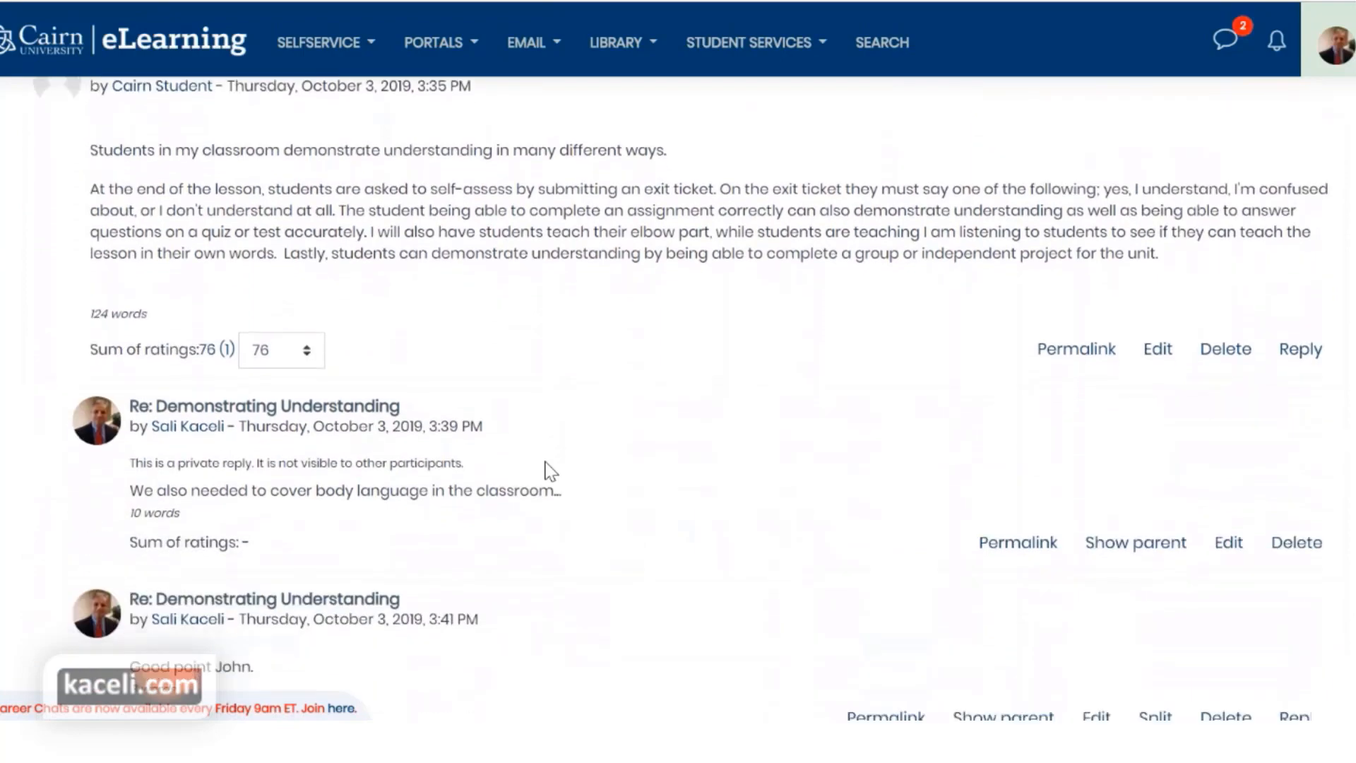
pyautogui.scroll(-5, 550, 471)
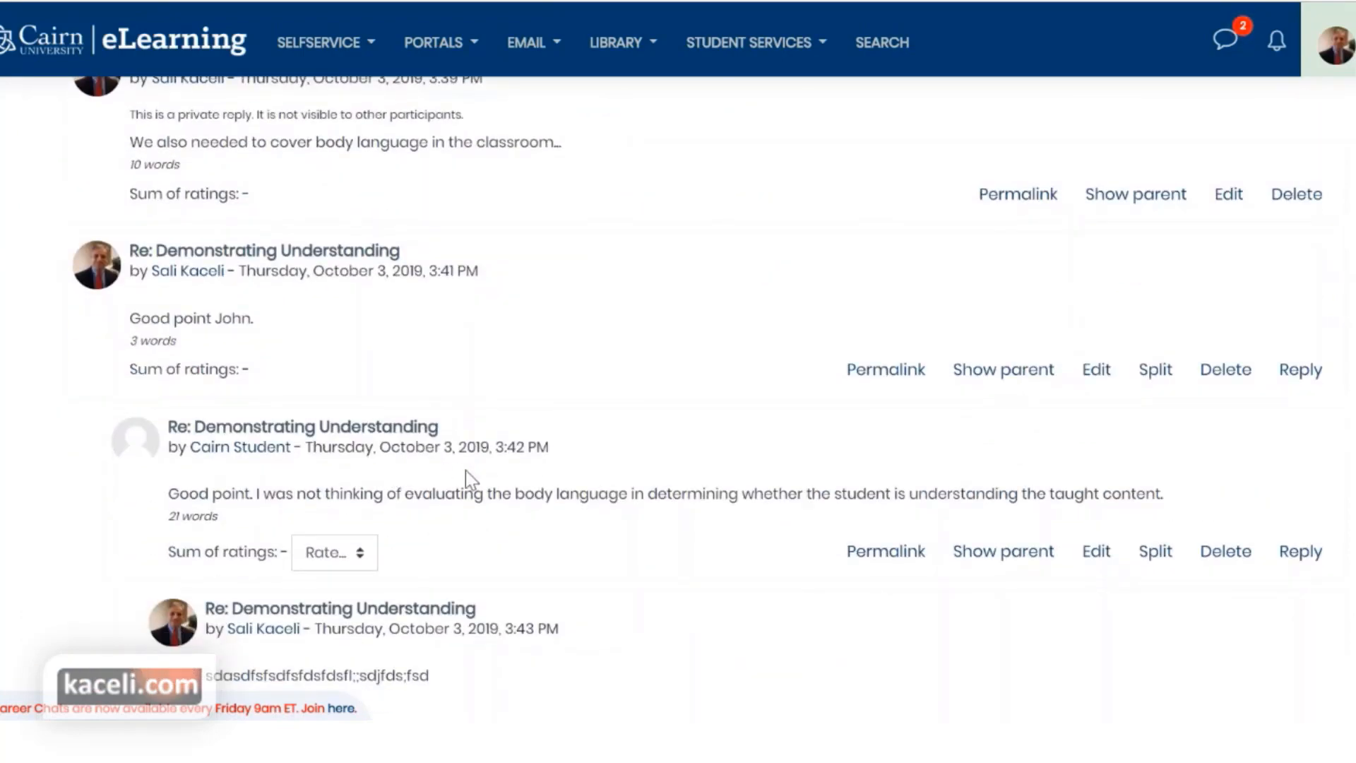
pyautogui.scroll(6, 466, 473)
pyautogui.scroll(2, 471, 481)
pyautogui.moveTo(356, 525); pyautogui.dragTo(161, 418)
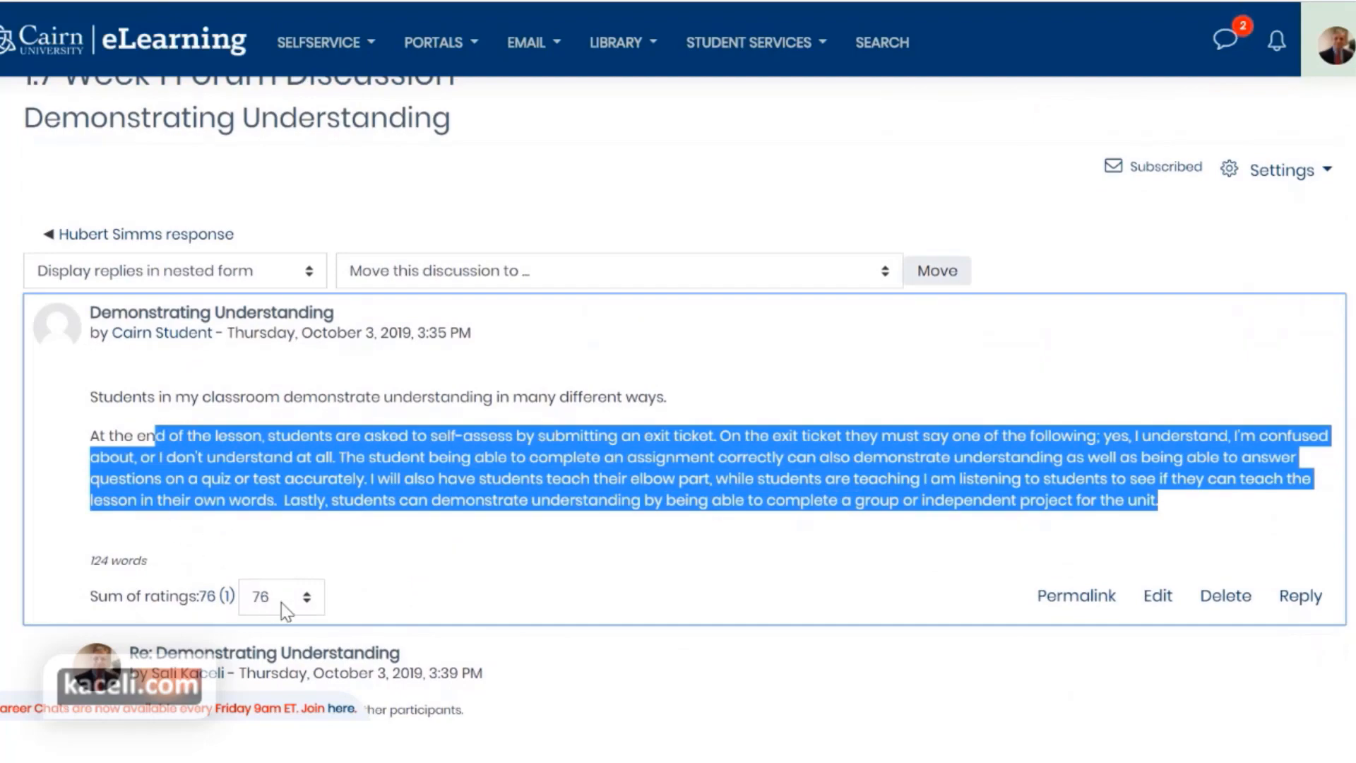
pyautogui.scroll(-5, 490, 541)
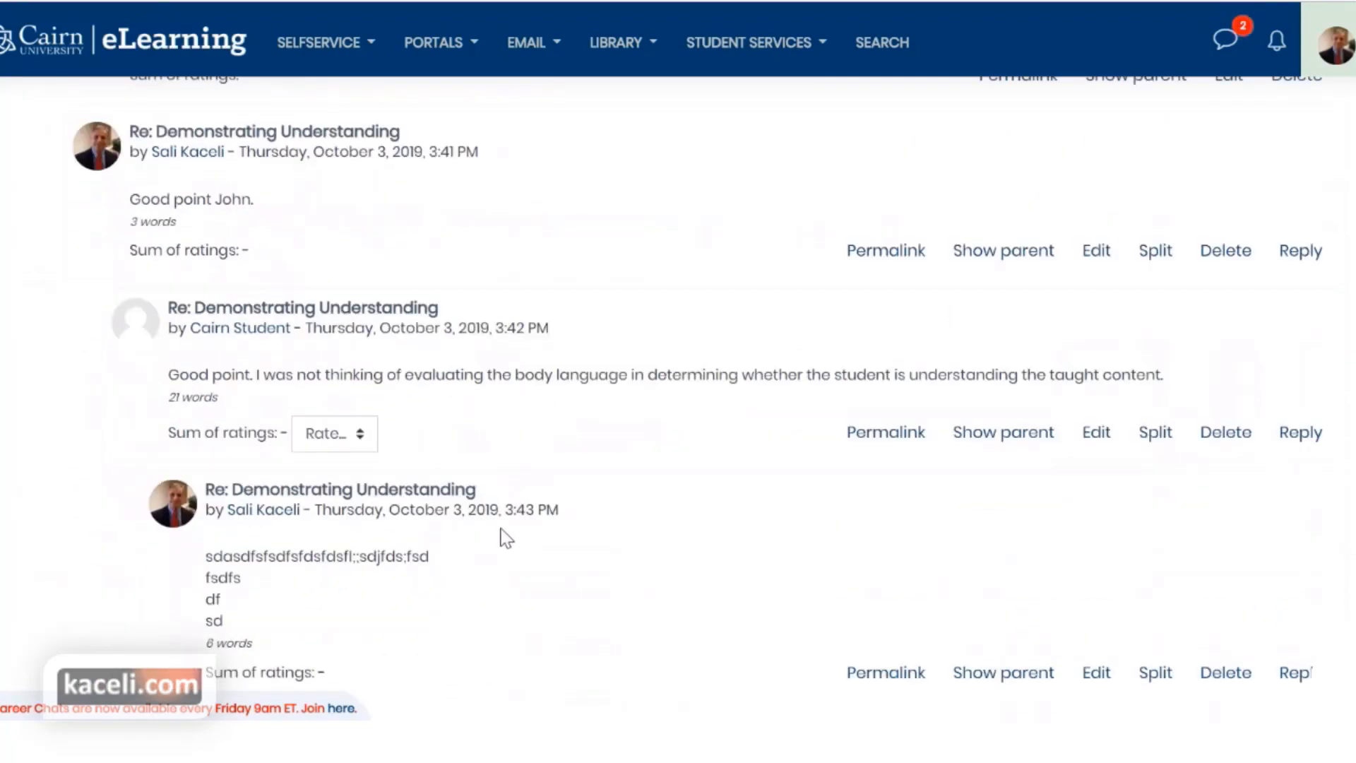
pyautogui.scroll(-3, 485, 519)
pyautogui.scroll(2, 388, 494)
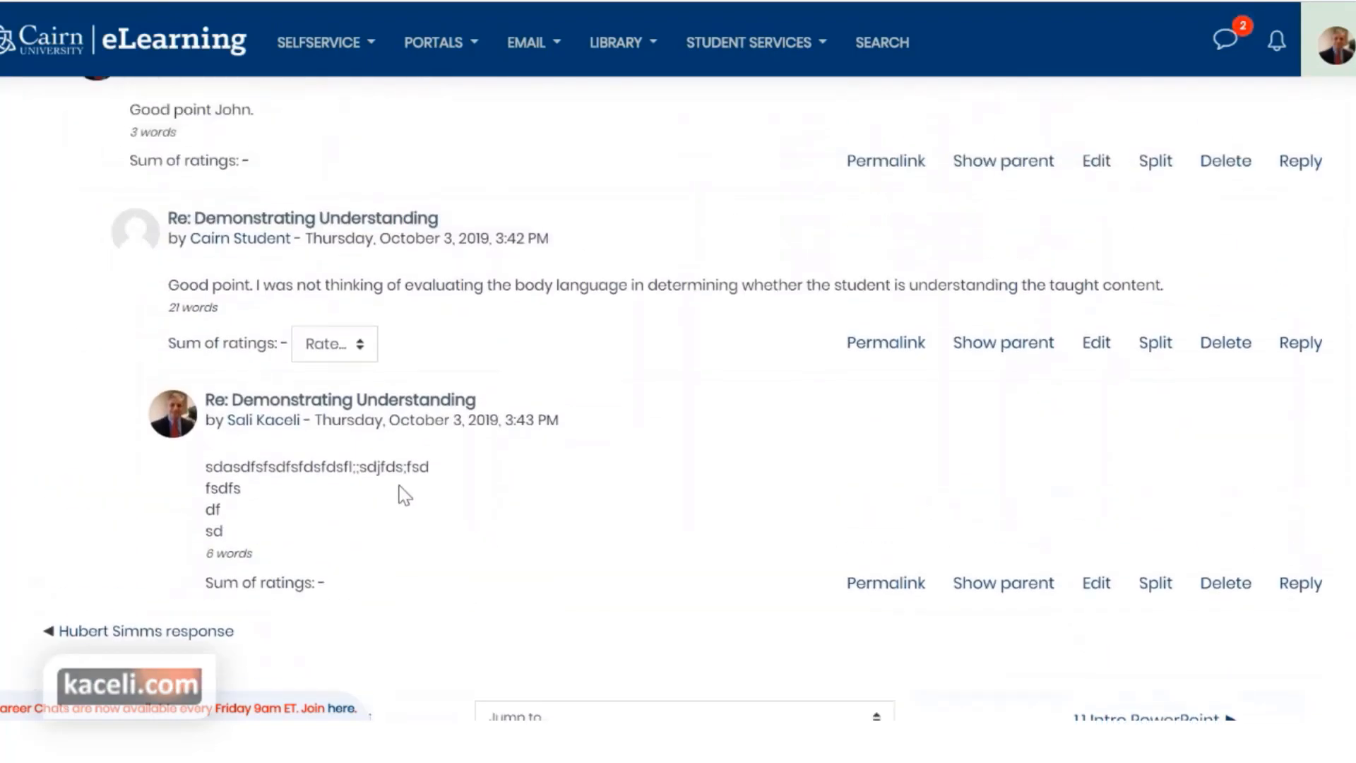
pyautogui.scroll(1, 404, 494)
pyautogui.click(263, 371)
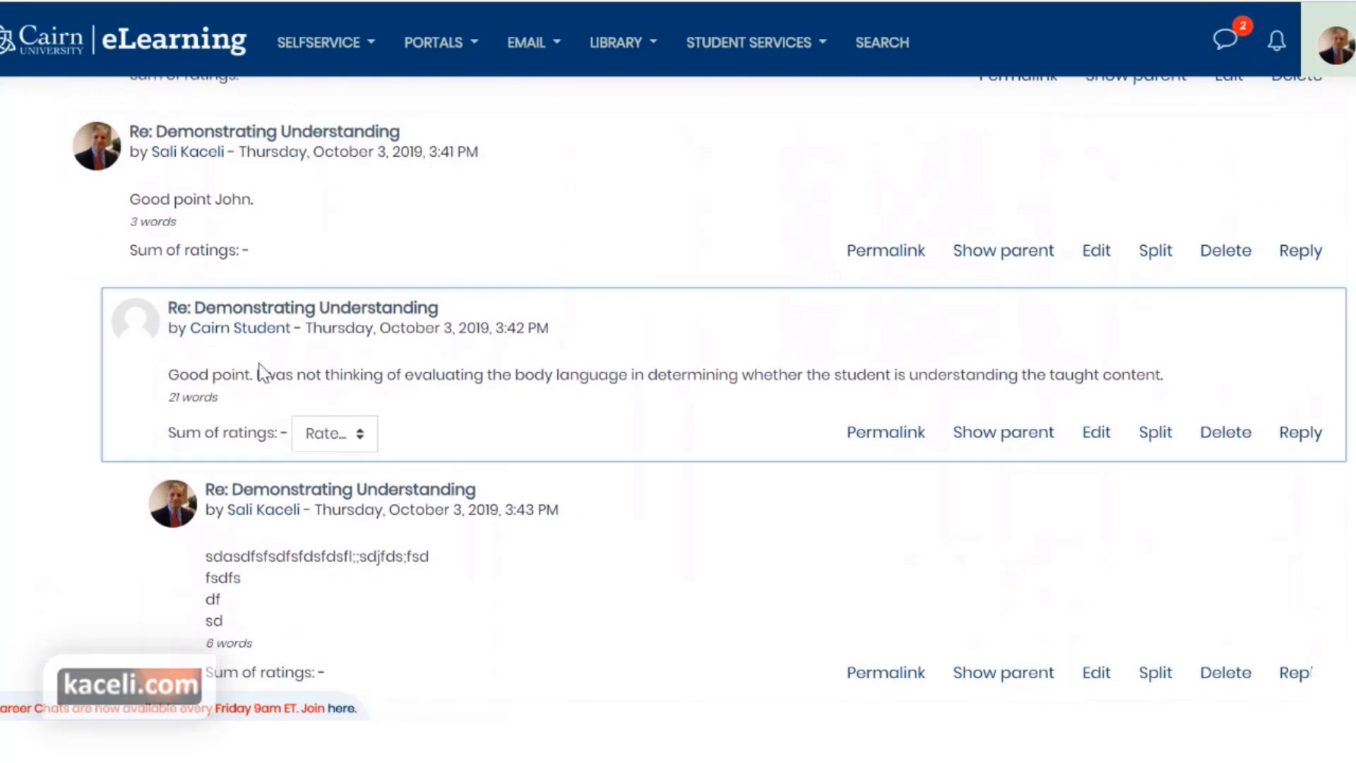
# - Rate the student's follow-up reply about evaluating body language 9 in the "Demonstrating Understanding" discussion
pyautogui.click(363, 438)
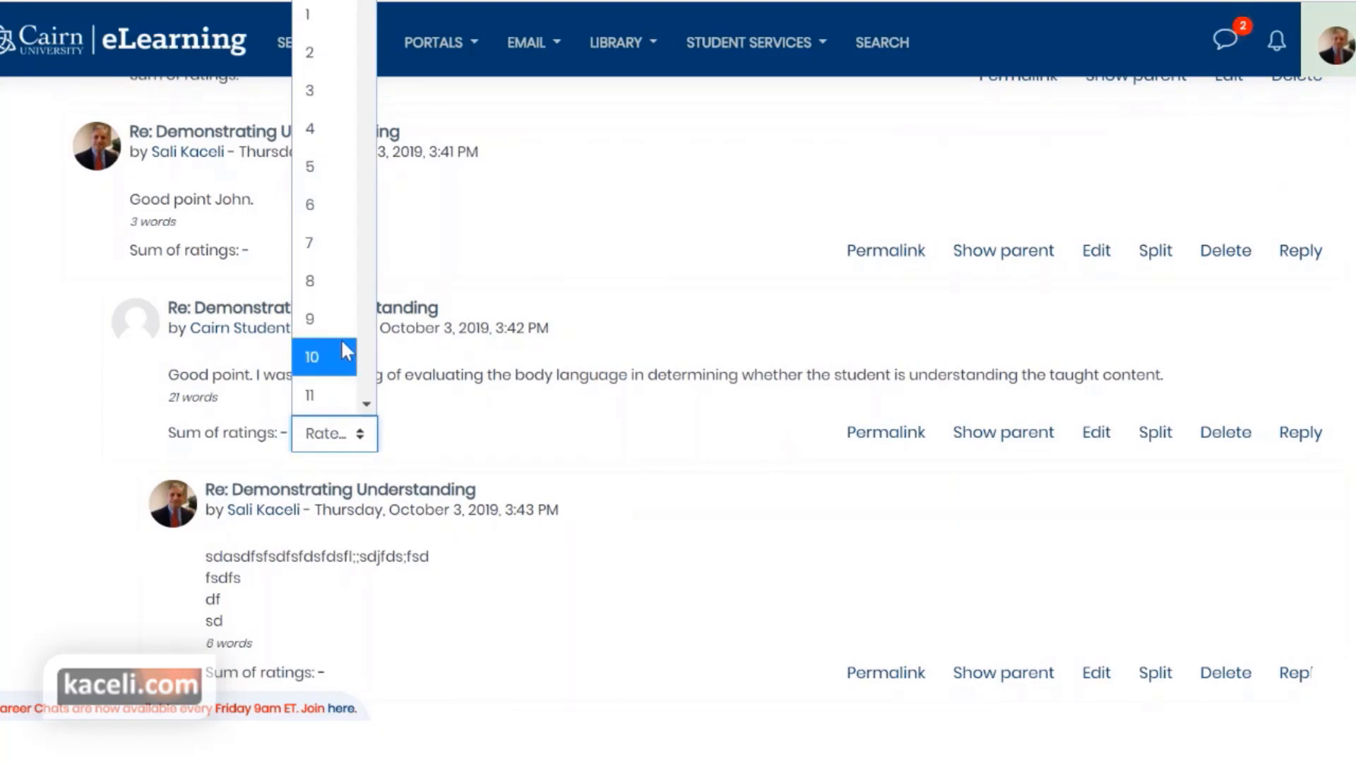
pyautogui.click(319, 319)
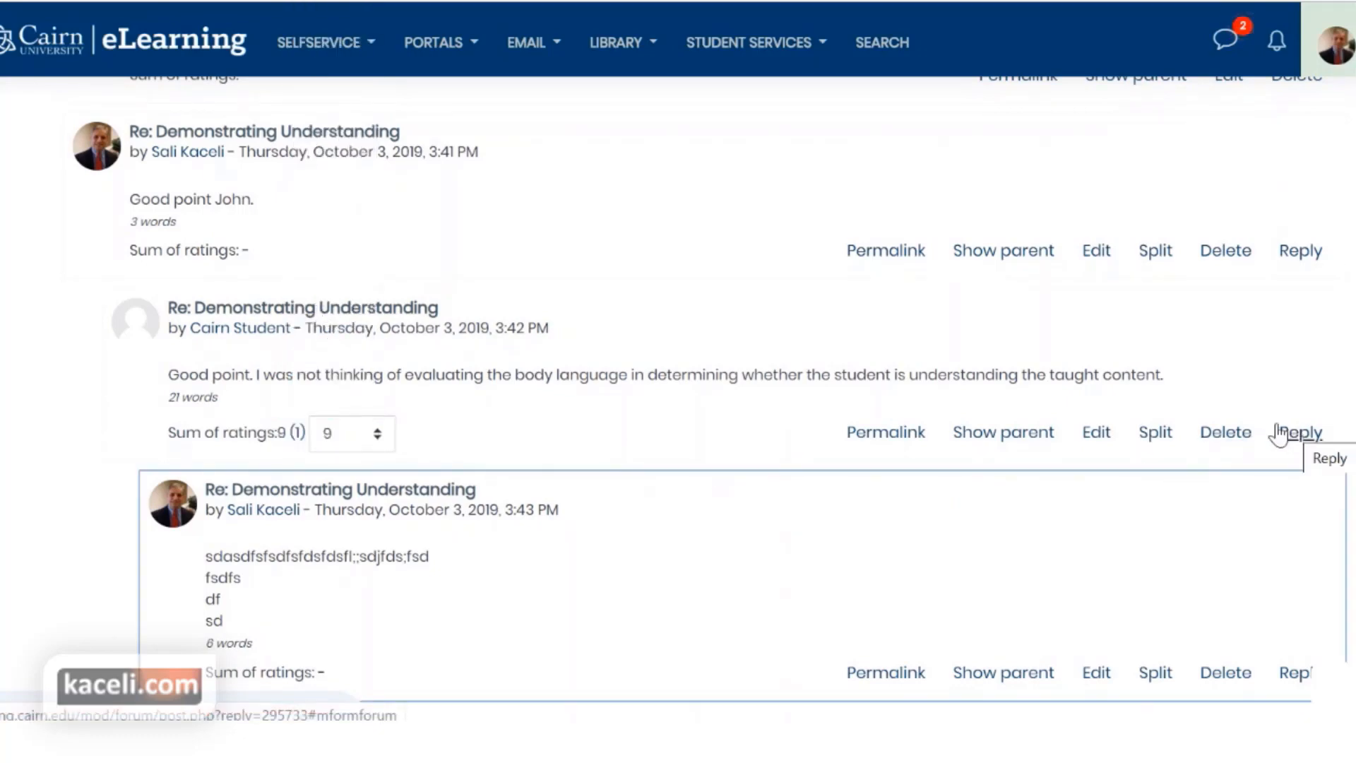
pyautogui.scroll(-3, 522, 462)
pyautogui.scroll(-5, 459, 499)
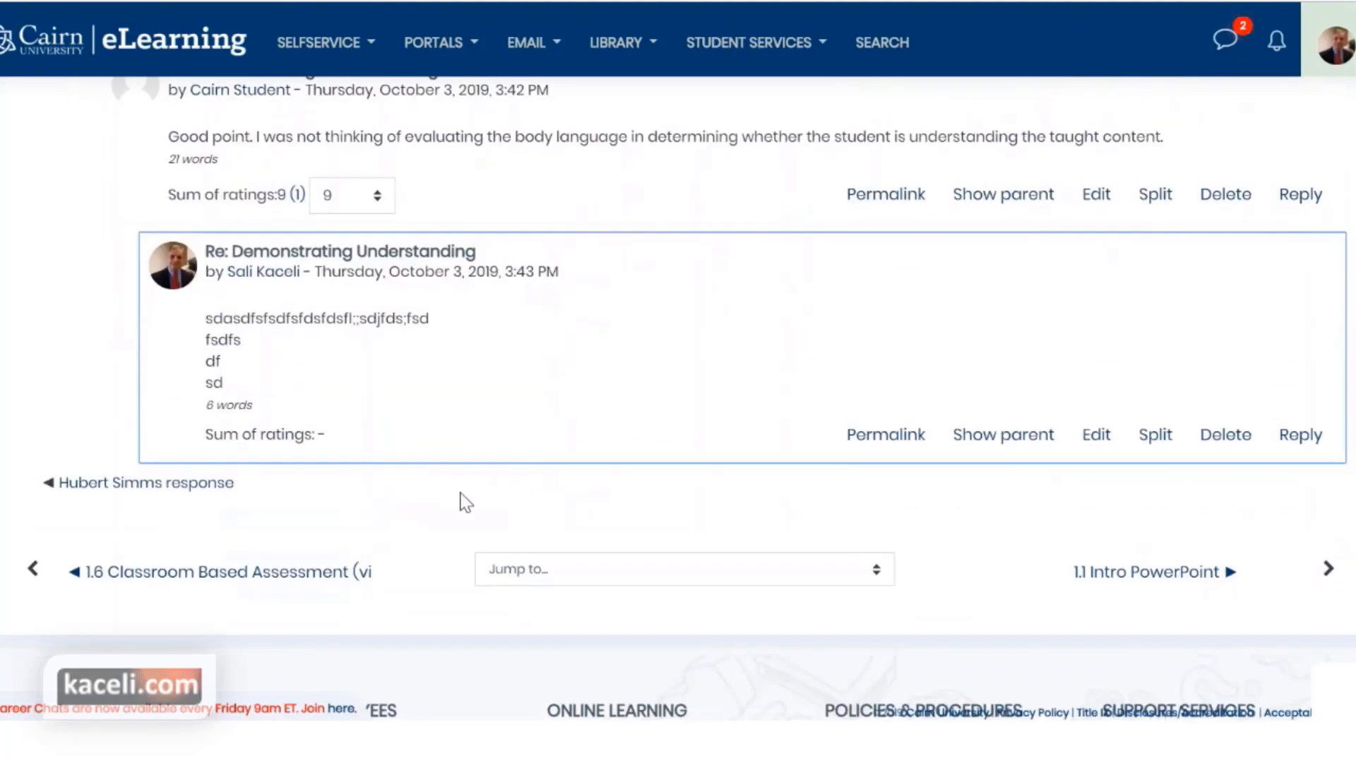
# - Go to the FA20-eLearning101 grader report and bring the participants' grade table into view
pyautogui.scroll(15, 548, 472)
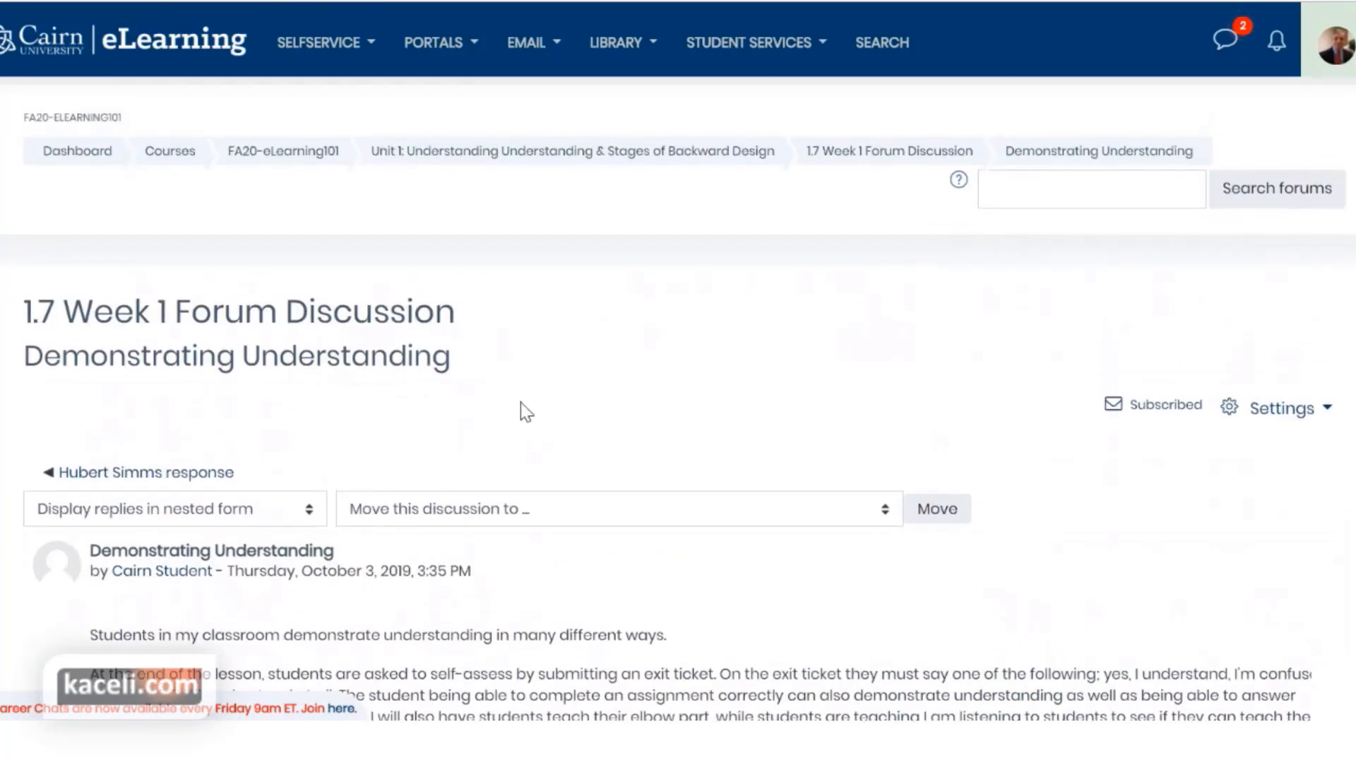
pyautogui.click(293, 160)
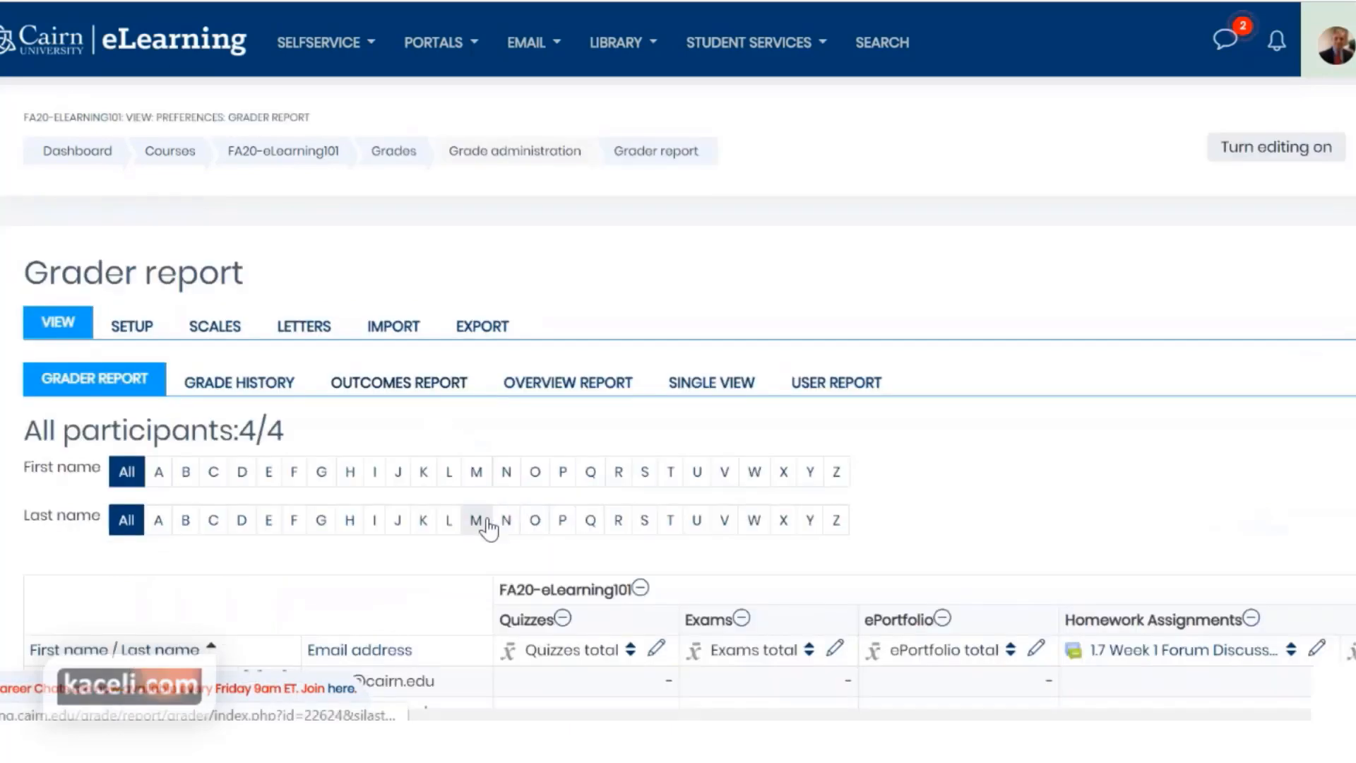
pyautogui.scroll(-3, 495, 523)
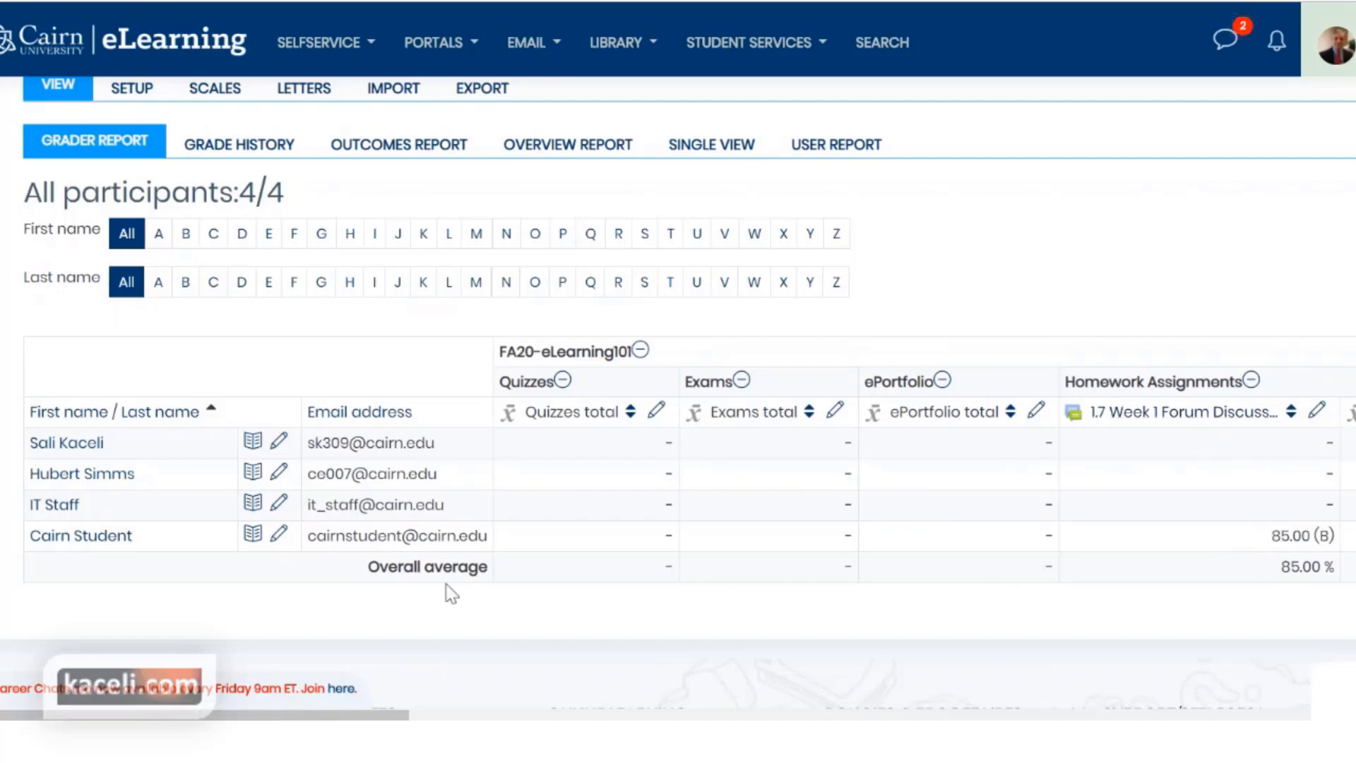
# - Override the Cairn Student account's 1.7 Week 1 Forum Discussion grade with 90 in the grader report
pyautogui.click(1275, 543)
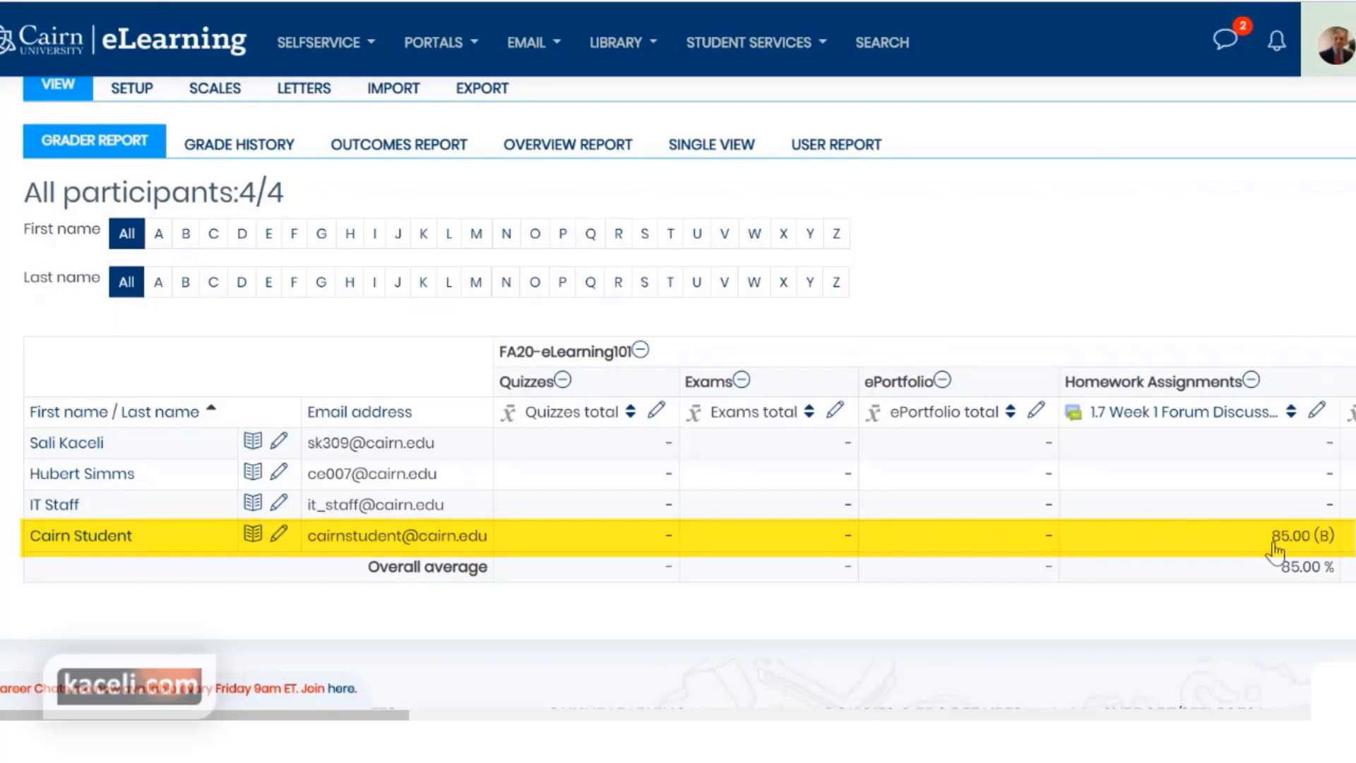
pyautogui.click(1264, 539)
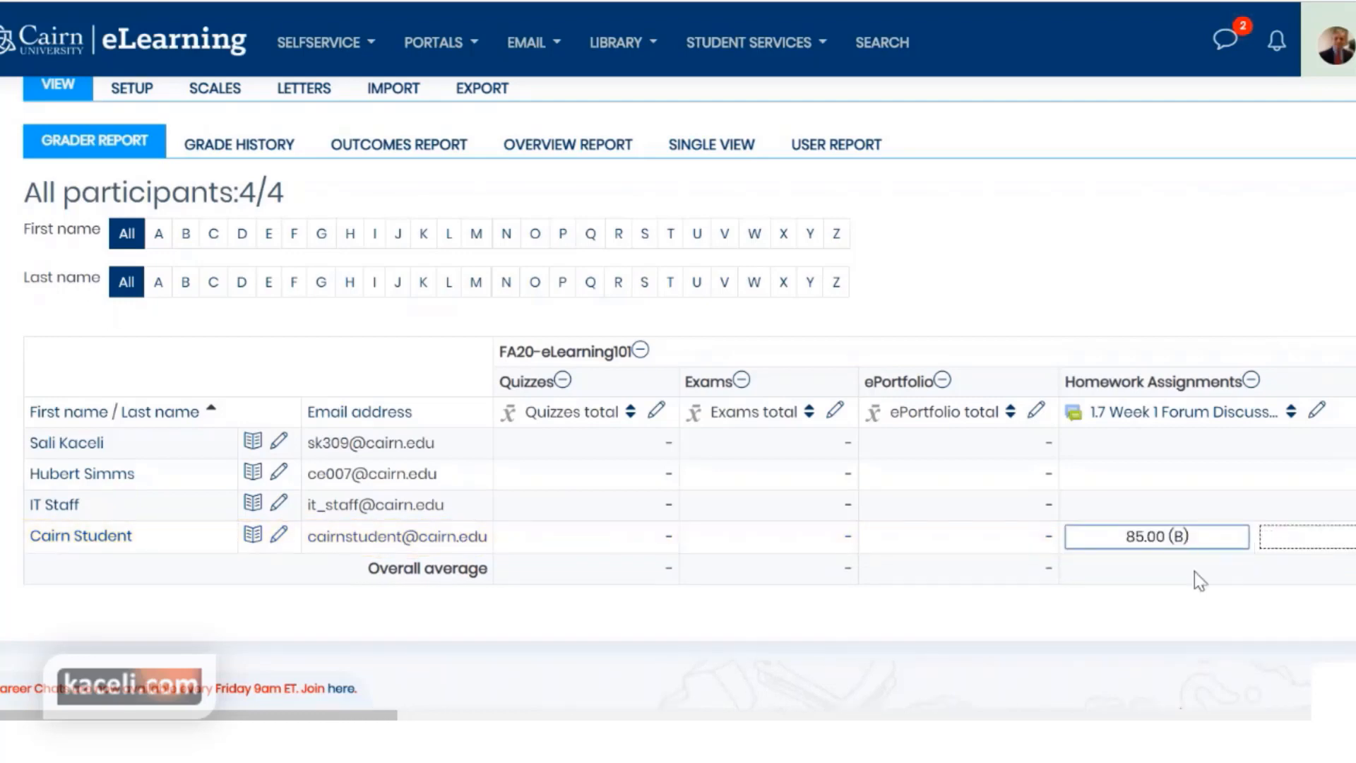
pyautogui.moveTo(1188, 537); pyautogui.dragTo(1114, 538)
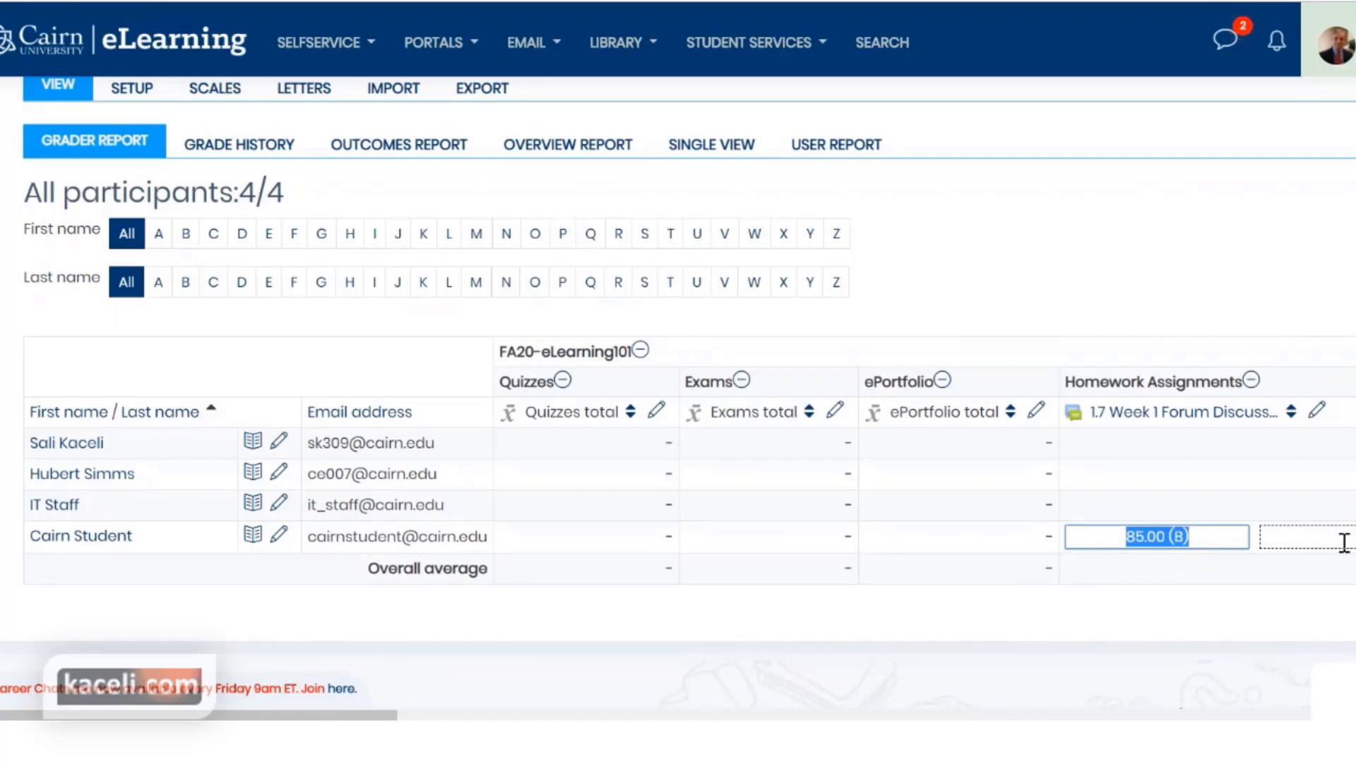
pyautogui.write('90')
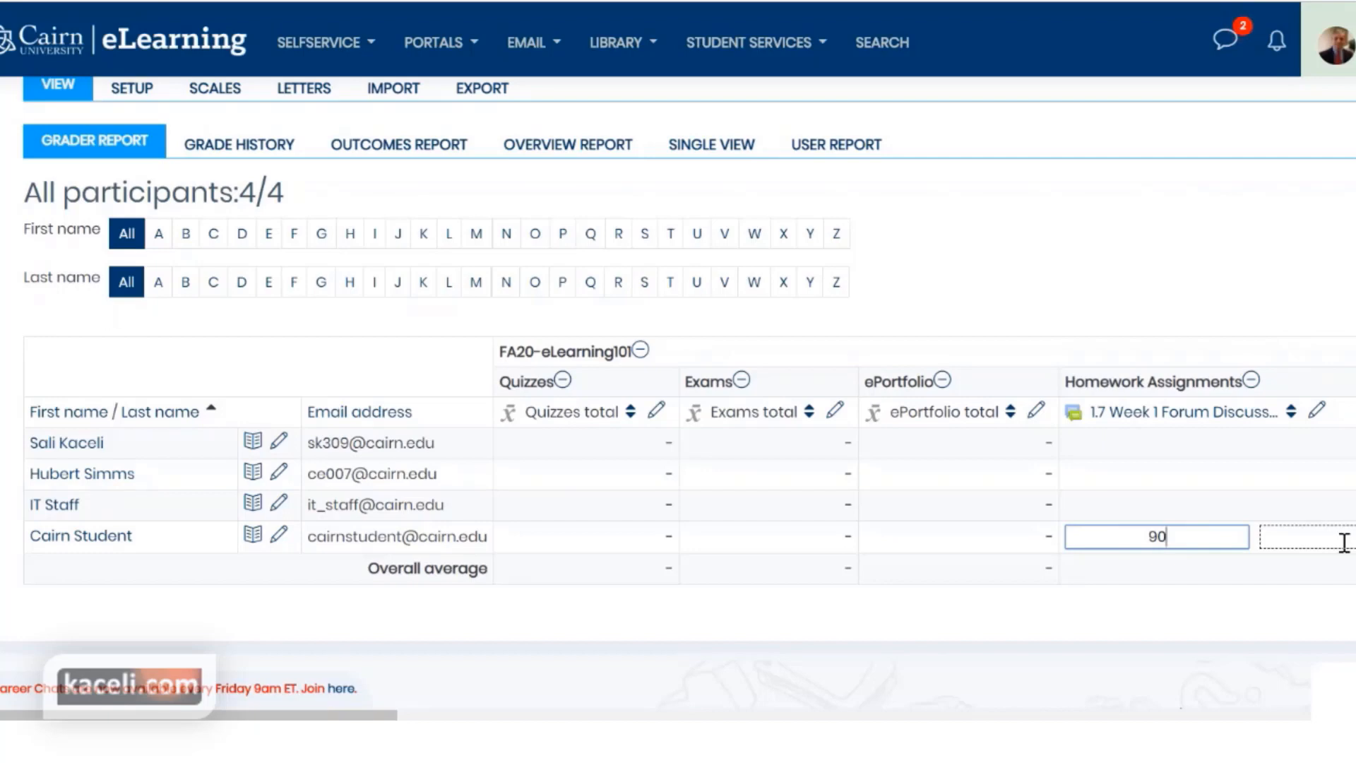
pyautogui.press('Return')
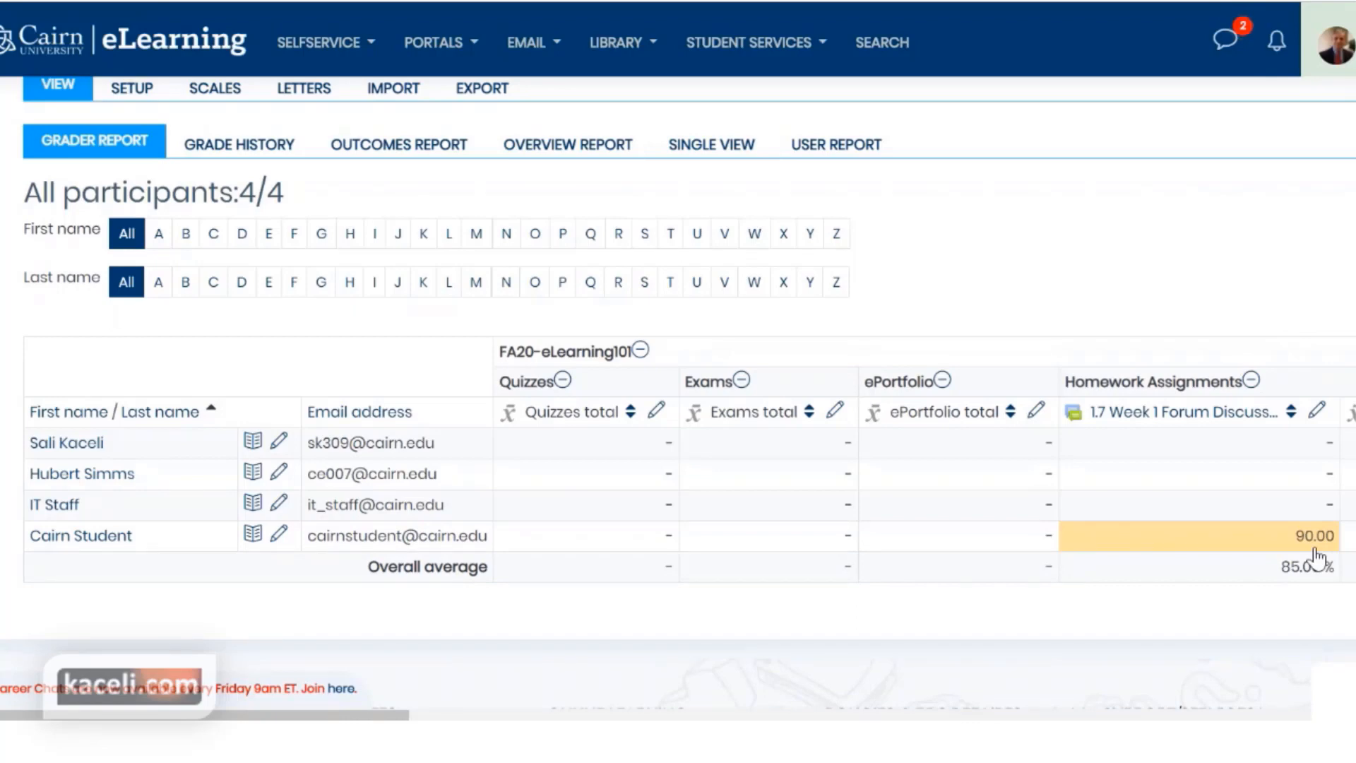
pyautogui.scroll(3, 630, 444)
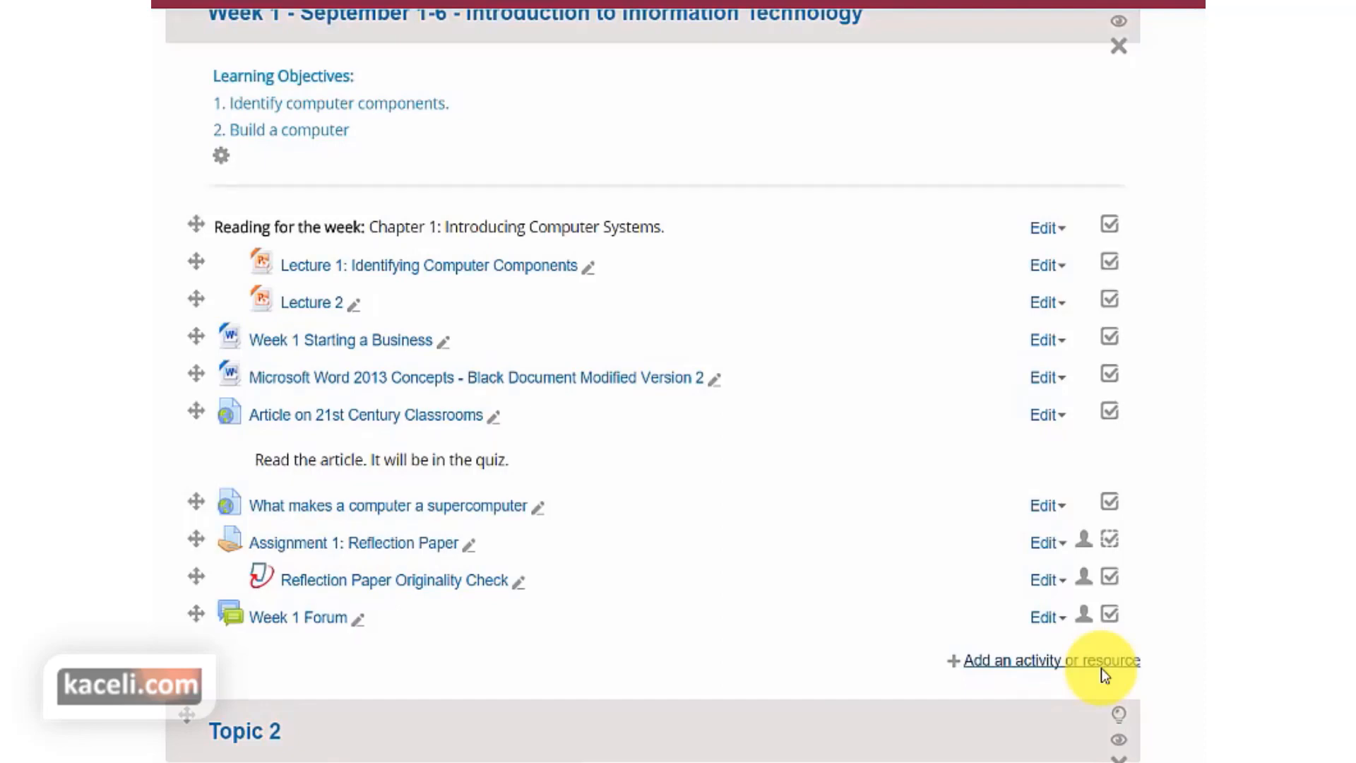
# - Add a new Quiz activity to the "Week 1 - September 1-6 - Introduction to Information Technology" section
pyautogui.scroll(9, 789, 664)
pyautogui.scroll(-9, 802, 680)
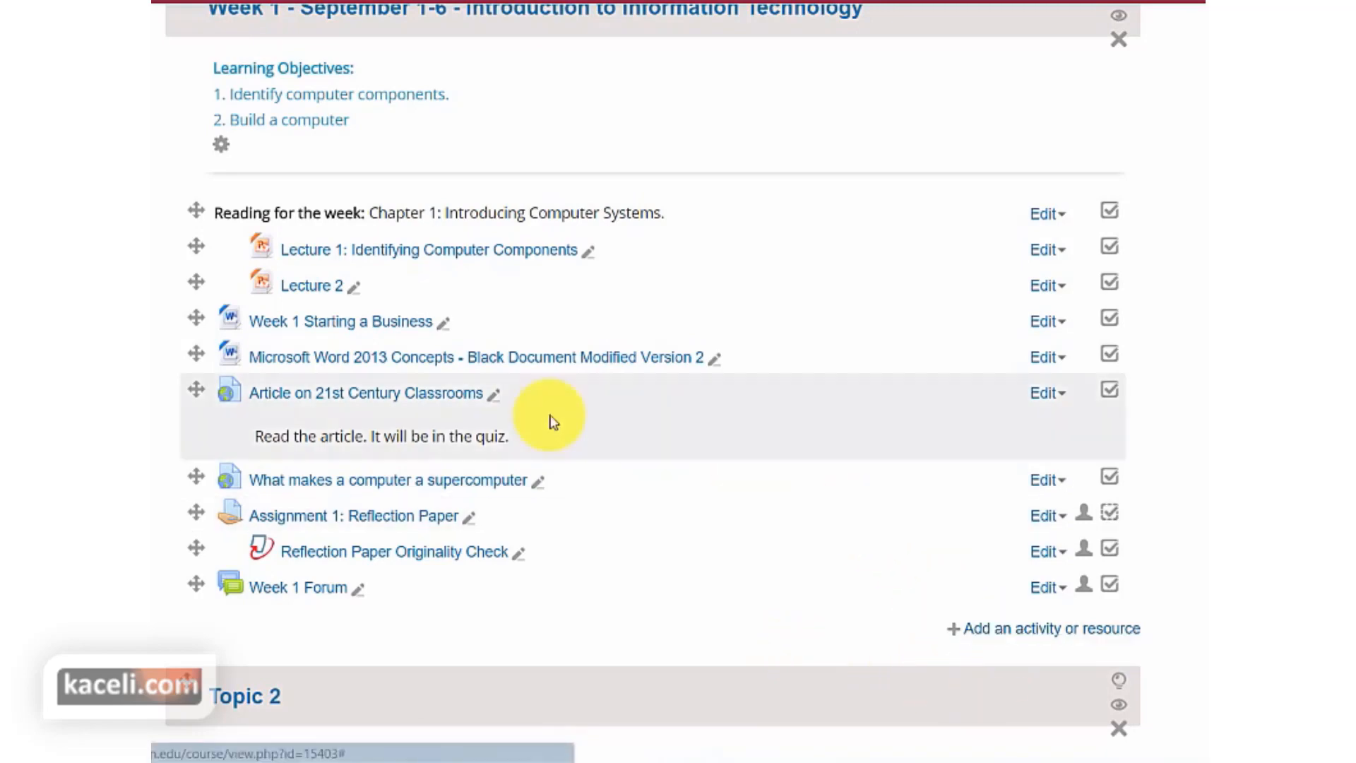
pyautogui.scroll(1, 1070, 336)
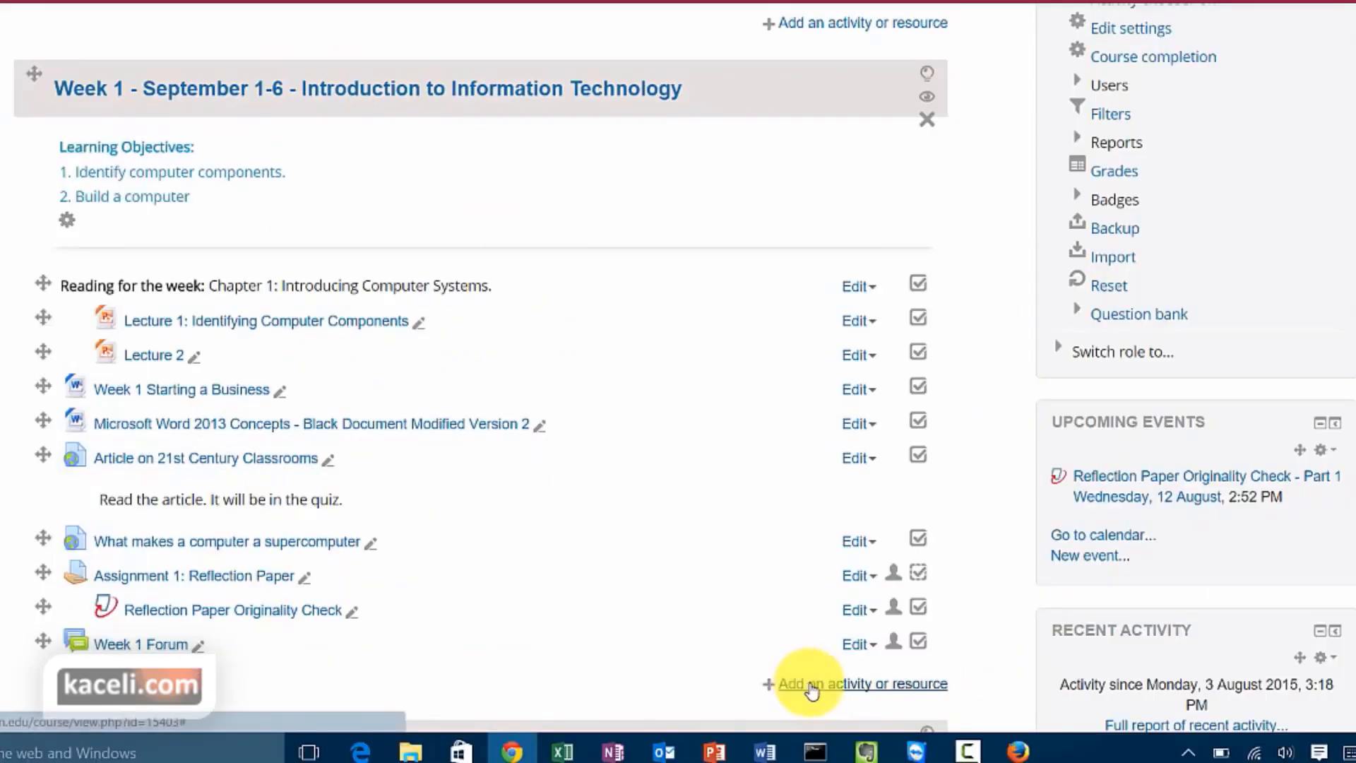
pyautogui.click(812, 689)
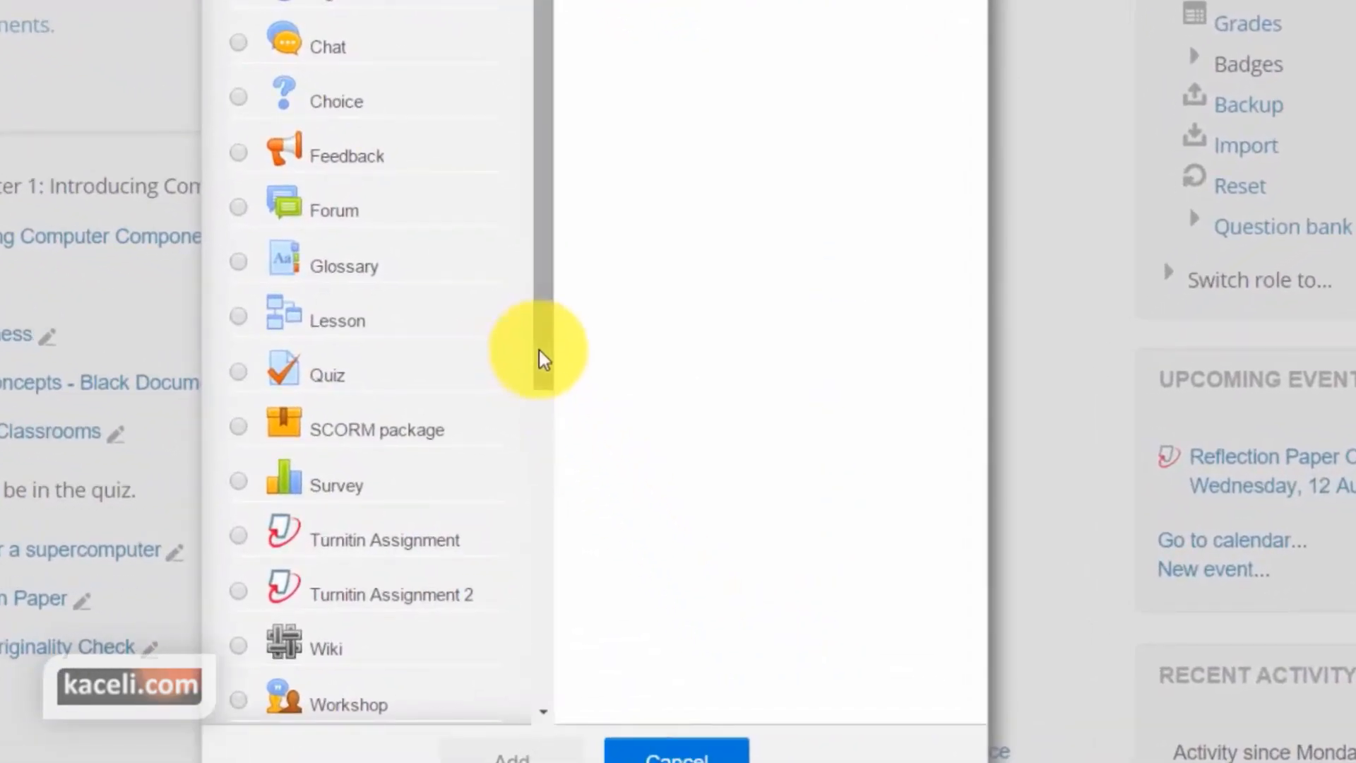
pyautogui.scroll(-6, 541, 357)
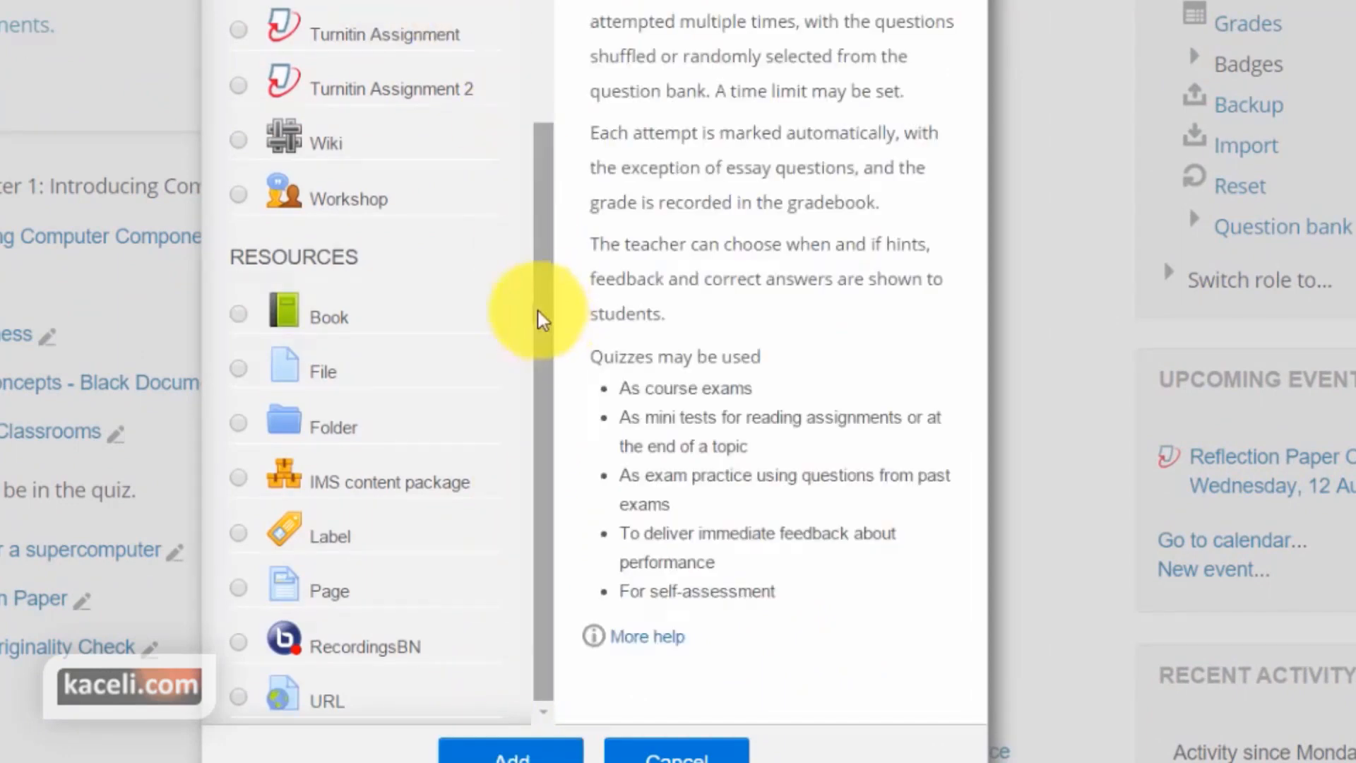
pyautogui.moveTo(539, 317); pyautogui.dragTo(545, 236)
pyautogui.click(541, 754)
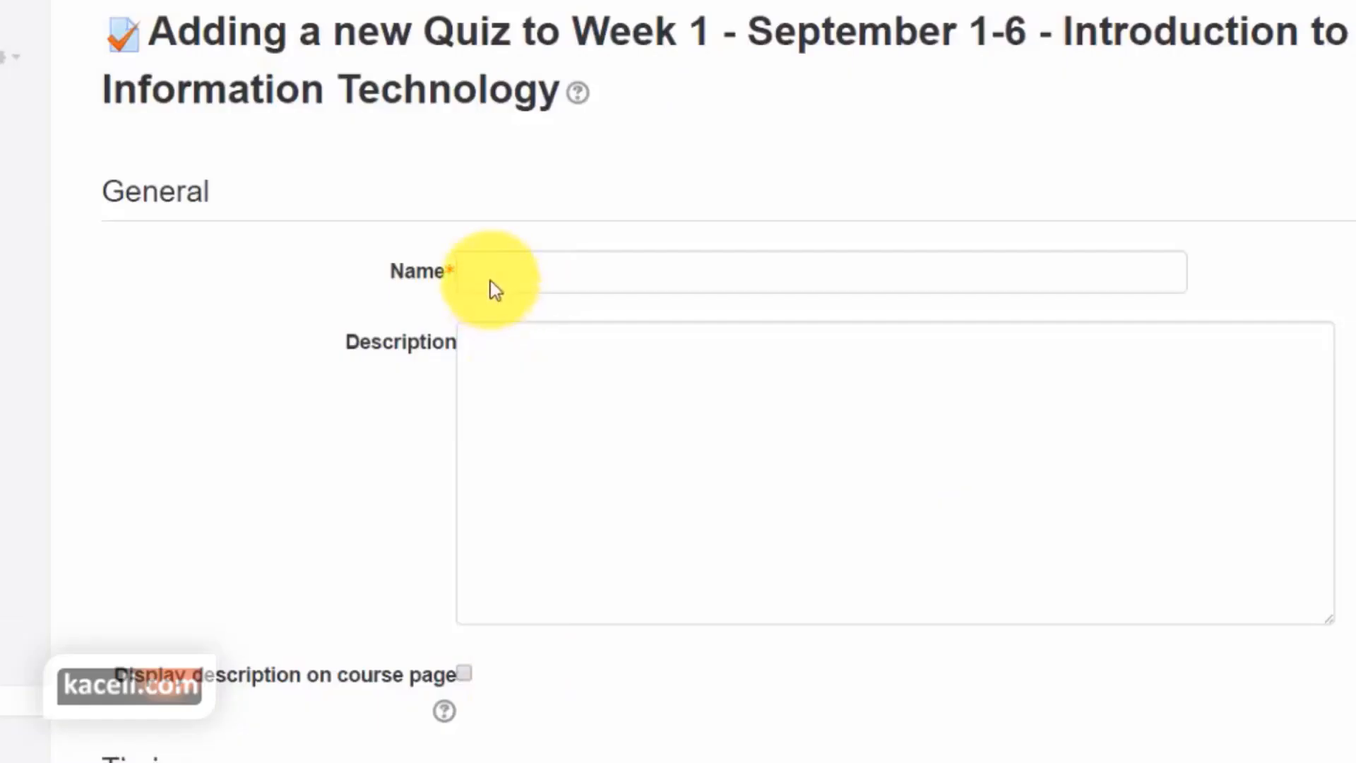
# - Name the quiz "Chapter 1 Quiz" and enter the description "Read chapter 1. 20 questions."
pyautogui.click(518, 292)
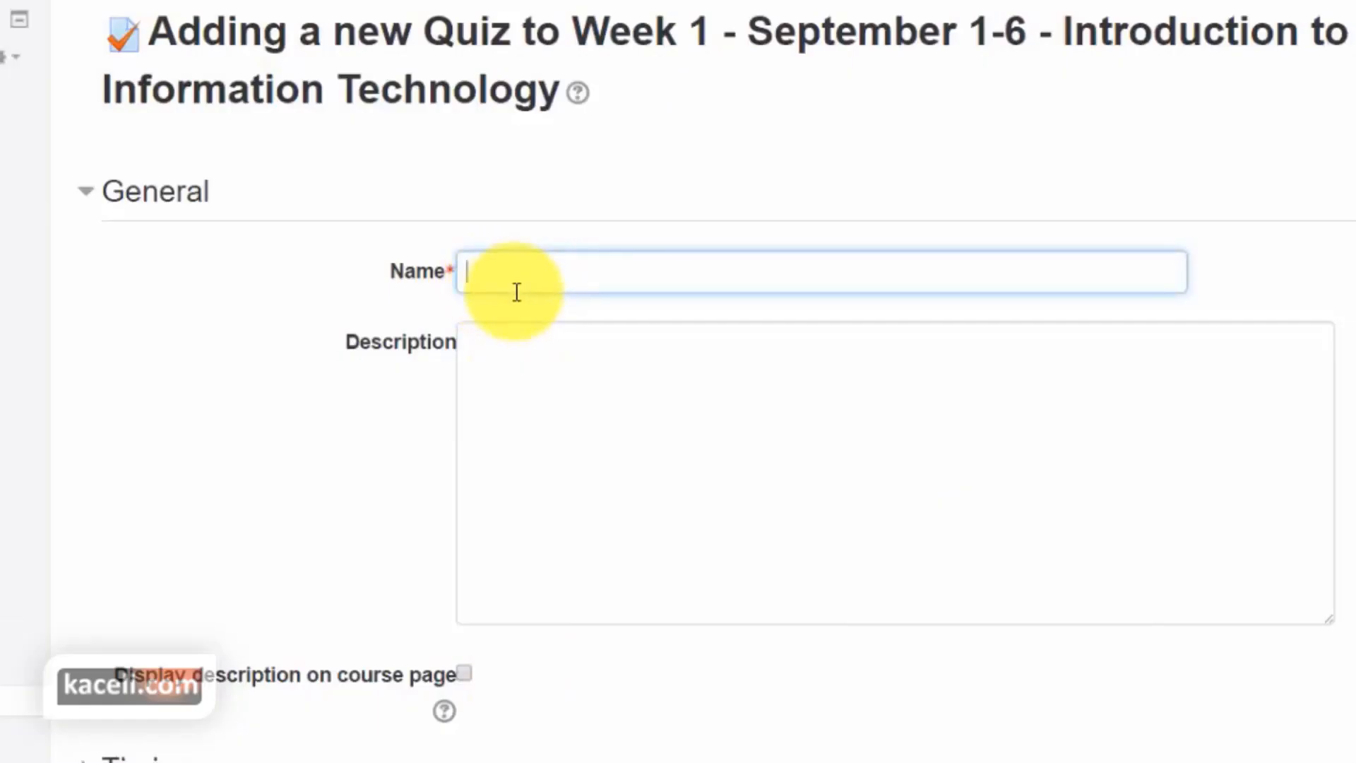
pyautogui.write('Chapter 1 Quiz')
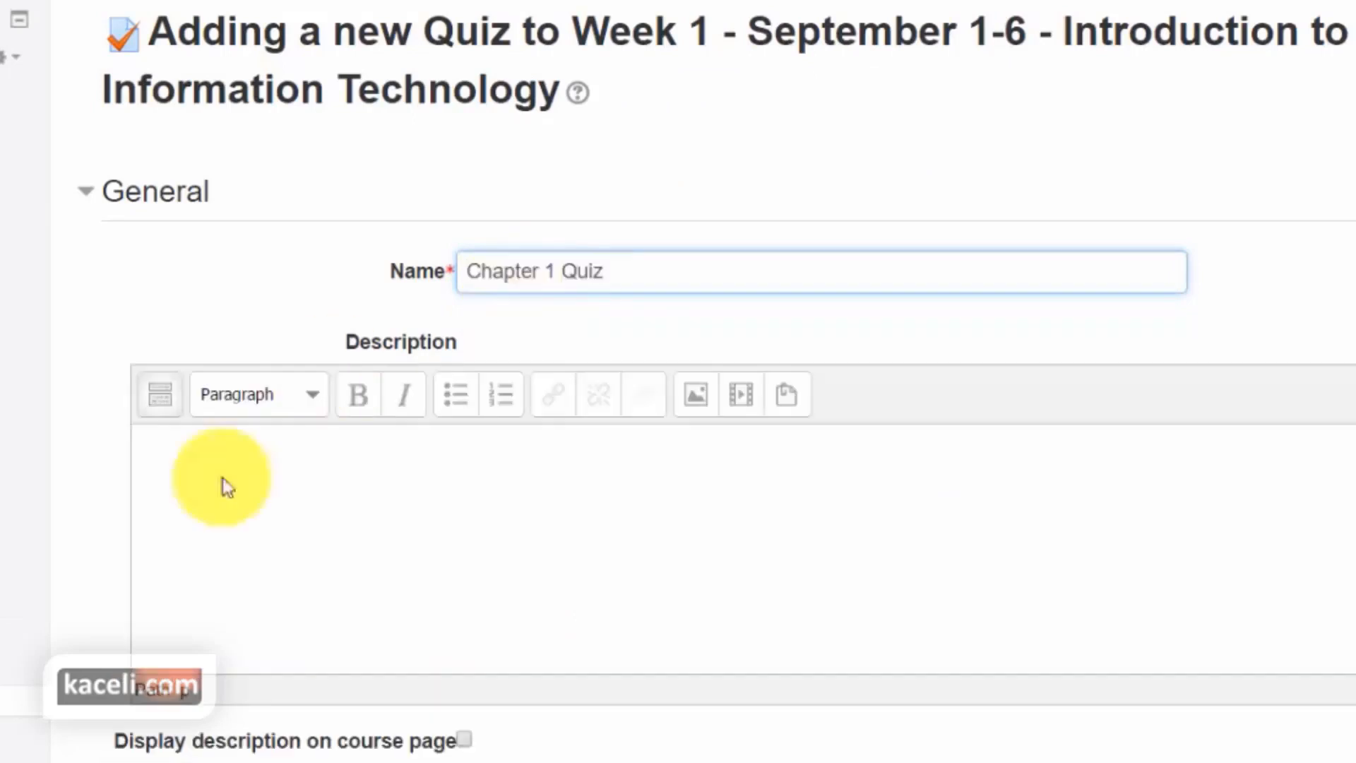
pyautogui.click(281, 584)
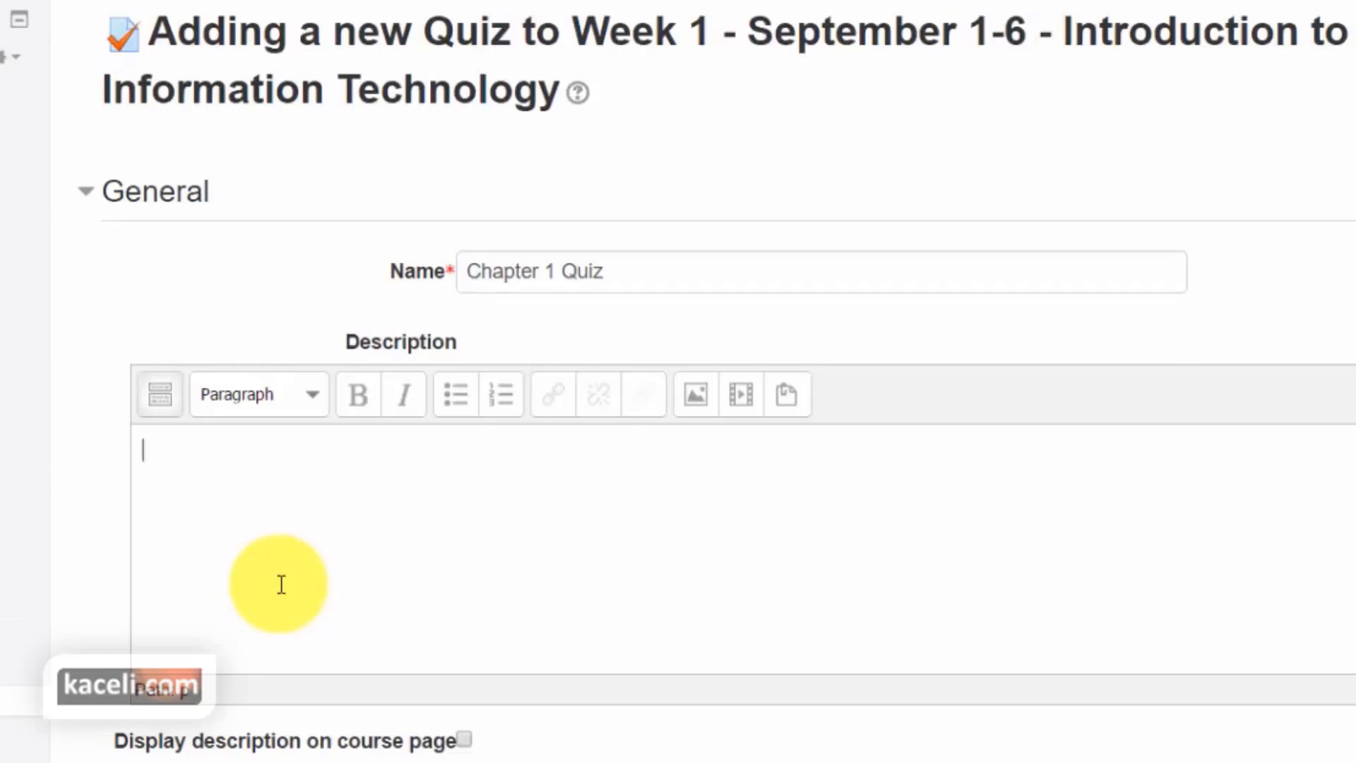
pyautogui.write('Read chapter 1. 20 questions.')
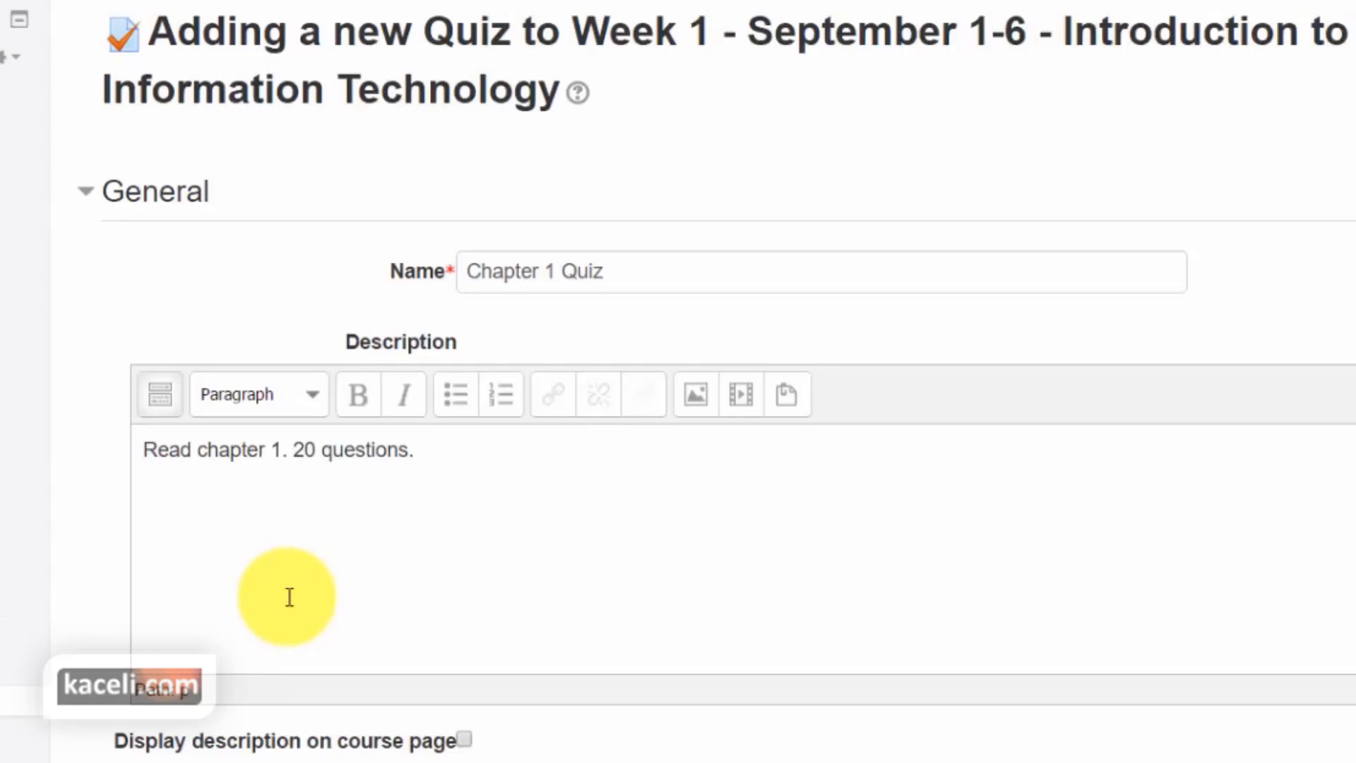
# - Look over the quiz form's collapsed settings sections and expand all of them at once
pyautogui.scroll(-2, 283, 622)
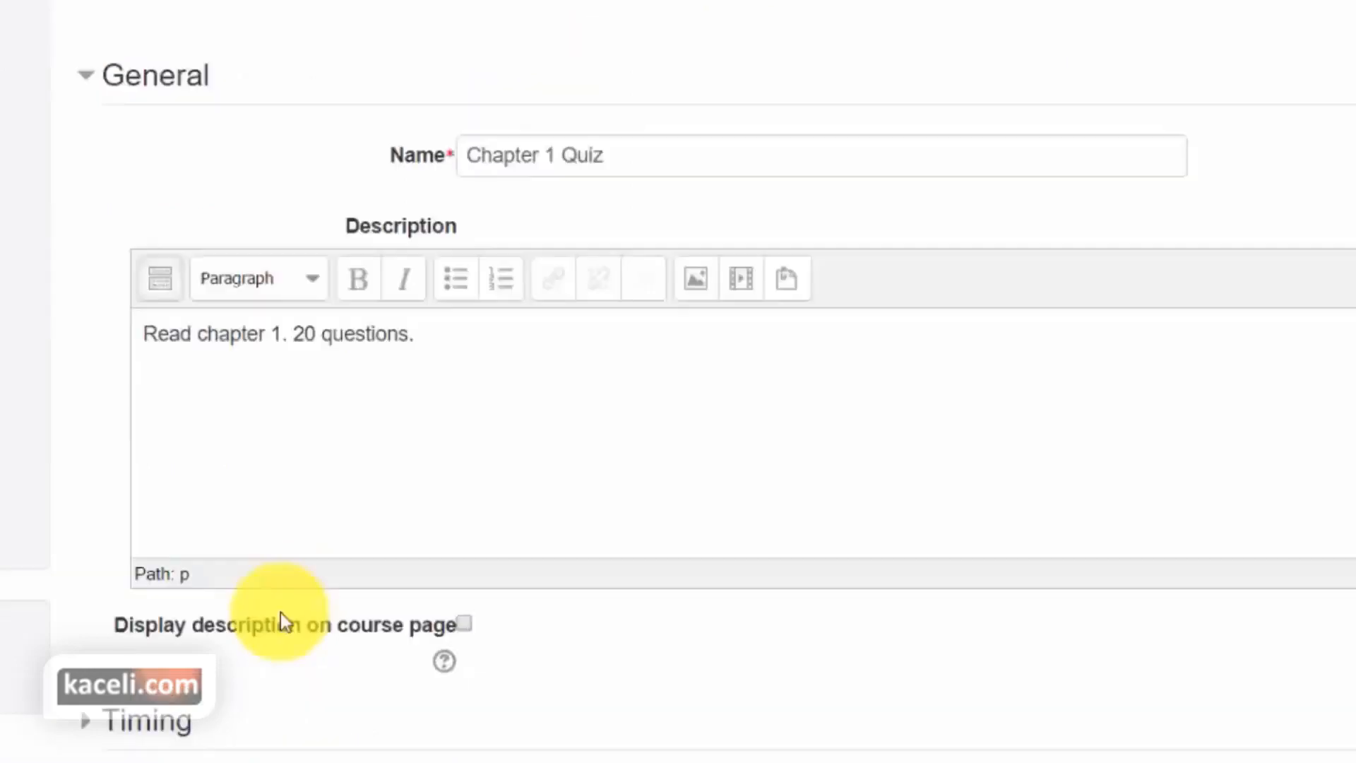
pyautogui.scroll(-2, 281, 612)
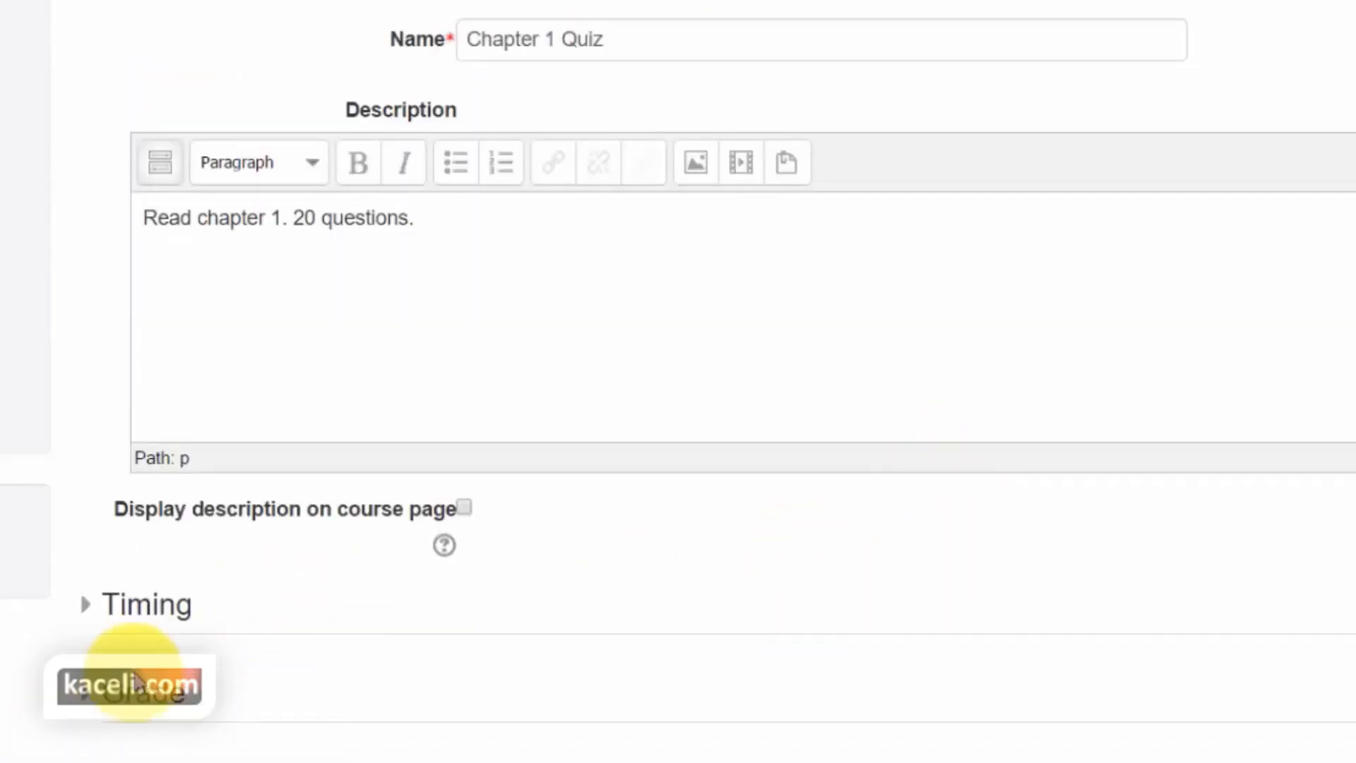
pyautogui.scroll(-5, 127, 678)
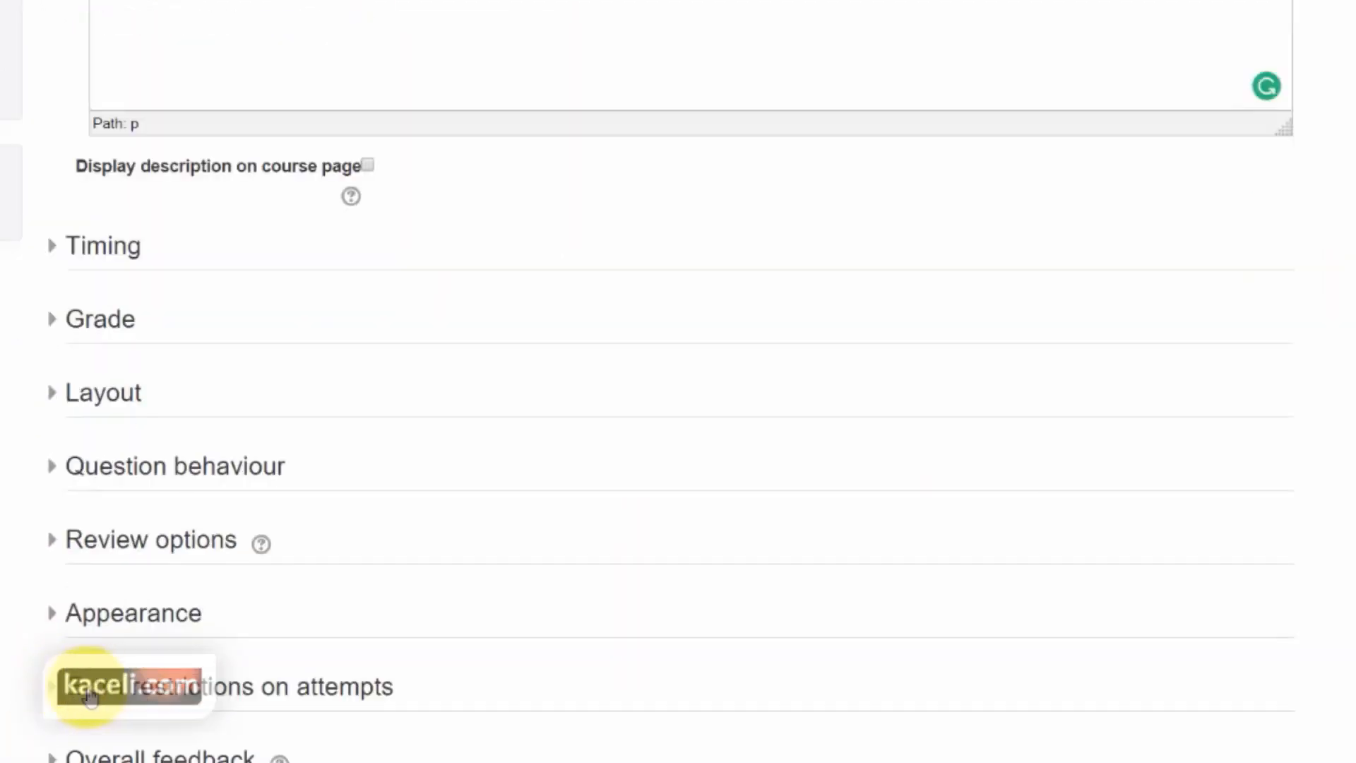
pyautogui.scroll(-3, 142, 699)
pyautogui.scroll(12, 324, 645)
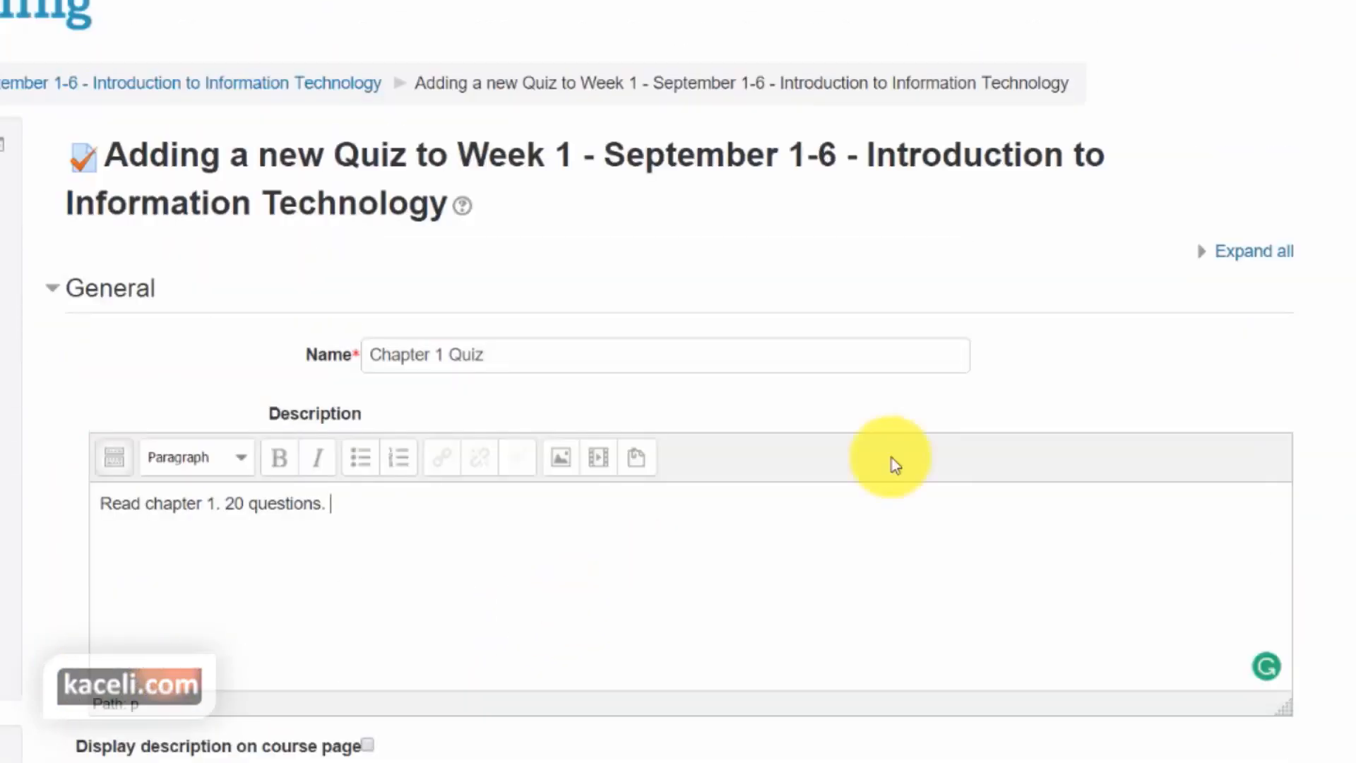
pyautogui.click(1230, 262)
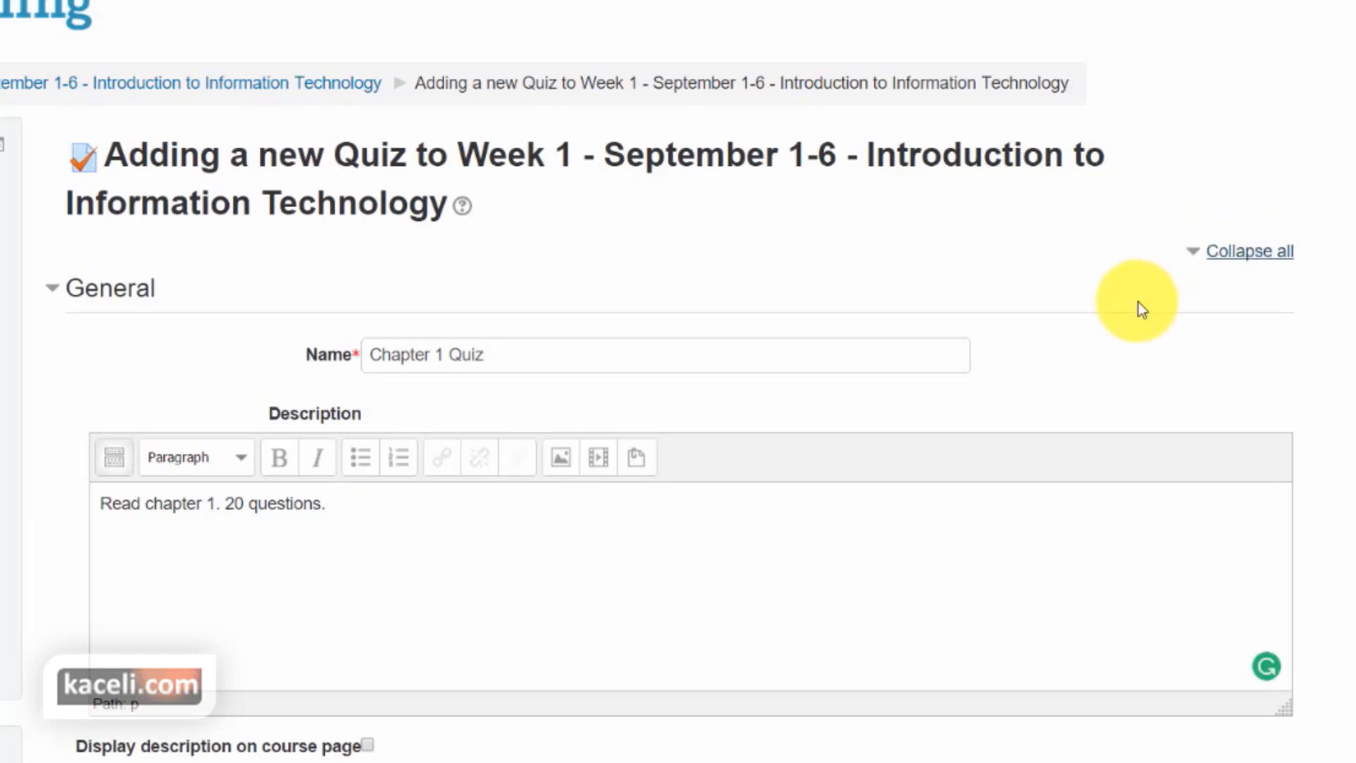
# - Enable the quiz's opening on 5 September 2016 at 15:21 and its closing the same day at 16:21
pyautogui.scroll(-5, 932, 363)
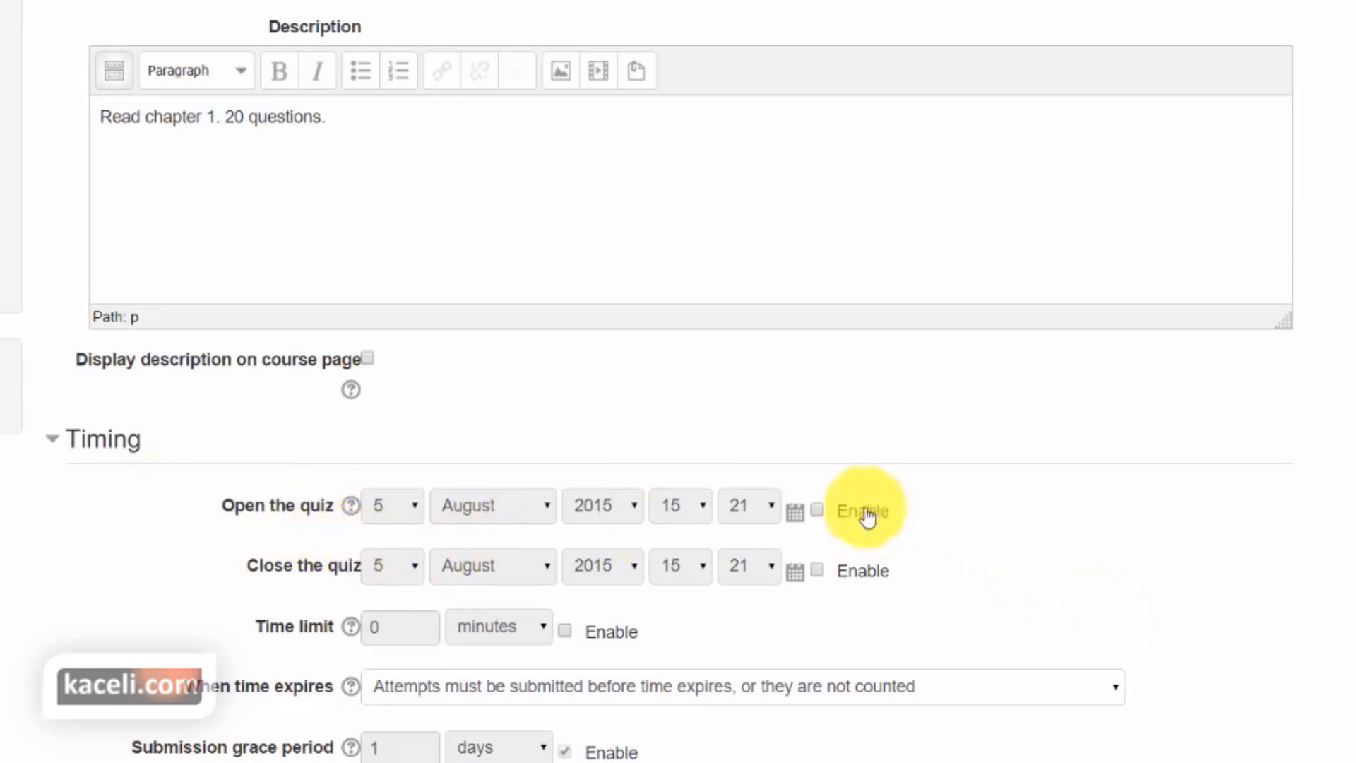
pyautogui.click(817, 511)
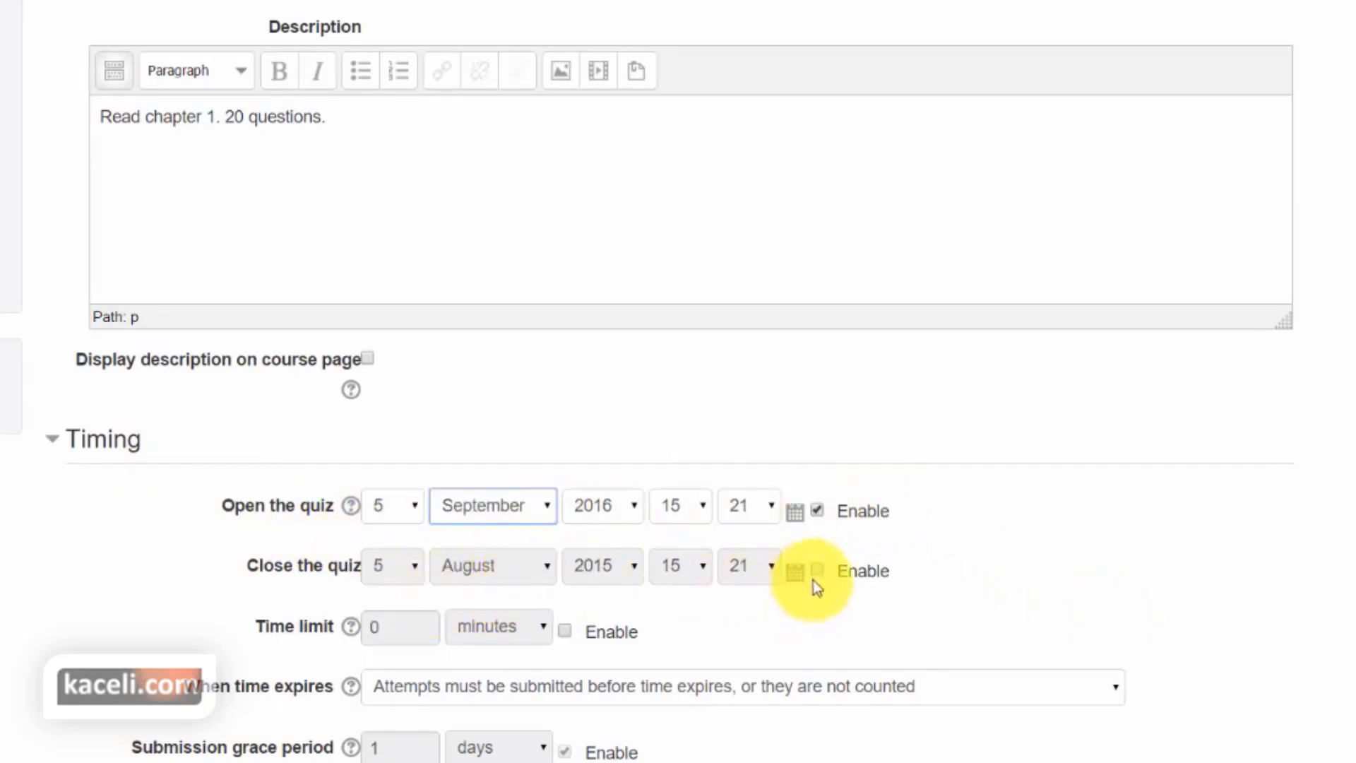
pyautogui.click(818, 570)
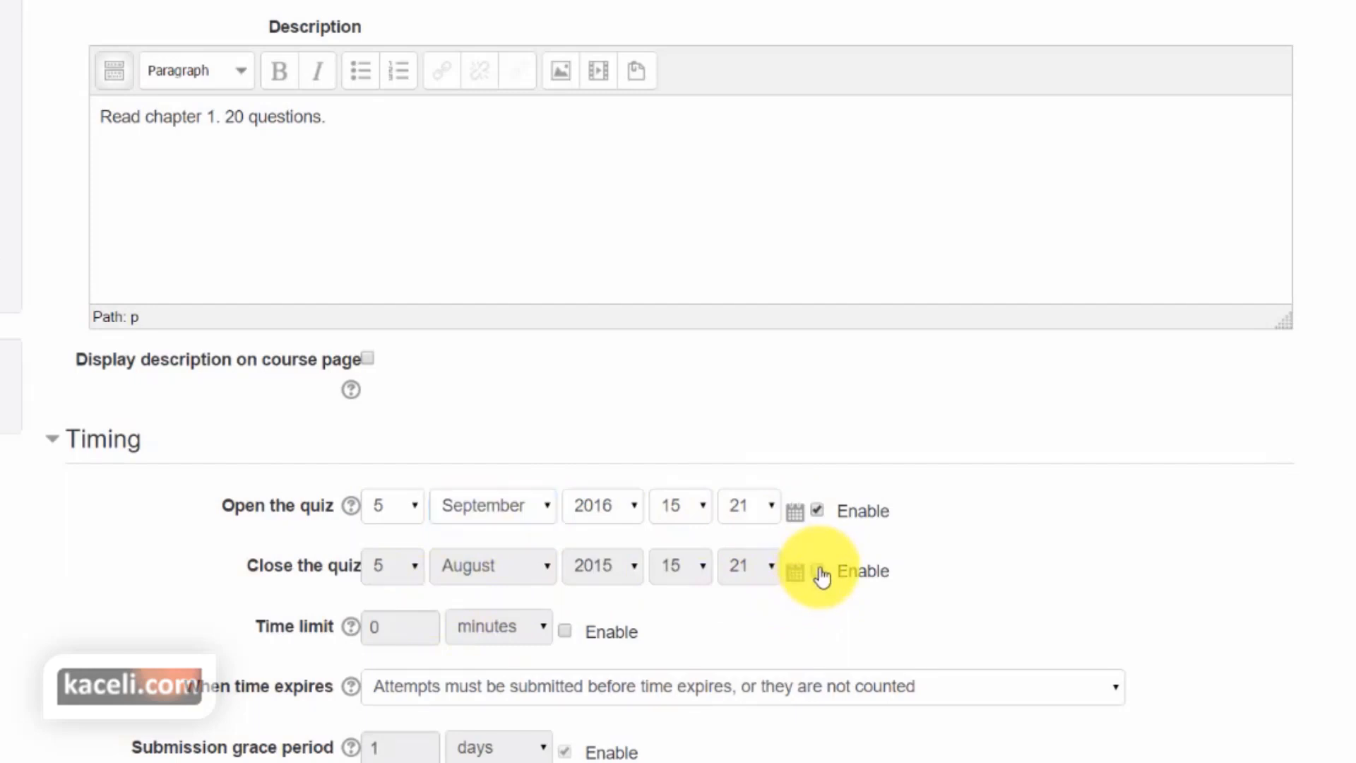
# - Enable the quiz's time limit and set it to 20 minutes
pyautogui.click(565, 631)
pyautogui.click(384, 624)
pyautogui.moveTo(383, 624); pyautogui.dragTo(344, 631)
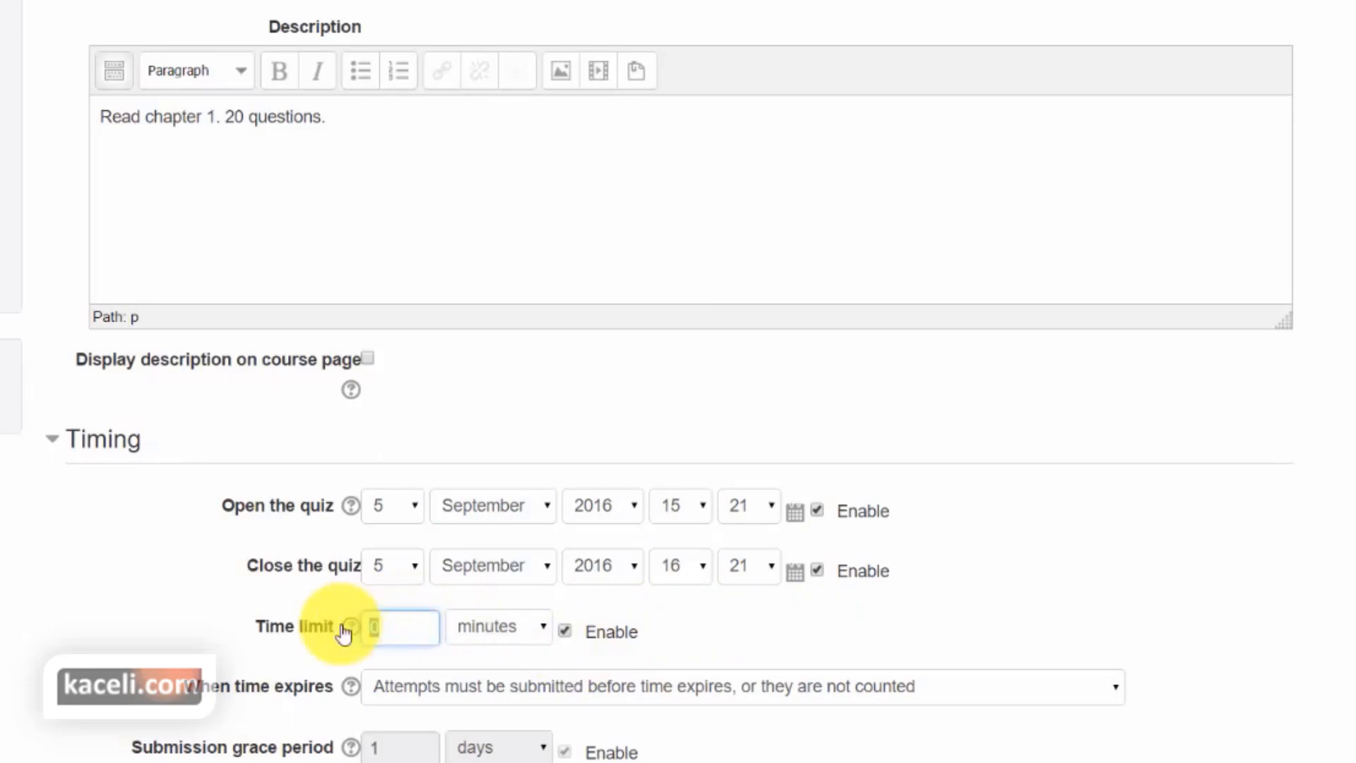
pyautogui.write('20')
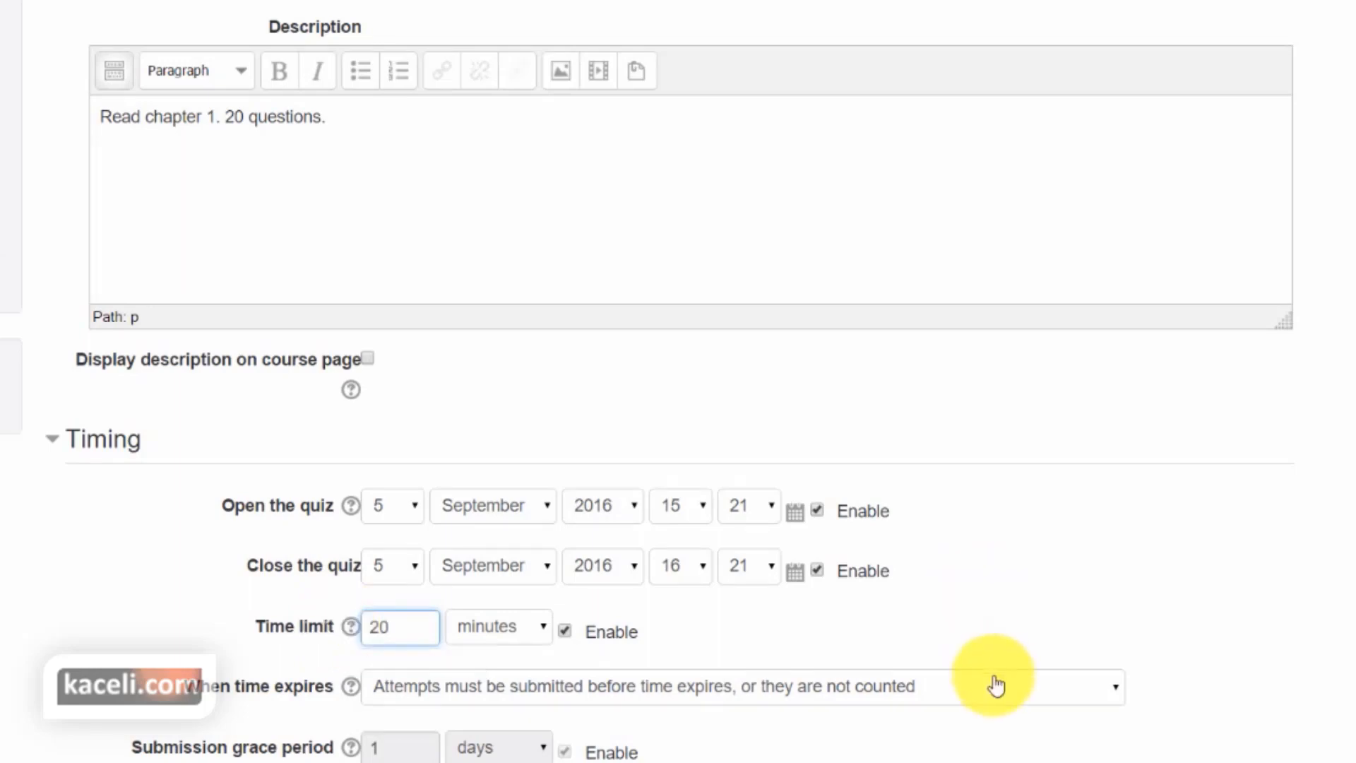
pyautogui.click(1151, 640)
# - Look through the quiz's grade category choices without changing the selection, and collapse the Grade section
pyautogui.scroll(-3, 1159, 648)
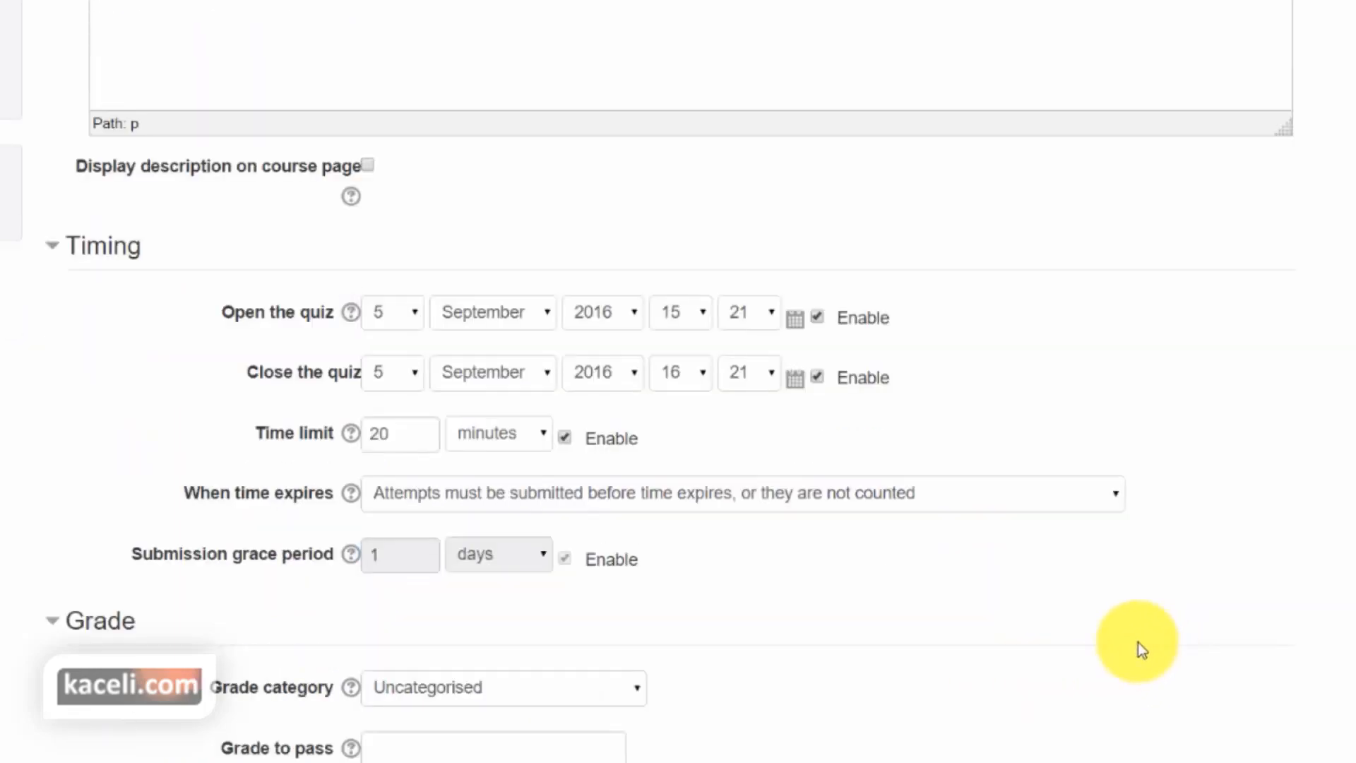
pyautogui.scroll(-1, 1137, 644)
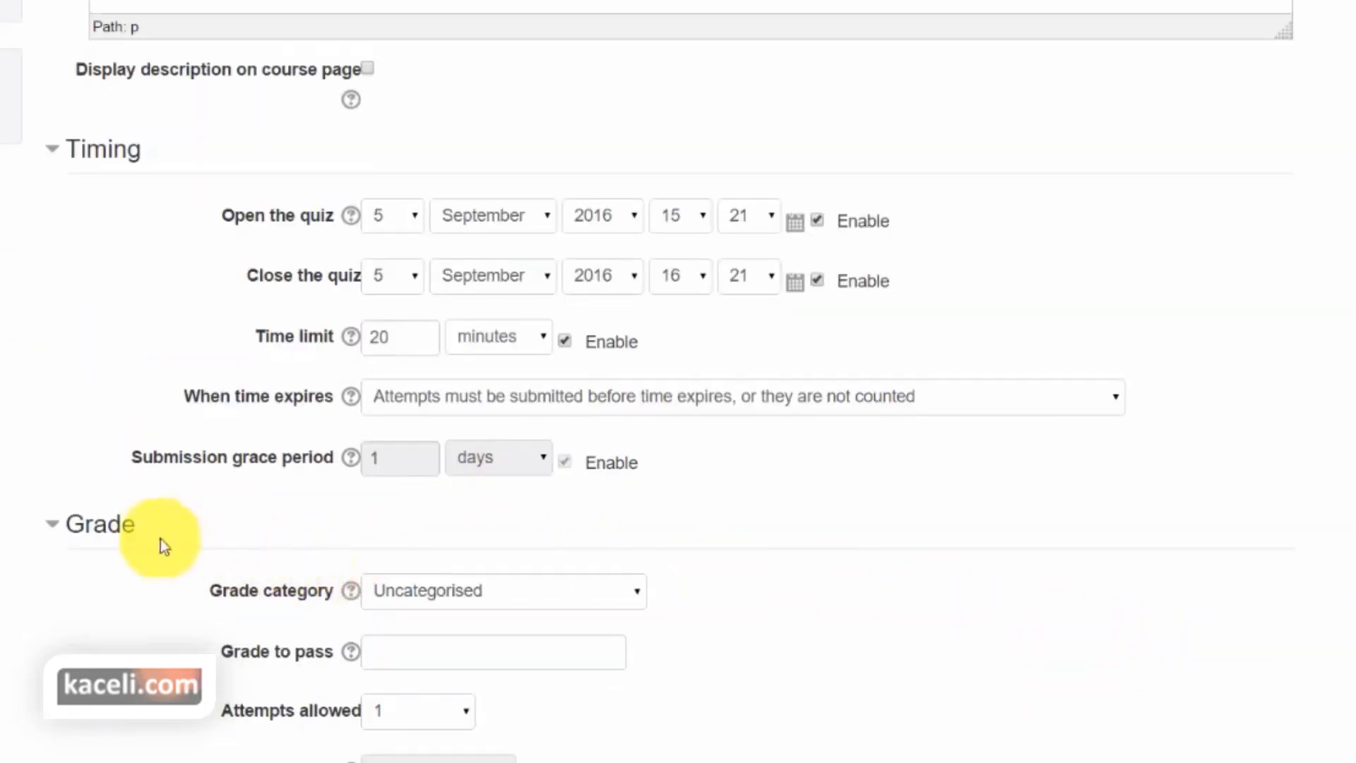
pyautogui.click(523, 606)
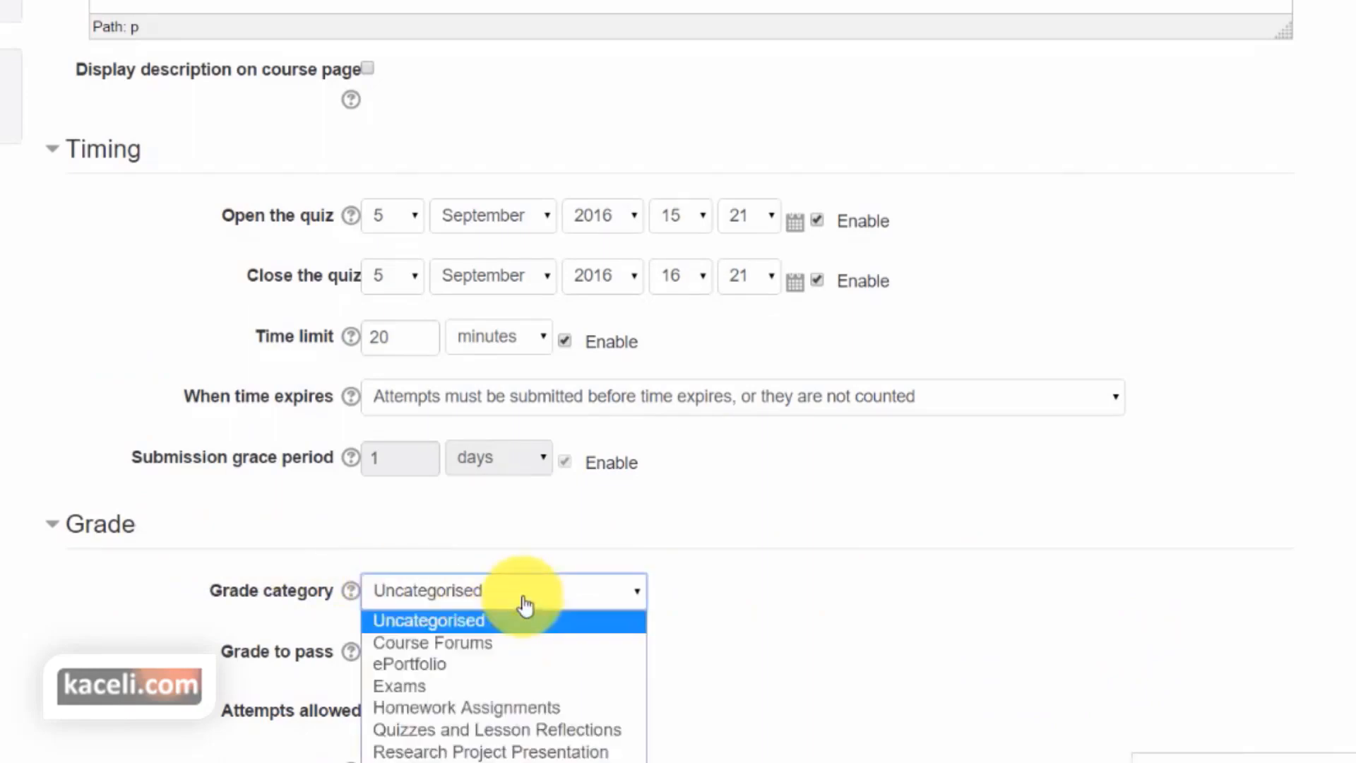
pyautogui.click(54, 523)
pyautogui.click(52, 526)
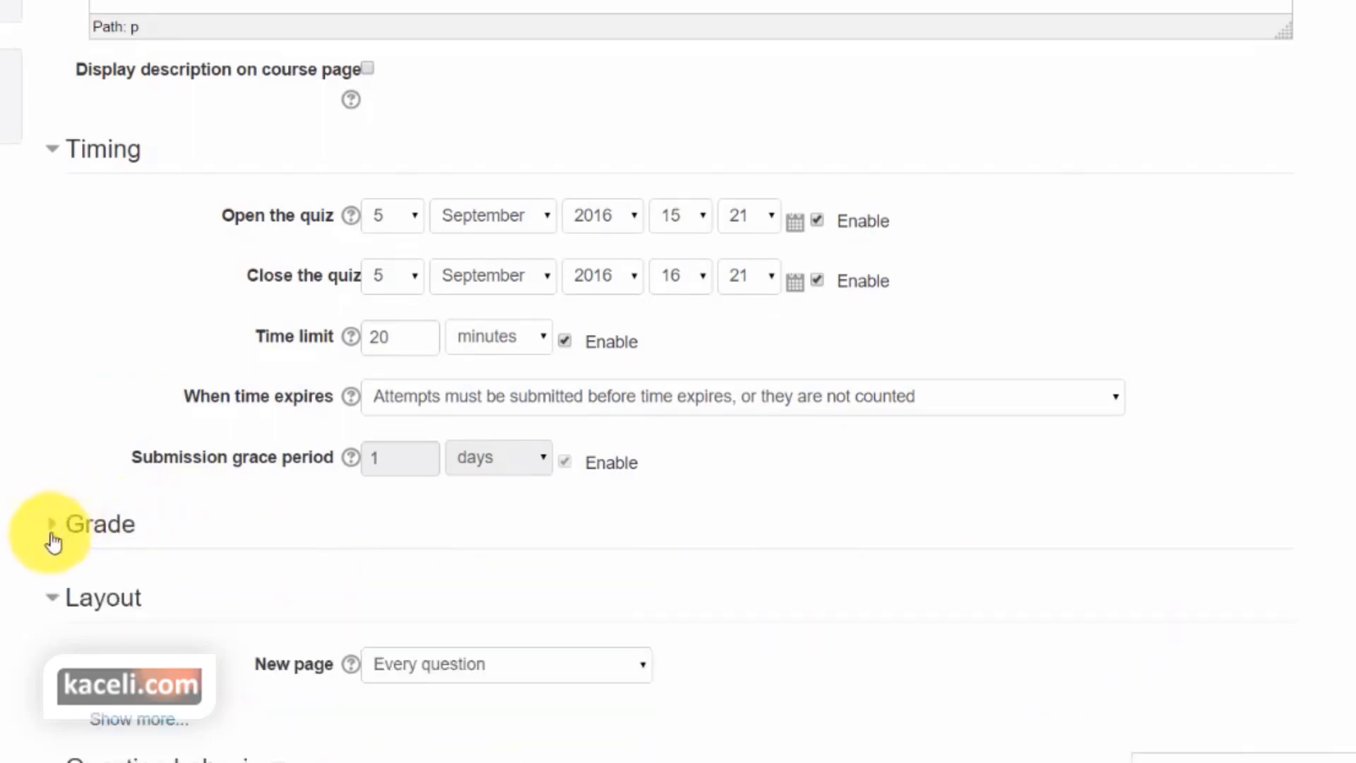
# - Expand the Grade section and set the quiz's grade category to Quizzes and Lesson Reflections
pyautogui.click(53, 526)
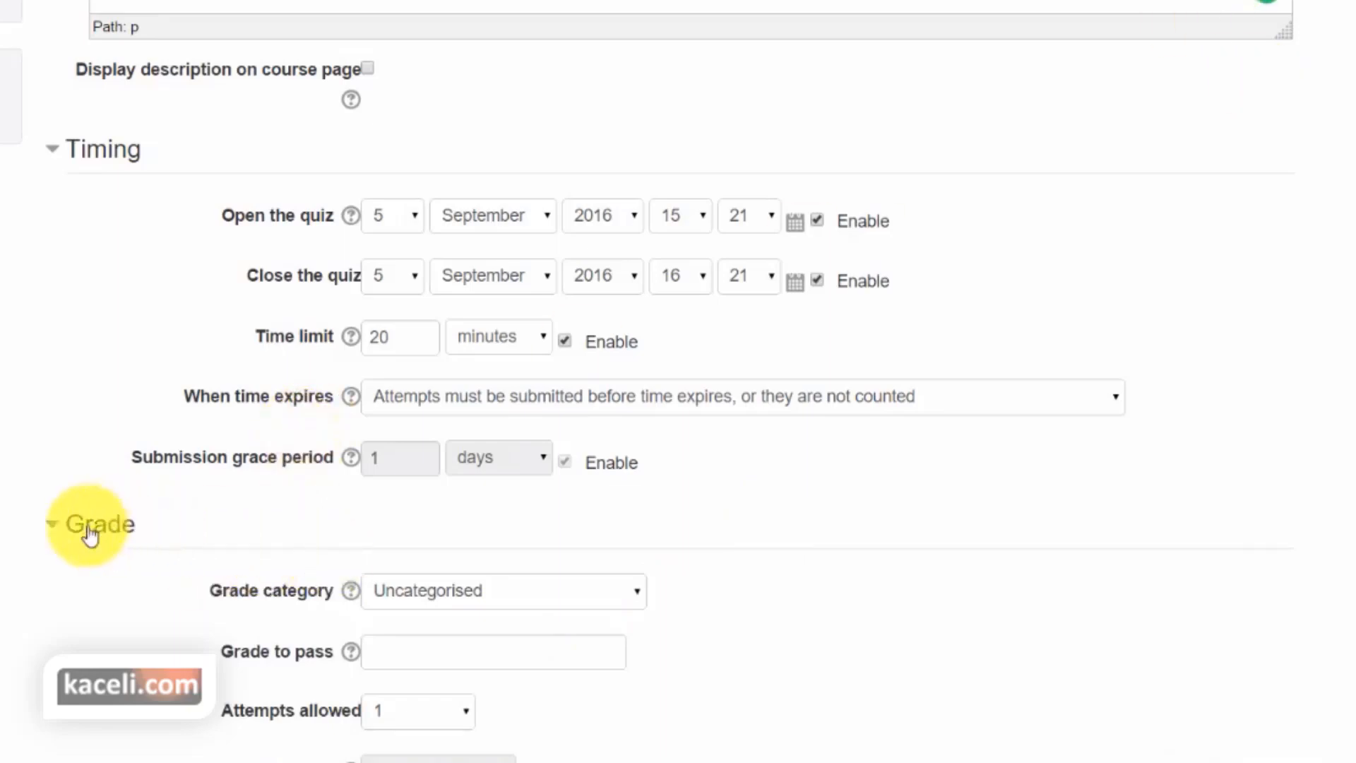
pyautogui.click(419, 598)
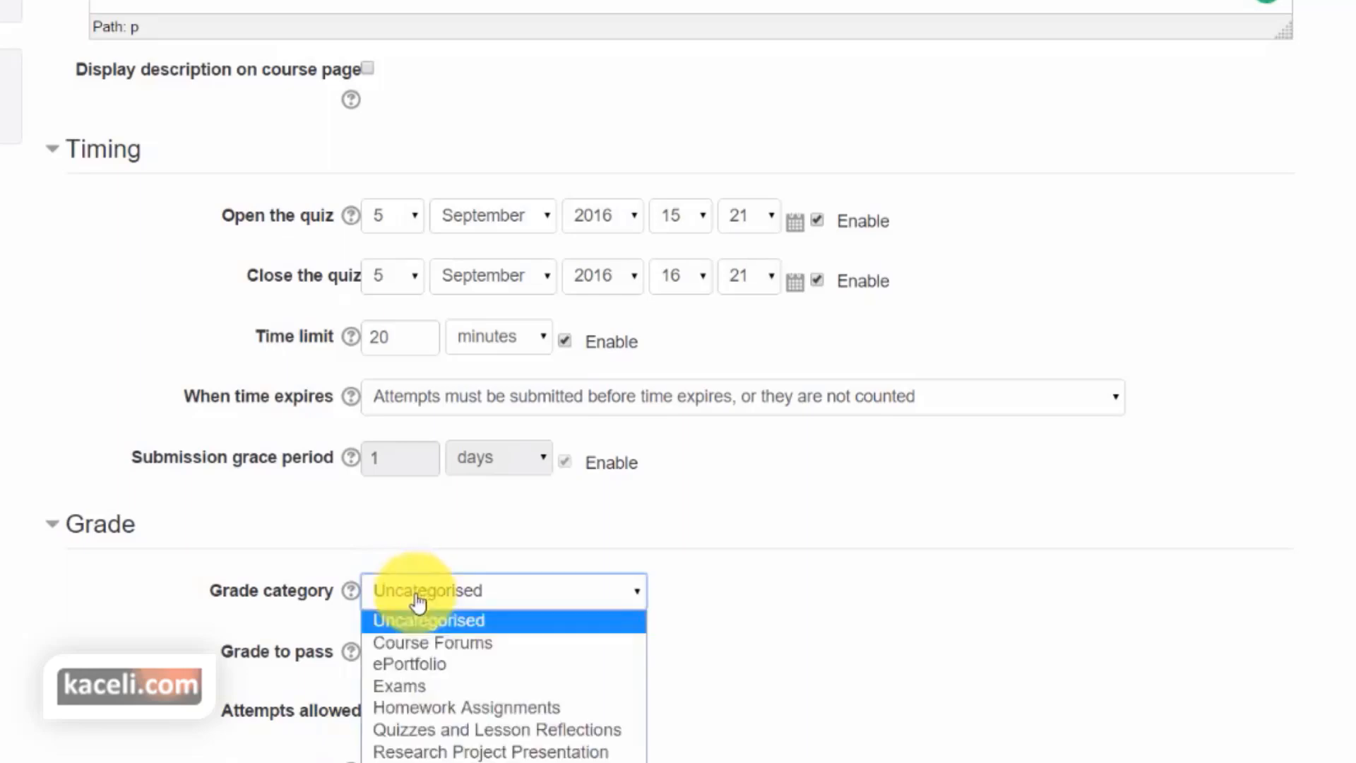
pyautogui.click(393, 688)
pyautogui.click(507, 598)
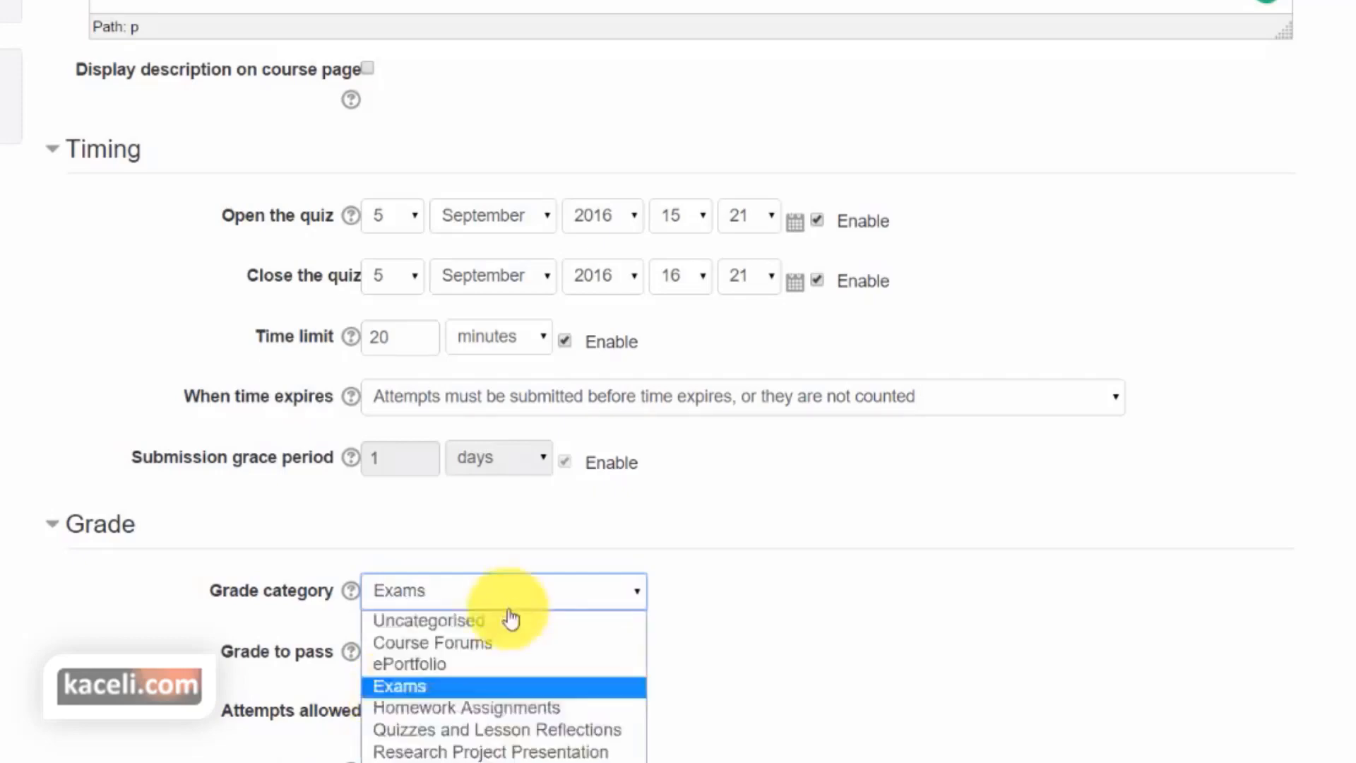
pyautogui.click(469, 731)
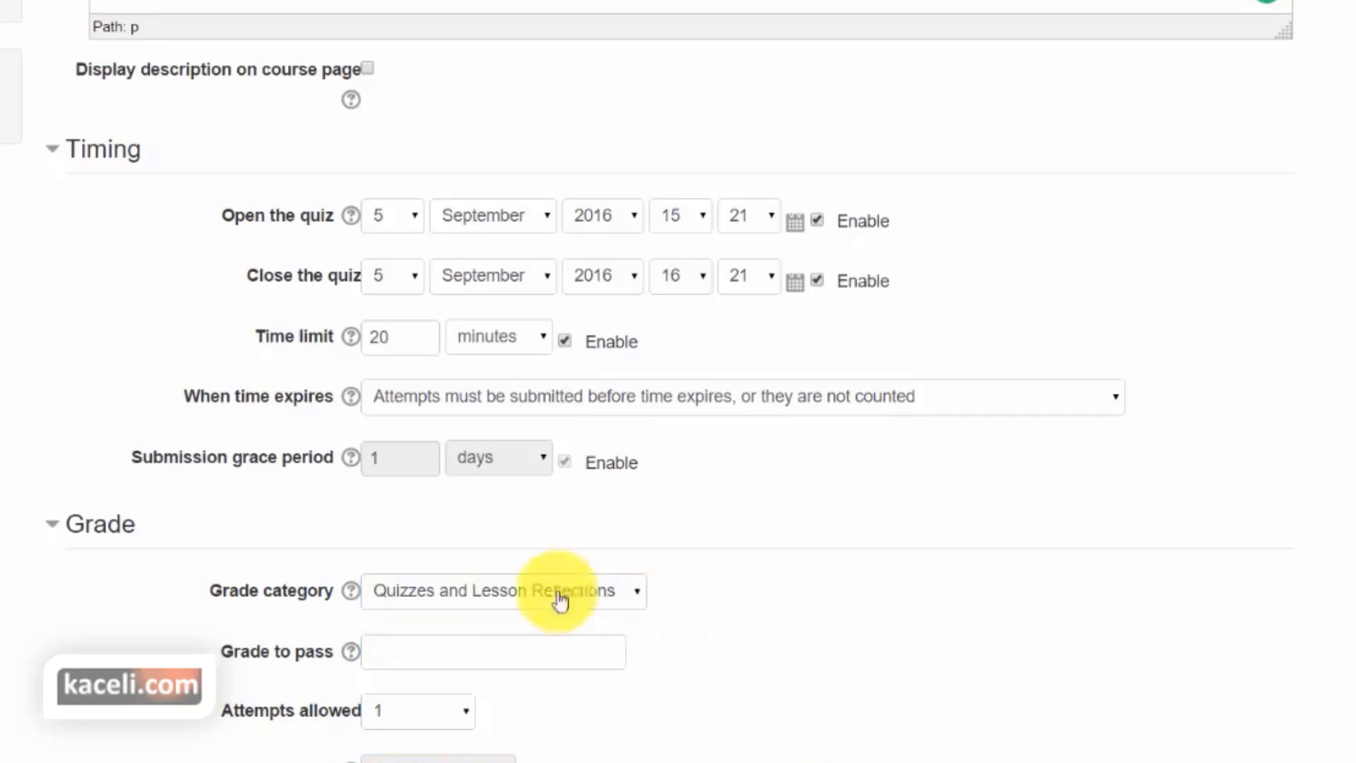
pyautogui.click(411, 650)
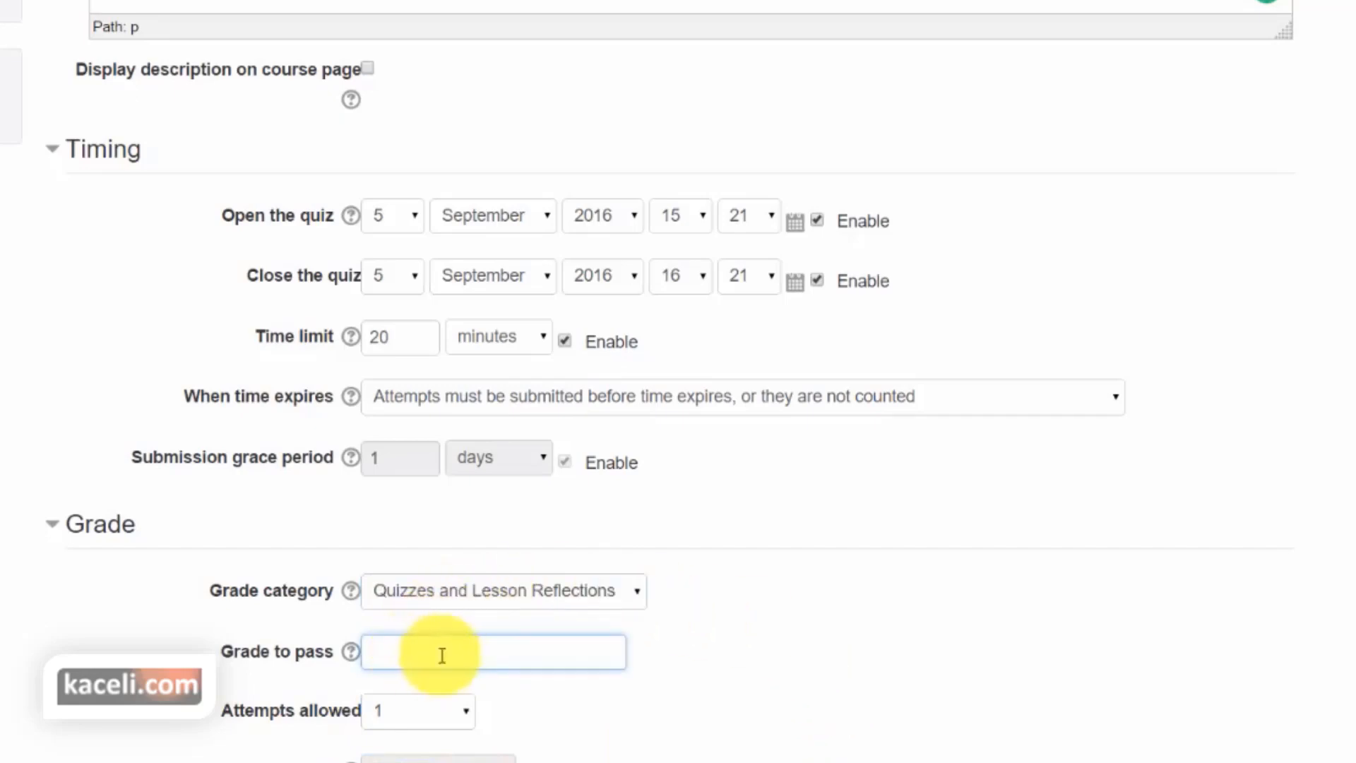
pyautogui.click(848, 692)
# - Set the number of attempts allowed for the quiz to 5
pyautogui.scroll(-1, 856, 689)
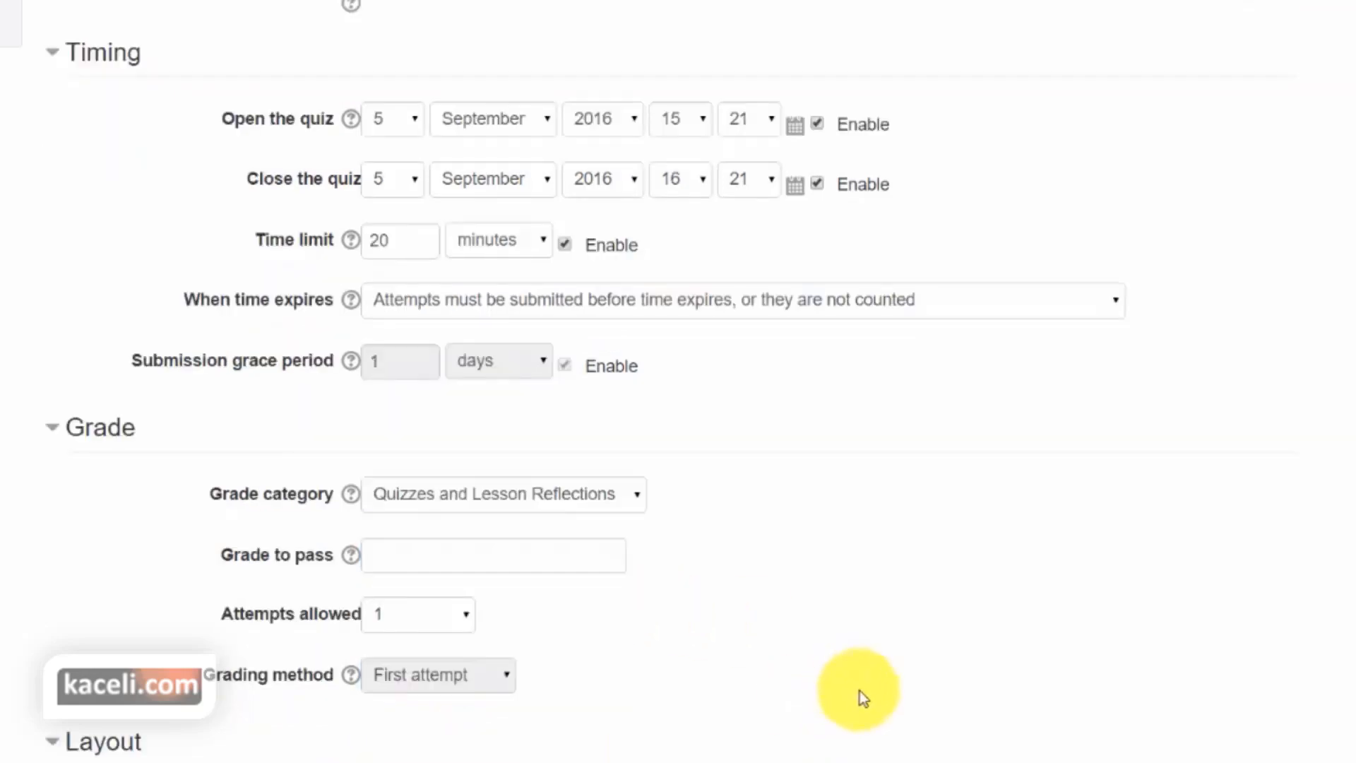
pyautogui.click(430, 629)
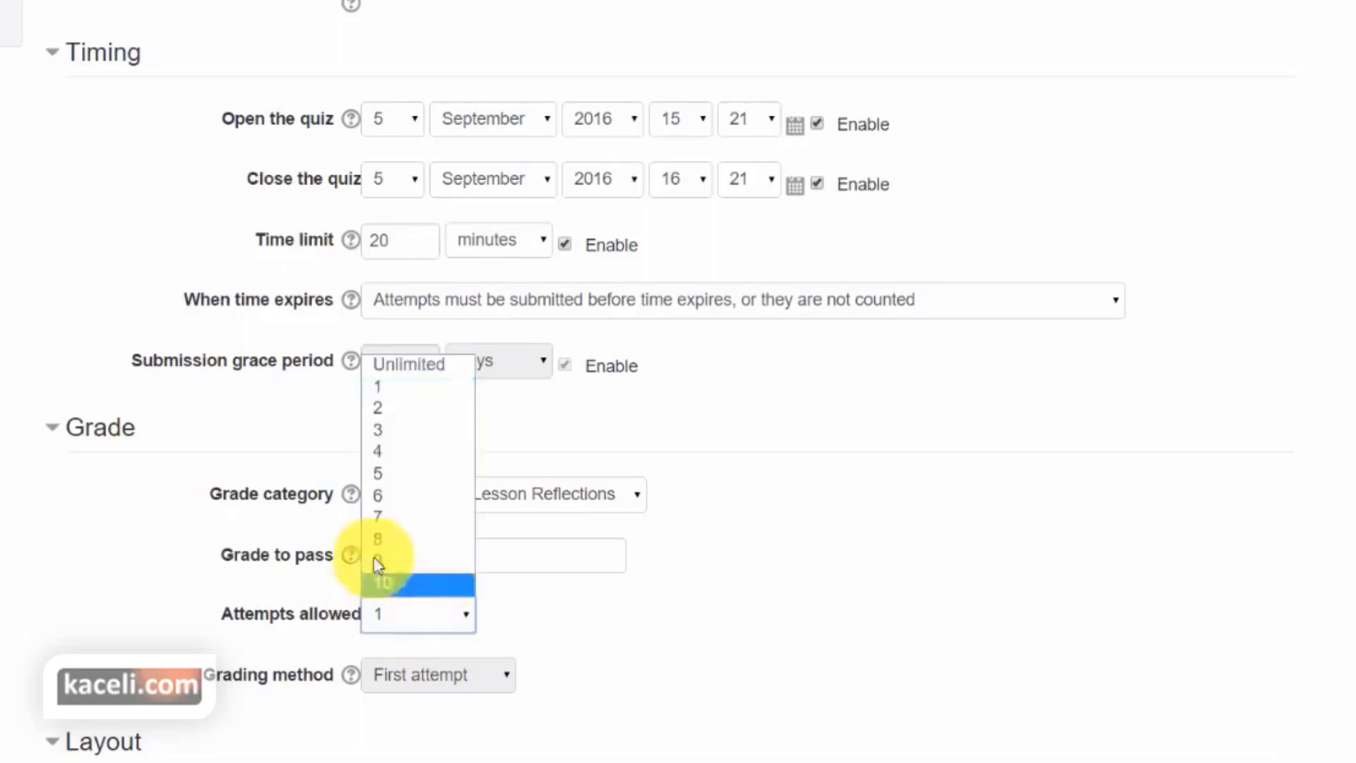
pyautogui.click(396, 471)
pyautogui.click(875, 637)
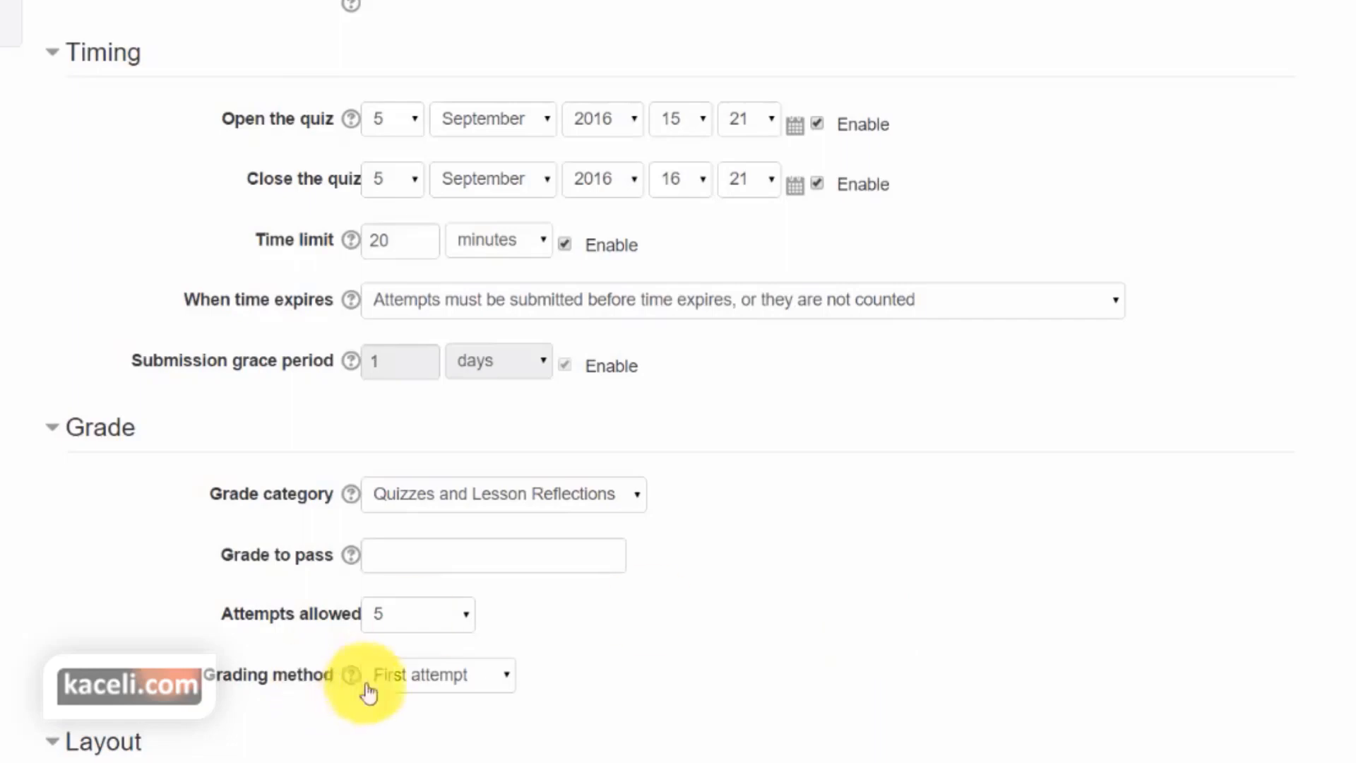
# - Set the quiz's grading method to Highest grade
pyautogui.click(416, 676)
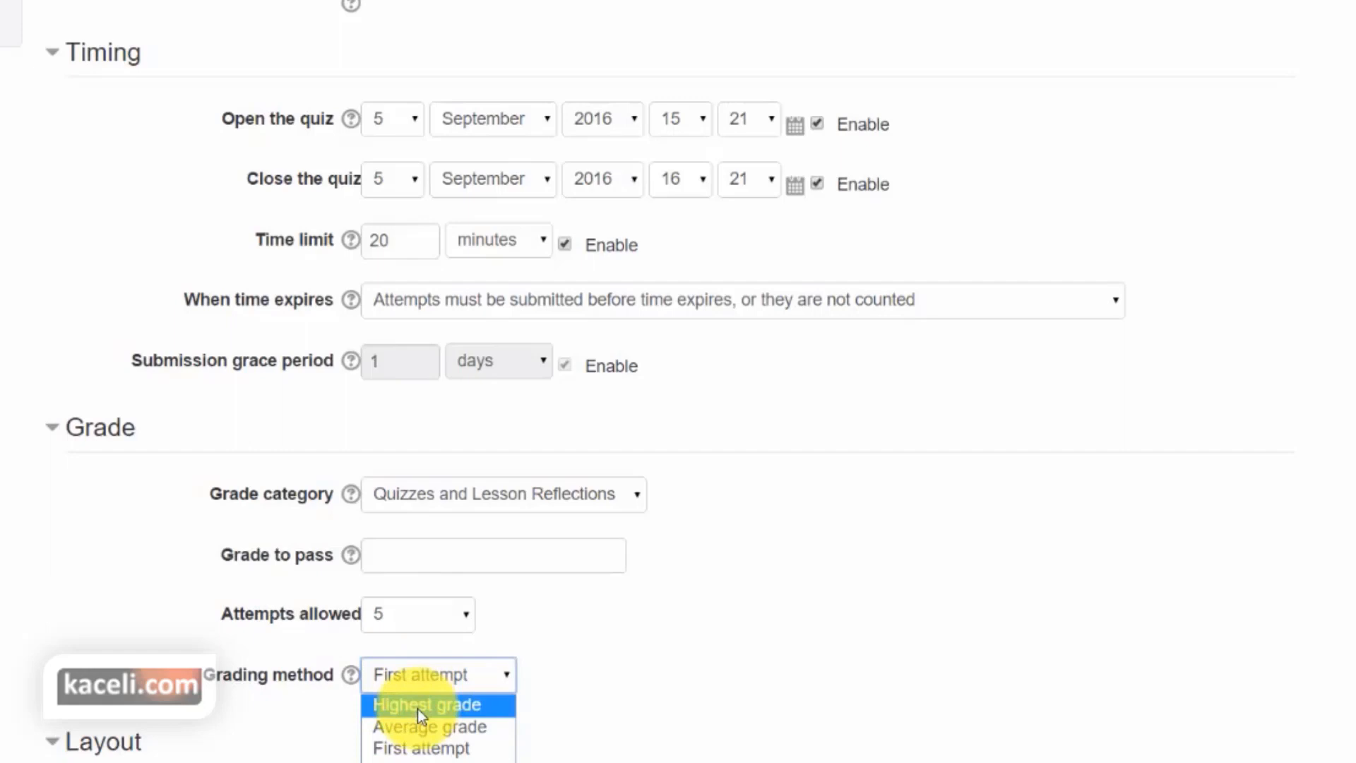
pyautogui.click(418, 709)
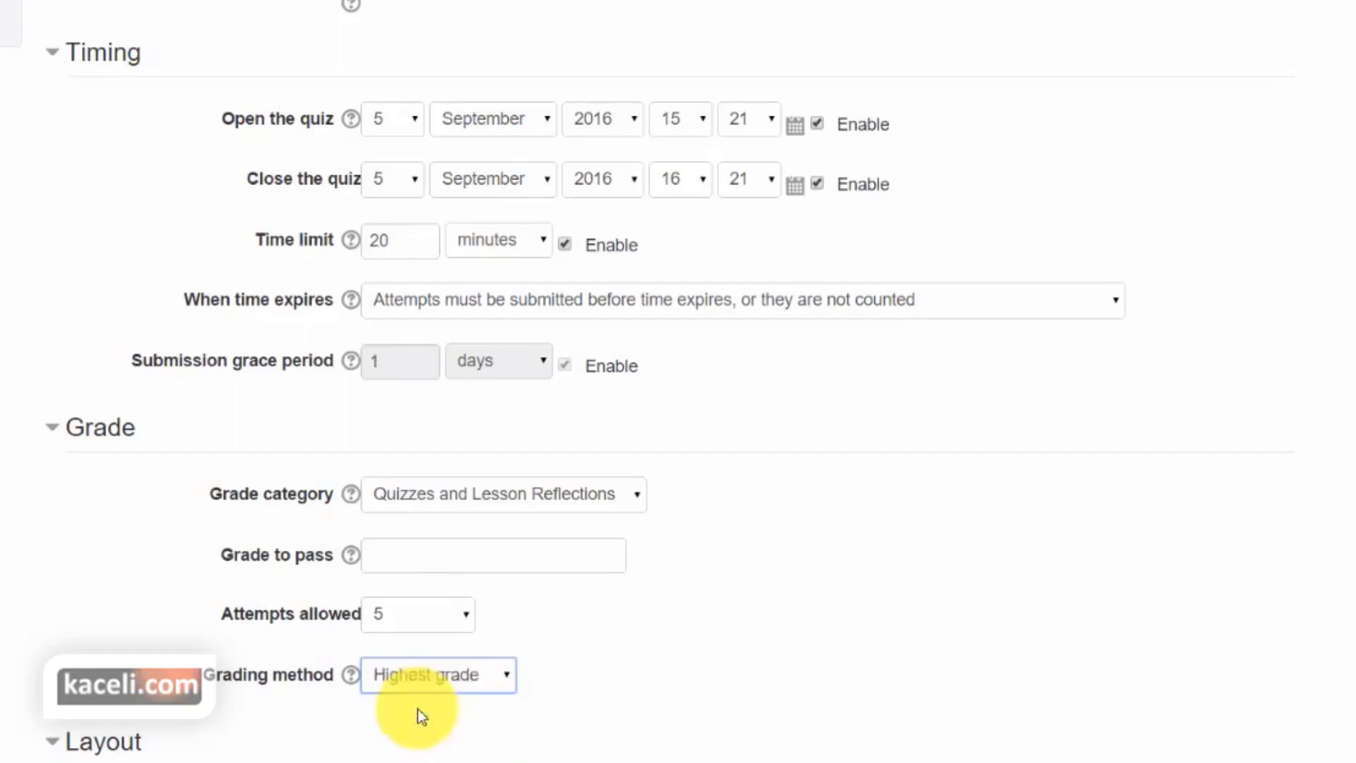
pyautogui.click(439, 680)
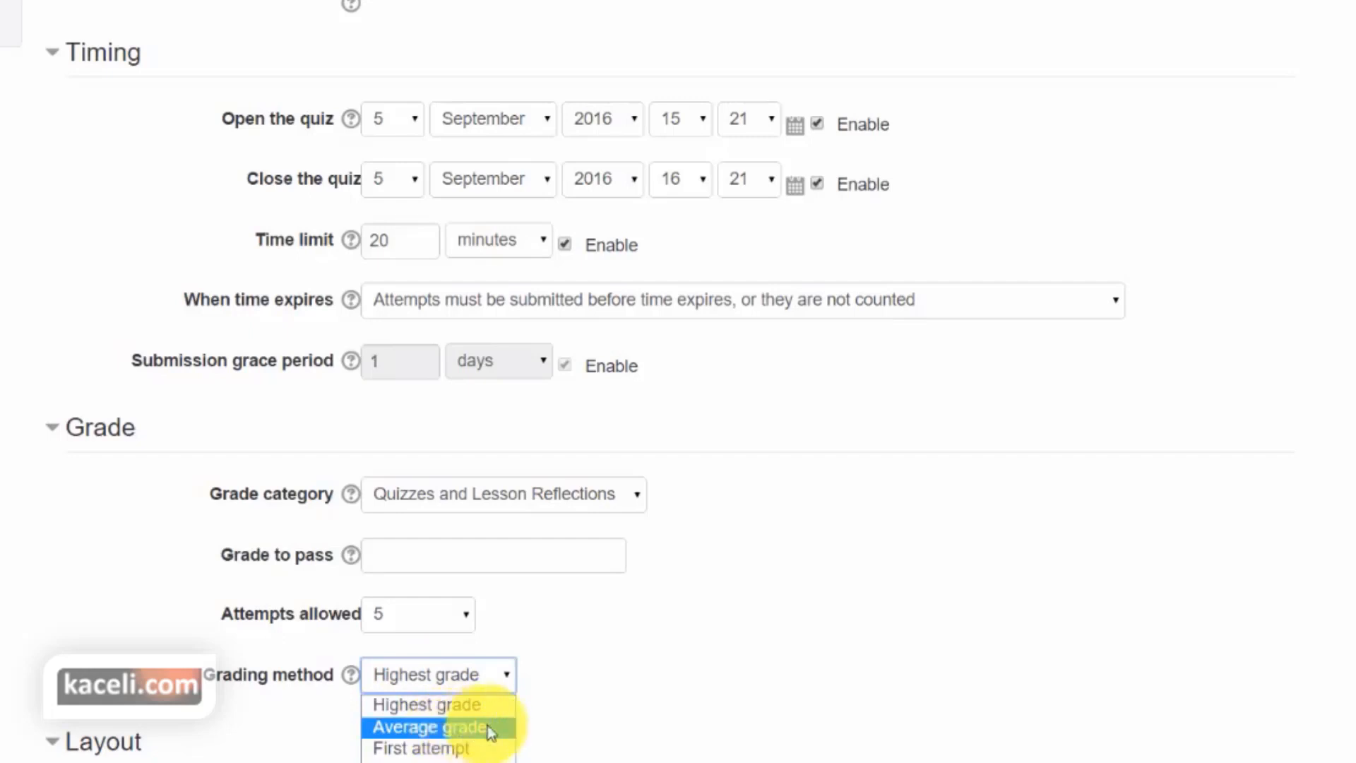
pyautogui.click(462, 706)
pyautogui.click(630, 681)
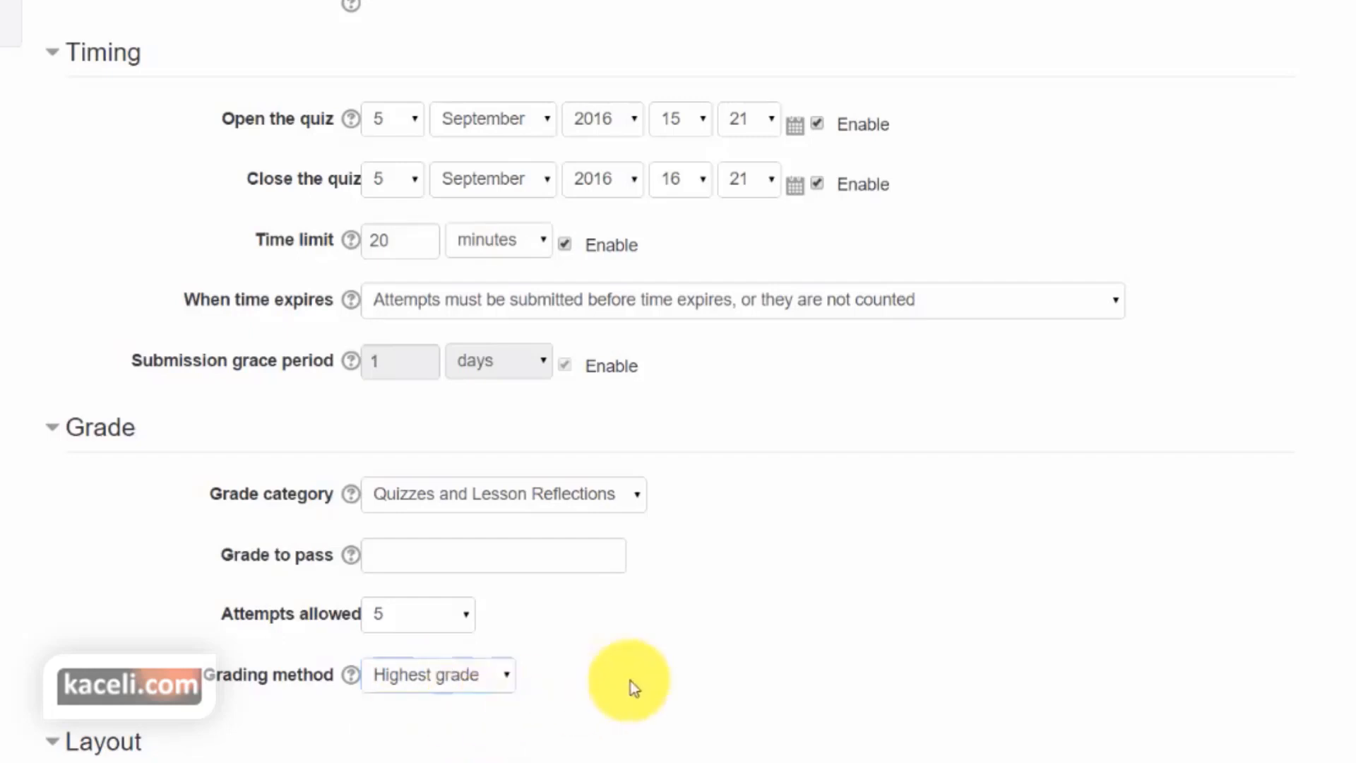
# - Set the quiz layout to start a new page every 5 questions
pyautogui.scroll(-3, 616, 659)
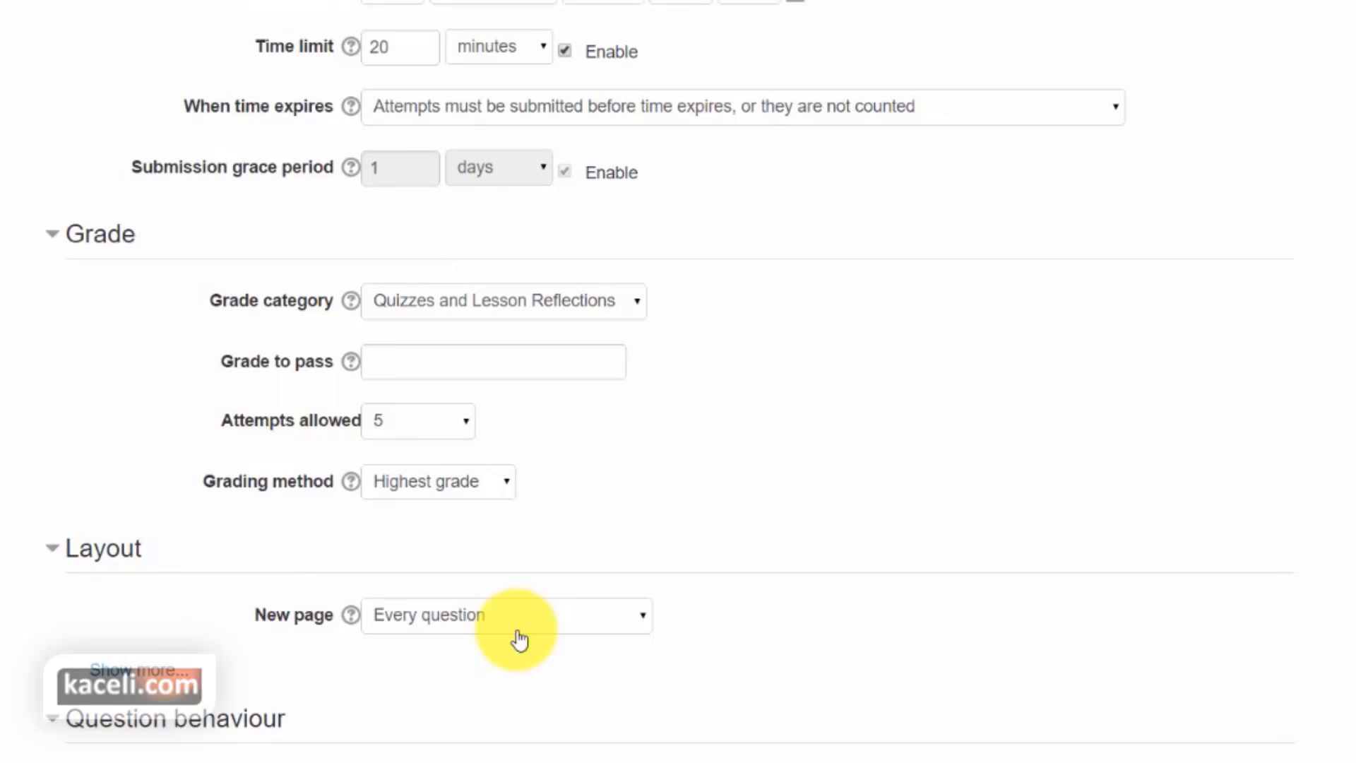
pyautogui.click(506, 625)
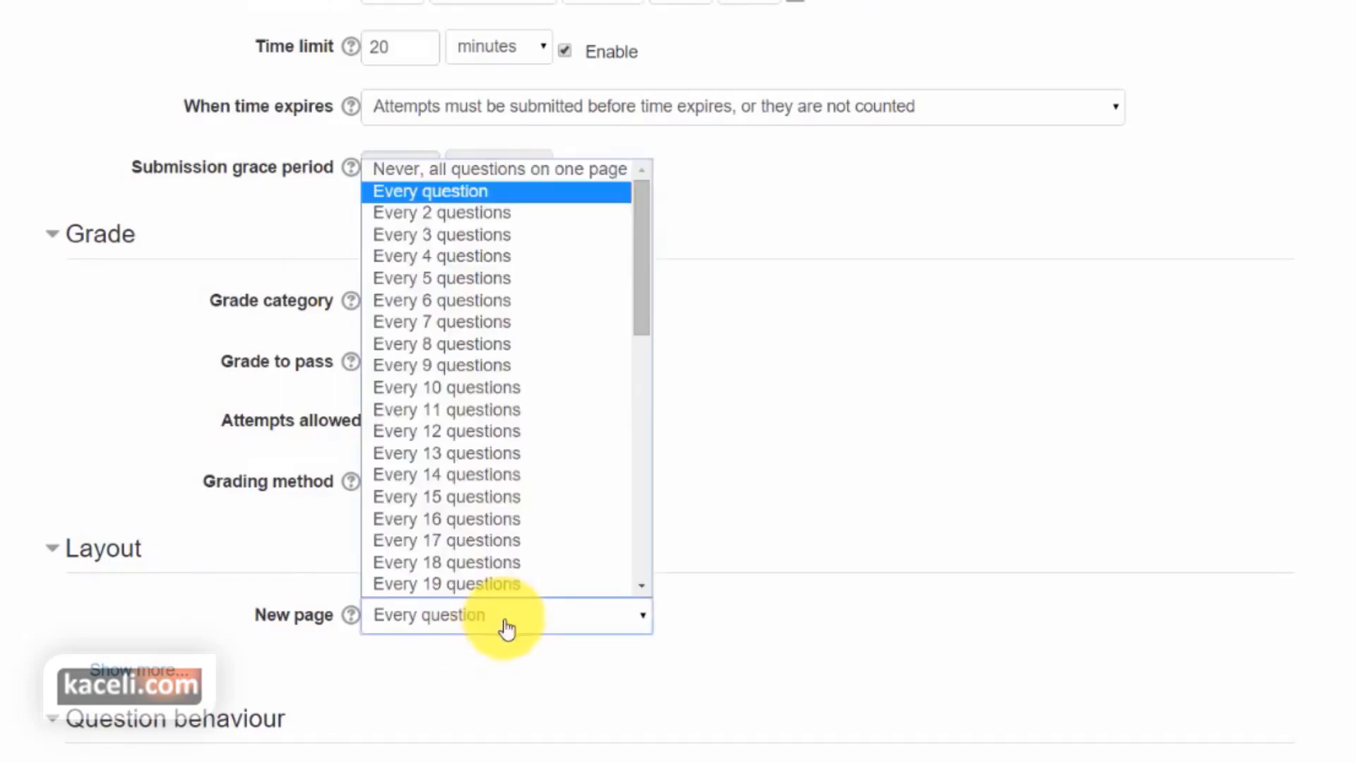
pyautogui.click(462, 282)
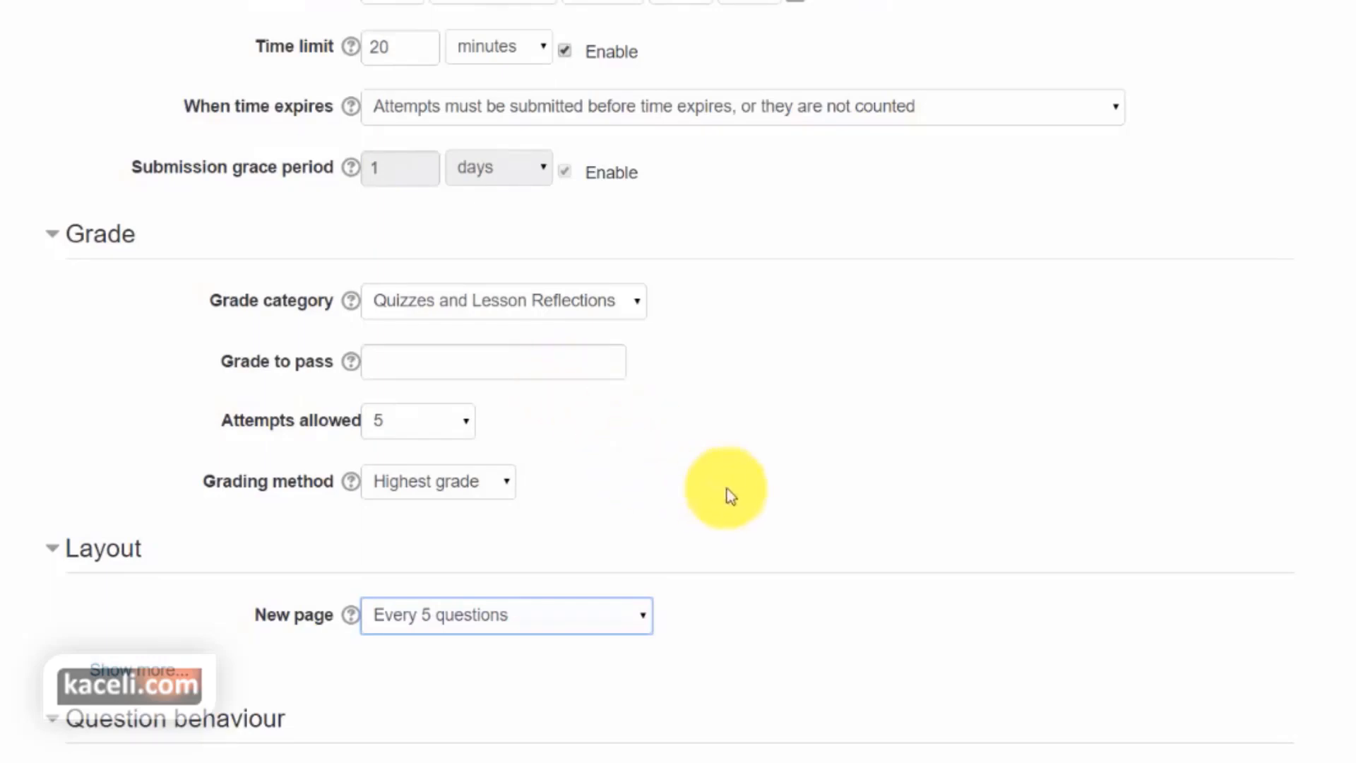
# - Reveal the additional layout settings and look through the choices for the navigation method and for how questions behave
pyautogui.scroll(-1, 668, 487)
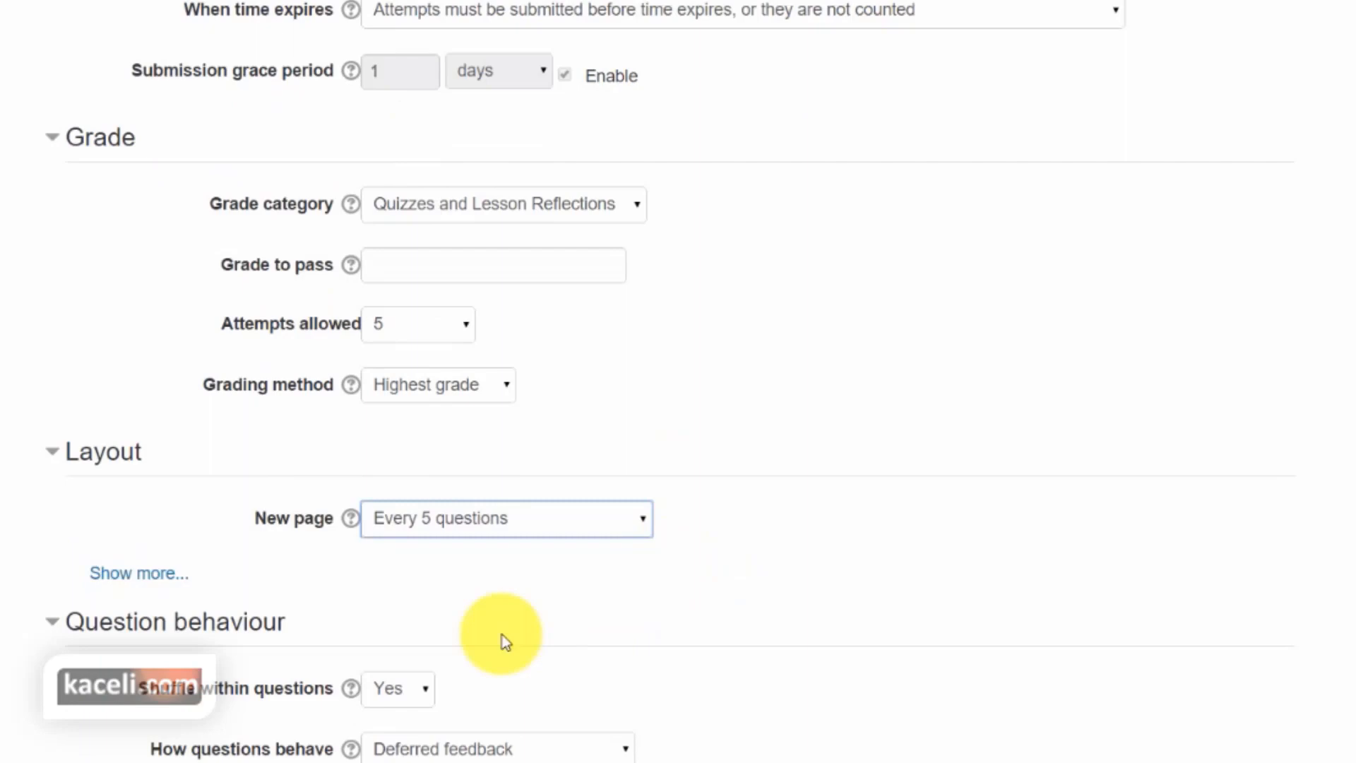
pyautogui.click(129, 575)
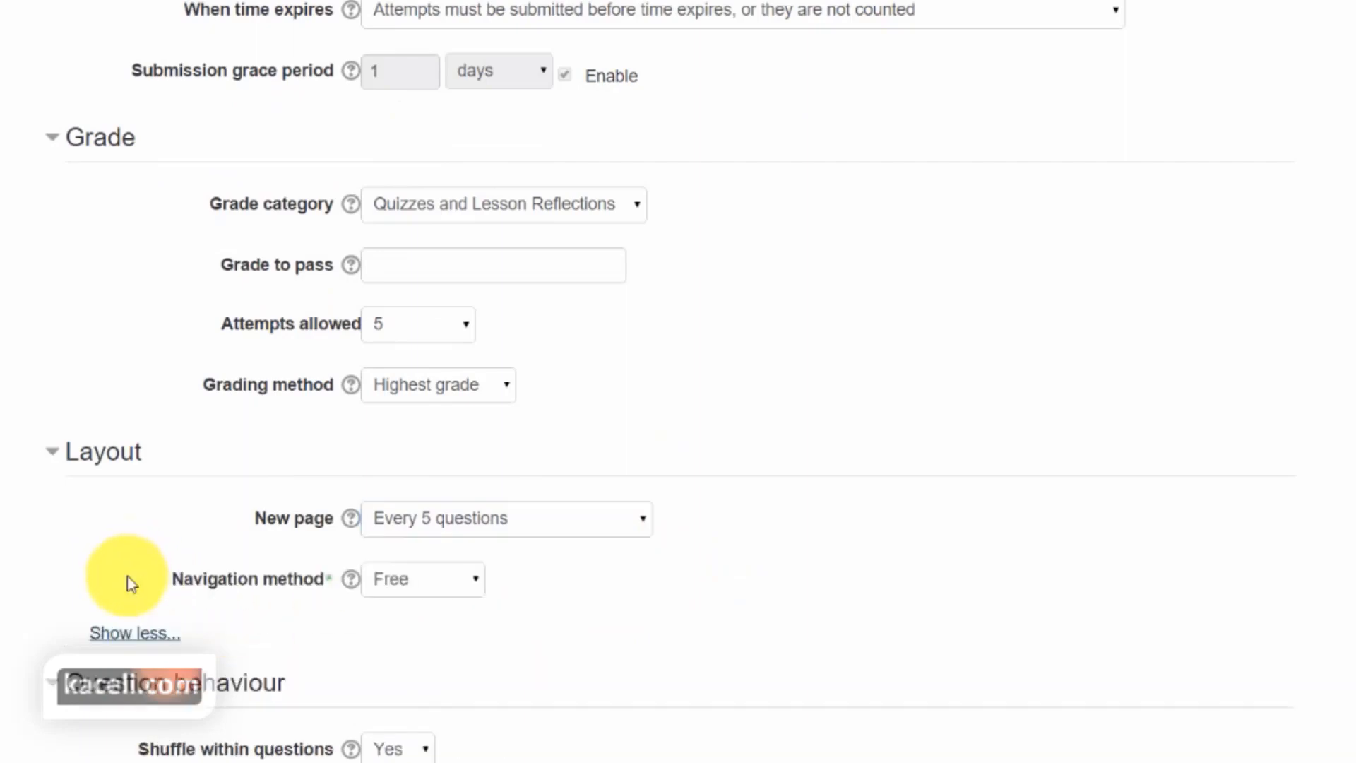
pyautogui.click(420, 587)
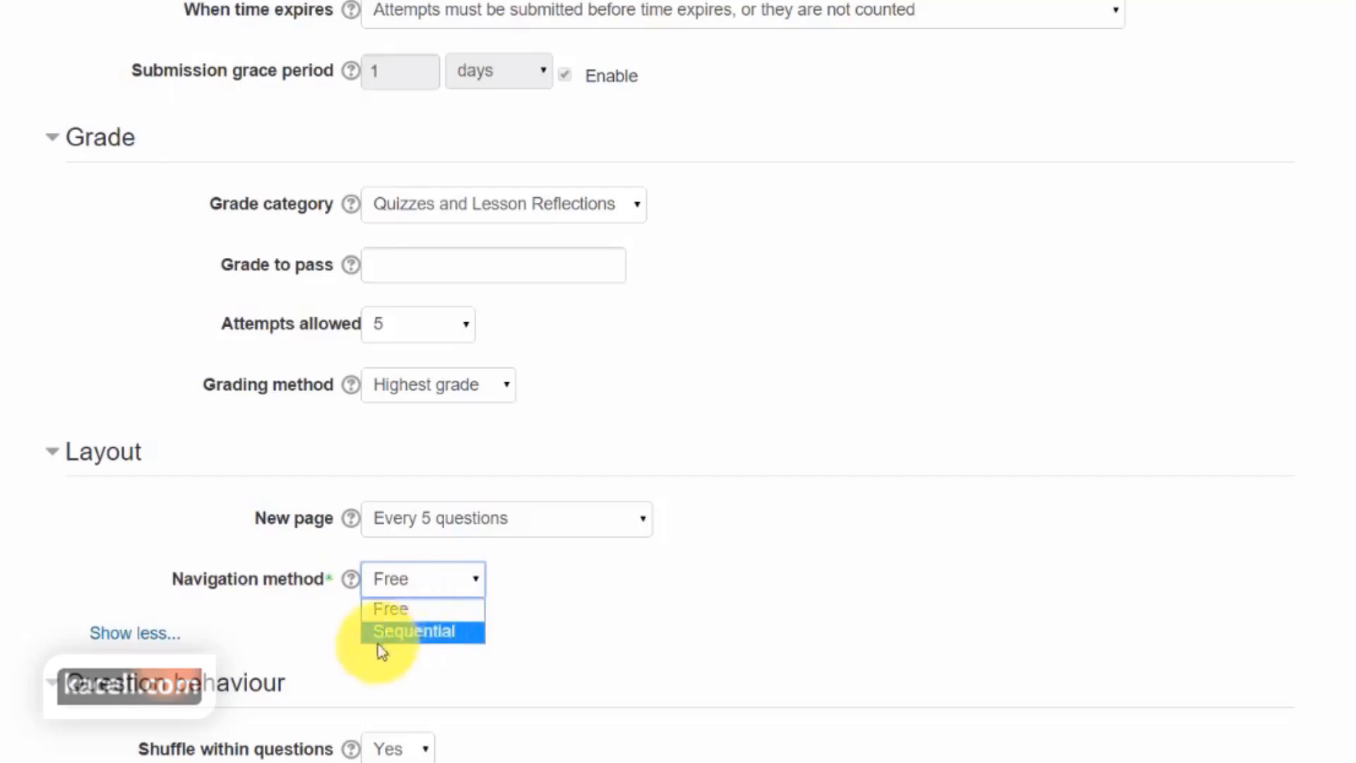
pyautogui.click(838, 641)
pyautogui.scroll(-2, 826, 660)
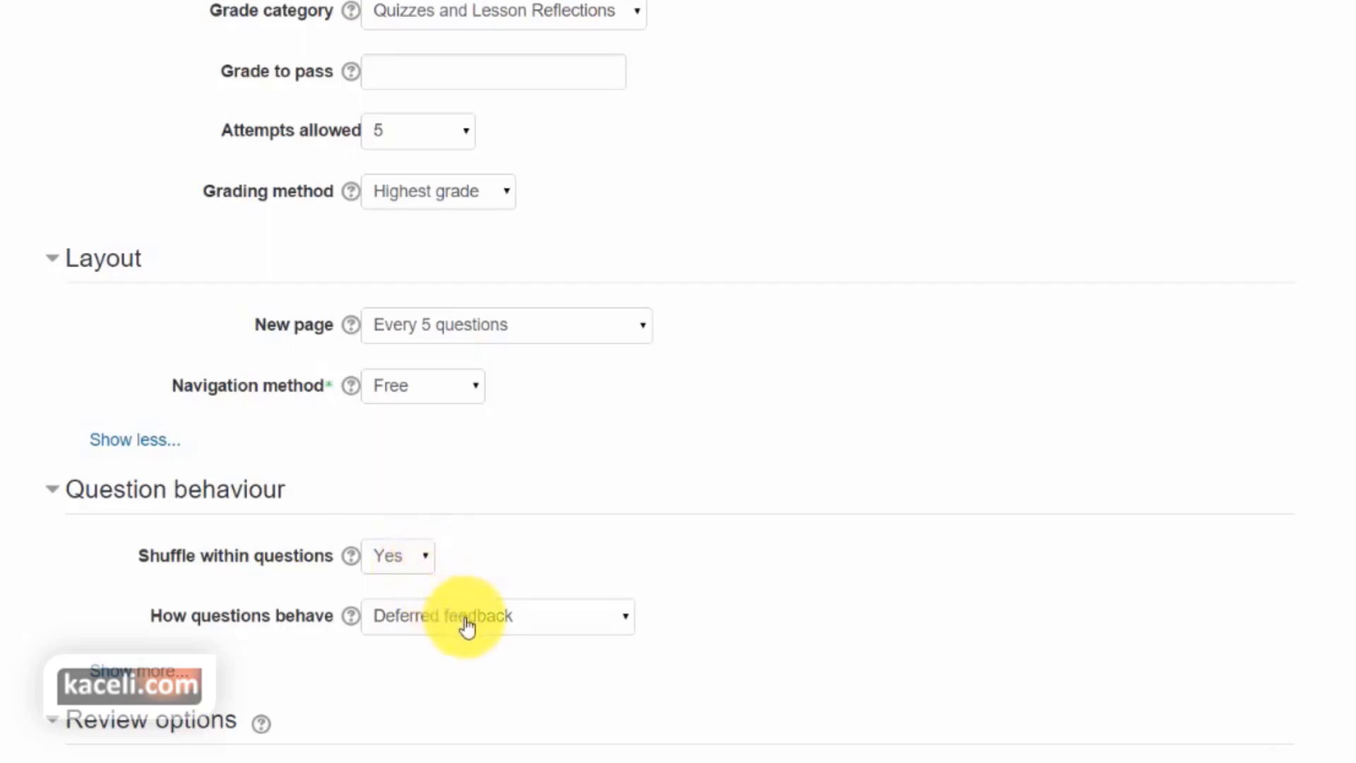
pyautogui.scroll(-3, 706, 657)
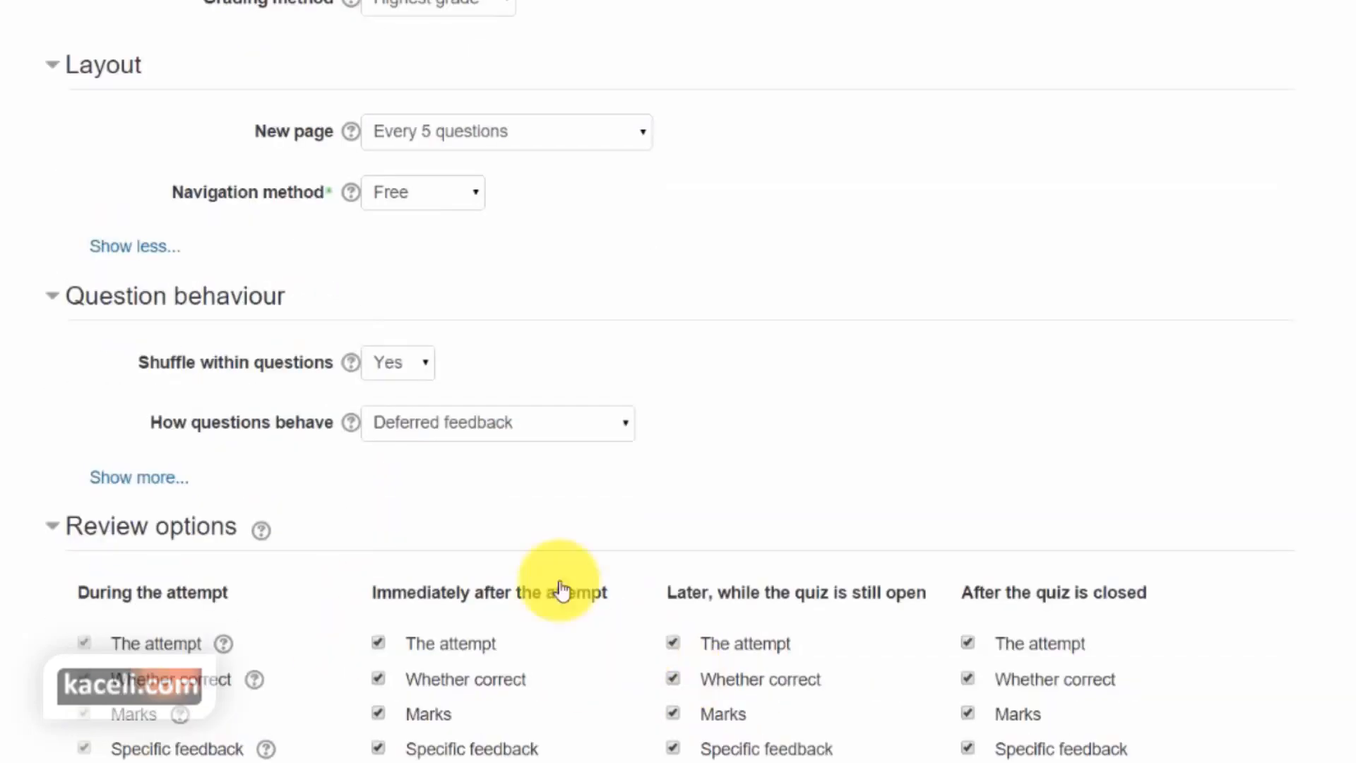
pyautogui.click(424, 430)
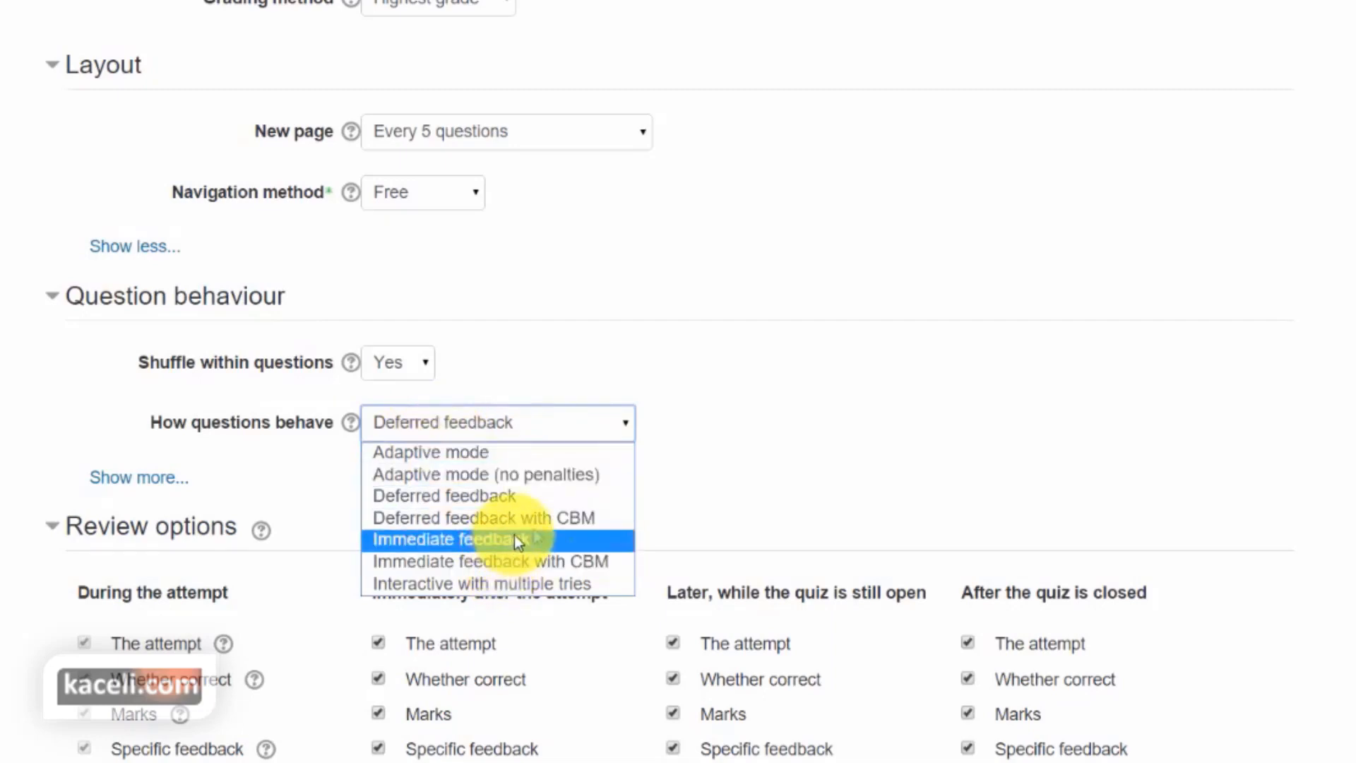
pyautogui.click(801, 454)
# - Look over the quiz's review options, appearance settings and extra restrictions on attempts, including the password and enforced delay fields
pyautogui.scroll(-3, 704, 530)
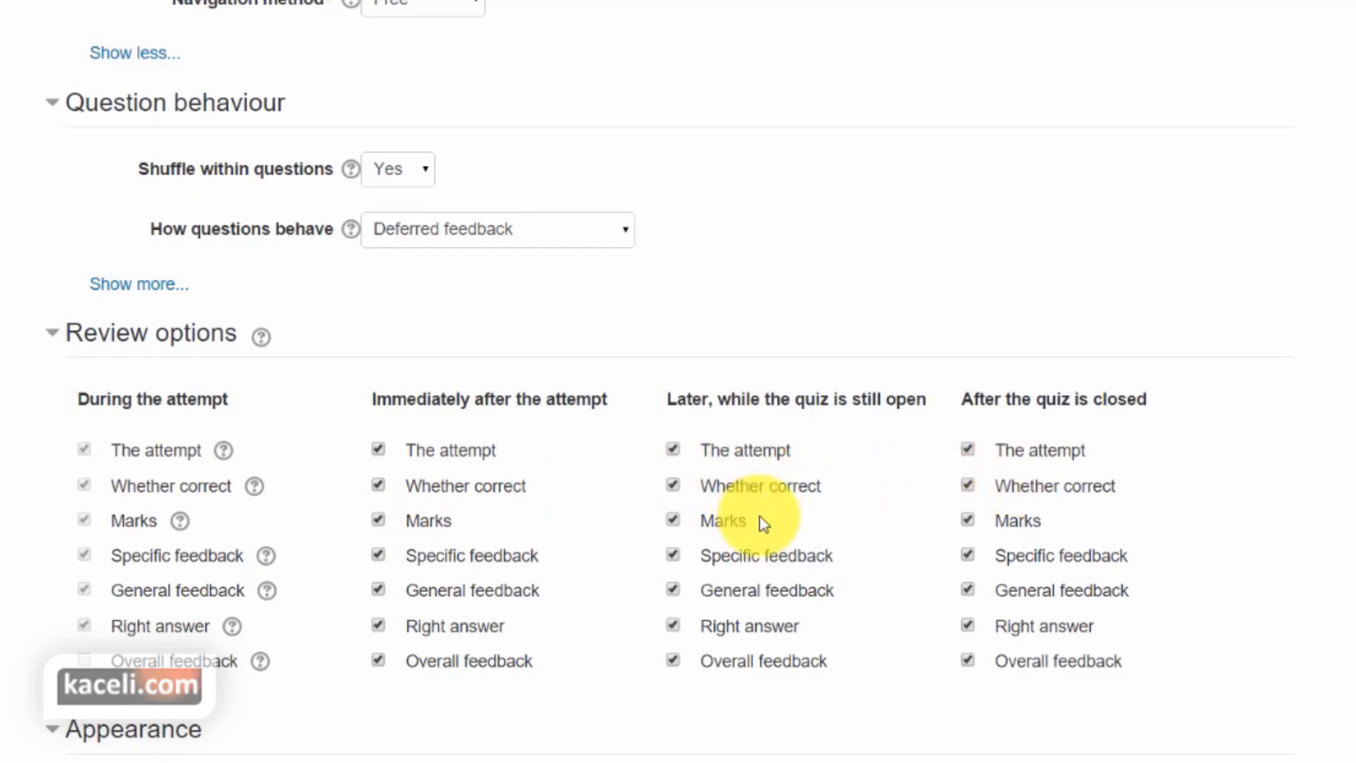
pyautogui.scroll(-3, 720, 530)
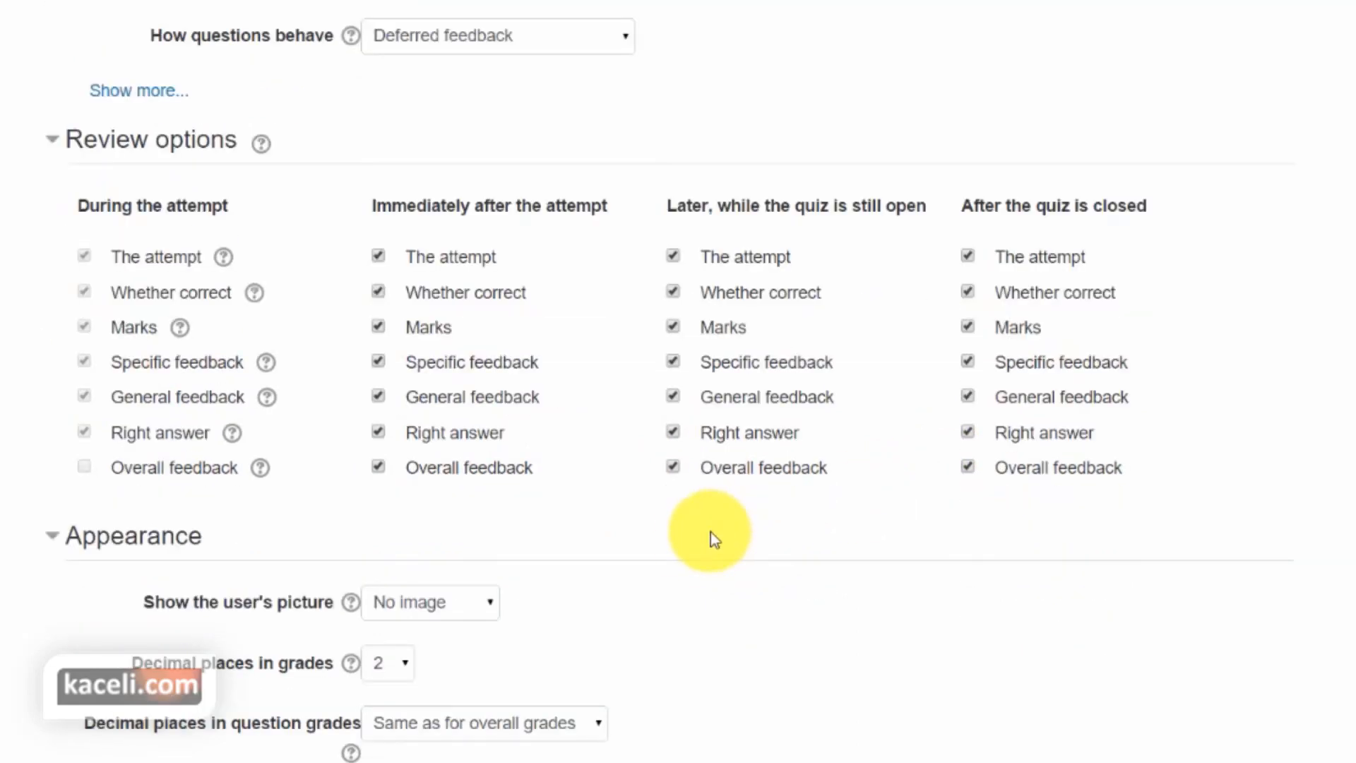
pyautogui.scroll(-1, 692, 538)
pyautogui.scroll(-3, 671, 537)
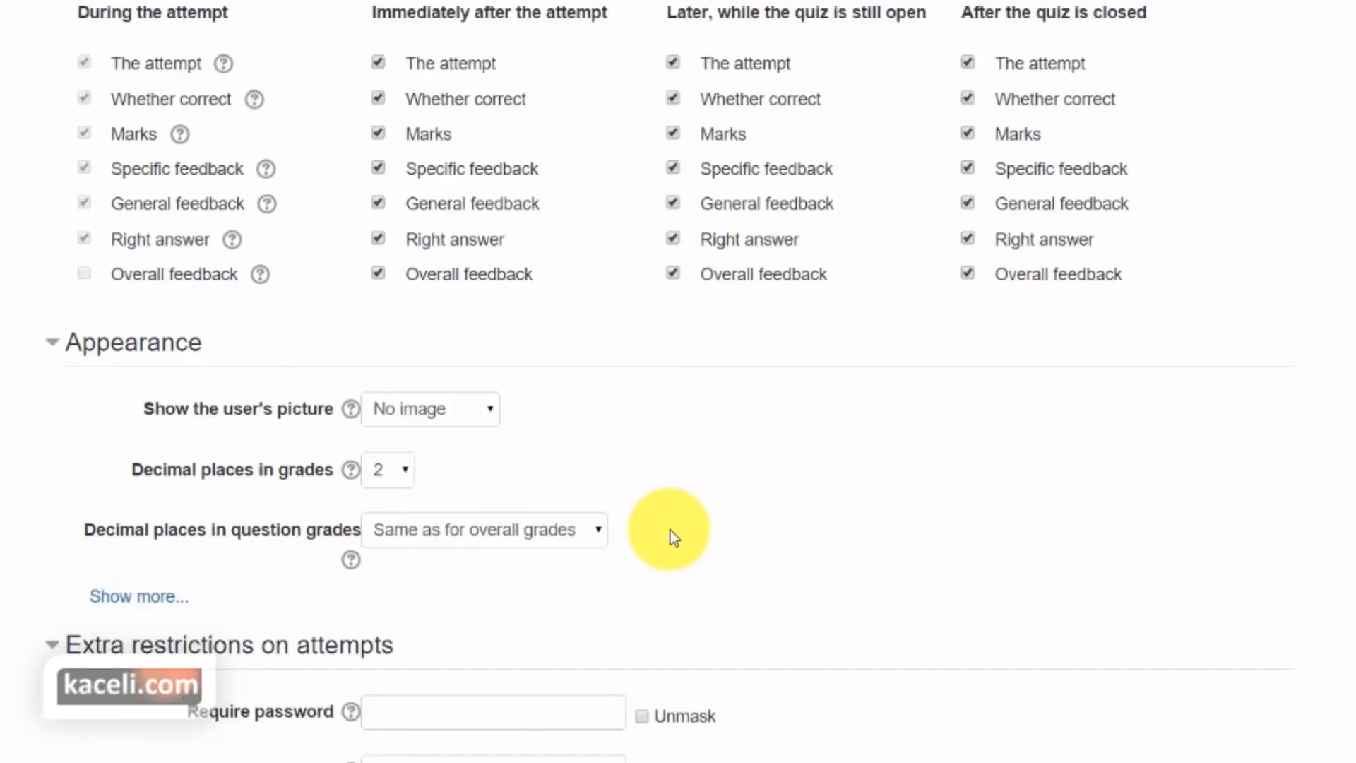
pyautogui.scroll(-1, 689, 543)
pyautogui.click(433, 526)
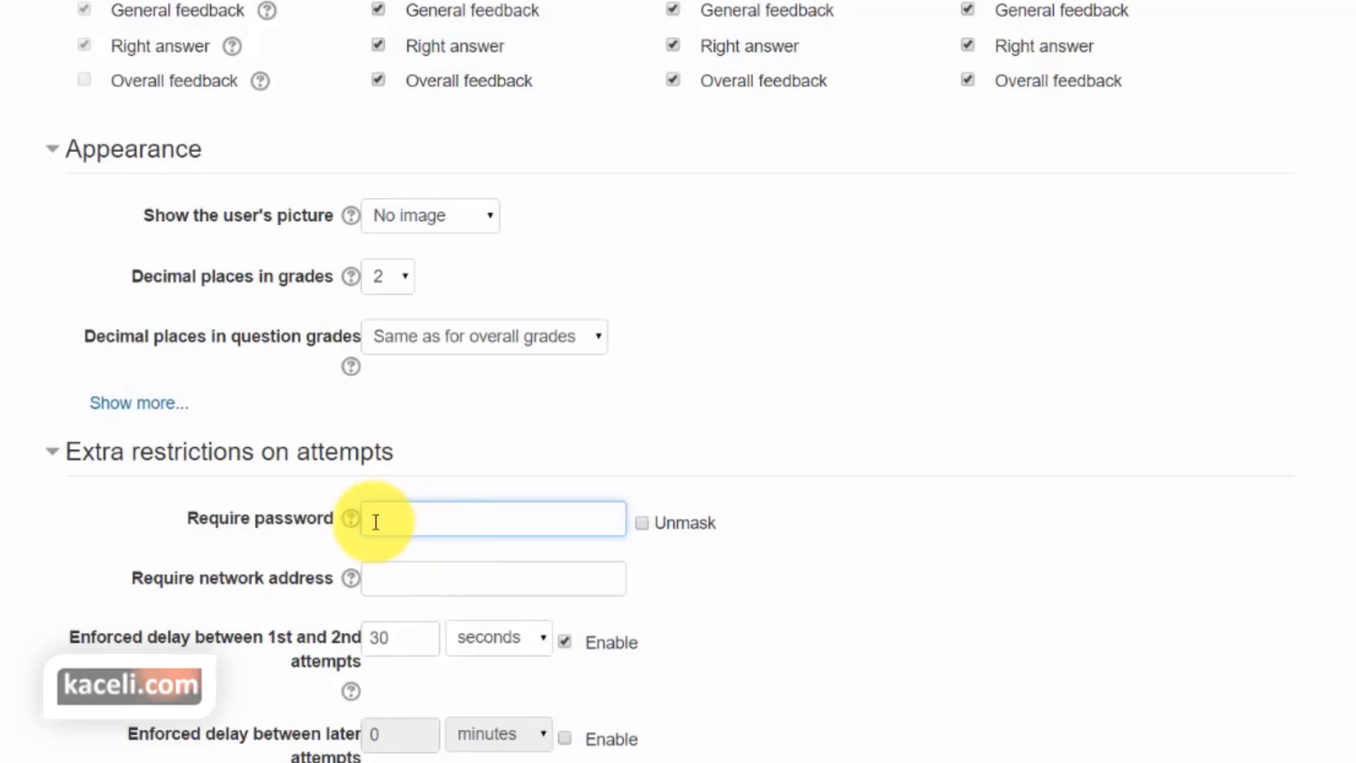
pyautogui.scroll(-2, 371, 494)
pyautogui.scroll(-2, 424, 441)
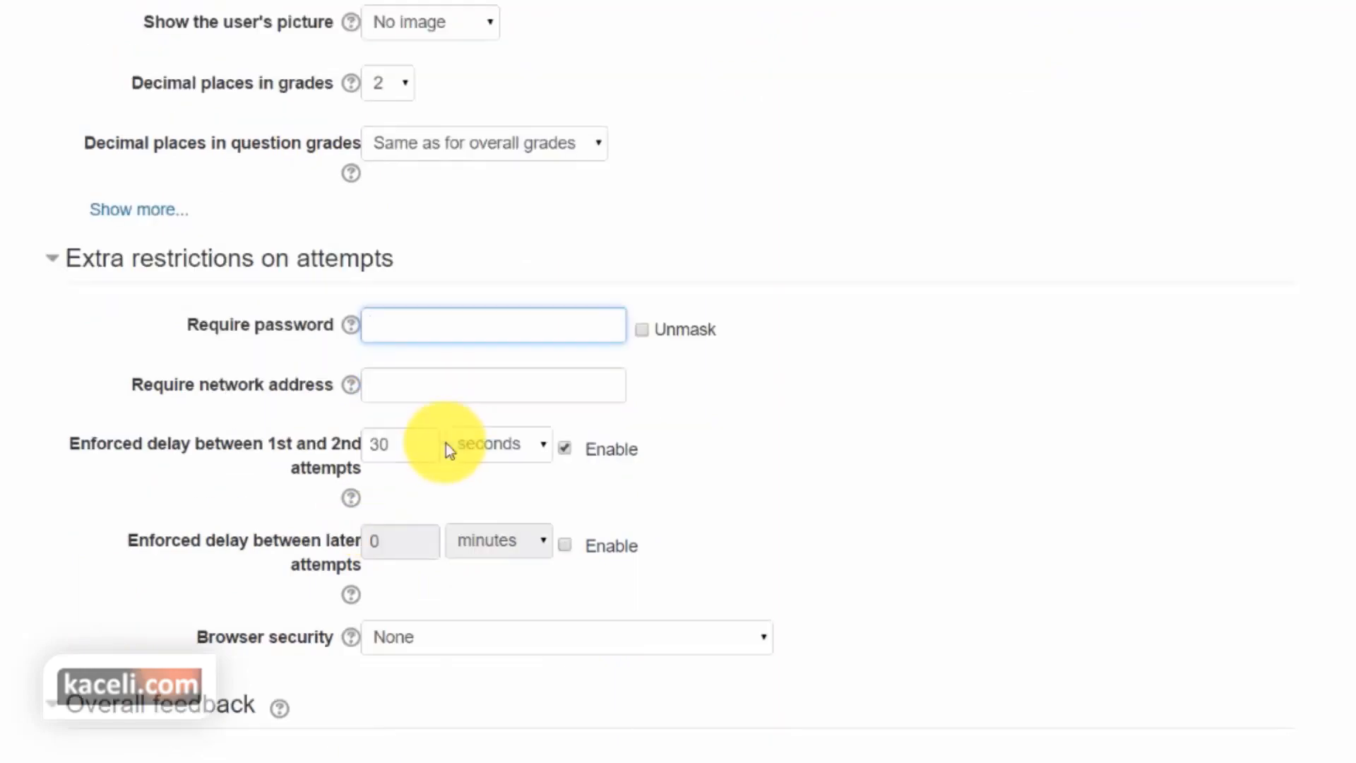
pyautogui.click(407, 450)
pyautogui.scroll(-2, 681, 490)
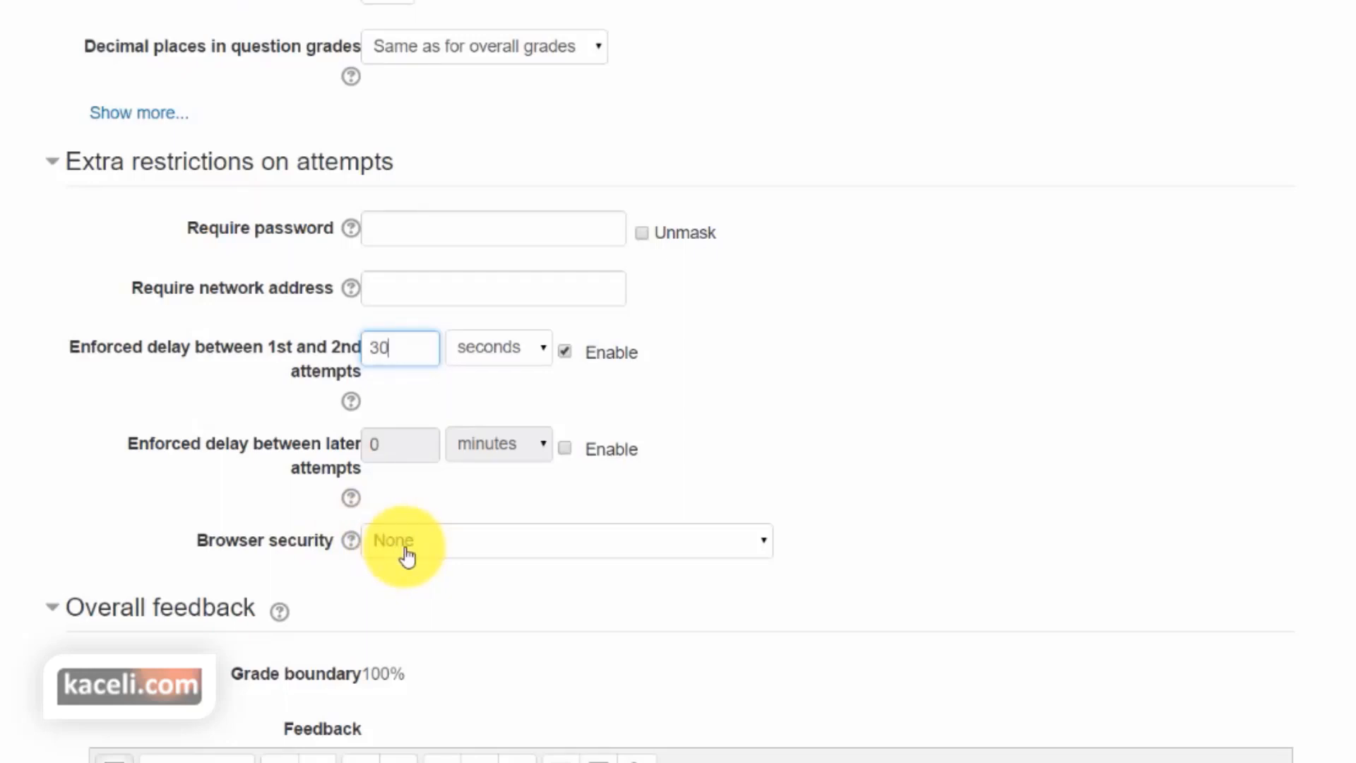
# - Set the first editable grade boundary in the overall feedback to 90 and place the cursor in the feedback text above it
pyautogui.scroll(-5, 407, 556)
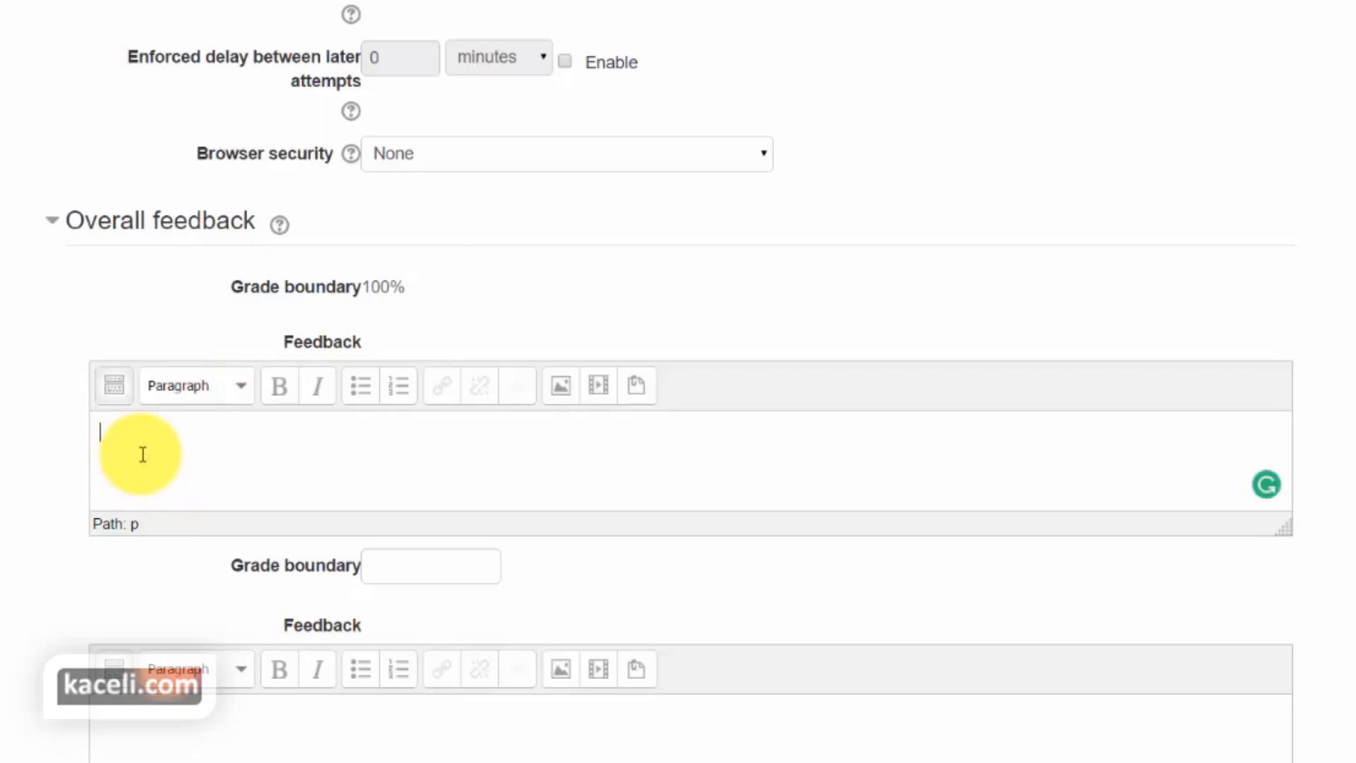
pyautogui.click(404, 569)
pyautogui.write('90')
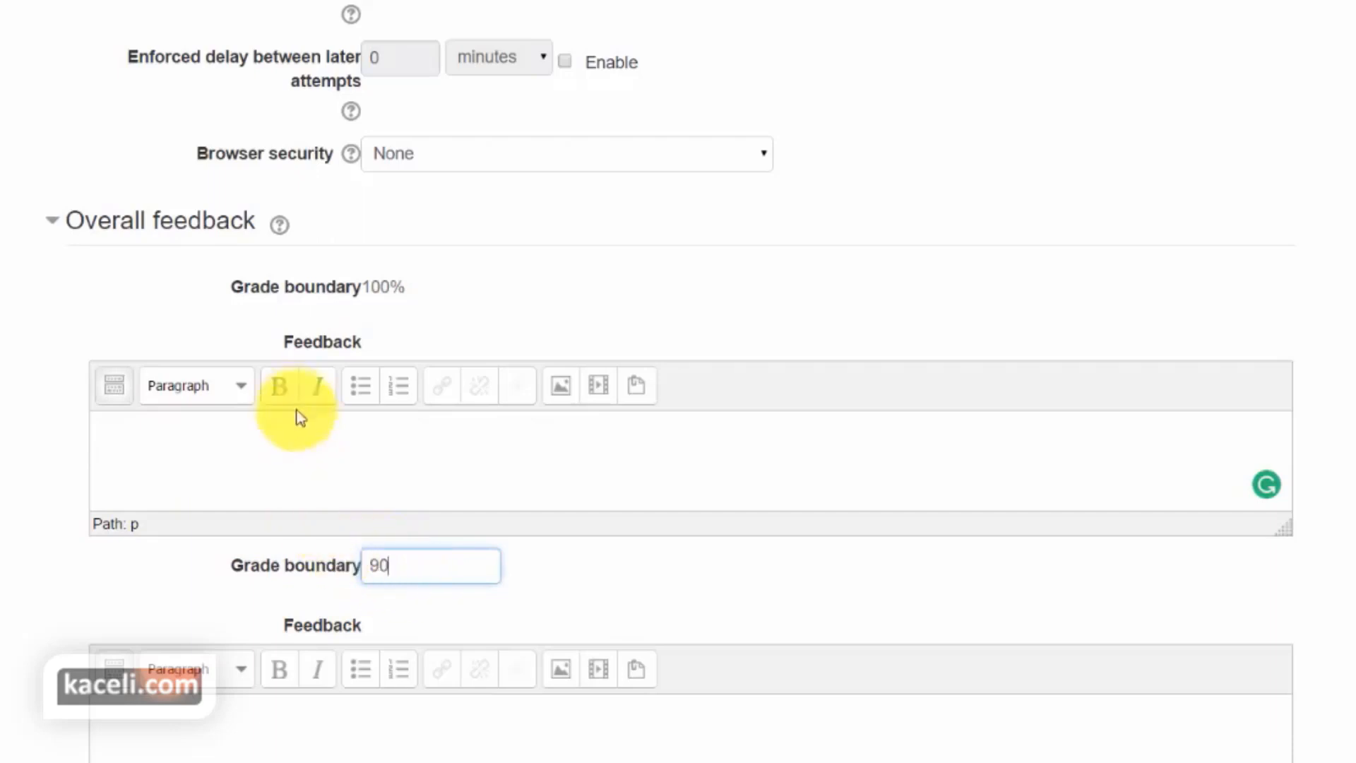
pyautogui.click(229, 452)
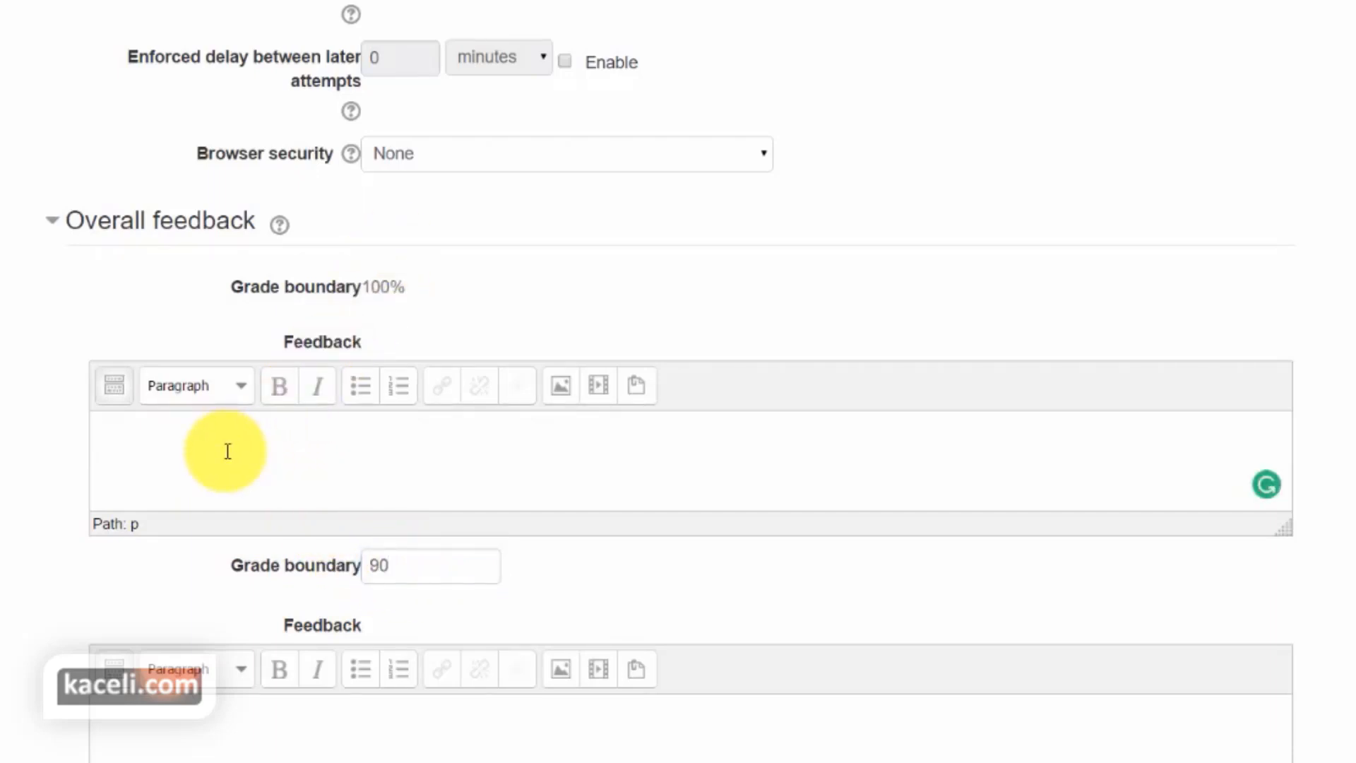
# - Look over the remaining grade boundary and feedback fields of the overall feedback
pyautogui.scroll(-4, 243, 454)
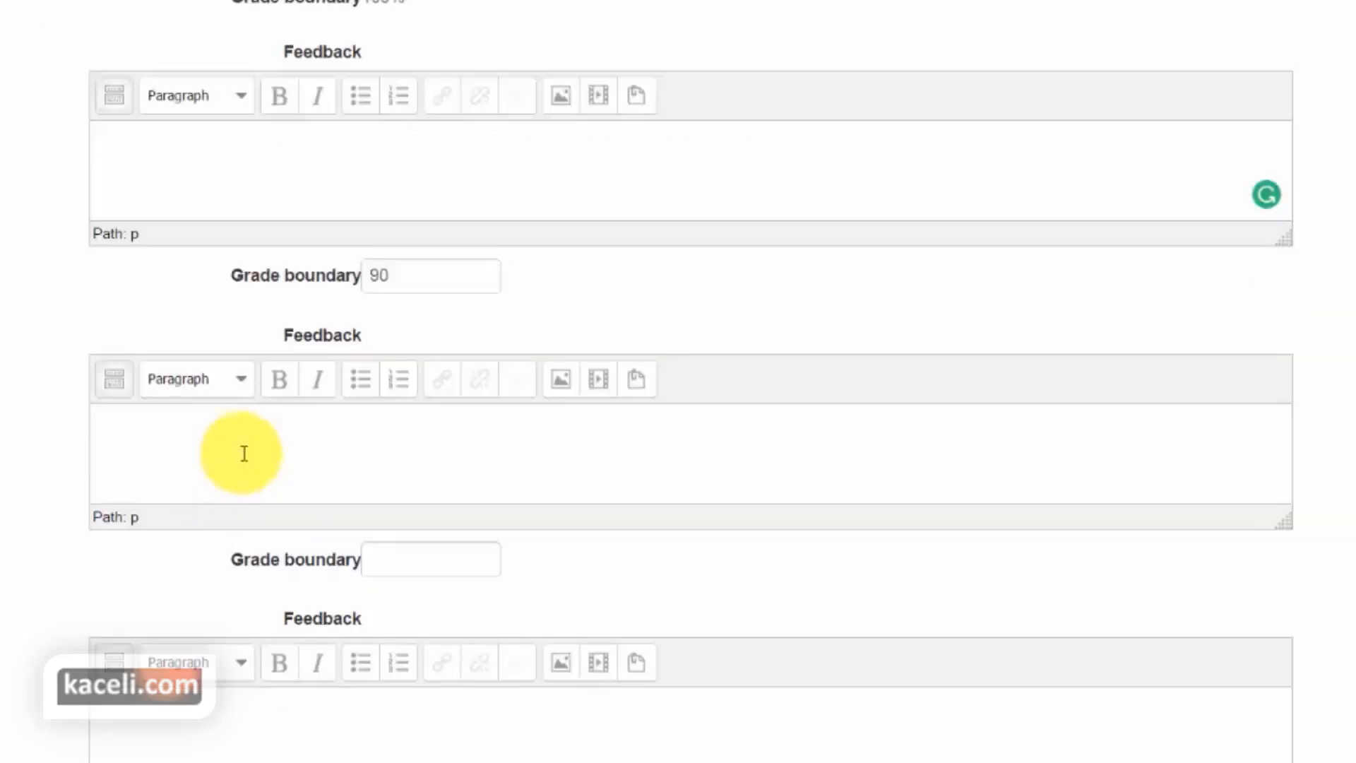
pyautogui.scroll(-1, 660, 738)
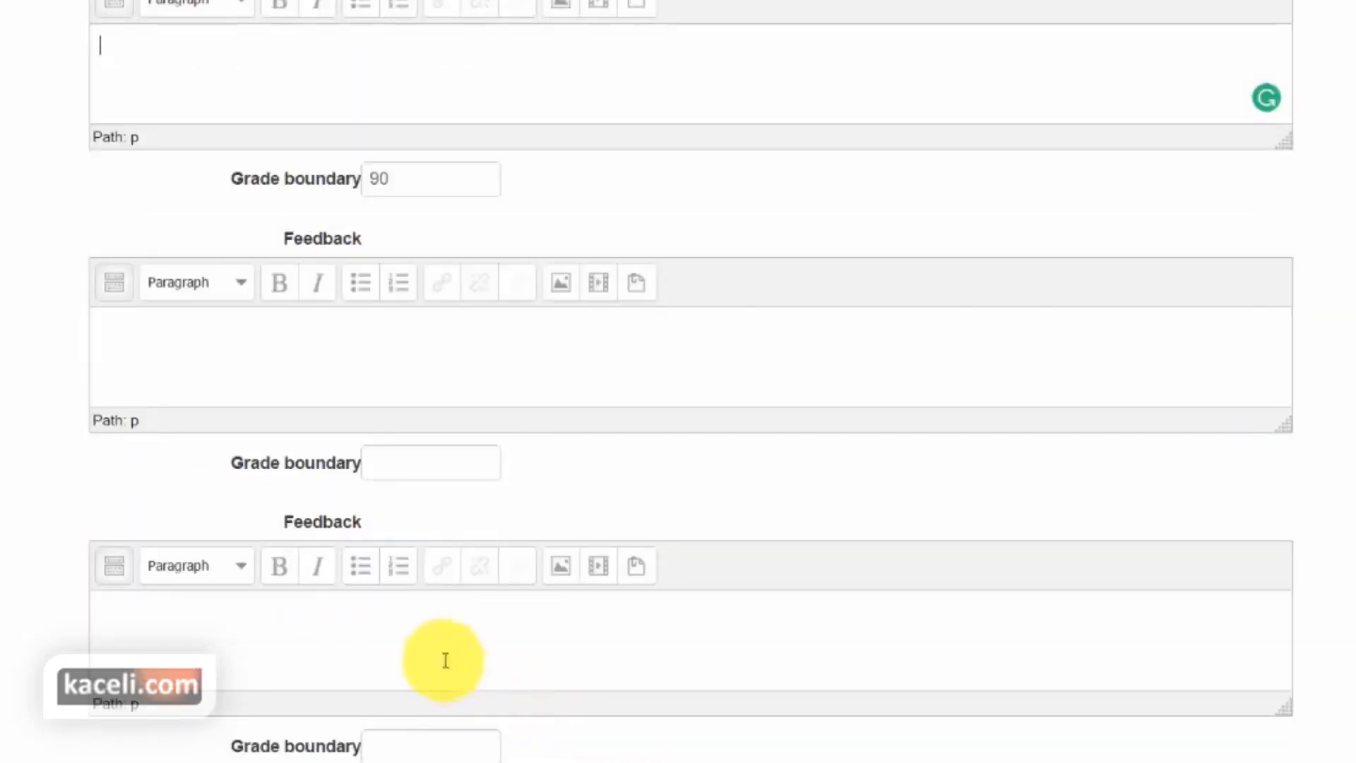
pyautogui.click(403, 747)
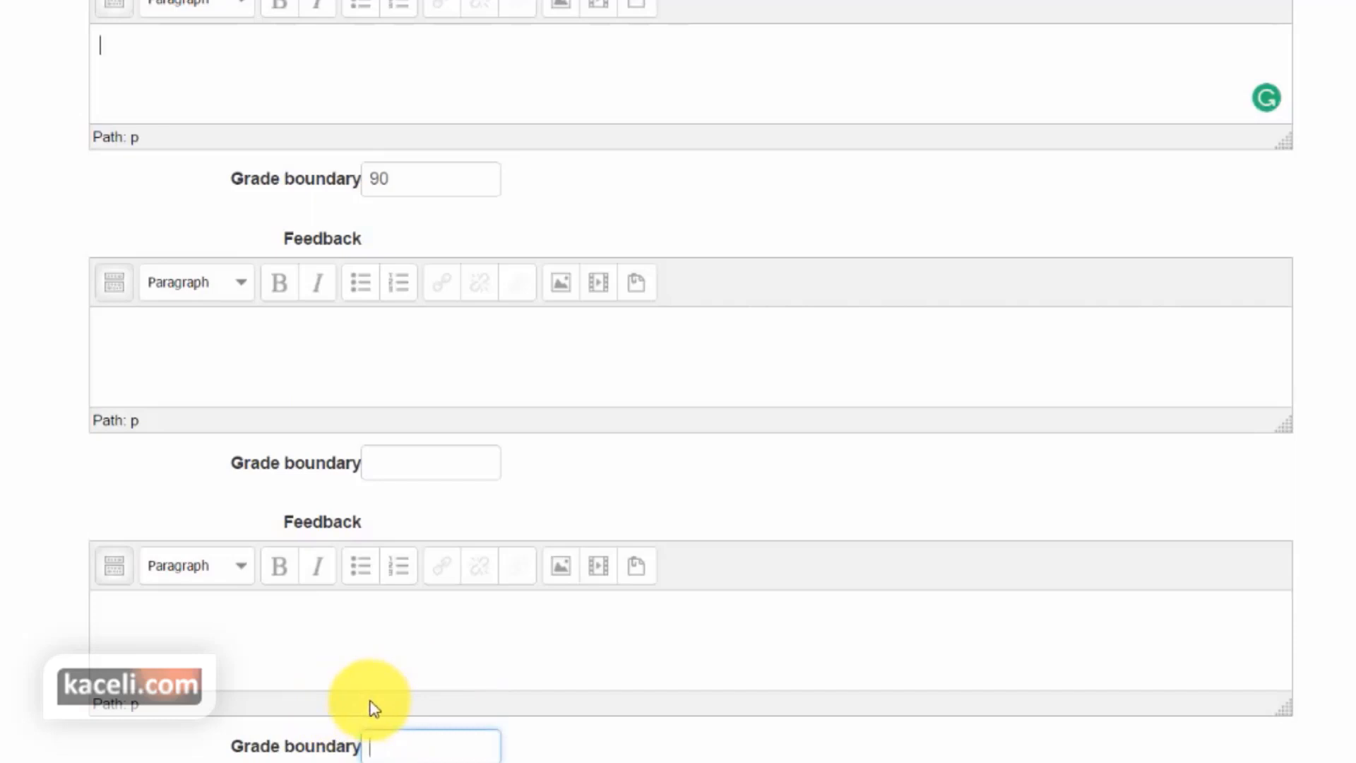
pyautogui.click(175, 628)
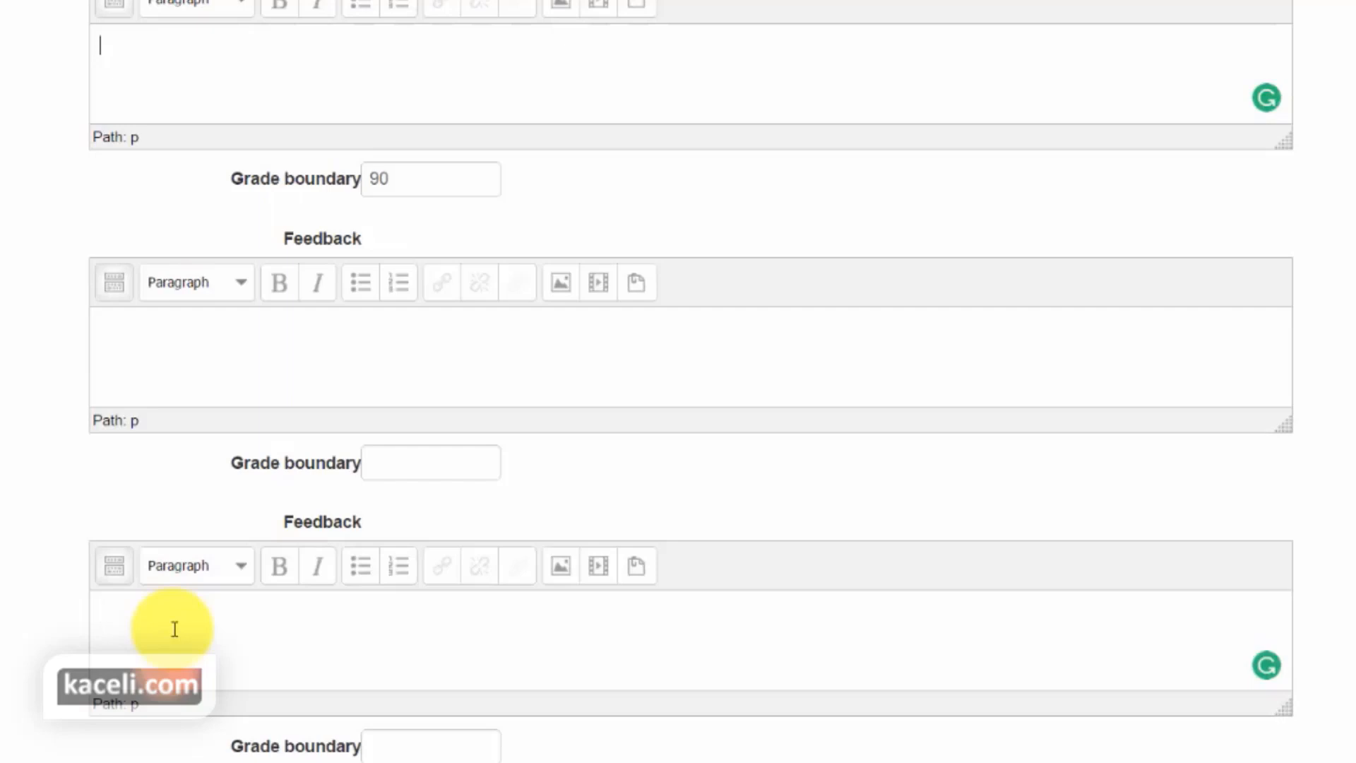
pyautogui.scroll(-5, 180, 635)
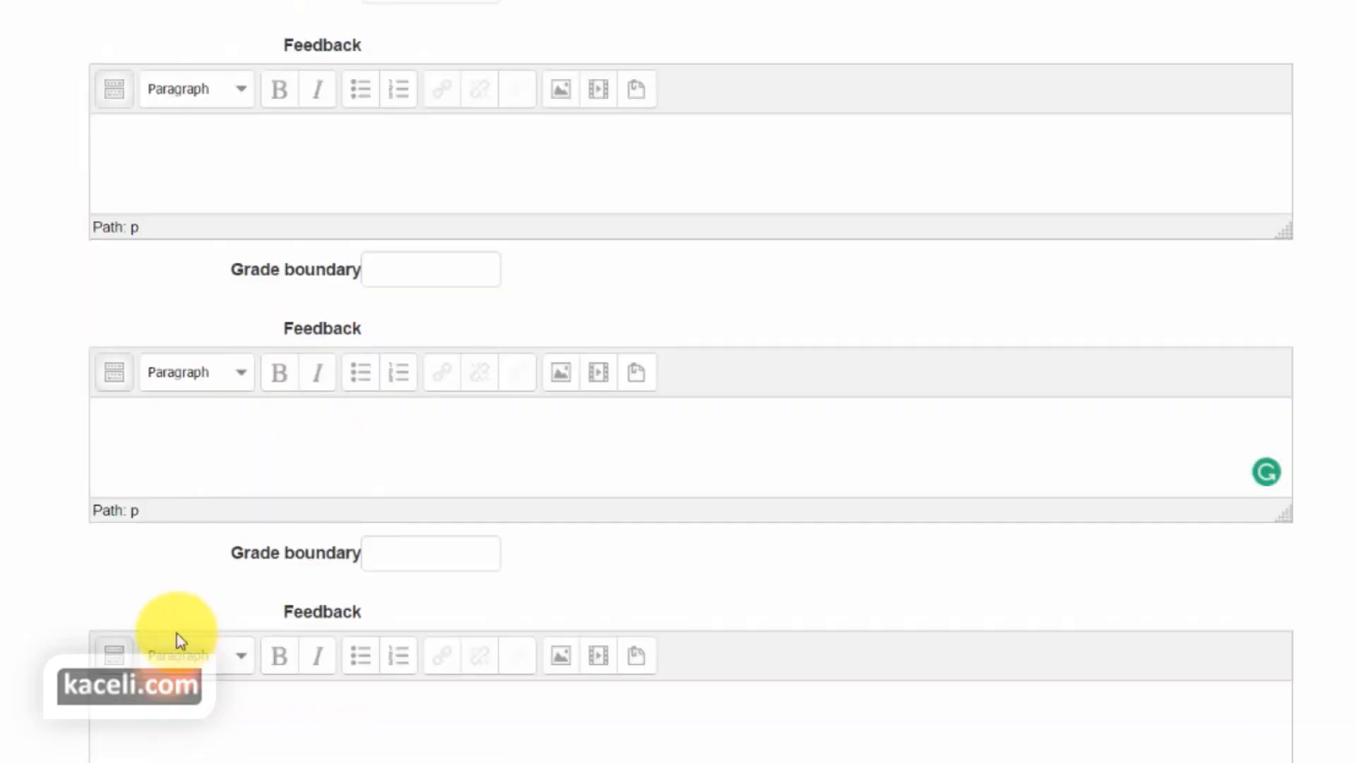
# - Save the Chapter 1 Quiz settings and return to the course page
pyautogui.scroll(-9, 227, 613)
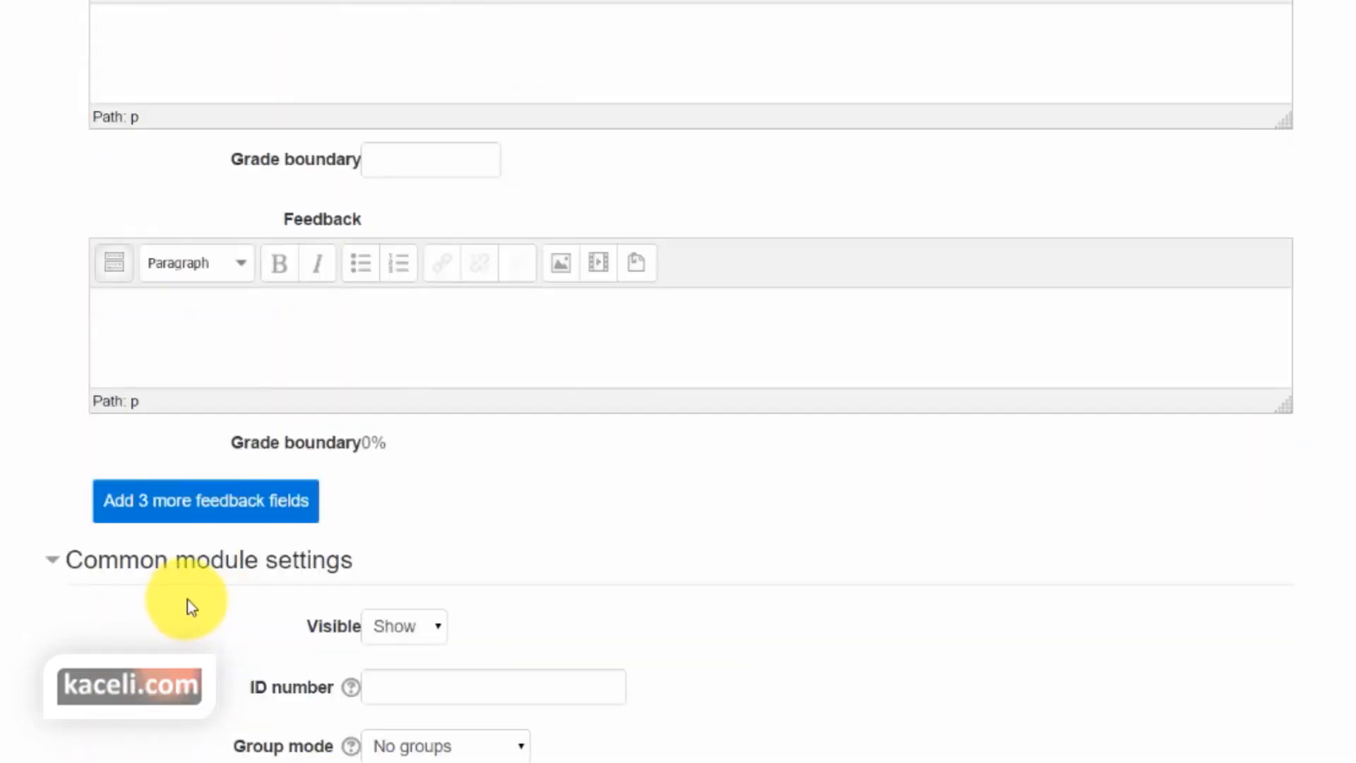
pyautogui.scroll(-9, 191, 599)
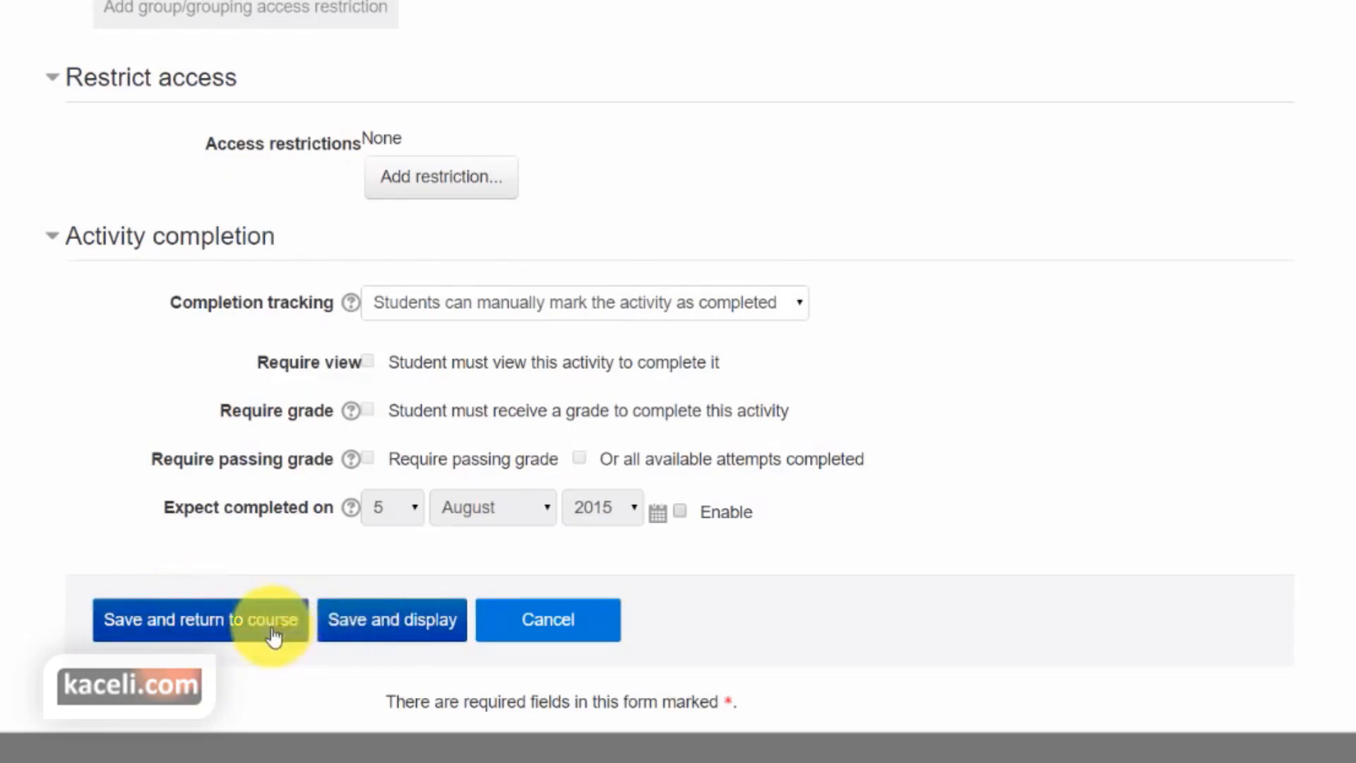
pyautogui.click(236, 636)
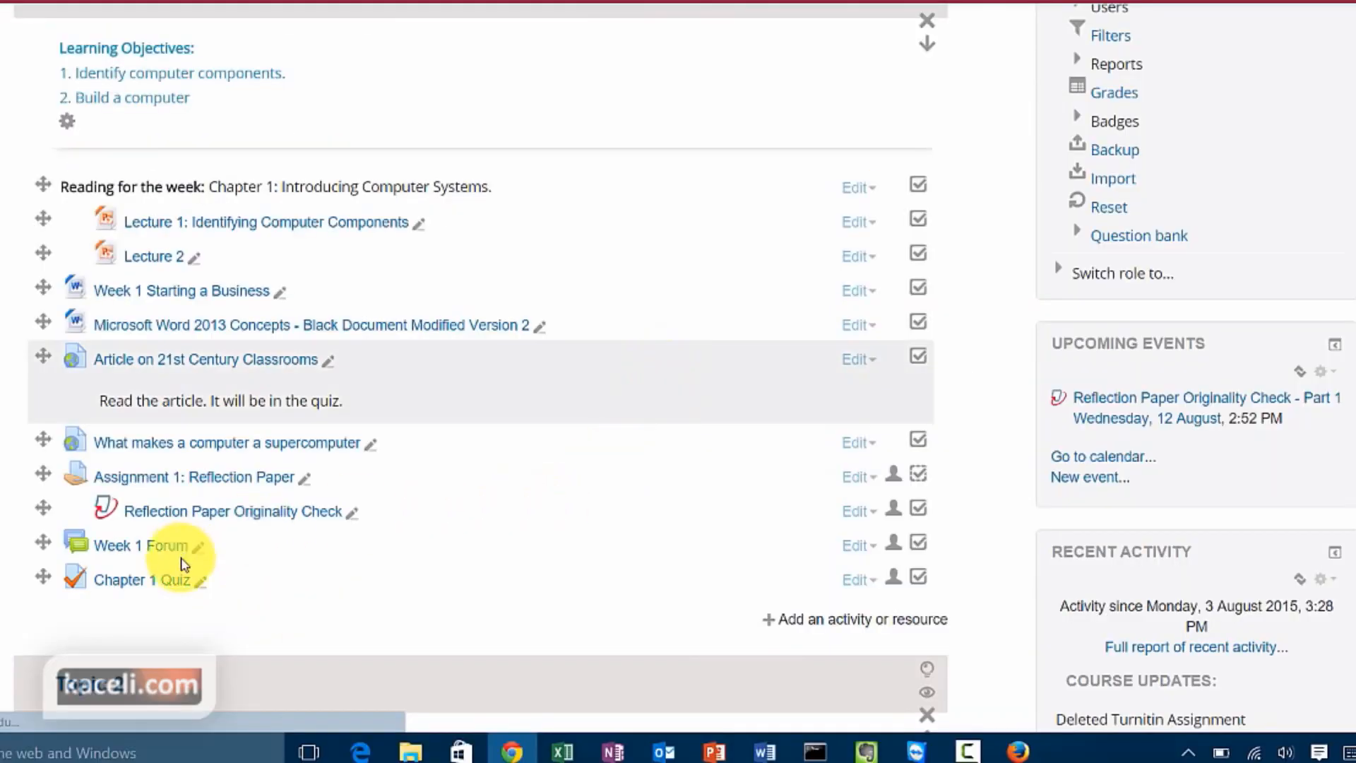
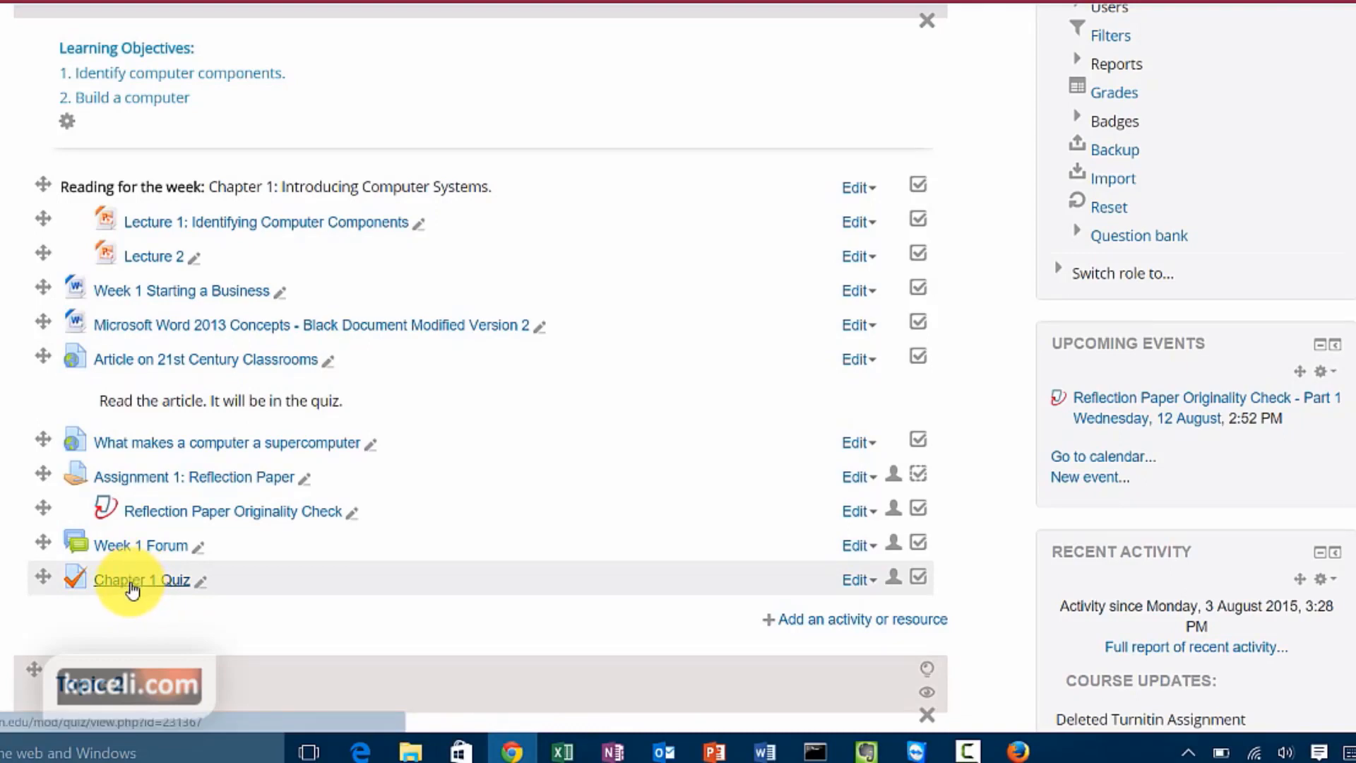
# - Open the Chapter 1 Quiz for editing and add a new question of type Multiple choice
pyautogui.click(135, 589)
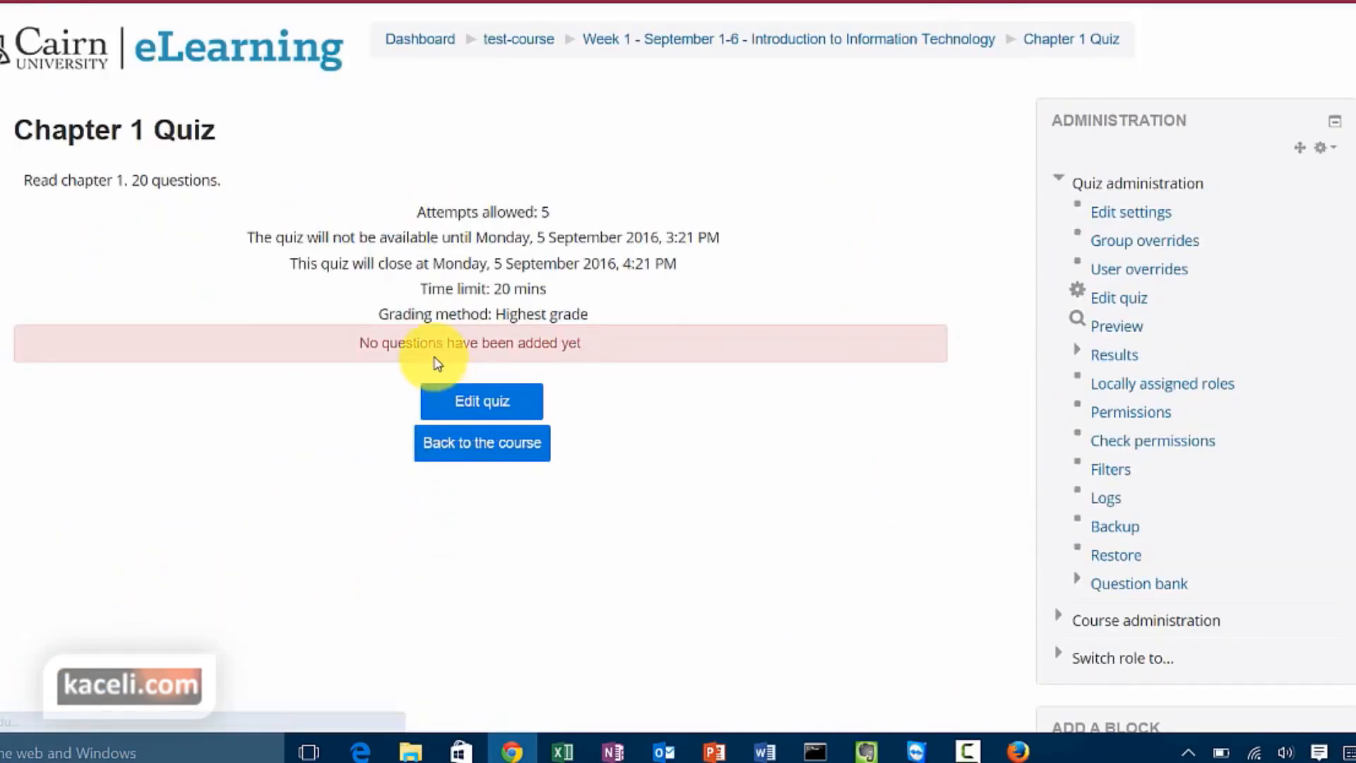
pyautogui.click(487, 410)
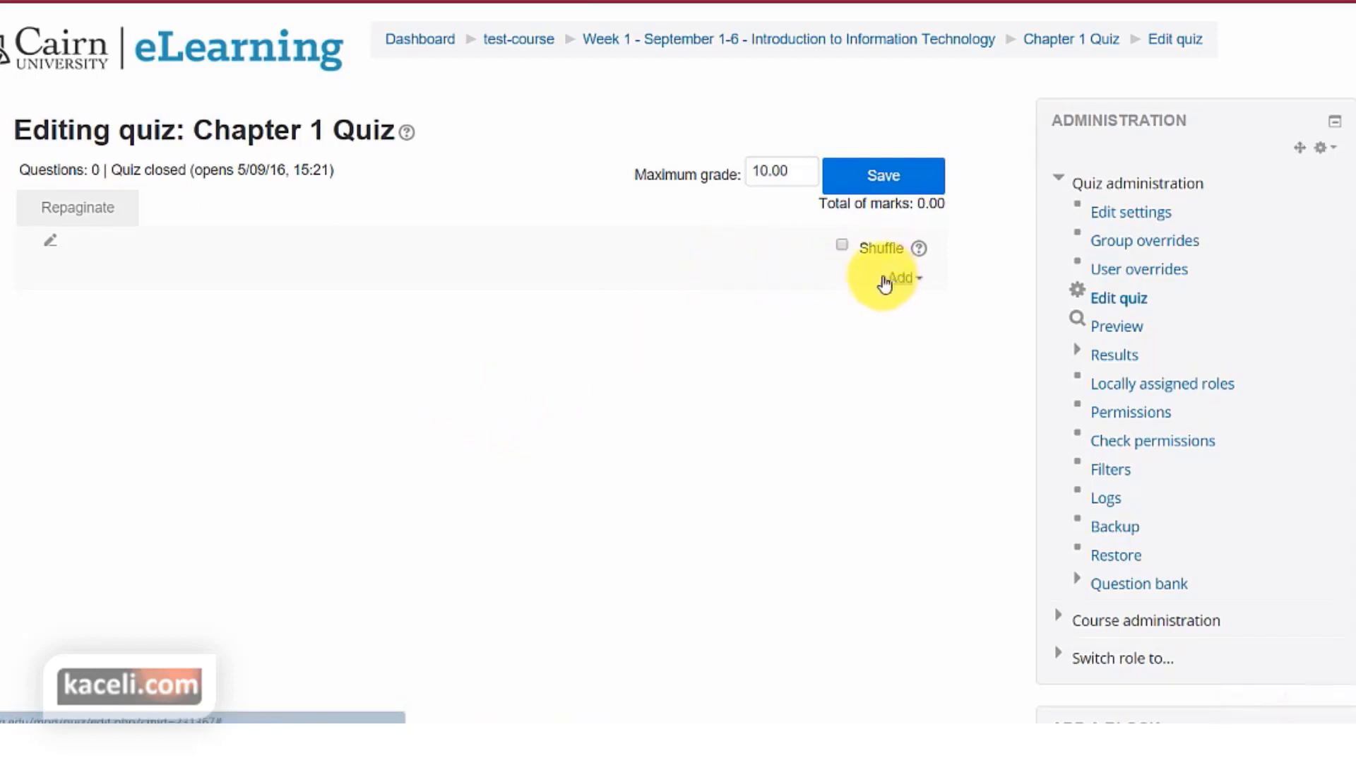
pyautogui.click(906, 286)
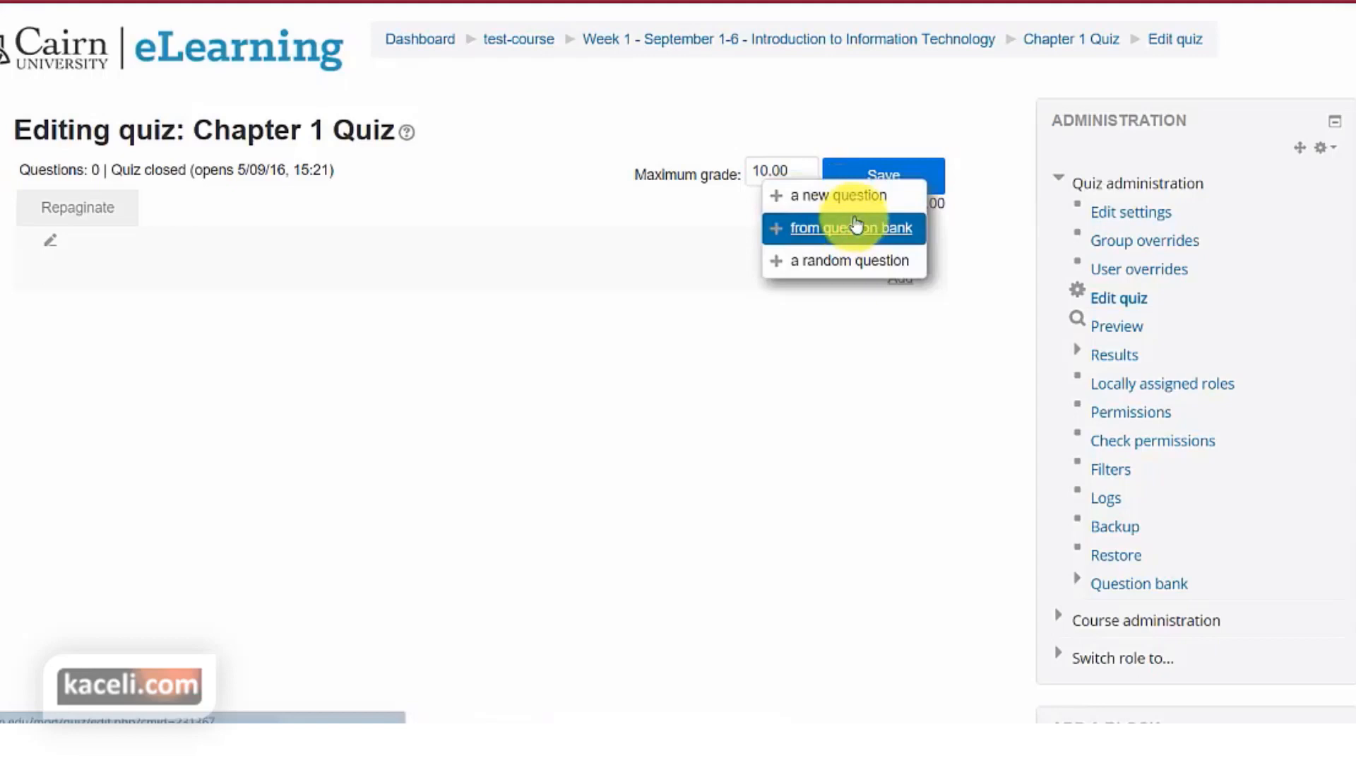
pyautogui.click(847, 199)
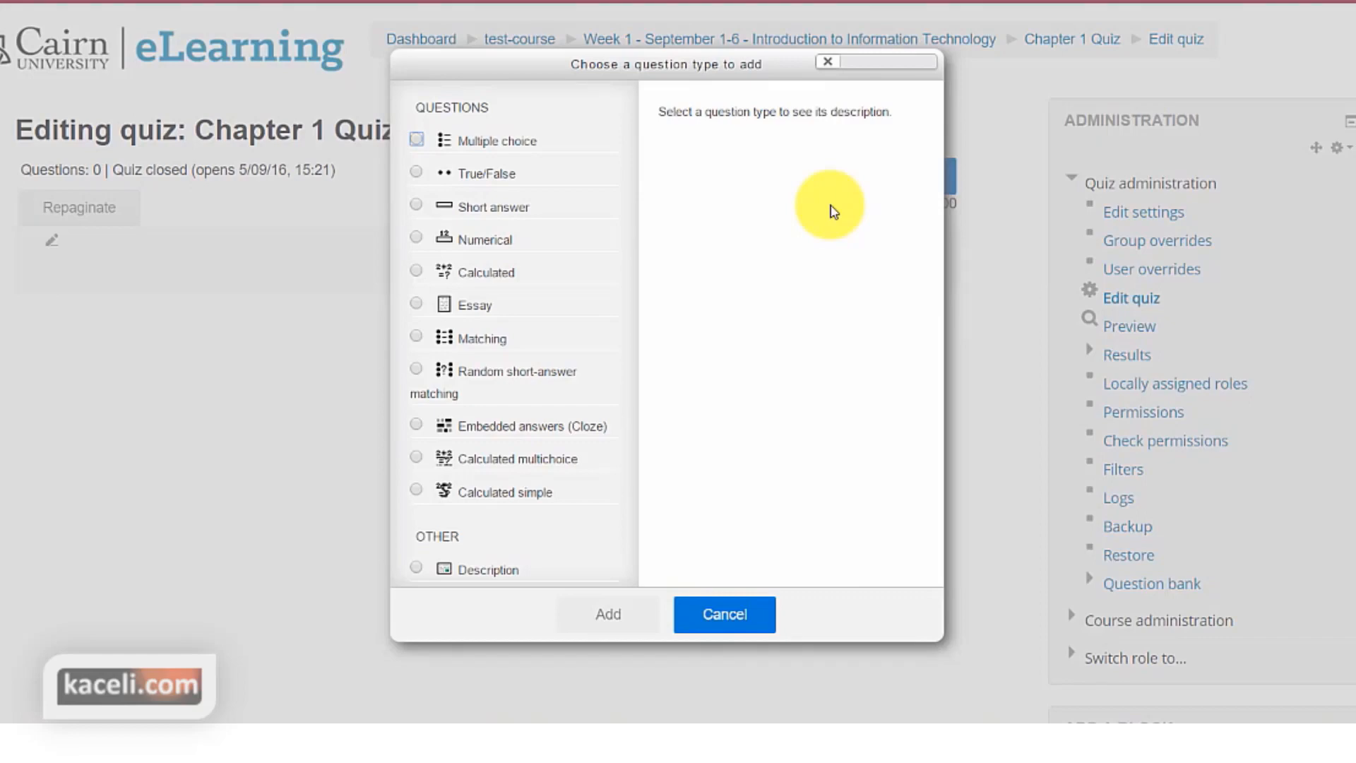
pyautogui.click(462, 142)
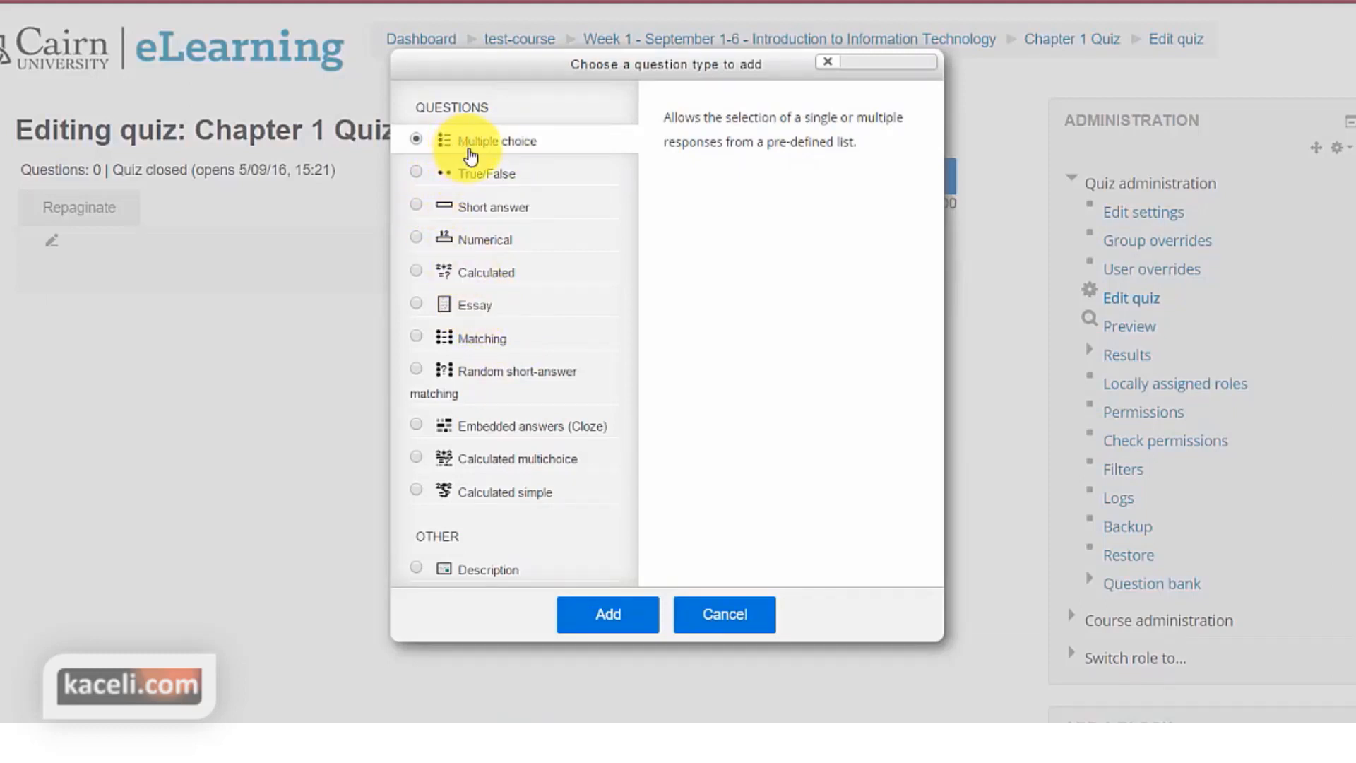
pyautogui.click(633, 620)
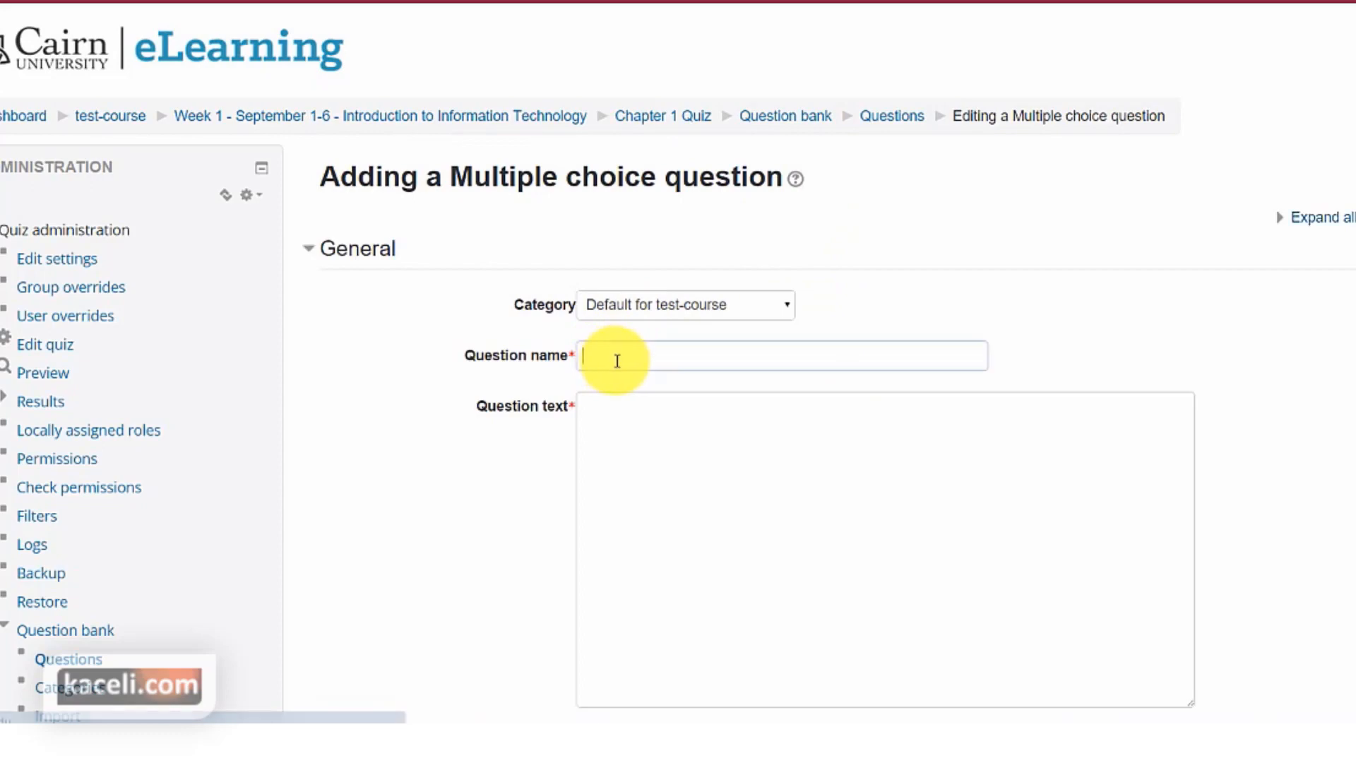
# - Name the question Q1 and enter "Computers are electronic devices that perform the following function(s)" in bold as its question text
pyautogui.click(613, 359)
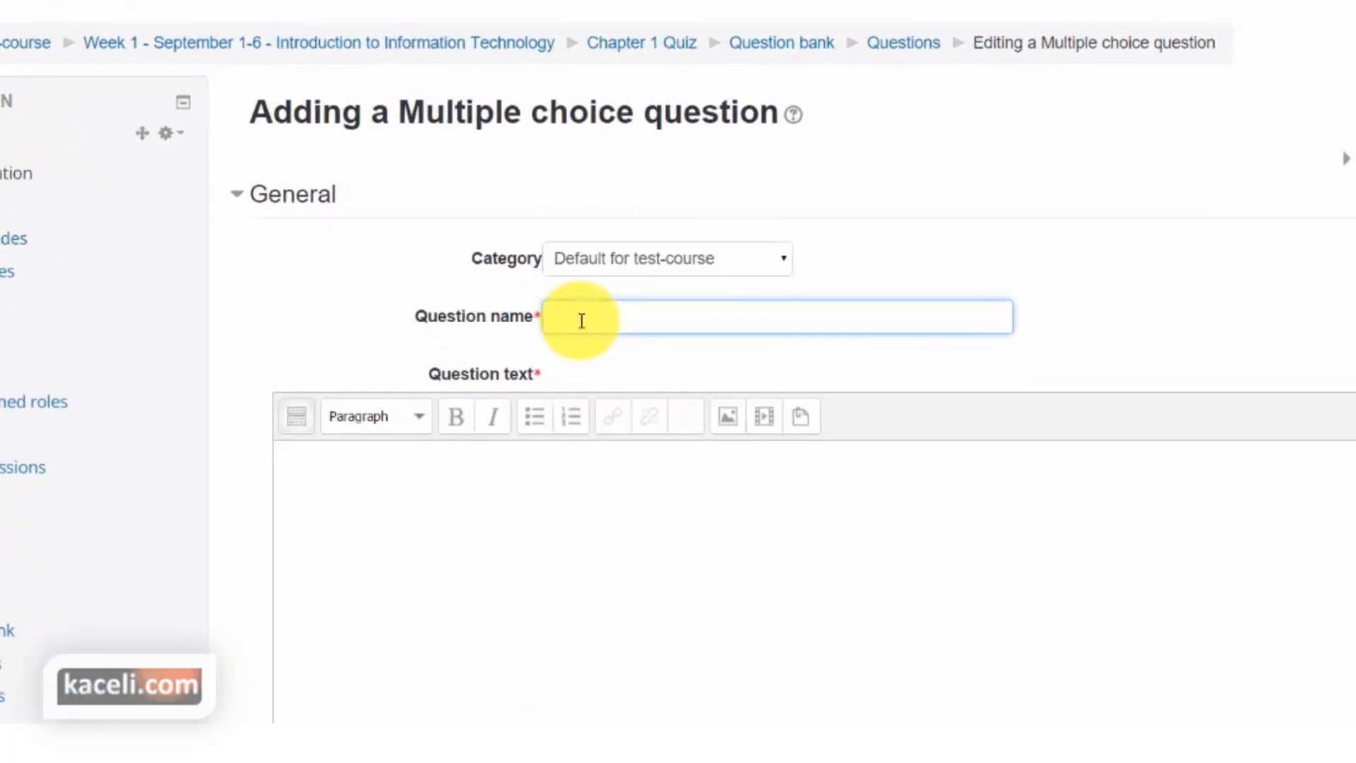
pyautogui.write('Q1')
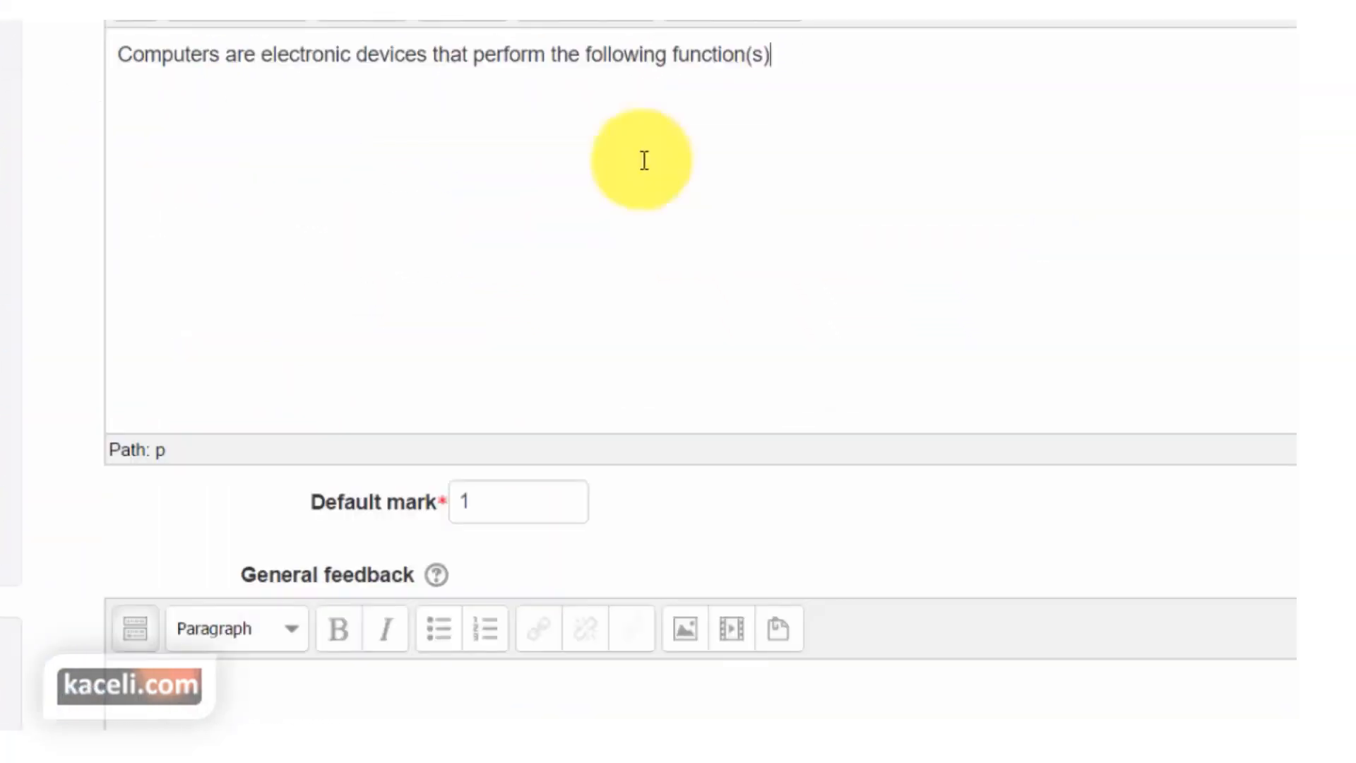
pyautogui.click(644, 160)
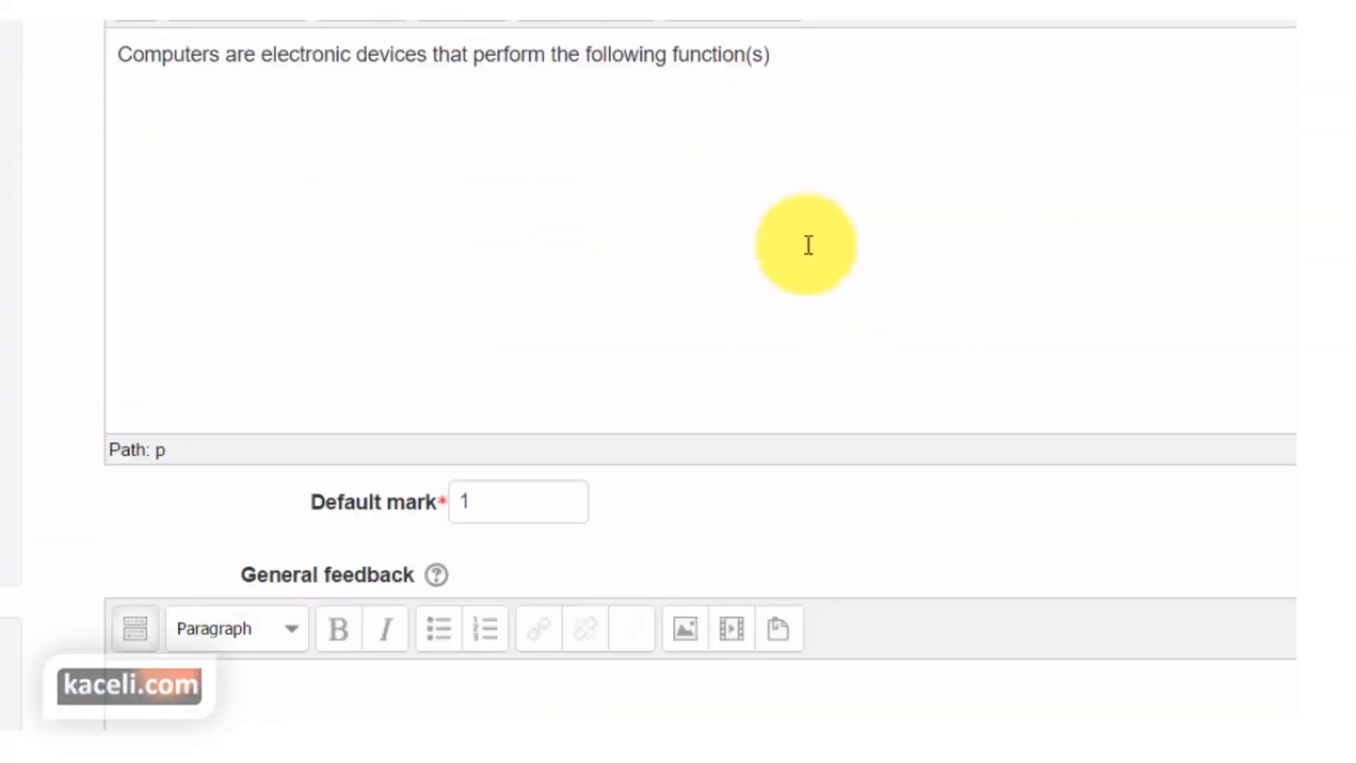
pyautogui.moveTo(773, 51); pyautogui.dragTo(226, 14)
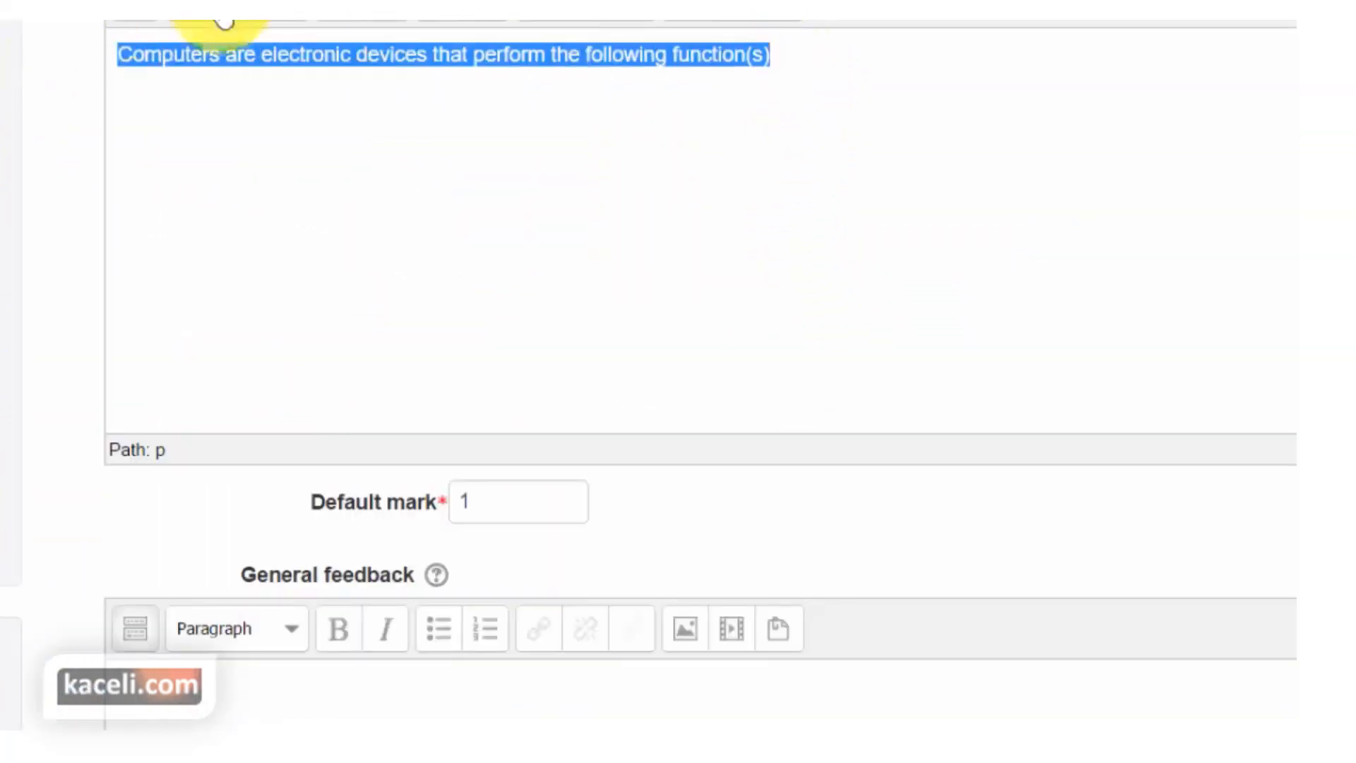
pyautogui.hotkey('ctrl', 'b')
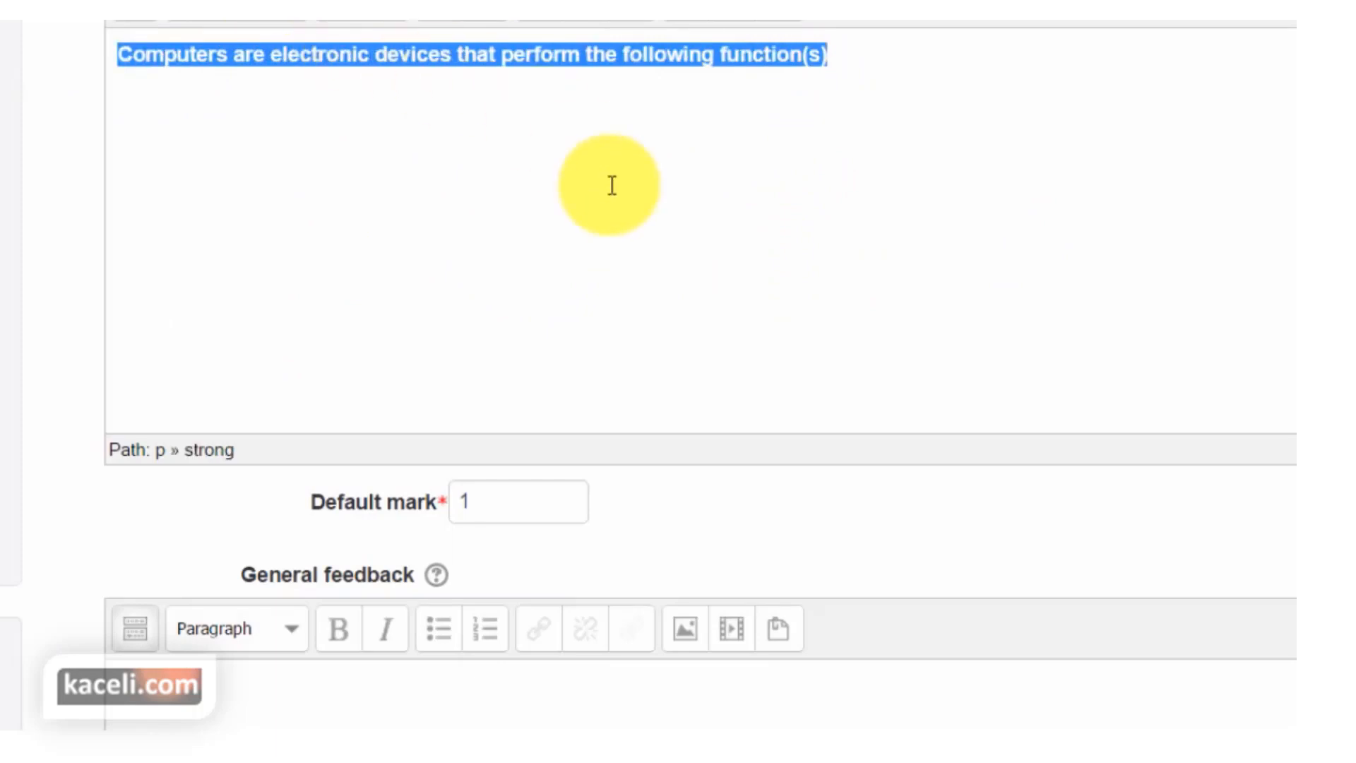
# - Enter "Input" as the text of Choice 1 in the question's answers
pyautogui.scroll(-3, 586, 318)
pyautogui.scroll(-4, 353, 473)
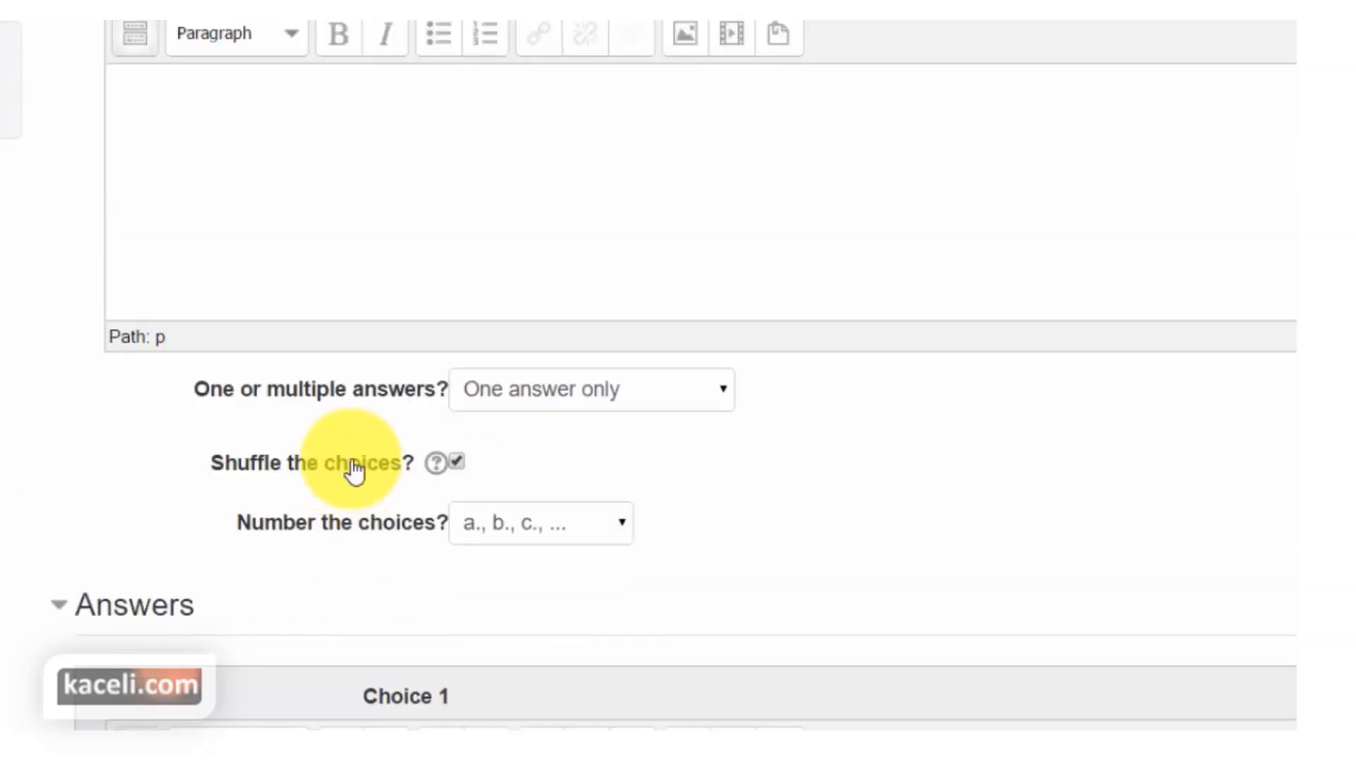
pyautogui.click(302, 197)
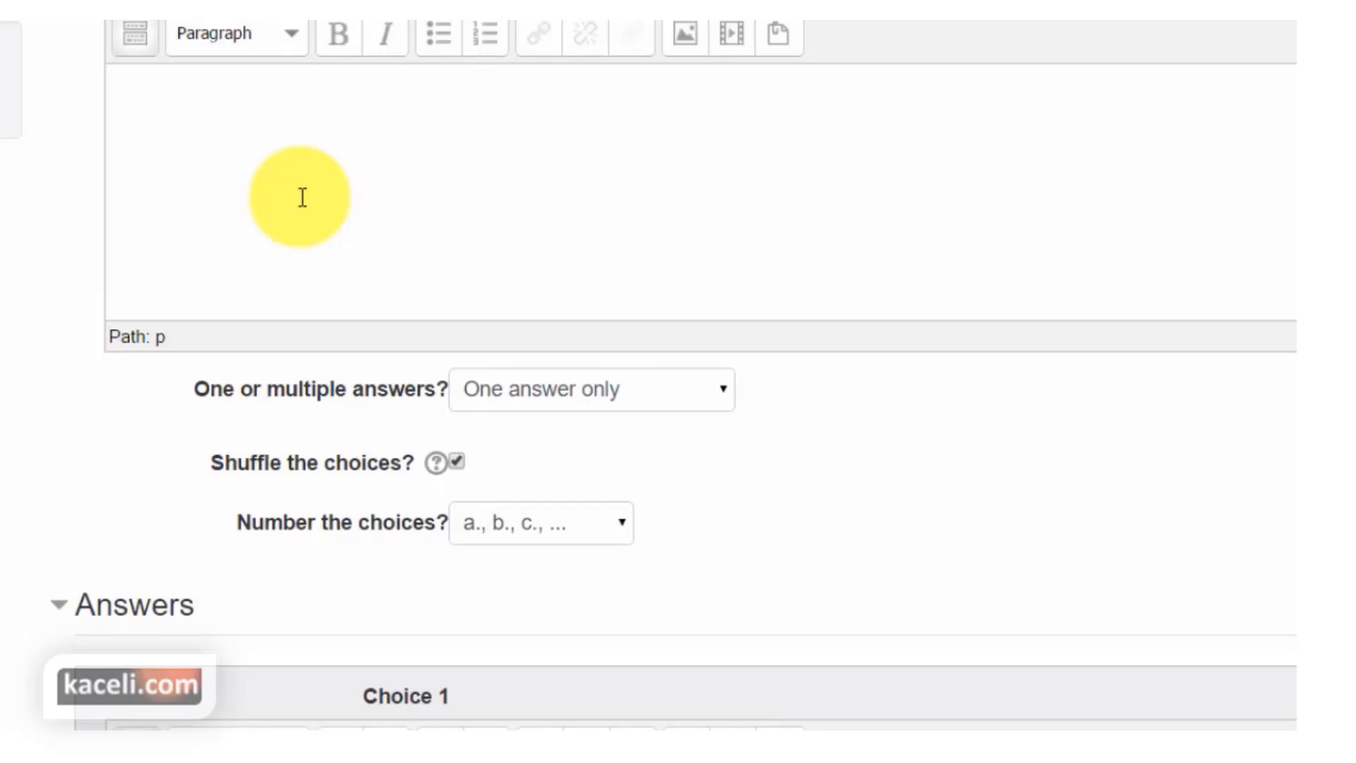
pyautogui.scroll(-4, 416, 212)
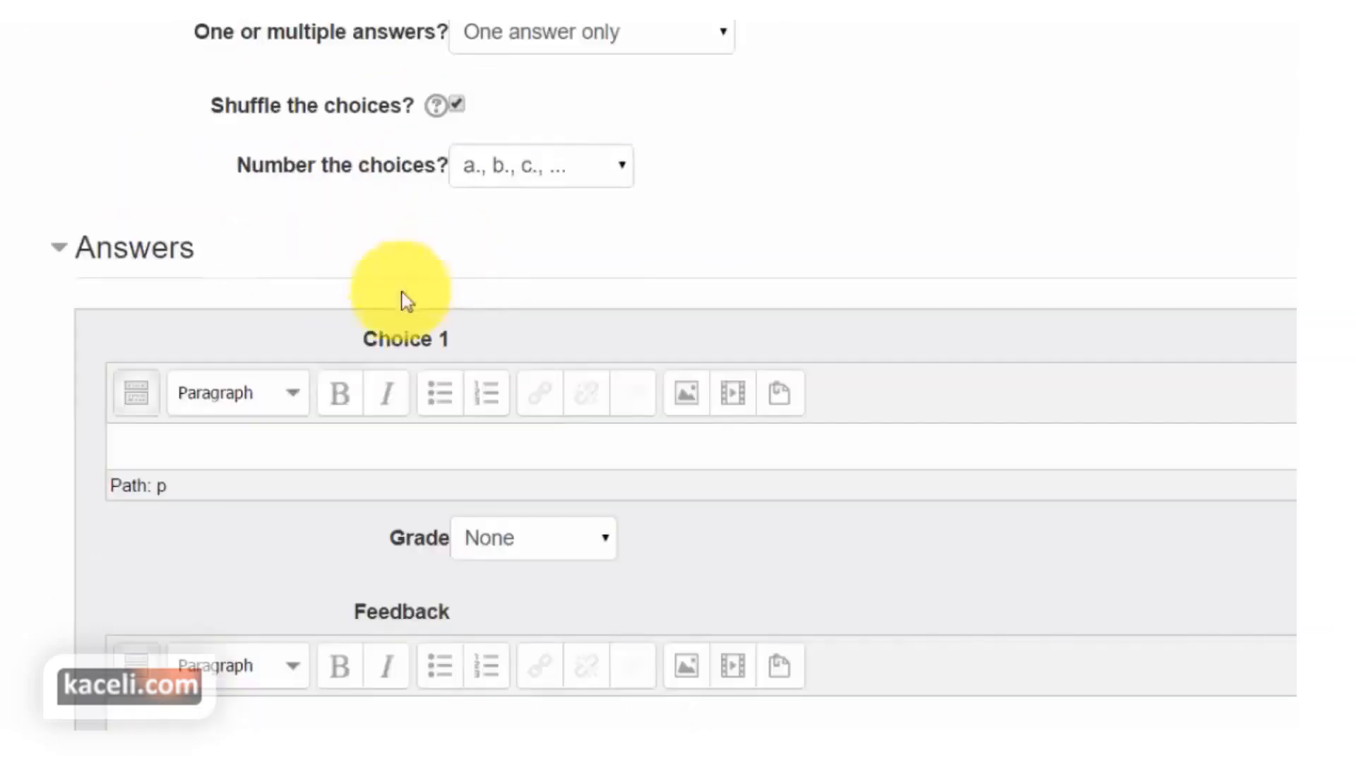
pyautogui.click(244, 455)
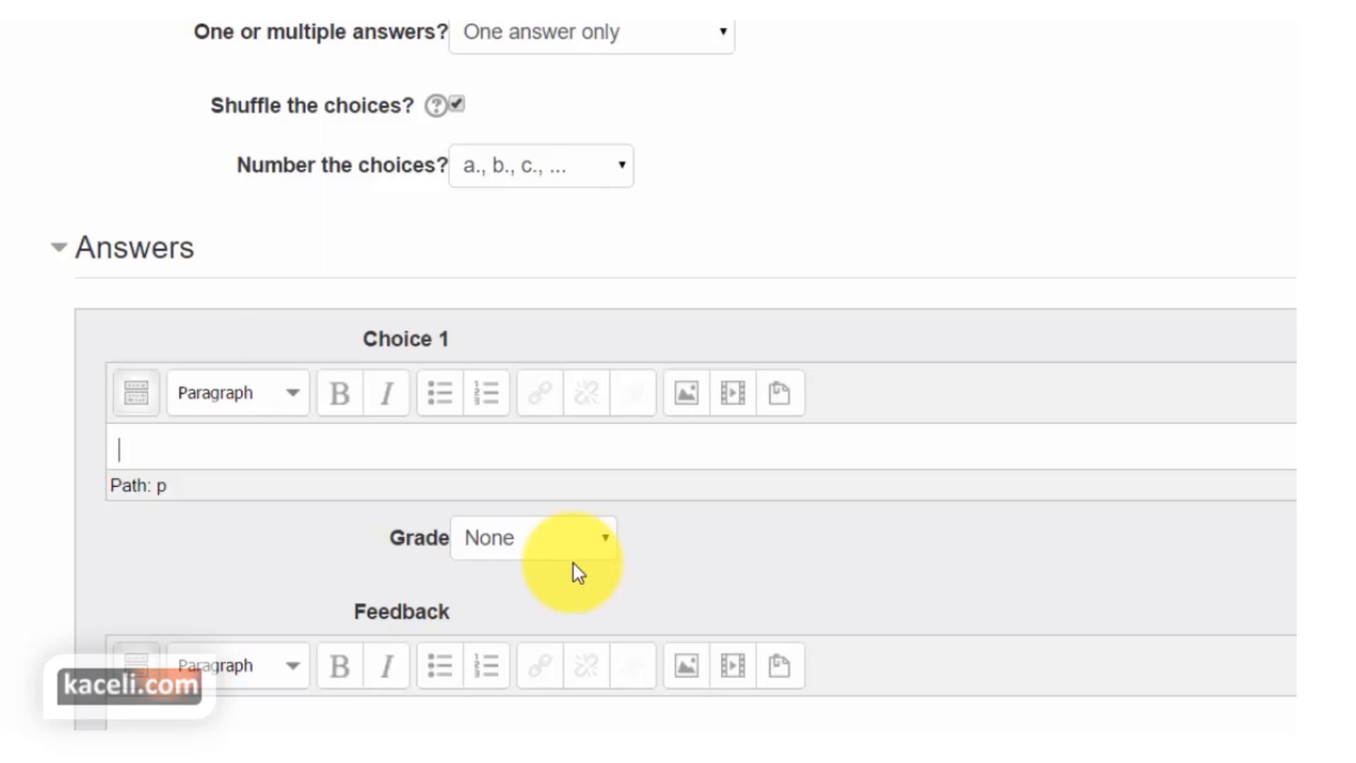
pyautogui.write('Input')
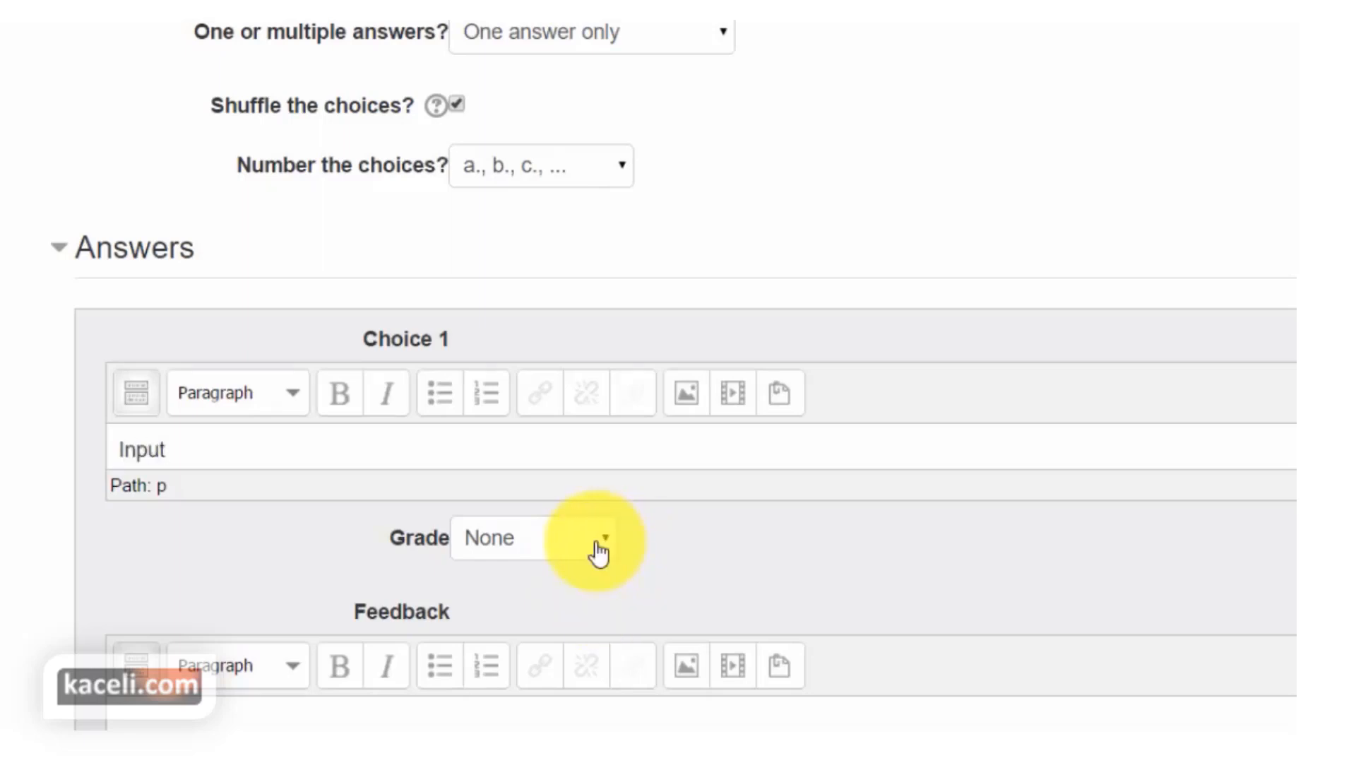
# - Enter "Output" as the text of Choice 2
pyautogui.scroll(-2, 598, 553)
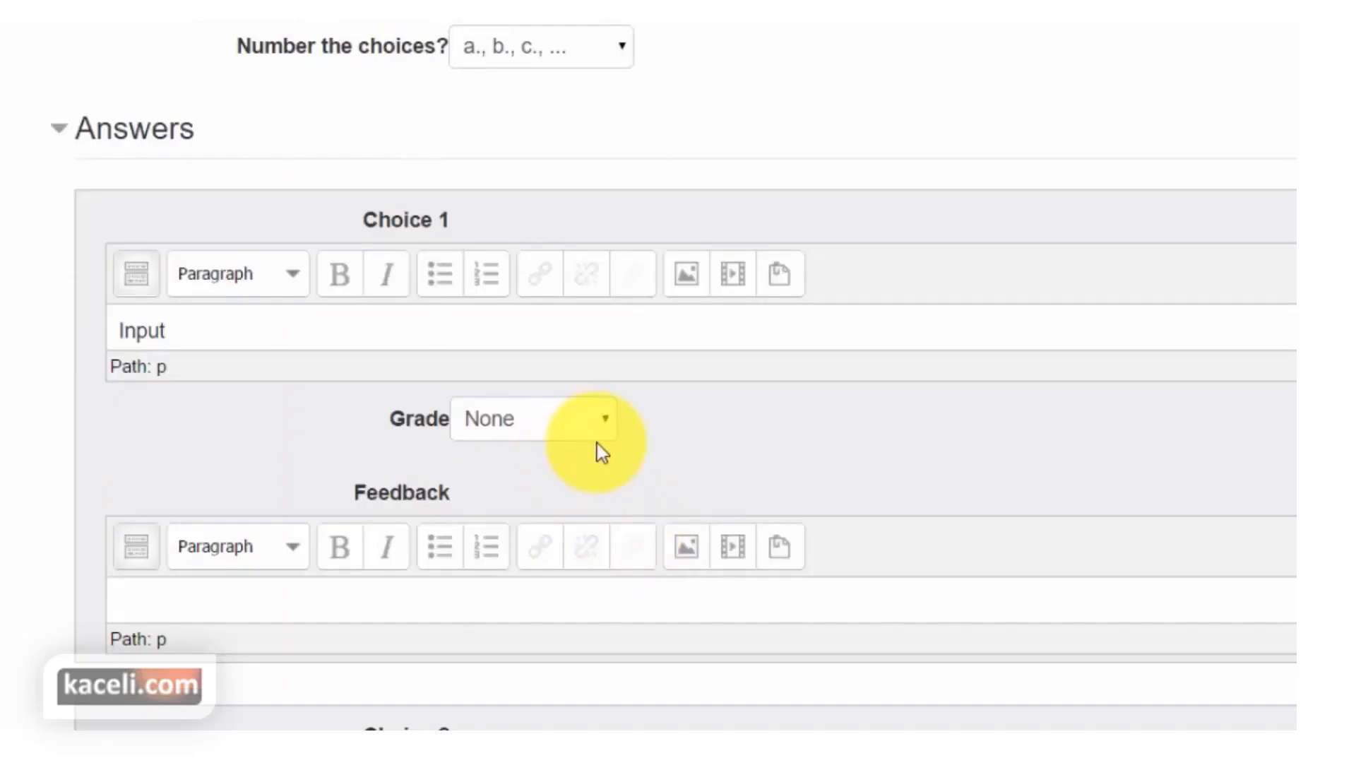
pyautogui.scroll(-3, 598, 452)
pyautogui.scroll(-3, 363, 494)
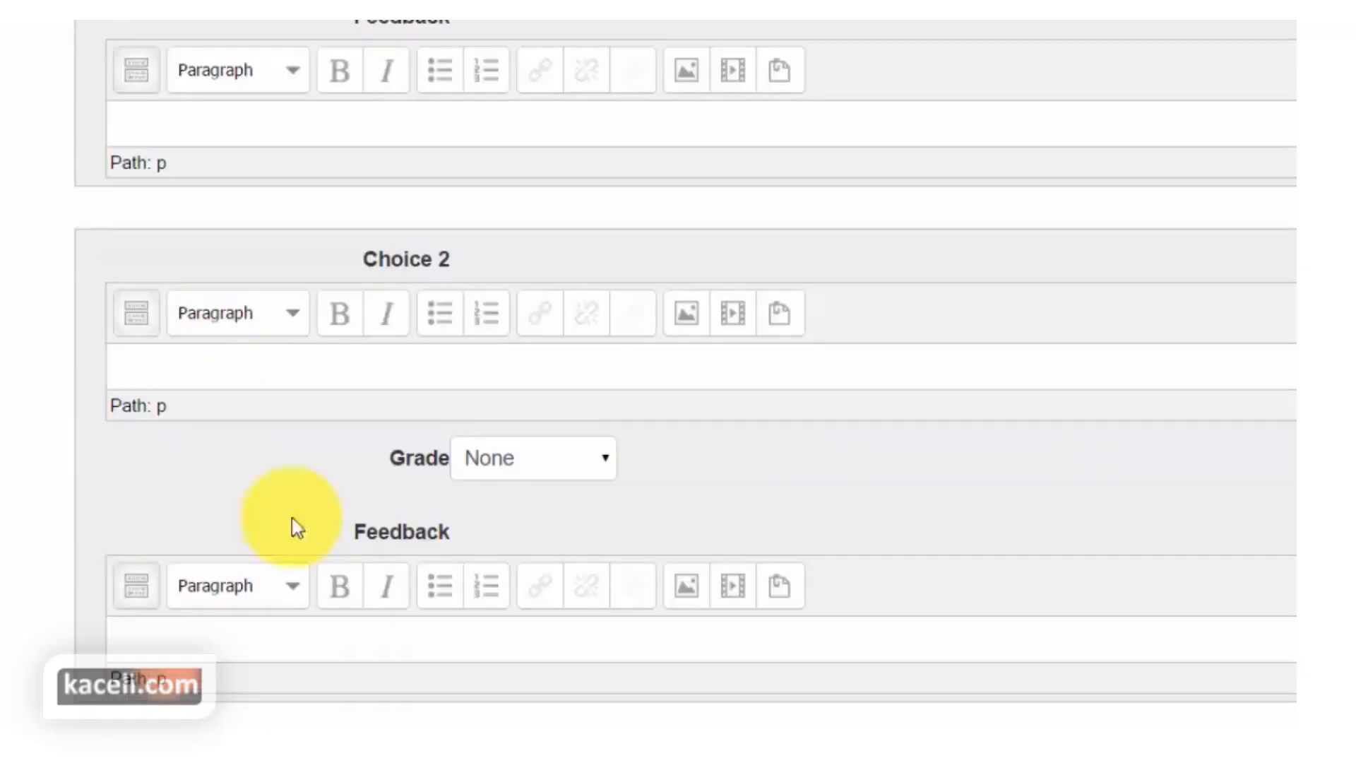
pyautogui.click(235, 365)
pyautogui.write('Output')
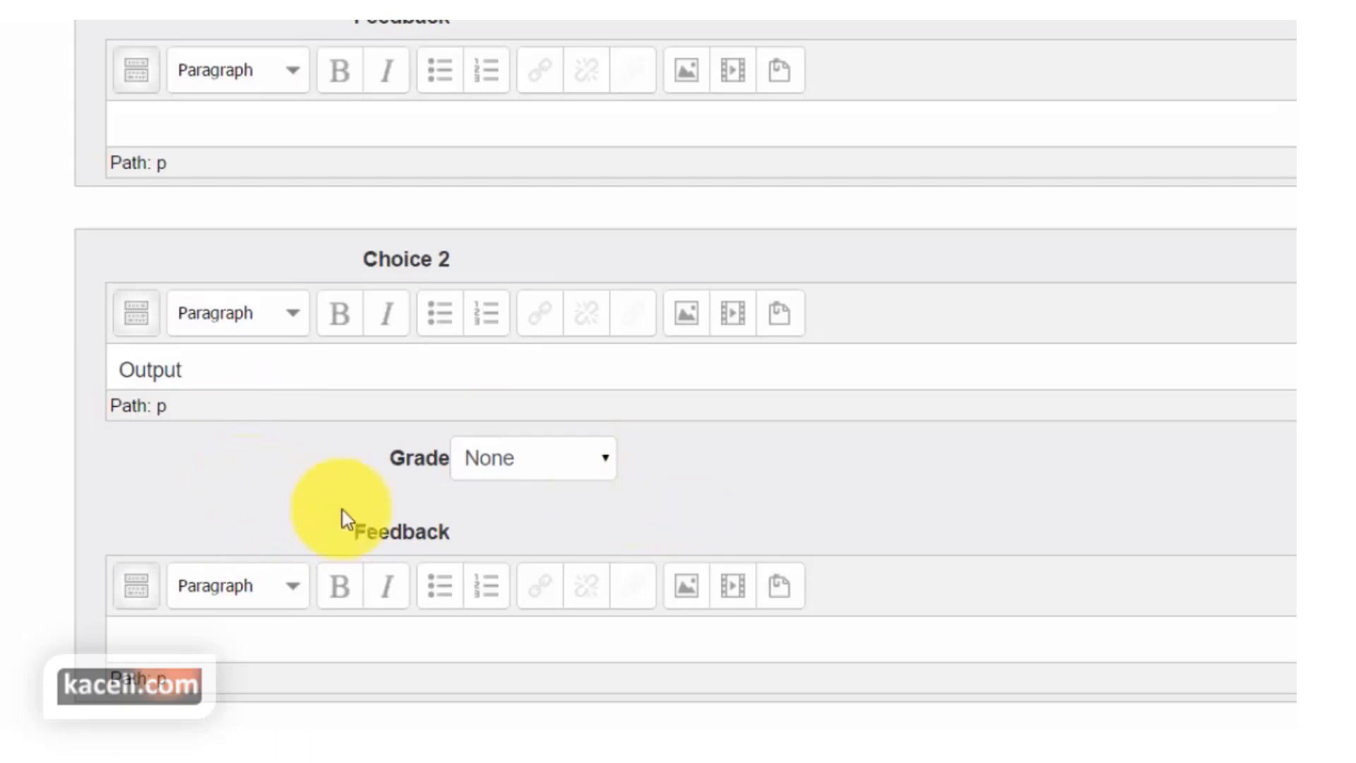
# - Enter "Storage" as the text of Choice 3 and "Processing" as the text of Choice 4
pyautogui.scroll(-5, 342, 509)
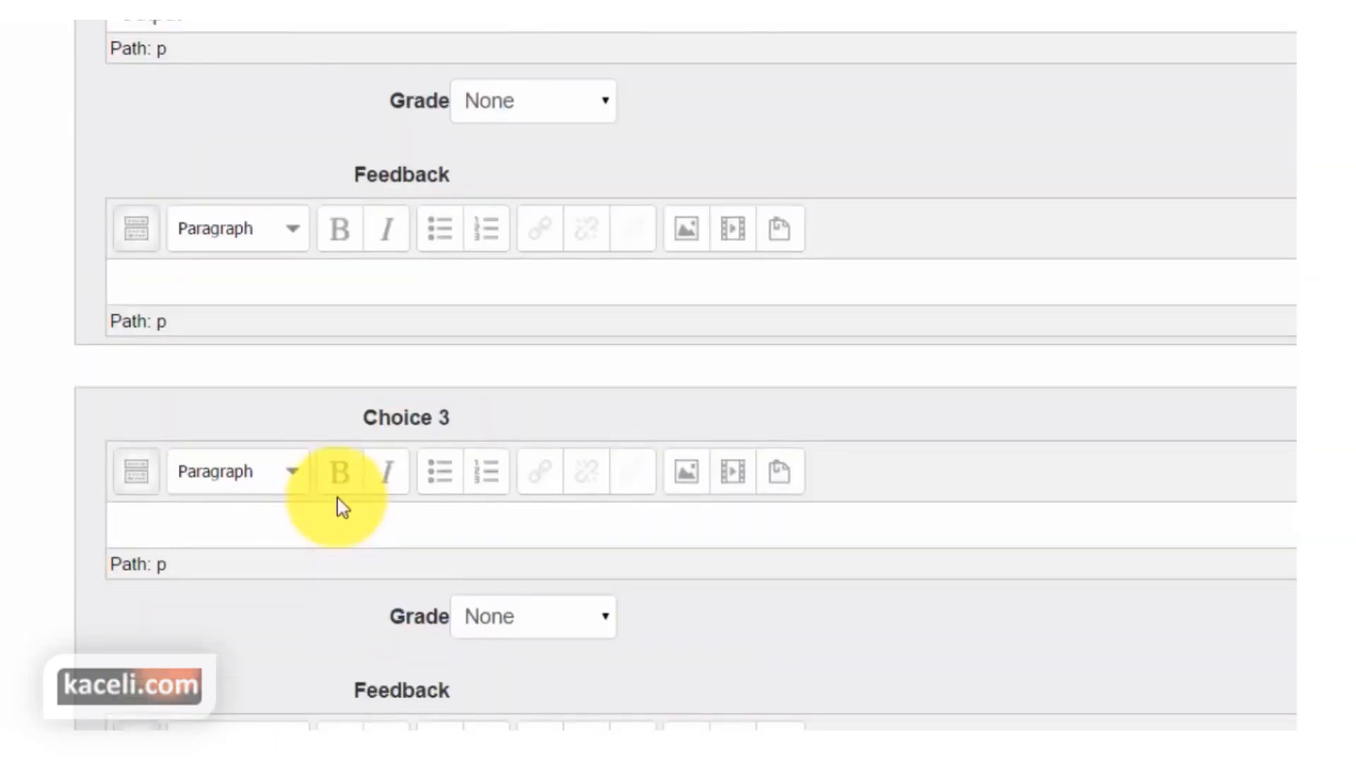
pyautogui.scroll(-2, 362, 509)
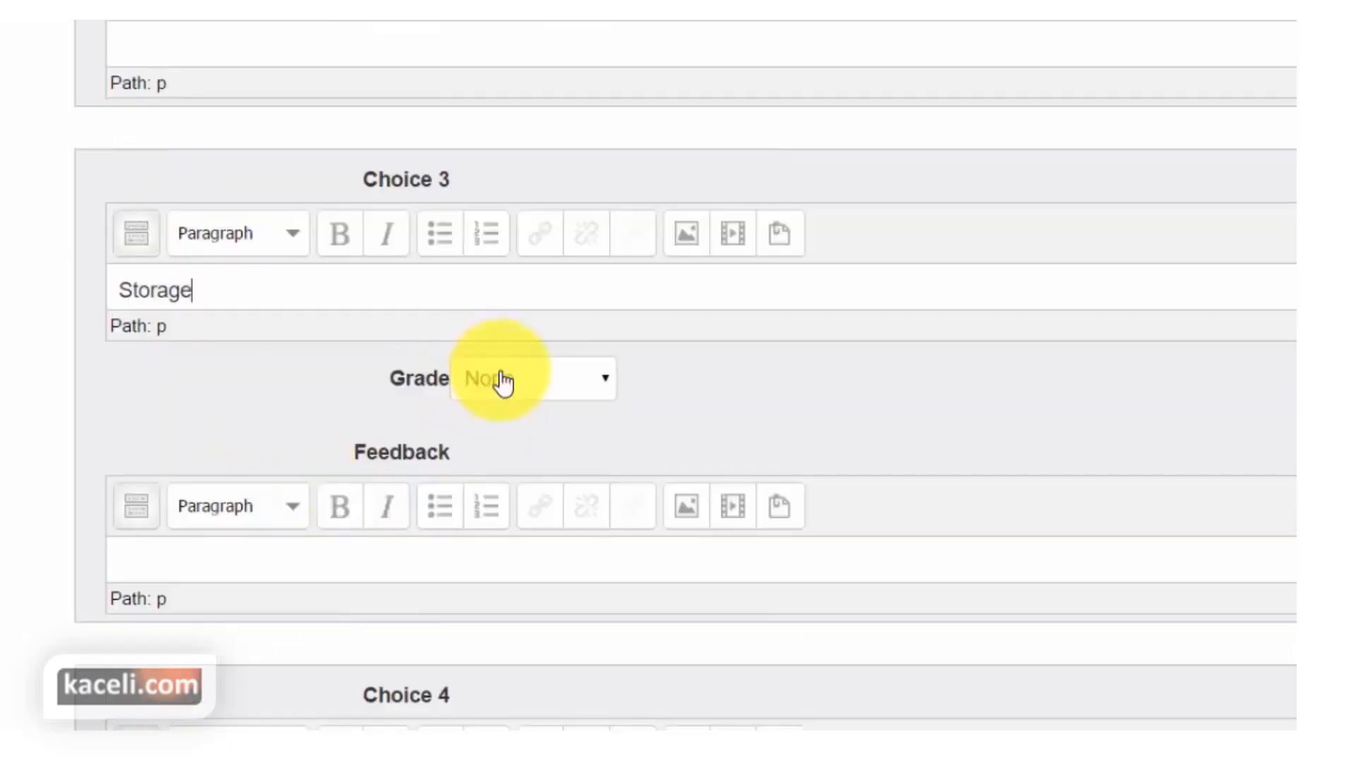
pyautogui.scroll(-4, 503, 382)
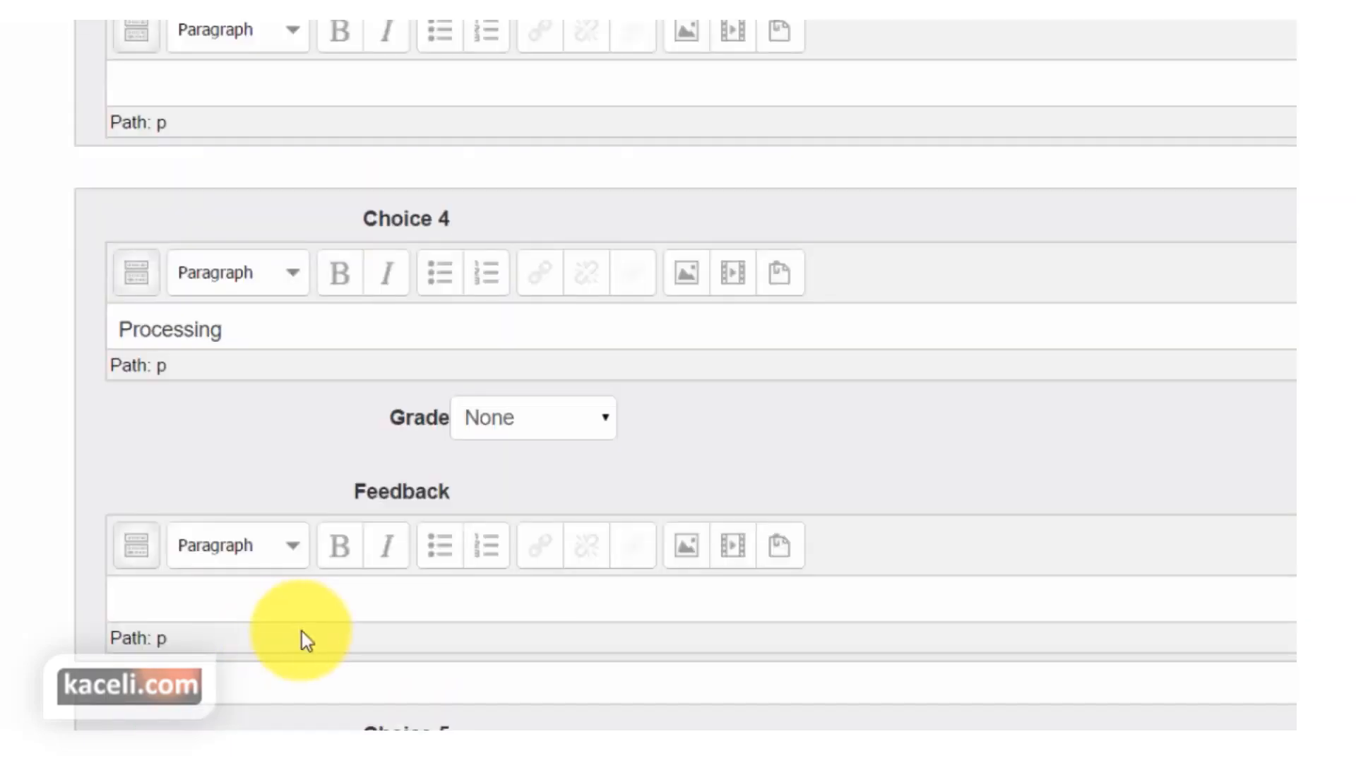
pyautogui.scroll(-1, 443, 455)
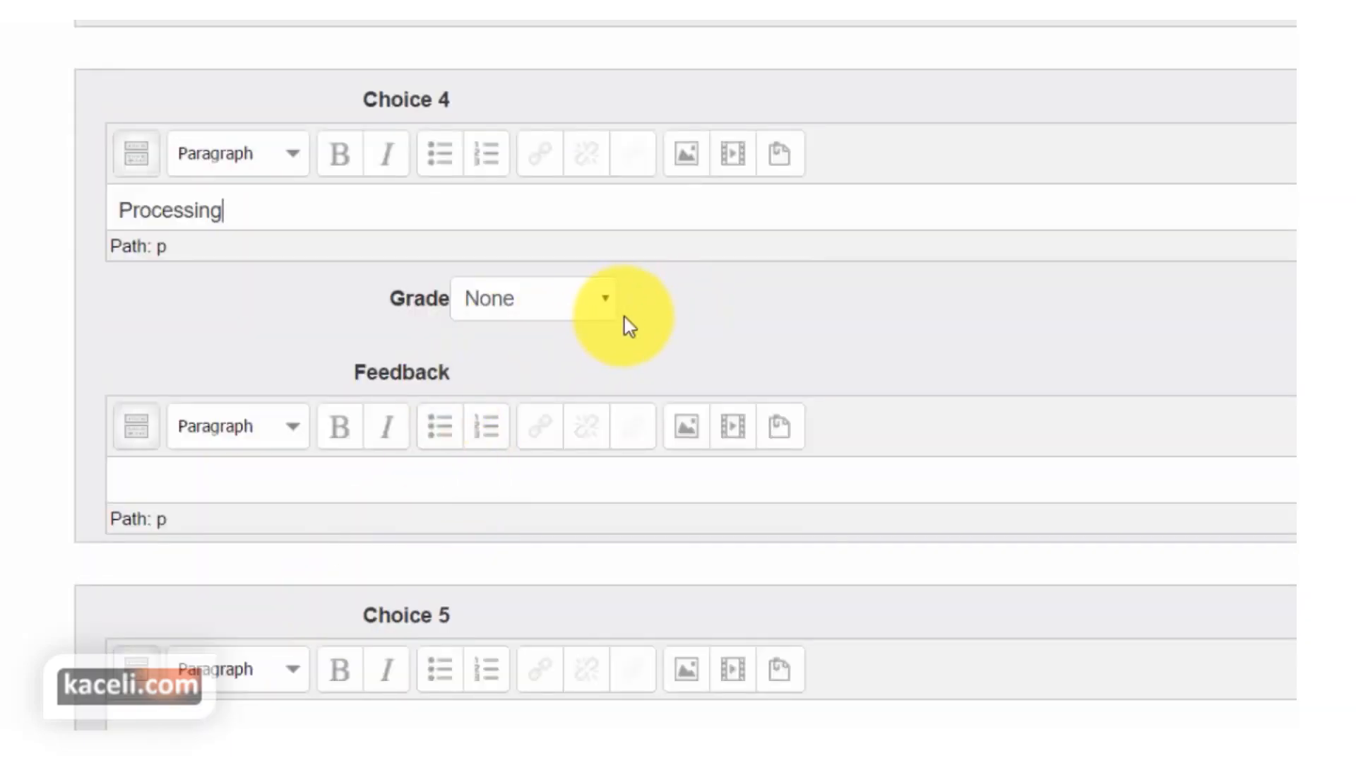
# - Enter "All of the above (or all listed option)" as Choice 5 and set its grade to 100%
pyautogui.scroll(-3, 615, 330)
pyautogui.click(215, 493)
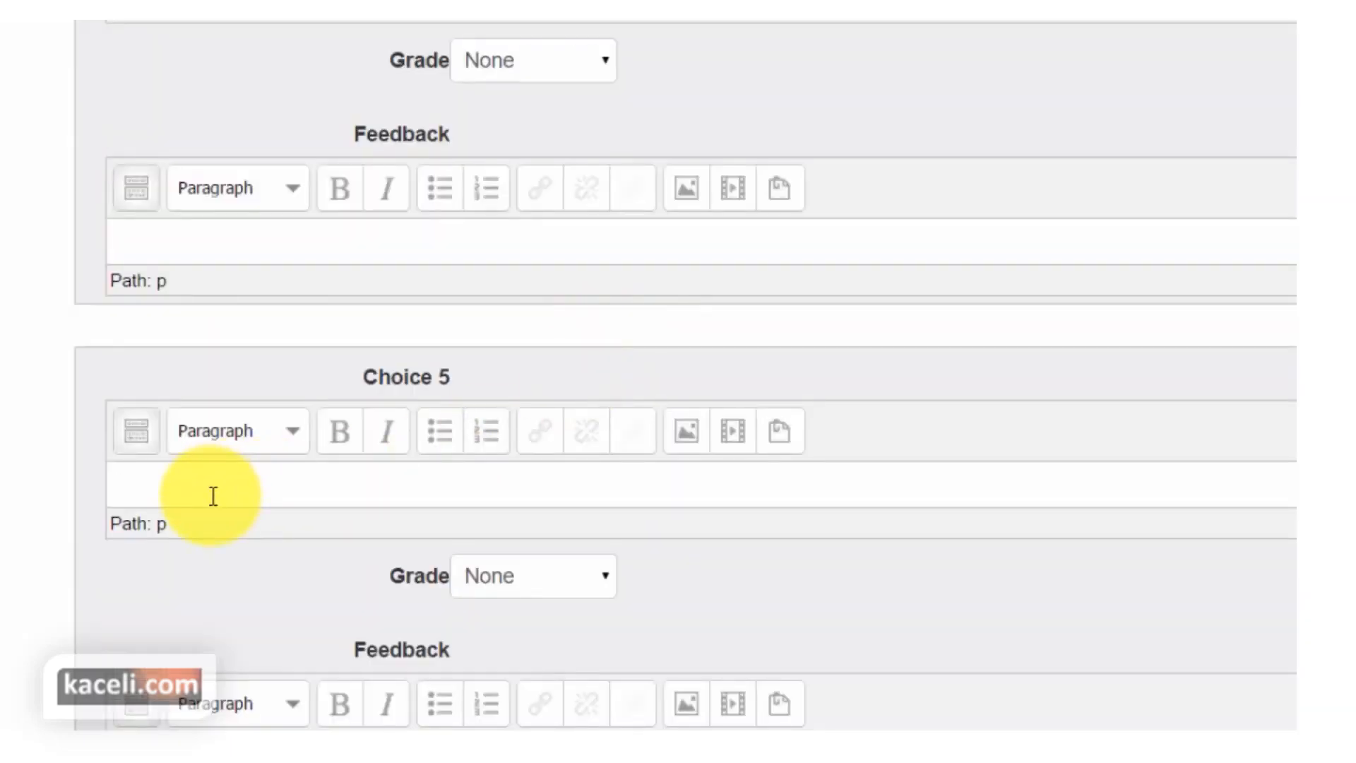
pyautogui.write('All of the above (or all listed option')
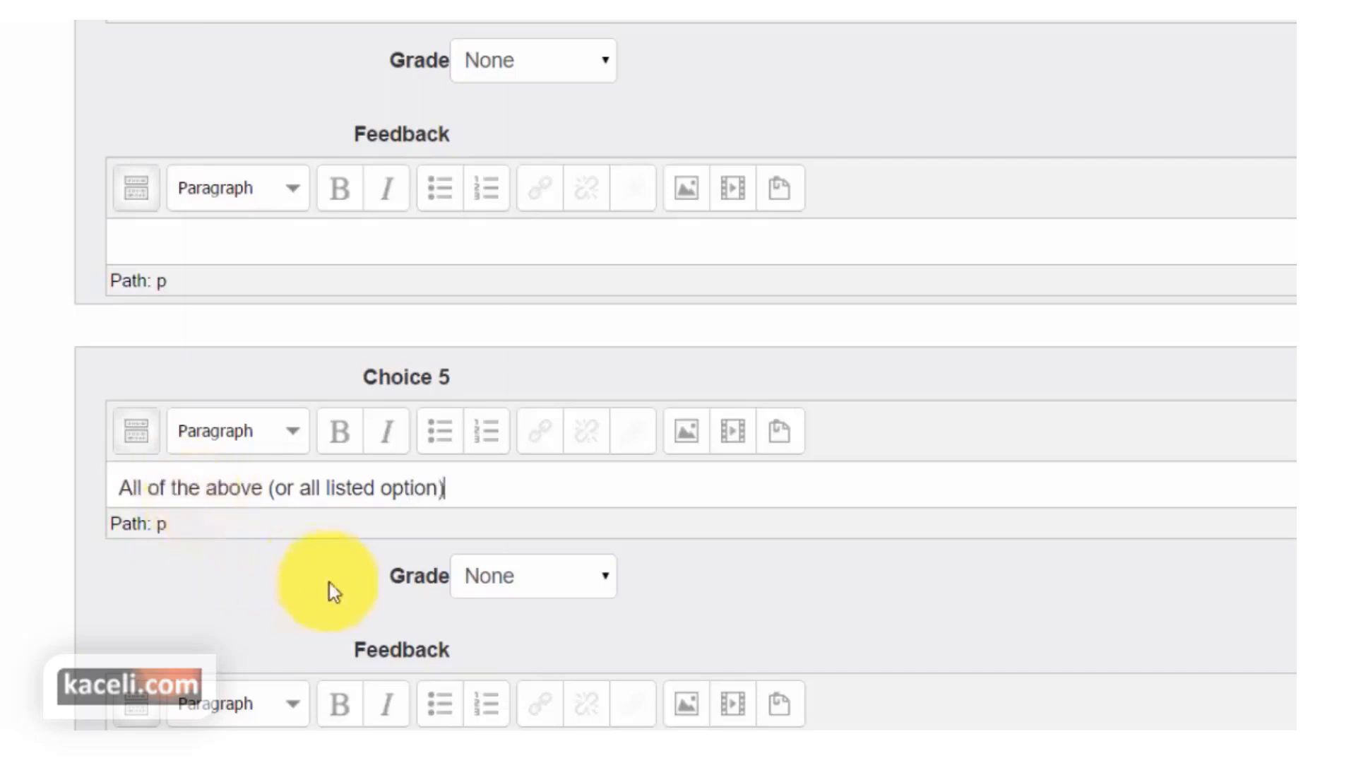
pyautogui.click(517, 595)
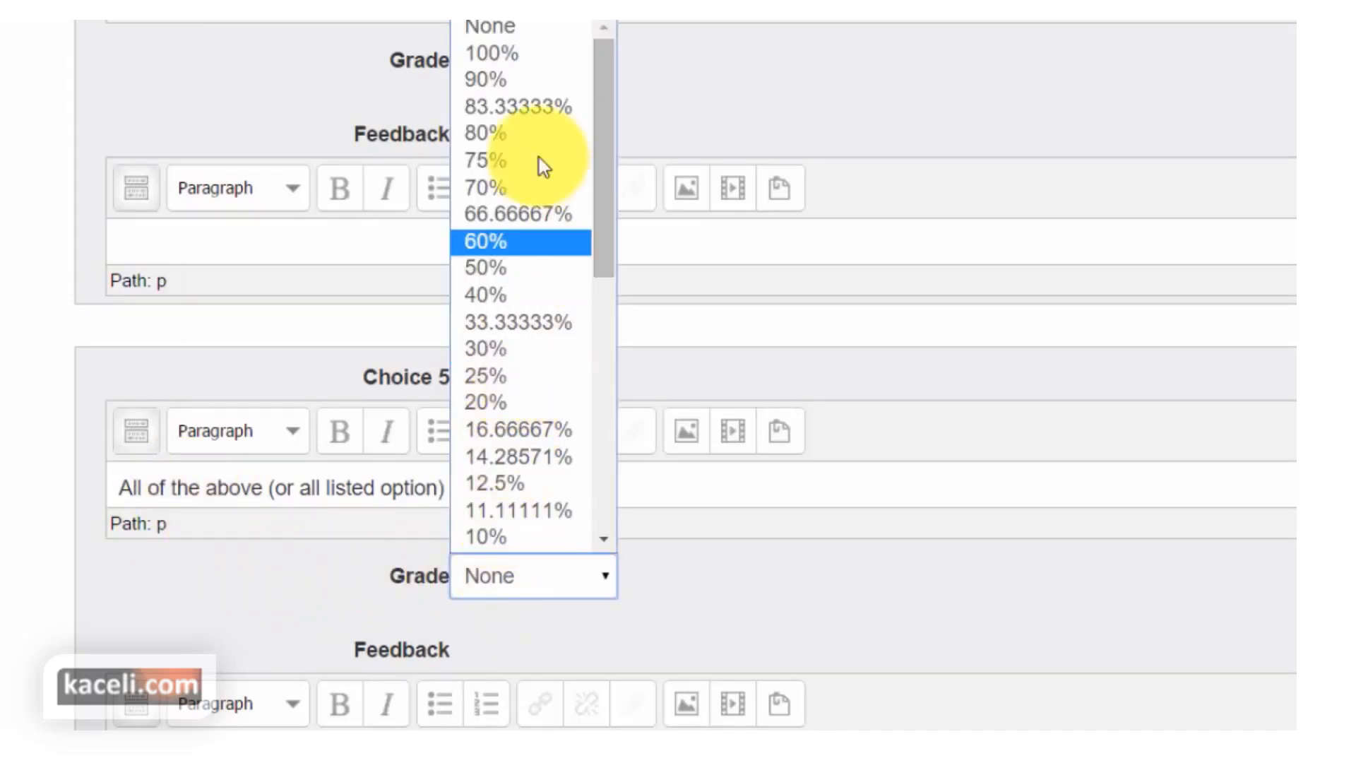
pyautogui.click(522, 61)
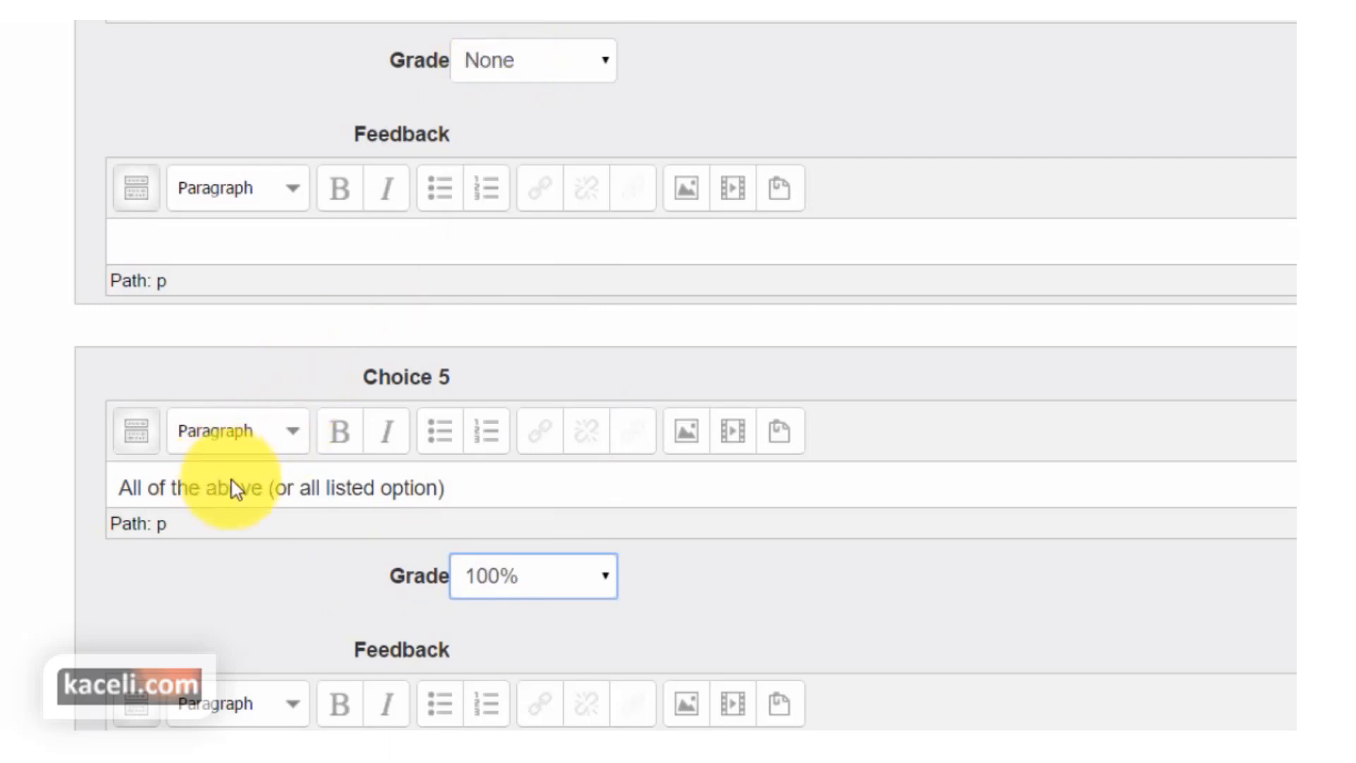
# - Review the choices of the multiple-choice question and save it to the quiz
pyautogui.click(198, 488)
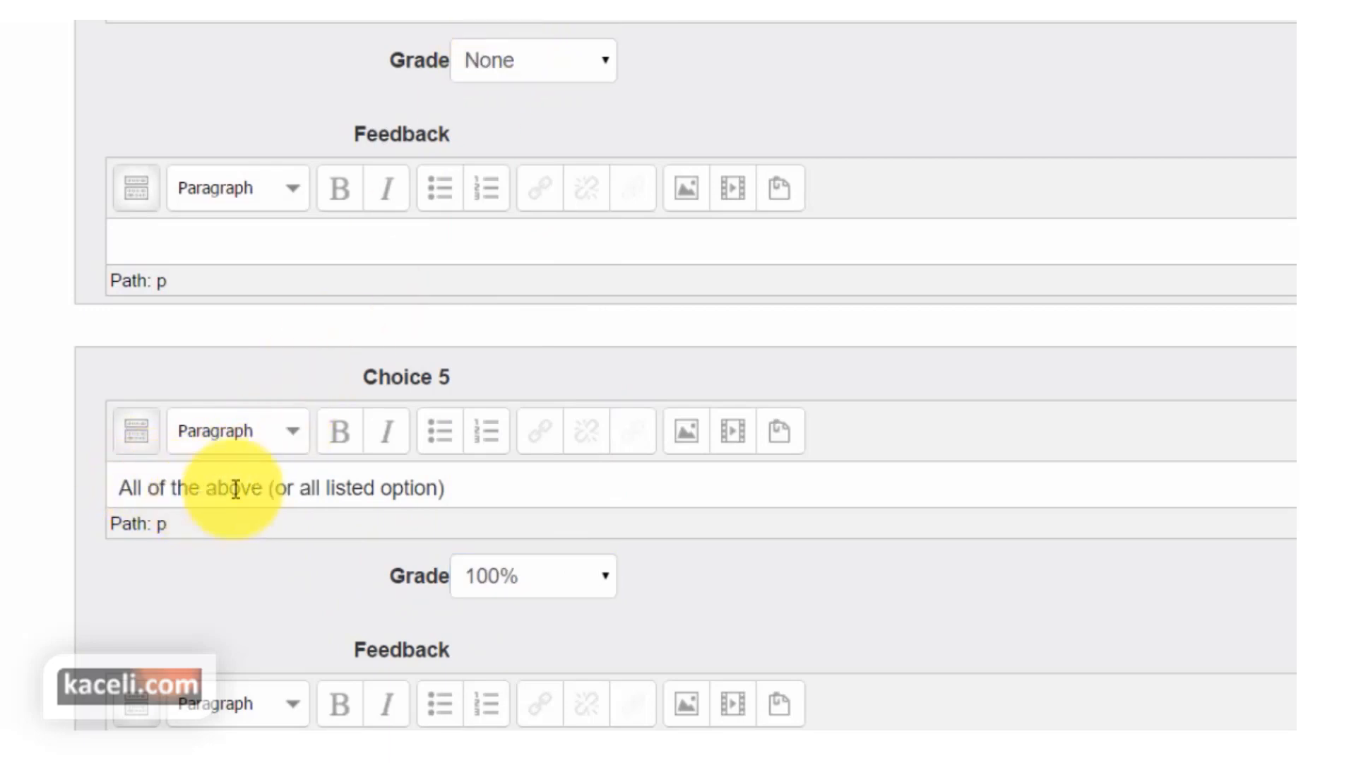
pyautogui.scroll(3, 608, 212)
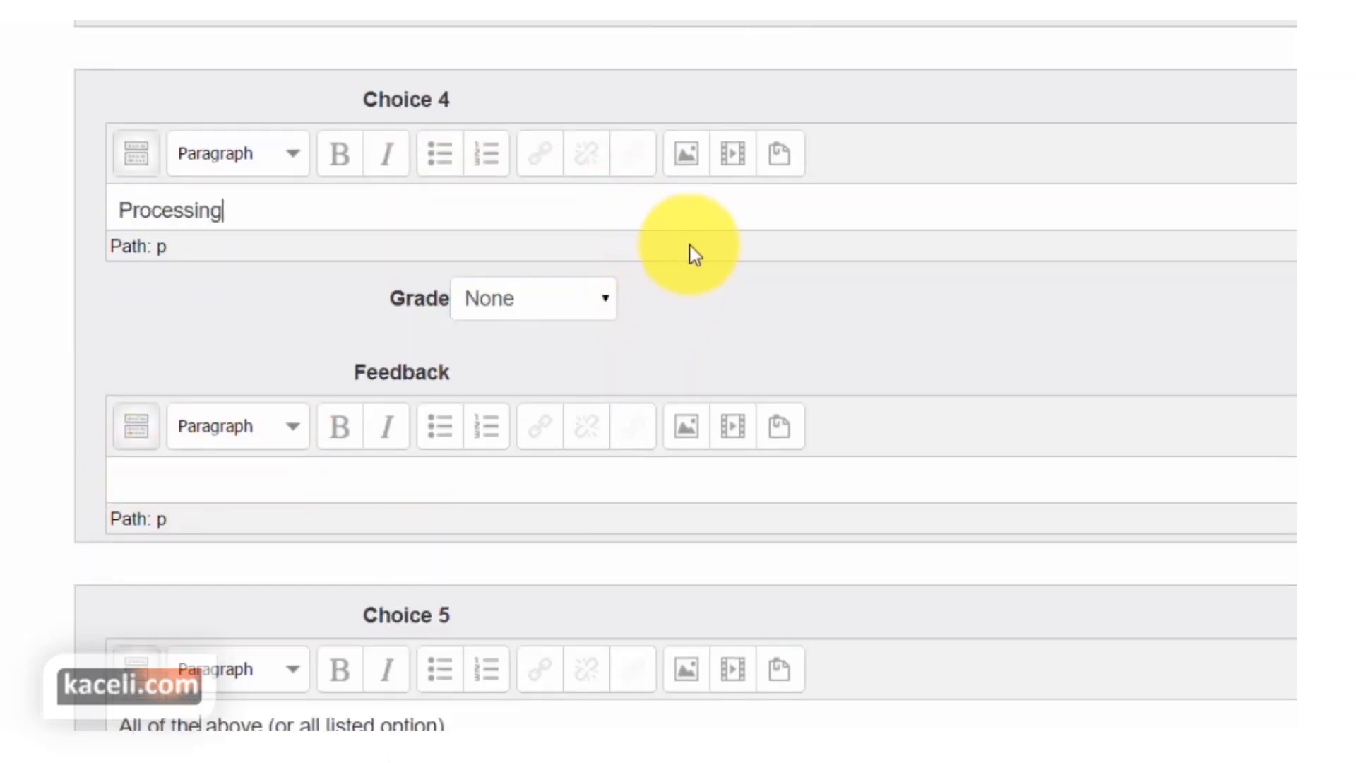
pyautogui.scroll(-8, 693, 252)
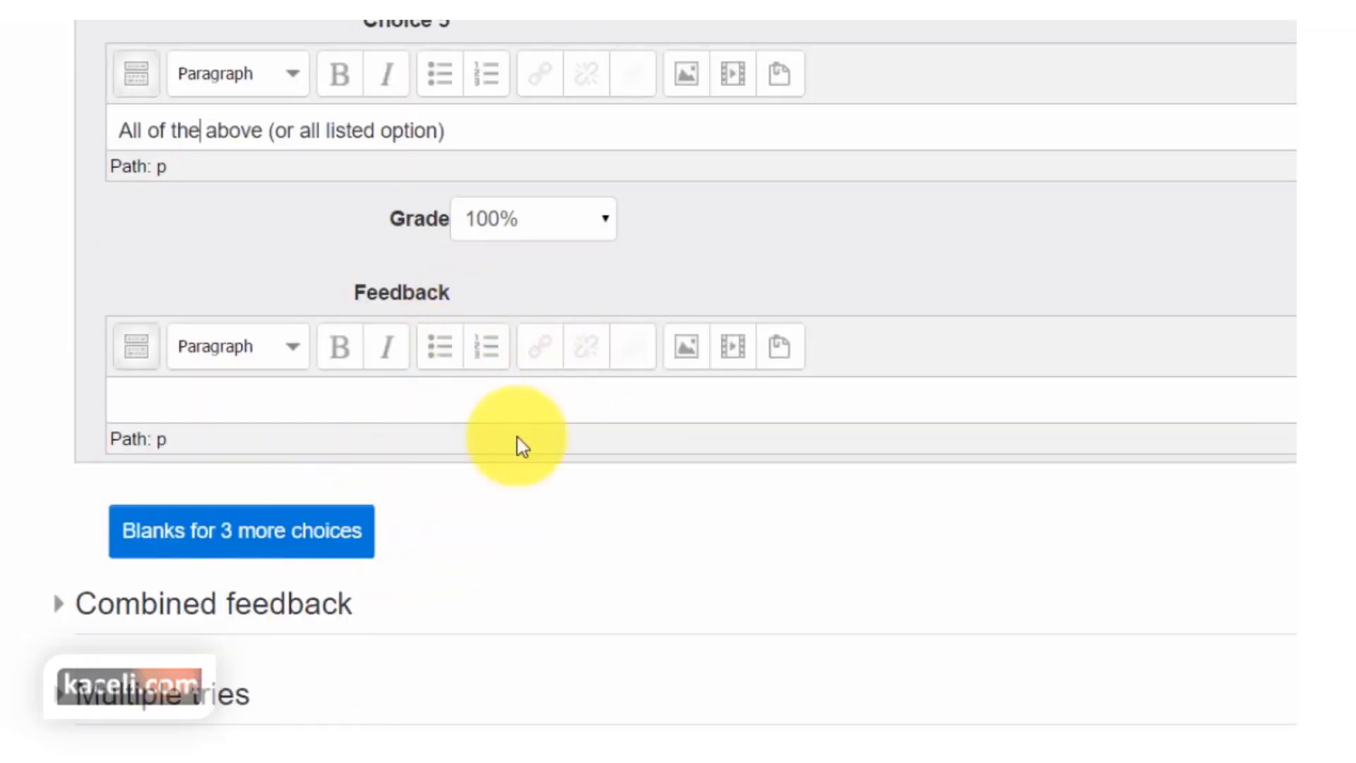
pyautogui.scroll(-8, 578, 363)
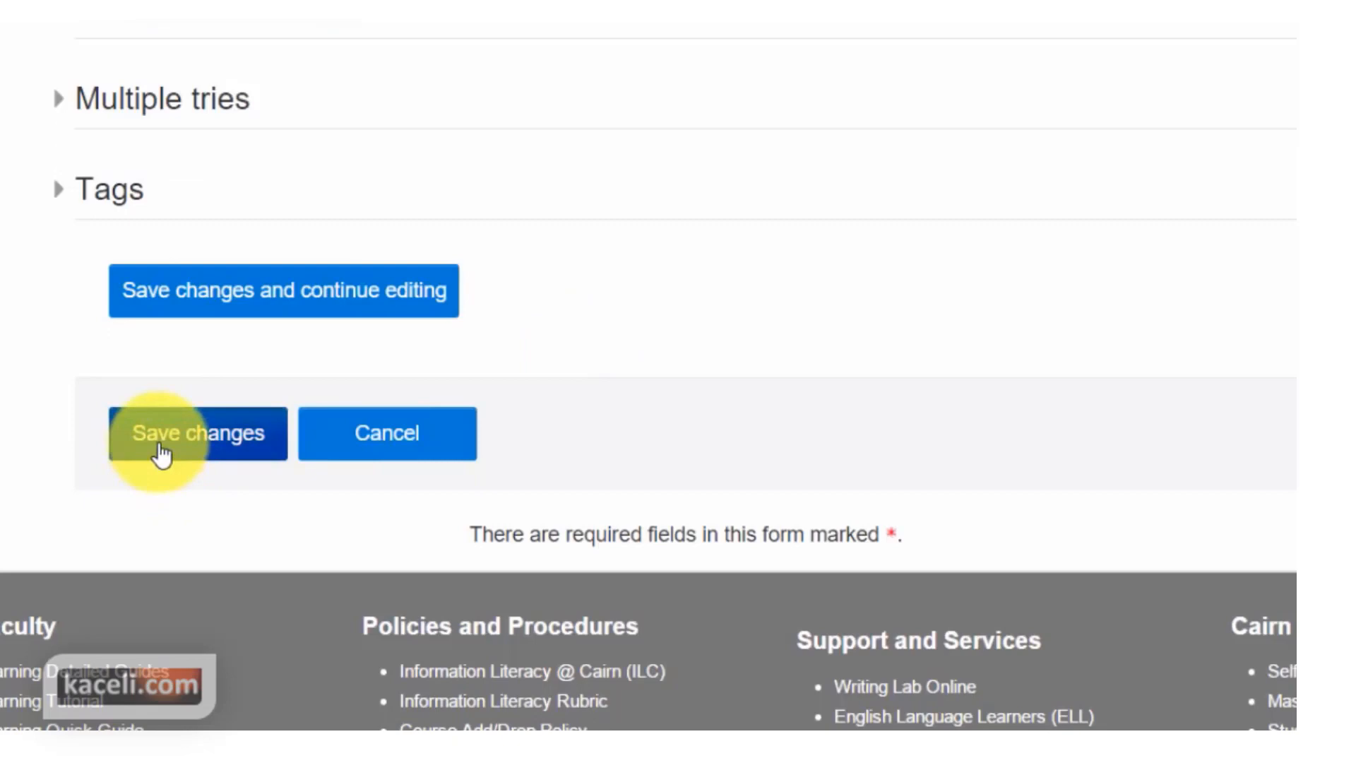
pyautogui.click(161, 451)
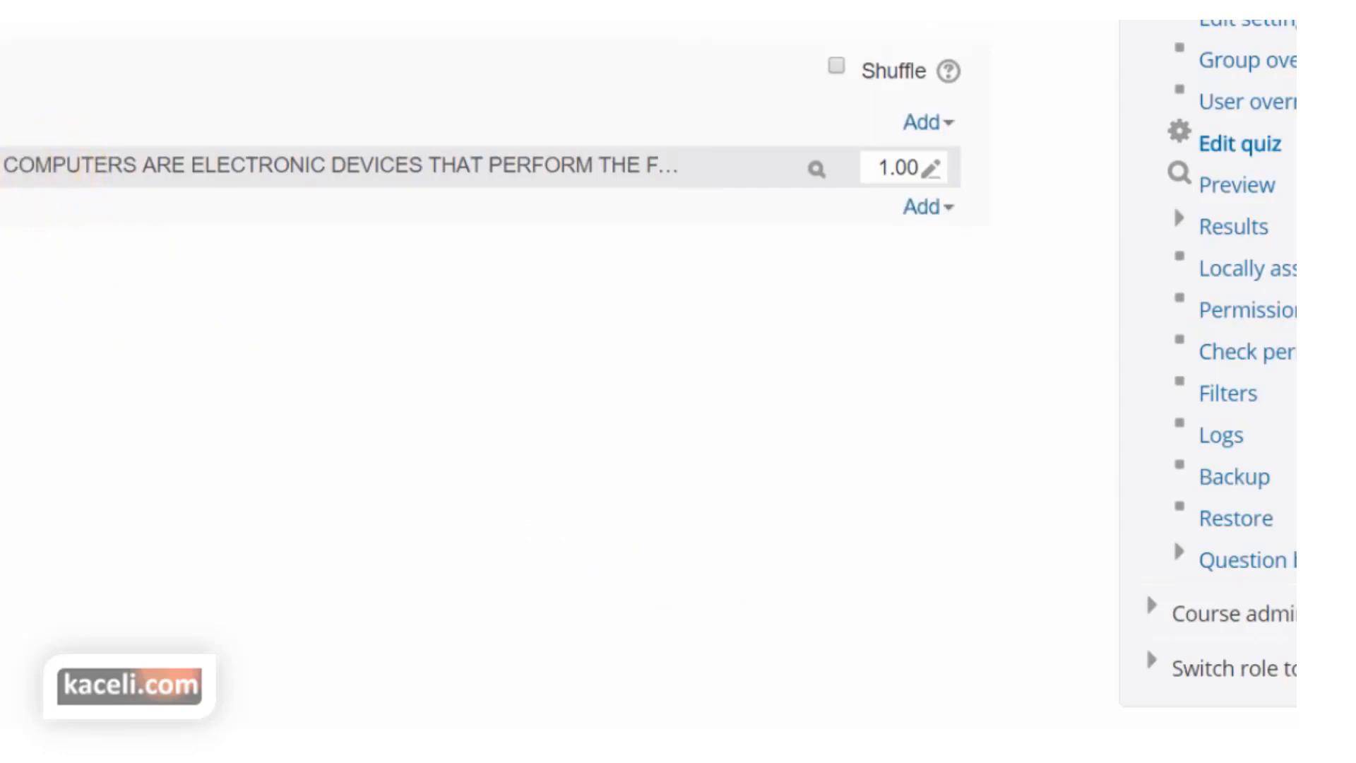
# - Add a new True/False question to the Chapter 1 Quiz after the multiple-choice question
pyautogui.click(934, 215)
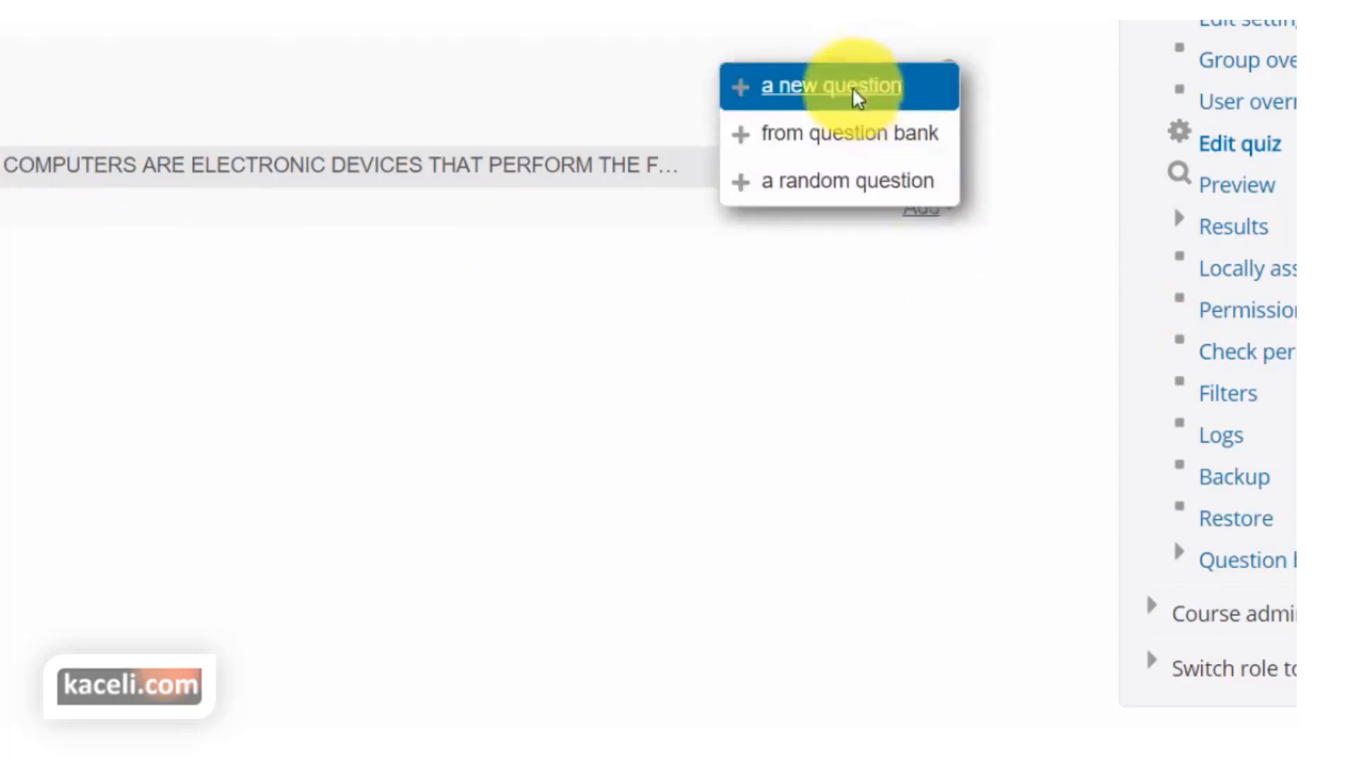
pyautogui.click(854, 91)
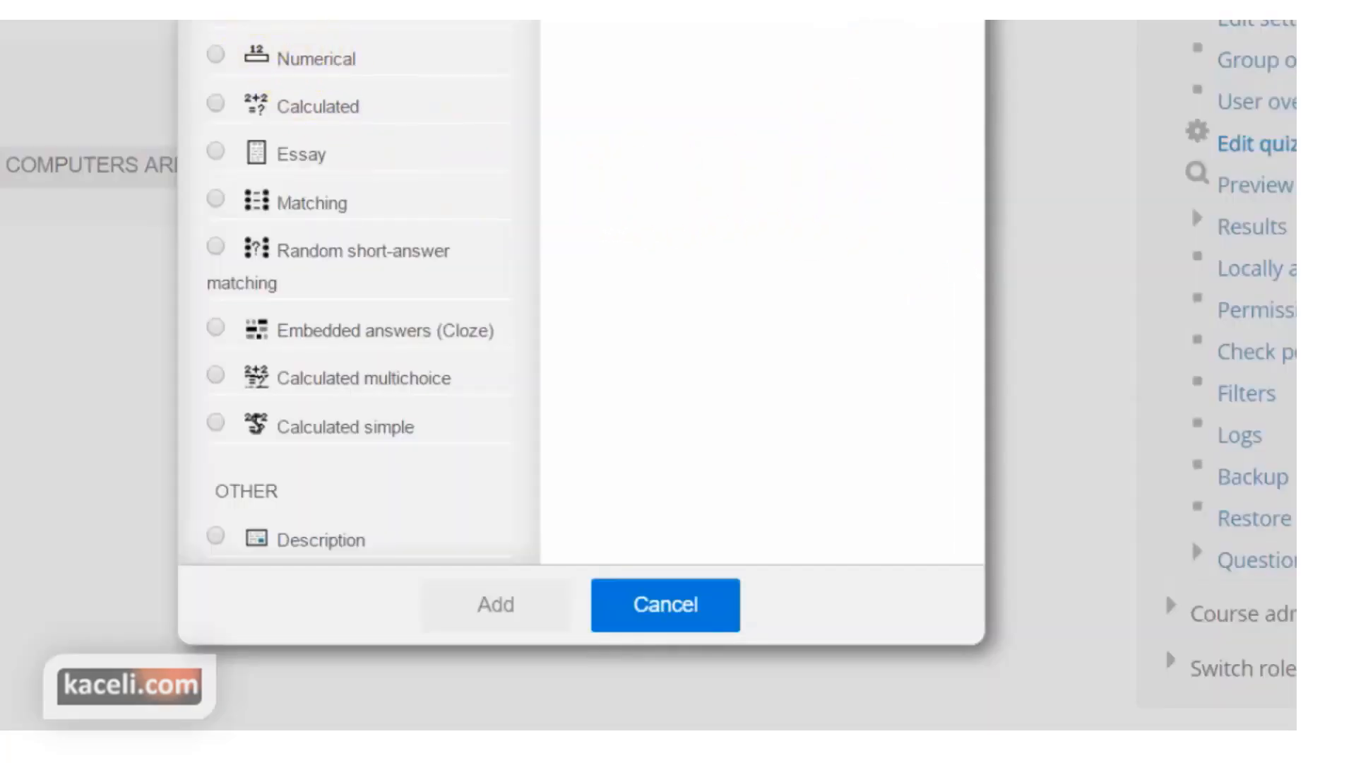
pyautogui.click(248, 3)
pyautogui.click(499, 606)
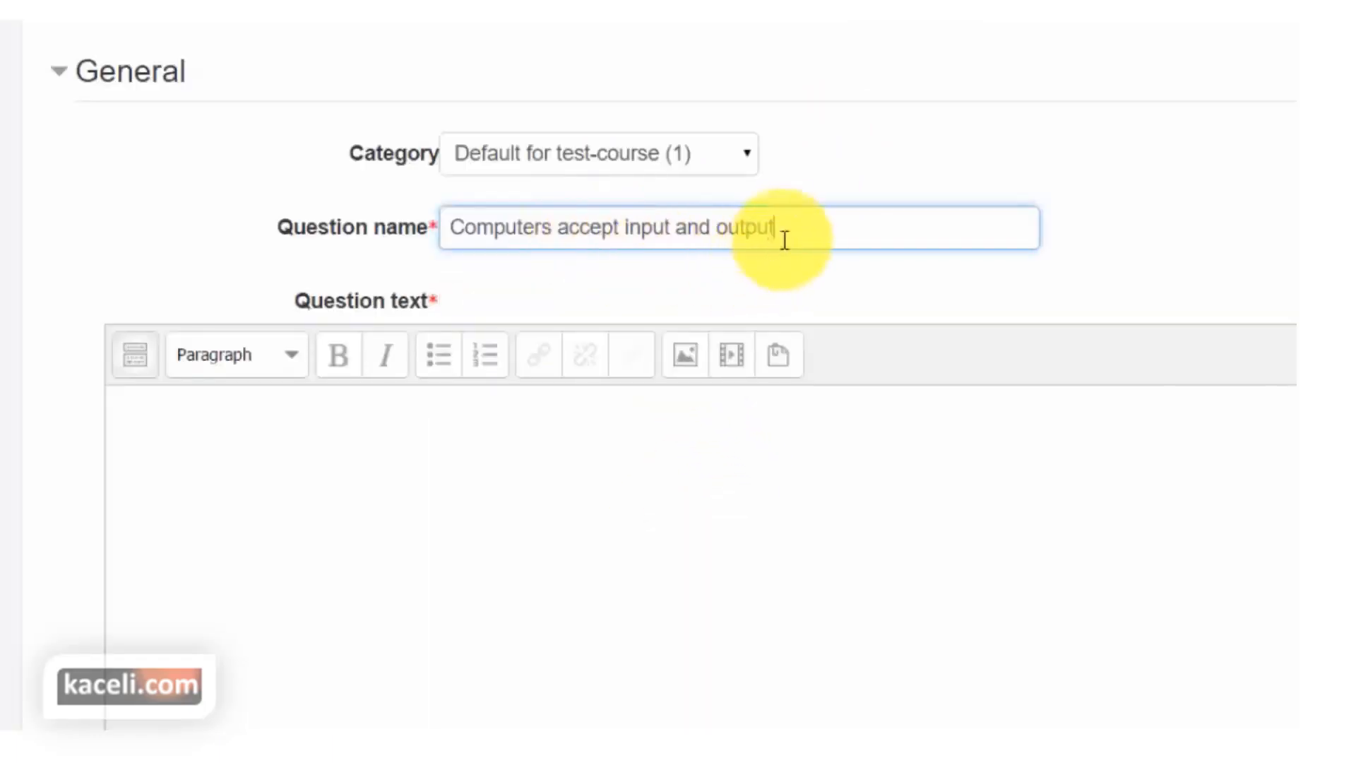
# - Name the question "Computers are electronic devices that accept input and output." and enter "Computers are electronic devices that accept input and produce output." as its text
pyautogui.moveTo(792, 233); pyautogui.dragTo(339, 227)
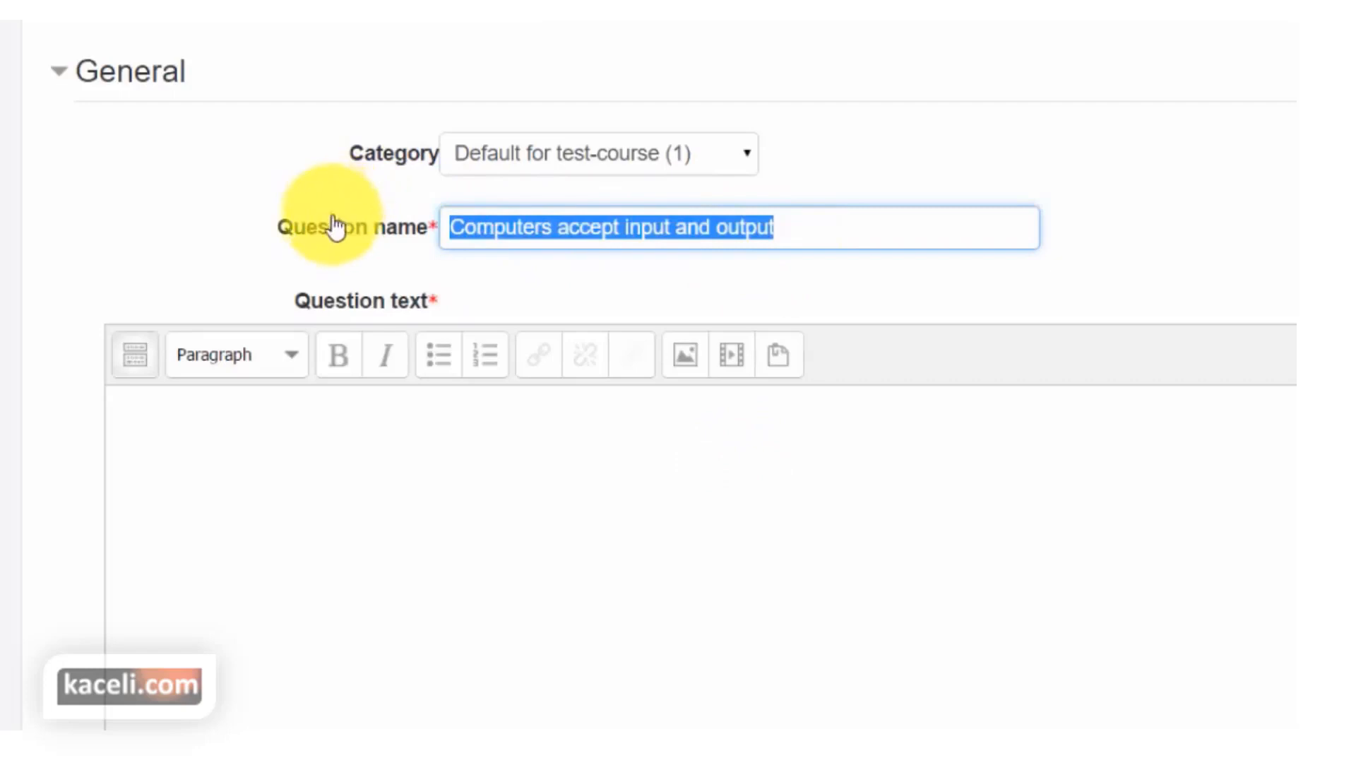
pyautogui.click(634, 532)
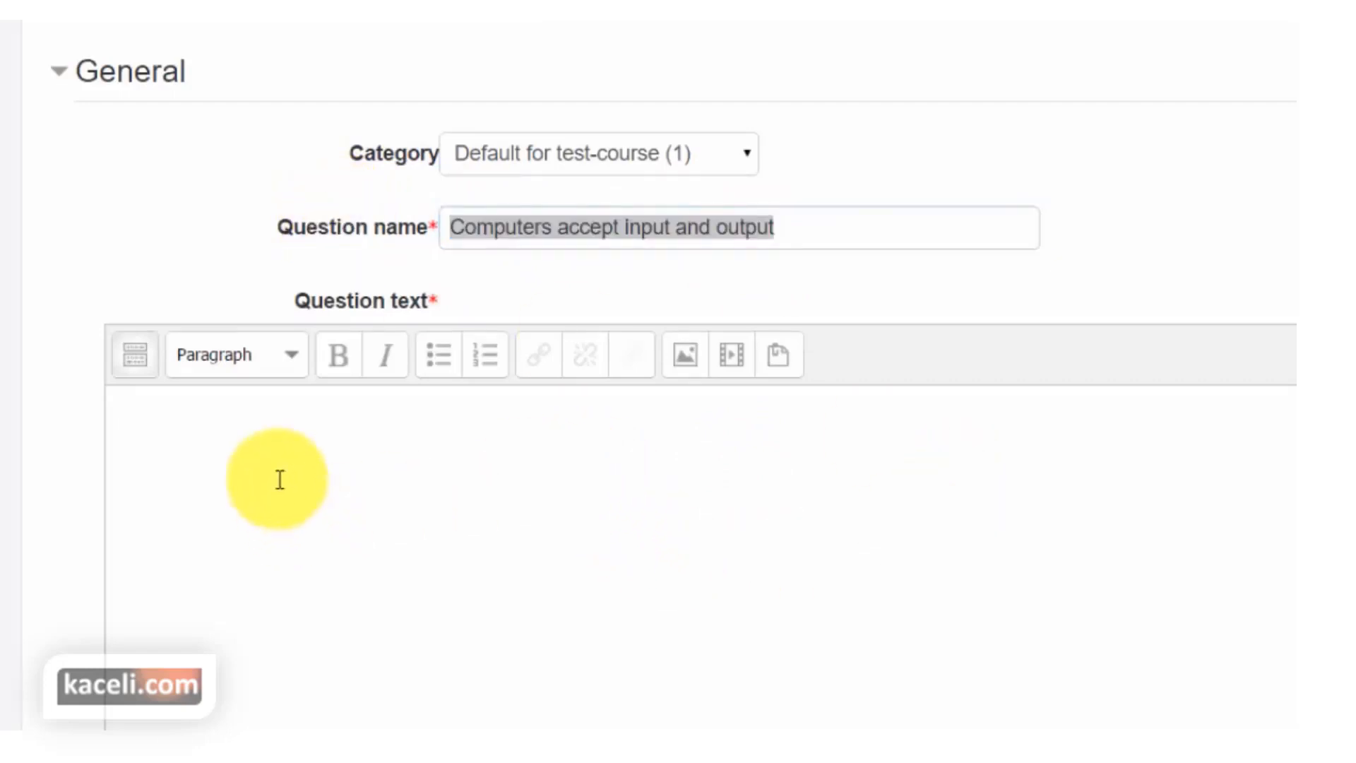
pyautogui.scroll(-5, 261, 453)
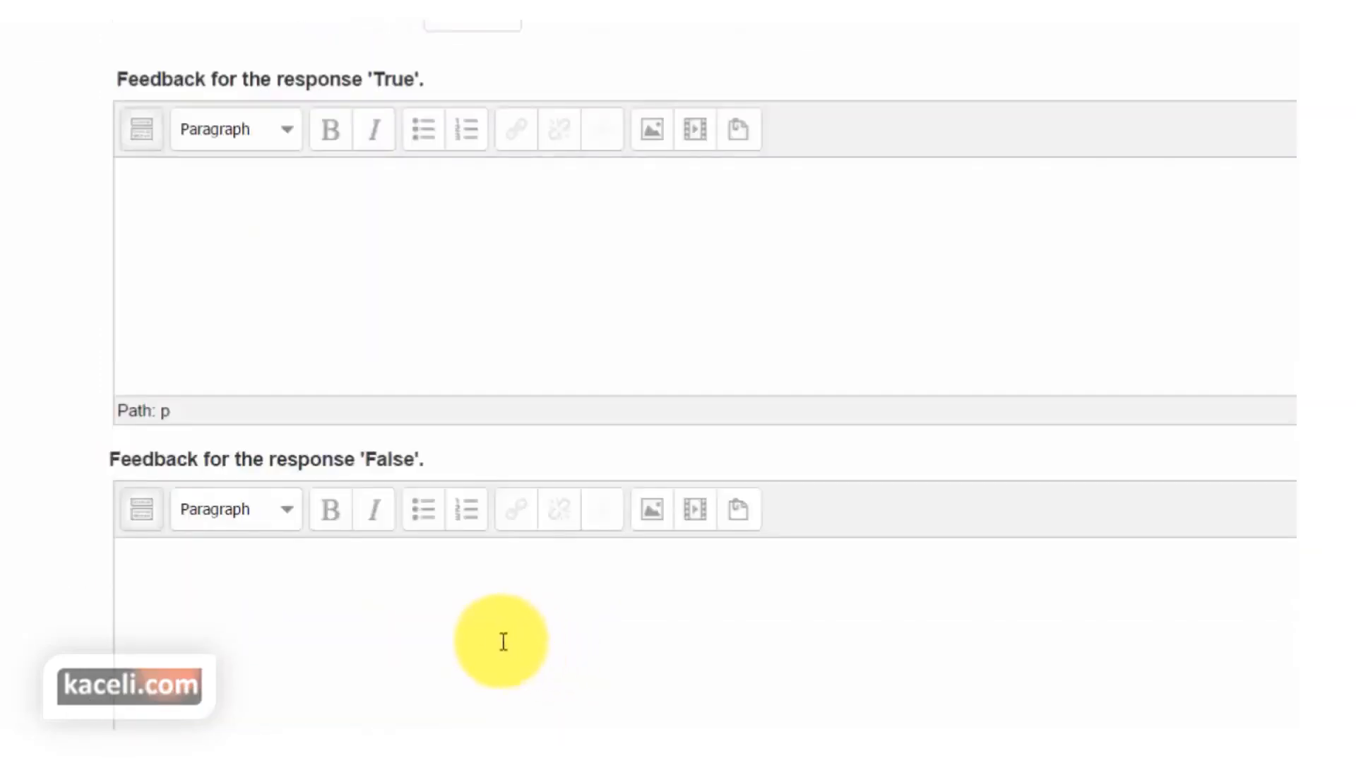
pyautogui.scroll(5, 503, 642)
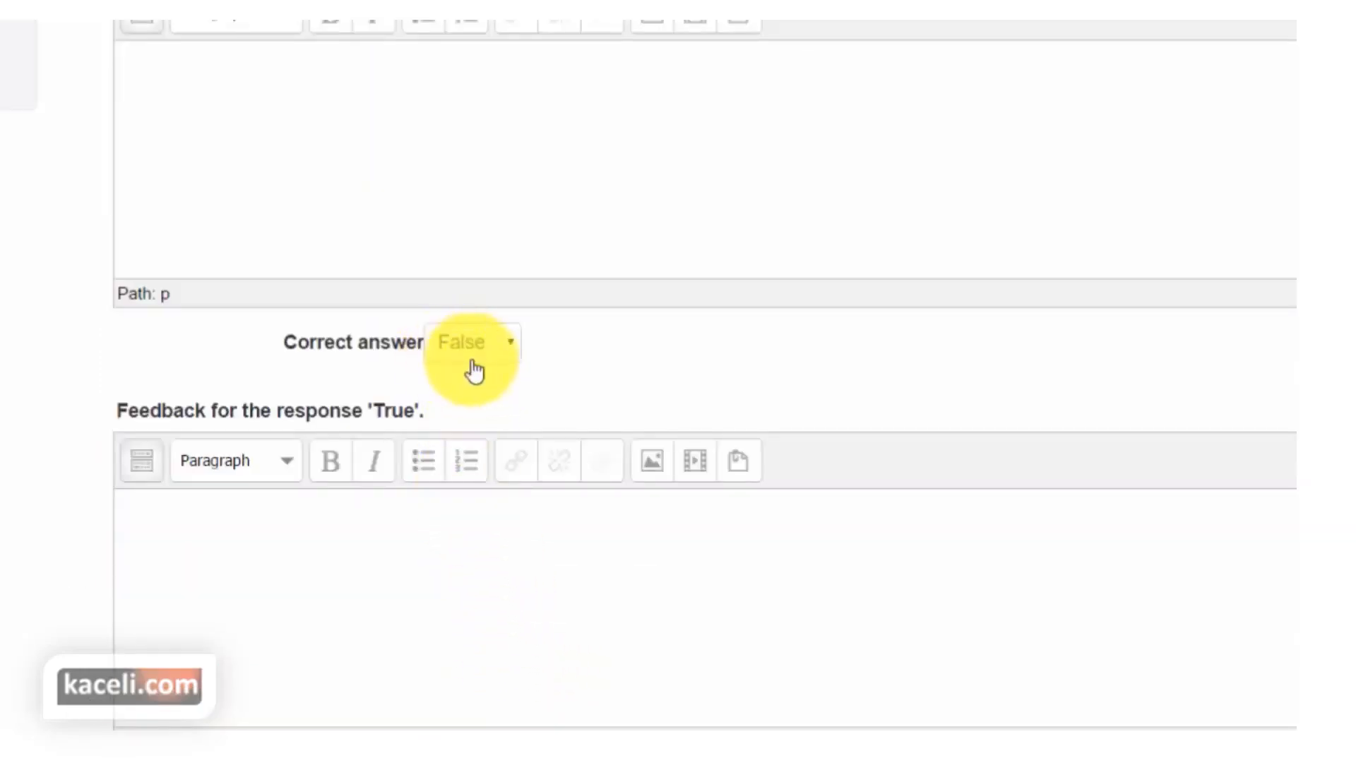
pyautogui.scroll(3, 514, 388)
pyautogui.scroll(9, 473, 488)
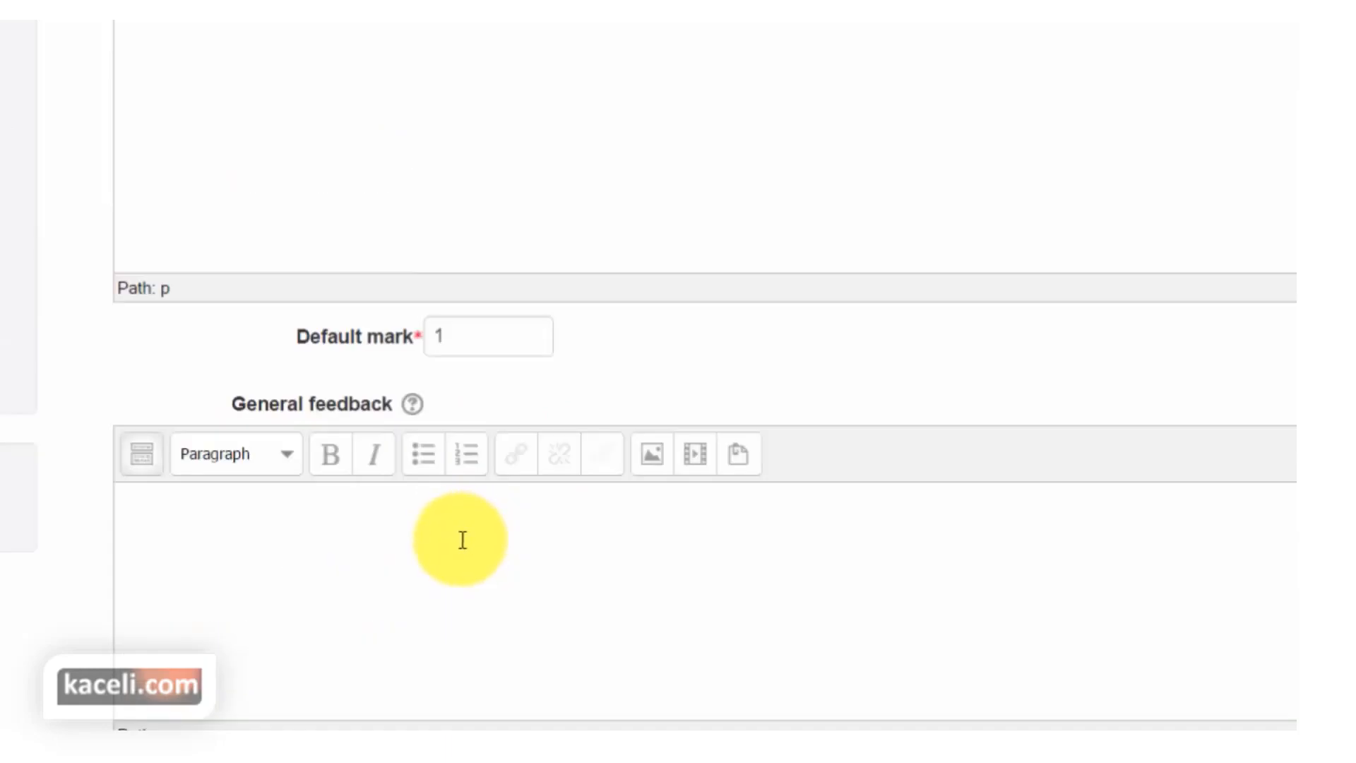
pyautogui.moveTo(786, 387); pyautogui.dragTo(51, 339)
pyautogui.scroll(-5, 452, 579)
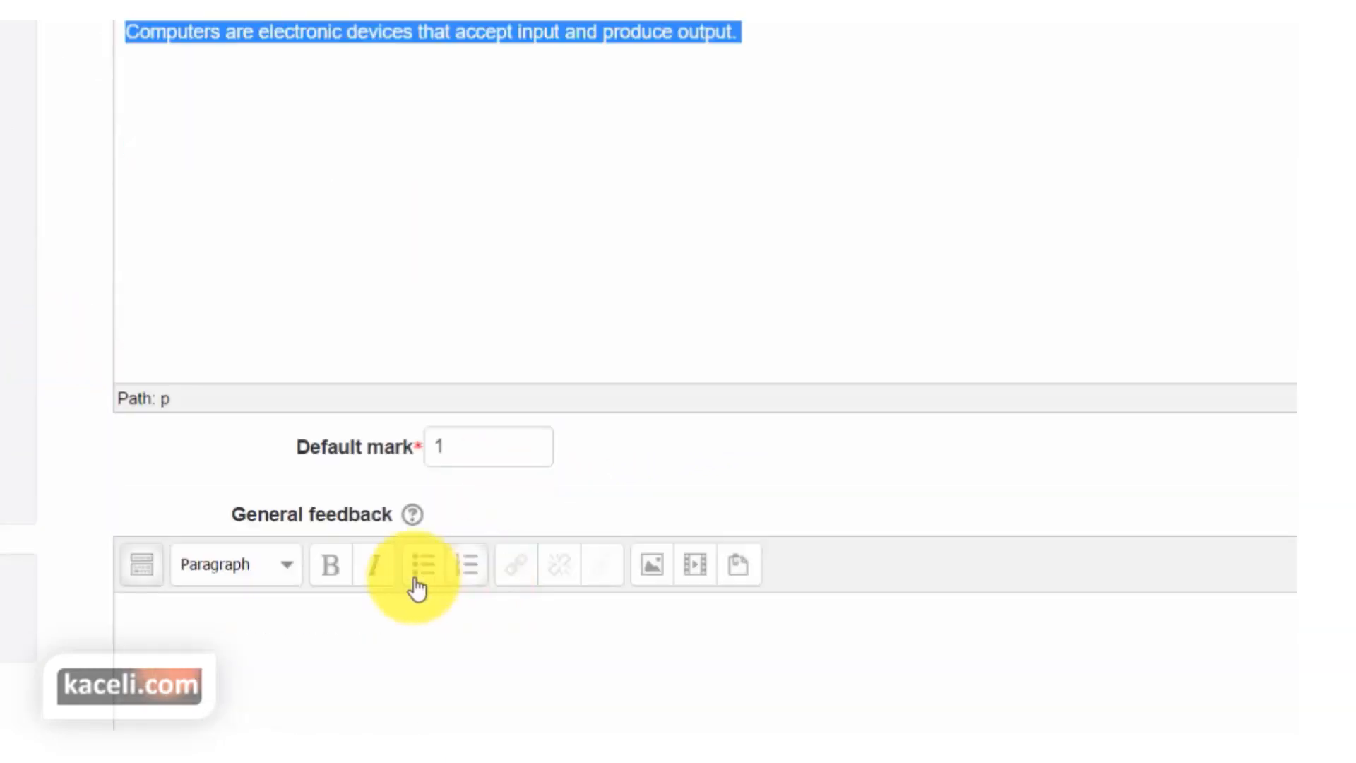
# - Set the True/False question's correct answer to True and save the question
pyautogui.scroll(-5, 480, 537)
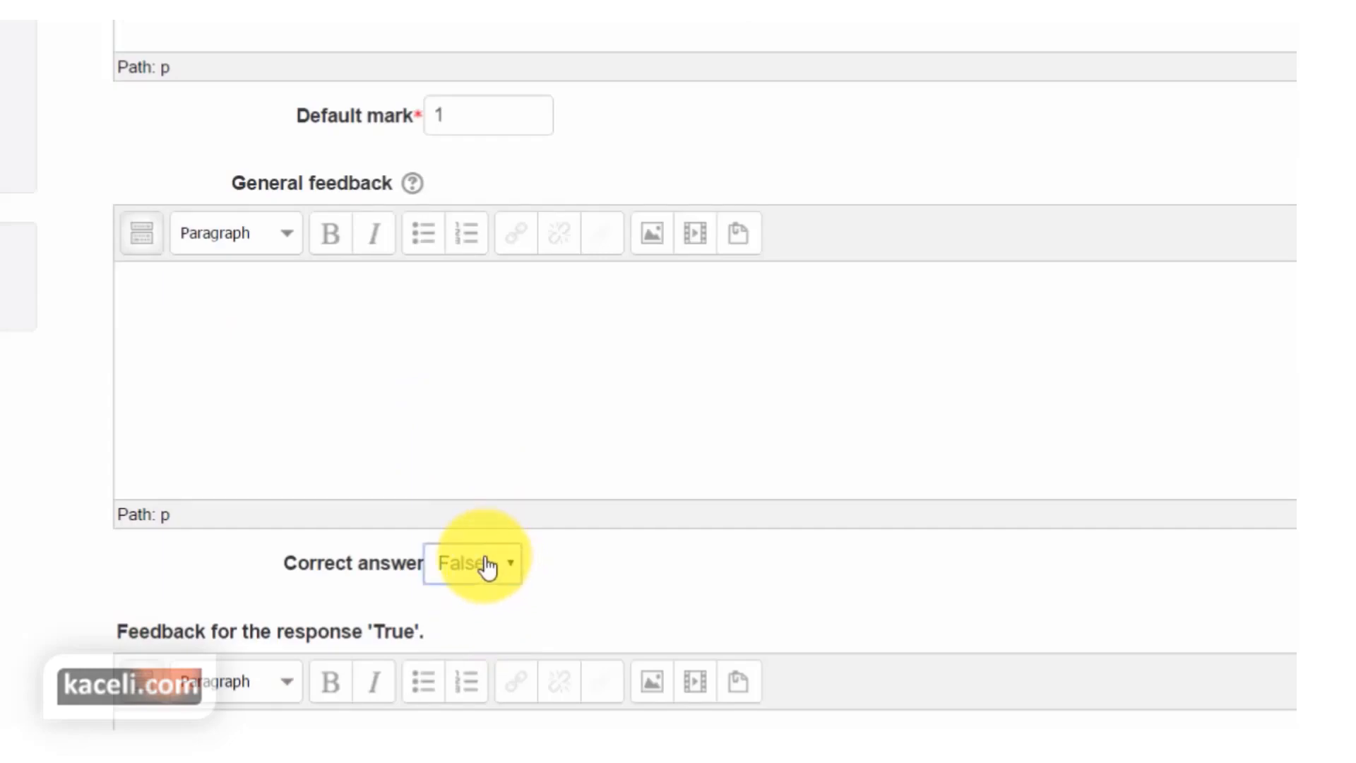
pyautogui.click(487, 565)
pyautogui.click(492, 625)
pyautogui.scroll(-2, 223, 676)
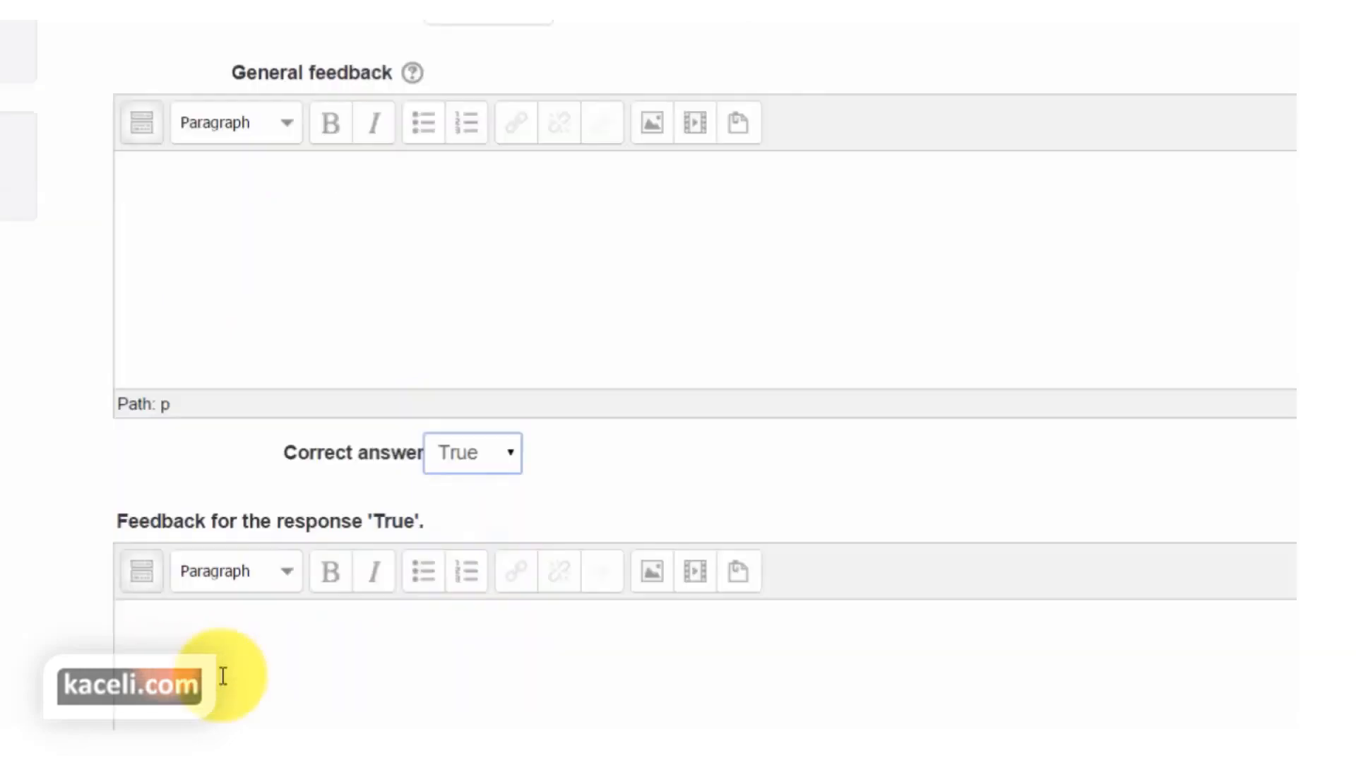
pyautogui.scroll(-13, 211, 699)
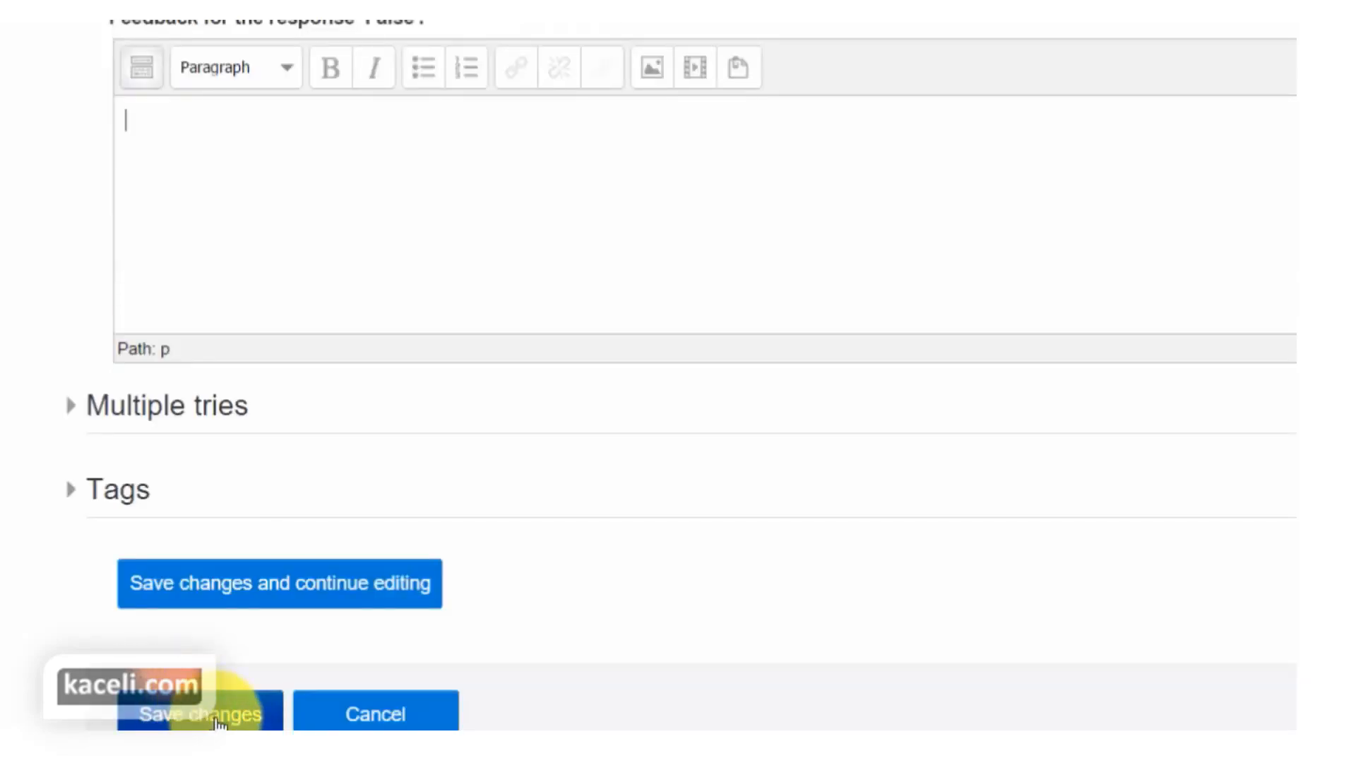
pyautogui.click(219, 716)
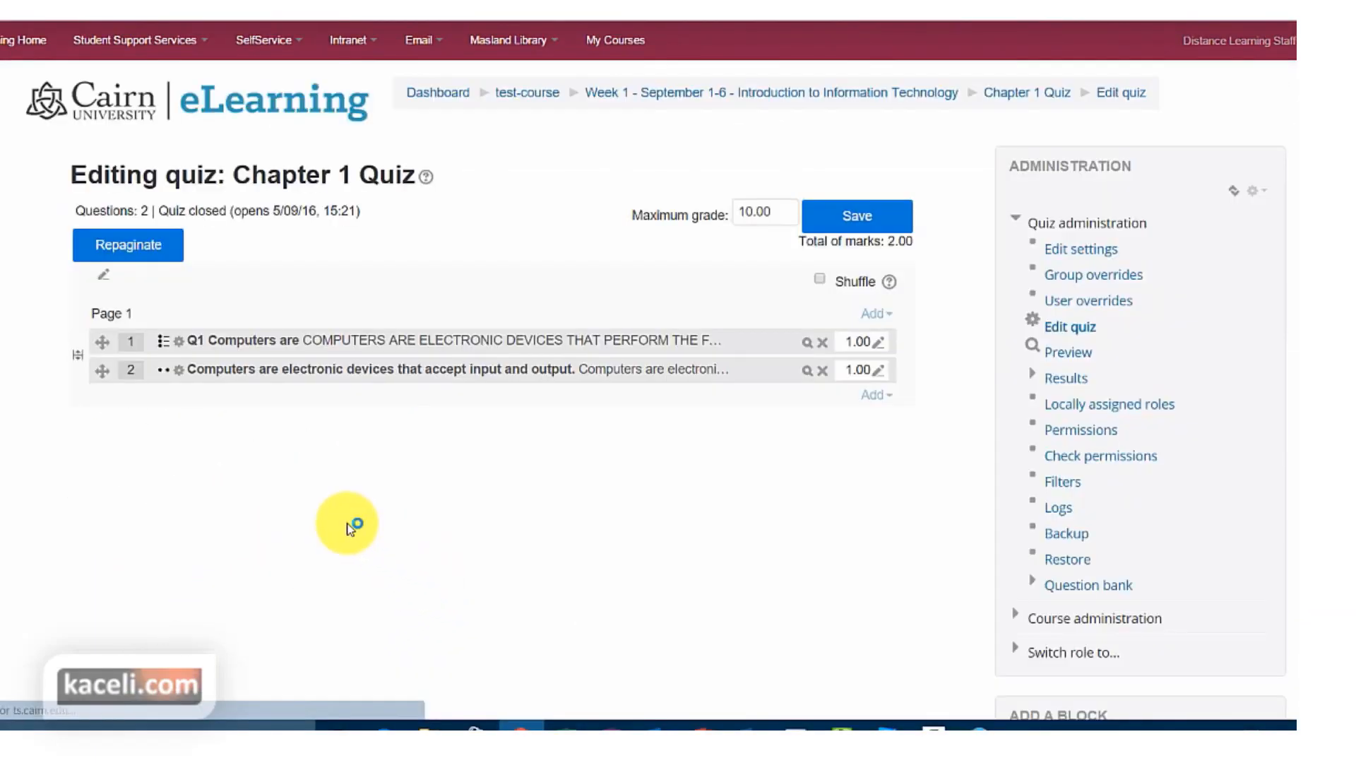
# - Add an Essay question with "Describe processing in a computer." as its name and question text, and save it
pyautogui.click(874, 394)
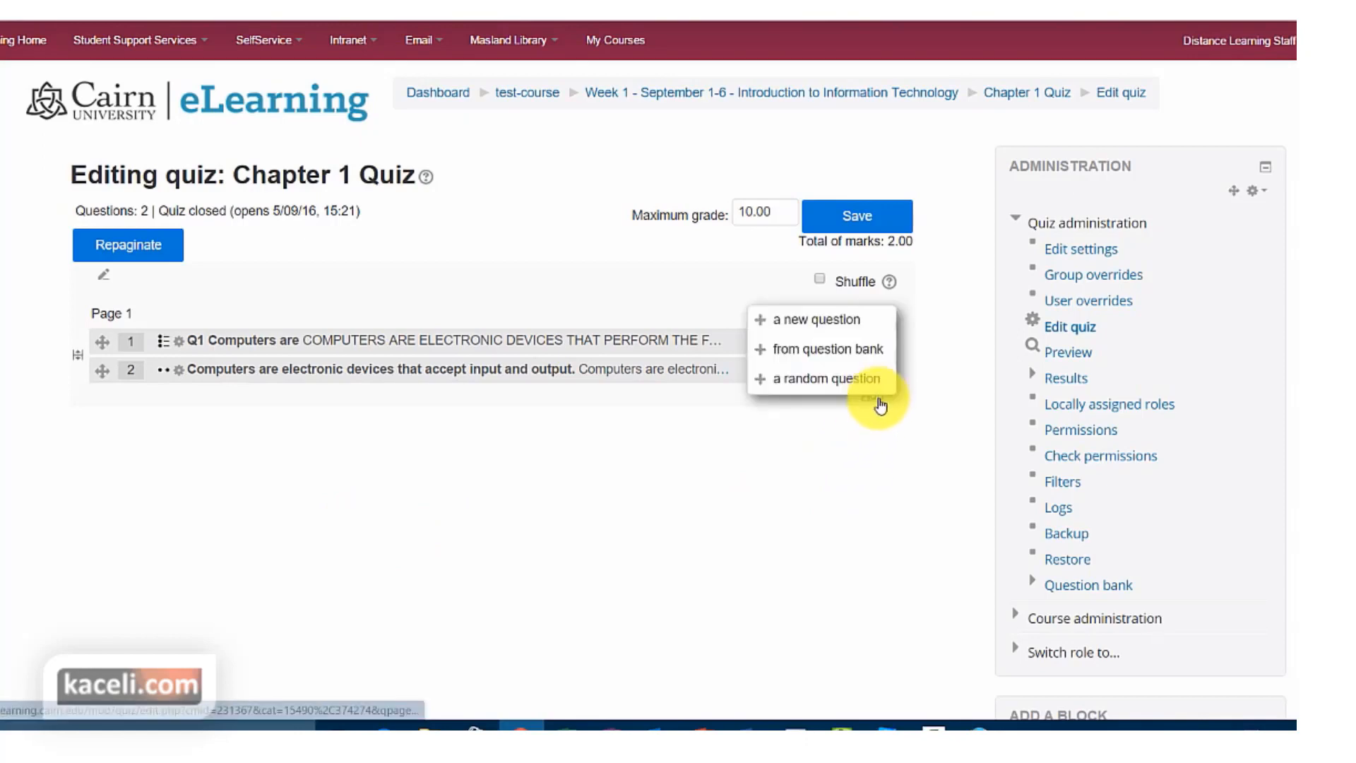
pyautogui.click(830, 327)
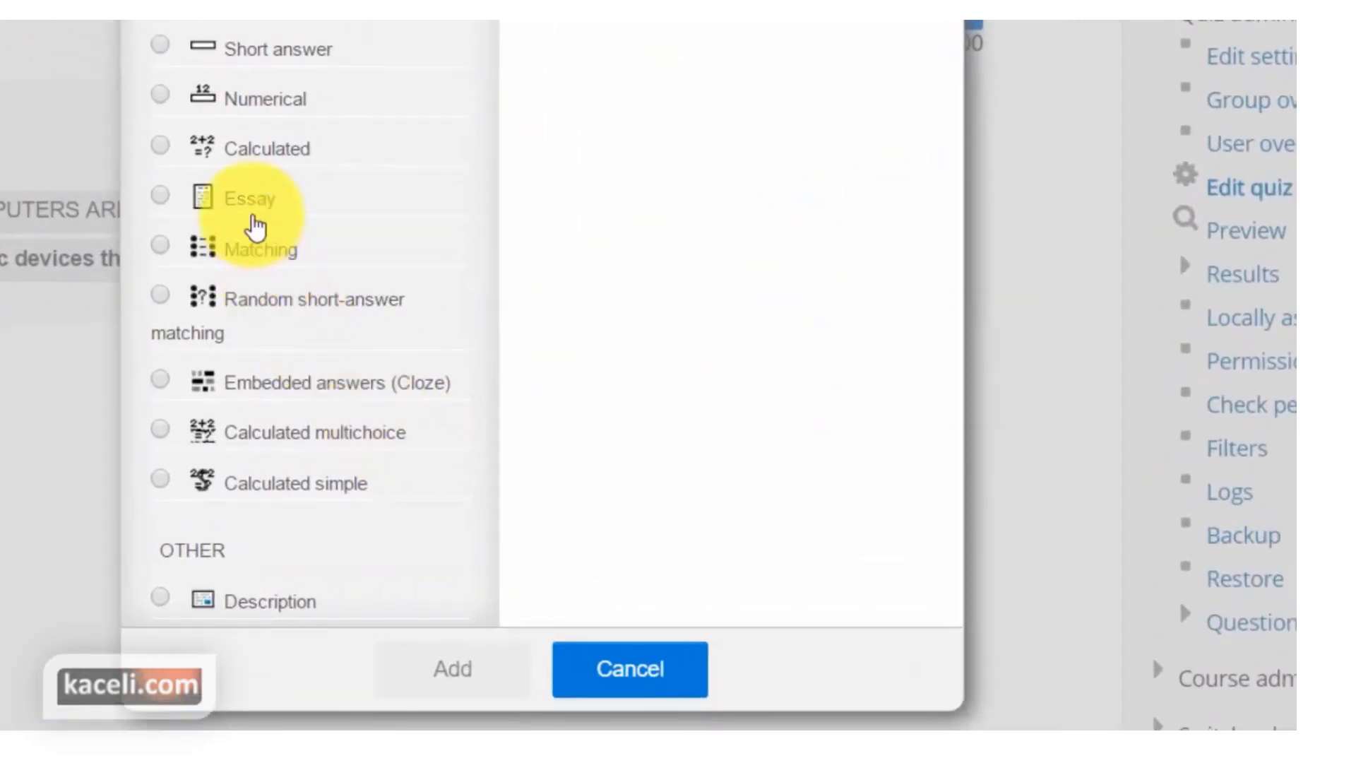
pyautogui.click(256, 212)
pyautogui.click(413, 667)
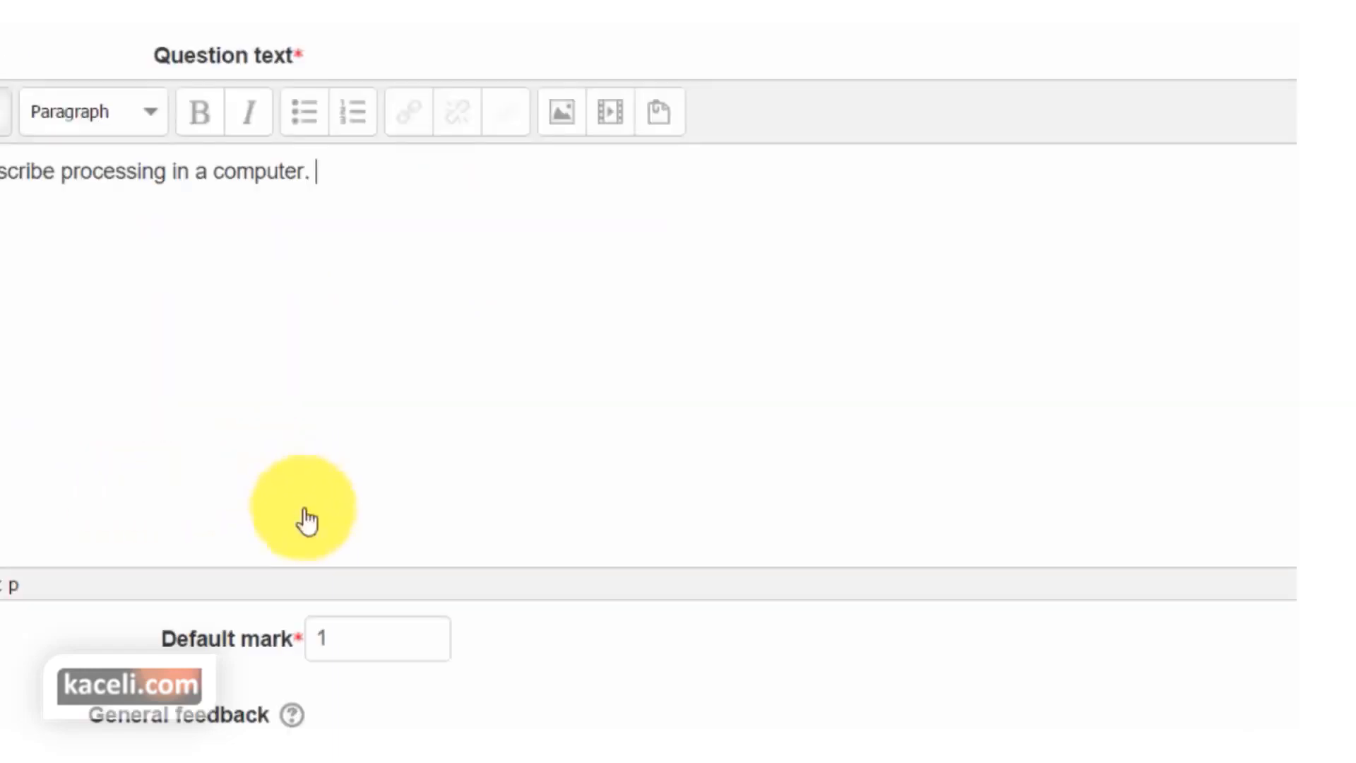
pyautogui.scroll(-5, 308, 521)
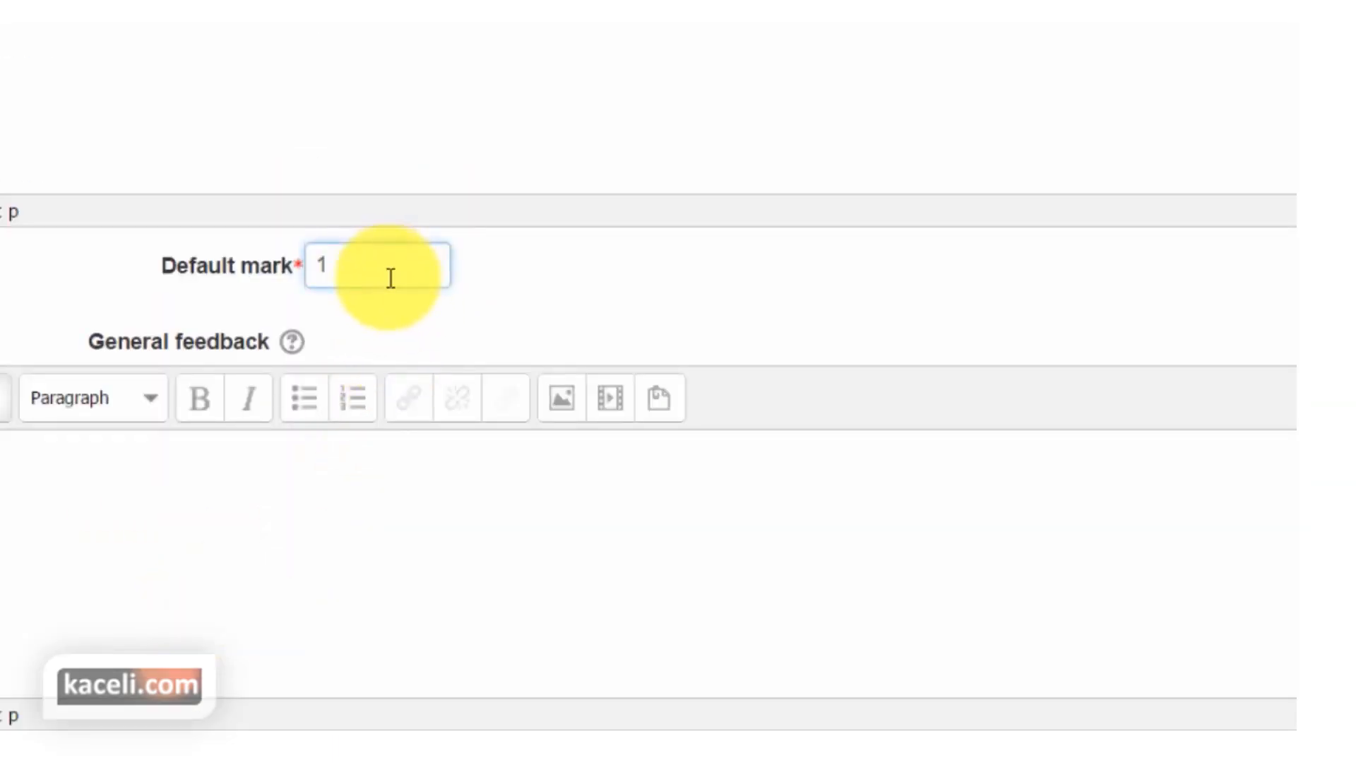
pyautogui.scroll(-12, 390, 278)
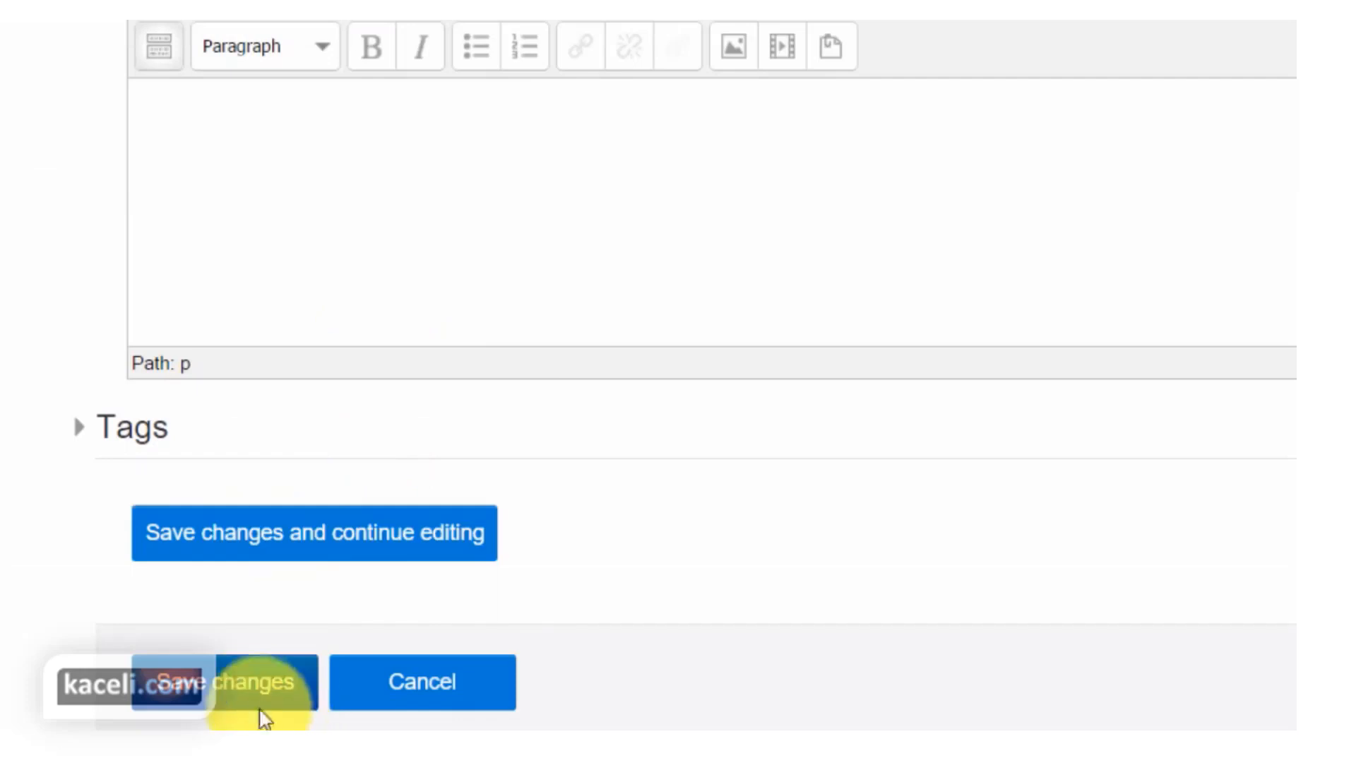
pyautogui.click(444, 718)
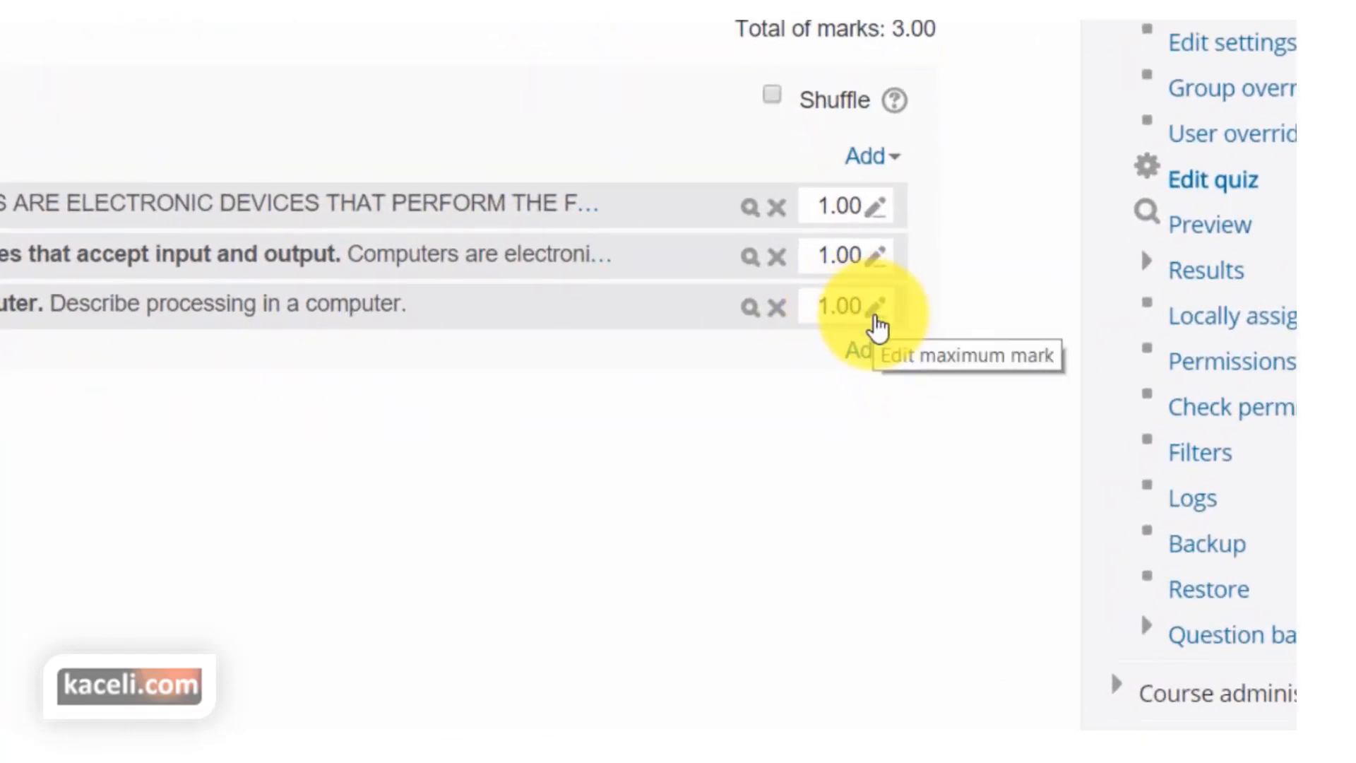
# - Set the essay question's maximum mark to 8
pyautogui.click(876, 309)
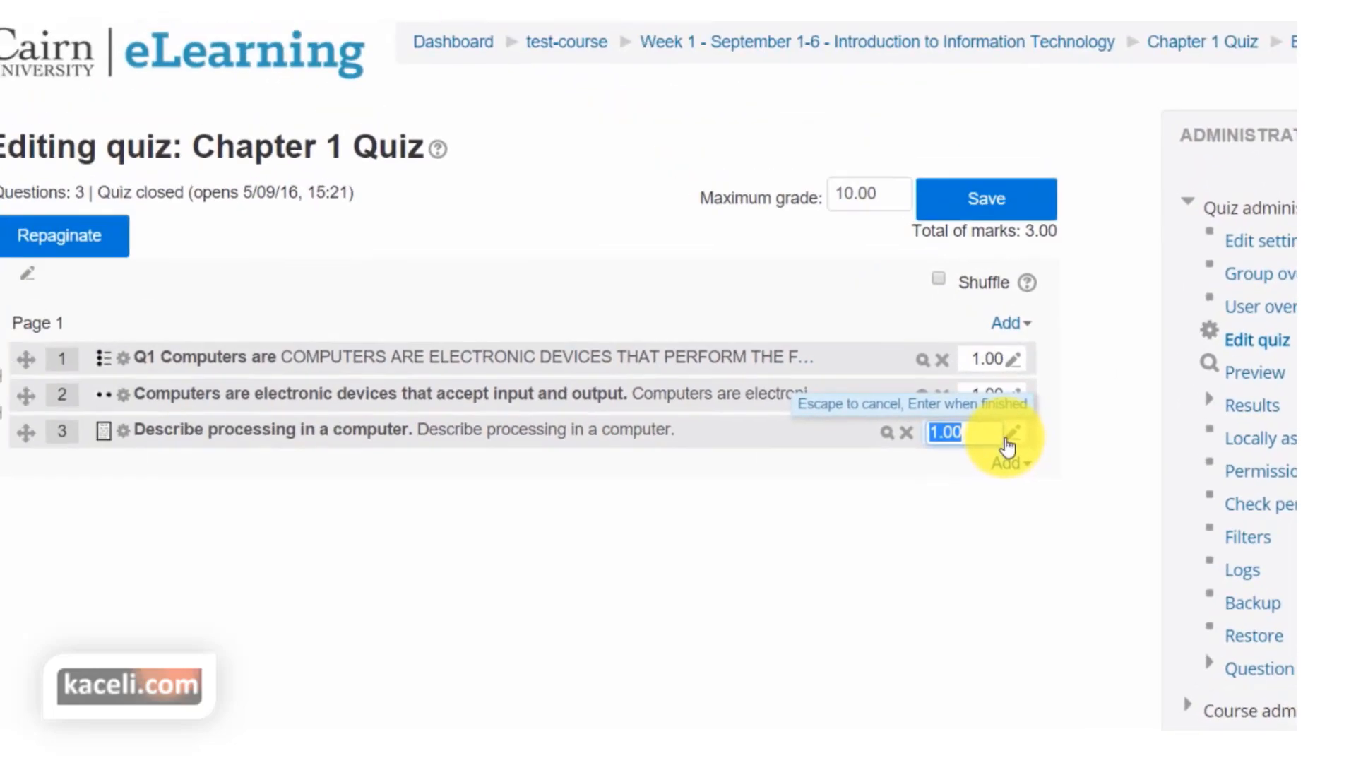
pyautogui.press('Return')
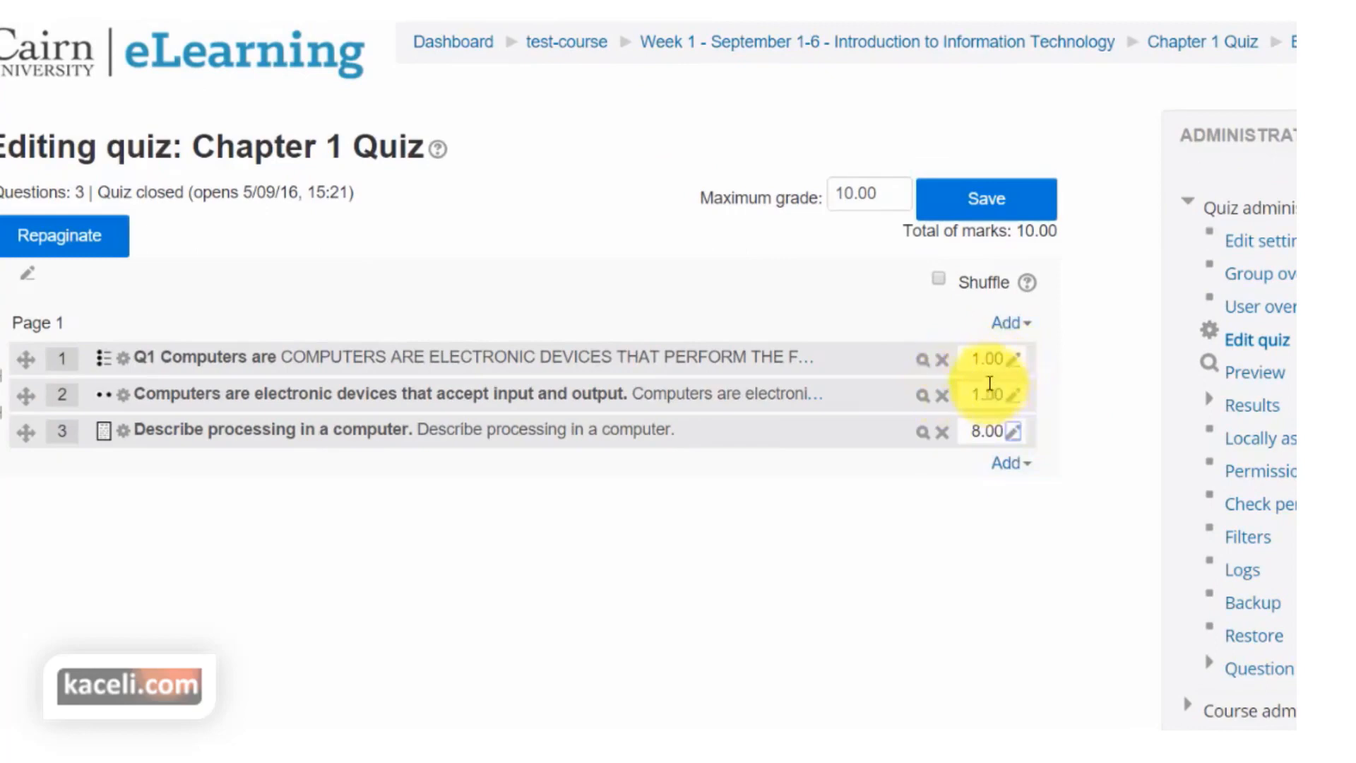
# - Try a maximum grade of 100.00 for the quiz
pyautogui.moveTo(871, 189); pyautogui.dragTo(892, 202)
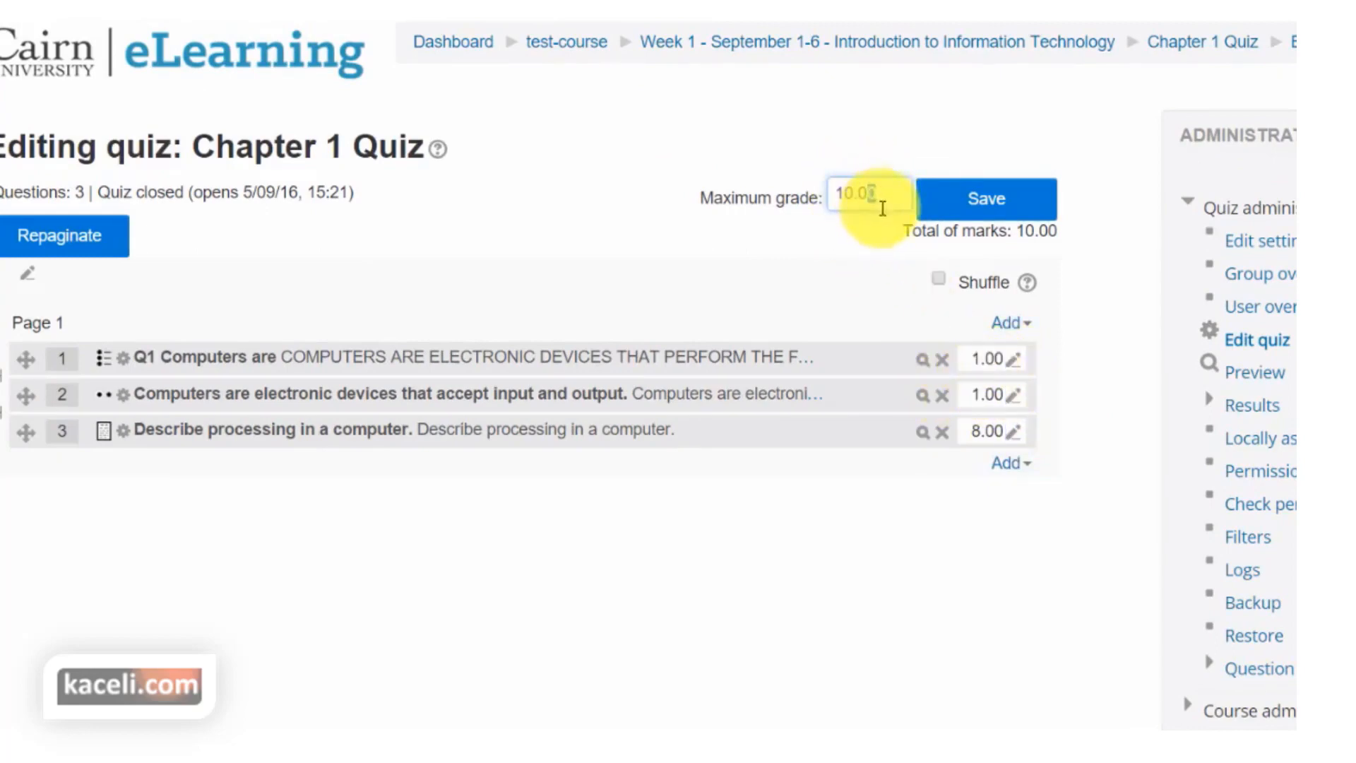
pyautogui.doubleClick(884, 205)
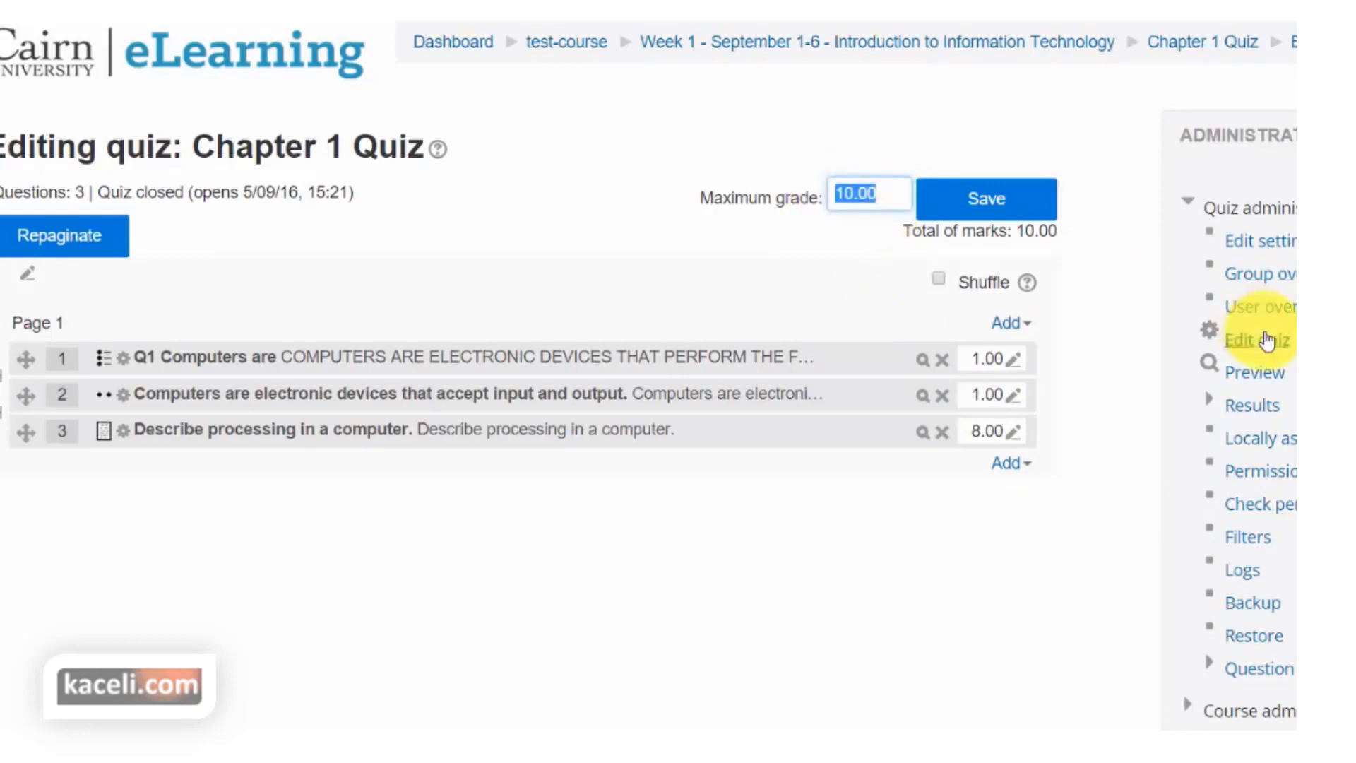
pyautogui.click(855, 200)
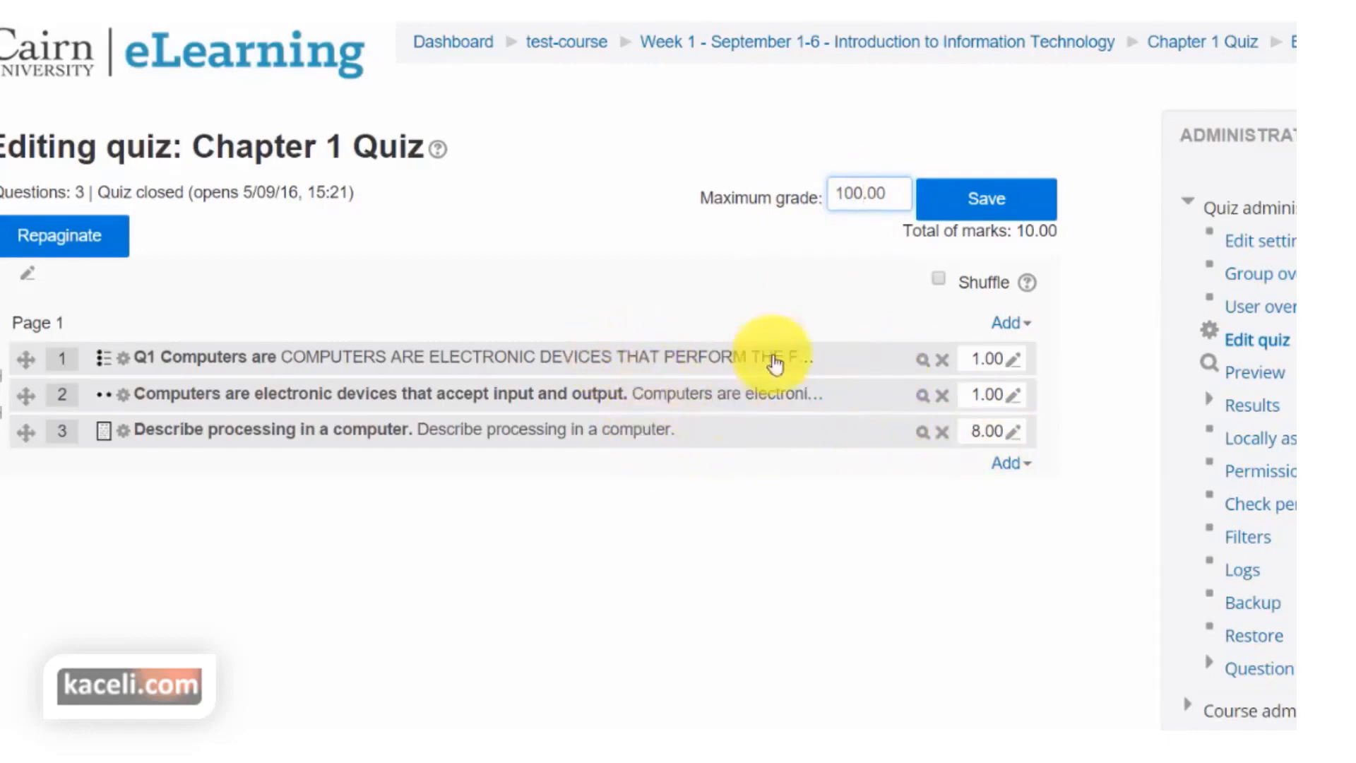
pyautogui.click(986, 210)
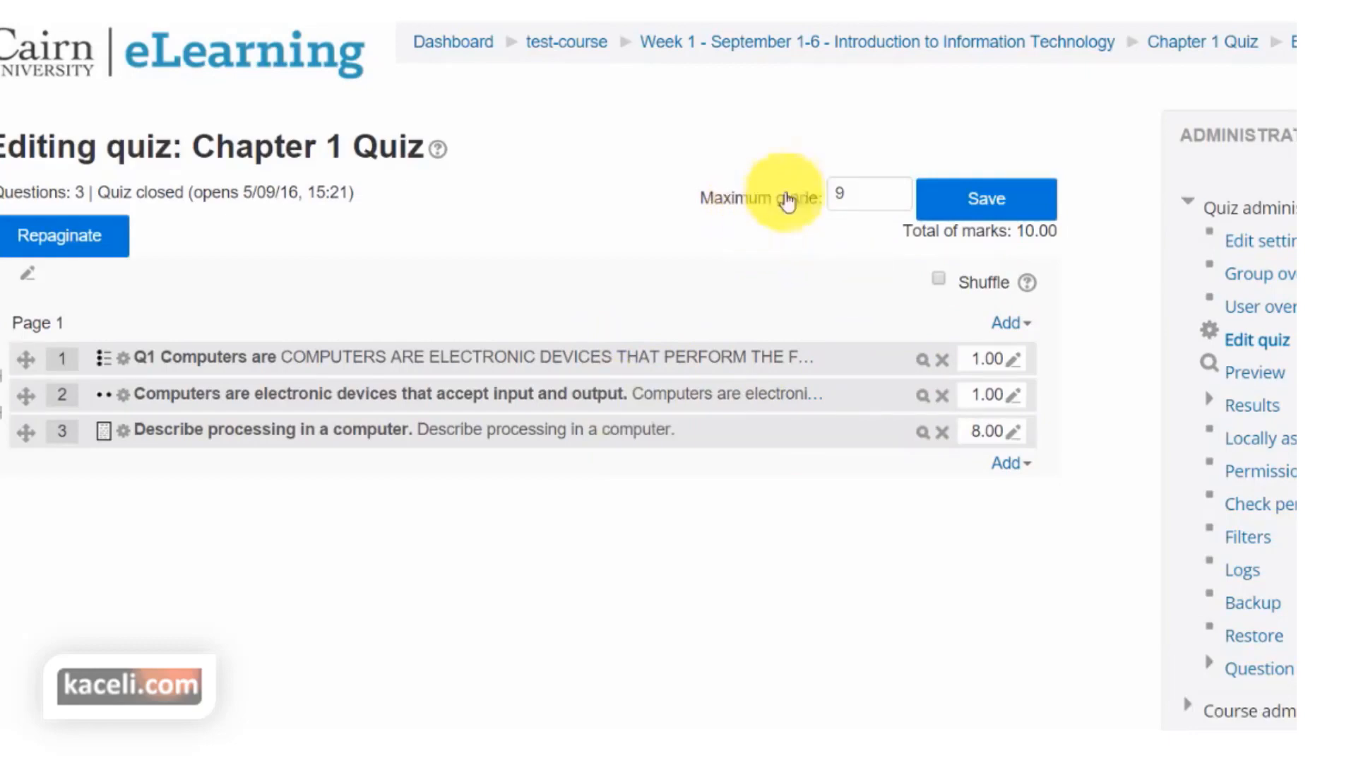
# - Set the quiz's maximum grade to 10 and save it
pyautogui.doubleClick(840, 195)
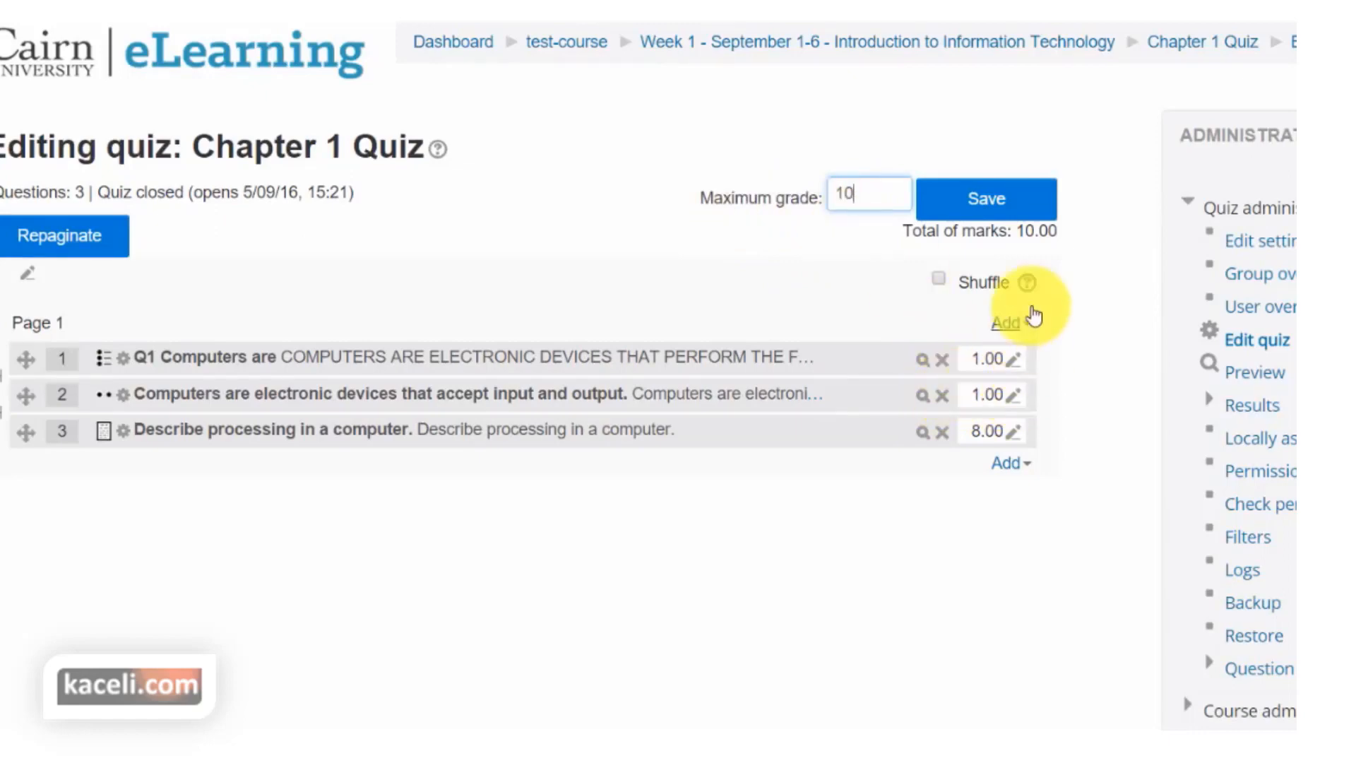
pyautogui.click(975, 209)
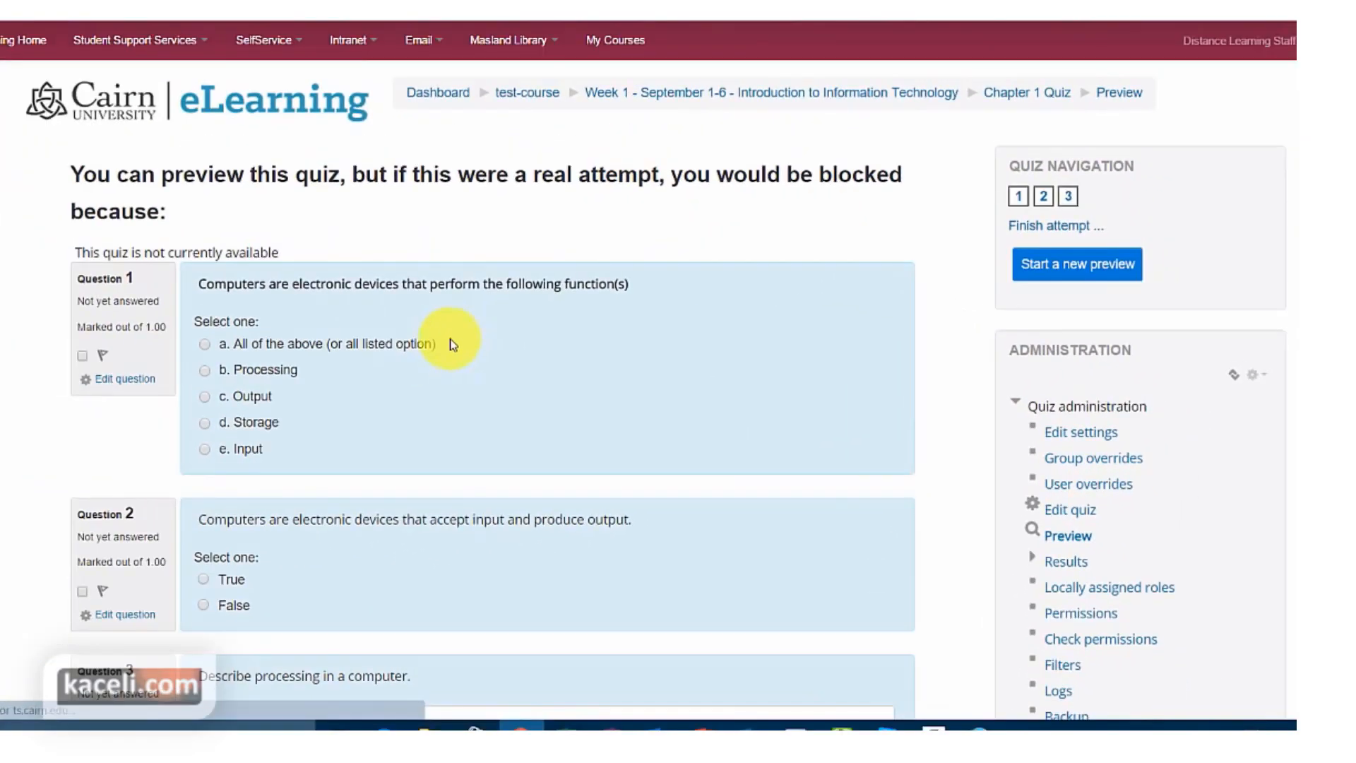
# - Look through the quiz preview to check its multiple-choice, True/False and essay questions
pyautogui.scroll(-7, 316, 429)
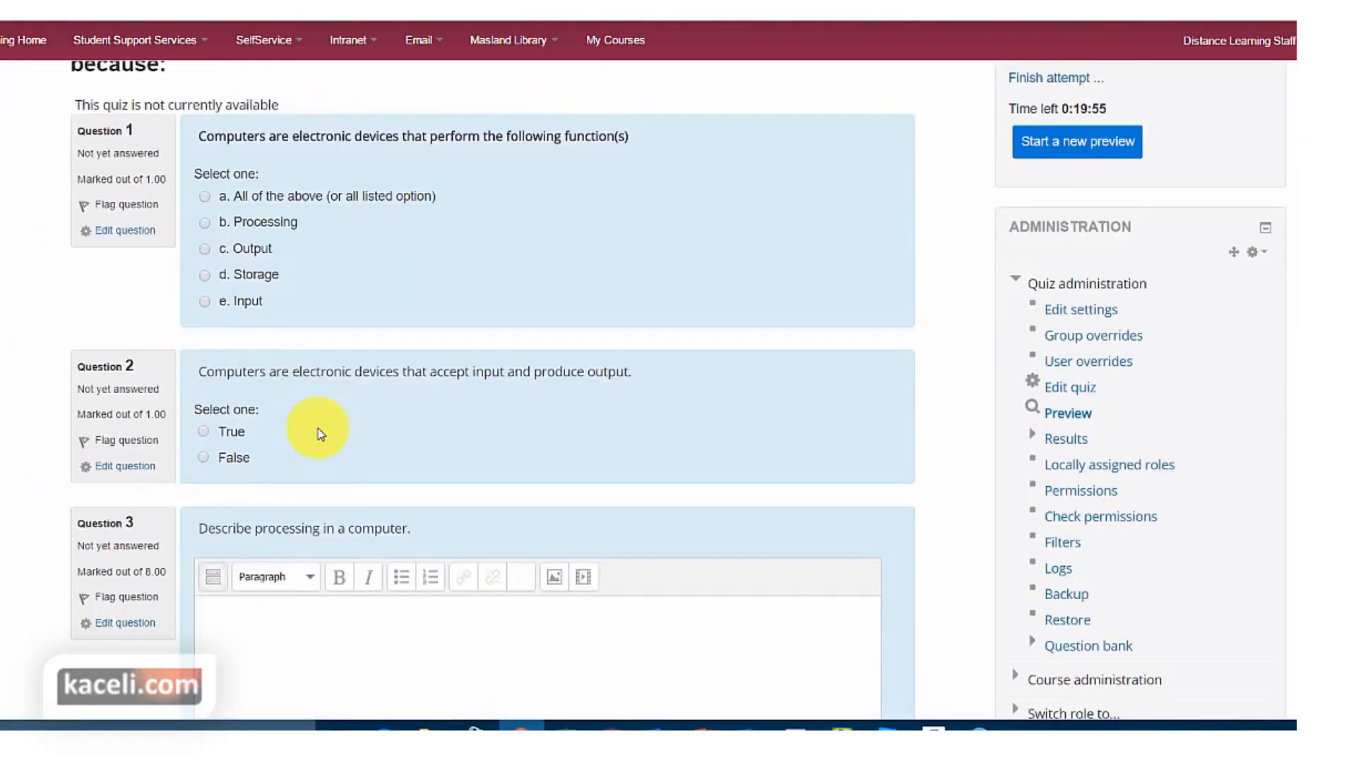
pyautogui.scroll(7, 387, 375)
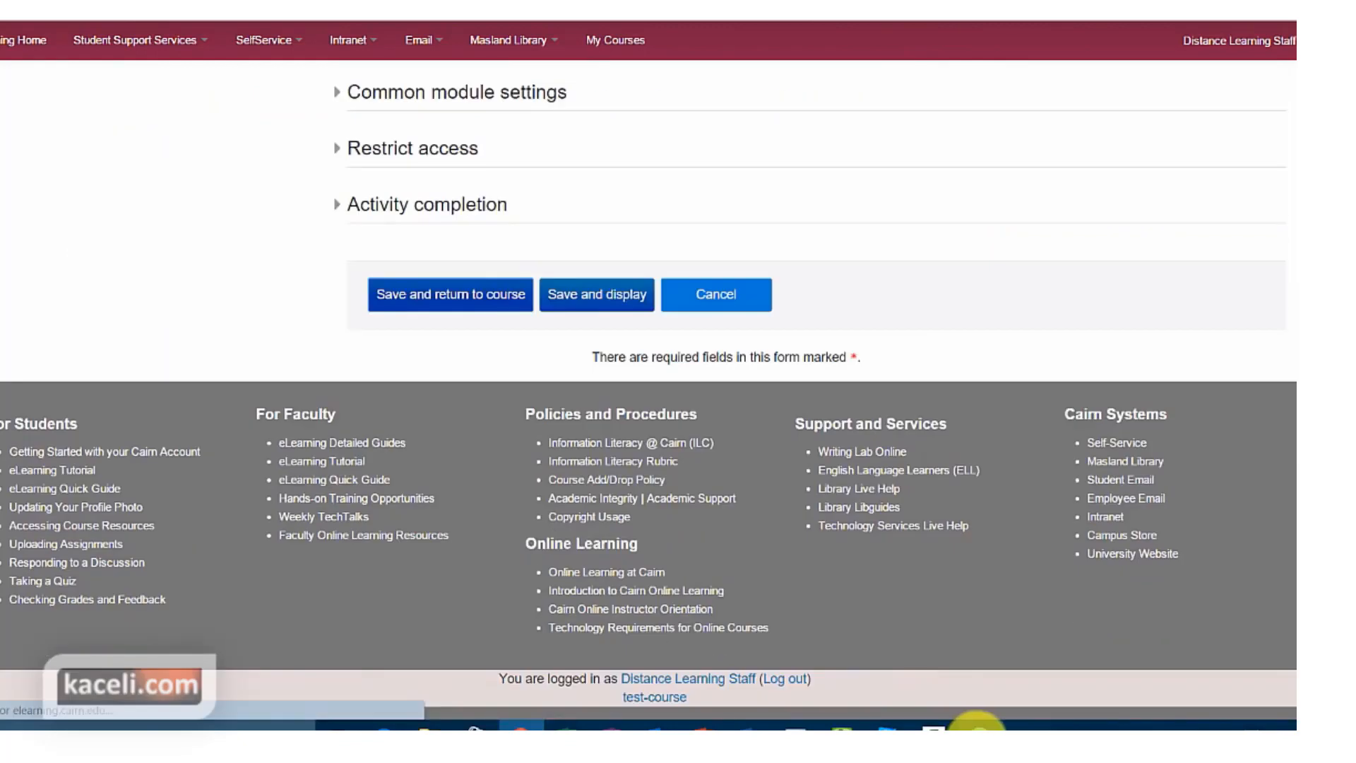
# - Switch to the student's Firefox window and open the Chapter 1 Quiz from the test-course page
pyautogui.moveTo(978, 727)
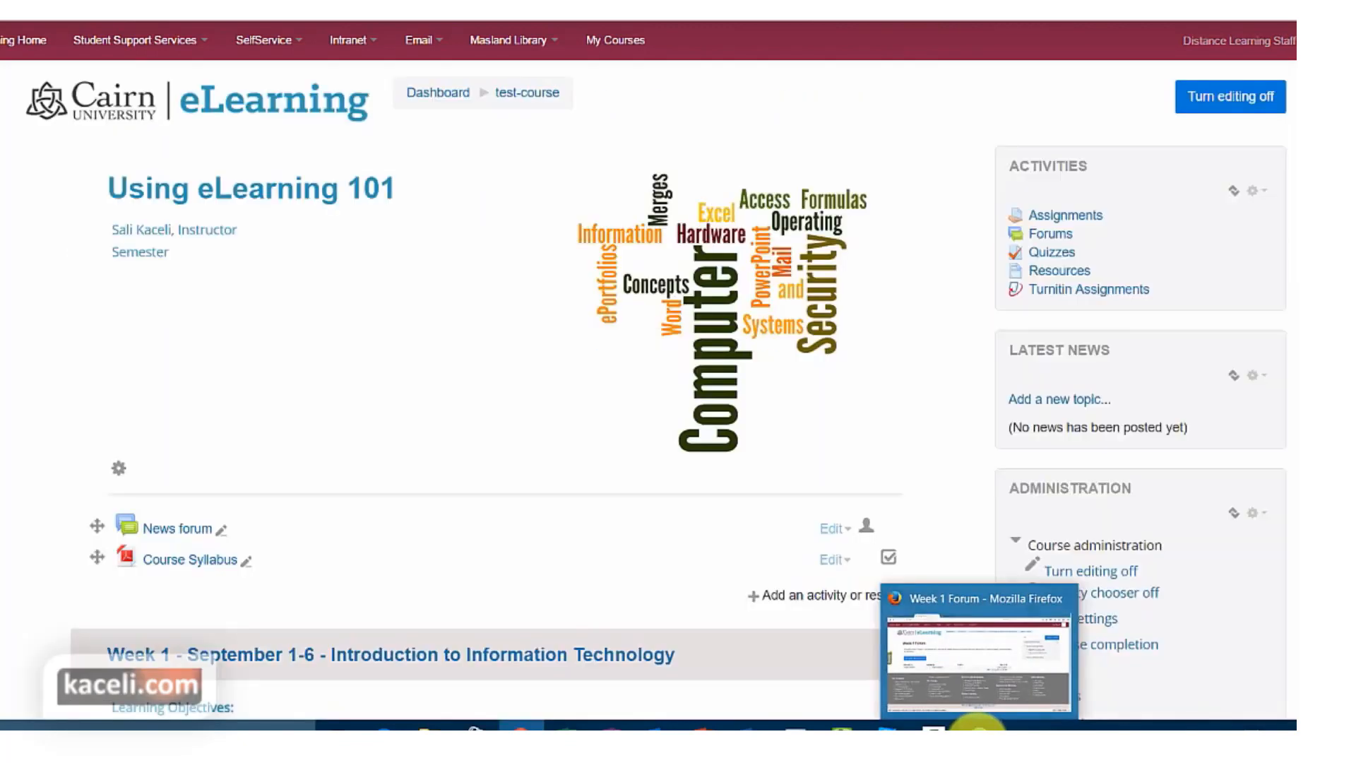
pyautogui.click(978, 660)
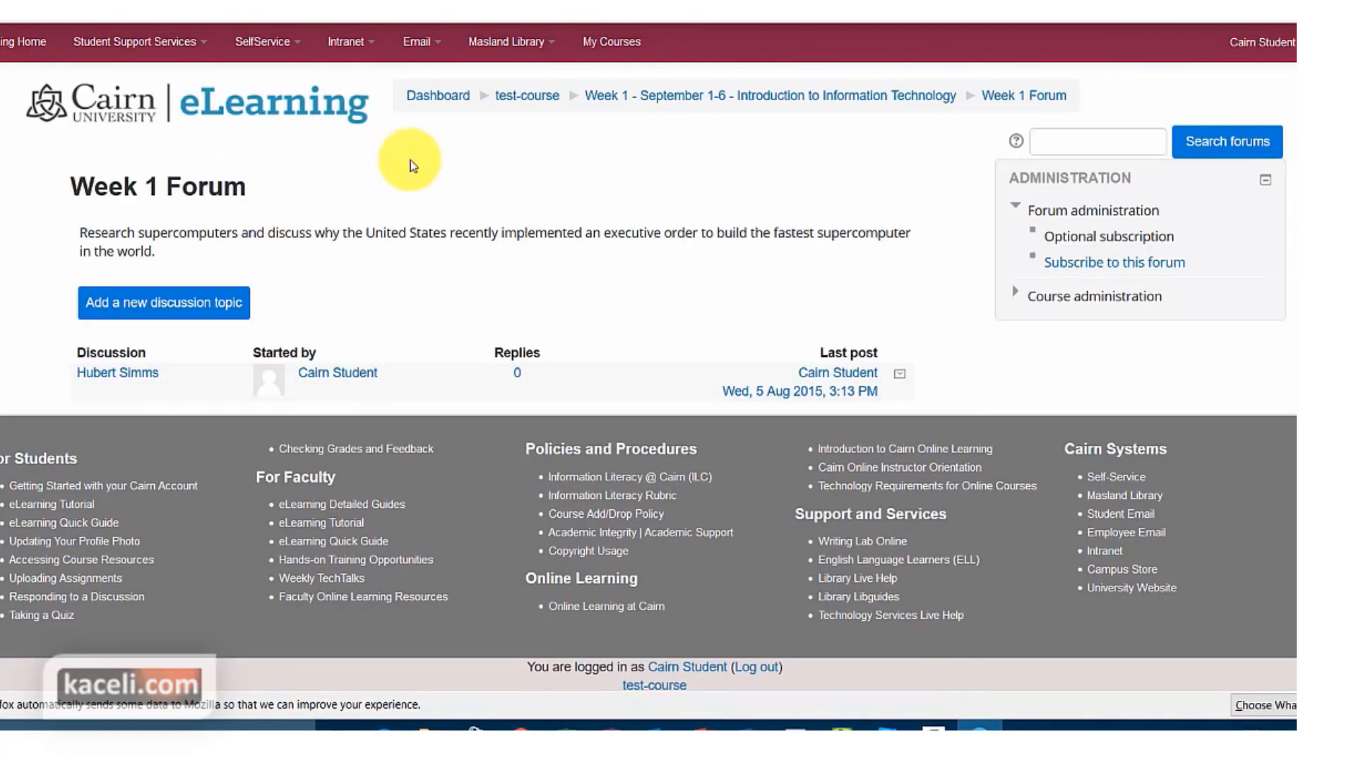
pyautogui.click(527, 96)
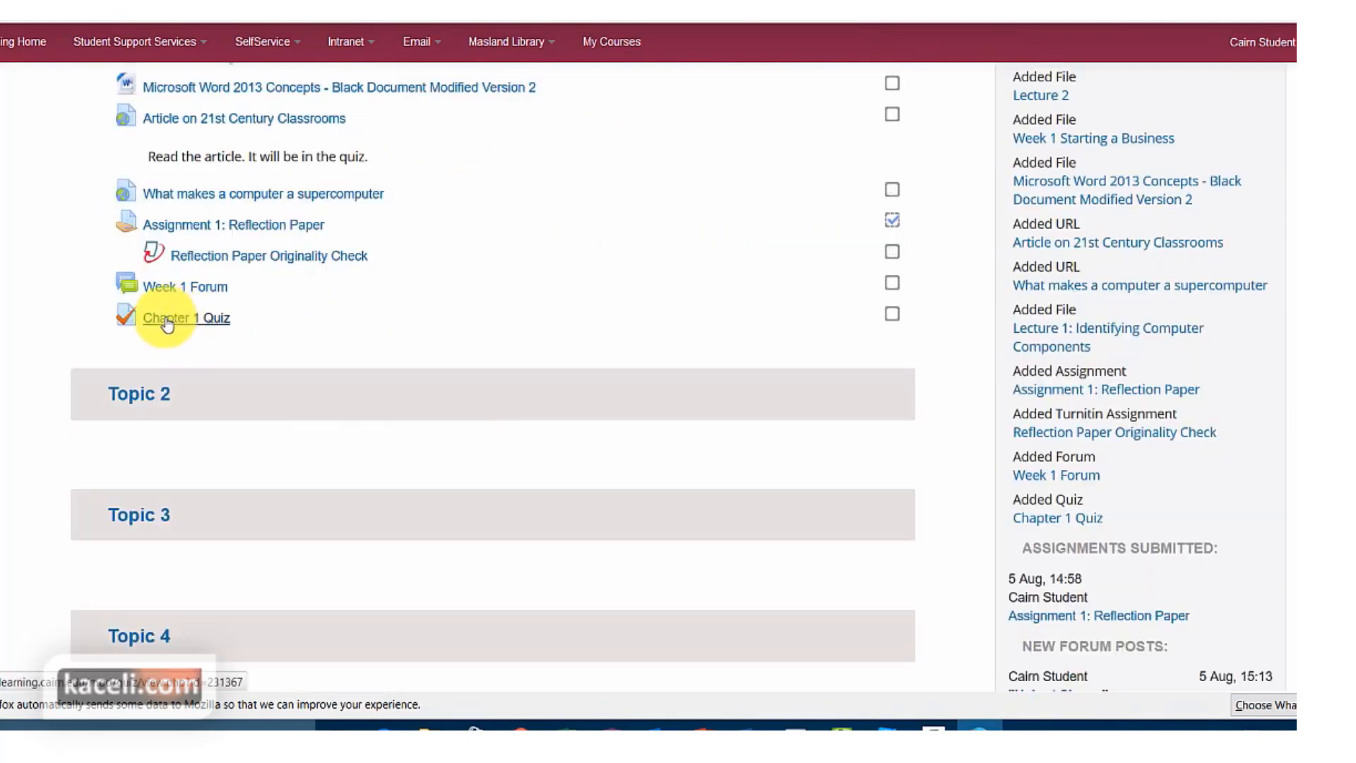
pyautogui.click(166, 315)
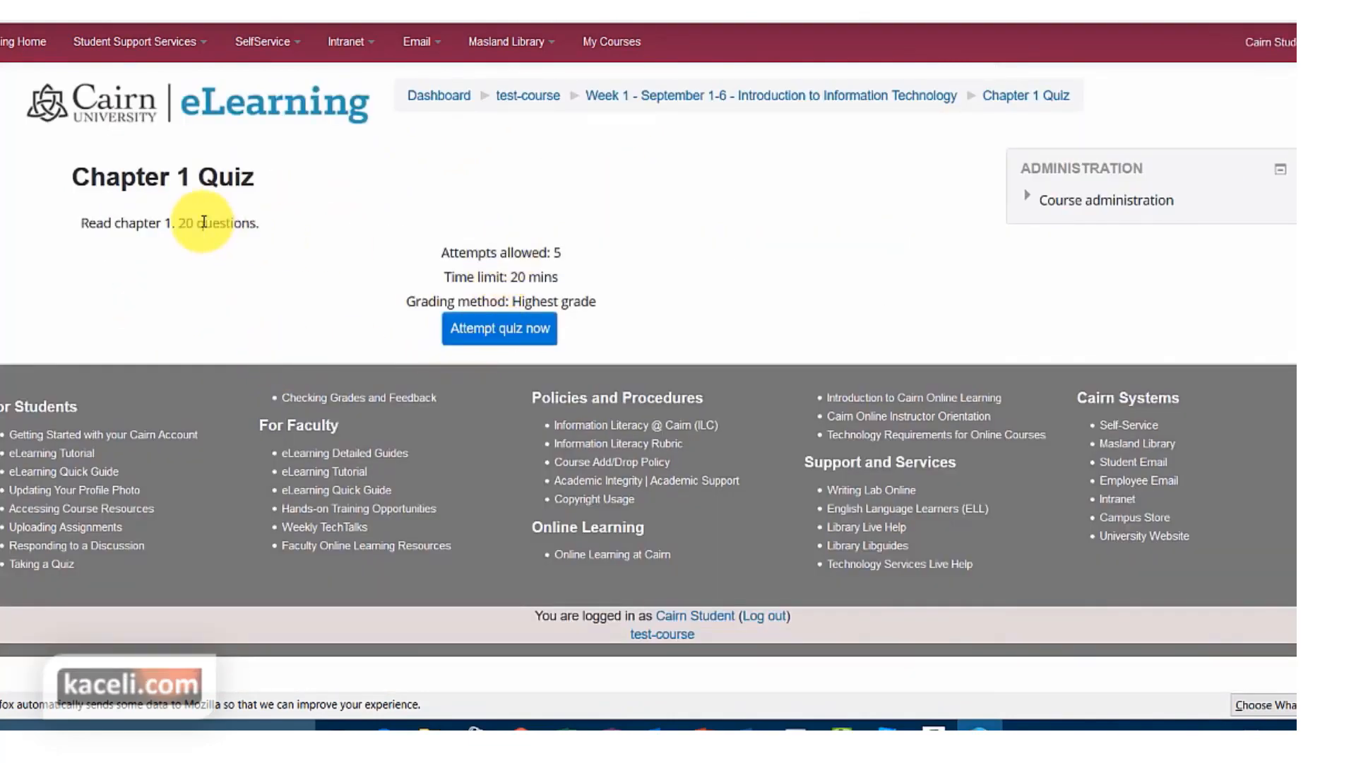
# - Check the quiz's description, allowed attempts, time limit and grading method as the student sees them
pyautogui.moveTo(203, 222); pyautogui.dragTo(80, 223)
pyautogui.moveTo(449, 252); pyautogui.dragTo(585, 268)
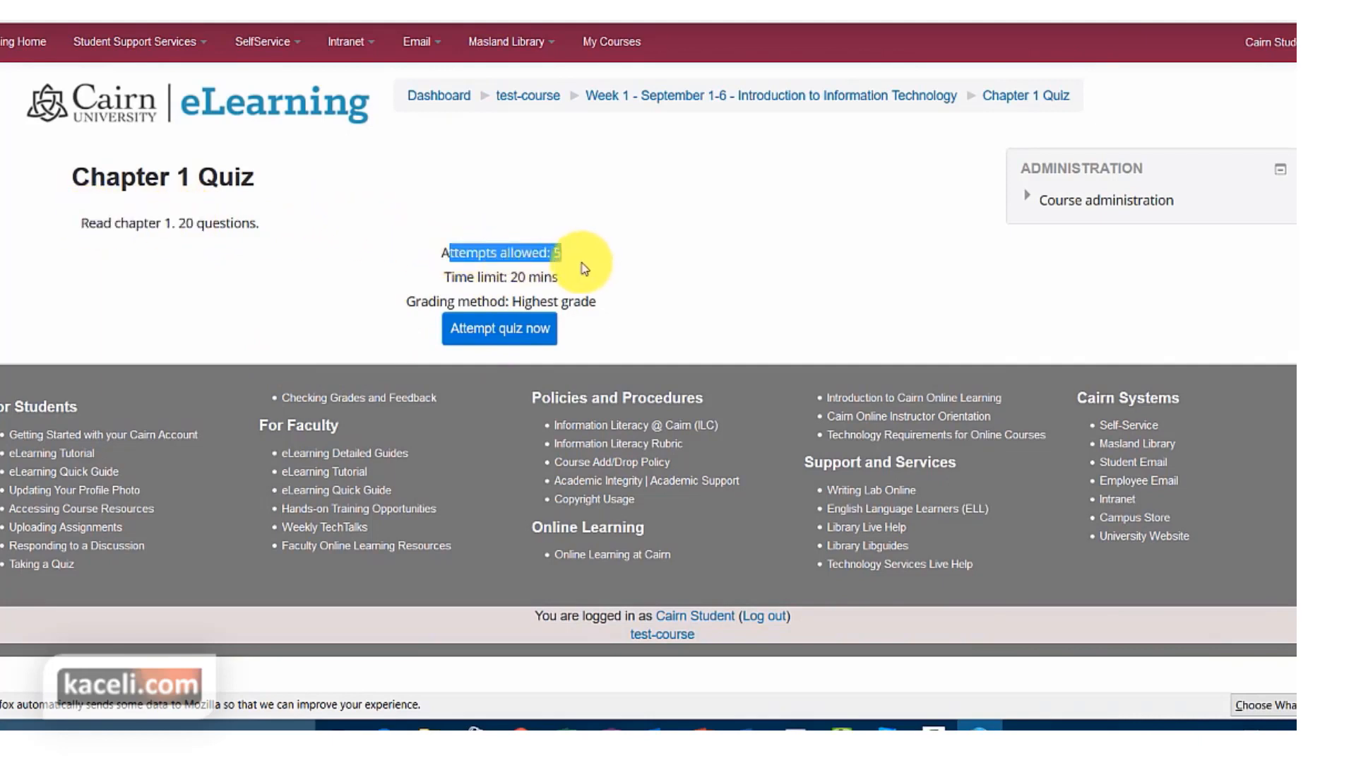
pyautogui.moveTo(466, 276); pyautogui.dragTo(589, 302)
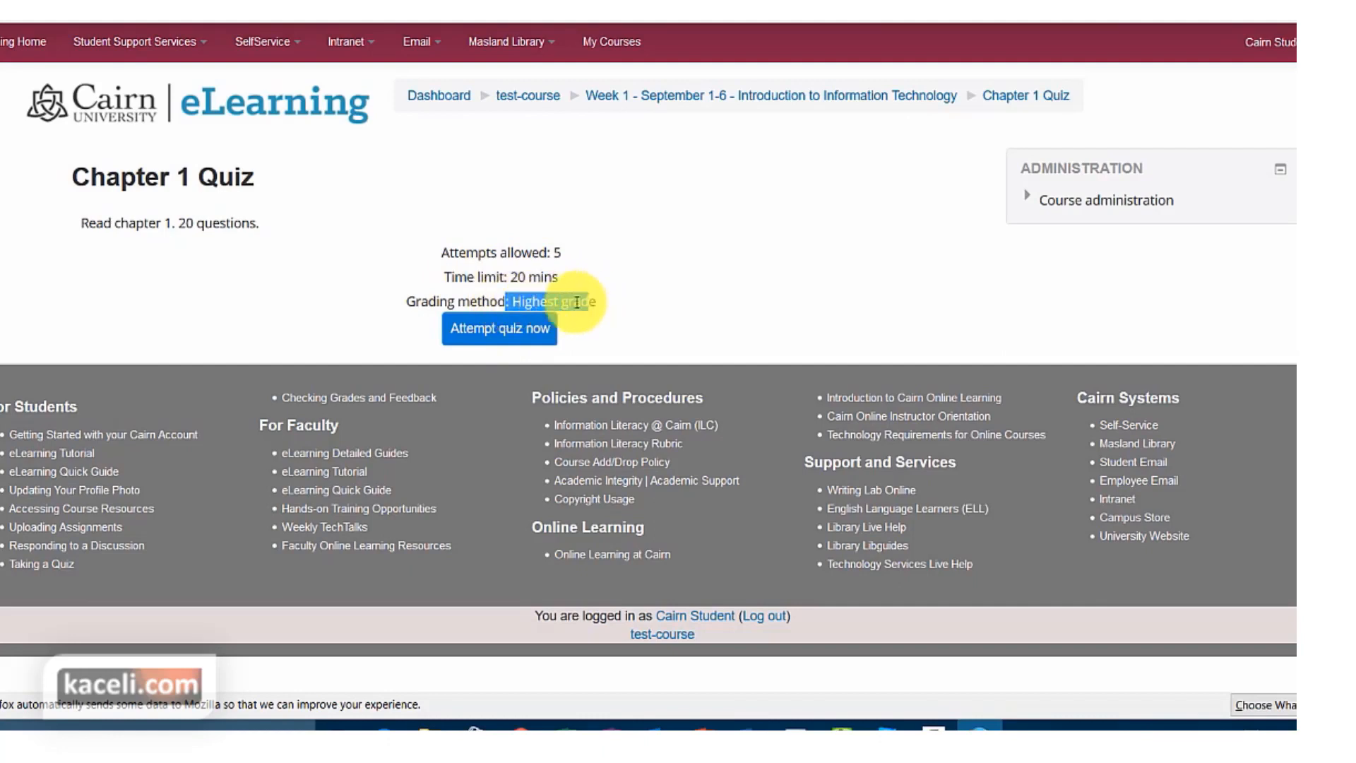
# - Start a quiz attempt, answering Storage to question 1, False to question 2 and filler lines beginning "sdfsfdsfsfsdfsf" to the essay question
pyautogui.click(484, 344)
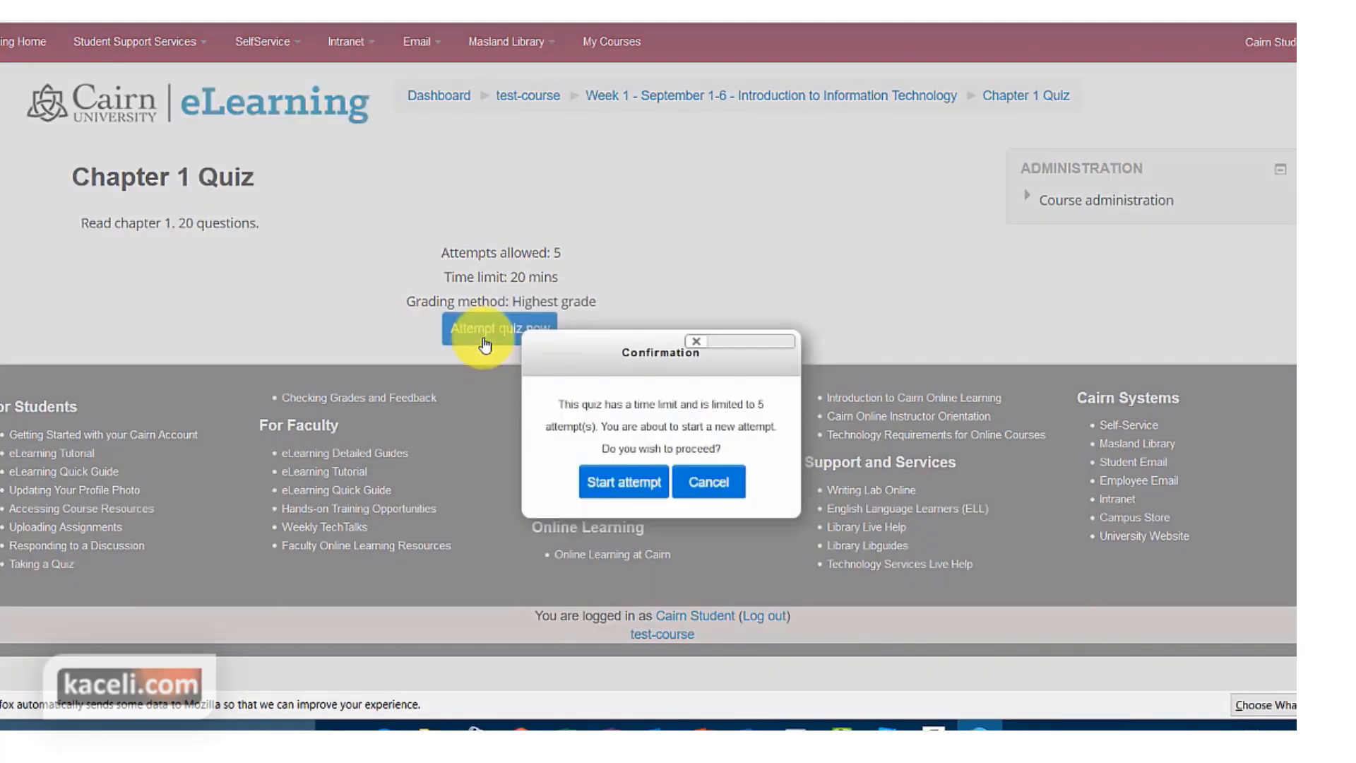
pyautogui.click(620, 484)
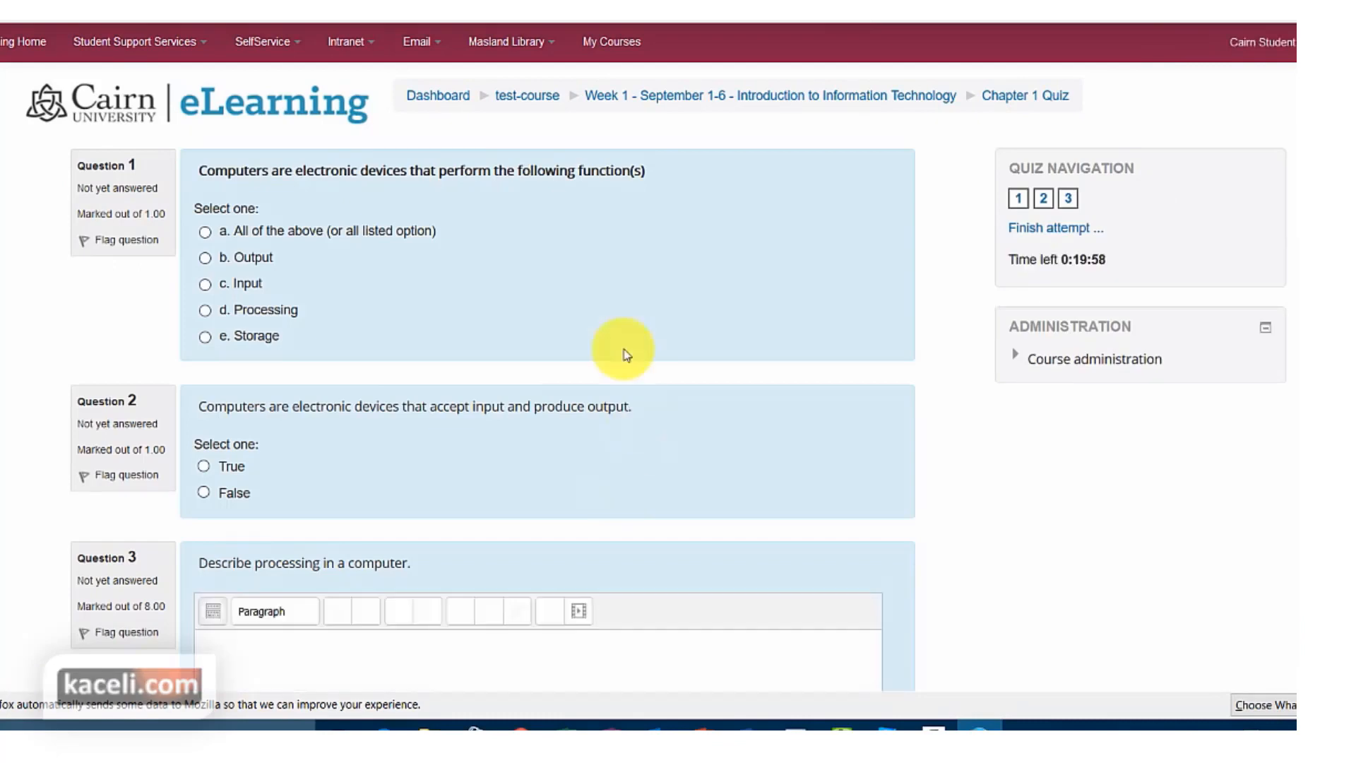
pyautogui.scroll(-2, 288, 304)
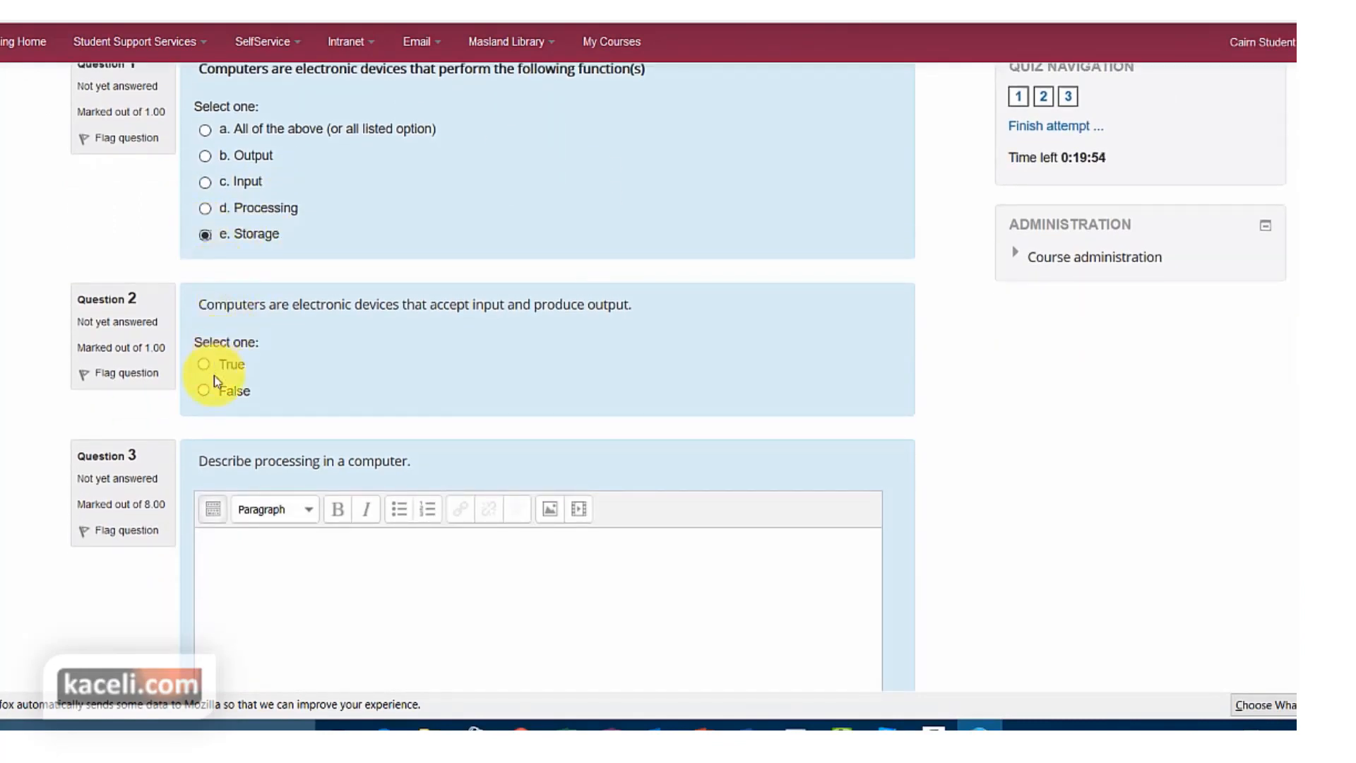
pyautogui.scroll(-4, 283, 424)
pyautogui.click(315, 672)
pyautogui.write('sdfsfdsfsfsdfsf sf sd fsd fsd f s')
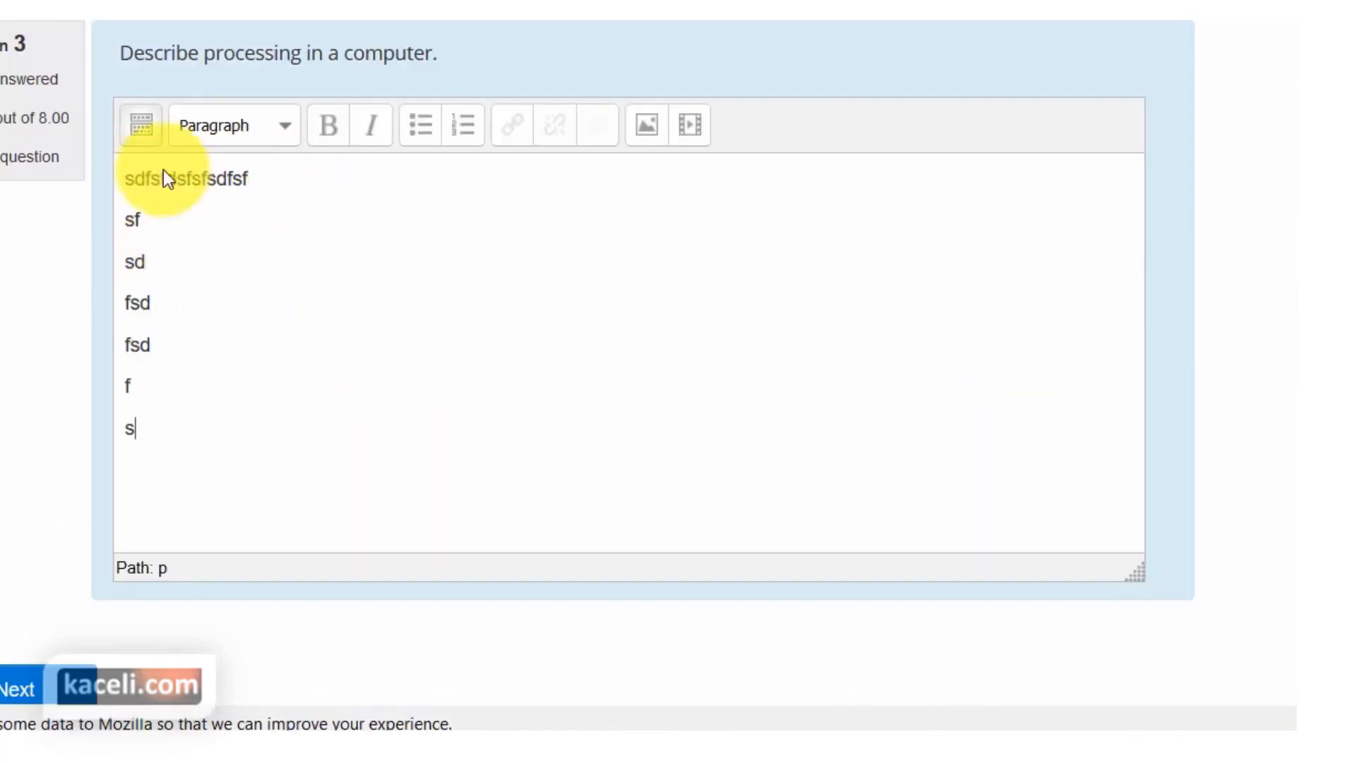
# - Proceed to the attempt summary, then submit all answers and finish the quiz attempt
pyautogui.click(22, 684)
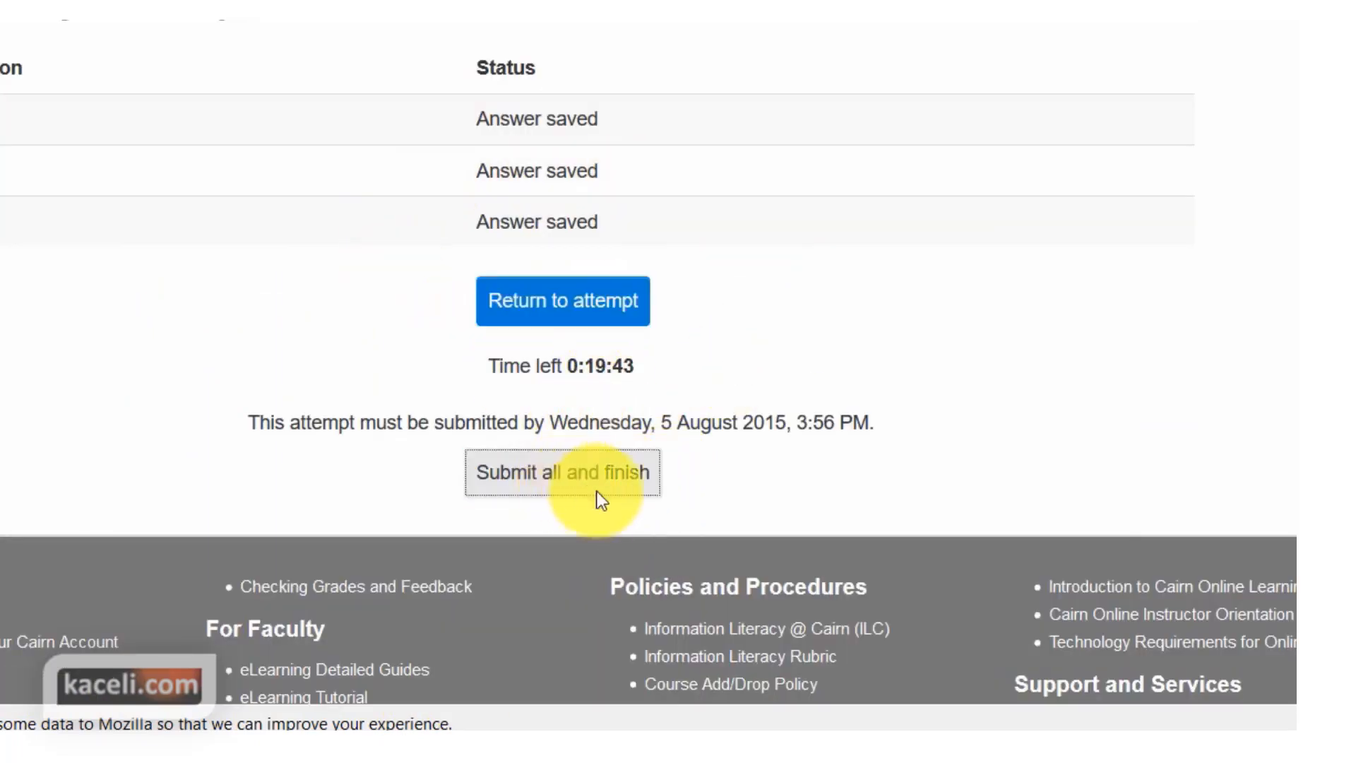
pyautogui.click(563, 490)
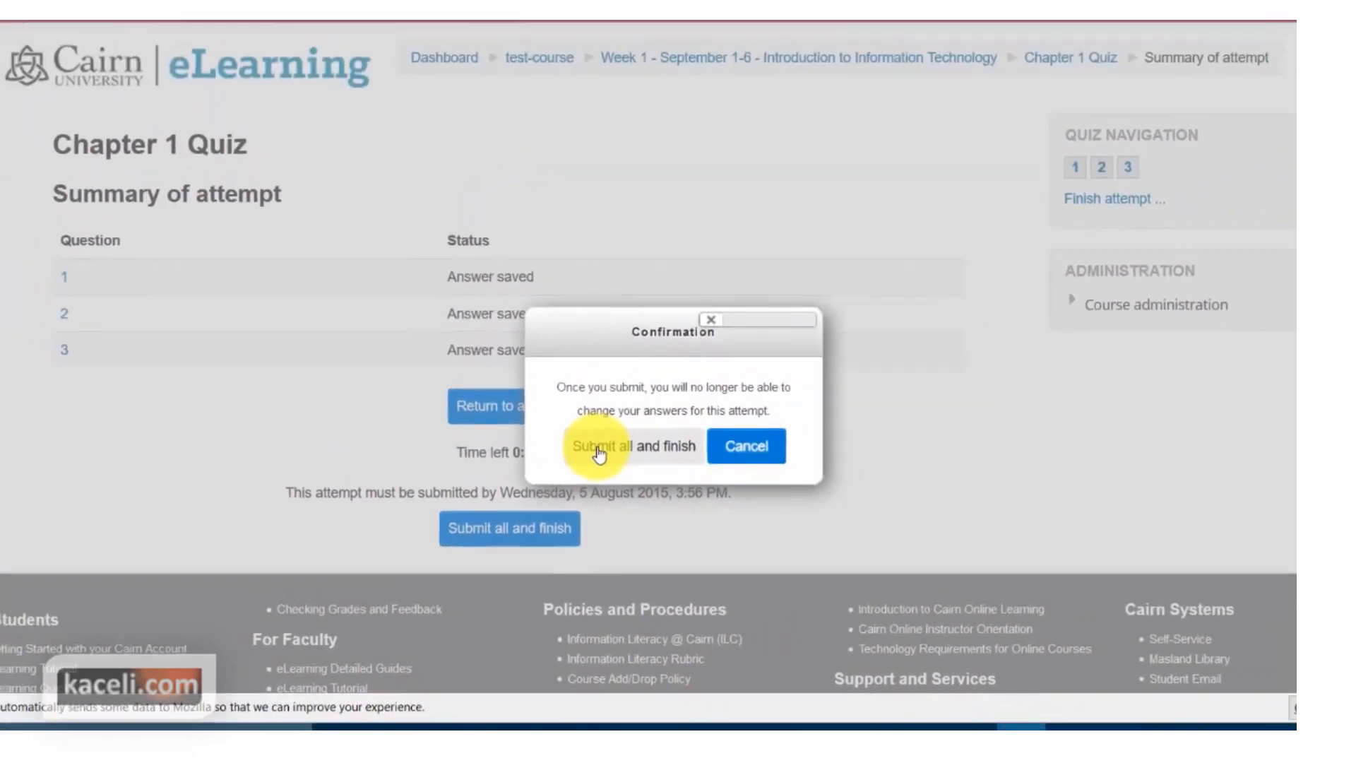
pyautogui.click(598, 452)
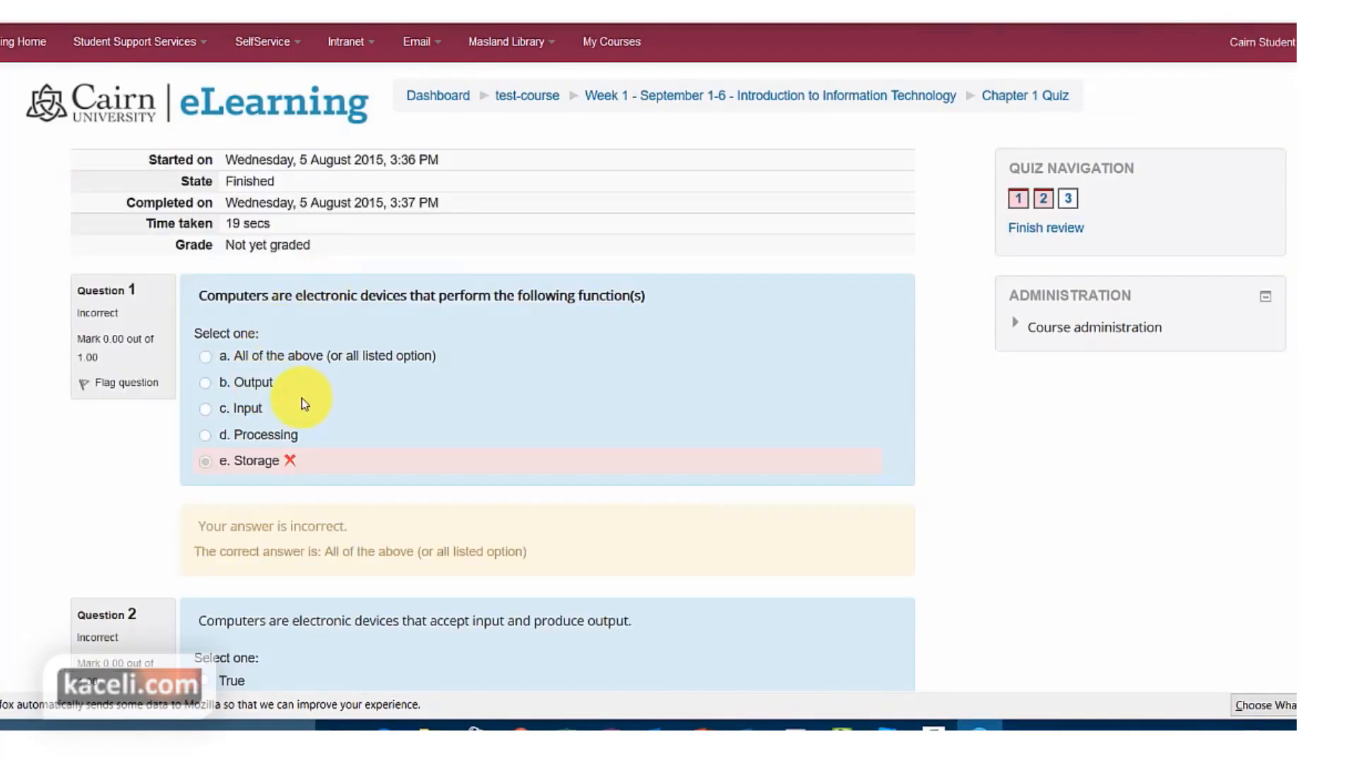
# - Review the feedback on all three submitted answers and finish the review
pyautogui.scroll(-3, 302, 397)
pyautogui.scroll(-5, 285, 485)
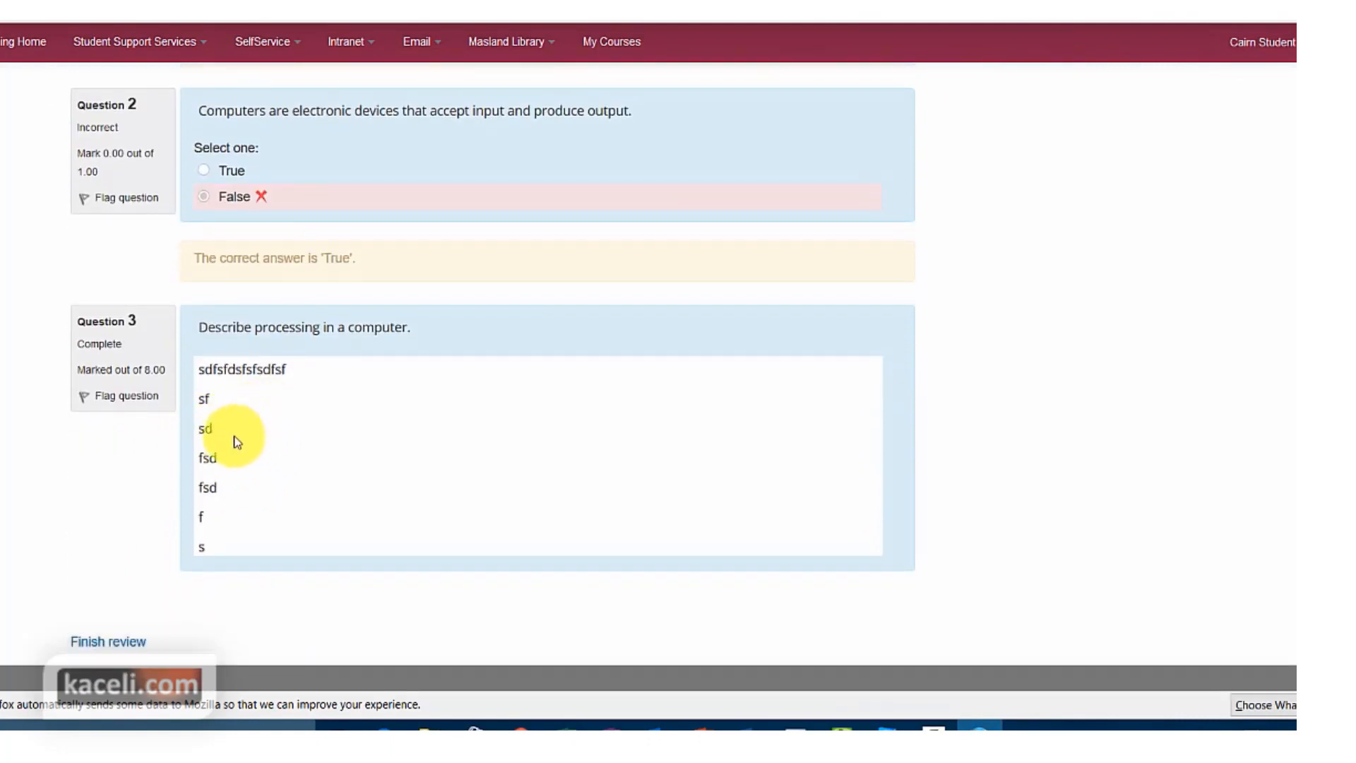
pyautogui.click(126, 643)
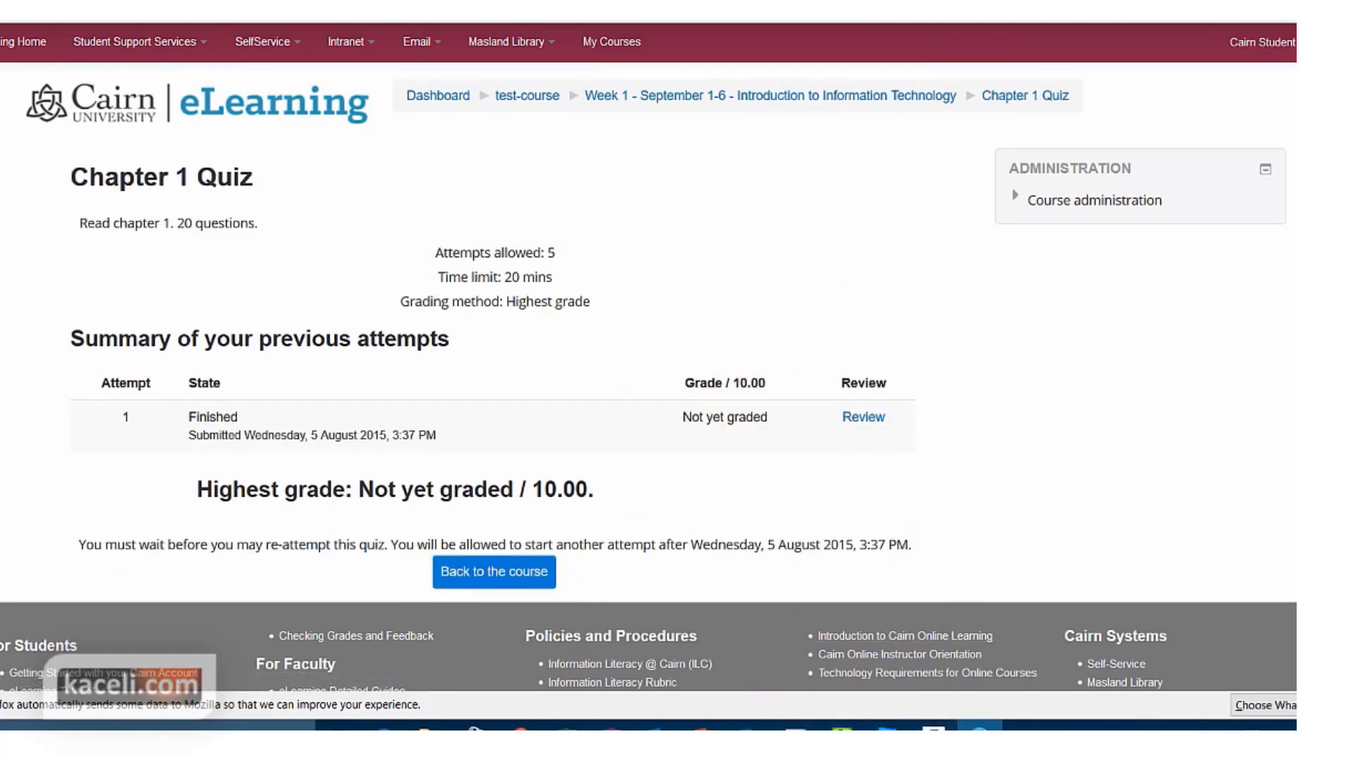
# - Return to the staff account's browser window and open the attempts report of the Chapter 1 Quiz
pyautogui.click(1238, 21)
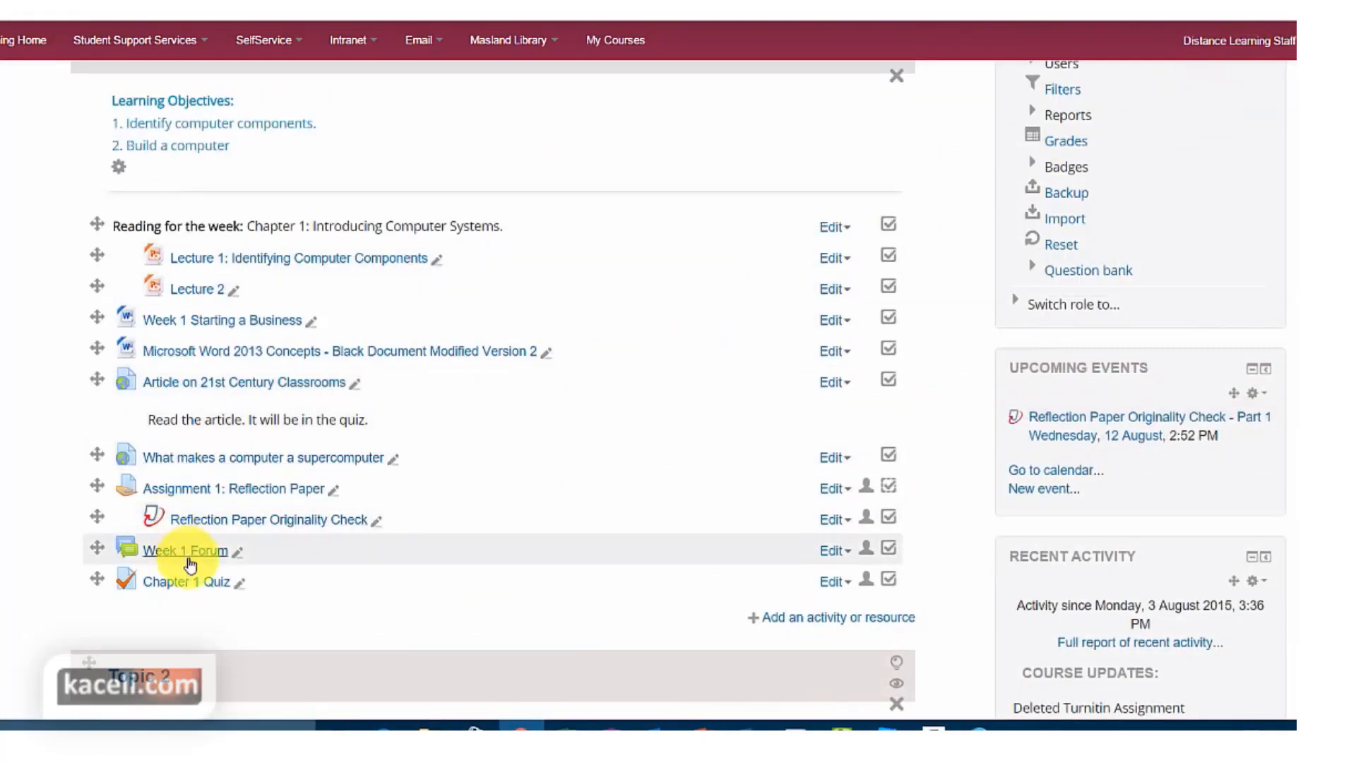
pyautogui.click(187, 581)
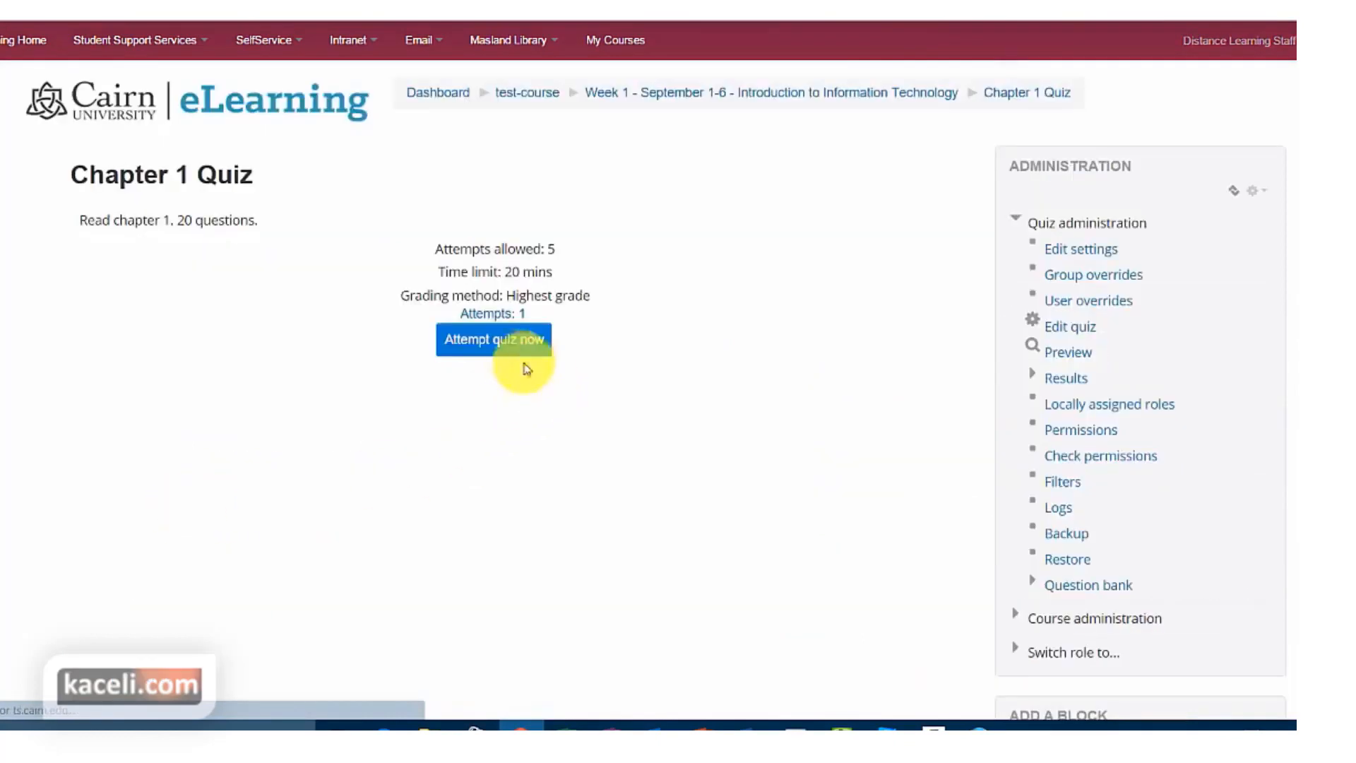
pyautogui.click(511, 343)
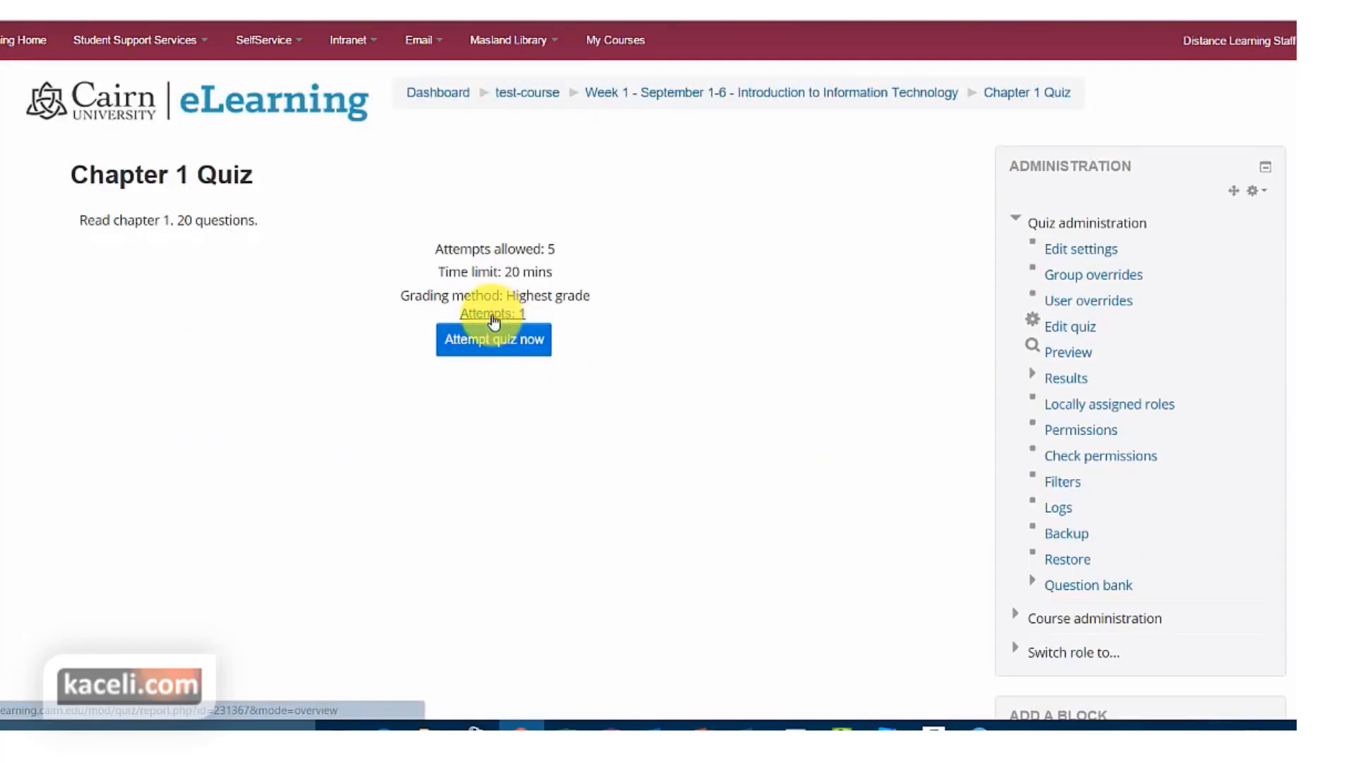
pyautogui.click(487, 337)
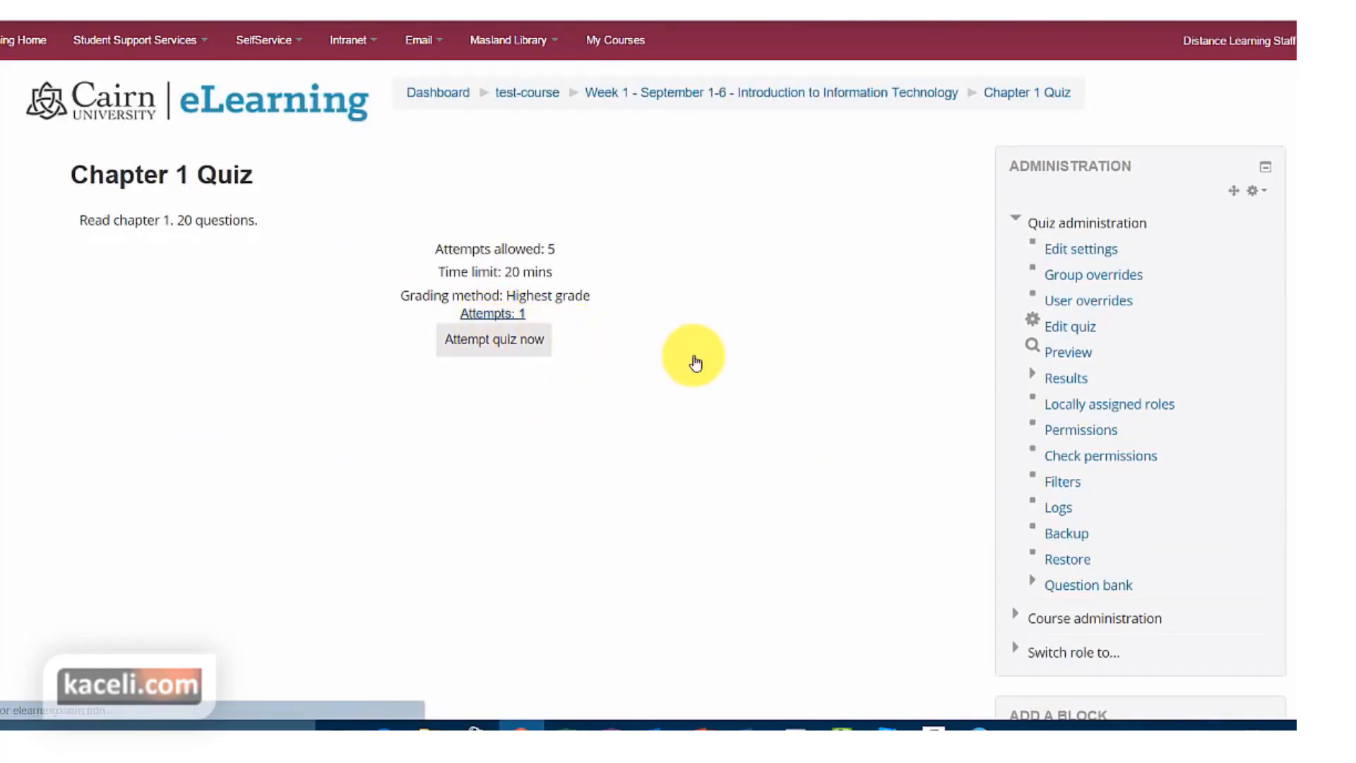
# - Open manual grading from the Chapter 1 Quiz grades report and show all attempts for question 3
pyautogui.scroll(-3, 601, 458)
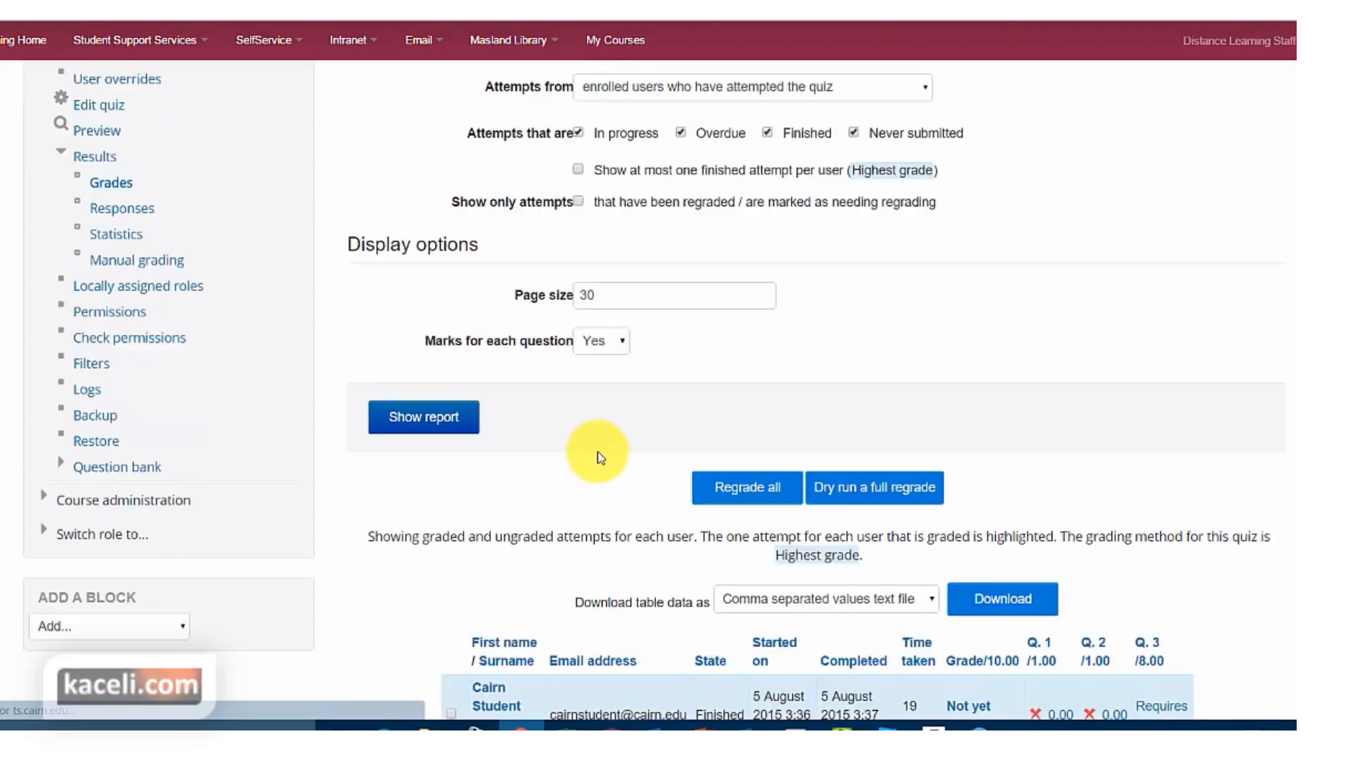
pyautogui.scroll(-4, 604, 455)
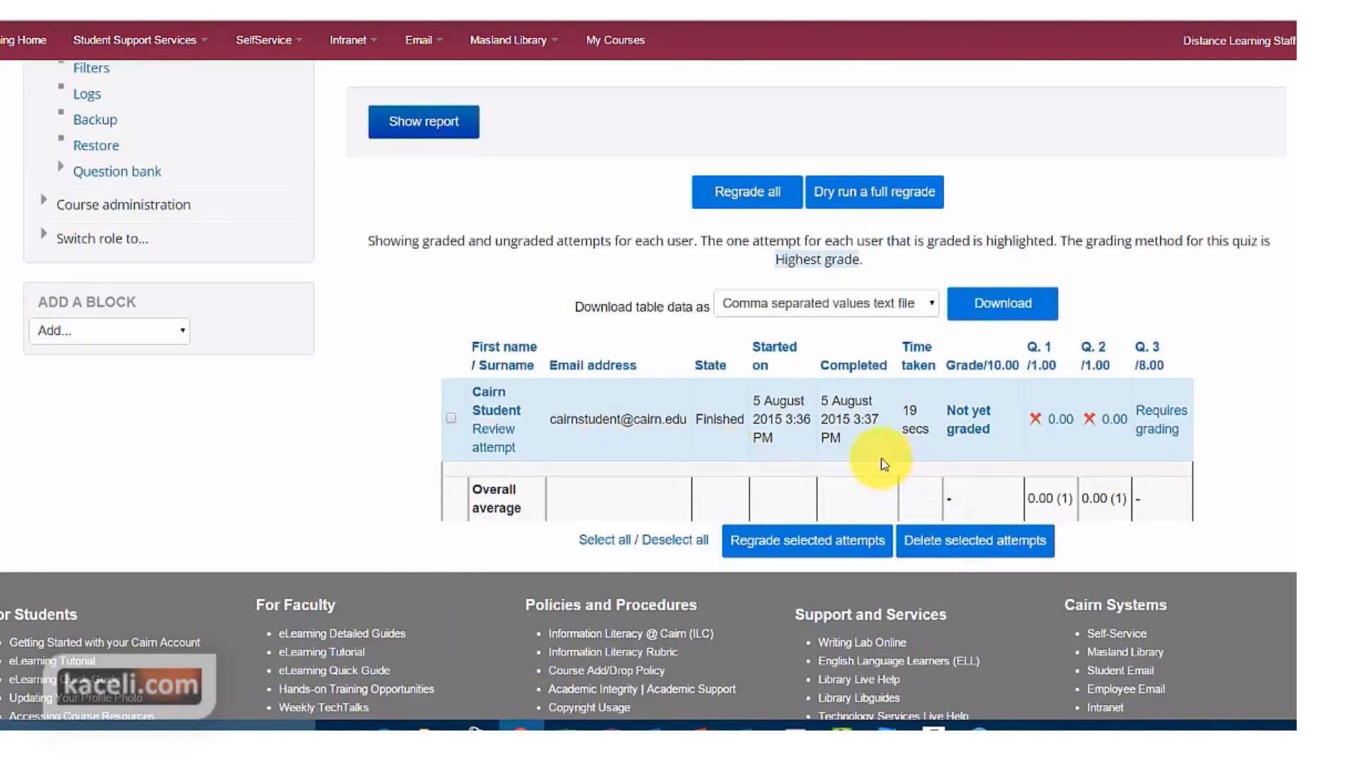
pyautogui.scroll(-1, 883, 464)
pyautogui.scroll(2, 597, 423)
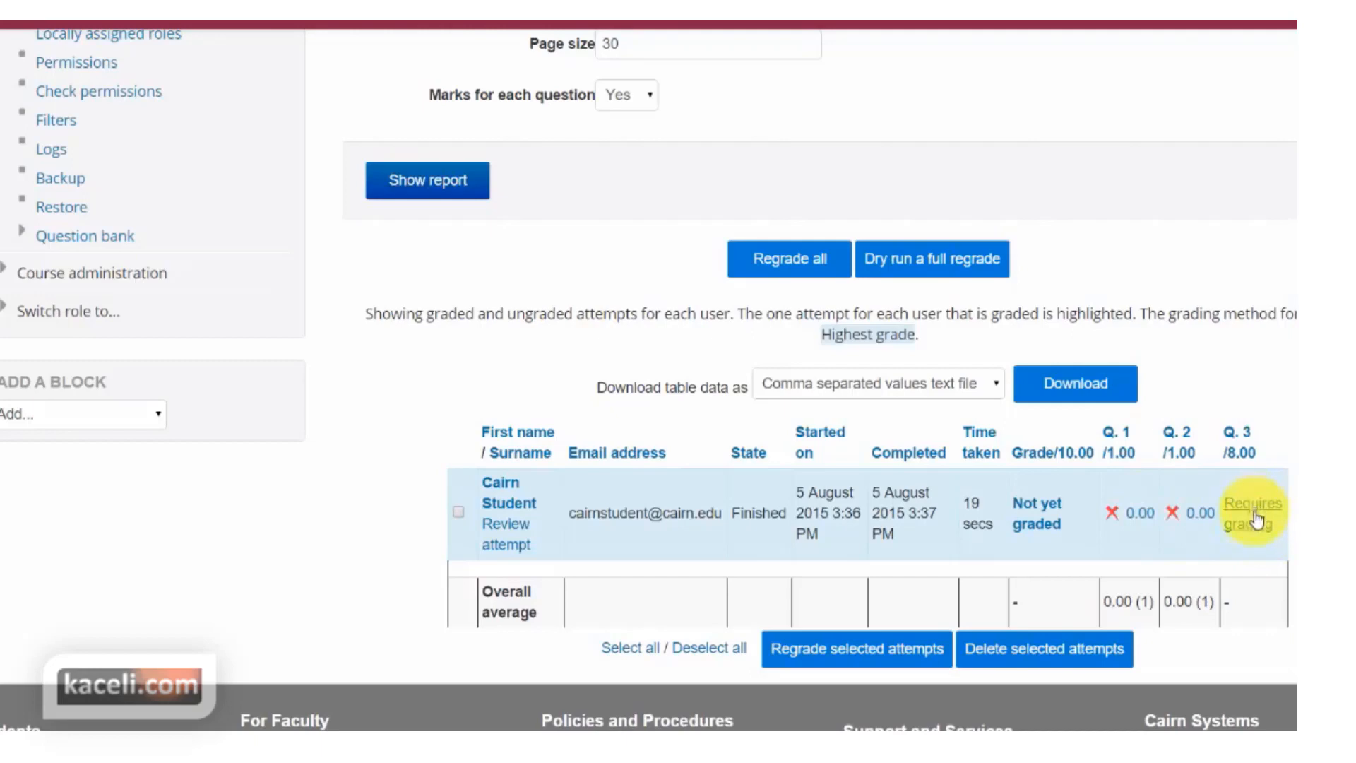
pyautogui.scroll(2, 1250, 497)
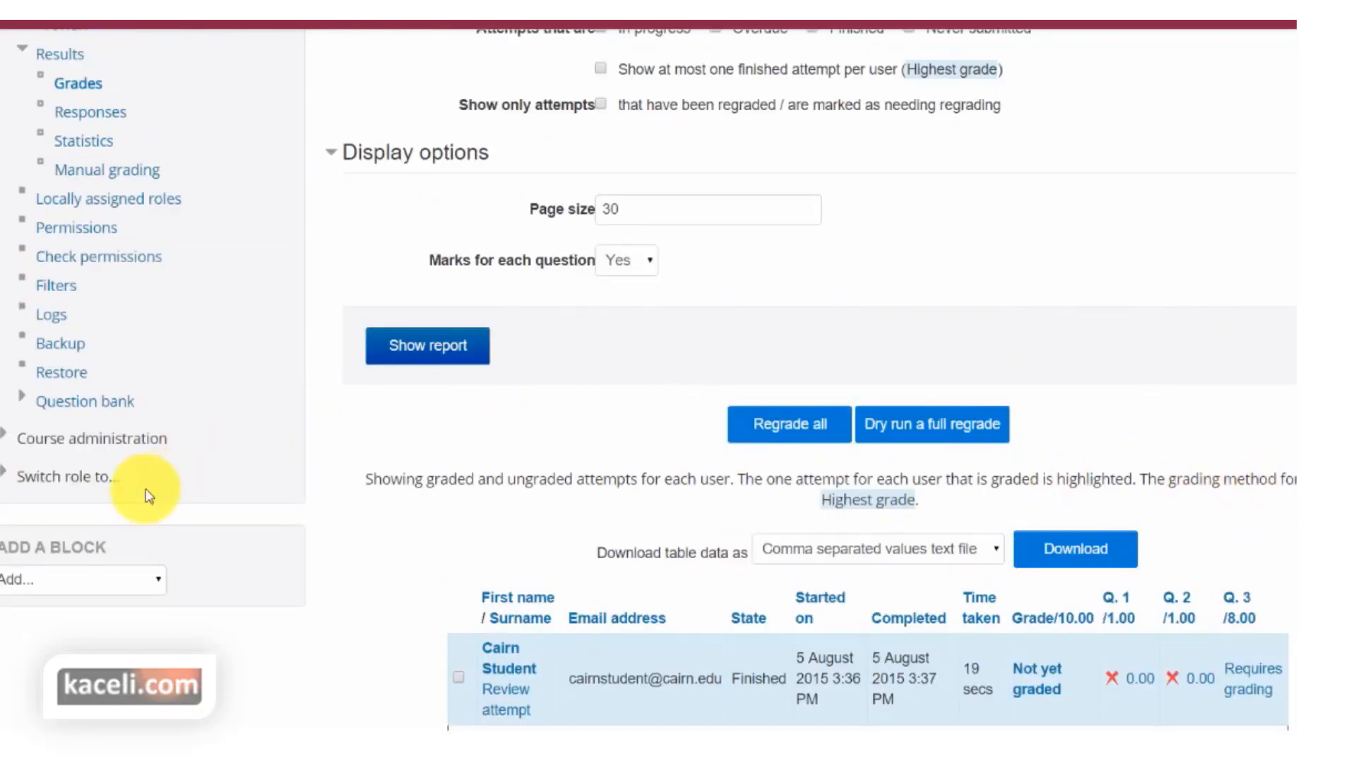
pyautogui.scroll(2, 137, 454)
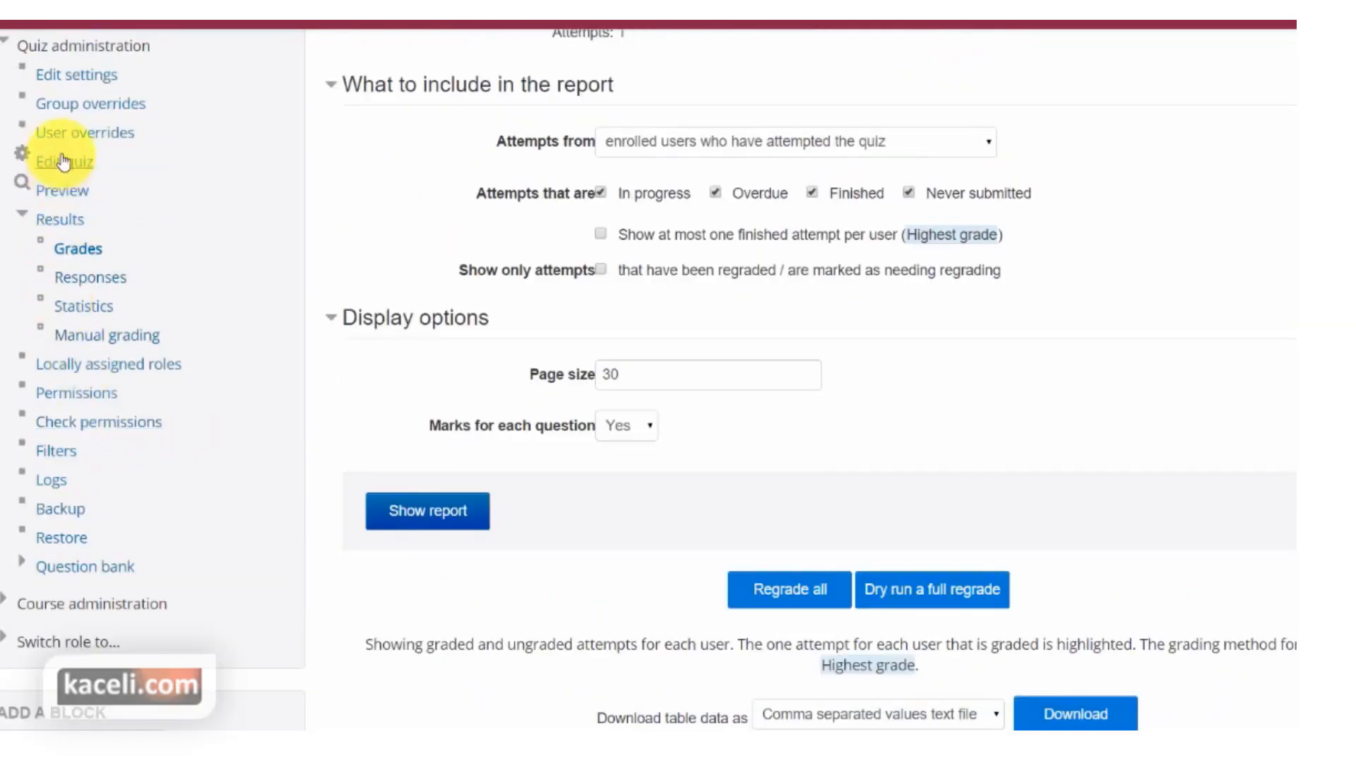
pyautogui.scroll(2, 99, 226)
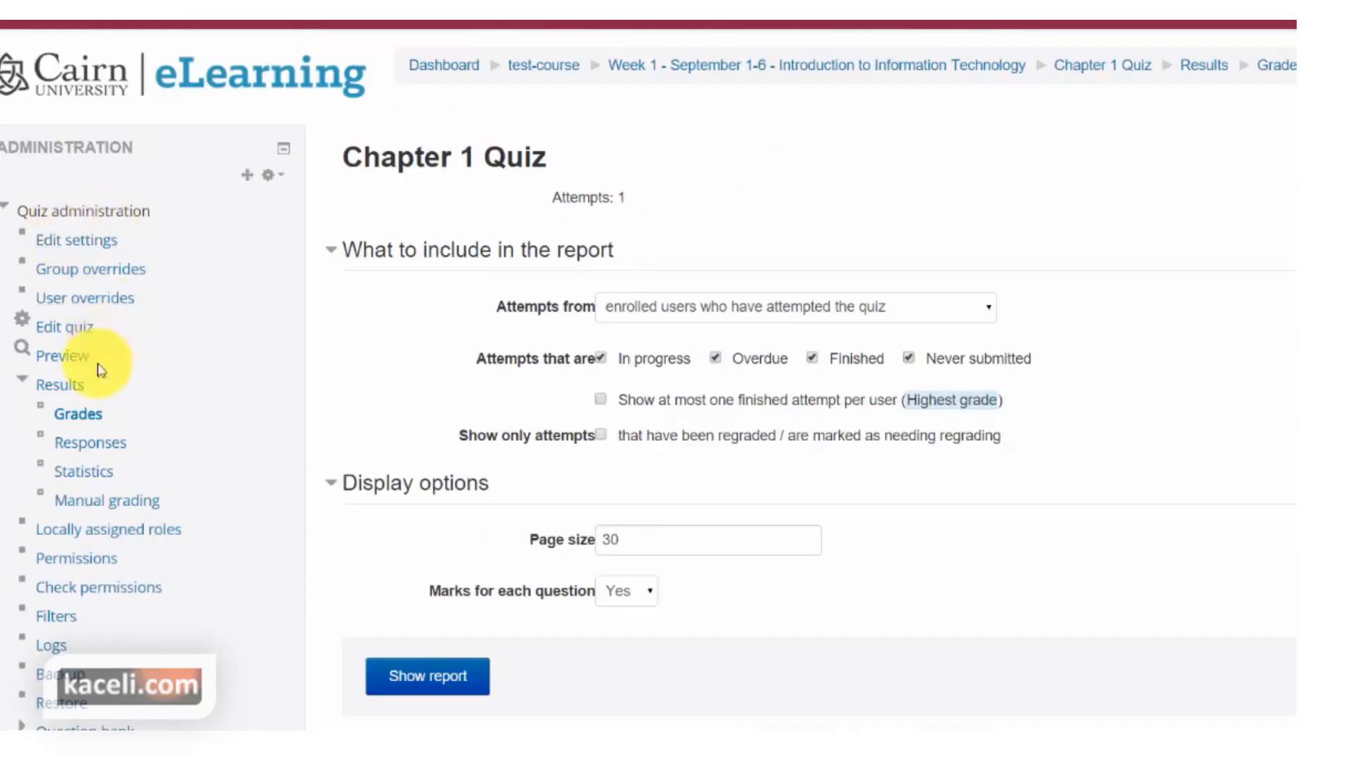
pyautogui.click(110, 506)
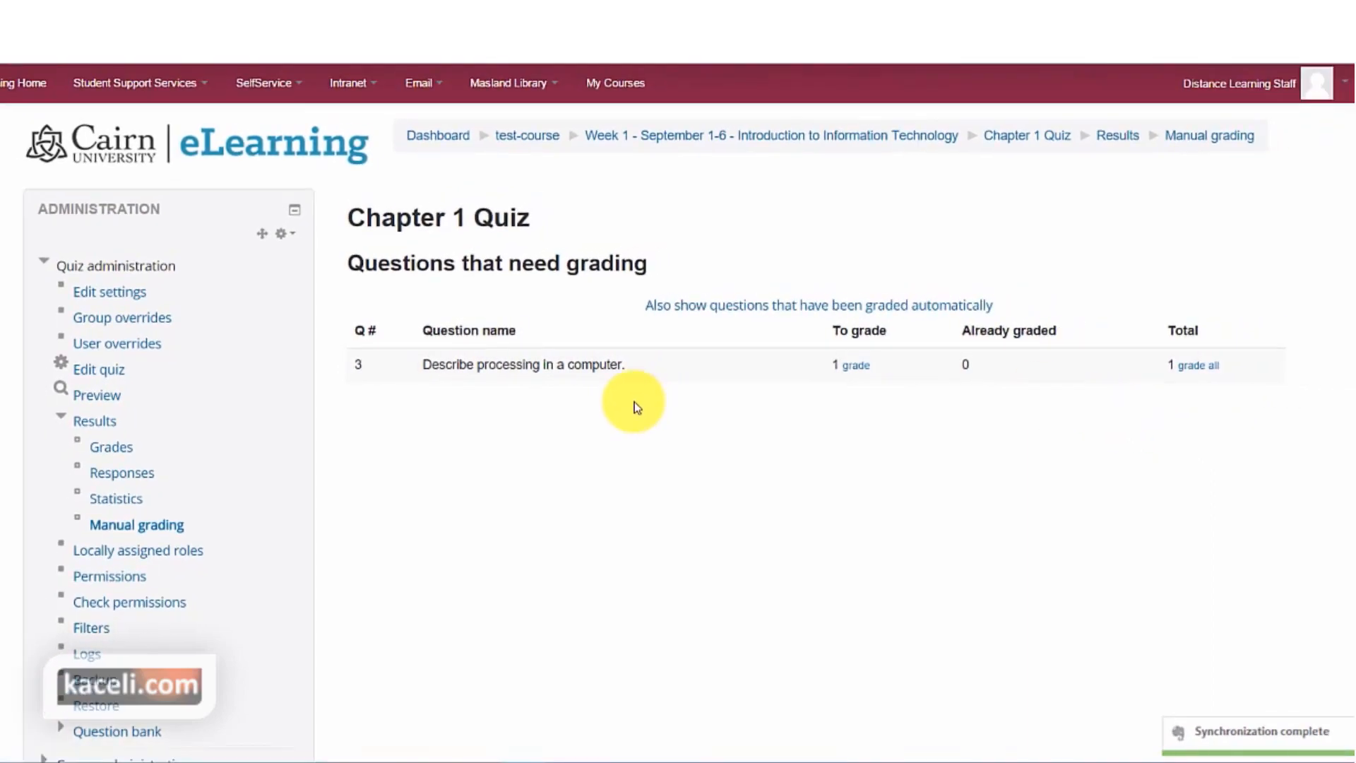
pyautogui.click(1204, 377)
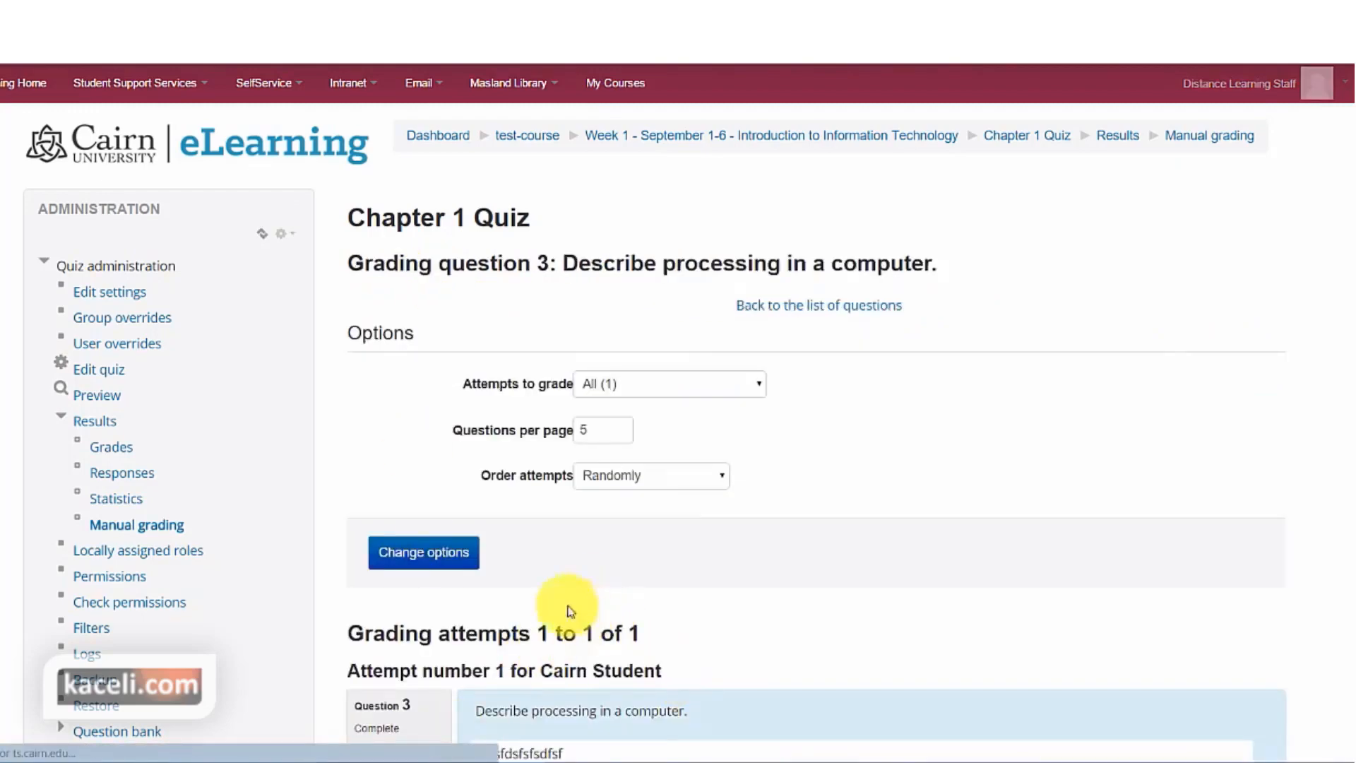
# - Comment on the question 3 attempt with "Nothing meaningful submitted.", set its mark to 0 out of 8.00 and save the grading
pyautogui.scroll(-10, 536, 579)
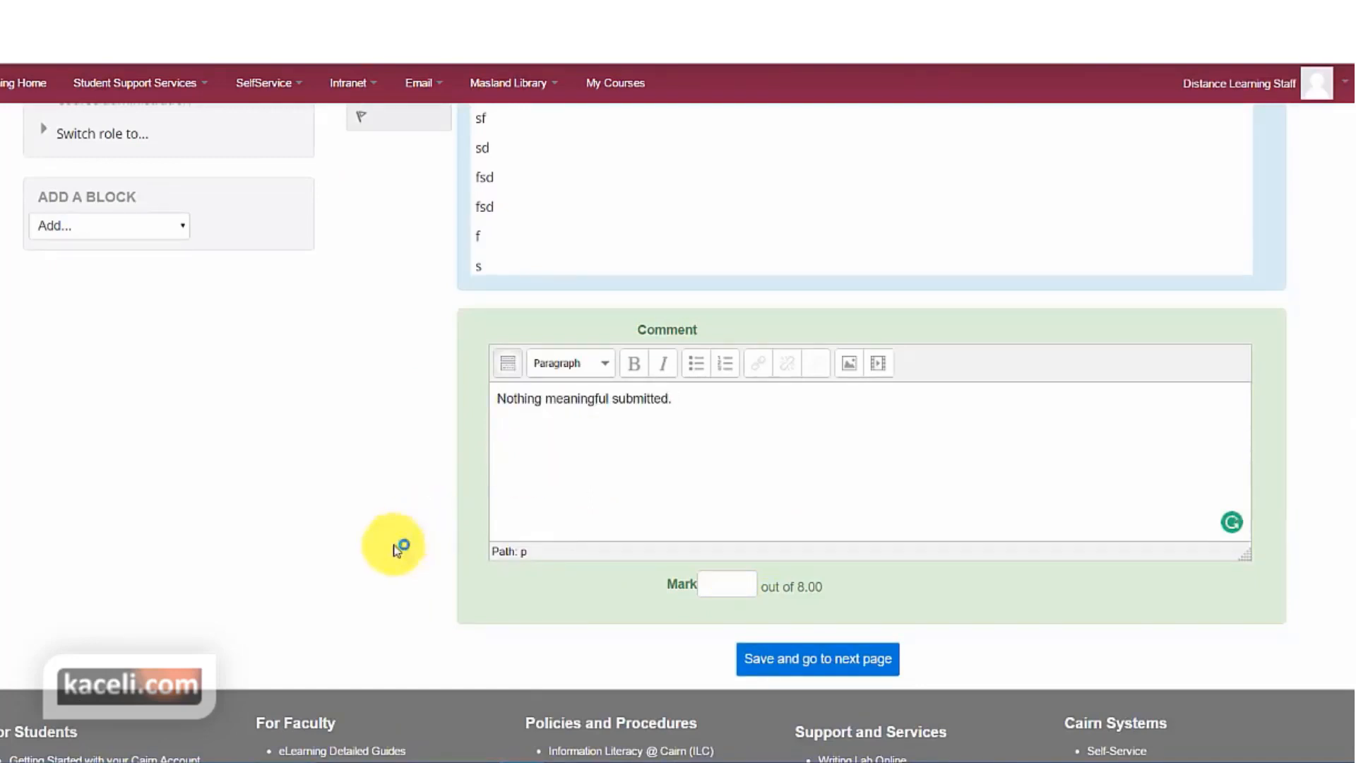
pyautogui.click(726, 589)
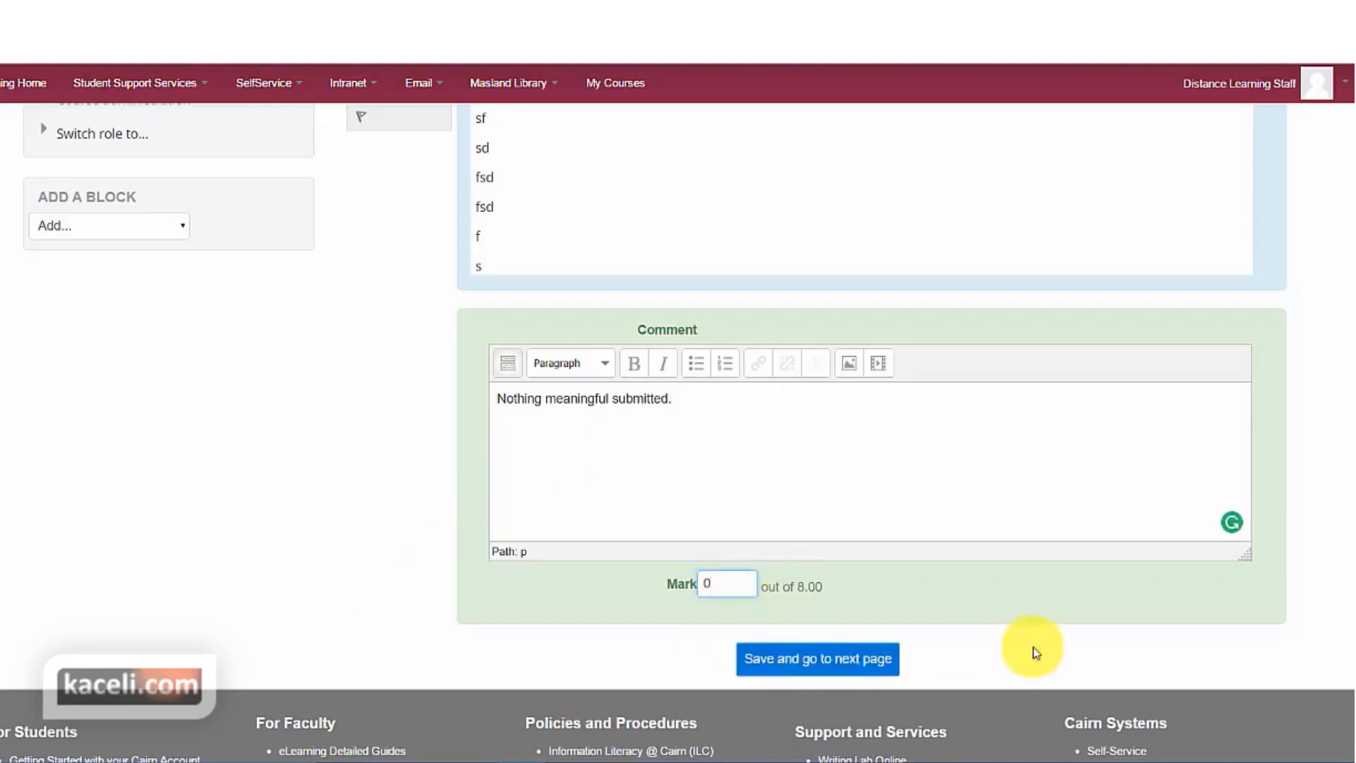
pyautogui.click(851, 669)
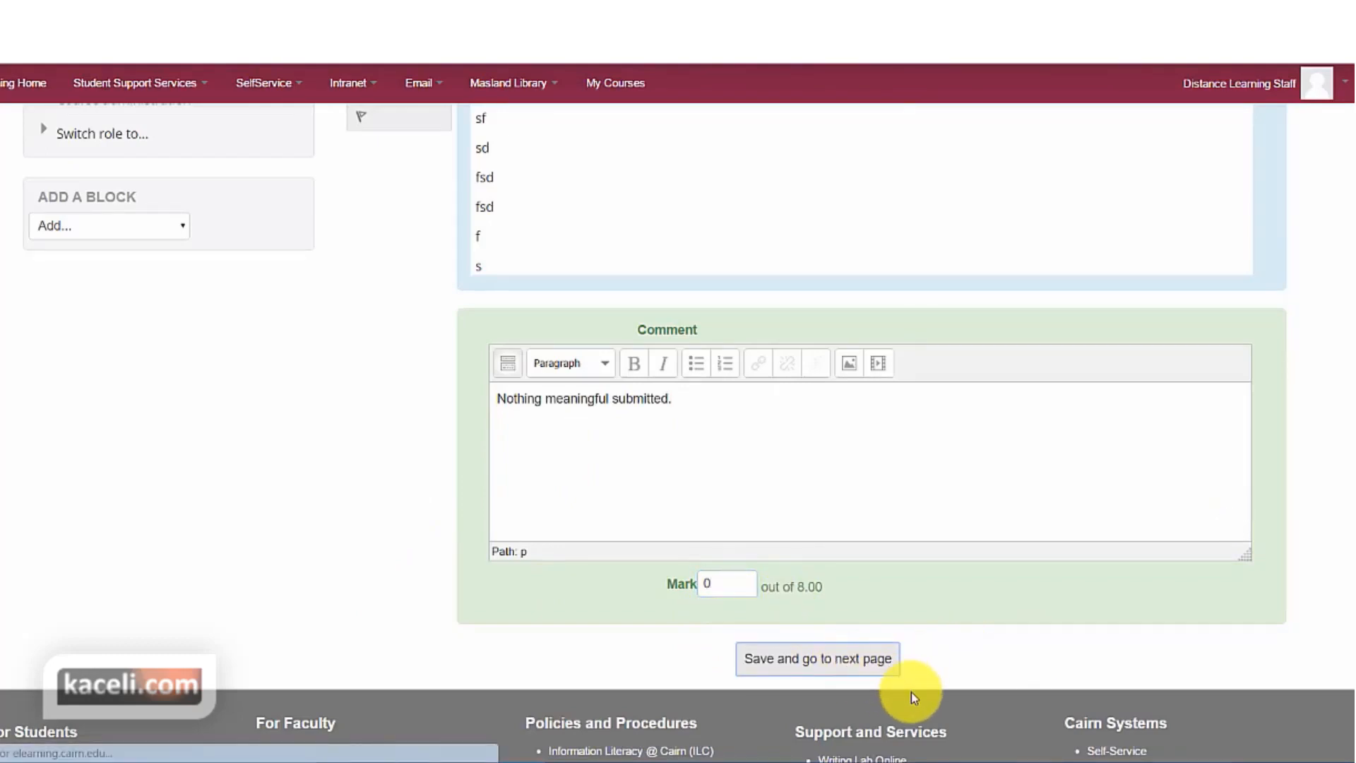
pyautogui.scroll(-4, 996, 384)
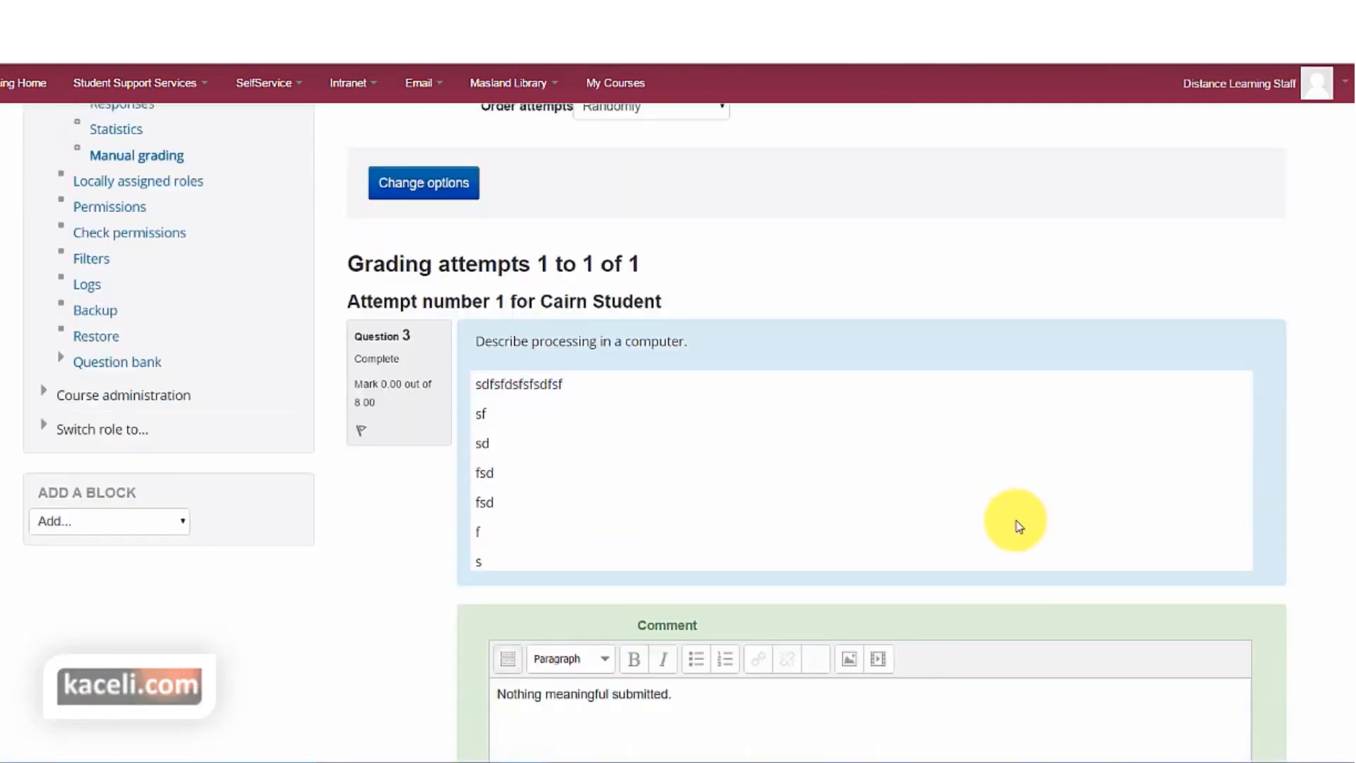
pyautogui.scroll(-5, 1009, 527)
pyautogui.click(826, 590)
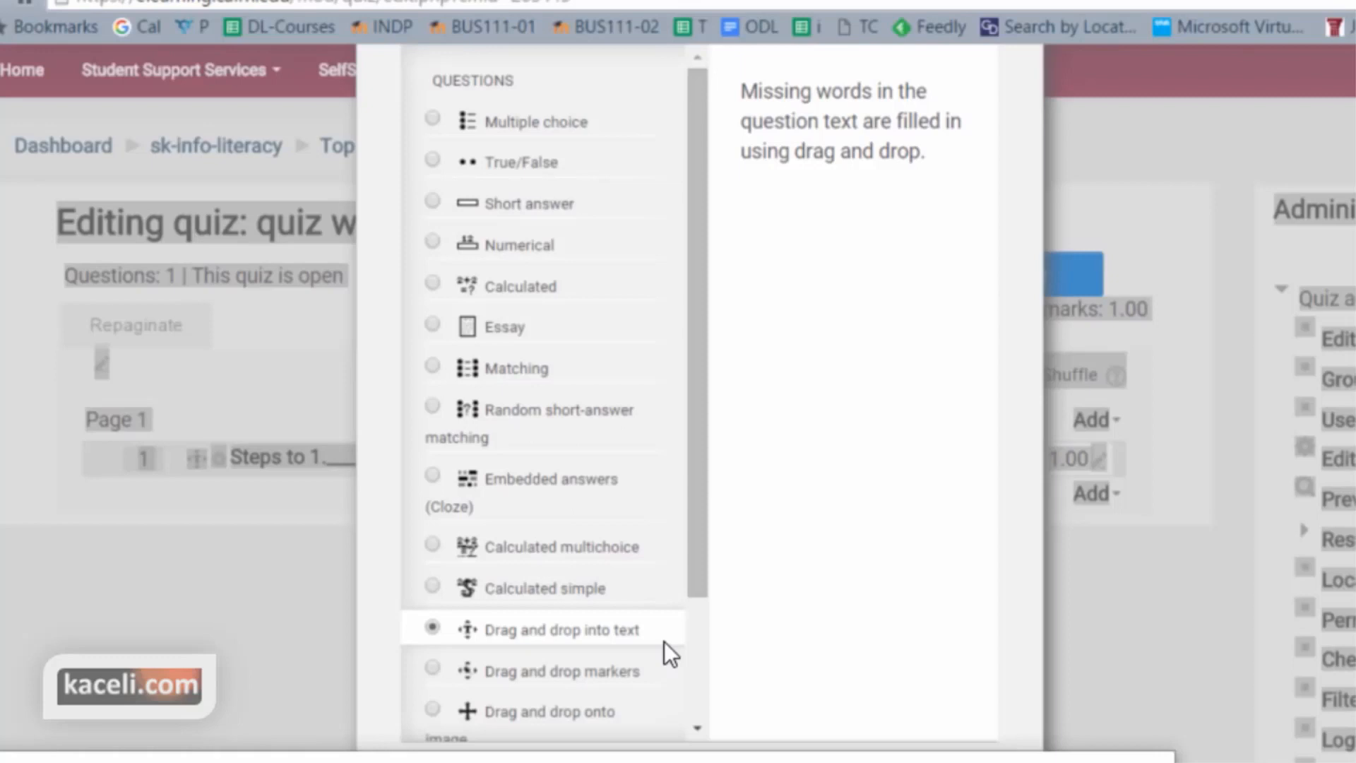
# - Cancel the question type chooser of the drag and drop quiz and go to the sk-info-literacy course page
pyautogui.click(1009, 760)
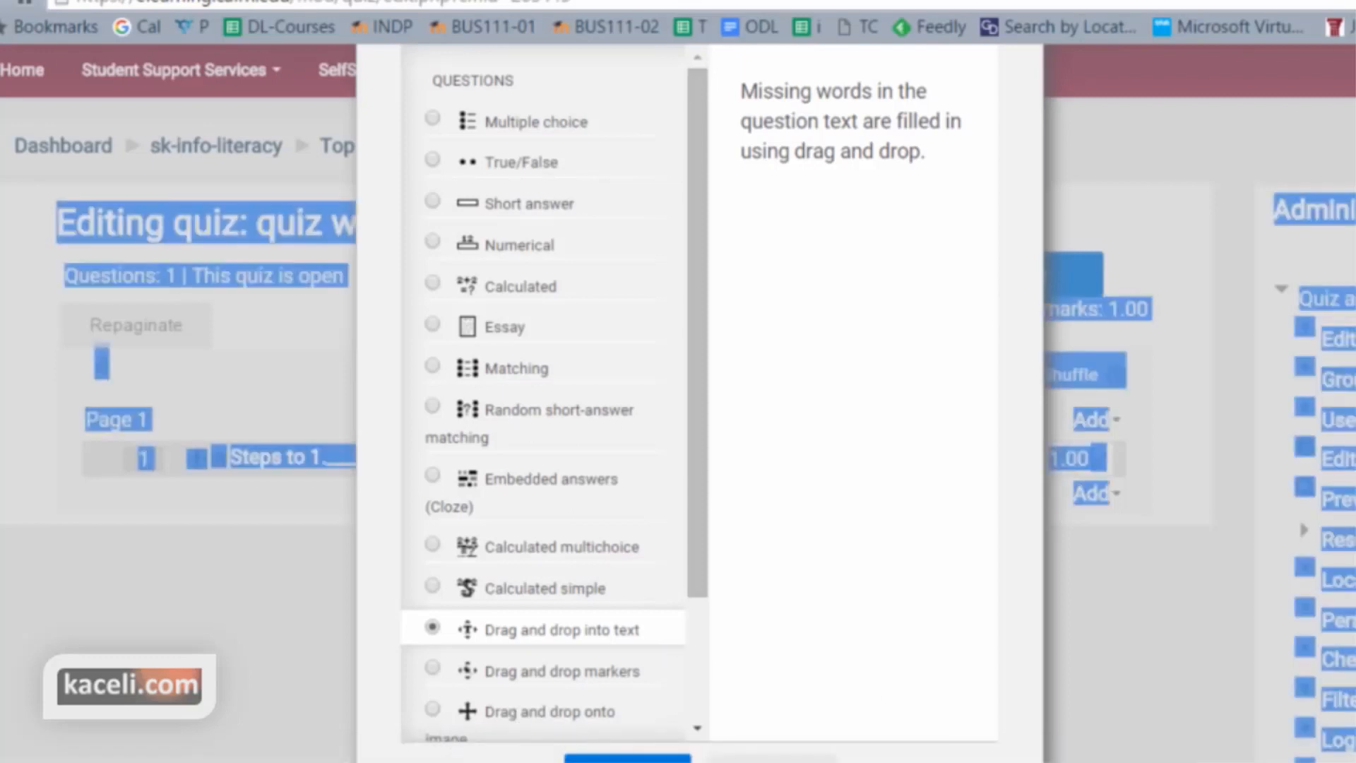
pyautogui.click(772, 758)
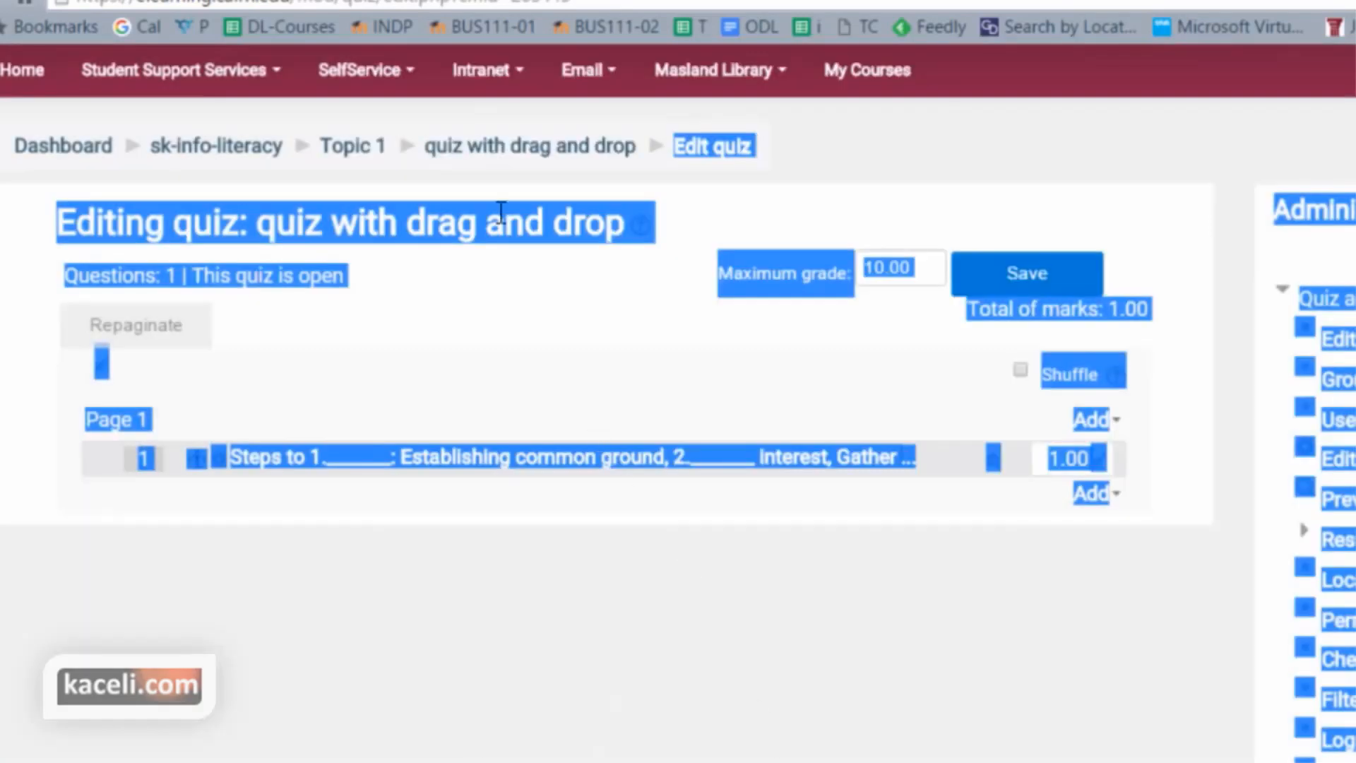
pyautogui.click(248, 147)
# - Add a new Quiz activity to Topic 3
pyautogui.scroll(-5, 679, 566)
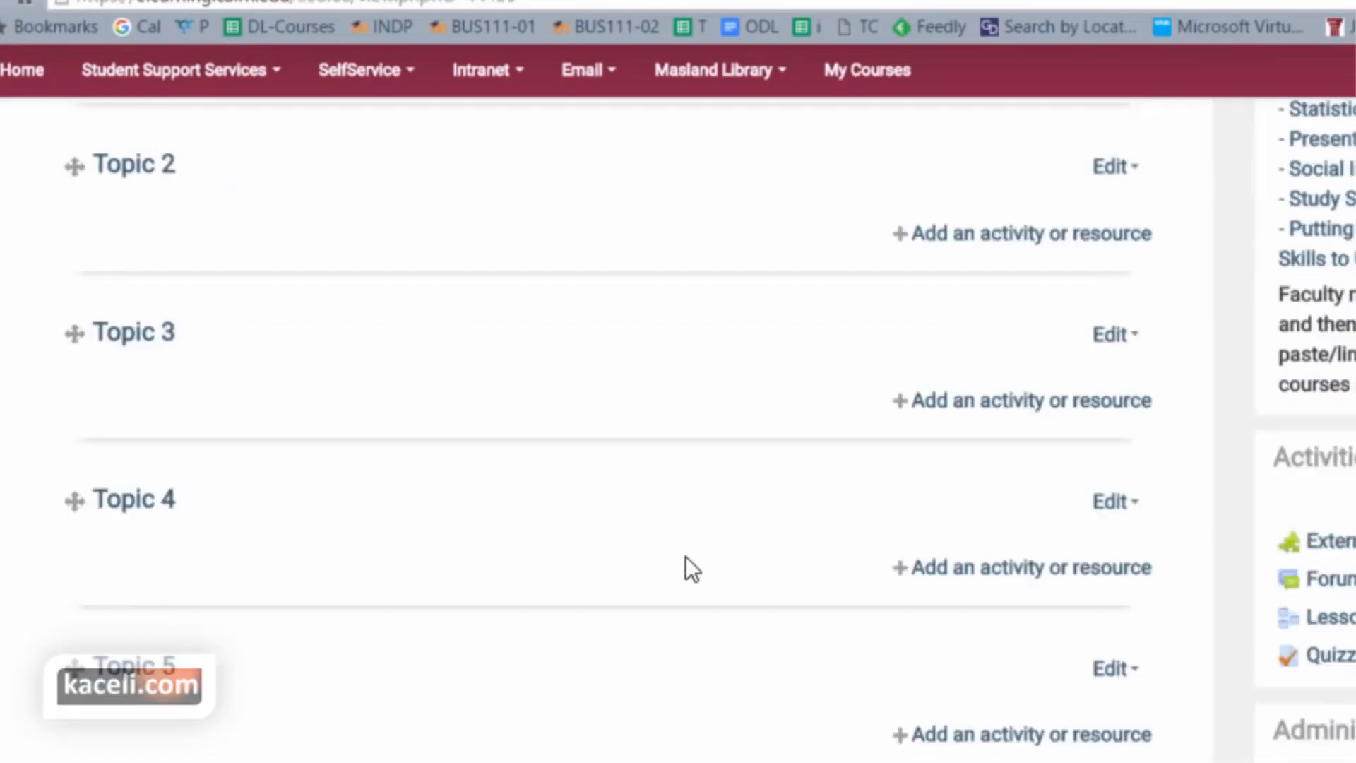
pyautogui.click(980, 401)
pyautogui.scroll(-3, 668, 445)
pyautogui.click(631, 383)
pyautogui.click(649, 722)
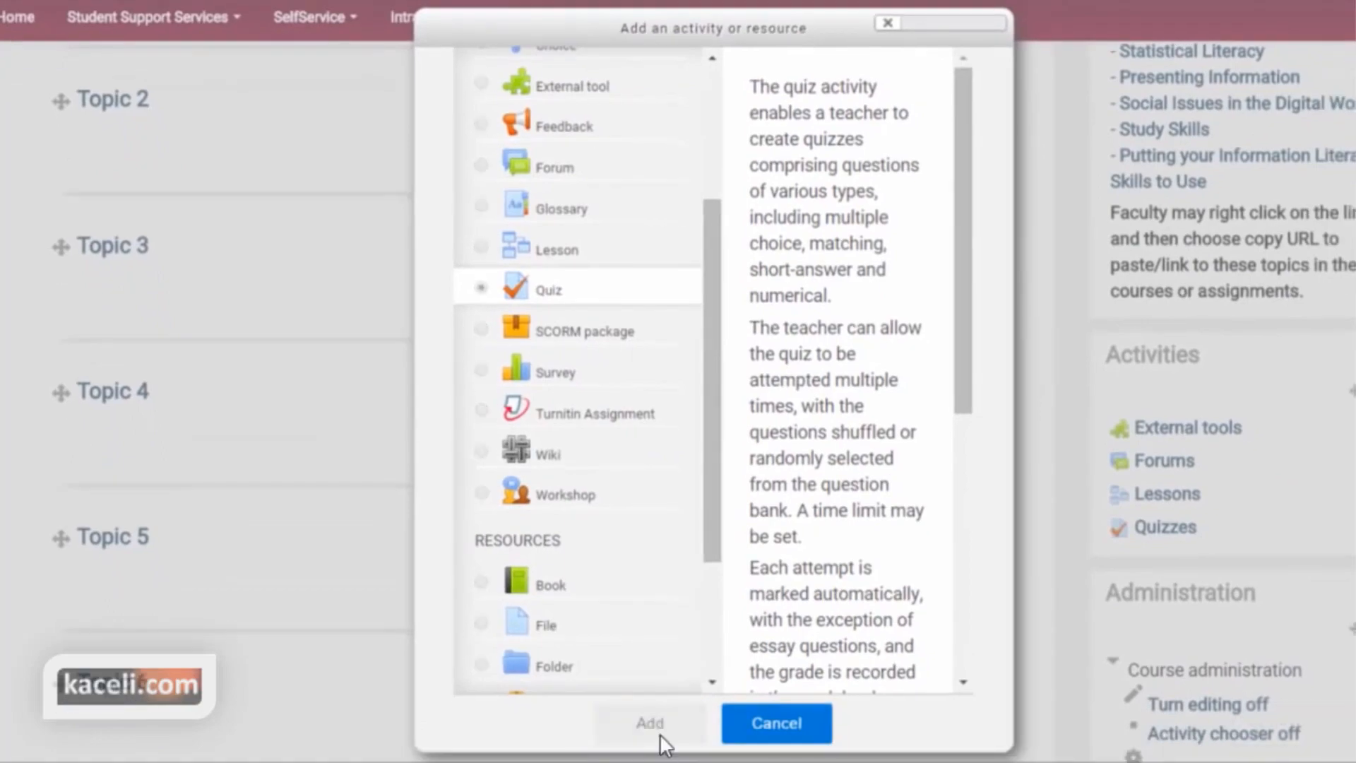
# - Name the quiz "Quiz 2" and enter the description "Post the description and requirements here."
pyautogui.click(736, 293)
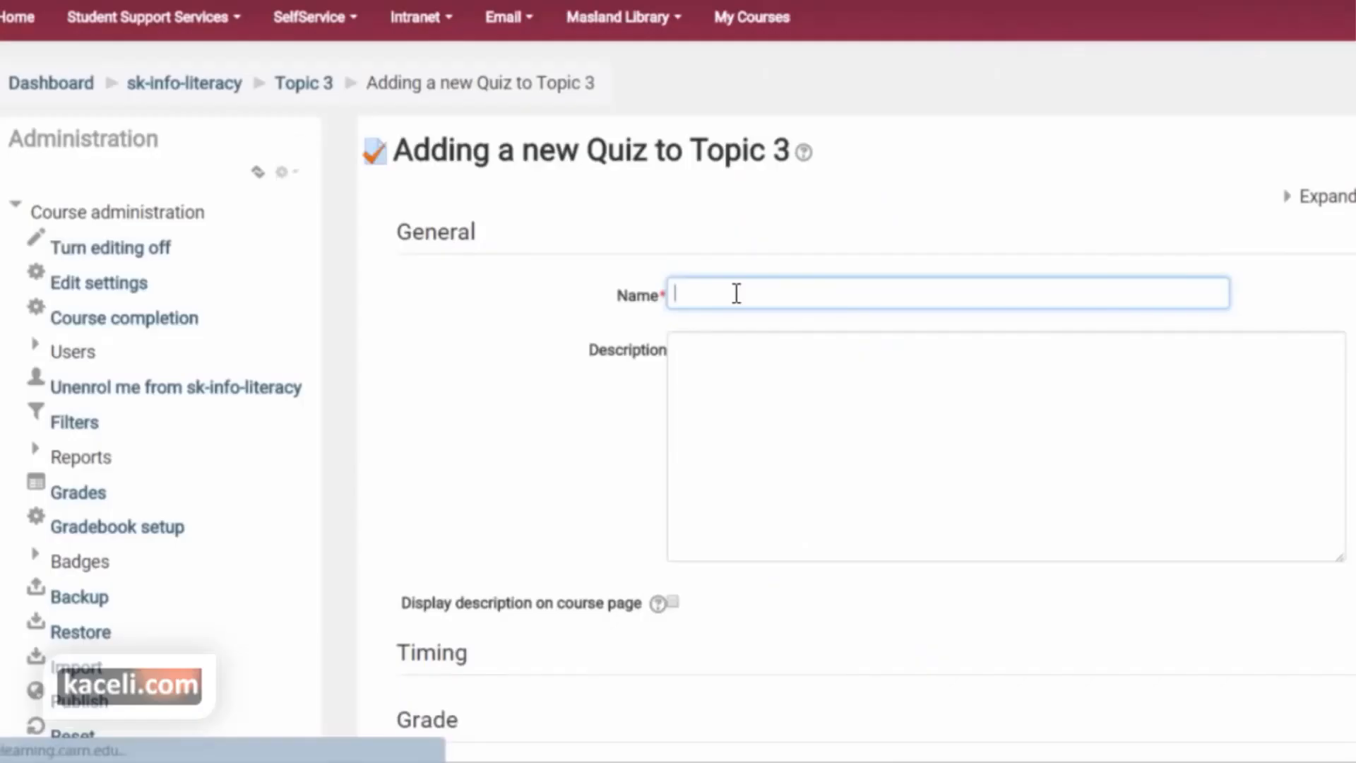
pyautogui.write('Quiz 2')
pyautogui.click(539, 515)
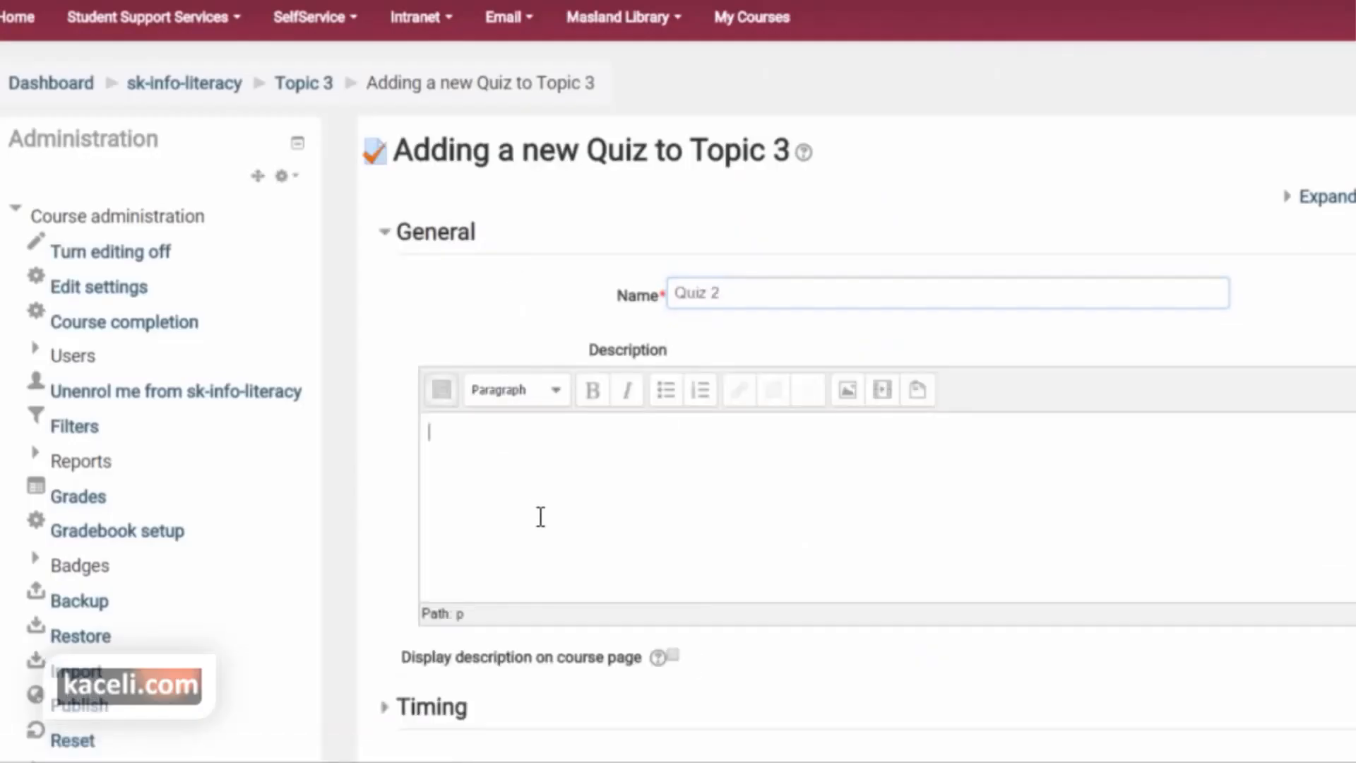
pyautogui.write('Post the description and requirements here.')
# - Expand all settings sections and examine the quiz's timing settings and the available grade categories
pyautogui.scroll(-4, 456, 517)
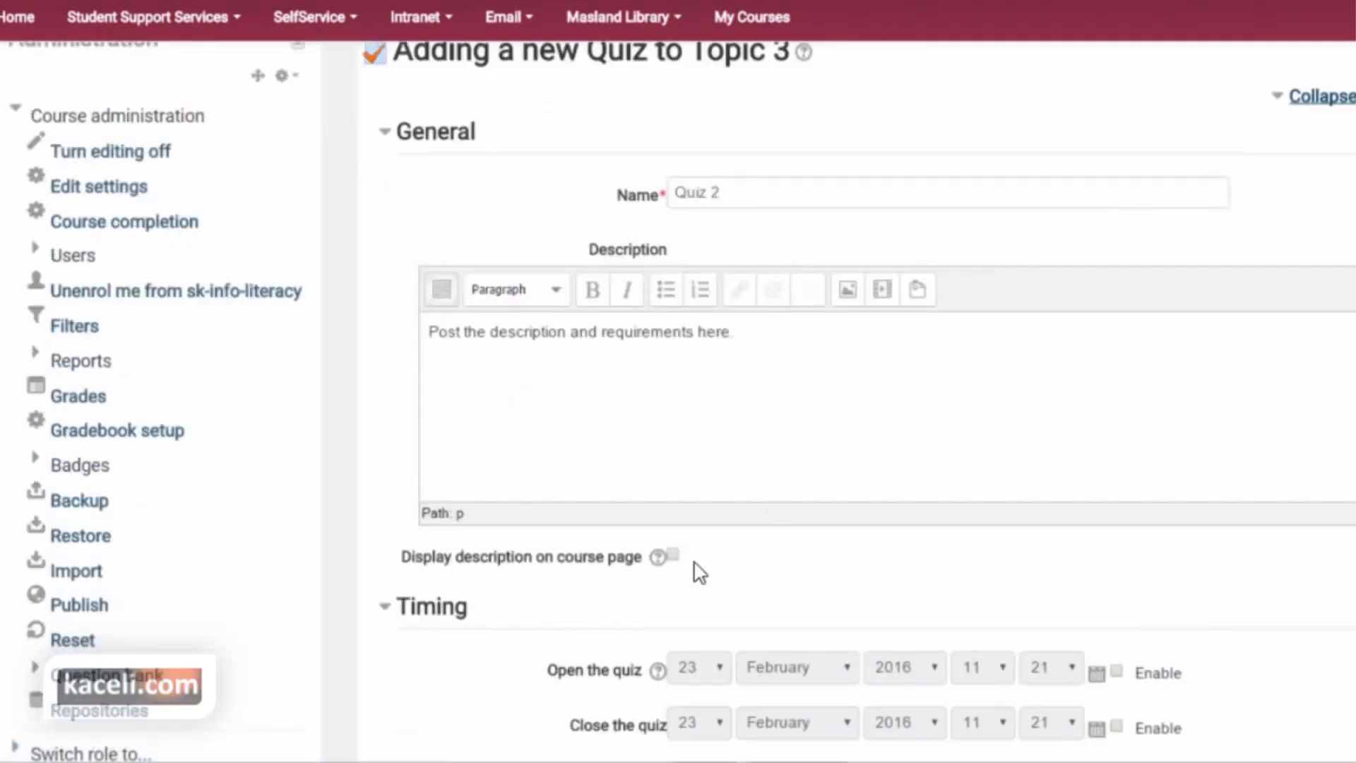
pyautogui.scroll(-3, 699, 572)
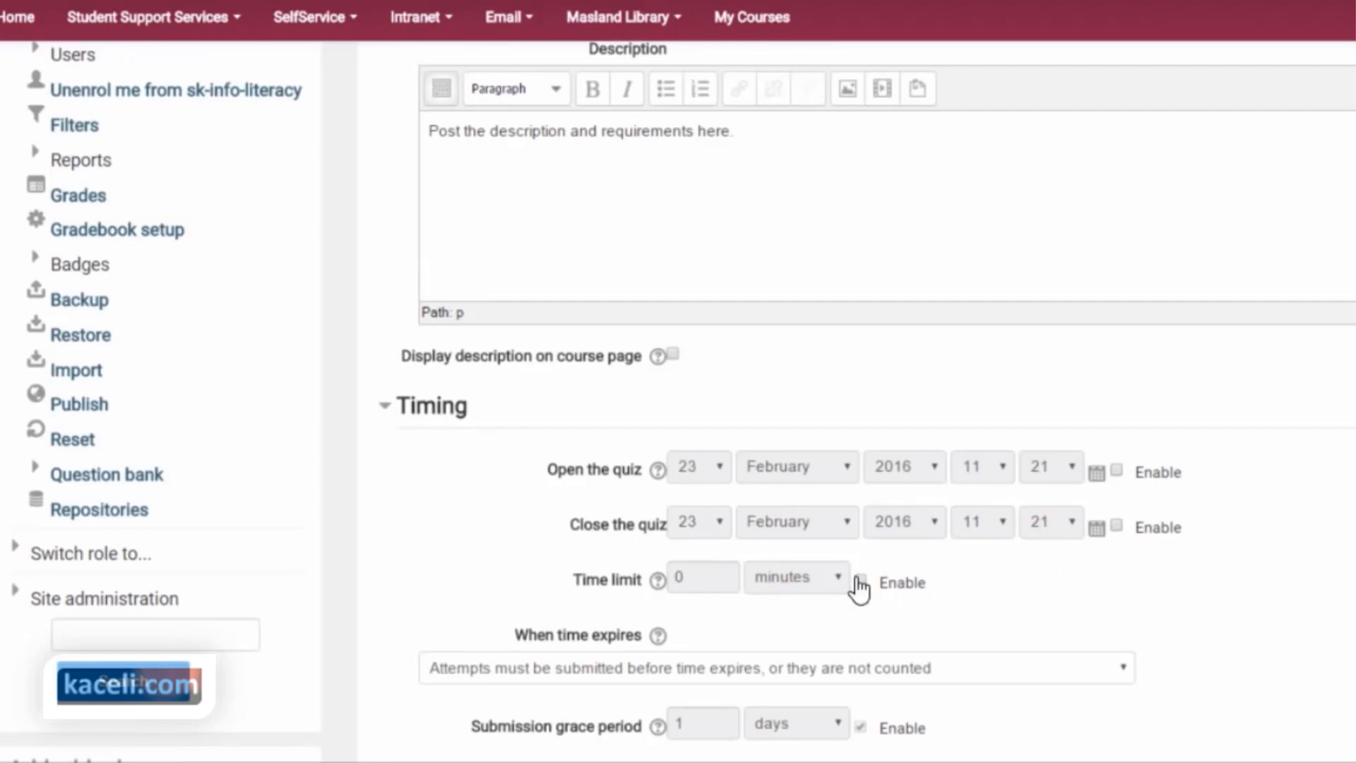
pyautogui.scroll(-1, 1024, 574)
pyautogui.scroll(-1, 918, 579)
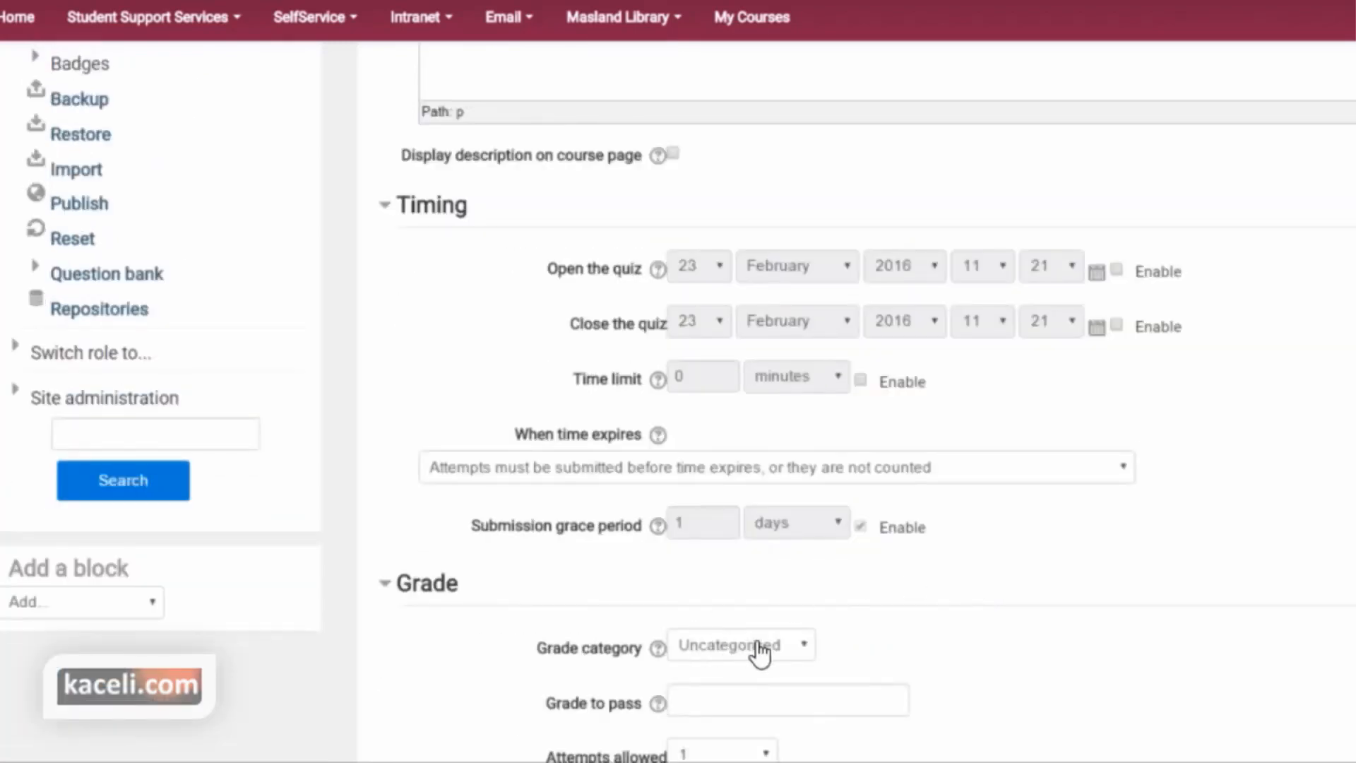
pyautogui.click(805, 646)
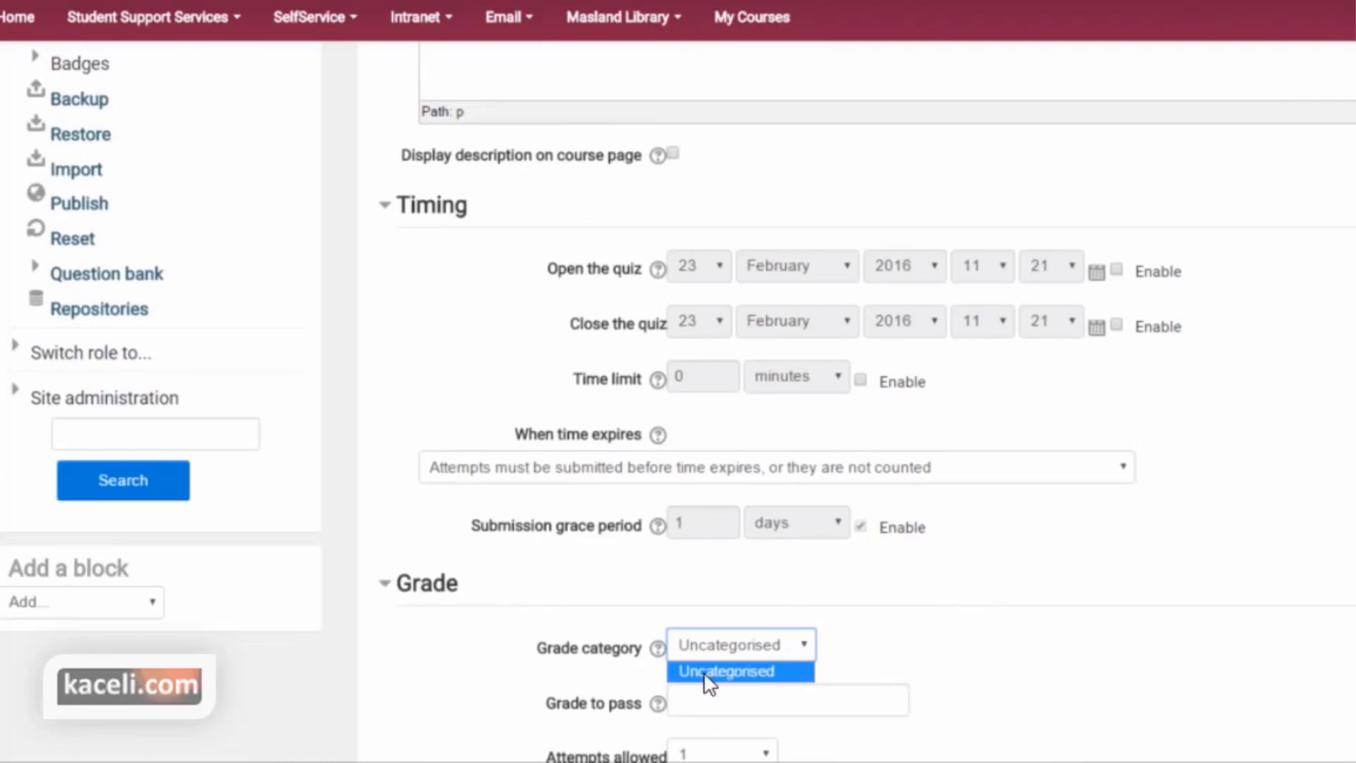
pyautogui.click(1107, 648)
pyautogui.scroll(-2, 1108, 648)
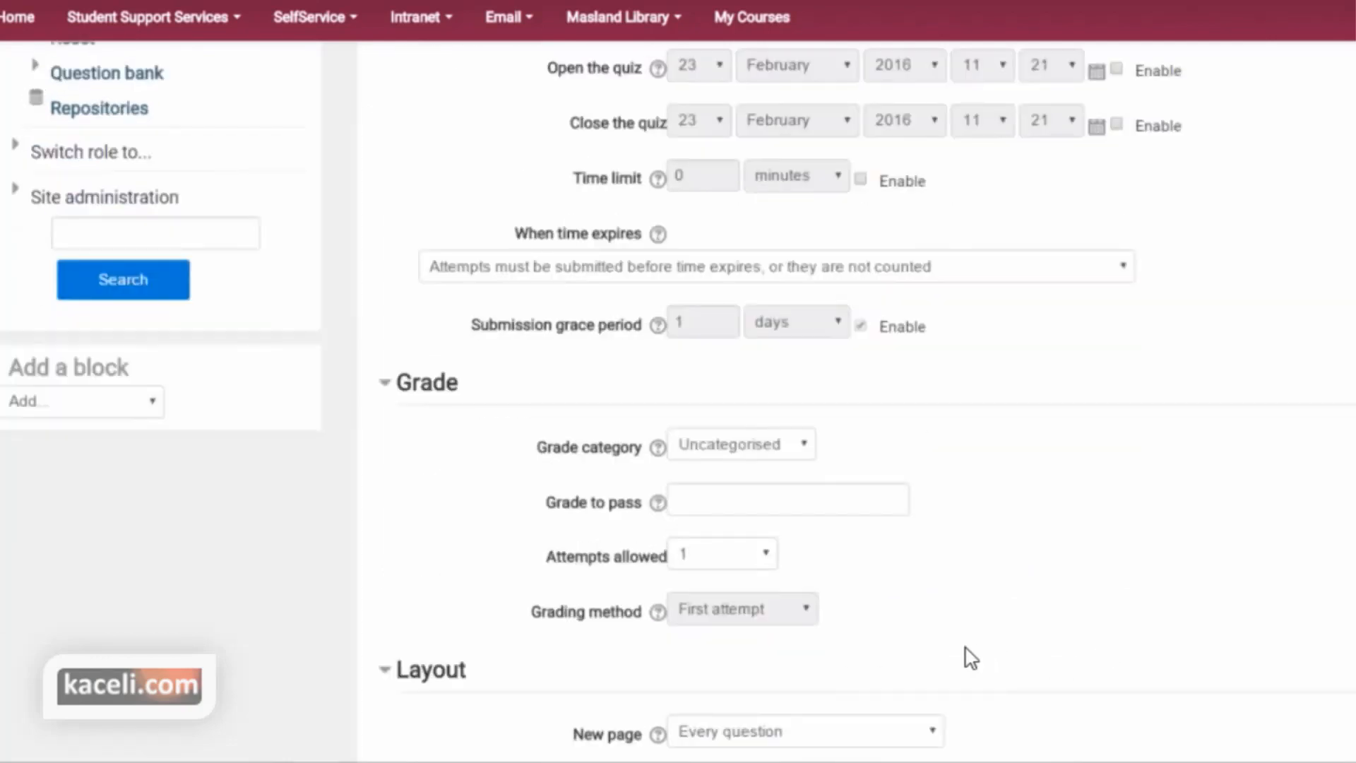
# - Examine the new page choices, the question behaviour settings and the review options of the quiz
pyautogui.scroll(-1, 960, 650)
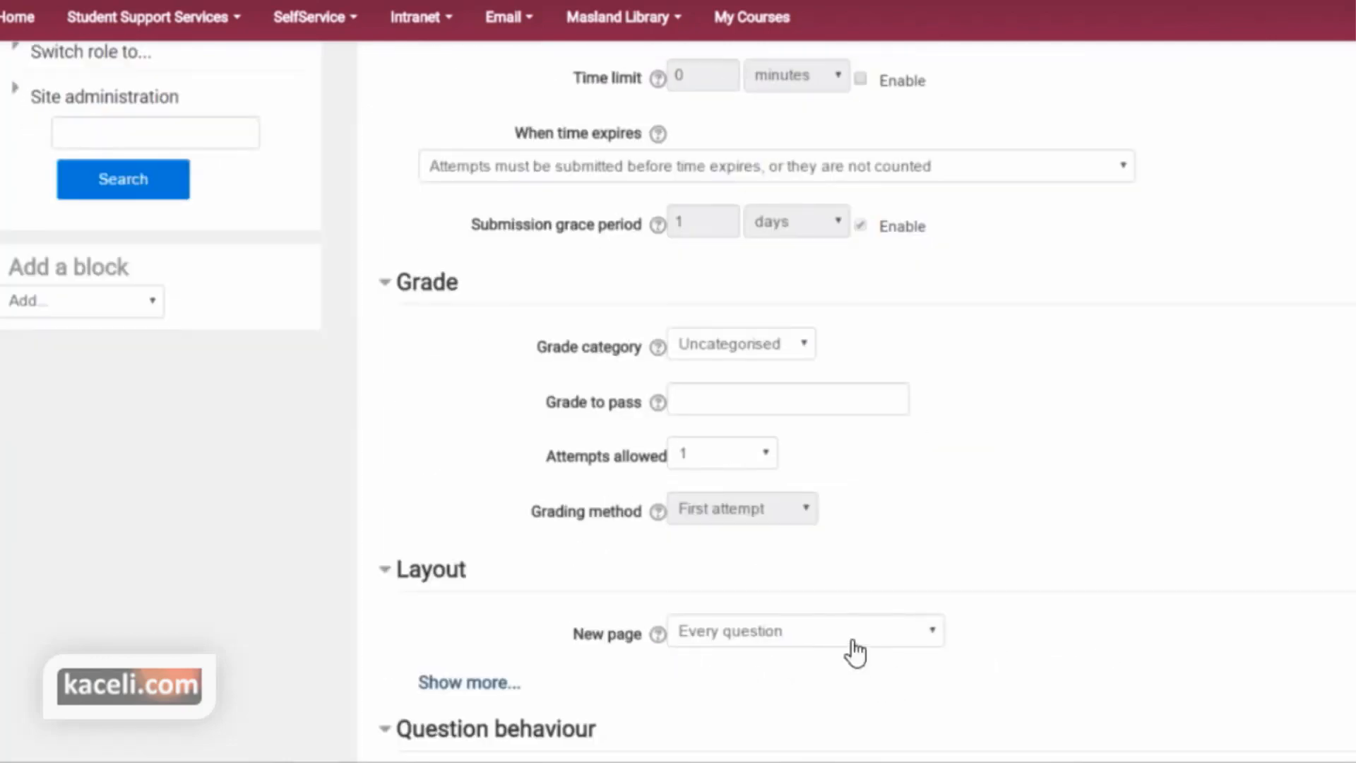
pyautogui.click(903, 648)
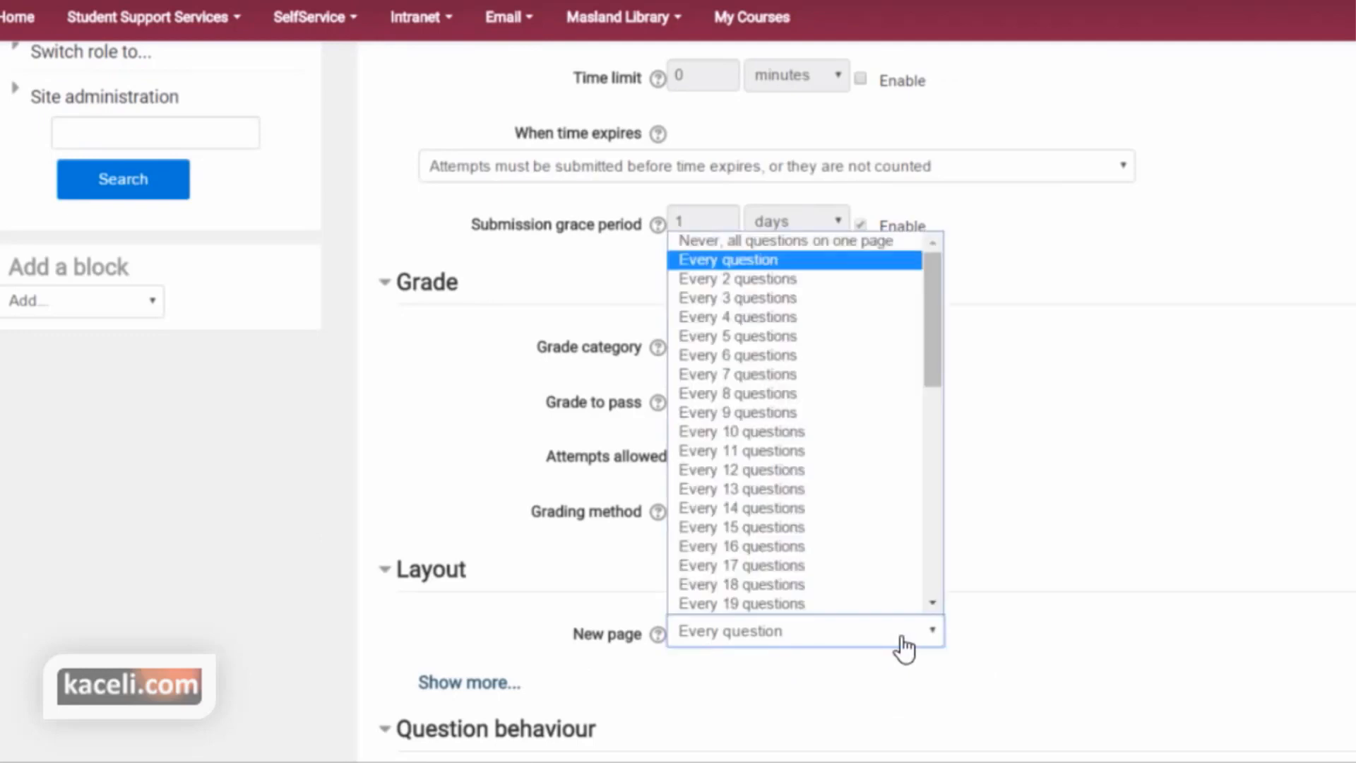
pyautogui.click(1190, 480)
pyautogui.scroll(-2, 1130, 487)
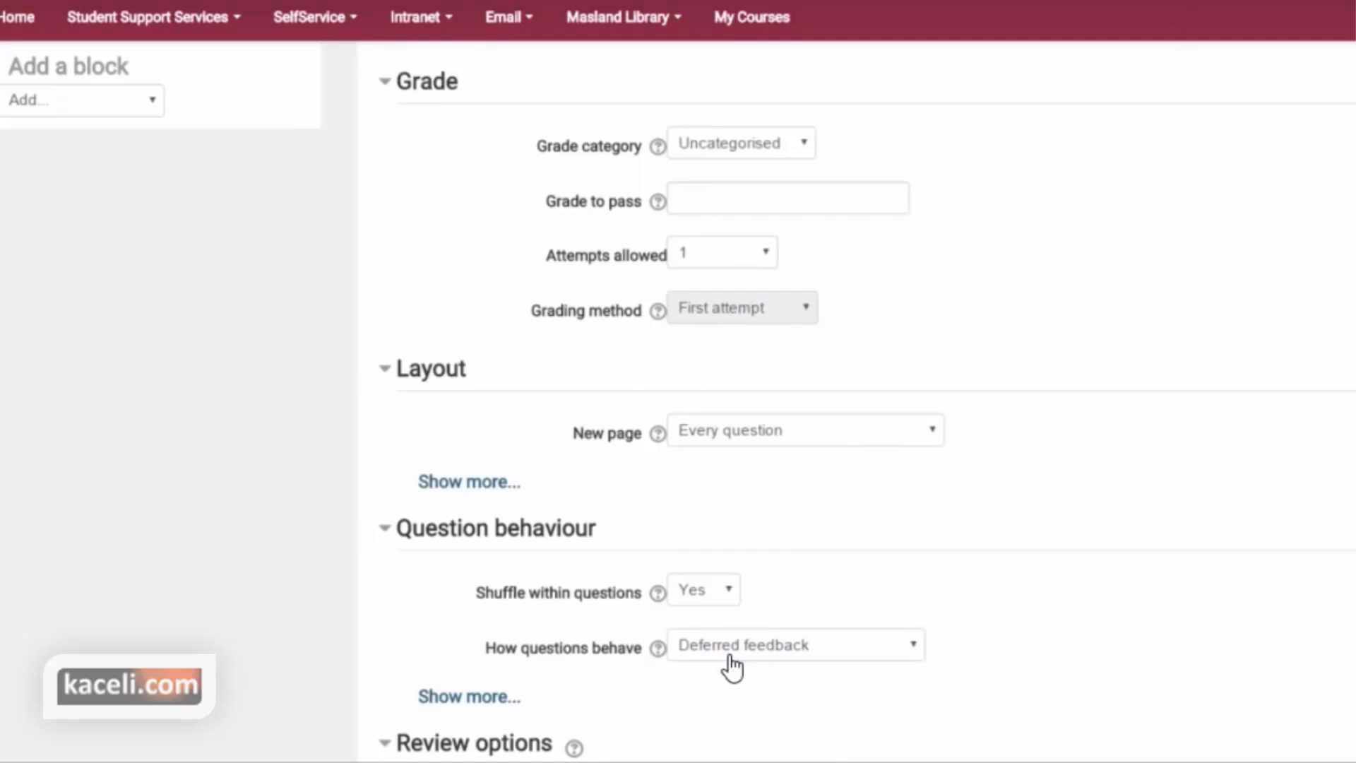
pyautogui.scroll(-3, 817, 642)
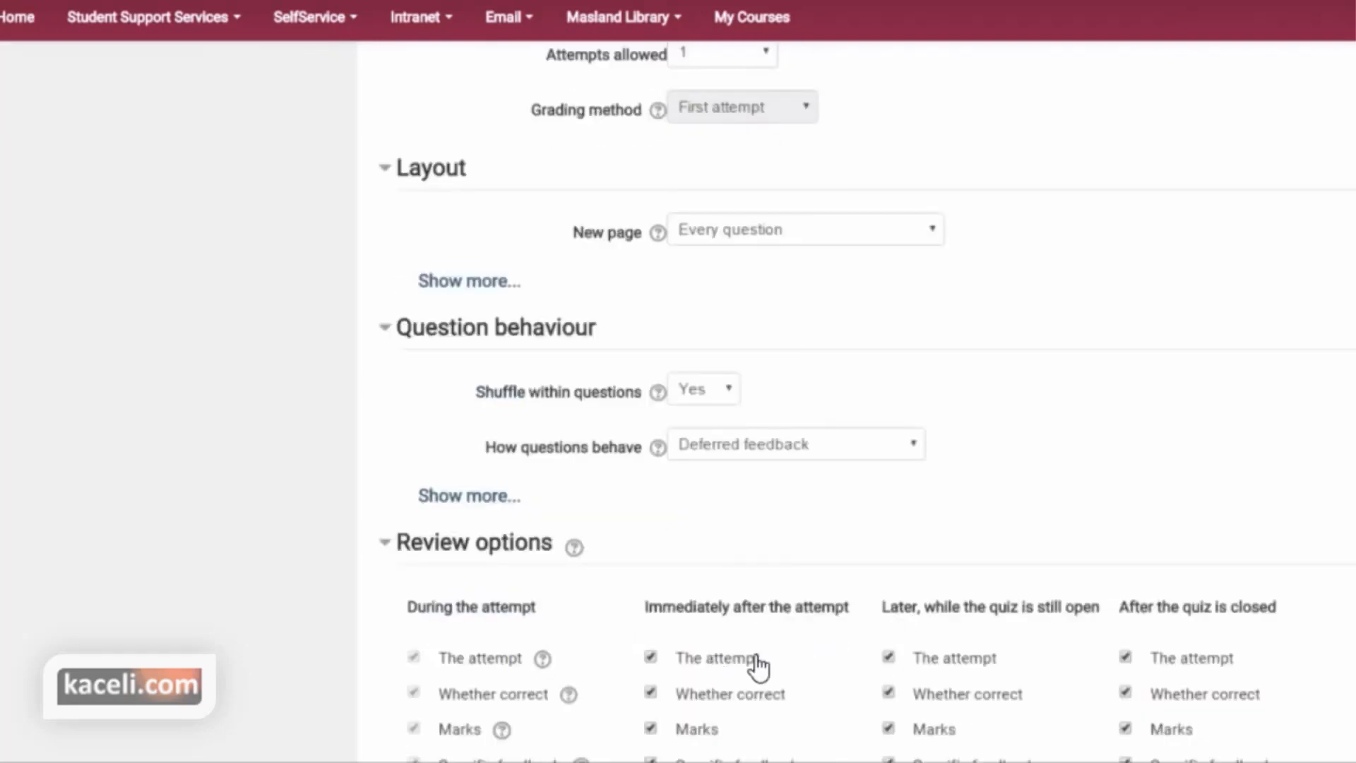
pyautogui.scroll(-1, 798, 671)
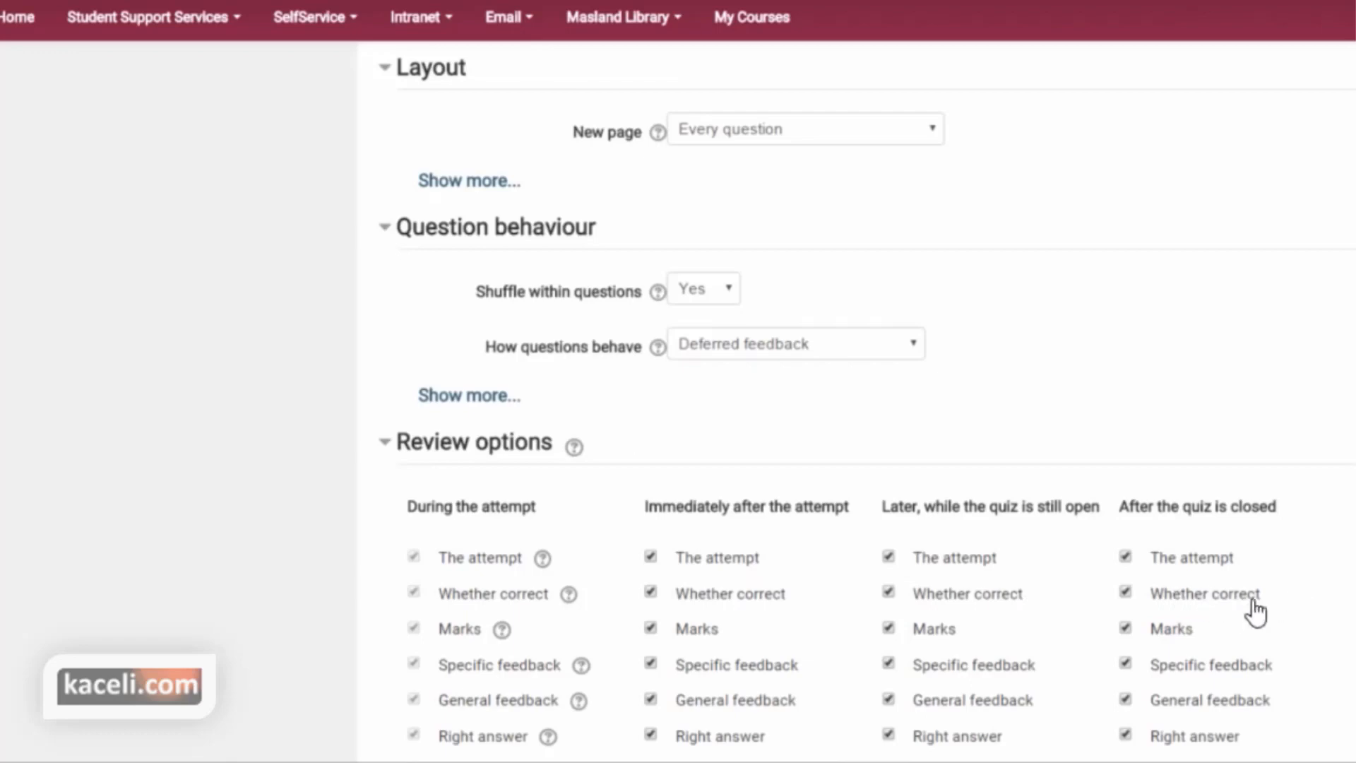
pyautogui.scroll(-3, 1255, 613)
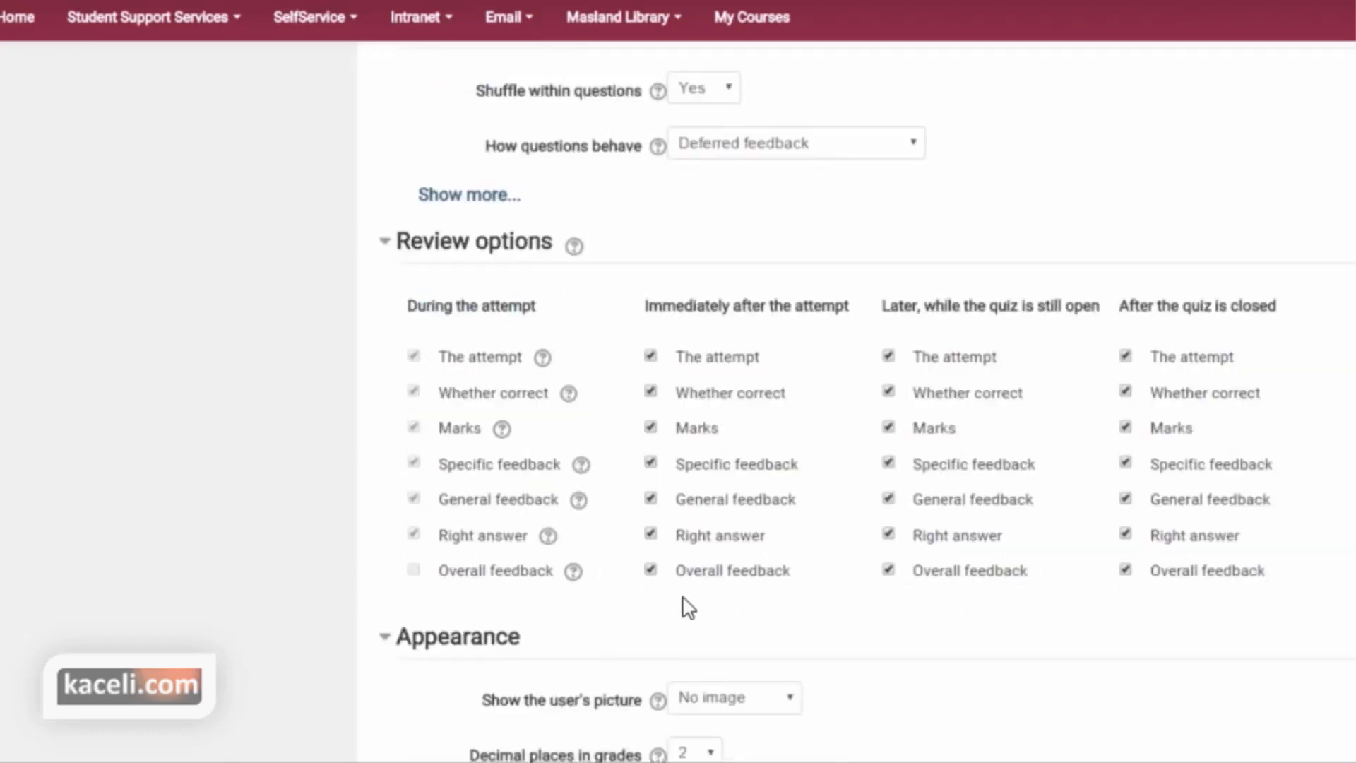
pyautogui.scroll(-2, 805, 570)
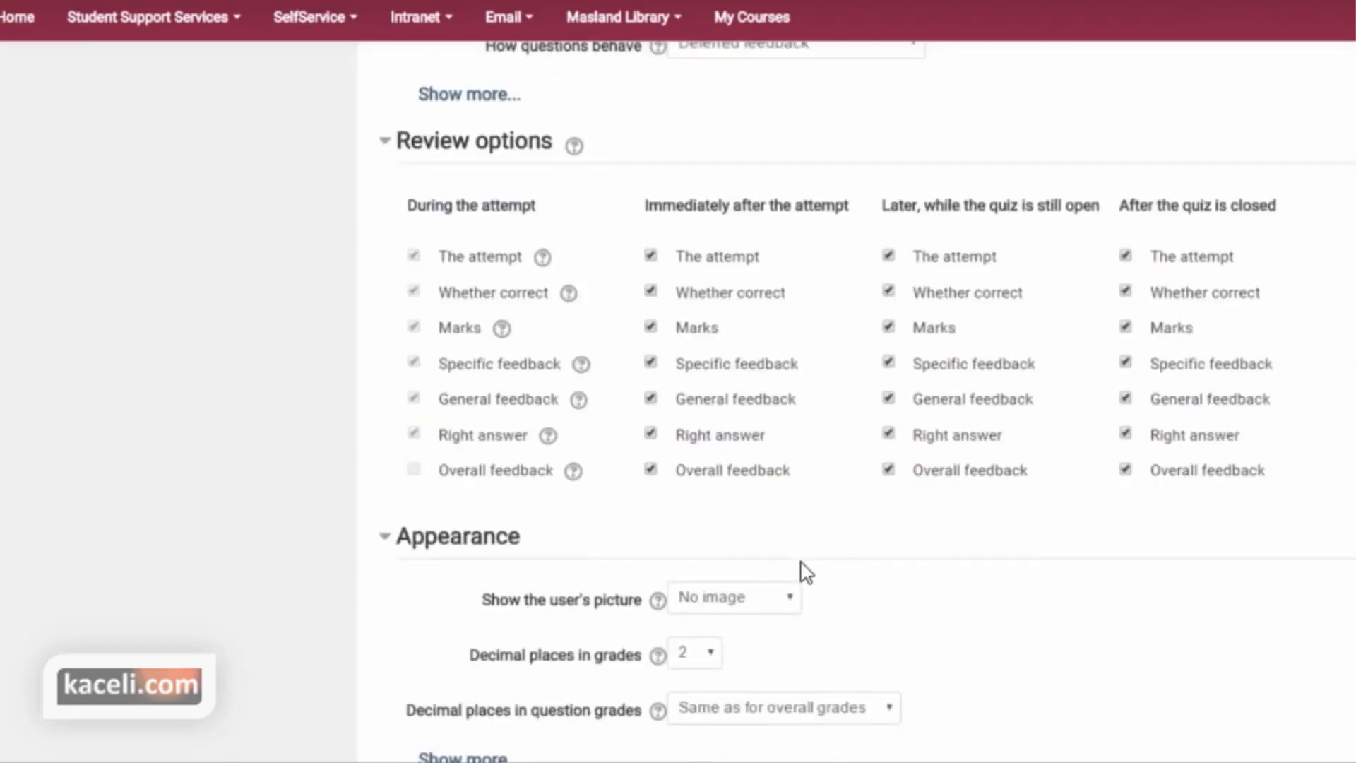
# - Keep the appearance, restriction, feedback and completion settings as they are, then save the quiz and return to the course
pyautogui.scroll(-10, 845, 578)
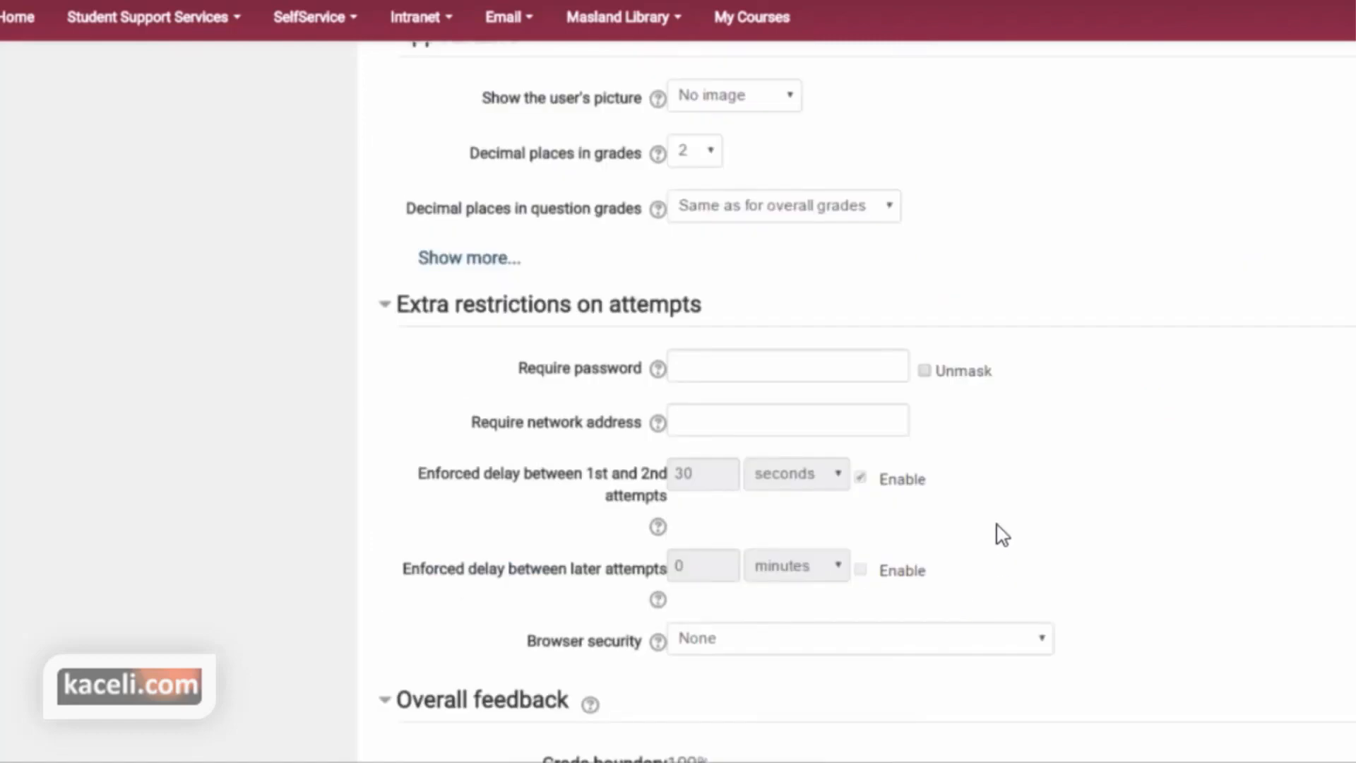
pyautogui.scroll(-2, 1042, 519)
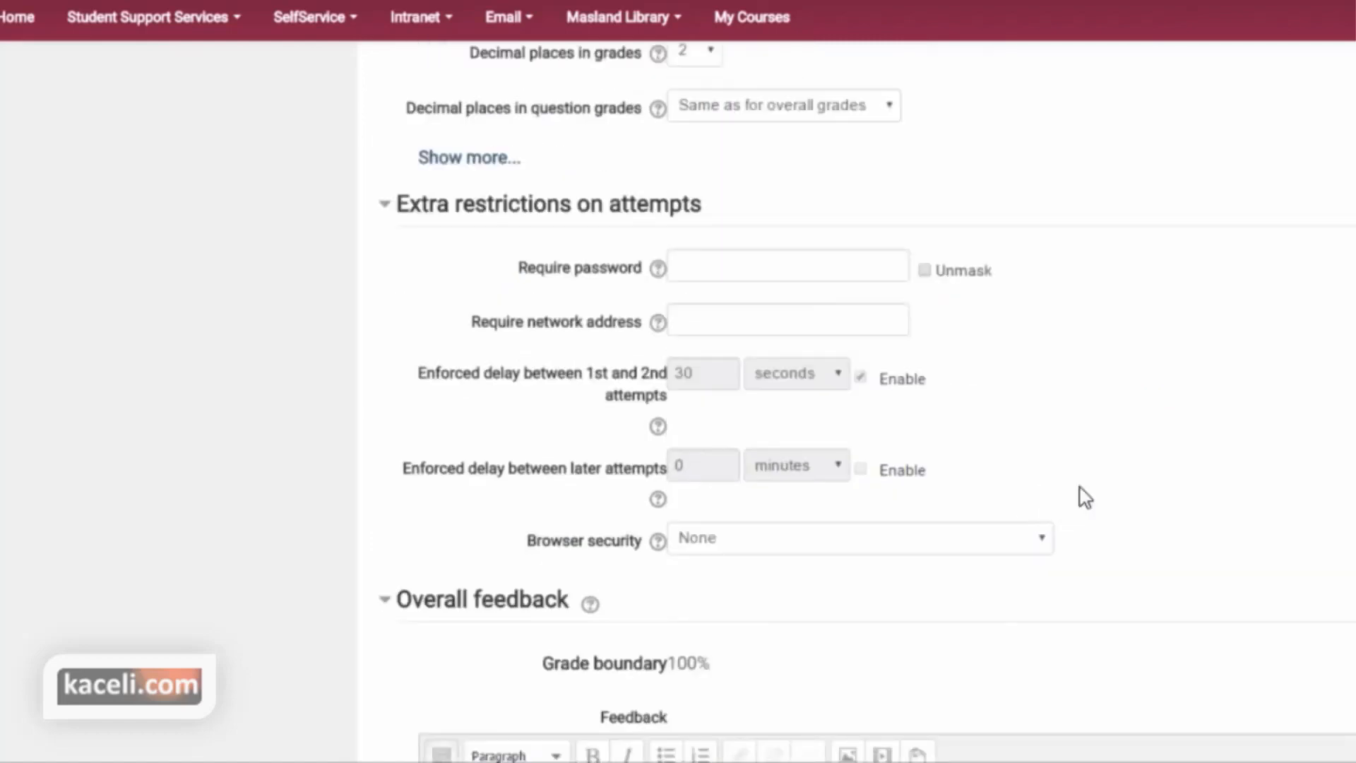
pyautogui.scroll(-12, 1193, 445)
pyautogui.scroll(-20, 998, 507)
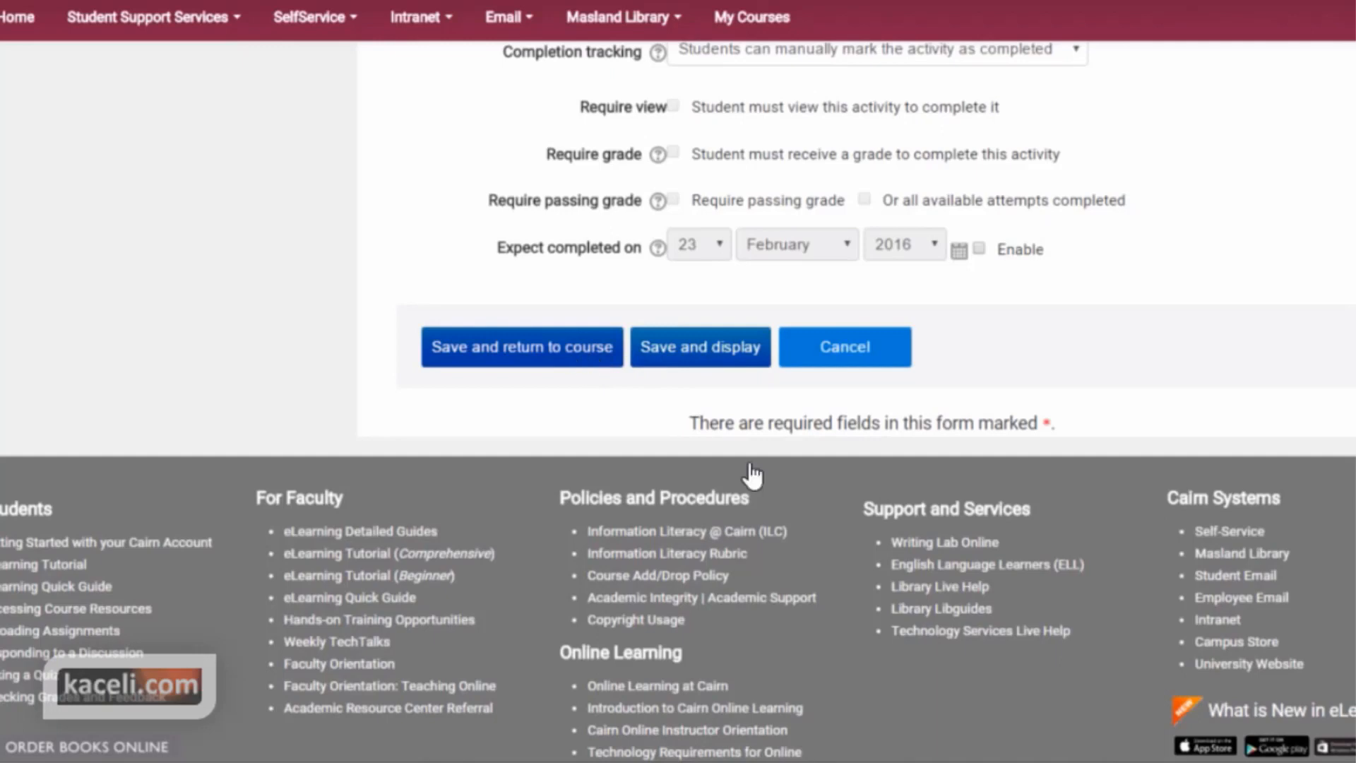
pyautogui.click(583, 355)
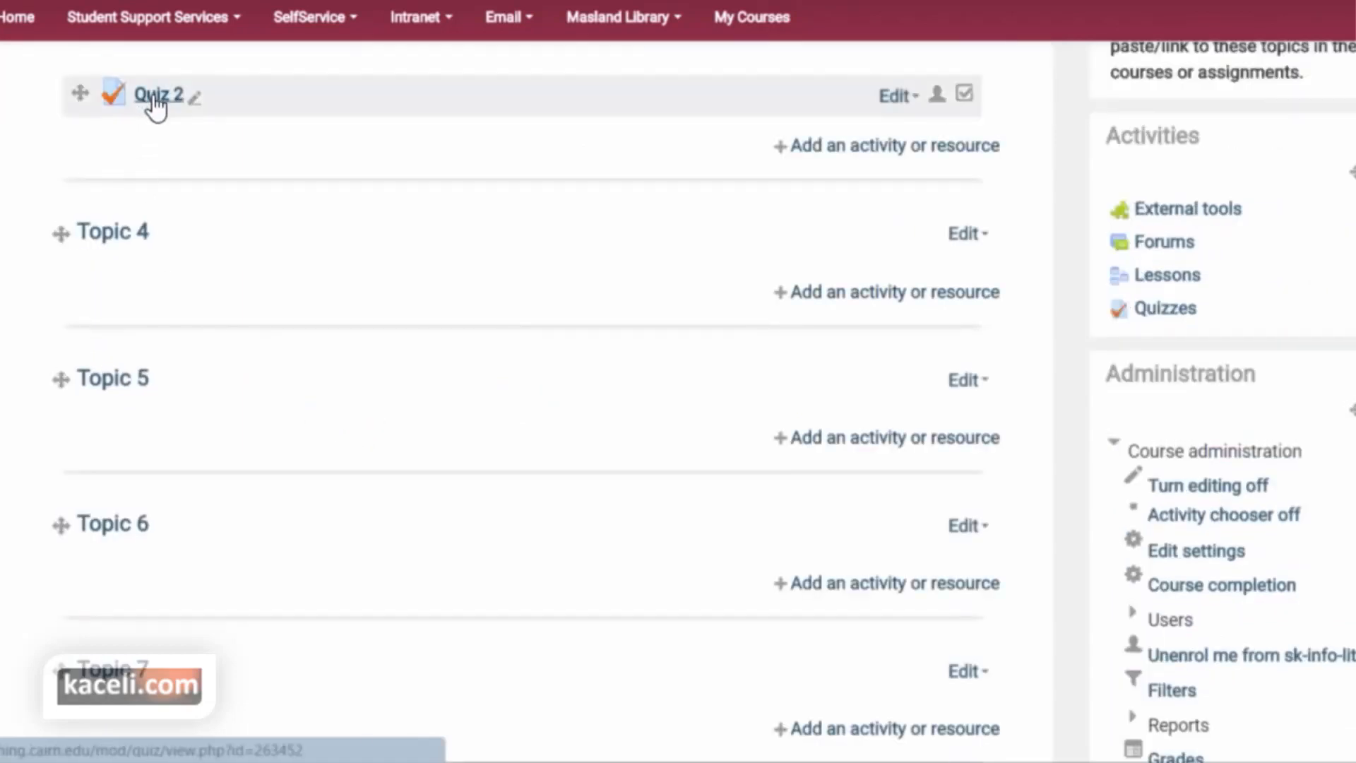
# - Open Quiz 2 for editing its questions and add a new question of the type Drag and drop into text
pyautogui.click(197, 97)
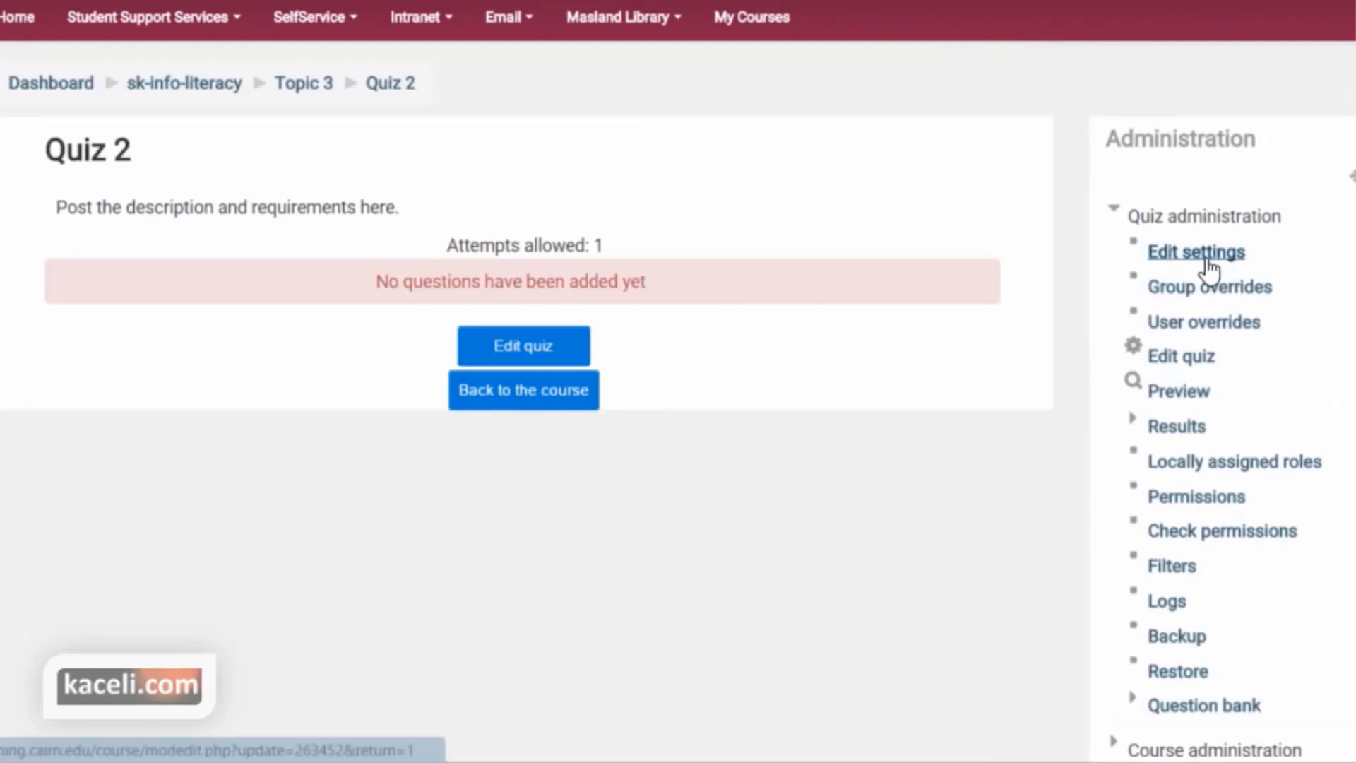
pyautogui.click(1197, 359)
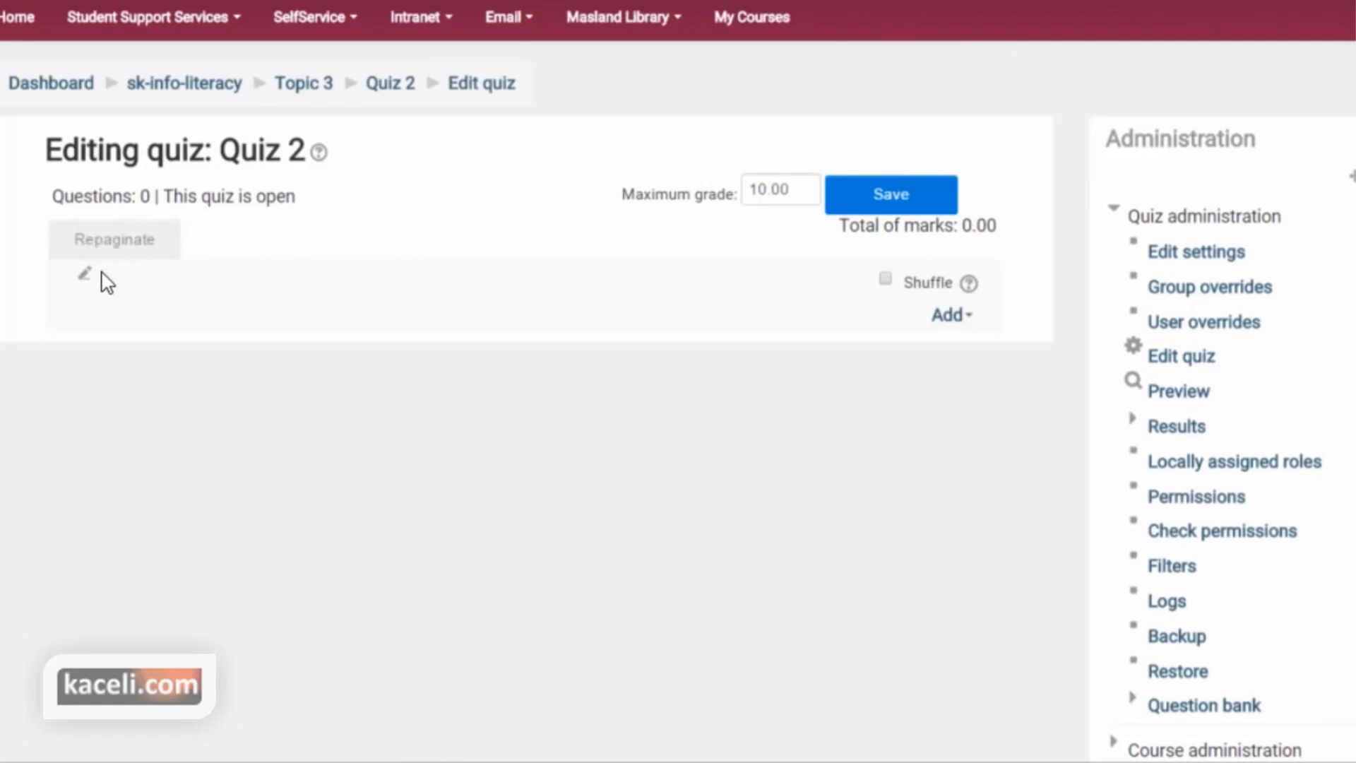
pyautogui.click(957, 329)
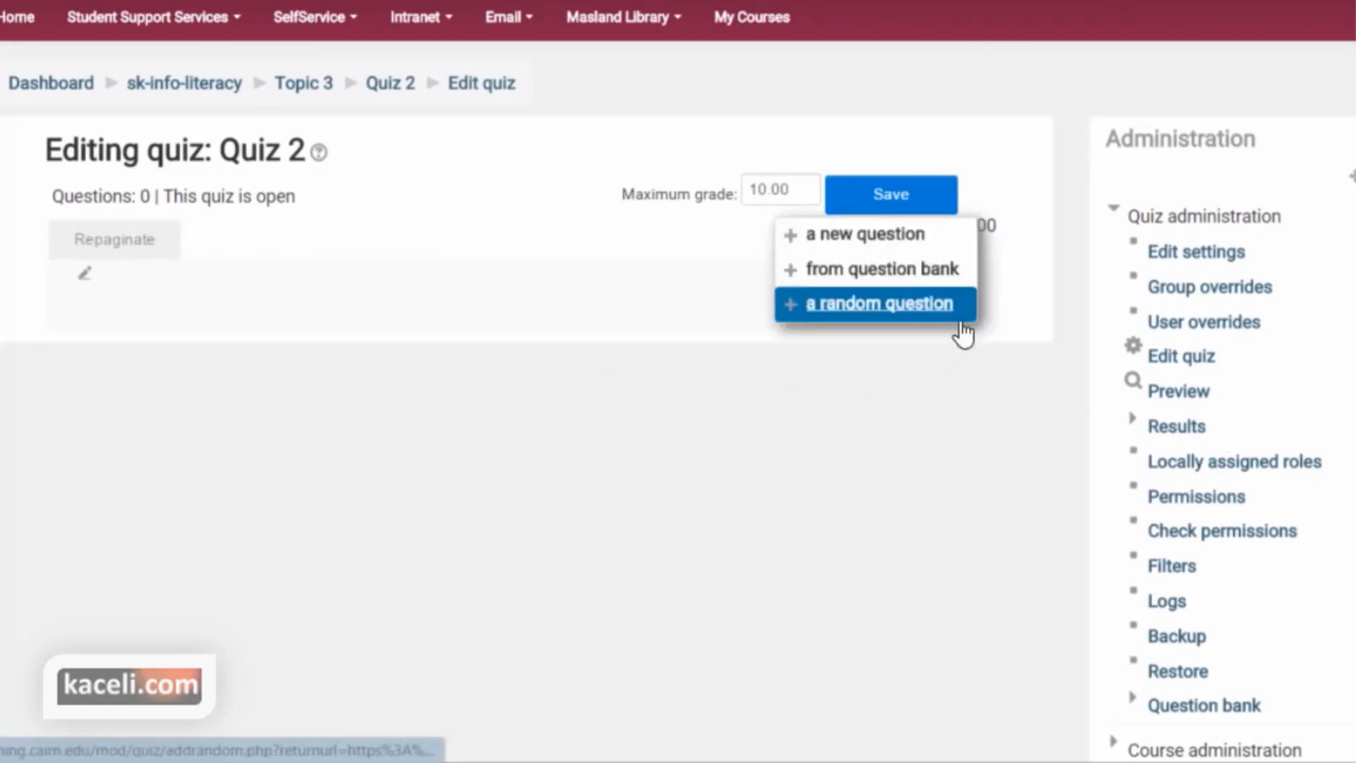
pyautogui.click(869, 237)
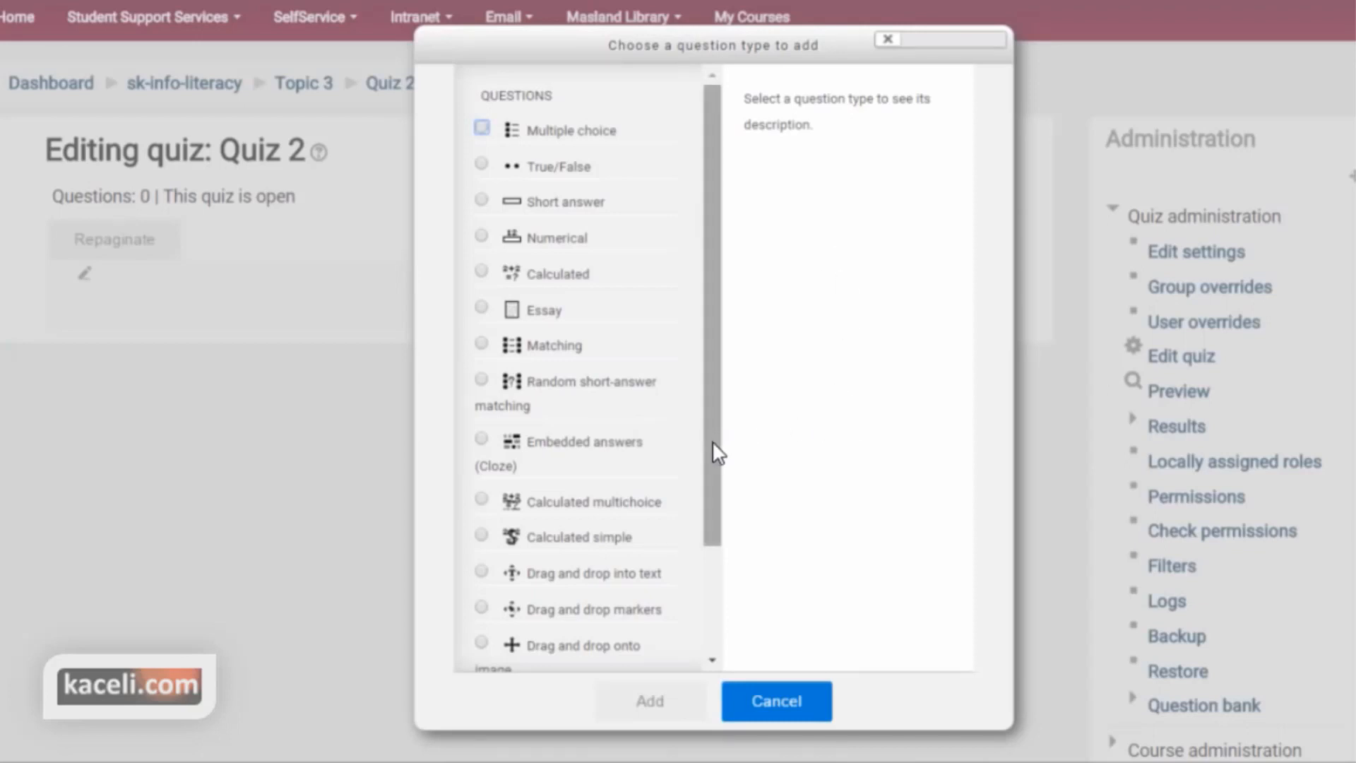
pyautogui.click(486, 575)
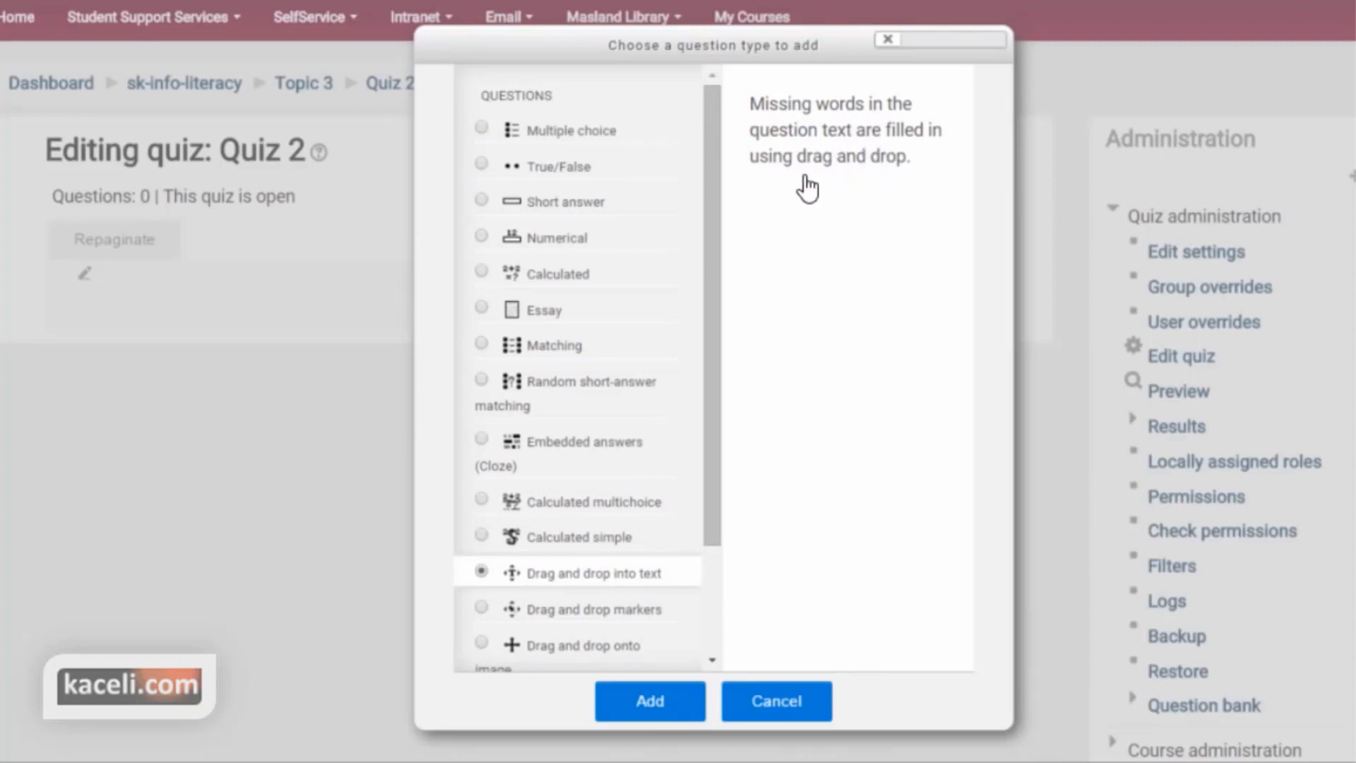
pyautogui.click(664, 706)
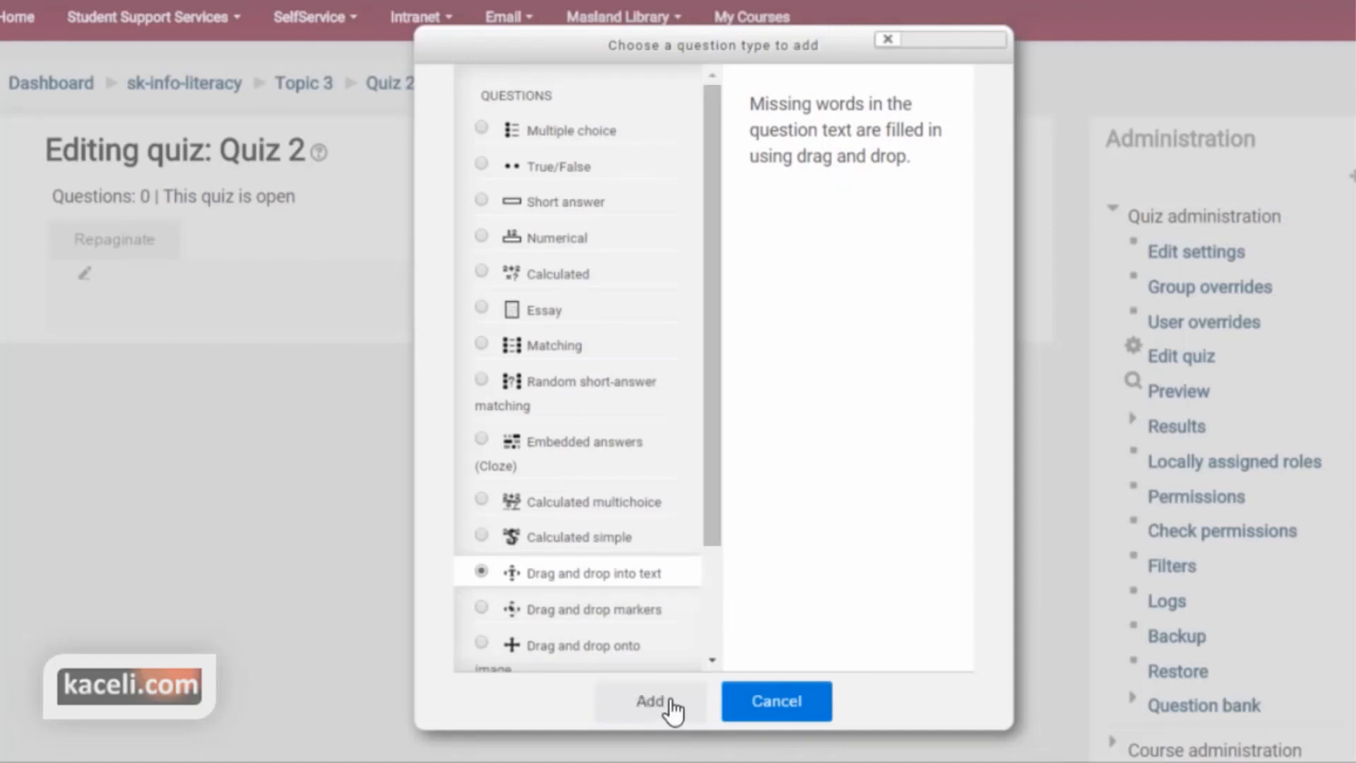
pyautogui.click(663, 704)
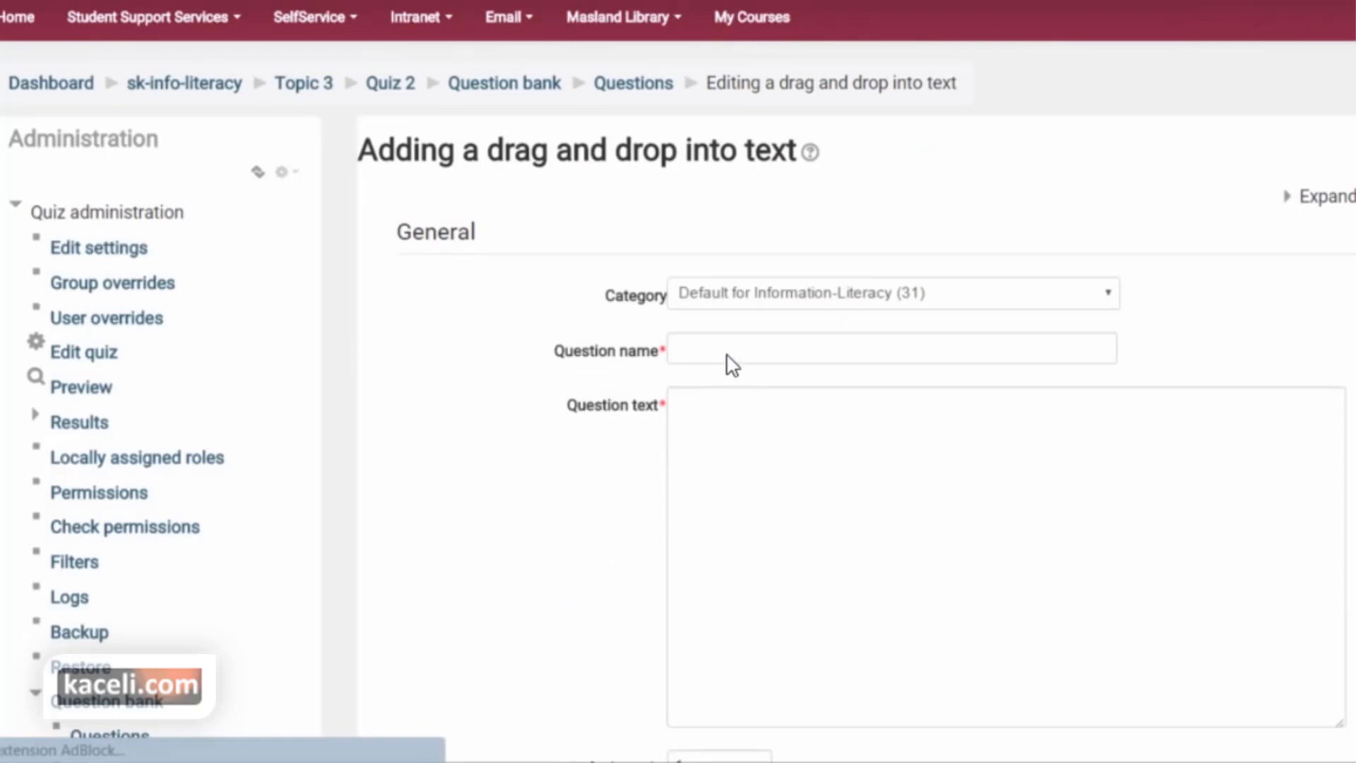
# - Name the question "Question 1: Computer Definition"
pyautogui.click(729, 351)
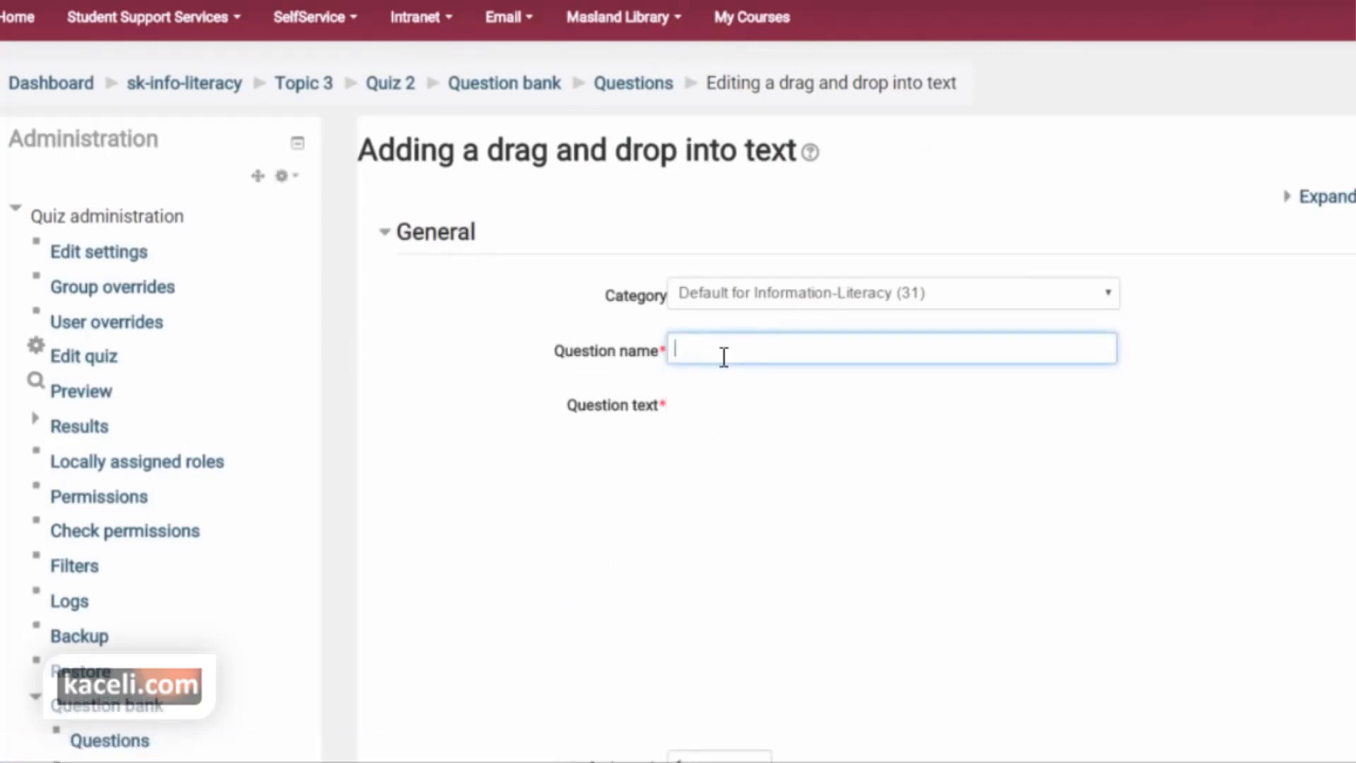
pyautogui.write('Qu')
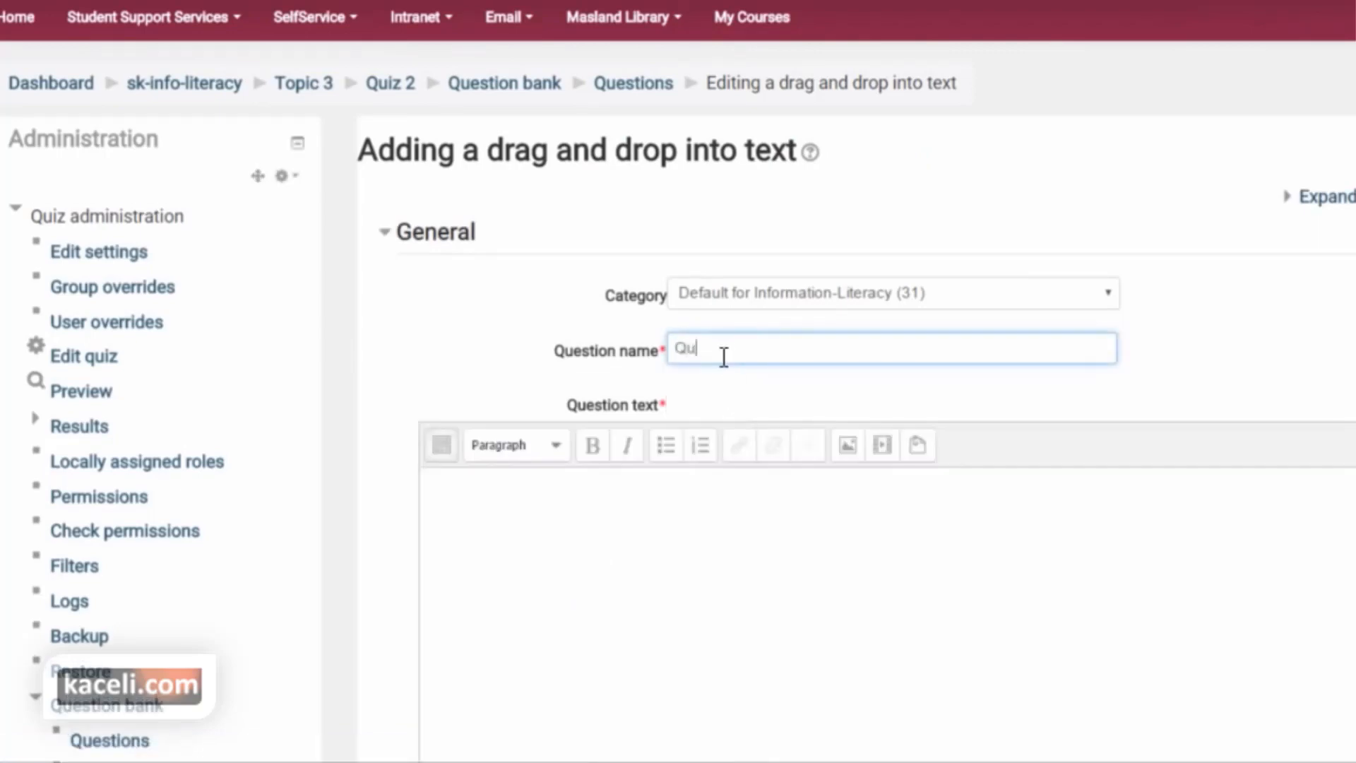
pyautogui.write('estion 1: Computer Definition')
# - Enter the question text "A computer is an [[1]] device, which accepts [[2]], [[3]]data, stores data and produces [[4]]"
pyautogui.click(494, 507)
pyautogui.scroll(-2, 570, 484)
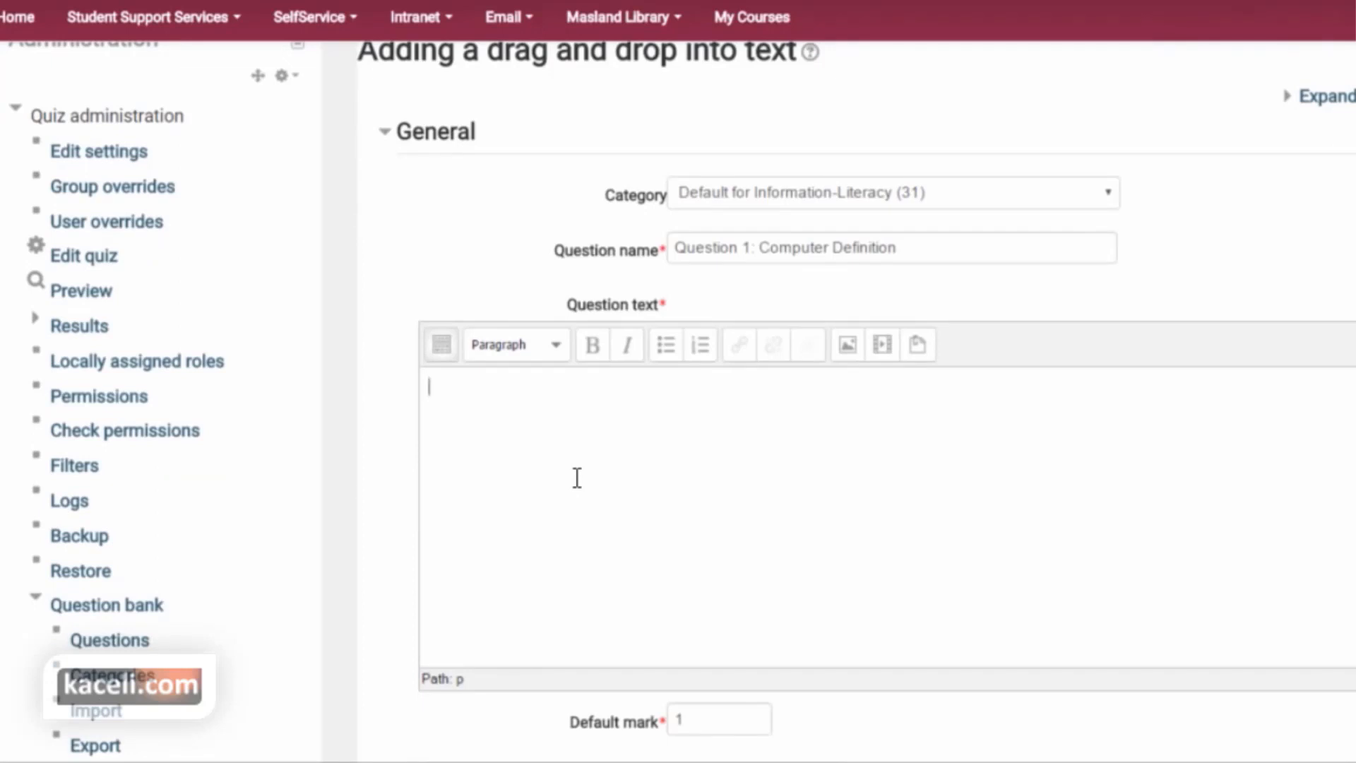
pyautogui.click(571, 447)
pyautogui.write('A computer is an ')
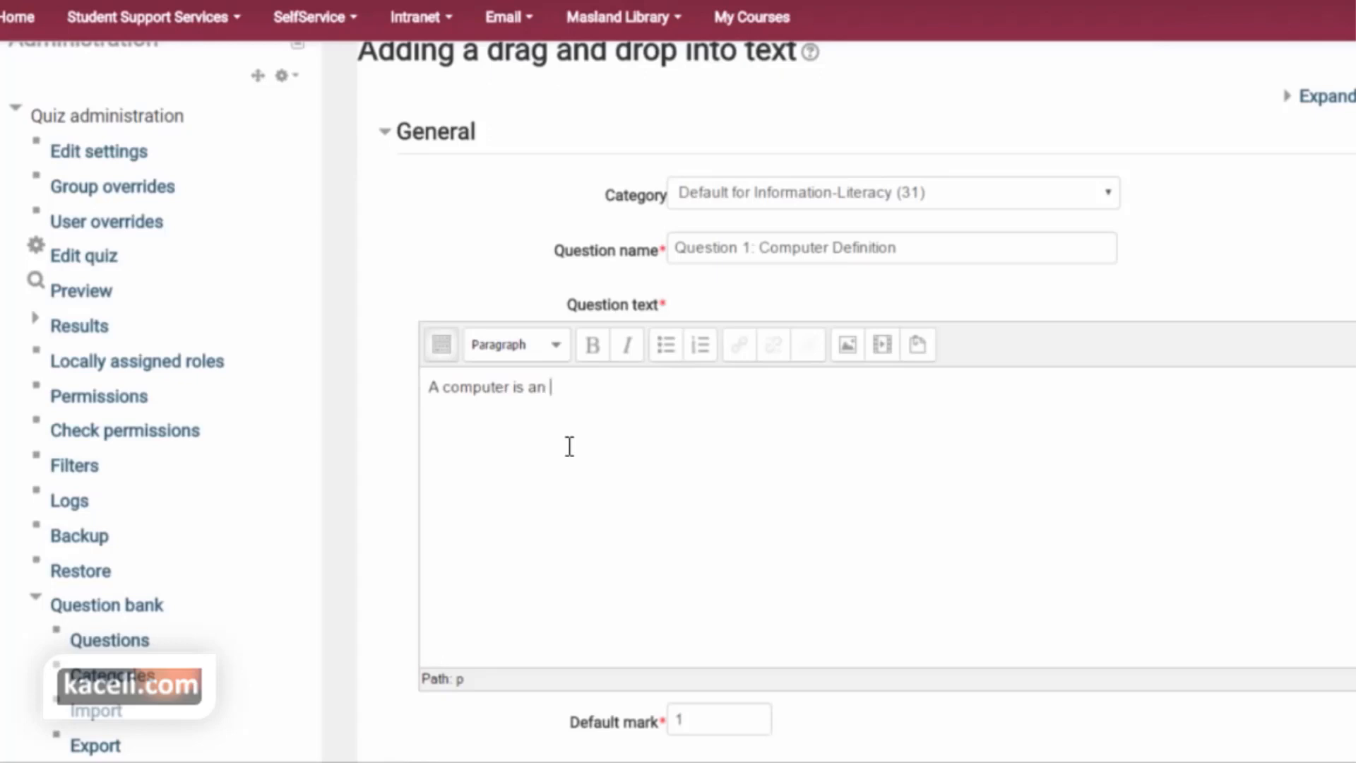
pyautogui.write('[[')
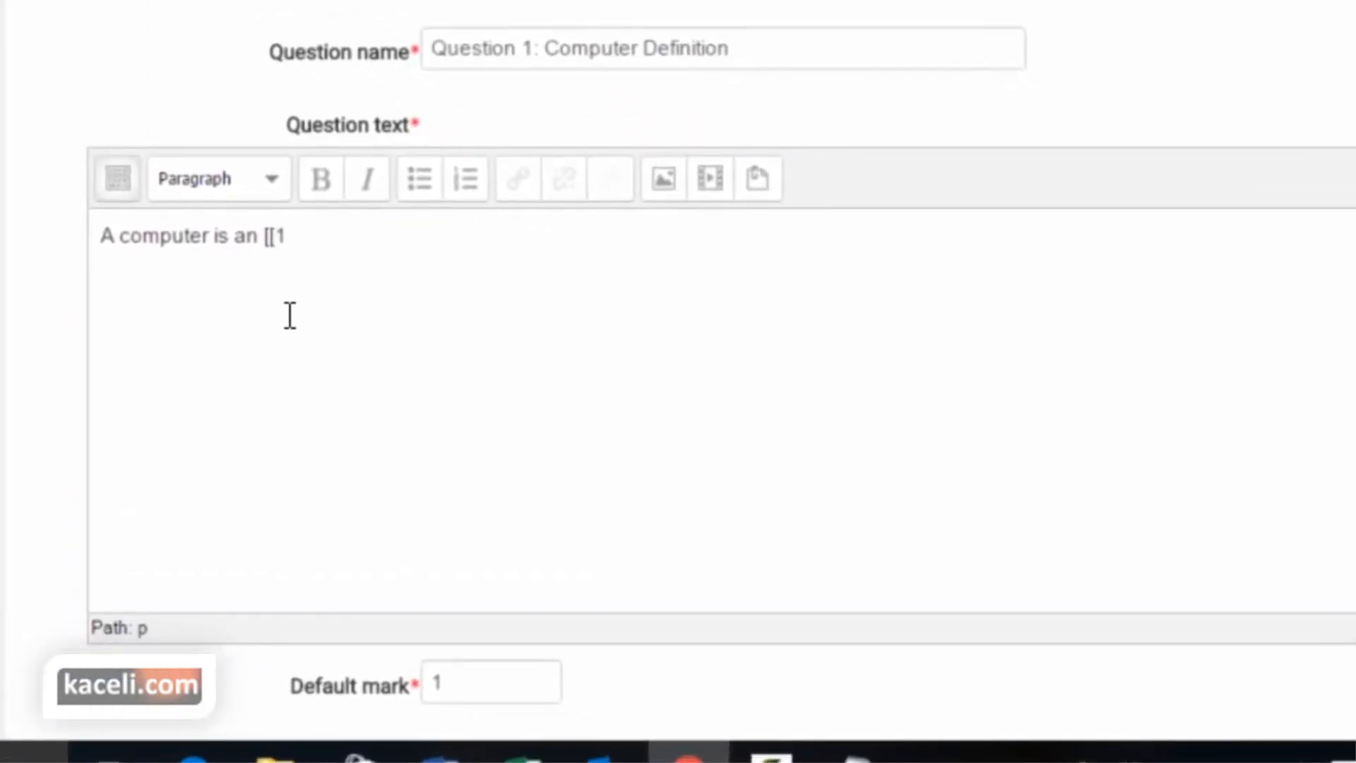
pyautogui.write('1]]')
pyautogui.write('device, which accepts')
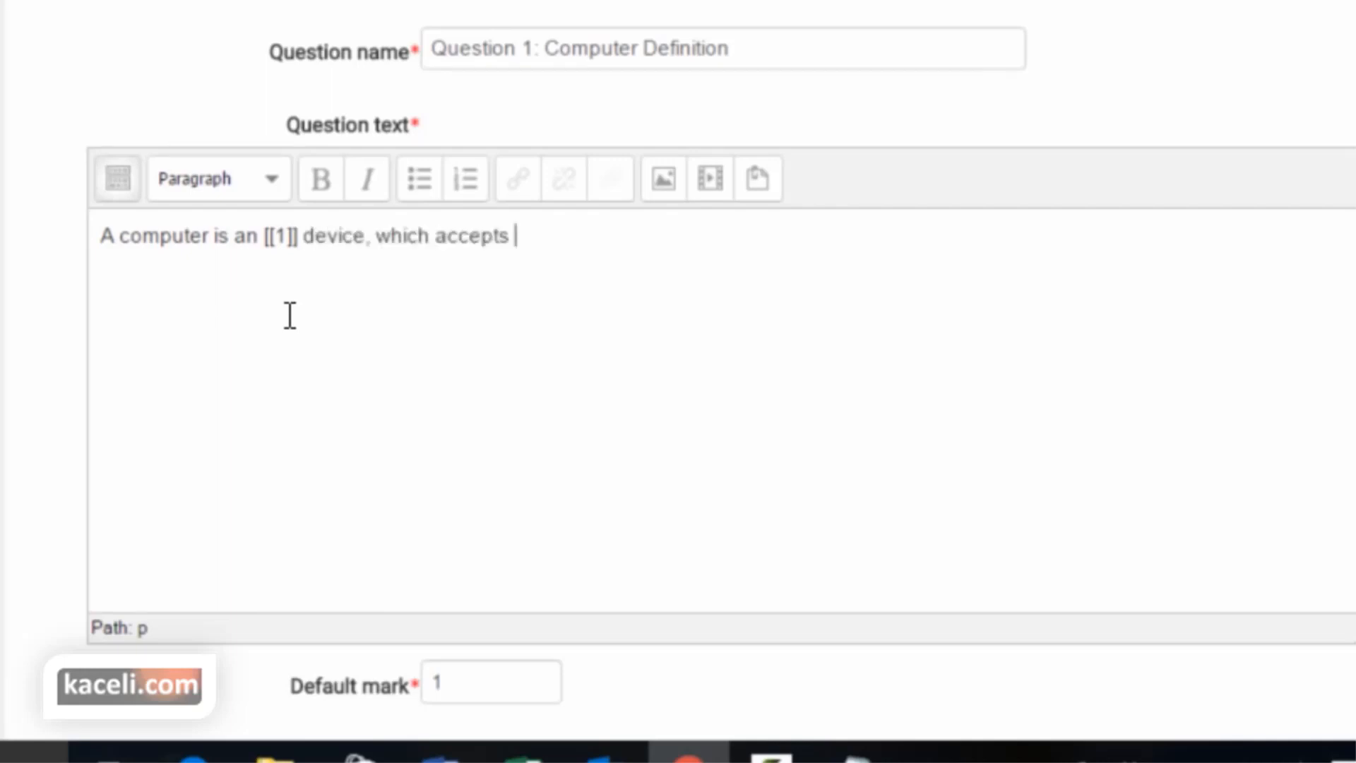
pyautogui.write(' [[2]]')
pyautogui.write(', [[3]]data, s')
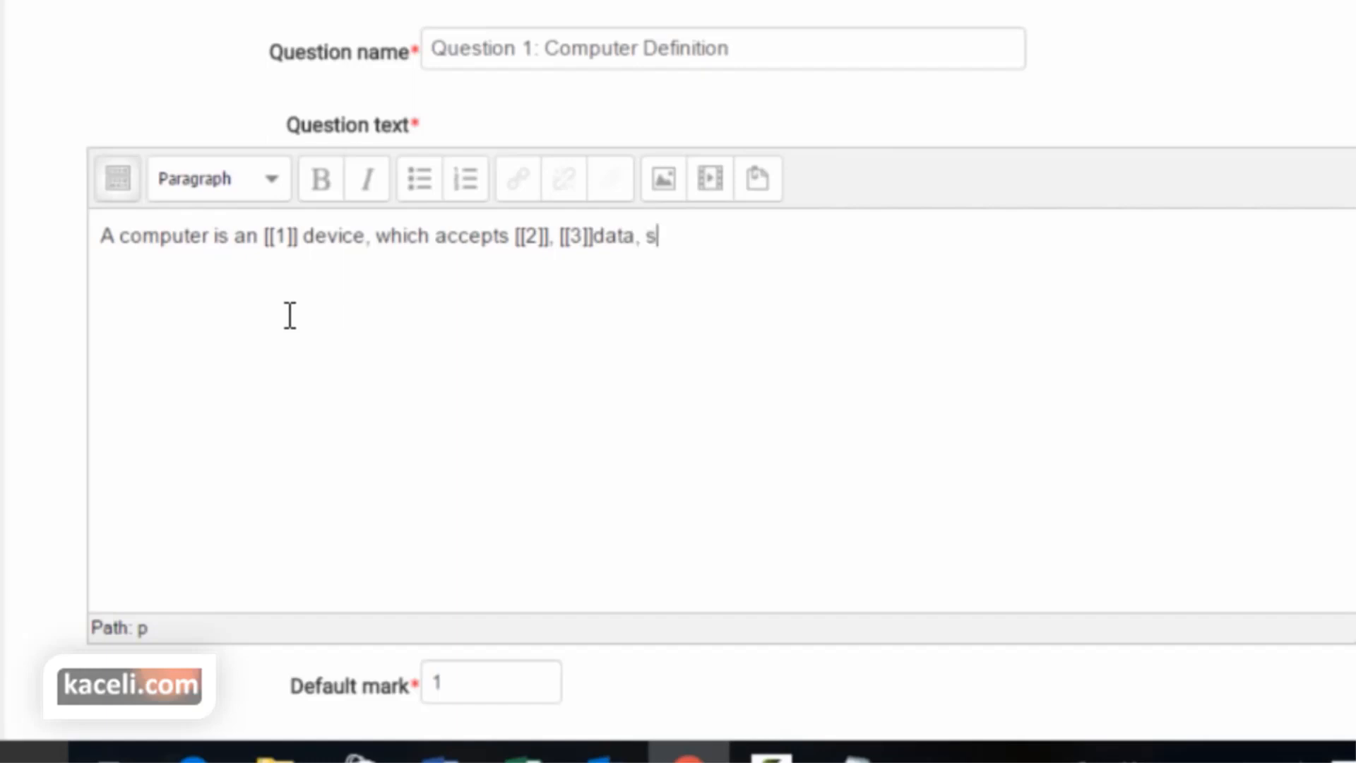
pyautogui.write('tores data and produces [[4]]')
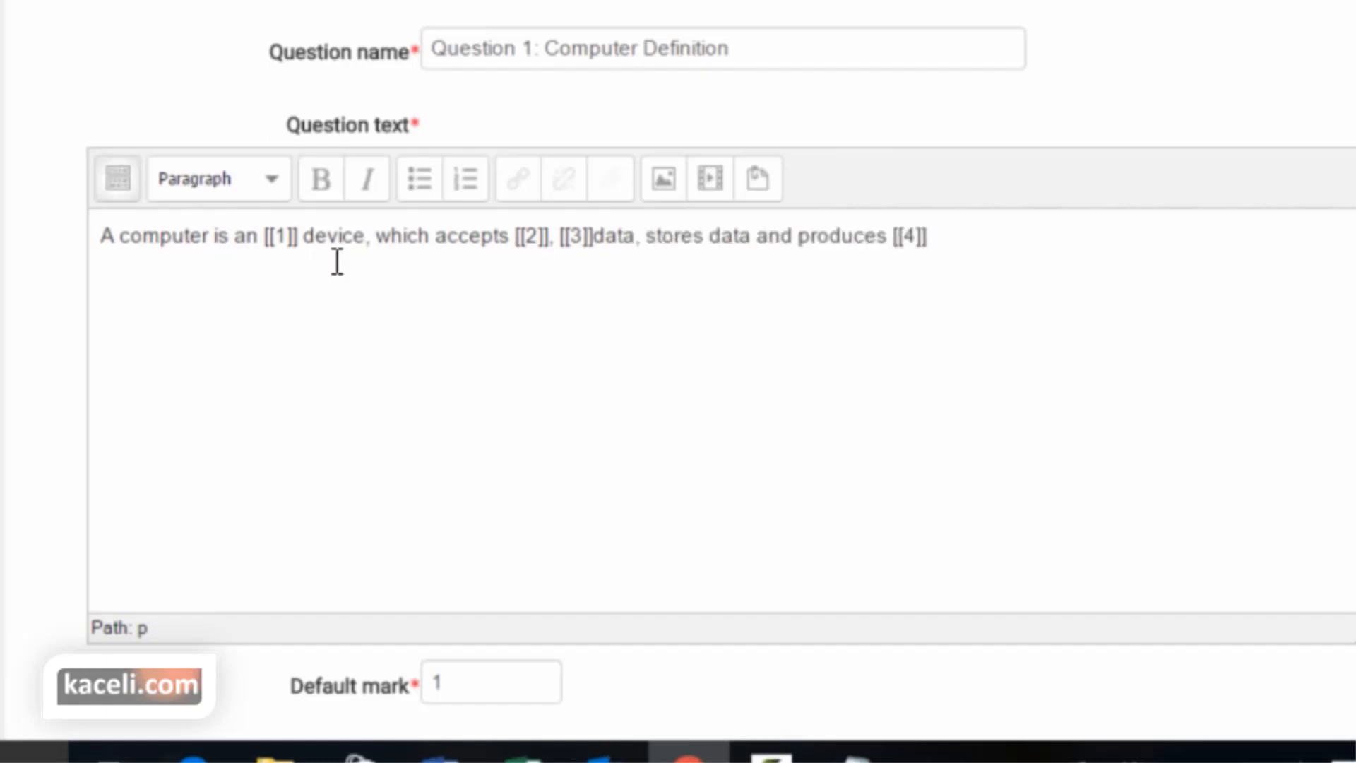
pyautogui.click(675, 239)
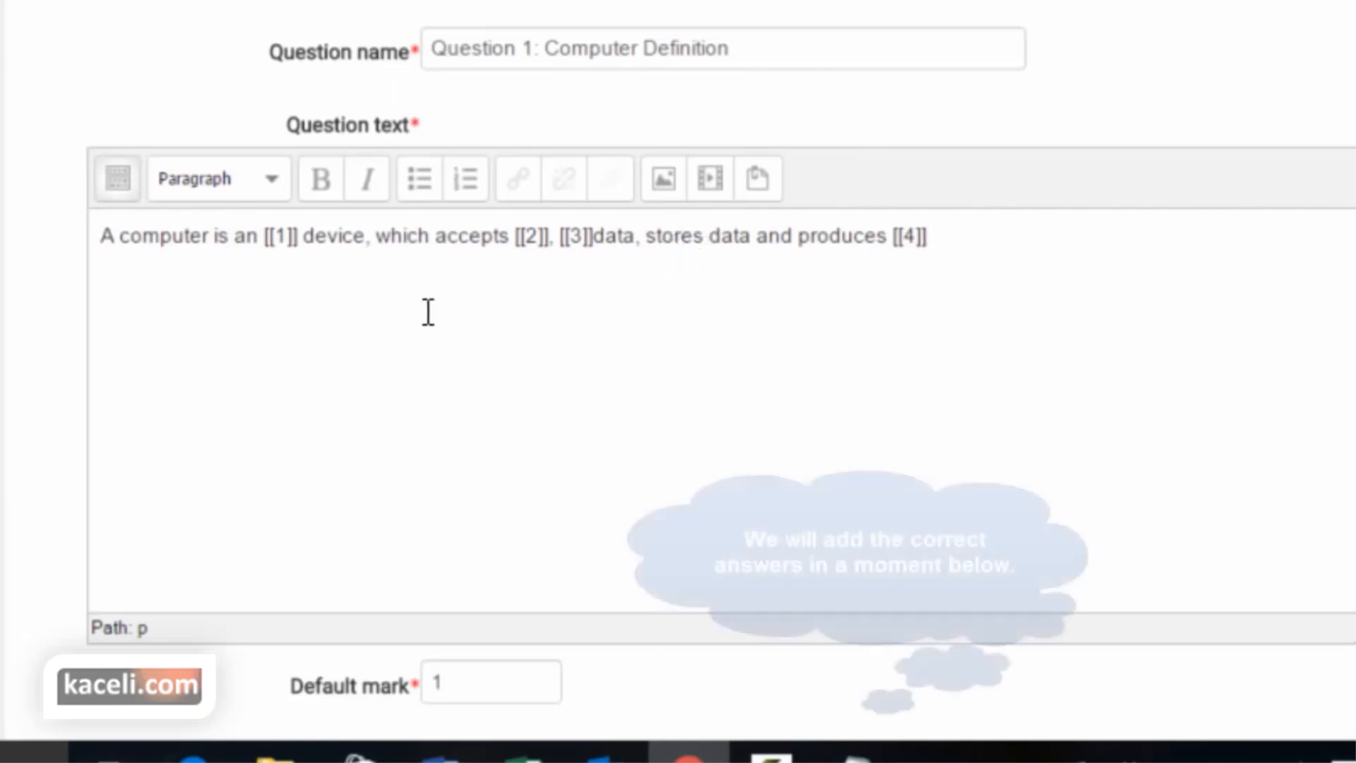
pyautogui.click(308, 245)
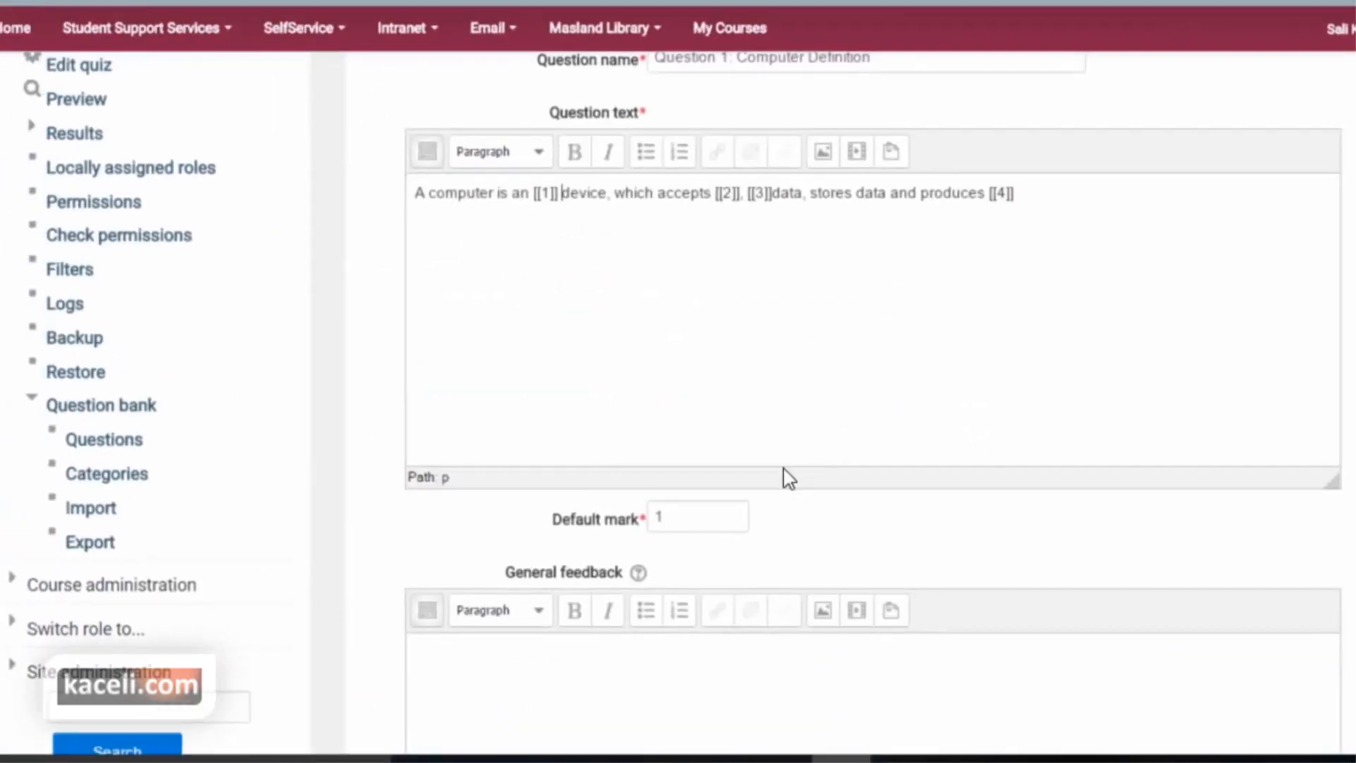
# - Set the question's default mark to 4 and leave the general feedback empty
pyautogui.scroll(-1, 789, 478)
pyautogui.click(676, 417)
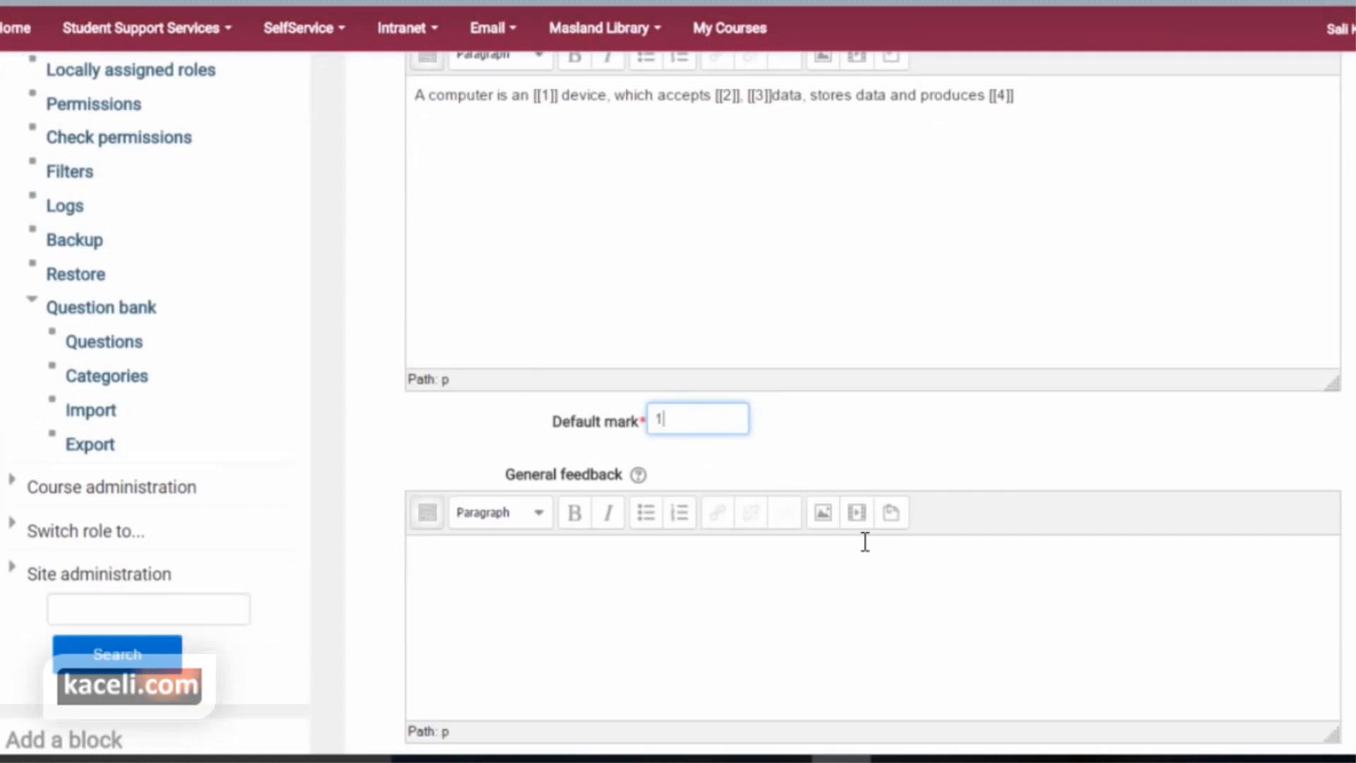
pyautogui.click(622, 428)
pyautogui.write('4')
pyautogui.scroll(-2, 871, 462)
pyautogui.click(584, 505)
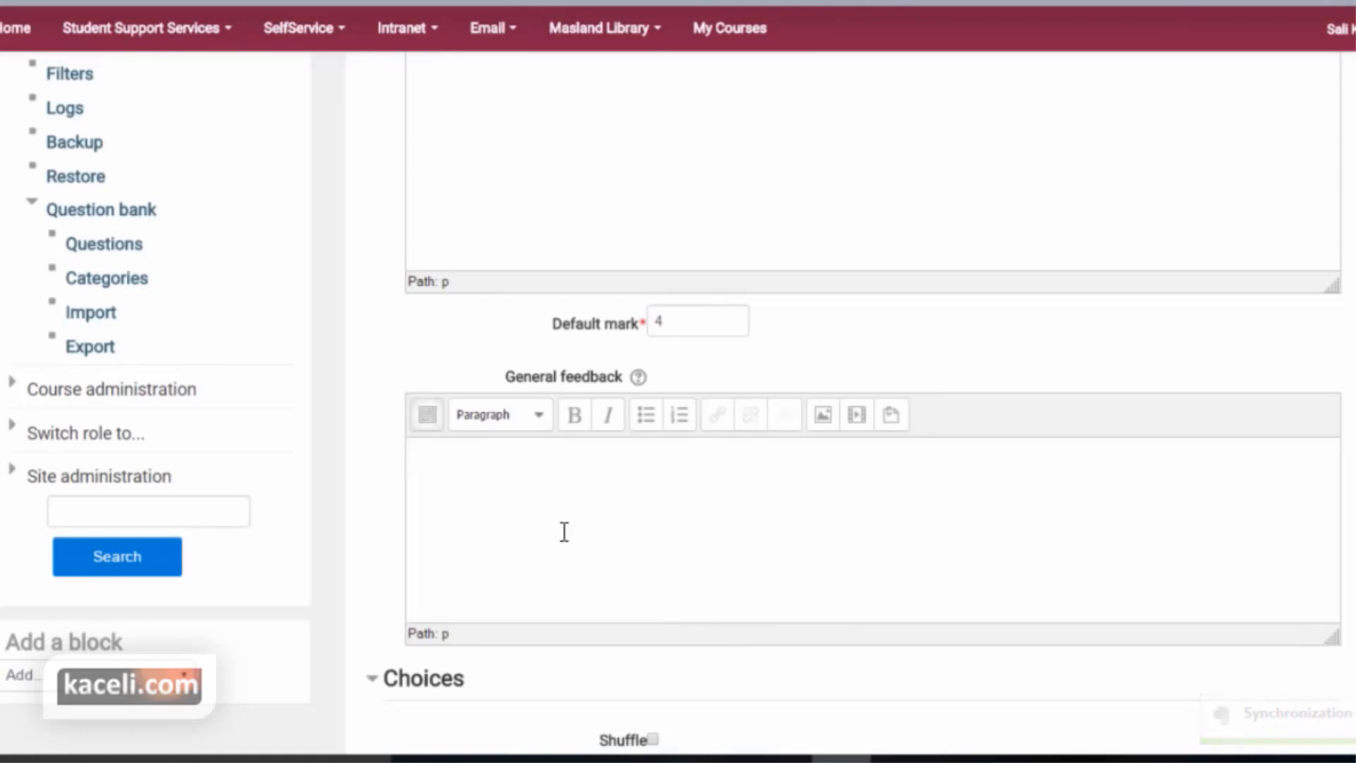
# - Turn on shuffling for the question's answer choices
pyautogui.scroll(-4, 575, 540)
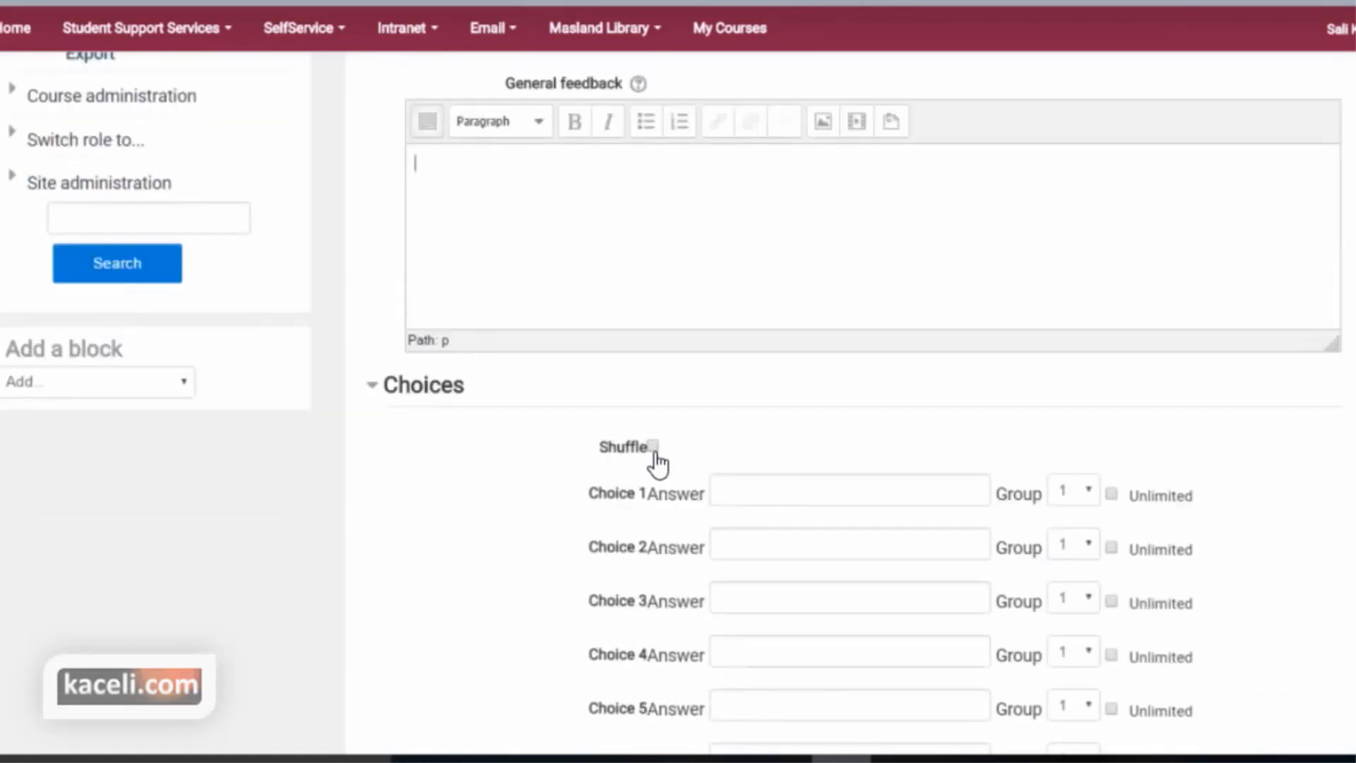
pyautogui.scroll(8, 777, 551)
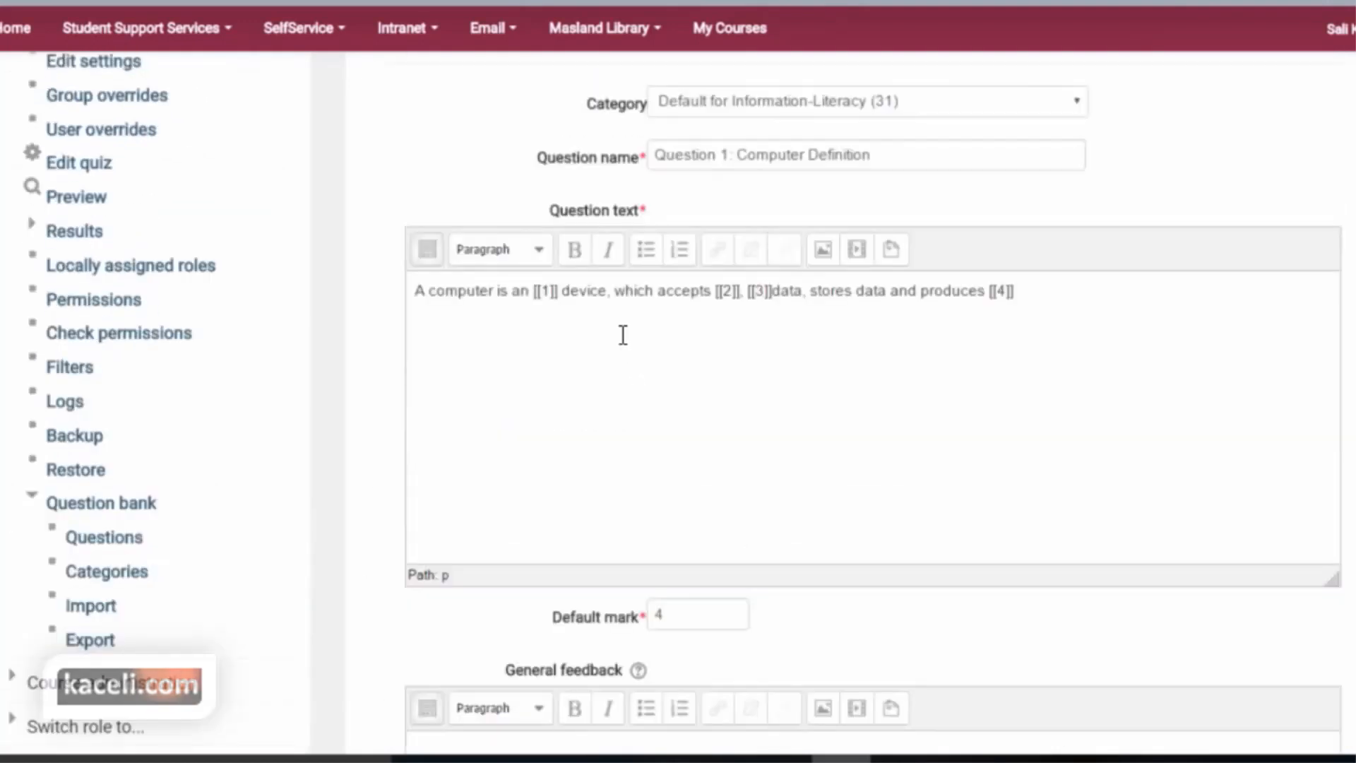
pyautogui.scroll(-3, 705, 403)
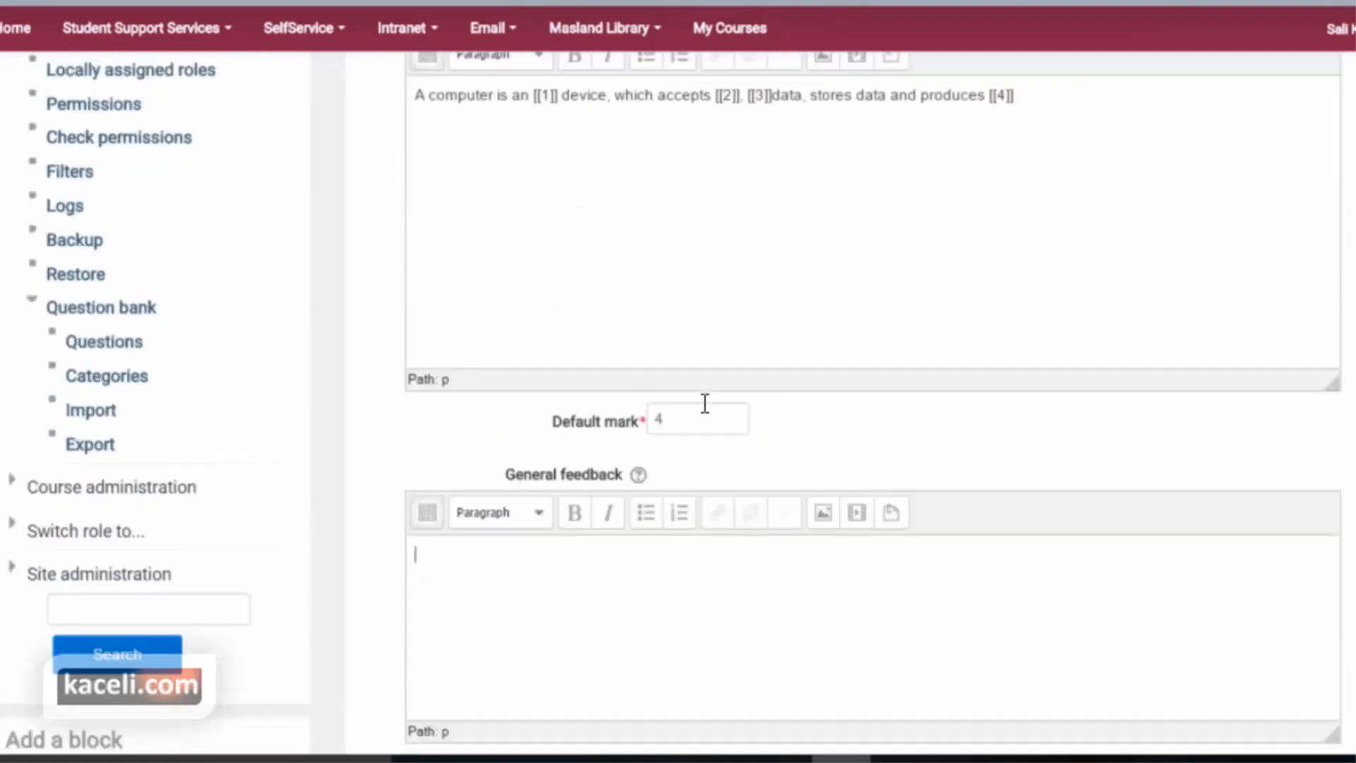
pyautogui.scroll(-3, 705, 403)
pyautogui.click(652, 641)
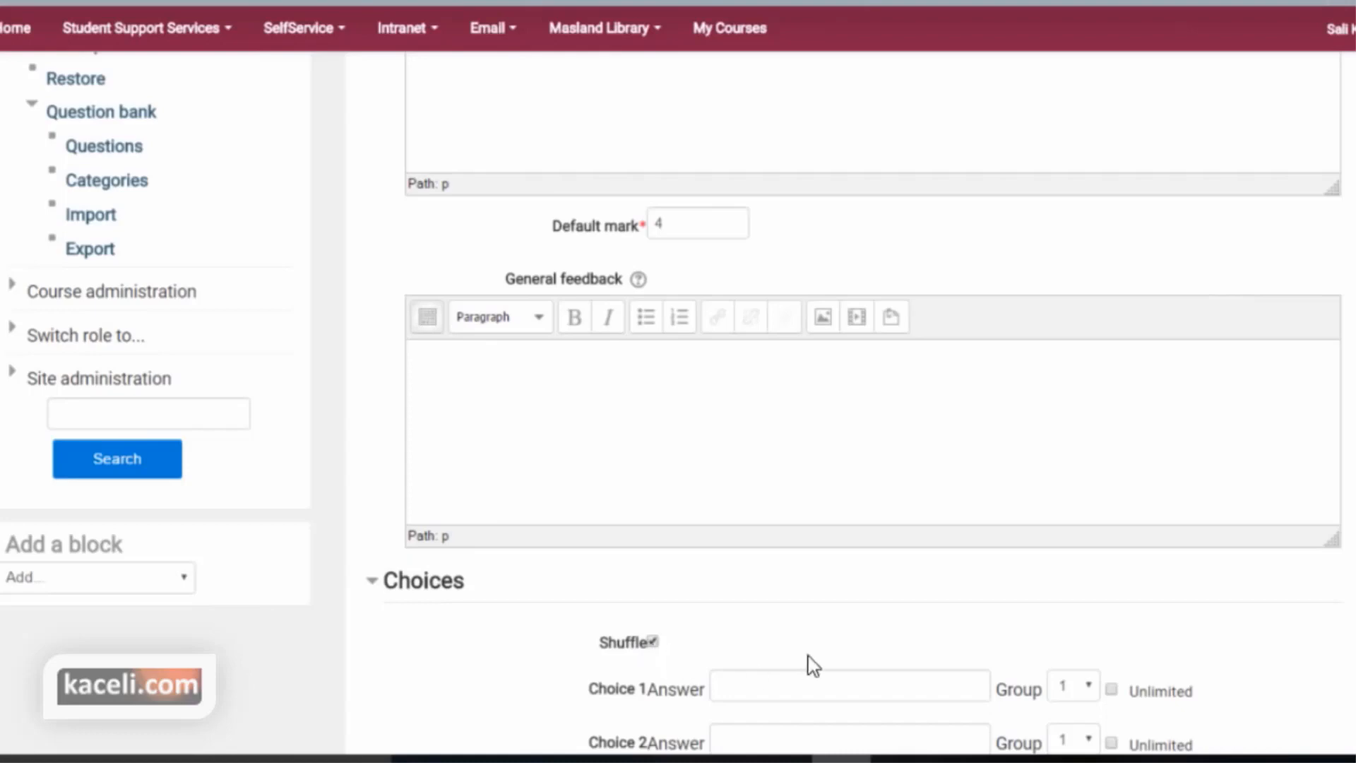
# - Enter "electronic" as the answer for choice 1, matching the first blank in the question text
pyautogui.scroll(-2, 812, 665)
pyautogui.click(758, 593)
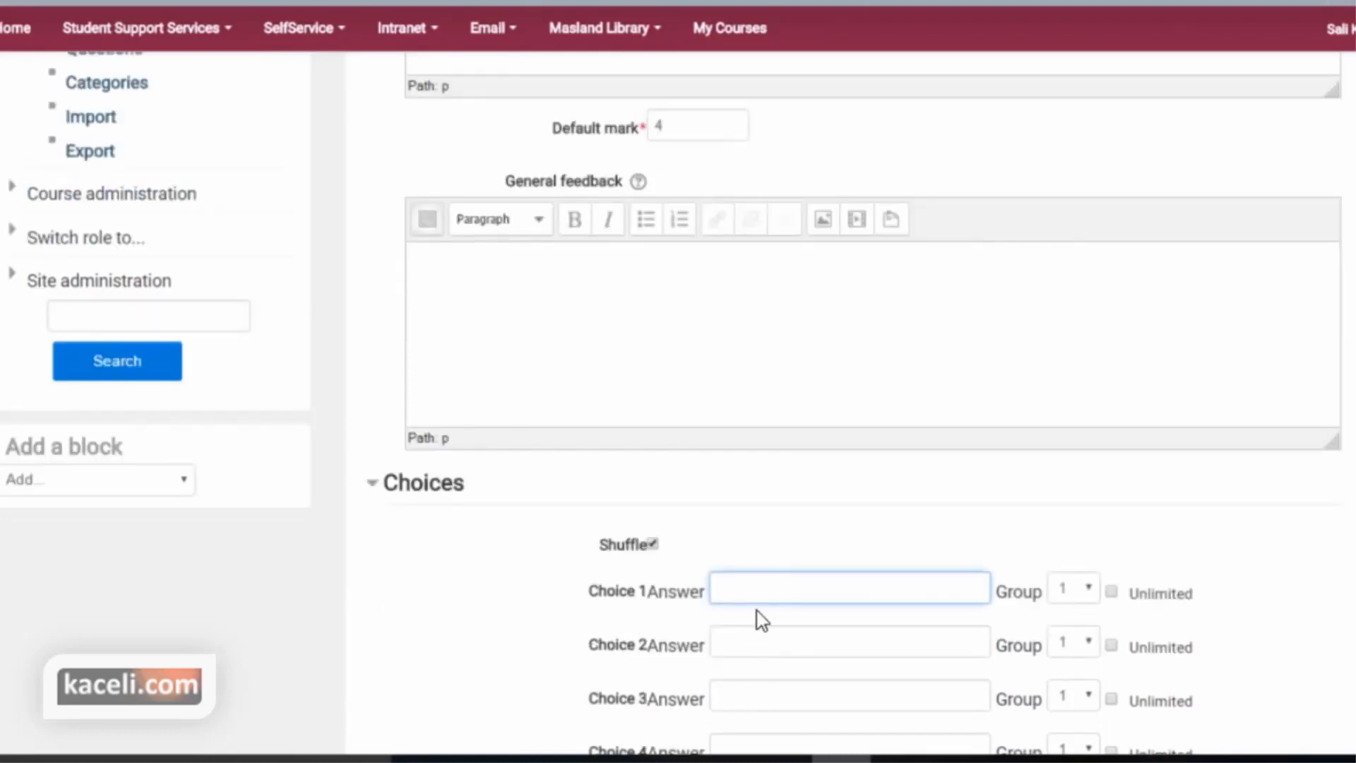
pyautogui.scroll(6, 977, 626)
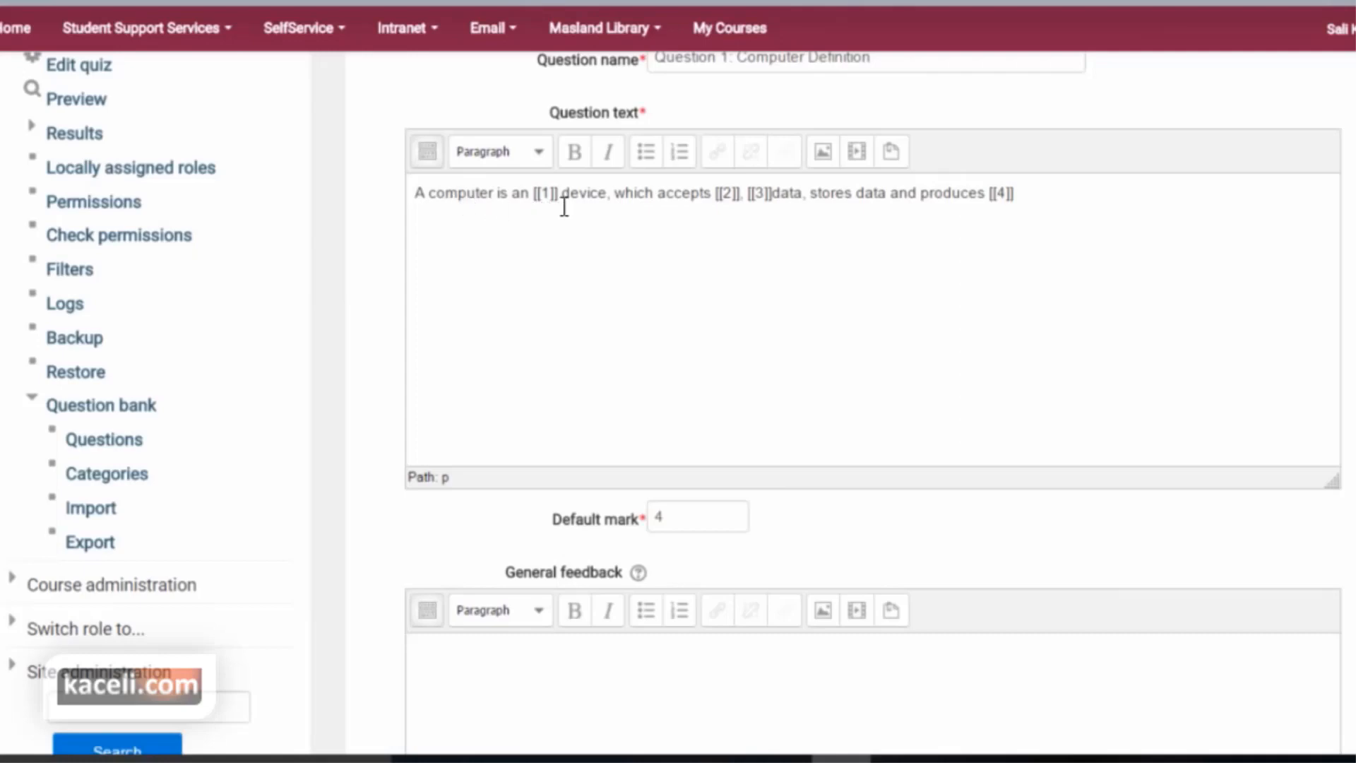
pyautogui.scroll(-4, 930, 481)
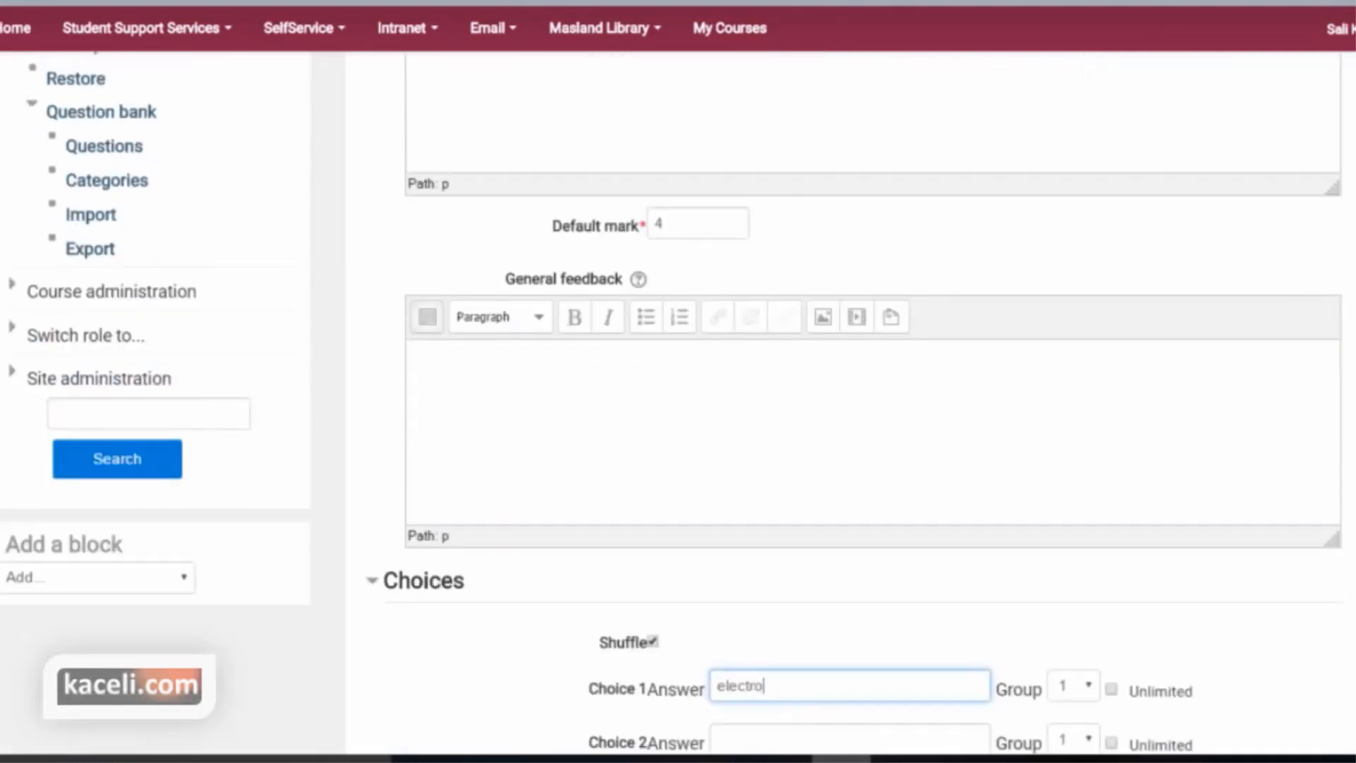
pyautogui.scroll(-1, 729, 642)
# - Enter "input" as the answer for choice 2 and "process" as the answer for choice 3
pyautogui.click(729, 641)
pyautogui.scroll(6, 781, 484)
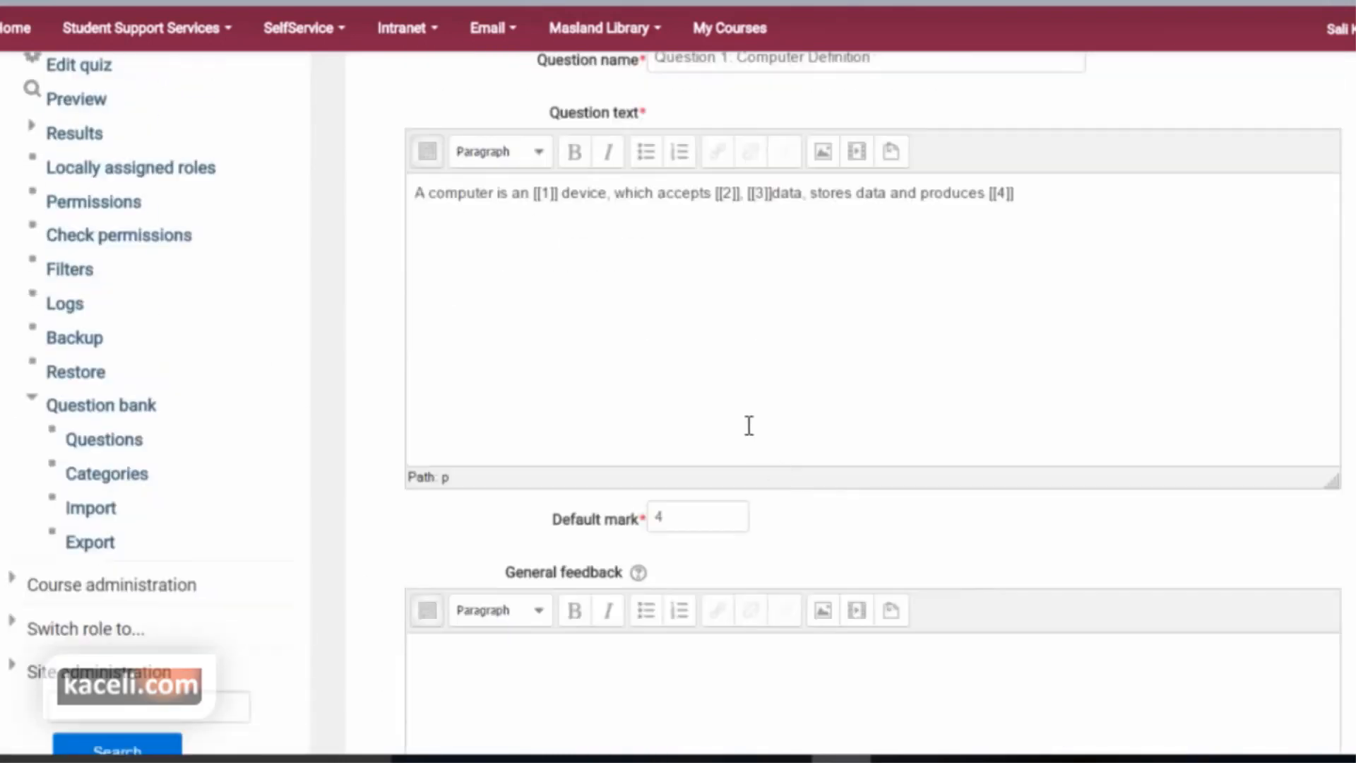
pyautogui.scroll(-7, 853, 445)
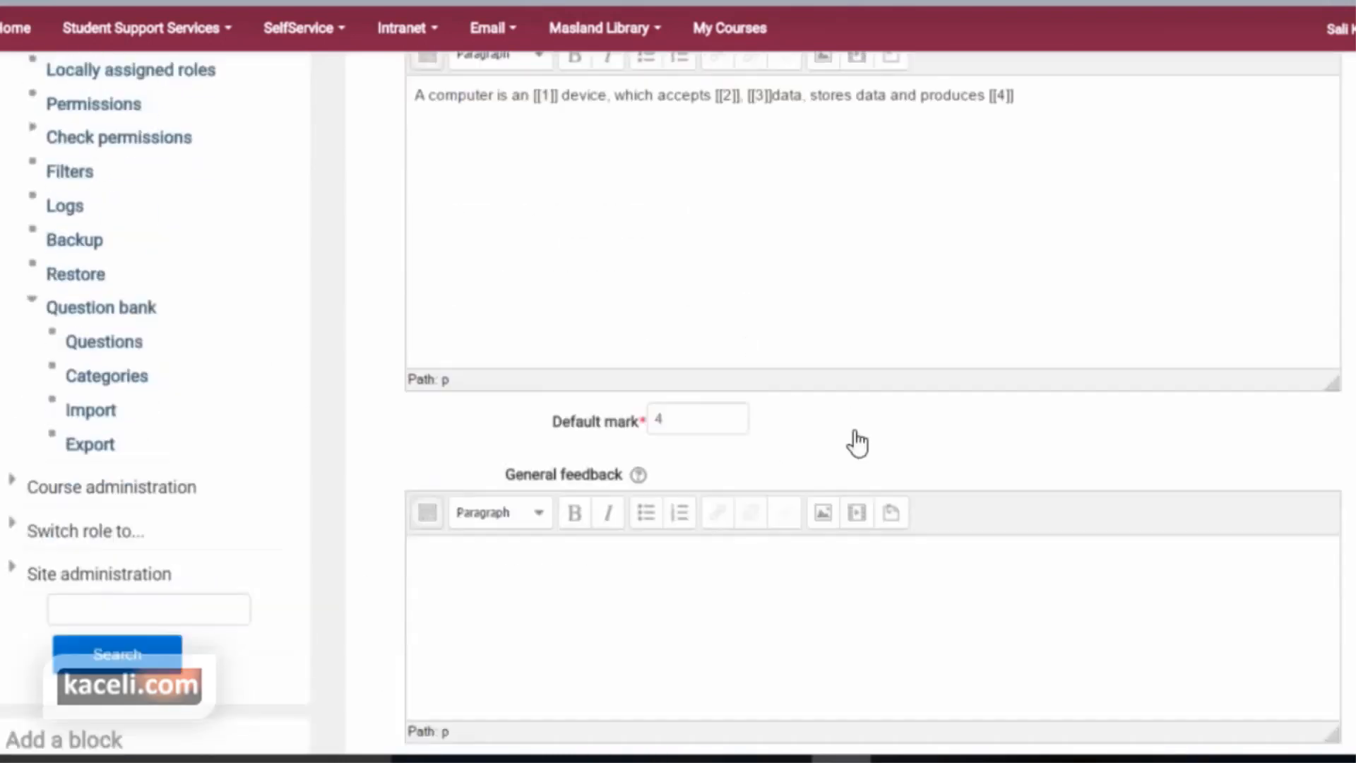
pyautogui.scroll(4, 824, 520)
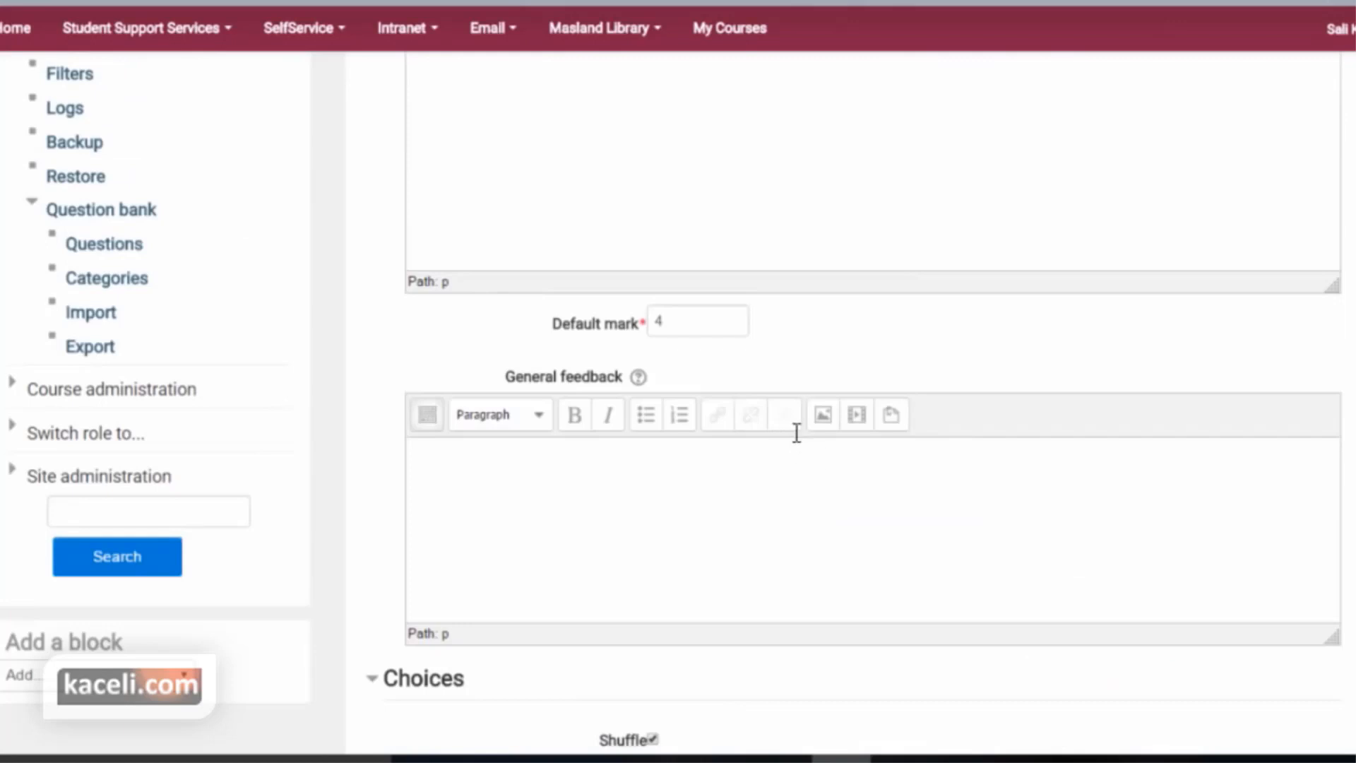
pyautogui.scroll(3, 796, 432)
pyautogui.scroll(-6, 850, 508)
pyautogui.click(781, 693)
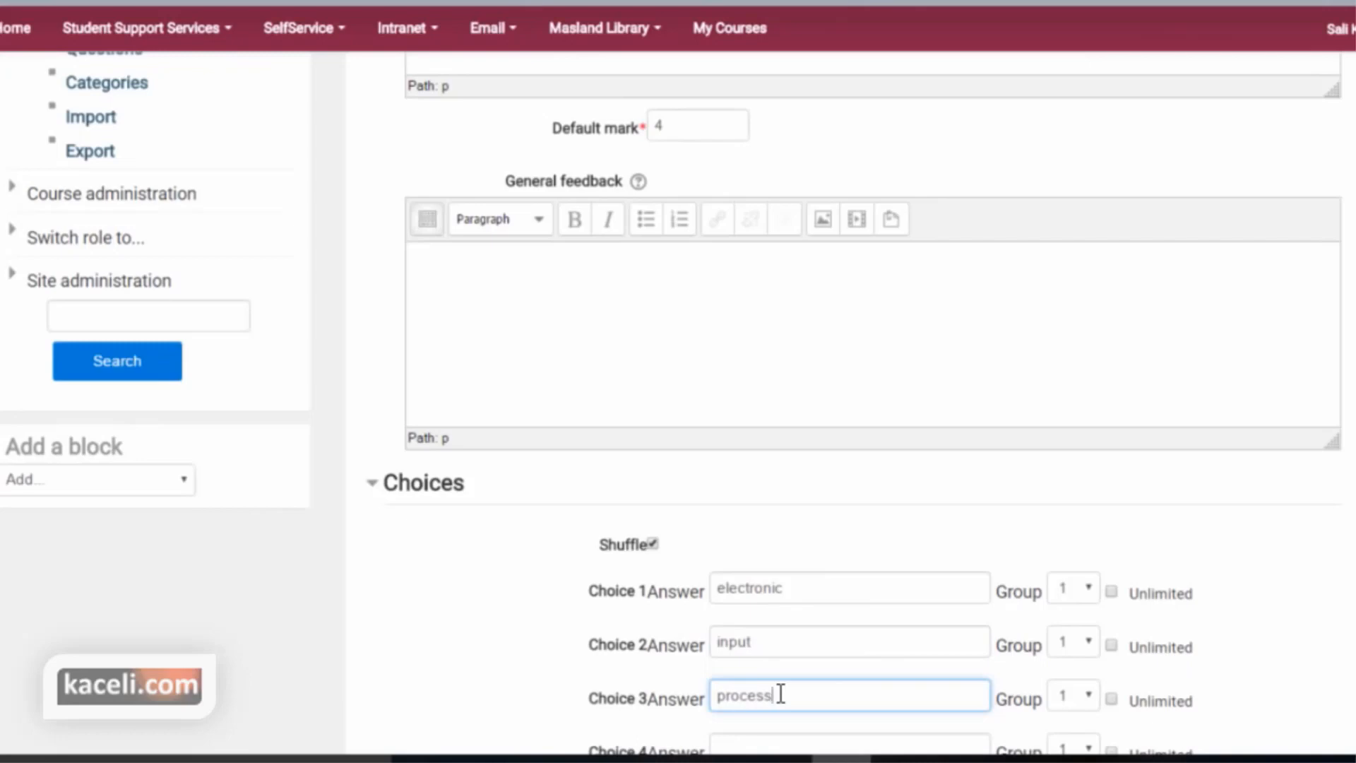
# - Enter "output" as the answer for choice 4 and check the four choices against the blanks in the question text
pyautogui.scroll(8, 781, 693)
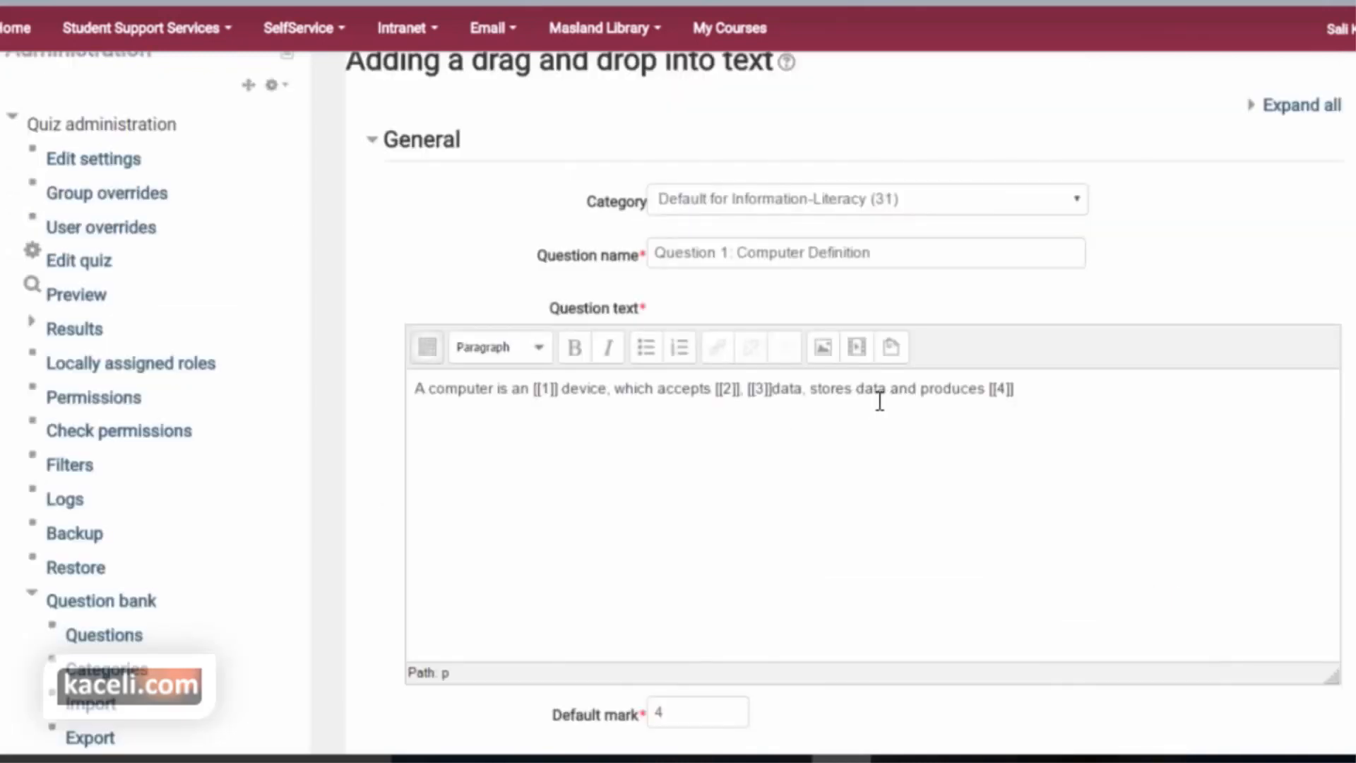
pyautogui.scroll(-12, 876, 536)
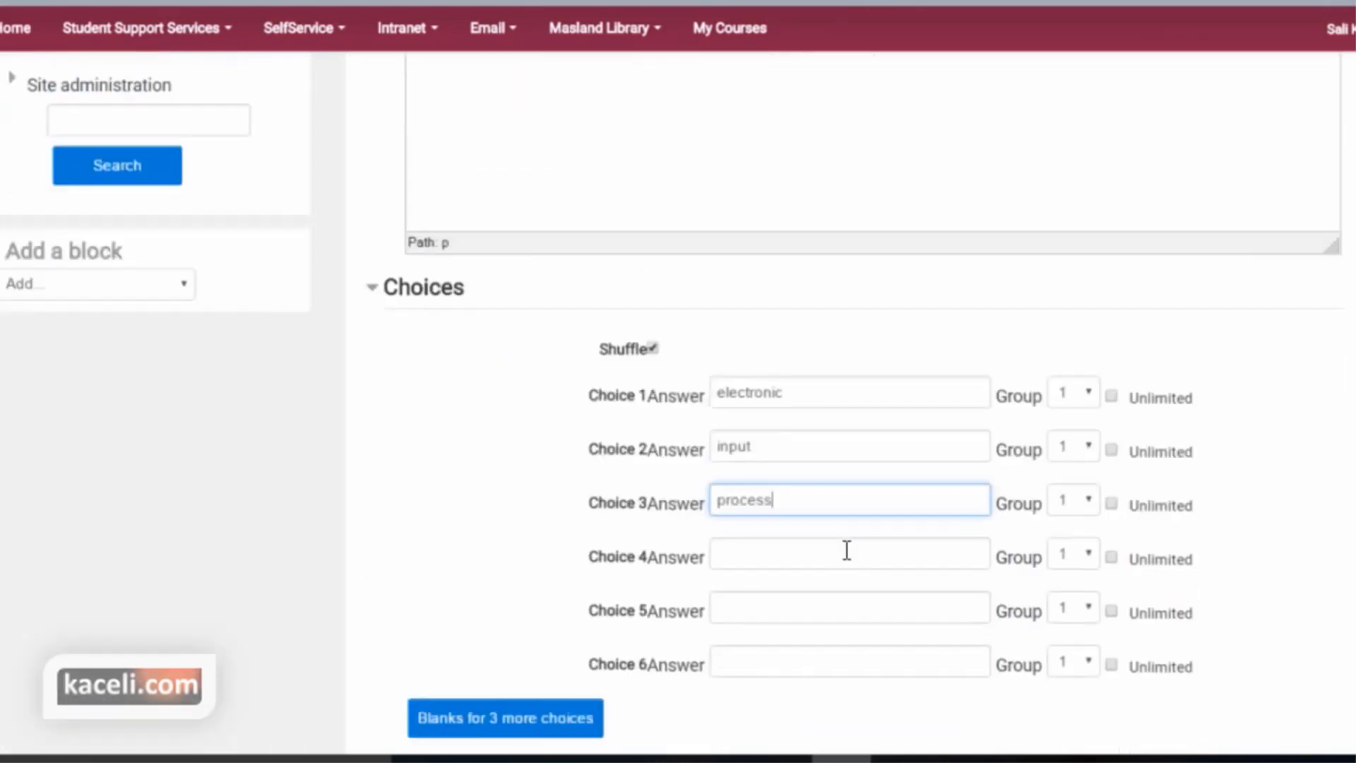
pyautogui.click(766, 554)
pyautogui.write('output')
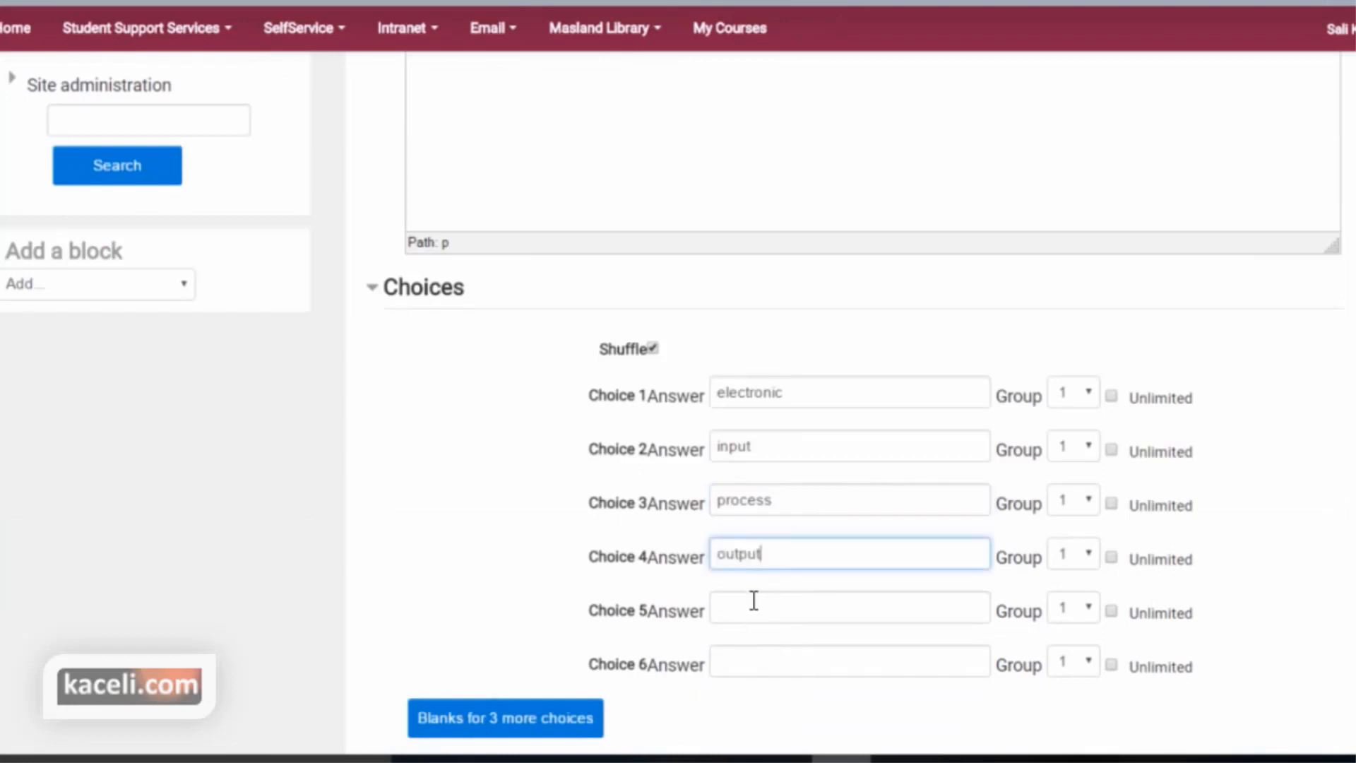
pyautogui.scroll(3, 612, 126)
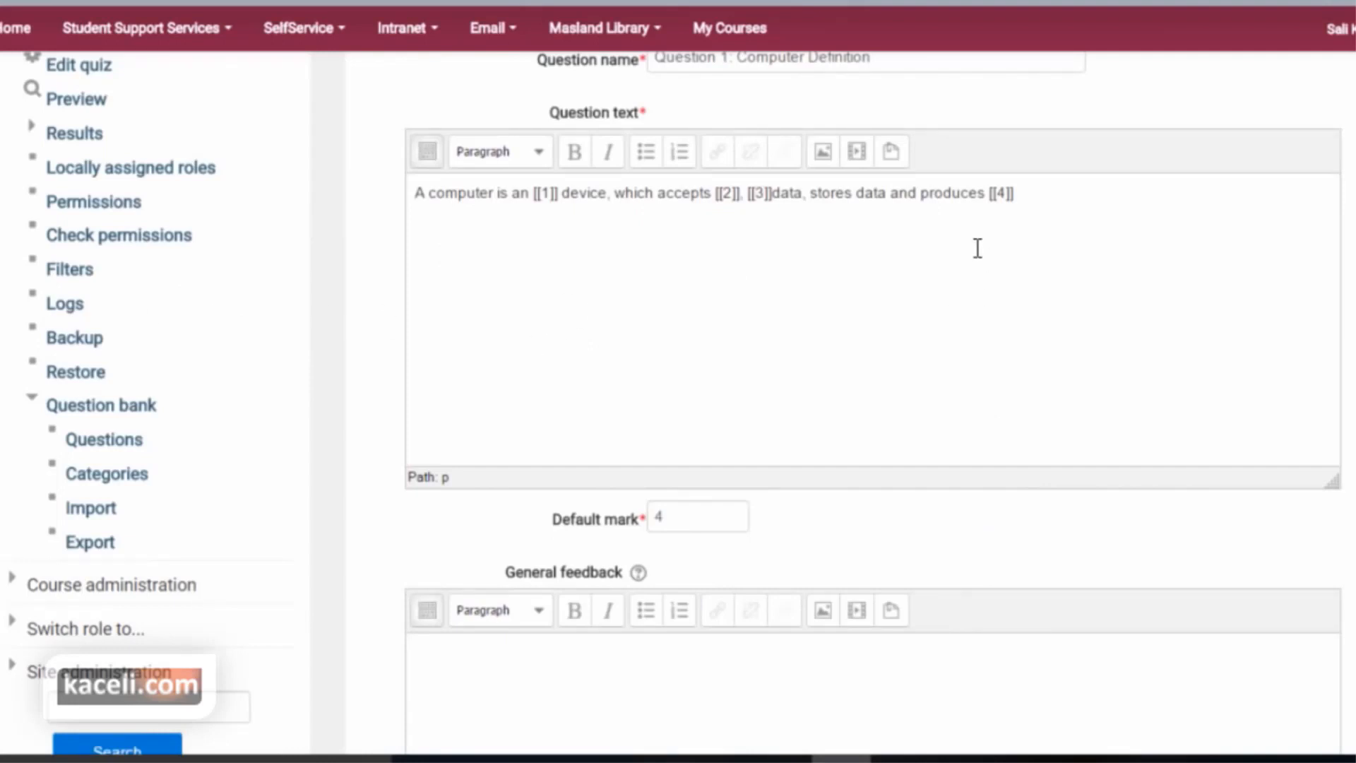
pyautogui.scroll(-10, 974, 261)
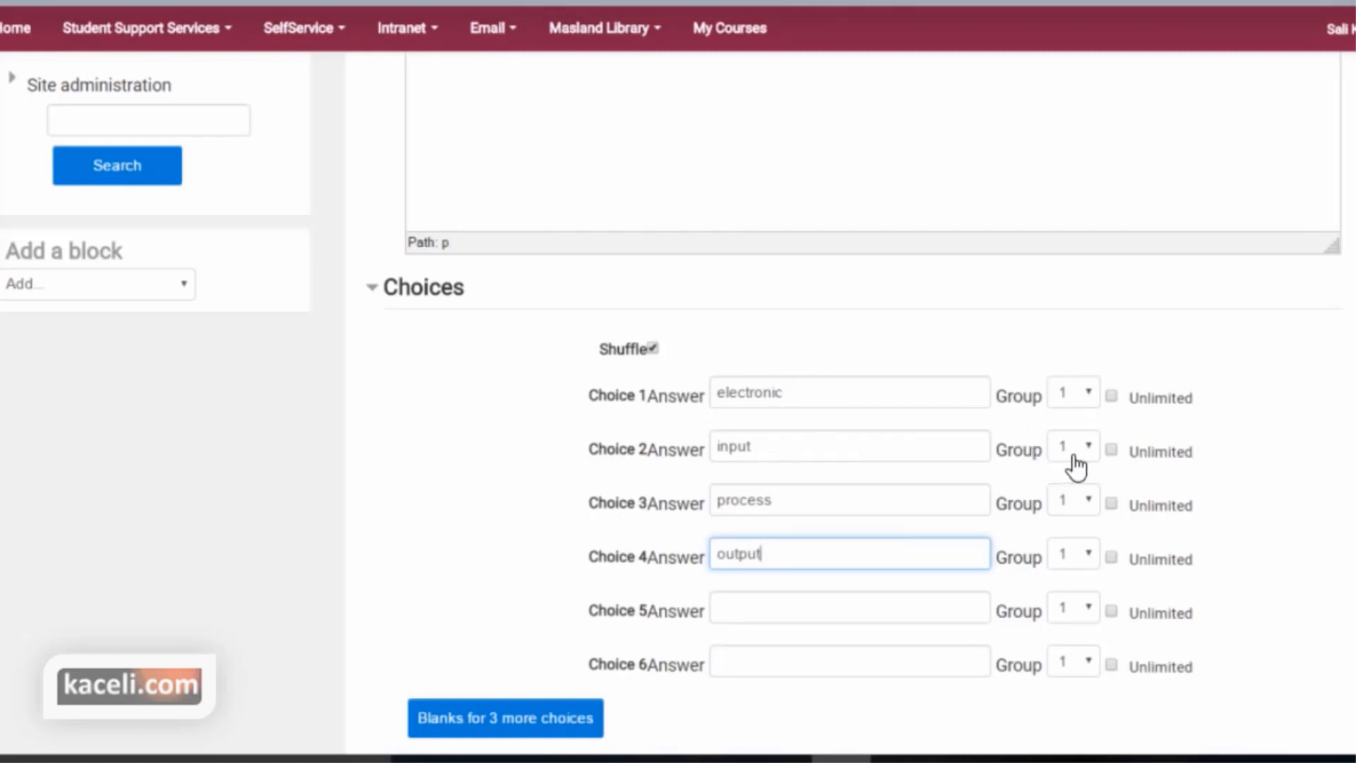
# - Review the answer choices' group and unlimited settings and compare the choices with the numbered blanks in the question text
pyautogui.click(812, 396)
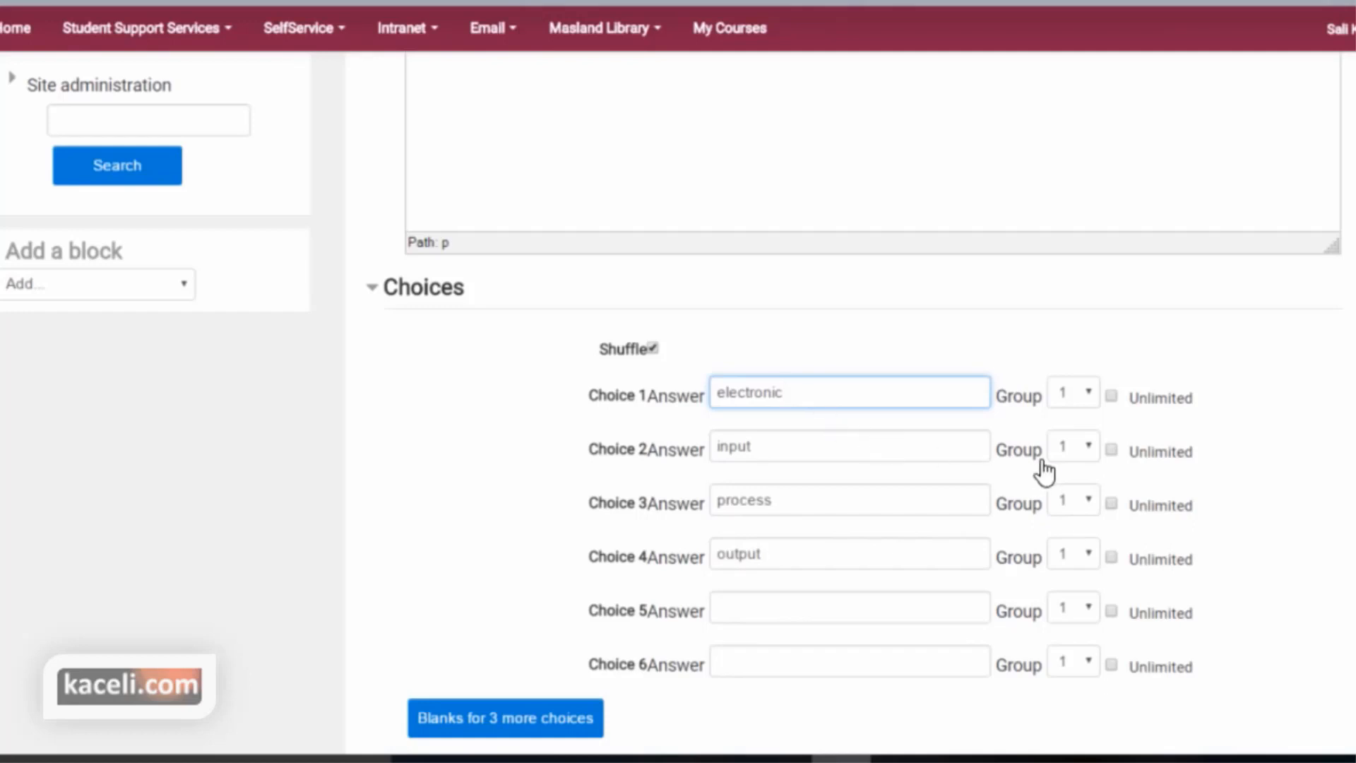
pyautogui.click(1087, 449)
pyautogui.click(1305, 438)
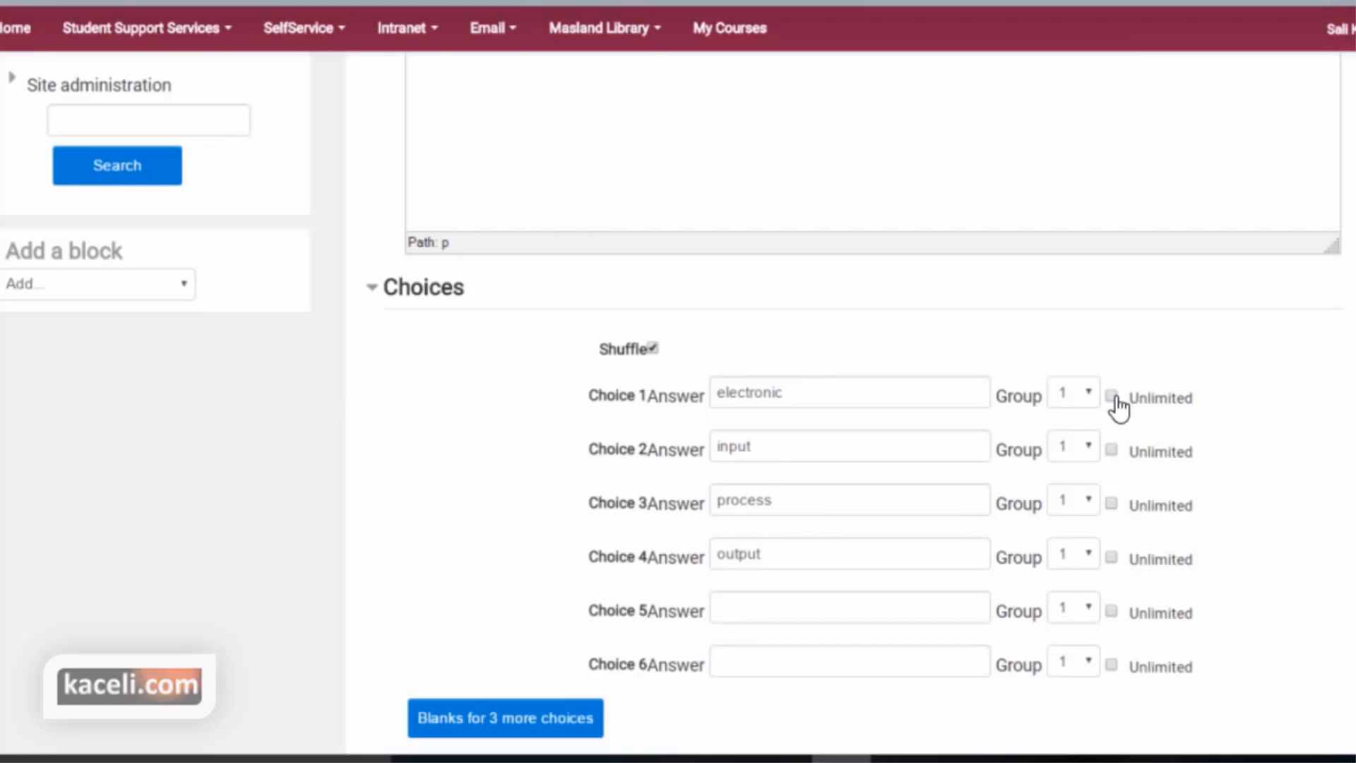
pyautogui.scroll(2, 1066, 469)
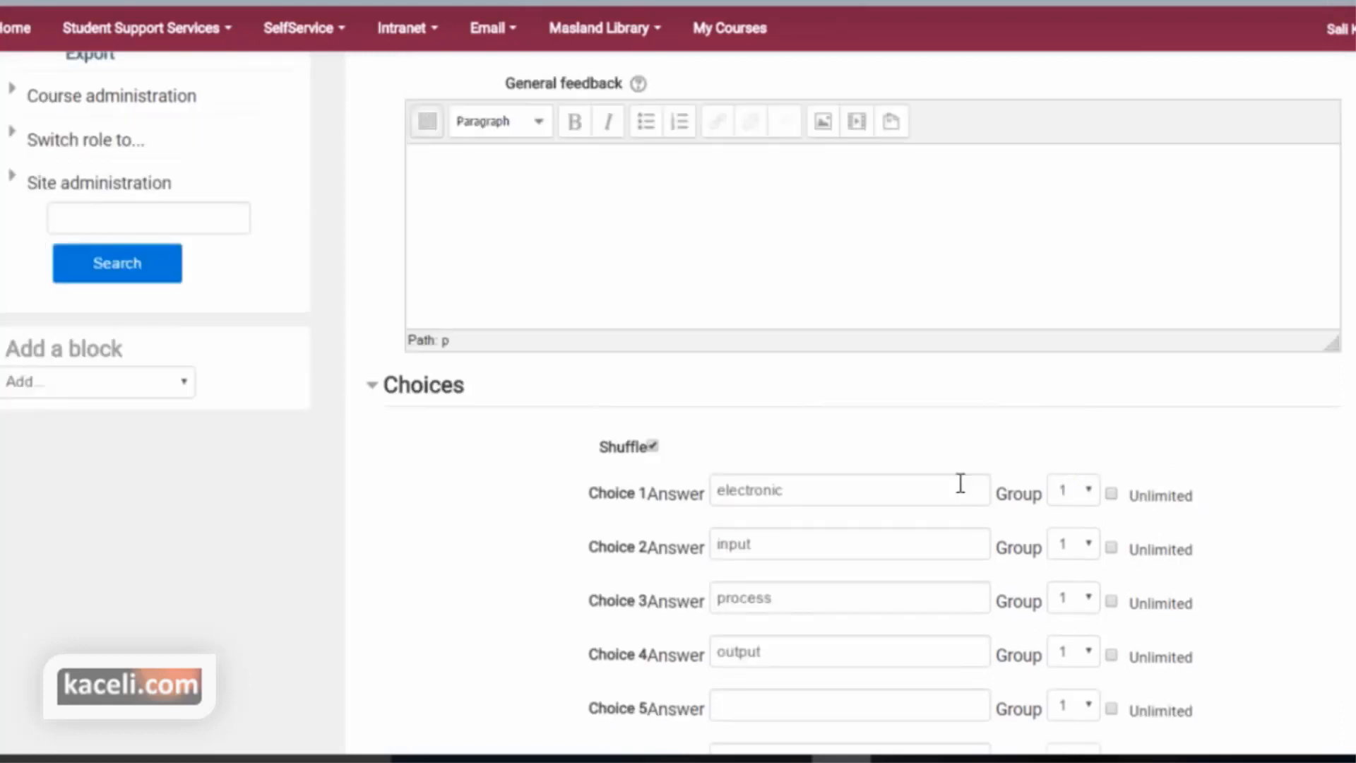
pyautogui.doubleClick(757, 550)
pyautogui.scroll(6, 826, 569)
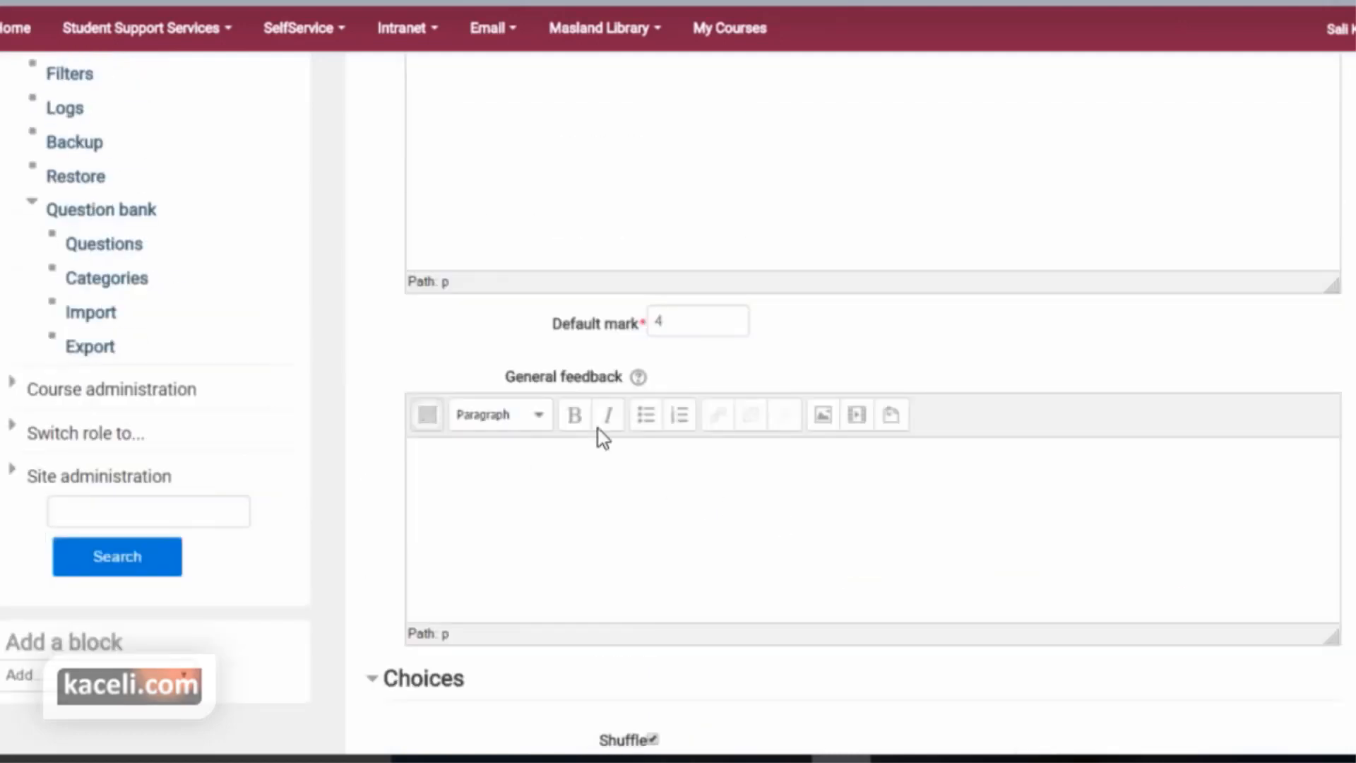
pyautogui.scroll(4, 600, 435)
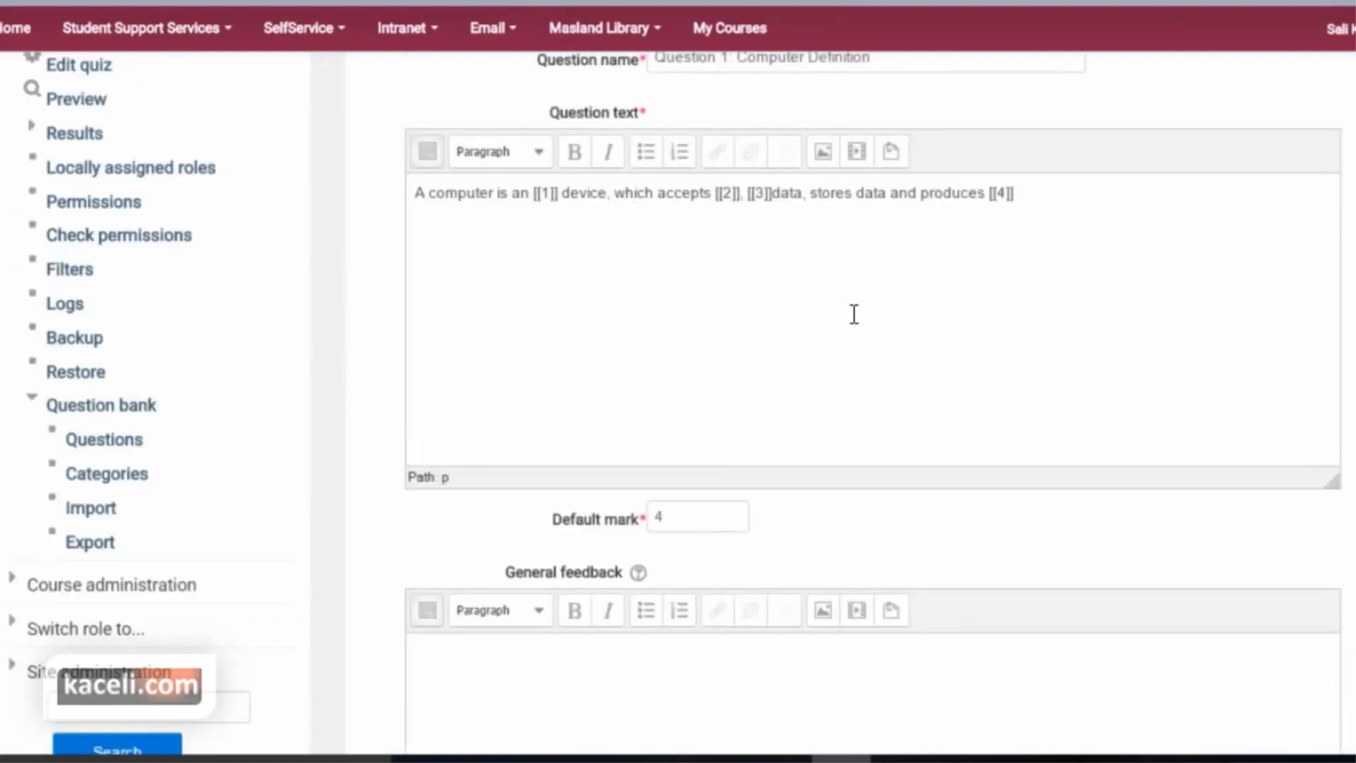
pyautogui.scroll(-10, 854, 313)
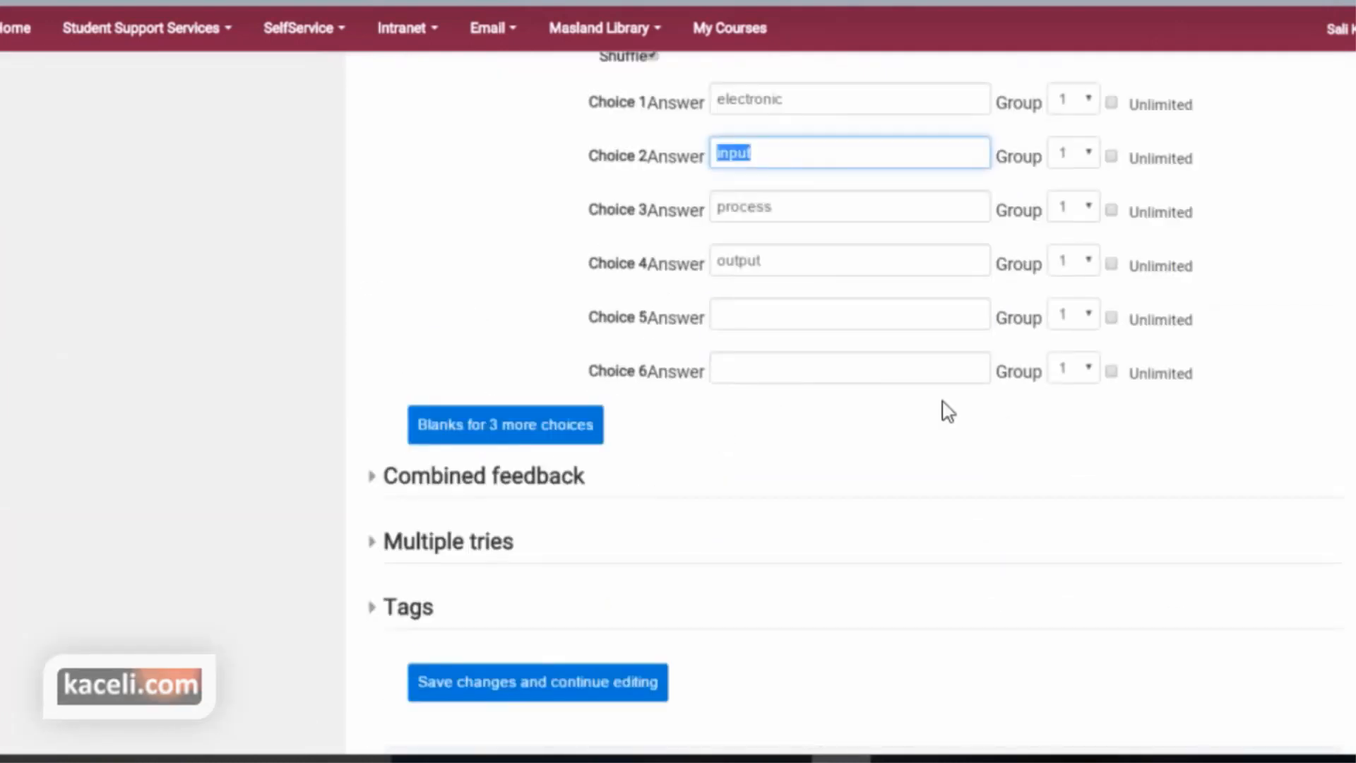
# - Review the question's combined feedback and multiple tries settings, and save the question to Quiz 2
pyautogui.click(403, 480)
pyautogui.scroll(-4, 548, 614)
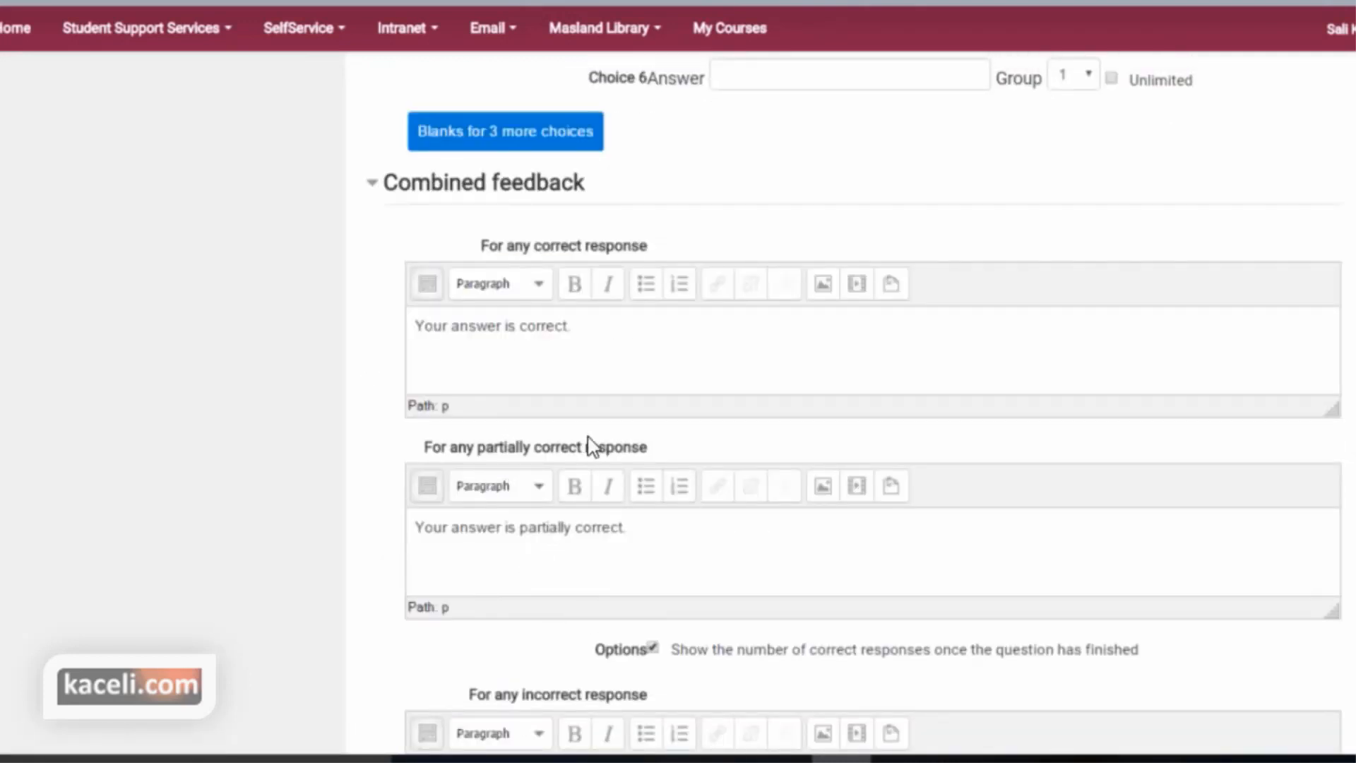
pyautogui.scroll(-3, 659, 523)
pyautogui.scroll(-4, 657, 526)
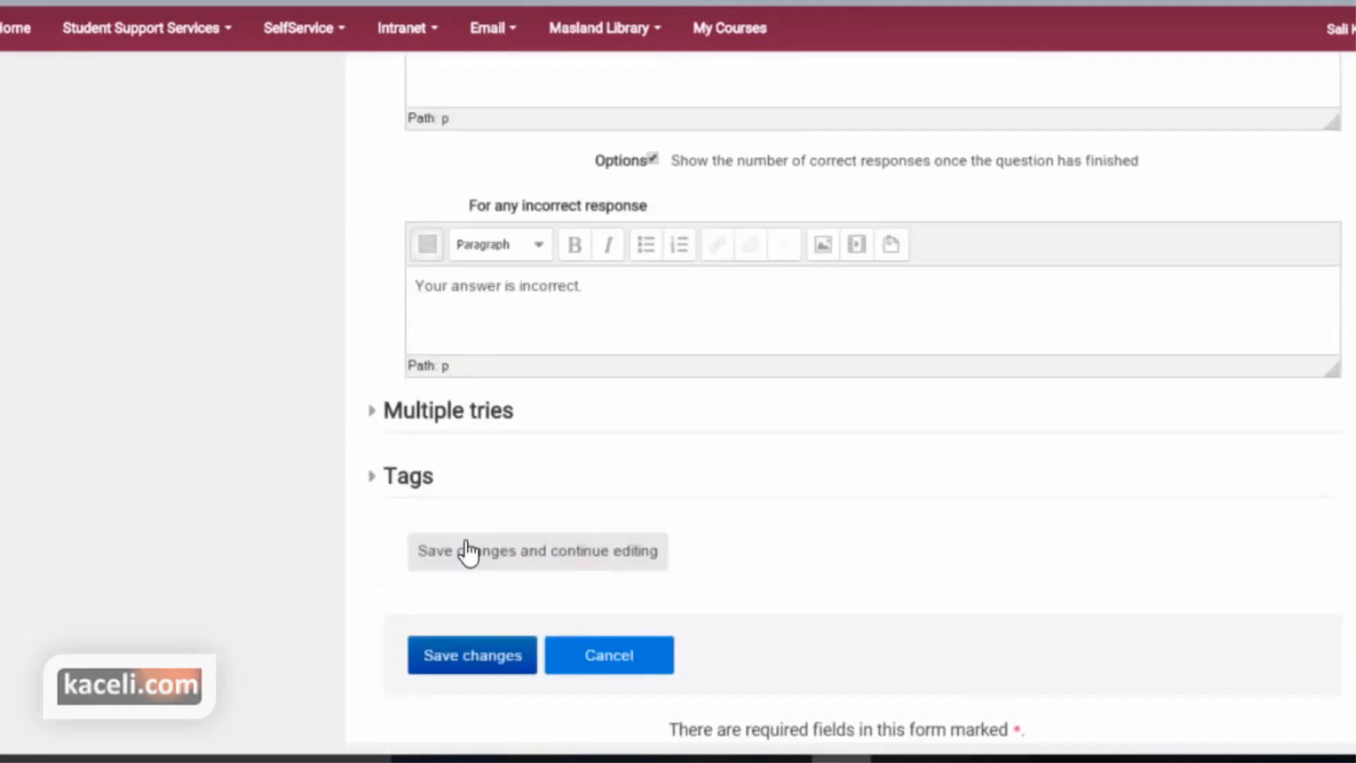
pyautogui.click(380, 416)
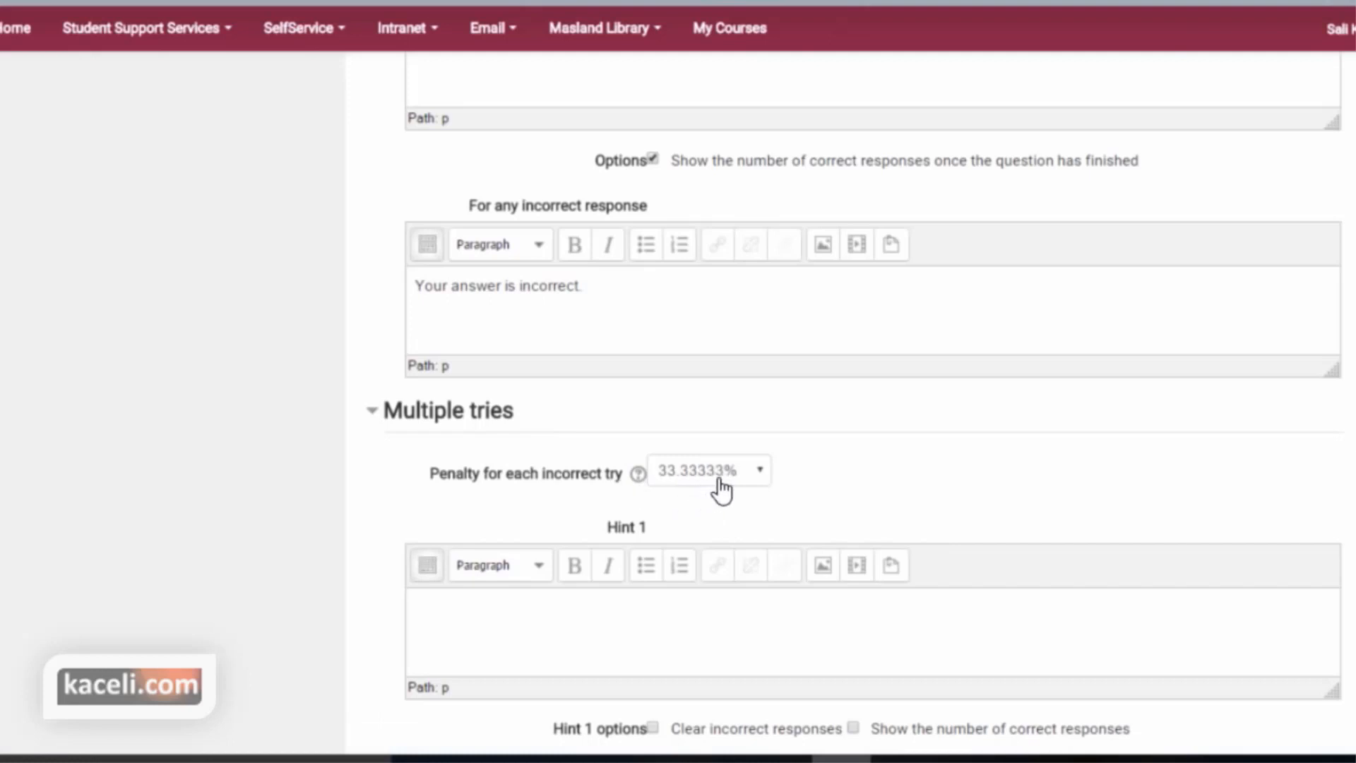
pyautogui.scroll(-10, 973, 494)
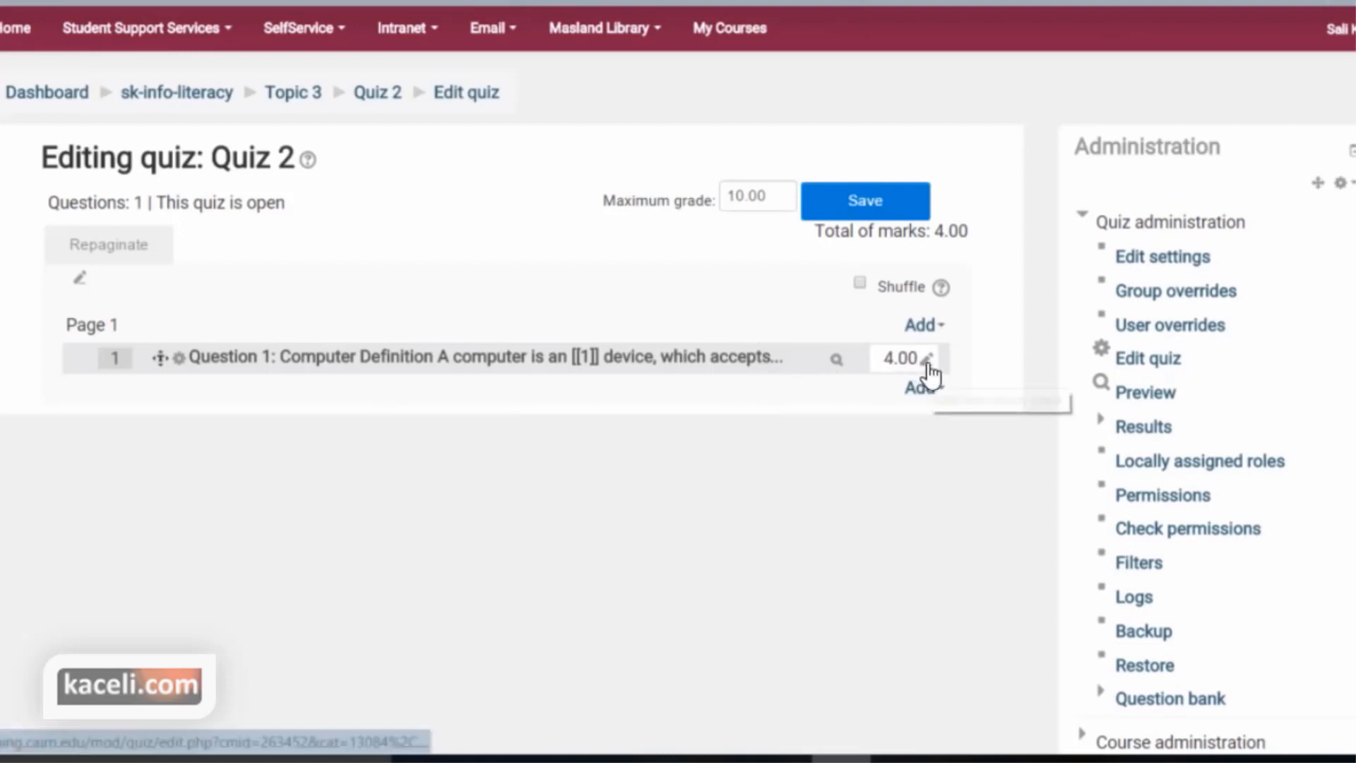
# - Set the maximum grade of Quiz 2 to 100 and save it
pyautogui.doubleClick(761, 197)
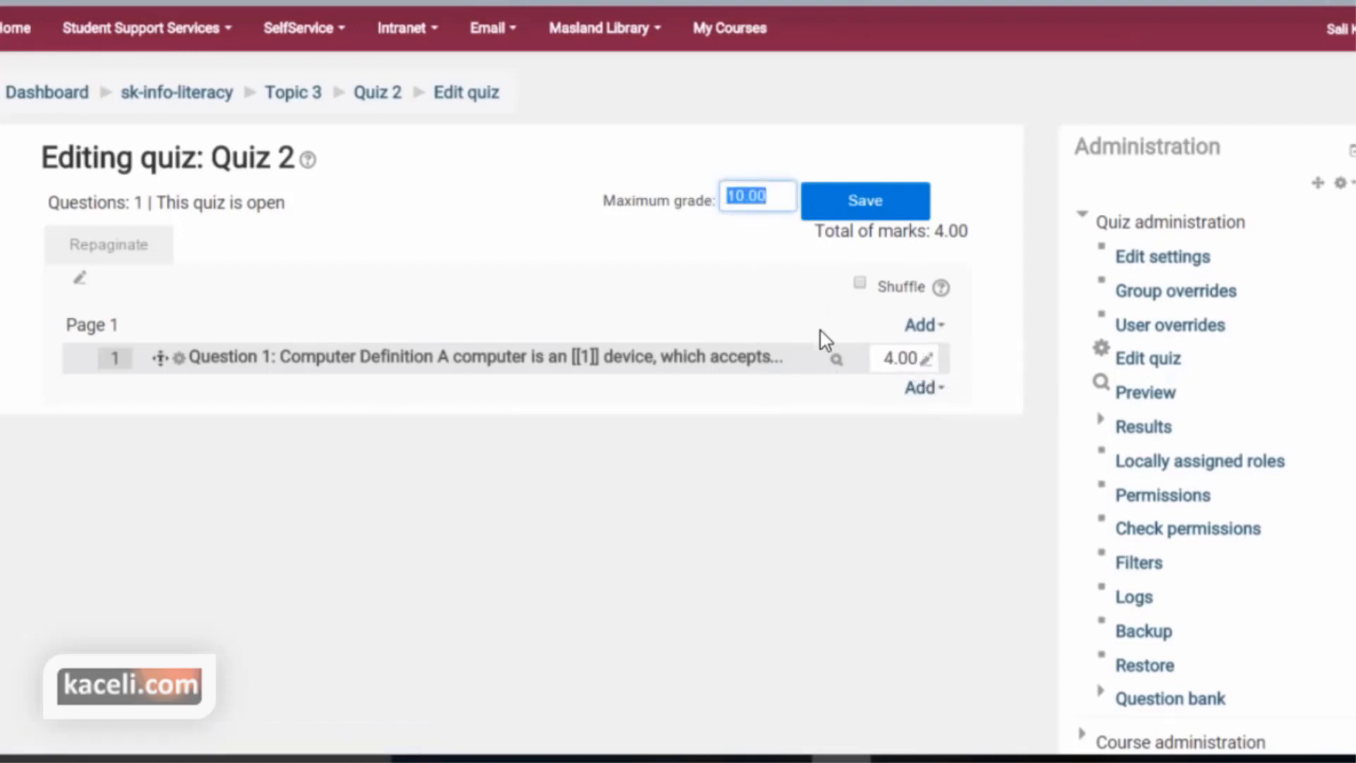
pyautogui.write('11')
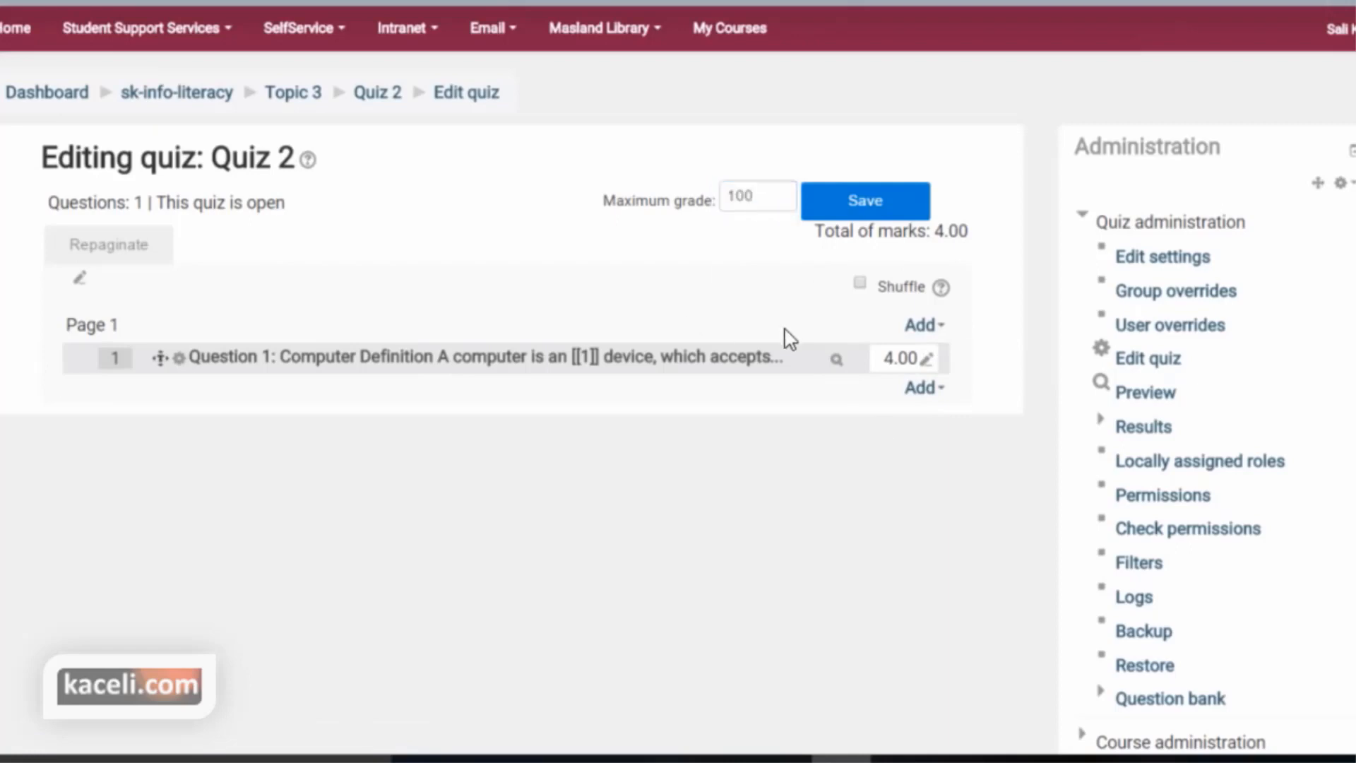
pyautogui.click(927, 361)
pyautogui.write('100')
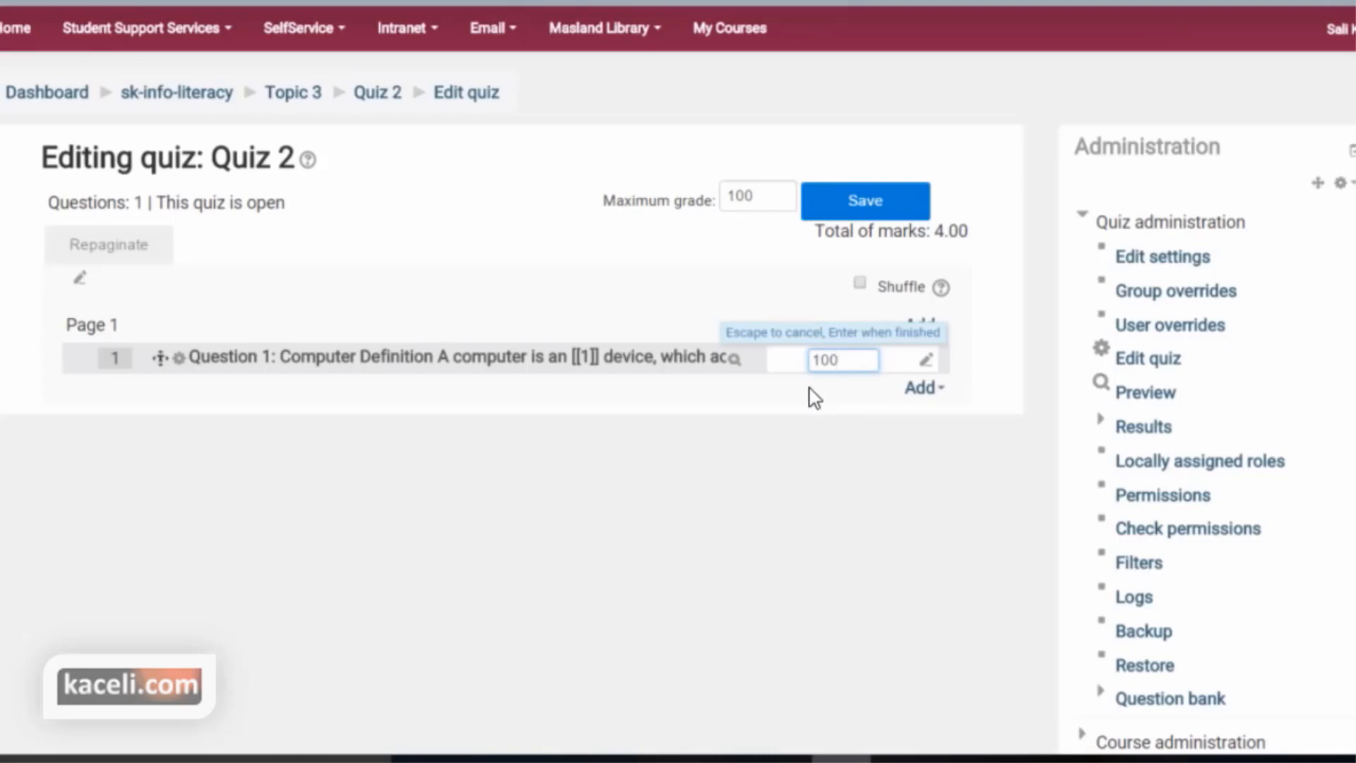
pyautogui.press('Escape')
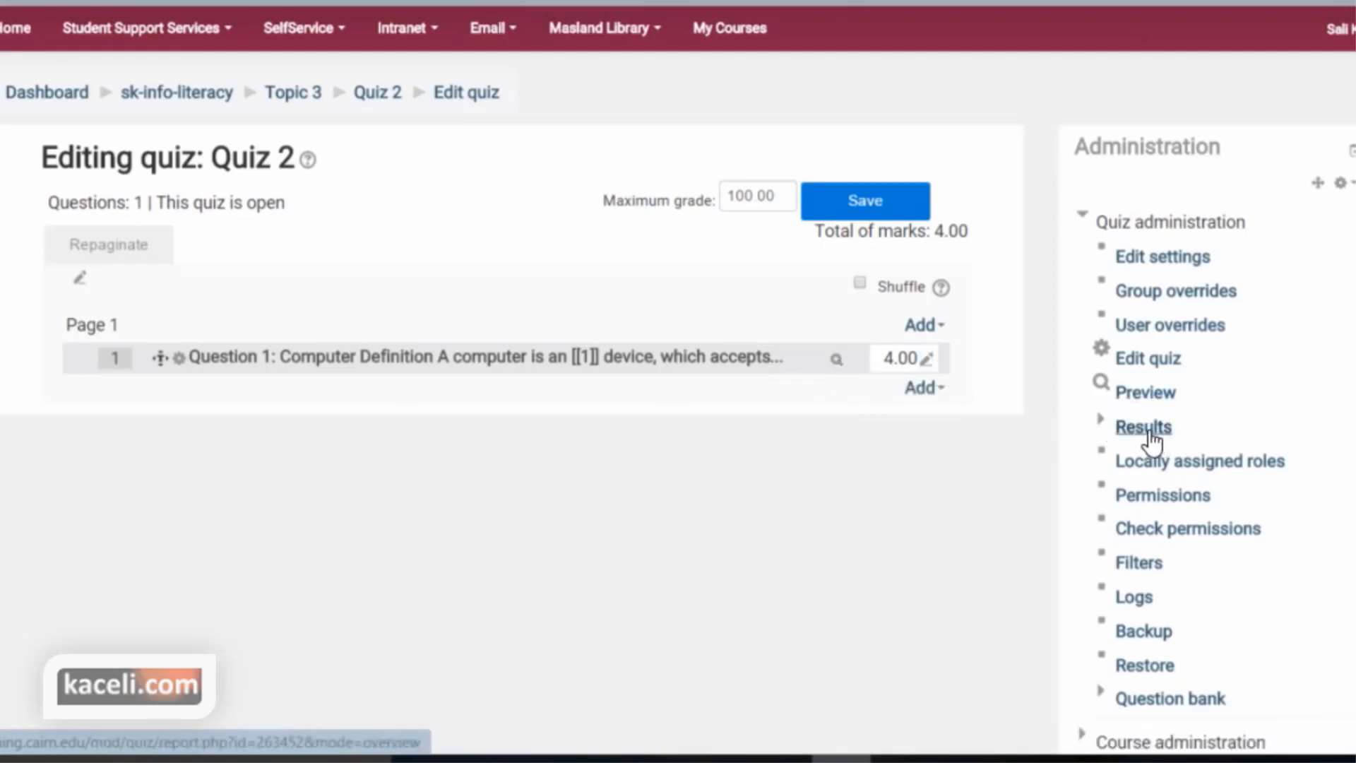
# - Preview Quiz 2 and fill the question's blanks in order with "electronic", "input", "process" and "output"
pyautogui.click(1153, 394)
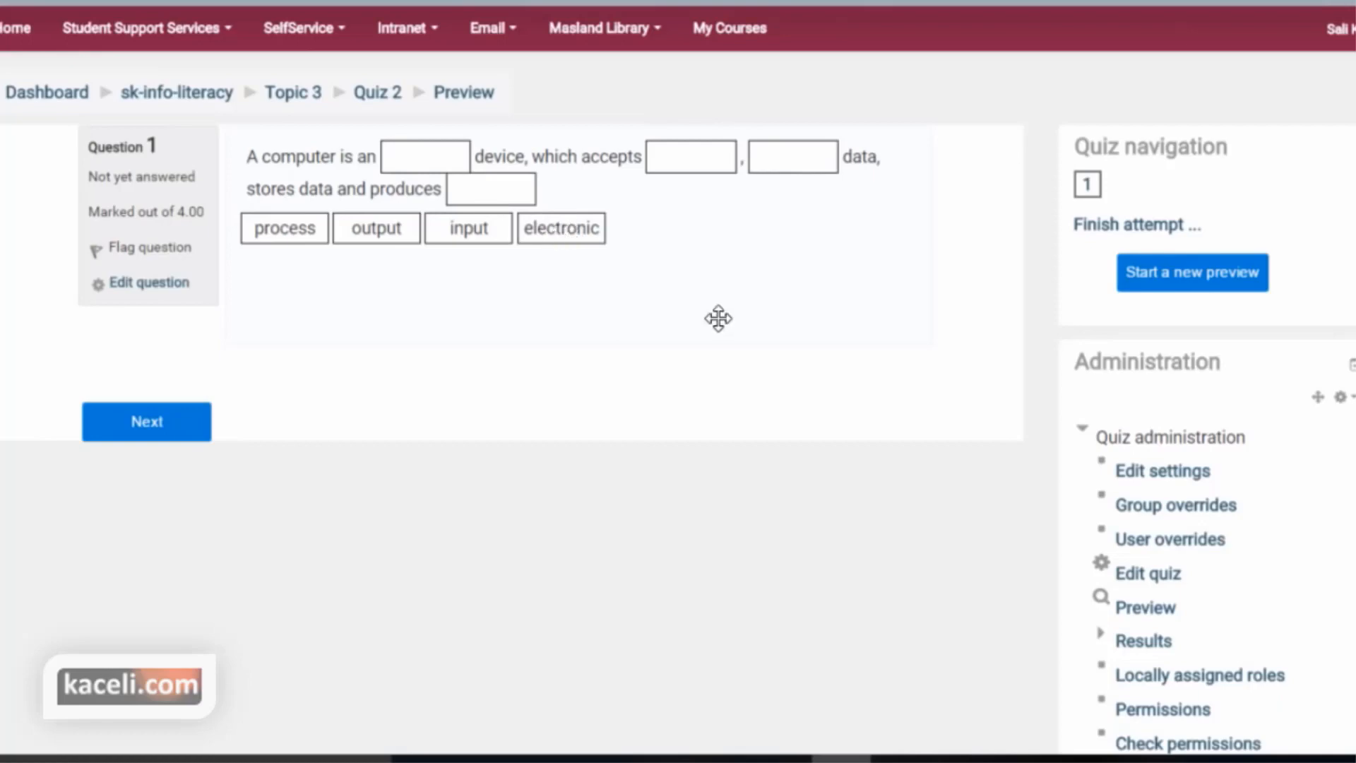
pyautogui.moveTo(561, 227); pyautogui.dragTo(432, 167)
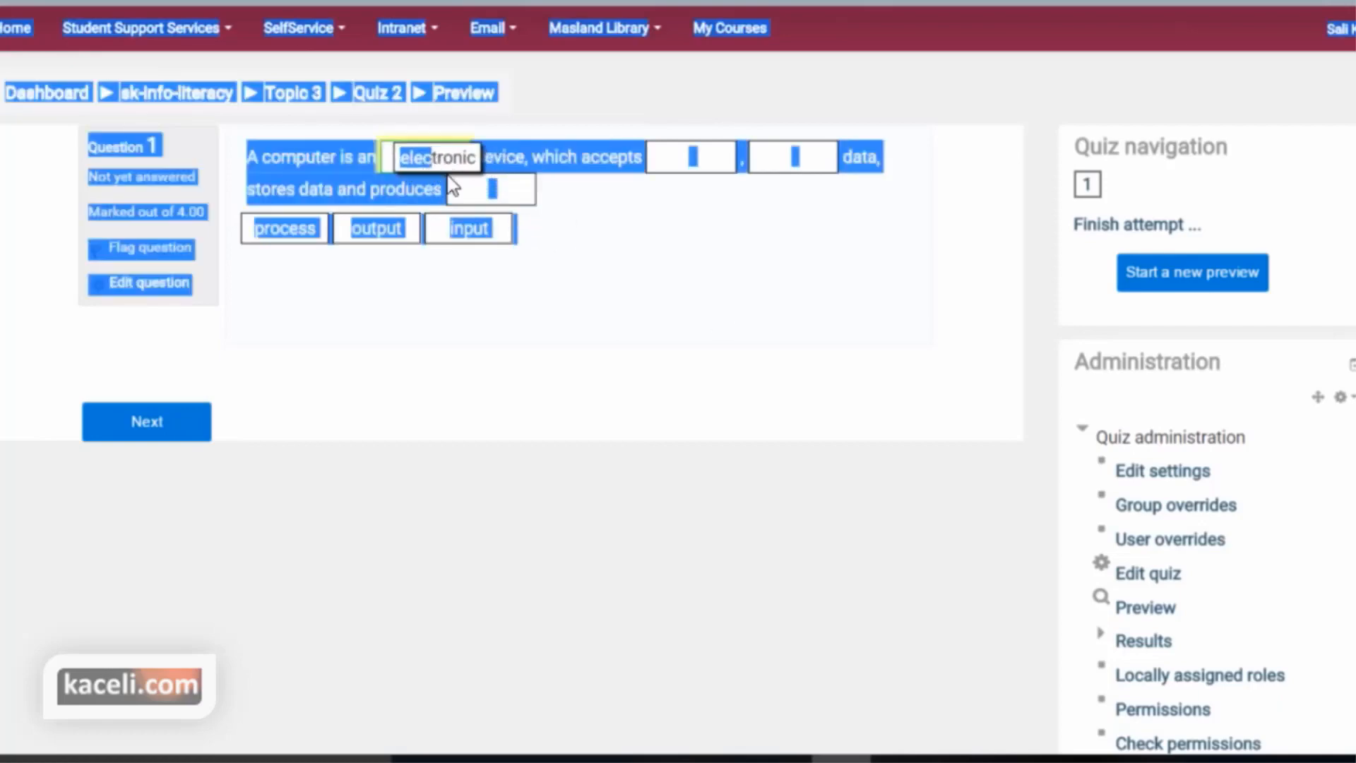
pyautogui.click(622, 286)
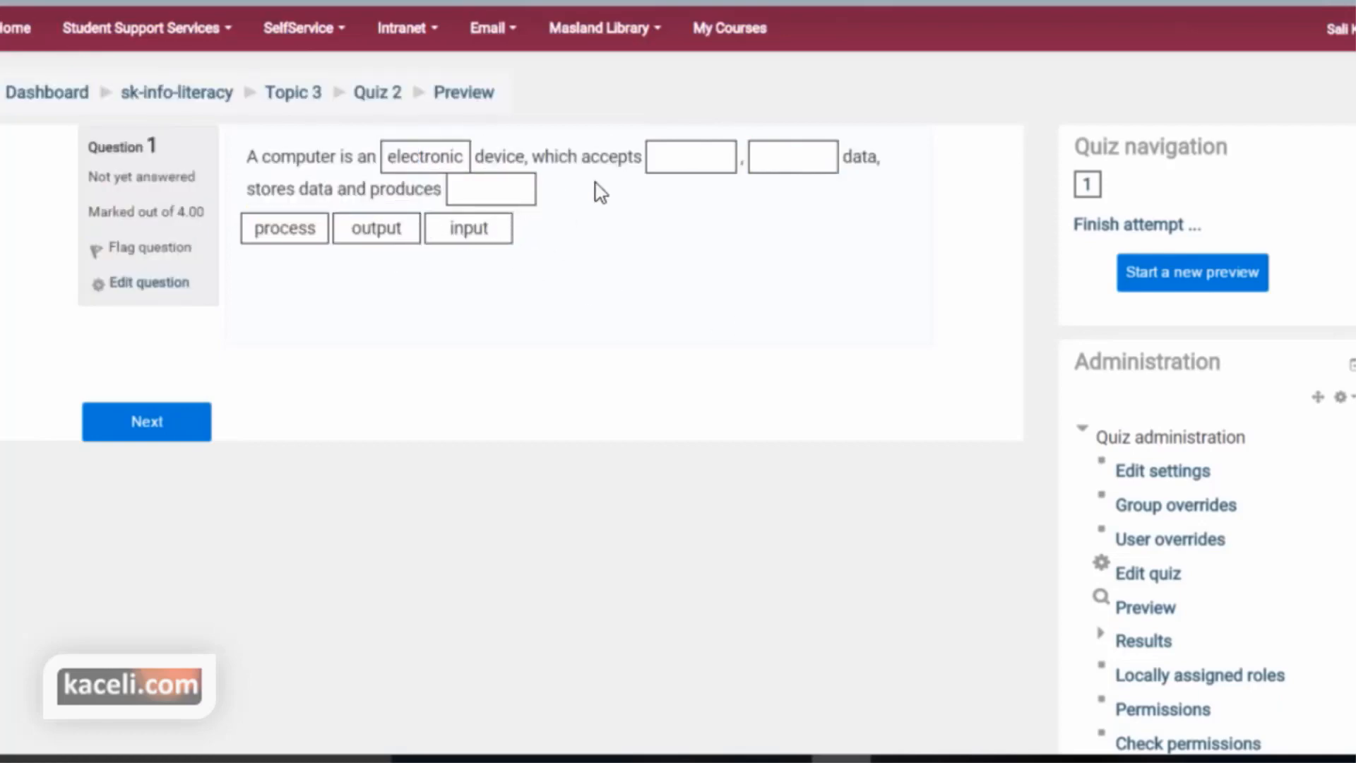
pyautogui.moveTo(471, 235); pyautogui.dragTo(682, 161)
pyautogui.moveTo(284, 228); pyautogui.dragTo(802, 159)
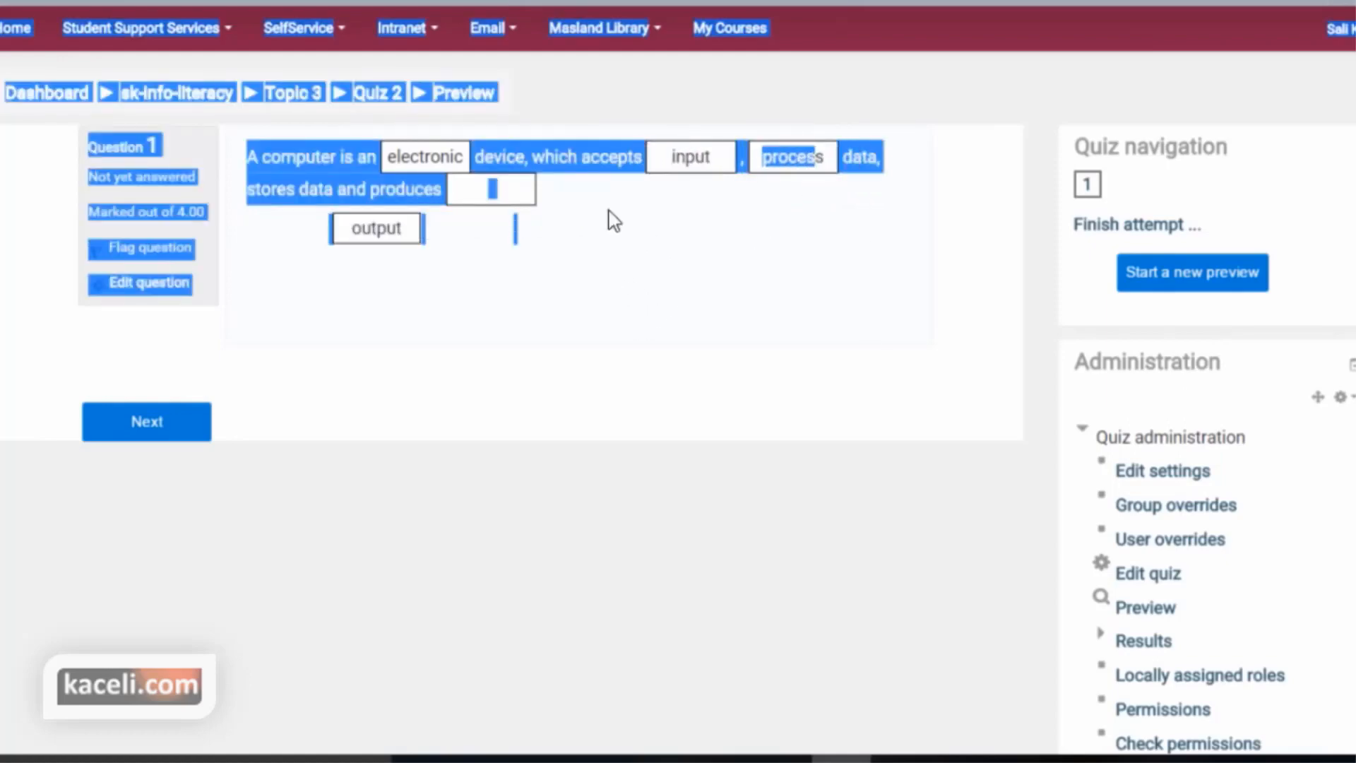
pyautogui.click(580, 165)
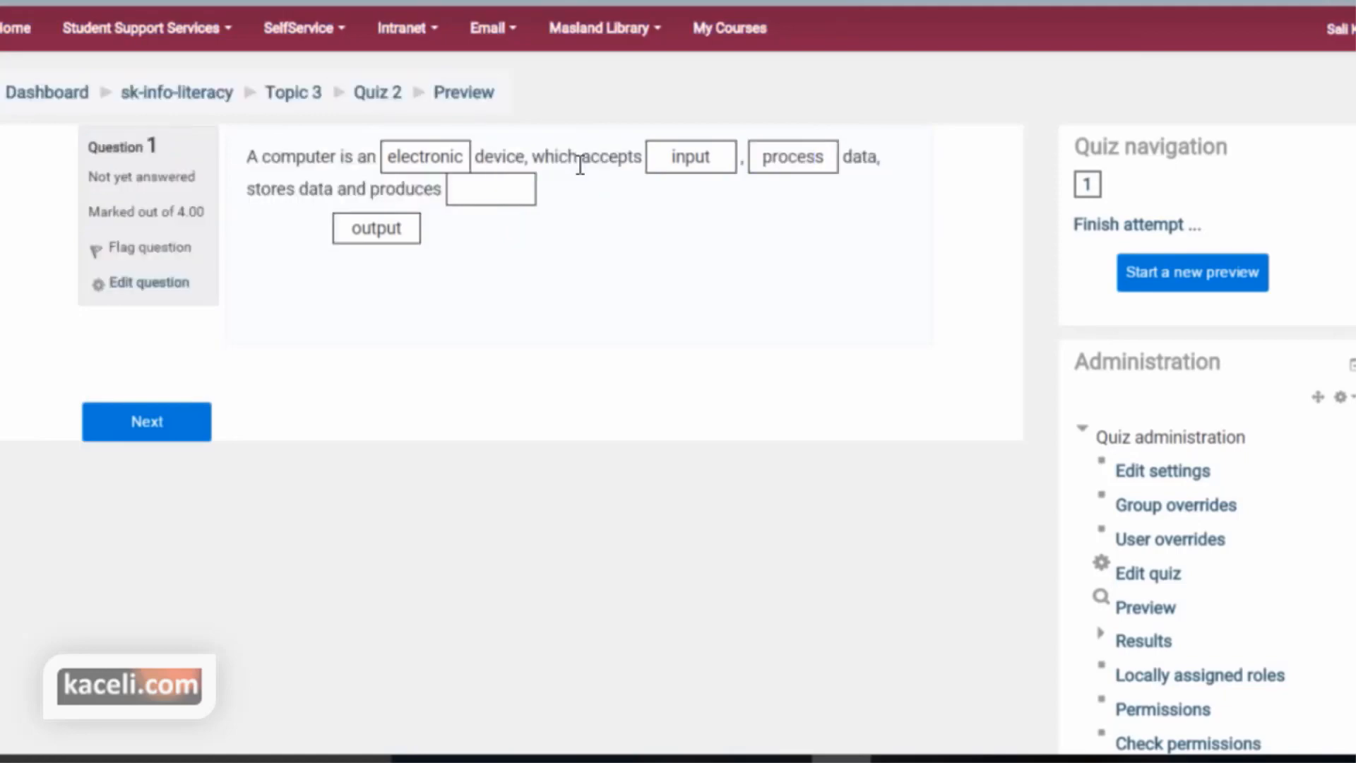
pyautogui.click(377, 228)
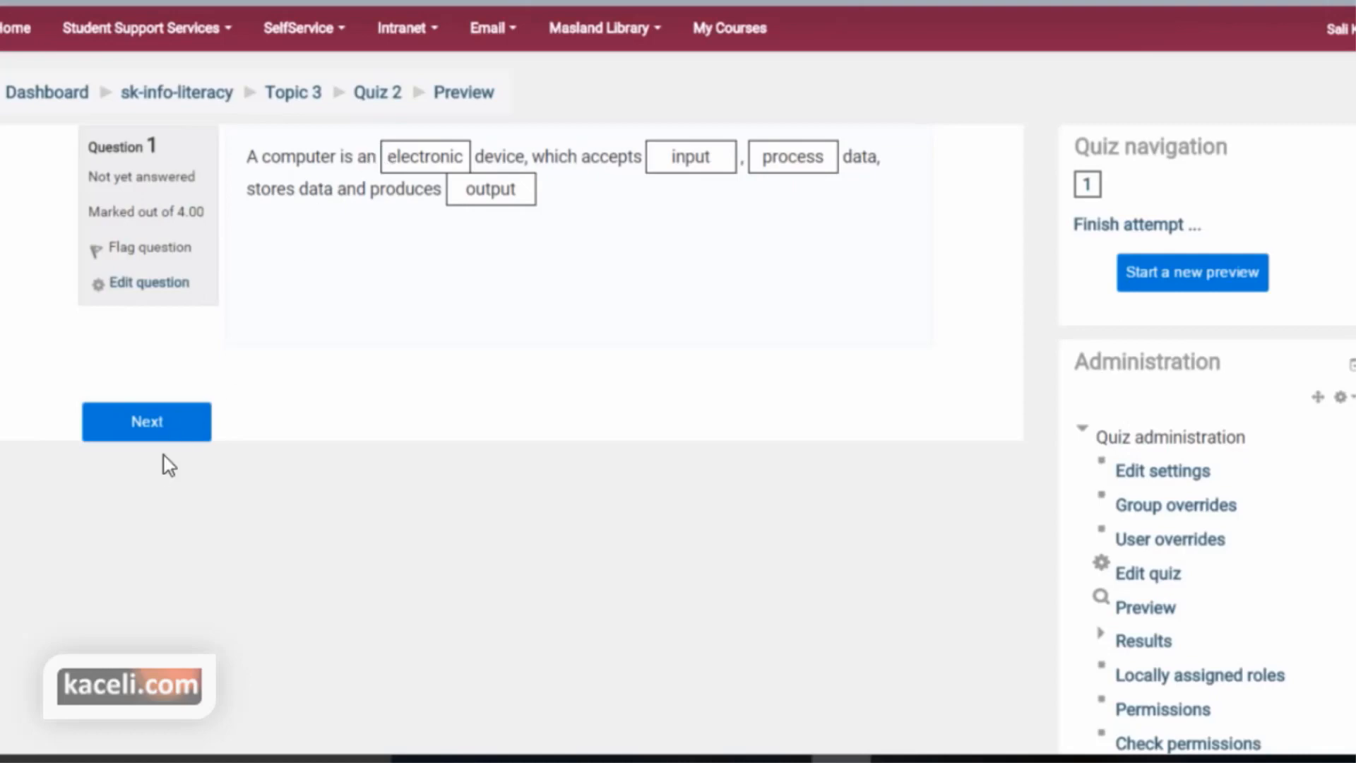
# - Submit the preview attempt of Quiz 2, check the graded answers and finish the review
pyautogui.click(157, 432)
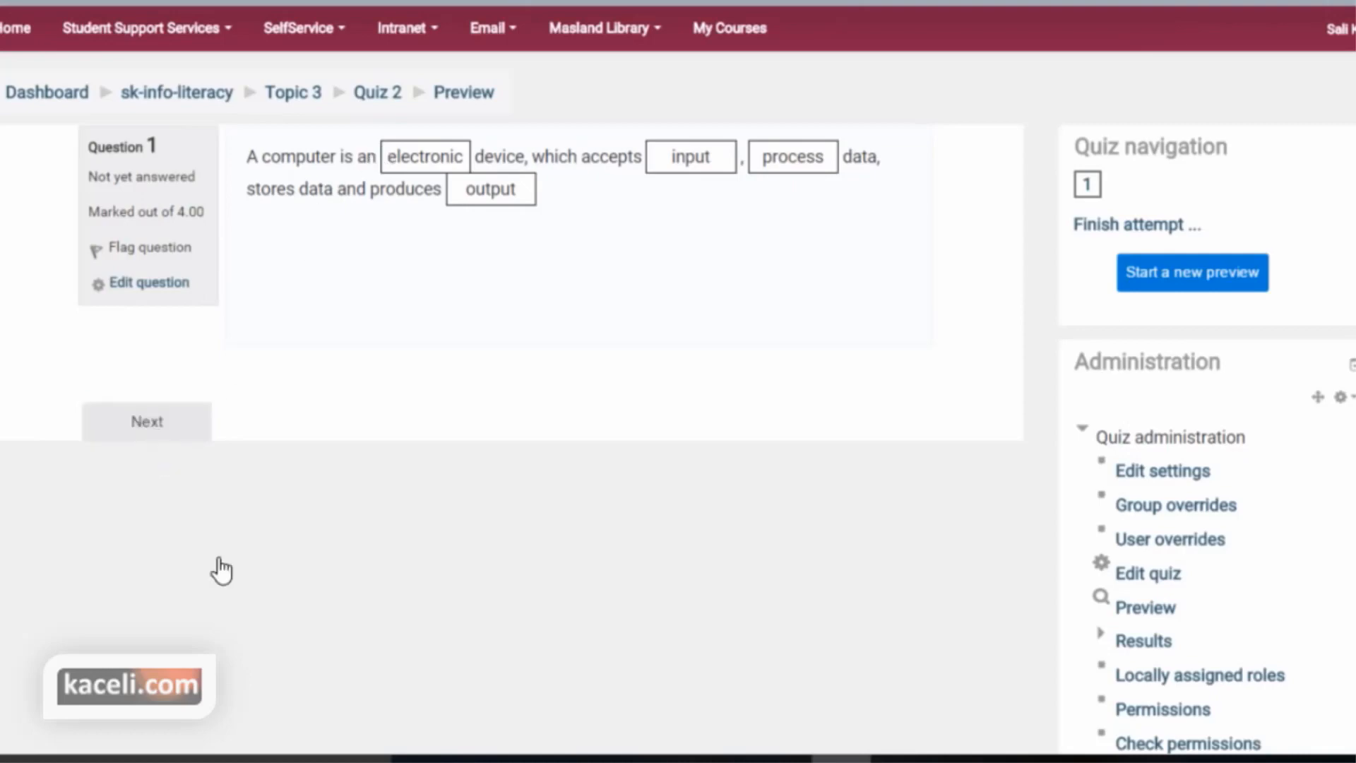
pyautogui.click(534, 460)
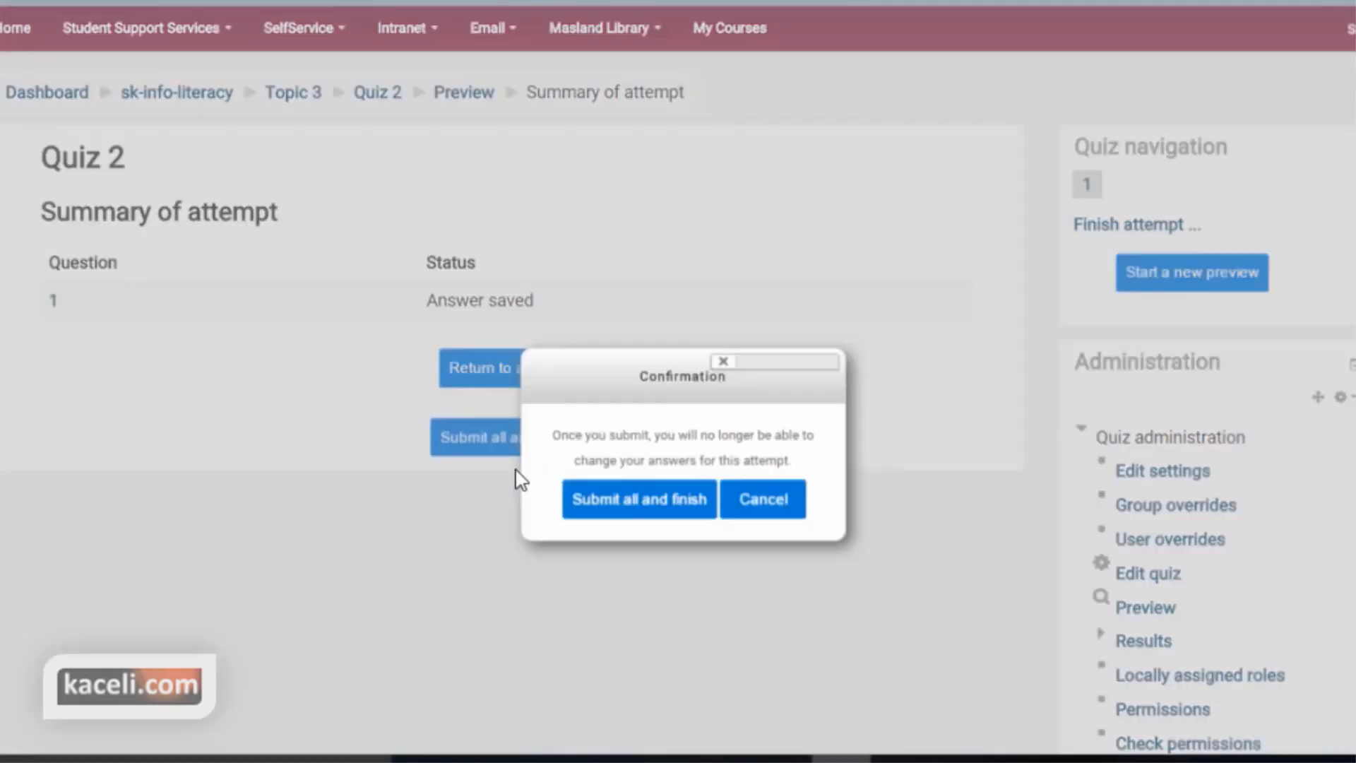
pyautogui.click(642, 517)
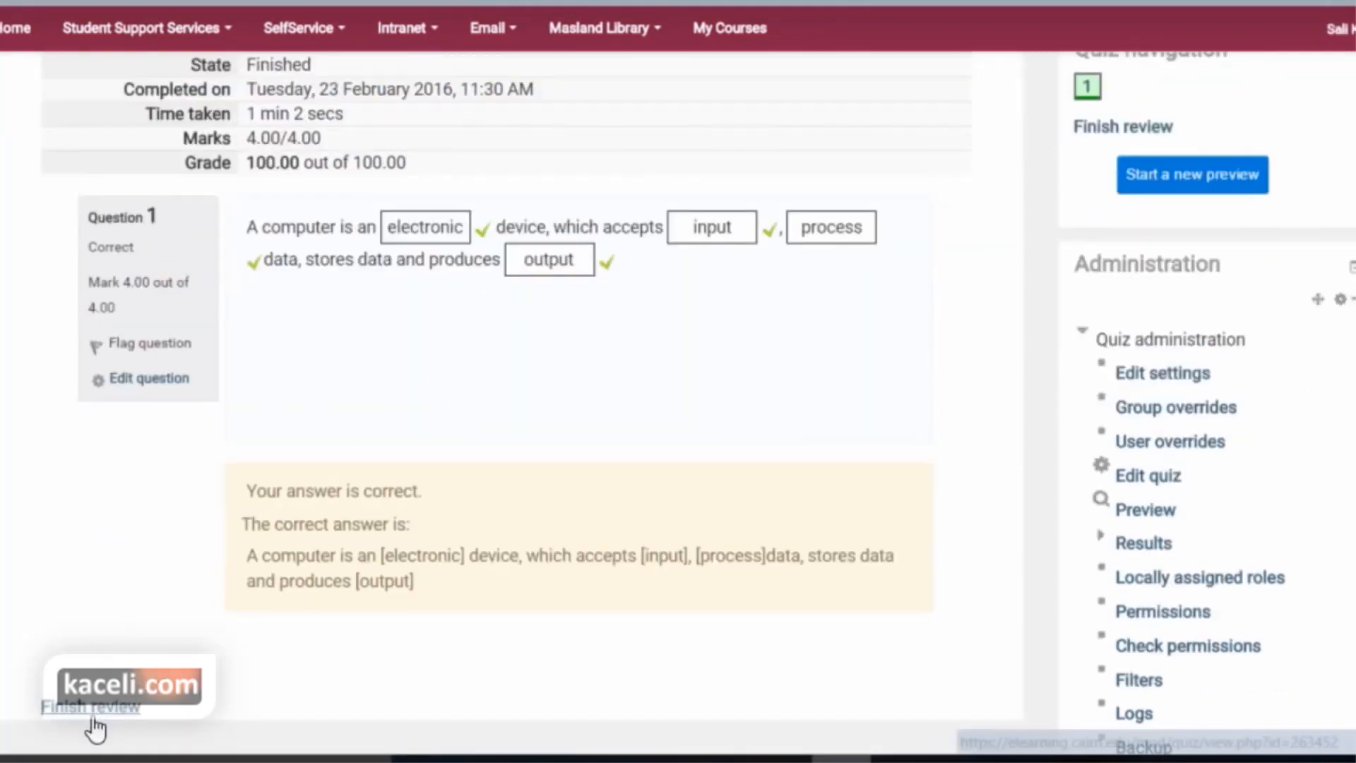
pyautogui.click(122, 715)
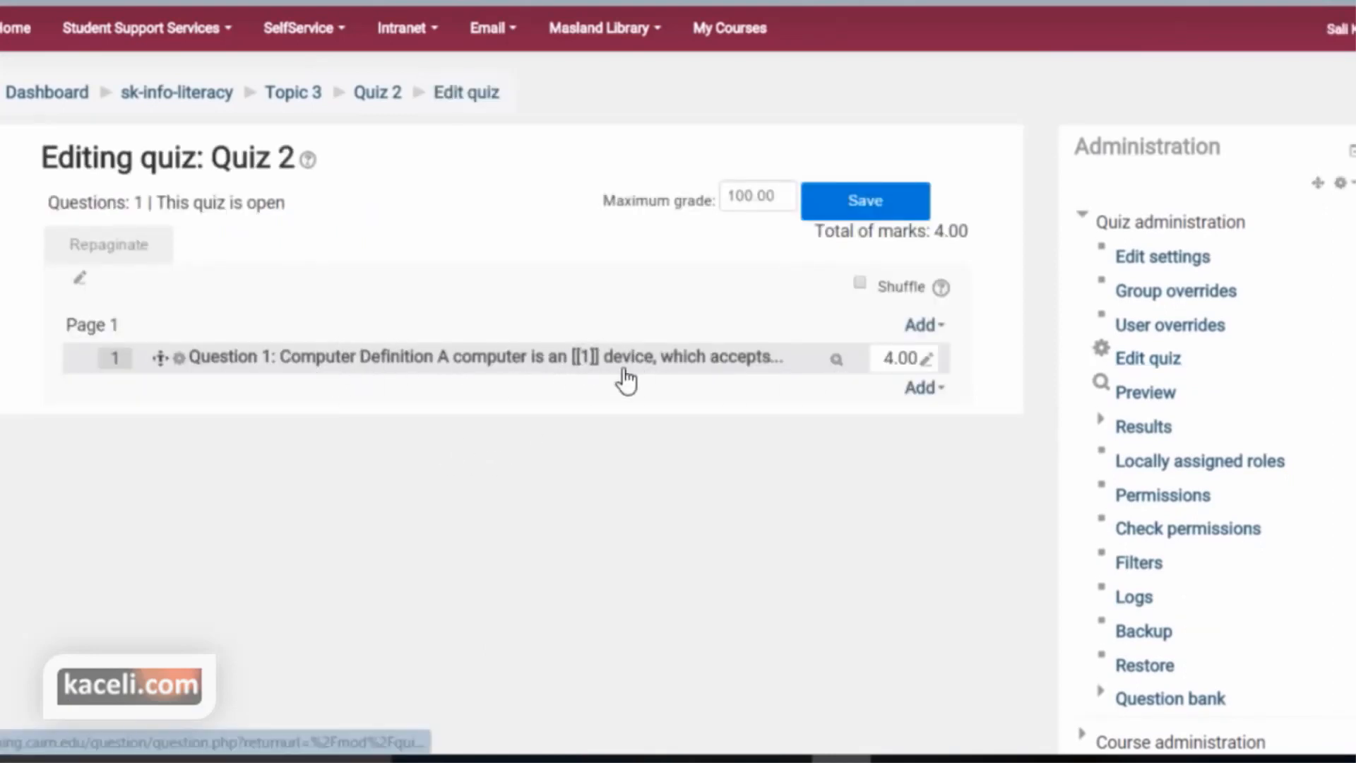
# - Edit the Computer Definition question and add "store" as choice 5 and "print" as choice 6
pyautogui.click(174, 365)
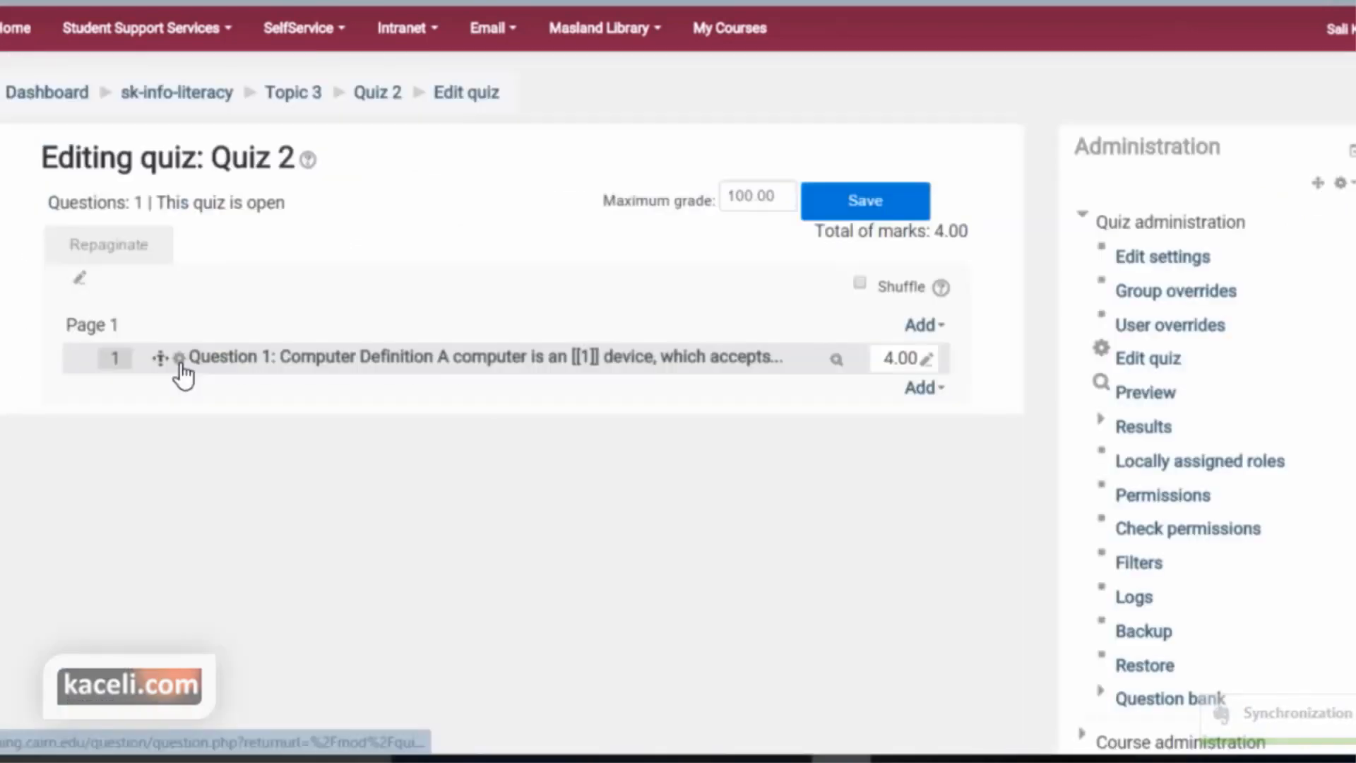
pyautogui.click(181, 365)
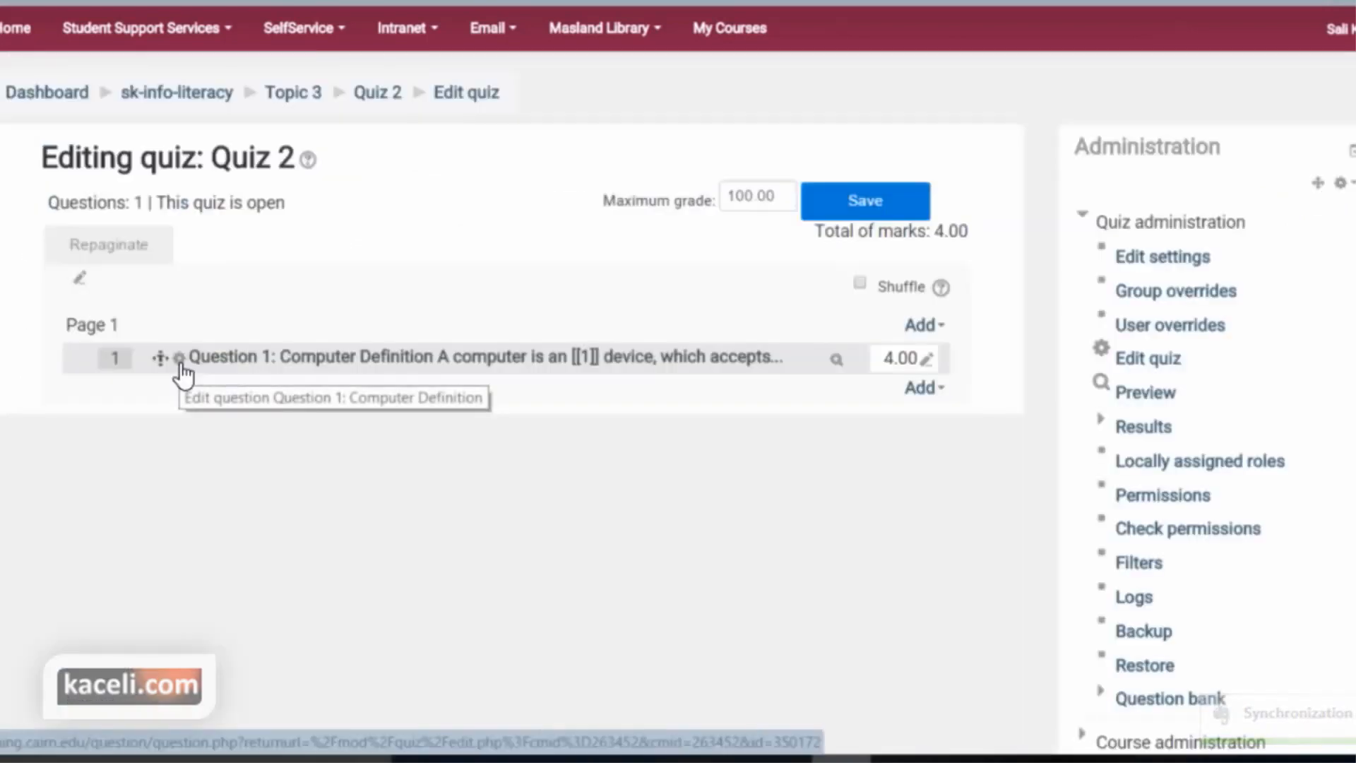
pyautogui.scroll(-8, 544, 568)
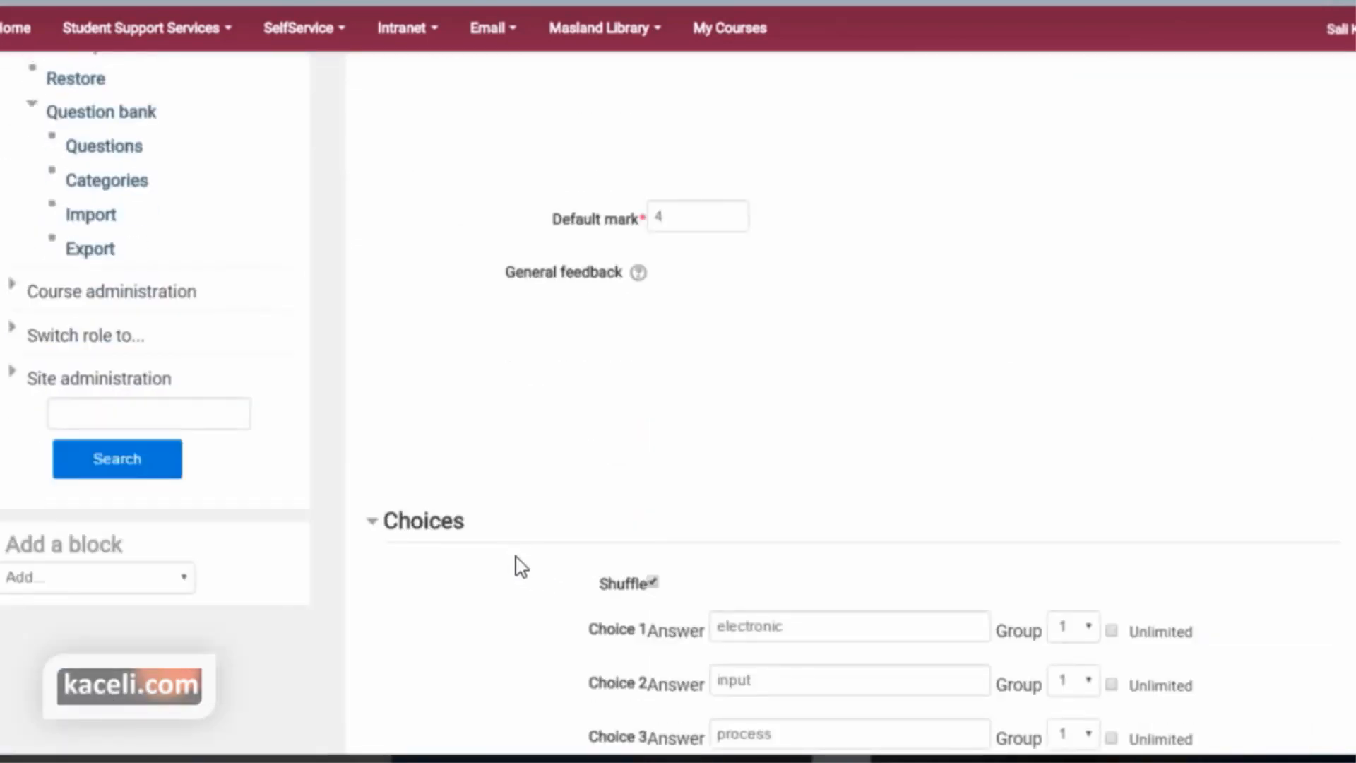
pyautogui.scroll(-6, 515, 563)
pyautogui.click(735, 364)
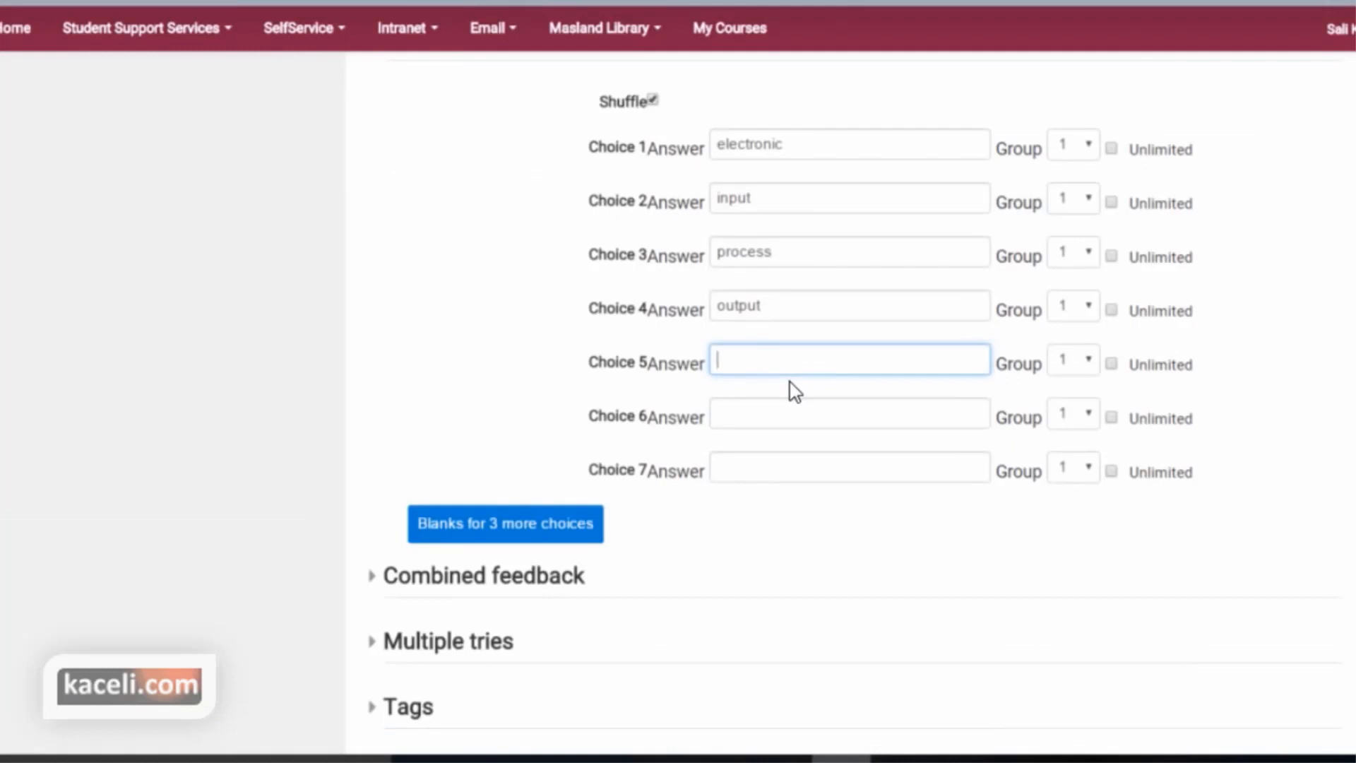
pyautogui.write('store')
pyautogui.click(751, 412)
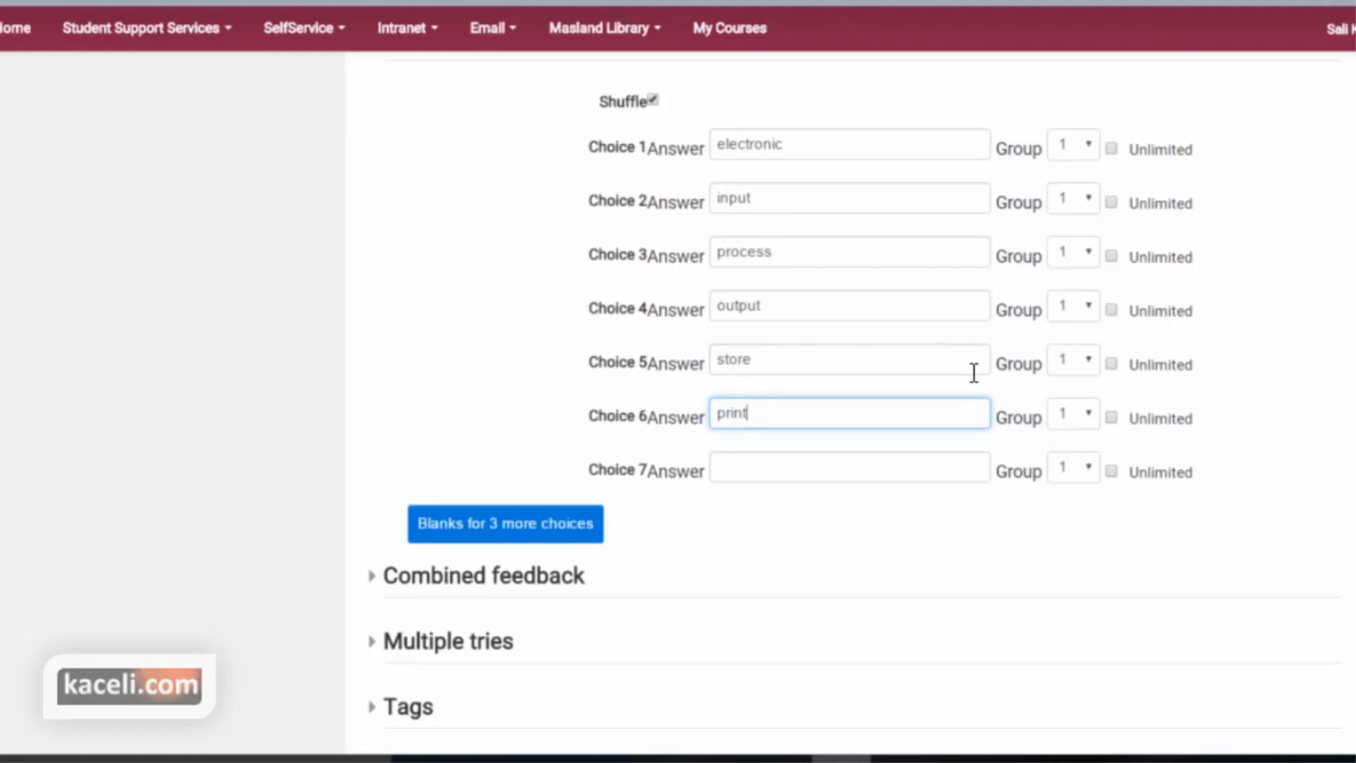
pyautogui.scroll(-3, 427, 332)
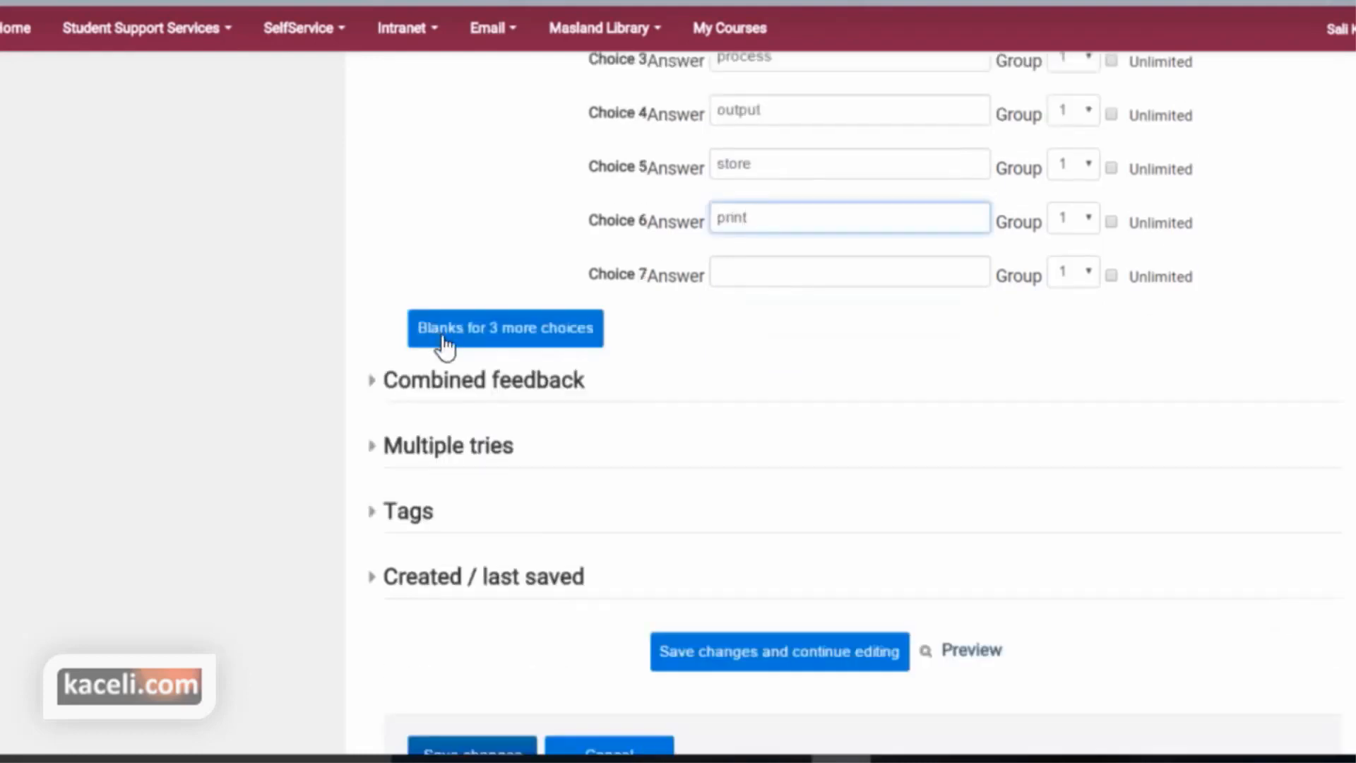
pyautogui.scroll(-3, 469, 620)
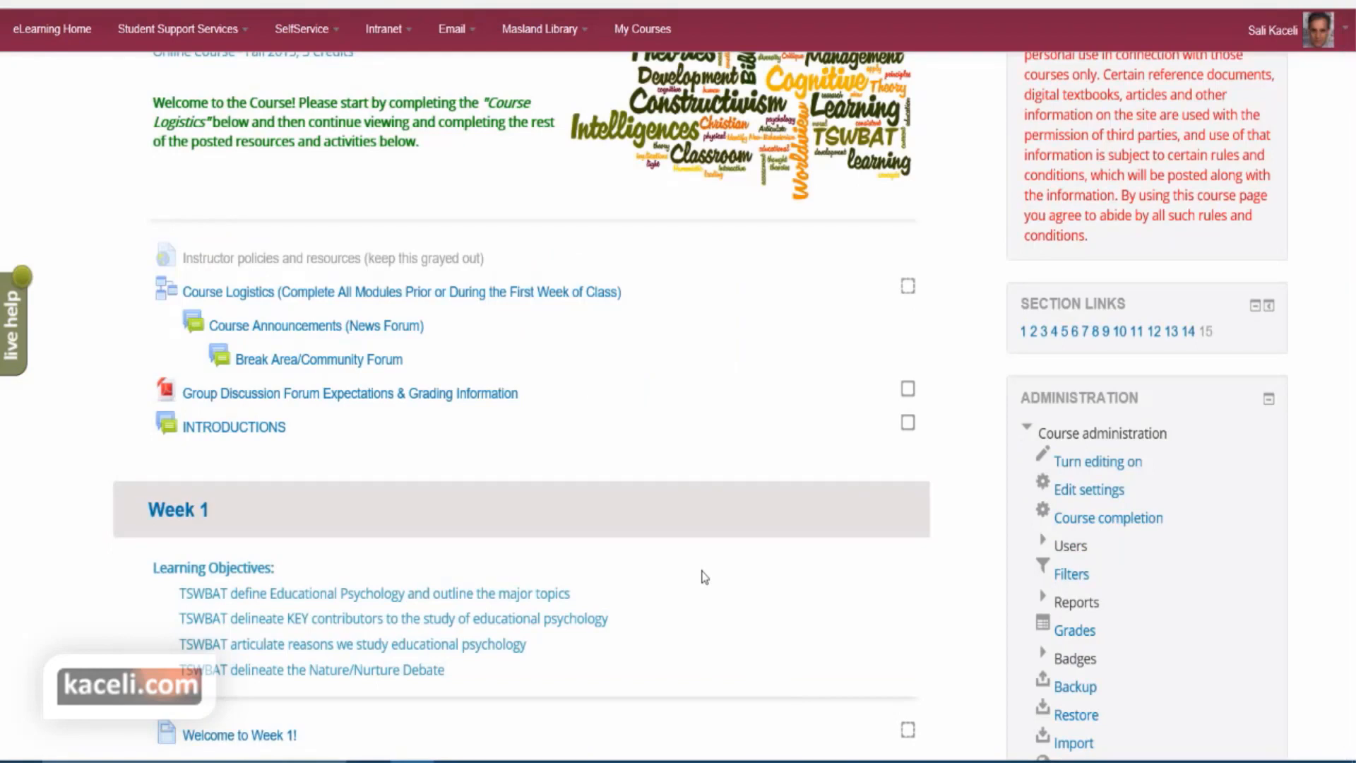
# - Look through the activities in the weekly sections of the educational psychology course page, down to Week 13
pyautogui.scroll(-8, 548, 565)
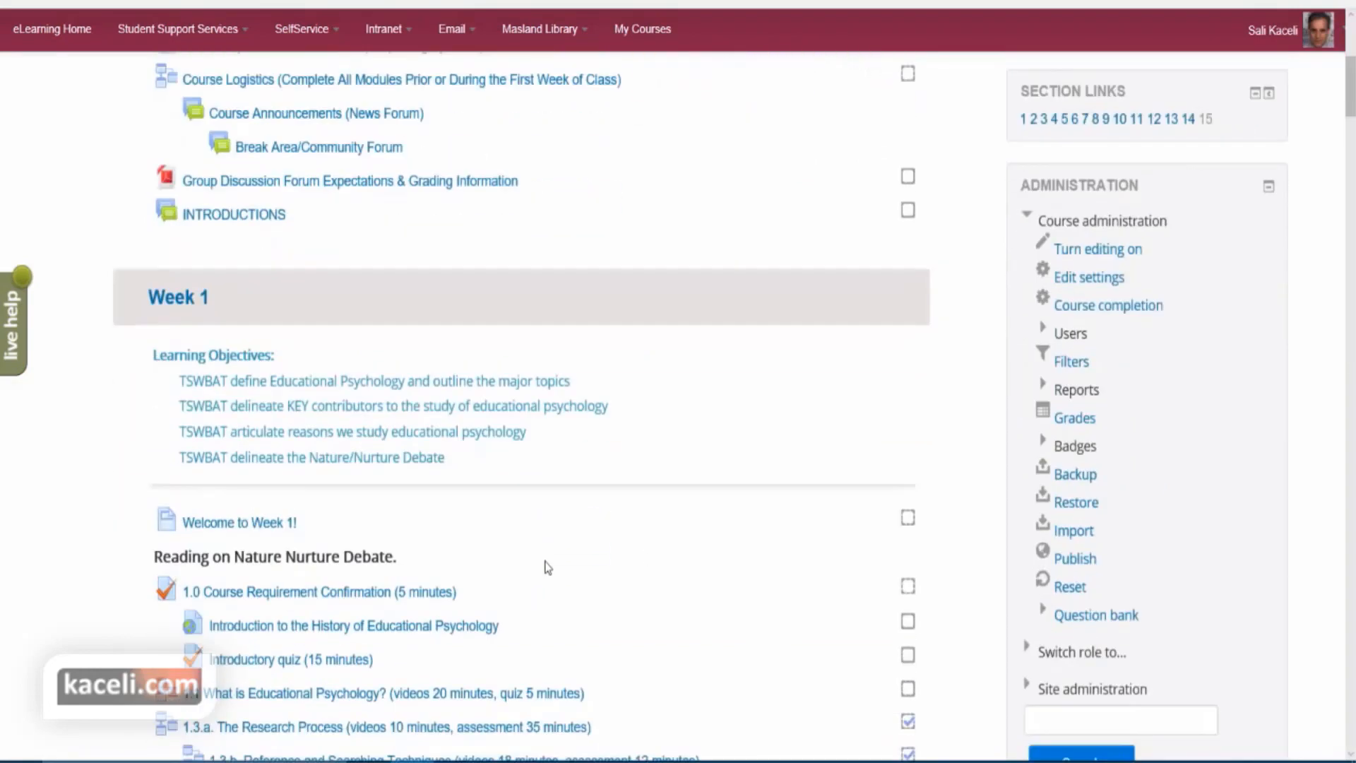
pyautogui.scroll(-20, 591, 567)
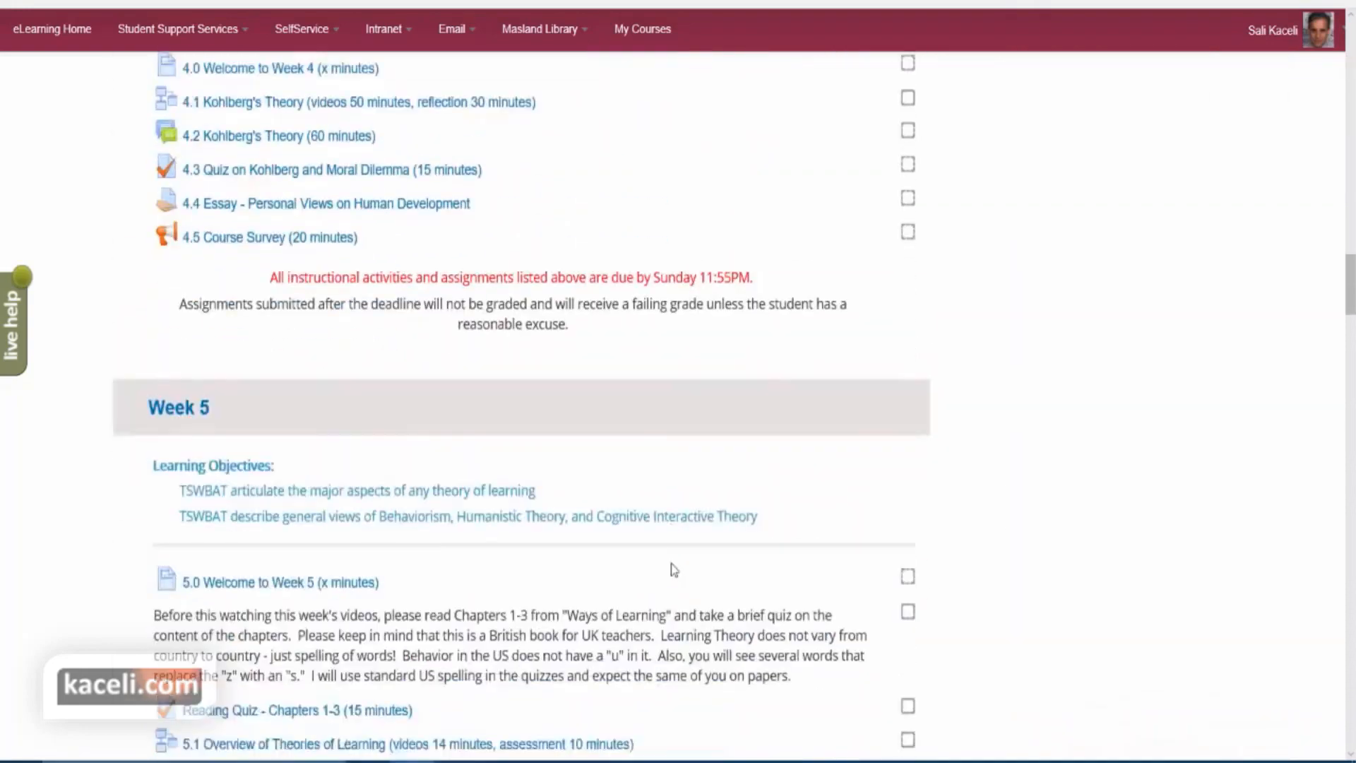
pyautogui.scroll(-20, 702, 567)
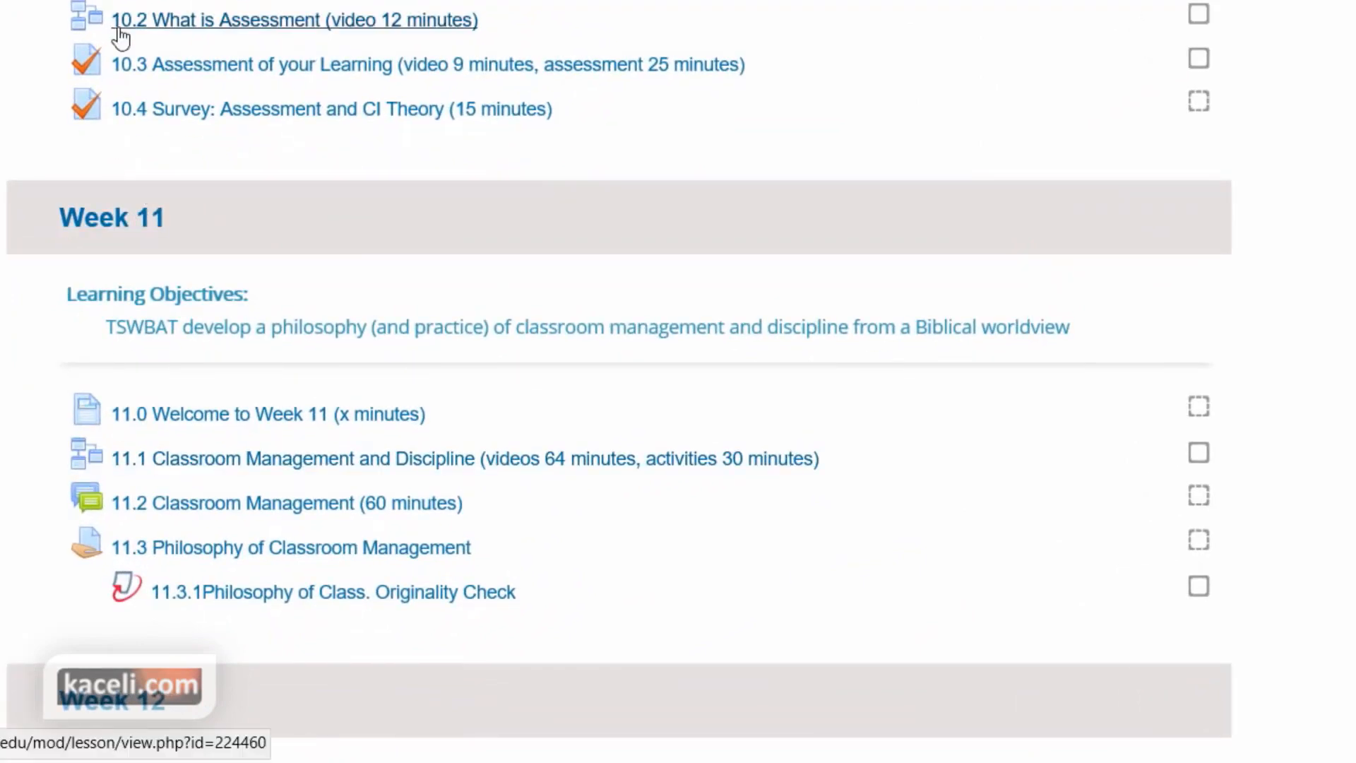
pyautogui.scroll(-12, 742, 381)
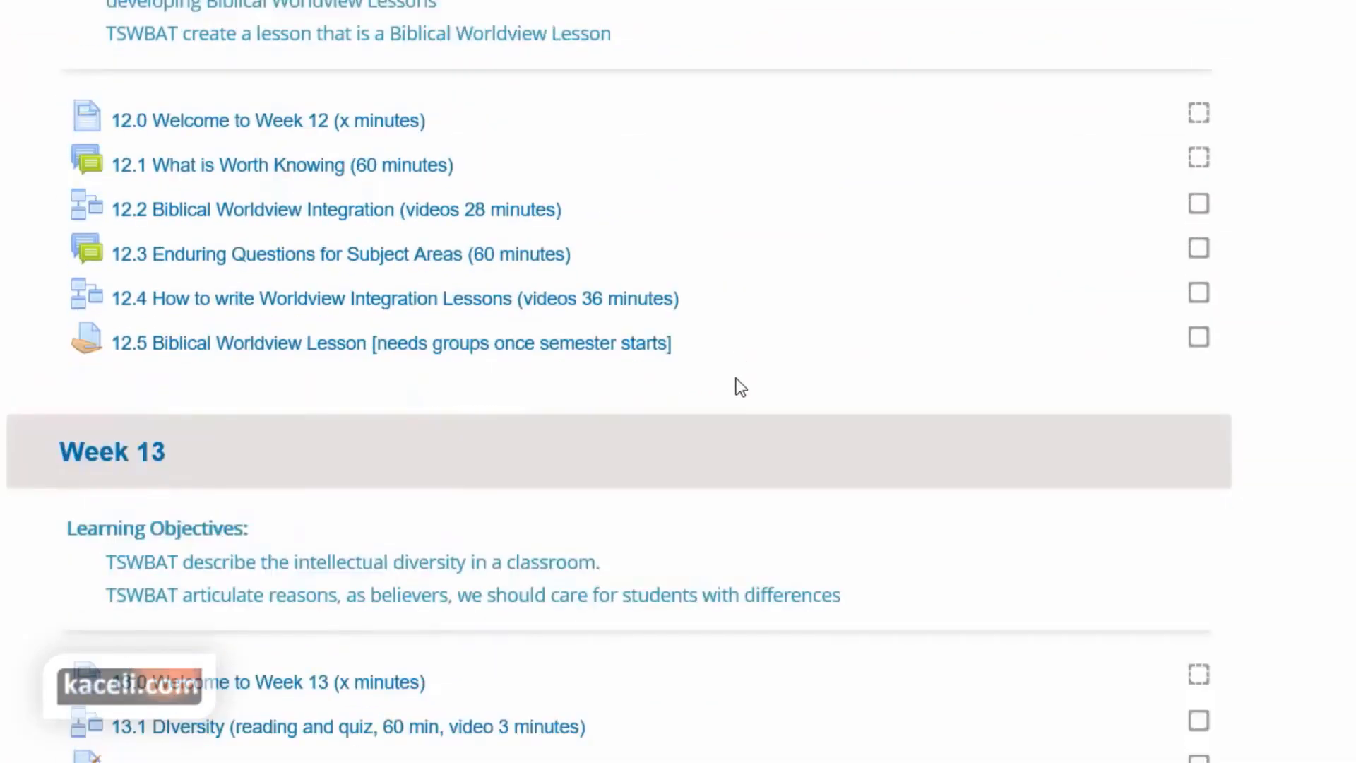
# - Open the 14.2 Multiple Intelligences and Learning Styles lesson in the Week 14 section
pyautogui.scroll(-3, 741, 382)
pyautogui.scroll(-5, 591, 381)
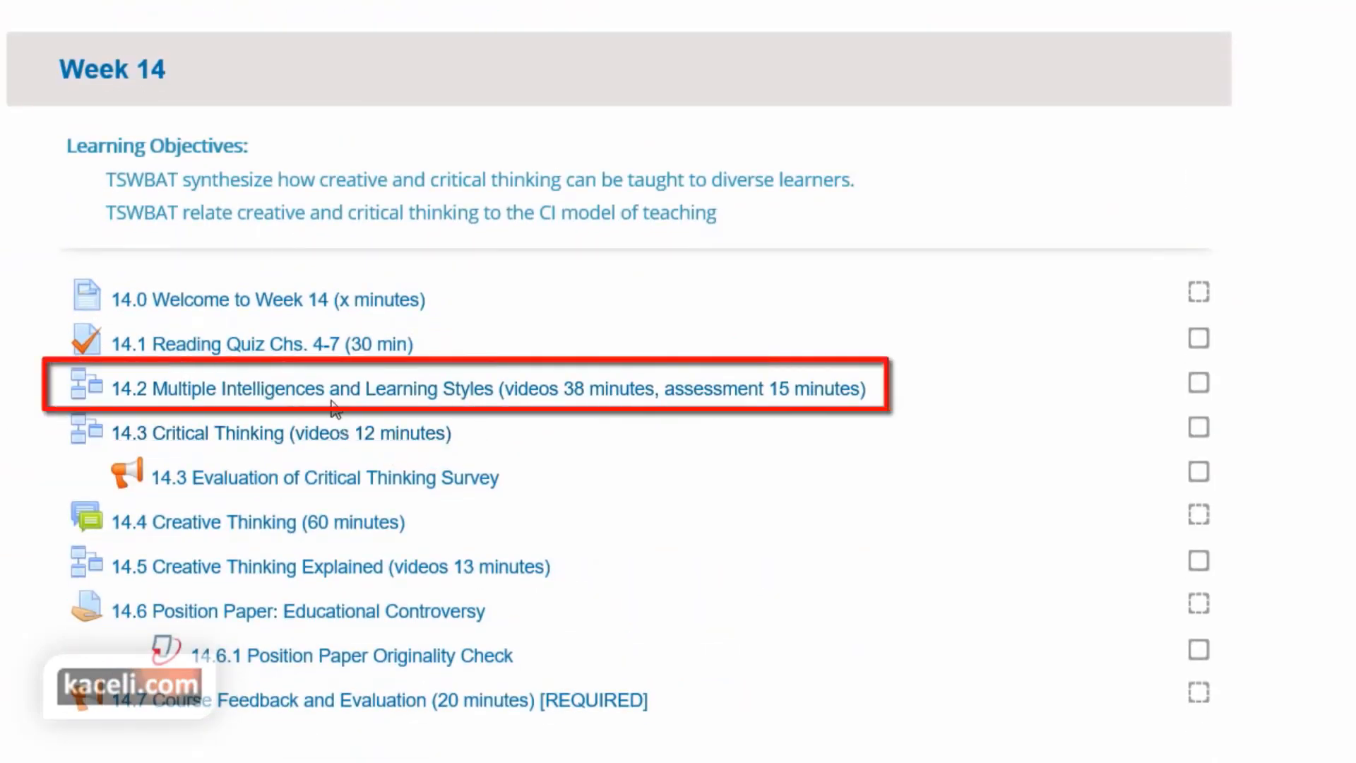
pyautogui.click(286, 390)
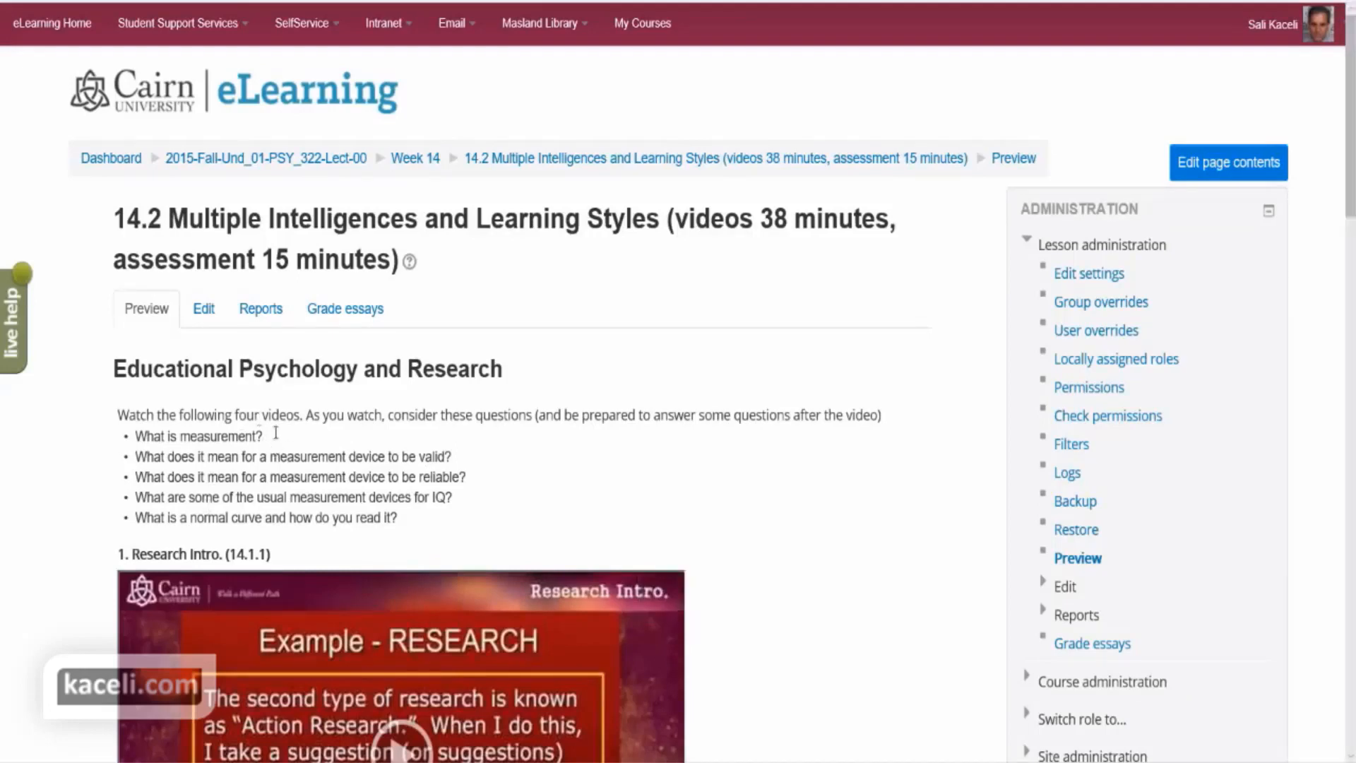
# - Look through the guiding questions and four videos on the Educational Psychology and Research page, and continue to the next lesson page
pyautogui.scroll(-3, 374, 332)
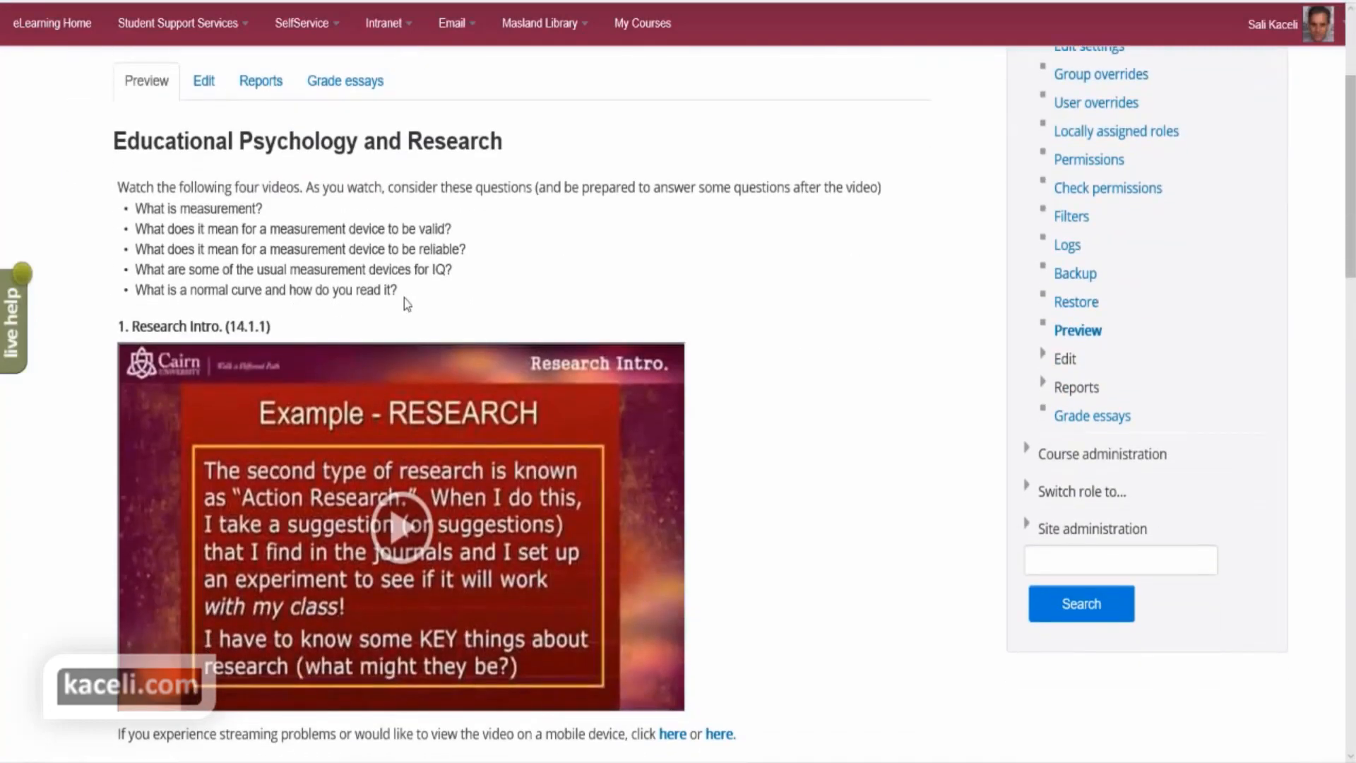
pyautogui.moveTo(401, 290); pyautogui.dragTo(119, 185)
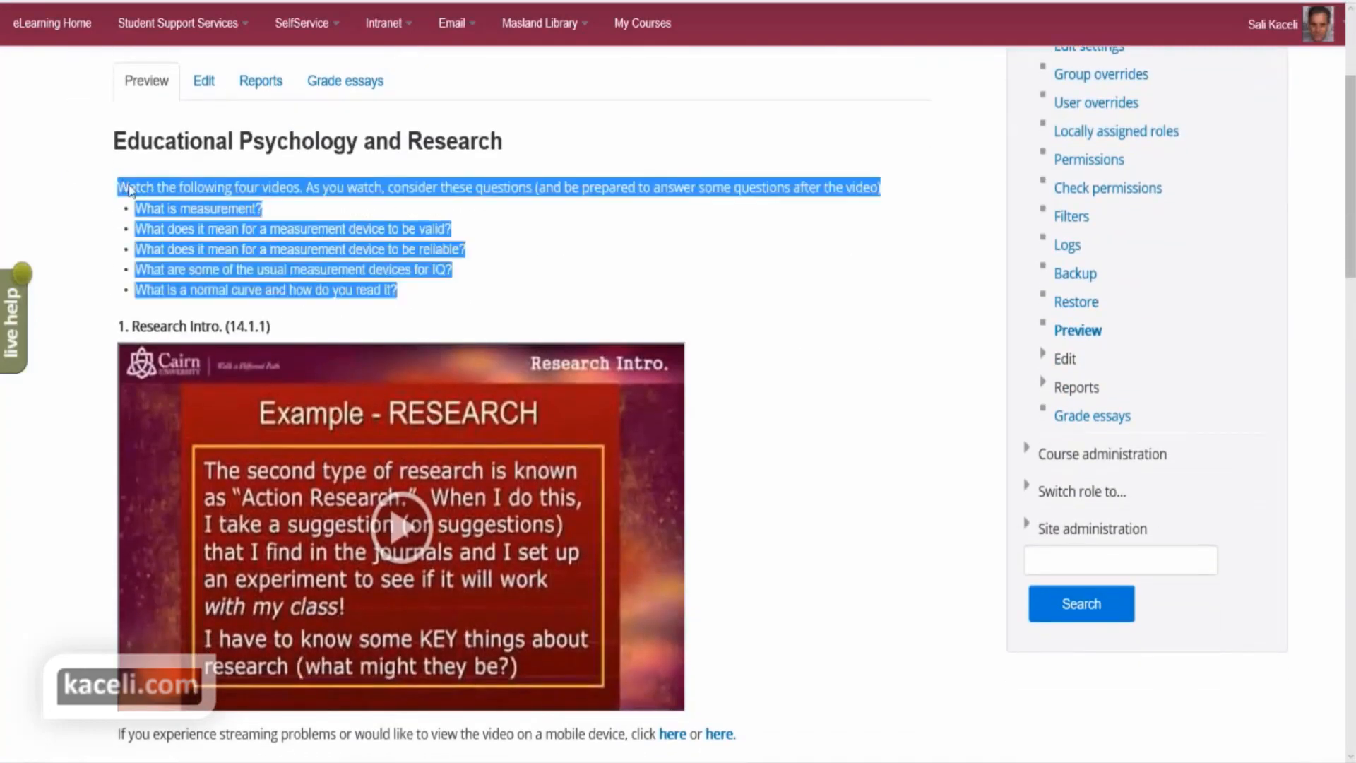
pyautogui.scroll(-3, 323, 280)
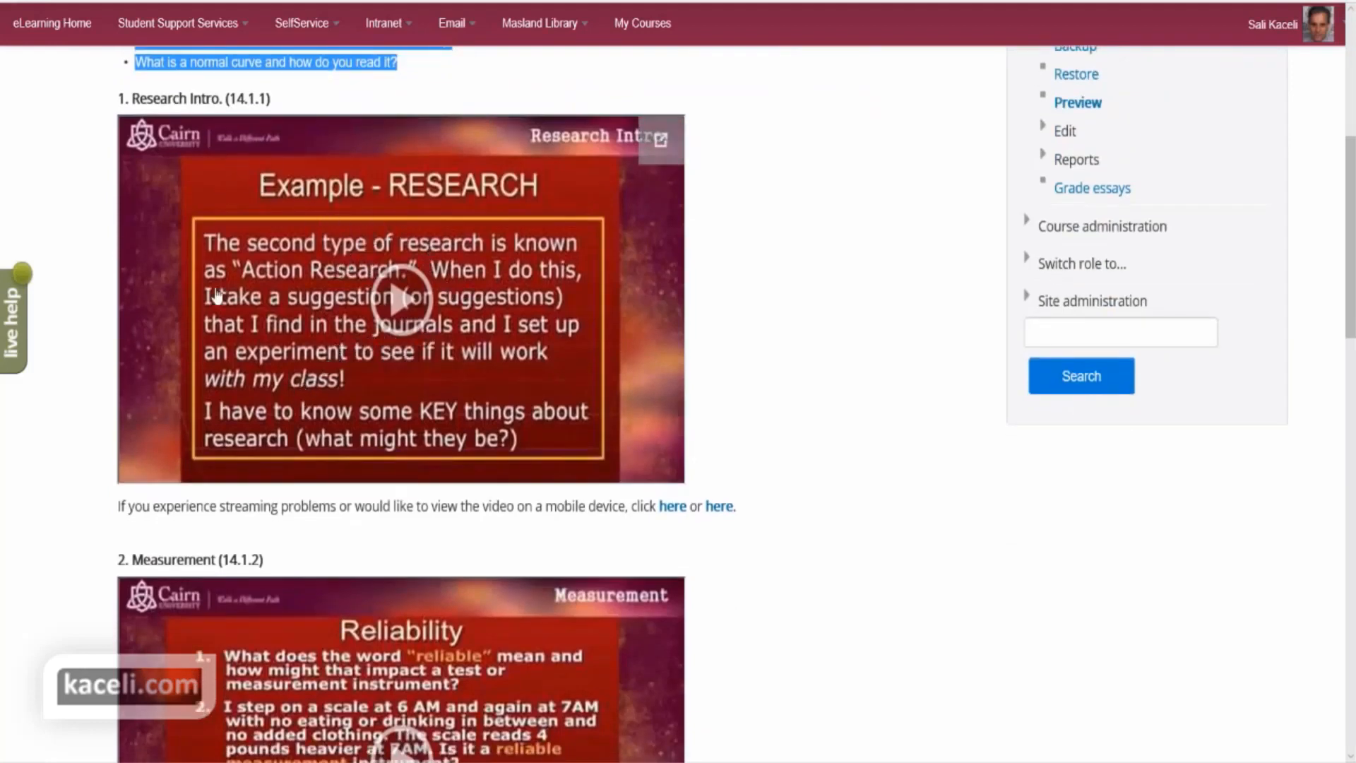
pyautogui.scroll(-3, 351, 353)
pyautogui.scroll(-6, 348, 358)
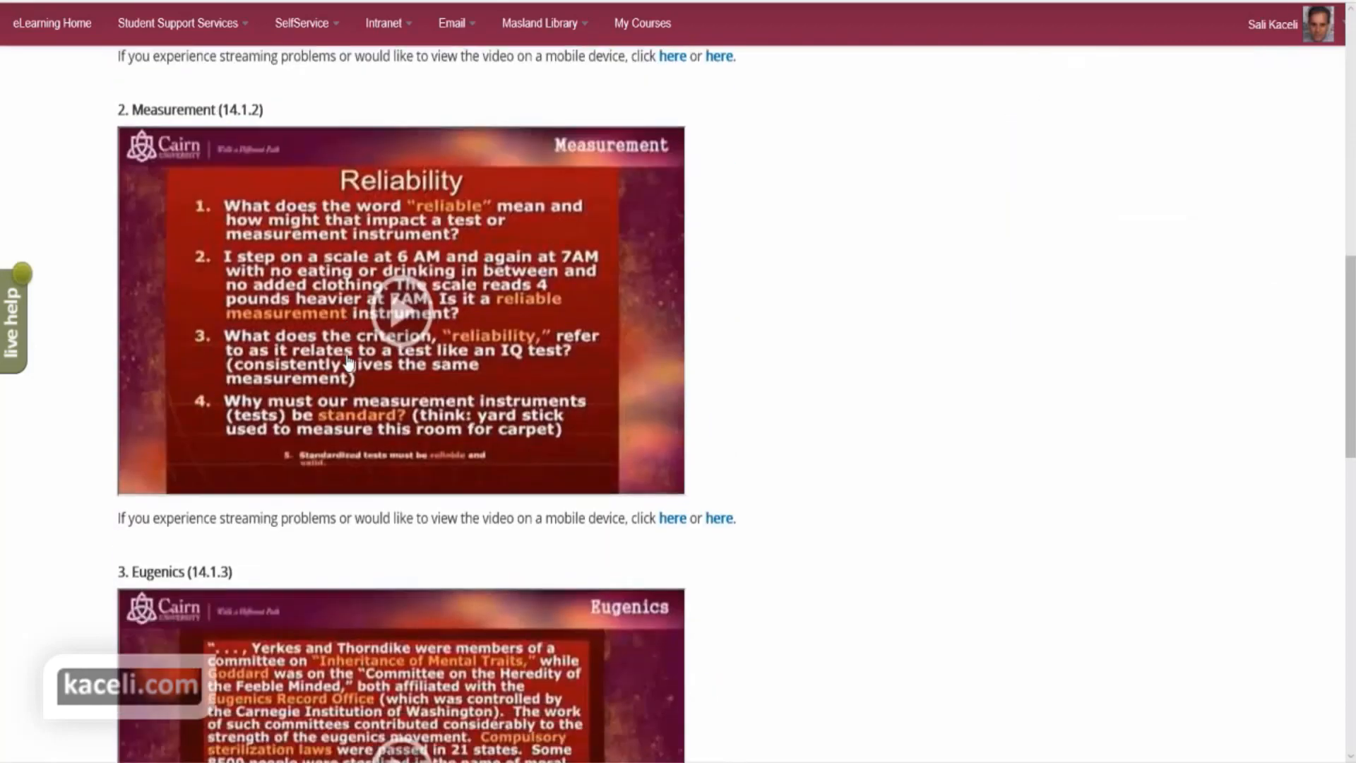
pyautogui.scroll(-12, 346, 358)
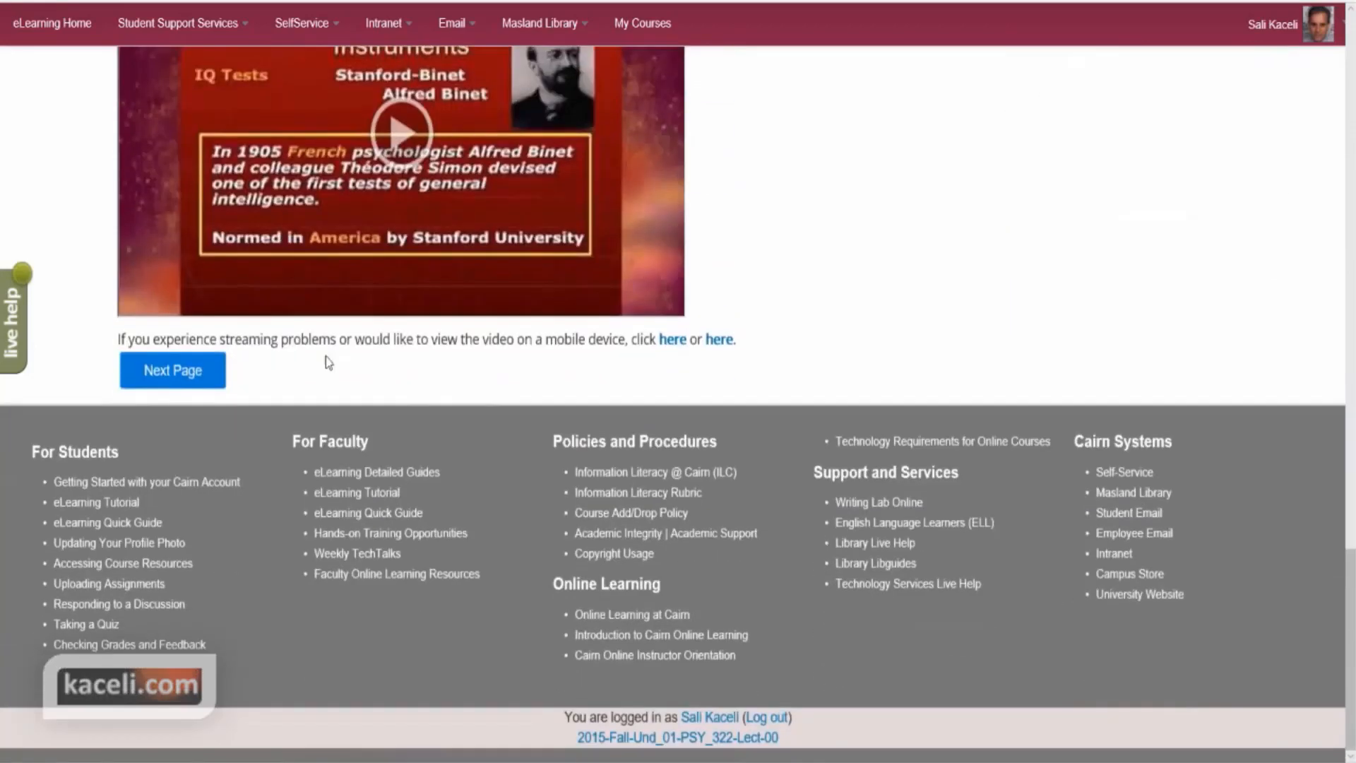
pyautogui.click(198, 387)
pyautogui.scroll(6, 405, 301)
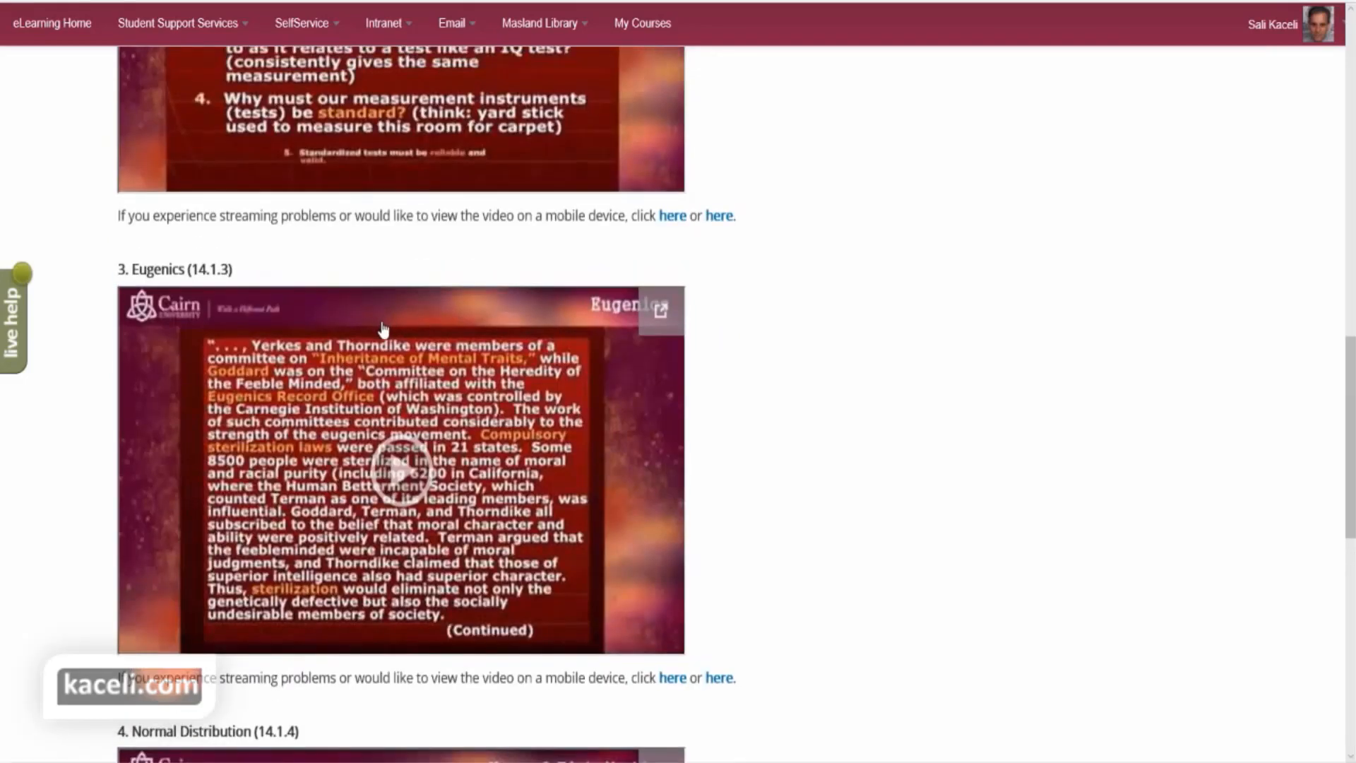
pyautogui.scroll(-3, 385, 325)
pyautogui.scroll(-4, 390, 316)
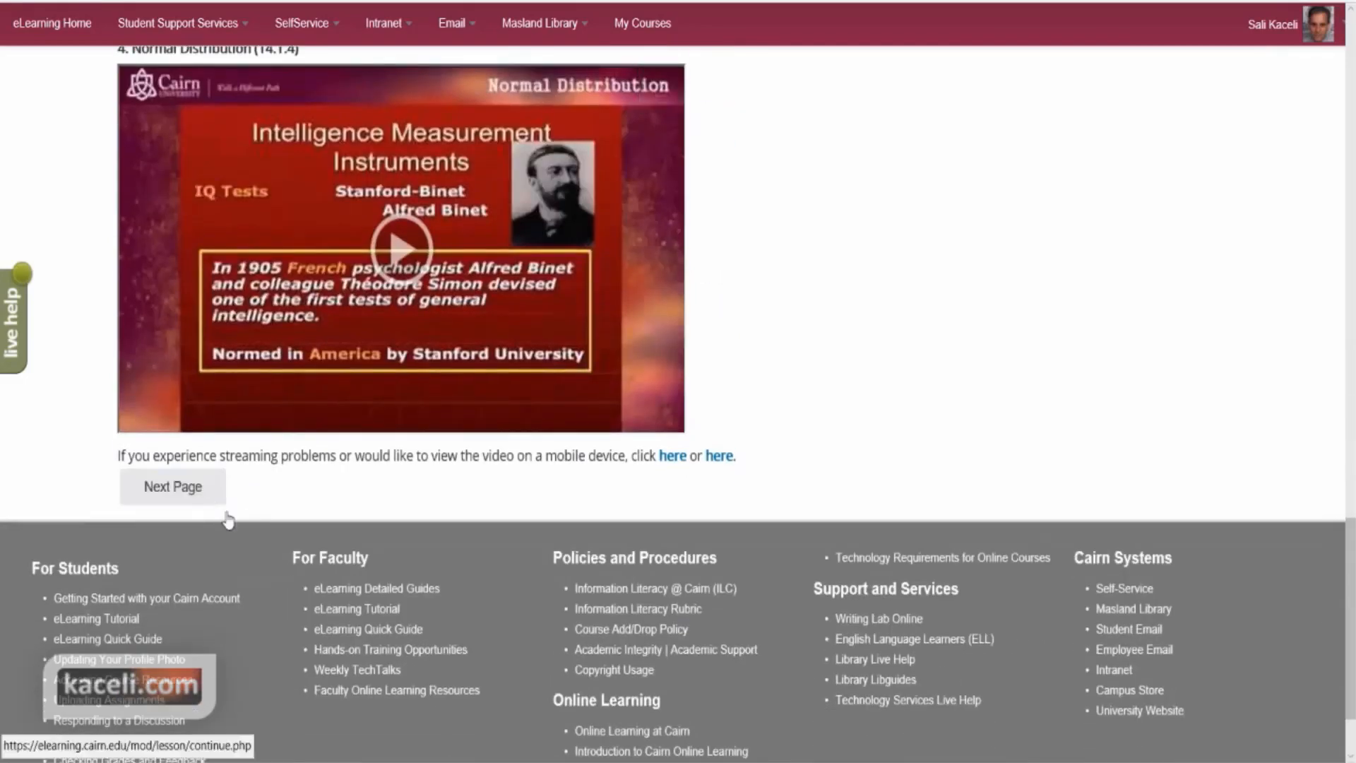
pyautogui.click(163, 494)
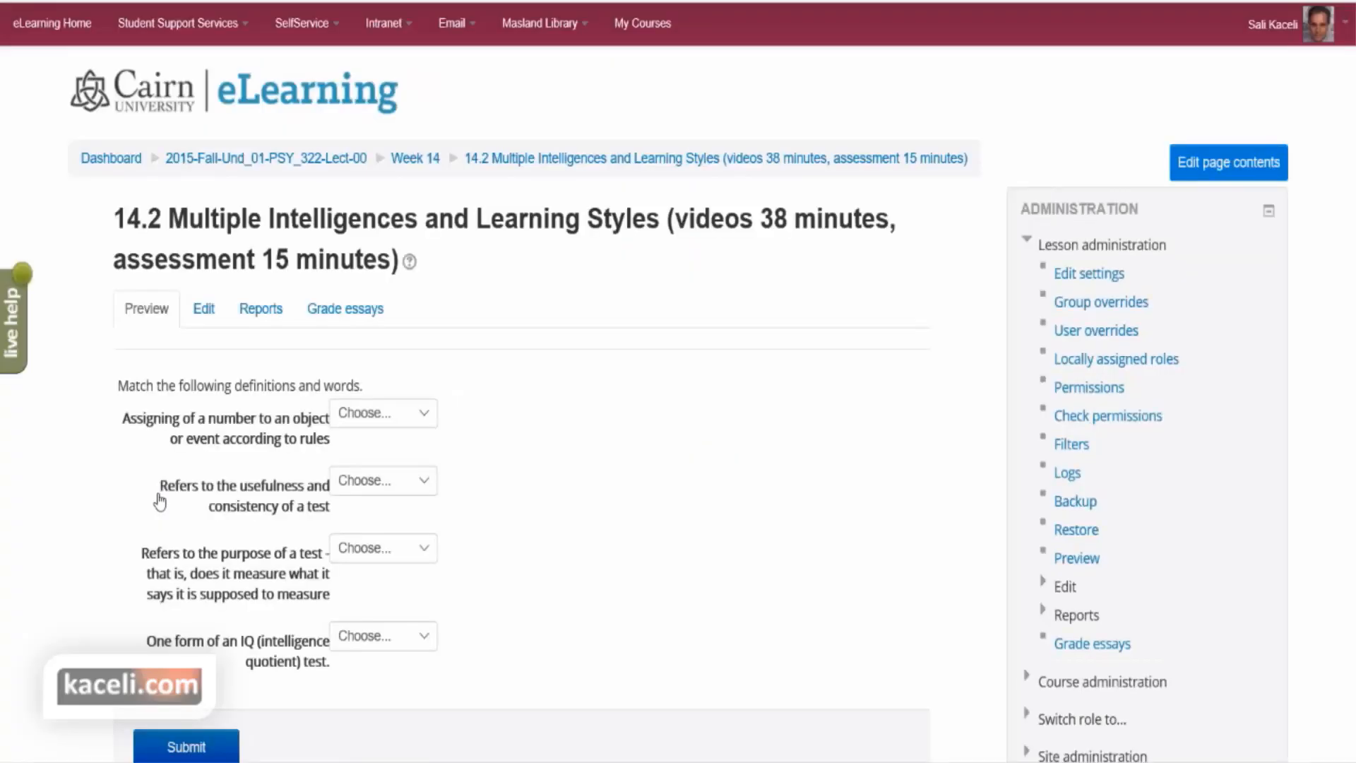
# - Answer the lesson's definition matching question in order with Validity, WISC-R, WISC-R and Measurement
pyautogui.click(401, 422)
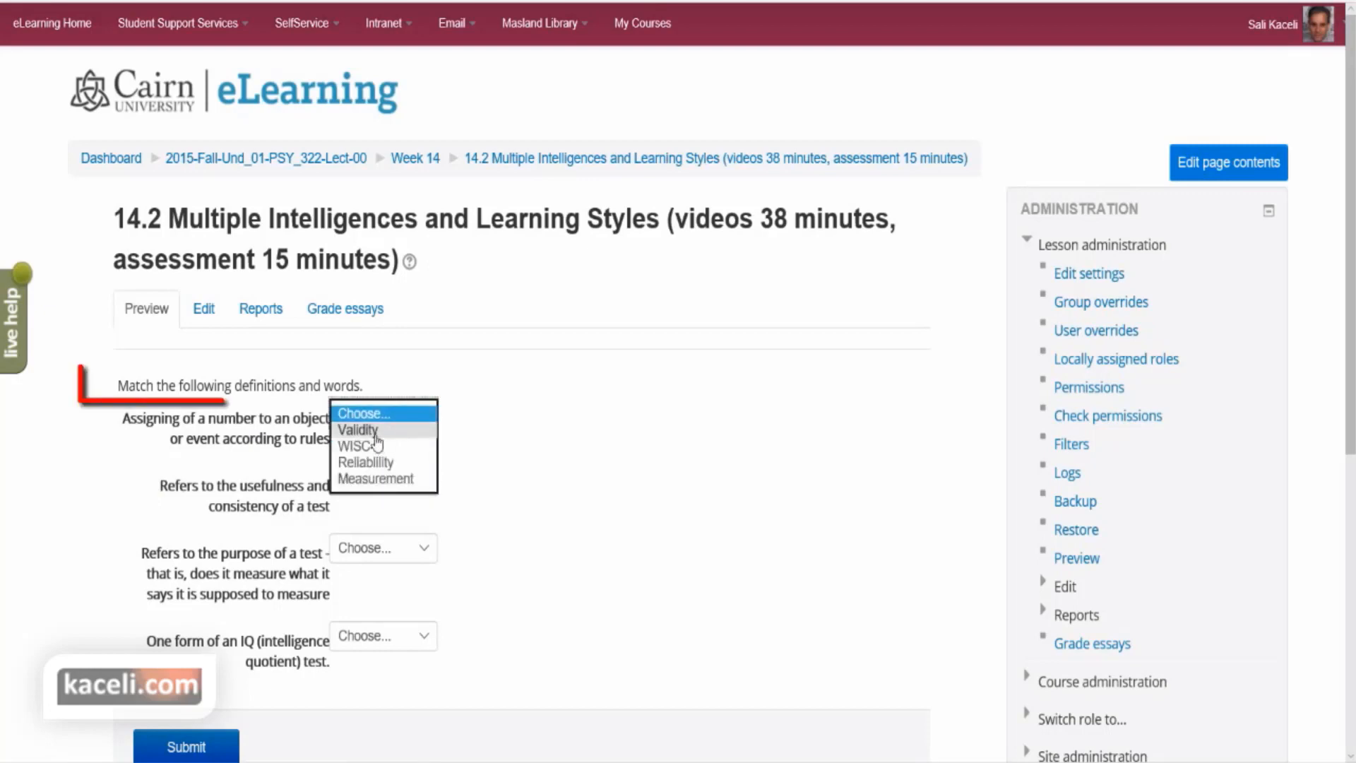
pyautogui.click(357, 430)
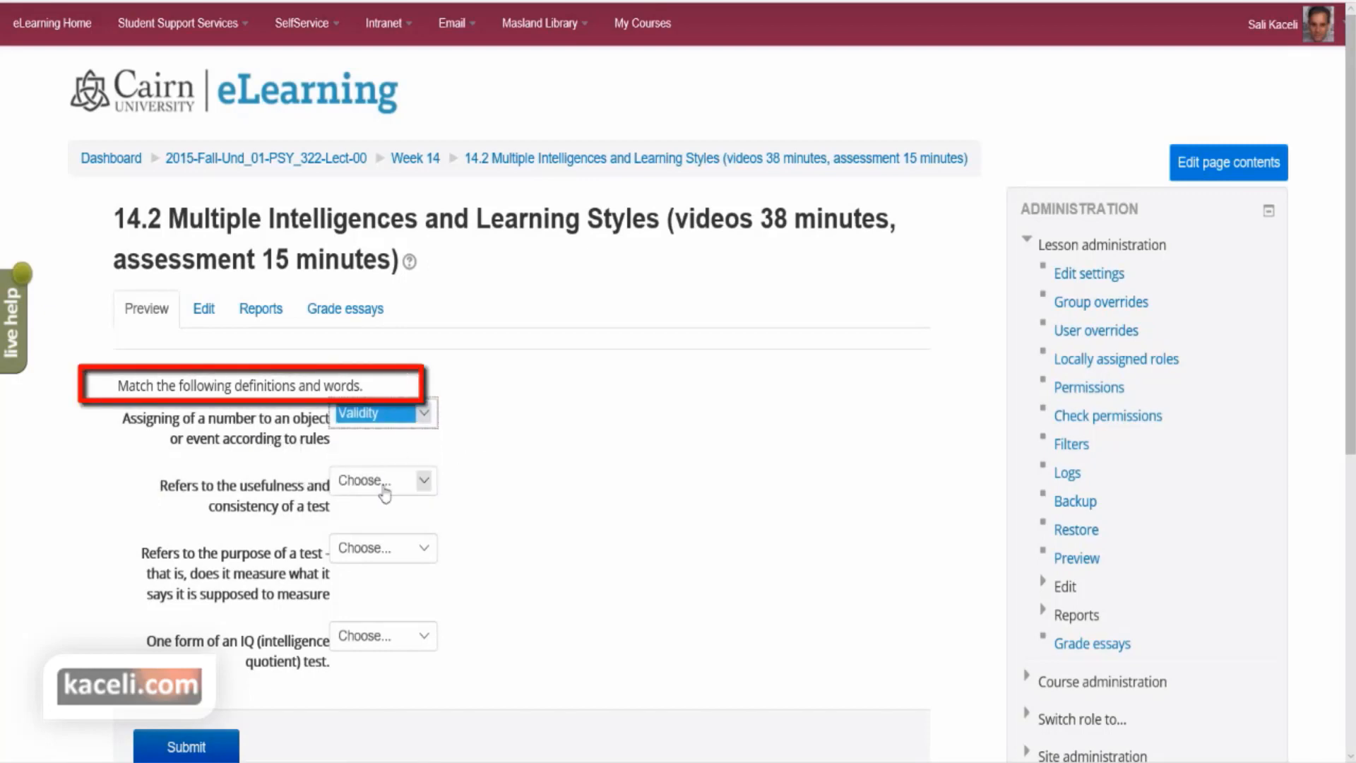
pyautogui.click(422, 484)
pyautogui.click(360, 514)
pyautogui.click(364, 561)
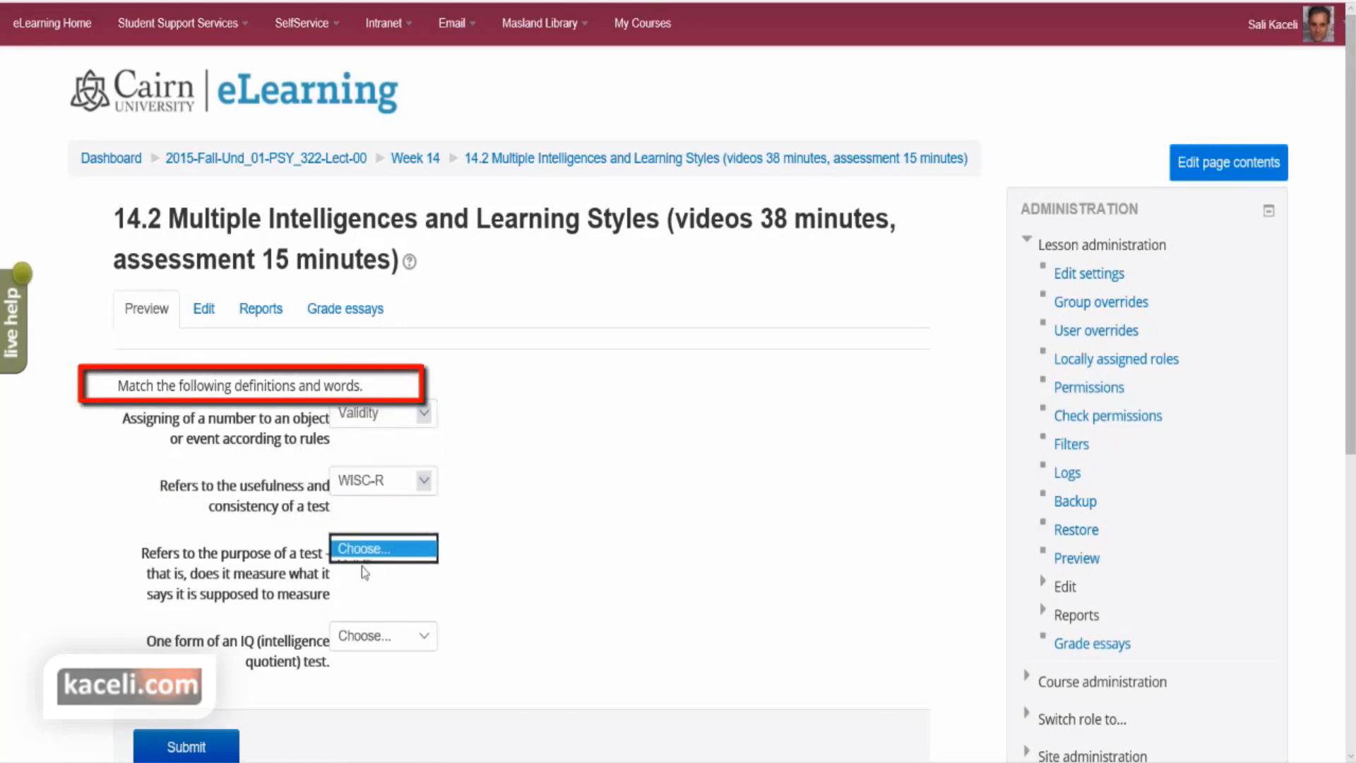
pyautogui.click(373, 582)
pyautogui.click(370, 638)
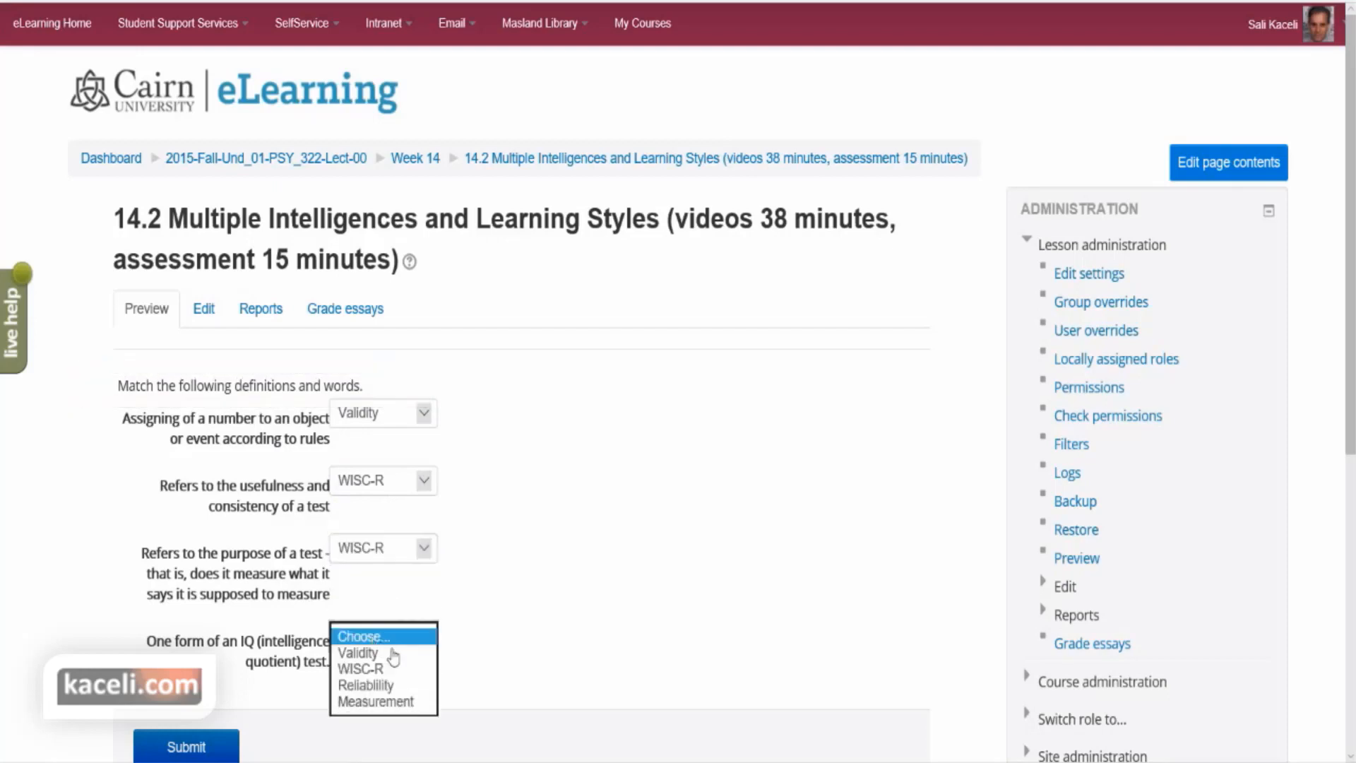
pyautogui.click(375, 702)
pyautogui.scroll(-3, 584, 575)
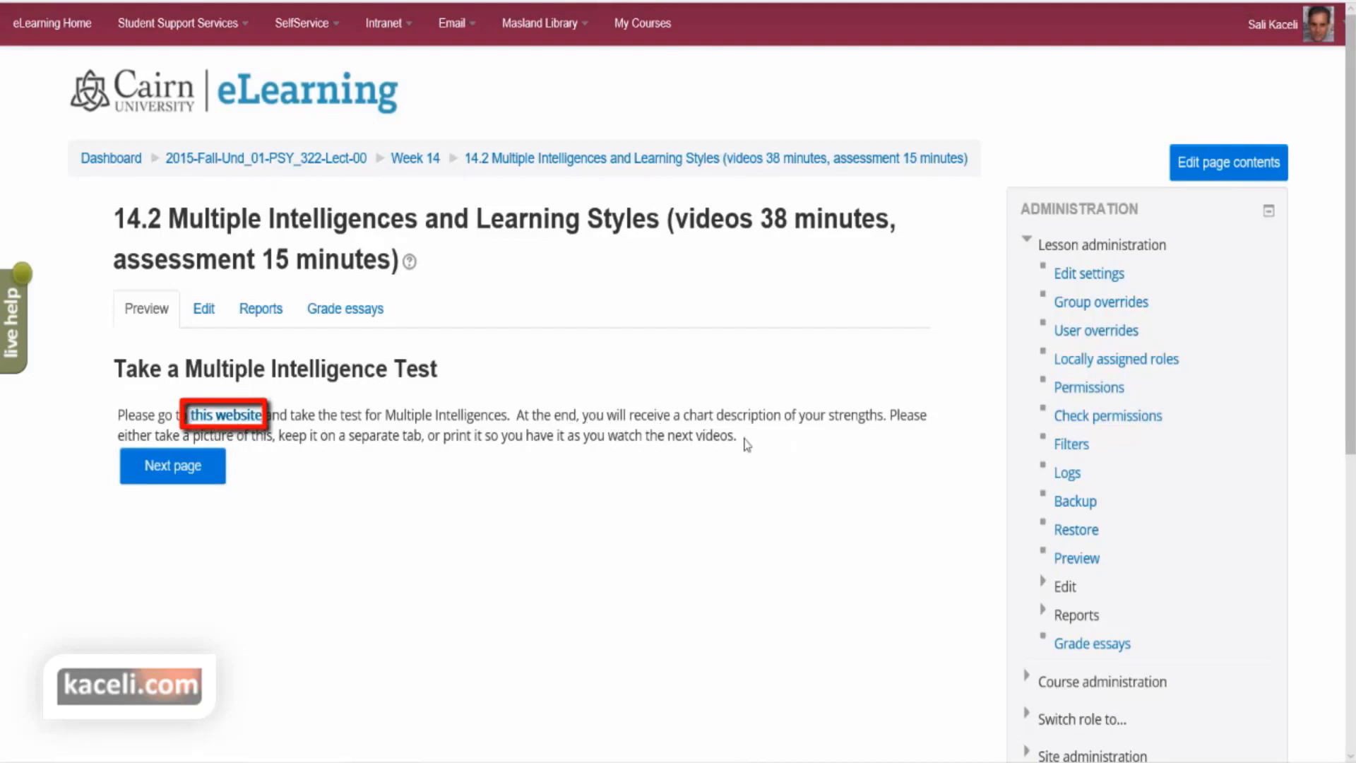
# - Continue past the Multiple Intelligence Test page and look through the videos on the MI and Learning styles page
pyautogui.click(193, 486)
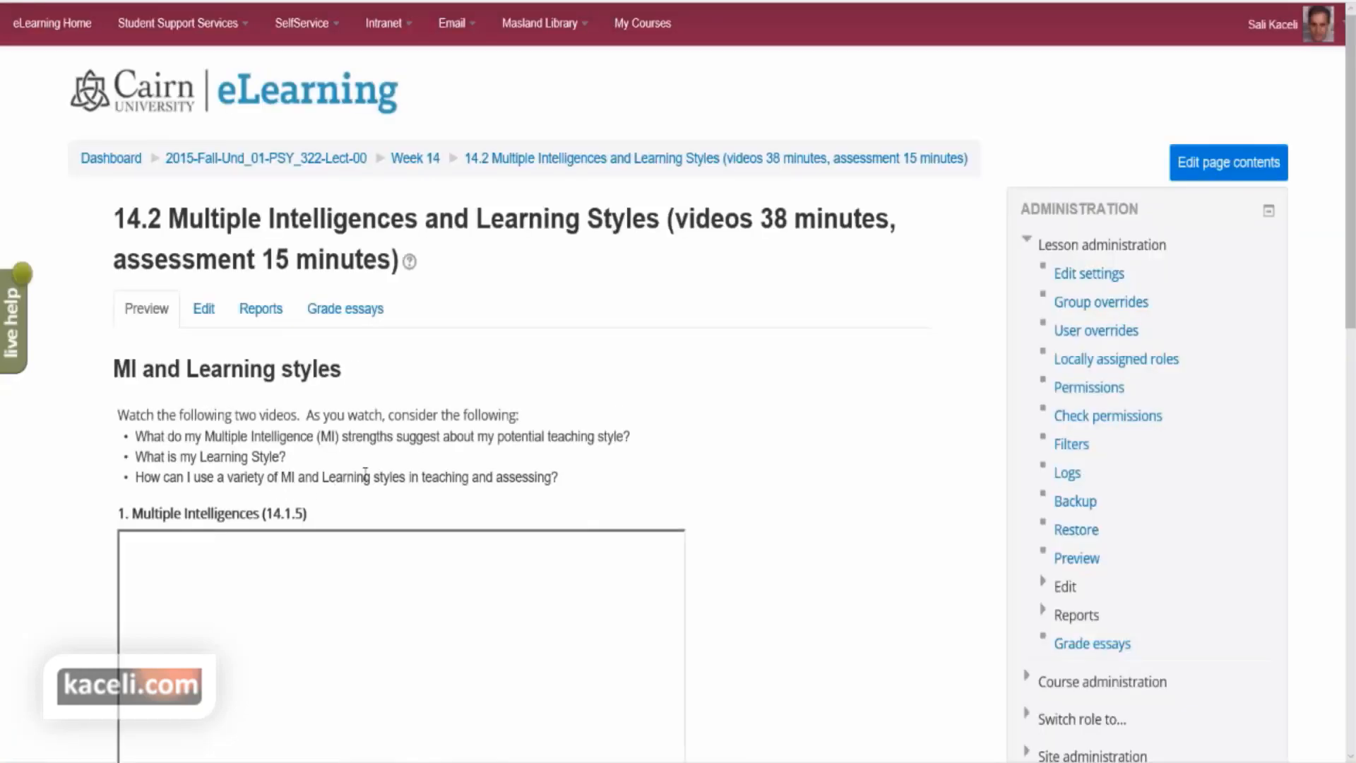
pyautogui.scroll(-3, 325, 473)
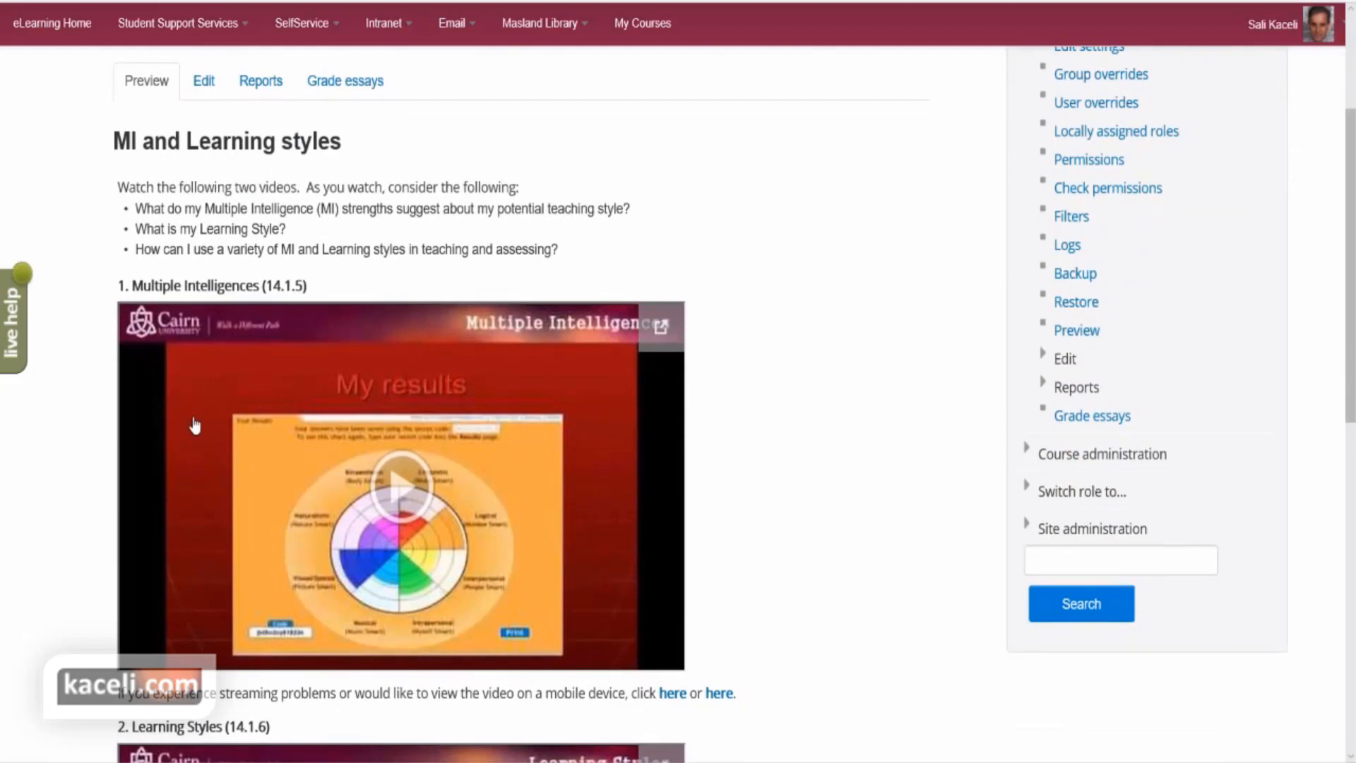
pyautogui.scroll(-10, 134, 454)
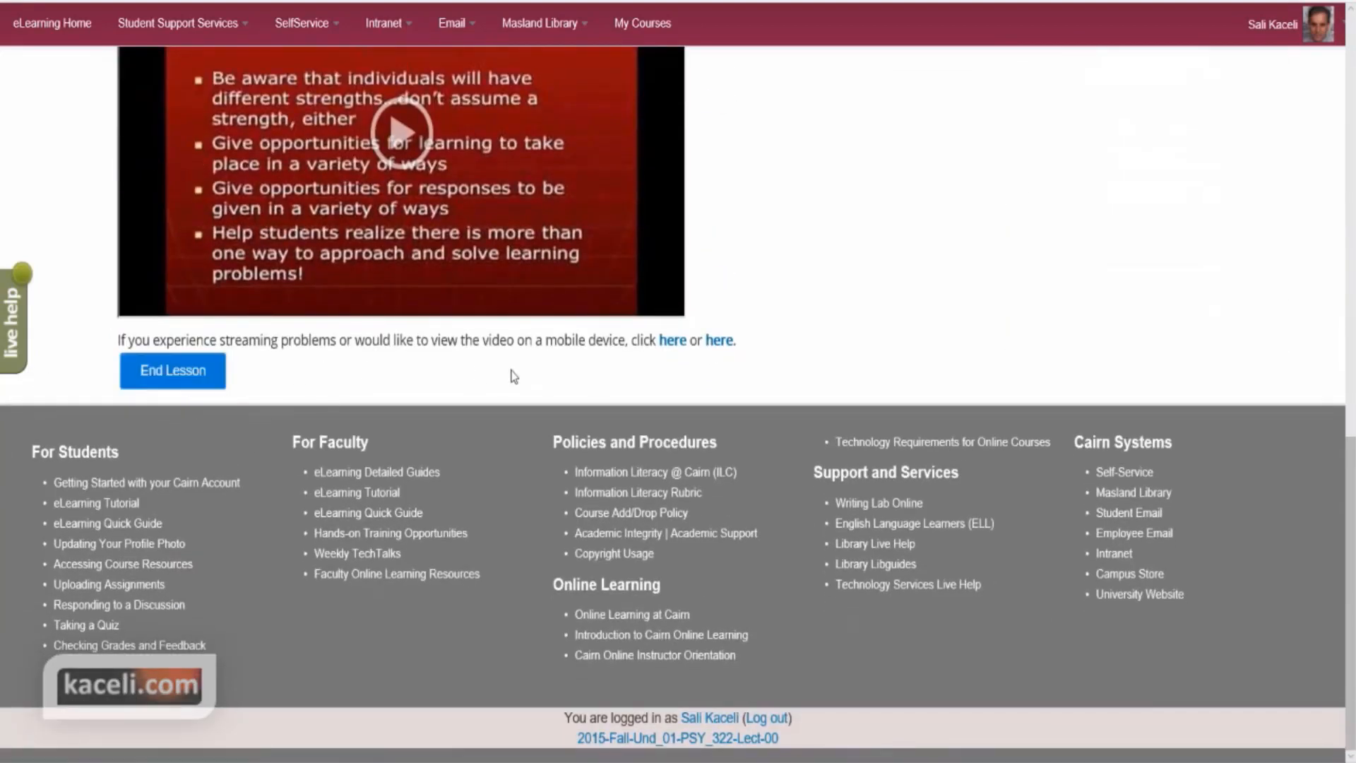
pyautogui.scroll(8, 455, 426)
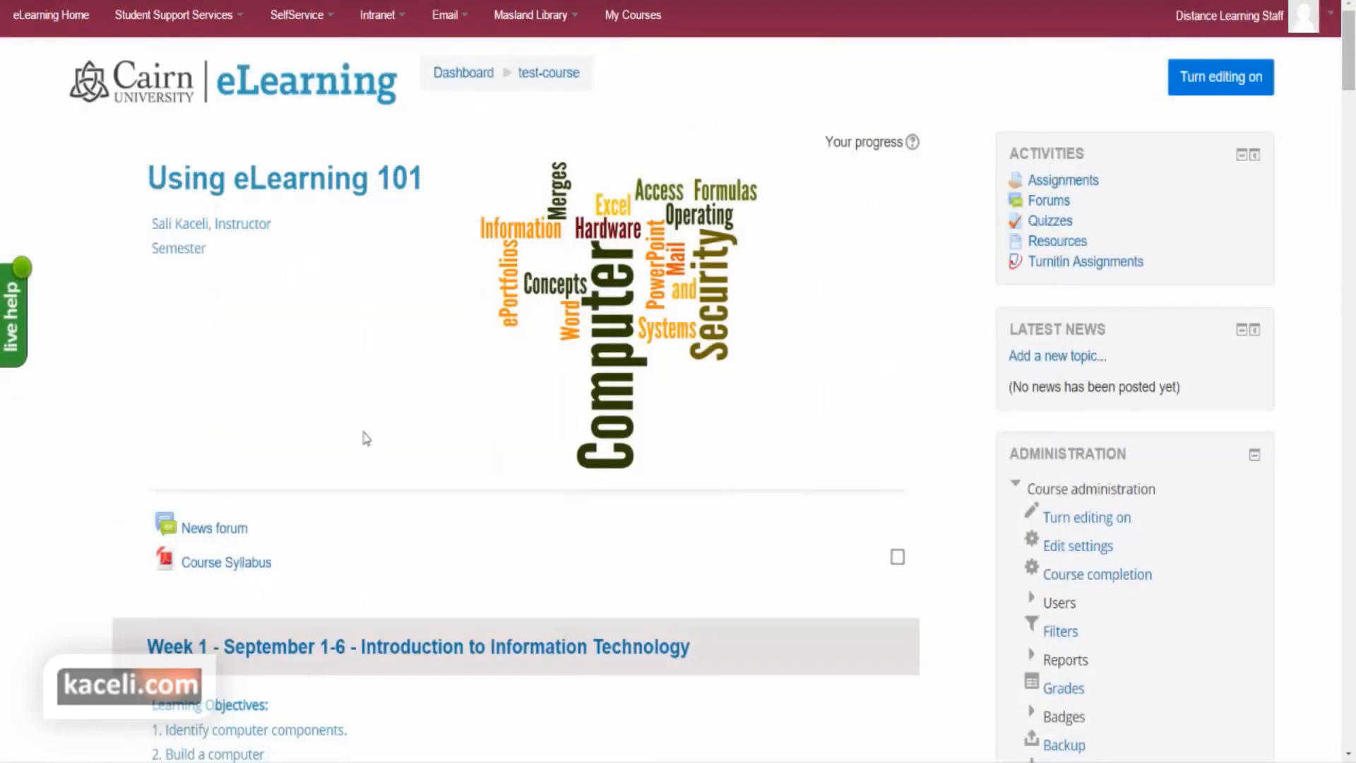
# - Review the Week 1 content of the Using eLearning 101 course and turn editing on
pyautogui.scroll(-7, 365, 437)
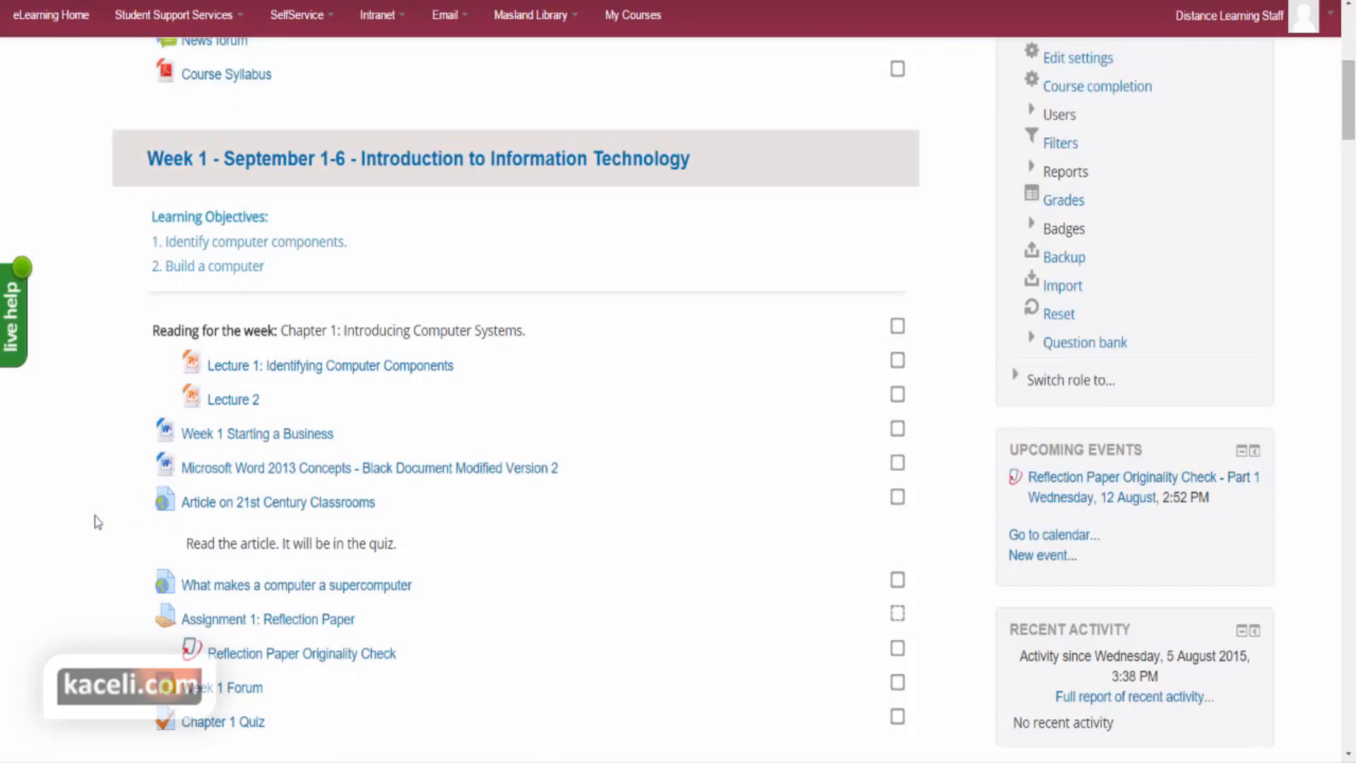
pyautogui.scroll(-5, 91, 522)
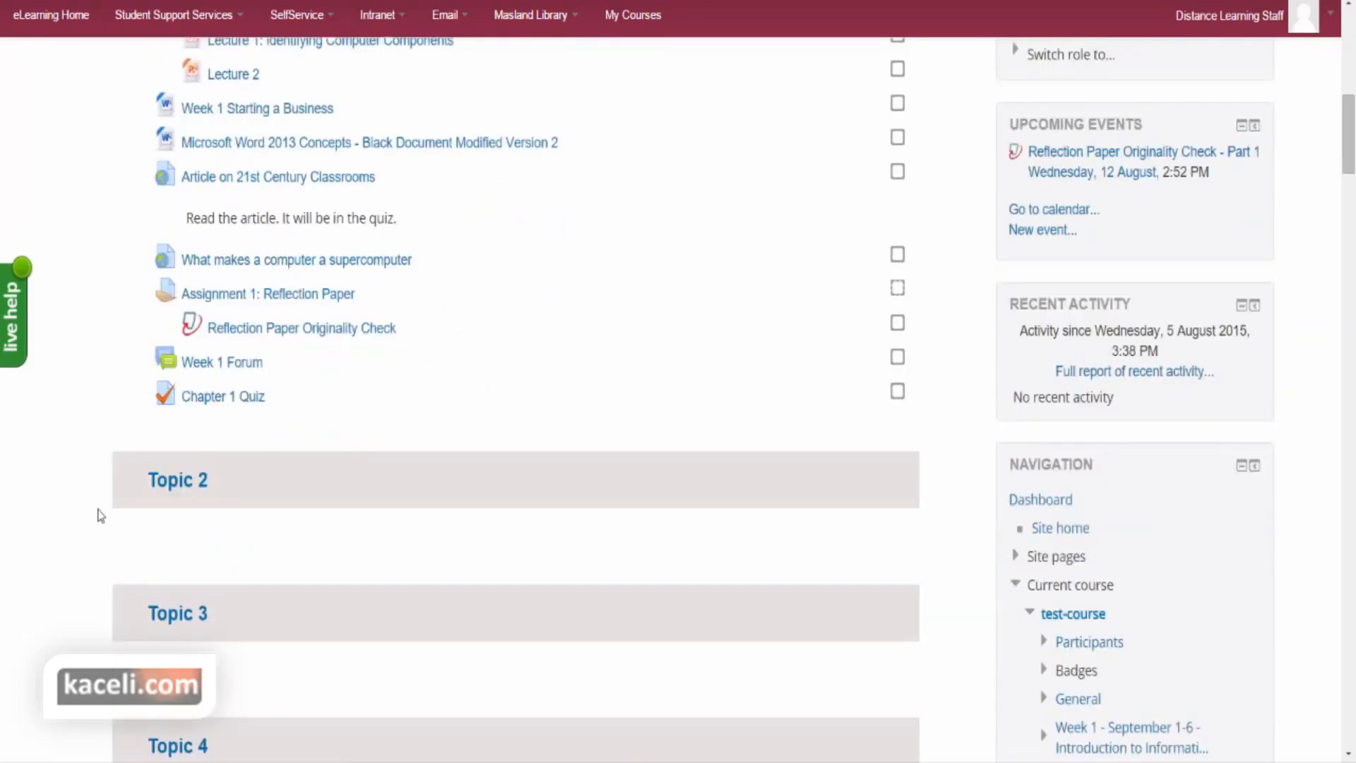
pyautogui.scroll(2, 493, 476)
pyautogui.scroll(9, 493, 476)
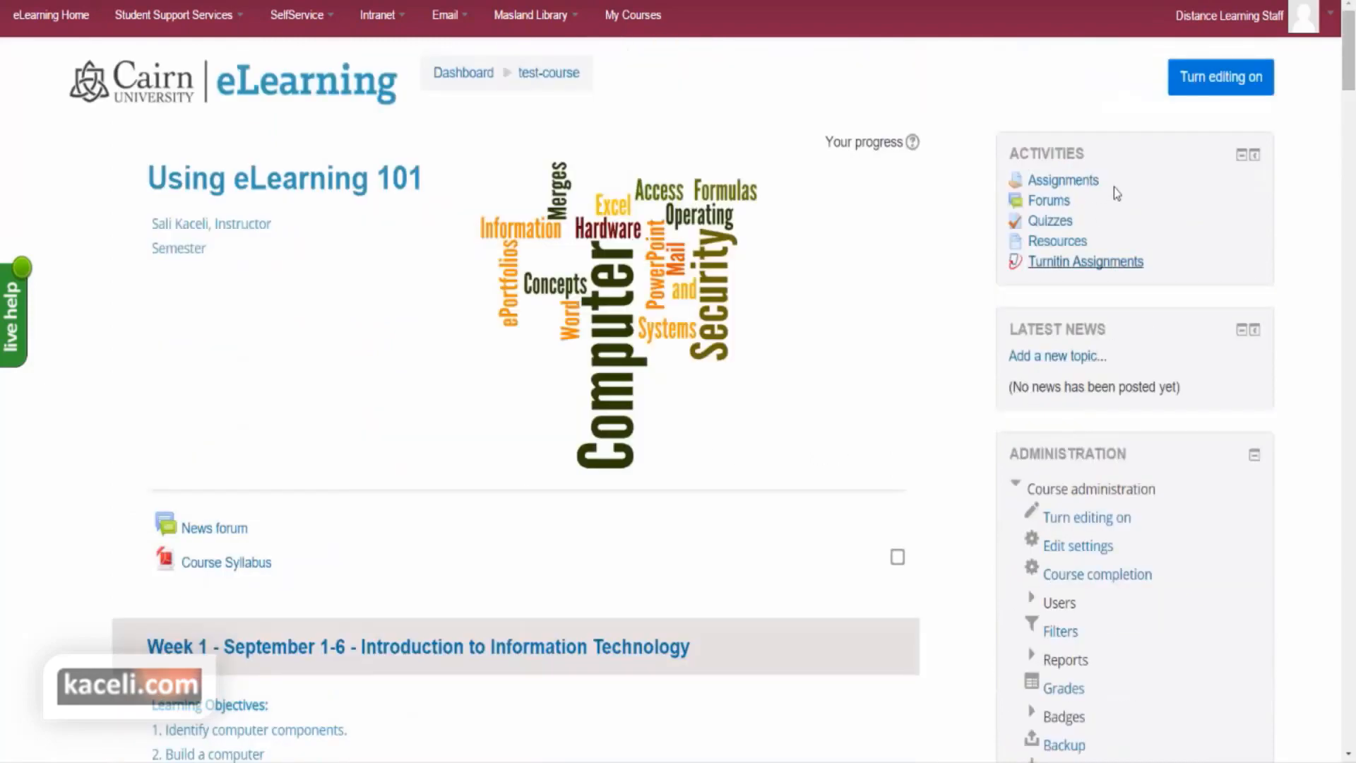
pyautogui.click(1214, 85)
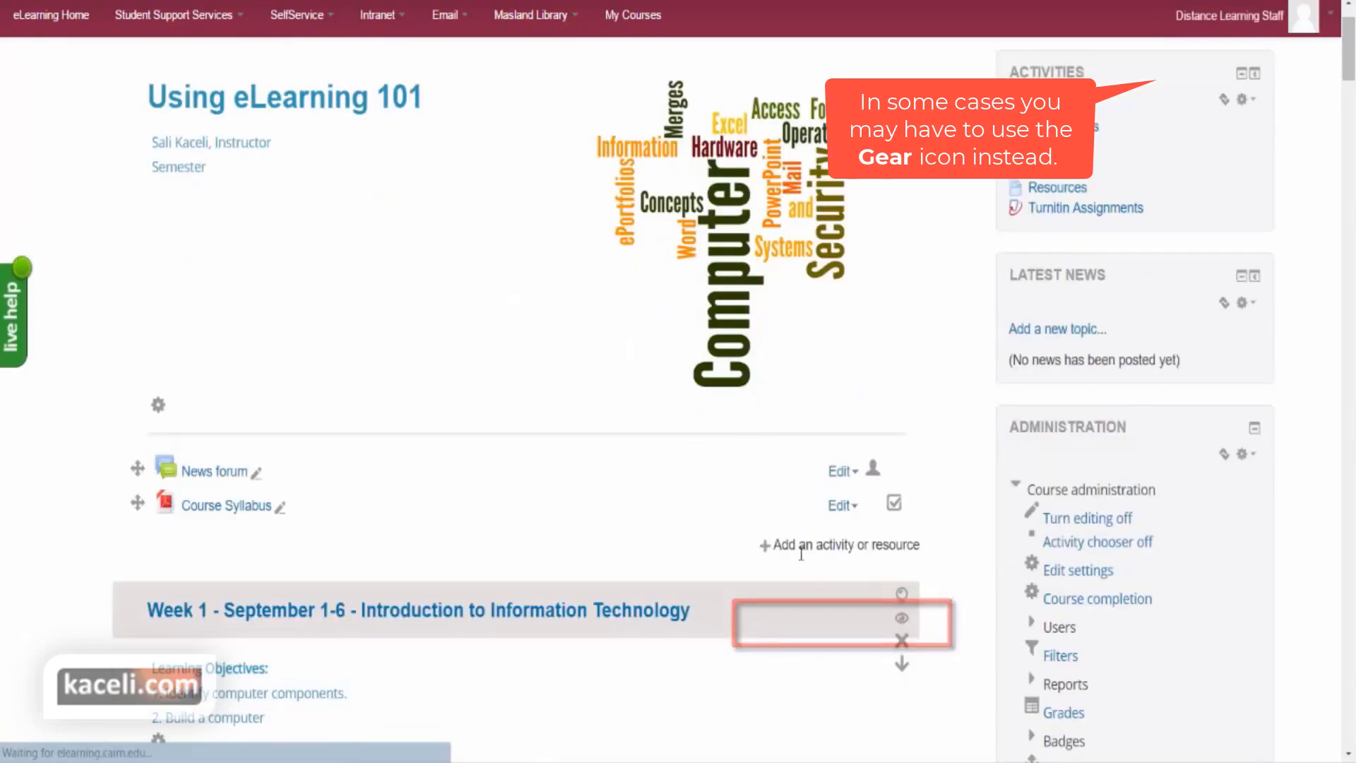
# - Add a new Lesson activity to the Week 1 section, below the Chapter 1 Quiz
pyautogui.scroll(-1, 819, 558)
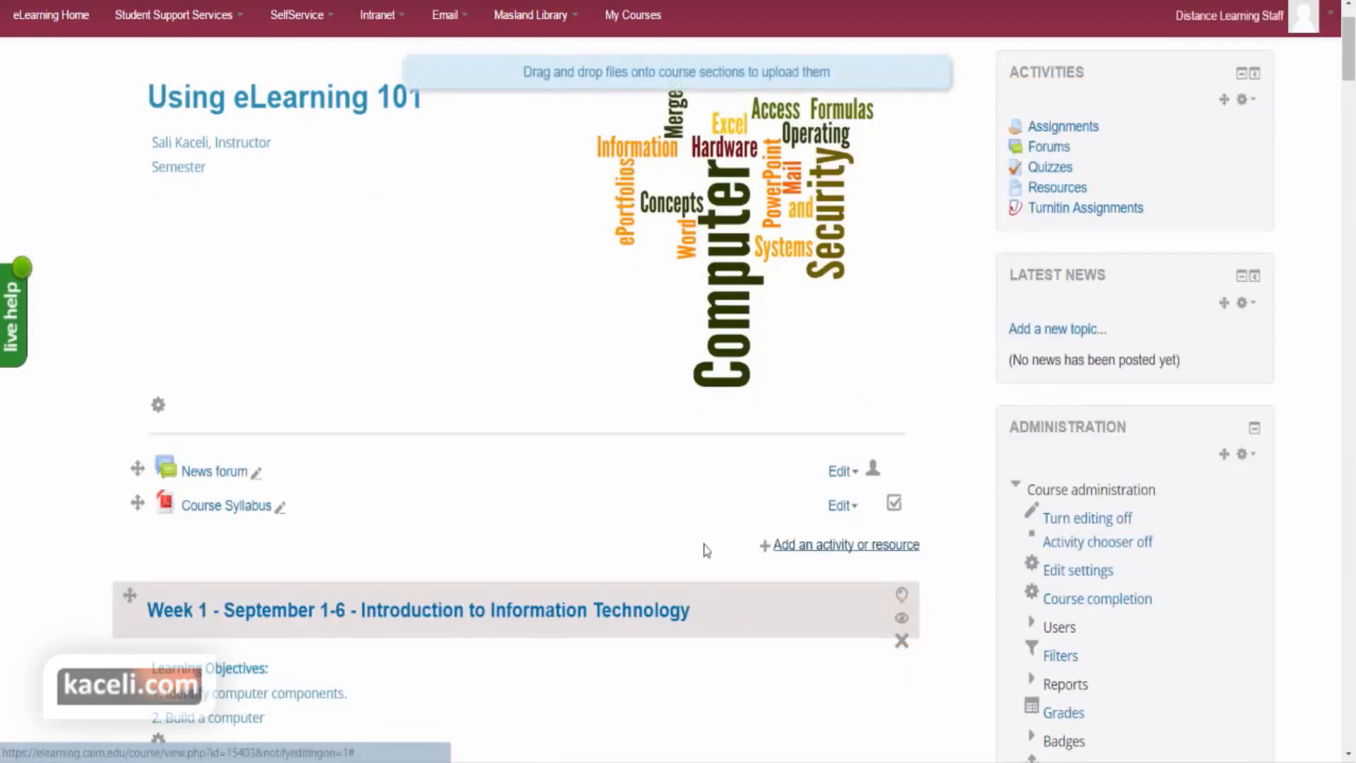
pyautogui.scroll(-2, 706, 551)
pyautogui.scroll(-6, 628, 550)
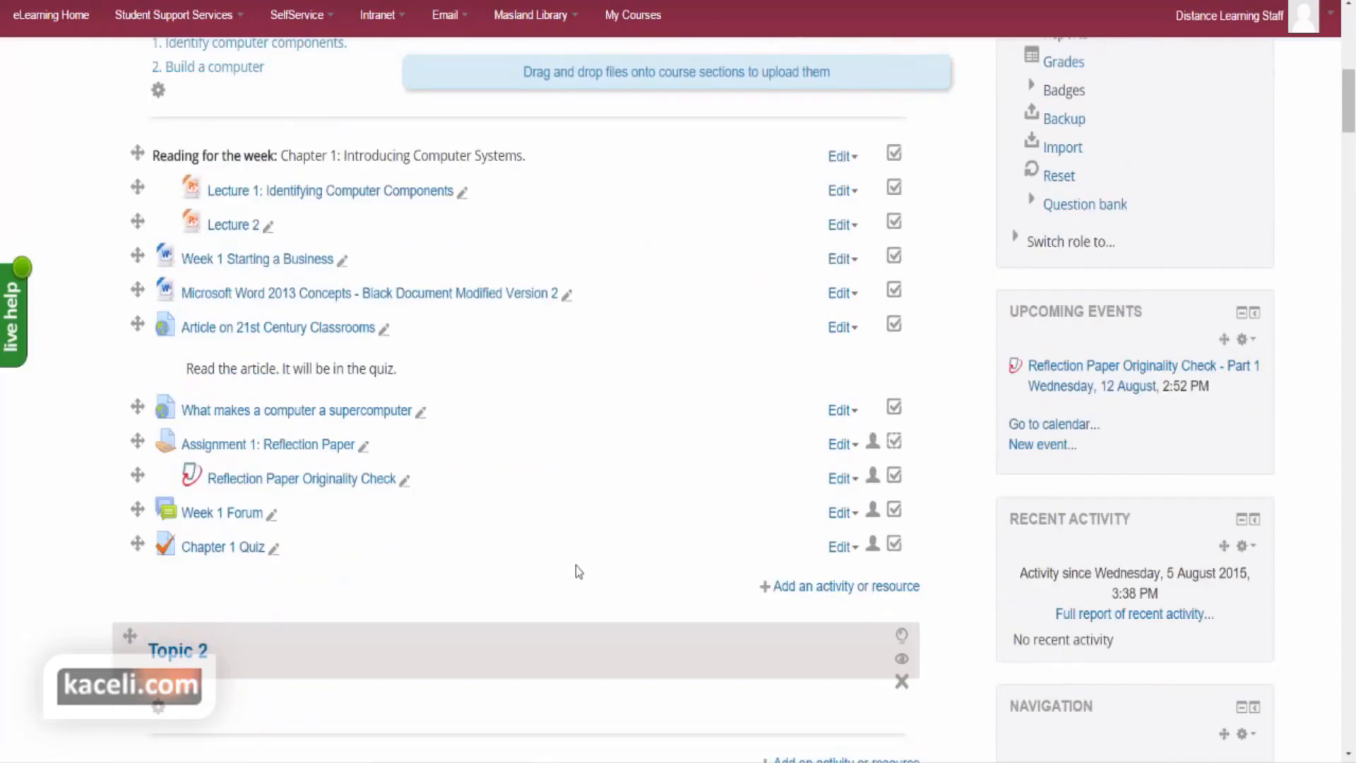
pyautogui.click(781, 586)
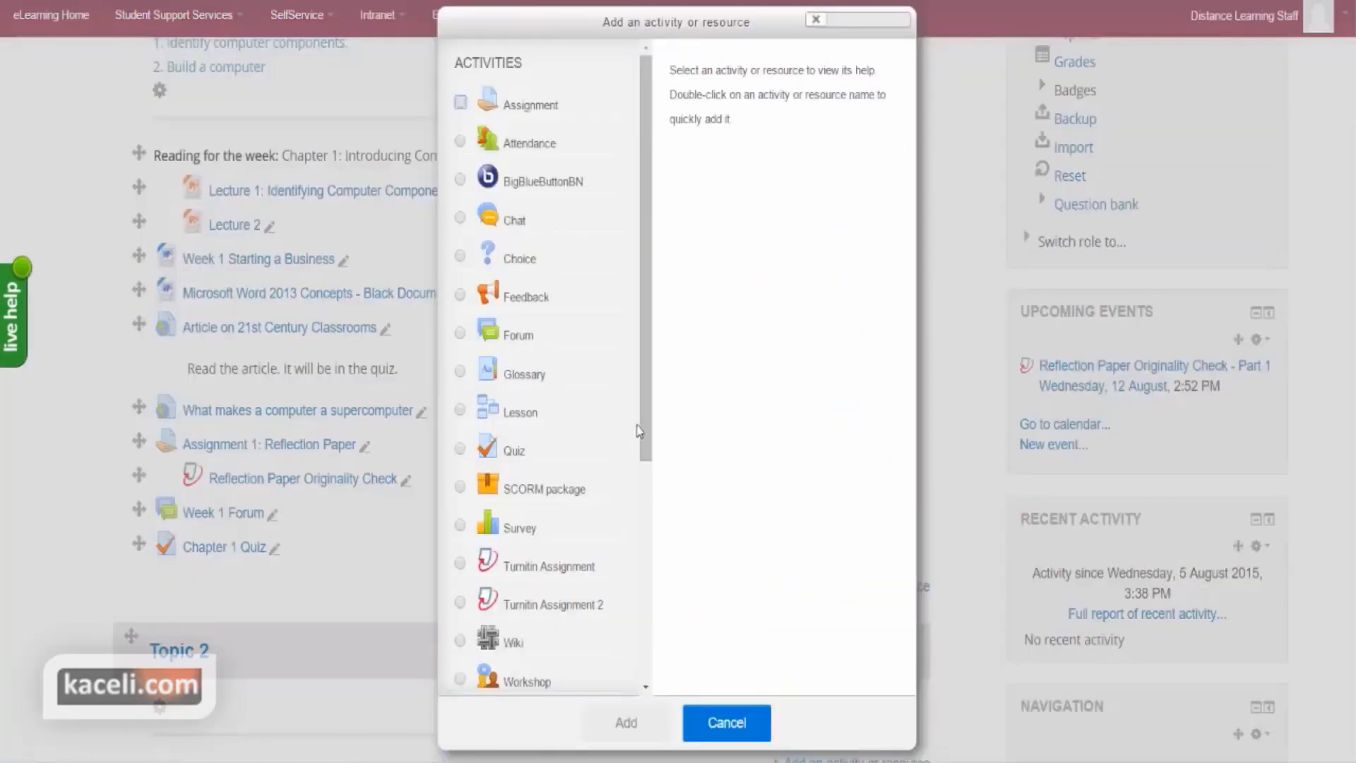
pyautogui.click(463, 419)
pyautogui.click(625, 722)
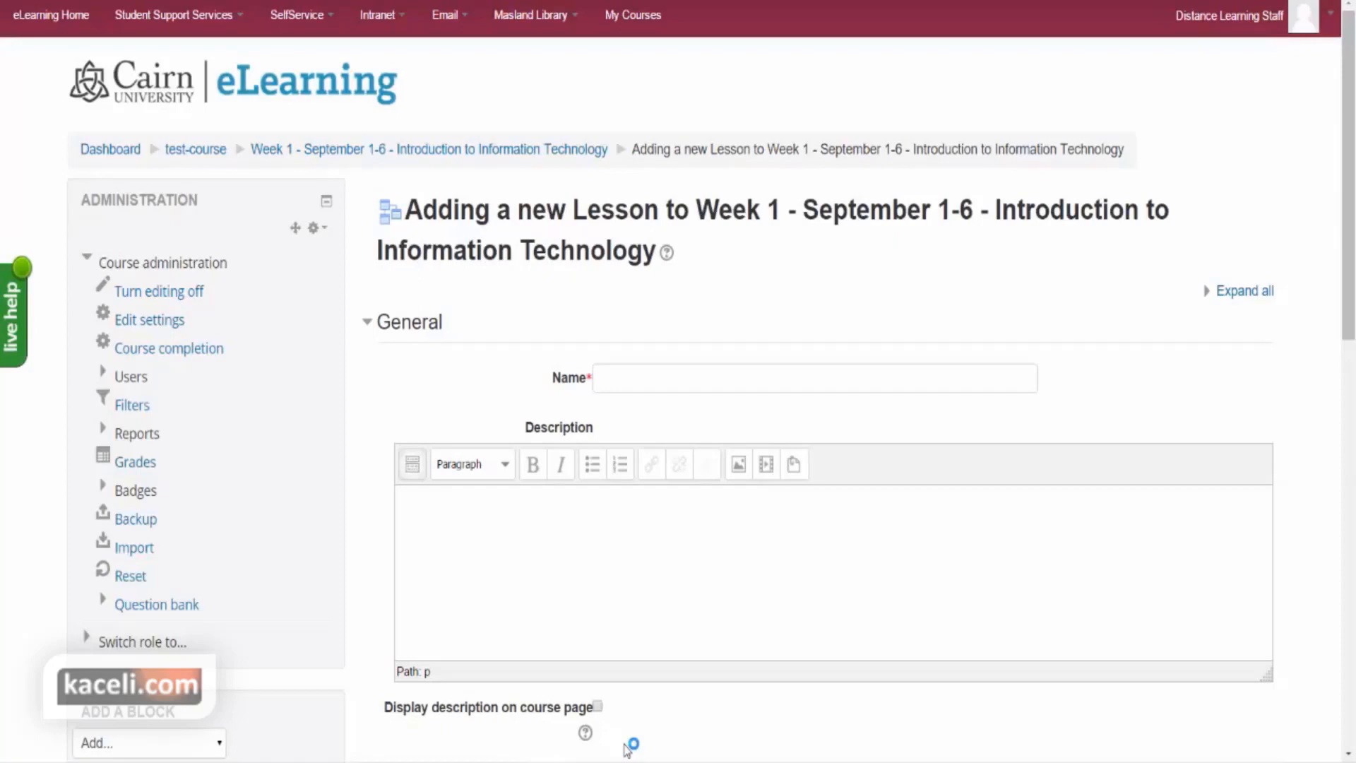
# - Name the new lesson "Lesson 1: Computers in Education" and place the cursor in its description
pyautogui.click(686, 380)
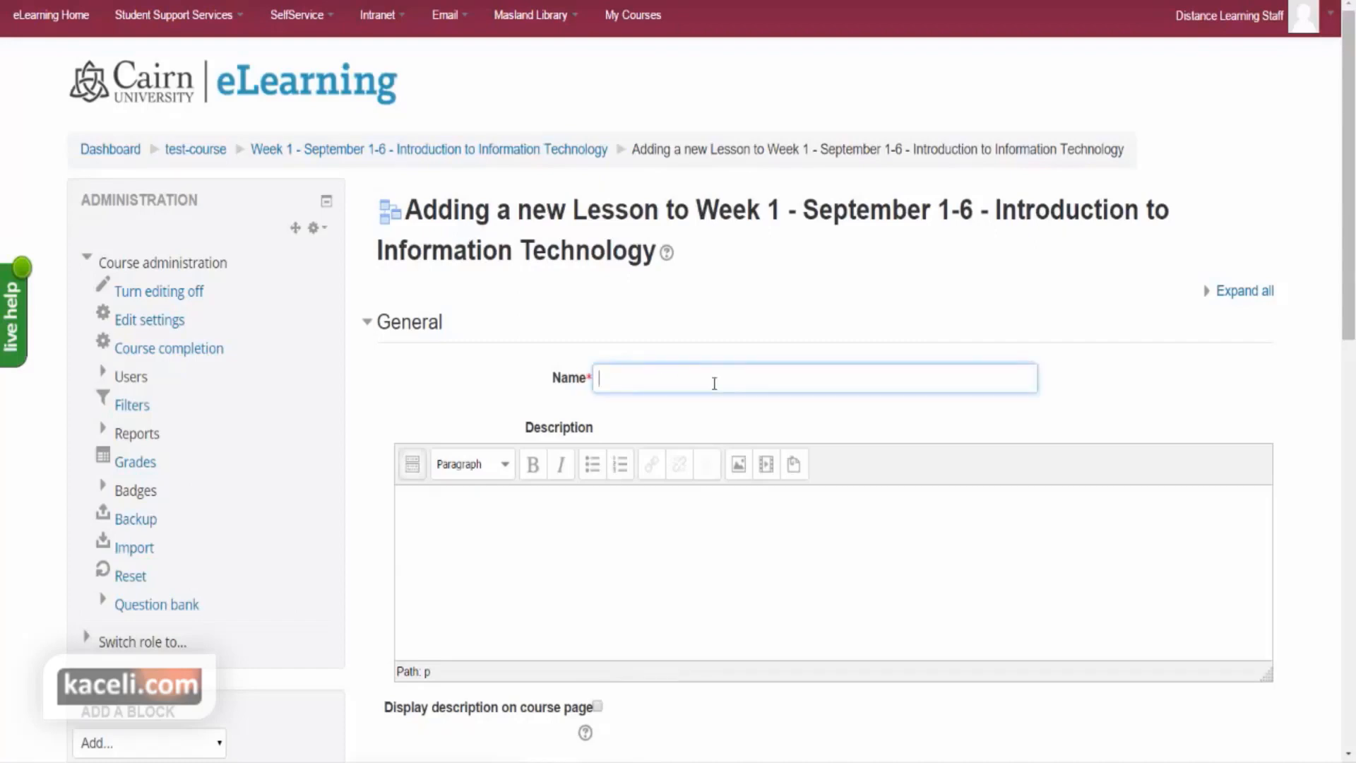
pyautogui.write('Lesson 1: Computers in Education')
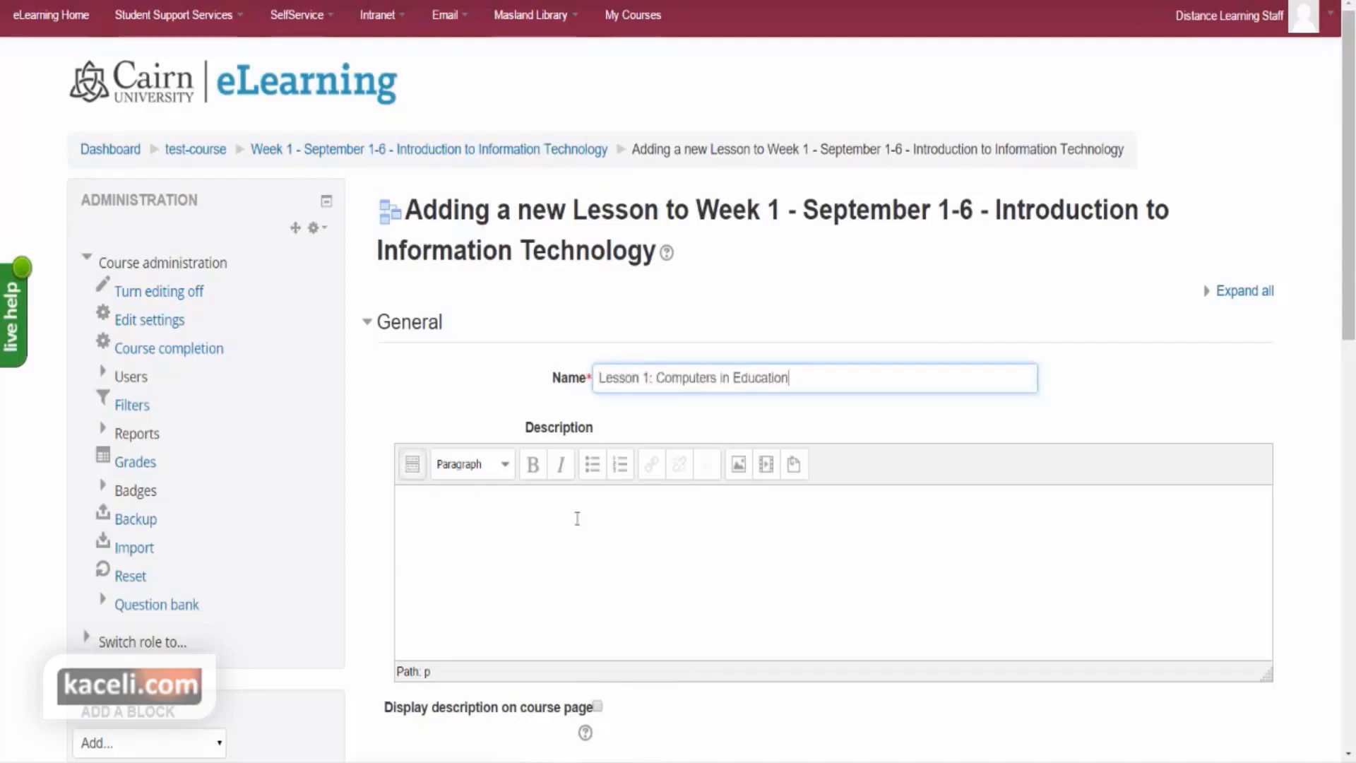
pyautogui.click(574, 518)
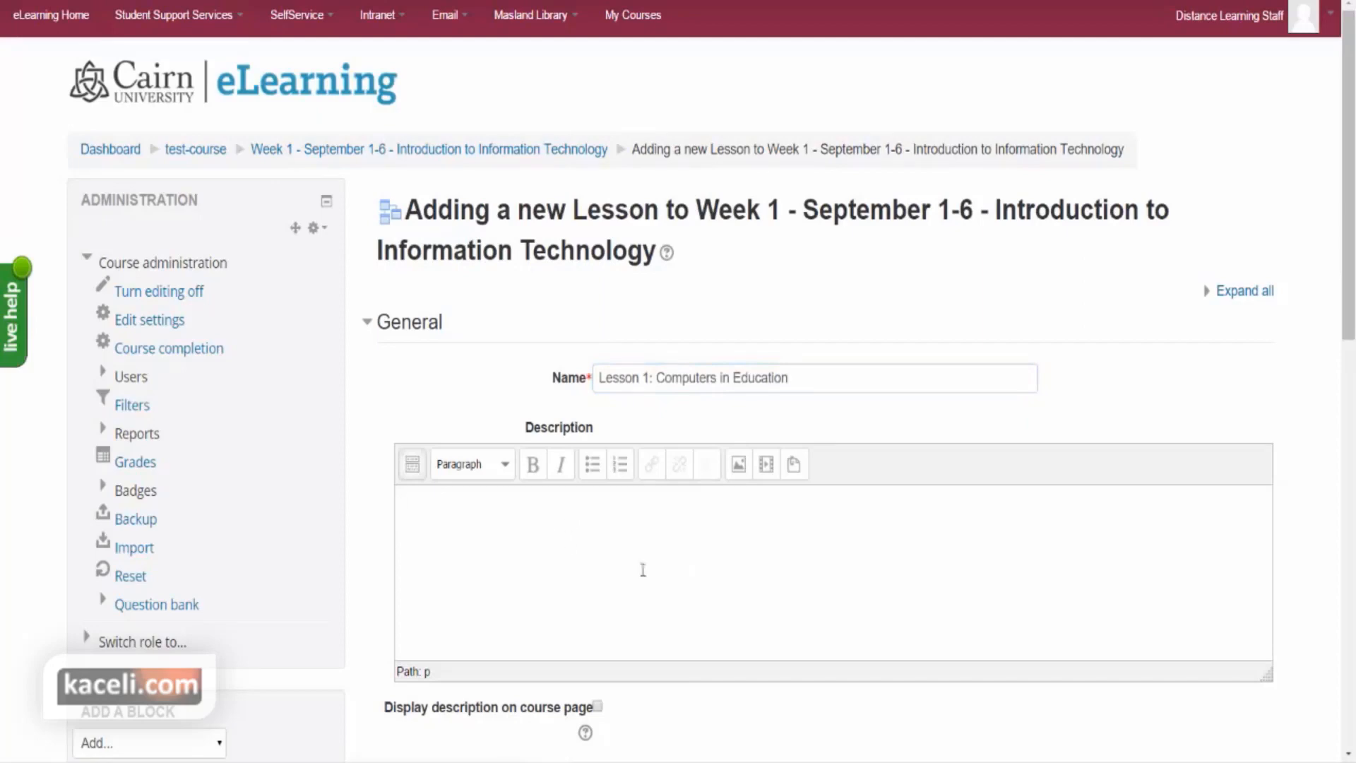
# - Expand the Appearance section of the new lesson's settings and look at the Progress bar options
pyautogui.scroll(-1, 574, 553)
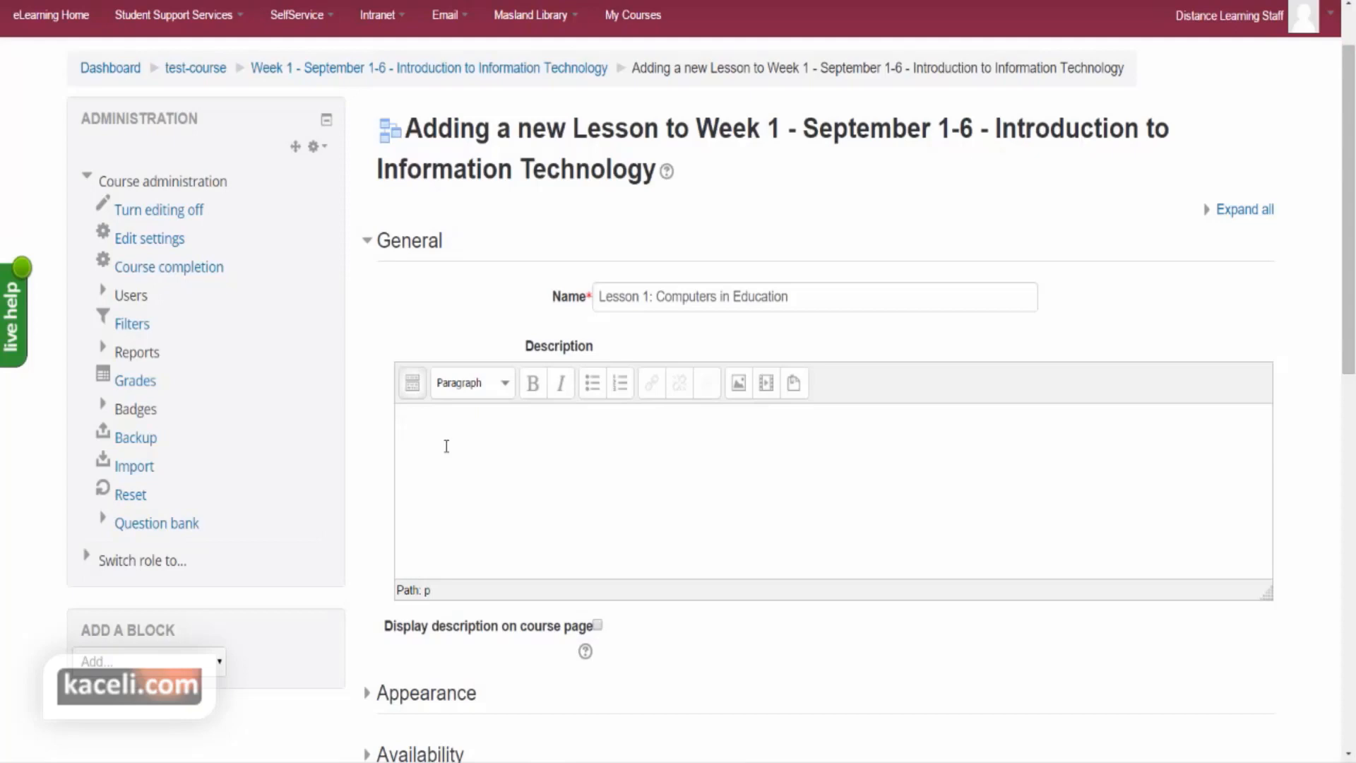
pyautogui.scroll(-2, 579, 488)
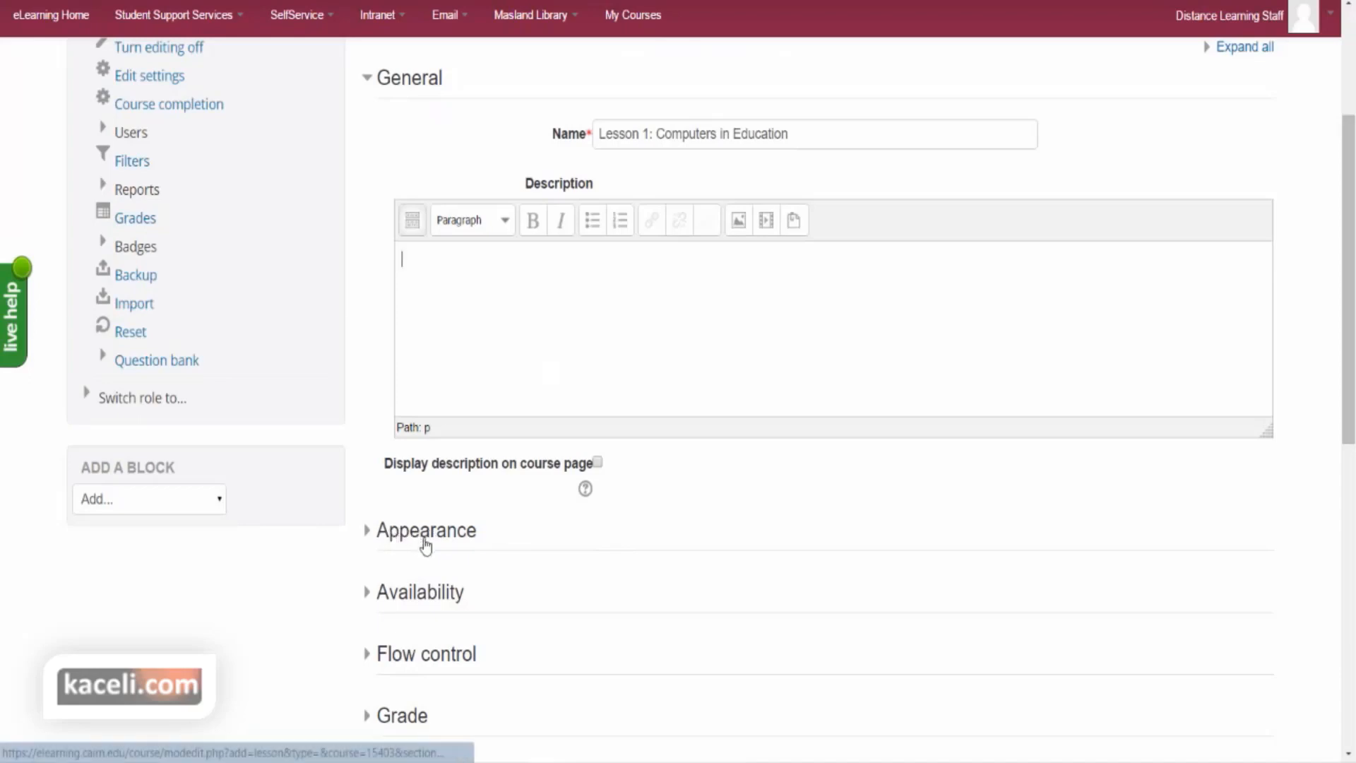
pyautogui.scroll(2, 558, 580)
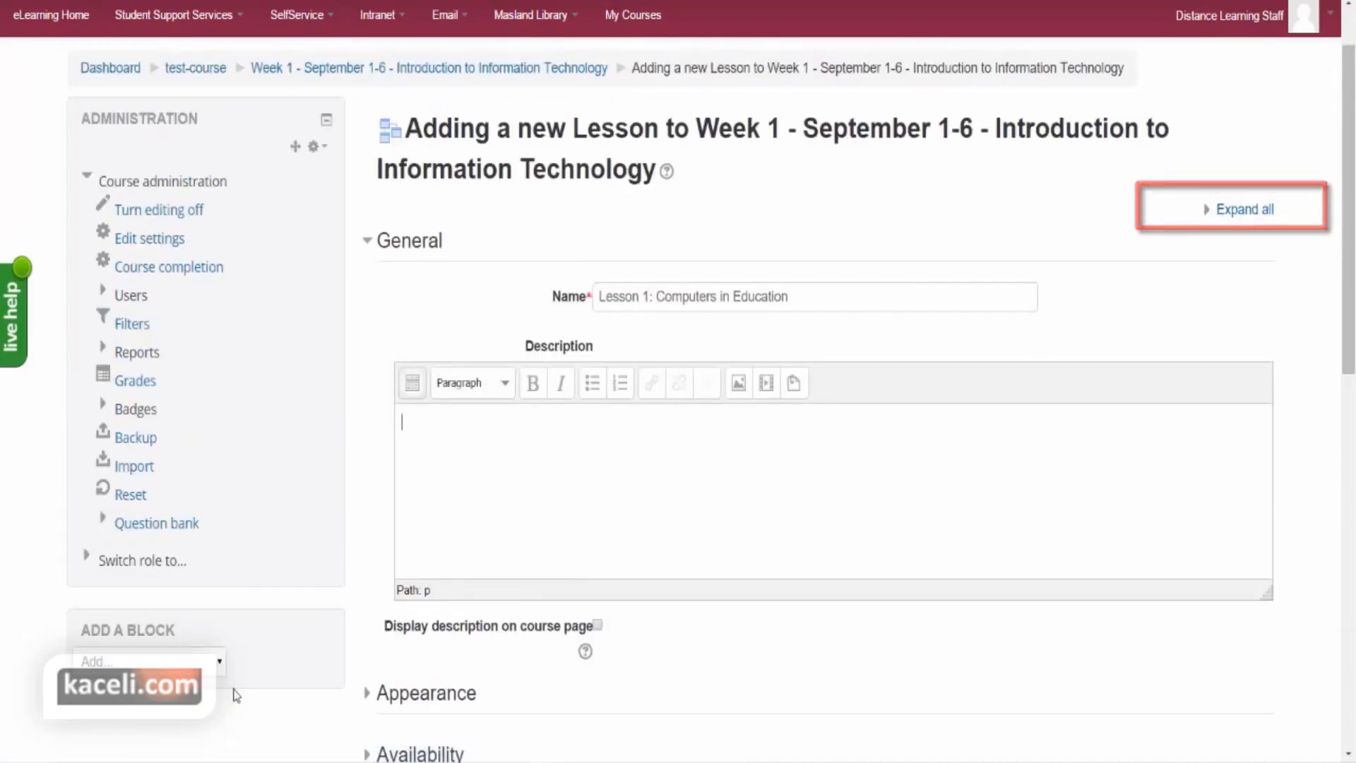
pyautogui.scroll(-3, 362, 566)
pyautogui.scroll(3, 1271, 275)
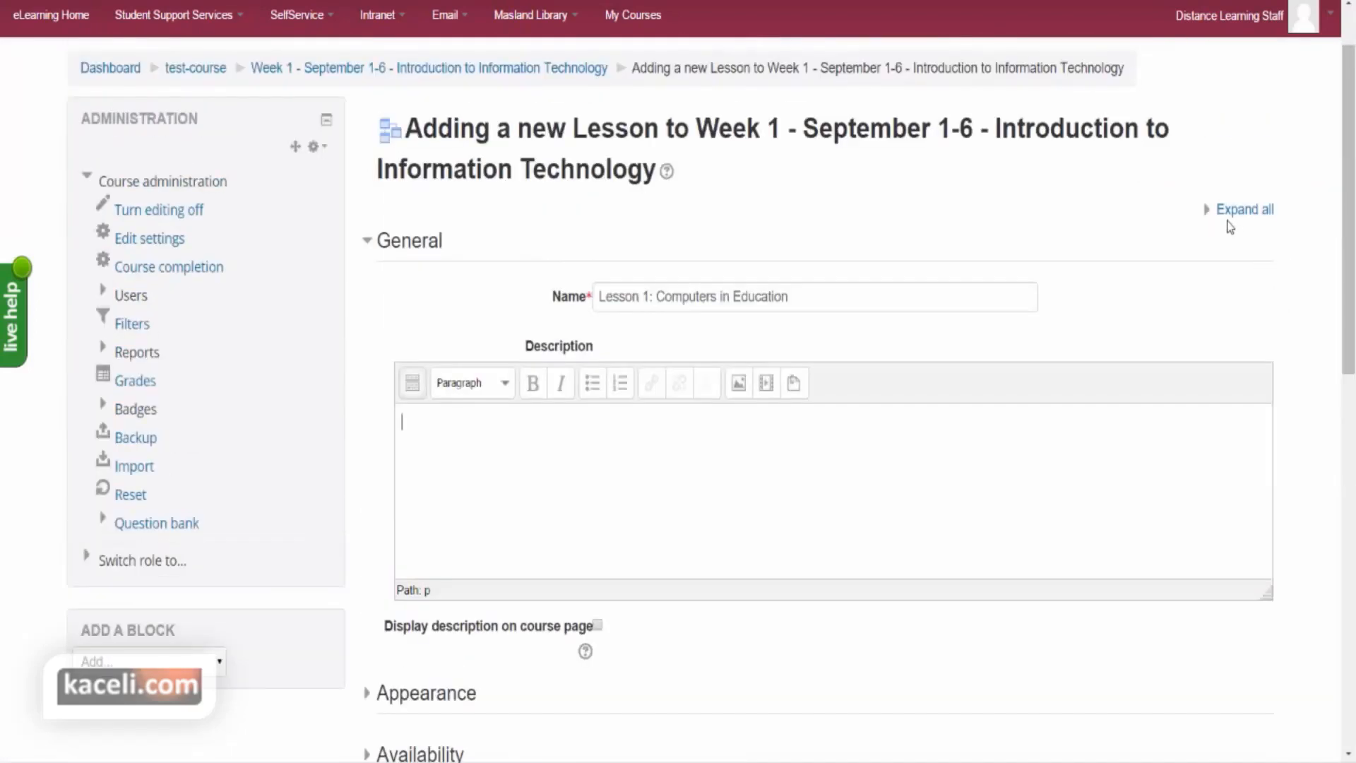
pyautogui.scroll(-2, 911, 393)
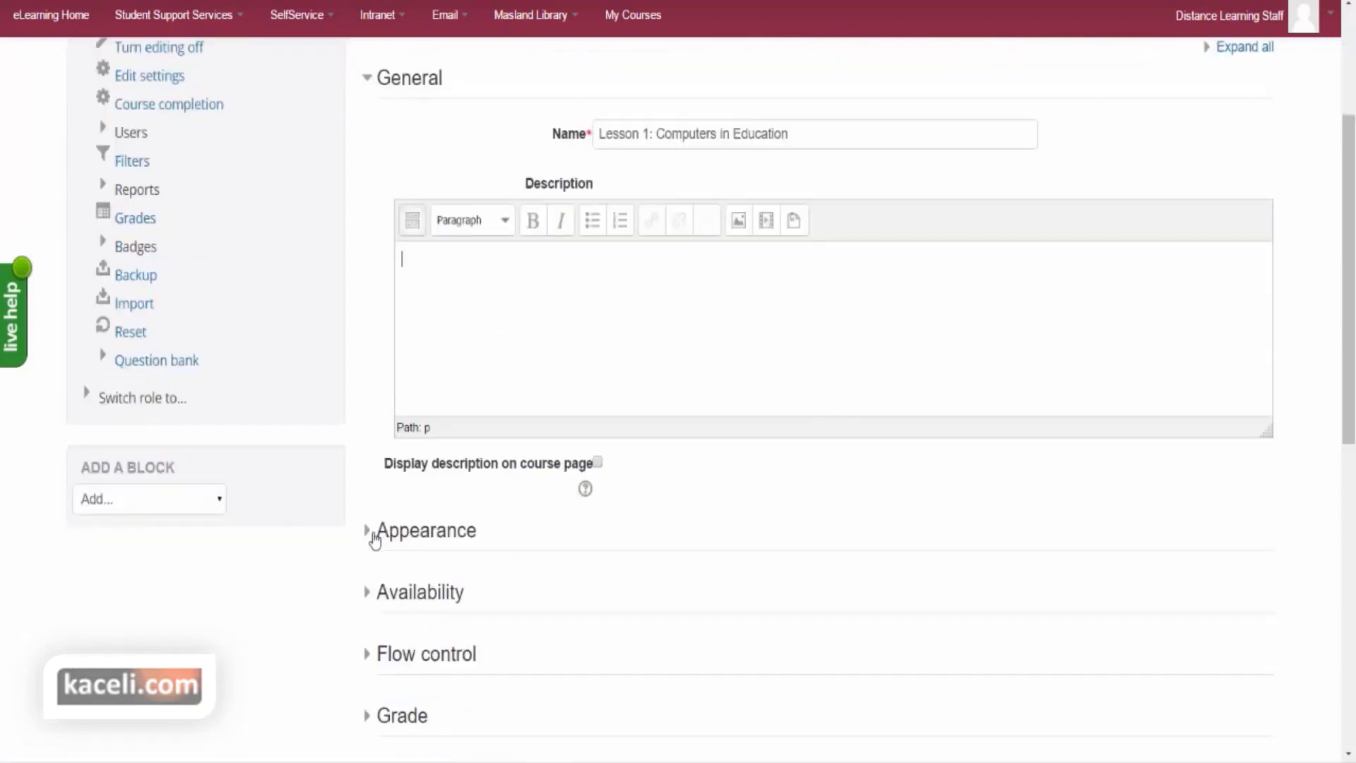
pyautogui.click(375, 541)
pyautogui.scroll(-2, 635, 550)
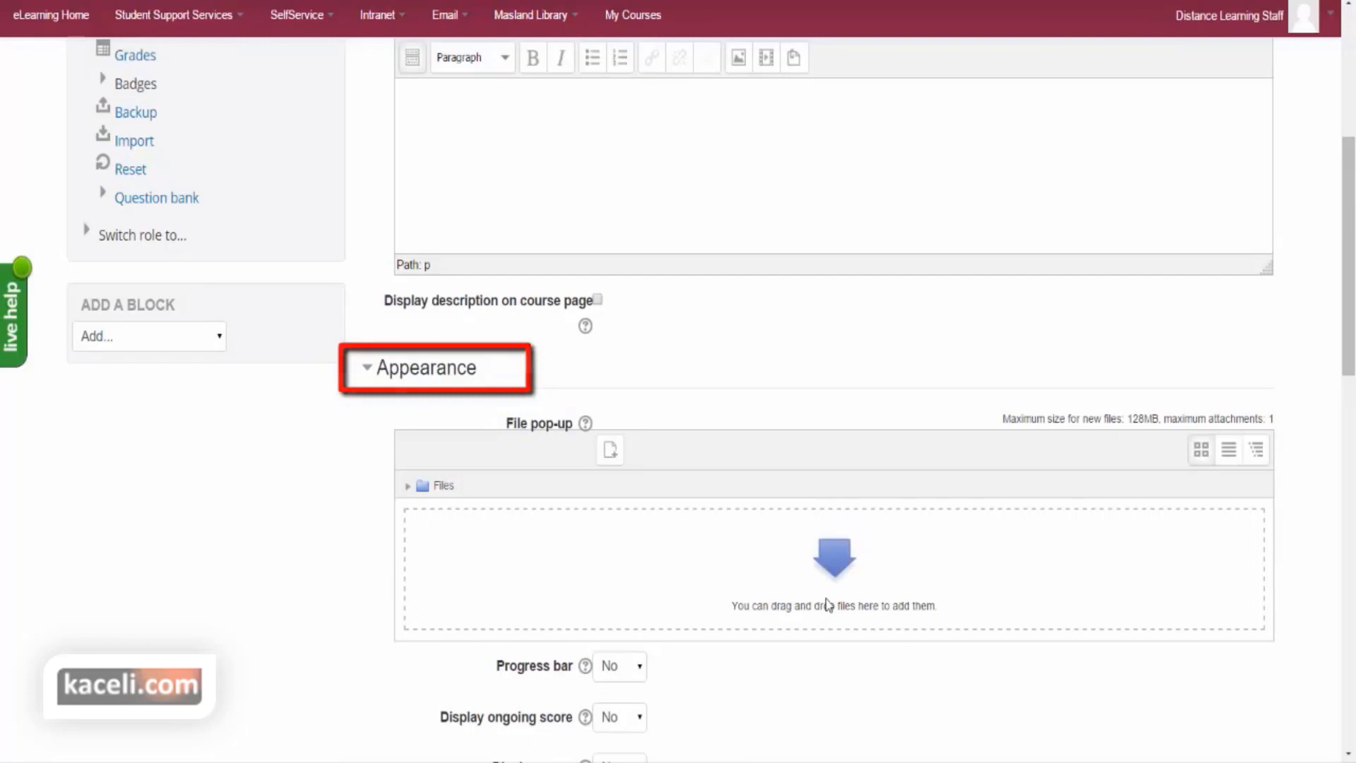
pyautogui.scroll(-1, 746, 680)
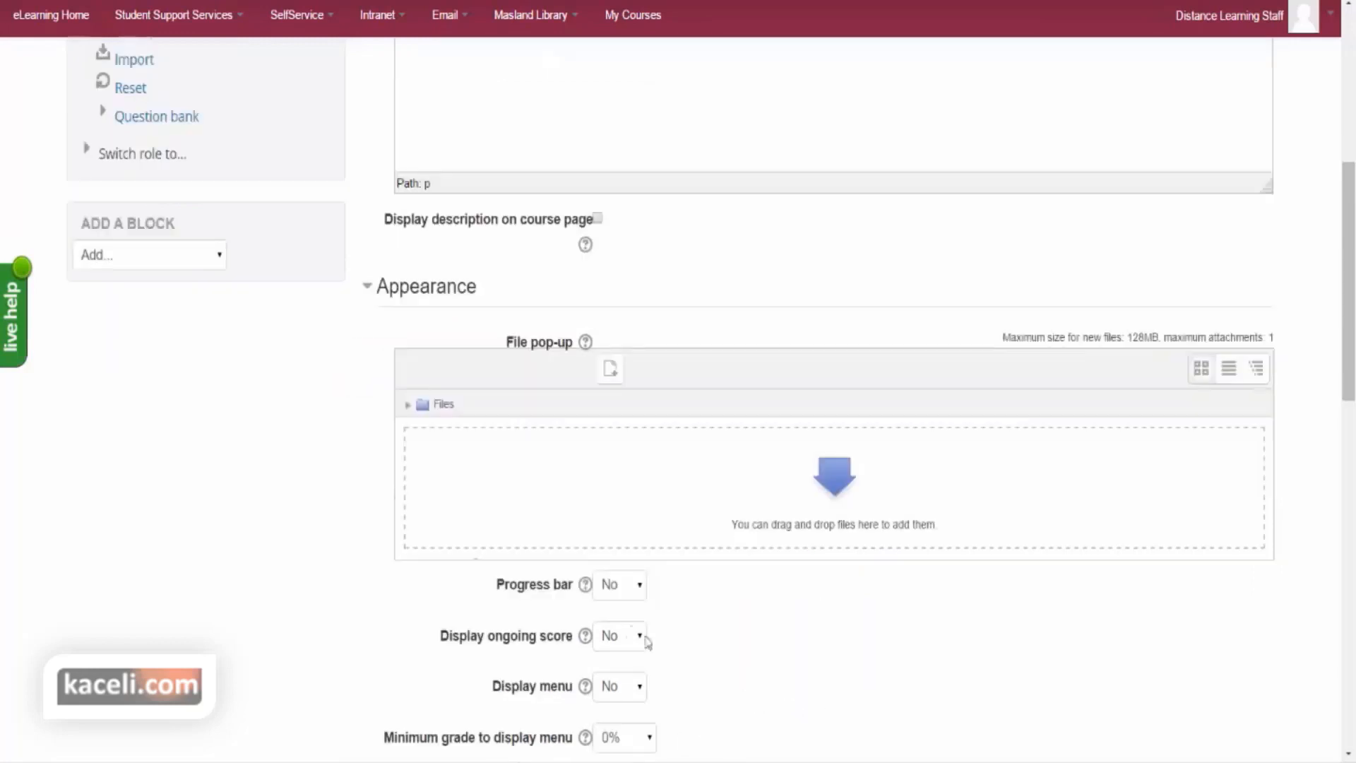
pyautogui.click(639, 595)
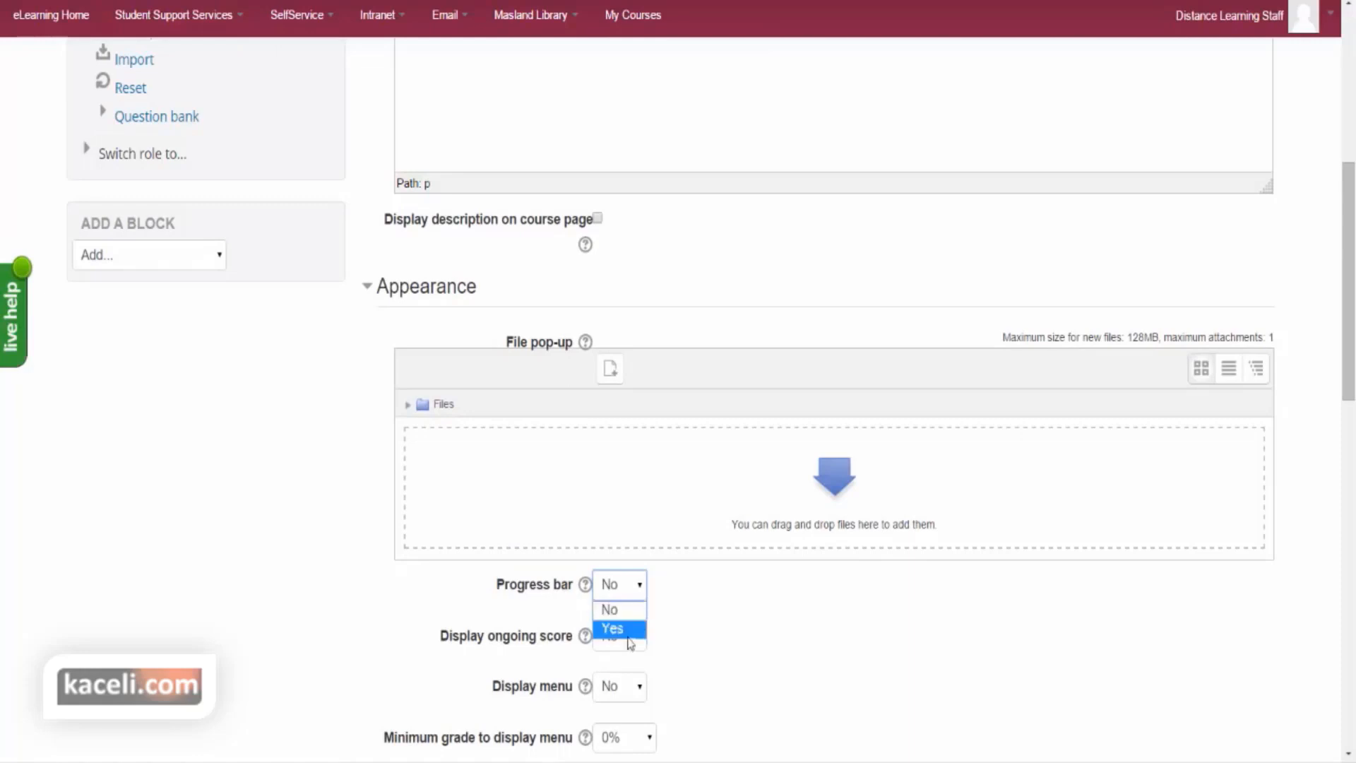
pyautogui.click(762, 630)
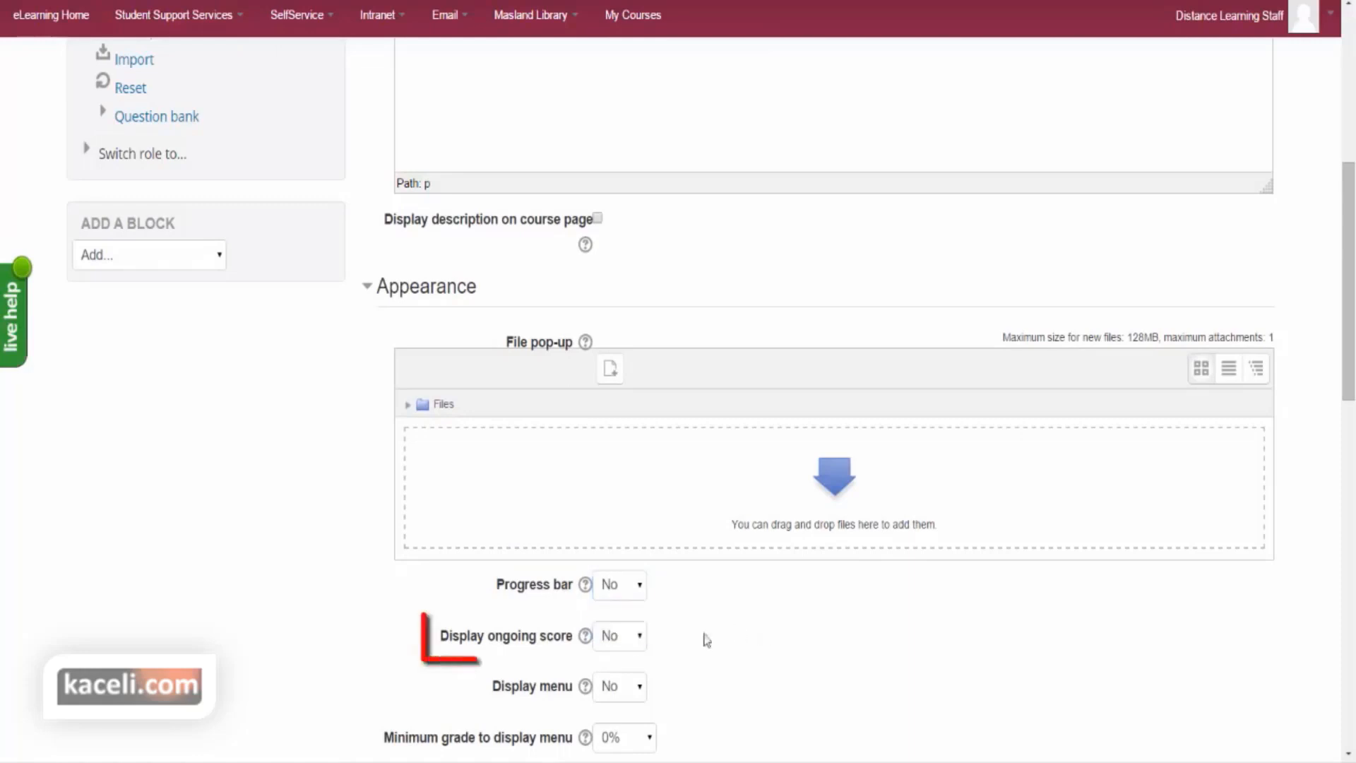
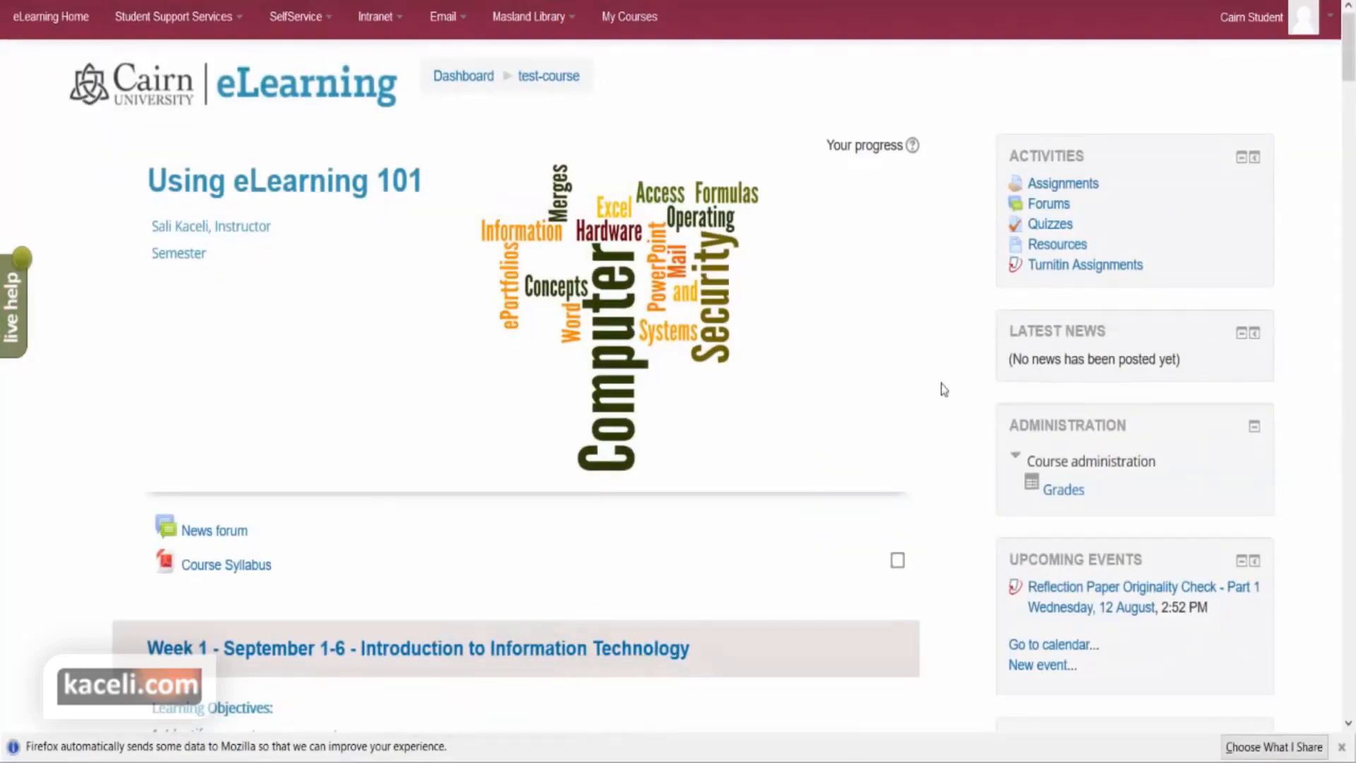
# - Switch to the example lesson 14.2 Multiple Intelligences and Learning Styles, open its settings and expand the Appearance section
pyautogui.scroll(-5, 736, 499)
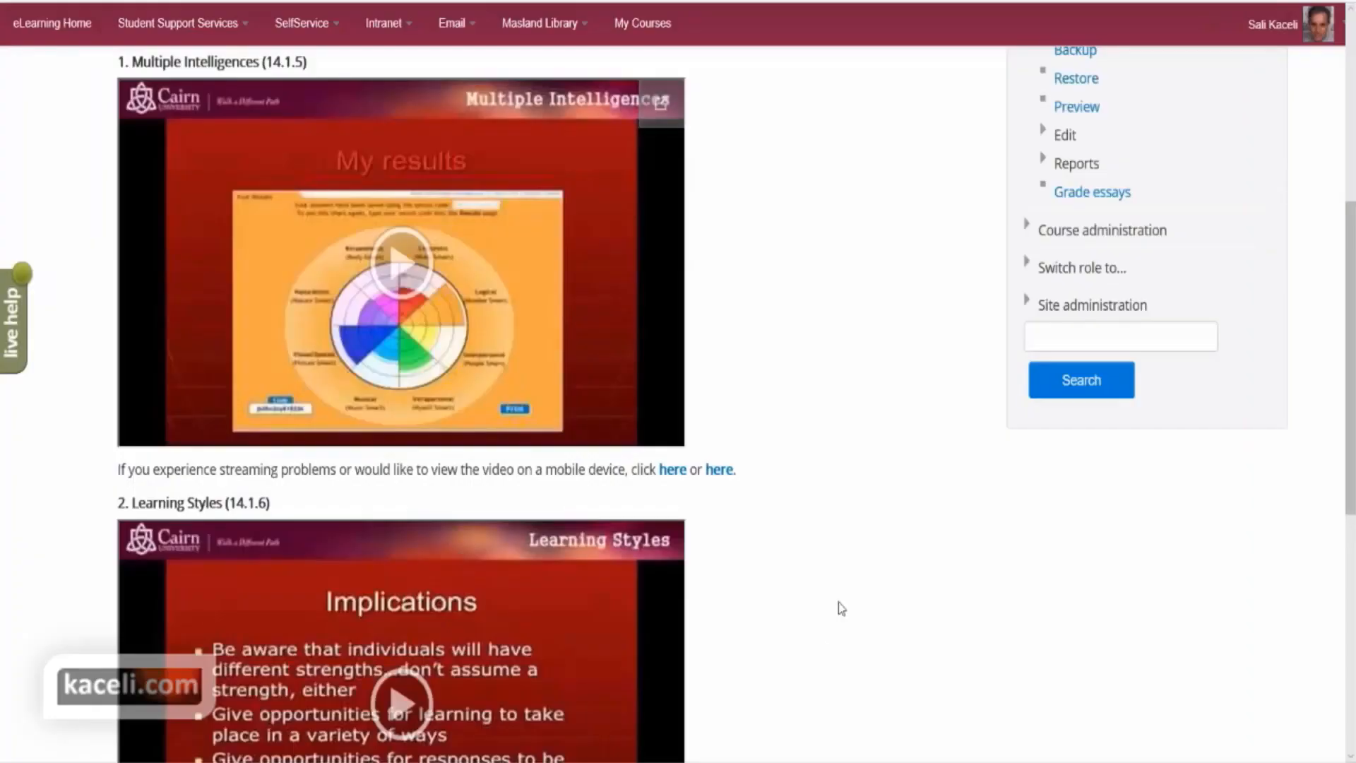
pyautogui.scroll(6, 798, 485)
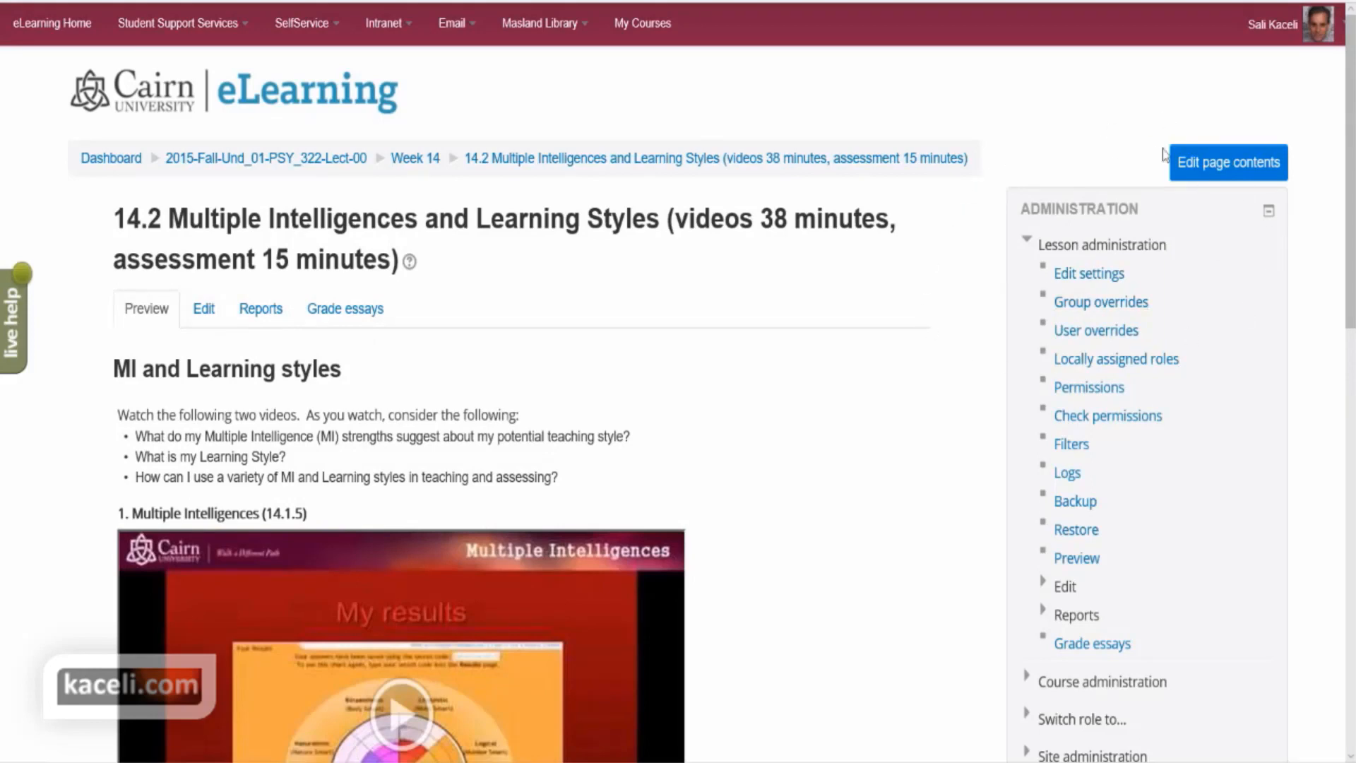
pyautogui.click(1096, 283)
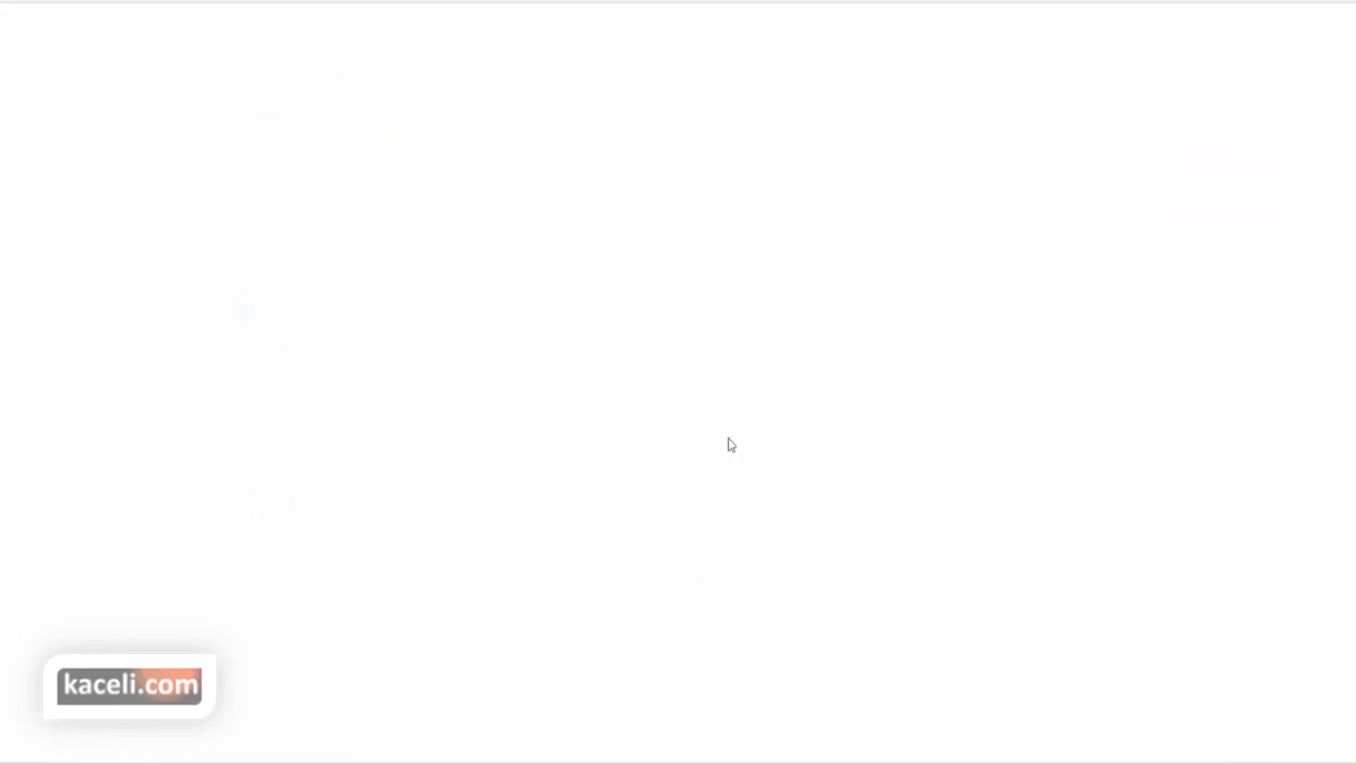
pyautogui.scroll(-9, 547, 505)
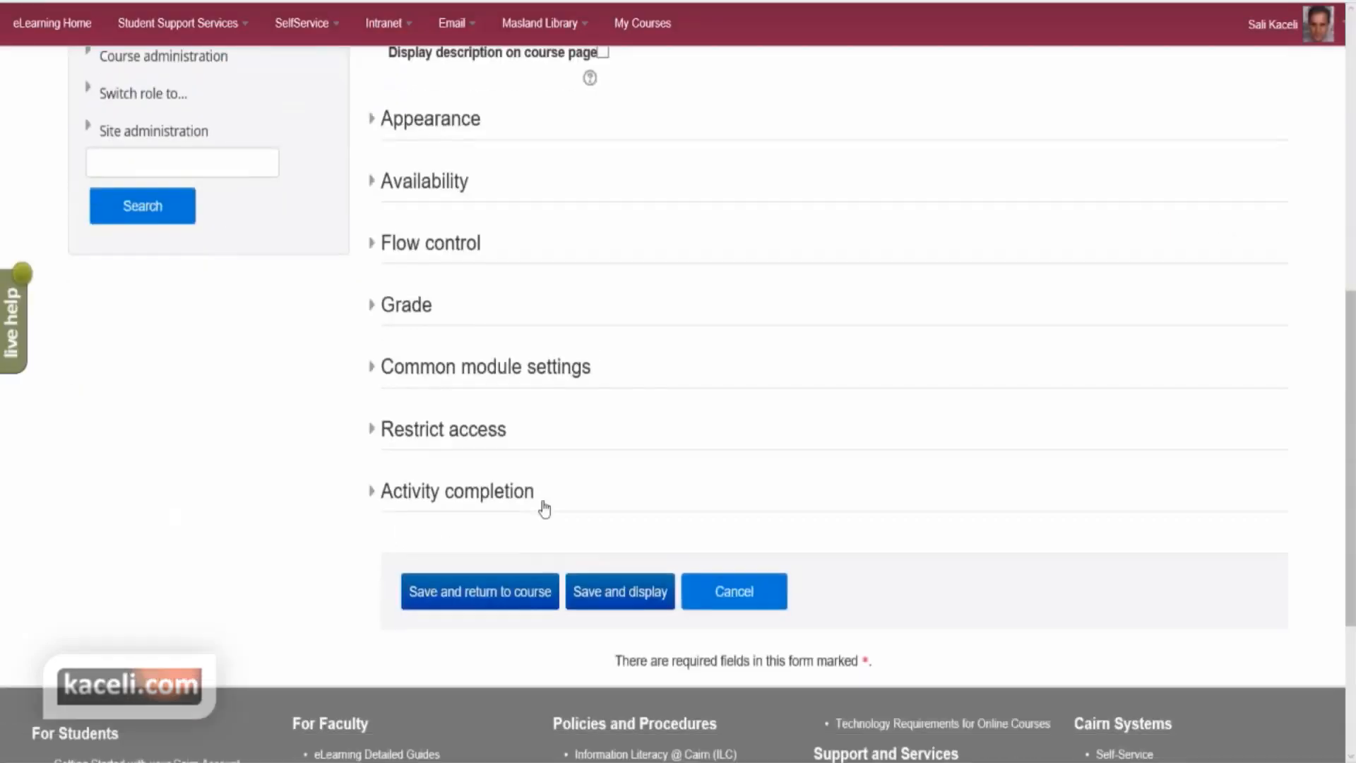
pyautogui.scroll(4, 589, 490)
pyautogui.click(382, 413)
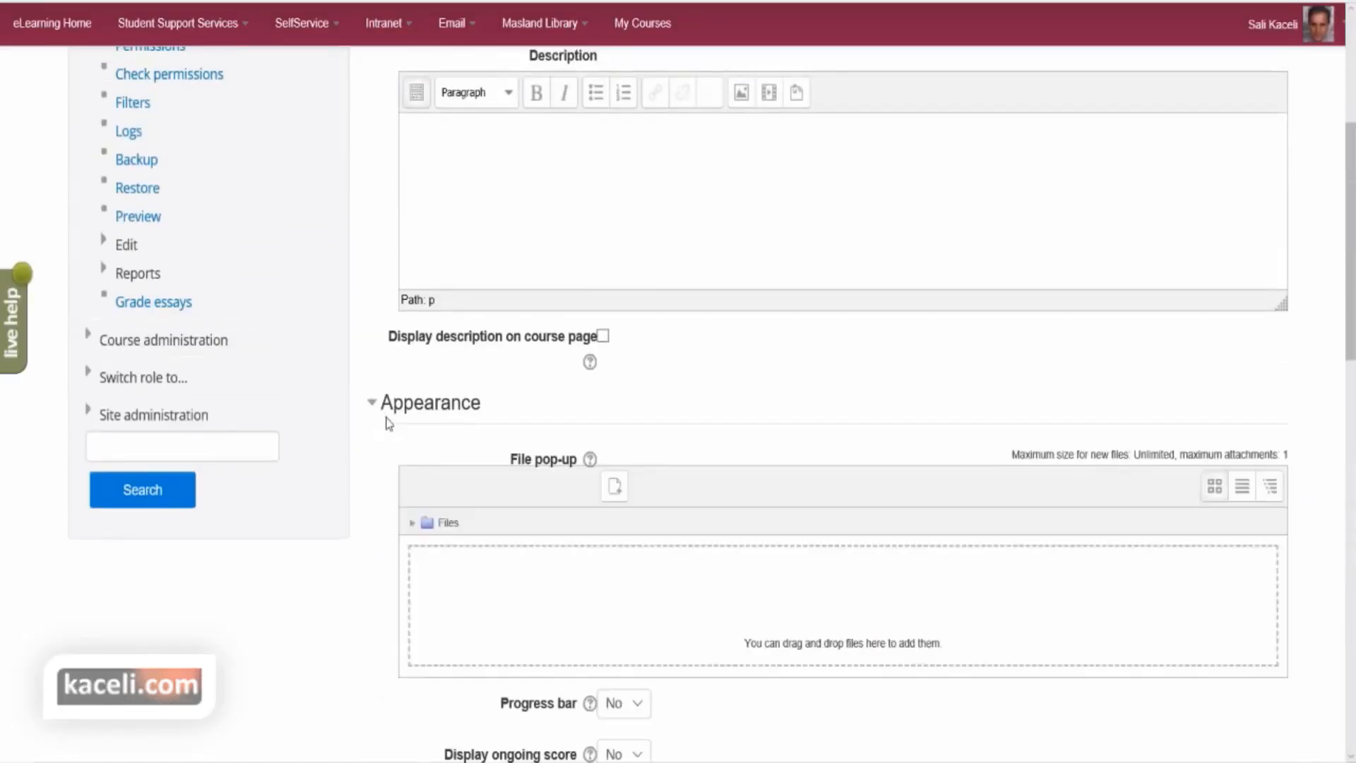
# - Set Display menu to Yes for the example lesson, then save and display it
pyautogui.scroll(-5, 636, 513)
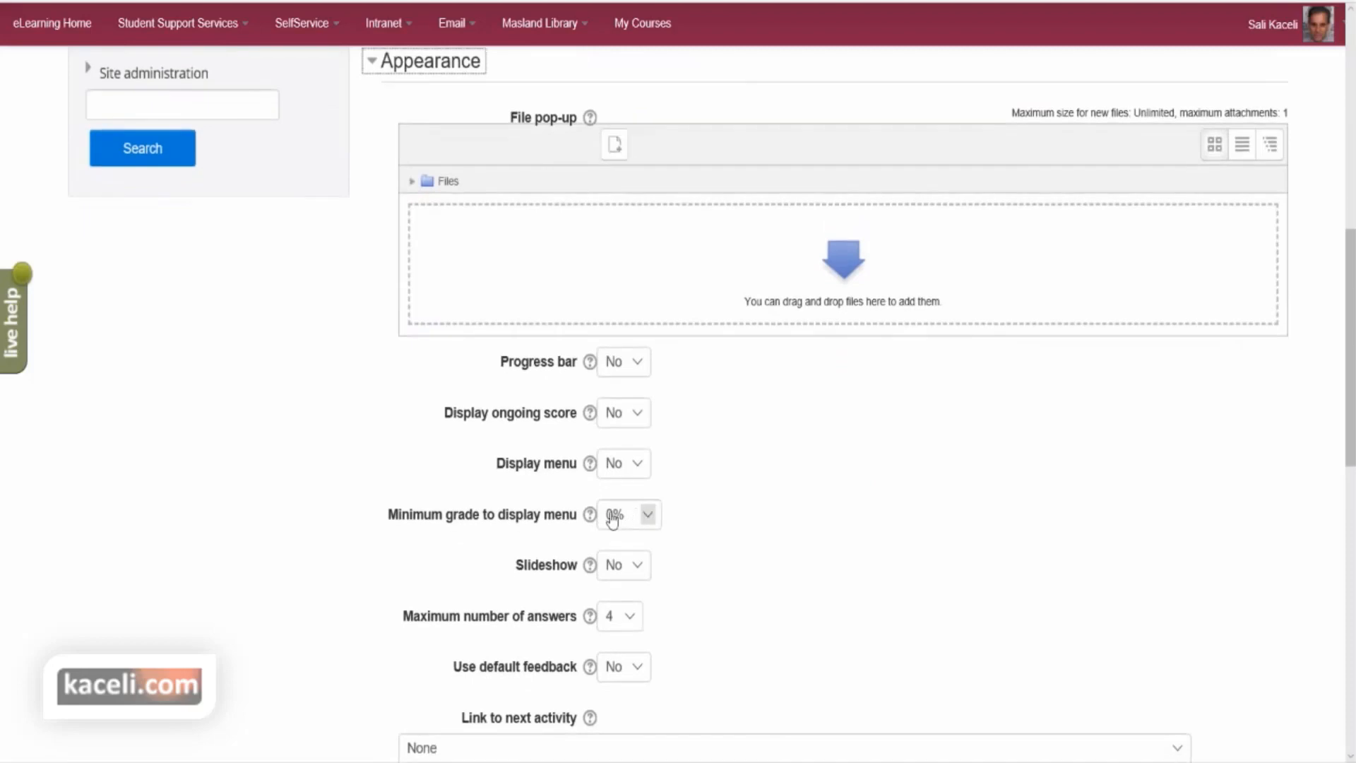
pyautogui.click(638, 469)
pyautogui.click(632, 480)
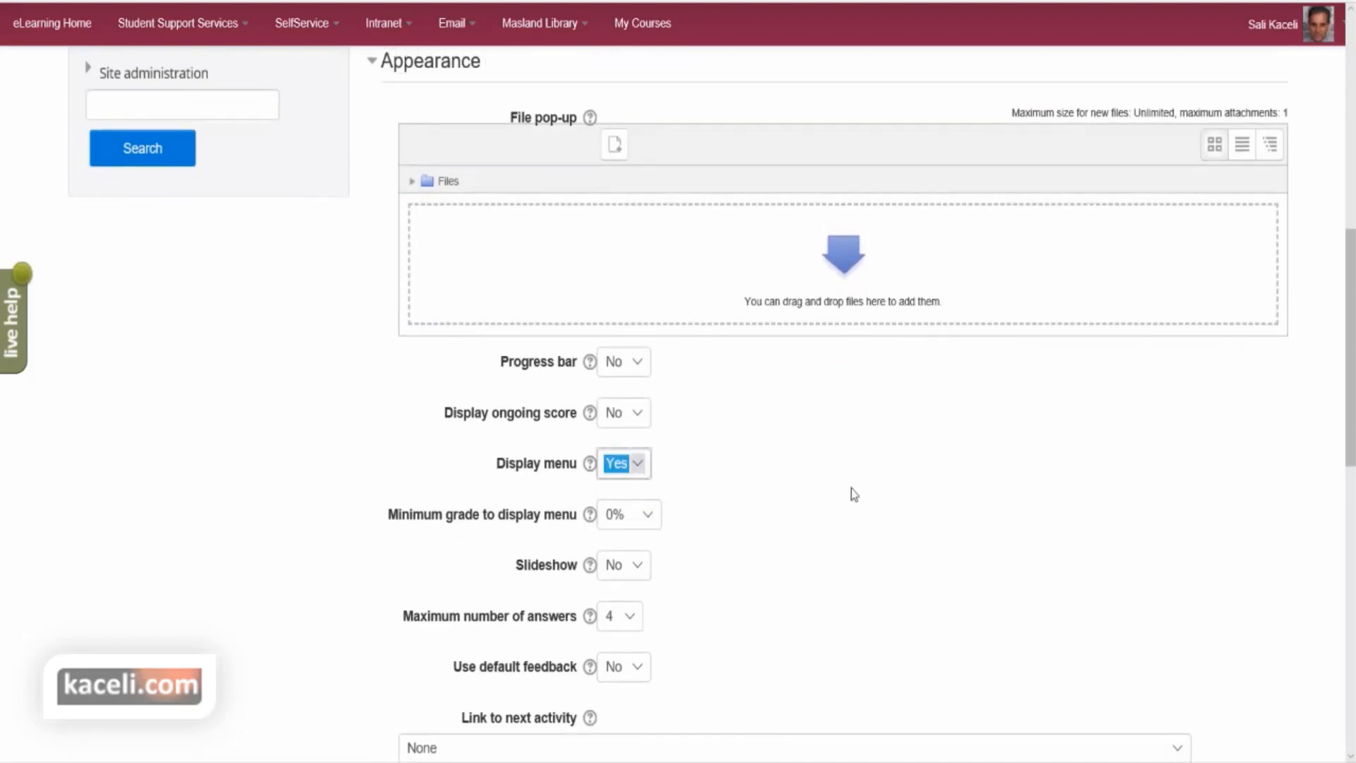
pyautogui.scroll(-10, 789, 499)
pyautogui.click(634, 320)
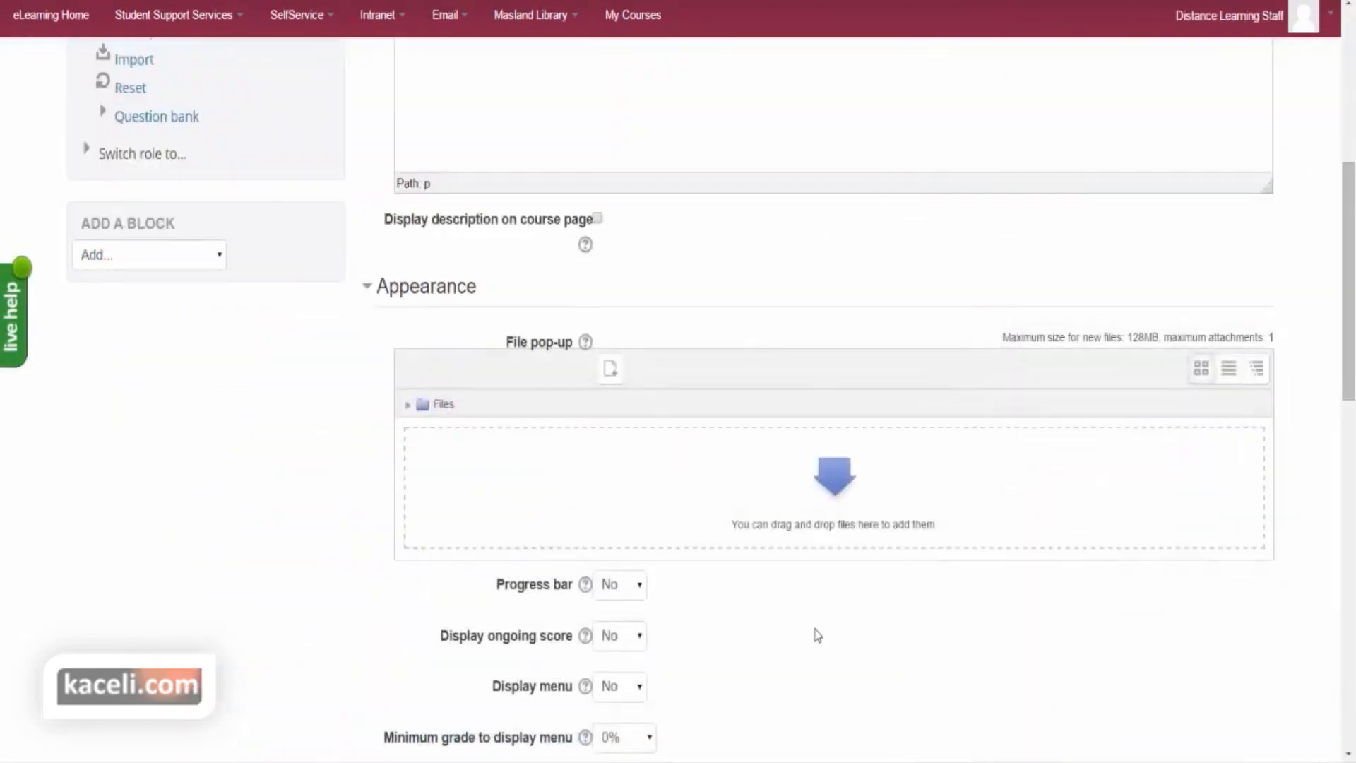
# - Back in the new lesson's Appearance settings, read the help for Maximum number of answers and check the Link to next activity options
pyautogui.scroll(-1, 805, 633)
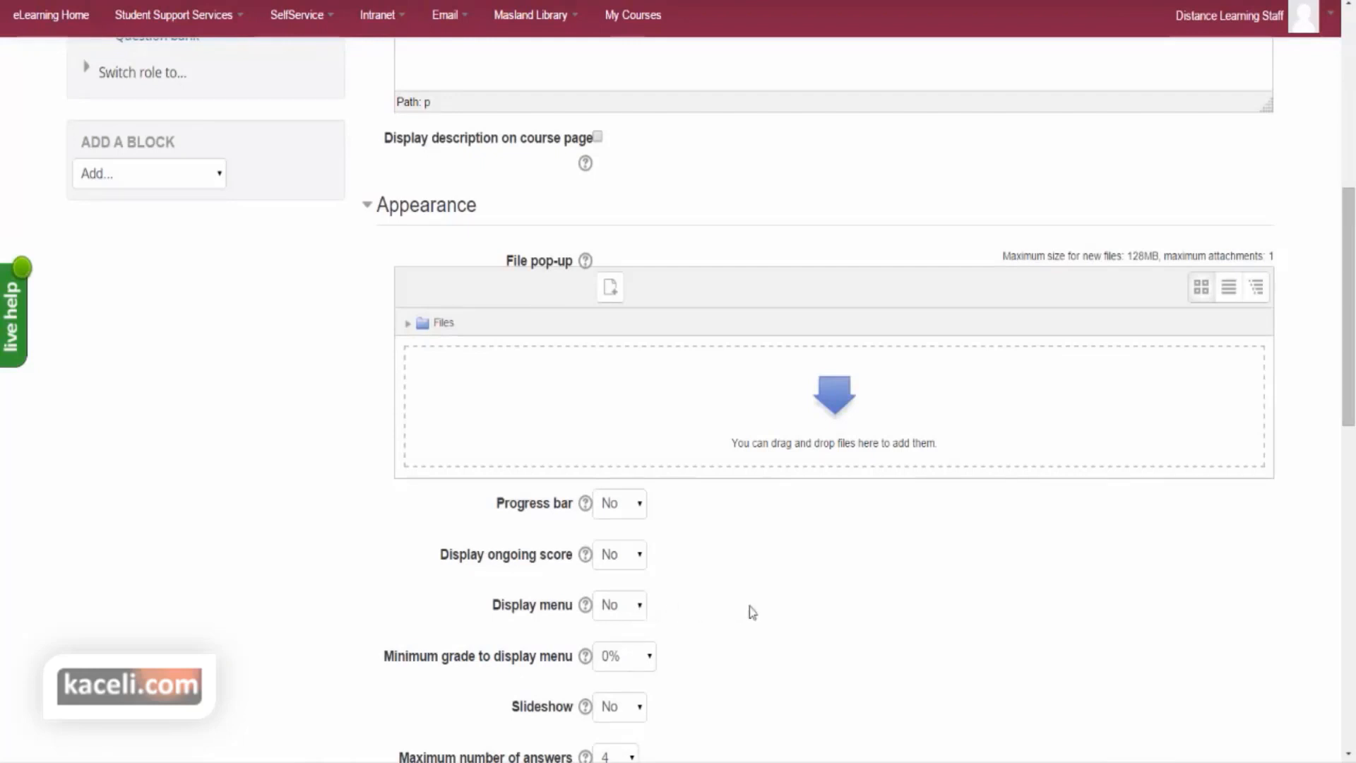
pyautogui.scroll(-1, 737, 605)
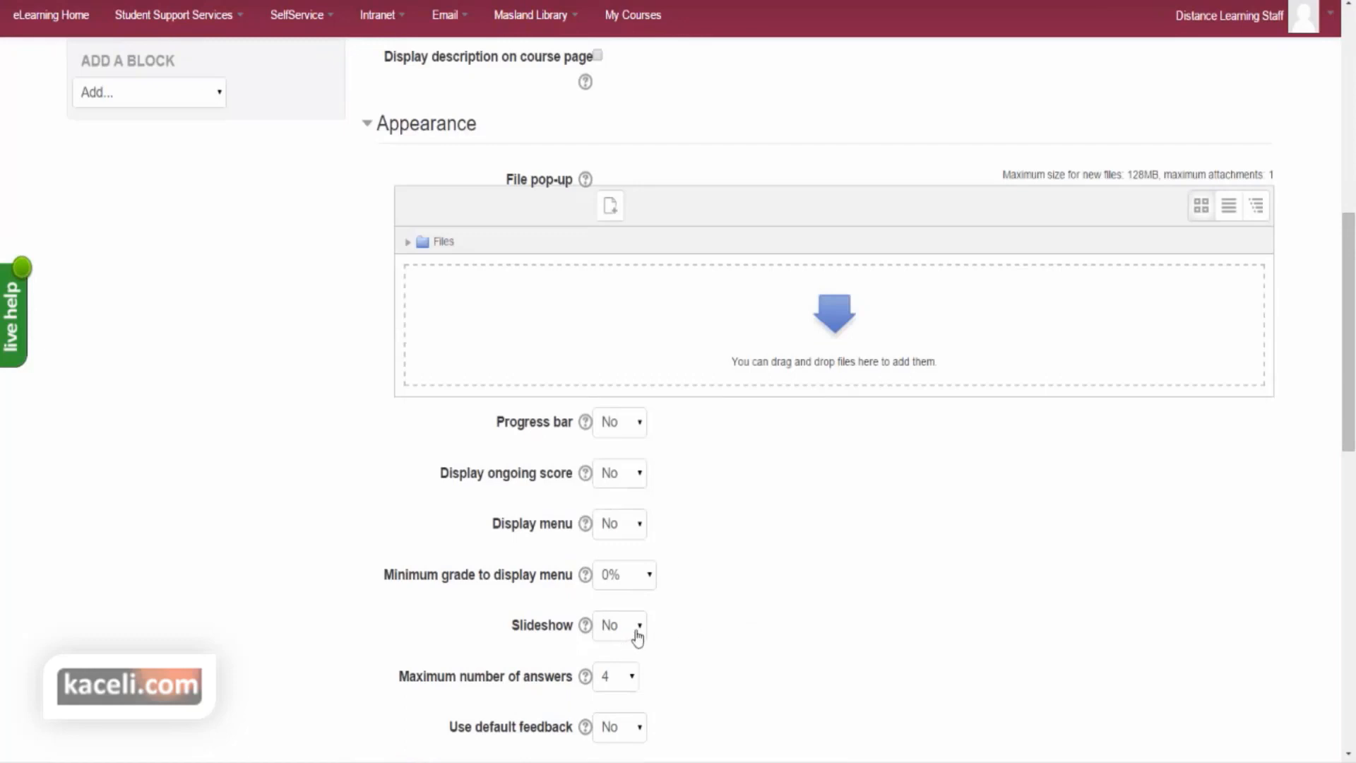
pyautogui.scroll(-1, 725, 634)
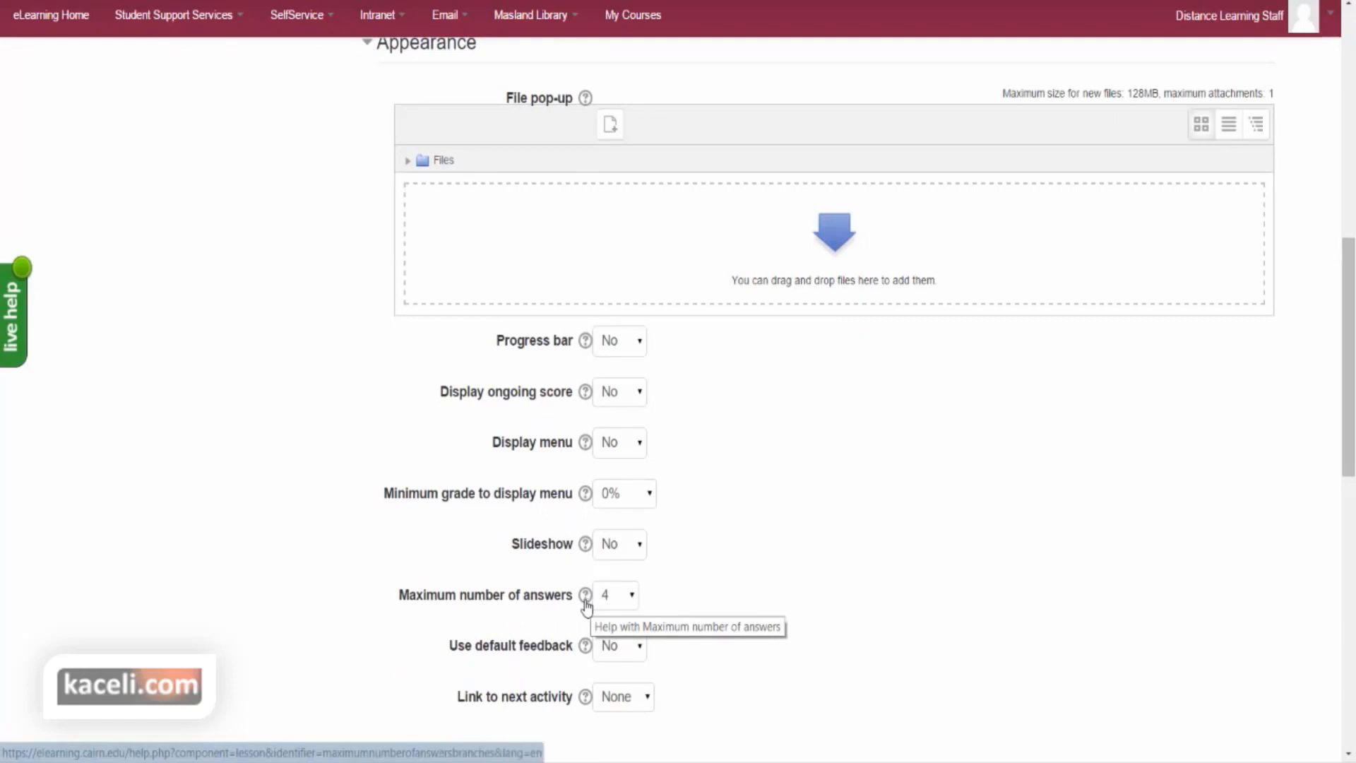
pyautogui.click(585, 598)
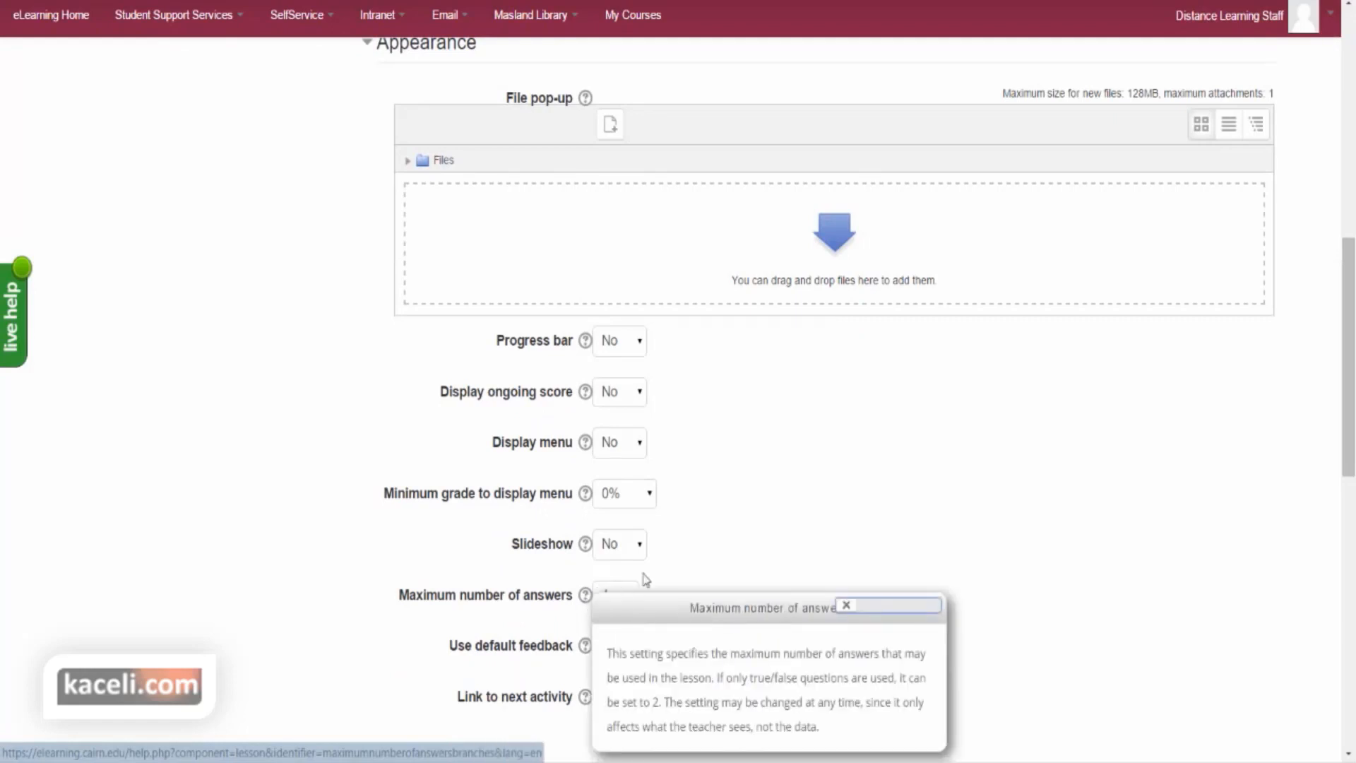
pyautogui.click(786, 537)
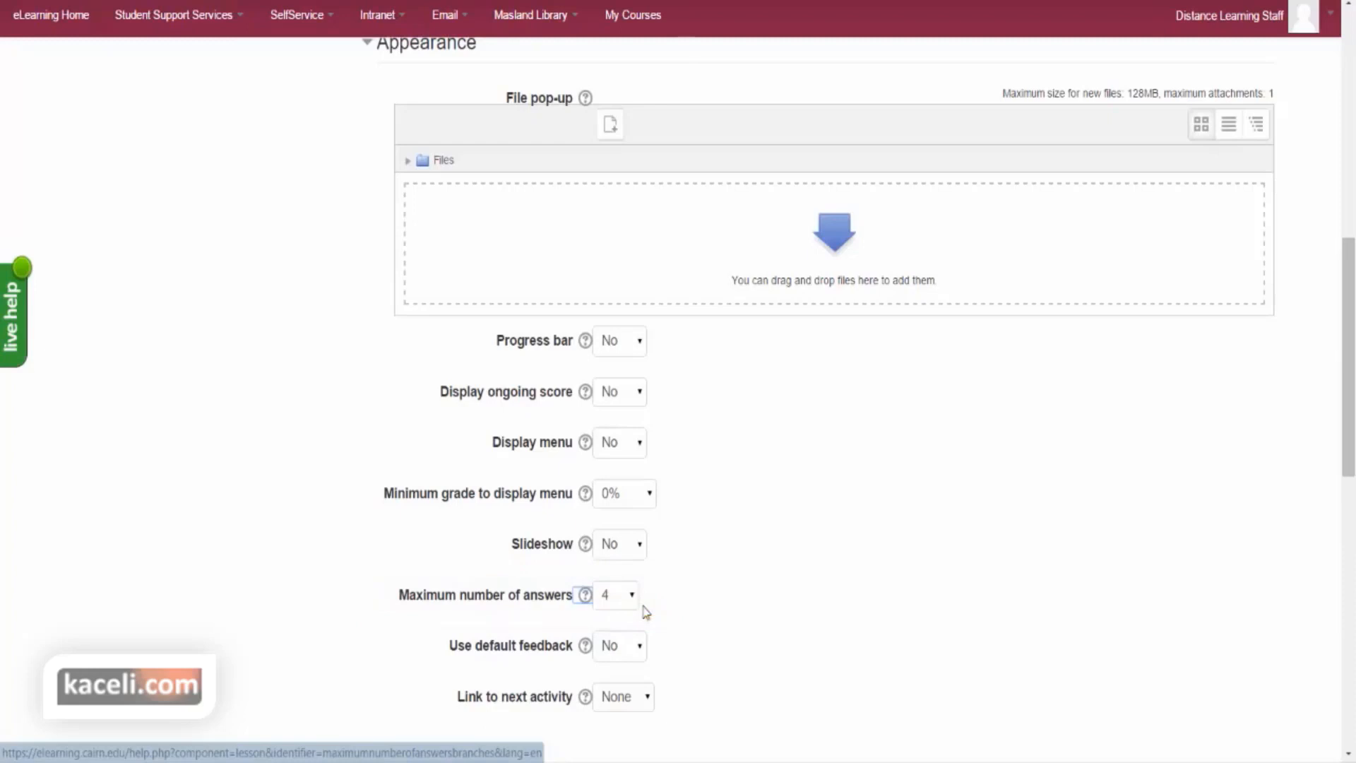
pyautogui.scroll(-2, 787, 596)
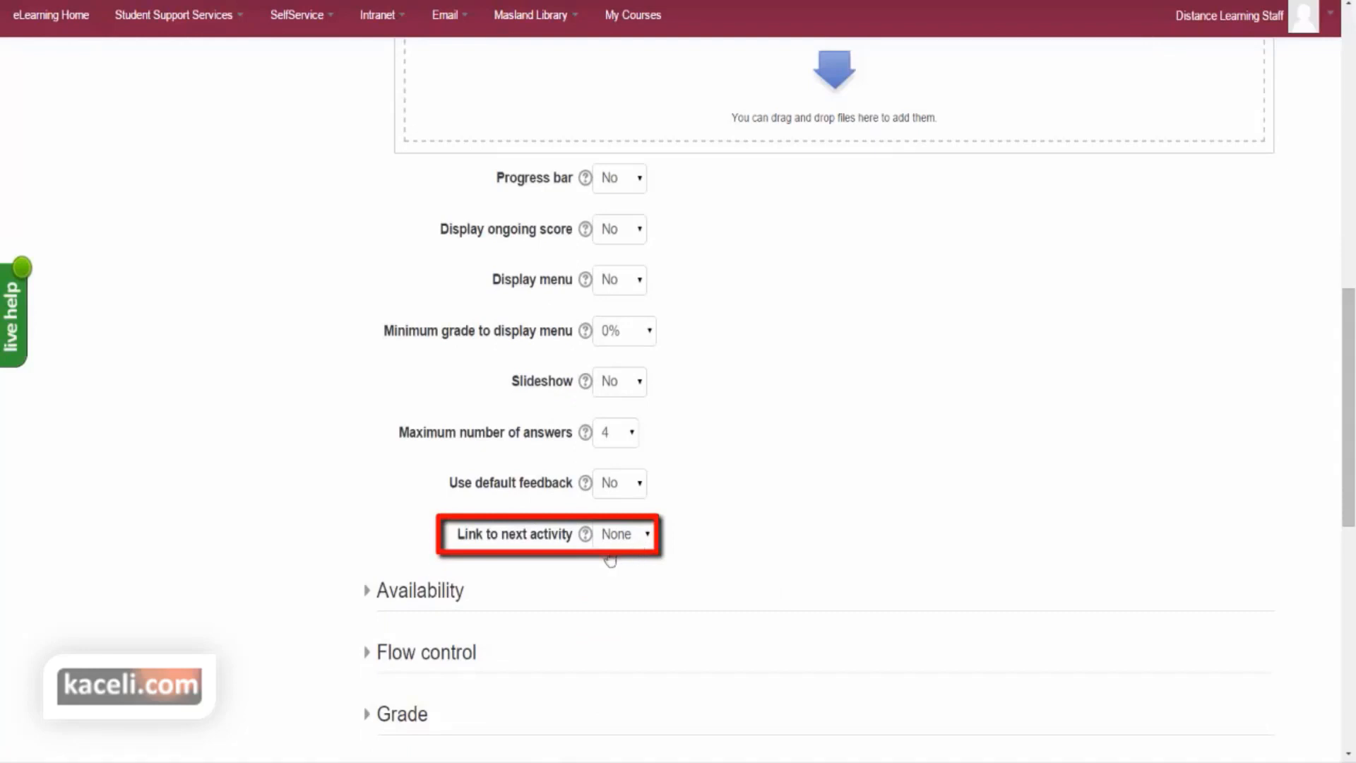
pyautogui.click(632, 542)
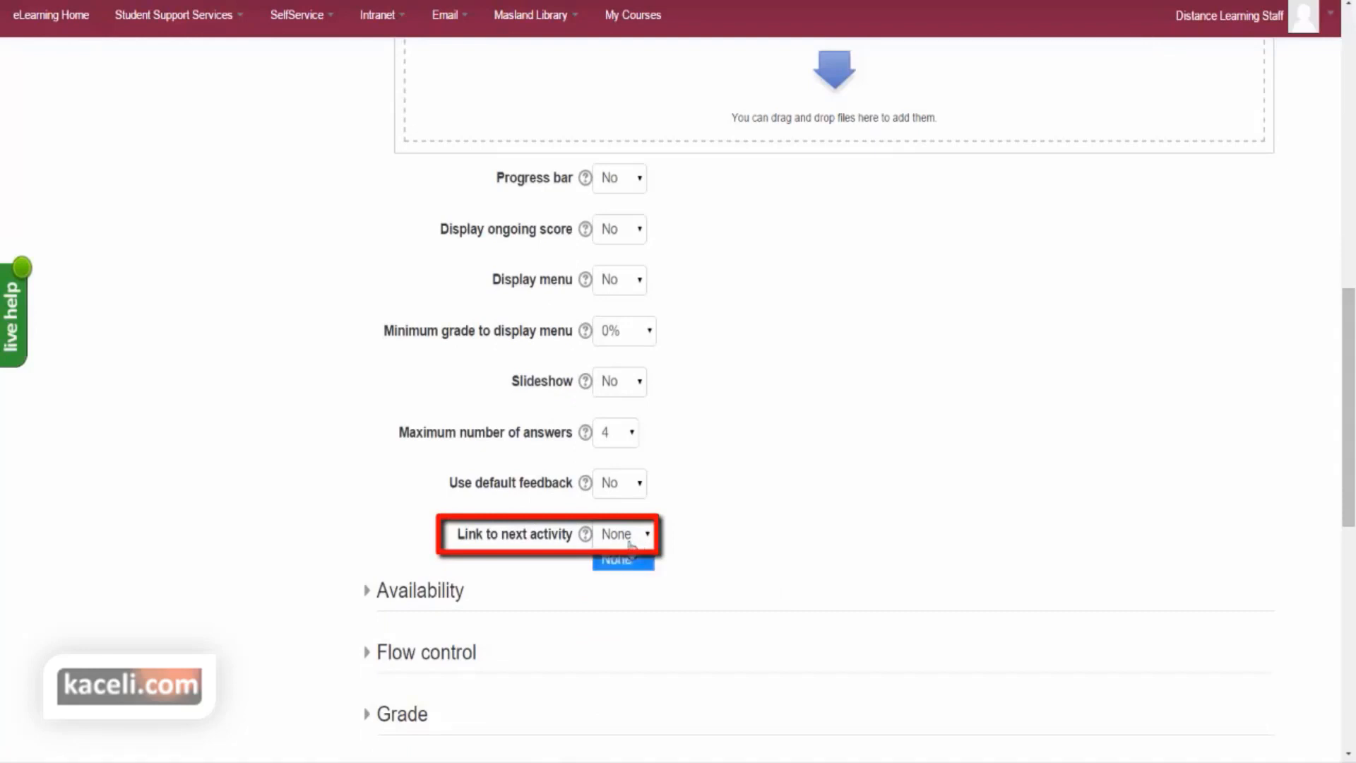
pyautogui.click(835, 527)
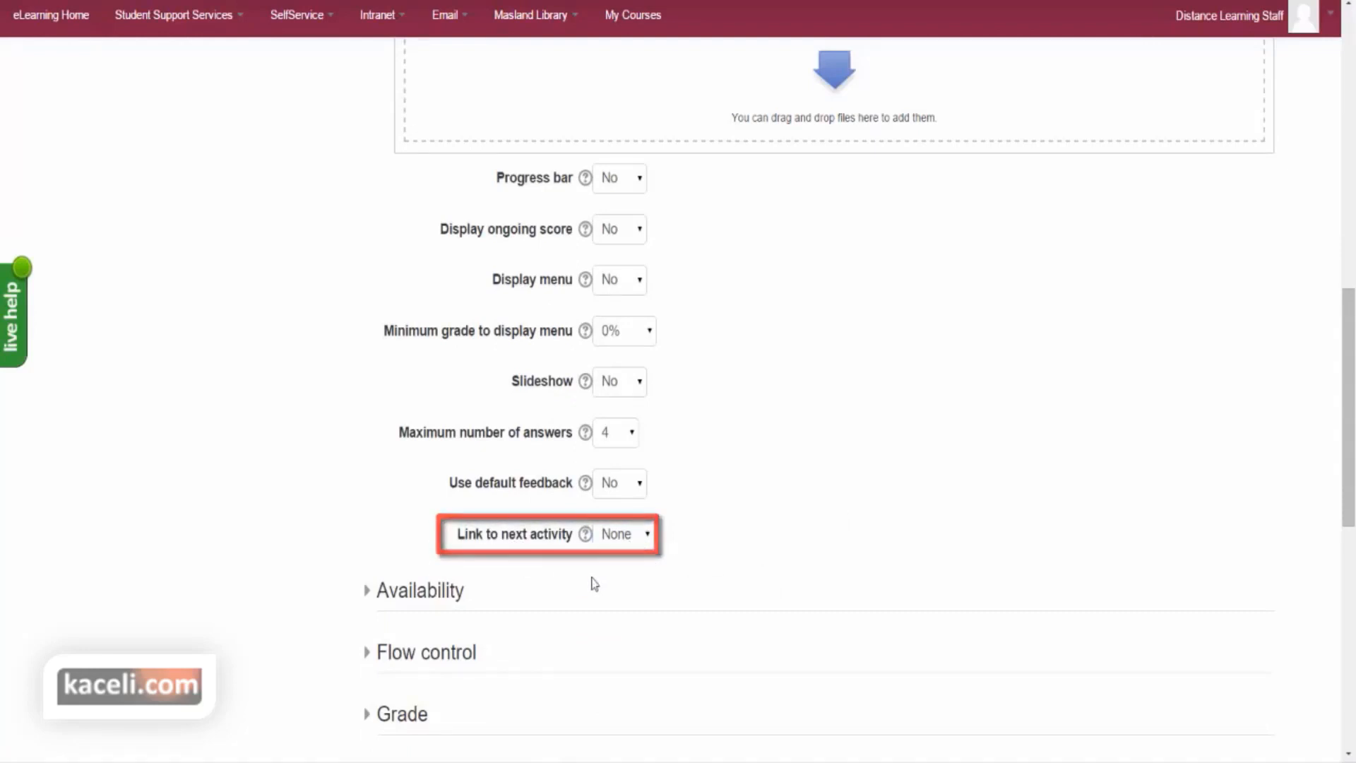
# - Expand the Availability section and review its date, deadline, time limit and password settings
pyautogui.click(366, 592)
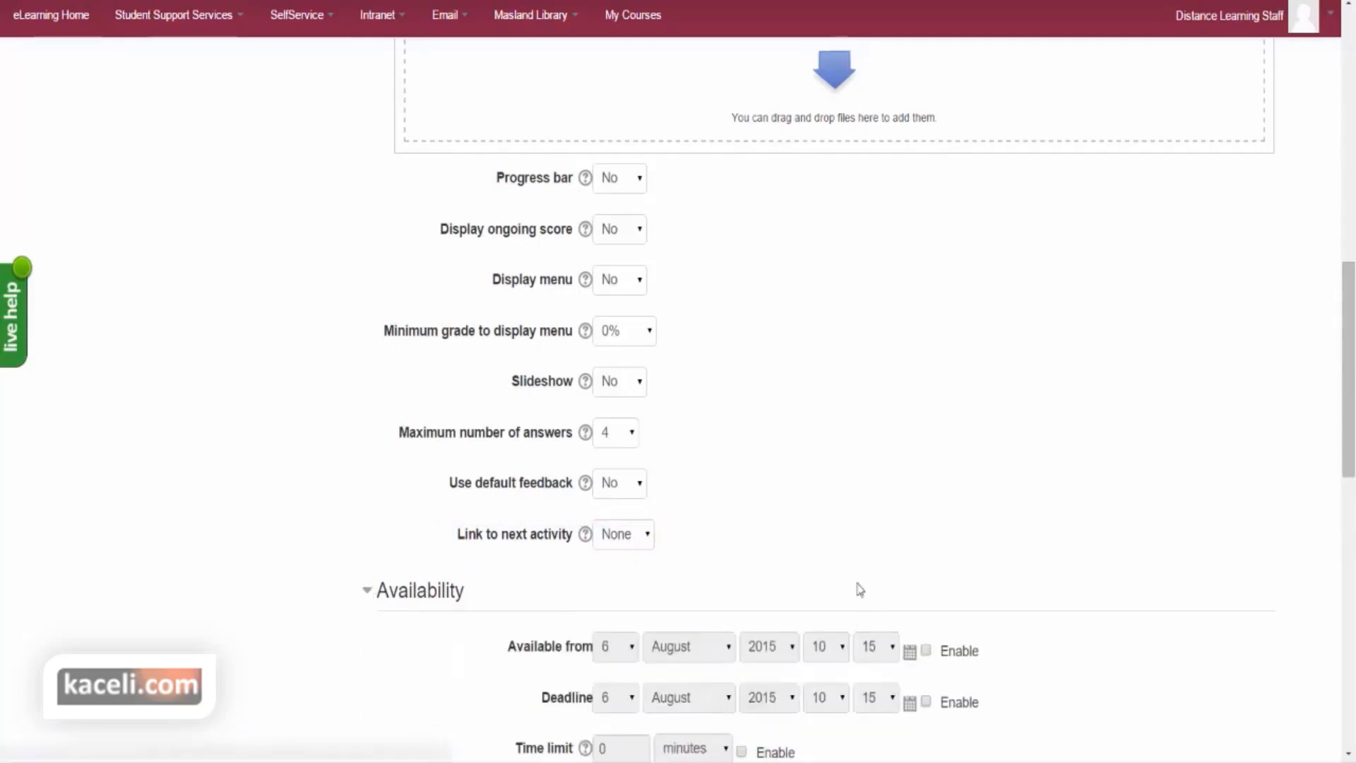
pyautogui.scroll(-1, 854, 592)
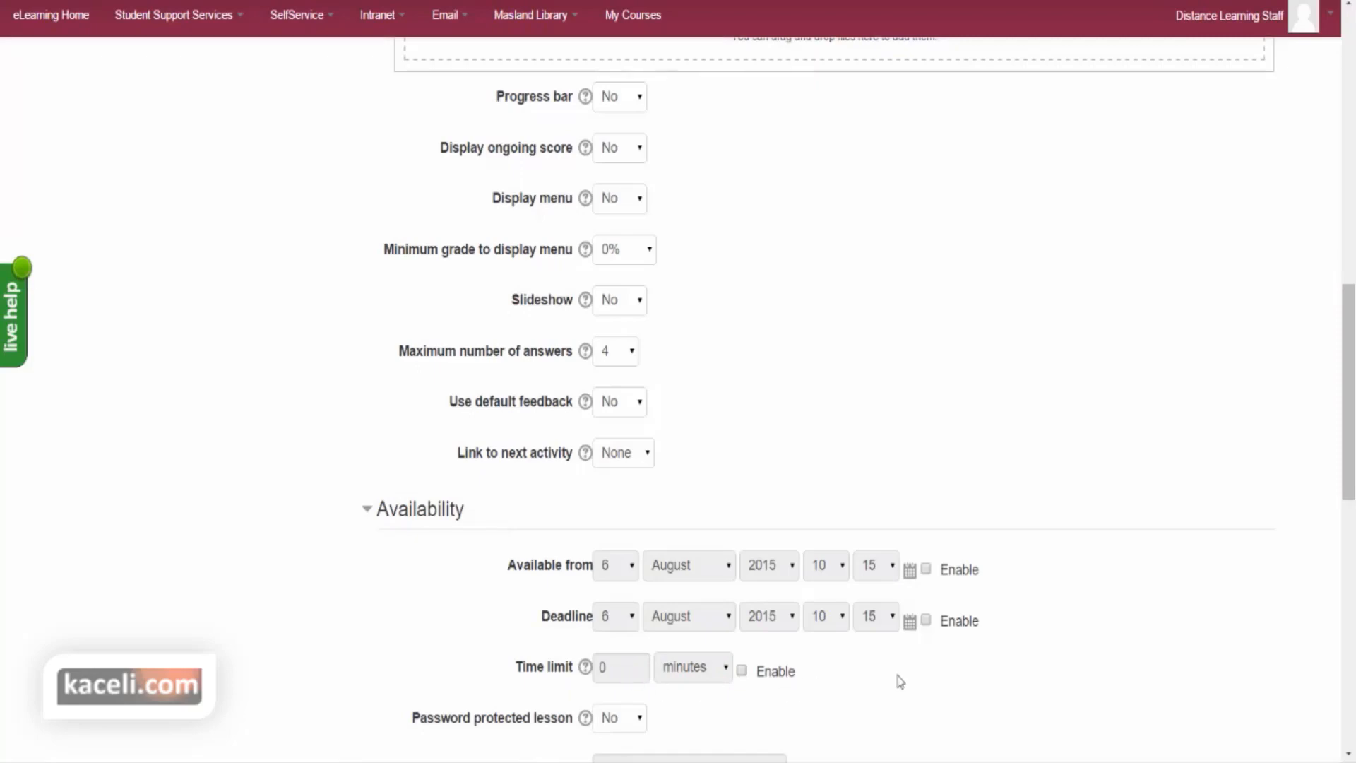
pyautogui.scroll(-2, 883, 685)
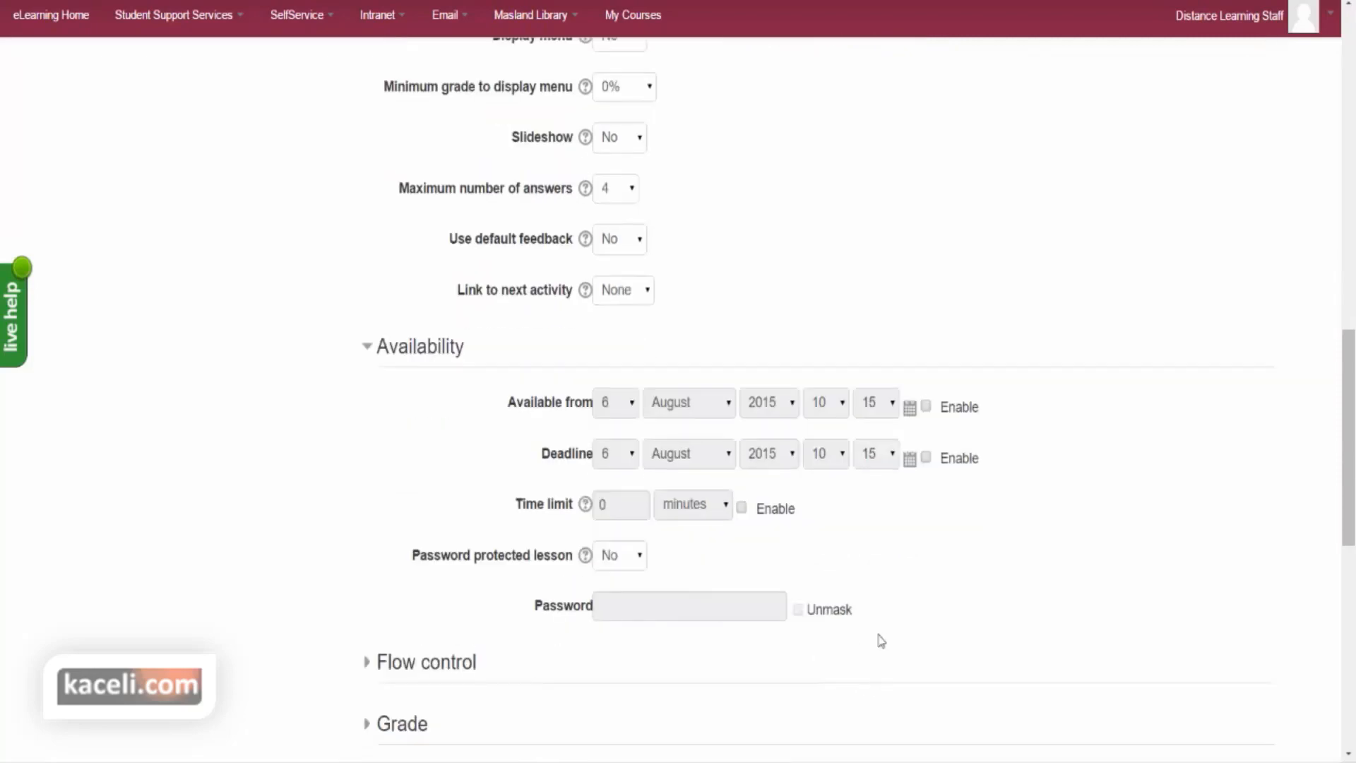
pyautogui.scroll(-1, 875, 635)
# - Expand the Flow control section, set Allow student review to Yes and check the options for trying a question again
pyautogui.click(367, 583)
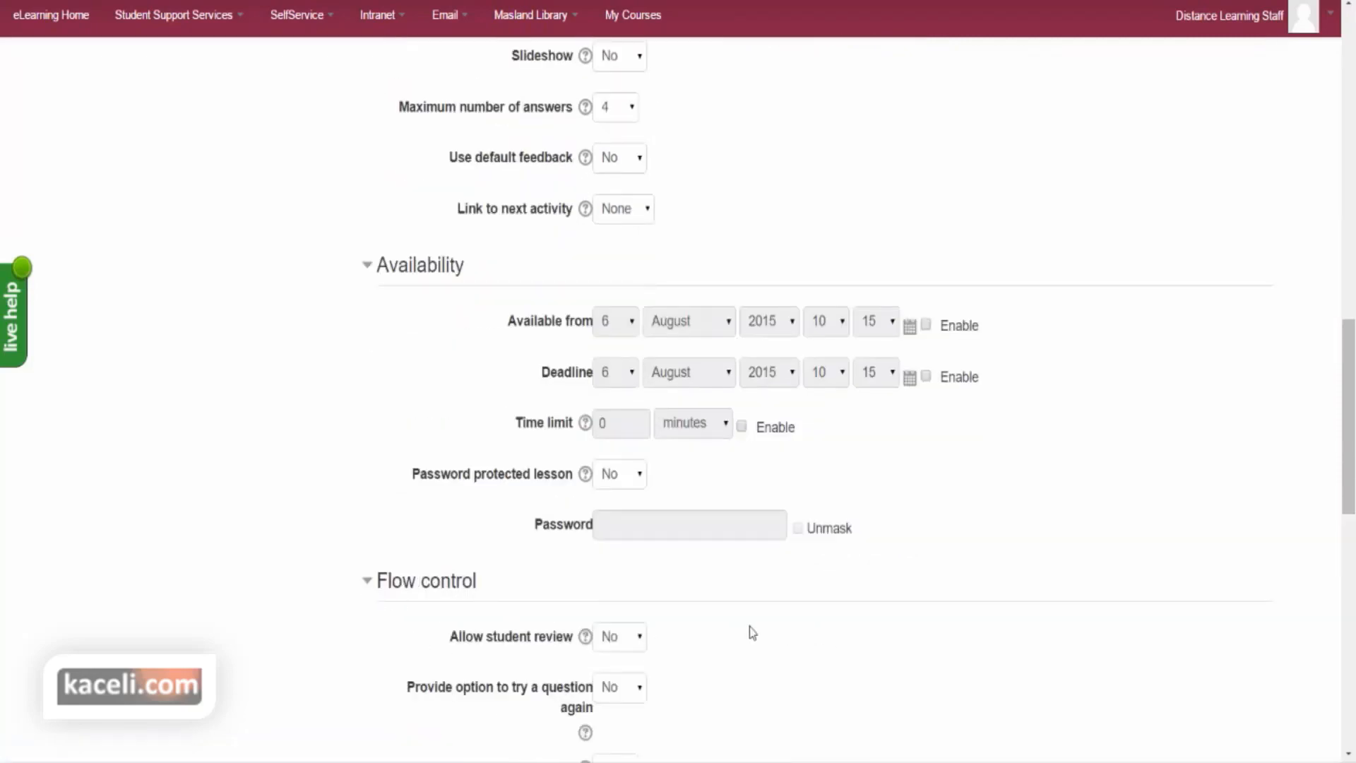
pyautogui.scroll(-1, 738, 639)
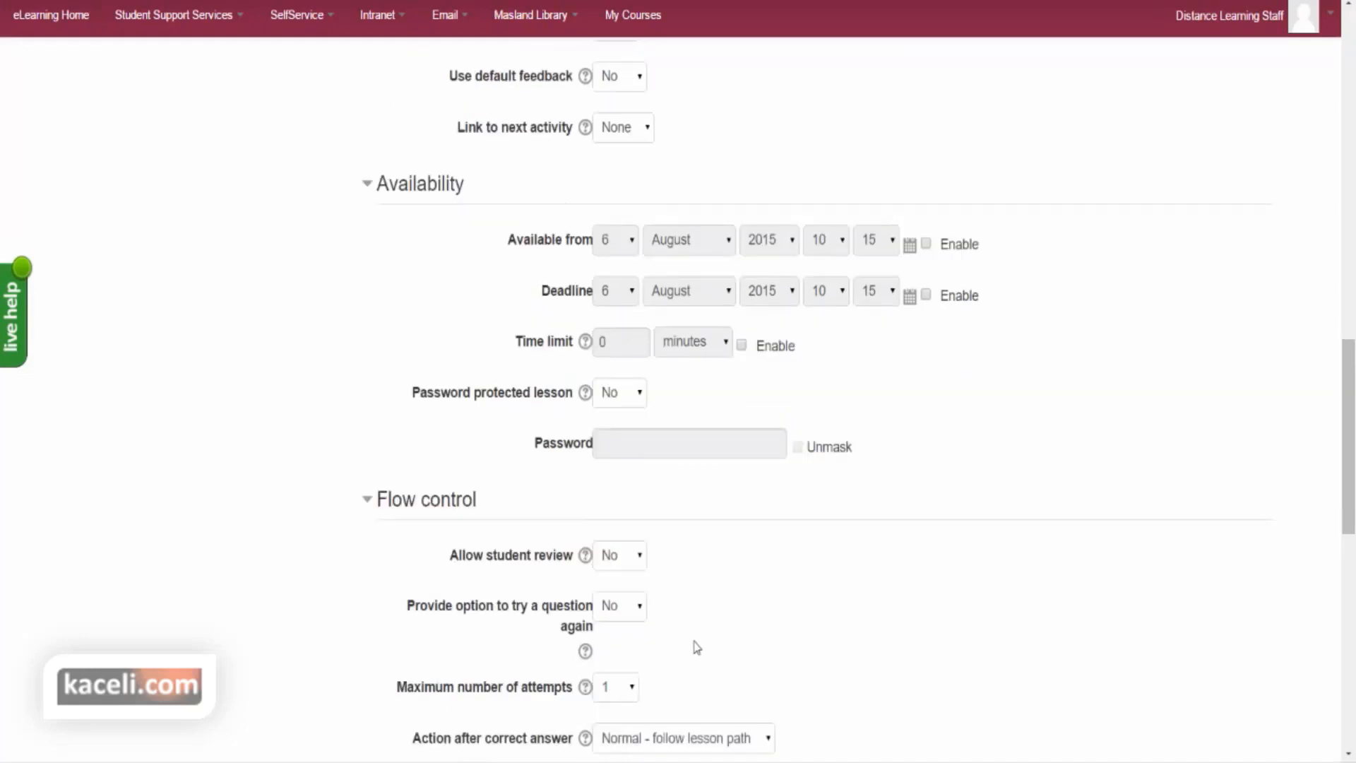
pyautogui.scroll(-1, 692, 645)
pyautogui.click(639, 474)
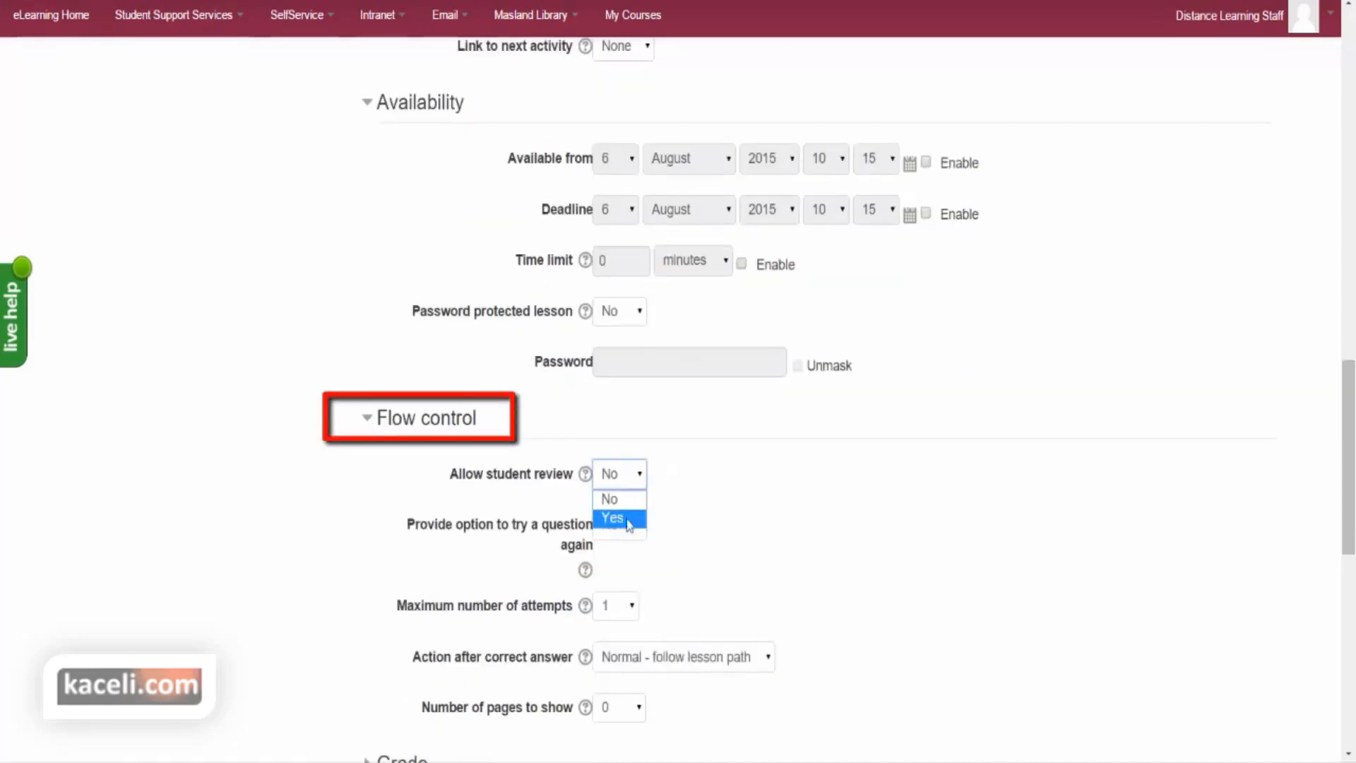
pyautogui.click(635, 514)
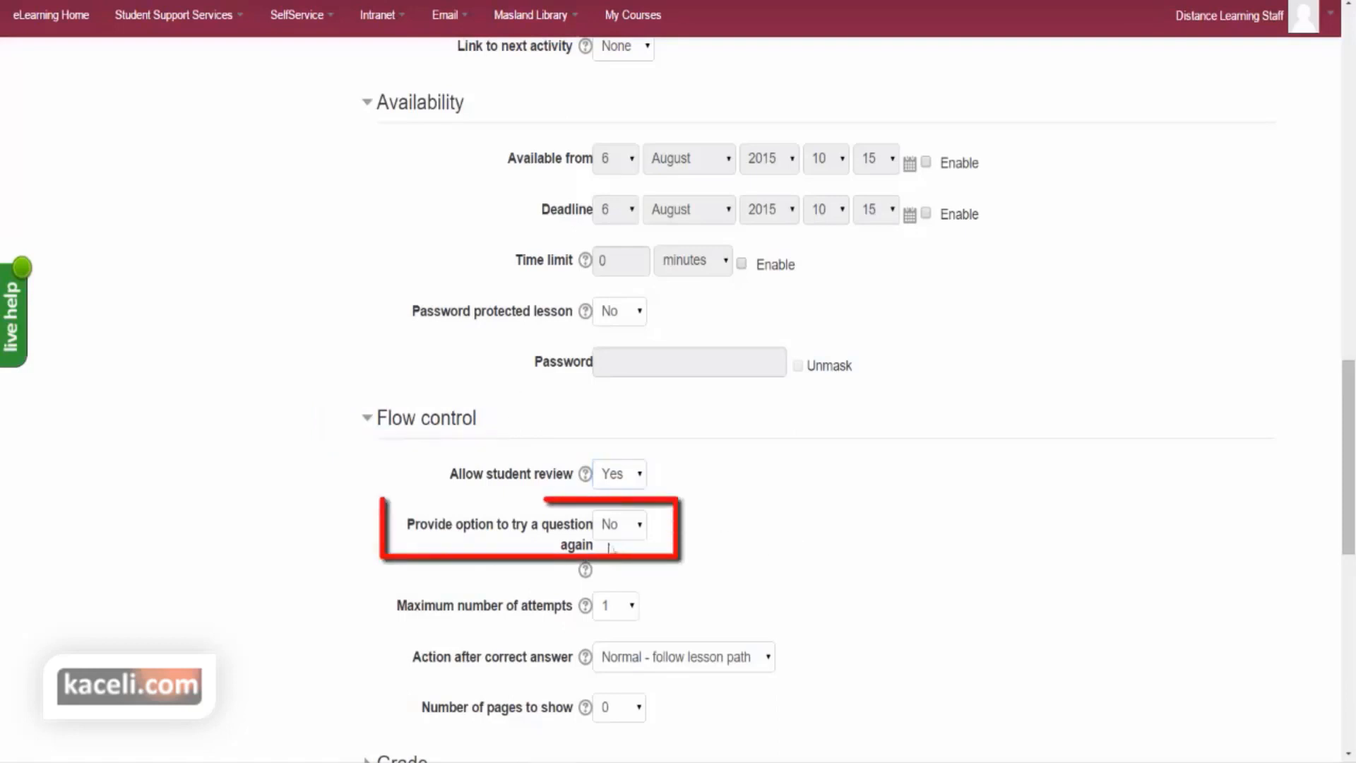
pyautogui.click(640, 524)
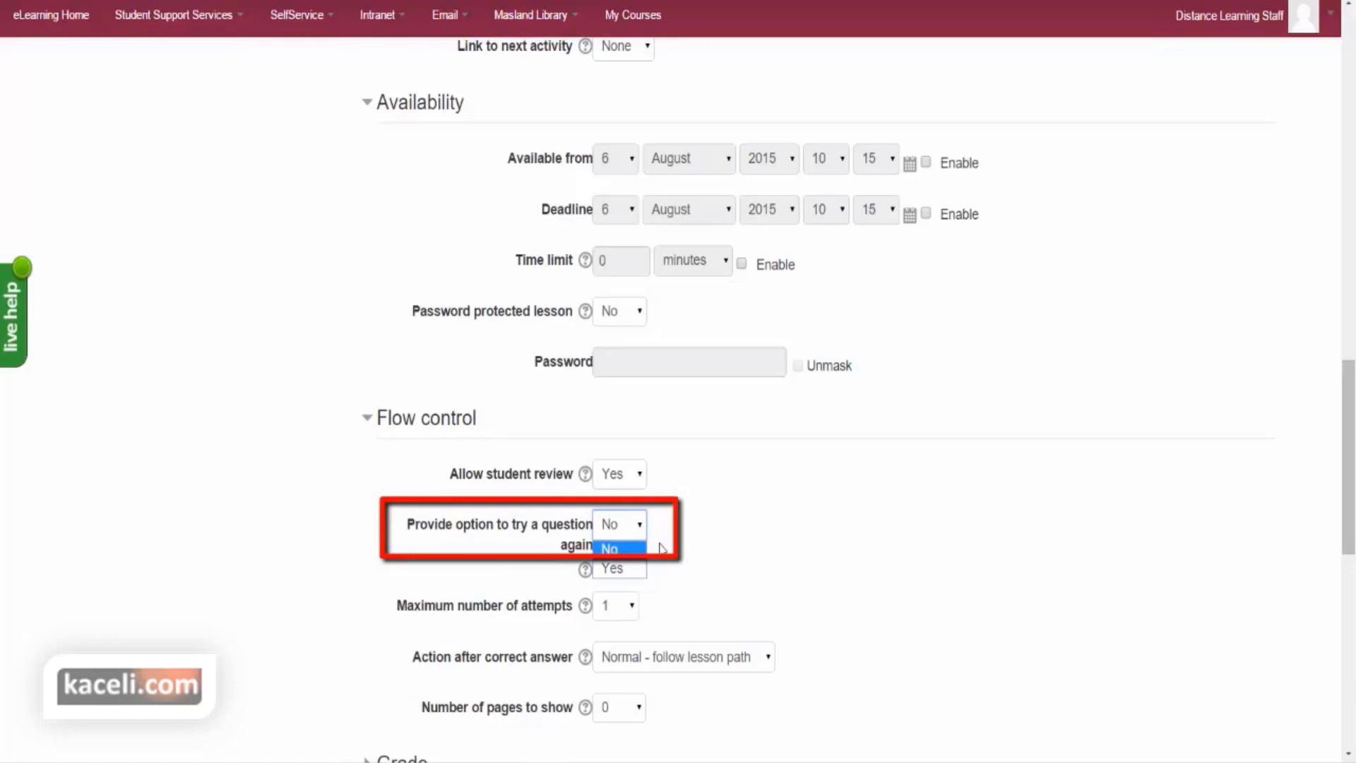
pyautogui.click(819, 568)
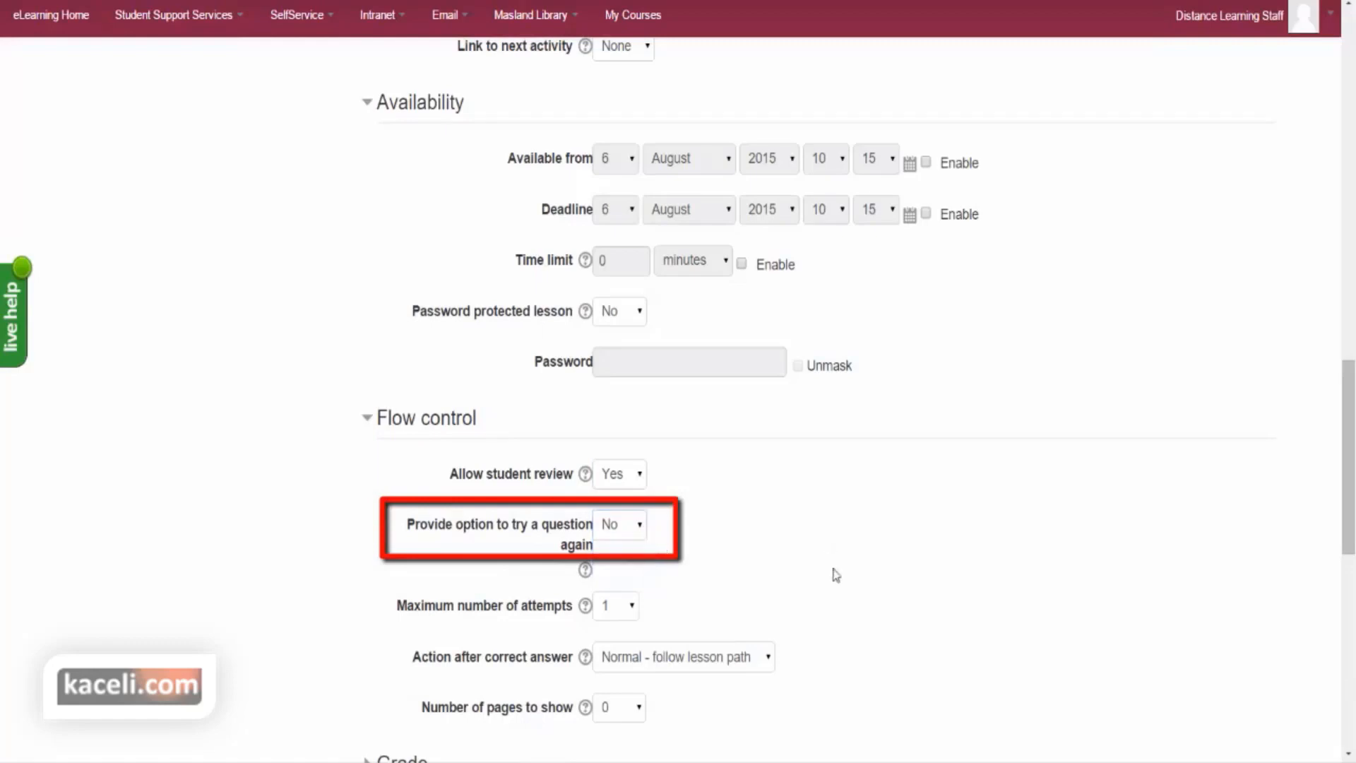
# - Set the Maximum number of attempts in the Flow control section to 5
pyautogui.scroll(-2, 773, 579)
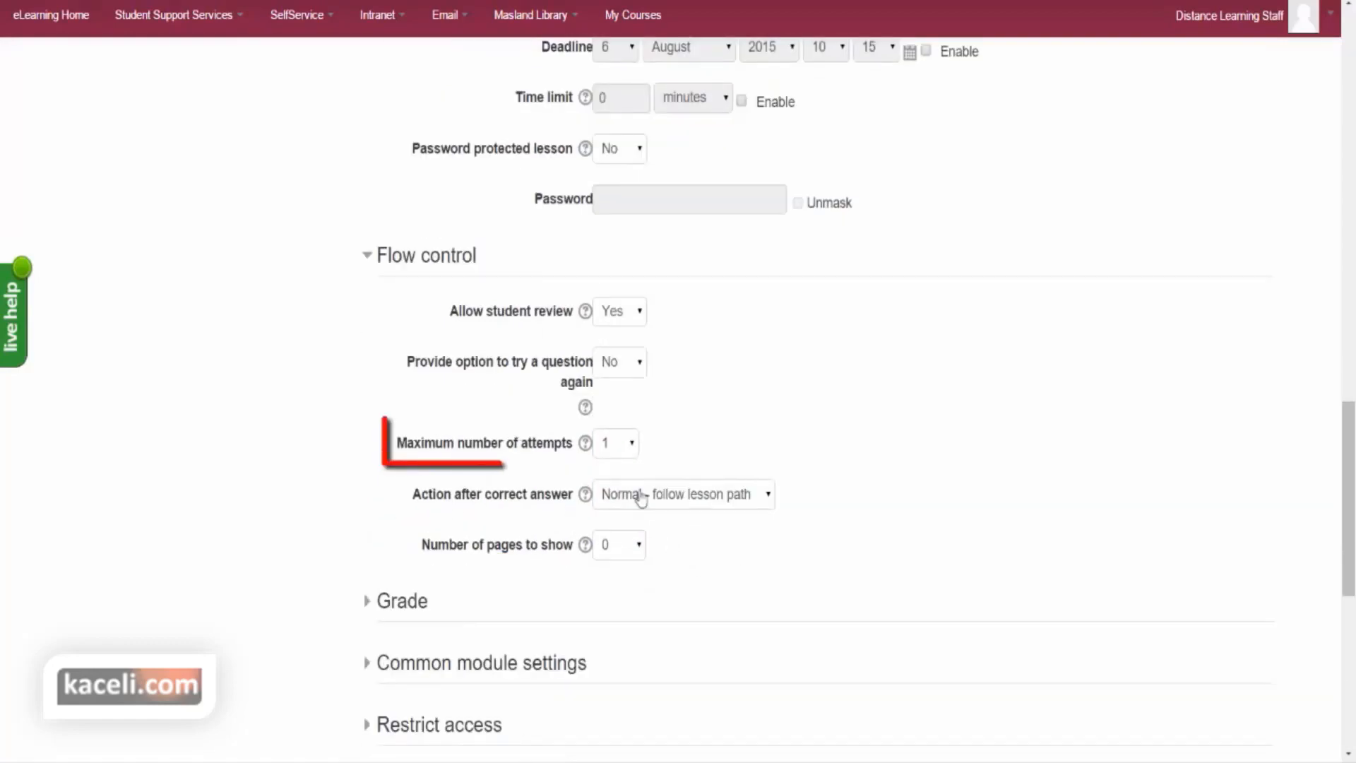
pyautogui.click(629, 447)
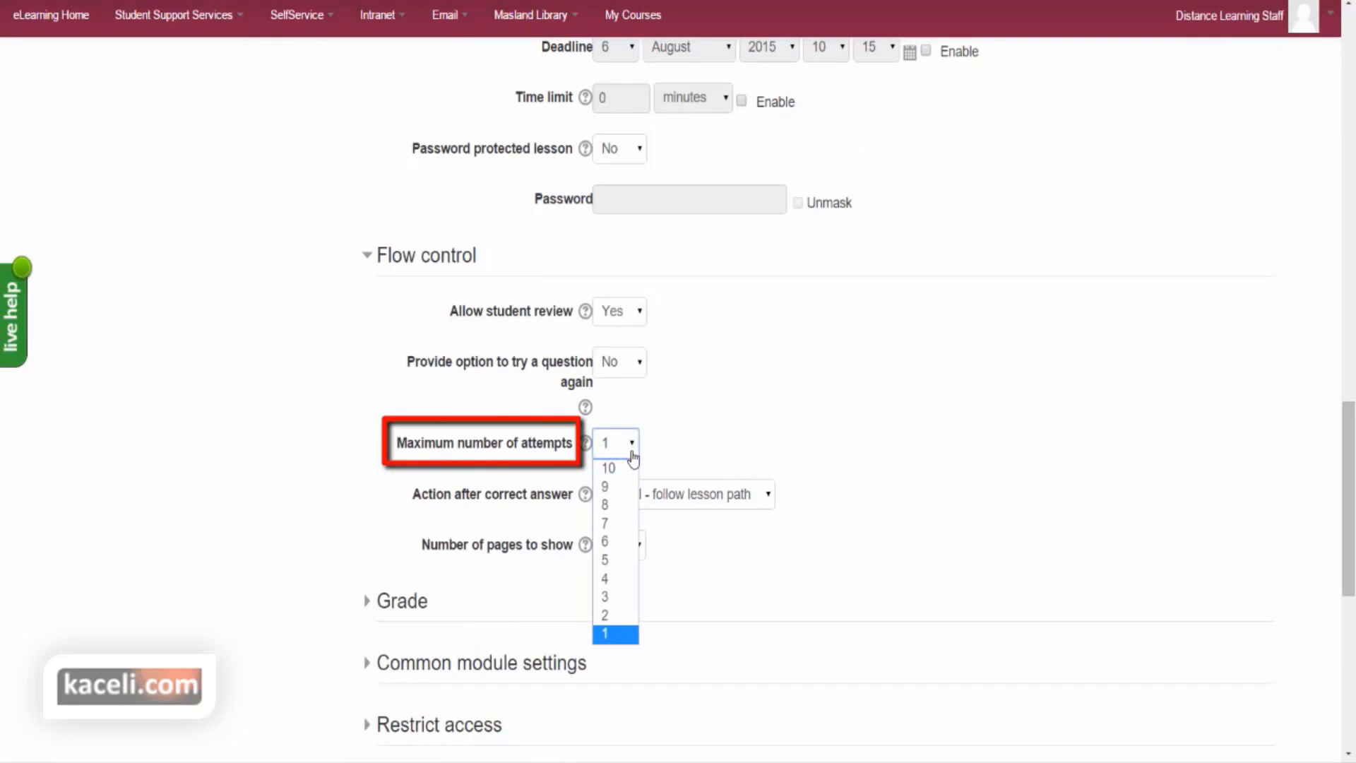
pyautogui.click(625, 560)
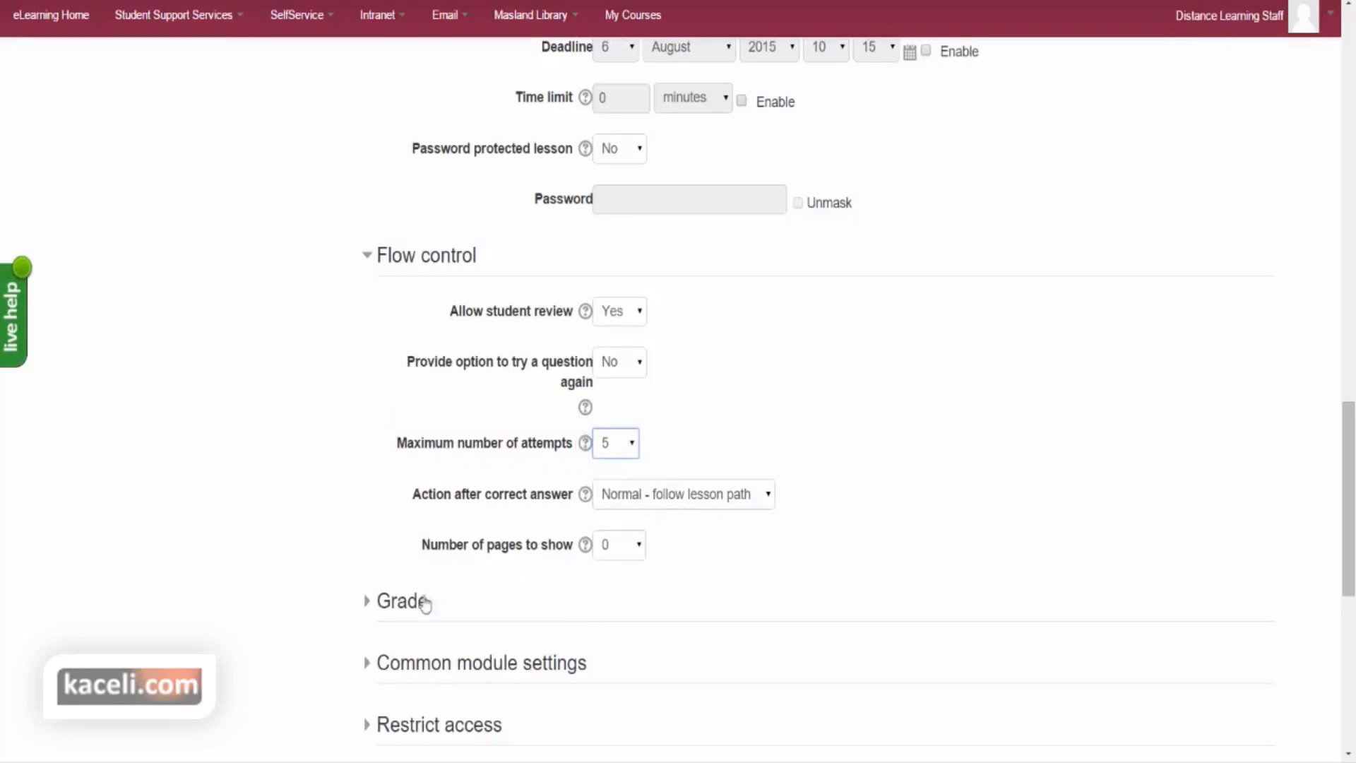
# - Expand the Grade section, check the grade type and maximum points, and set the Grade category to Homework Assignments
pyautogui.click(371, 601)
pyautogui.scroll(-1, 785, 611)
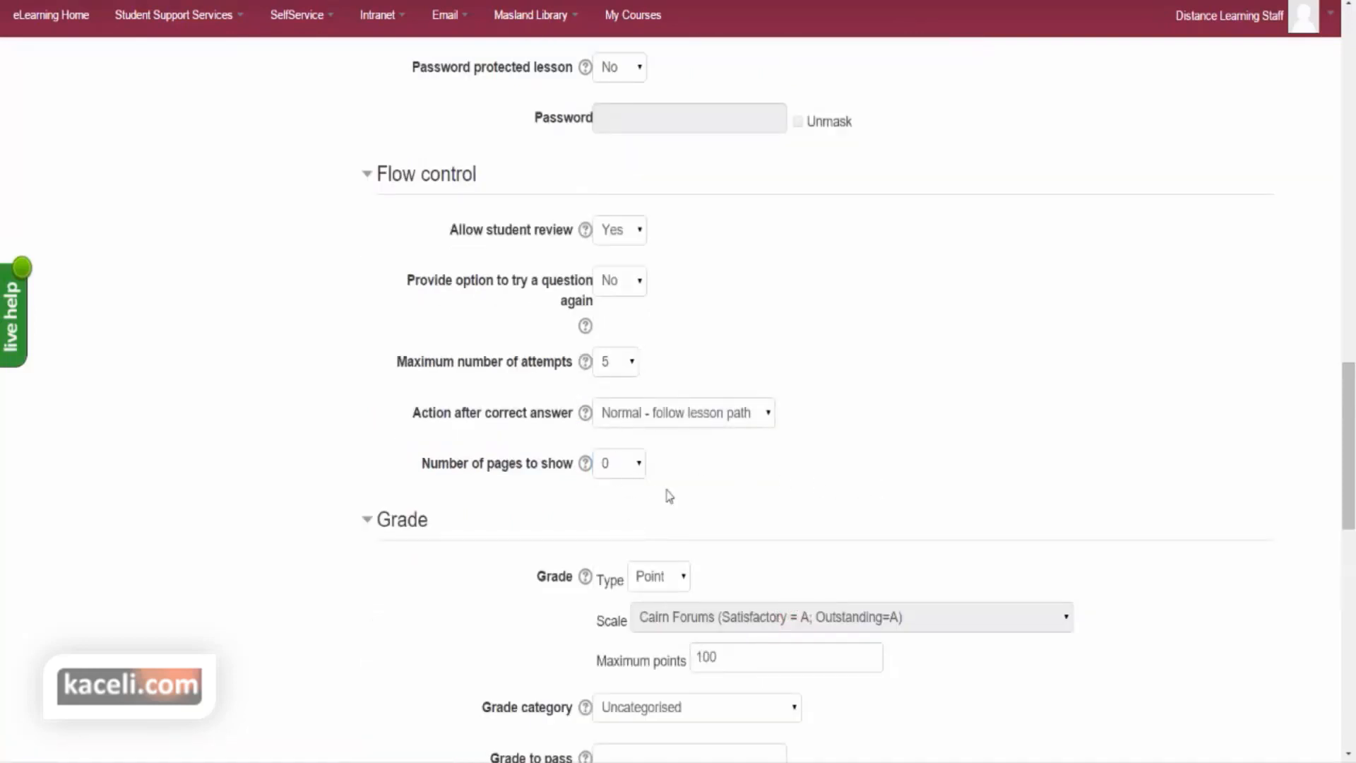
pyautogui.scroll(-1, 925, 450)
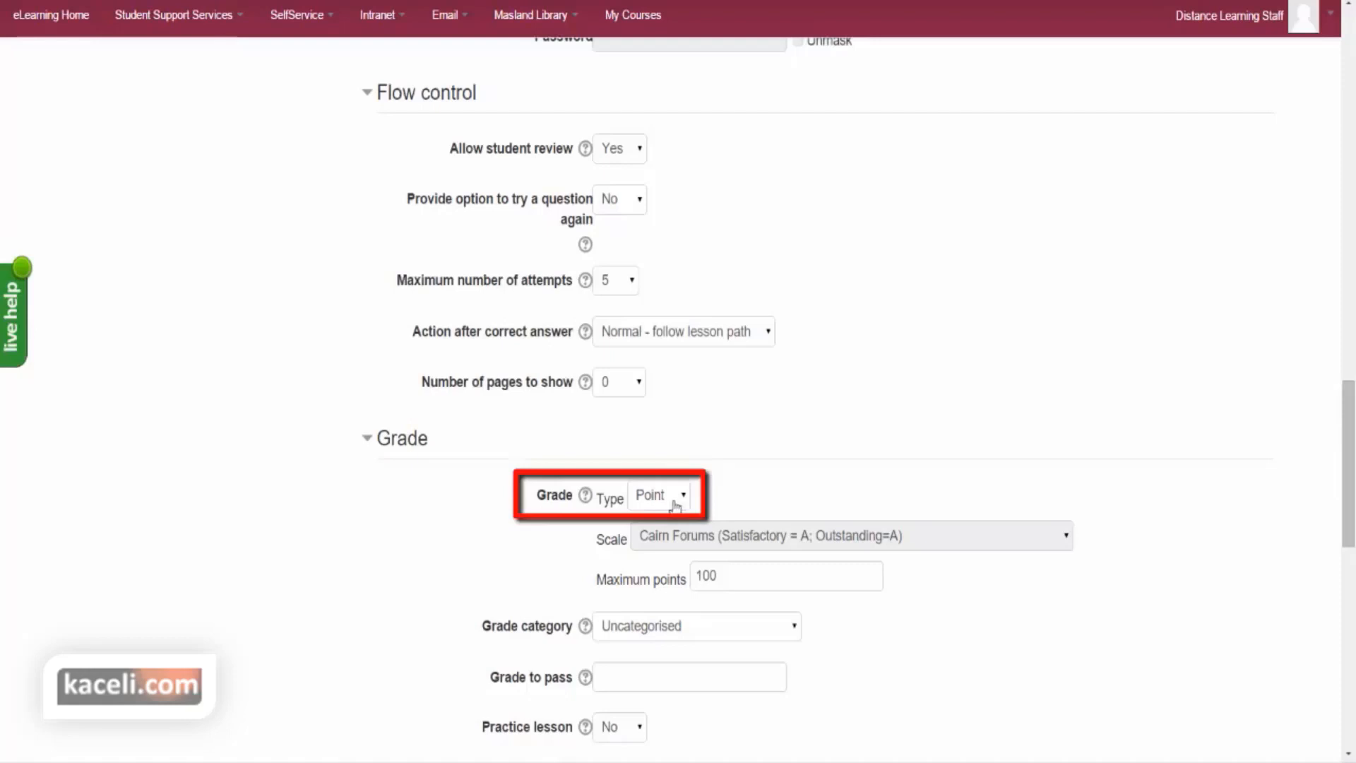
pyautogui.click(718, 576)
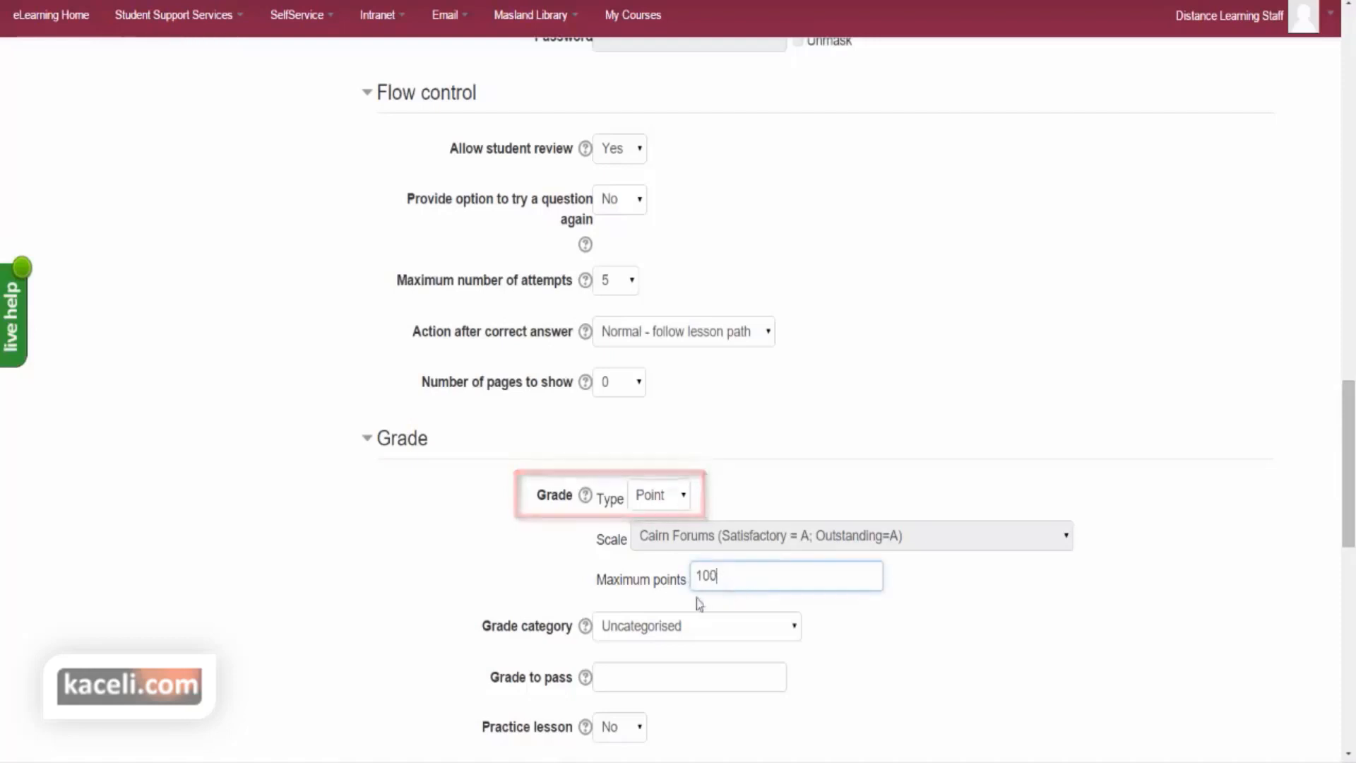
pyautogui.click(768, 634)
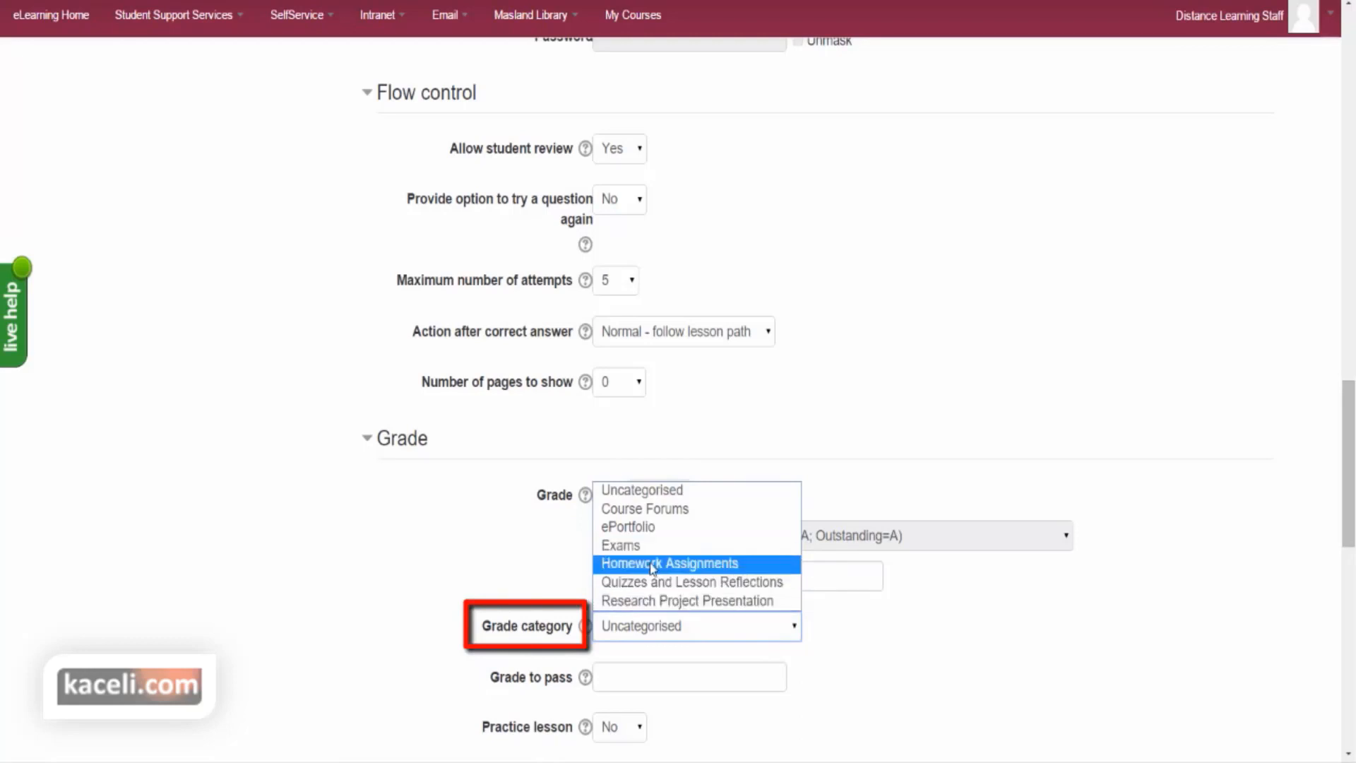
pyautogui.click(995, 655)
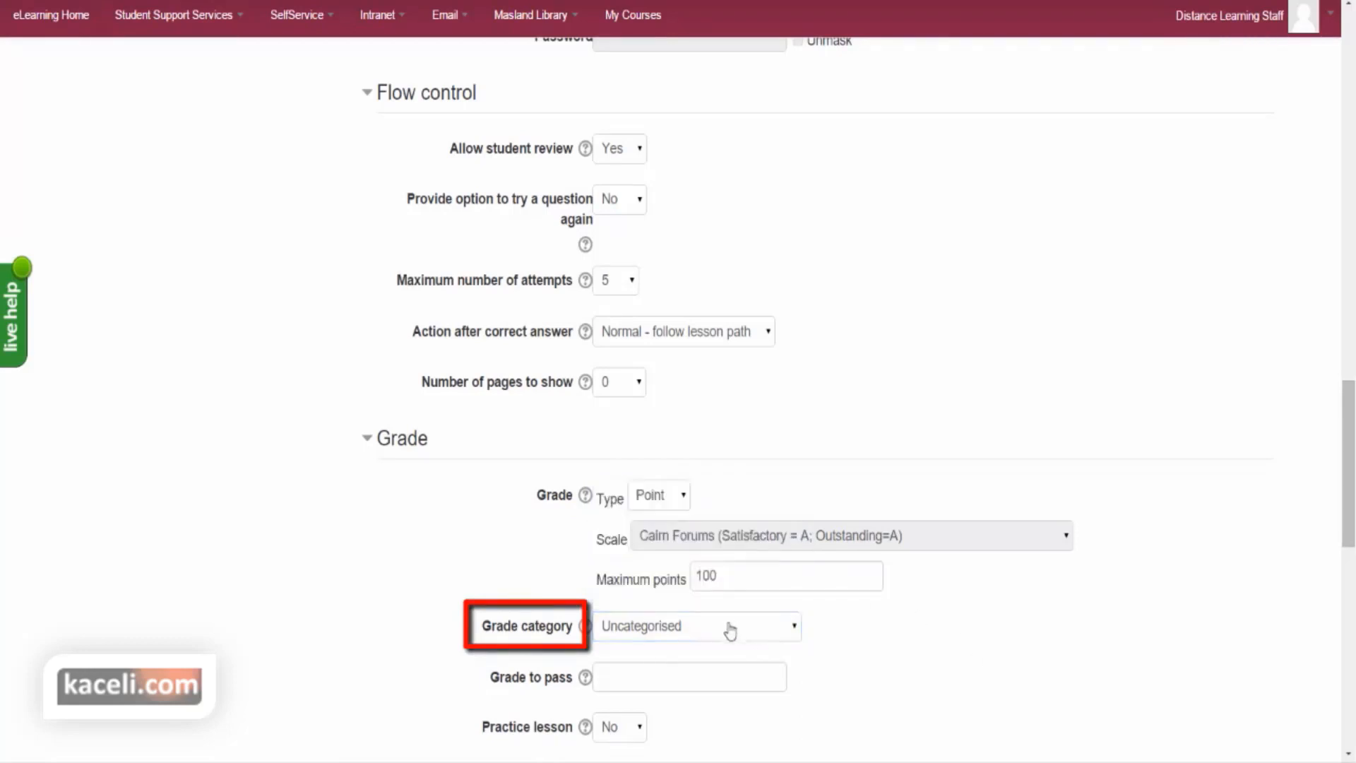
pyautogui.click(687, 636)
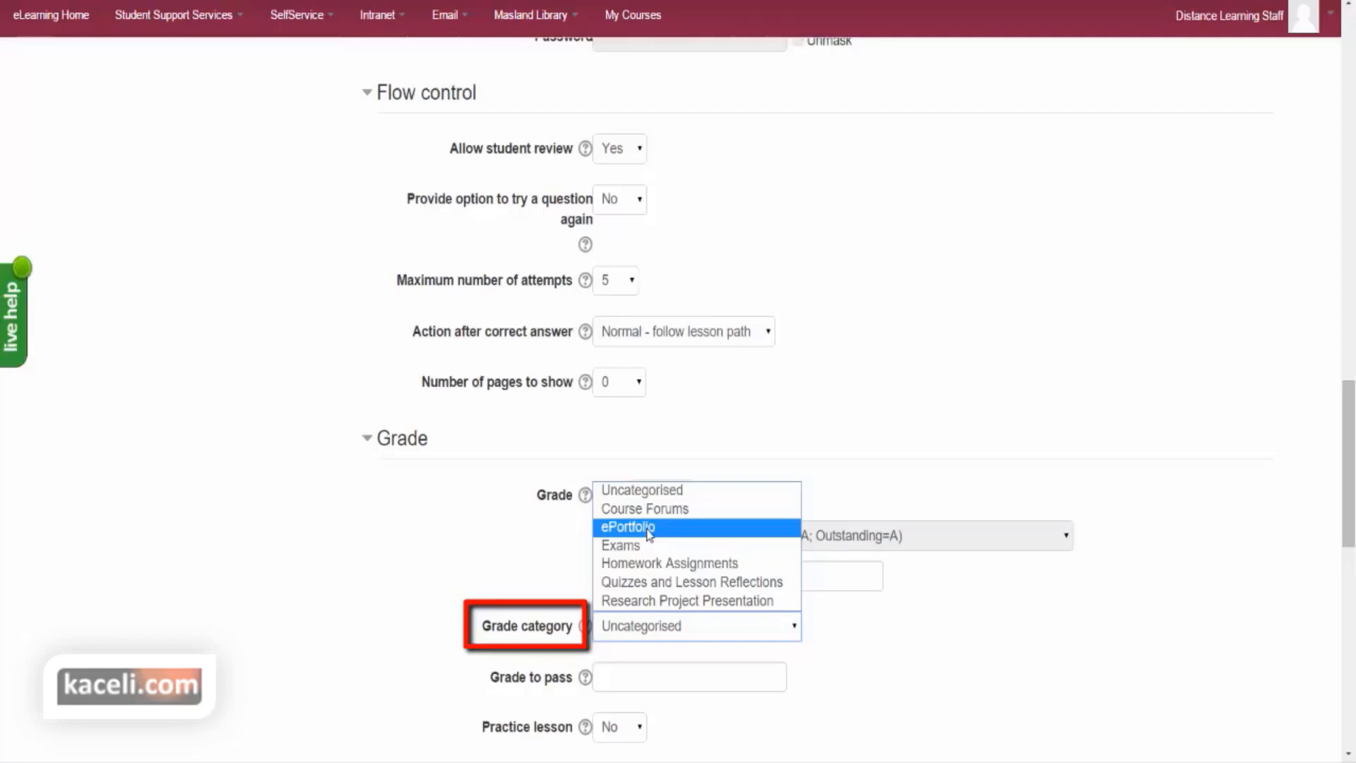
pyautogui.click(667, 563)
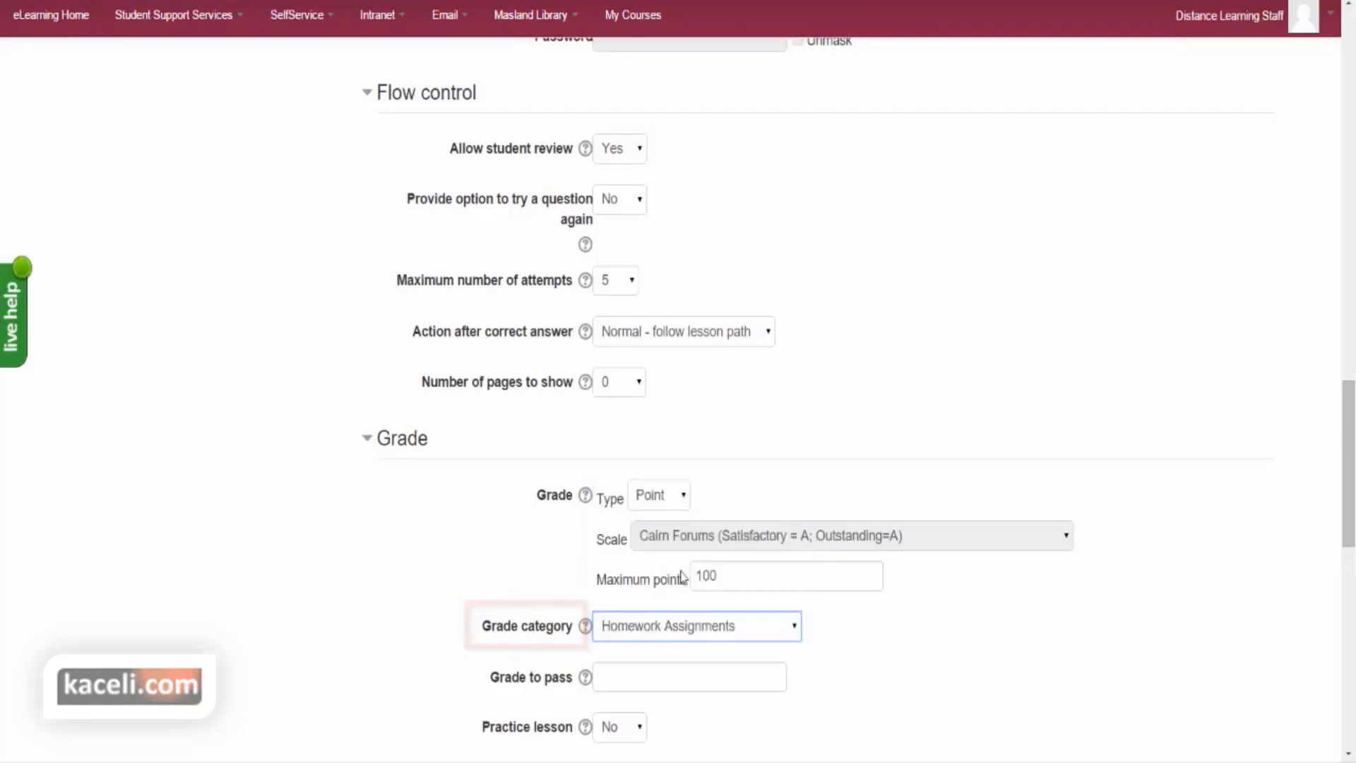
# - Set Re-takes allowed to Yes and Handling of re-takes to Use maximum in the lesson's grade settings
pyautogui.scroll(-1, 1003, 649)
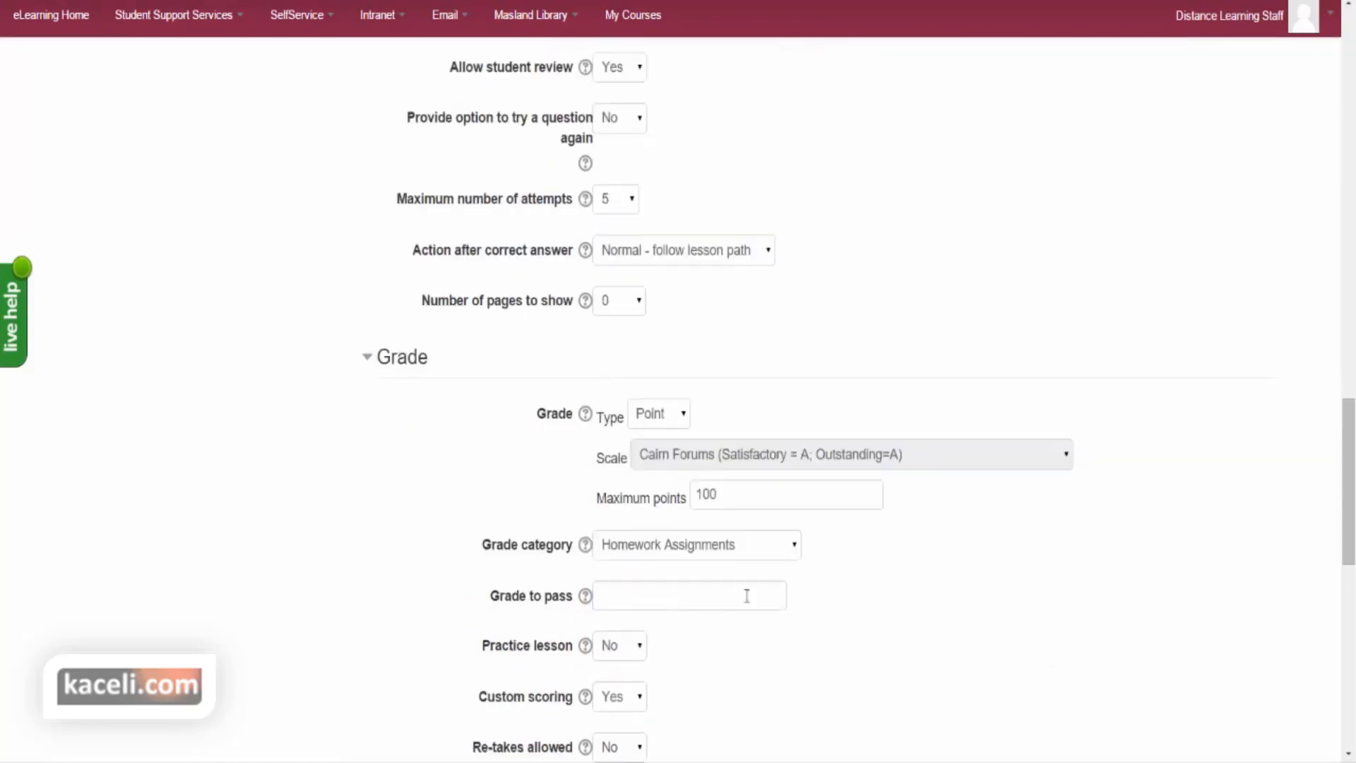
pyautogui.scroll(-2, 692, 550)
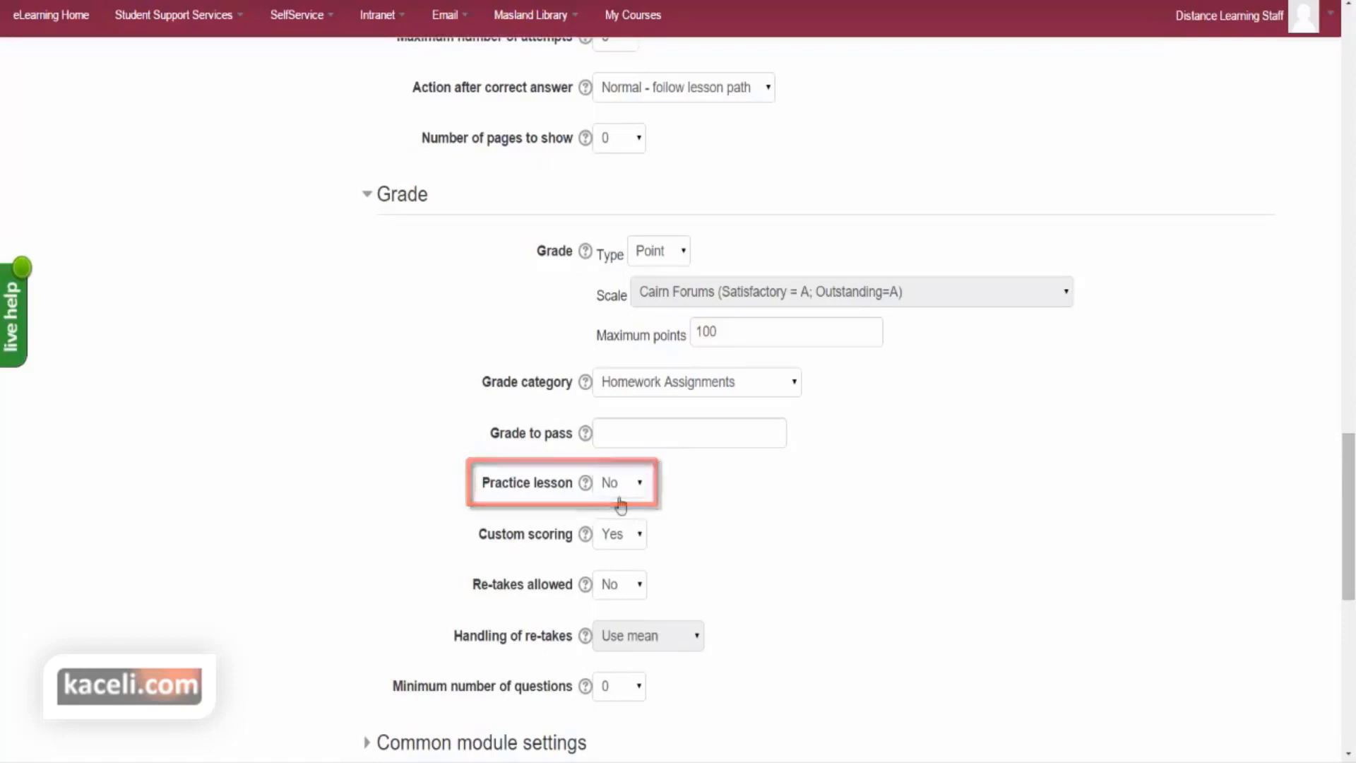
pyautogui.click(621, 586)
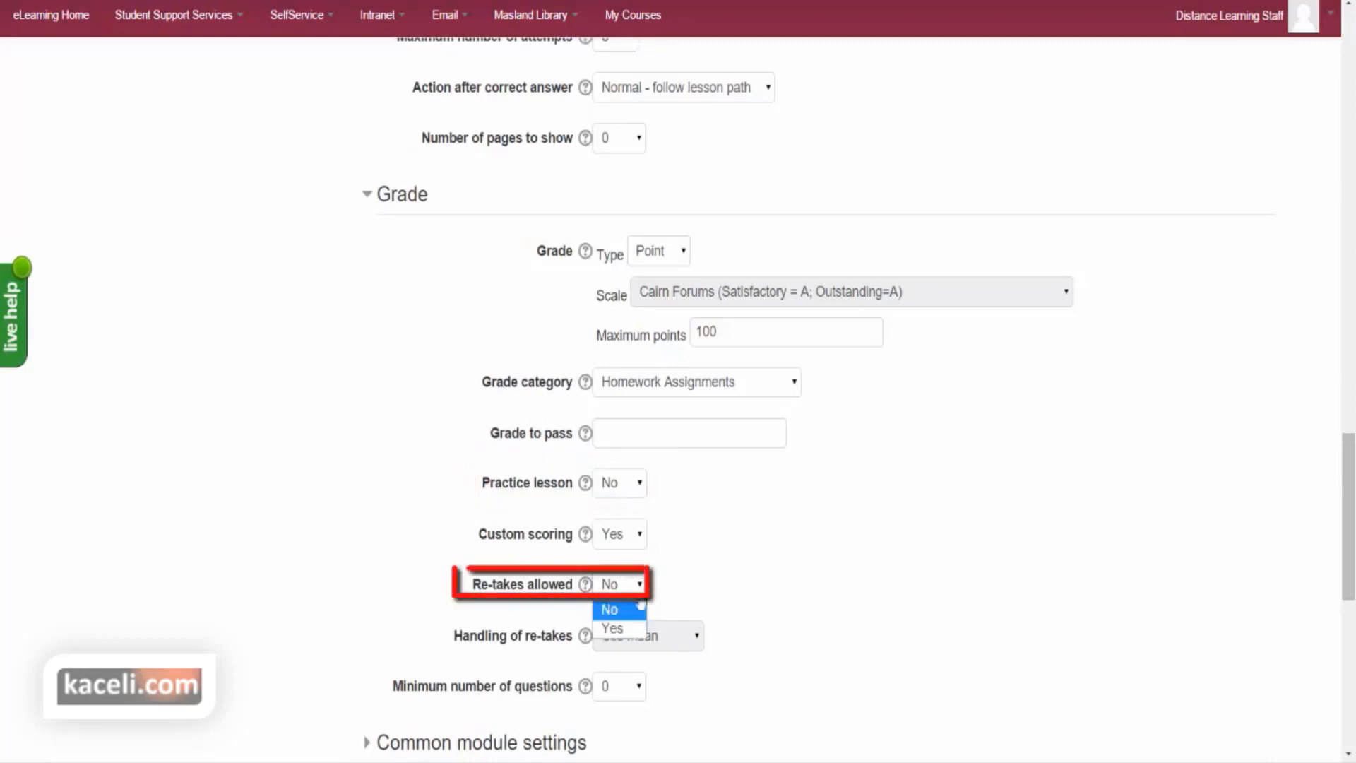
pyautogui.click(614, 627)
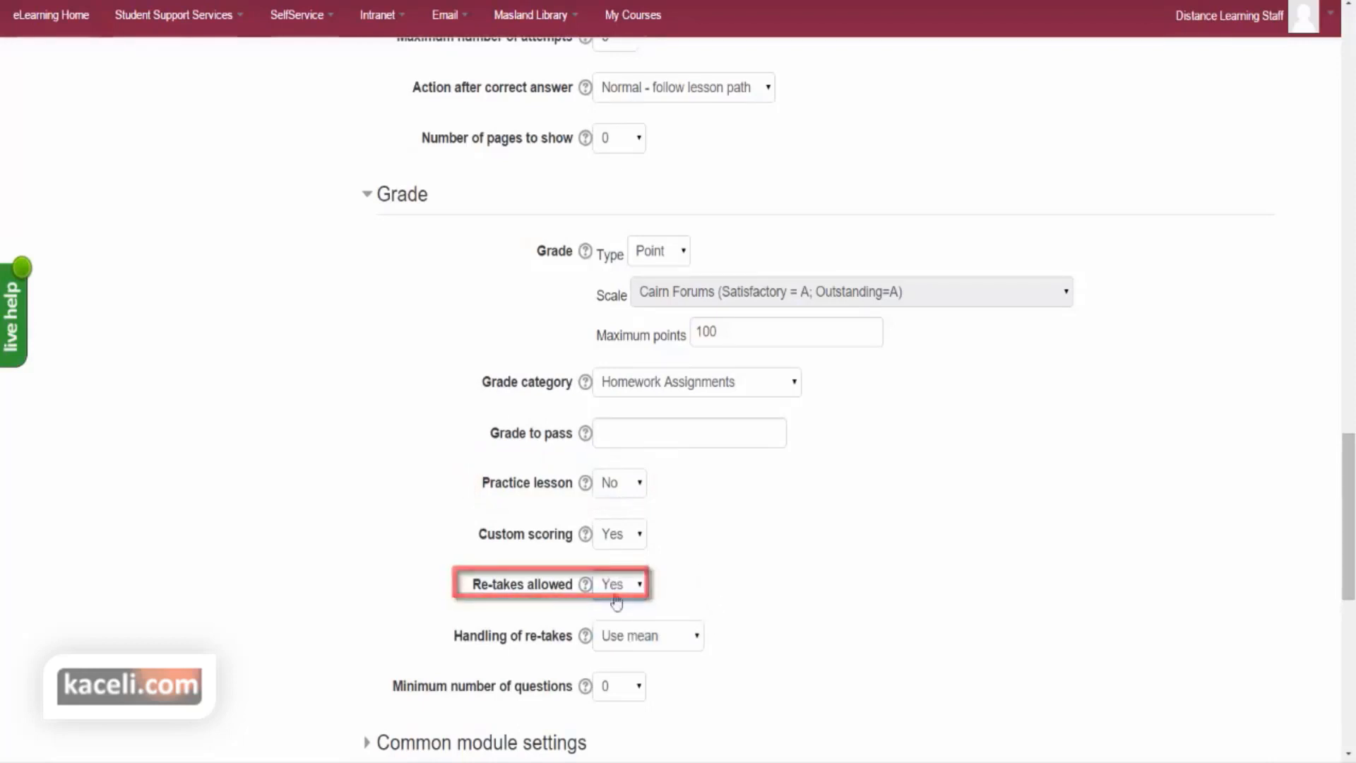
pyautogui.click(680, 640)
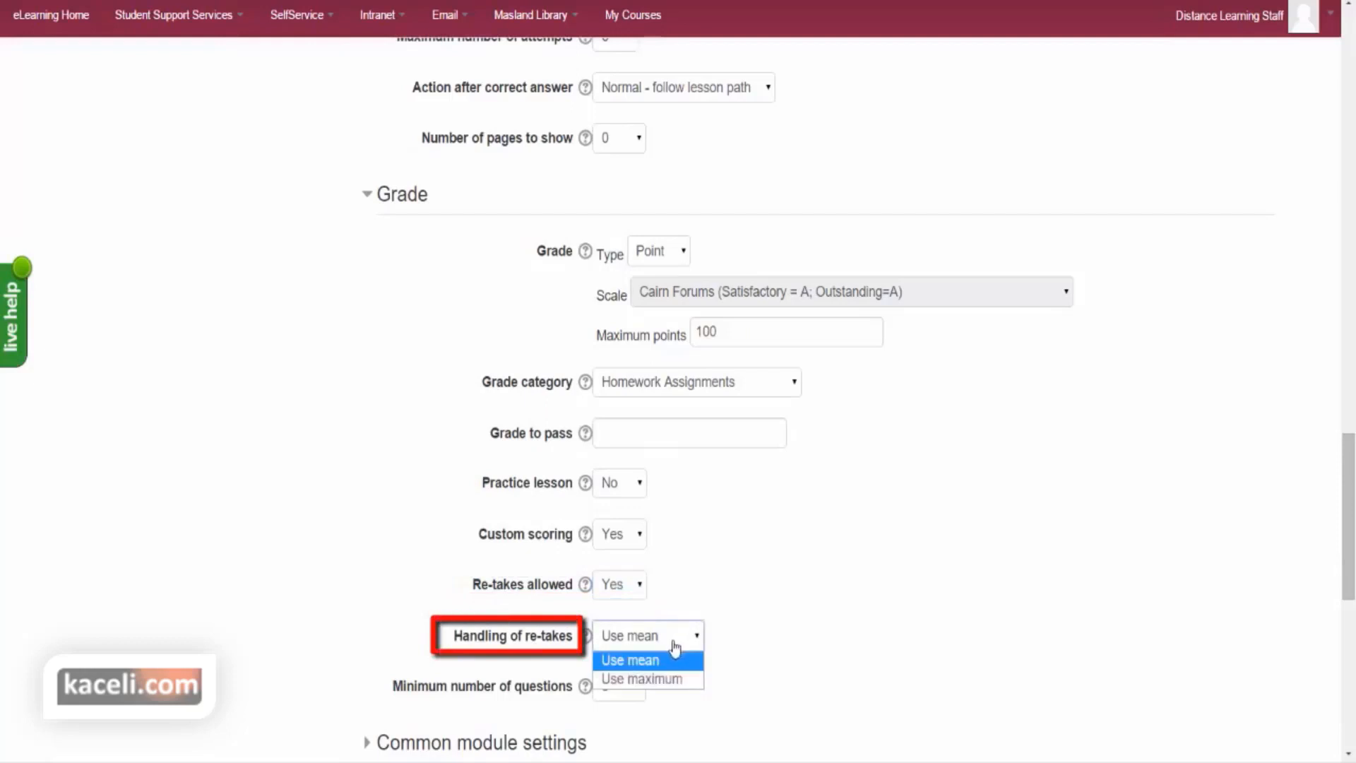
pyautogui.click(664, 679)
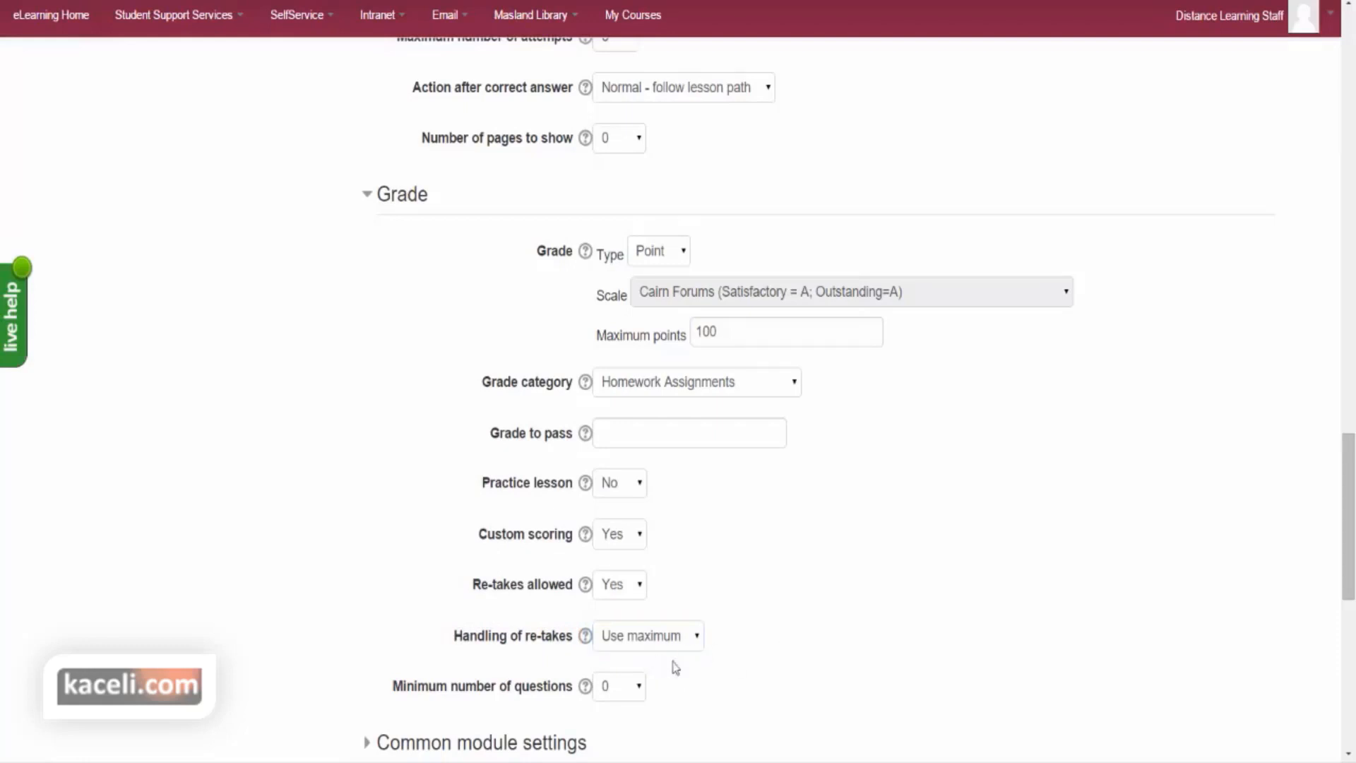
# - Expand the Common module settings section and review its visibility, ID number and group options
pyautogui.scroll(-2, 884, 660)
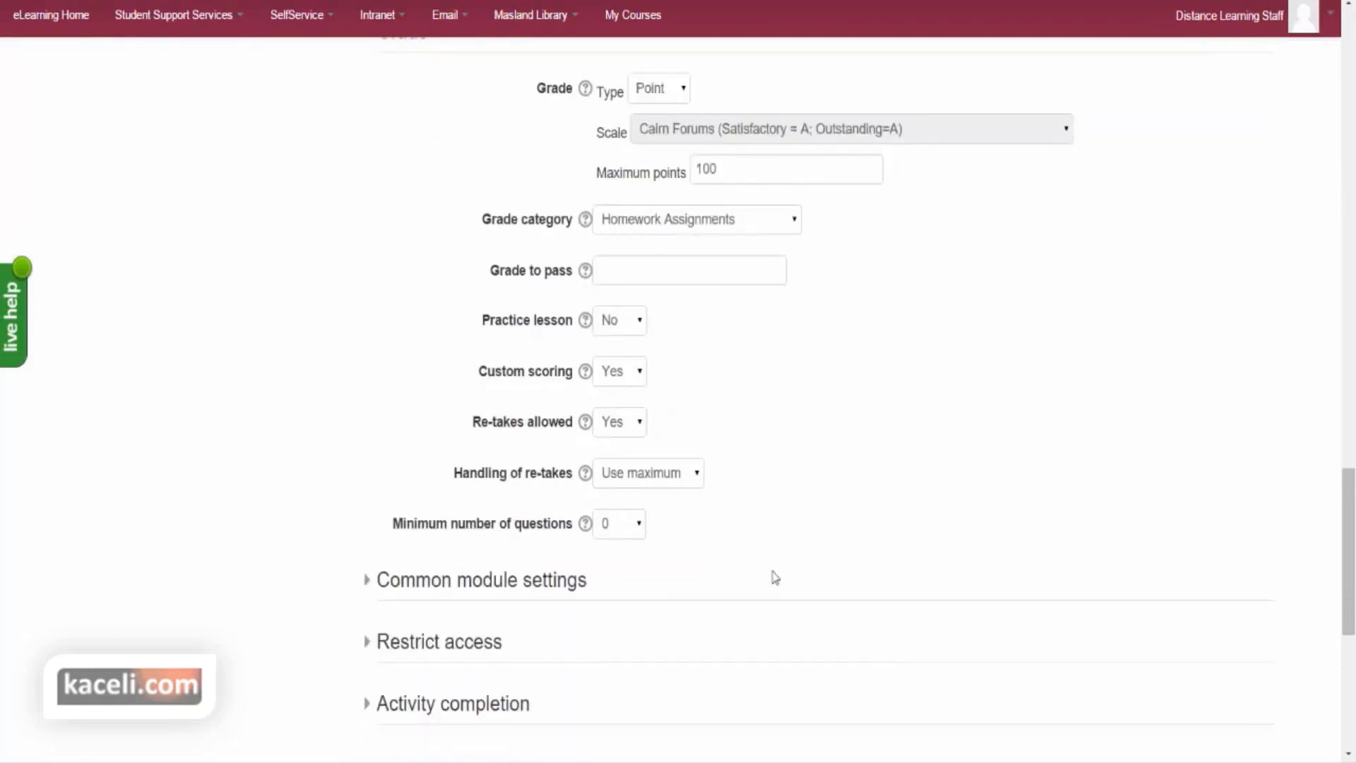
pyautogui.scroll(-1, 768, 563)
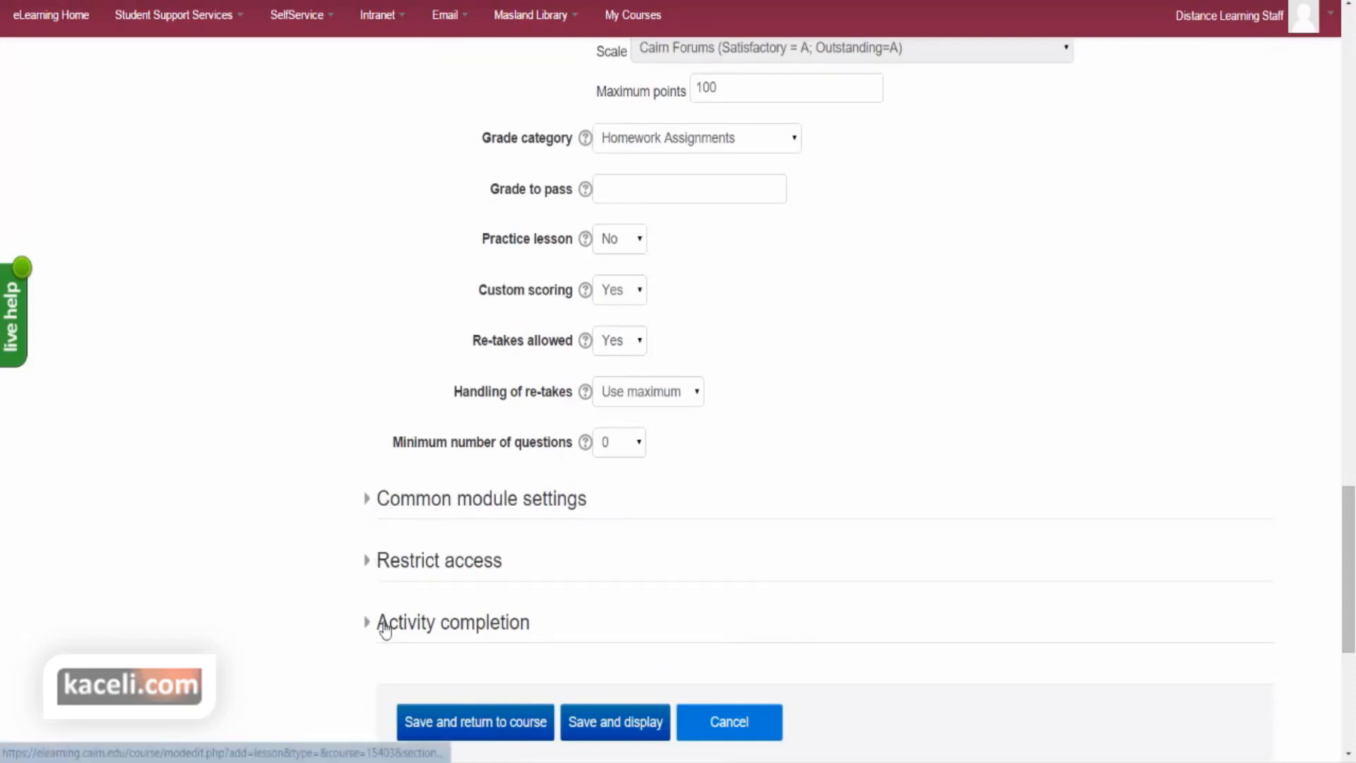
pyautogui.click(382, 503)
pyautogui.scroll(-2, 805, 558)
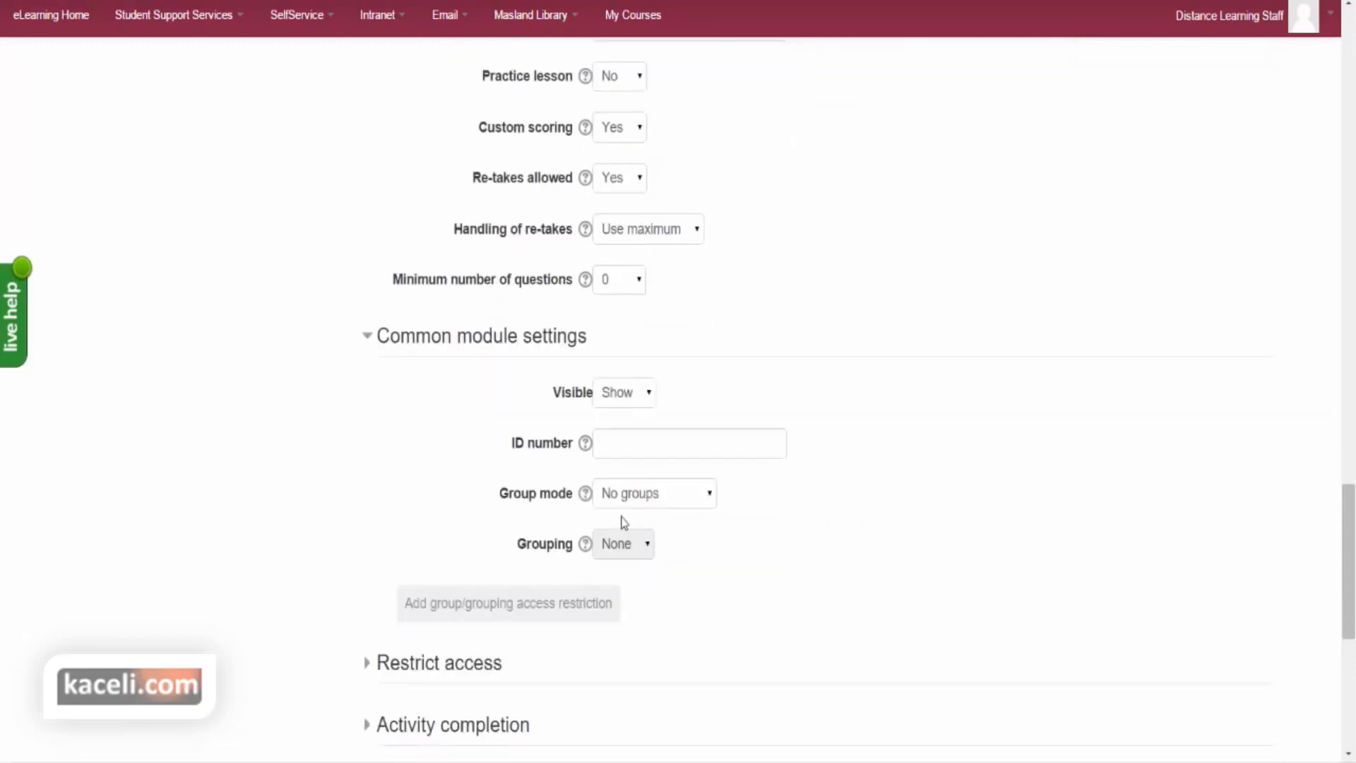
pyautogui.scroll(-1, 632, 622)
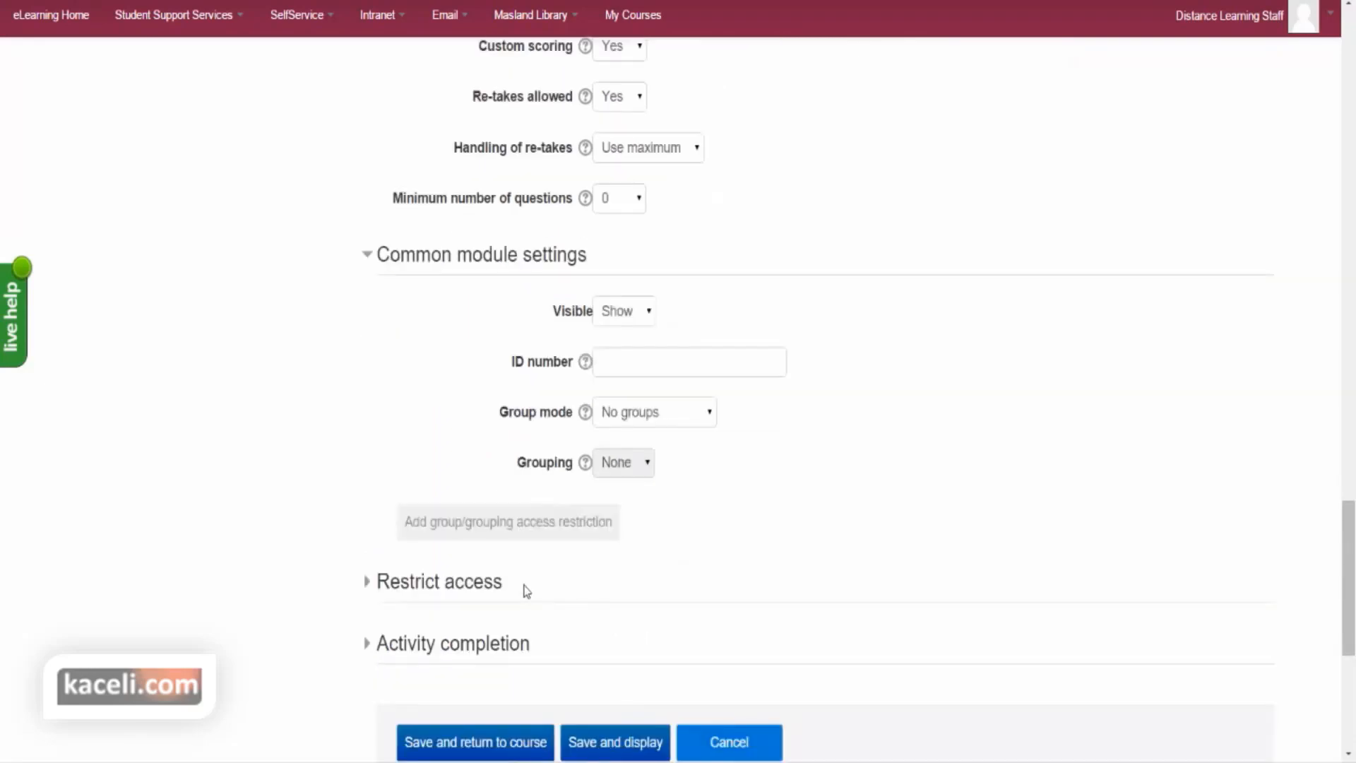
# - Set Completion tracking to "Show activity as complete when conditions are met", enable Require time spent, and save the lesson, returning to the course
pyautogui.click(373, 648)
pyautogui.scroll(-4, 755, 611)
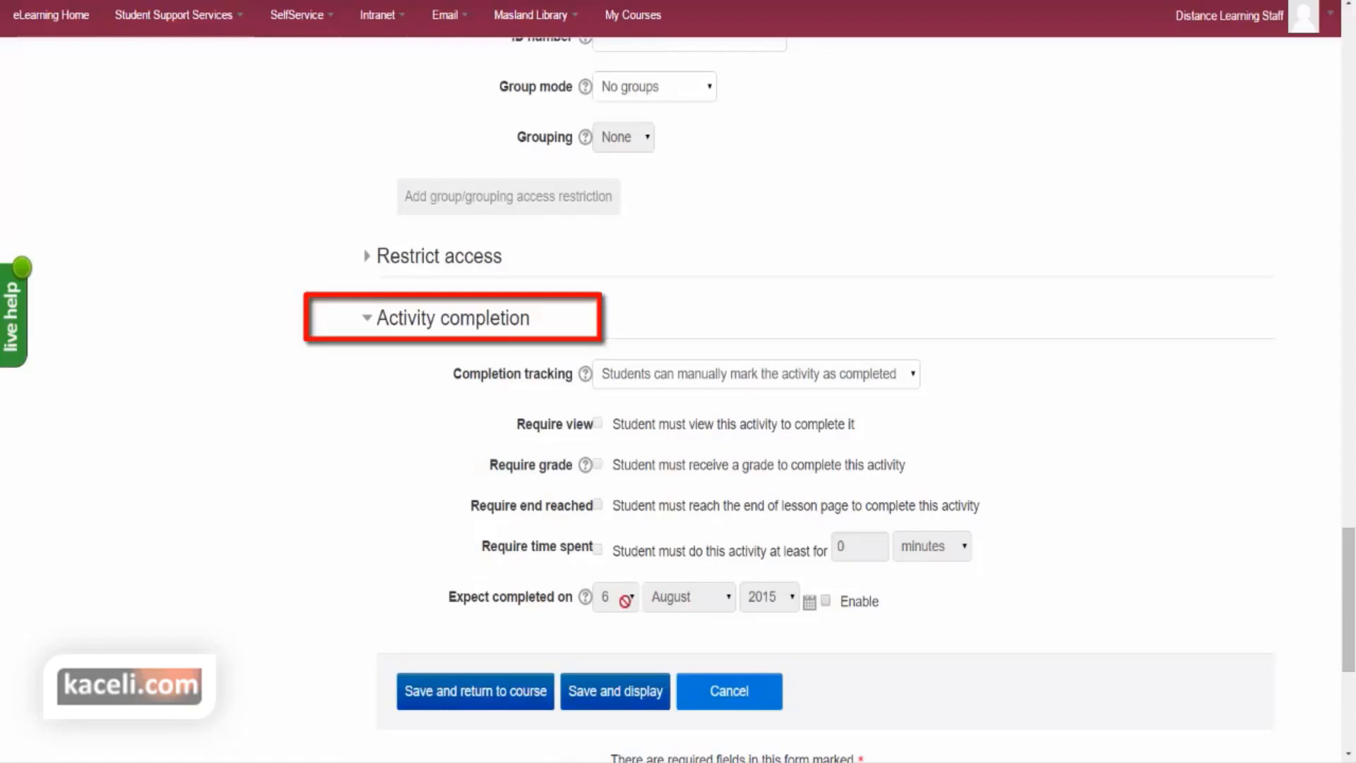
pyautogui.click(691, 376)
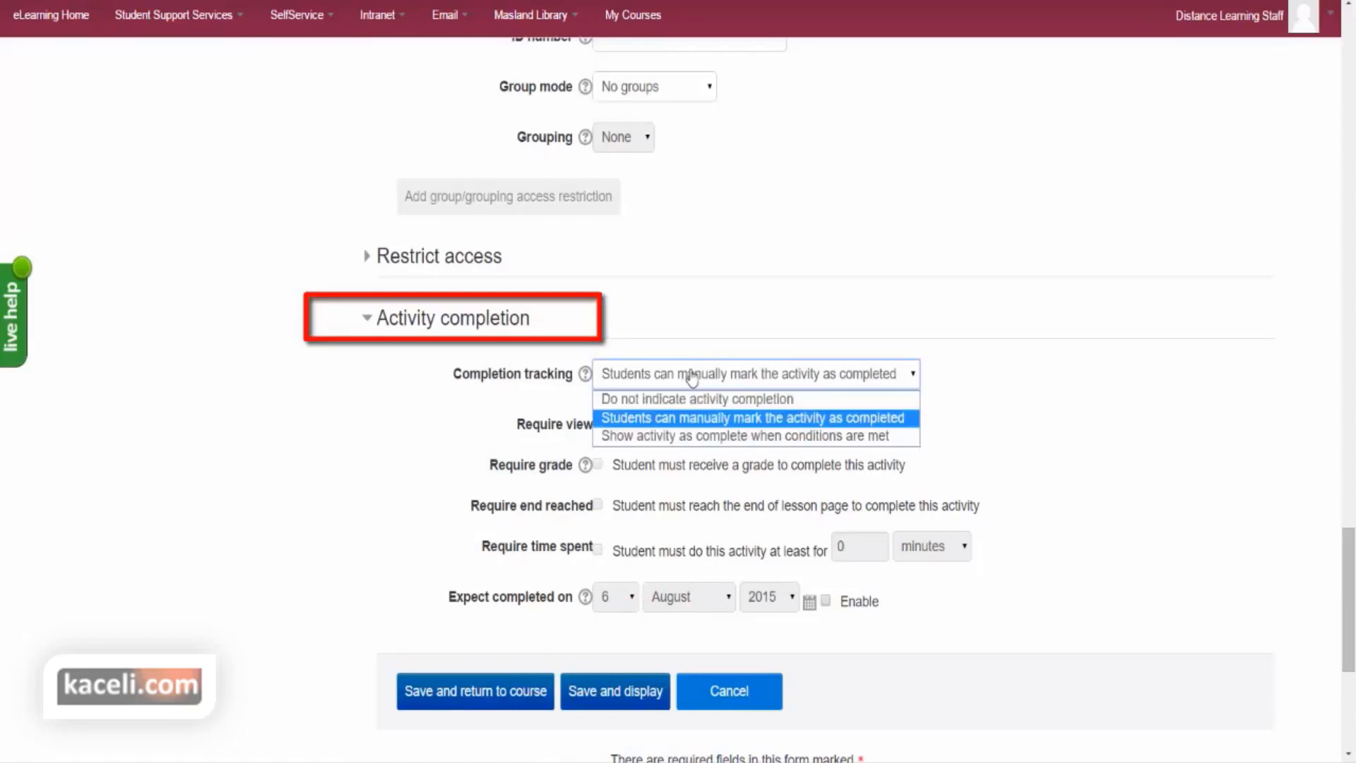
pyautogui.click(664, 435)
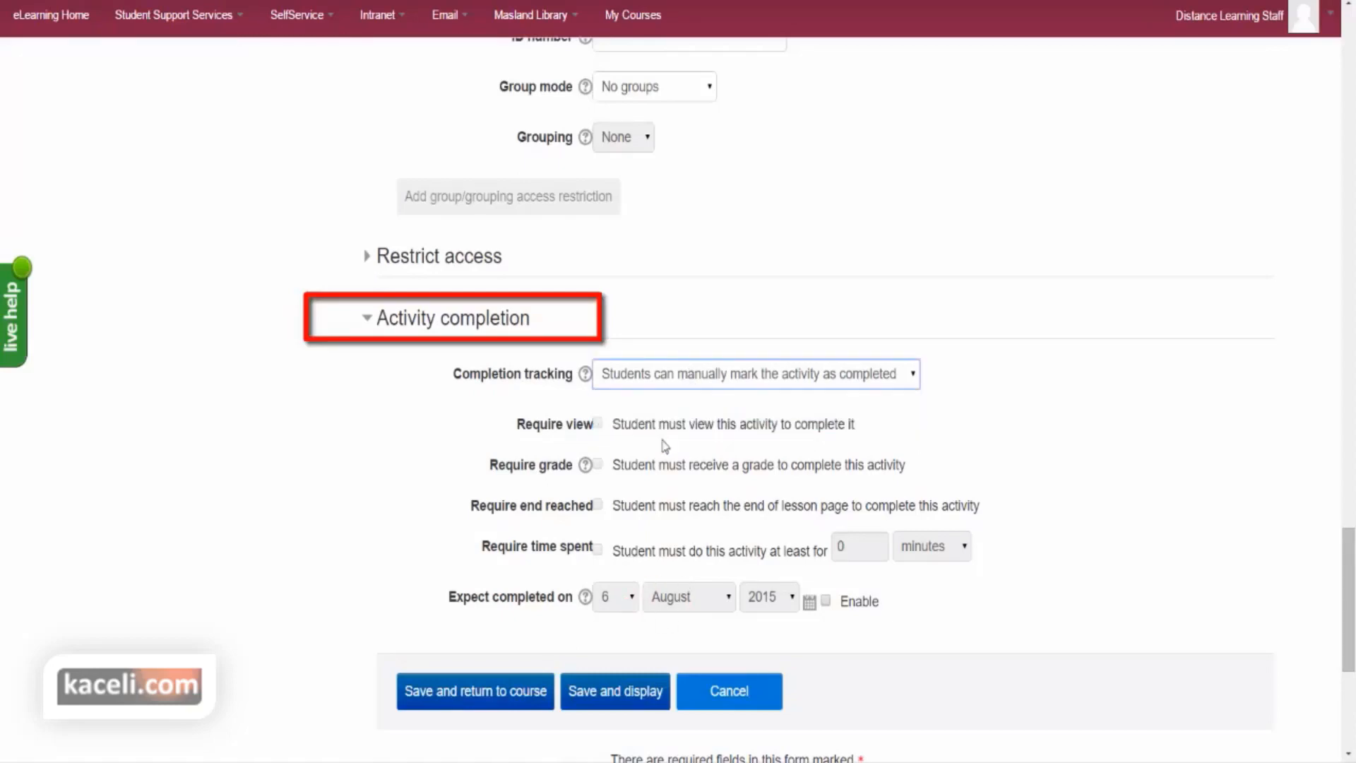
pyautogui.click(597, 550)
pyautogui.click(851, 547)
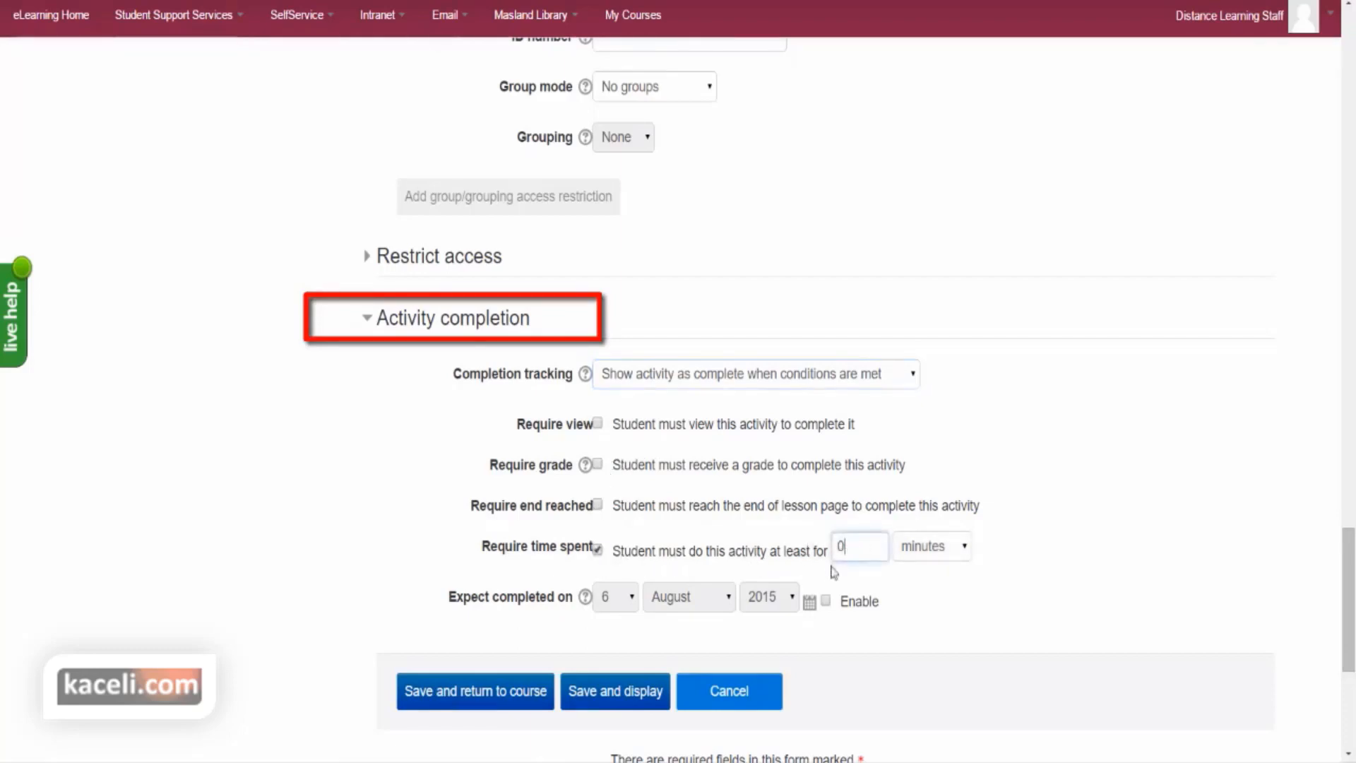
pyautogui.doubleClick(846, 547)
pyautogui.click(482, 699)
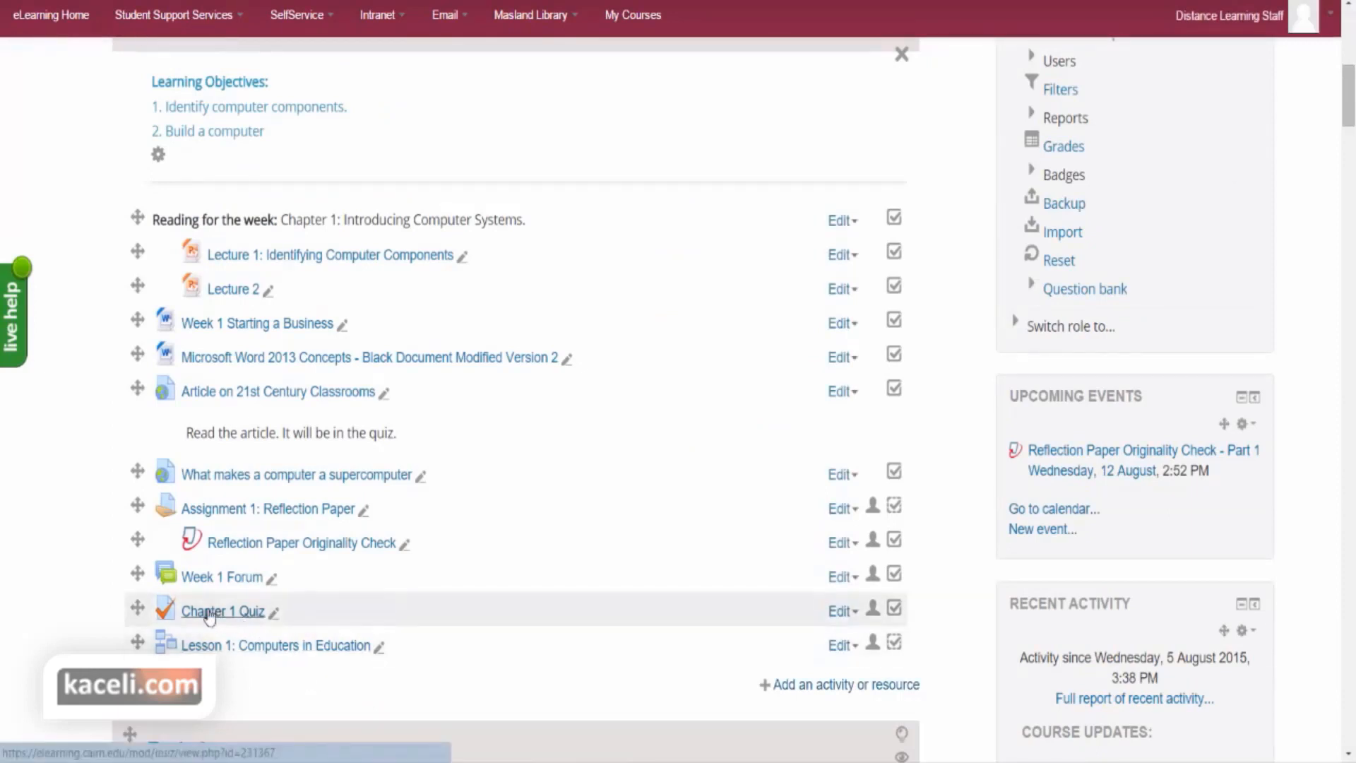
# - Add a content page titled "Defining Computers" to Lesson 1, containing "After reading chapter 1 in your textbook, review this lesson." and "Computers are ... sdfsdf"
pyautogui.click(291, 653)
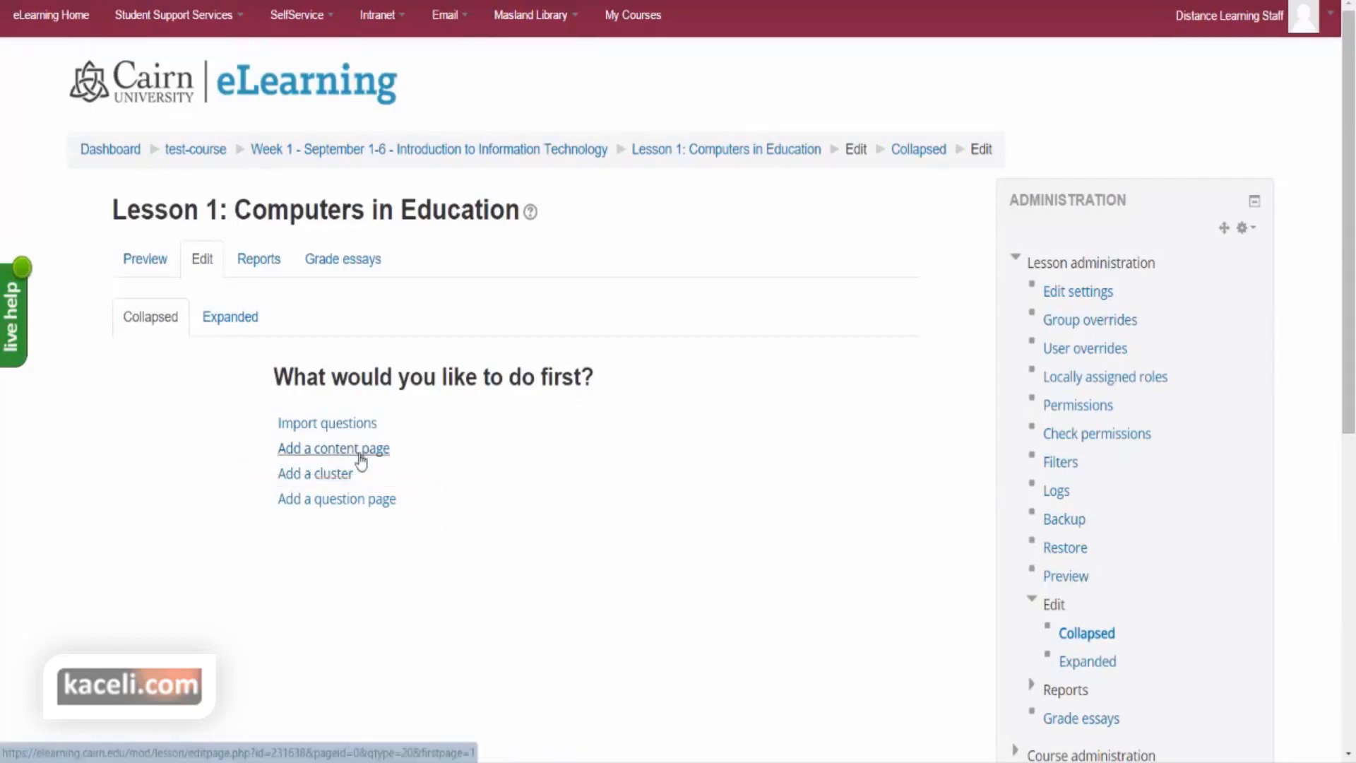
pyautogui.click(380, 468)
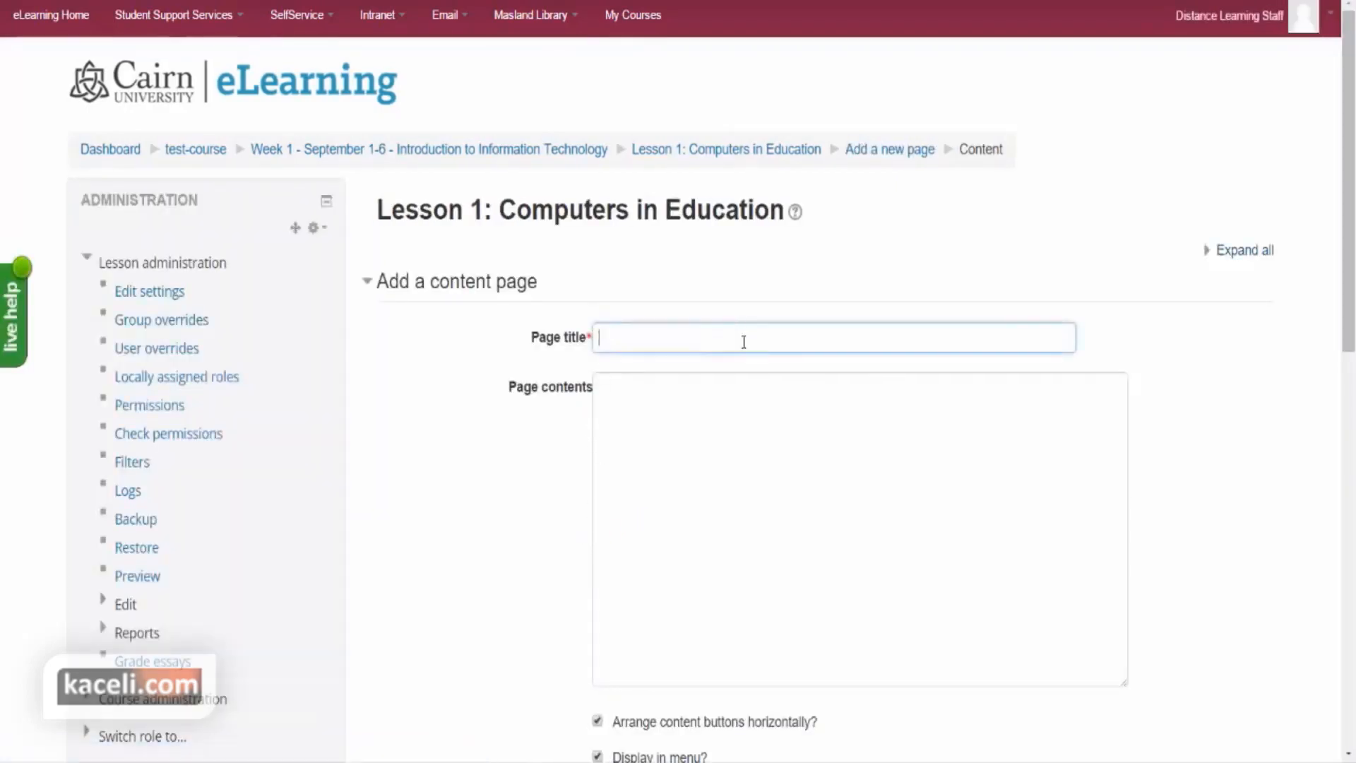
pyautogui.write('Defining Computers')
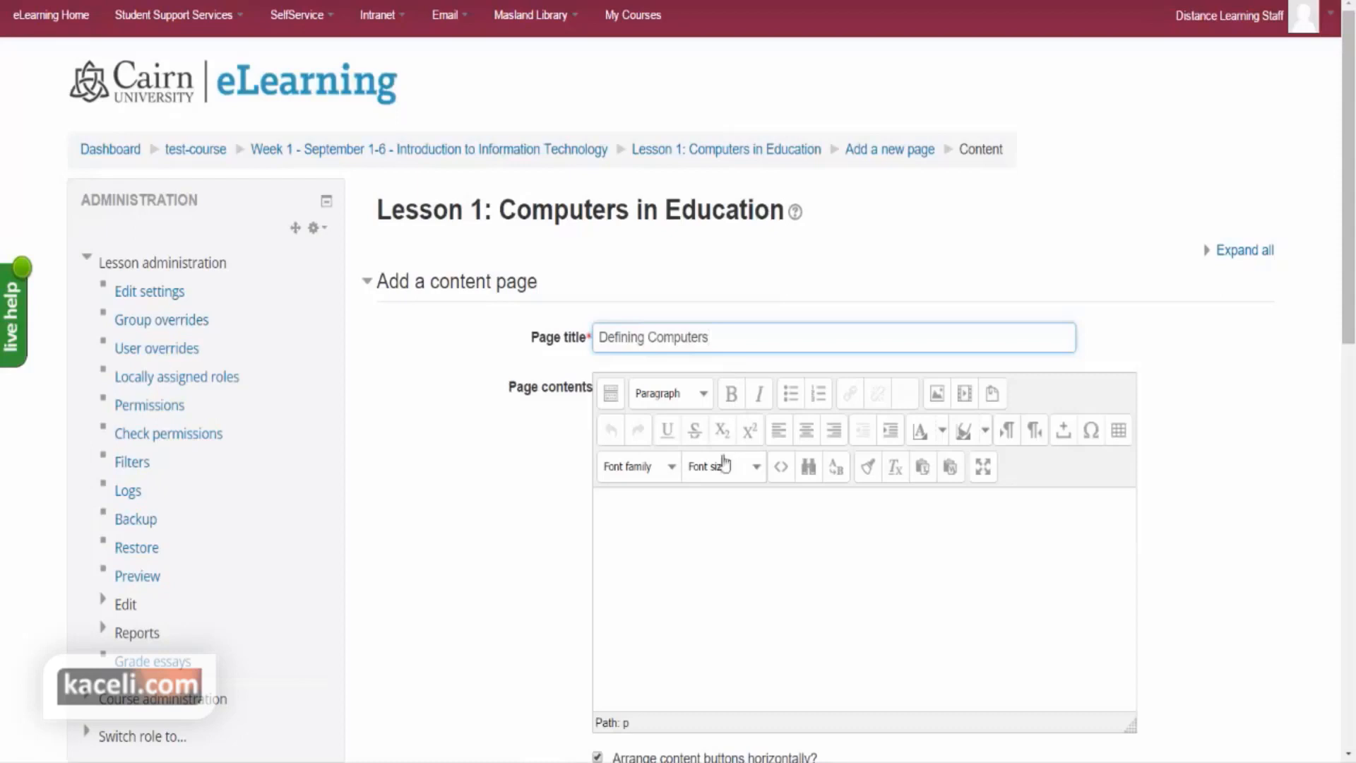
pyautogui.click(704, 554)
pyautogui.write('After reading chapter 1 in your textbook, review this lesson.  Computers are ...')
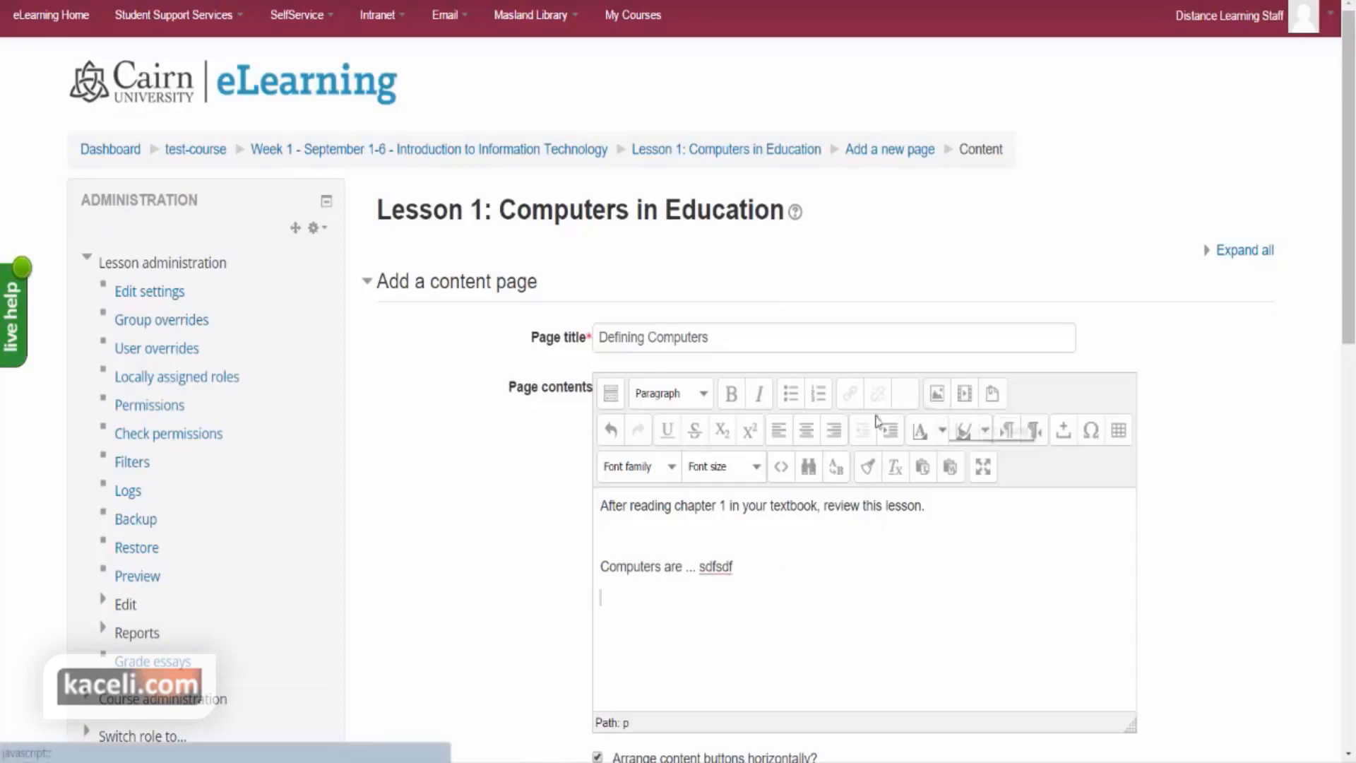
# - Upload "How computers work image" from the Presentations and Resources folder as the image for the page contents
pyautogui.click(611, 393)
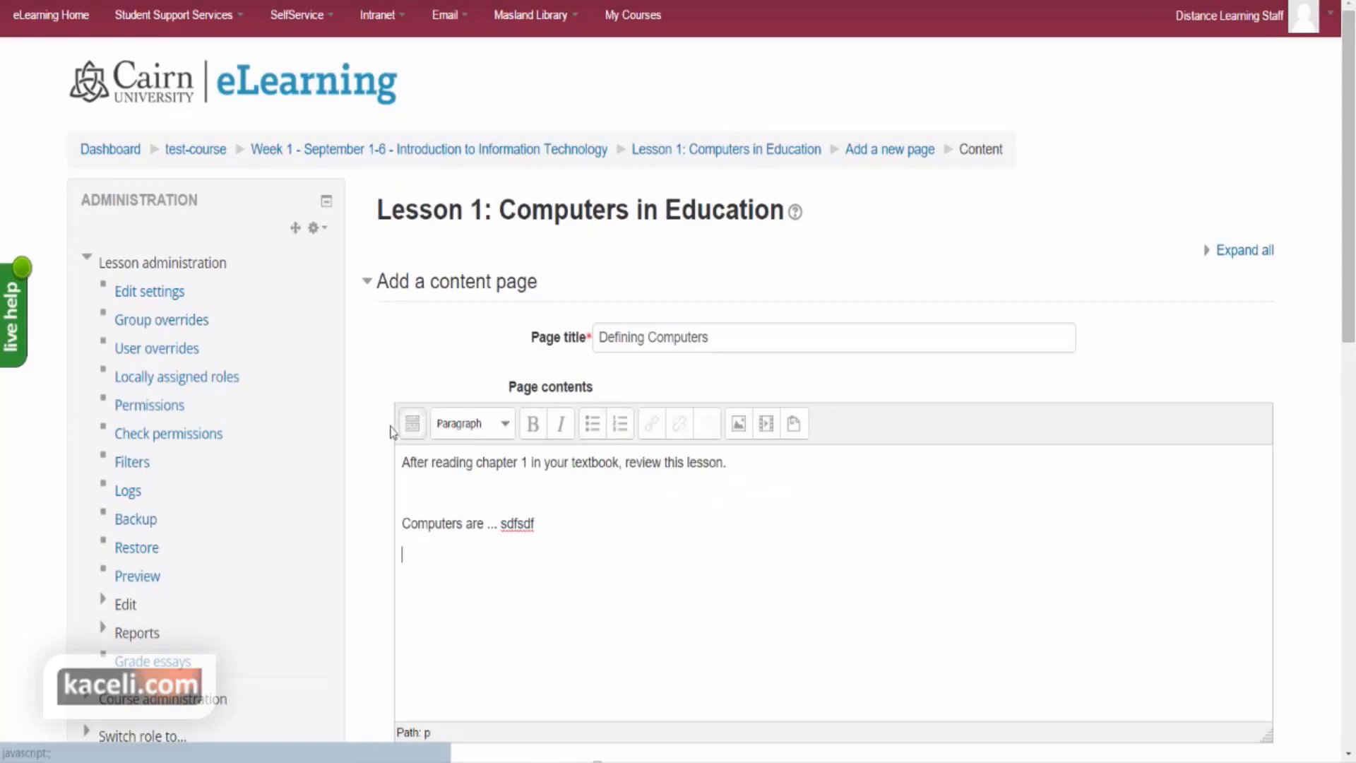
pyautogui.click(413, 424)
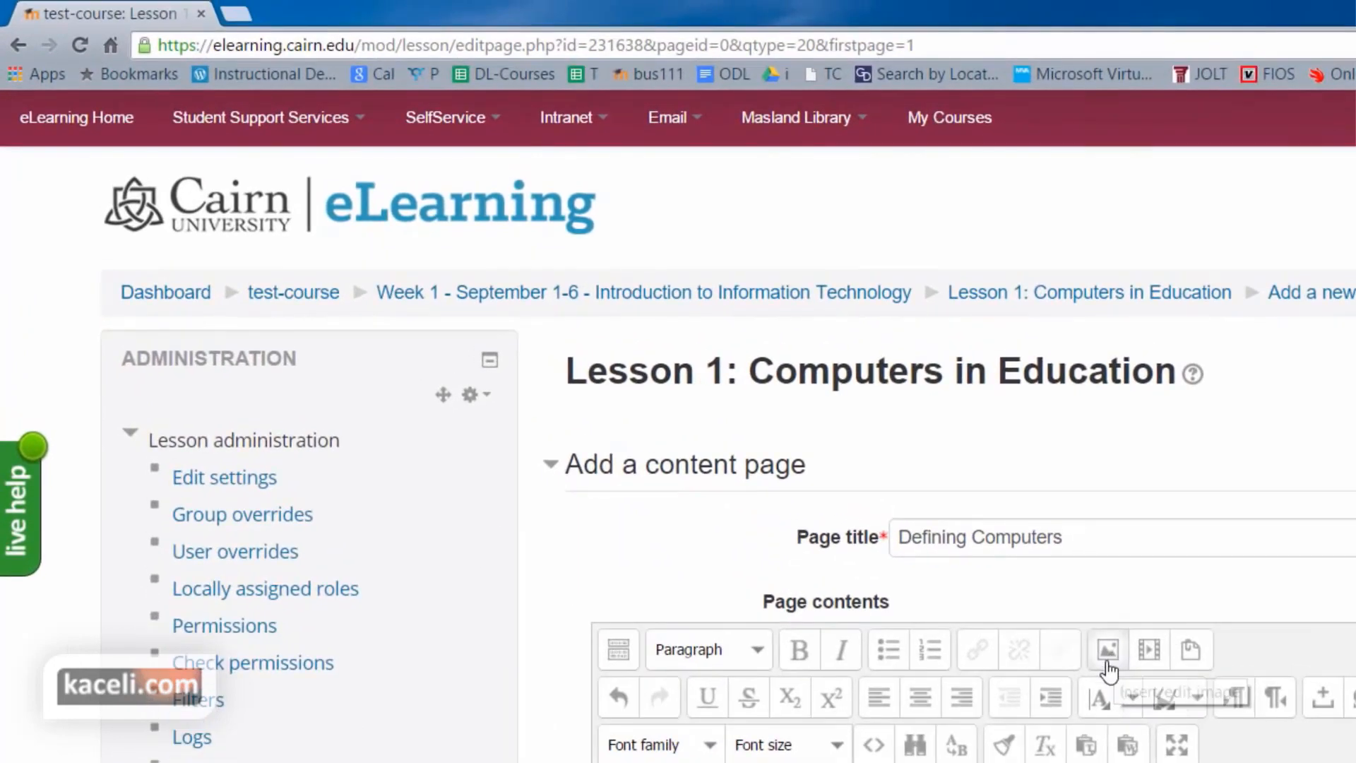
pyautogui.click(938, 551)
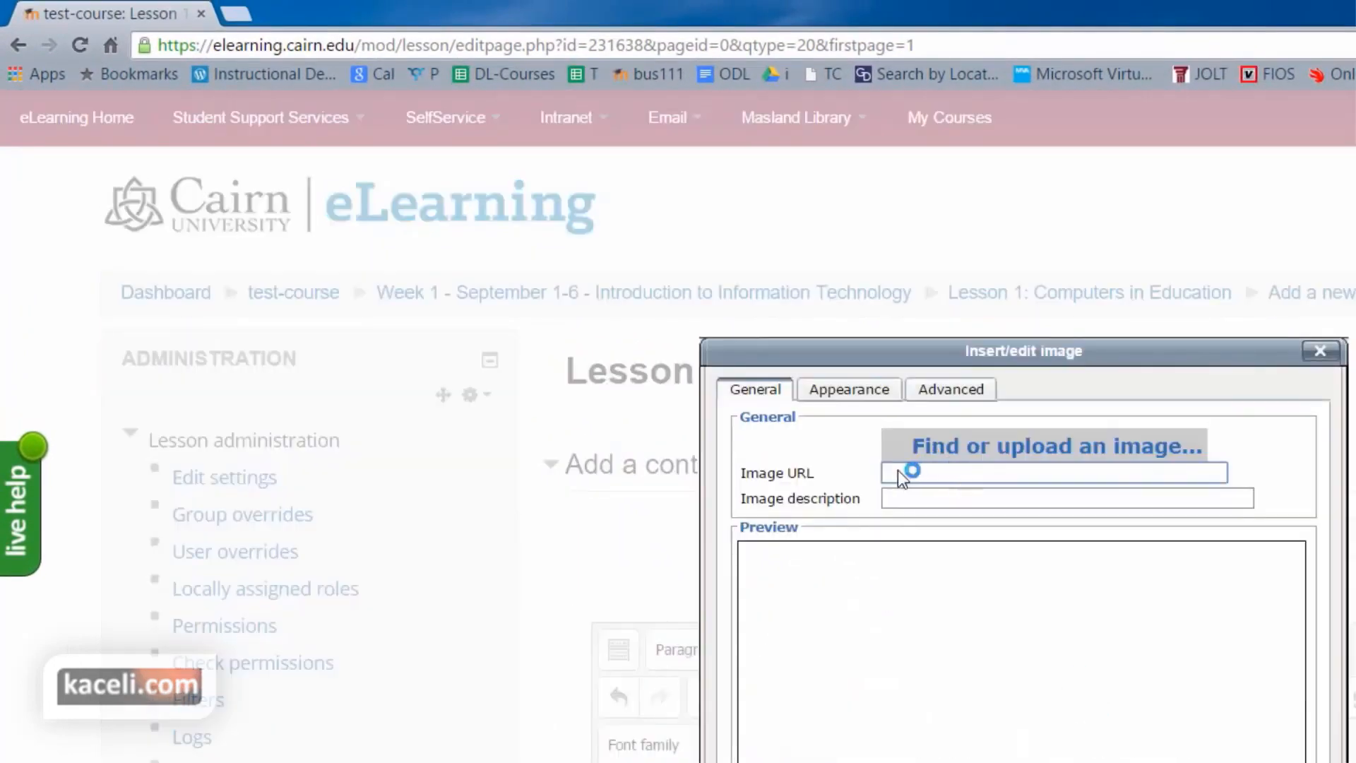
pyautogui.click(896, 452)
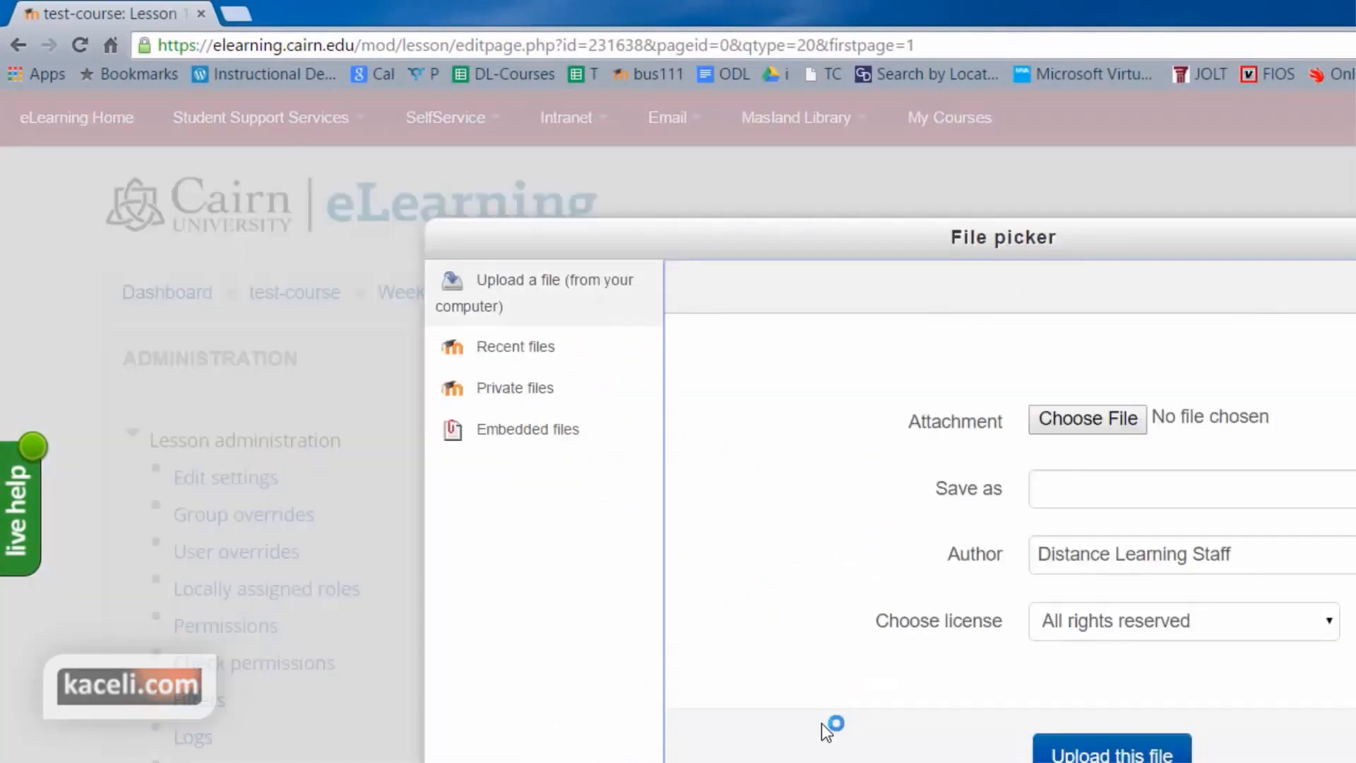
pyautogui.click(1061, 421)
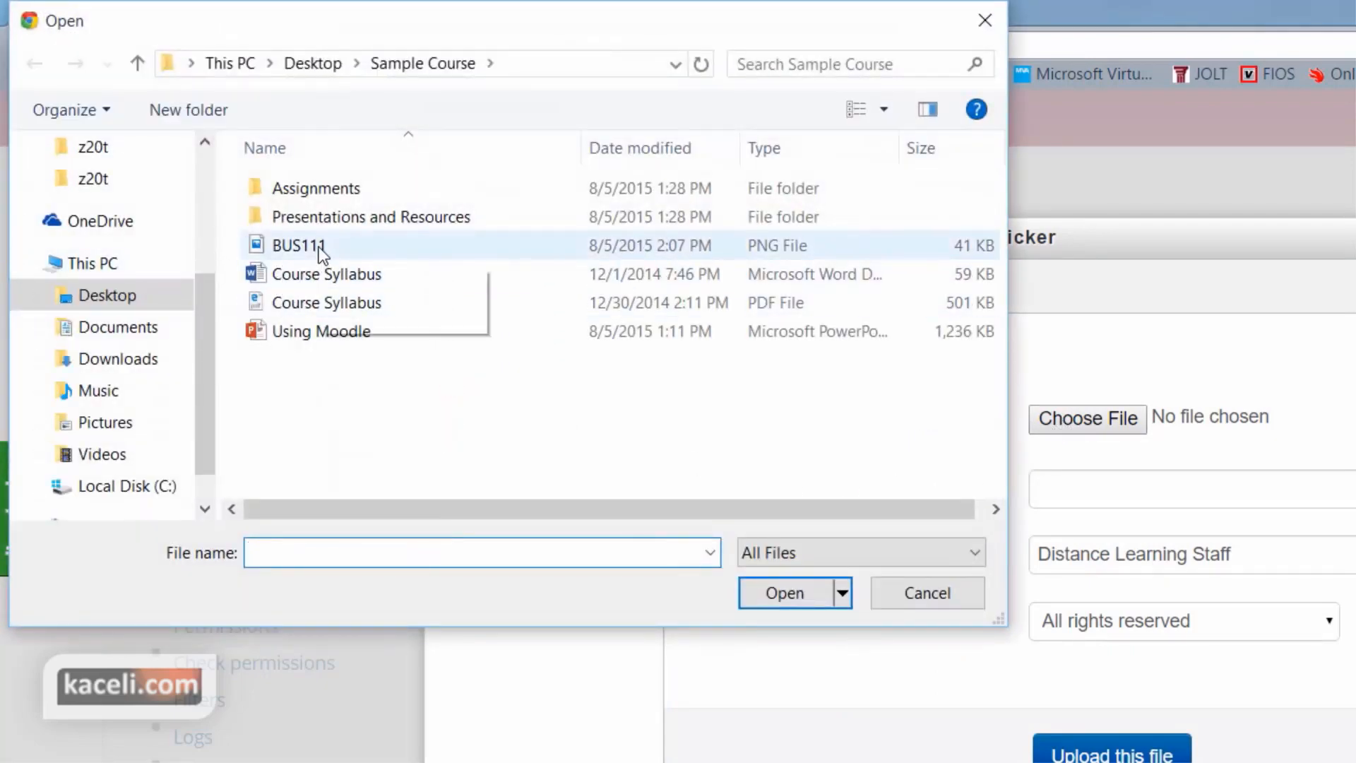
pyautogui.doubleClick(312, 219)
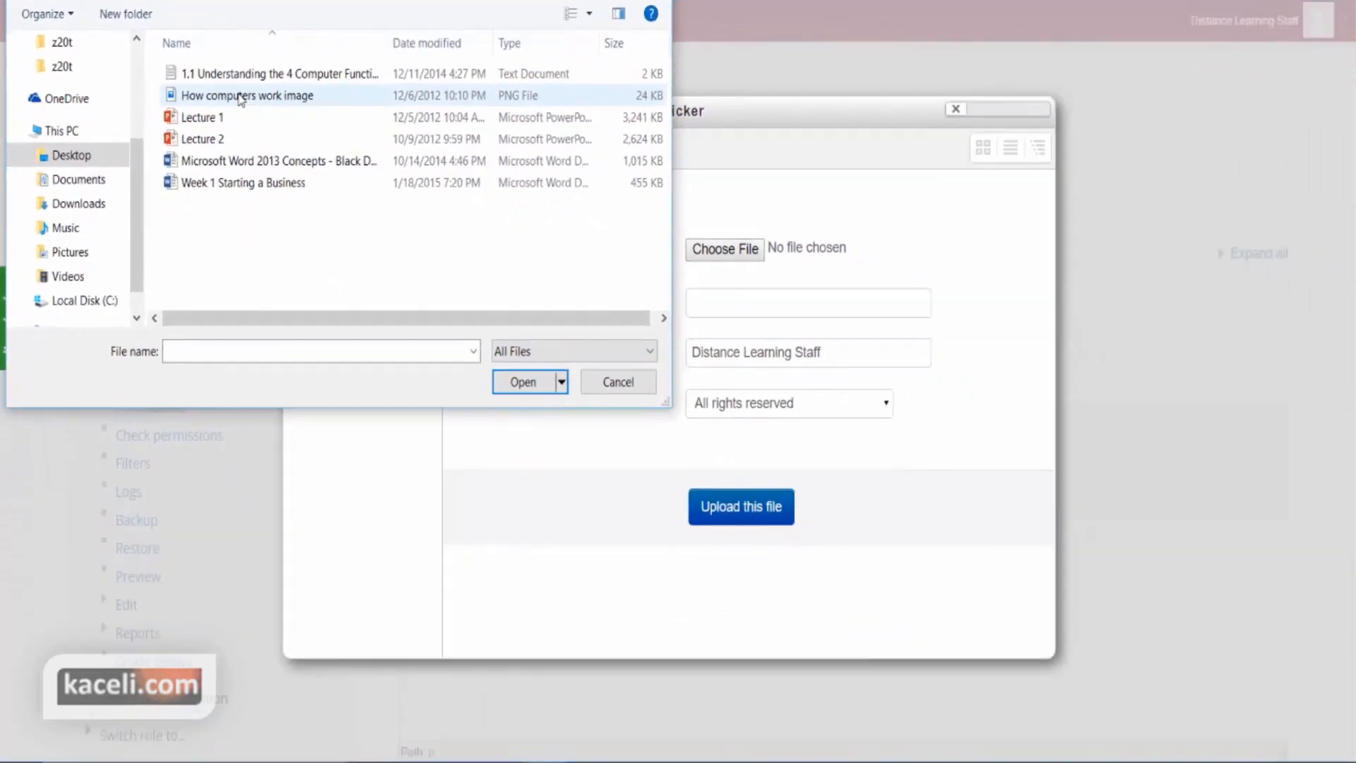
pyautogui.doubleClick(362, 219)
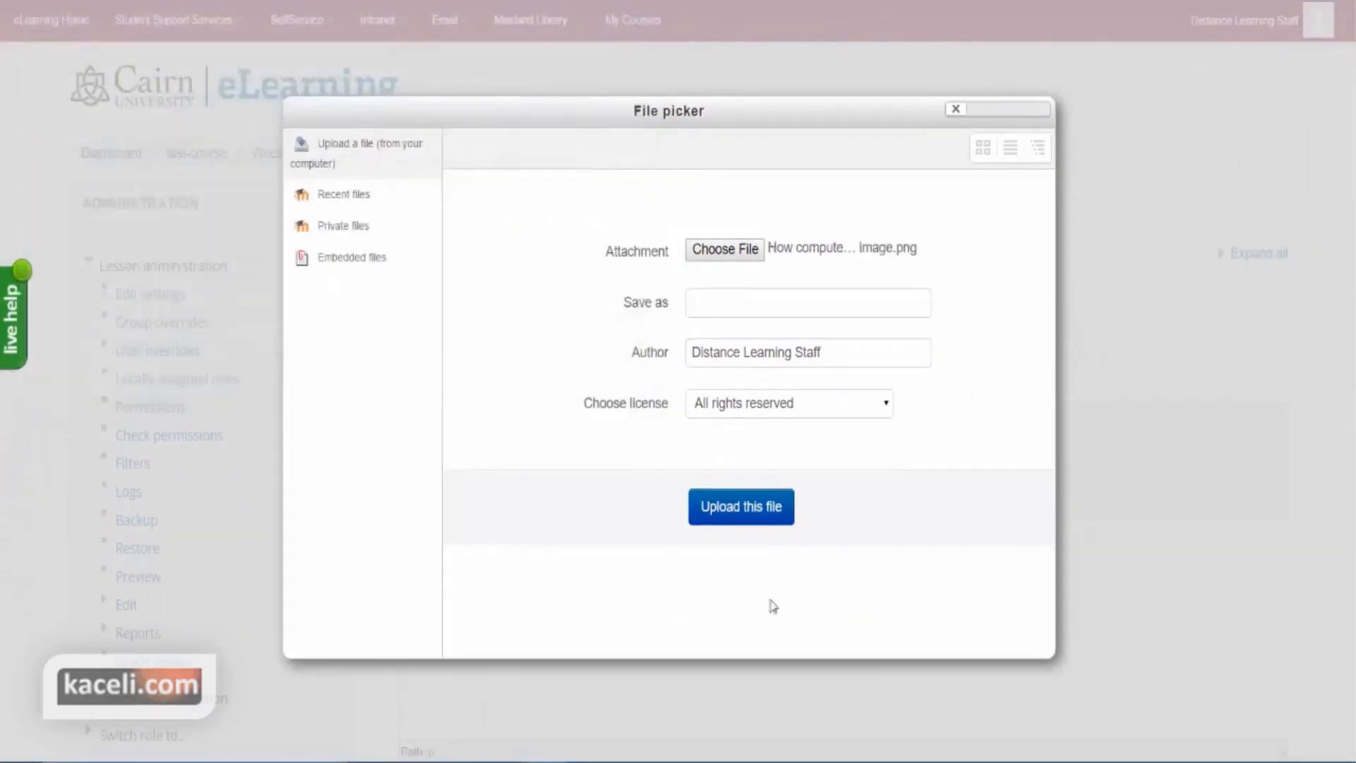
pyautogui.click(744, 518)
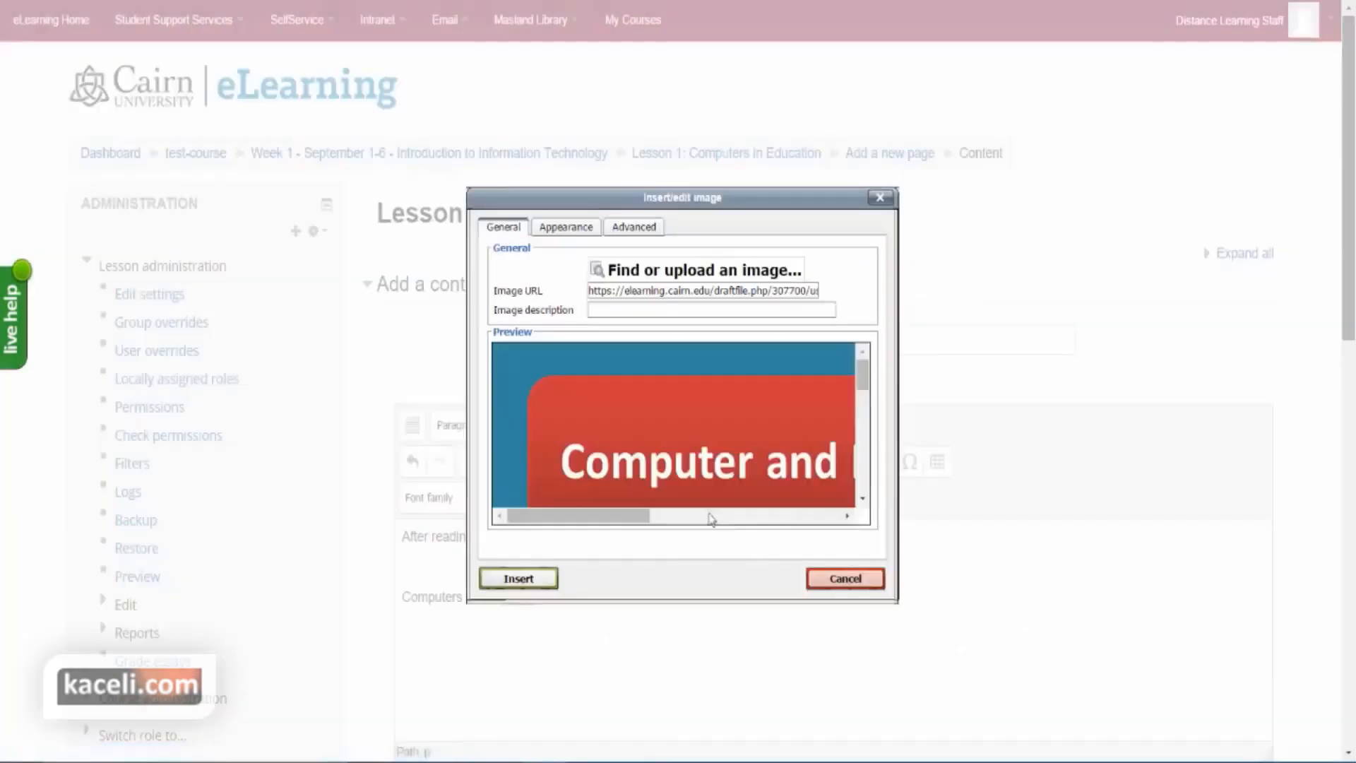
# - Set the image's width to 350 px with constrained proportions, align it Right, and insert it into the page contents
pyautogui.click(562, 230)
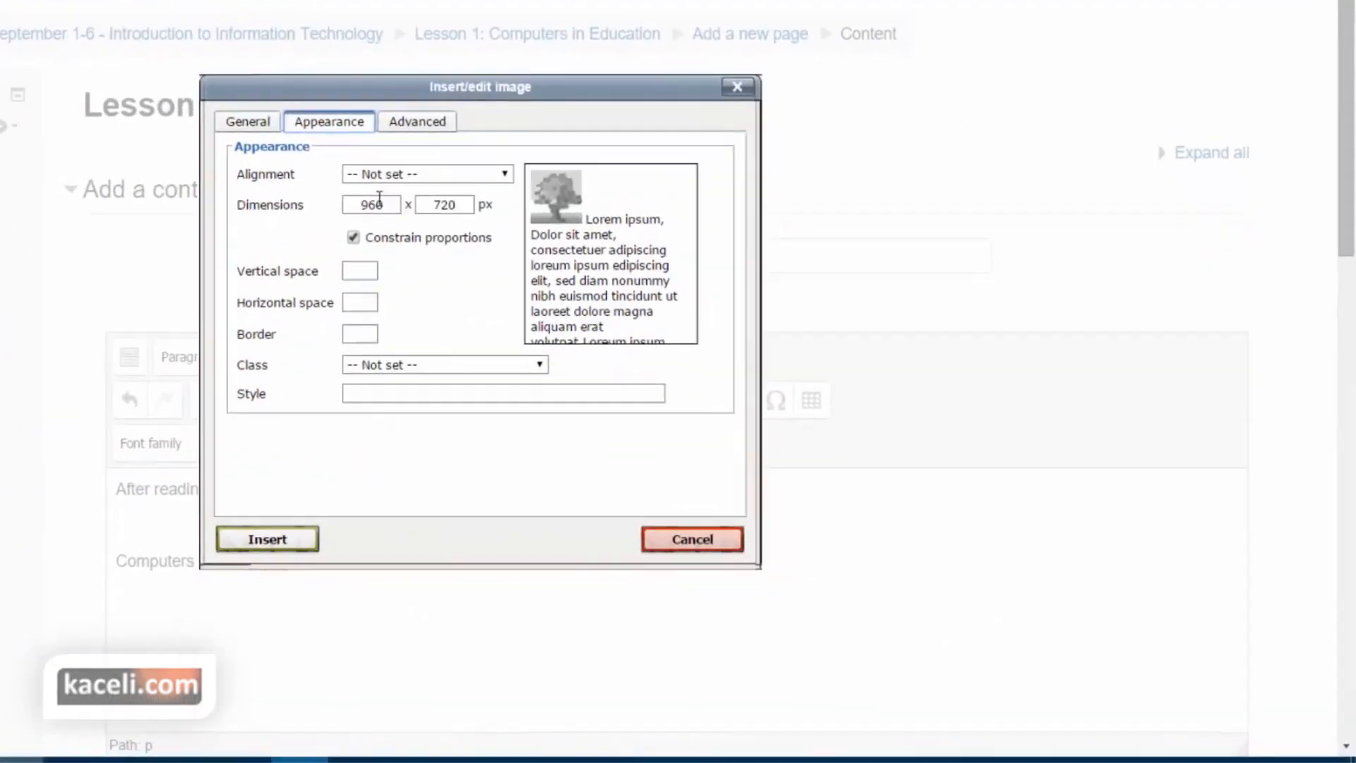
pyautogui.doubleClick(375, 204)
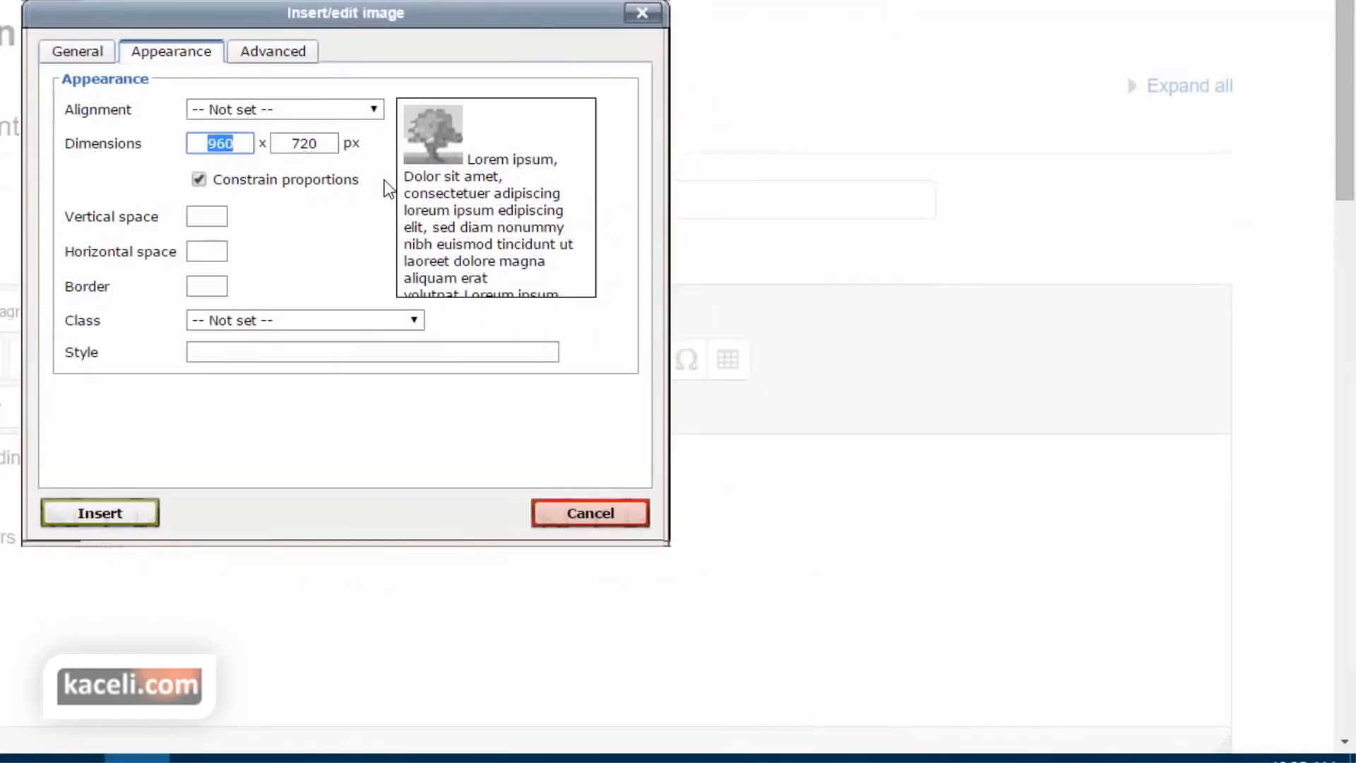
pyautogui.write('350')
pyautogui.click(332, 259)
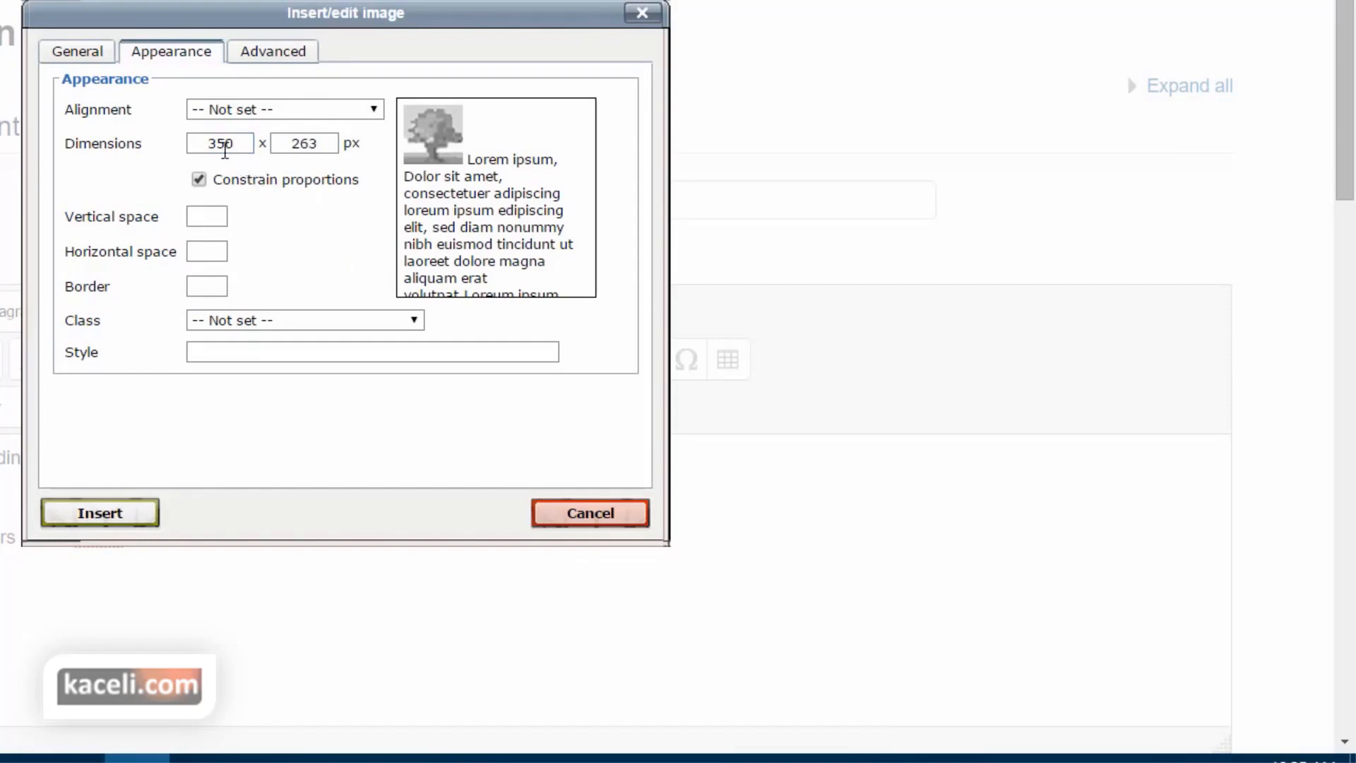
pyautogui.click(290, 112)
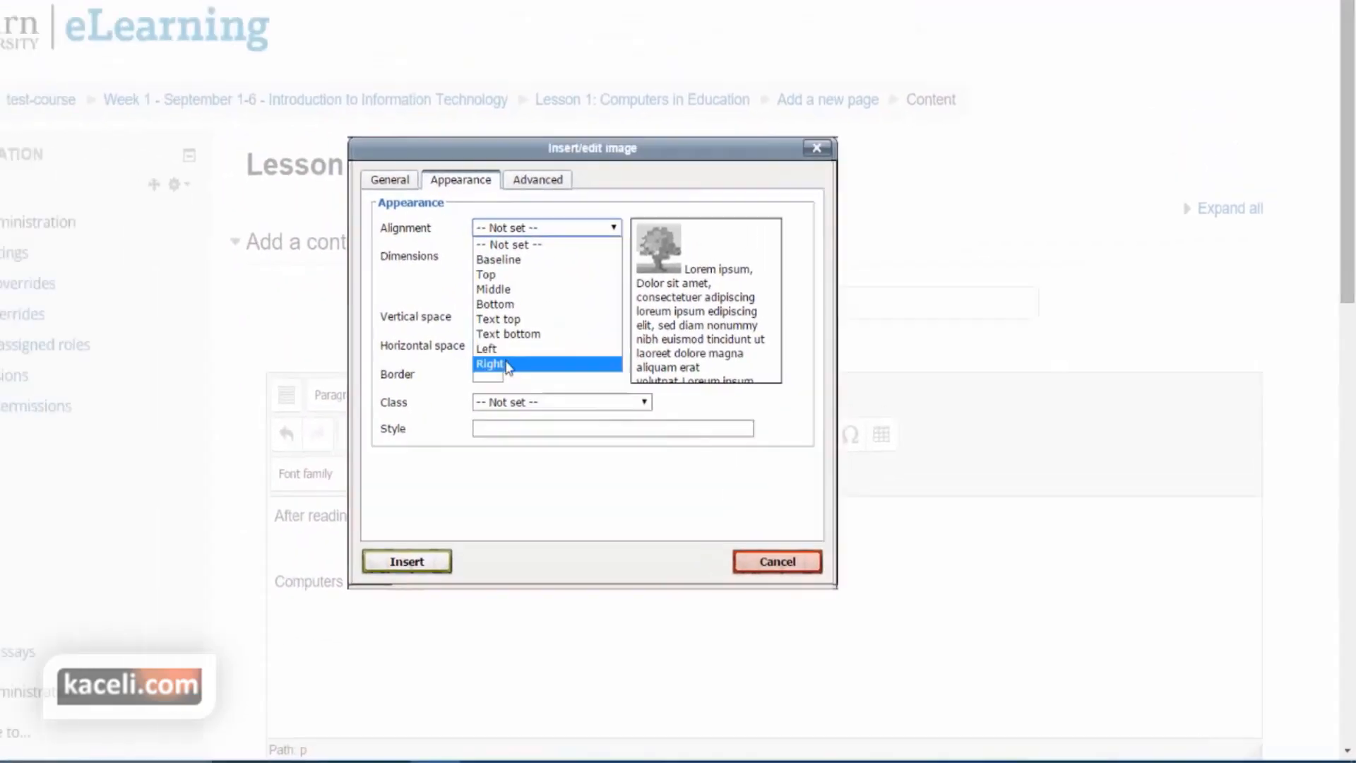
pyautogui.click(233, 273)
pyautogui.click(531, 585)
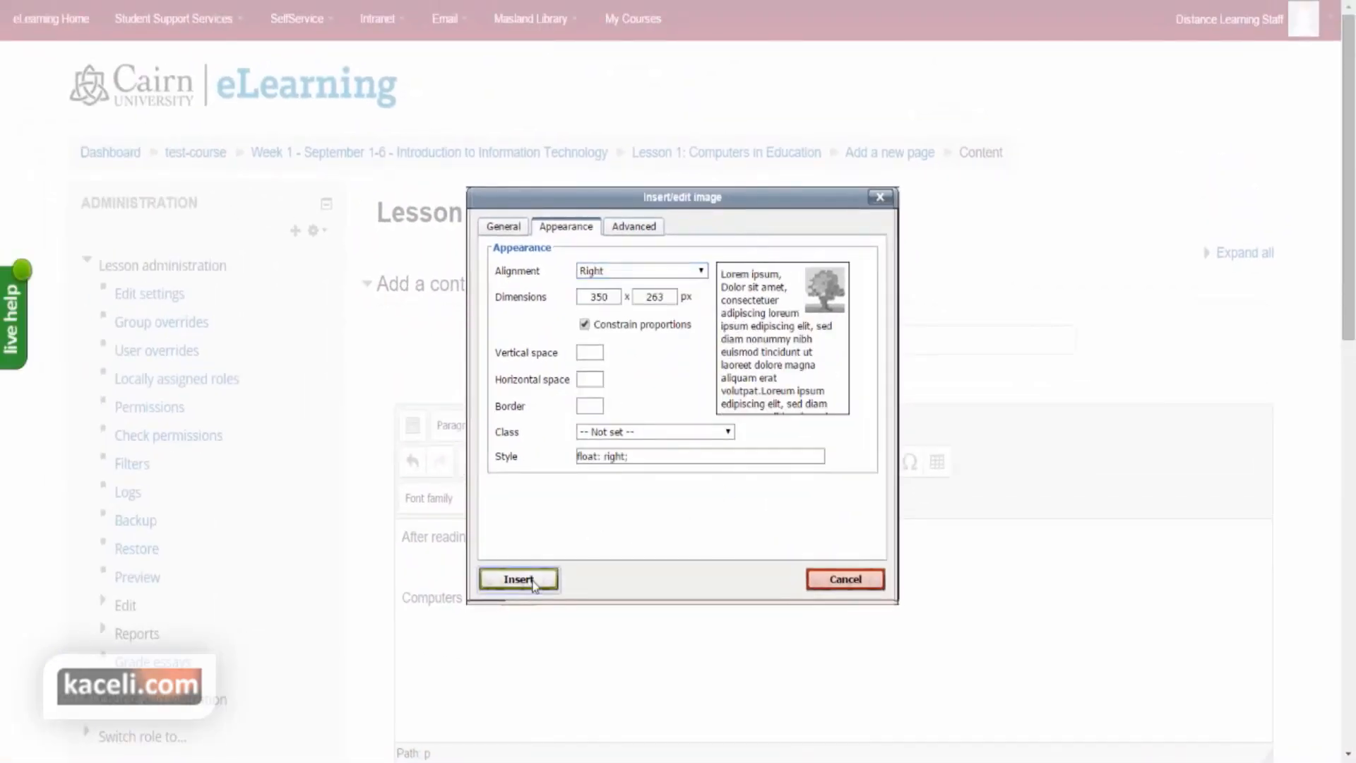
pyautogui.click(639, 430)
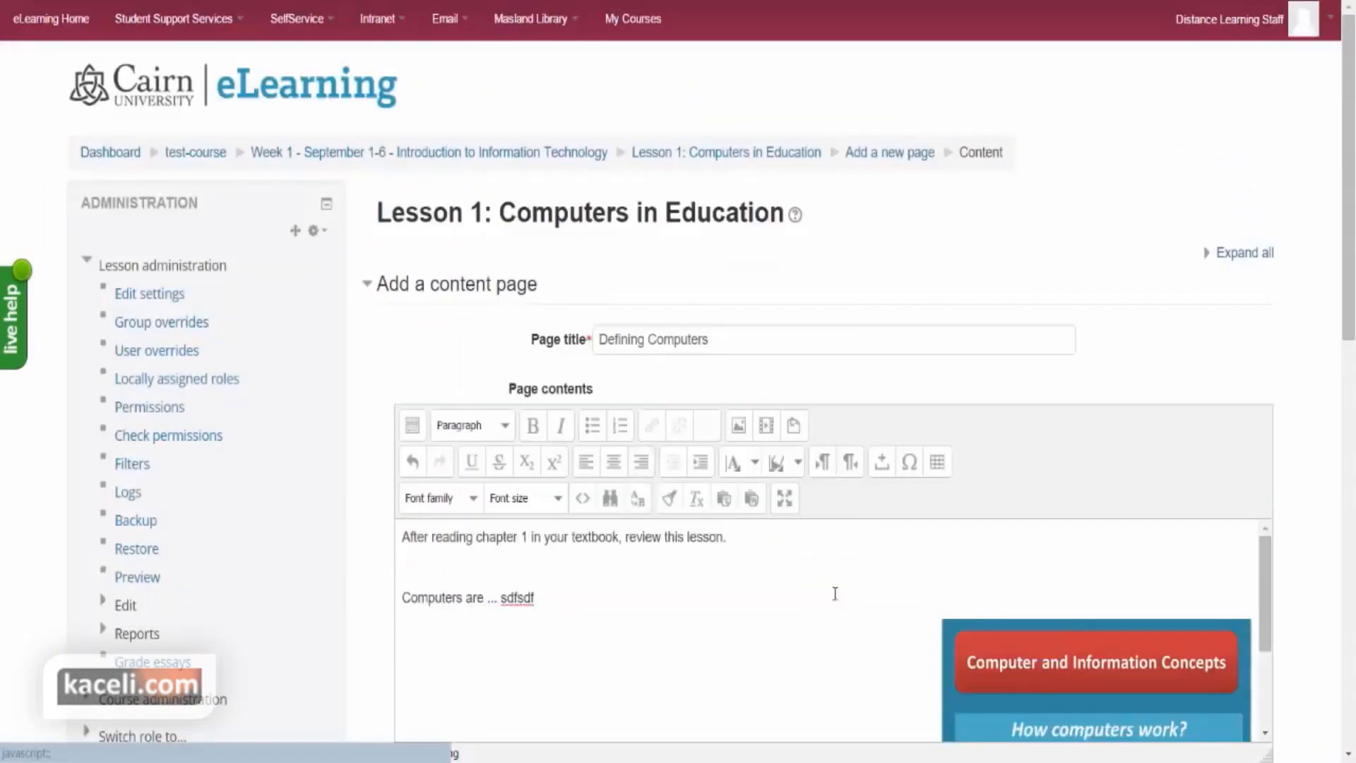
pyautogui.scroll(-1, 792, 639)
pyautogui.scroll(1, 793, 639)
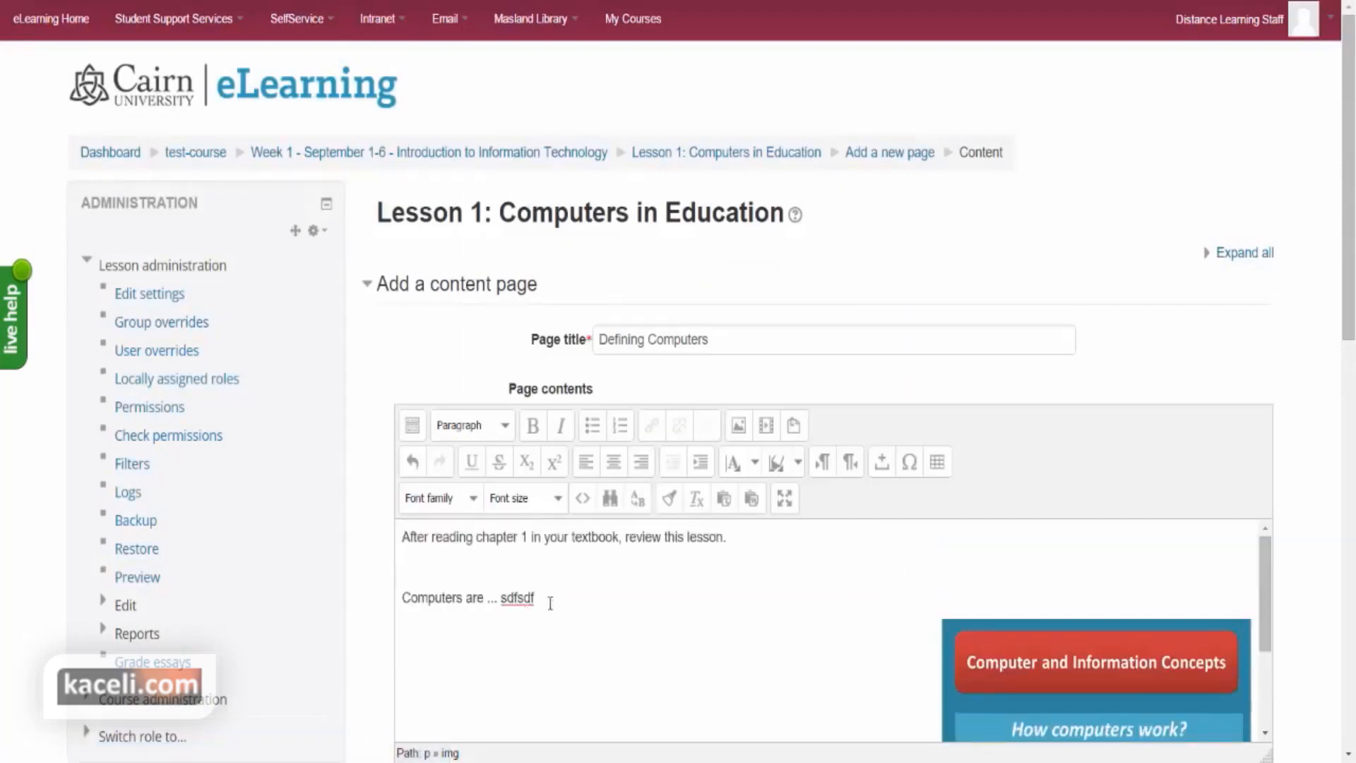
# - Add the line "Review also this PowerPoint:" below the computers text and link "this PowerPoint" to the uploaded file Lecture 1.pptx
pyautogui.click(565, 604)
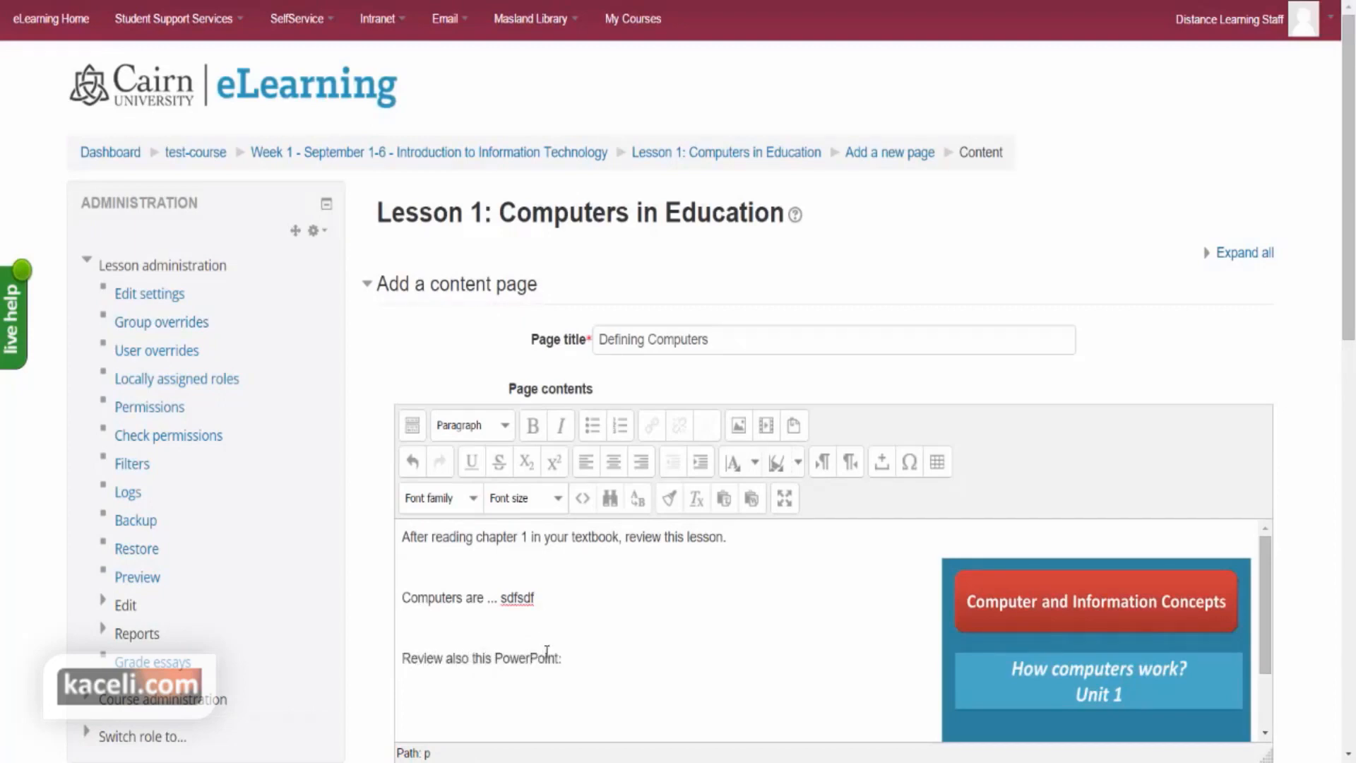
pyautogui.moveTo(558, 658); pyautogui.dragTo(469, 655)
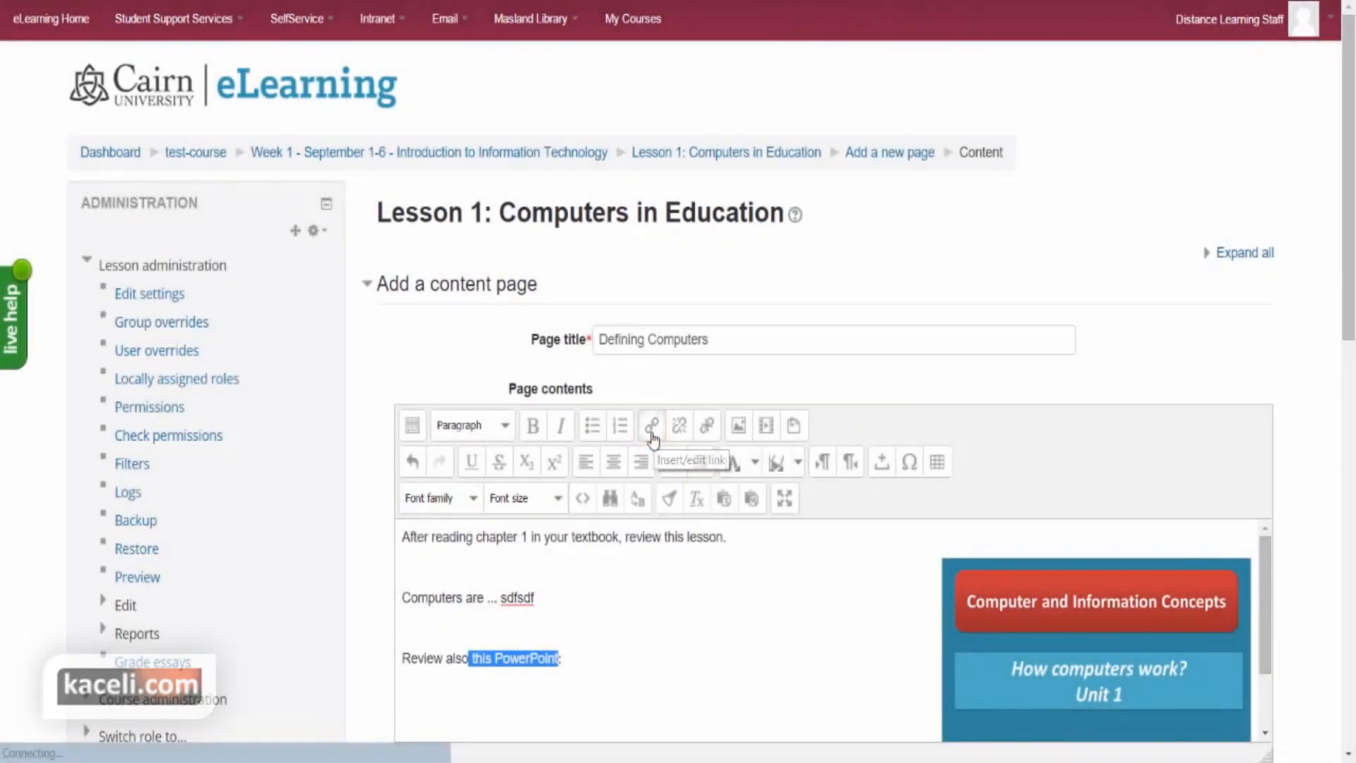
pyautogui.click(651, 430)
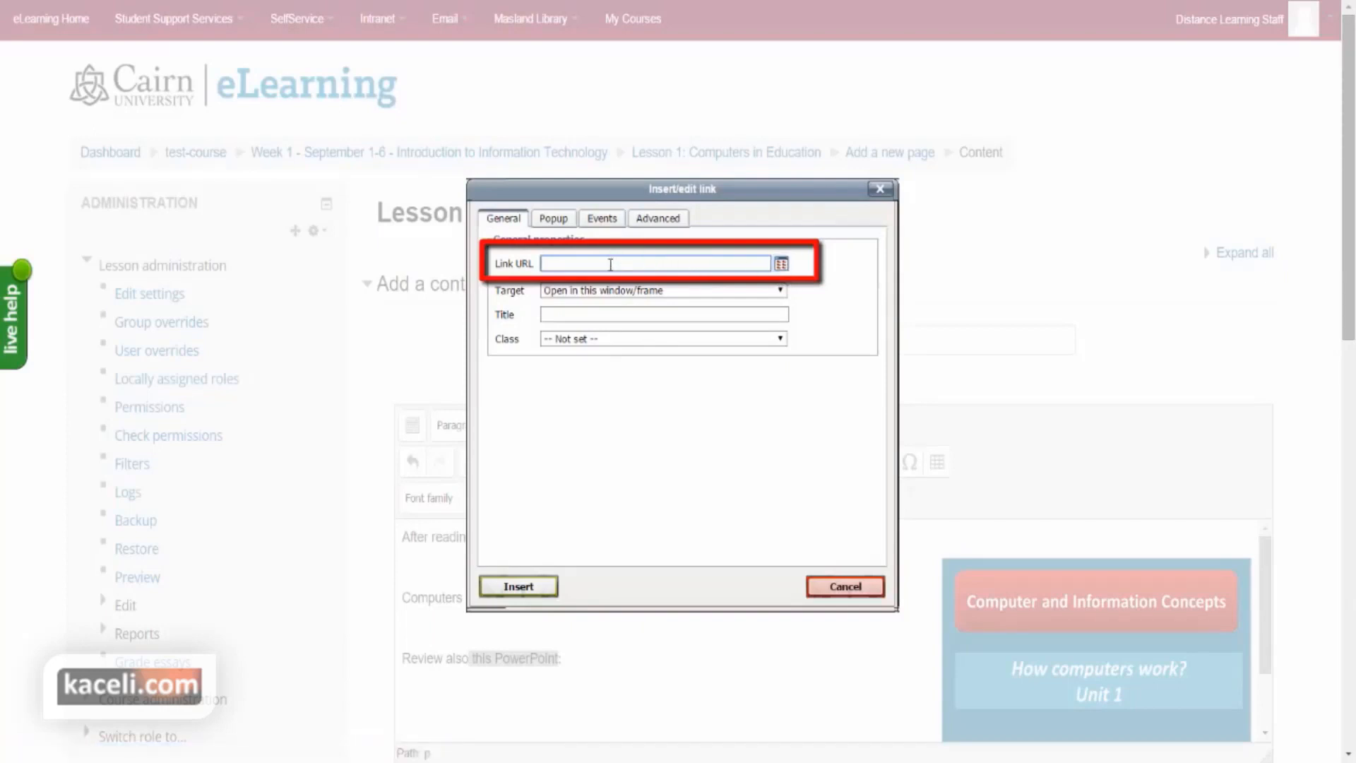
pyautogui.click(781, 265)
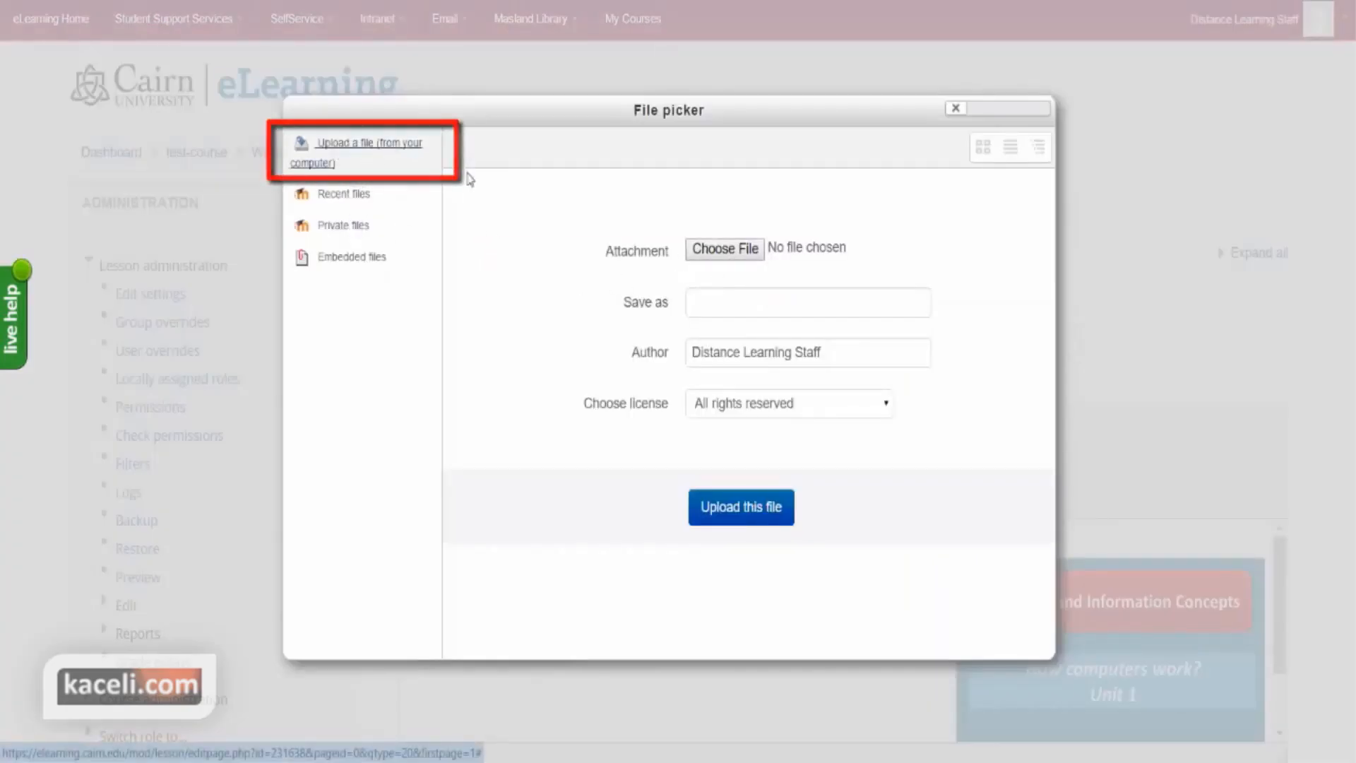
pyautogui.click(726, 253)
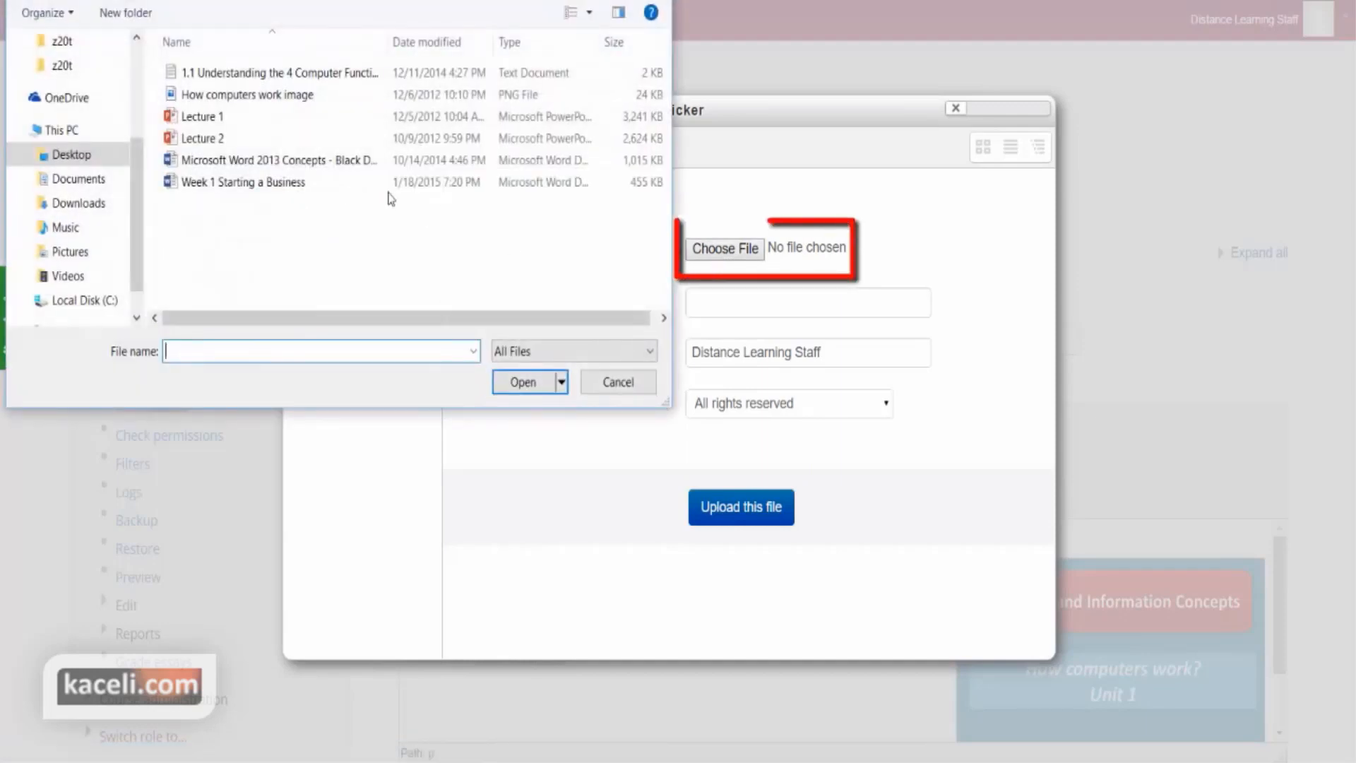
pyautogui.click(209, 120)
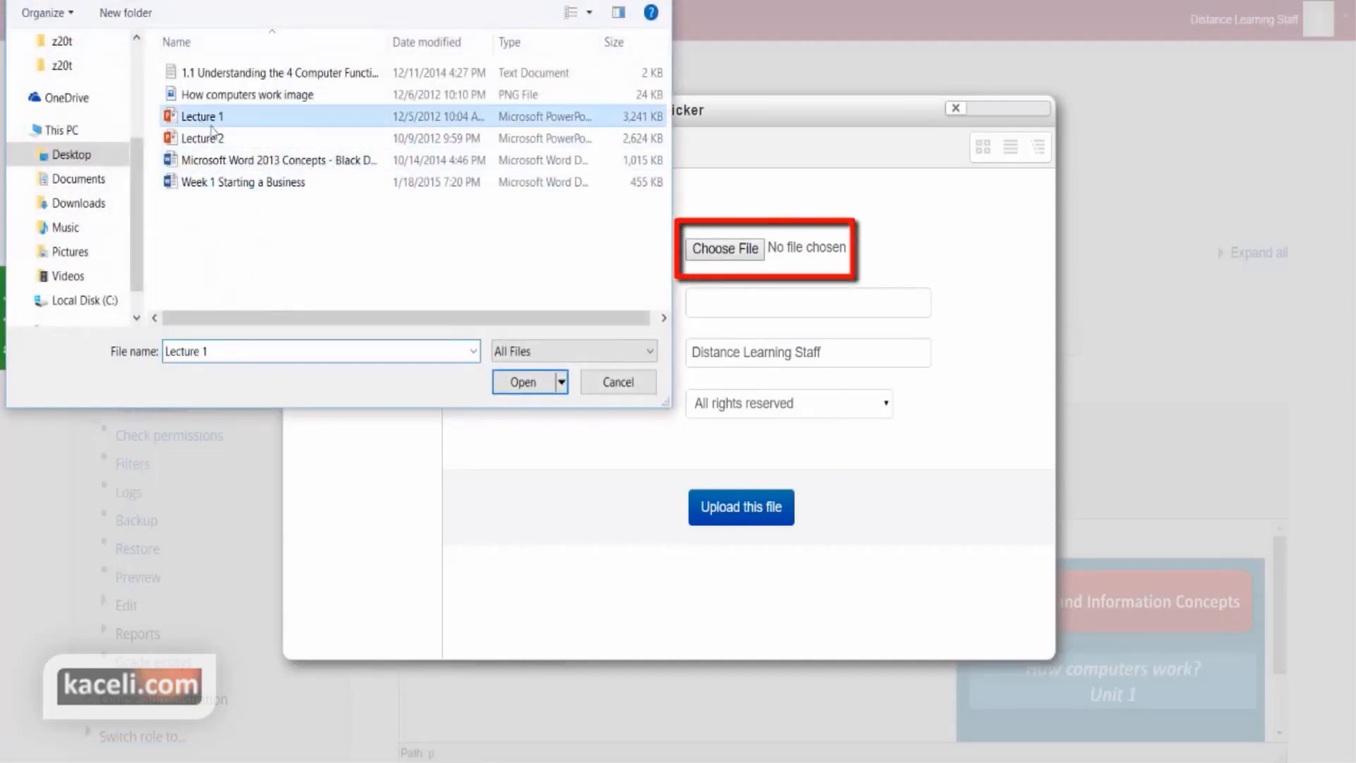
pyautogui.click(523, 382)
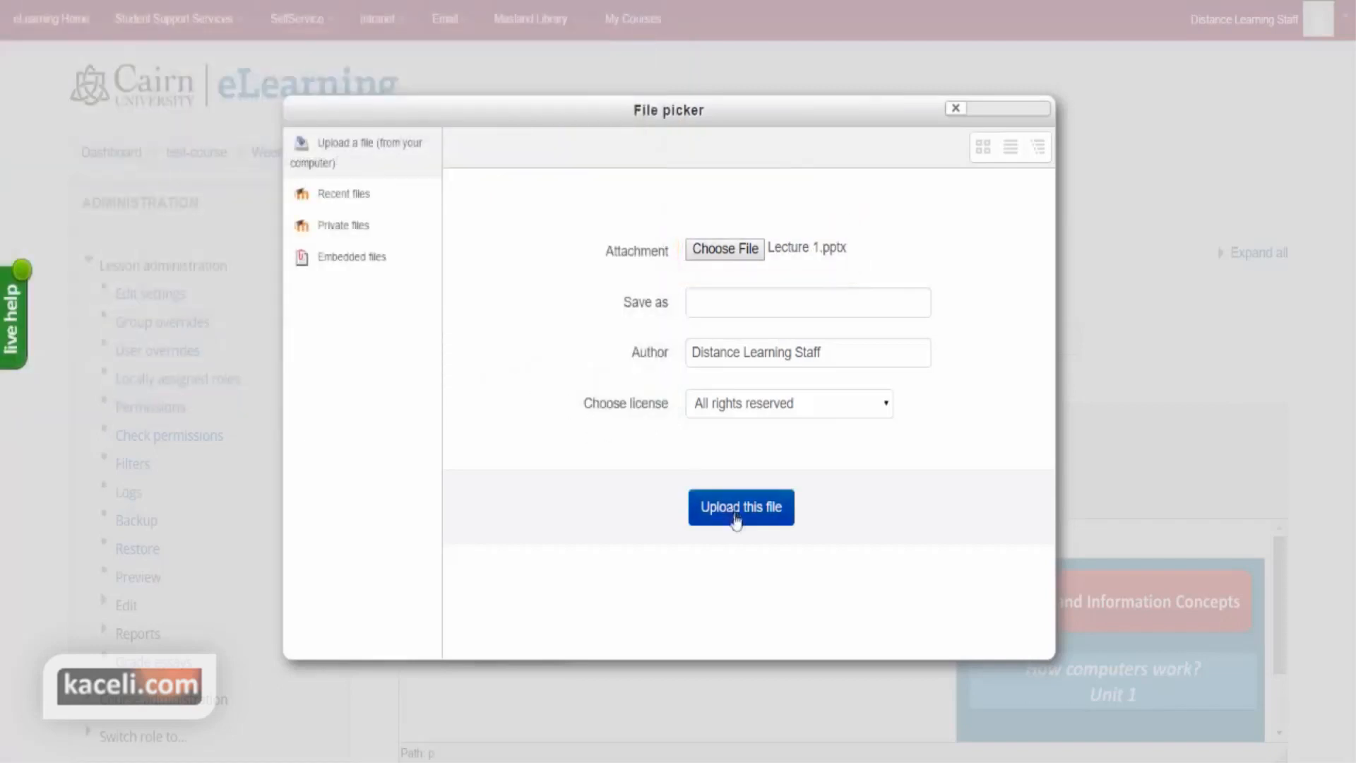
pyautogui.click(736, 519)
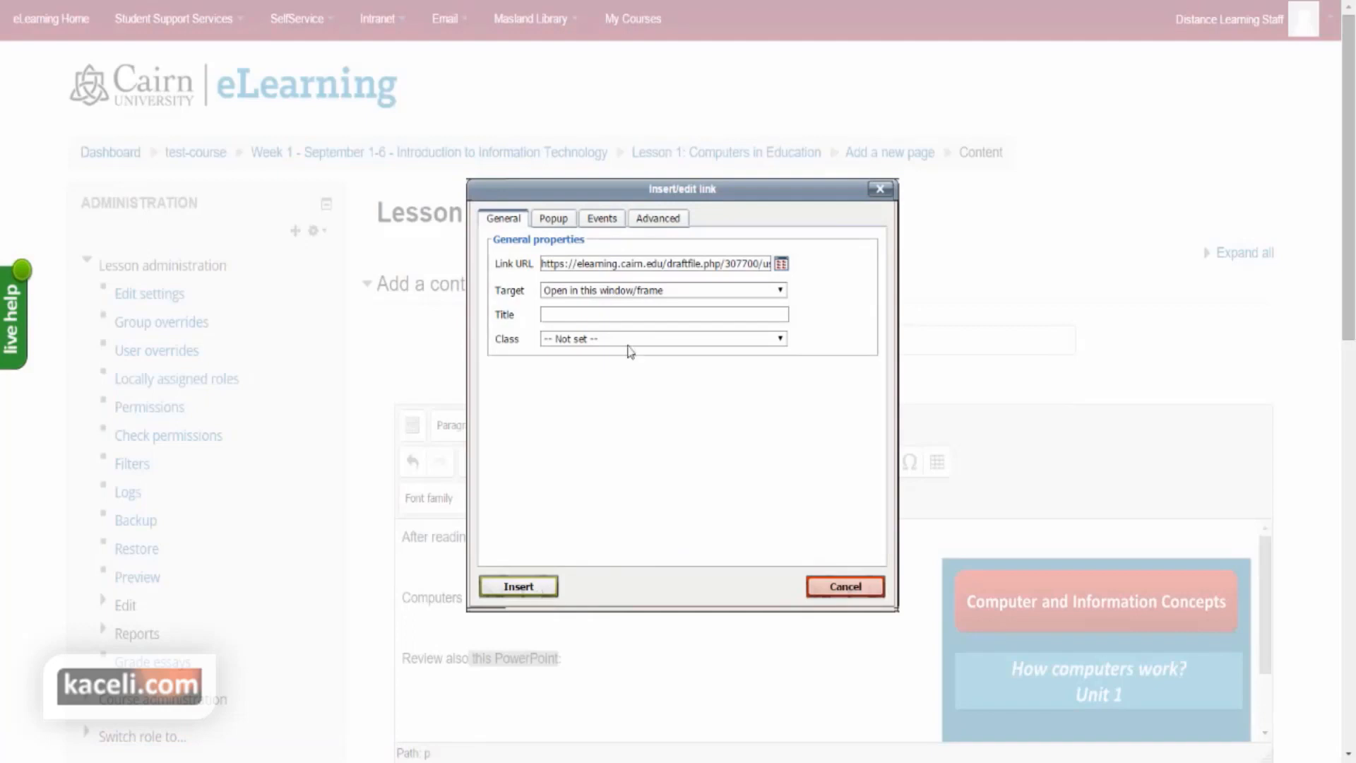
pyautogui.click(535, 589)
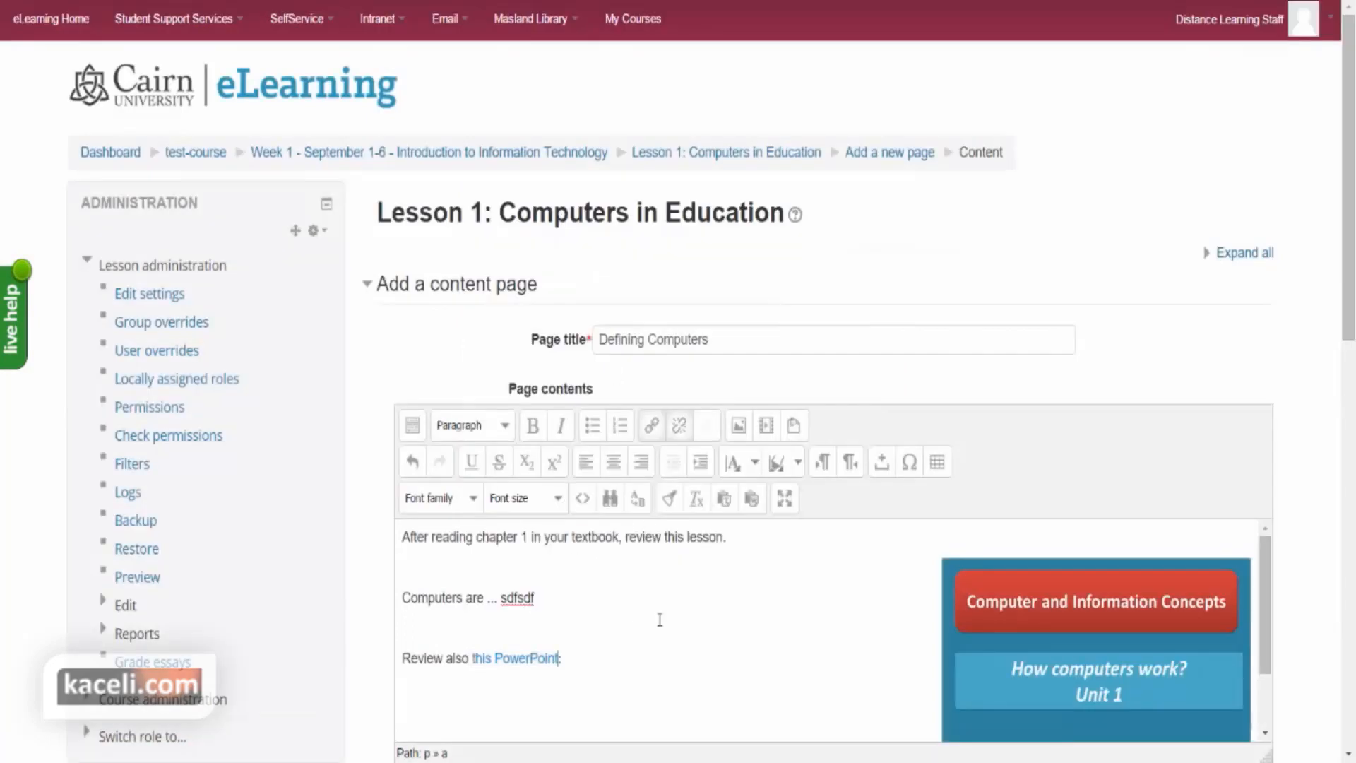
# - Make the linked text "this PowerPoint" bold
pyautogui.moveTo(556, 659); pyautogui.dragTo(476, 657)
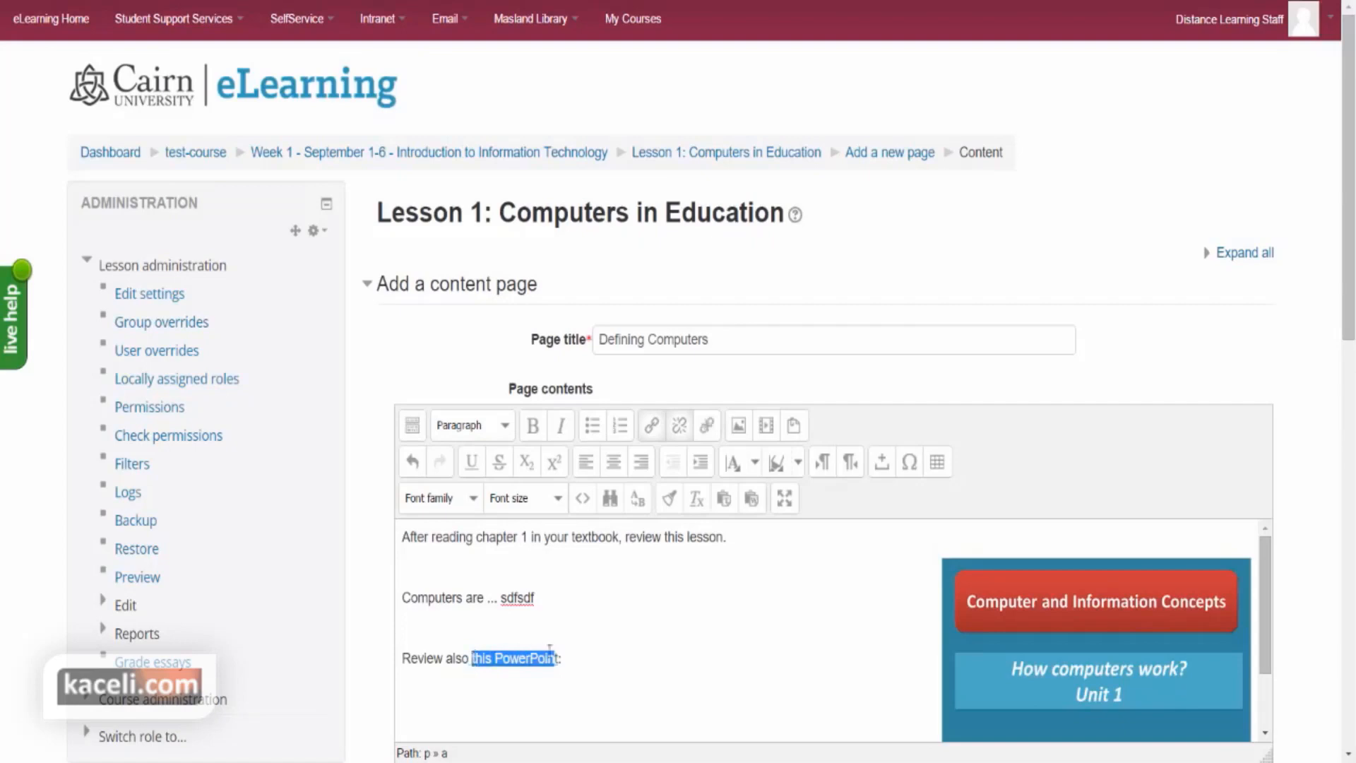
pyautogui.moveTo(560, 658); pyautogui.dragTo(480, 658)
pyautogui.click(532, 425)
pyautogui.click(605, 651)
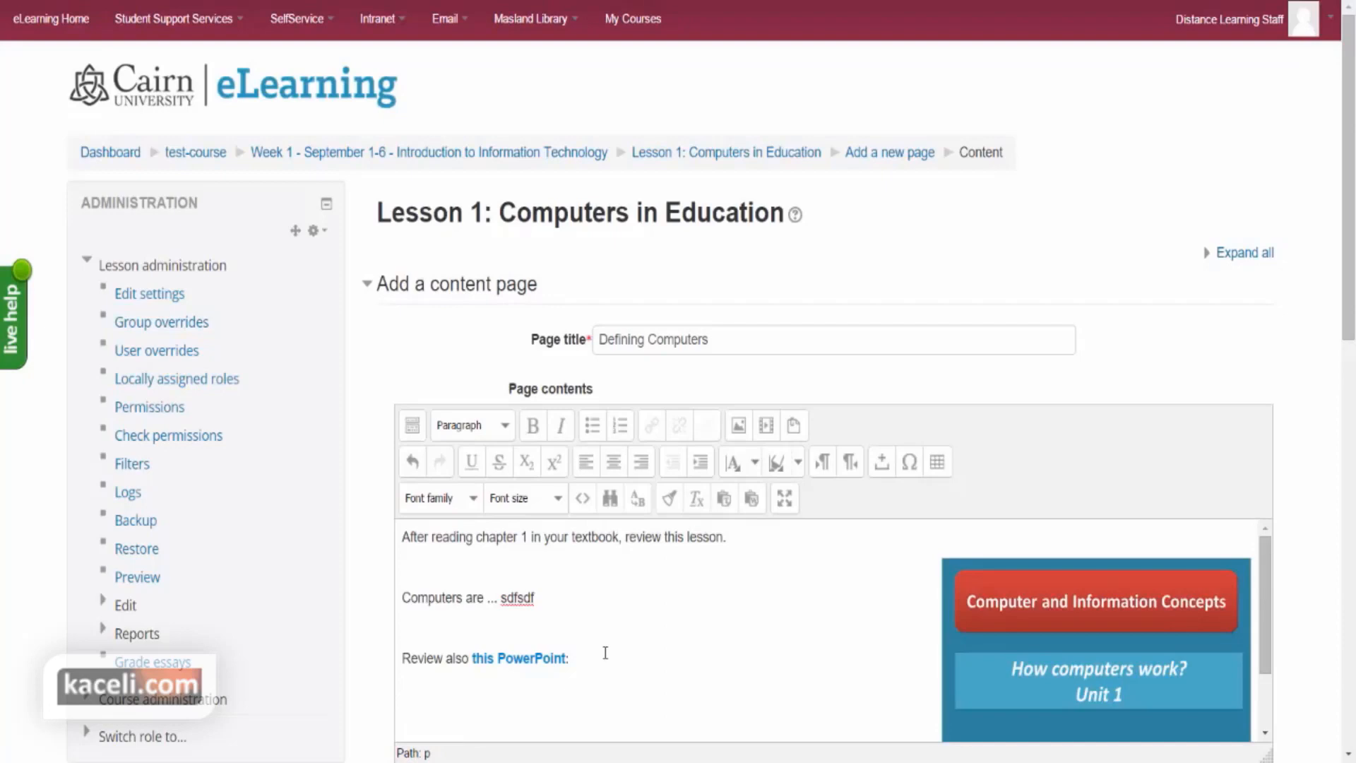
# - Add the line "After you review all of these also watch the video below." beneath the PowerPoint link, followed by a new line
pyautogui.scroll(-5, 606, 652)
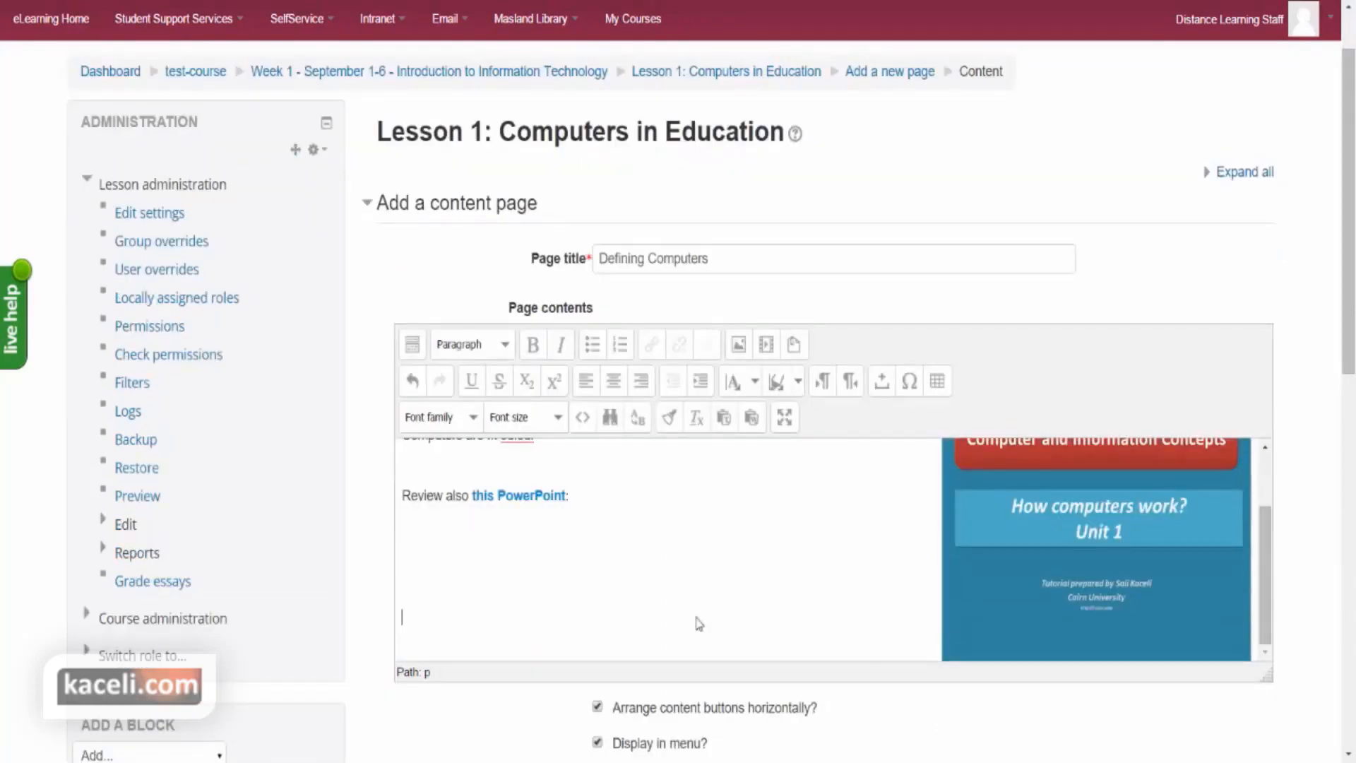
pyautogui.write('After you review all of these, aslso')
pyautogui.press('BackSpace')
pyautogui.press('BackSpace')
pyautogui.press('BackSpace')
pyautogui.press('BackSpace')
pyautogui.press('BackSpace')
pyautogui.press('BackSpace')
pyautogui.press('BackSpace')
pyautogui.press('BackSpace')
pyautogui.write('also w')
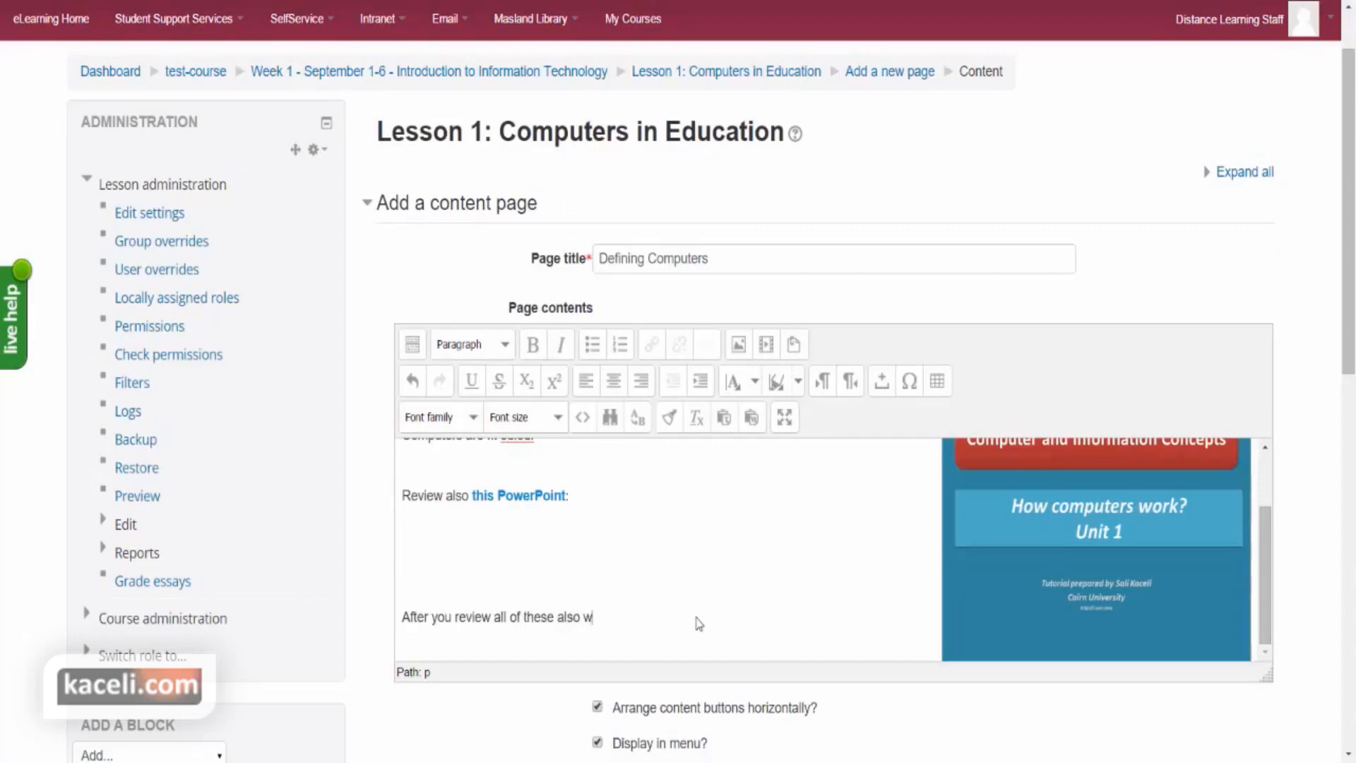
pyautogui.write('atch this v')
pyautogui.press('BackSpace')
pyautogui.press('BackSpace')
pyautogui.press('BackSpace')
pyautogui.press('BackSpace')
pyautogui.write('e video below.')
pyautogui.press('Return')
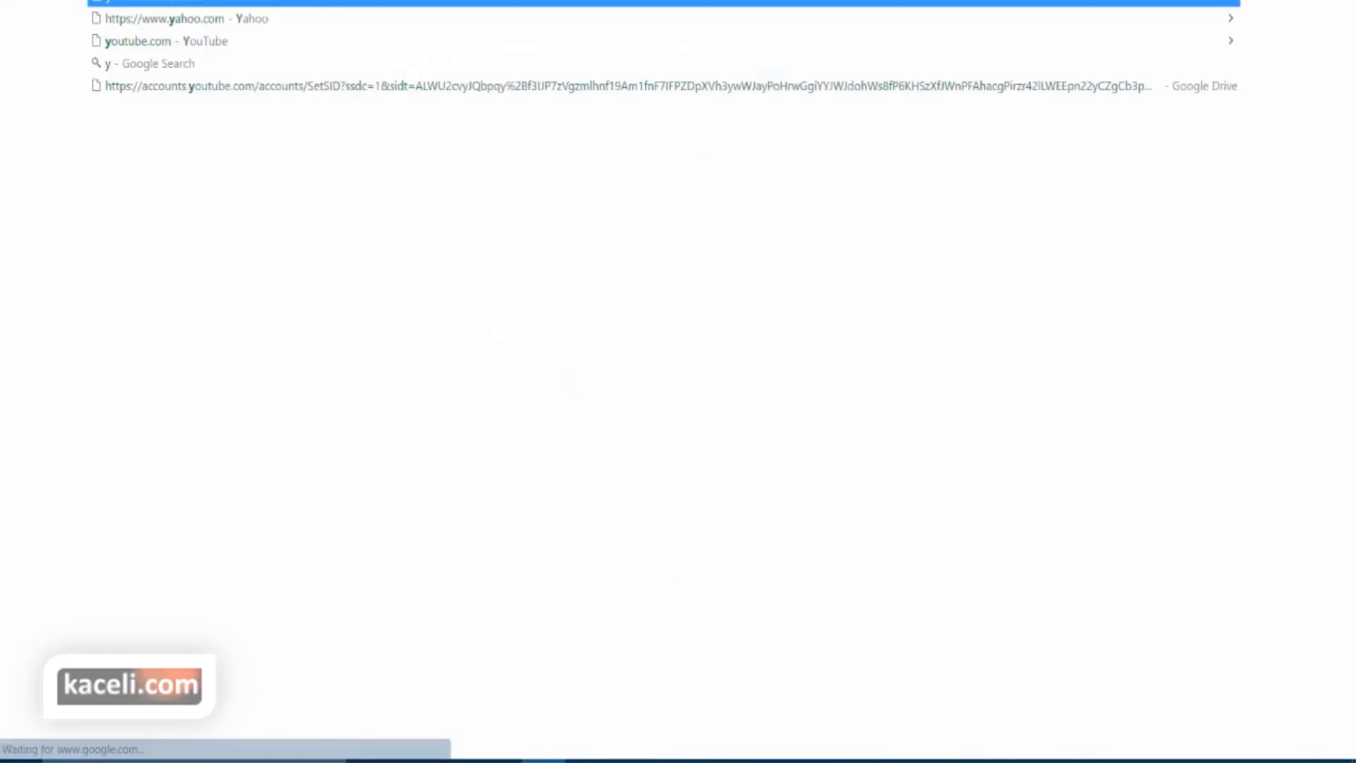
# - Search YouTube for "how do computers work", open "How Computers Work: Information (Part I)", and paste its address below the video sentence in the lesson page
pyautogui.write('outube.')
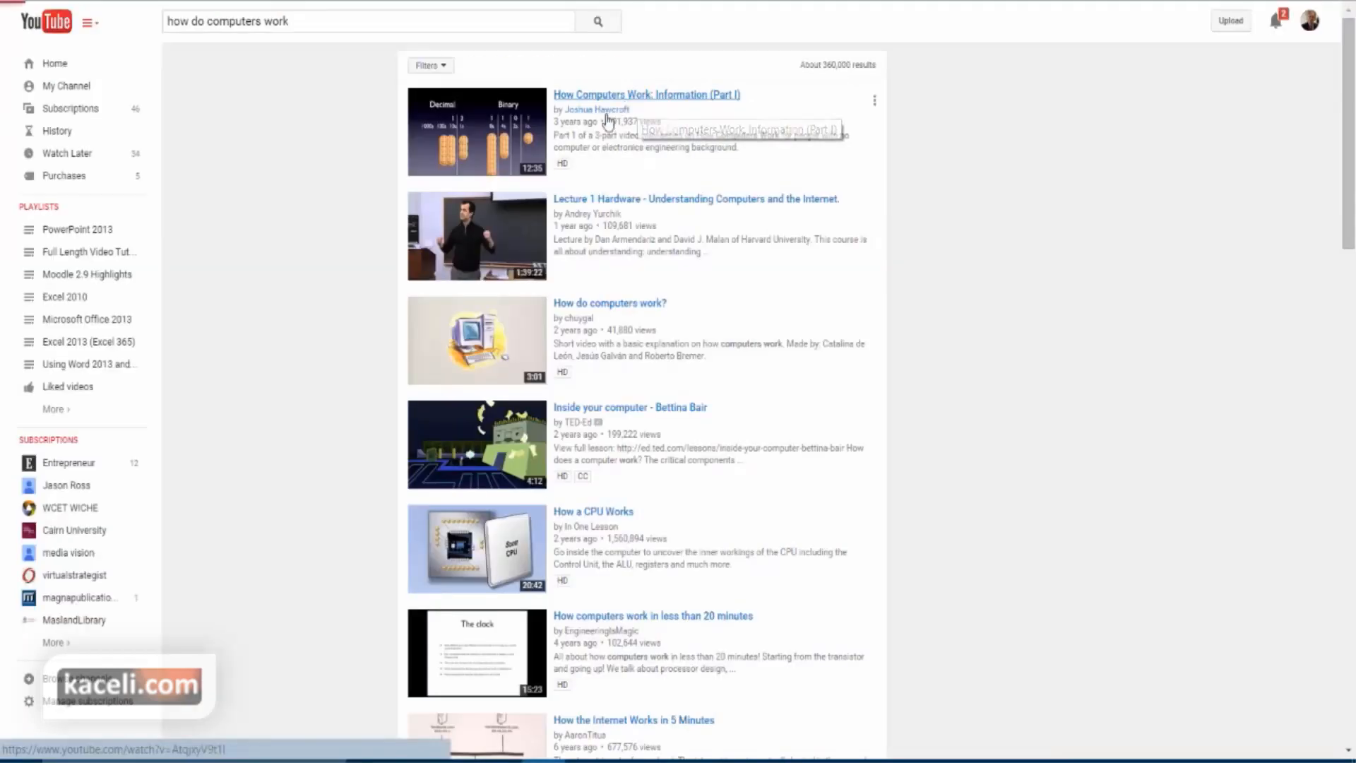
pyautogui.click(614, 99)
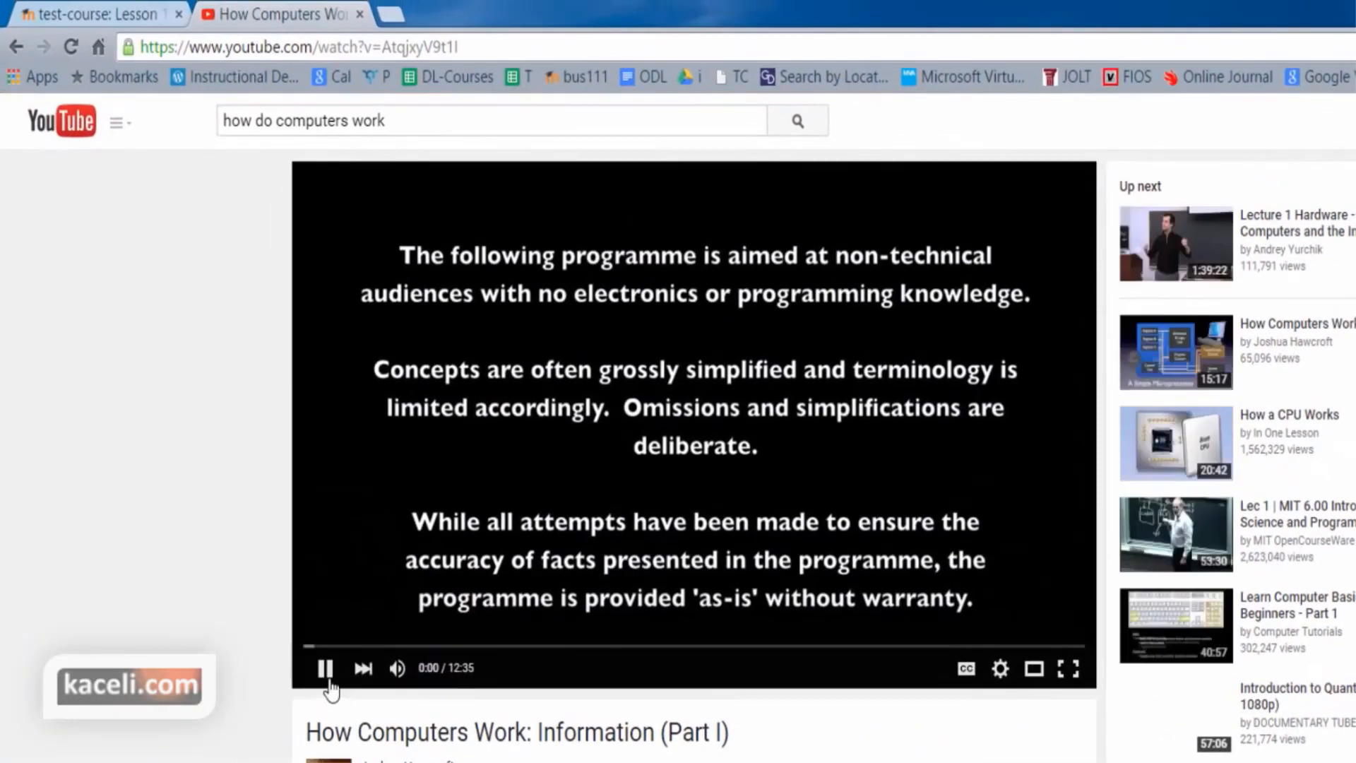
pyautogui.click(324, 668)
pyautogui.click(484, 50)
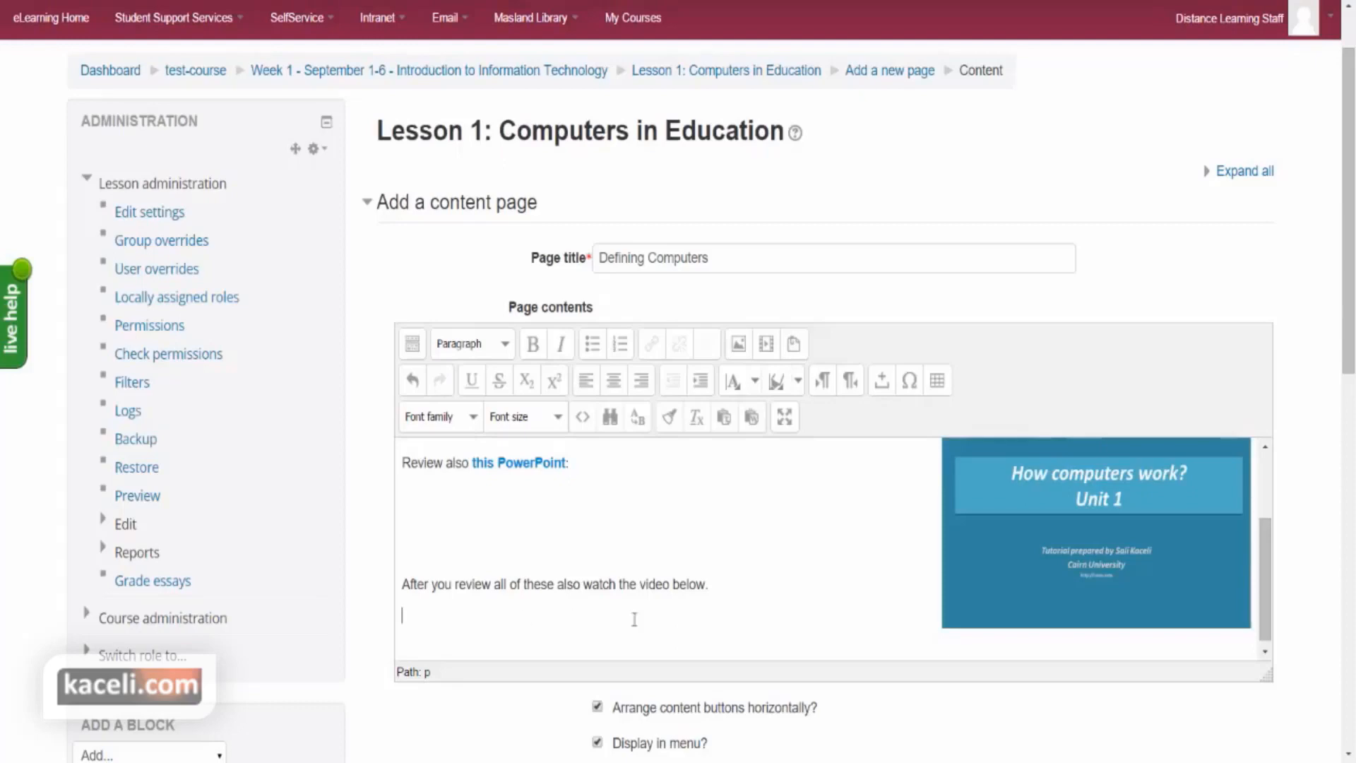
pyautogui.write('https://www.youtube.com/watch?v=AtqjxyV9t1I')
pyautogui.press('Return')
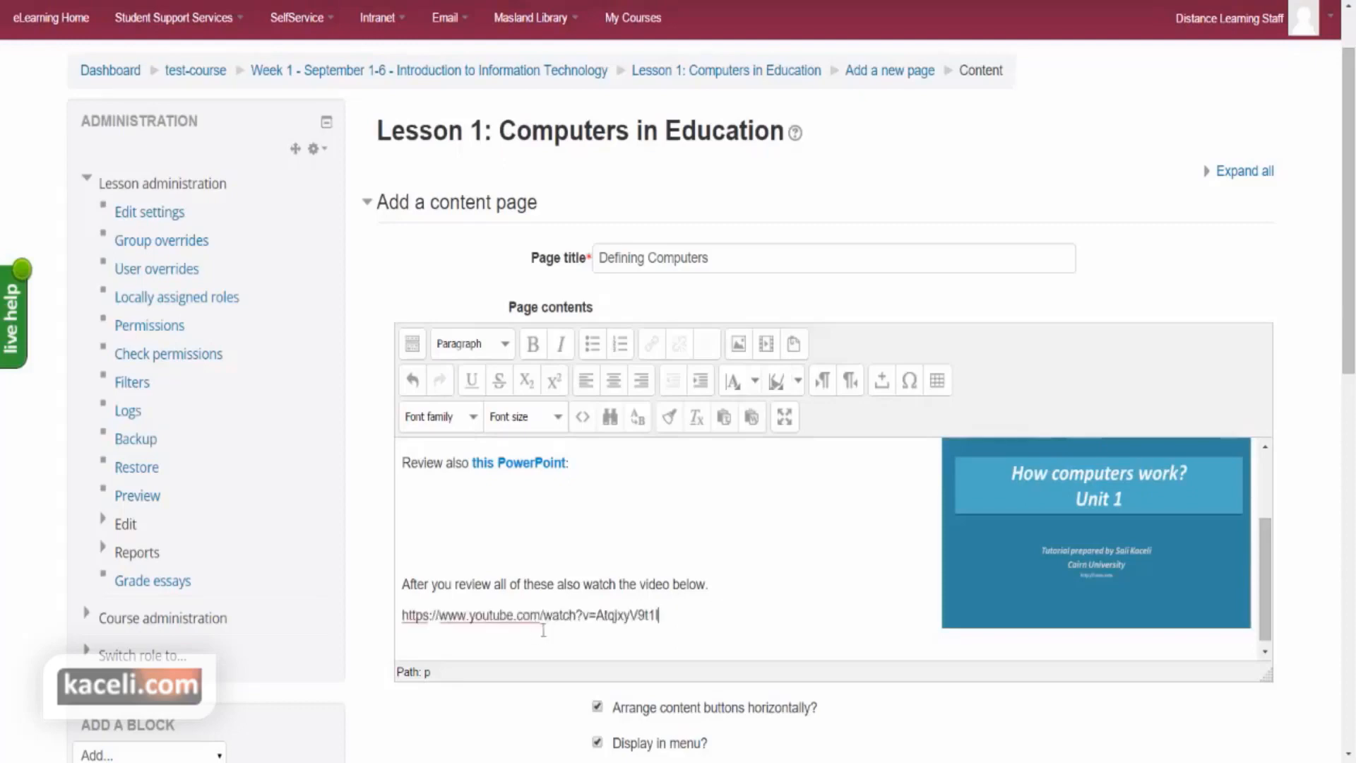
# - Turn the YouTube address below the video sentence into a link to that same address
pyautogui.scroll(-2, 567, 642)
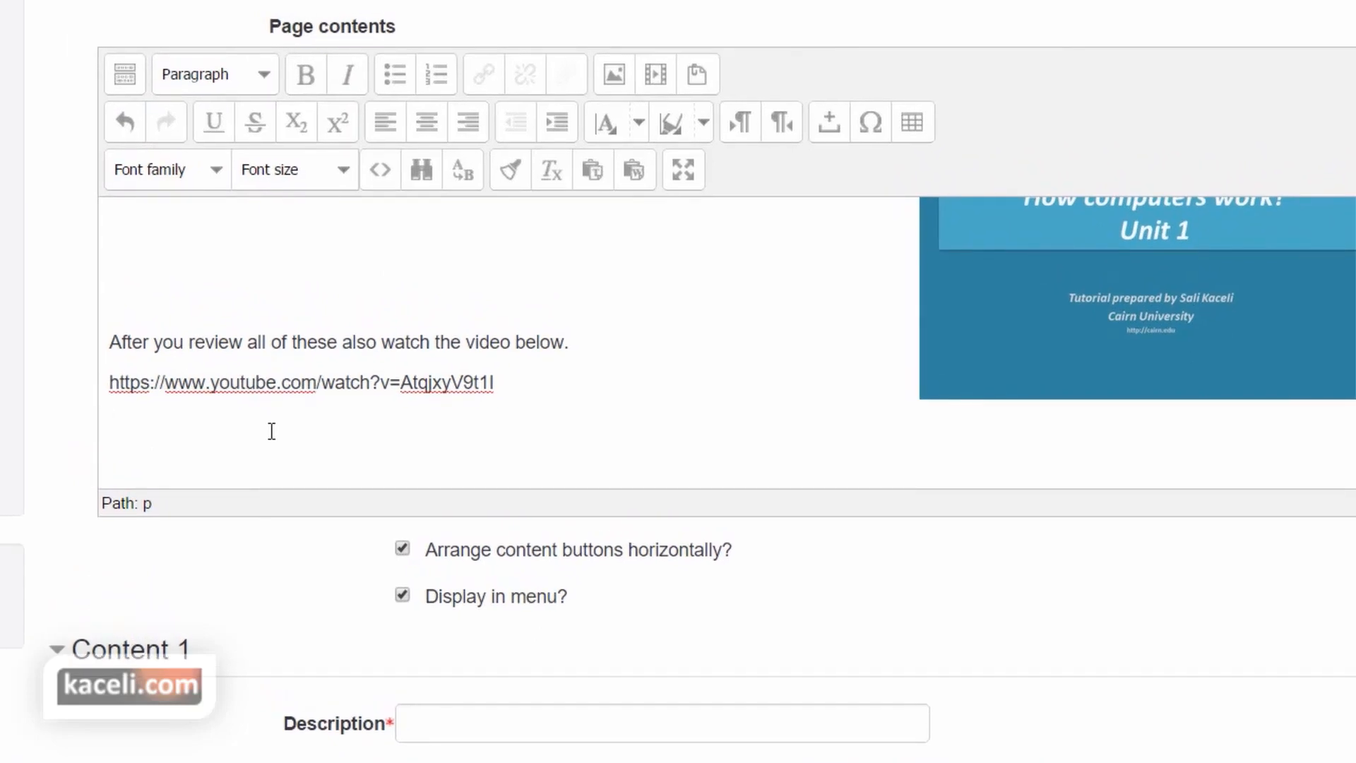
pyautogui.moveTo(498, 381); pyautogui.dragTo(117, 380)
pyautogui.hotkey('ctrl', 'c')
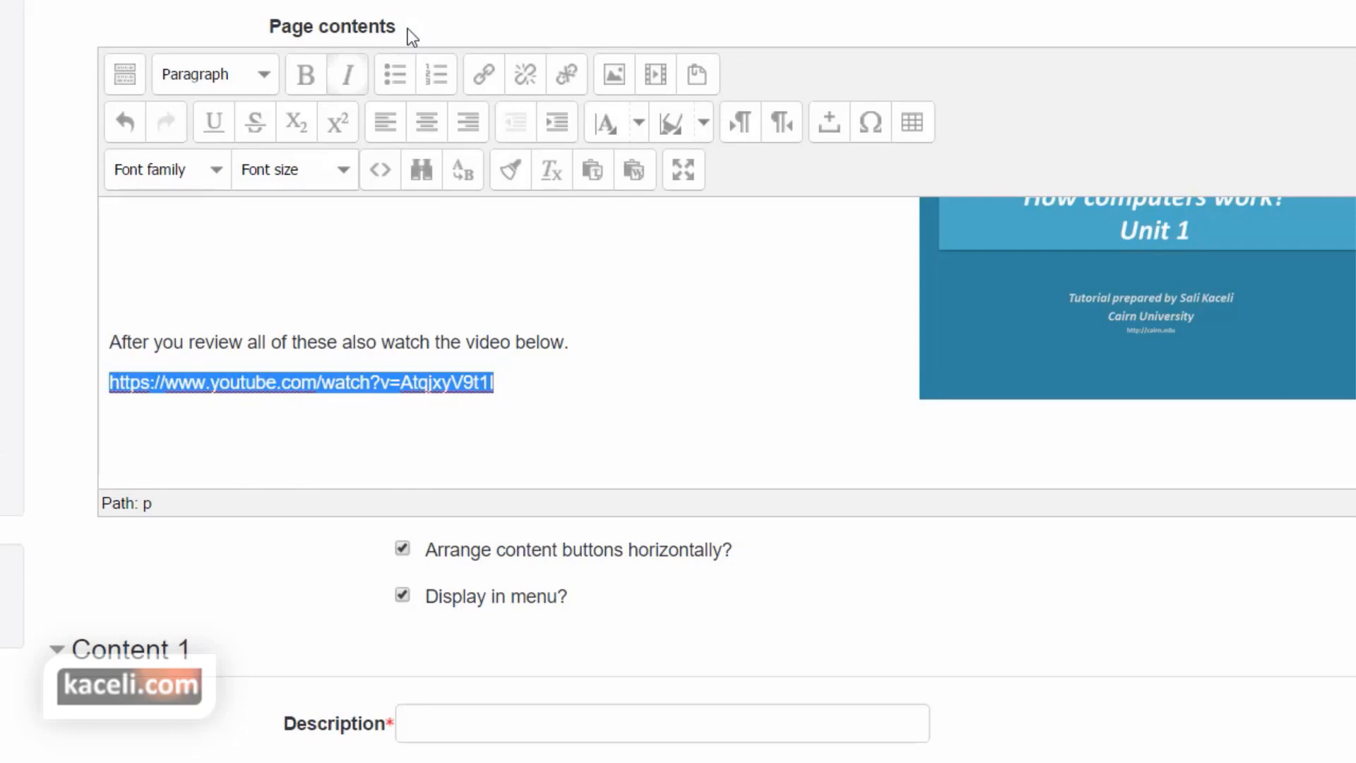
pyautogui.click(484, 75)
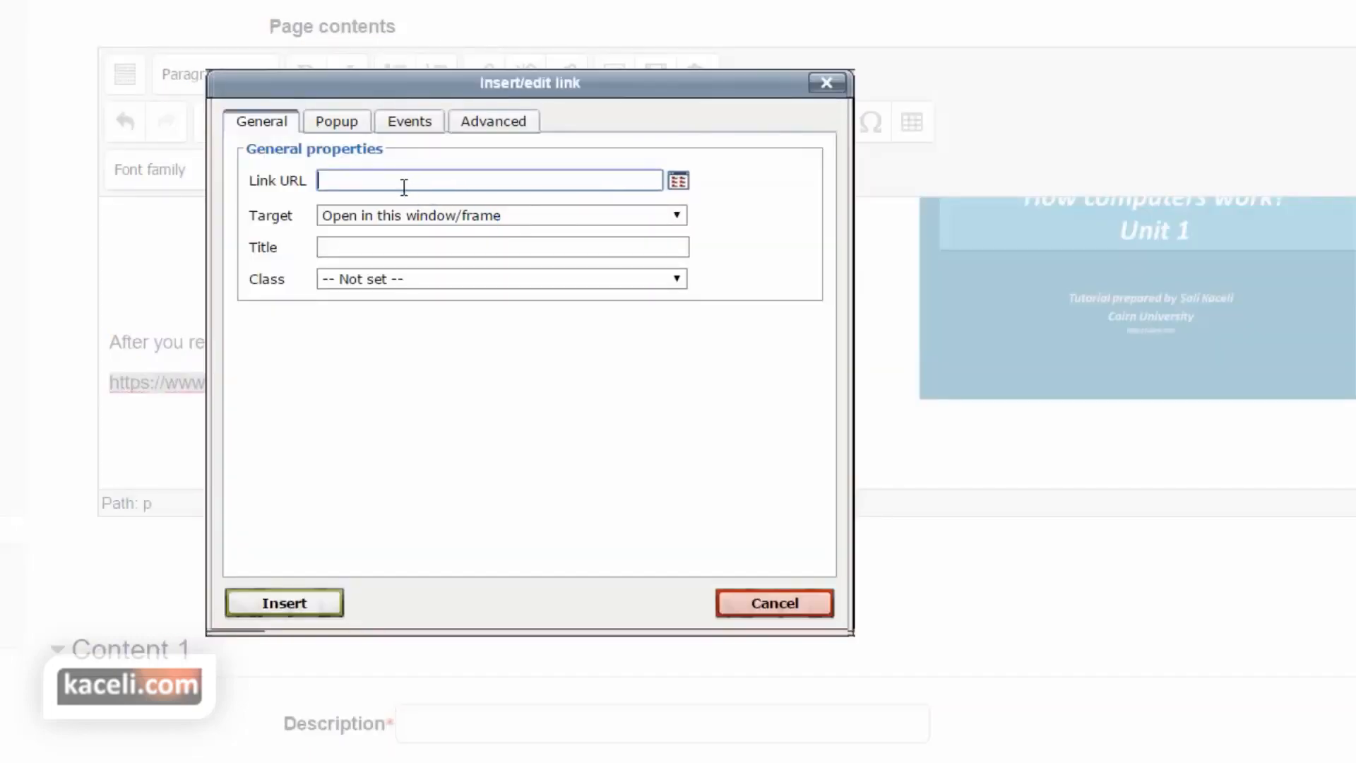
pyautogui.hotkey('ctrl', 'v')
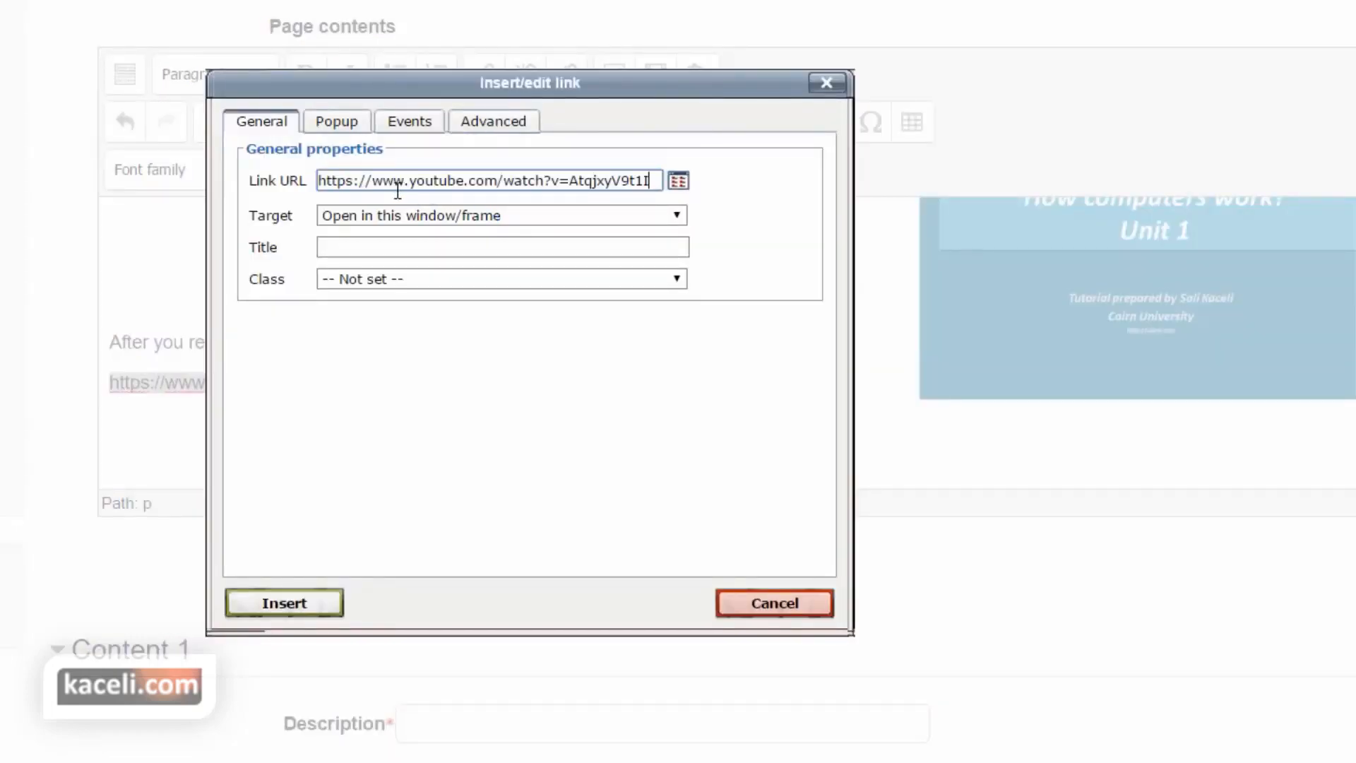
pyautogui.click(311, 607)
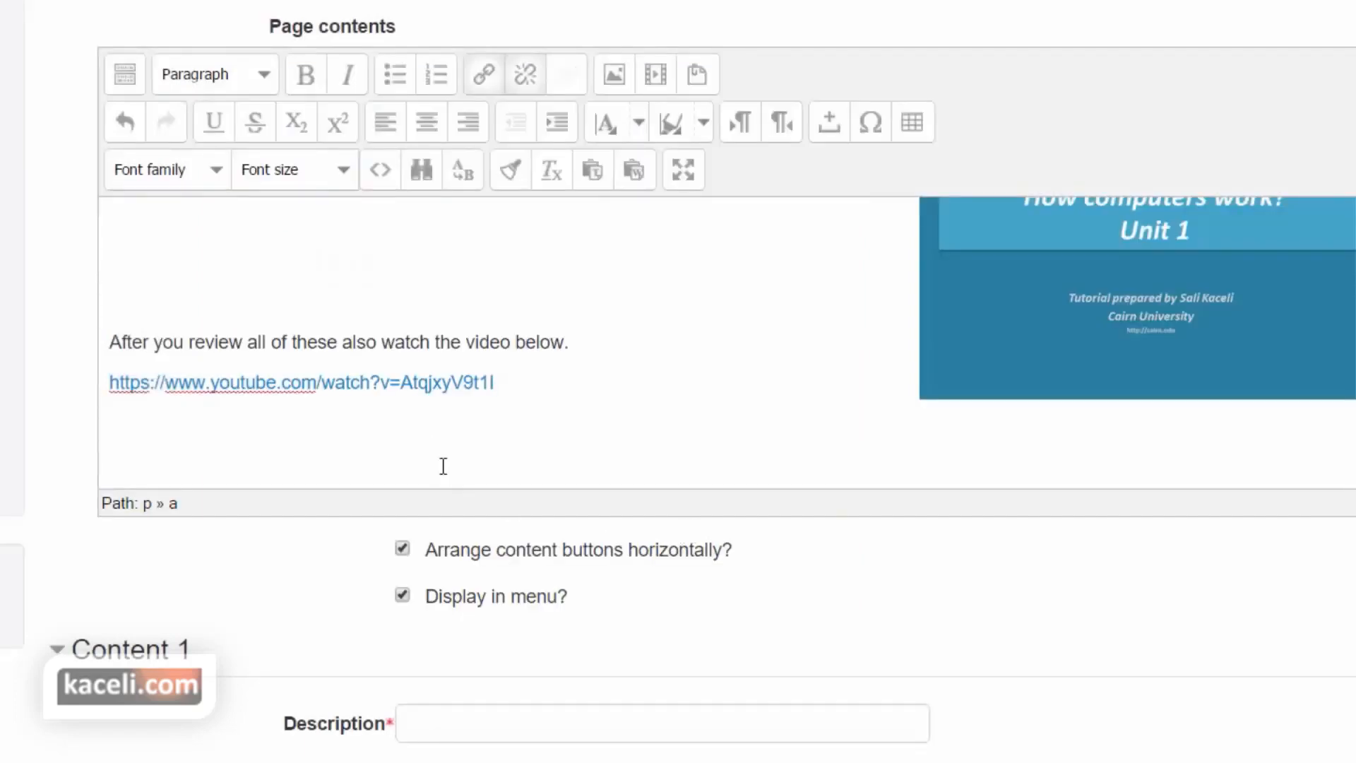
pyautogui.click(516, 424)
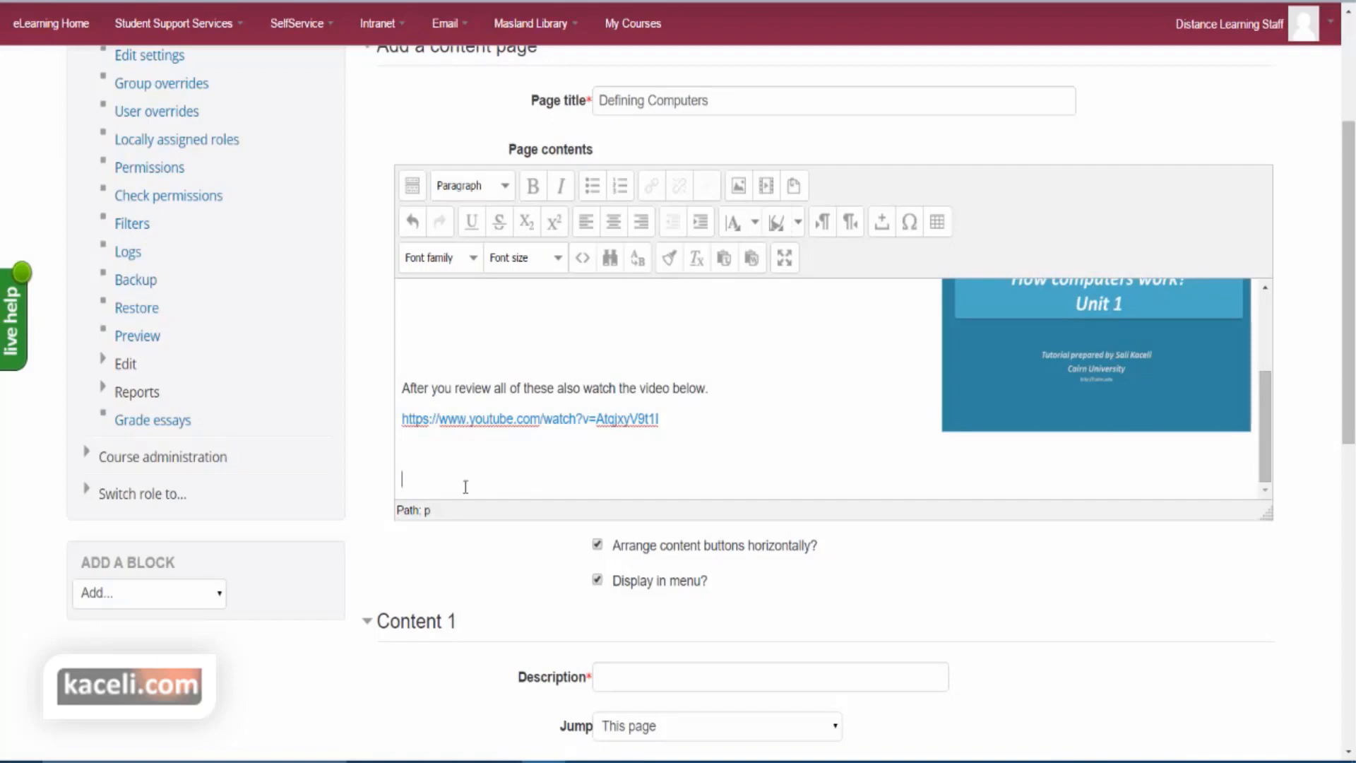
# - Enter "Continue to Next page" as the description for Content 1
pyautogui.scroll(-1, 572, 559)
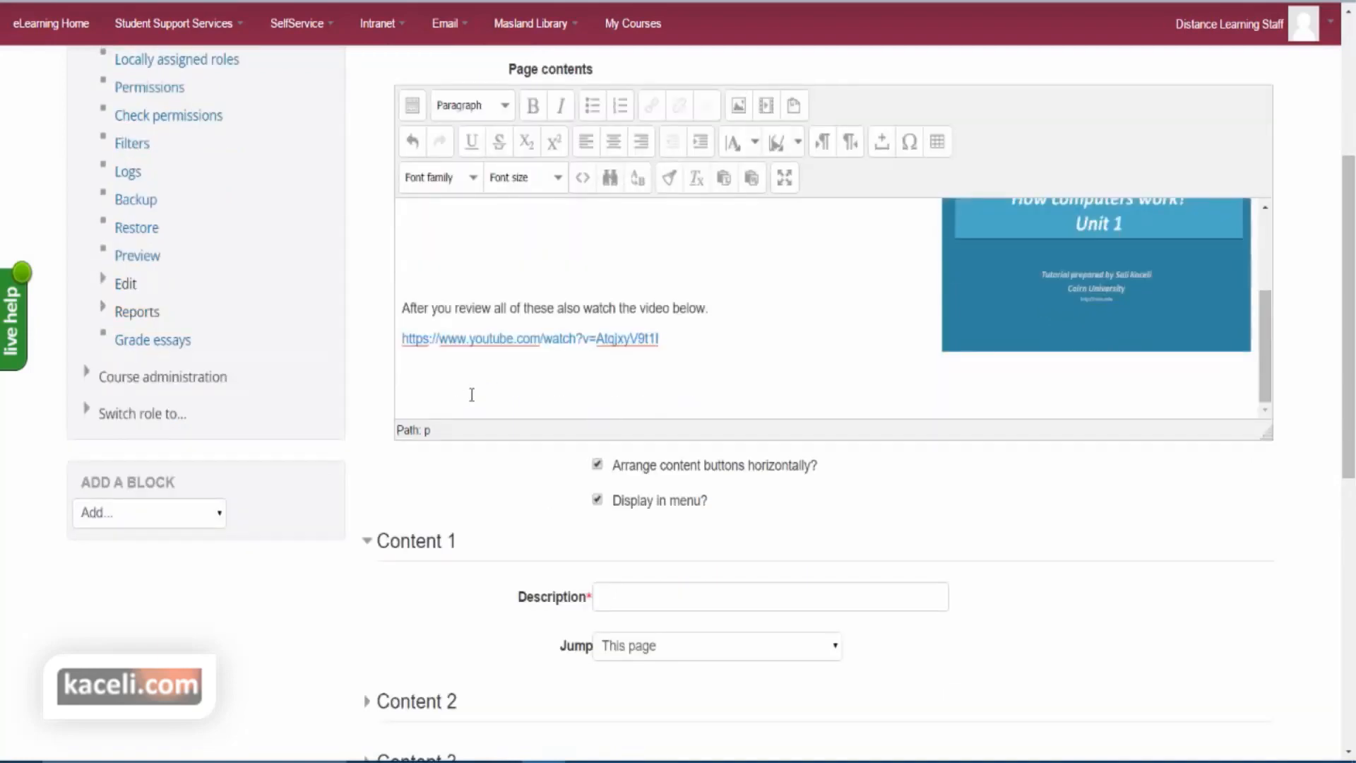
pyautogui.click(631, 600)
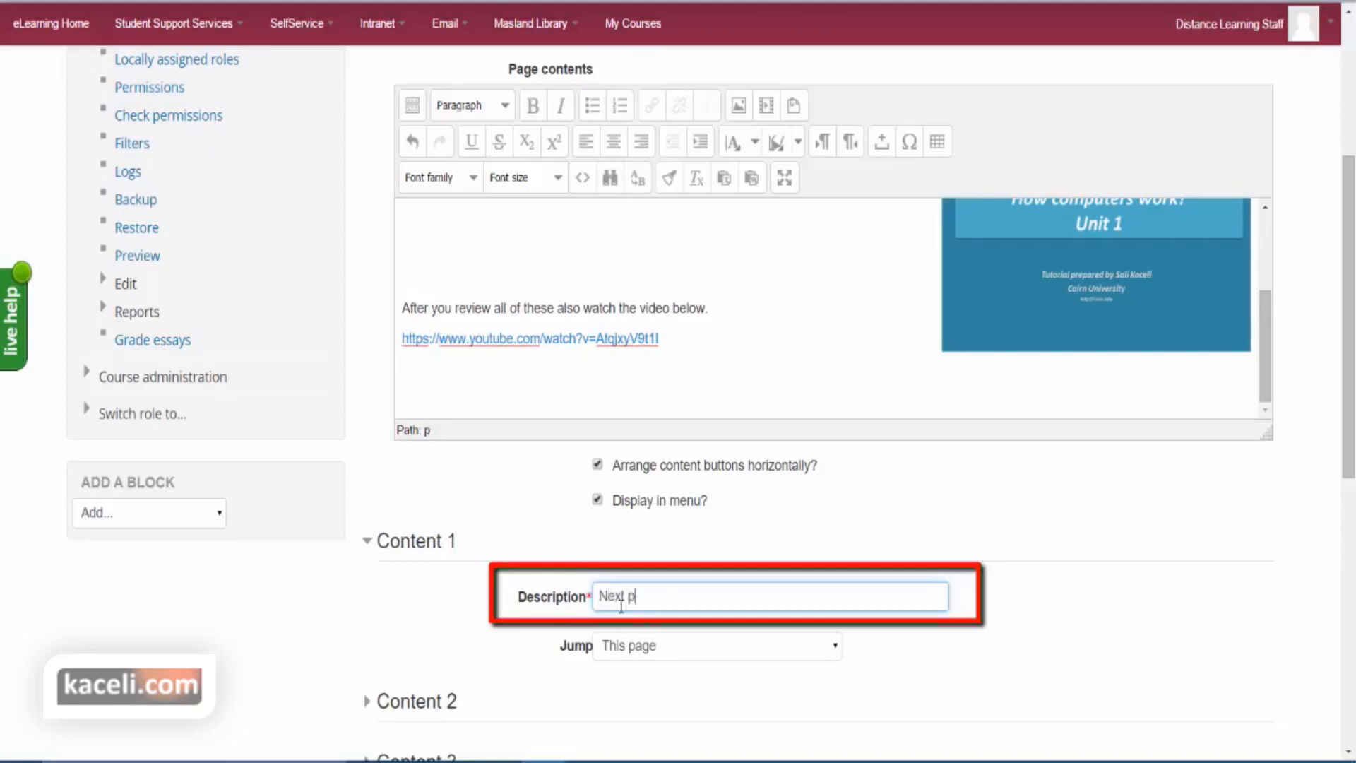
pyautogui.write('age')
pyautogui.click(598, 597)
pyautogui.write('Csotinue to')
pyautogui.moveTo(748, 601); pyautogui.dragTo(587, 586)
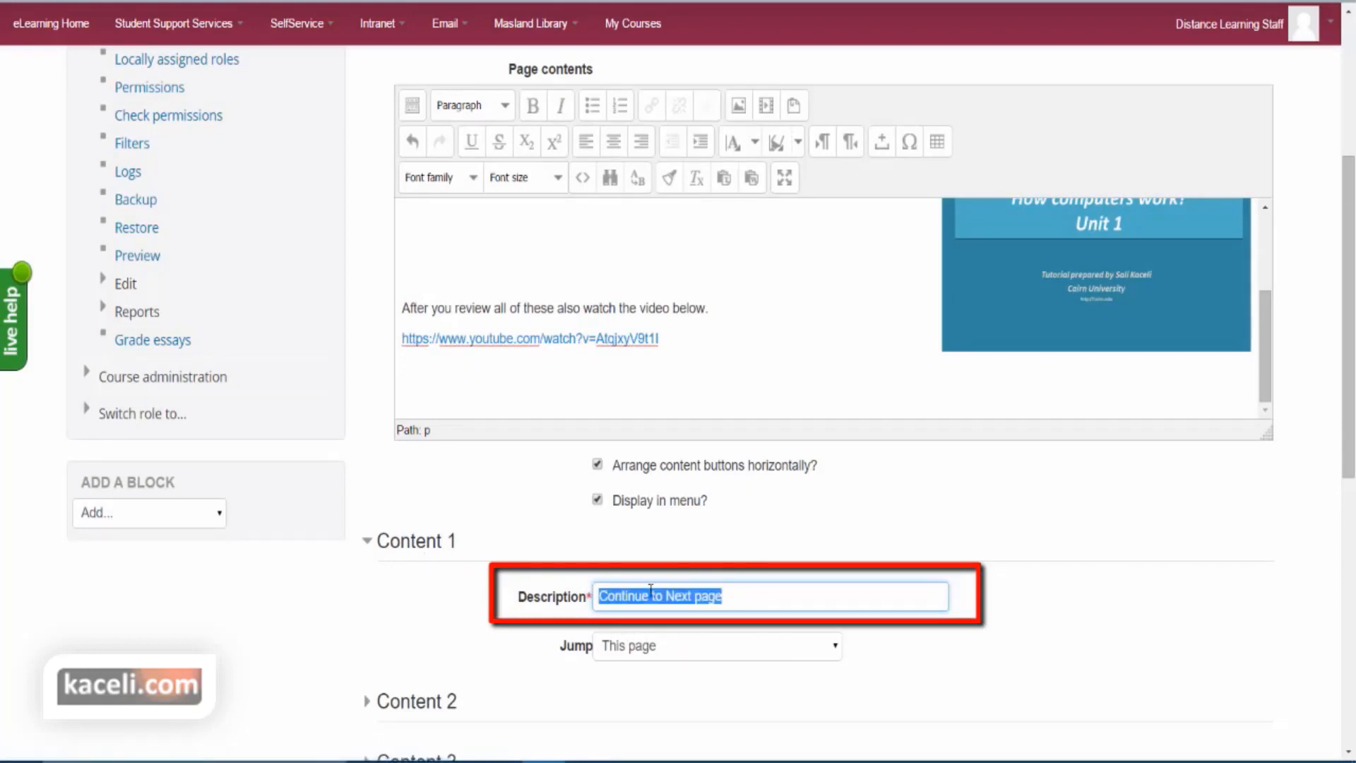
pyautogui.click(743, 600)
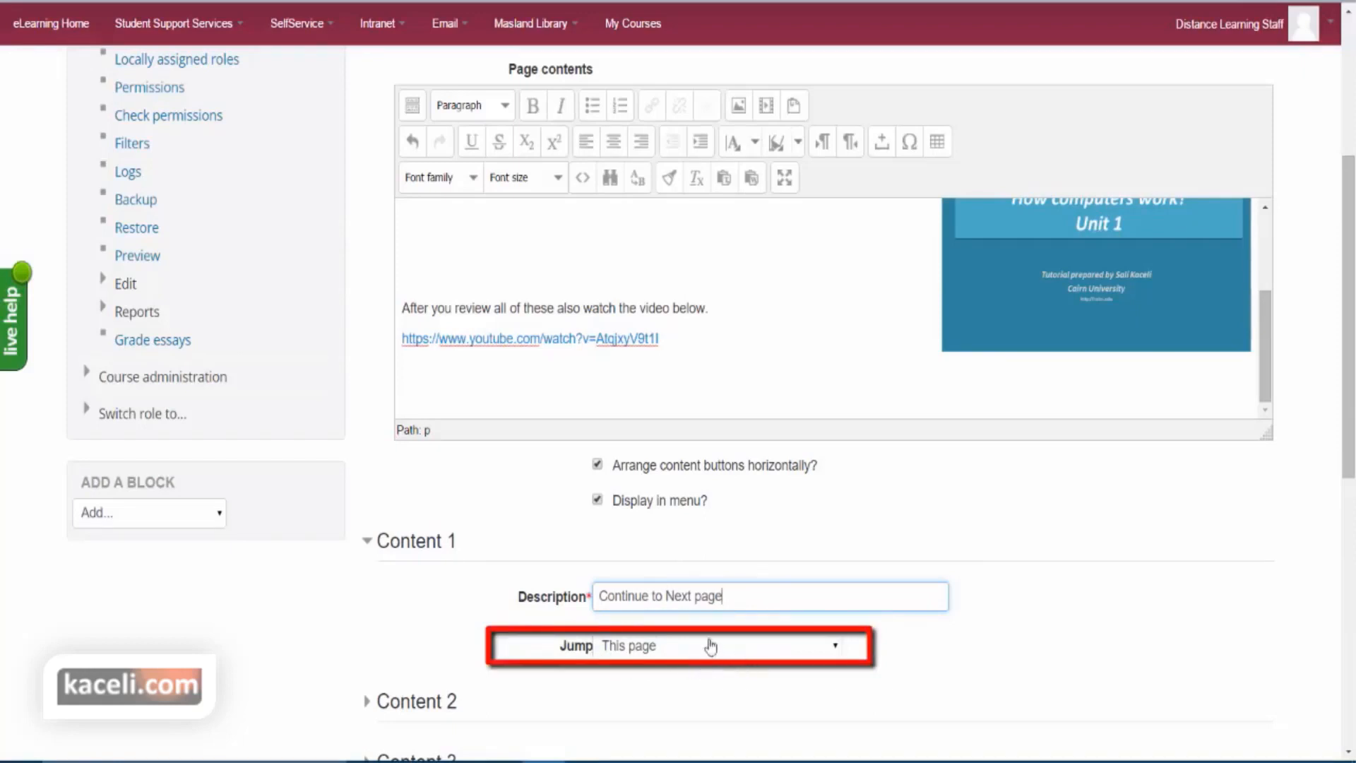
# - Set the Content 1 jump to "Next page"
pyautogui.tripleClick(719, 595)
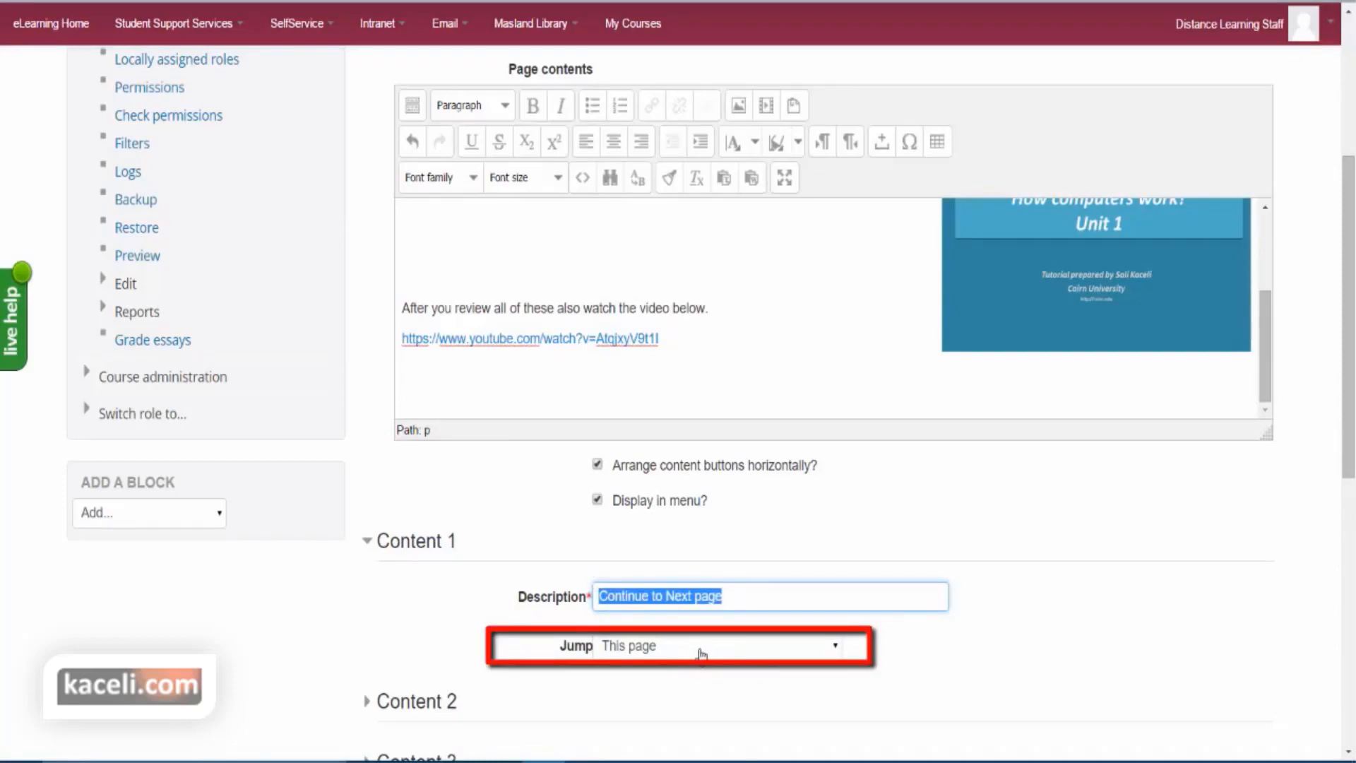
pyautogui.click(701, 653)
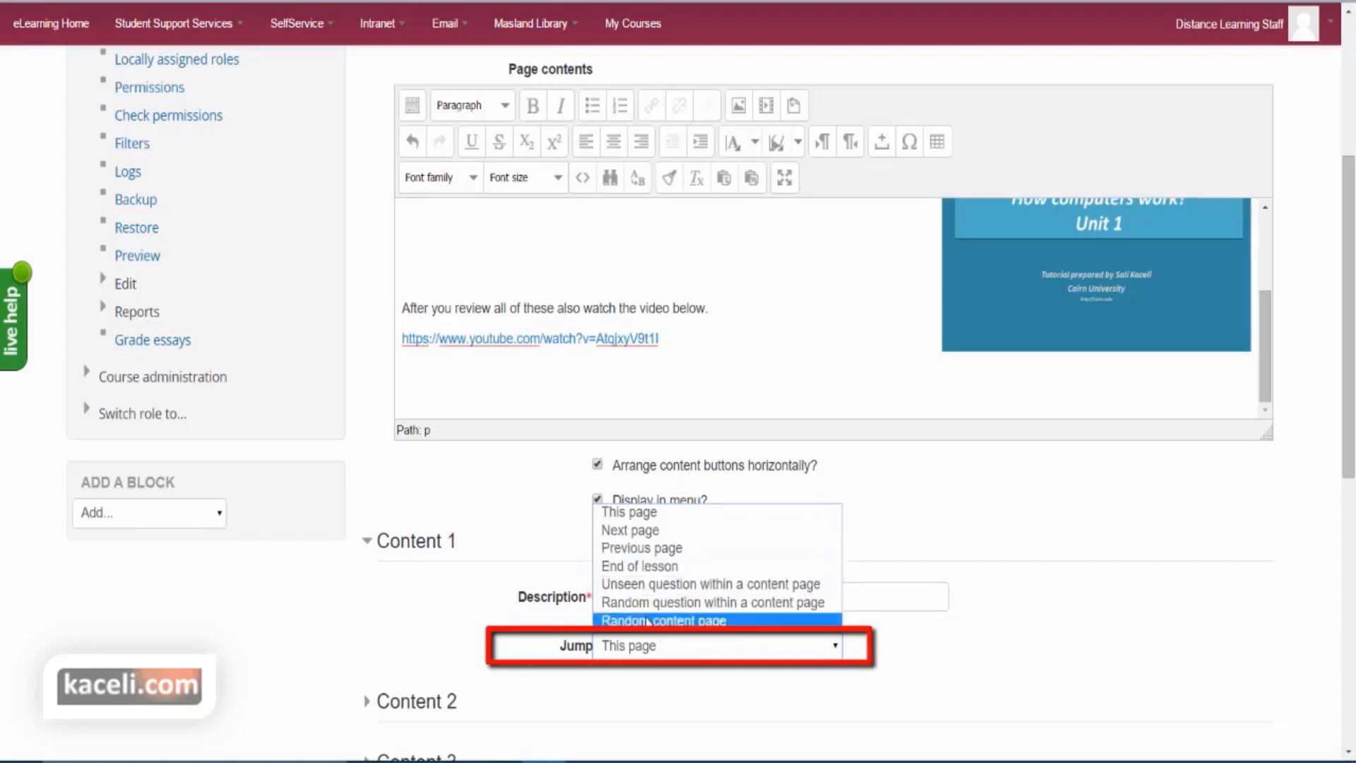
pyautogui.click(631, 531)
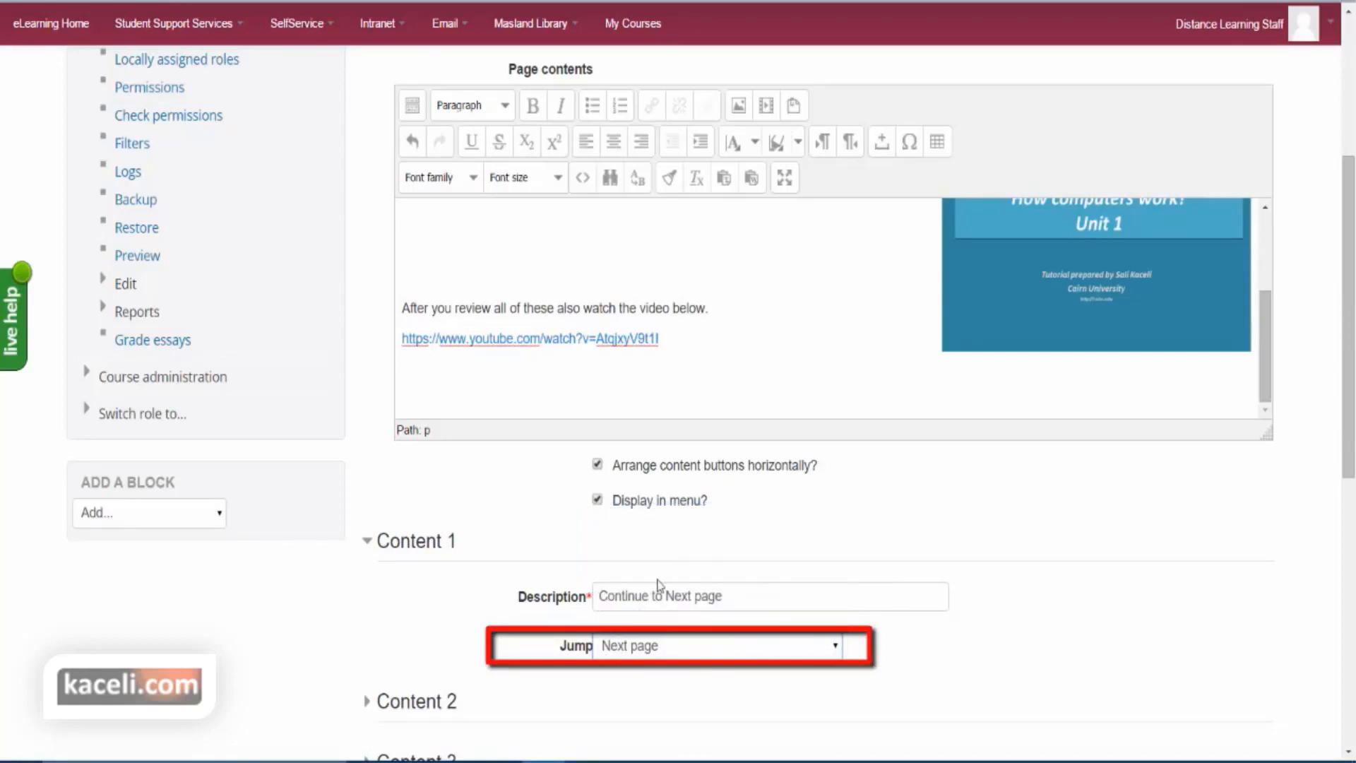
# - Save the "Defining Computers" content page and preview the lesson
pyautogui.scroll(-3, 456, 641)
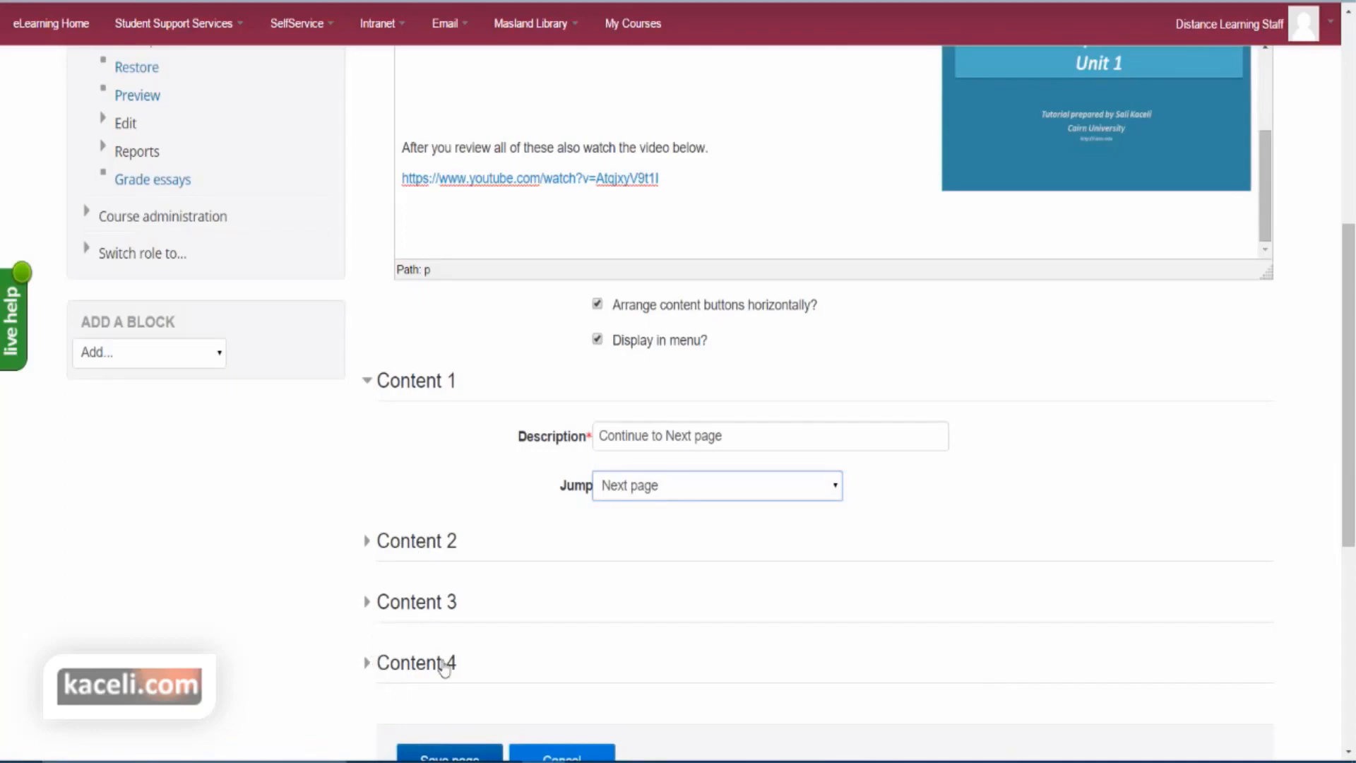
pyautogui.scroll(-2, 667, 660)
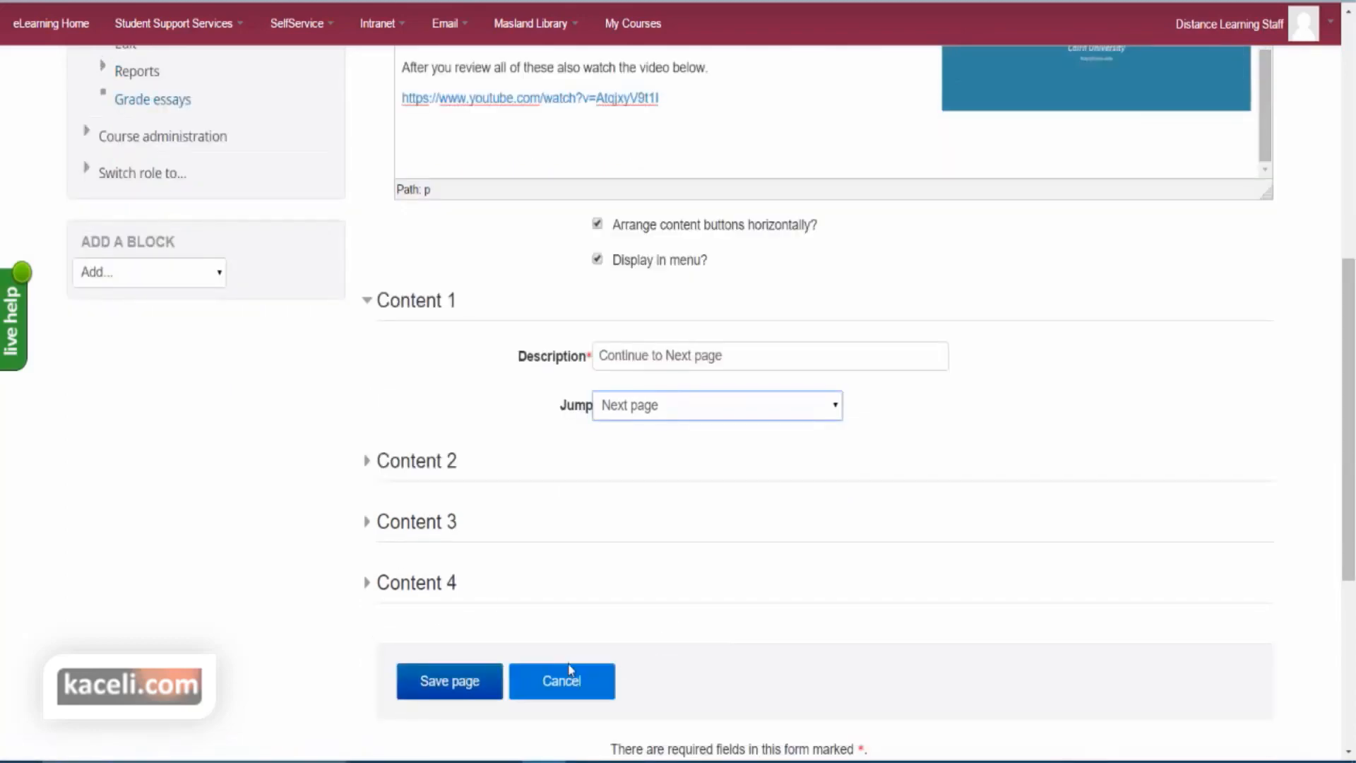
pyautogui.click(454, 690)
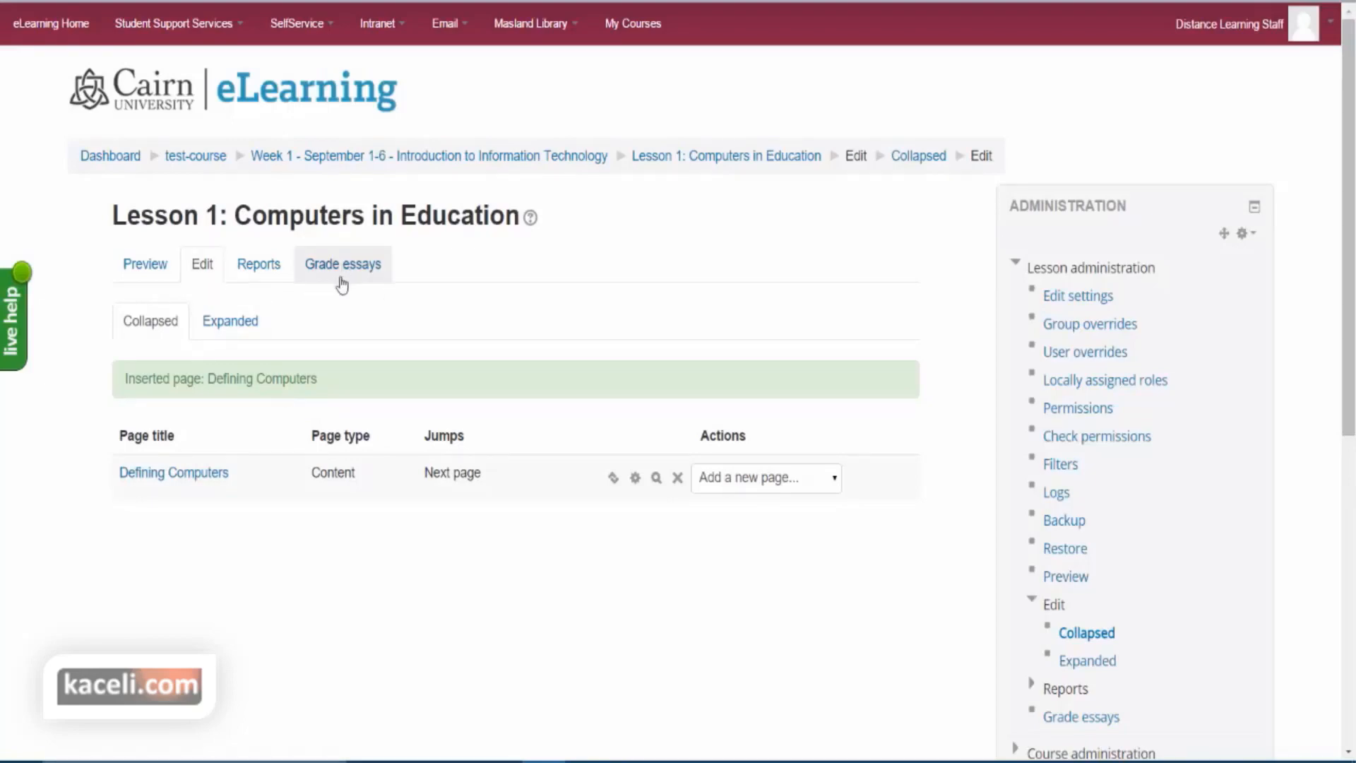
pyautogui.click(144, 264)
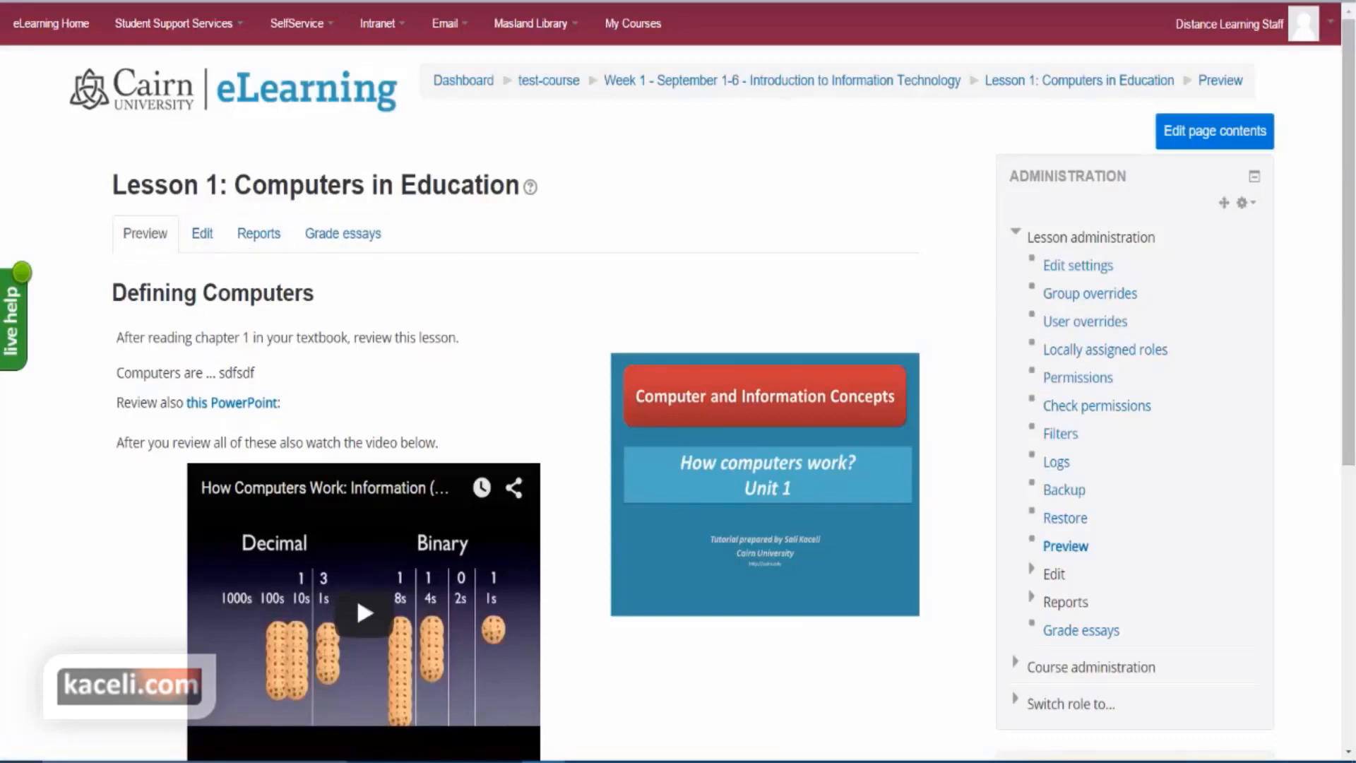
# - Switch to the student session in Firefox, reload the course page and open "Lesson 1: Computers in Education"
pyautogui.click(844, 761)
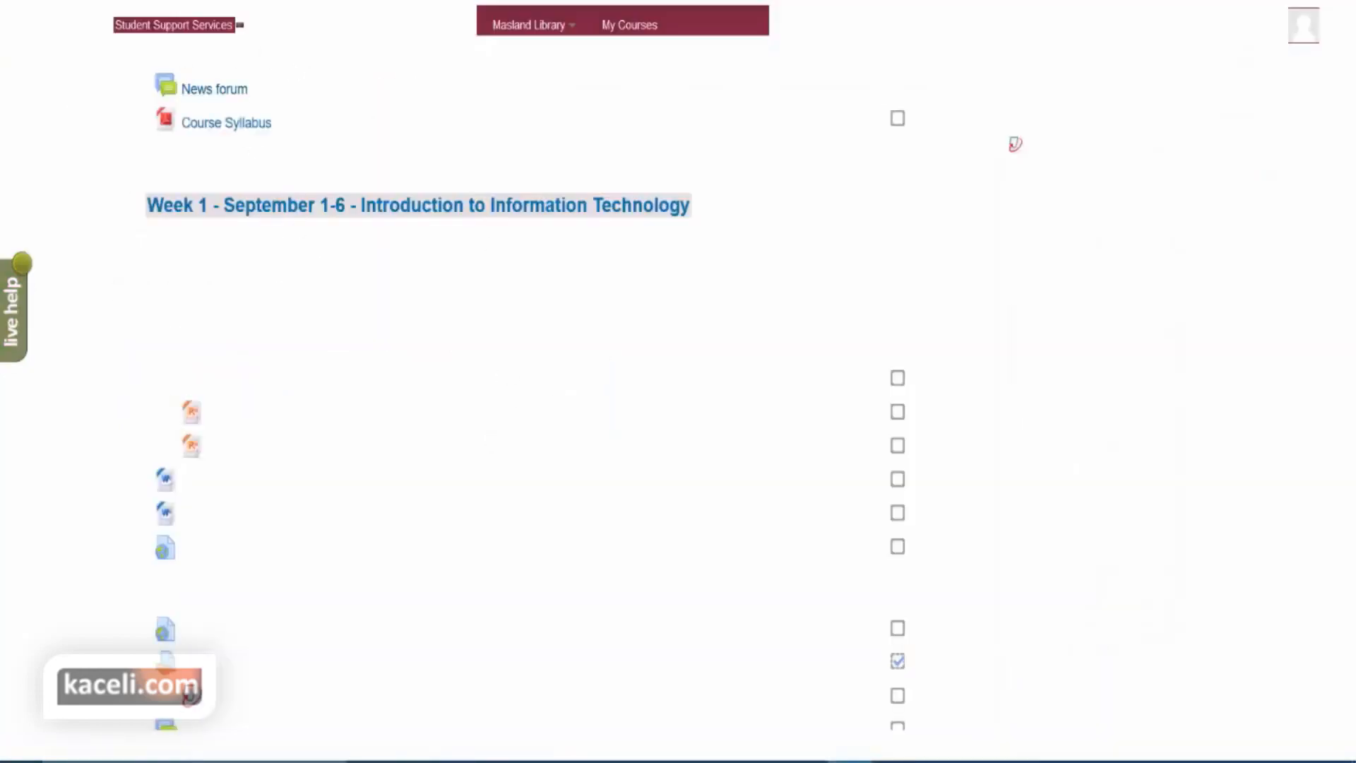
pyautogui.rightClick(1092, 247)
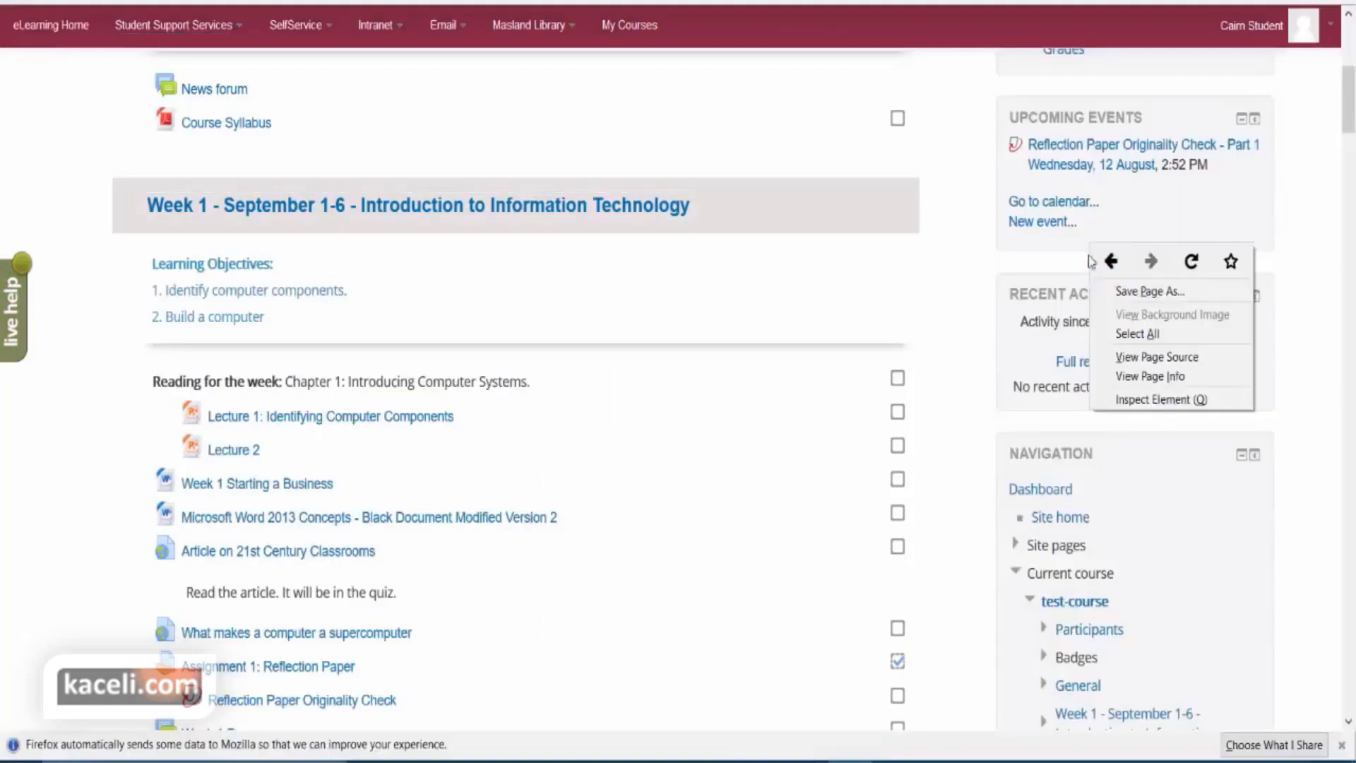
pyautogui.click(1191, 262)
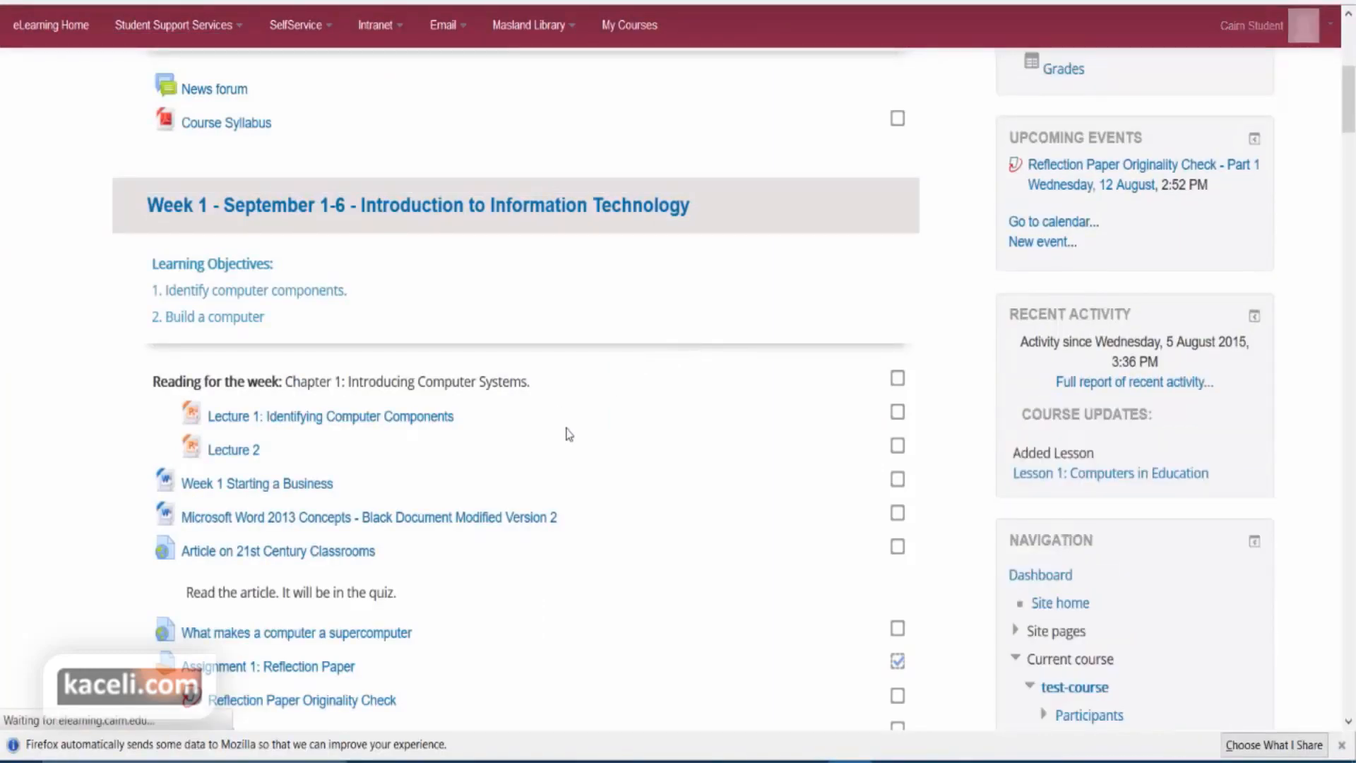
pyautogui.scroll(-6, 566, 433)
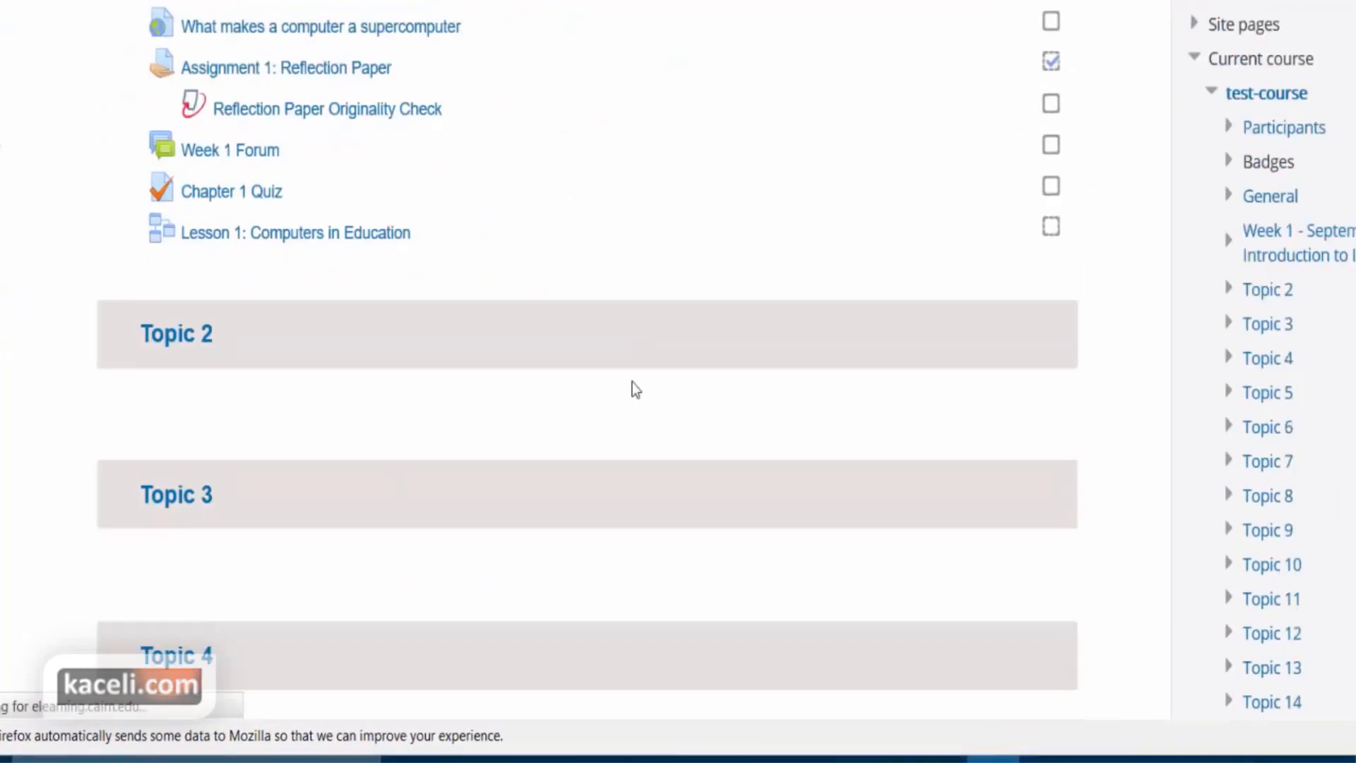
pyautogui.scroll(-1, 632, 381)
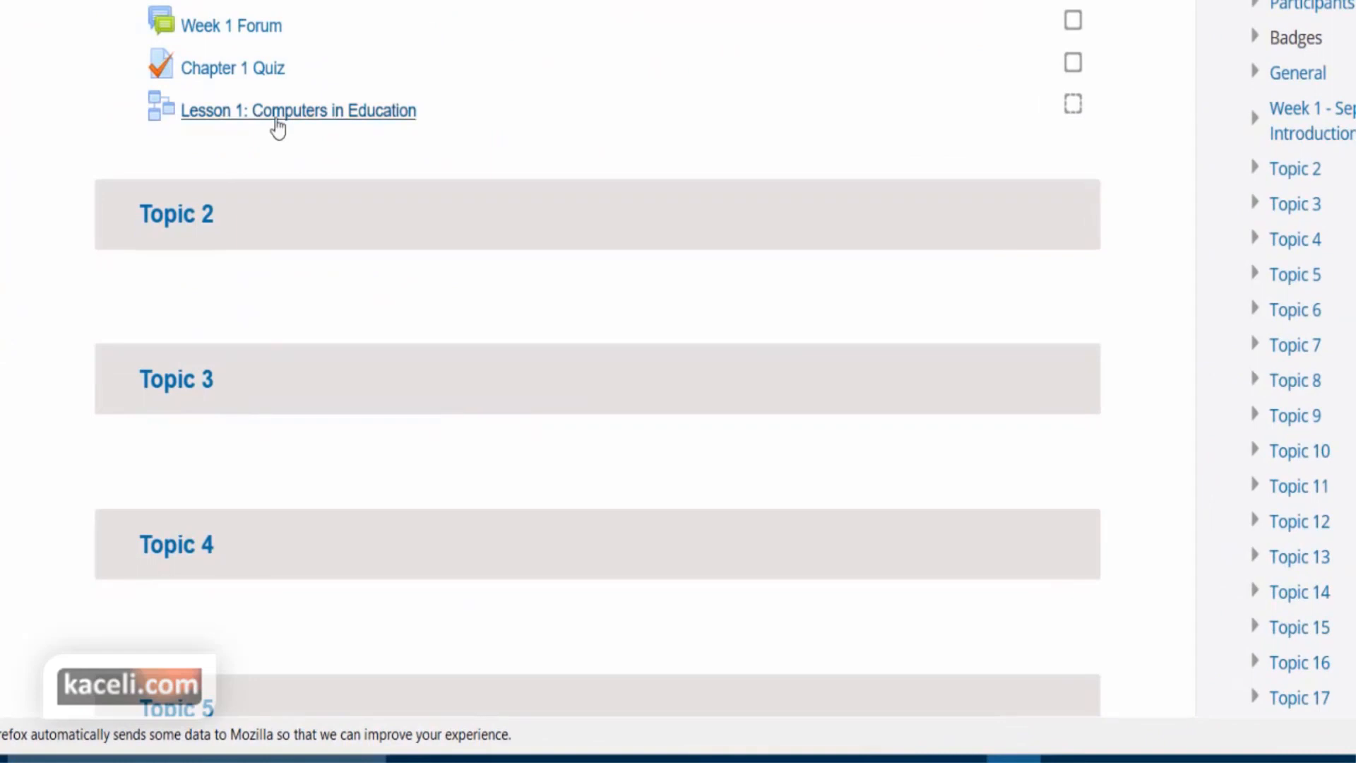
pyautogui.click(275, 117)
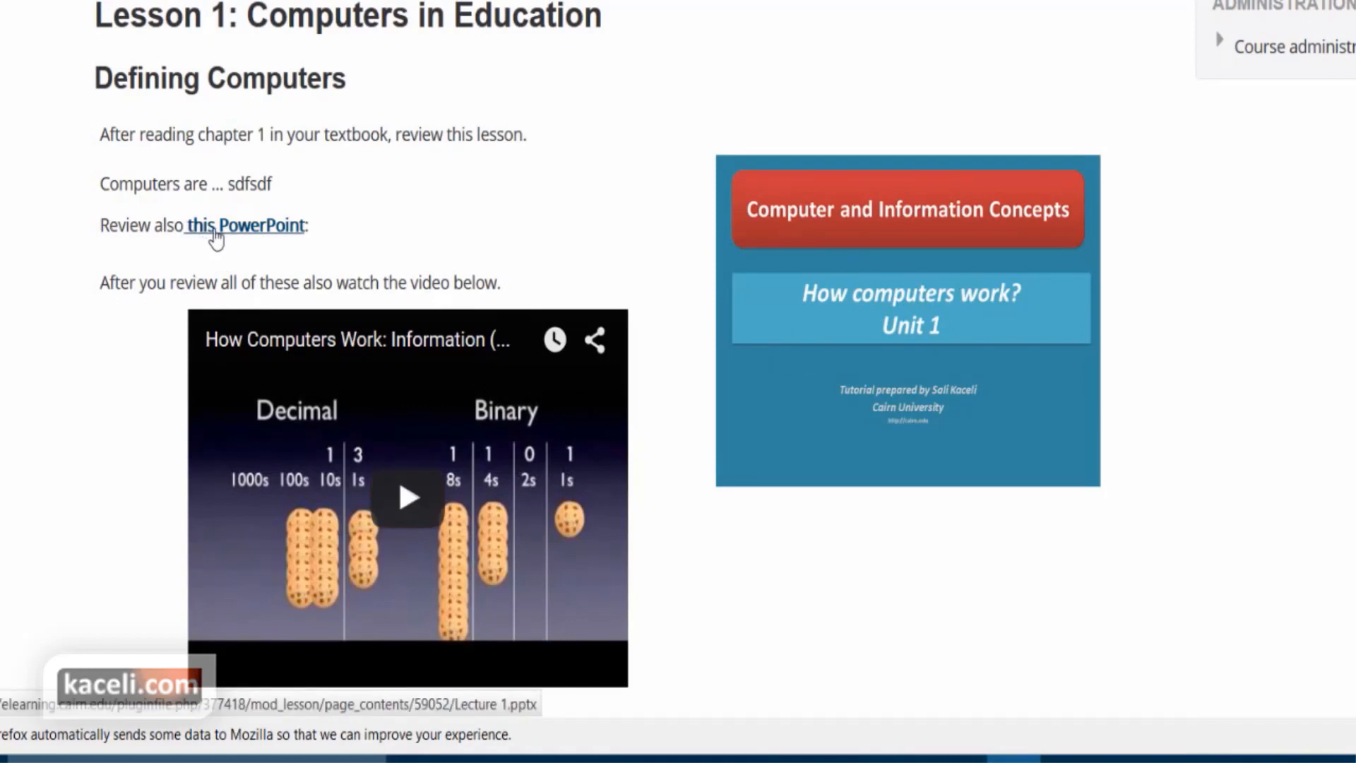
# - Test the "this PowerPoint" link without opening the file, and play the embedded video, skipping ahead to about 0:46 before pausing it
pyautogui.click(214, 233)
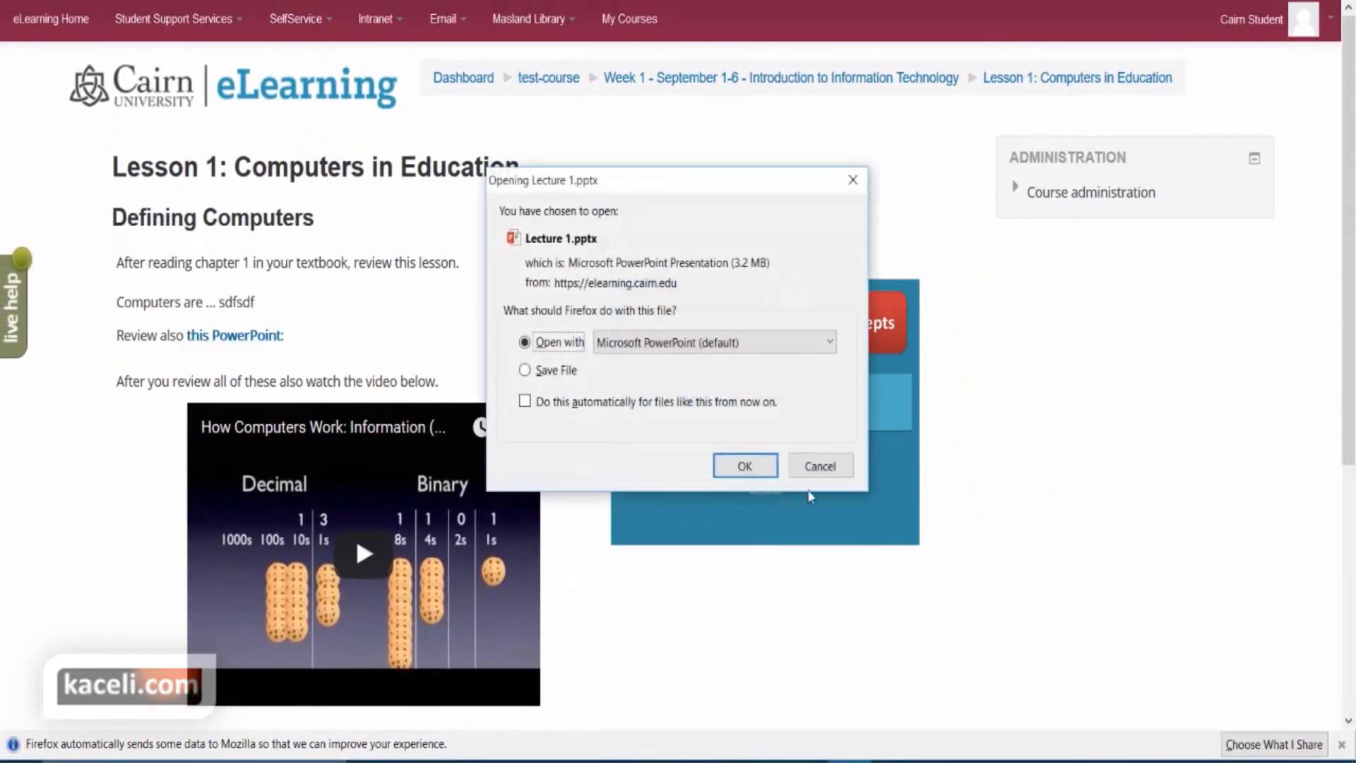
pyautogui.click(812, 467)
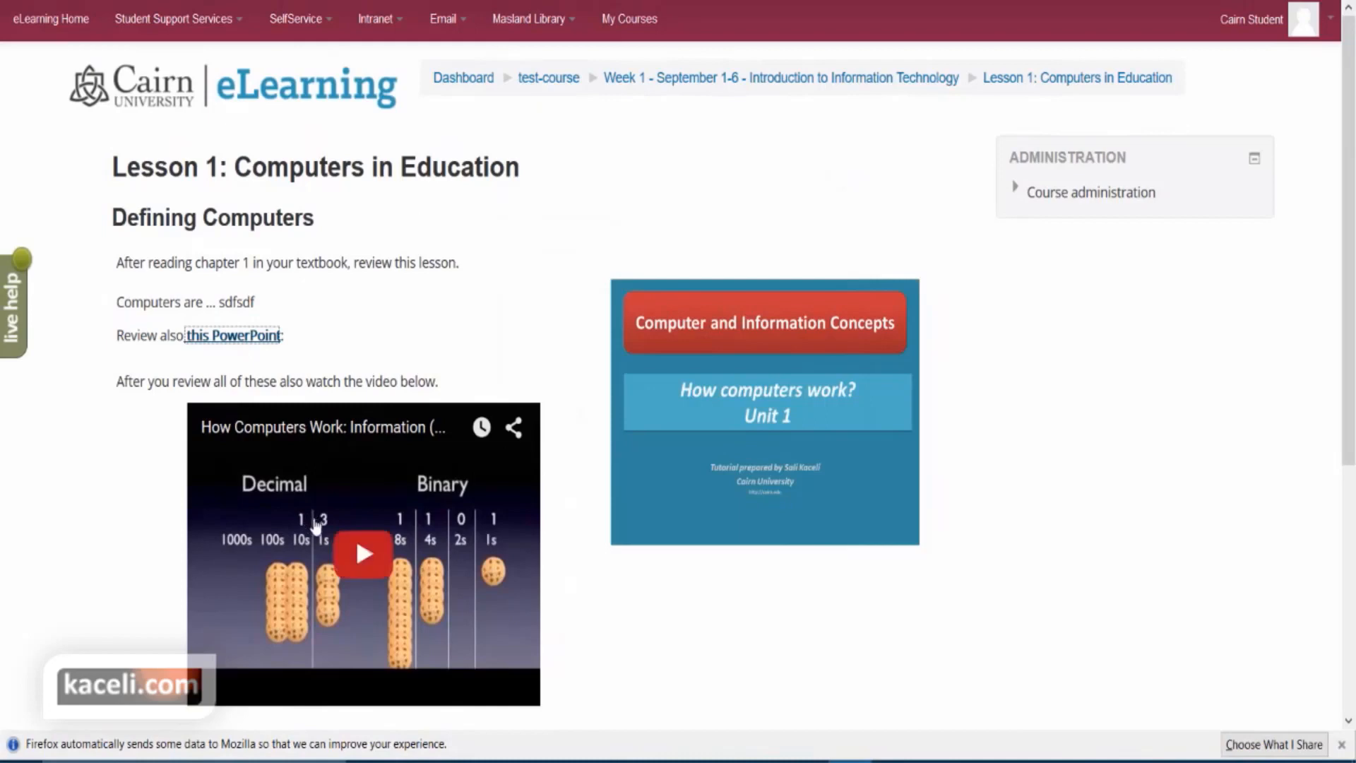
pyautogui.scroll(-3, 355, 535)
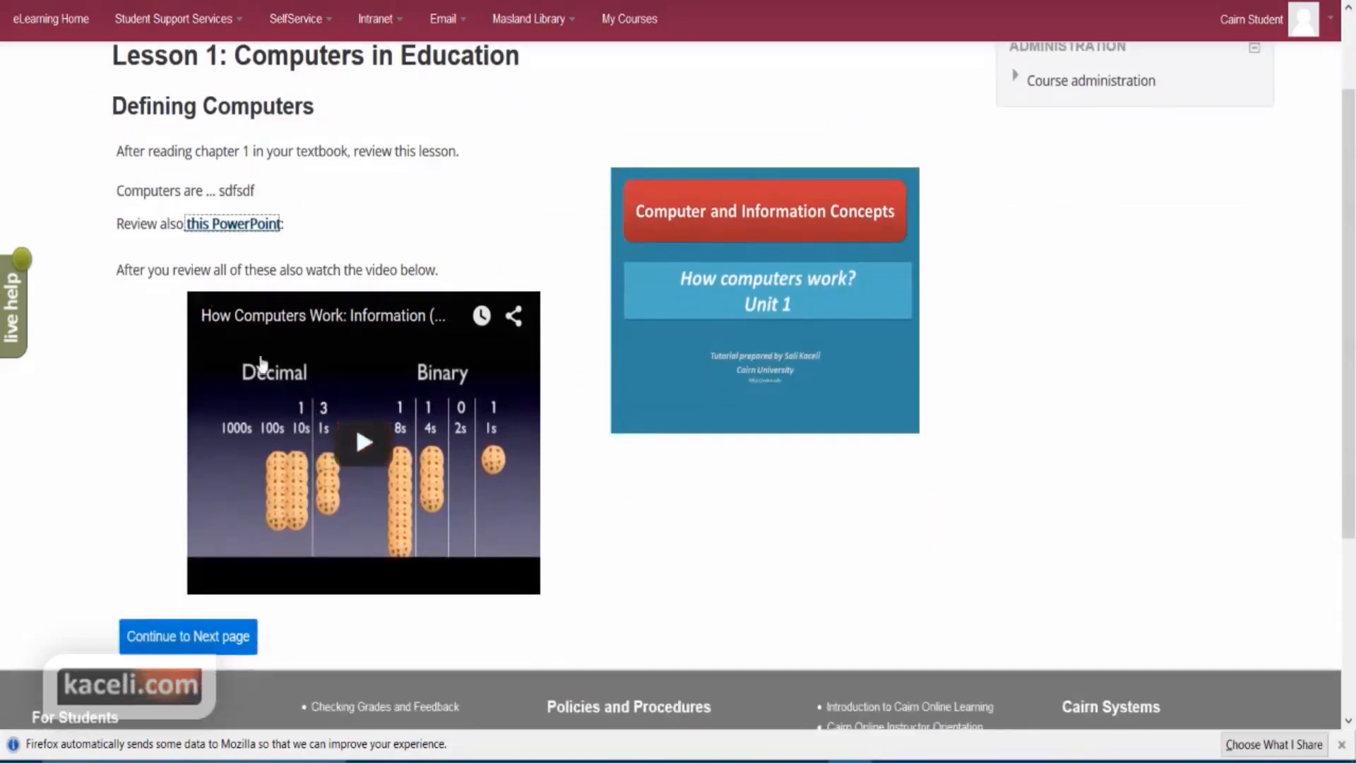
pyautogui.click(359, 445)
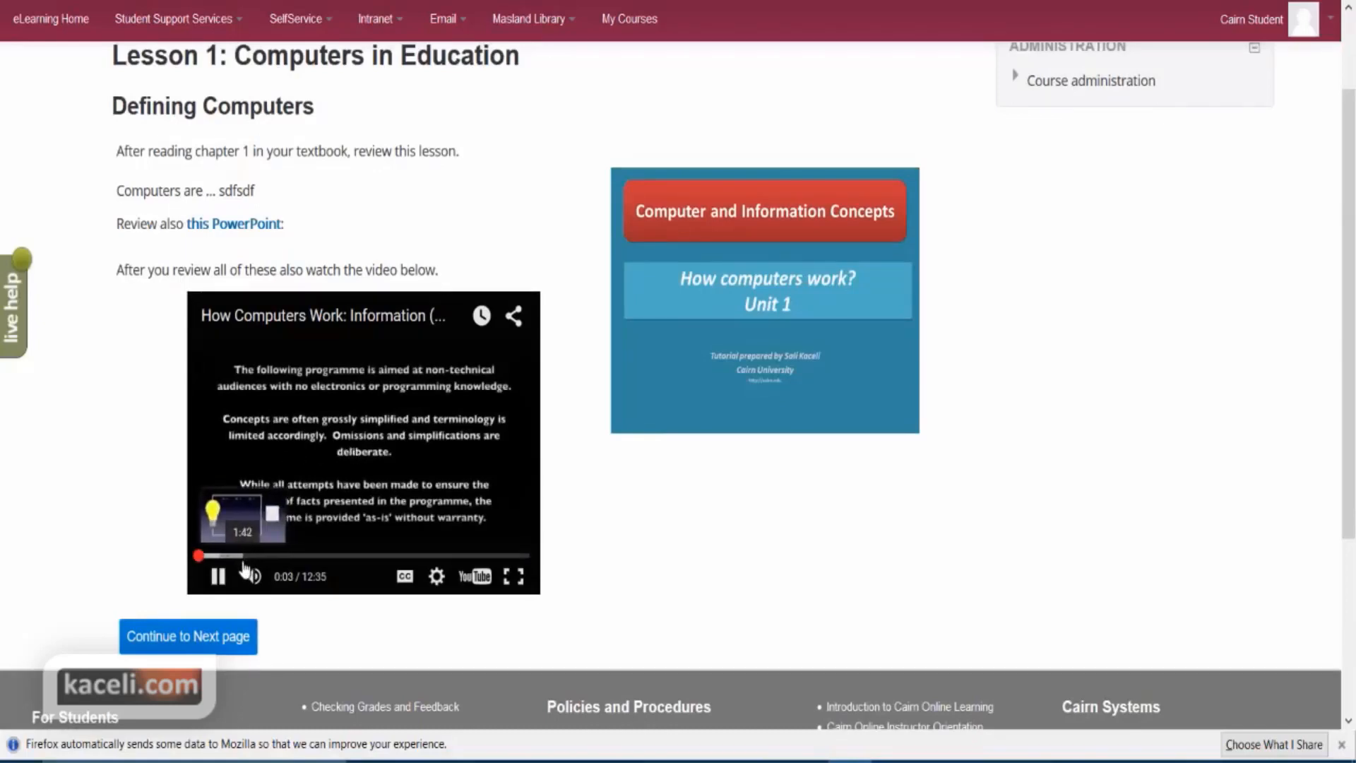
pyautogui.click(219, 556)
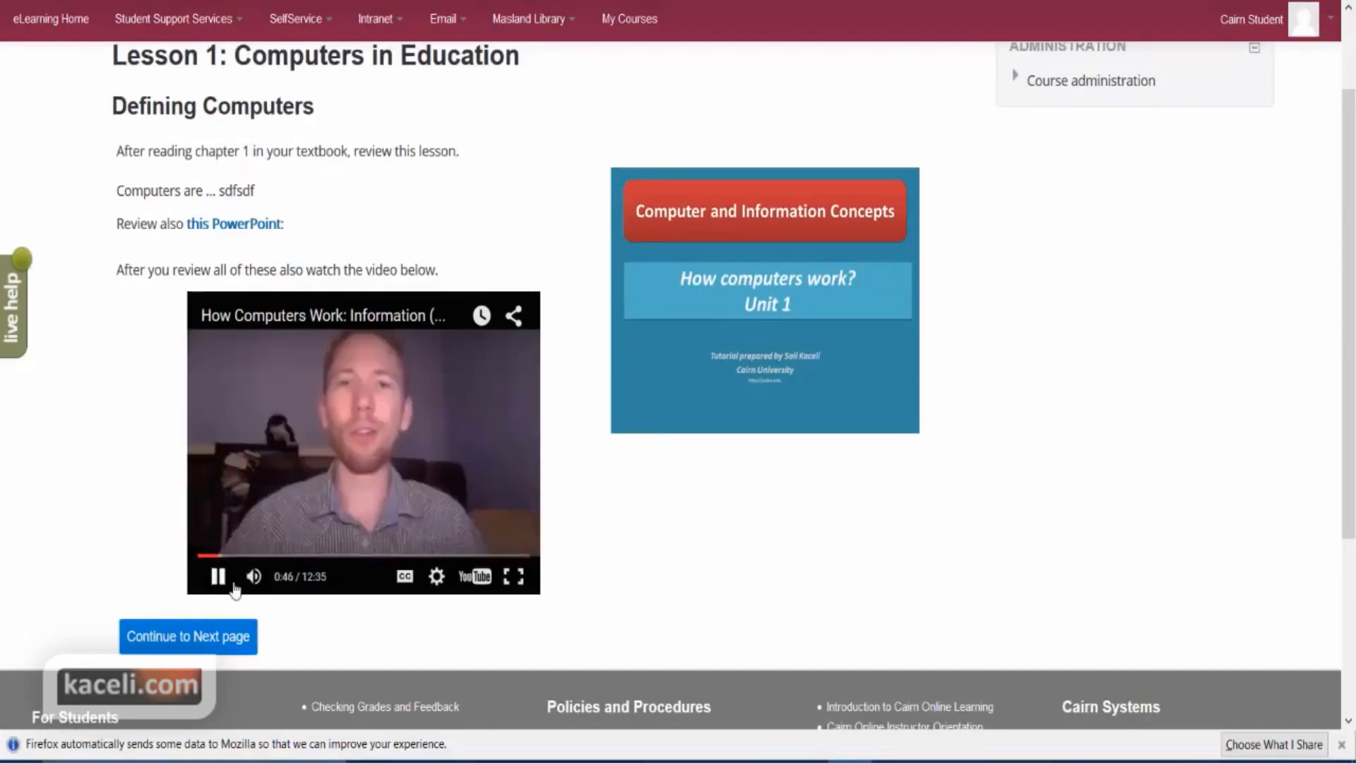
pyautogui.click(218, 575)
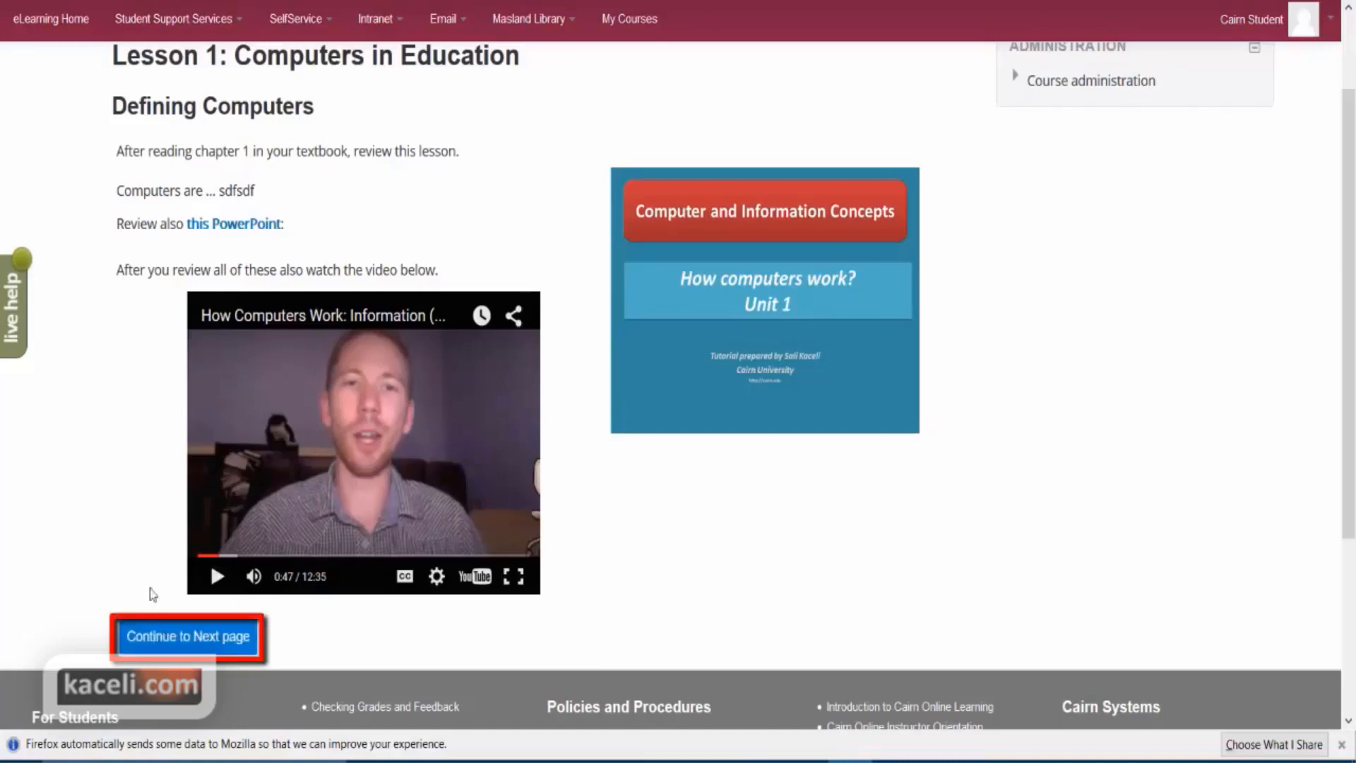
# - Try to continue from "Defining Computers" to the next page of the lesson as the student
pyautogui.click(150, 639)
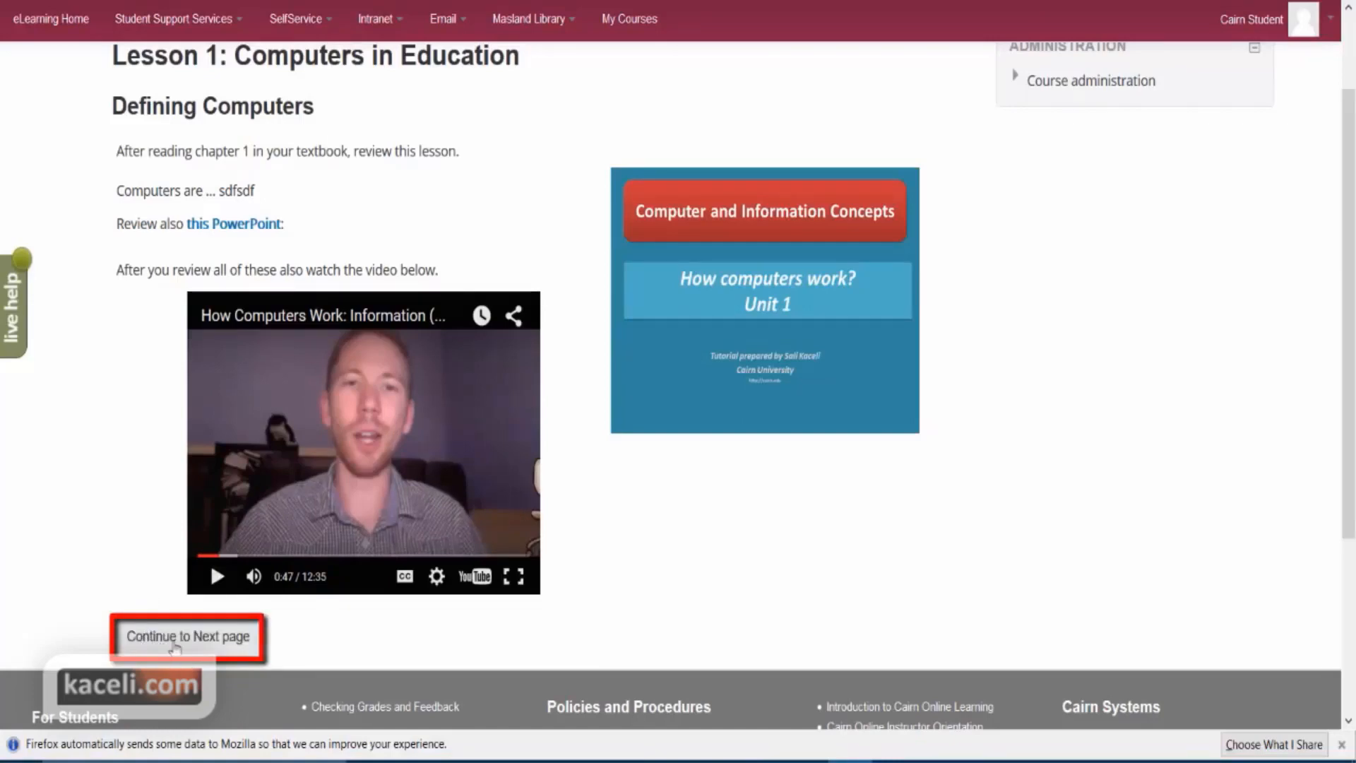
pyautogui.click(174, 644)
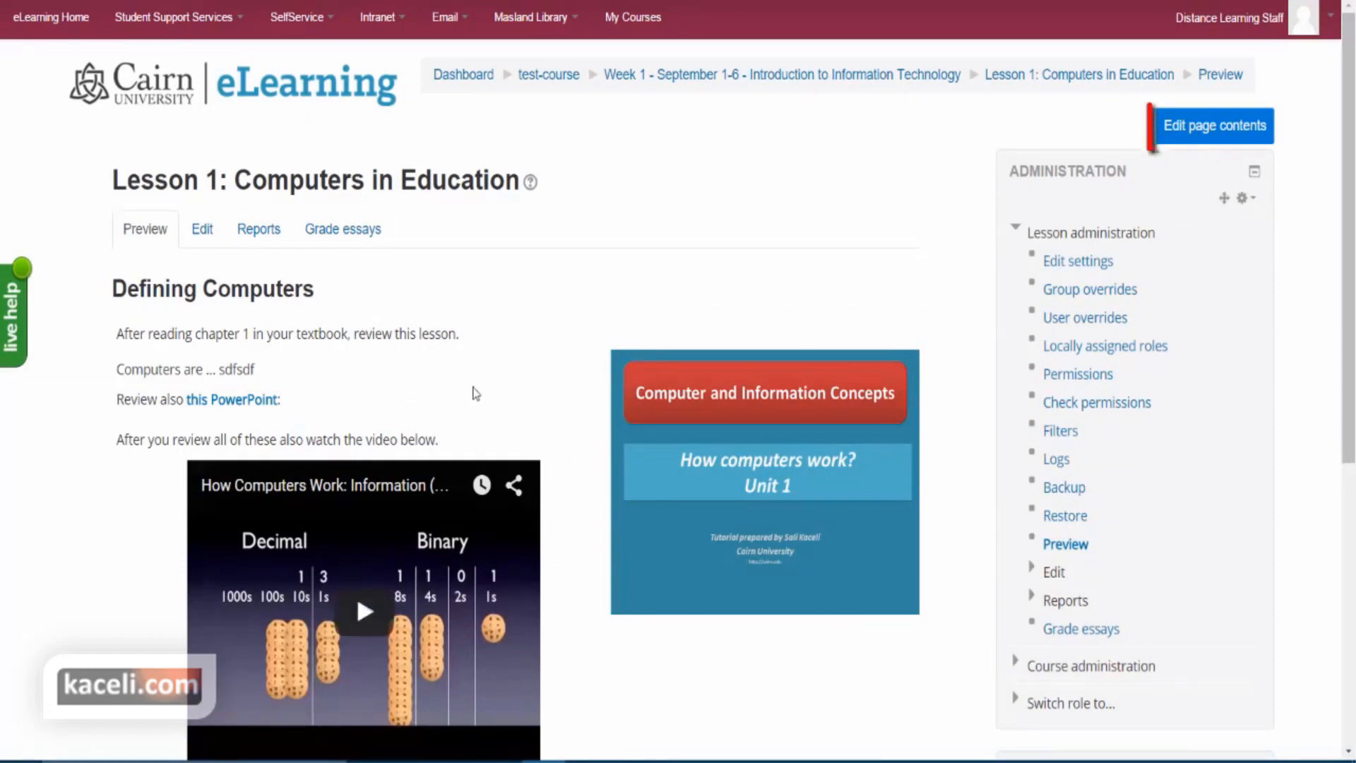
# - Switch back to the staff session's lesson preview and open the "Defining Computers" page contents for editing
pyautogui.click(1204, 134)
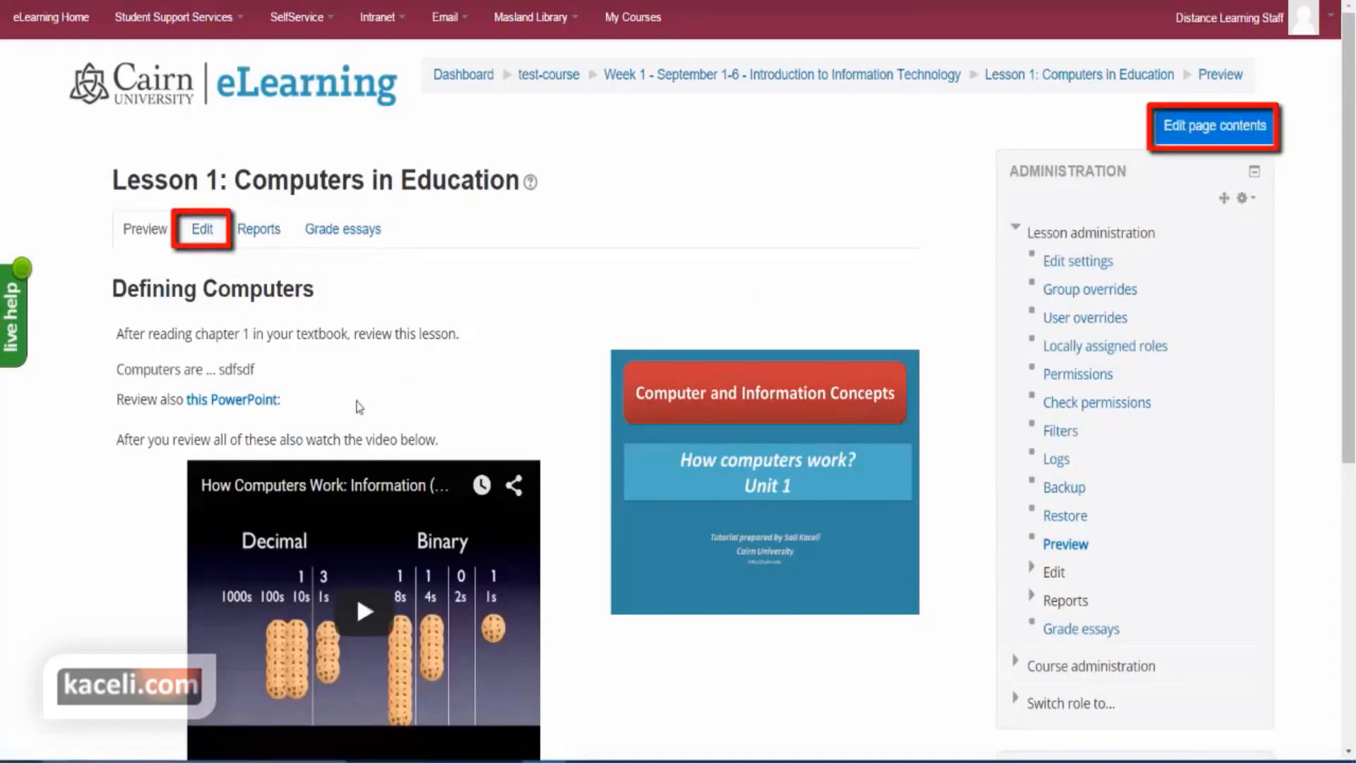
pyautogui.scroll(-2, 424, 396)
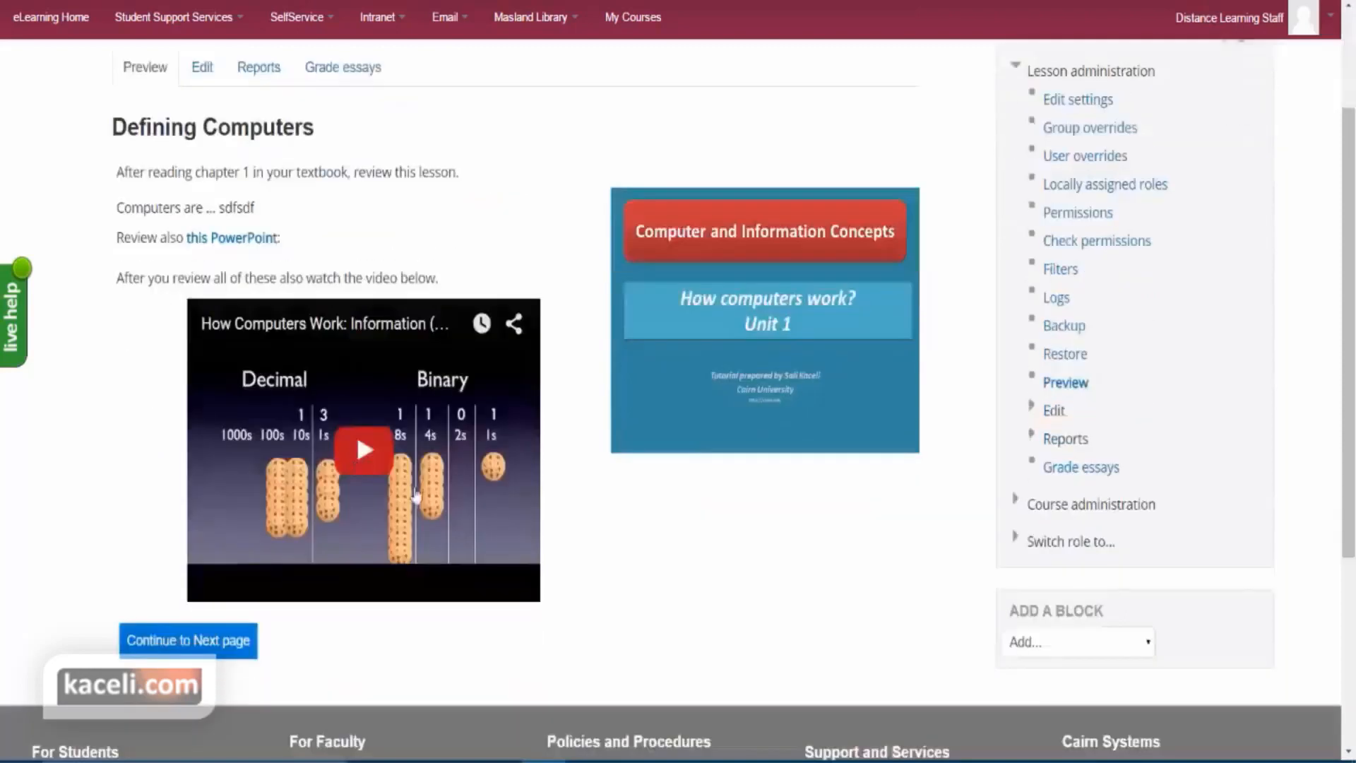
pyautogui.scroll(2, 512, 409)
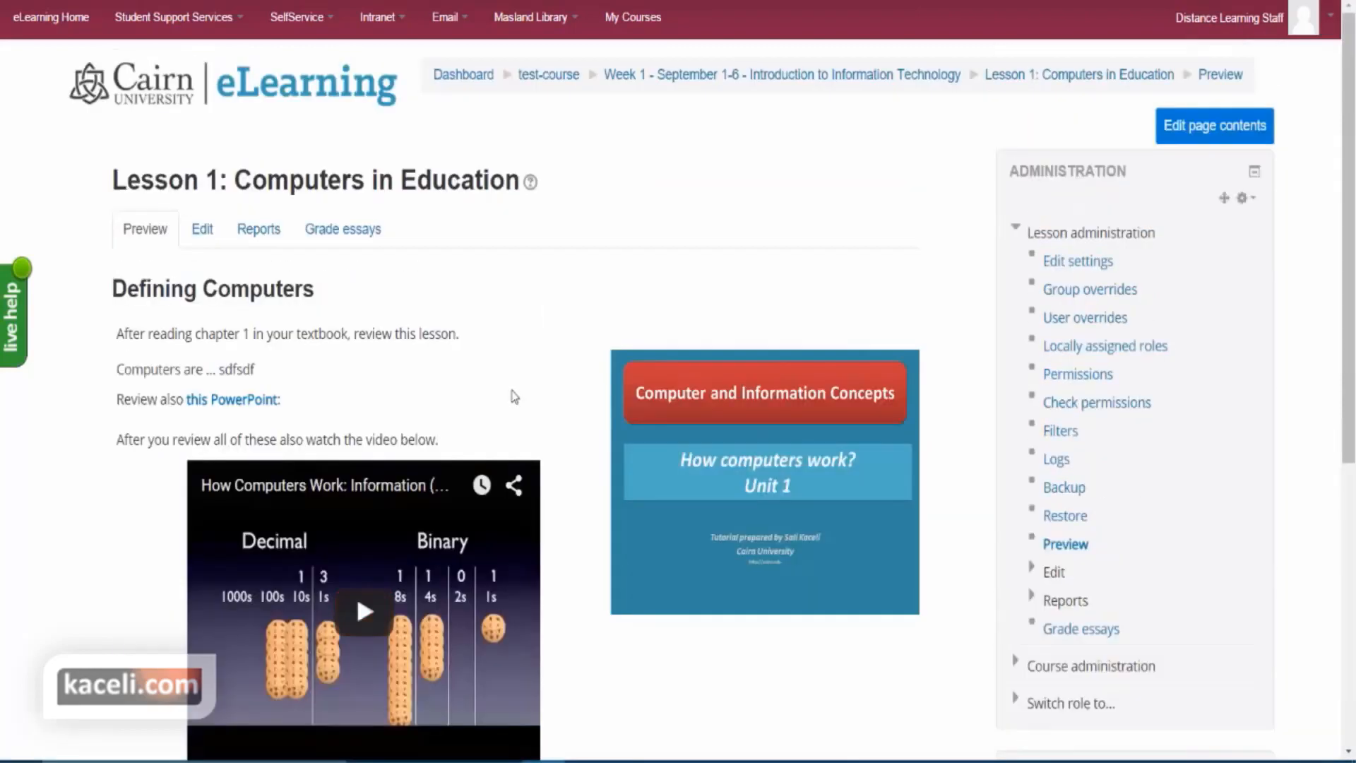
pyautogui.click(1227, 130)
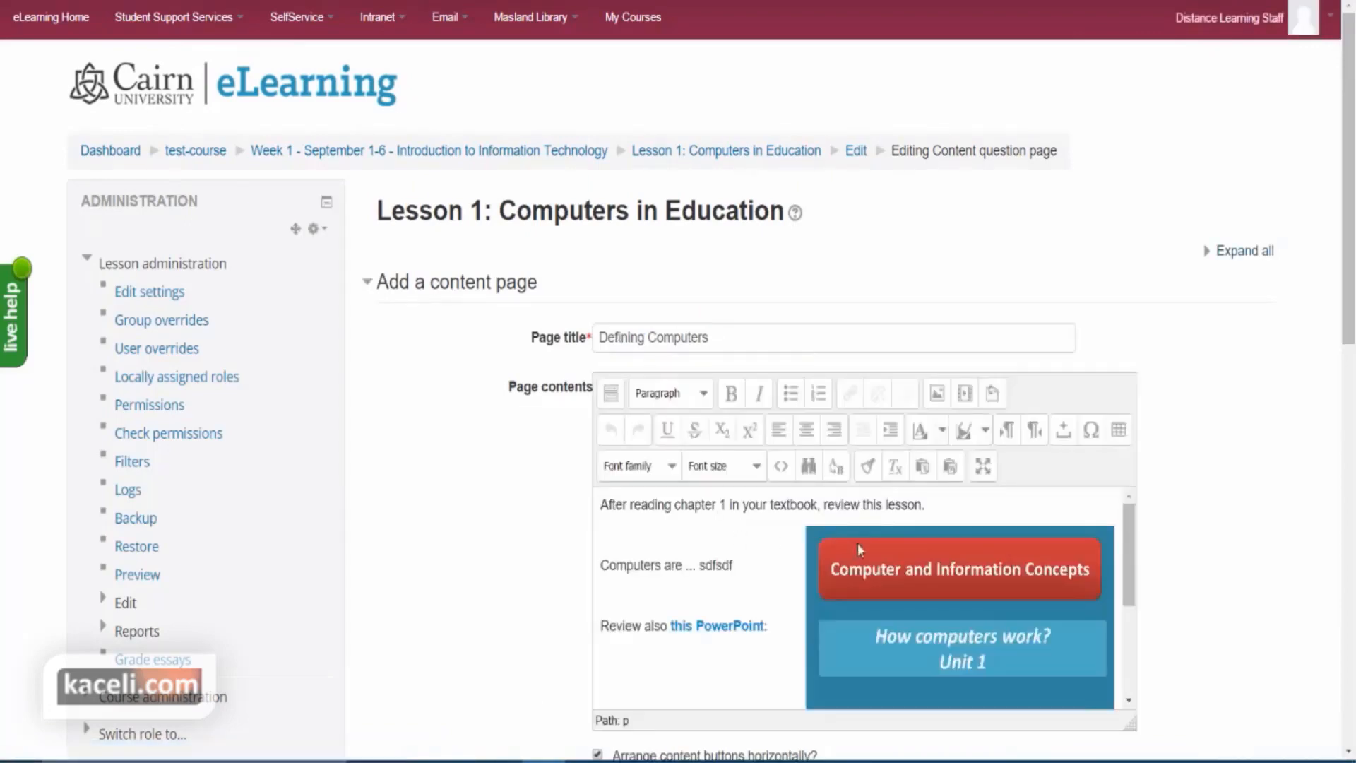
# - Delete the "Computer and Information Concepts" image from the "Defining Computers" page contents, save the page and review its preview
pyautogui.click(950, 612)
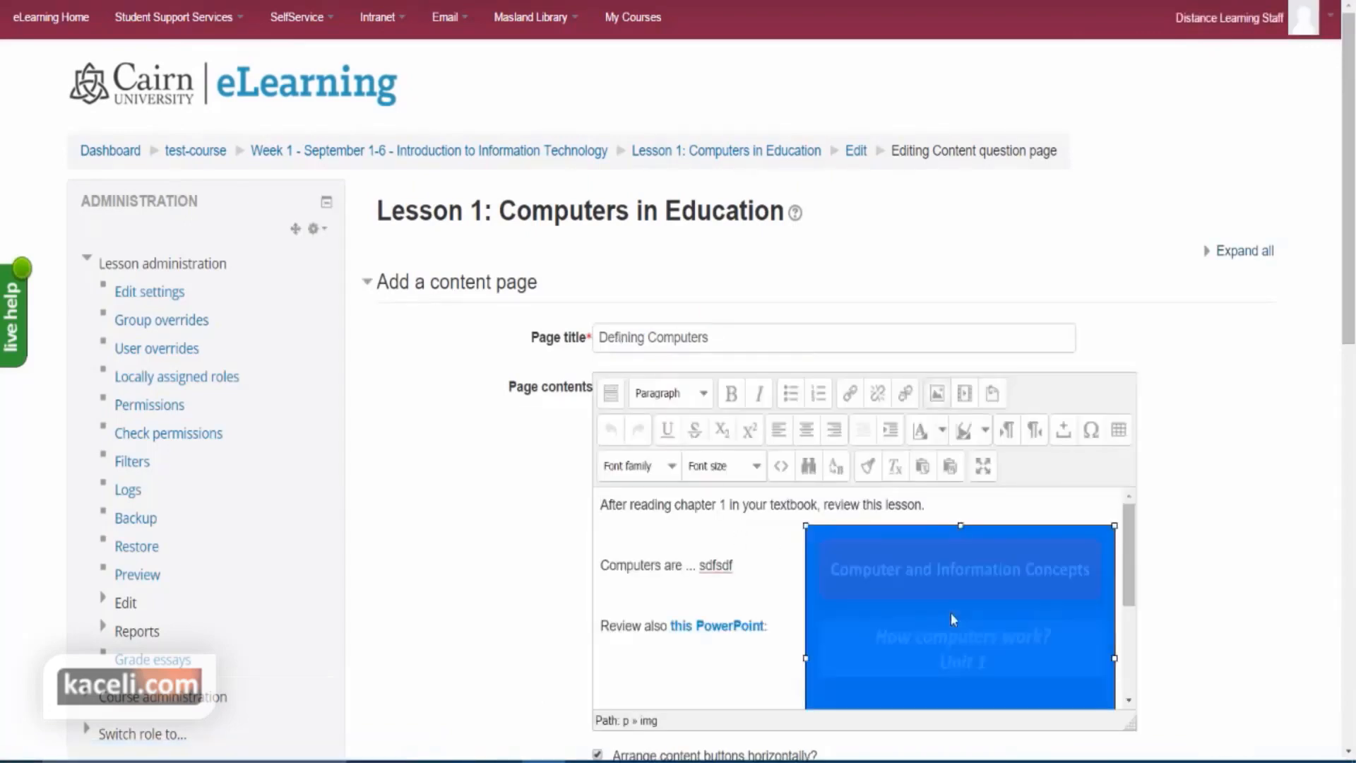
pyautogui.press('Delete')
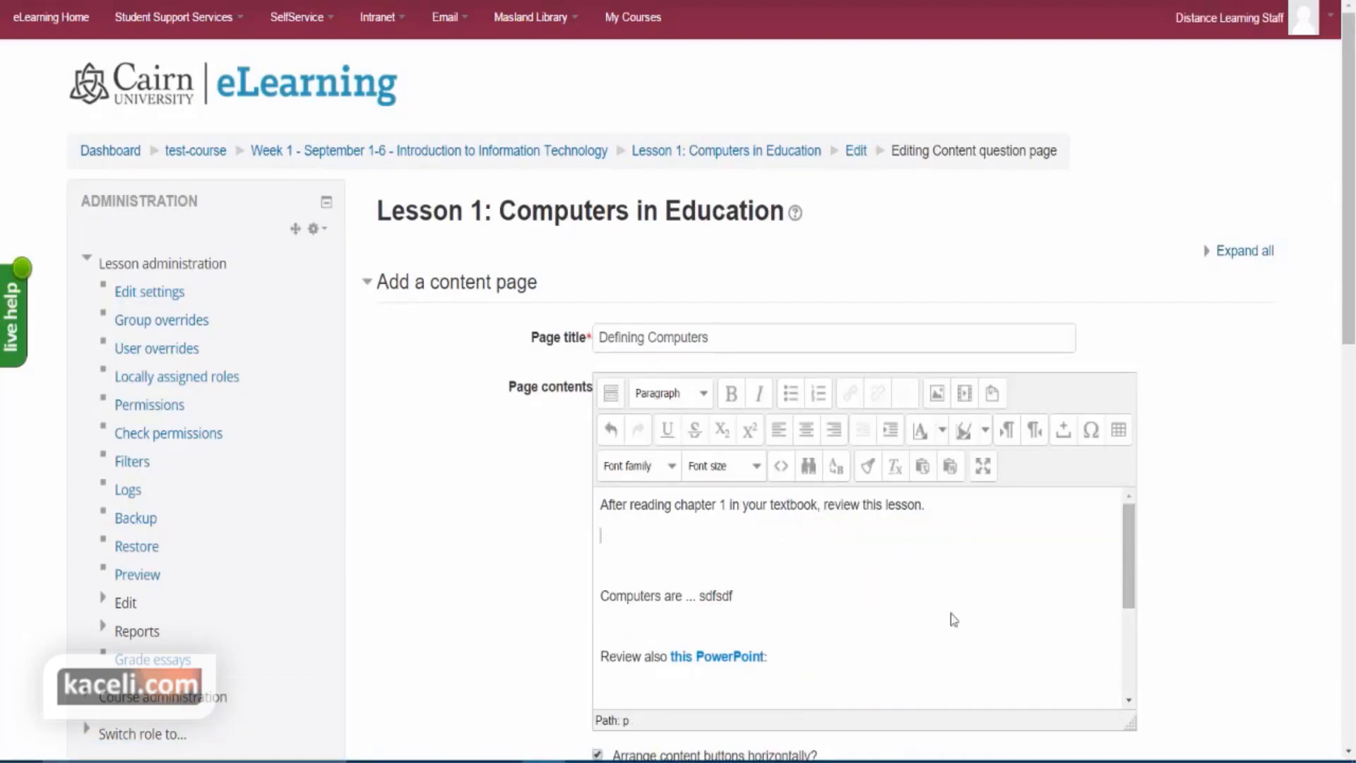
pyautogui.scroll(-1, 808, 640)
pyautogui.scroll(-3, 773, 644)
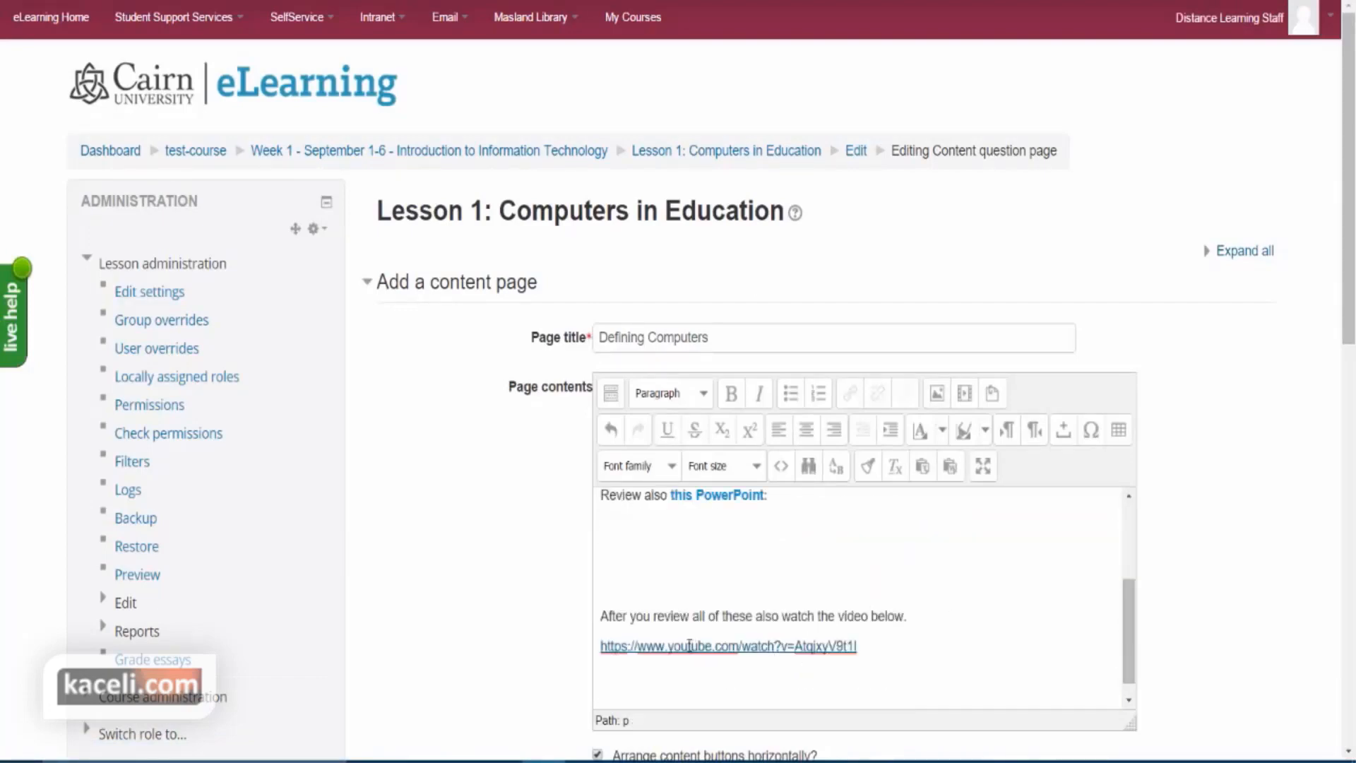
pyautogui.scroll(-3, 751, 674)
pyautogui.scroll(-3, 766, 678)
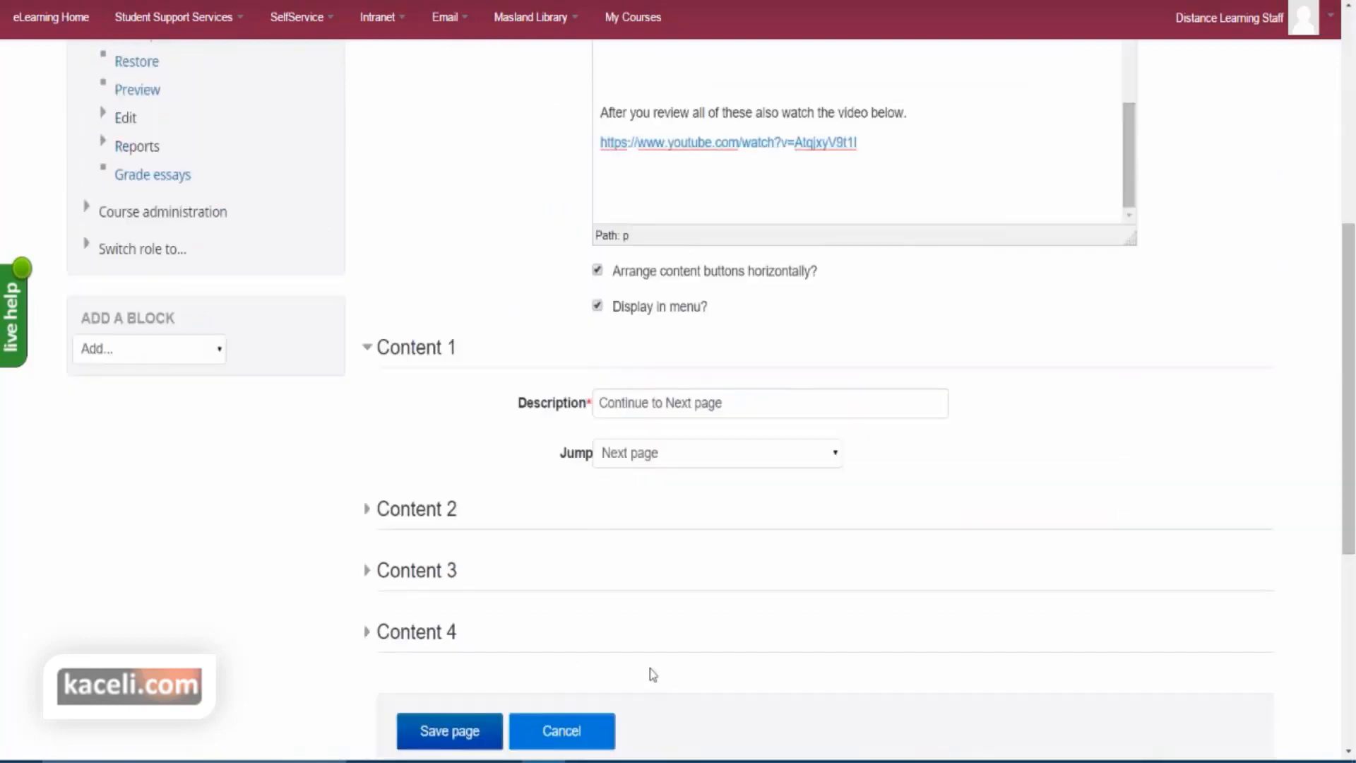
pyautogui.click(469, 726)
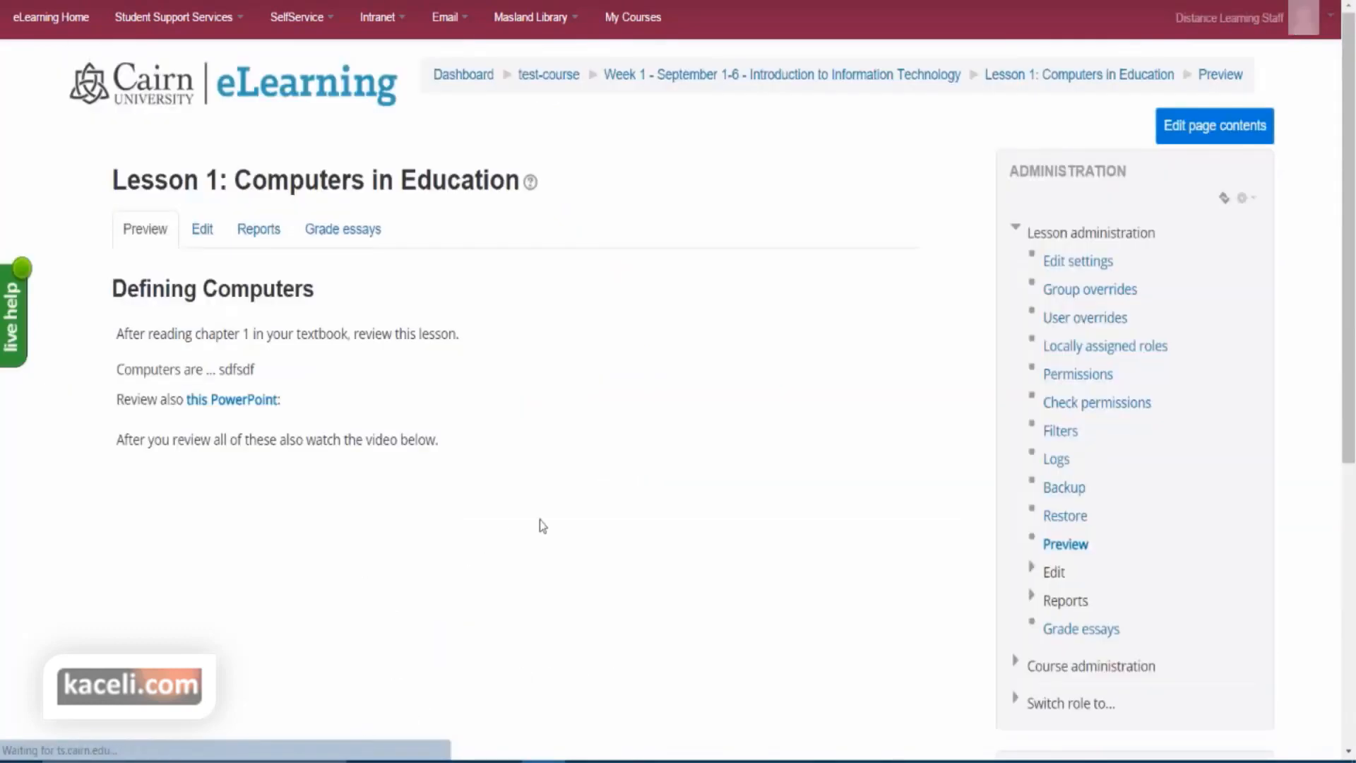
pyautogui.scroll(-2, 745, 495)
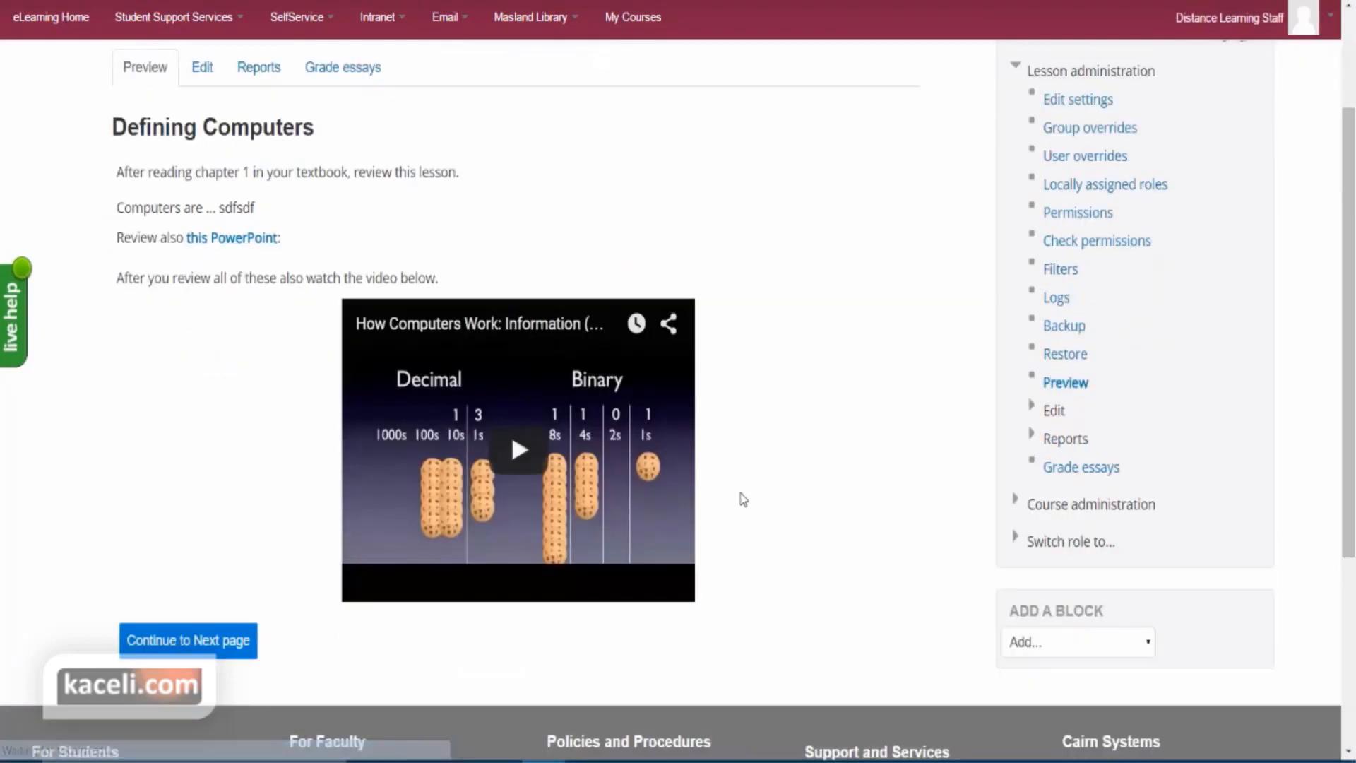
pyautogui.scroll(2, 717, 495)
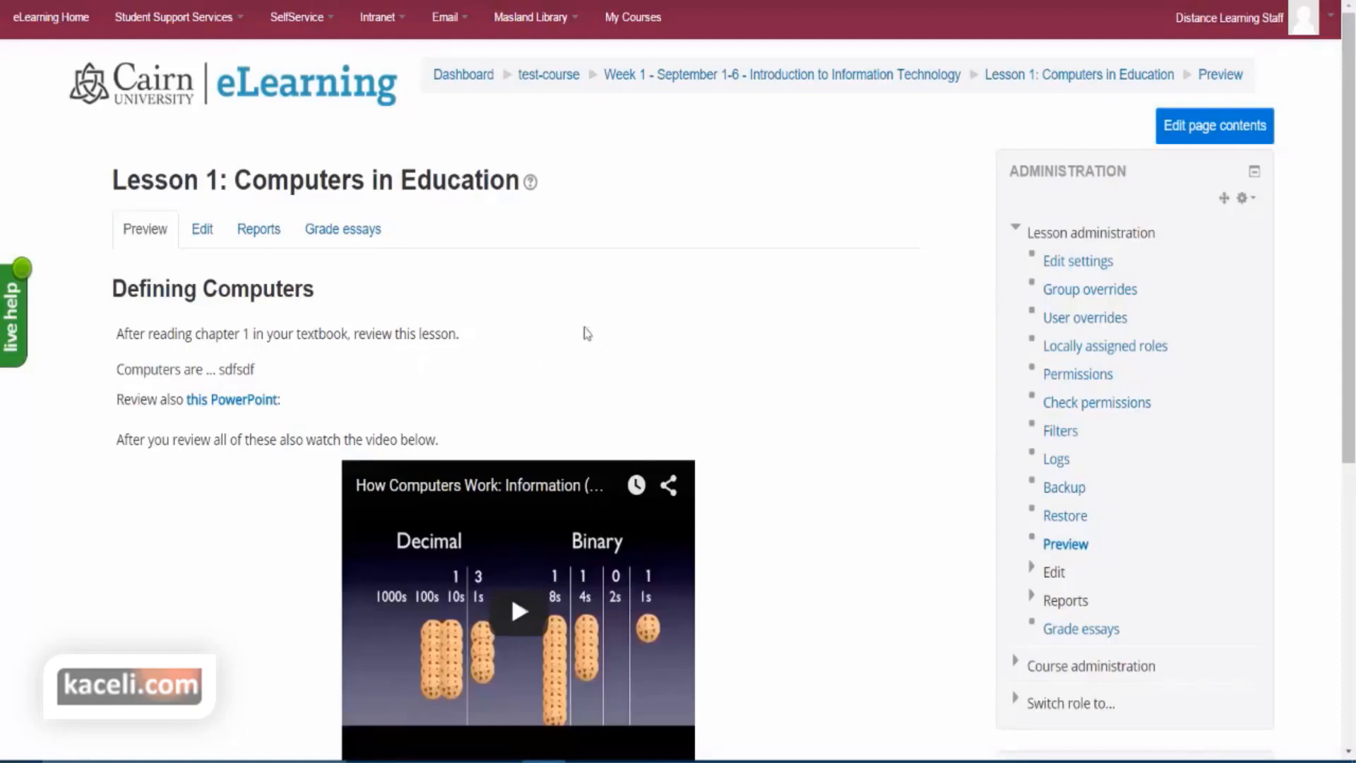
# - Add a Multichoice question page after the "Defining Computers" page of the lesson
pyautogui.click(204, 233)
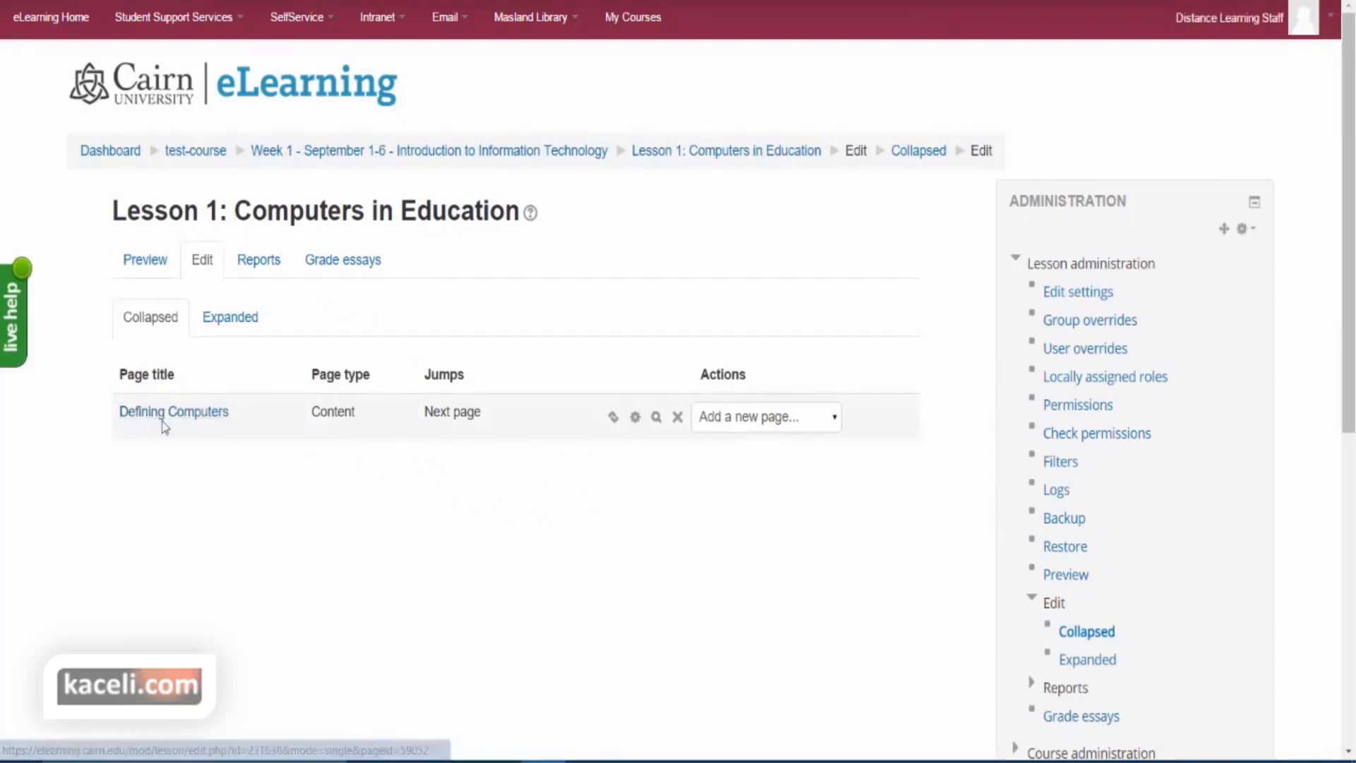
pyautogui.click(768, 418)
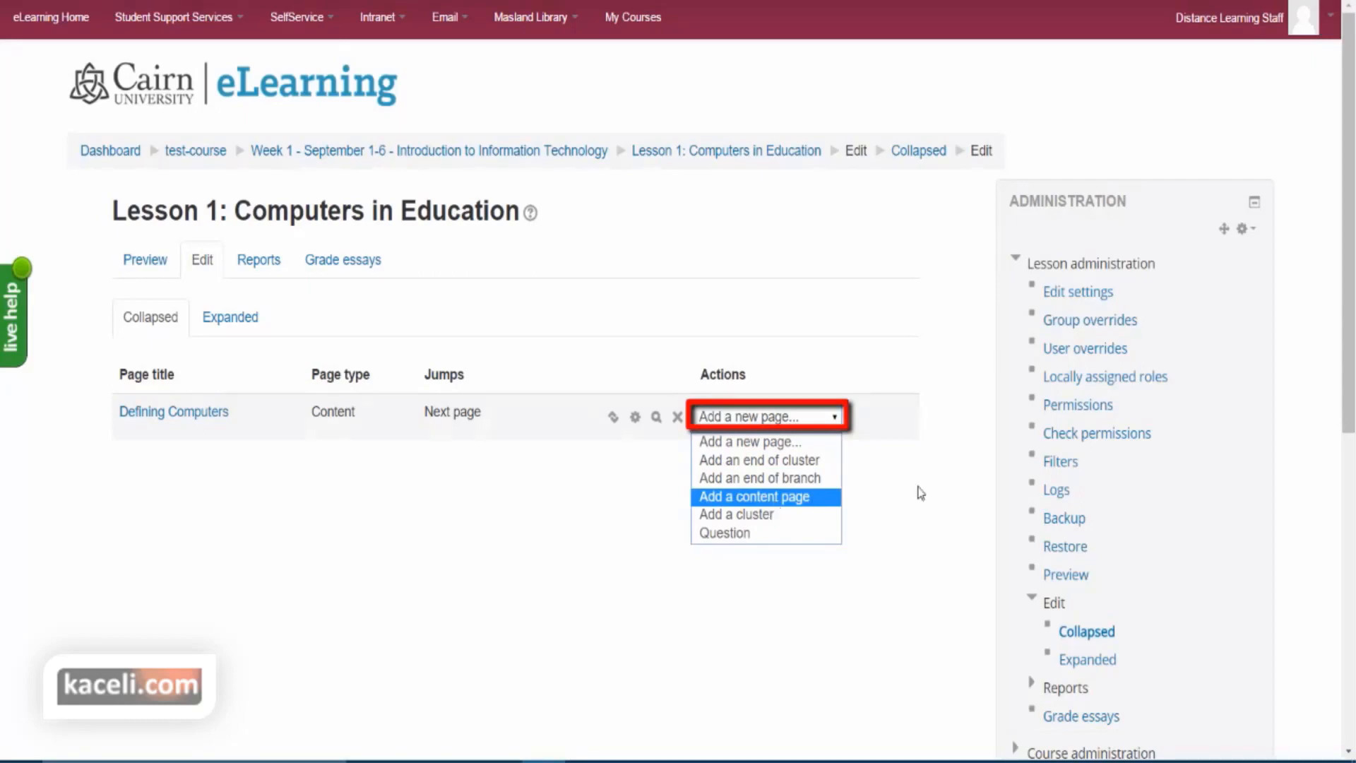
pyautogui.click(753, 535)
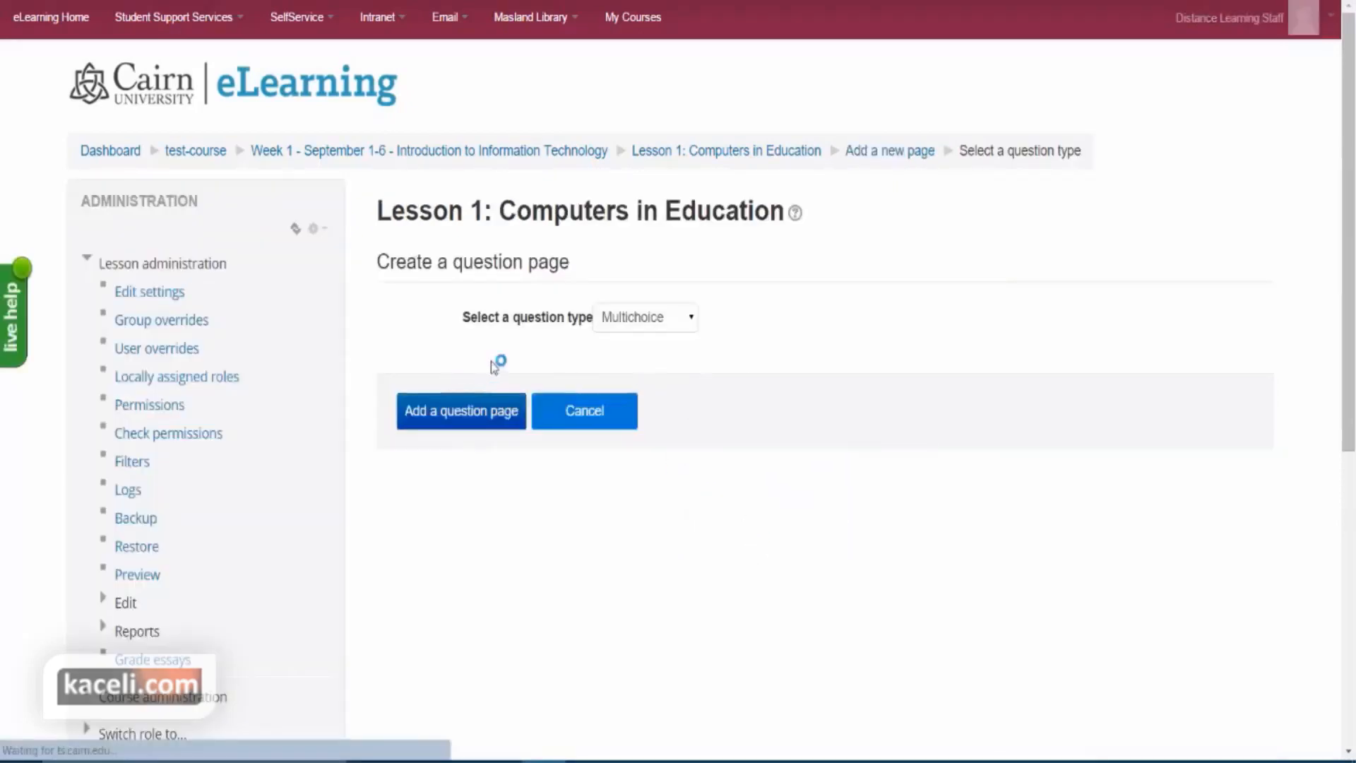
pyautogui.click(648, 323)
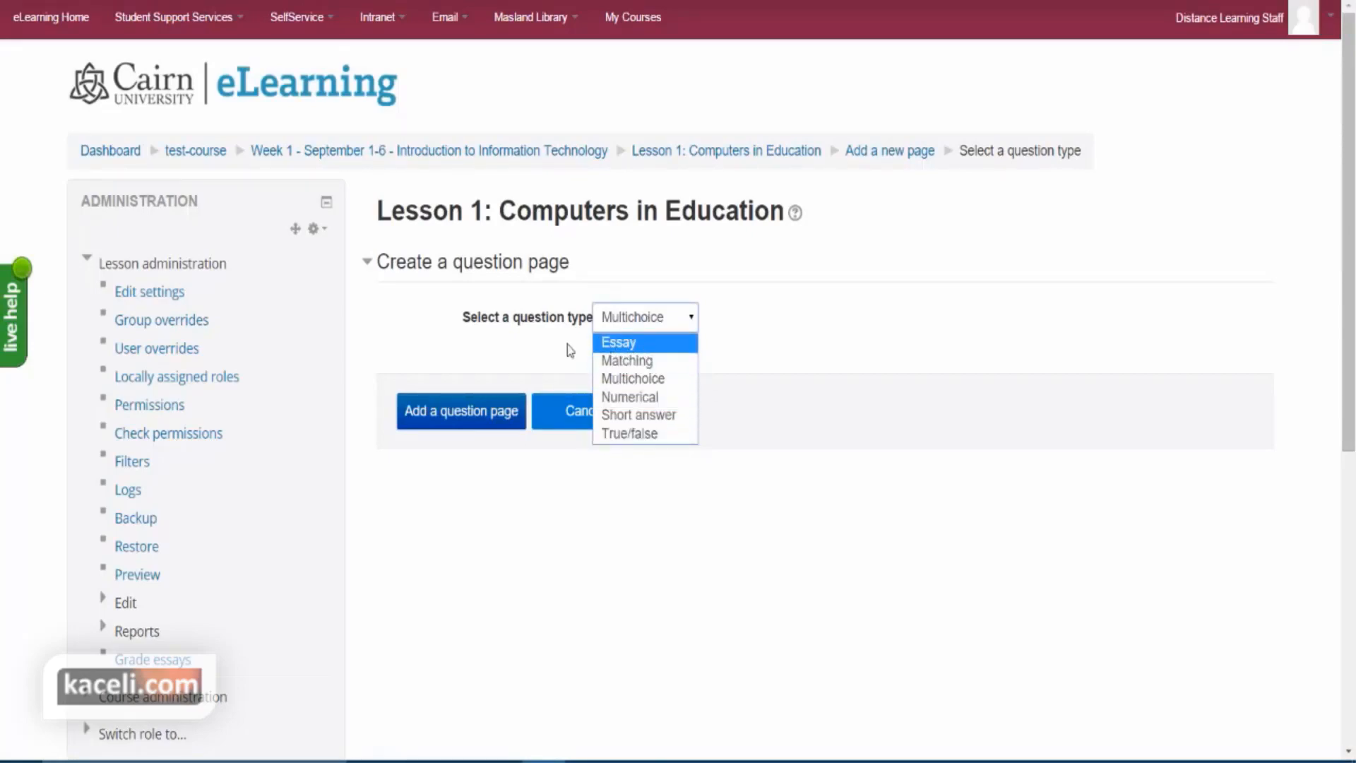
pyautogui.click(664, 386)
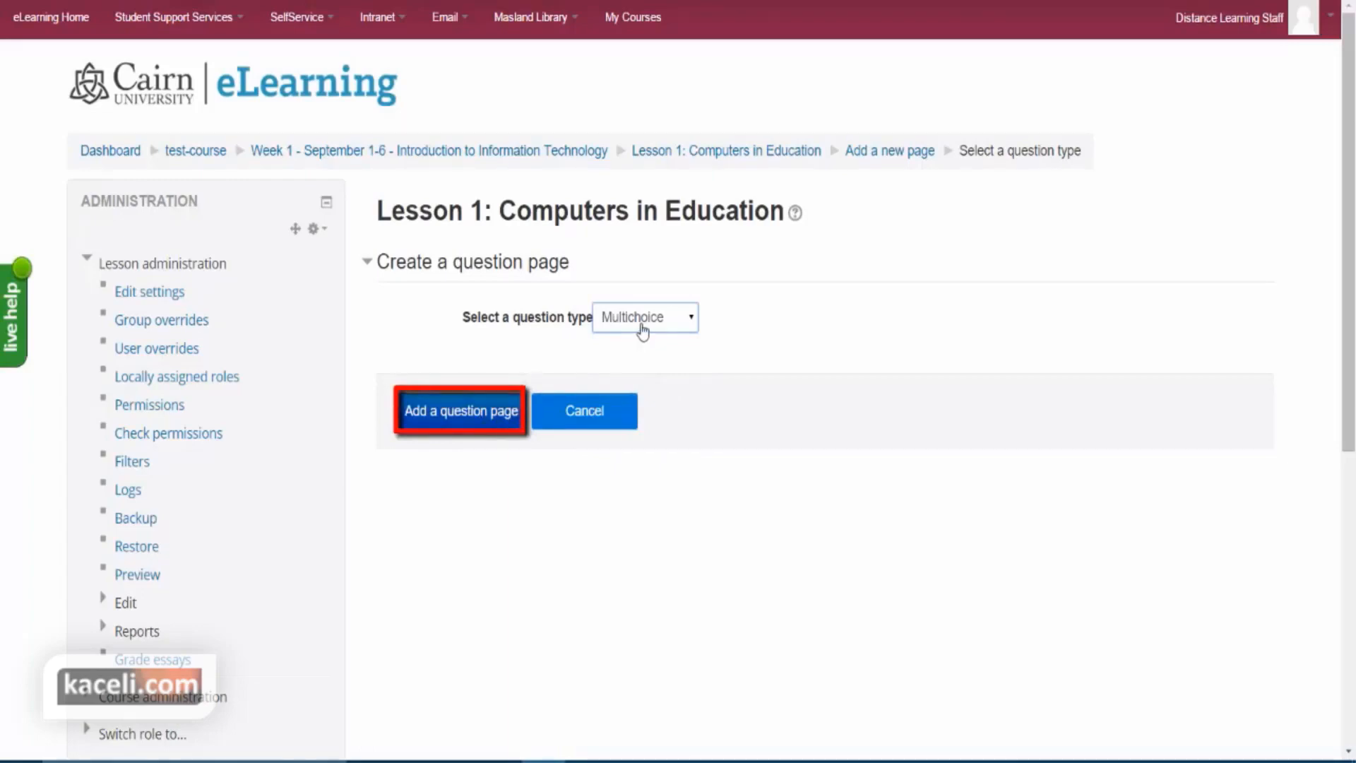
pyautogui.click(486, 418)
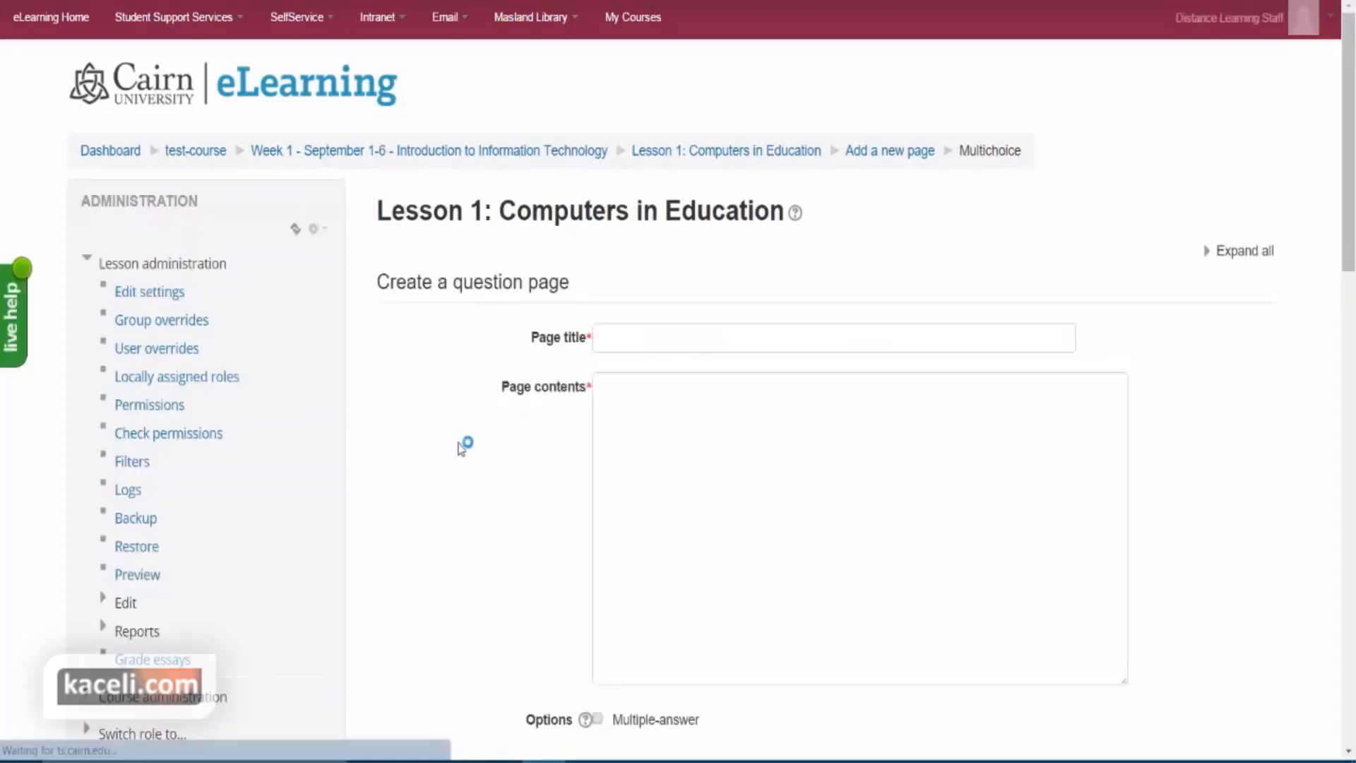
# - Enter "A computer is any device the performs the following function (s)" as both the question's page title and its page contents
pyautogui.click(689, 337)
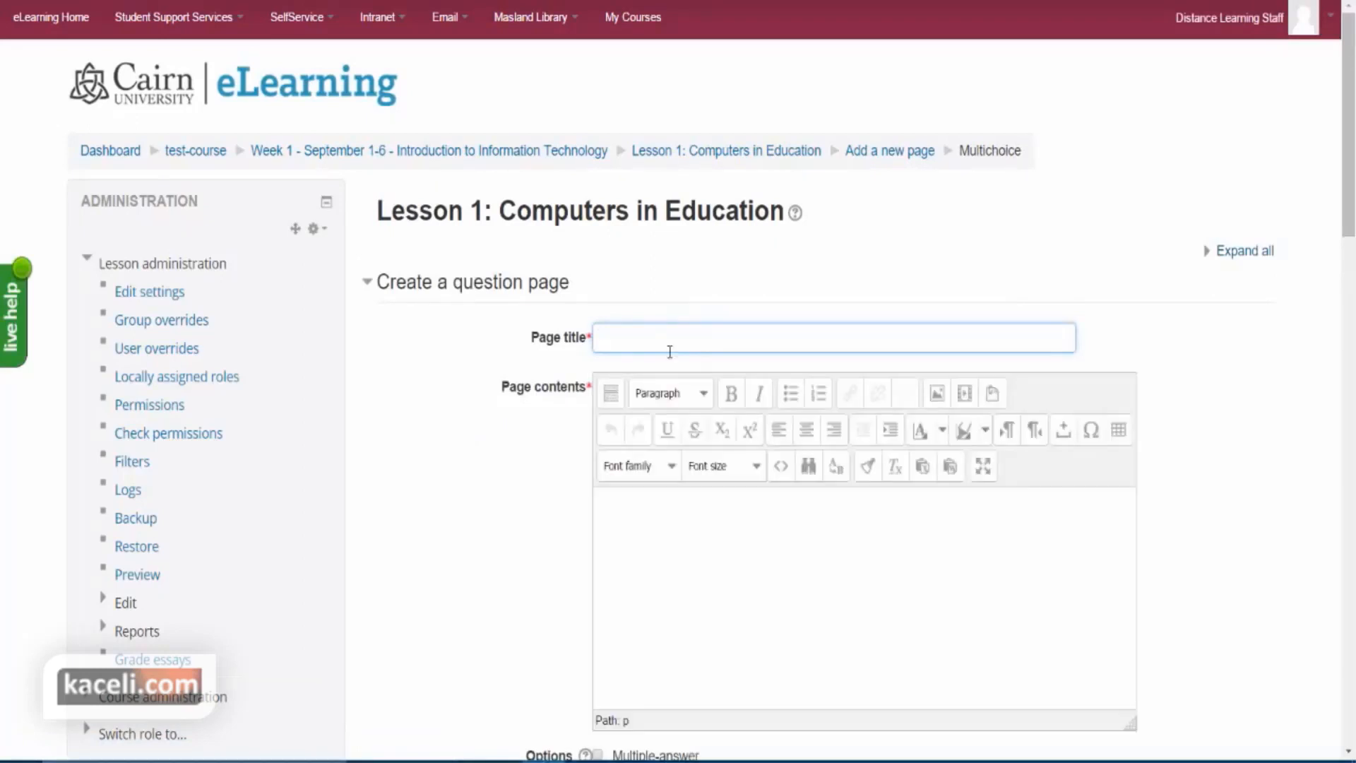
pyautogui.write('Computer')
pyautogui.click(703, 553)
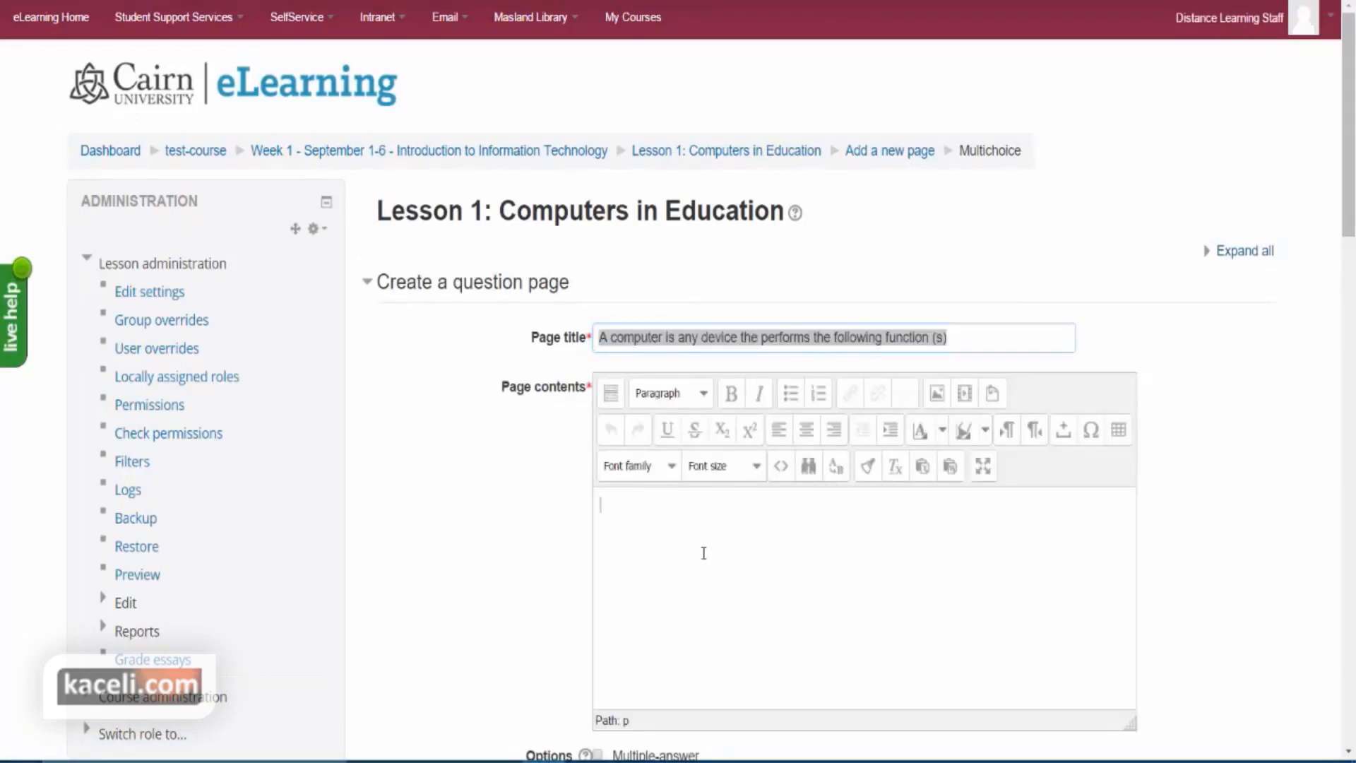
pyautogui.write('A computer is any device the performs the following function (s)')
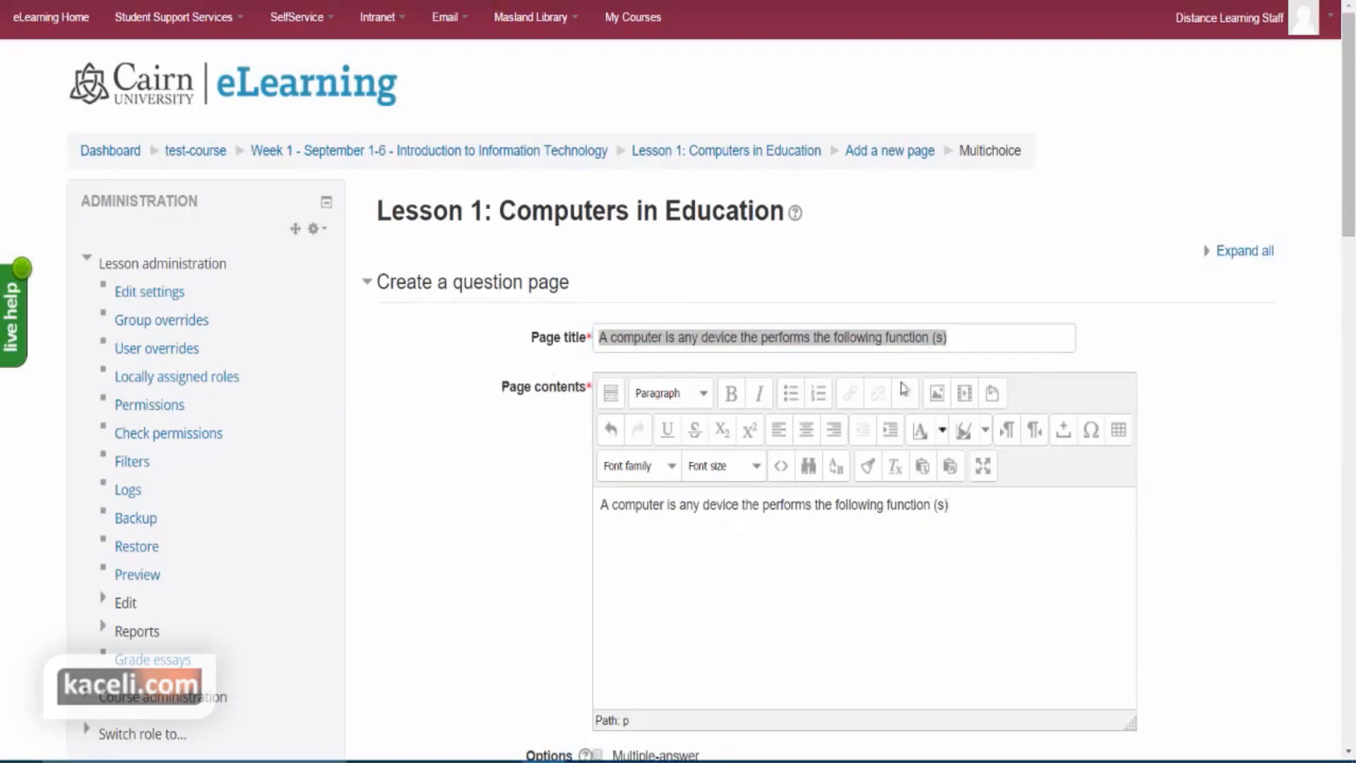
pyautogui.tripleClick(705, 502)
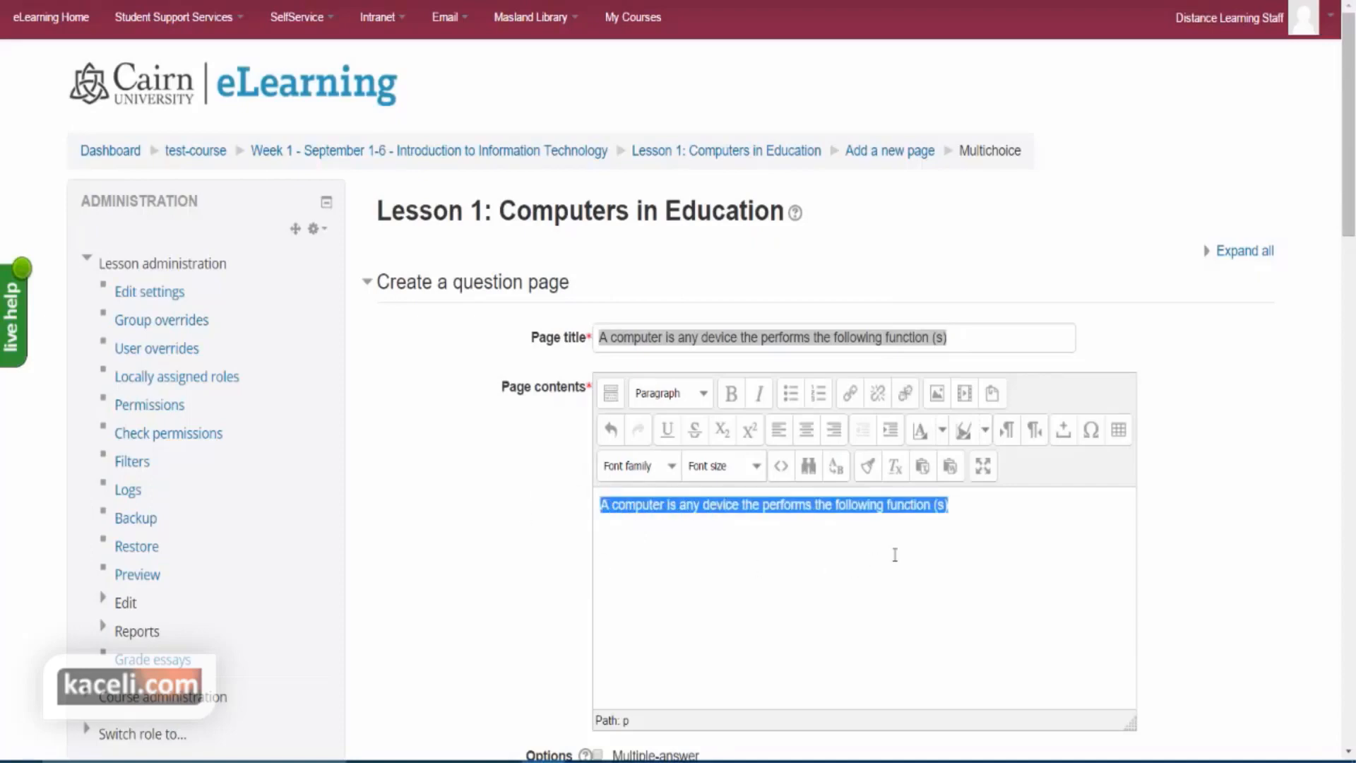
# - Enter "Accepts input." as the answer text of Answer 1
pyautogui.scroll(-3, 894, 555)
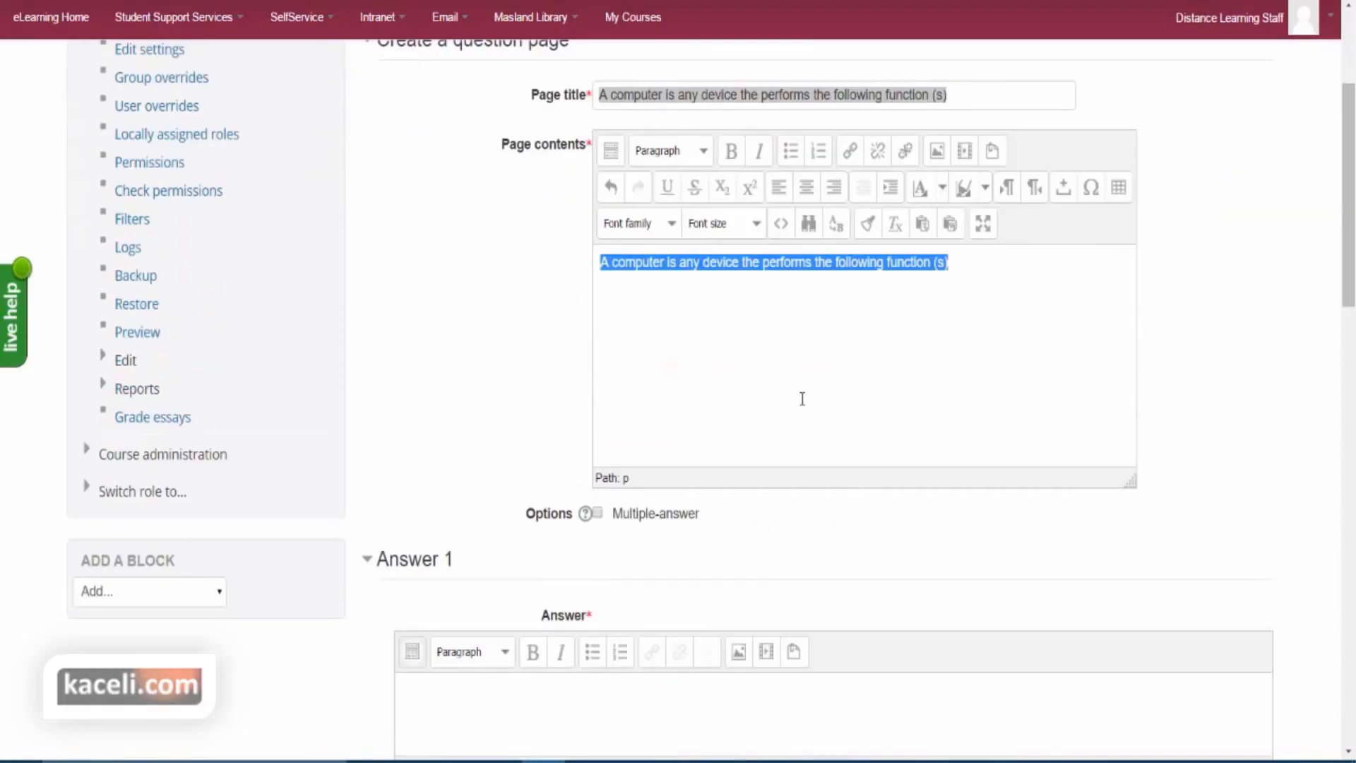
pyautogui.scroll(-1, 802, 399)
pyautogui.click(439, 619)
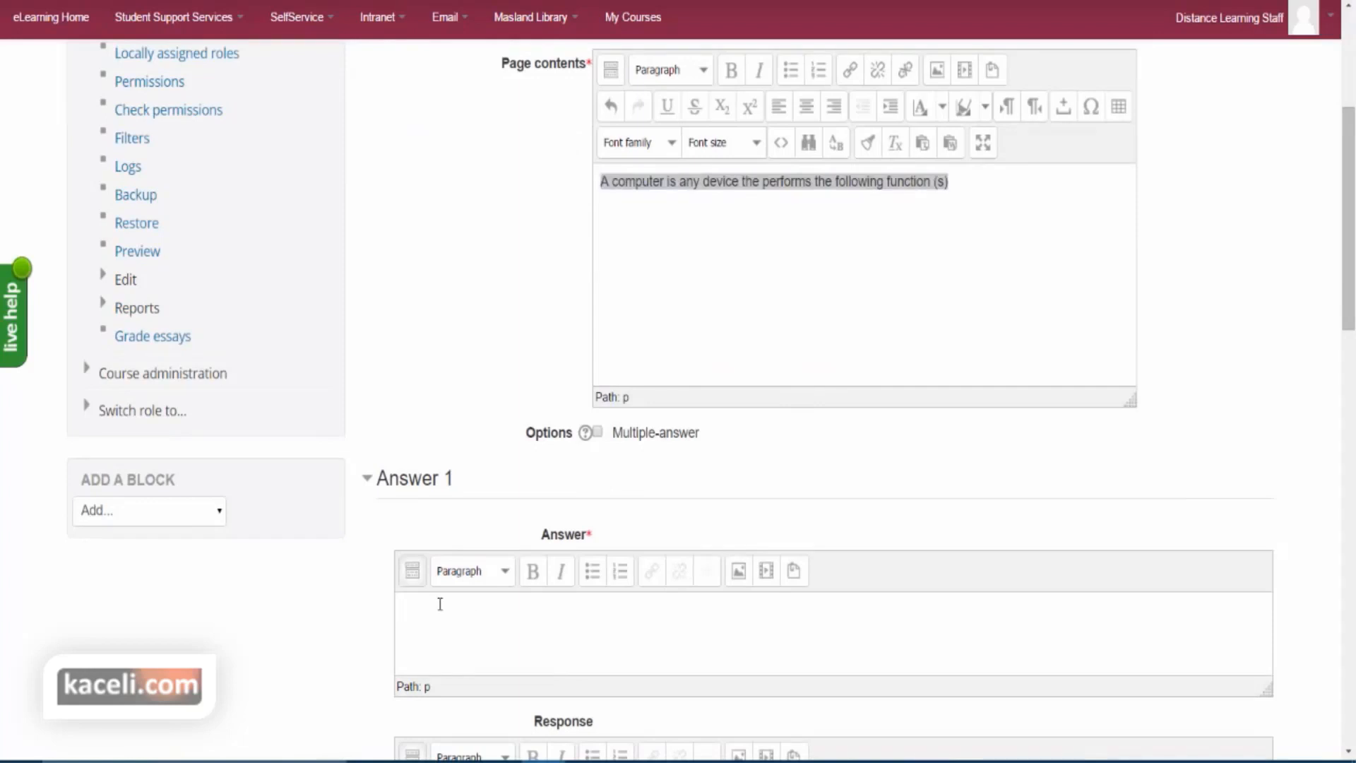
pyautogui.scroll(-1, 440, 604)
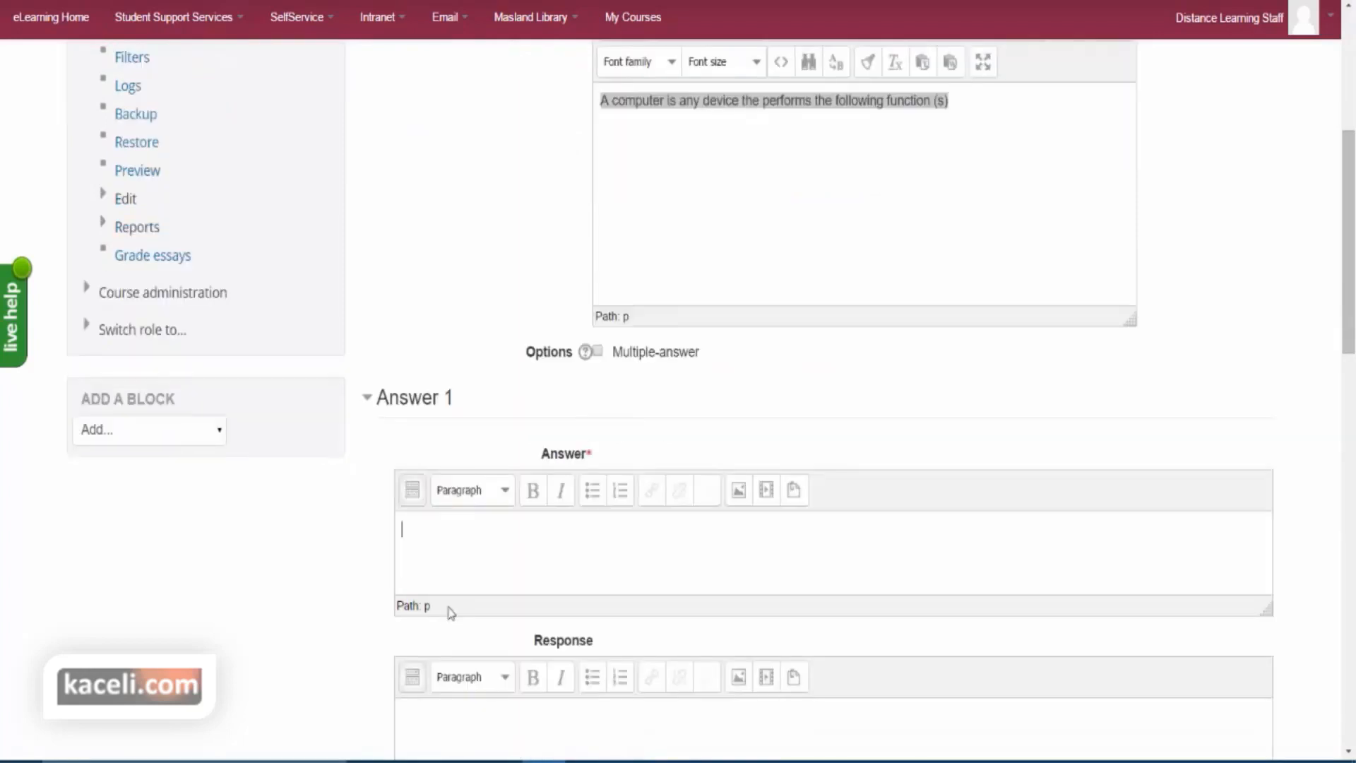
pyautogui.click(839, 199)
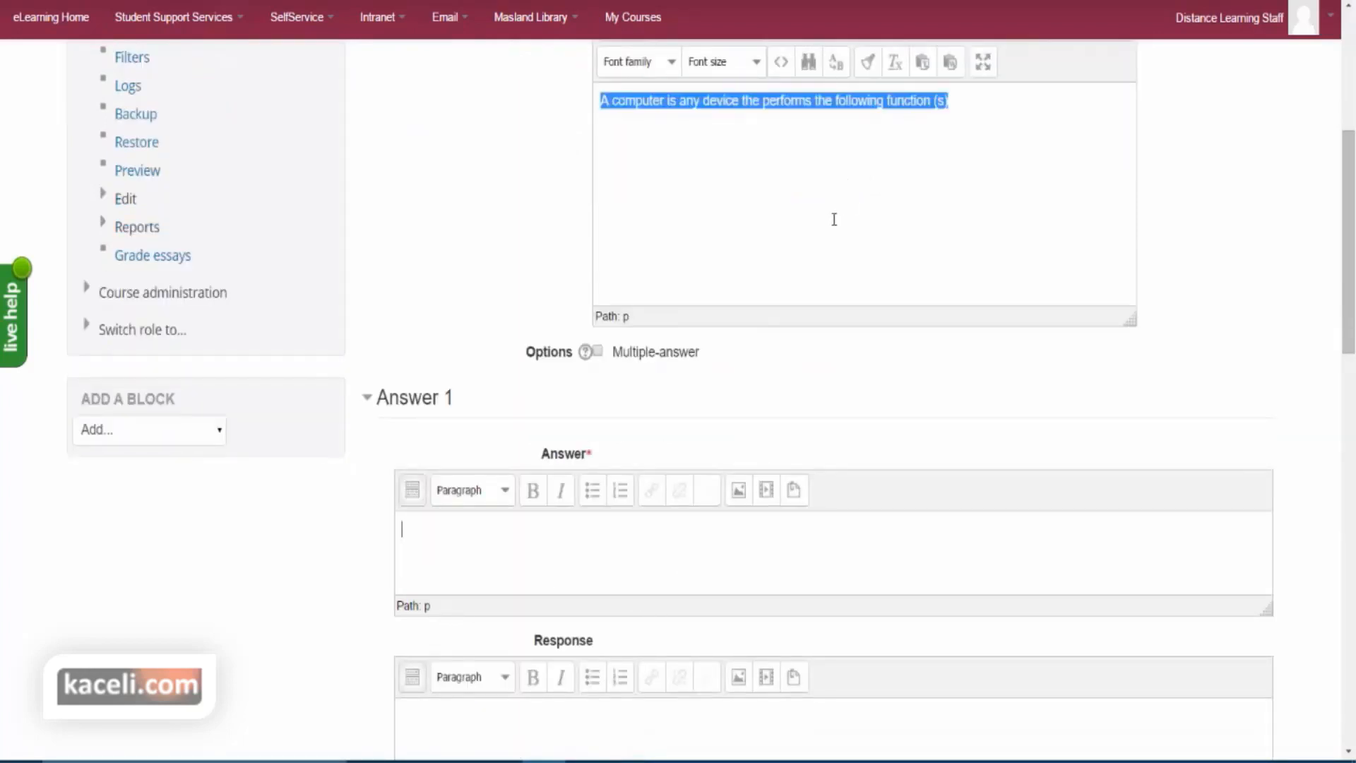
pyautogui.scroll(-1, 607, 512)
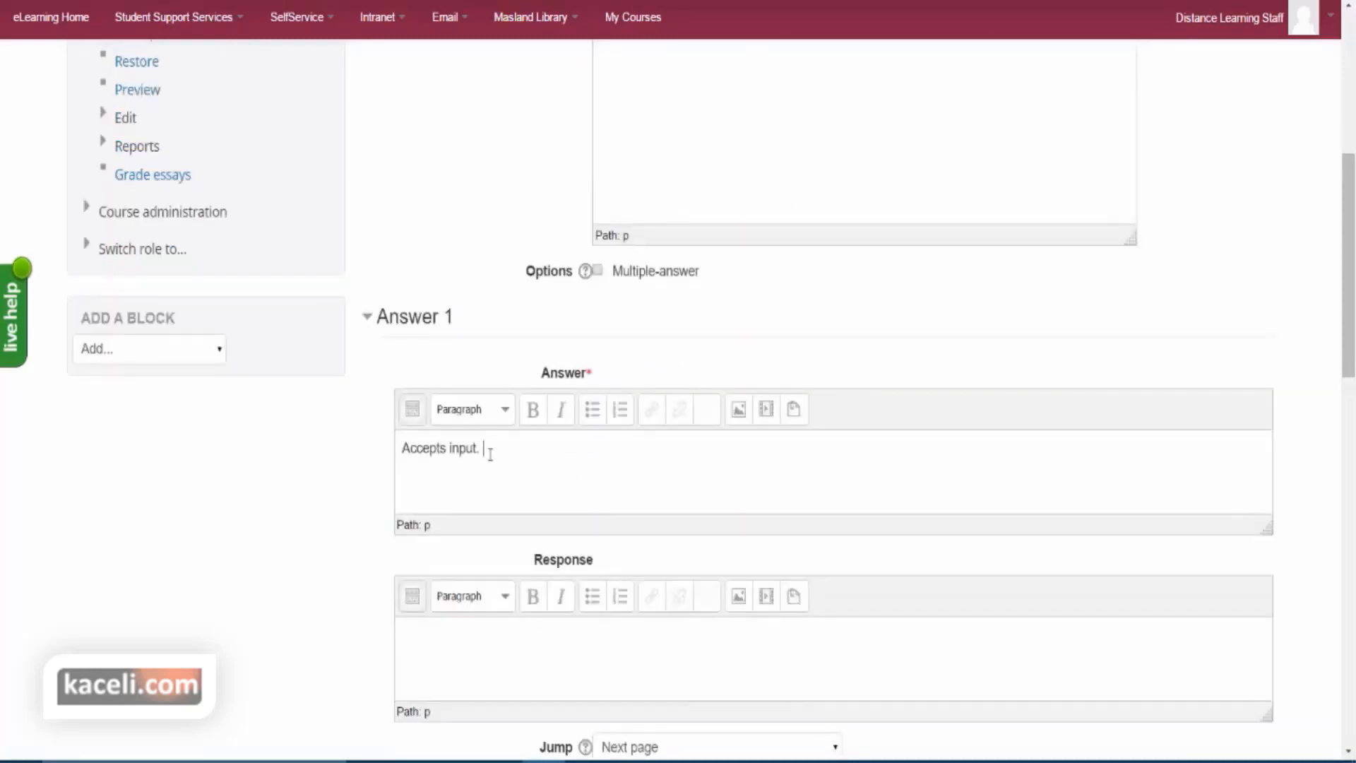
# - Set Answer 1's response to "That is correct. However, the device needs to perform other functions too in order to be considered a computer." and copy it
pyautogui.scroll(-2, 488, 504)
pyautogui.click(488, 505)
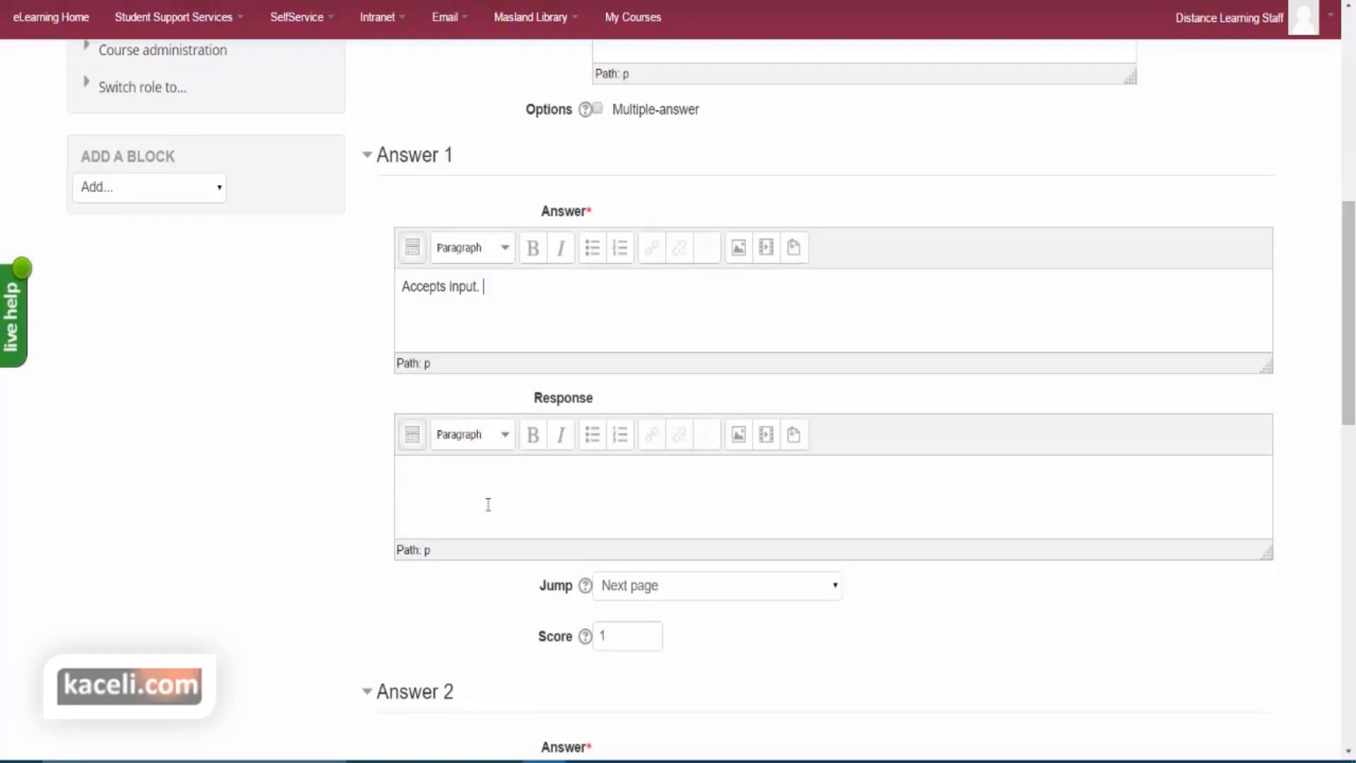
pyautogui.write('That is correct. Howe')
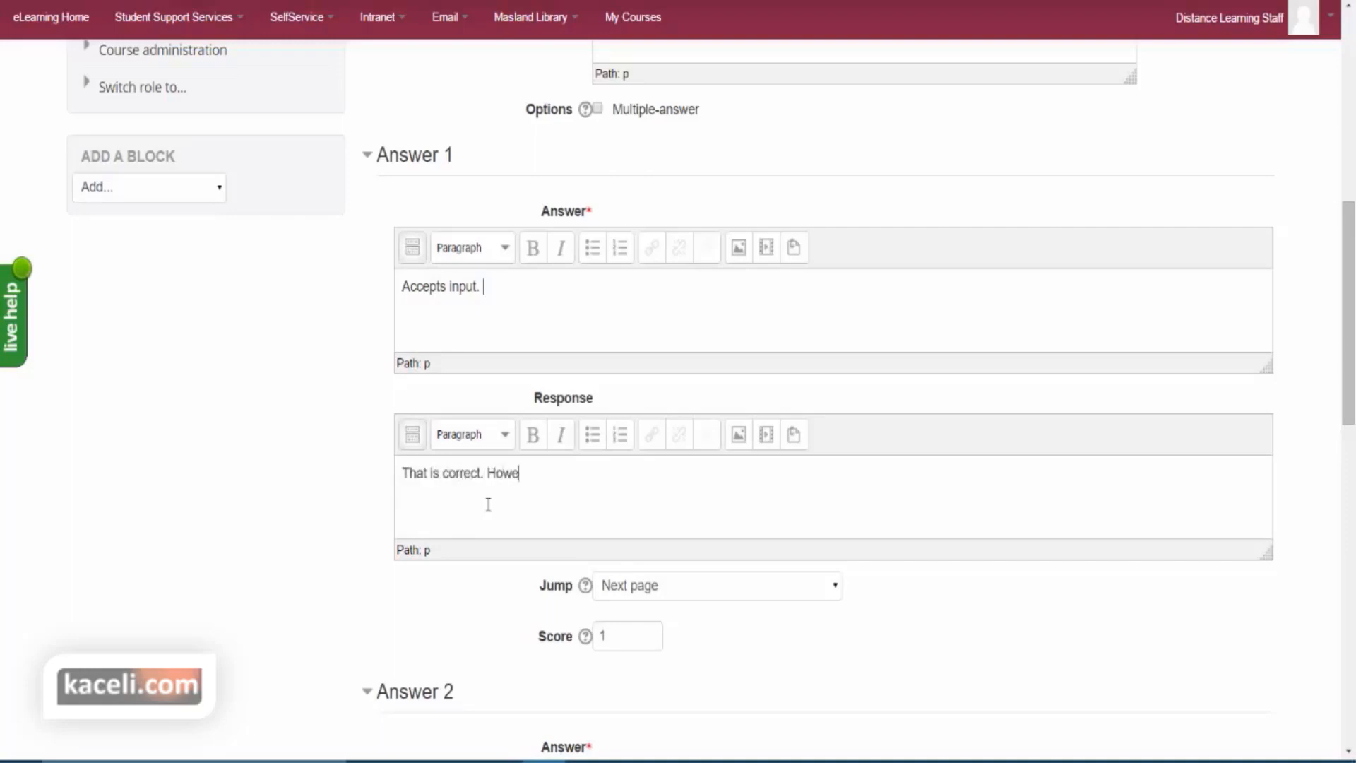
pyautogui.moveTo(1009, 472); pyautogui.dragTo(204, 466)
pyautogui.hotkey('ctrl', 'c')
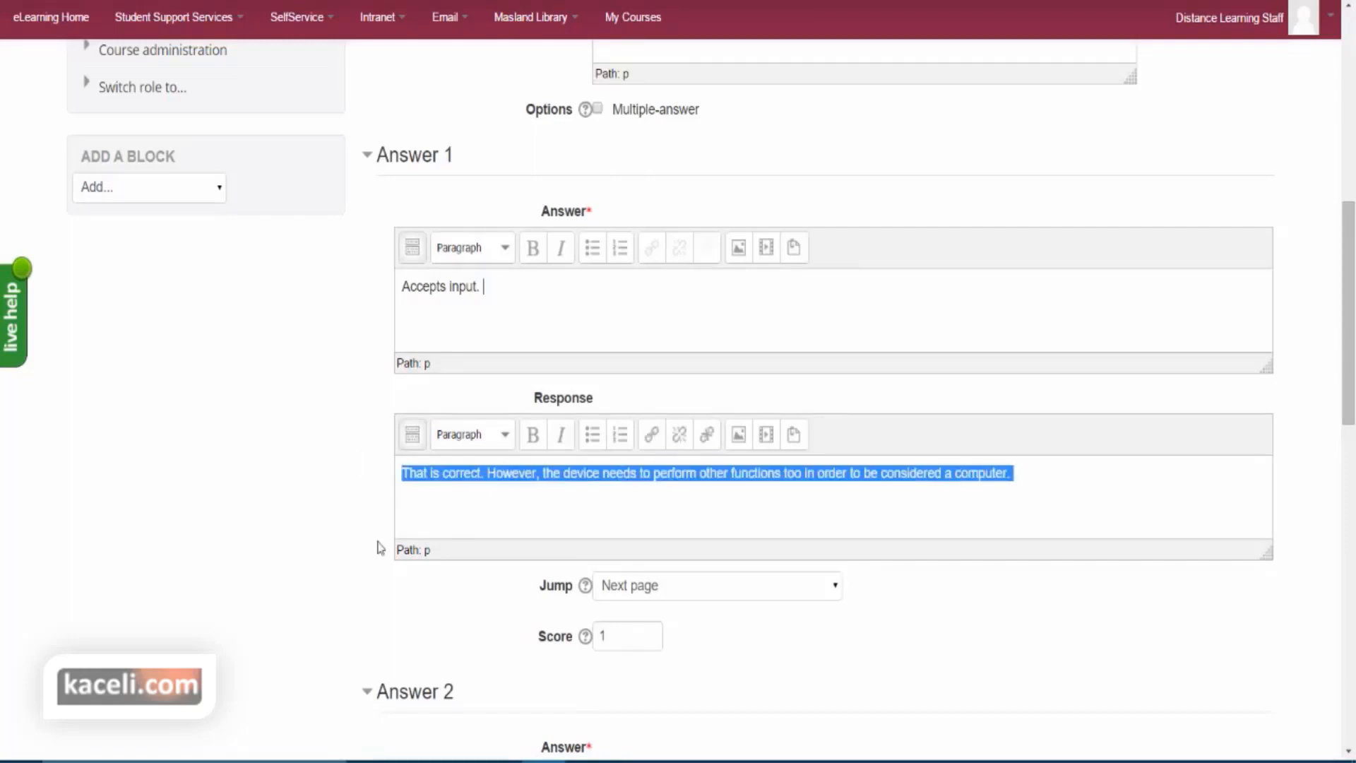
pyautogui.click(884, 580)
pyautogui.scroll(-1, 885, 580)
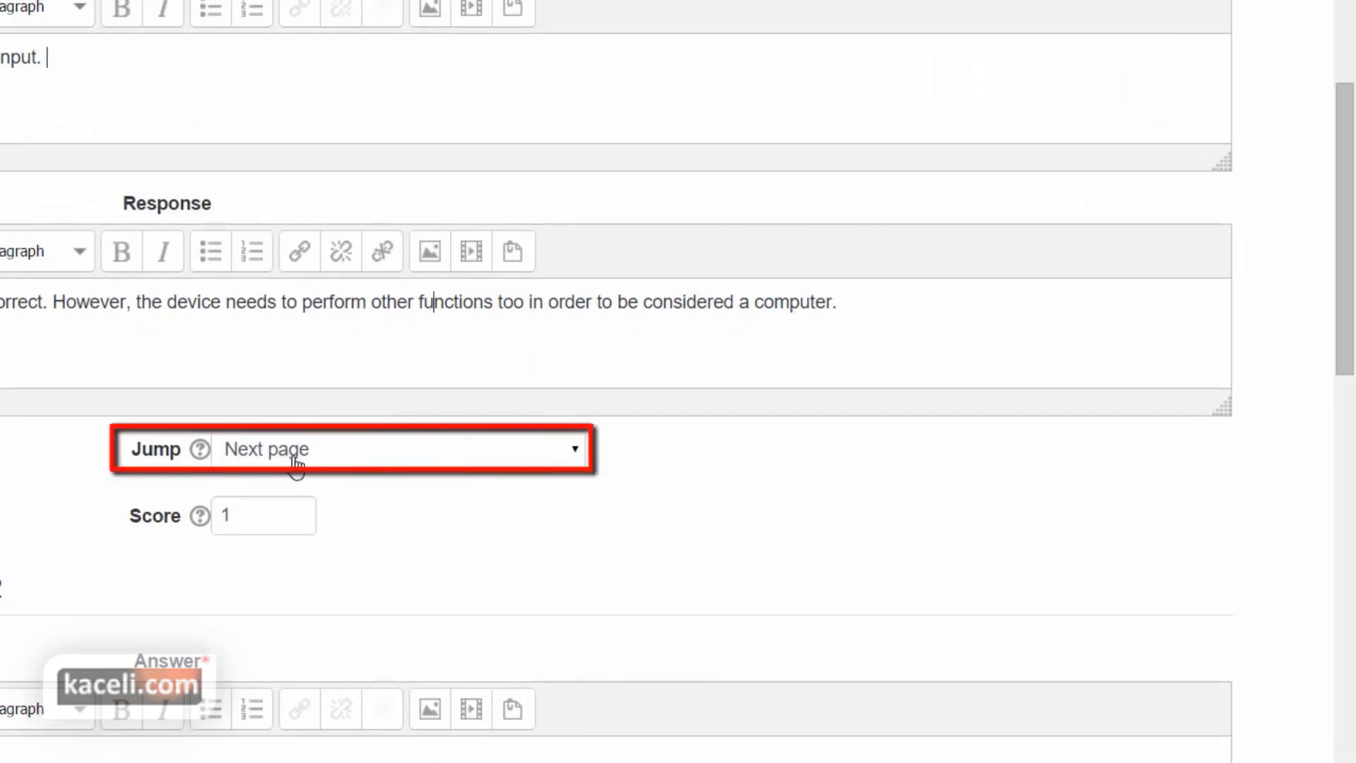
# - Set the score of Answer 1 ("Accepts input.") to 0
pyautogui.click(254, 512)
pyautogui.moveTo(255, 511); pyautogui.dragTo(201, 515)
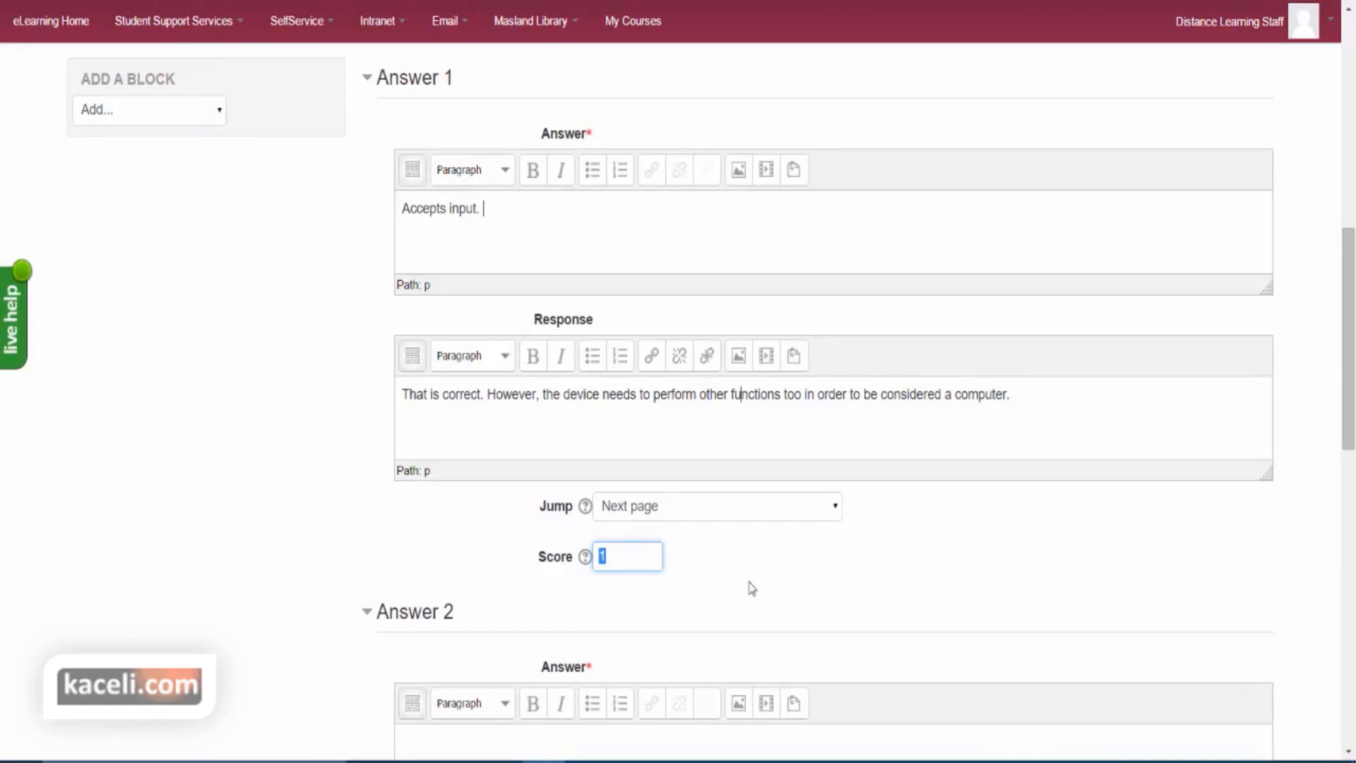
pyautogui.write('0')
# - Fill in Answer 2 with "Processes data" and give it the same response text as Answer 1
pyautogui.scroll(-3, 1031, 543)
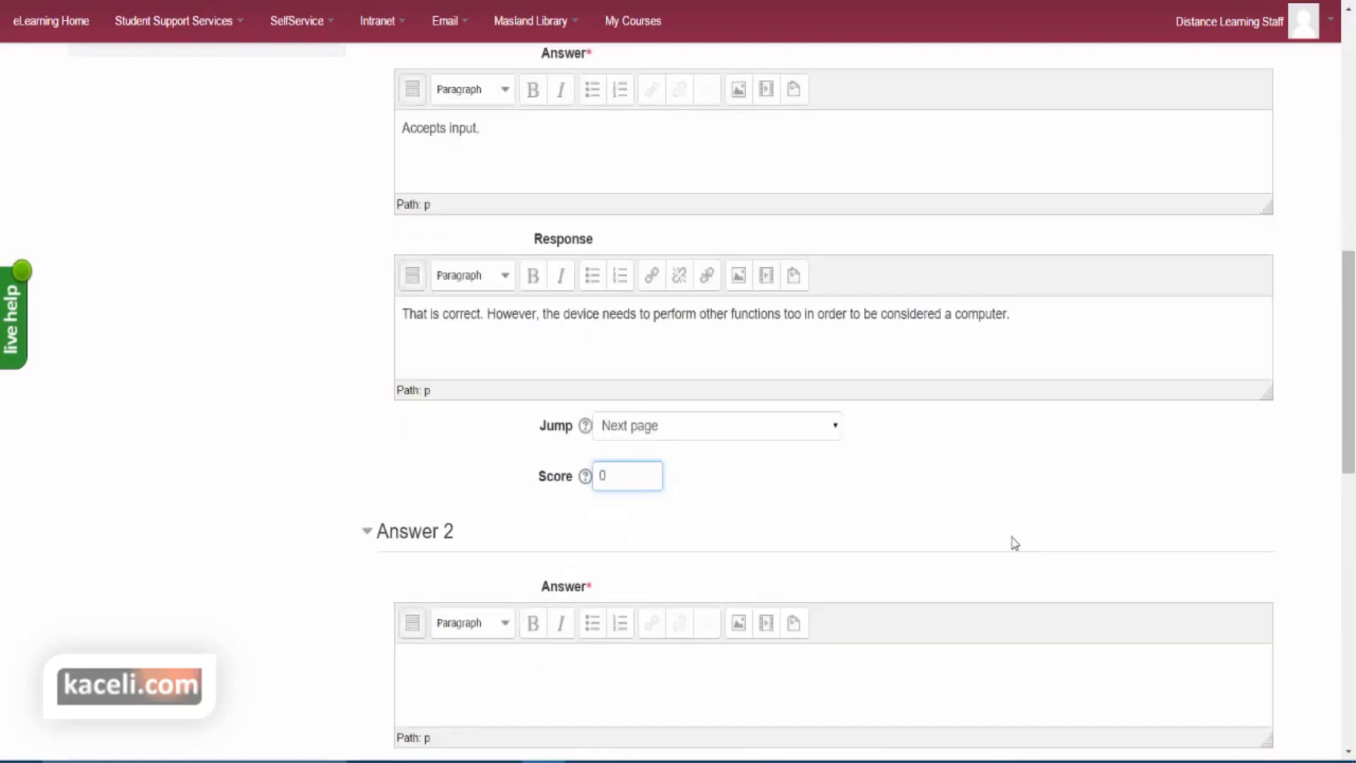
pyautogui.click(494, 503)
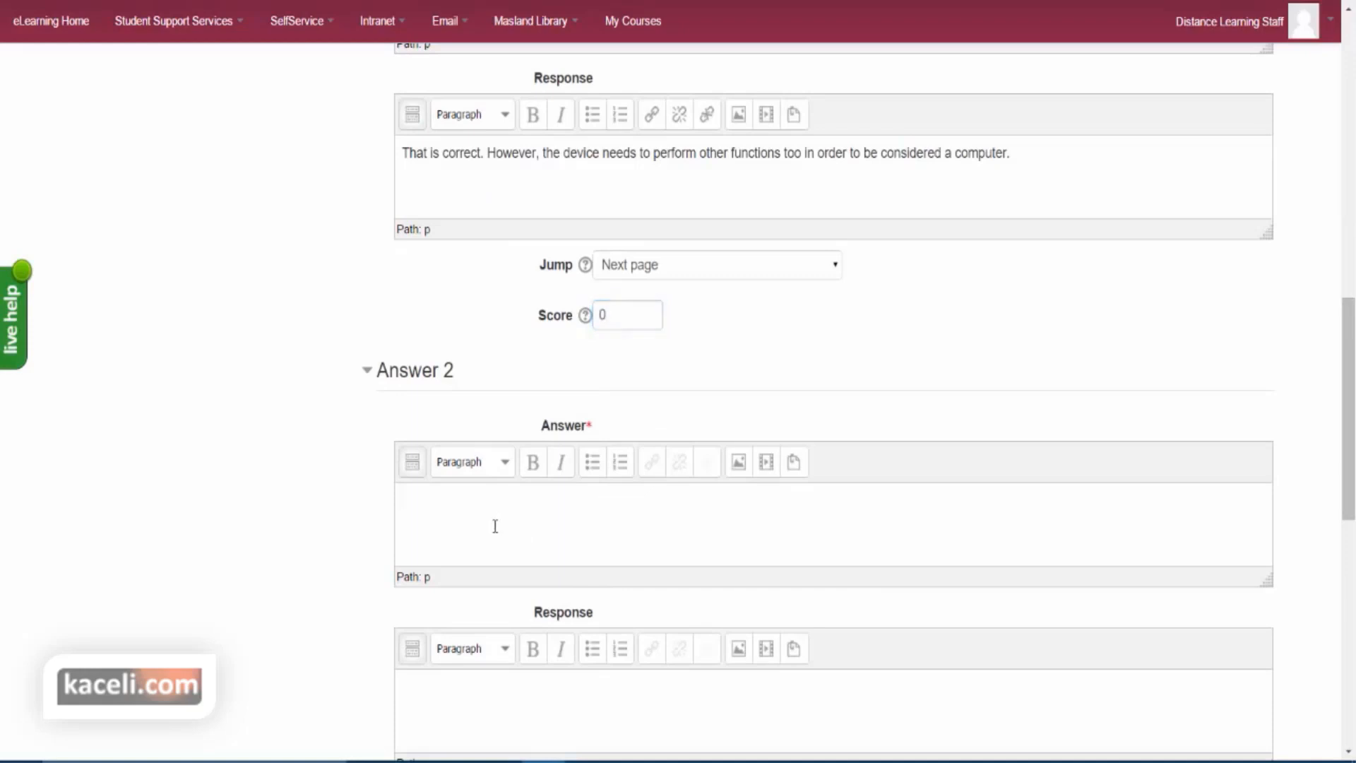
pyautogui.press('BackSpace')
pyautogui.write('Processes data')
pyautogui.scroll(-1, 551, 526)
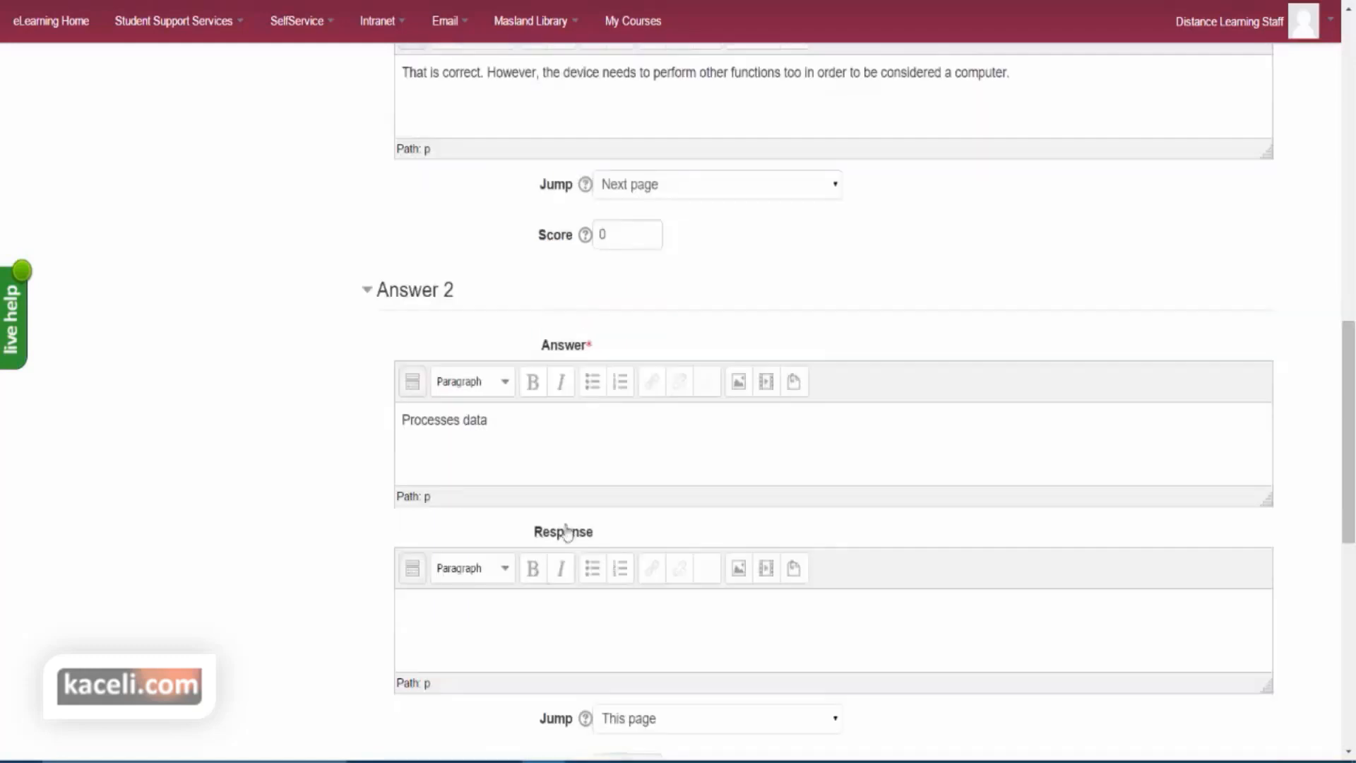
pyautogui.click(504, 642)
pyautogui.hotkey('ctrl', 'v')
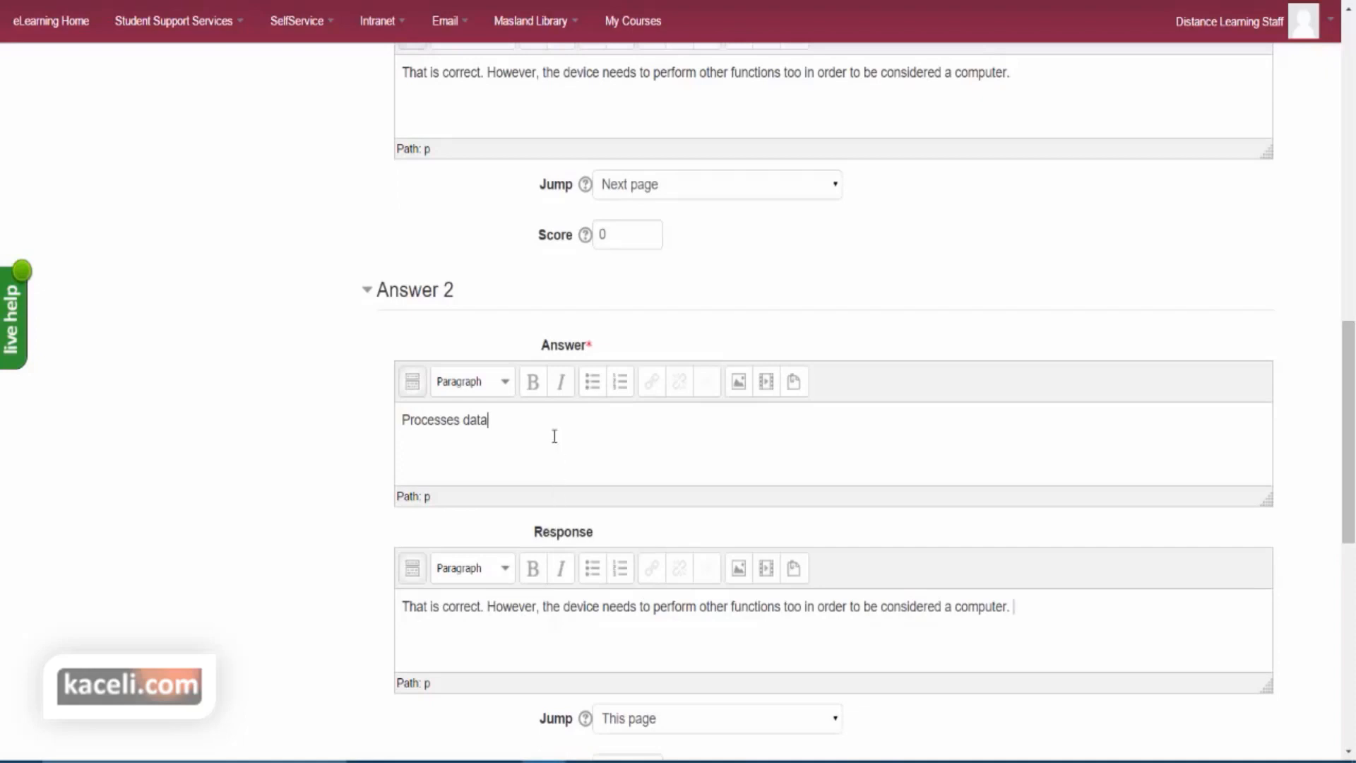
pyautogui.click(490, 617)
pyautogui.scroll(-1, 696, 631)
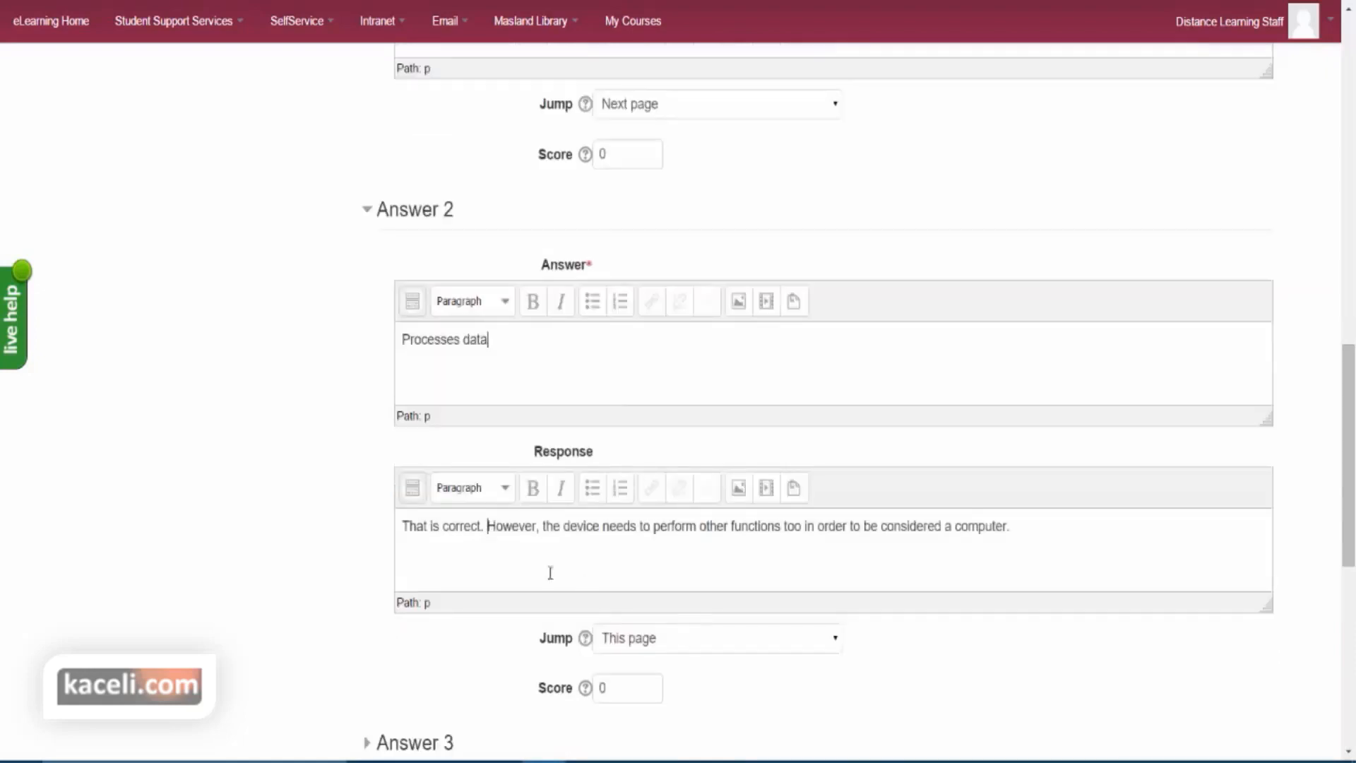
# - Set the jump of Answer 2 to Next page
pyautogui.click(655, 641)
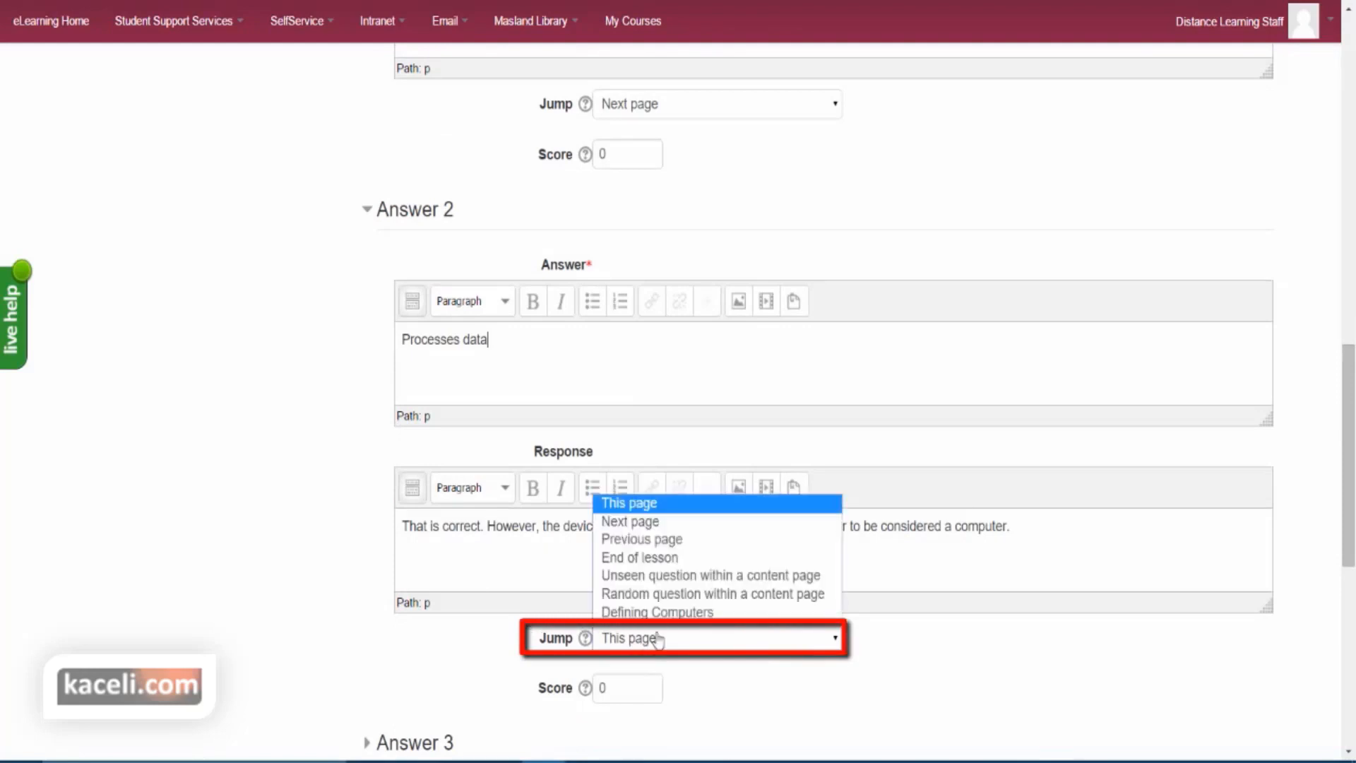
pyautogui.click(631, 522)
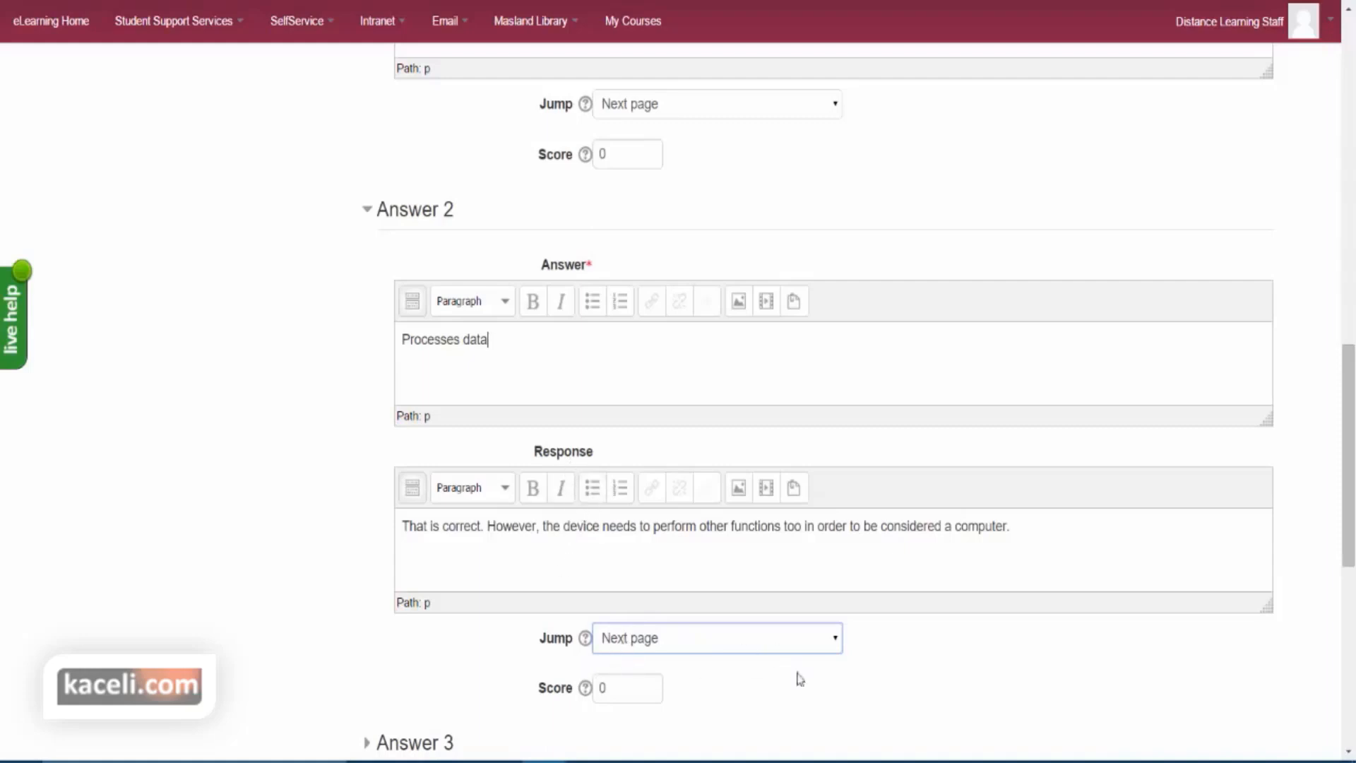
pyautogui.click(834, 699)
pyautogui.click(635, 696)
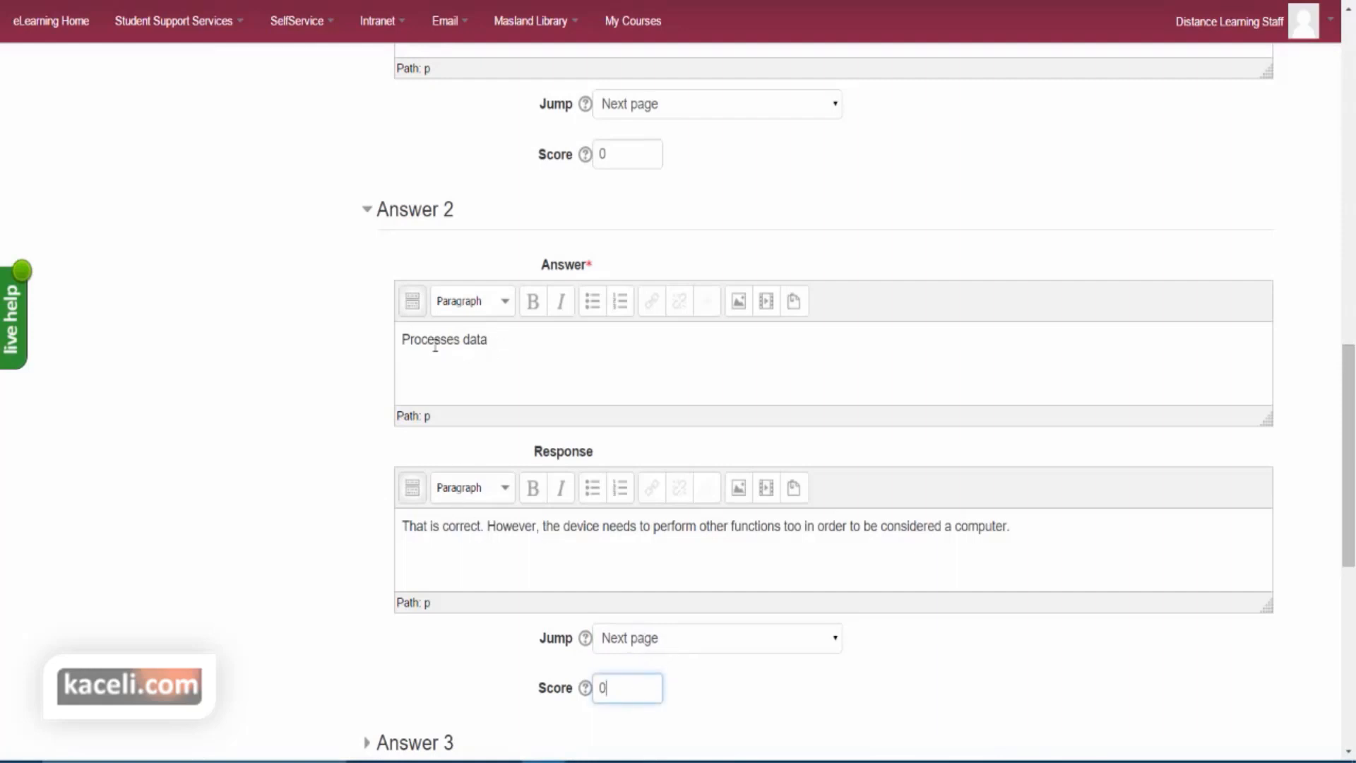
# - Expand Answer 3, enter "Stores data" as the answer and reuse the response text from the earlier answers
pyautogui.scroll(-1, 786, 726)
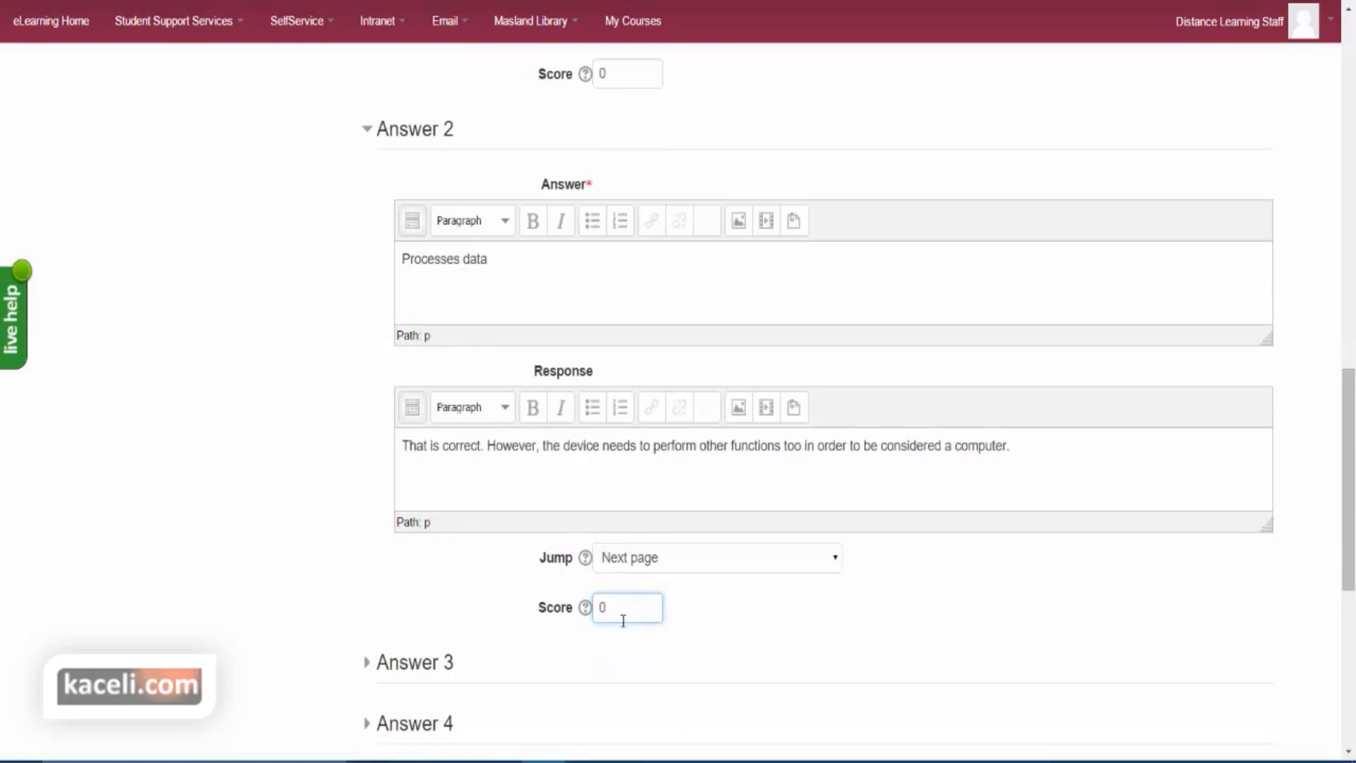
pyautogui.click(517, 265)
pyautogui.scroll(-3, 522, 651)
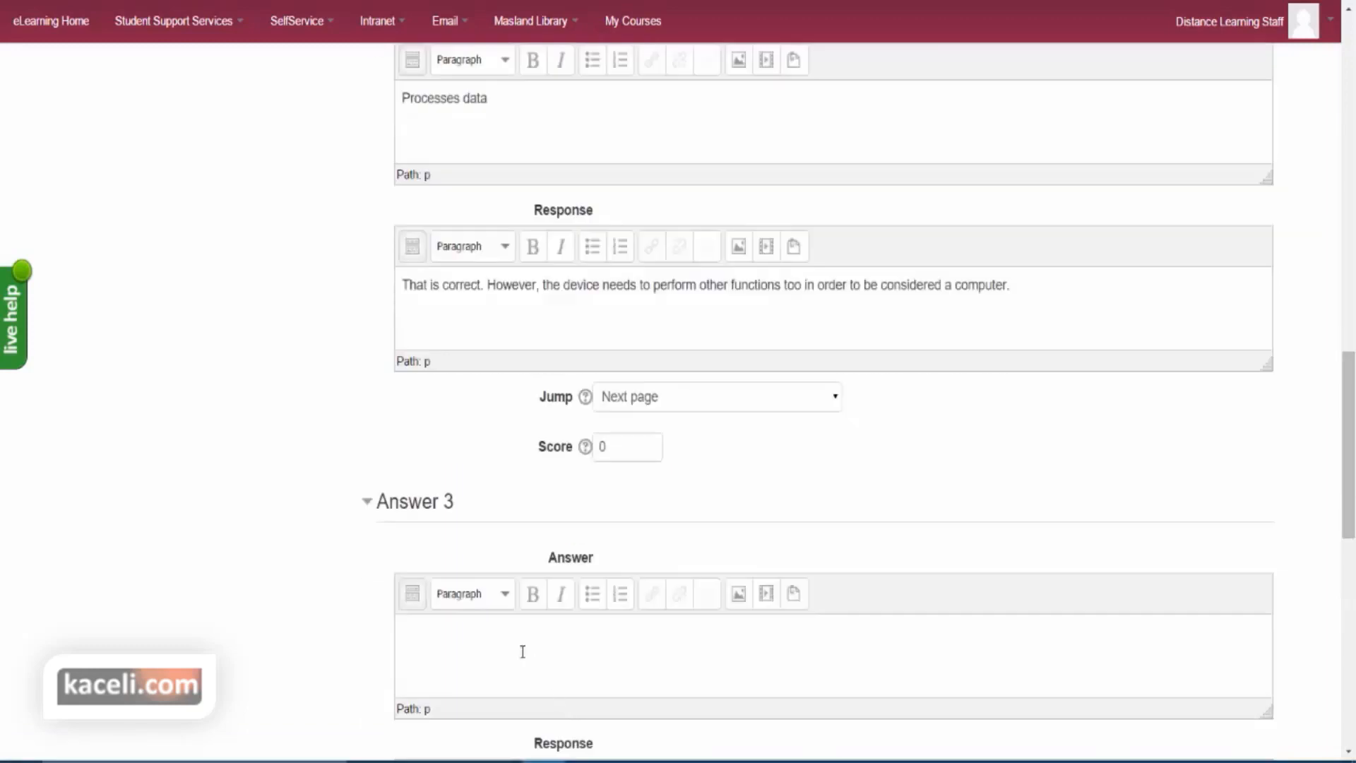
pyautogui.write('Stores data')
pyautogui.scroll(-3, 527, 693)
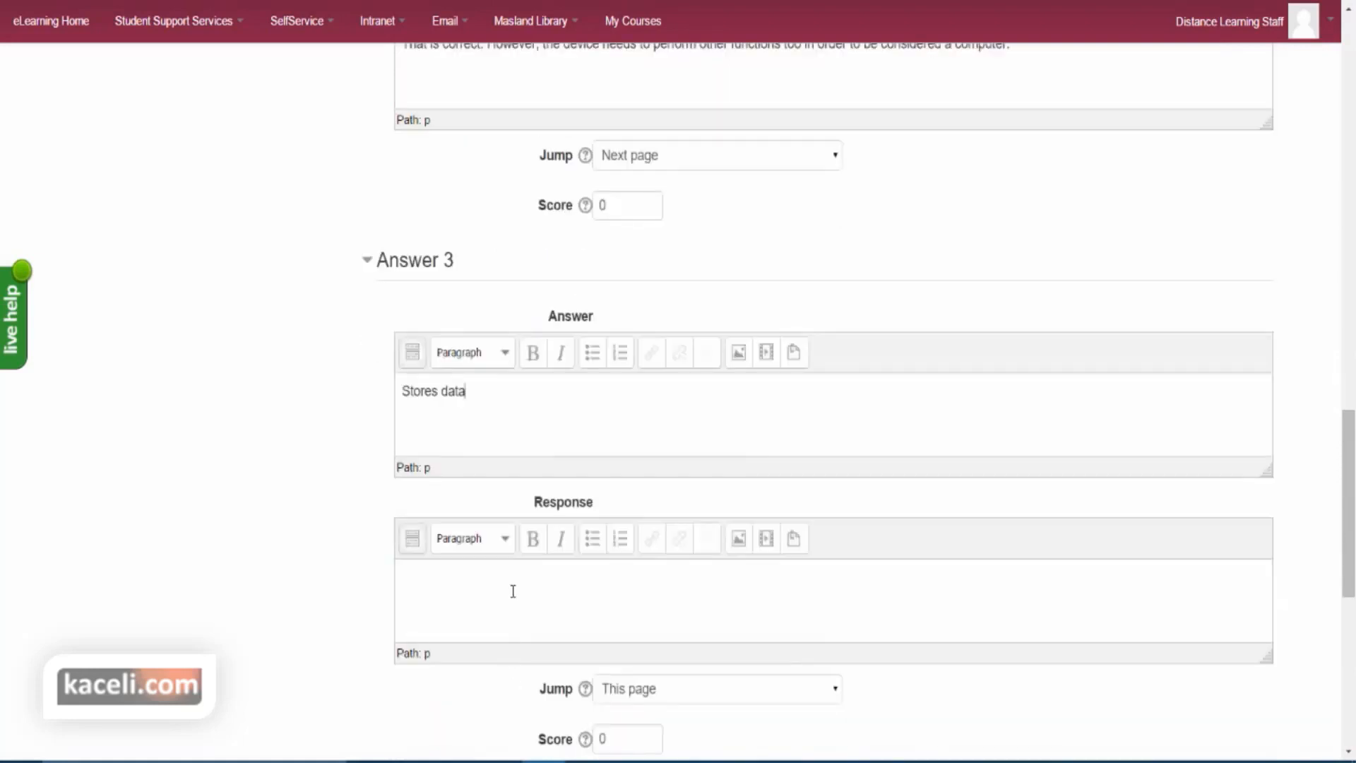
pyautogui.click(521, 624)
pyautogui.hotkey('ctrl', 'v')
pyautogui.scroll(-1, 577, 661)
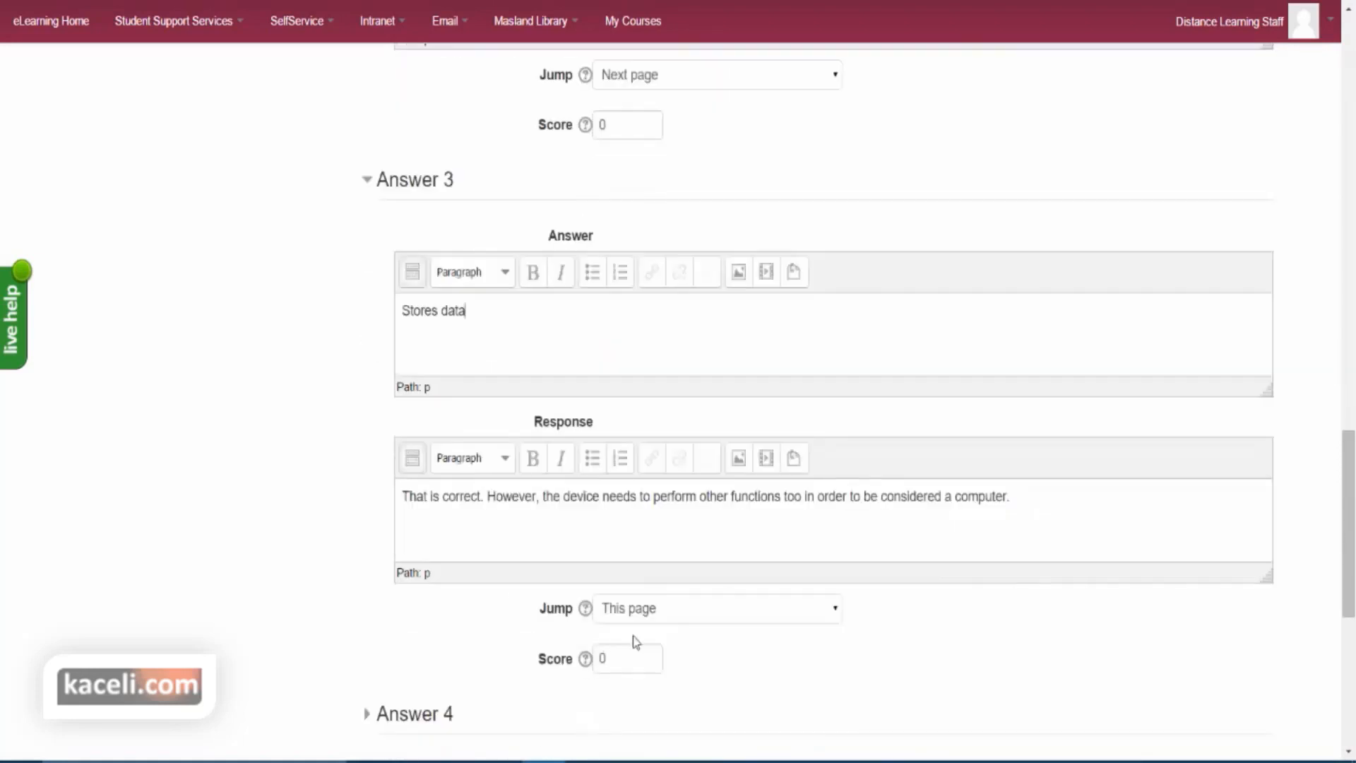
# - Set the jump of Answer 3 to Next page
pyautogui.click(671, 608)
pyautogui.click(644, 648)
pyautogui.click(632, 658)
# - Expand Answer 4, enter "Outputs data" as the answer and add the same response text as in the other answers
pyautogui.scroll(-1, 776, 669)
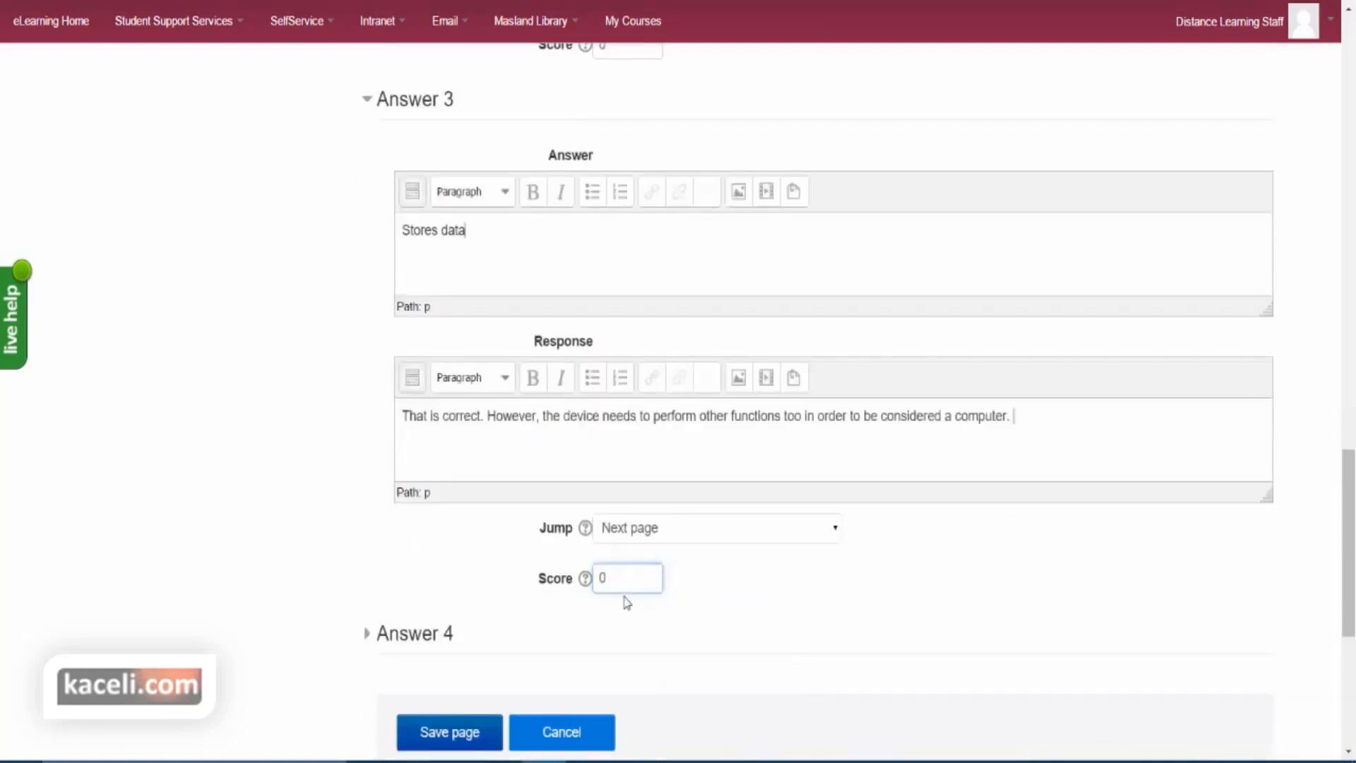
pyautogui.click(387, 638)
pyautogui.scroll(-1, 609, 654)
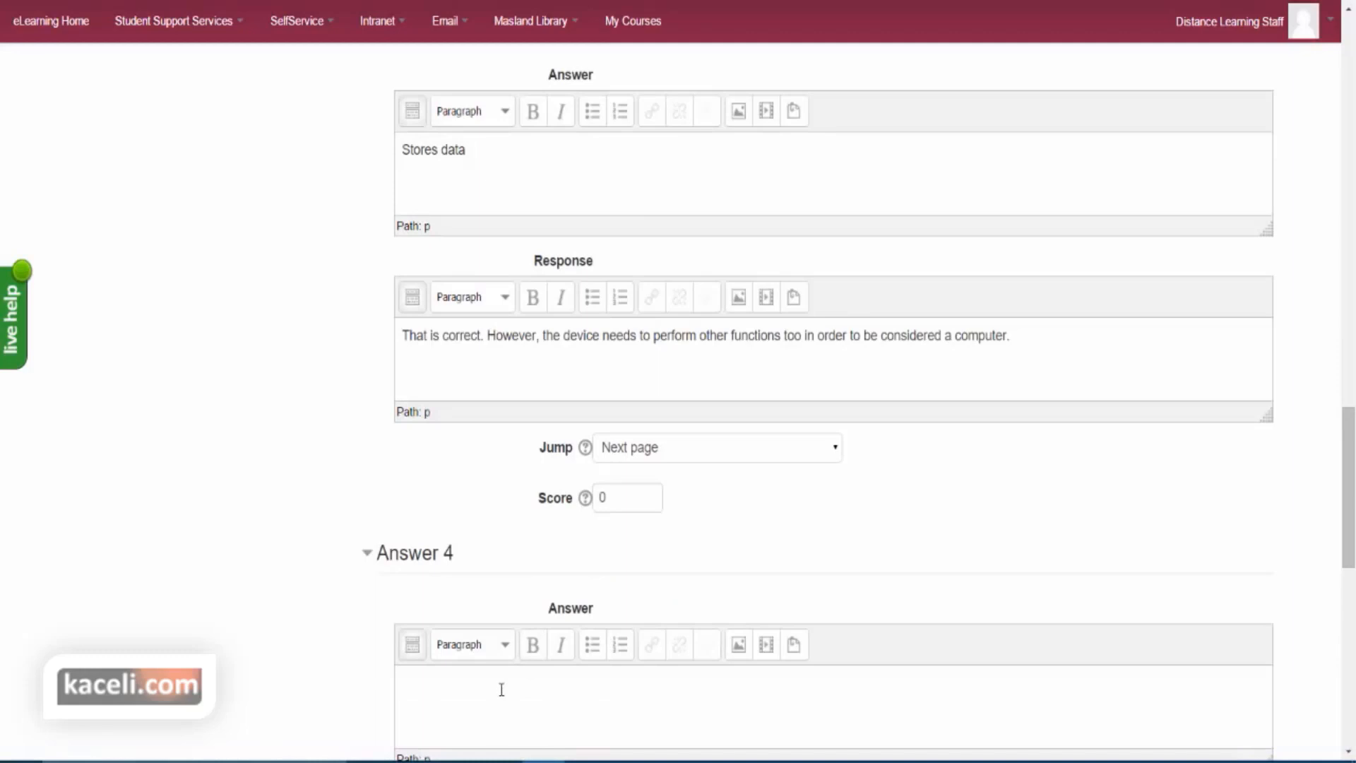
pyautogui.write('sts')
pyautogui.scroll(-3, 504, 690)
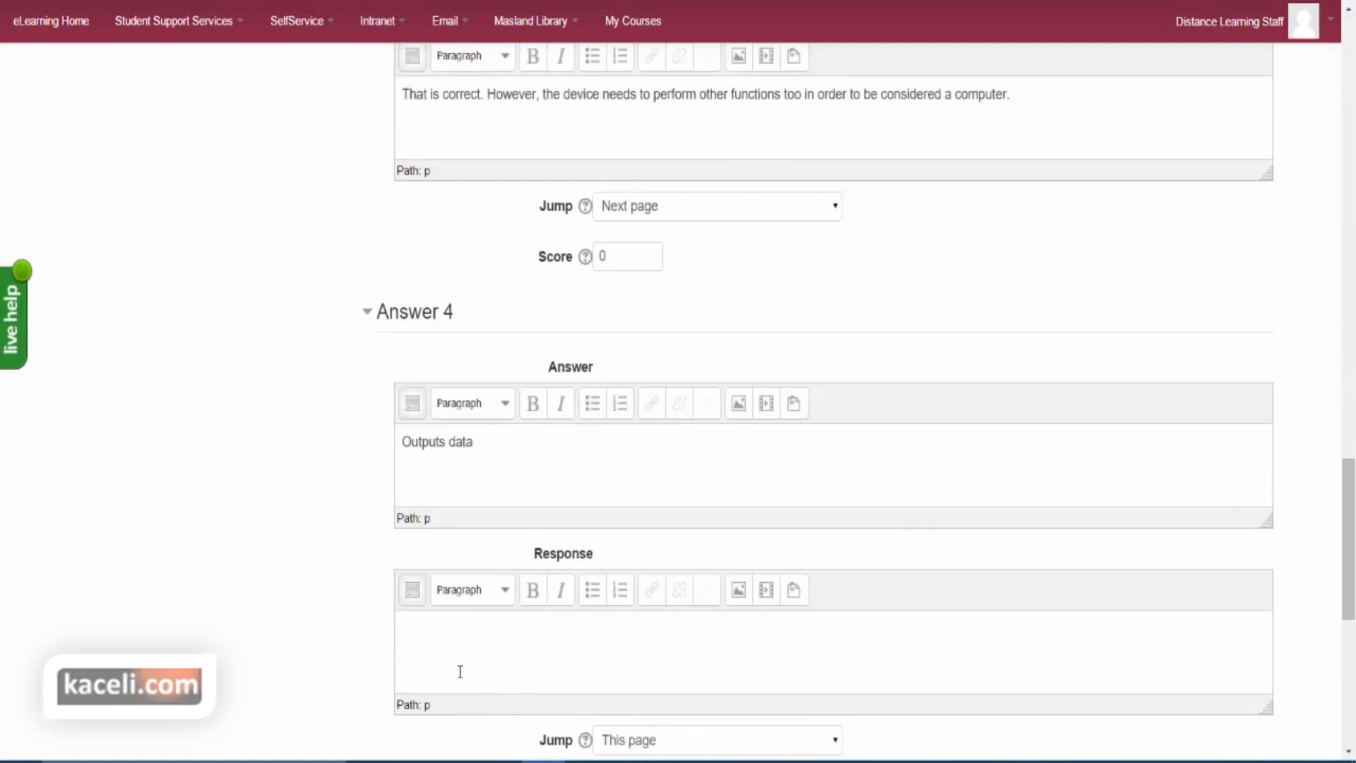
pyautogui.click(494, 662)
pyautogui.write('That is correct. However, the device needs to perform other functions too in order to be considered a computer.')
pyautogui.scroll(-1, 493, 662)
# - Set the jump of Answer 4 to Next page, then save the multichoice question page after reviewing all four answers
pyautogui.click(638, 664)
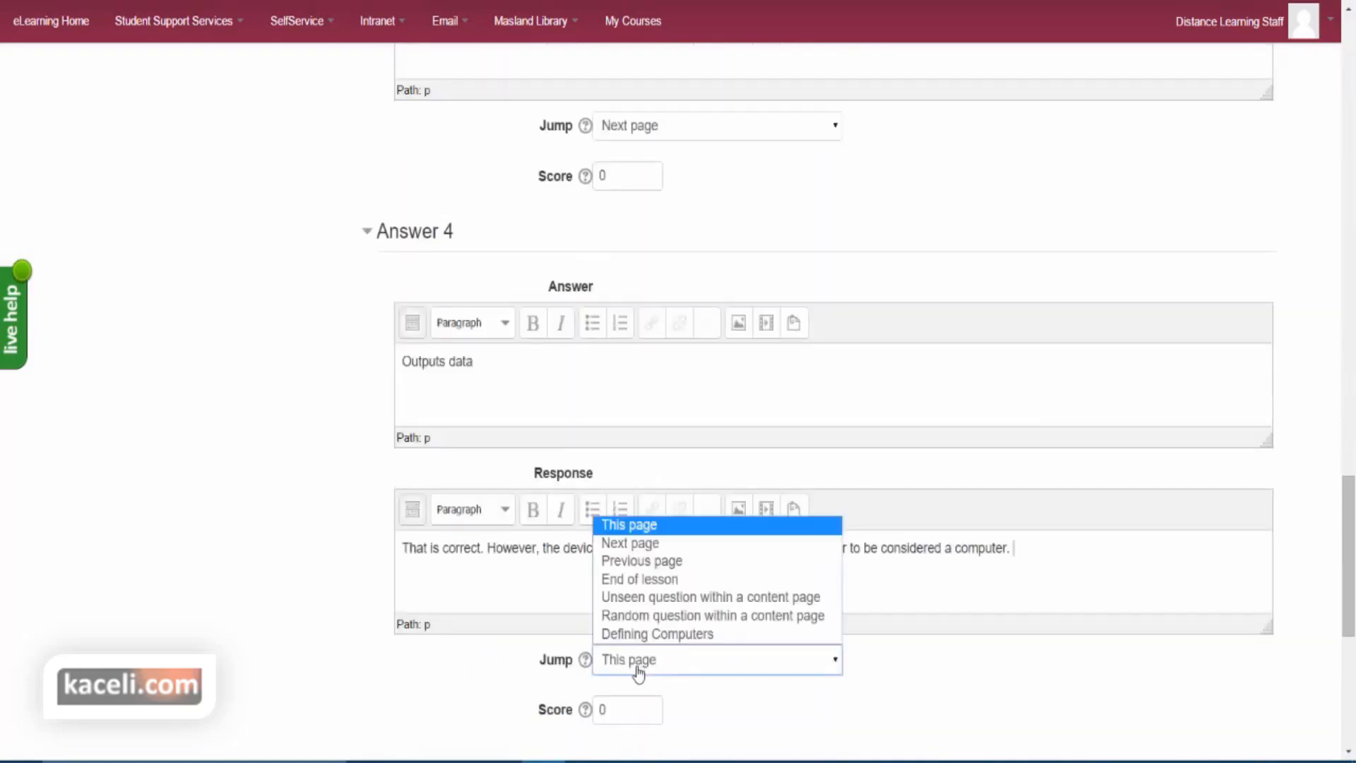
pyautogui.click(639, 543)
pyautogui.scroll(-2, 713, 689)
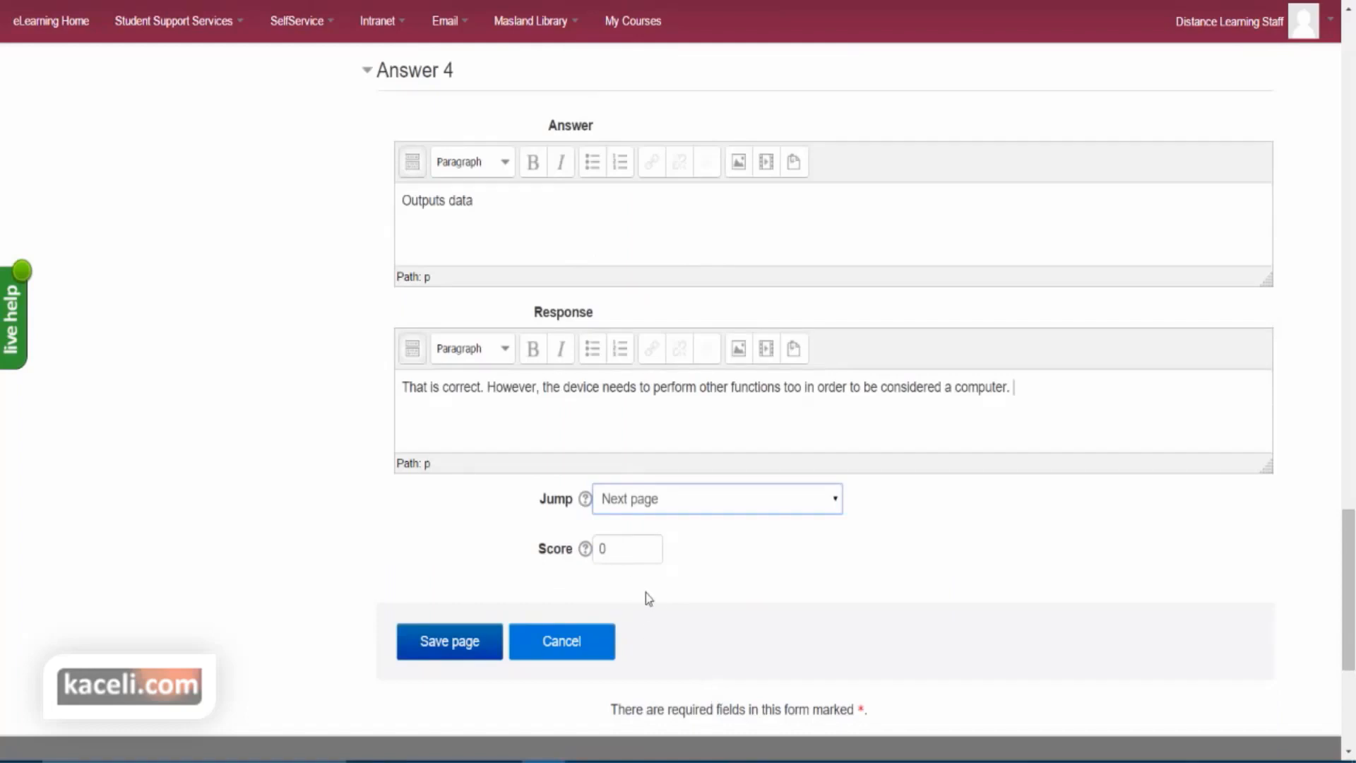
pyautogui.scroll(11, 541, 597)
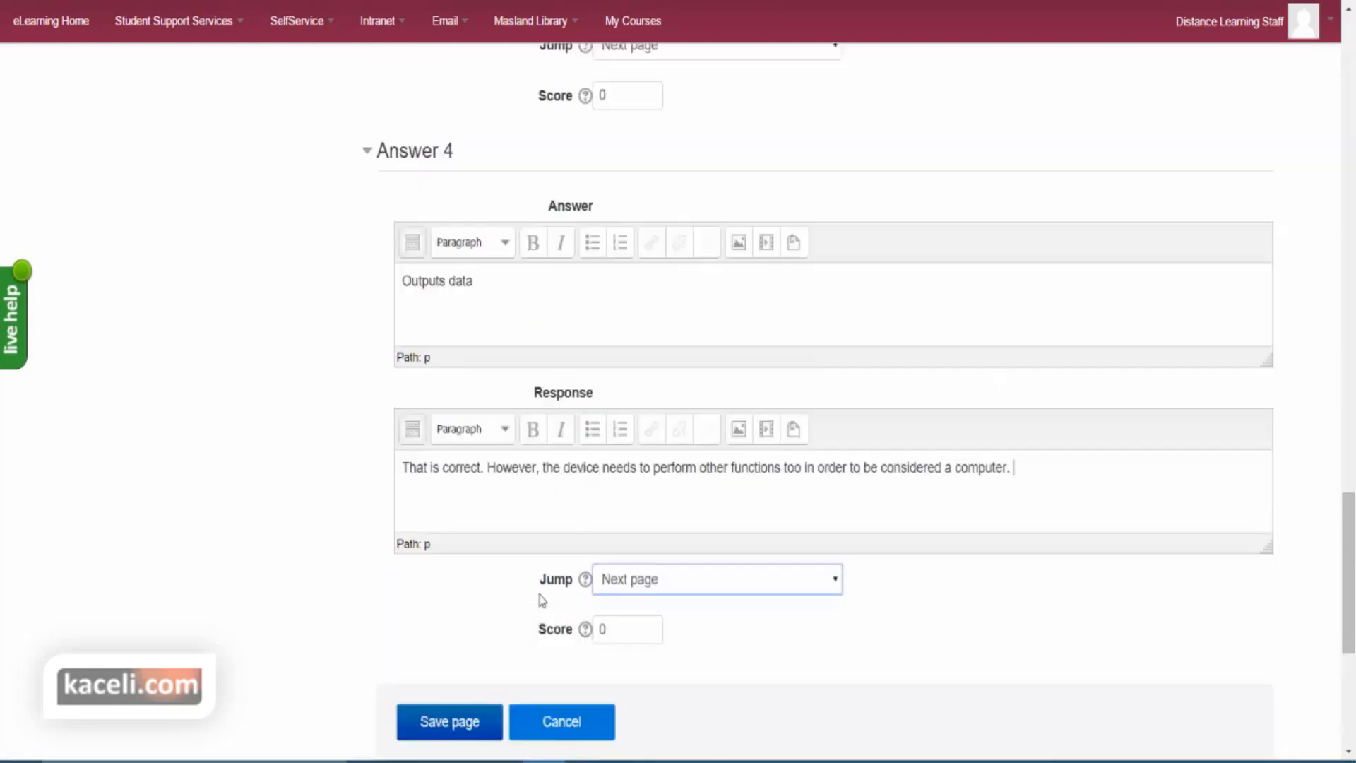
pyautogui.scroll(6, 532, 592)
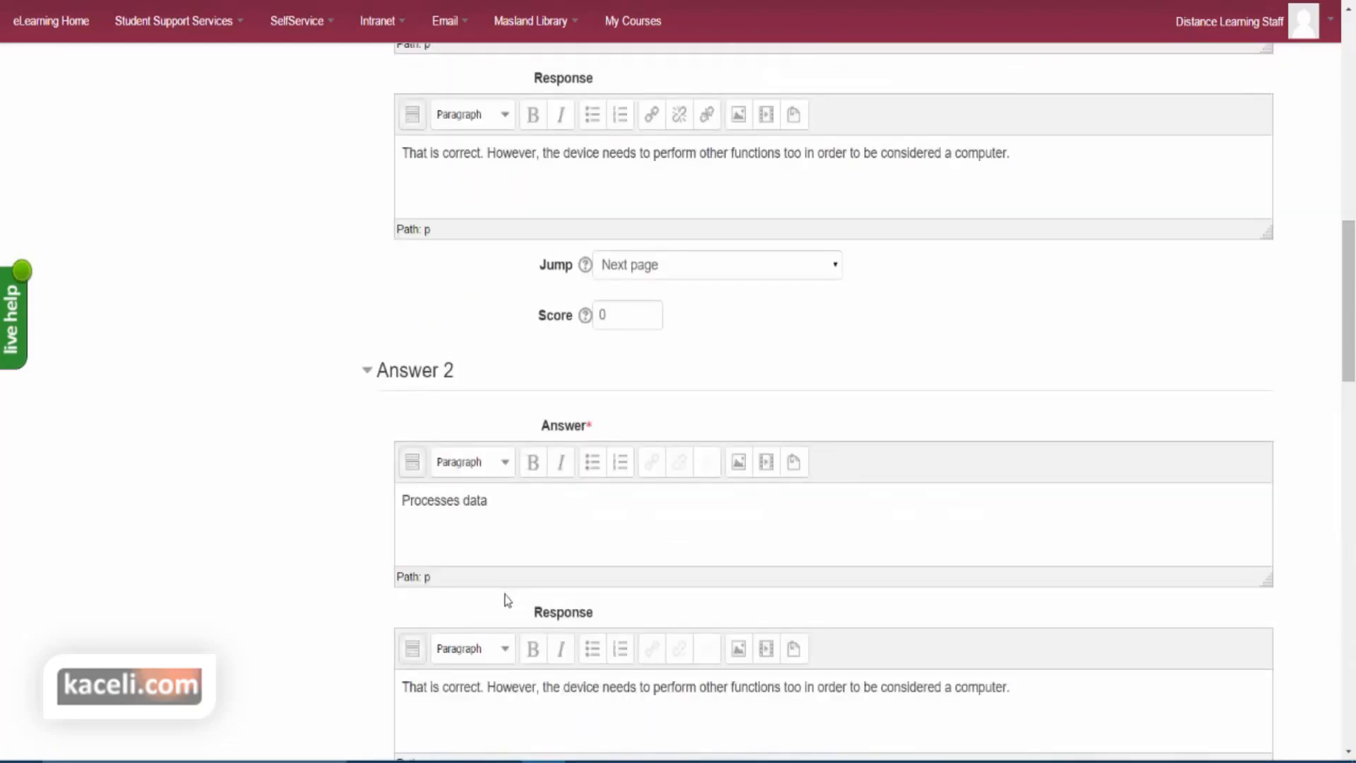
pyautogui.scroll(-11, 507, 600)
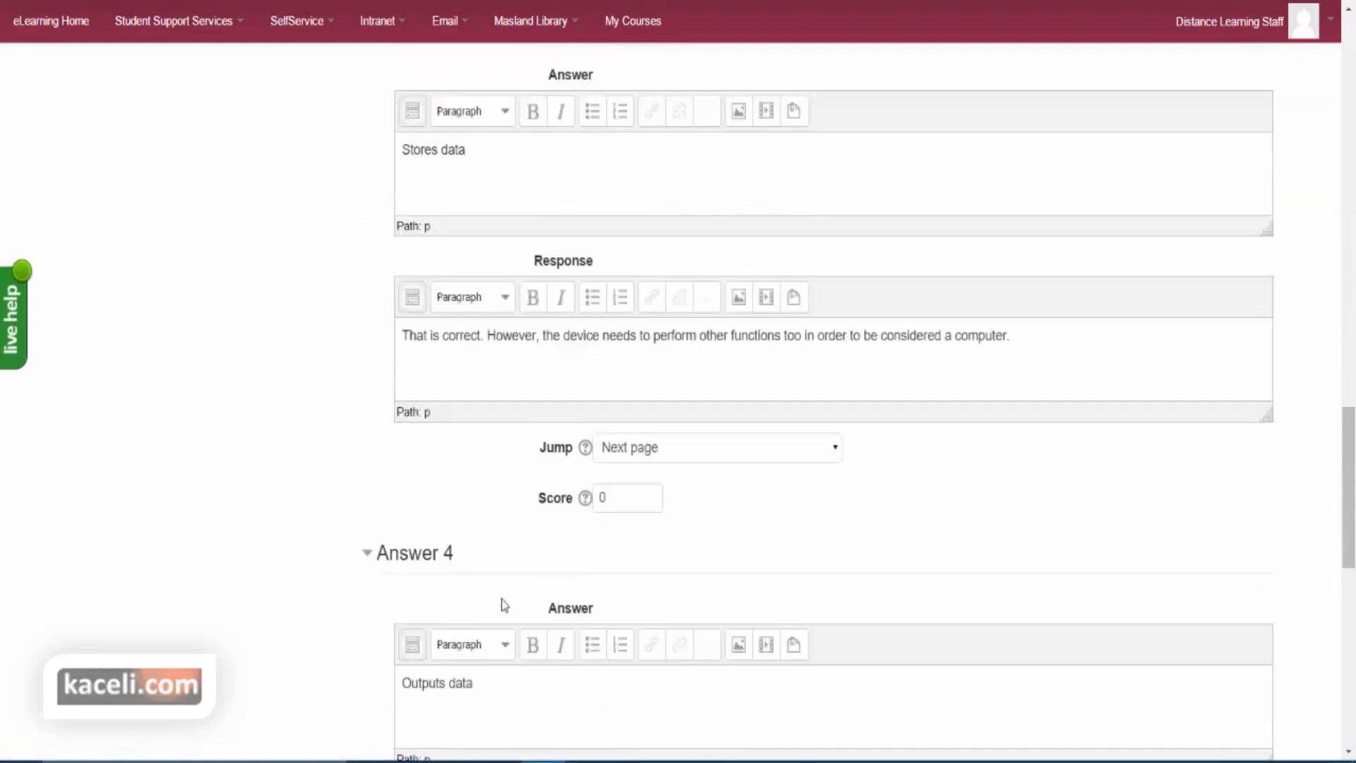
pyautogui.scroll(-5, 502, 602)
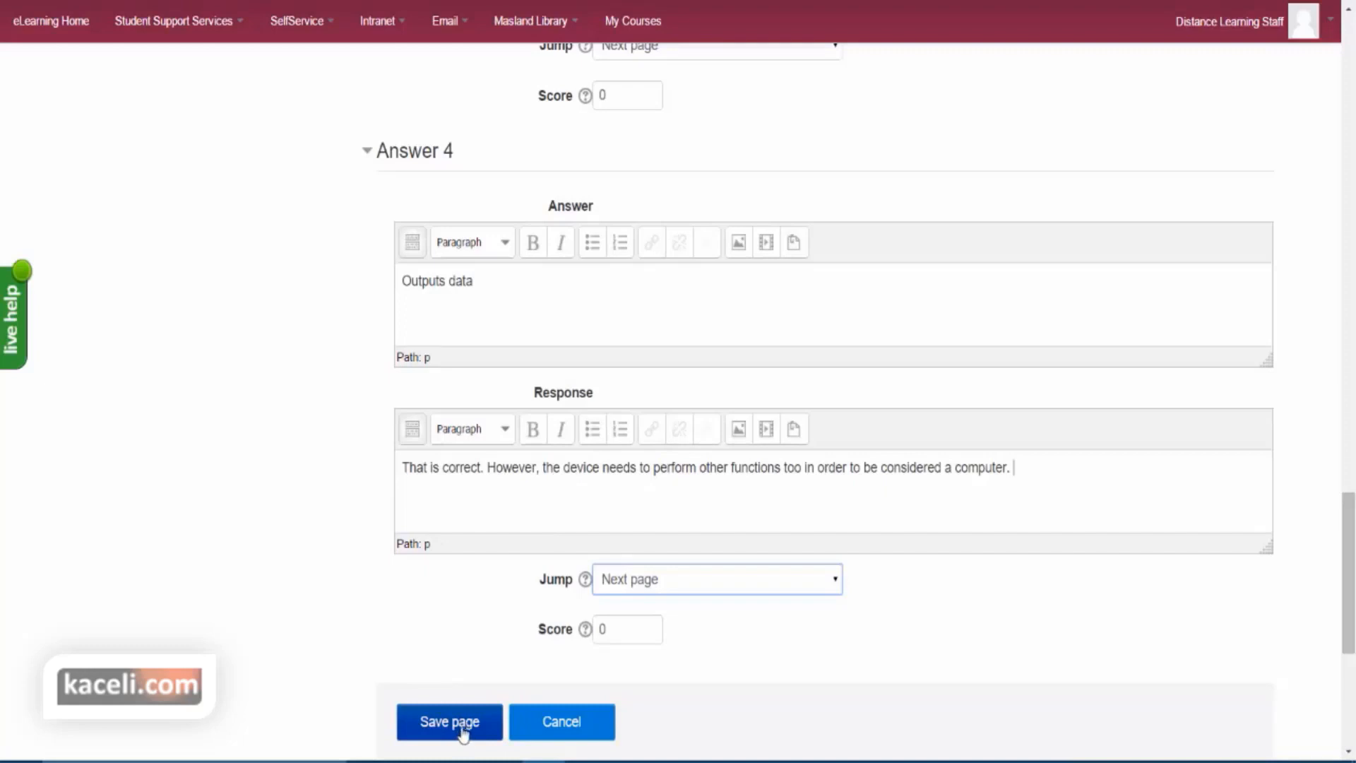
pyautogui.click(463, 734)
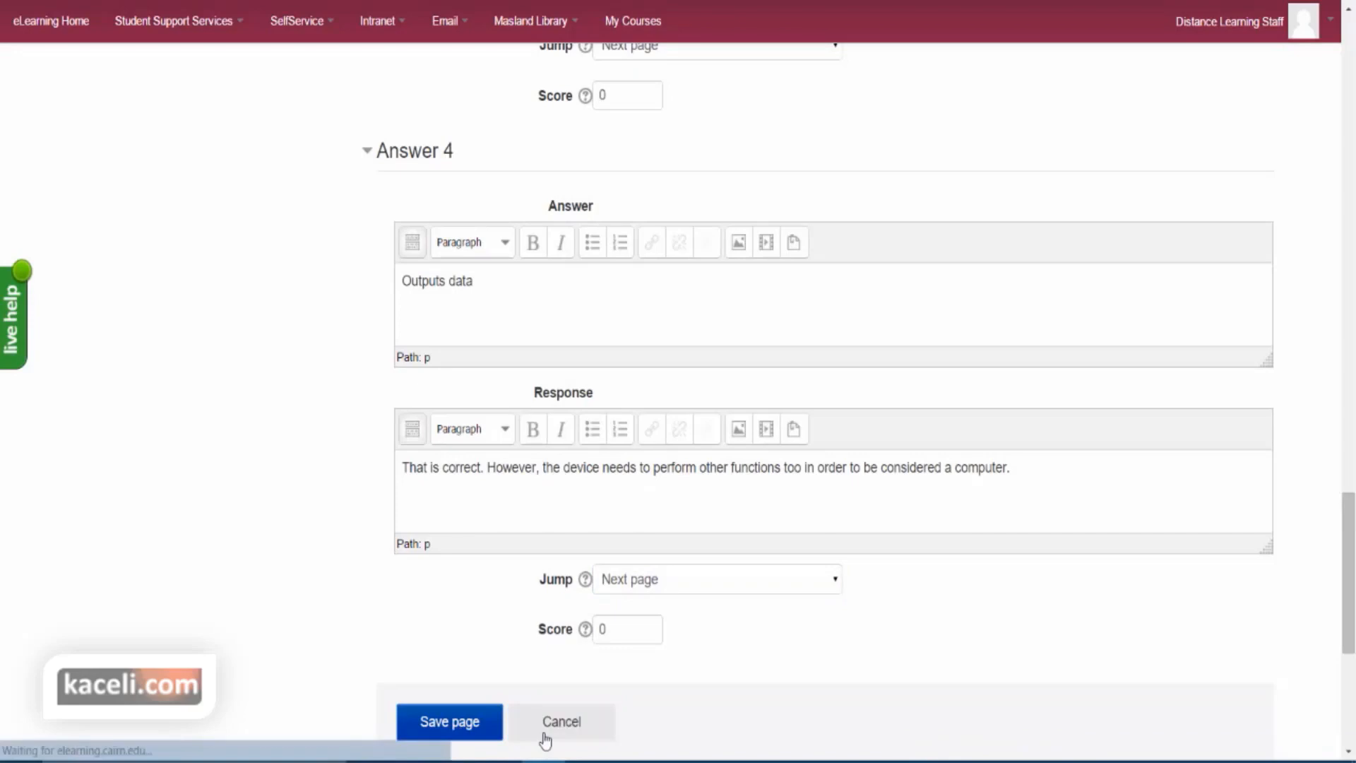
pyautogui.click(522, 737)
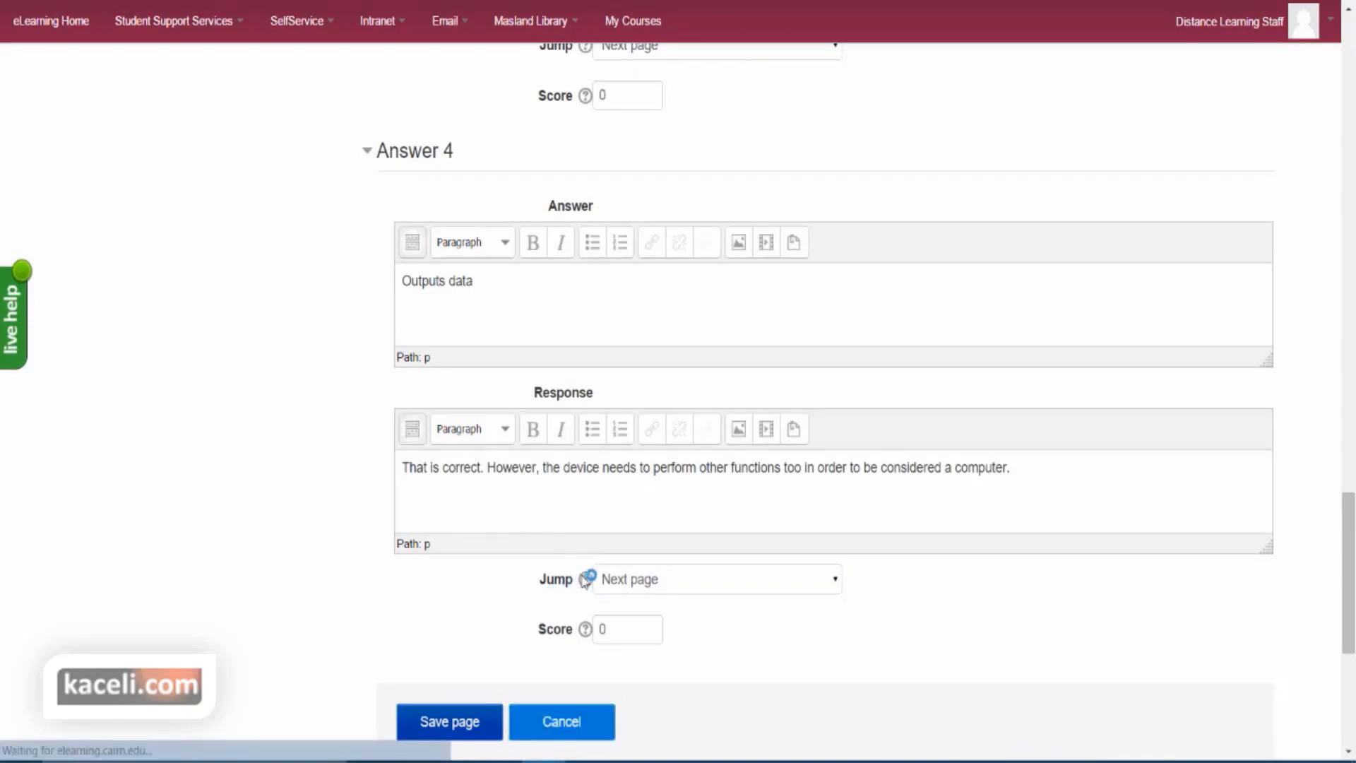
# - Open the settings of Lesson 1: Computers in Education and expand the Flow control, Availability and Appearance sections
pyautogui.scroll(3, 711, 456)
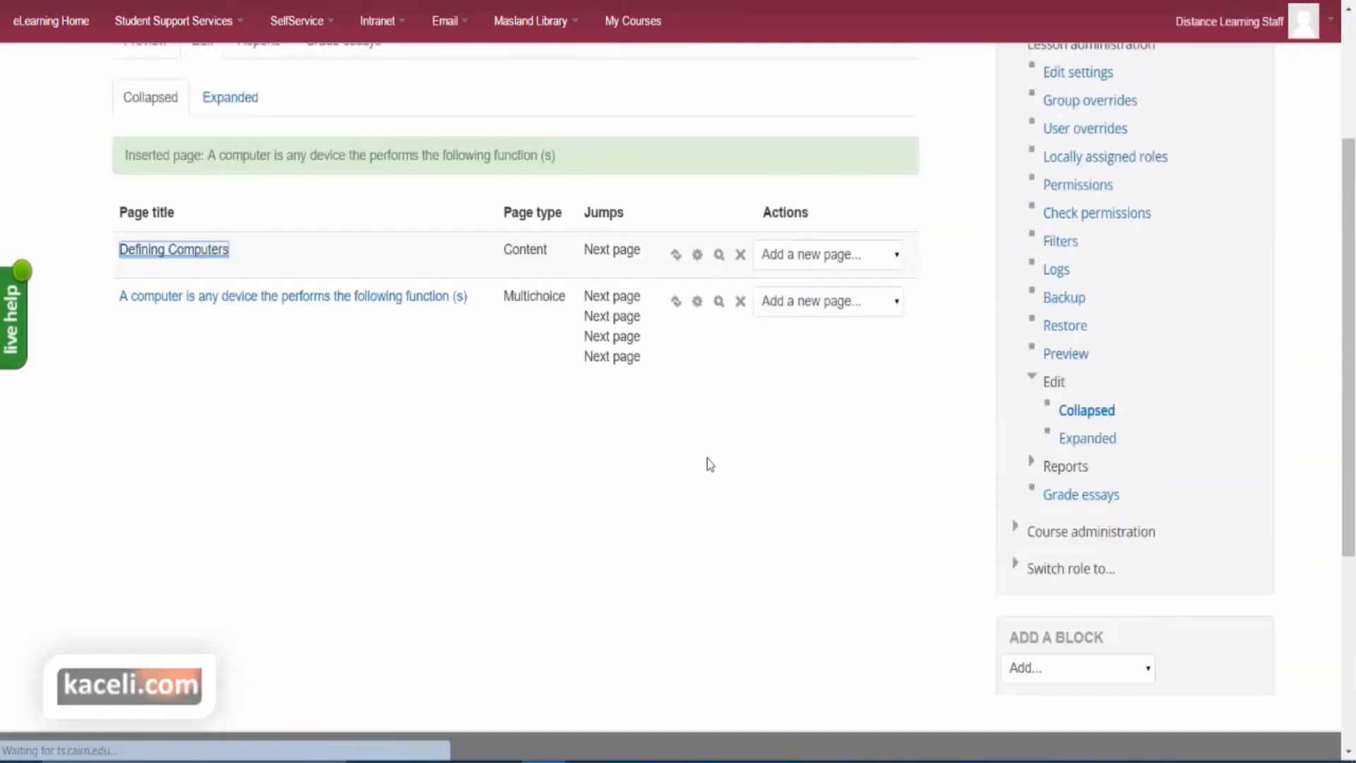
pyautogui.scroll(2, 975, 378)
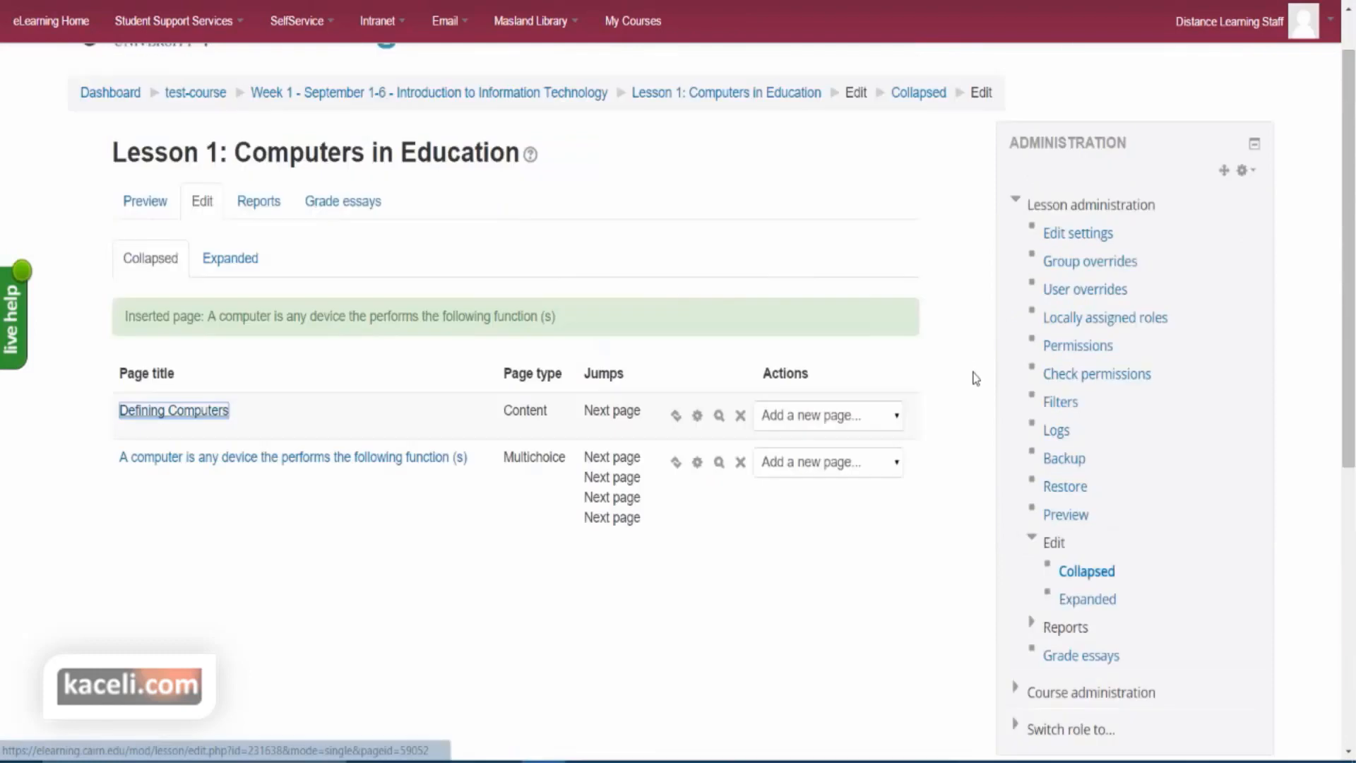
pyautogui.click(1059, 242)
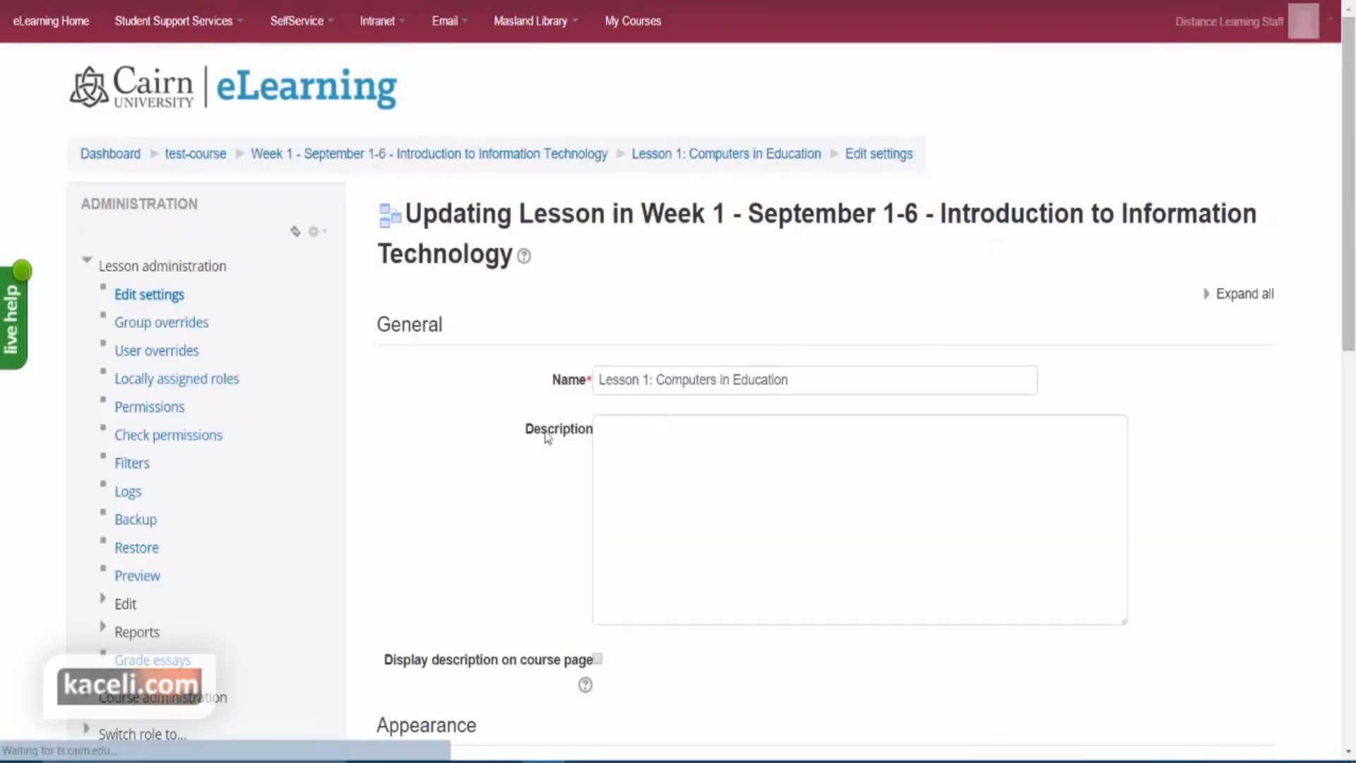
pyautogui.scroll(-6, 452, 494)
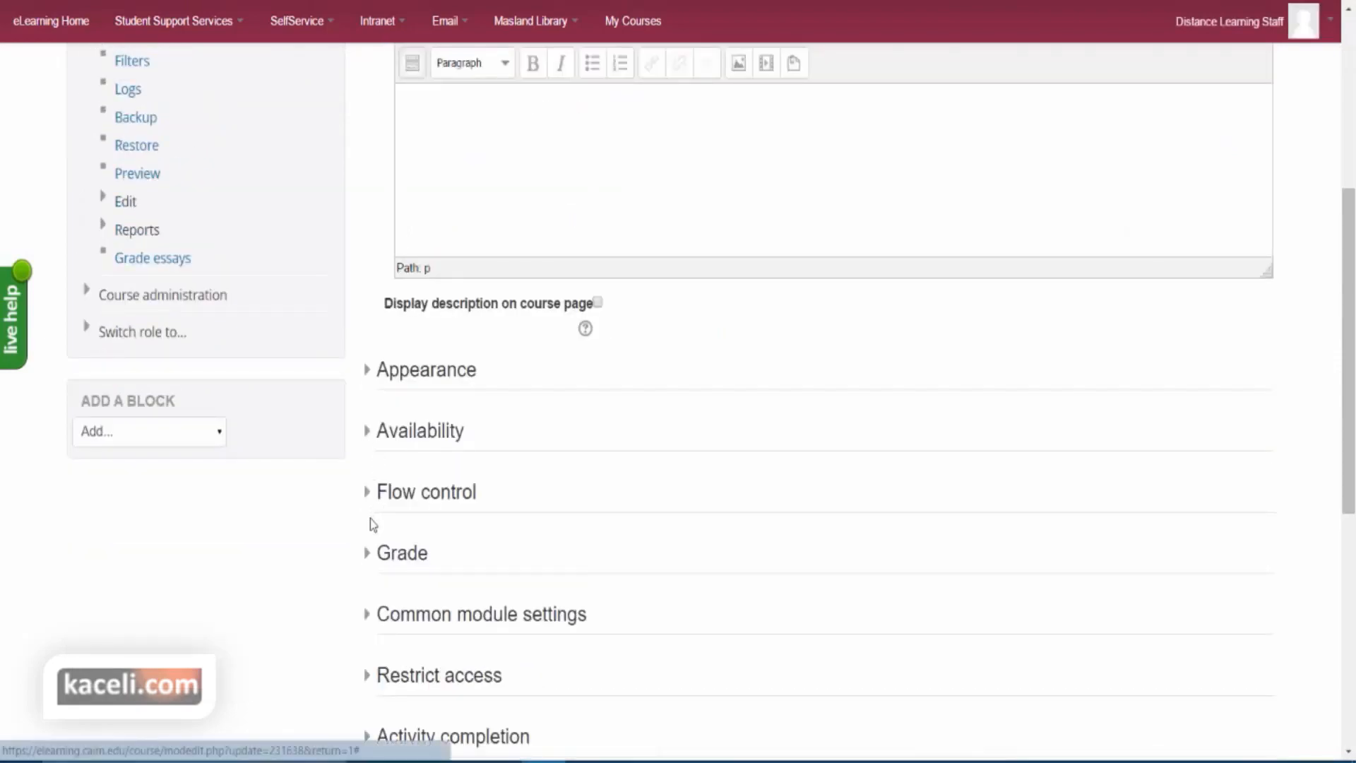
pyautogui.click(380, 496)
pyautogui.click(382, 434)
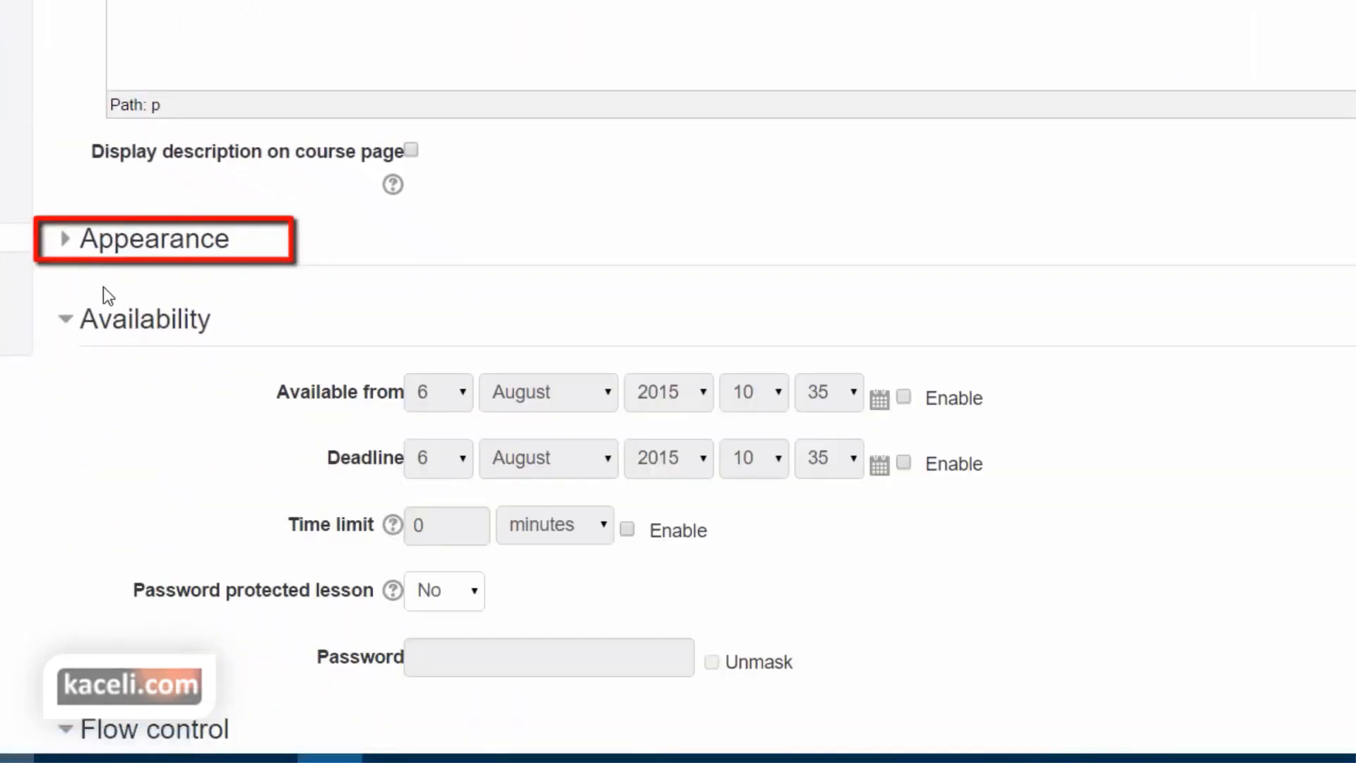
pyautogui.click(71, 239)
pyautogui.scroll(-5, 816, 308)
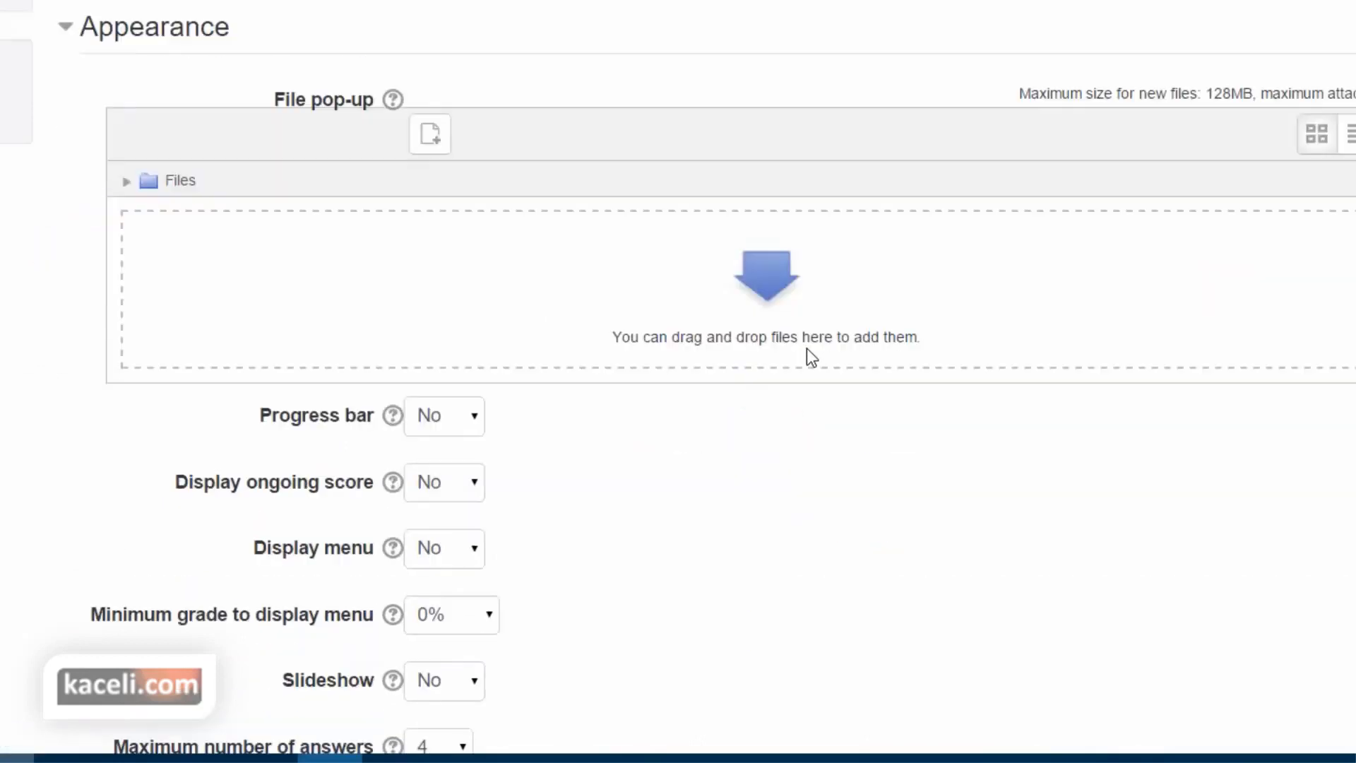
# - Set the lesson's maximum number of answers to 5, then save the settings and display the lesson
pyautogui.scroll(-3, 789, 408)
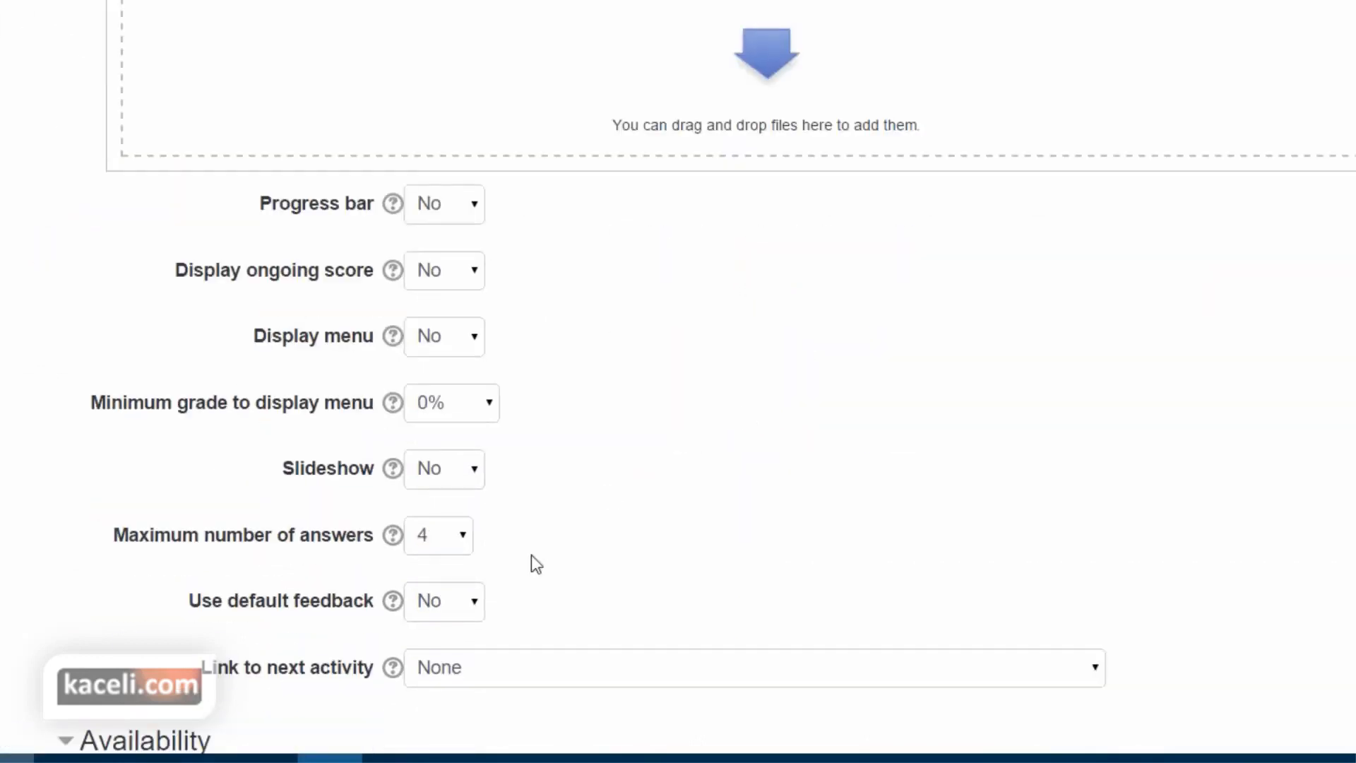
pyautogui.click(461, 543)
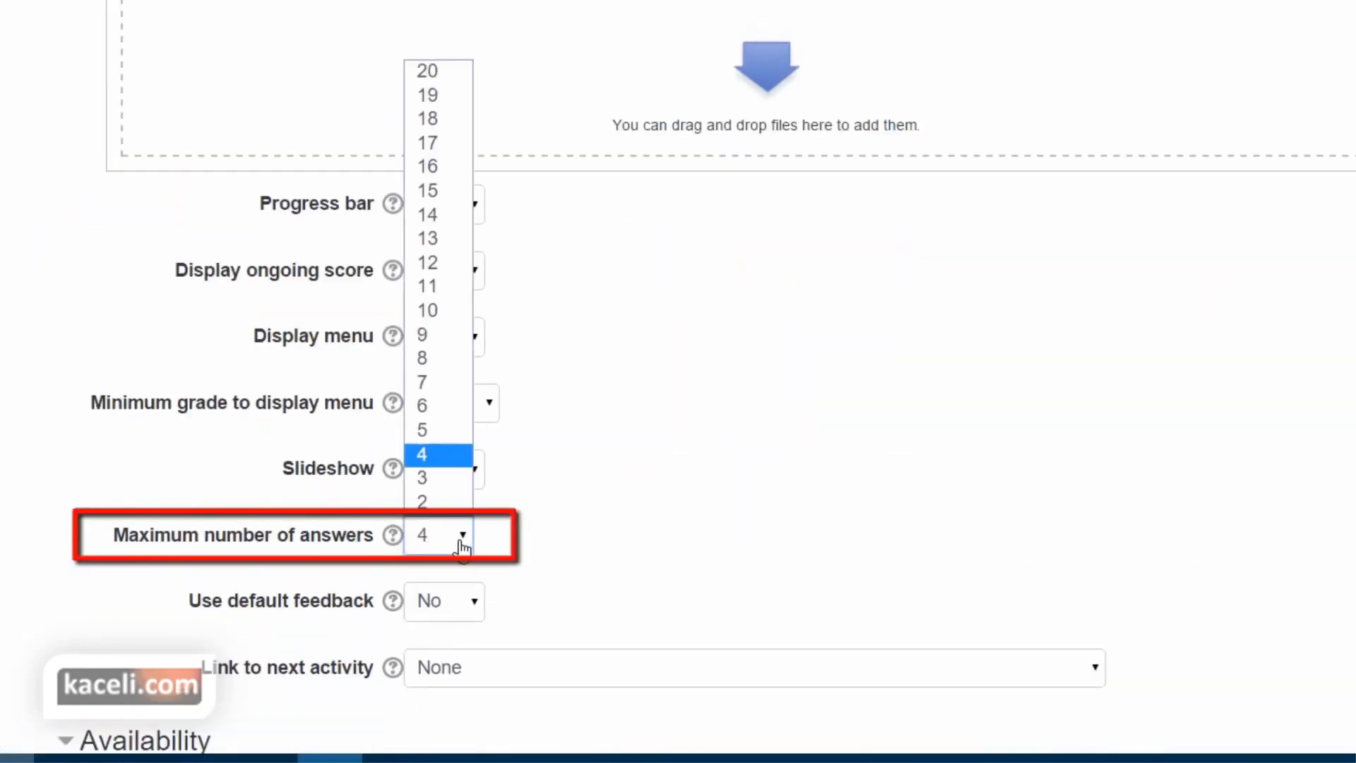
pyautogui.click(443, 432)
pyautogui.scroll(-15, 915, 507)
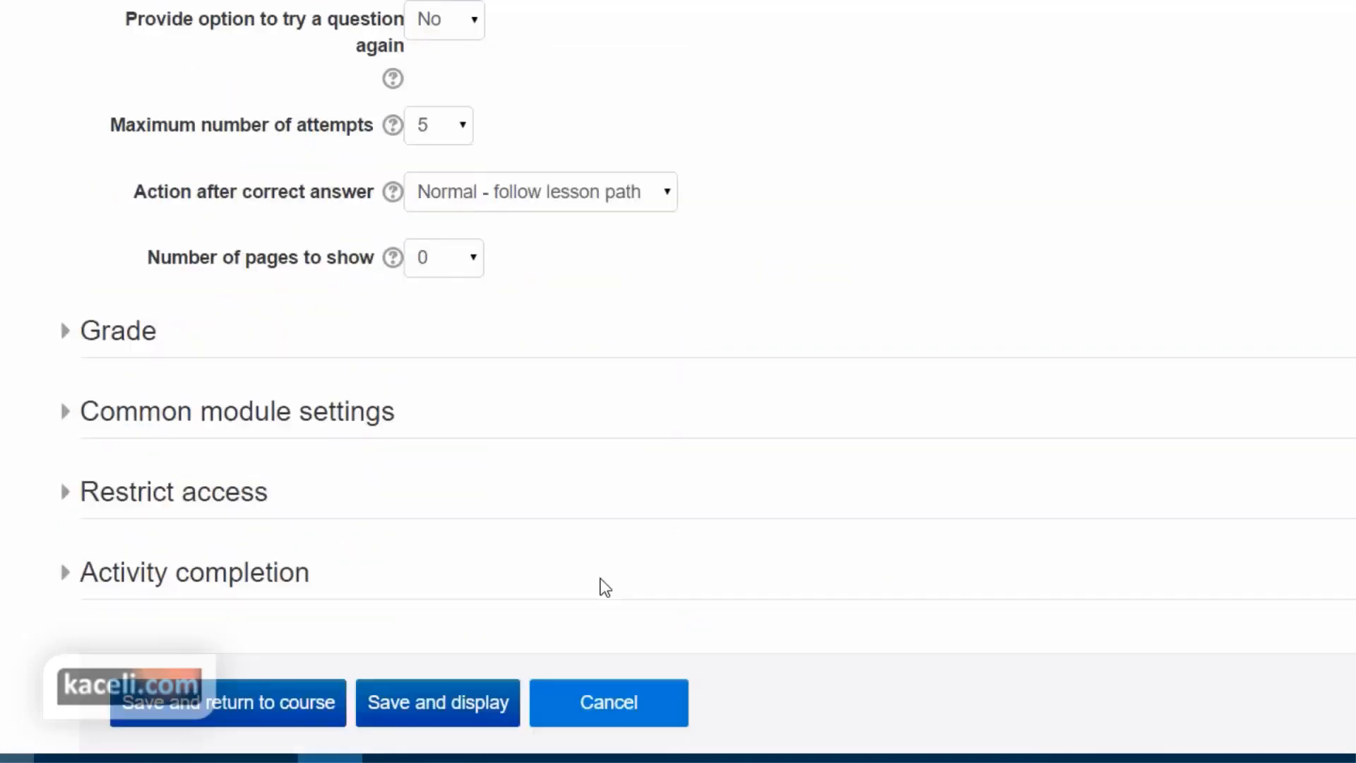
pyautogui.click(424, 700)
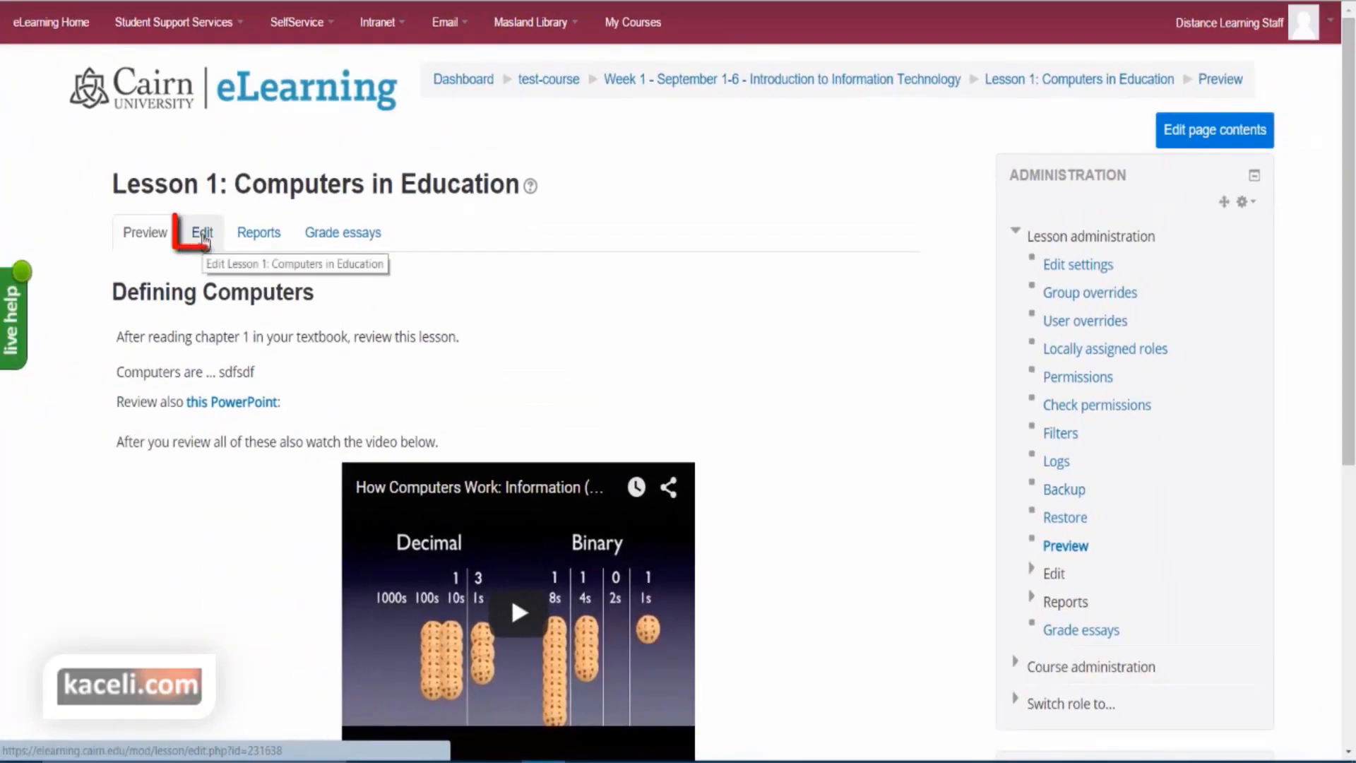
# - Open the multichoice page "A computer is any device the performs the following function (s)" for editing and expand Answer 3 and Answer 4
pyautogui.click(202, 236)
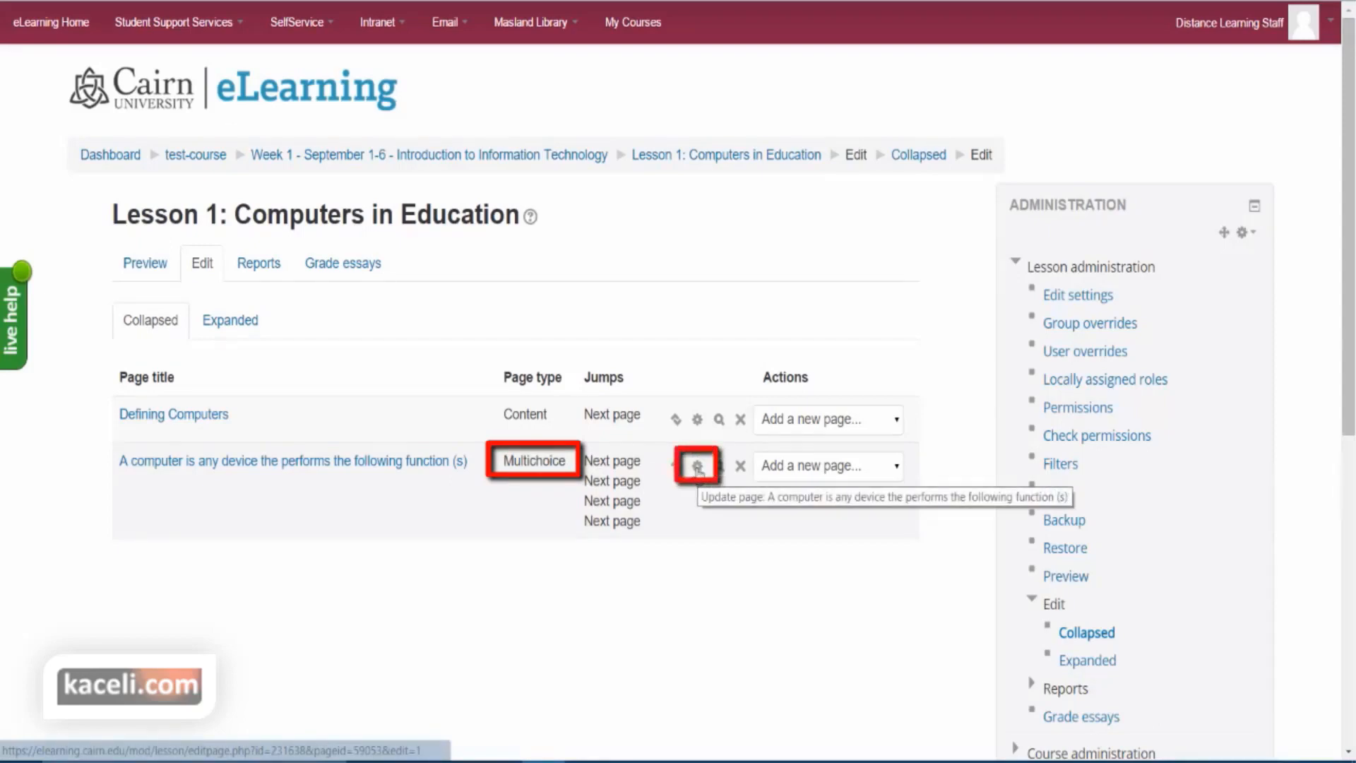
pyautogui.click(698, 467)
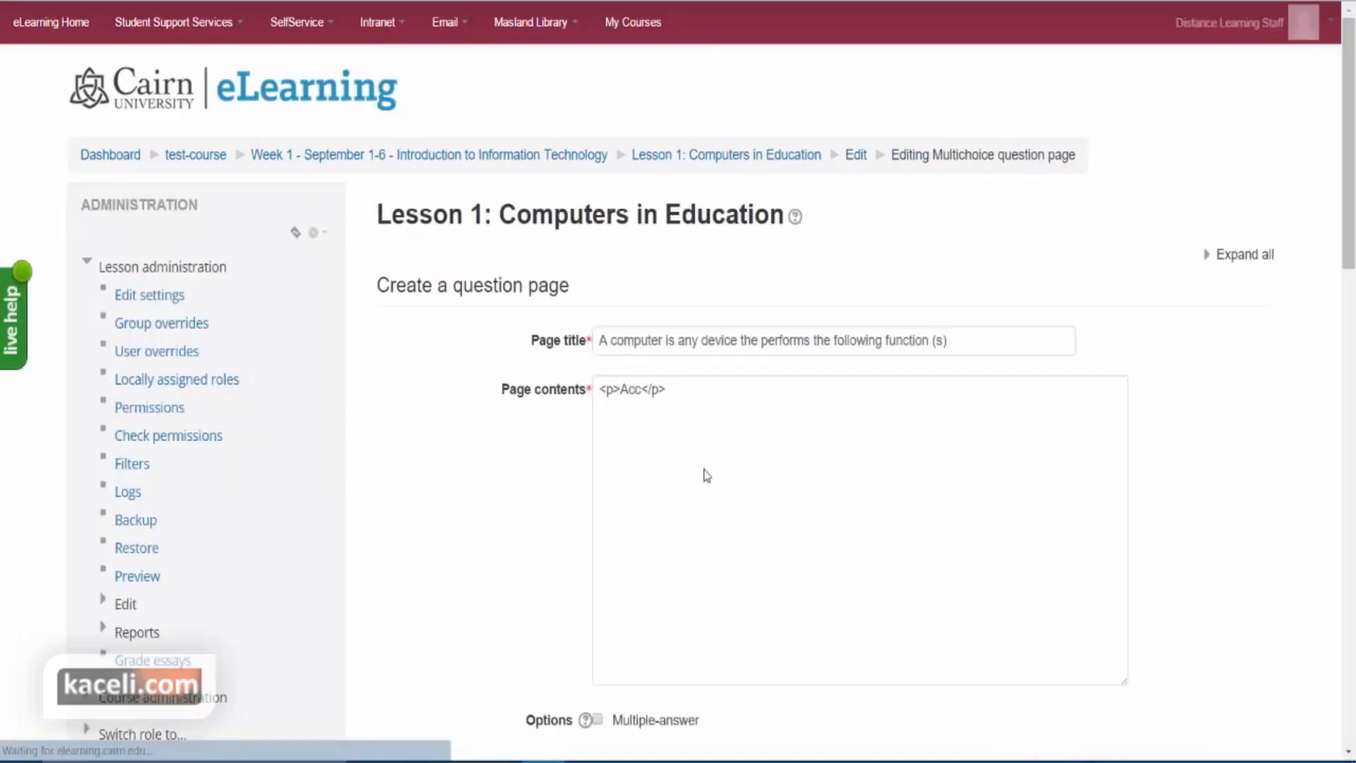
pyautogui.scroll(-10, 552, 497)
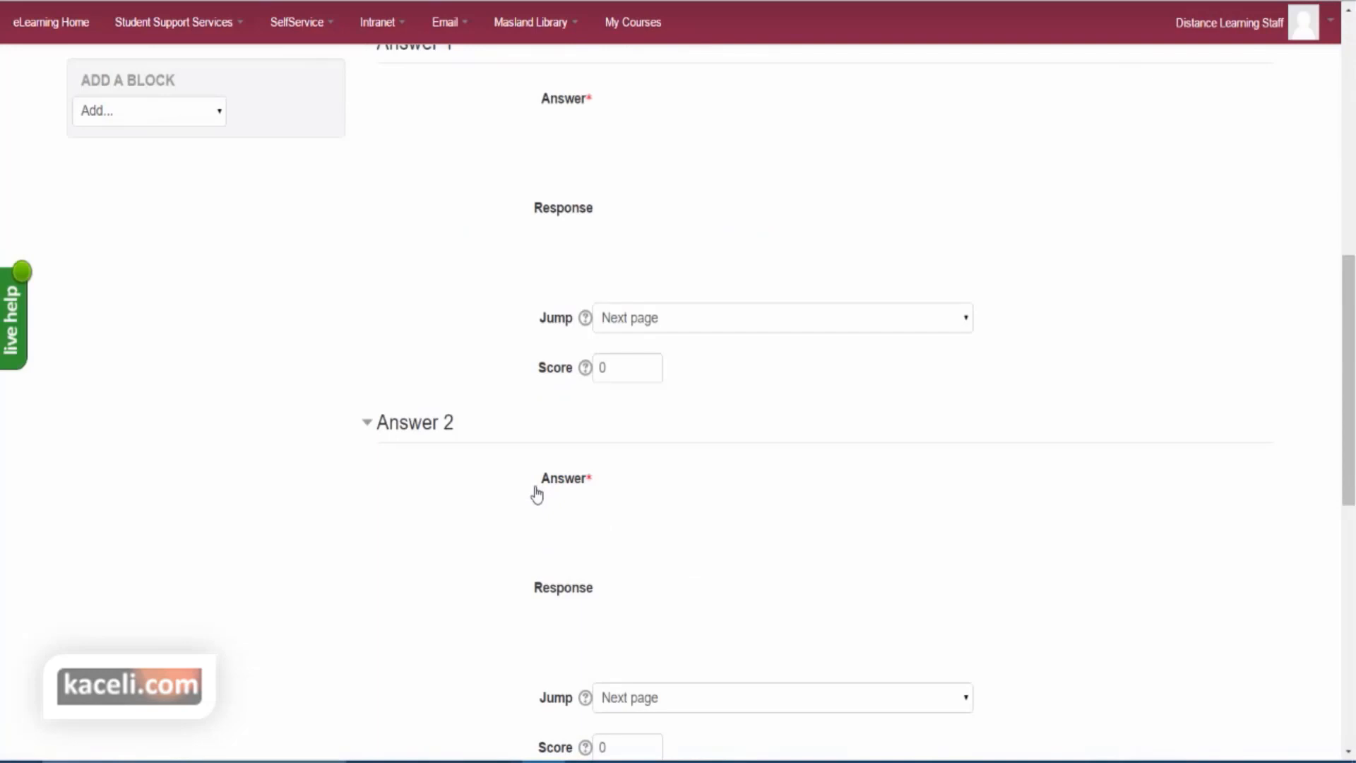
pyautogui.scroll(-10, 537, 494)
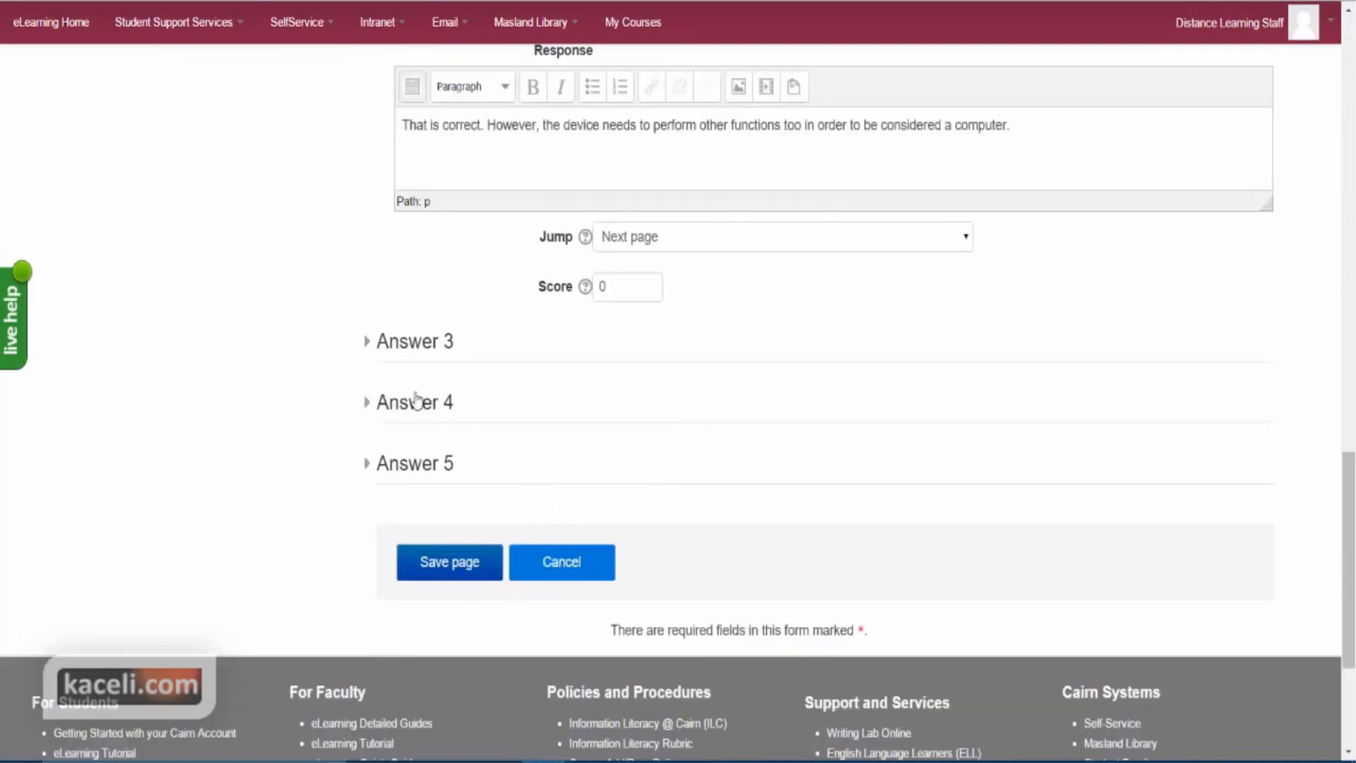
pyautogui.click(373, 346)
pyautogui.scroll(-5, 536, 487)
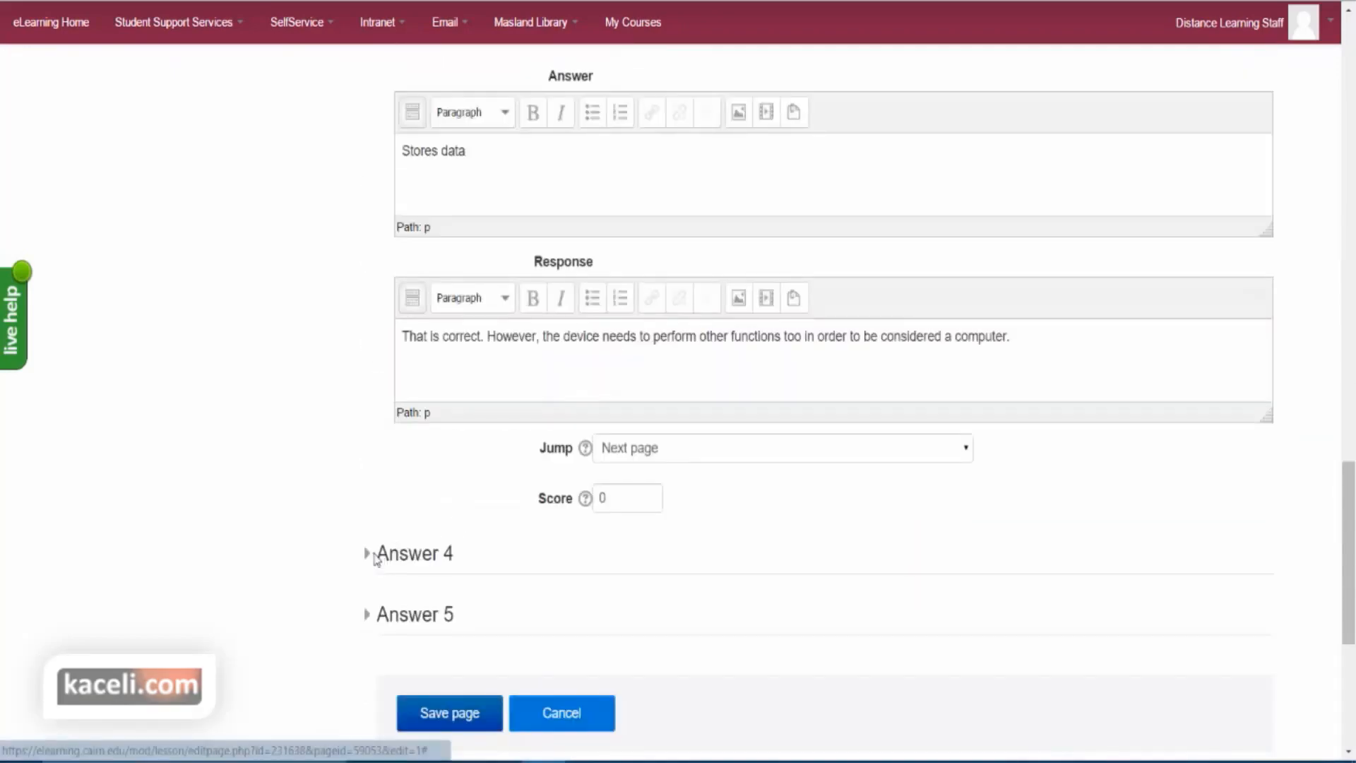
pyautogui.click(373, 555)
pyautogui.scroll(-5, 666, 590)
pyautogui.scroll(-3, 496, 601)
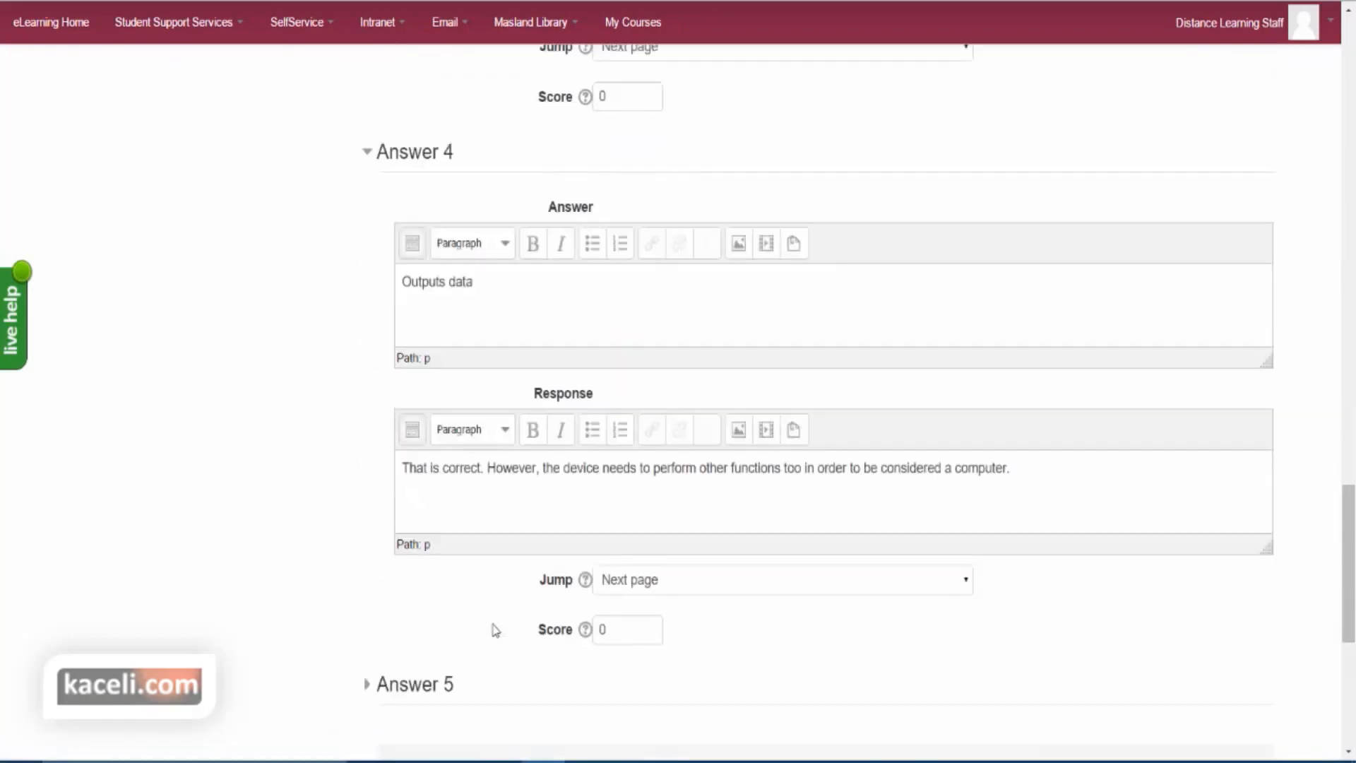
# - Expand Answer 5 and enter "All 4 presented options." as its answer text
pyautogui.click(367, 603)
pyautogui.scroll(-3, 636, 629)
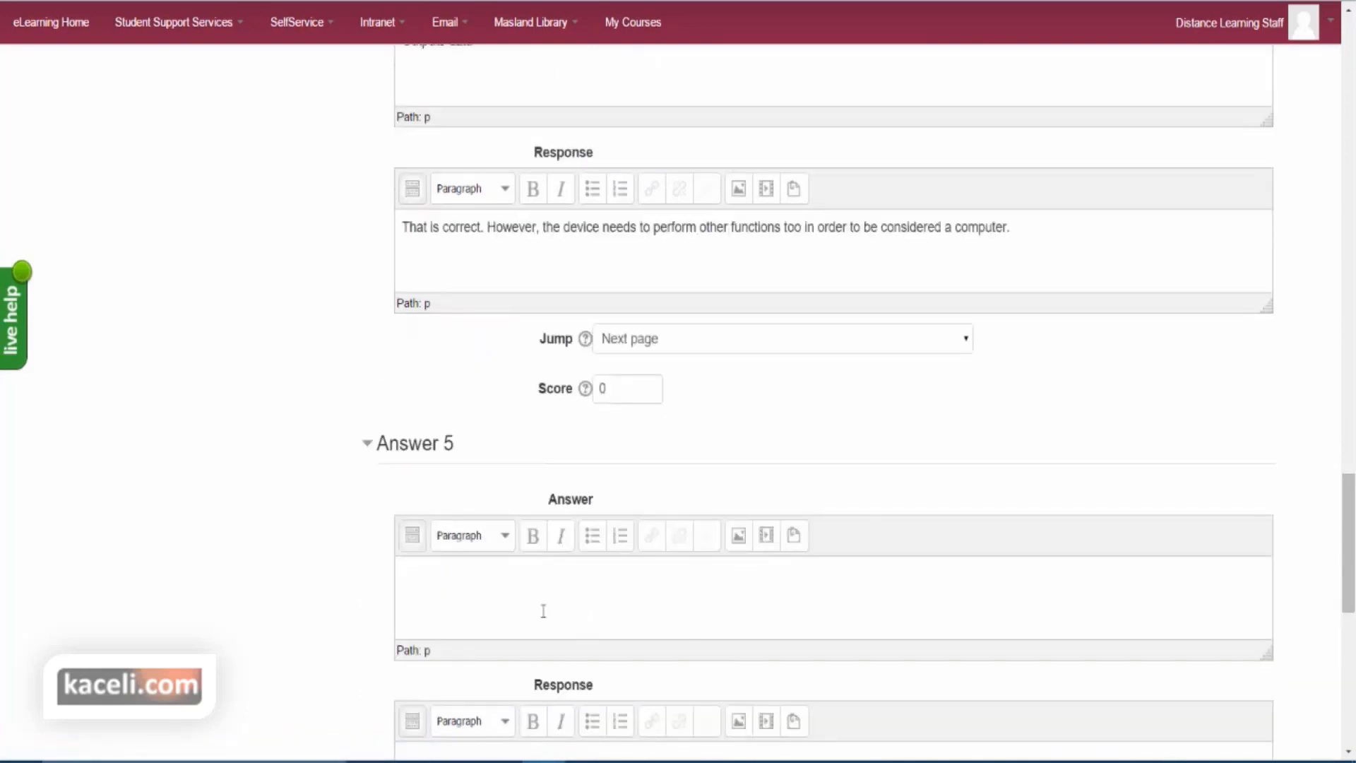
pyautogui.click(515, 603)
pyautogui.write('All 4 presented options.')
# - Give Answer 5 the response "That is correct. A device needs to perform at least these four basic functions in order to be considered a computer."
pyautogui.scroll(-4, 500, 600)
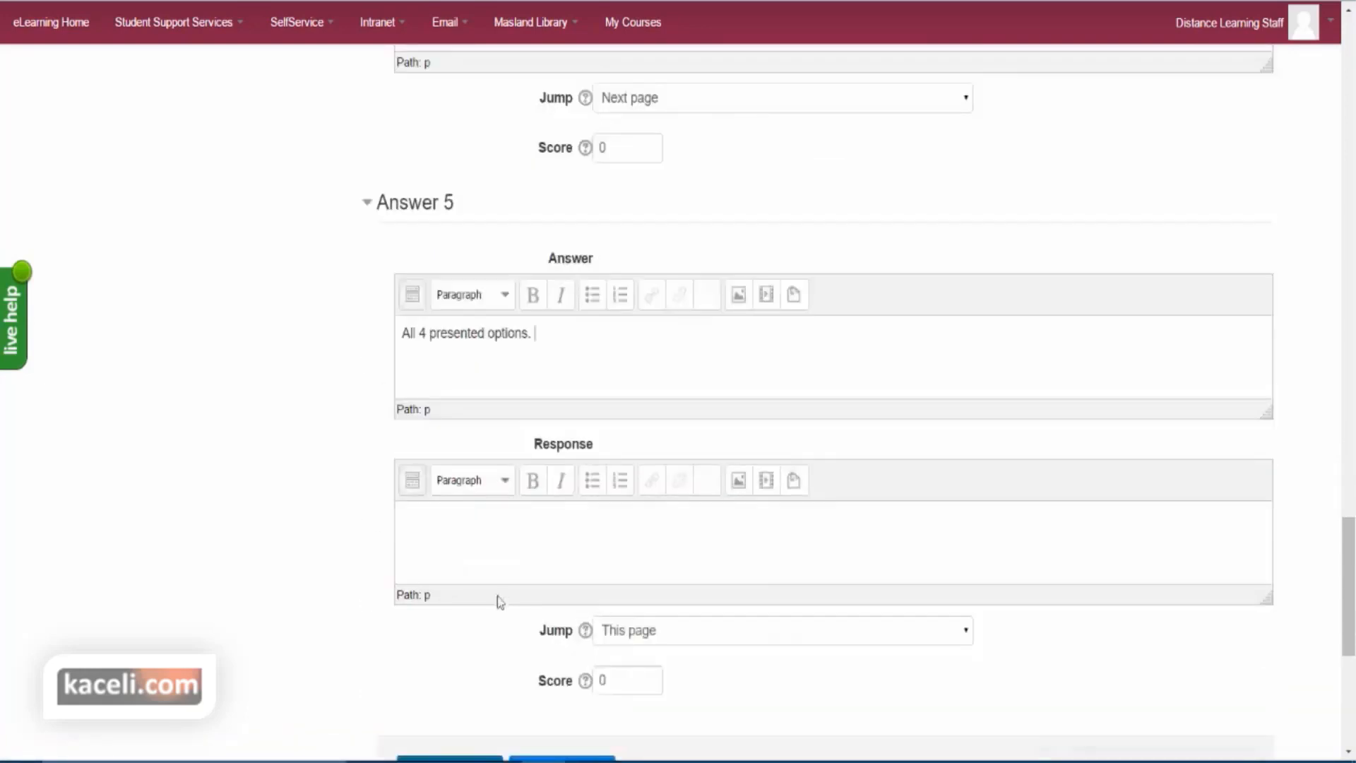
pyautogui.click(499, 535)
pyautogui.write('That is correct. A device needs to perform at least these four basic functions in order to be considered a computer.')
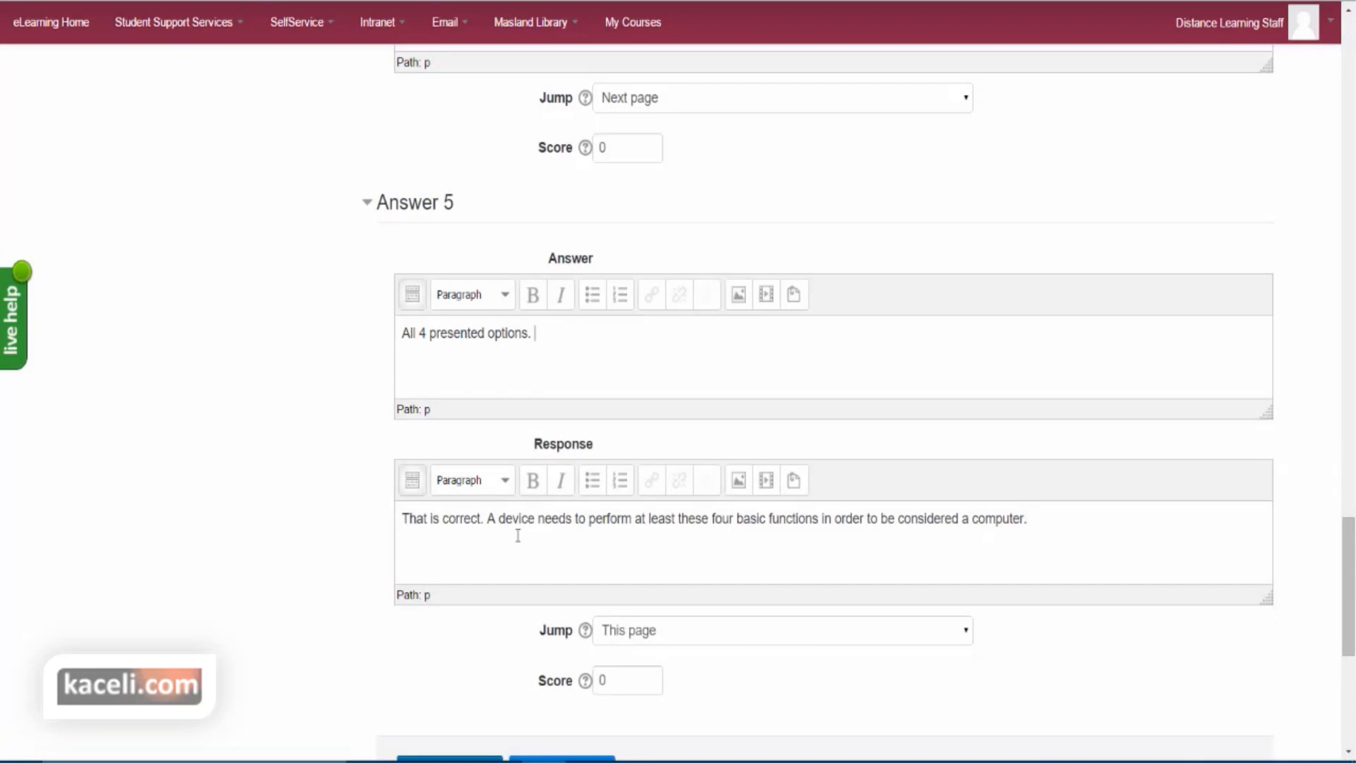
# - Set the jump of Answer 5 to Next page and its score to 10, then save the question page
pyautogui.click(636, 638)
pyautogui.click(631, 495)
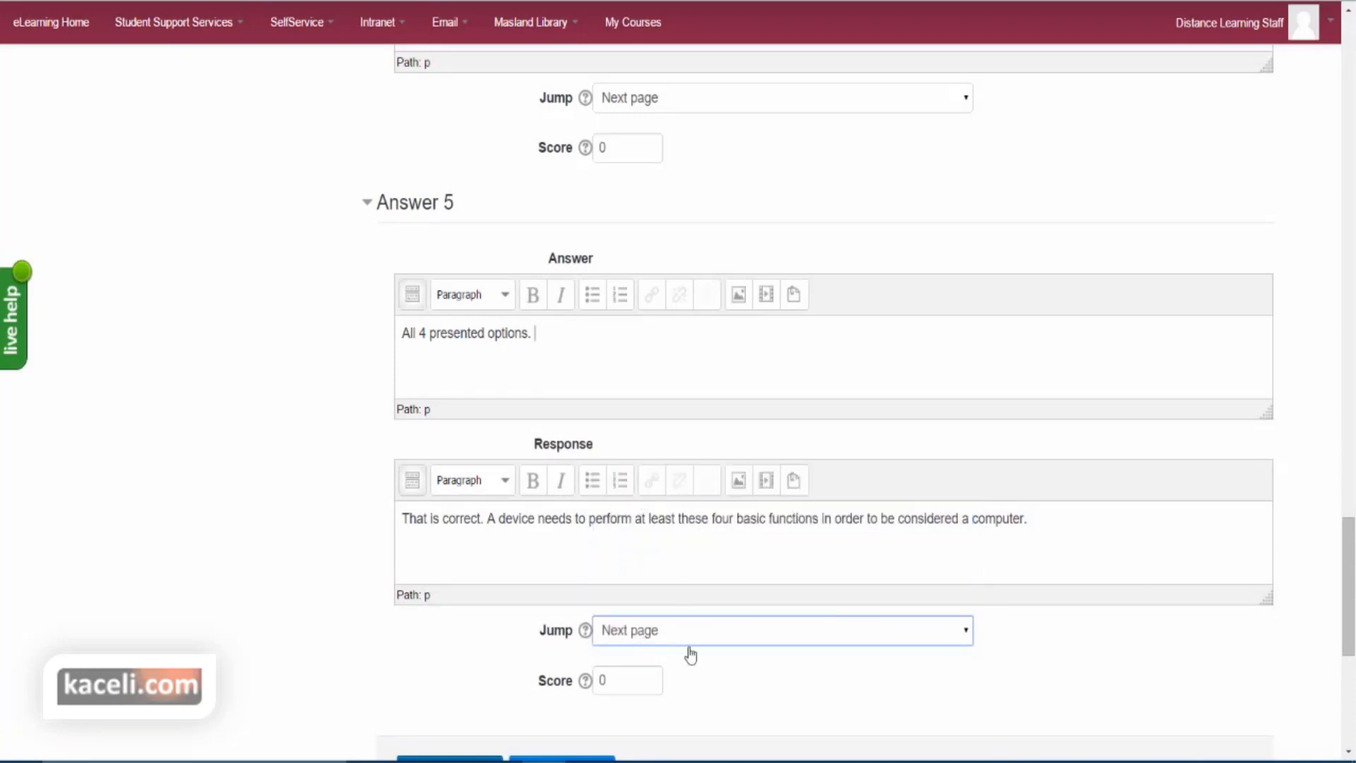
pyautogui.doubleClick(629, 680)
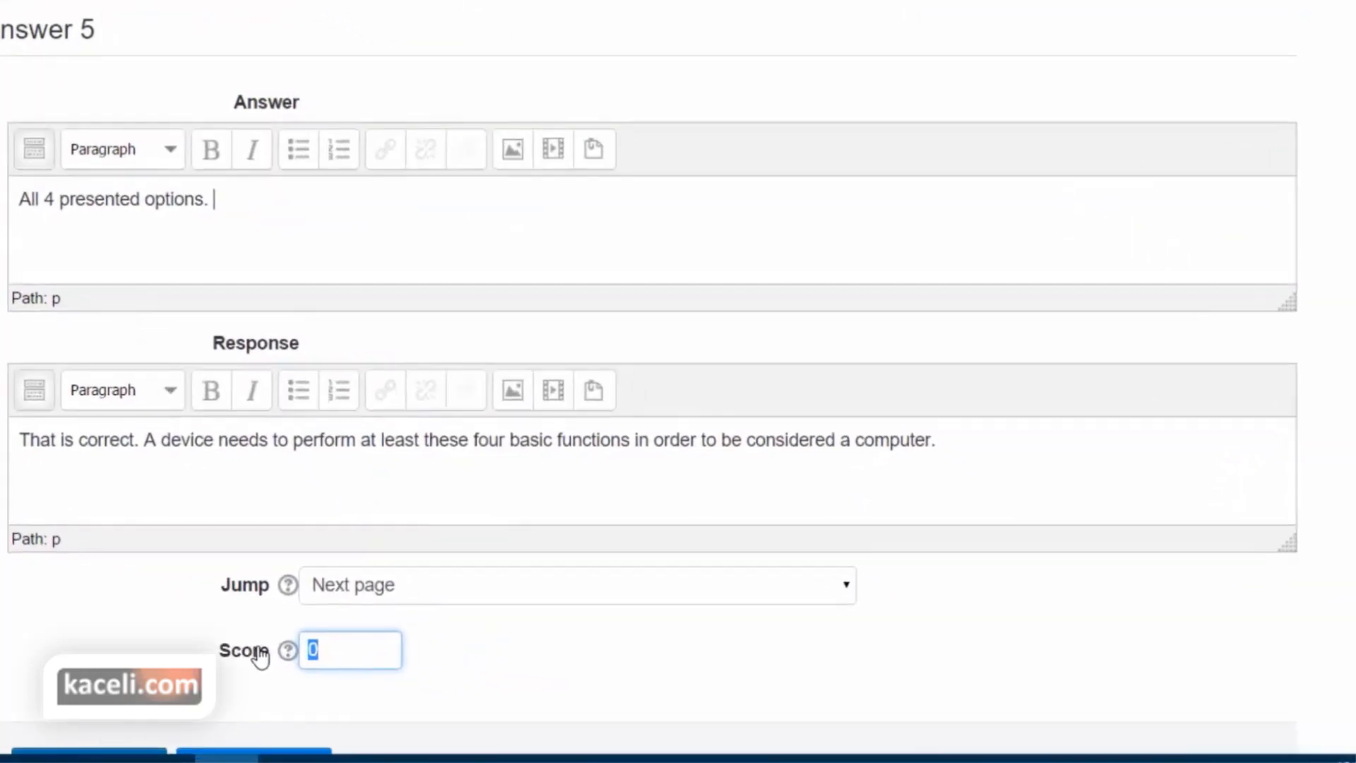
pyautogui.write('1')
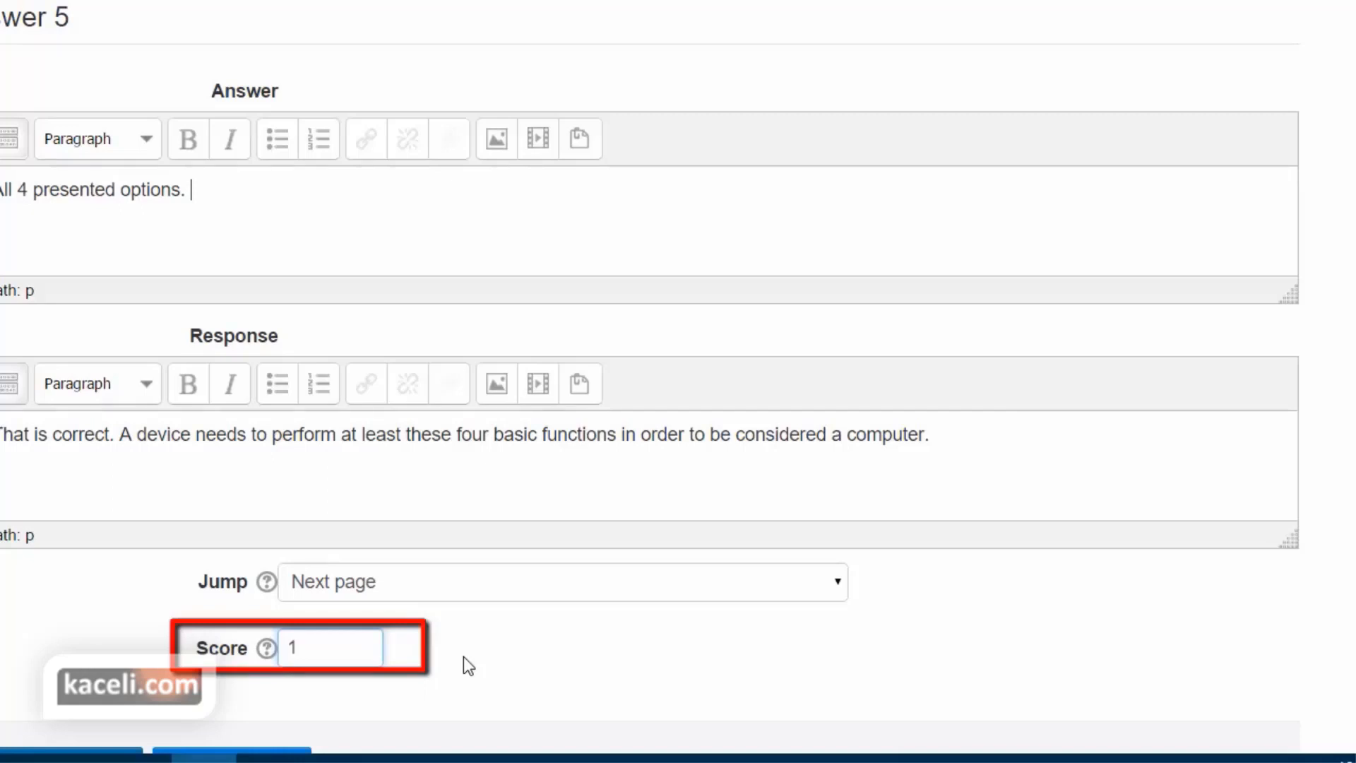
pyautogui.write('0')
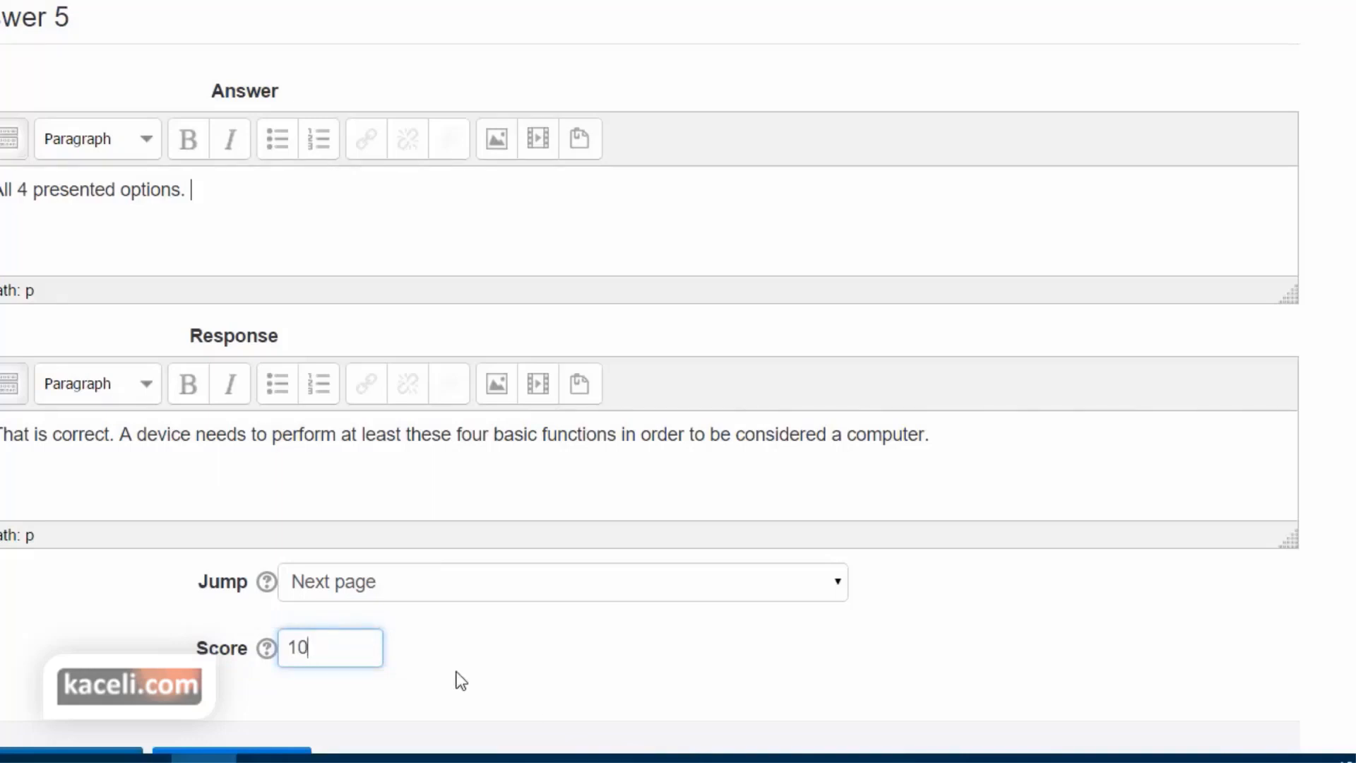
pyautogui.scroll(-3, 551, 671)
pyautogui.click(83, 575)
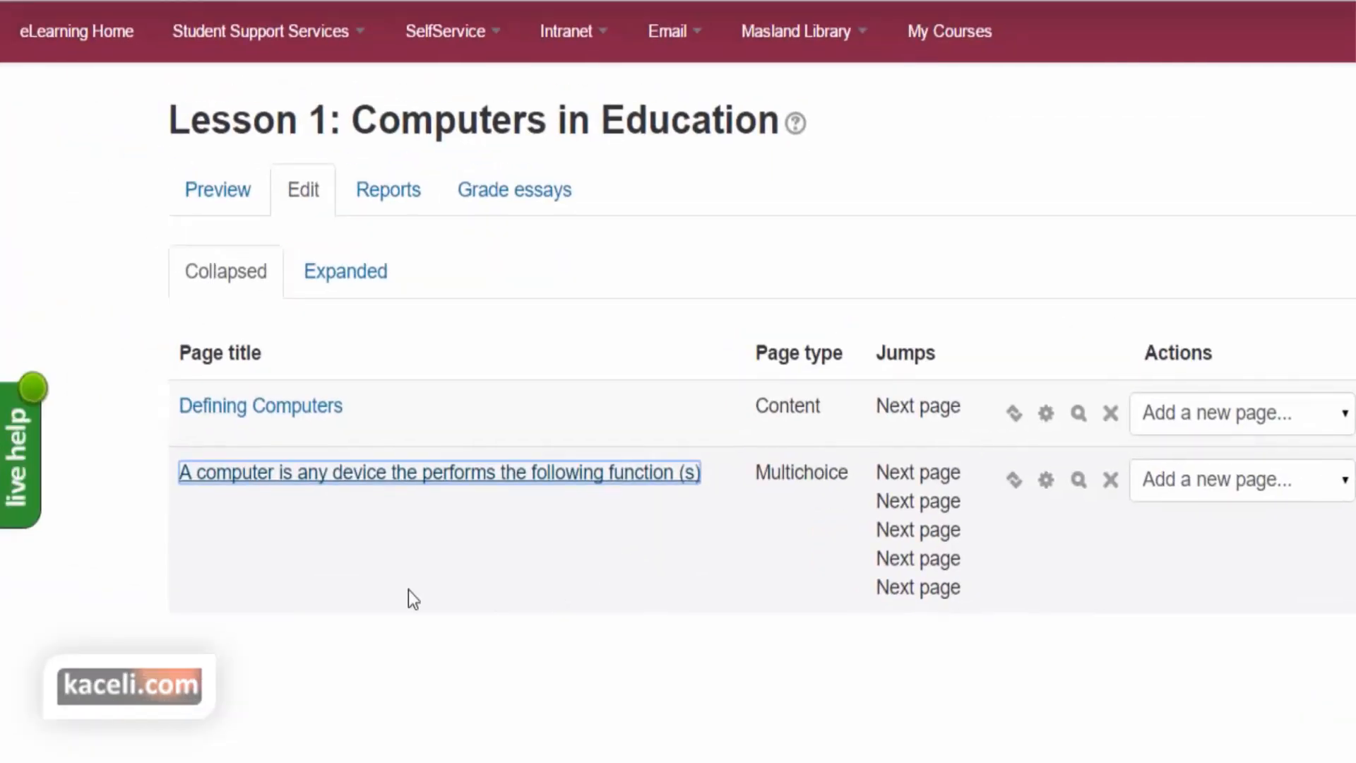
# - Preview the lesson and continue from the Defining Computers content page to the multichoice question
pyautogui.click(210, 200)
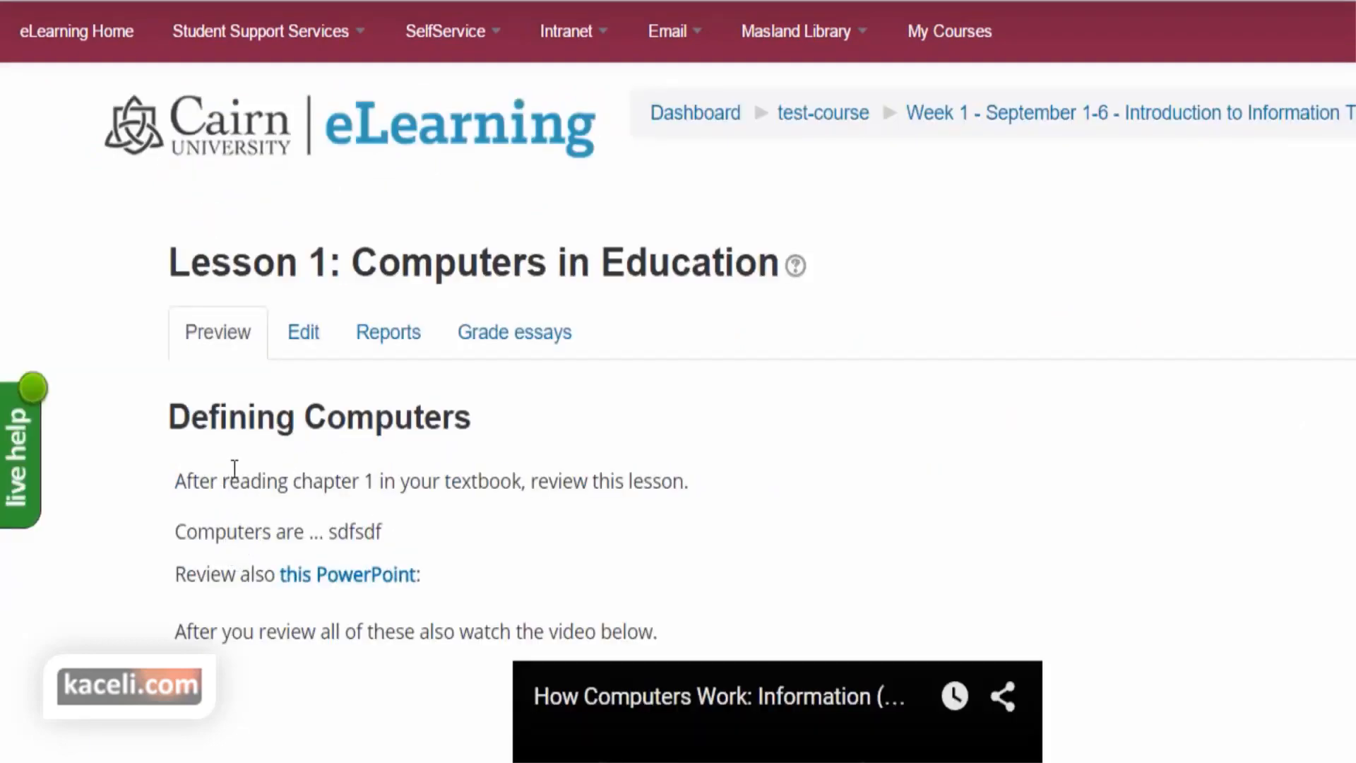
pyautogui.scroll(-2, 226, 491)
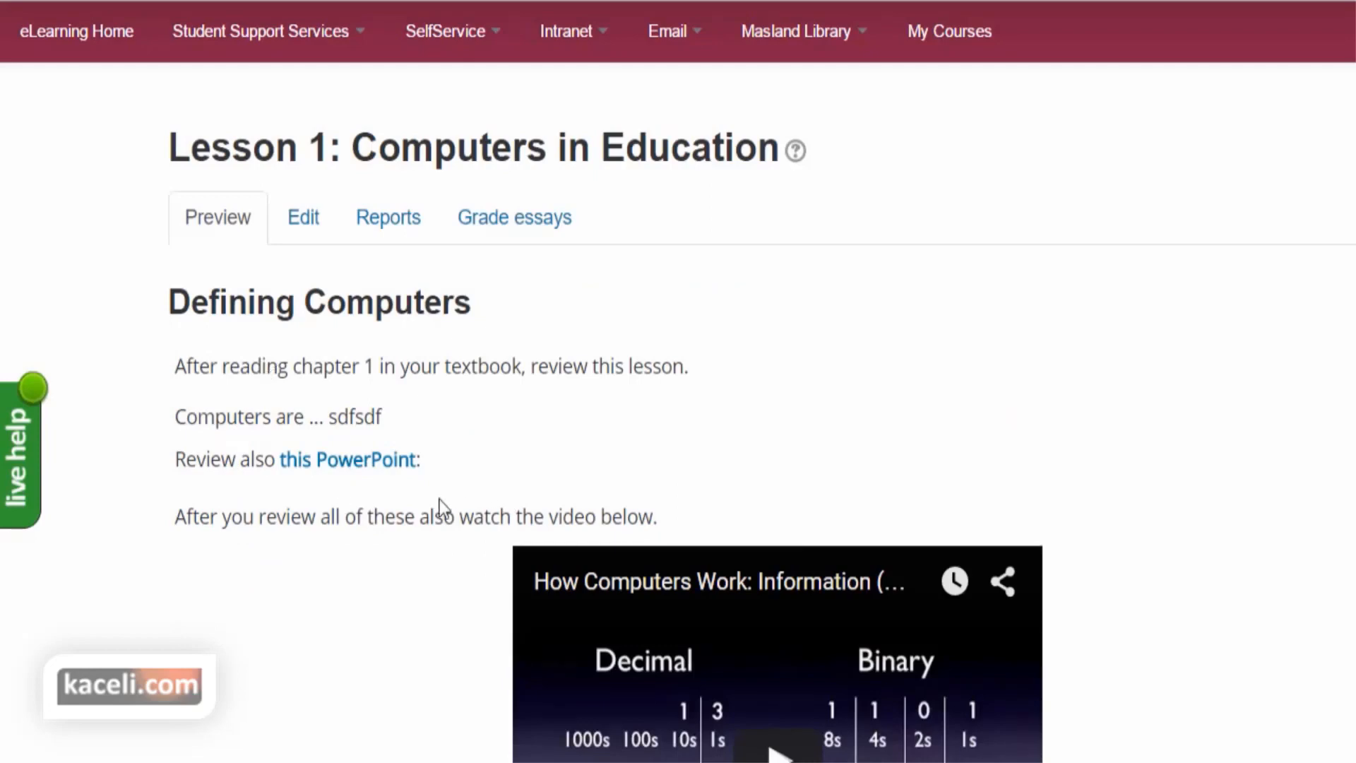
pyautogui.scroll(-2, 448, 698)
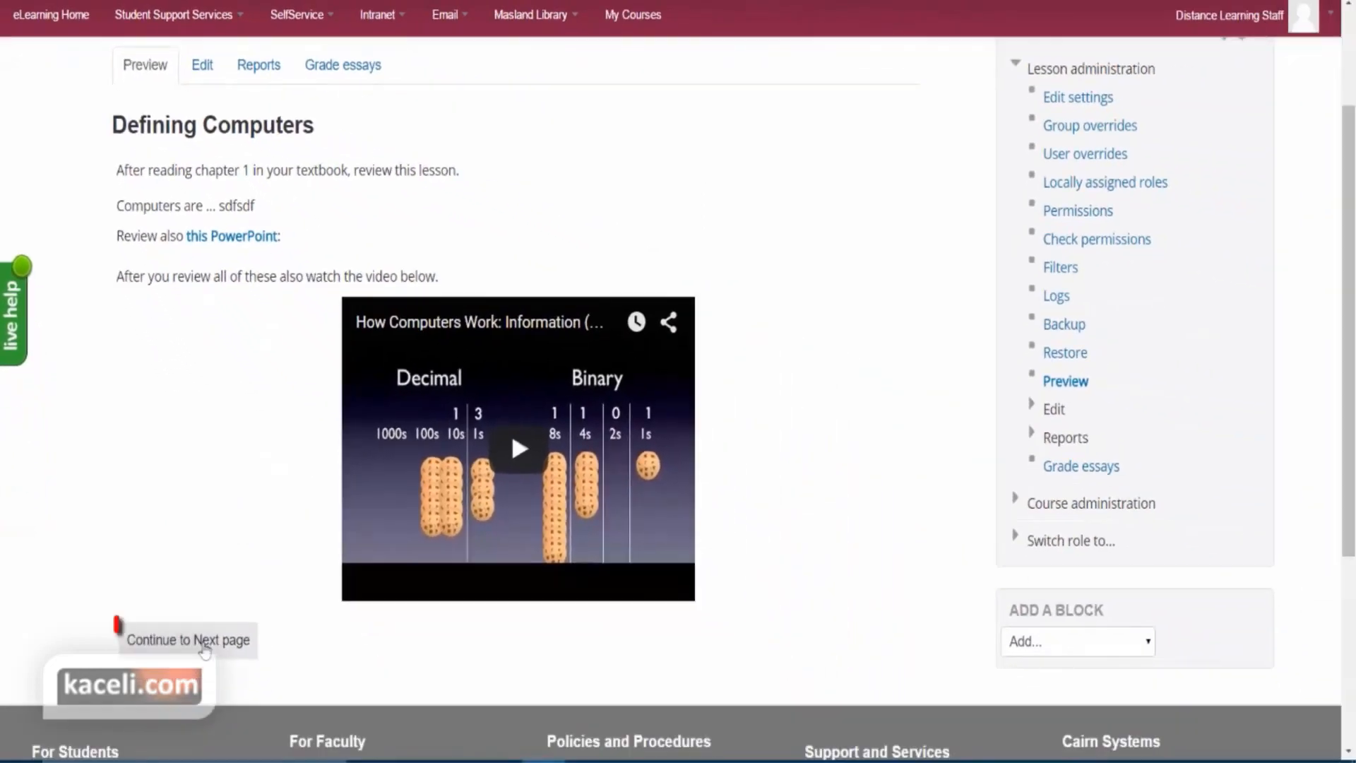
pyautogui.click(204, 646)
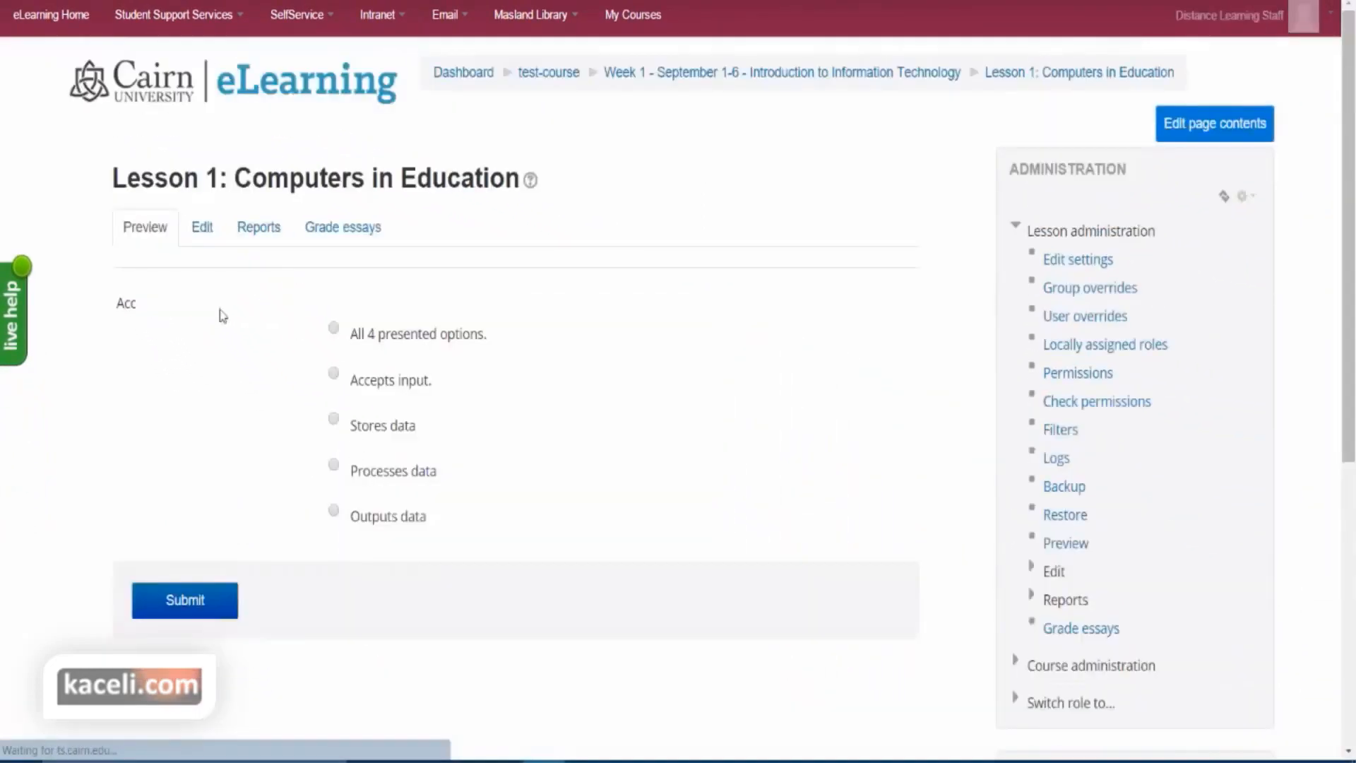
# - Submit "All 4 presented options." as the answer in the preview, review the response text and continue
pyautogui.click(334, 331)
pyautogui.scroll(-1, 334, 346)
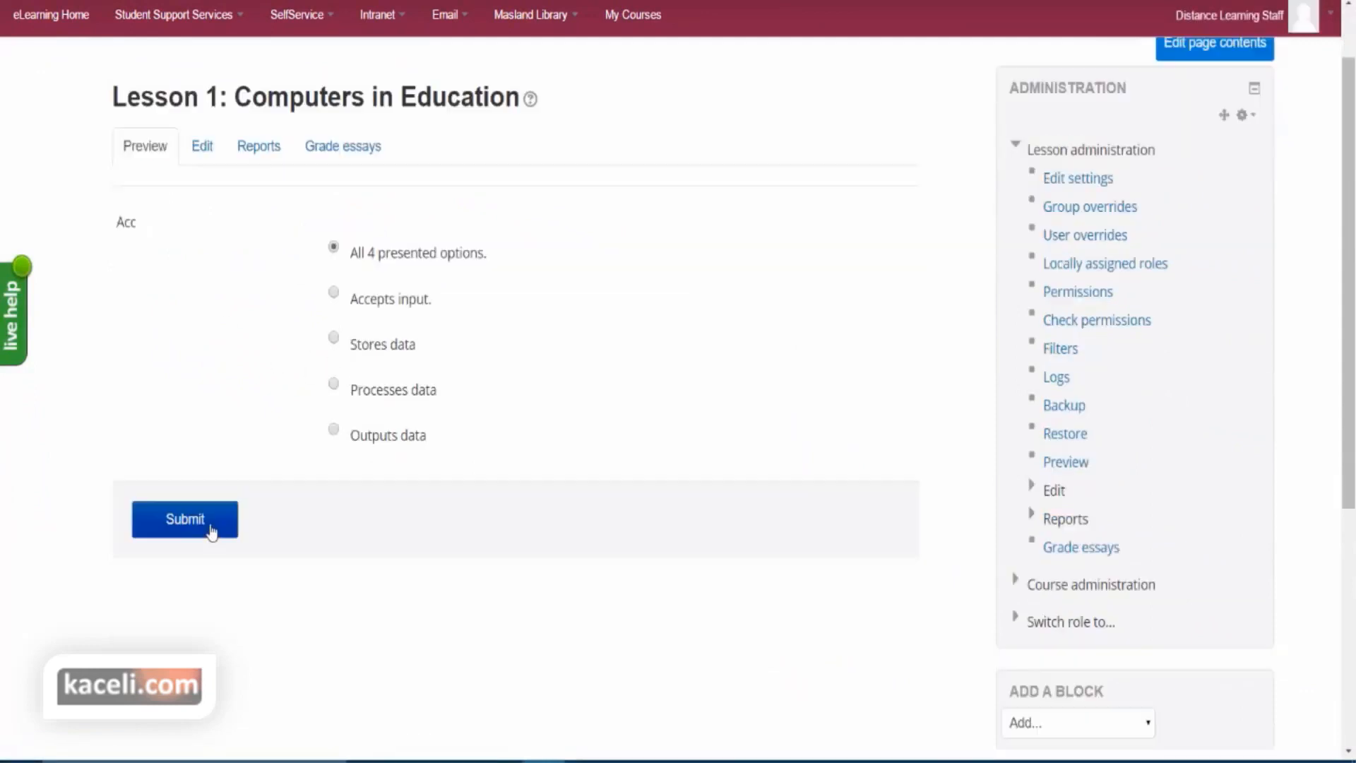
pyautogui.click(211, 538)
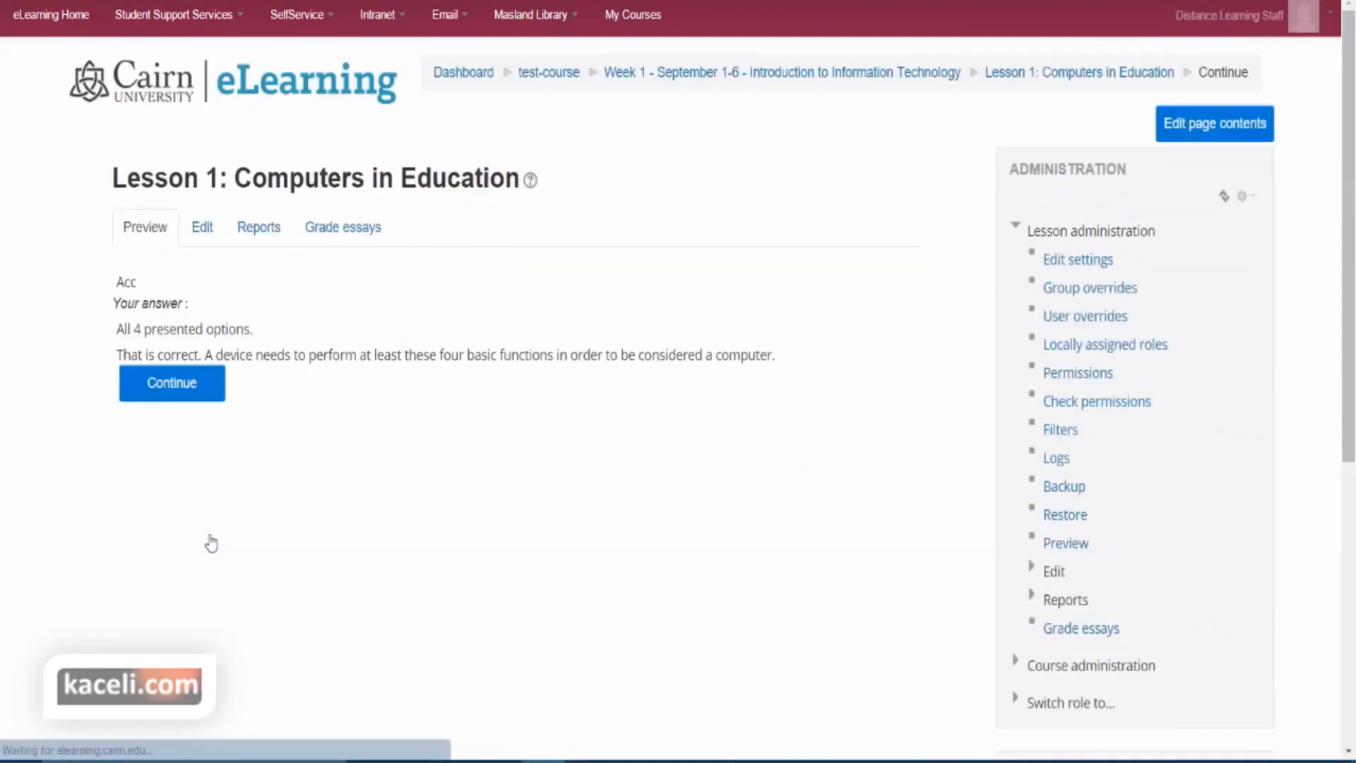
pyautogui.moveTo(129, 357); pyautogui.dragTo(782, 356)
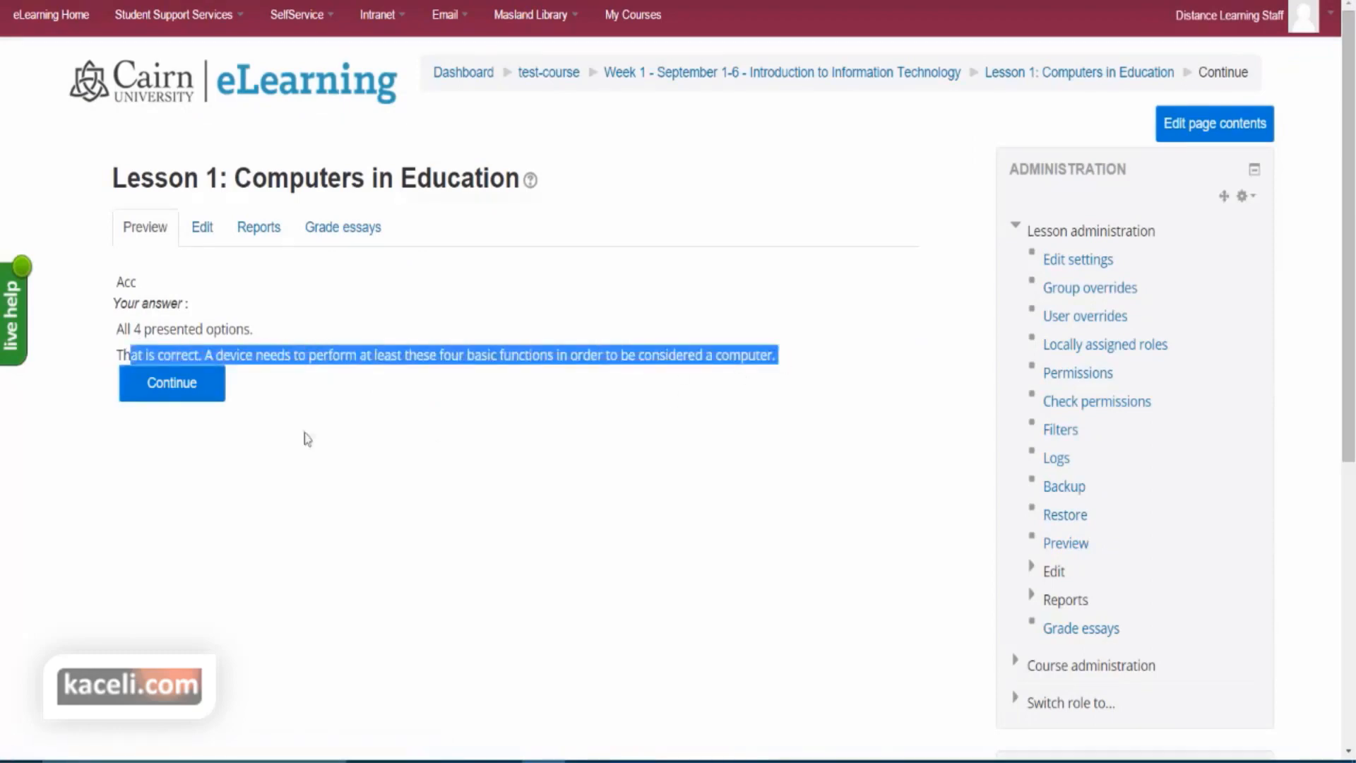
pyautogui.click(183, 401)
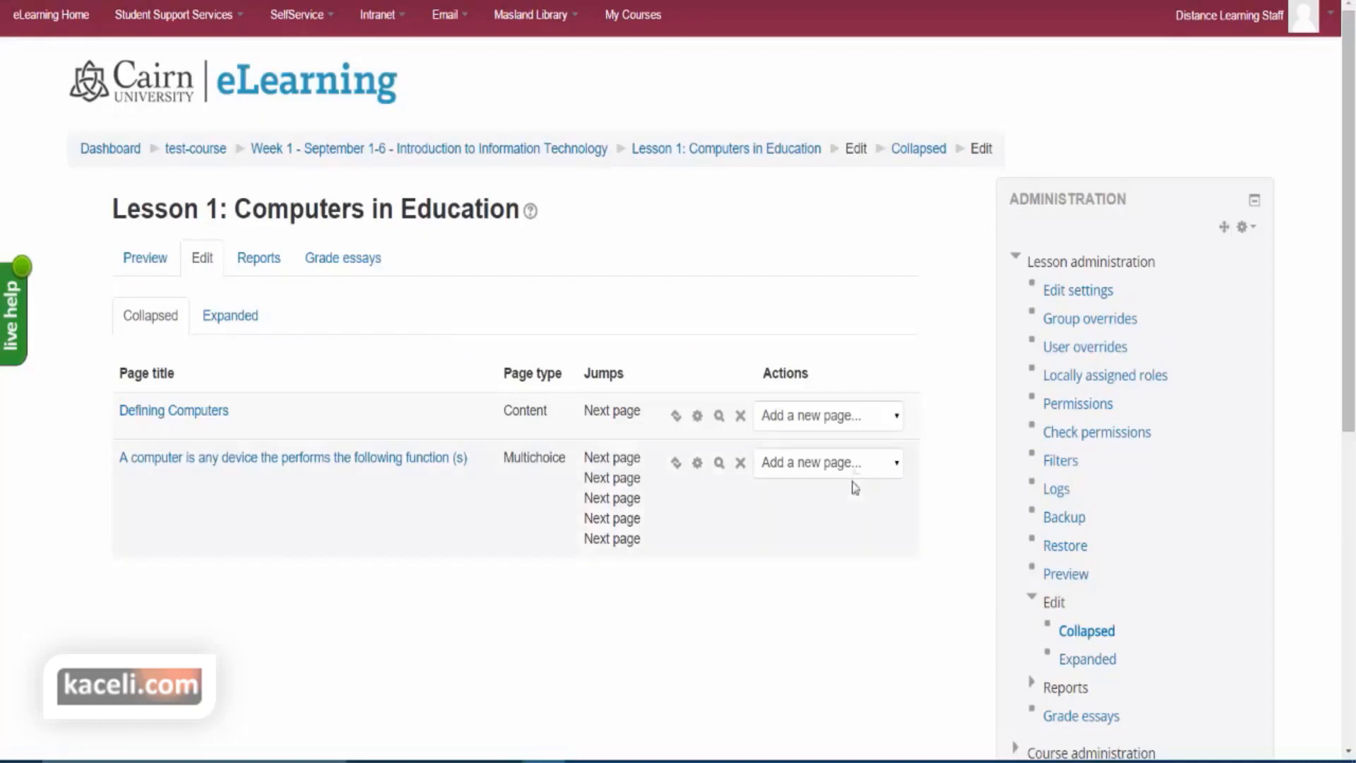
# - Return to editing the lesson and add a True/false question page after the multichoice page
pyautogui.click(897, 472)
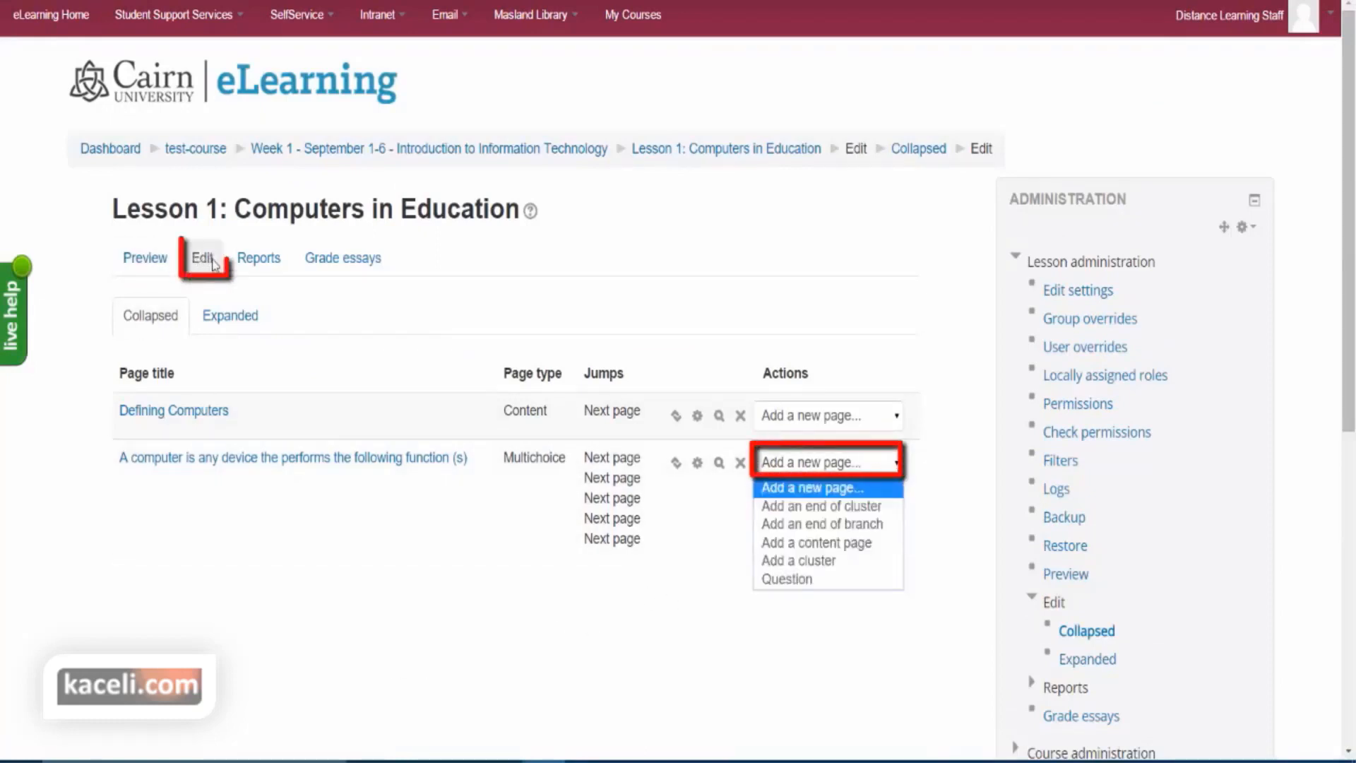
pyautogui.click(766, 583)
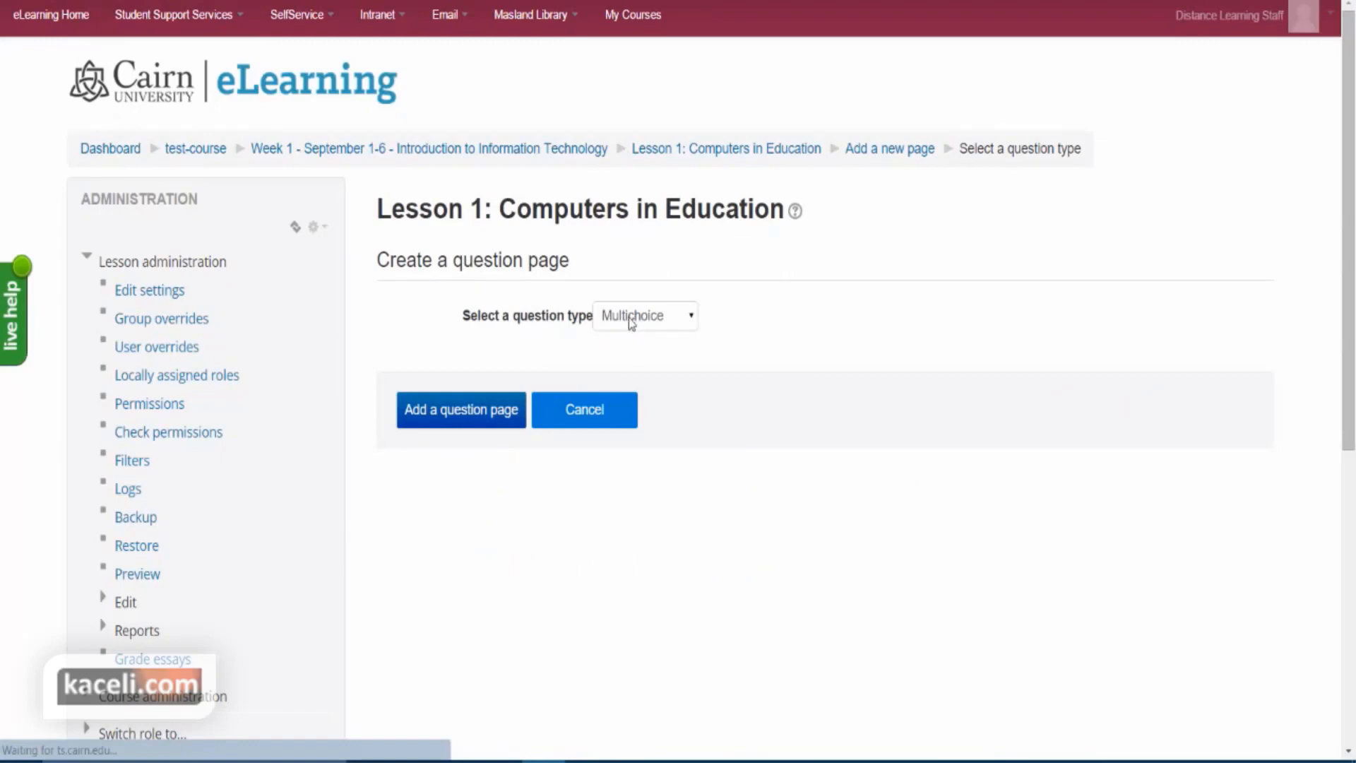
pyautogui.click(629, 318)
pyautogui.click(643, 434)
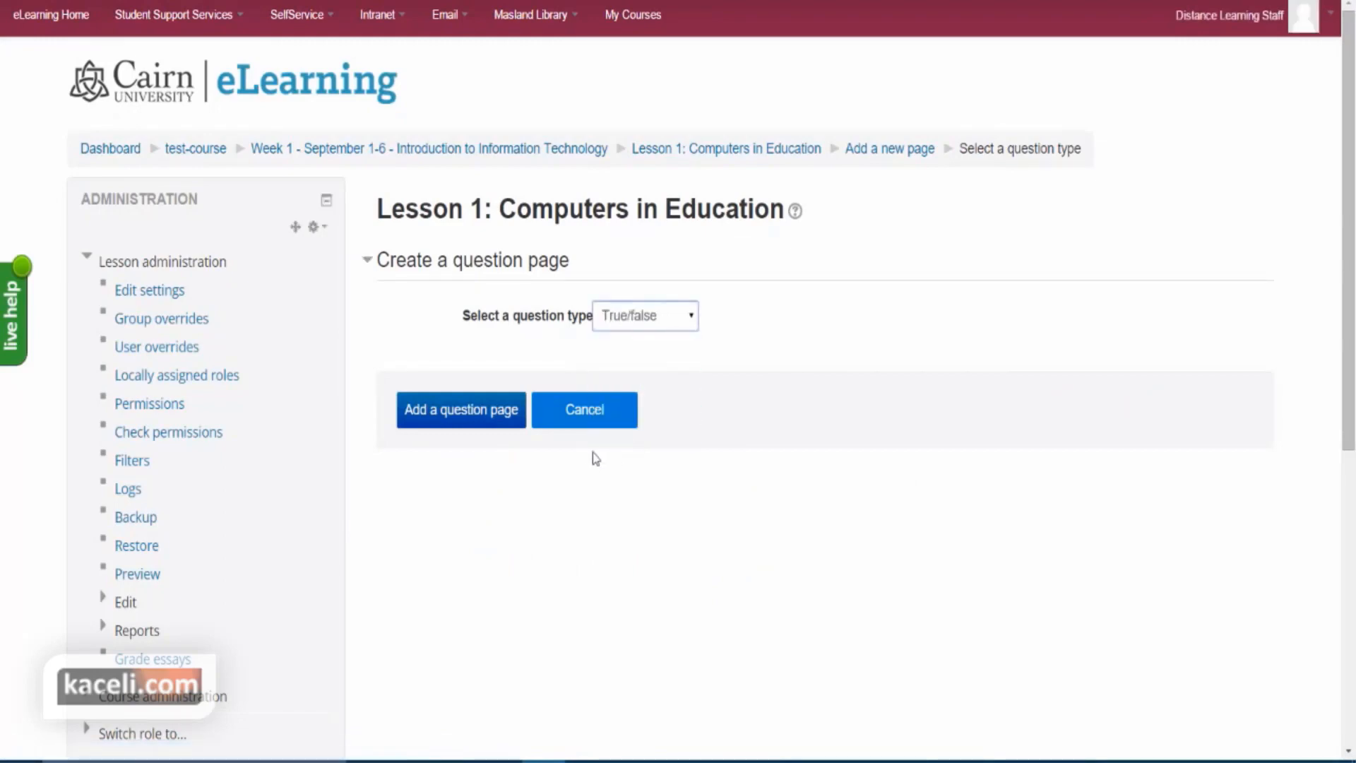
pyautogui.click(464, 418)
pyautogui.click(465, 415)
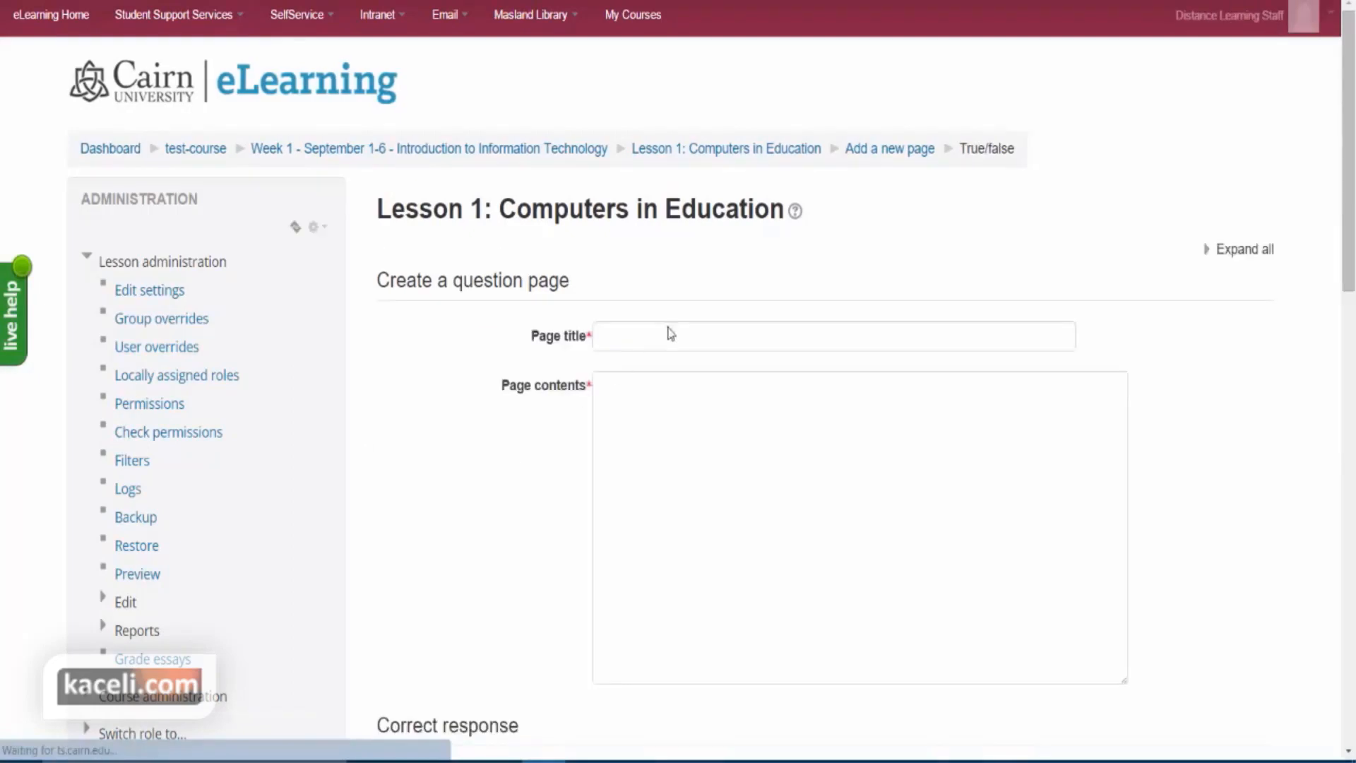
# - Enter "Computers perform at least 4 basic functions" as page title and contents, with "True" as the correct answer and its response left empty
pyautogui.click(659, 340)
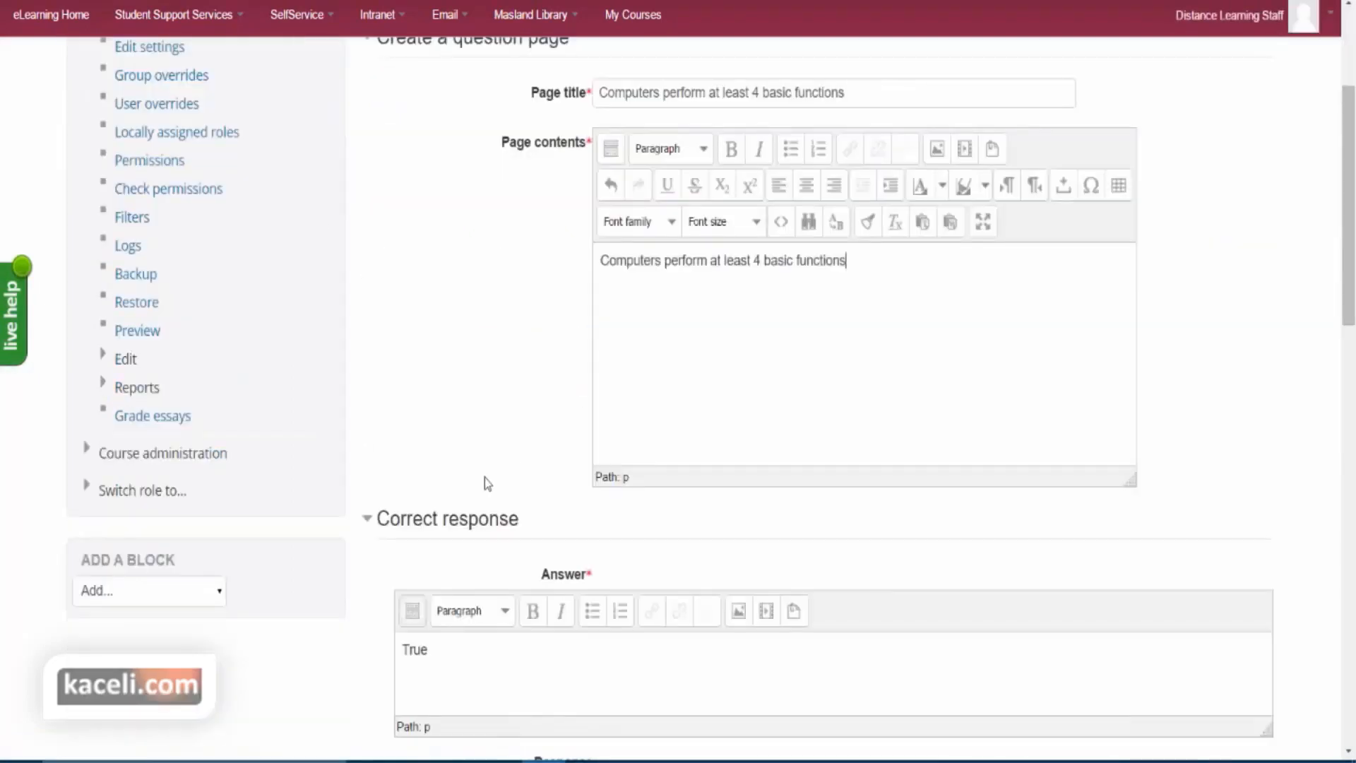
pyautogui.scroll(-3, 486, 474)
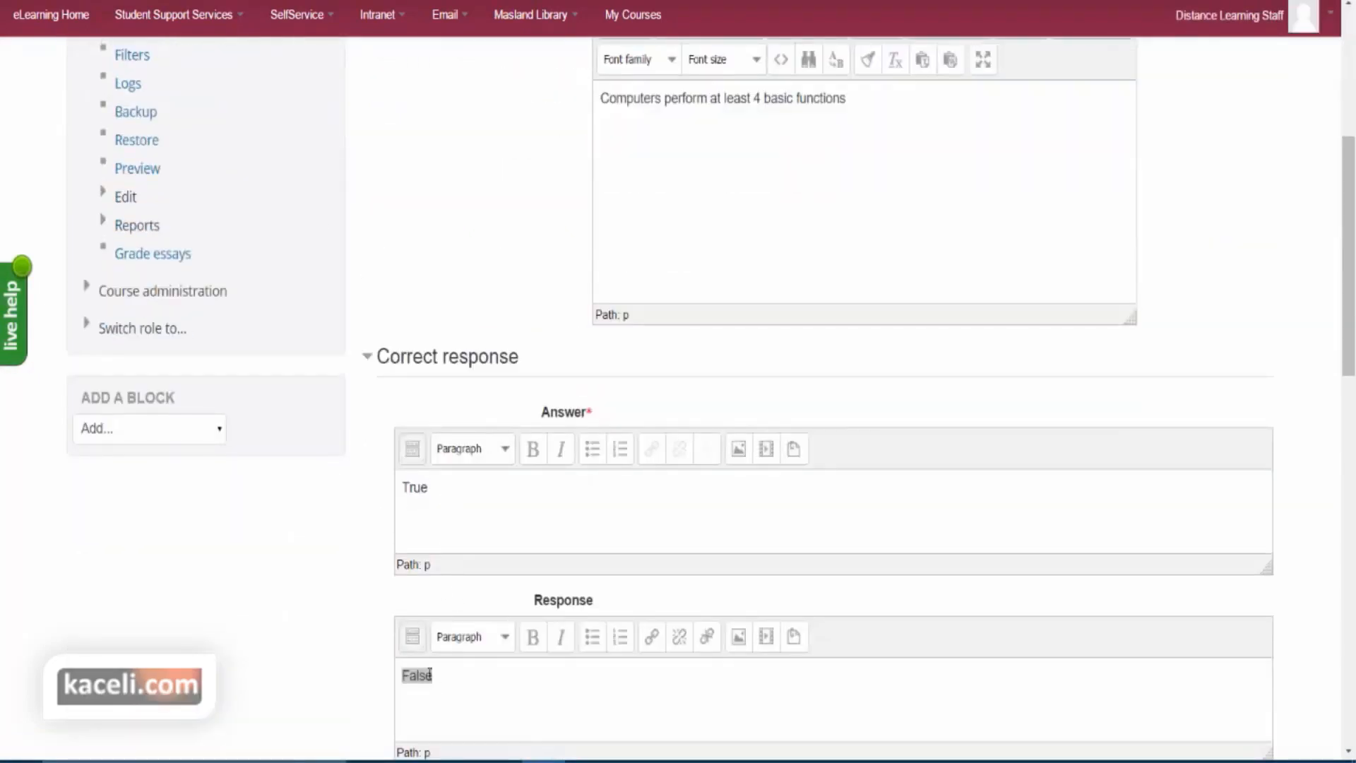
pyautogui.click(459, 678)
pyautogui.moveTo(460, 678); pyautogui.dragTo(342, 680)
pyautogui.press('BackSpace')
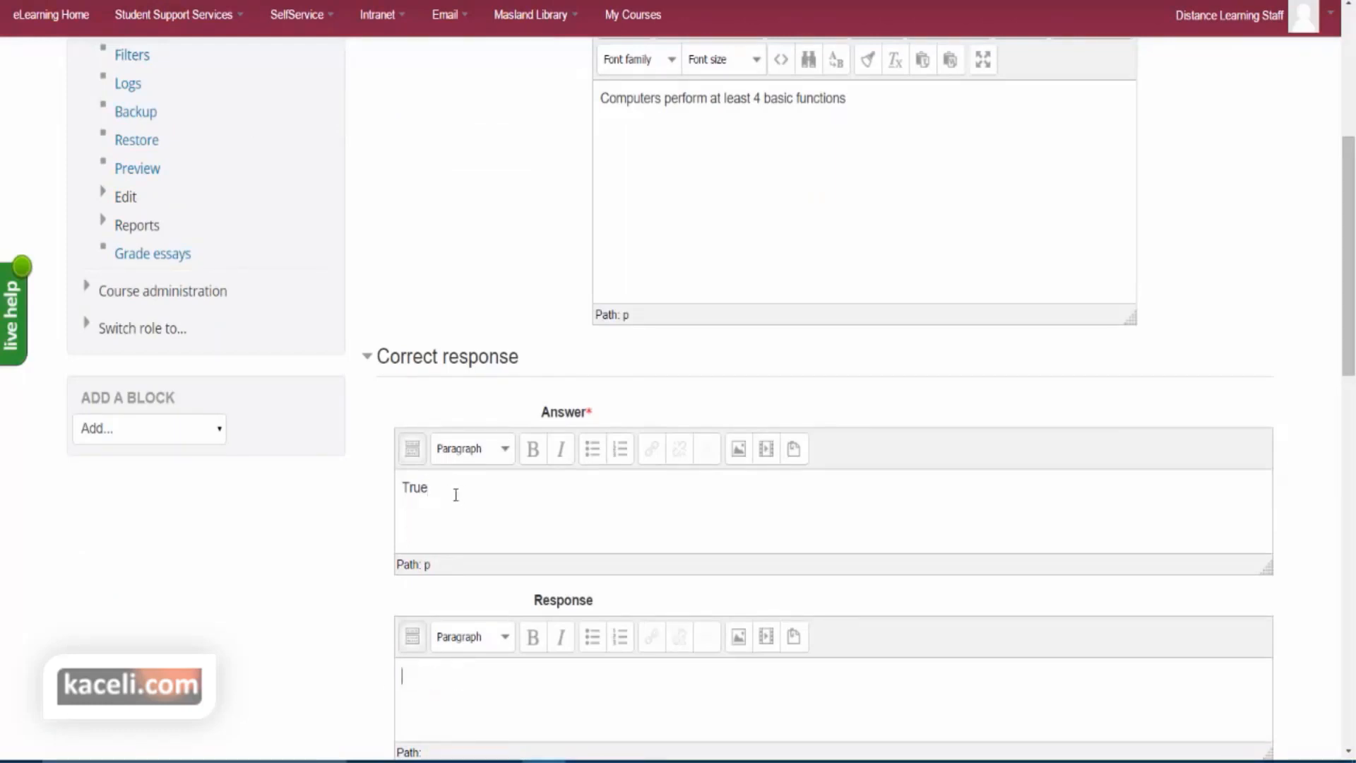
pyautogui.doubleClick(415, 488)
pyautogui.click(530, 689)
pyautogui.scroll(-2, 487, 622)
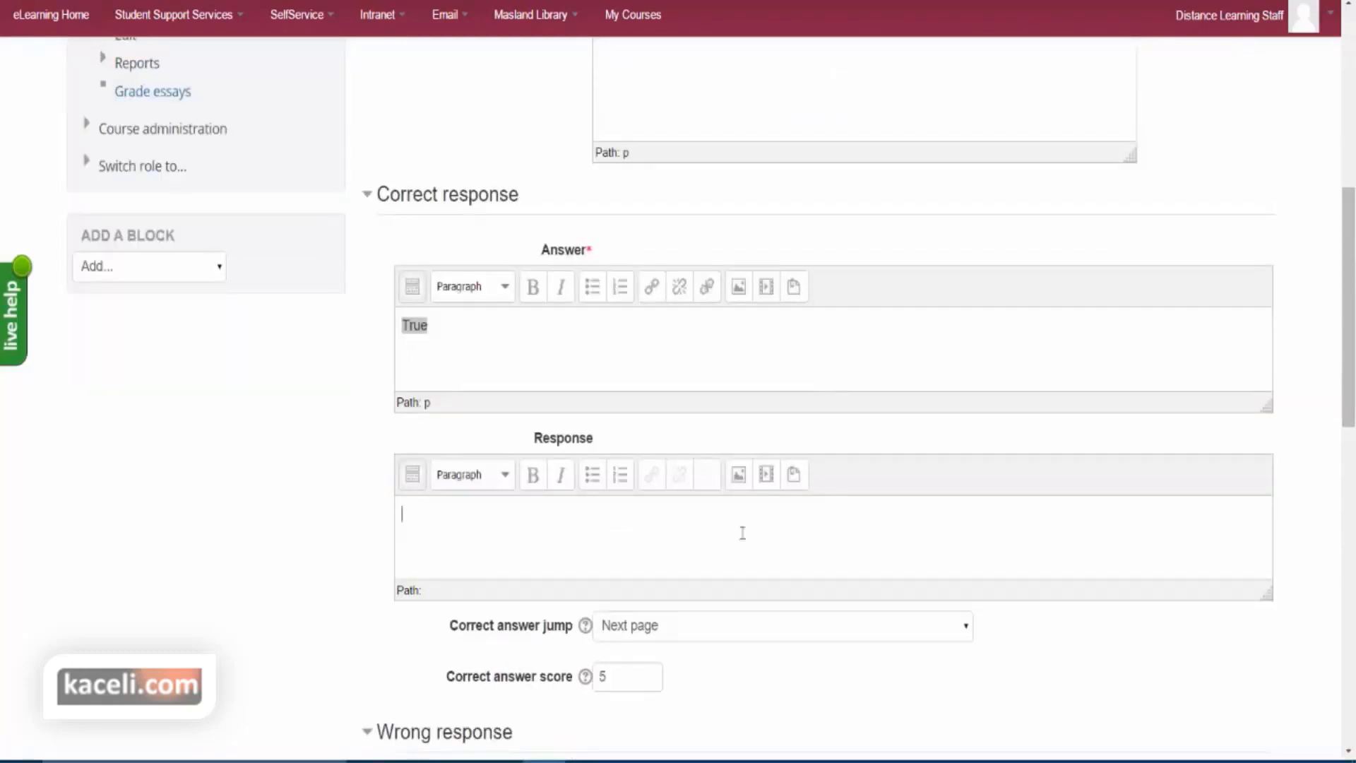
# - Set the correct answer score to 5 and enter "False" as the wrong response's answer
pyautogui.click(604, 672)
pyautogui.doubleClick(600, 678)
pyautogui.scroll(-2, 596, 678)
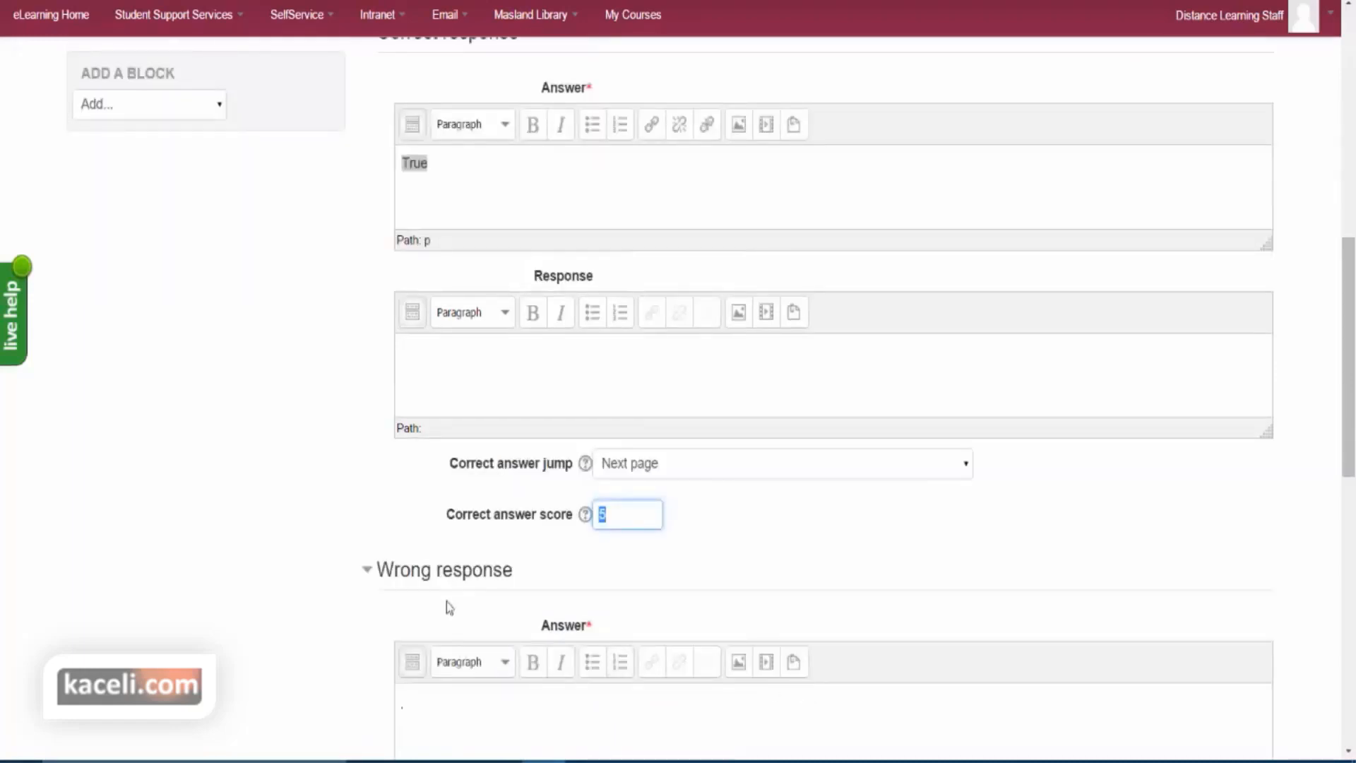
pyautogui.scroll(-1, 518, 615)
pyautogui.click(449, 627)
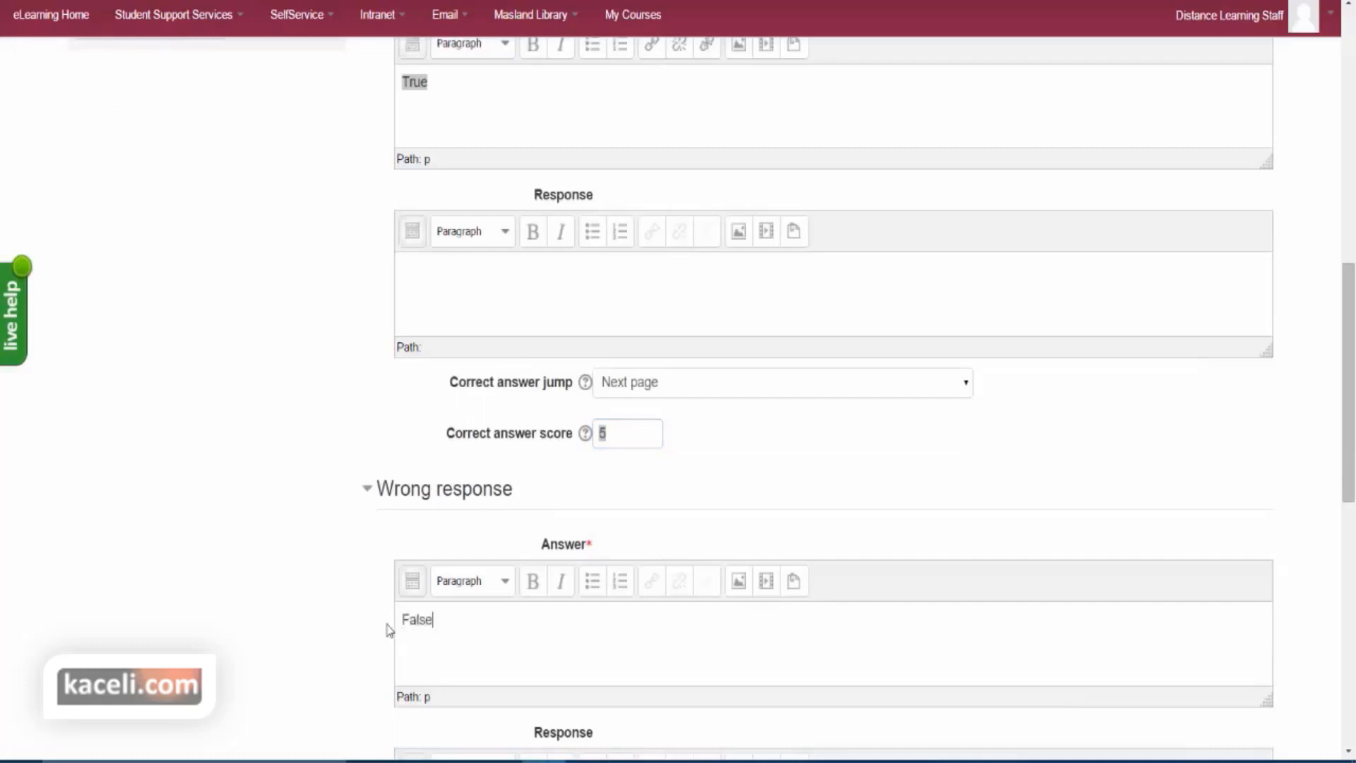
# - Set the wrong answer jump to Next page, leave its score at 0, and save the True/false question page
pyautogui.scroll(-2, 661, 569)
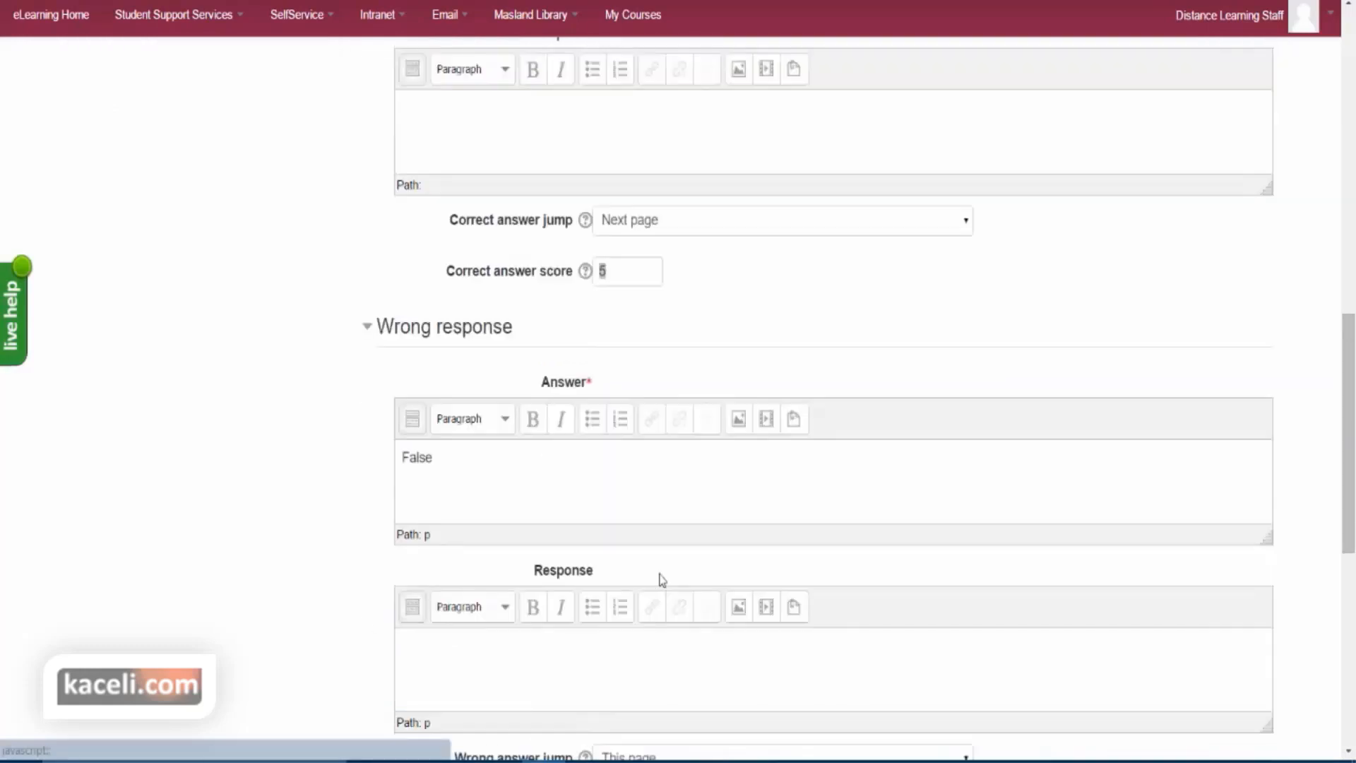
pyautogui.scroll(-2, 545, 650)
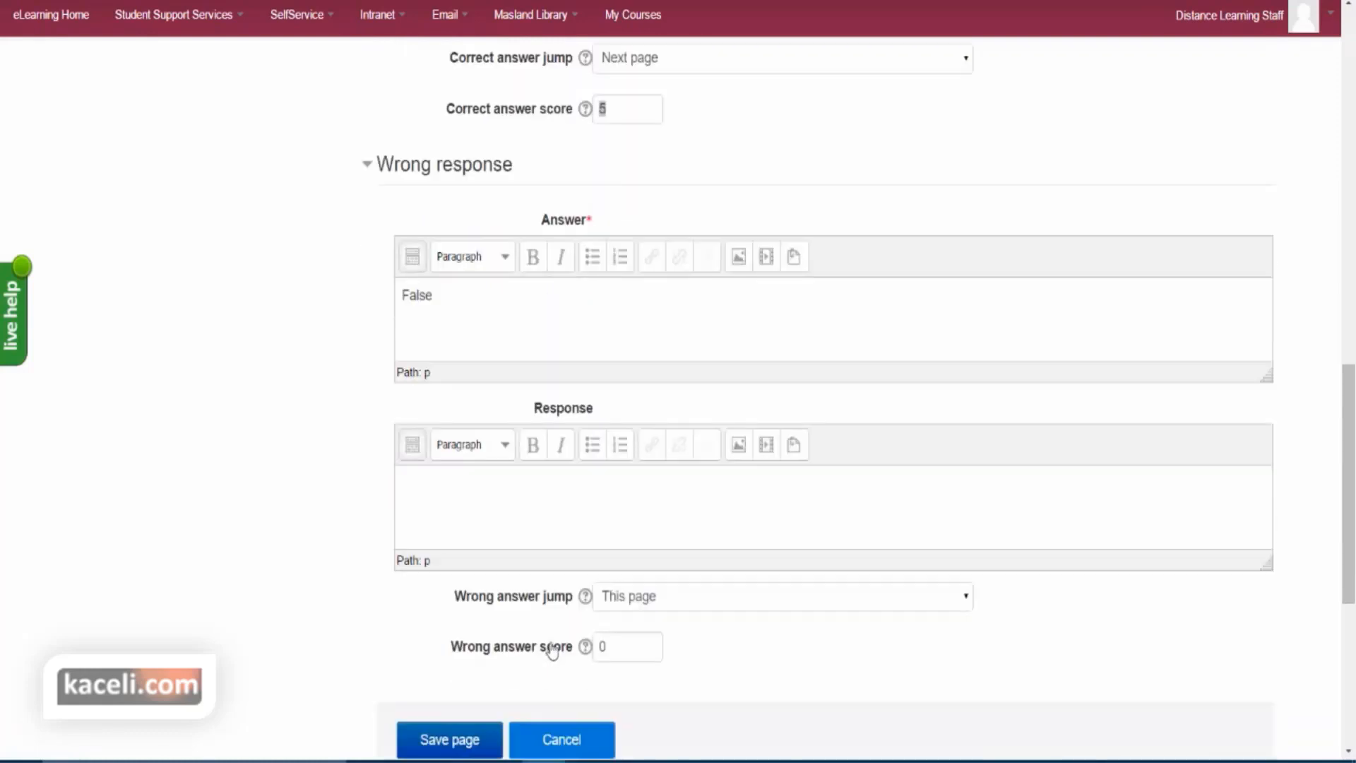
pyautogui.click(655, 607)
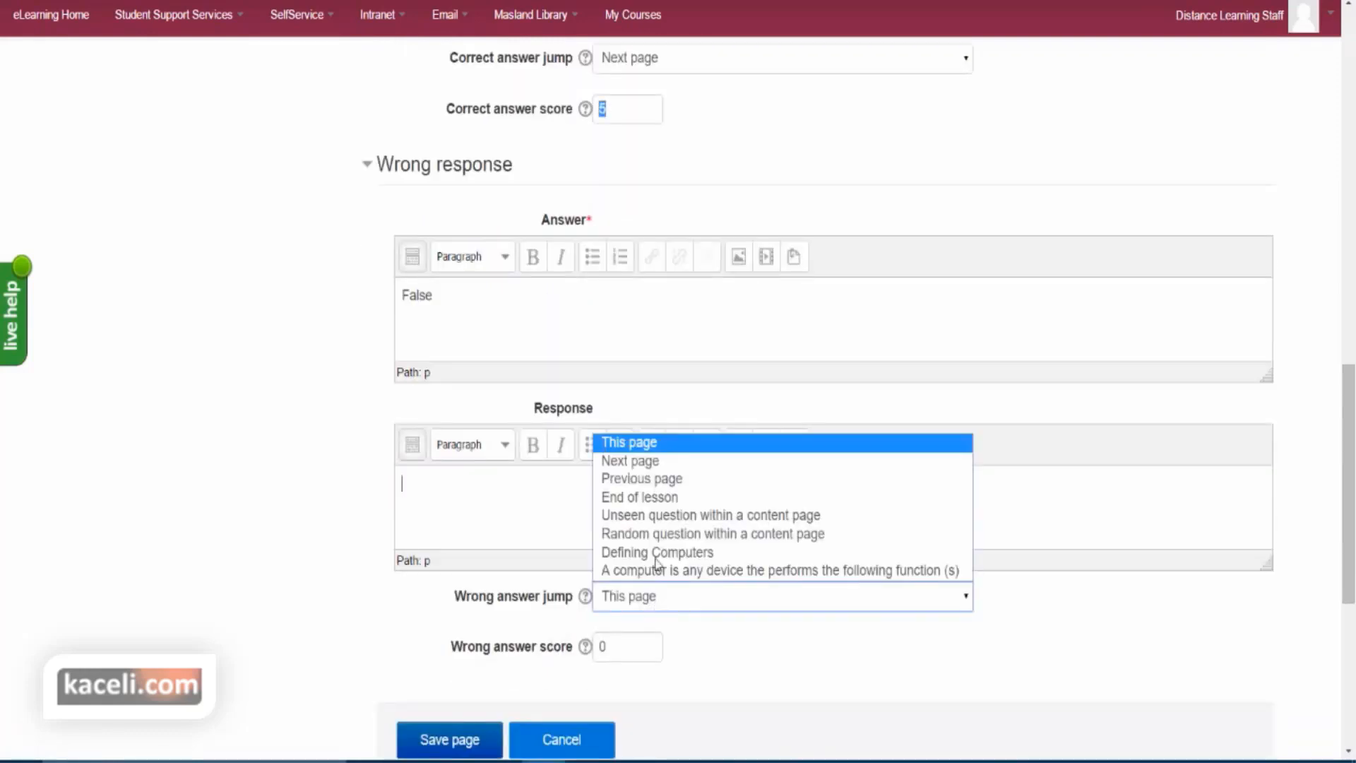
pyautogui.click(643, 461)
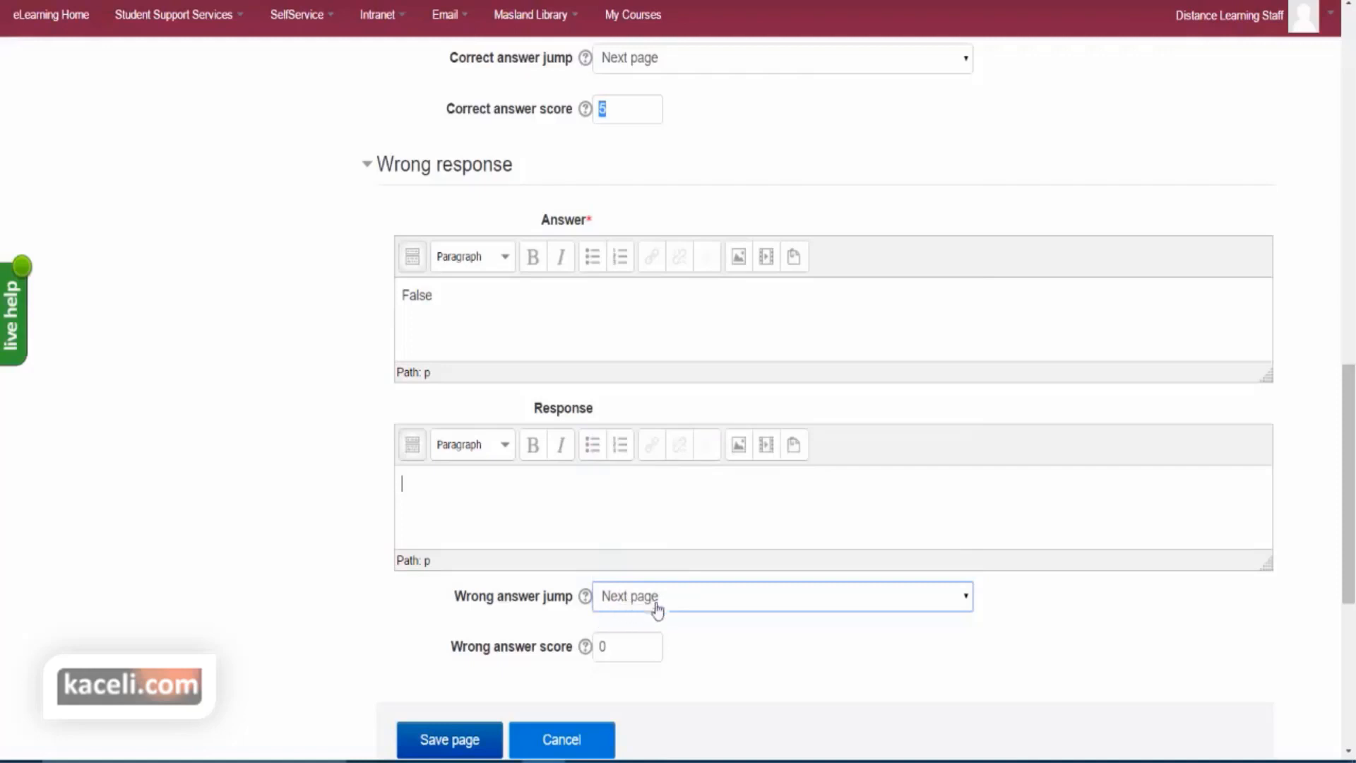
pyautogui.click(621, 654)
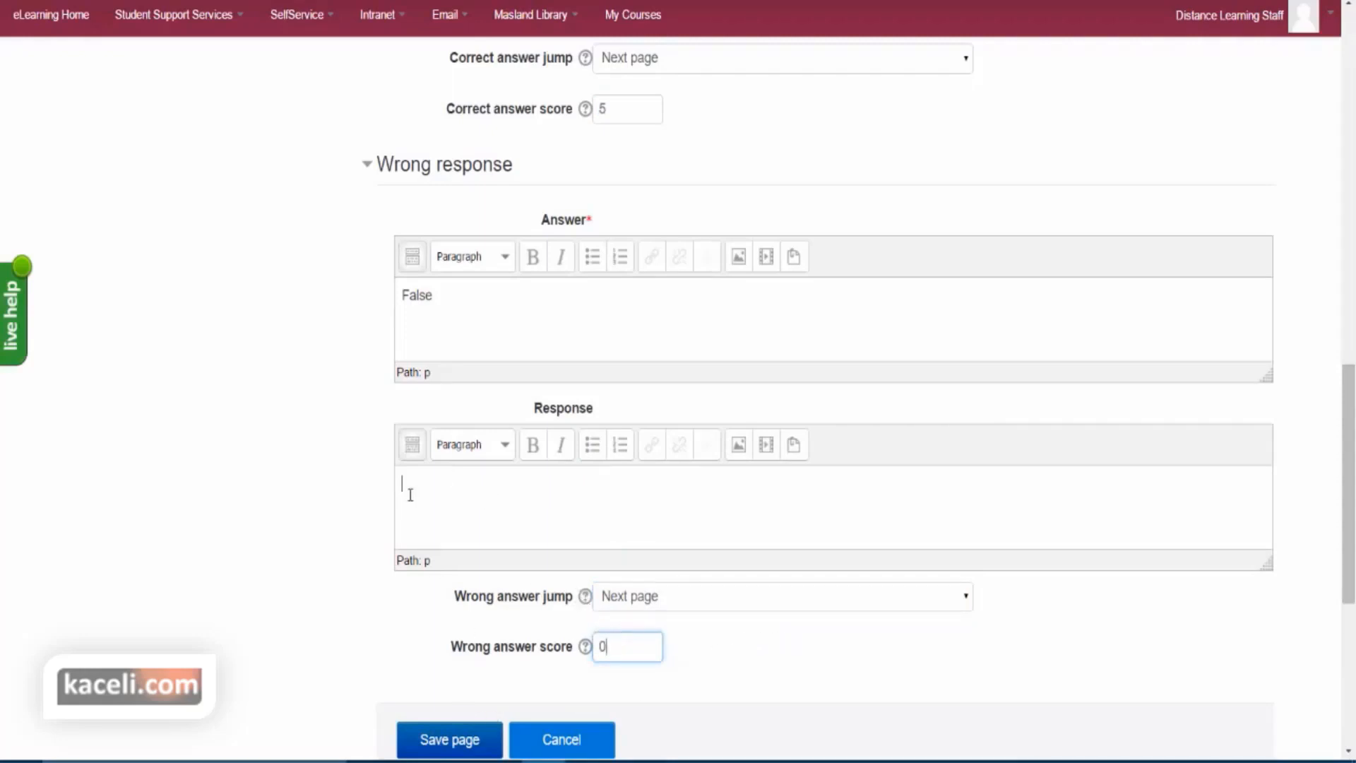
pyautogui.scroll(-2, 351, 581)
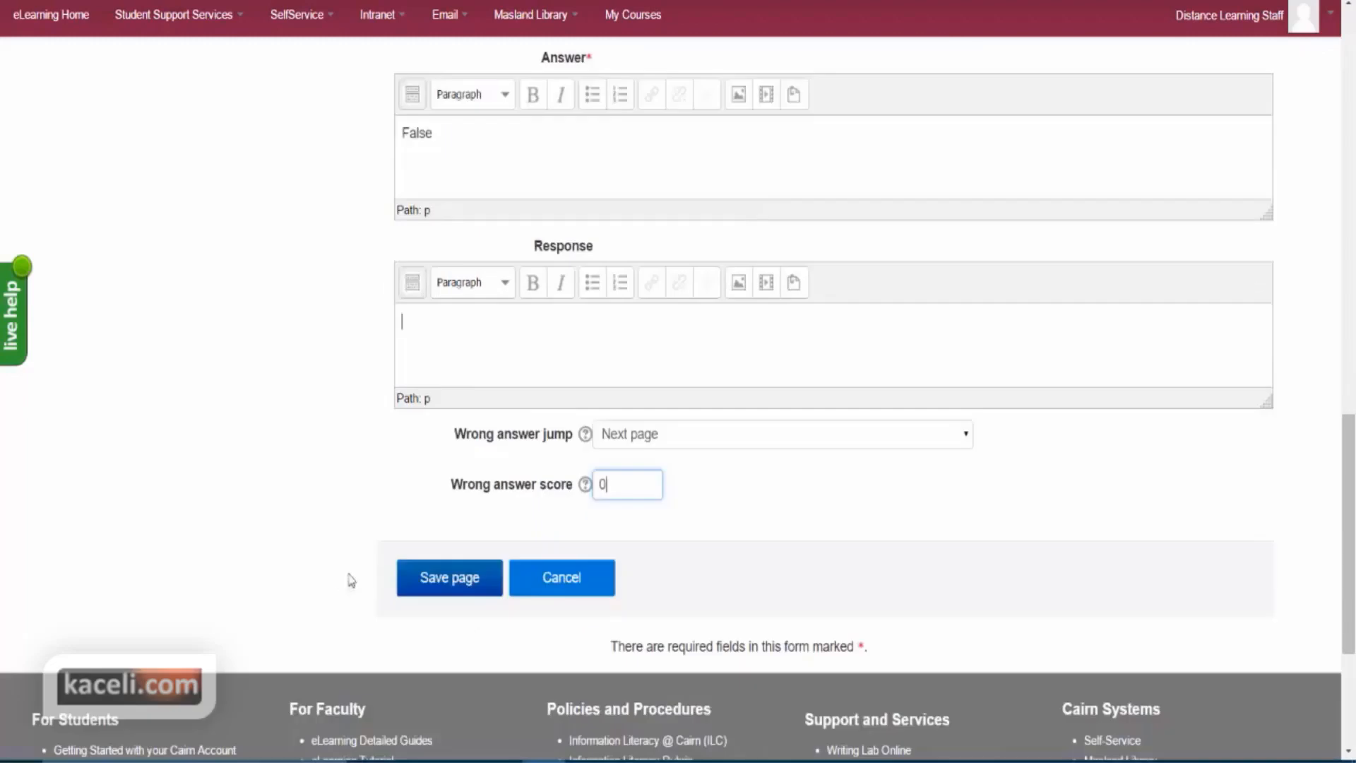
pyautogui.click(440, 599)
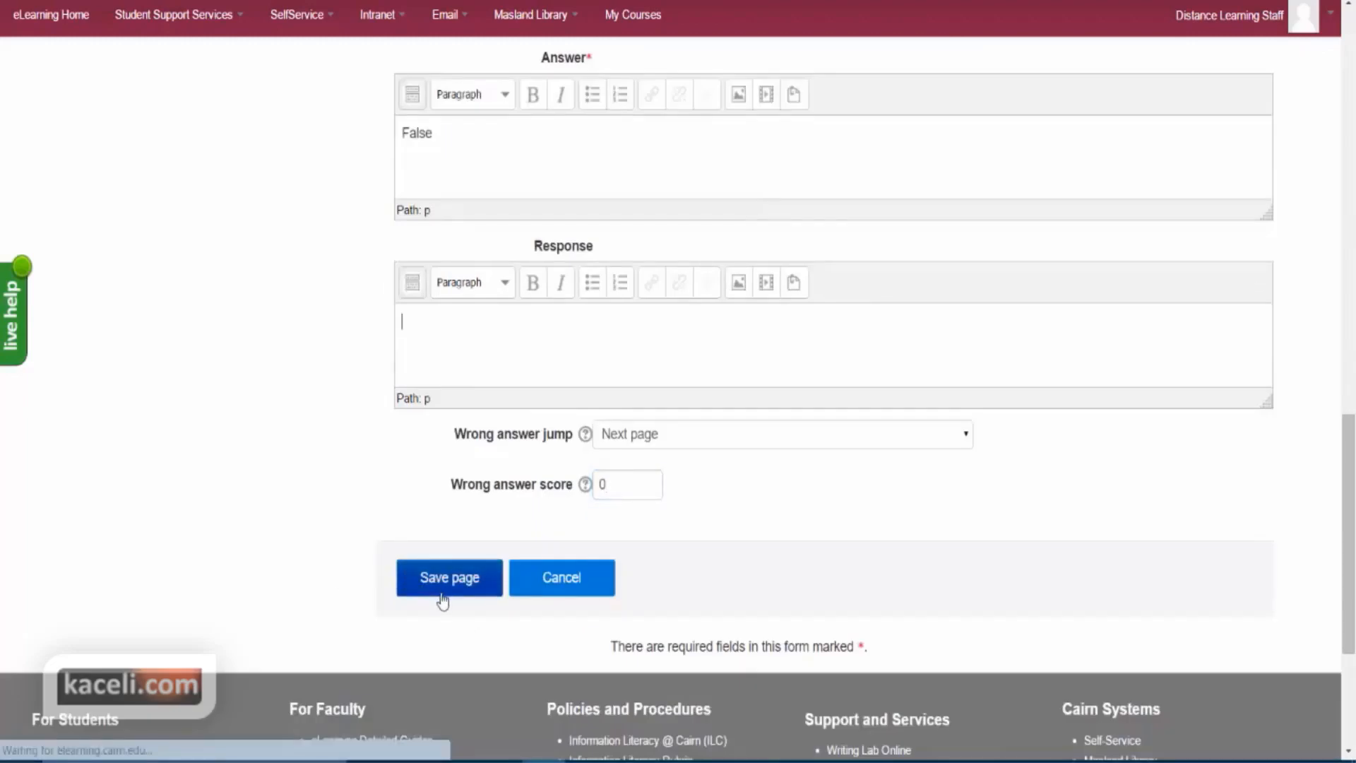
# - Add an Essay question page after the "Computers perform at least 4 basic functions" page
pyautogui.scroll(-6, 441, 601)
pyautogui.scroll(3, 706, 360)
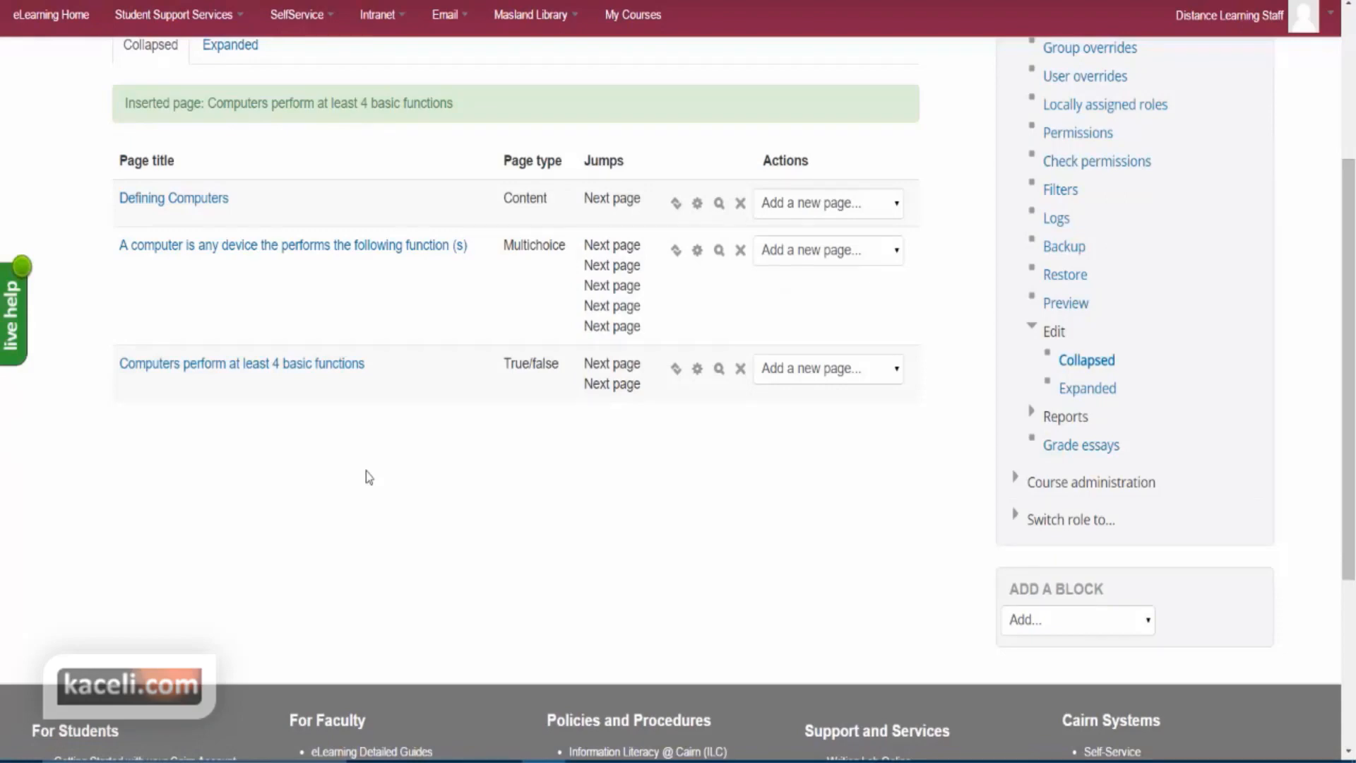
pyautogui.click(898, 379)
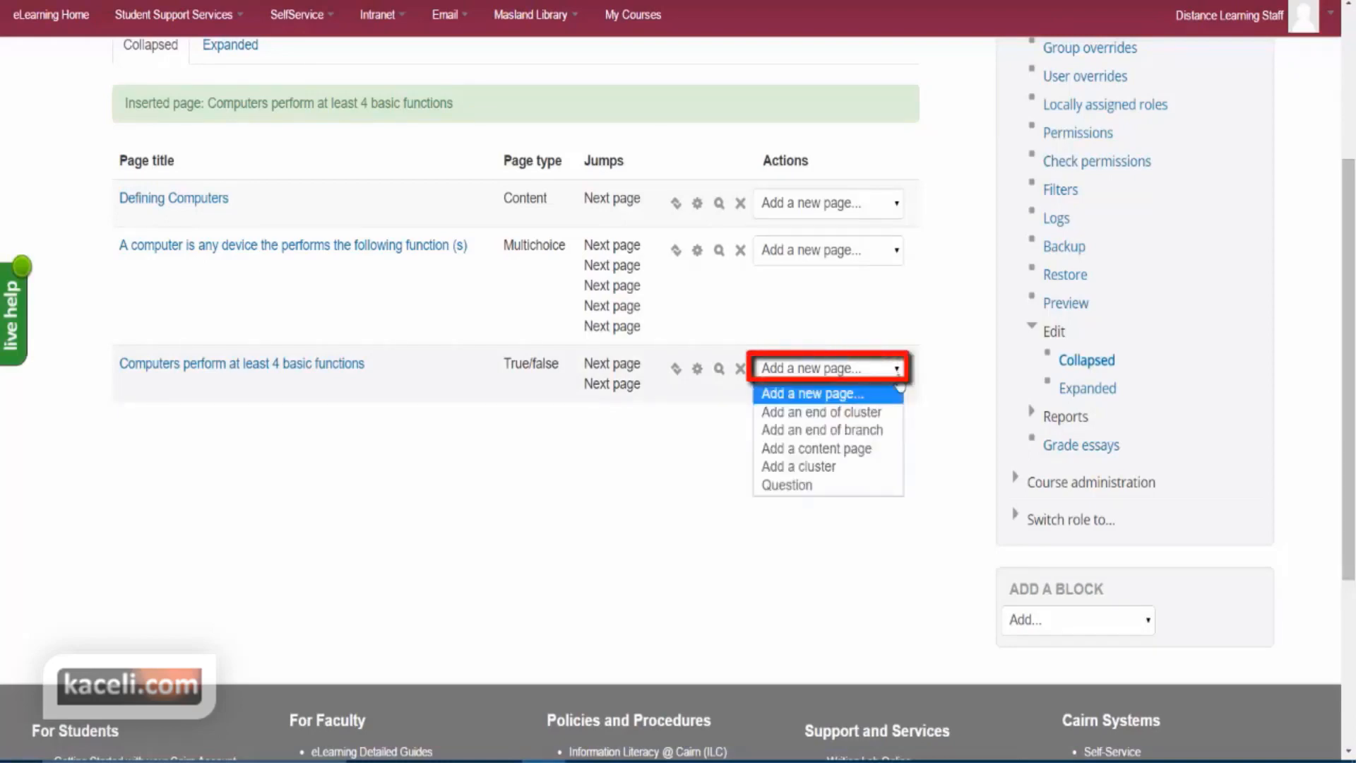
pyautogui.click(804, 492)
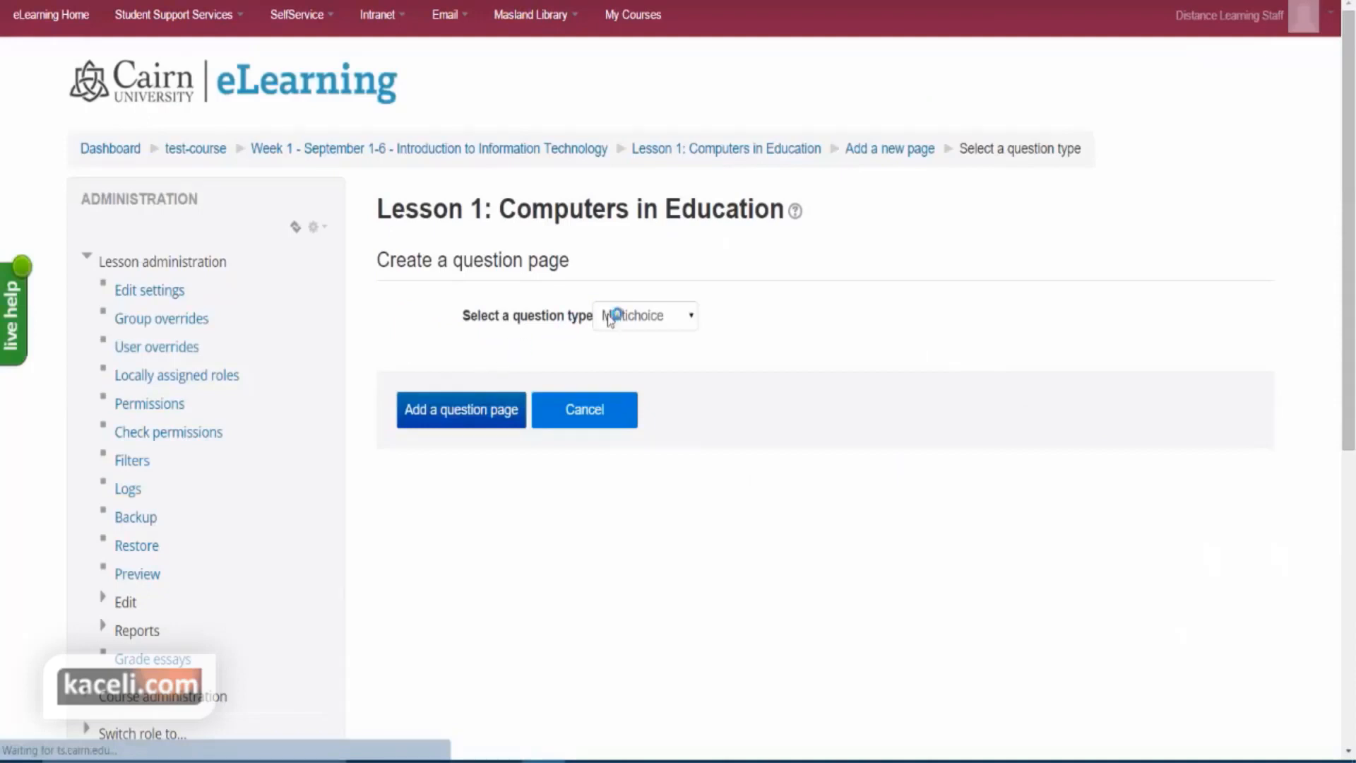
pyautogui.click(620, 316)
pyautogui.click(628, 342)
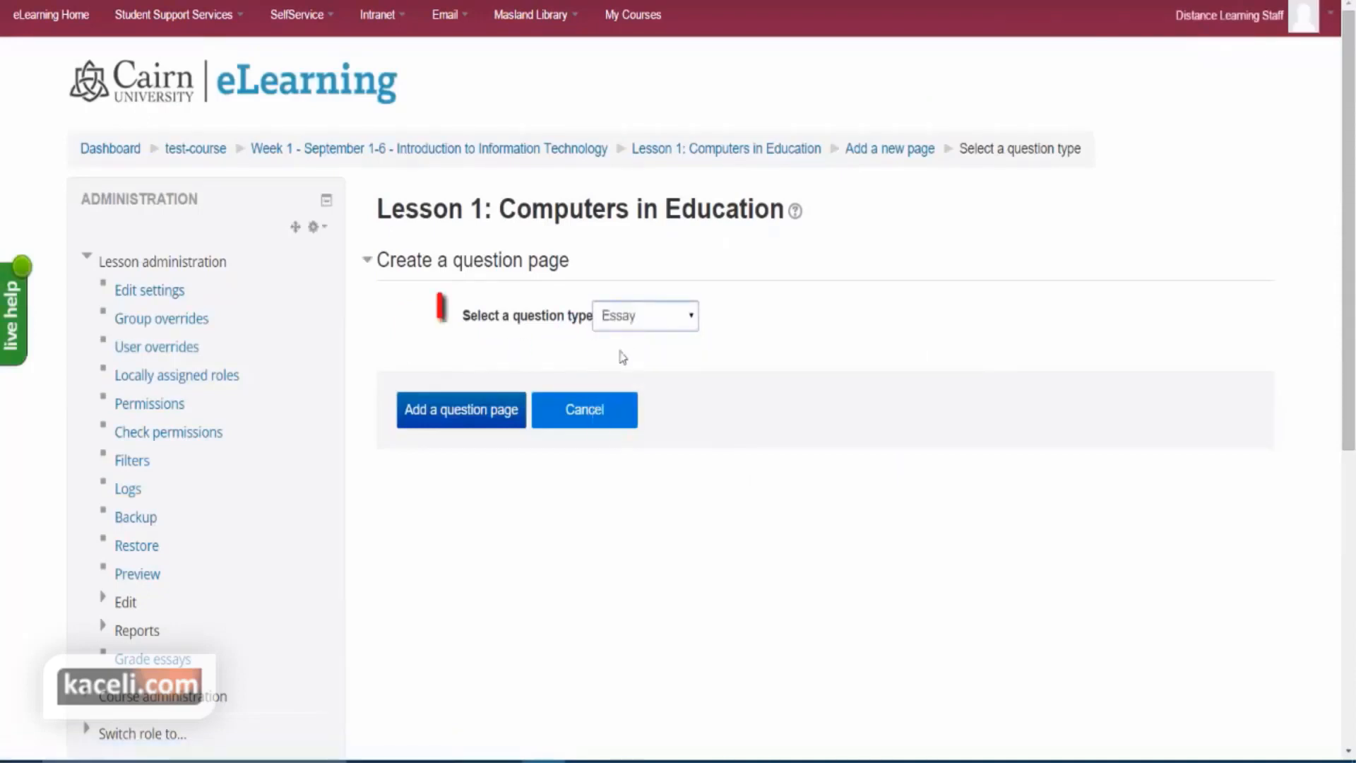
pyautogui.click(459, 417)
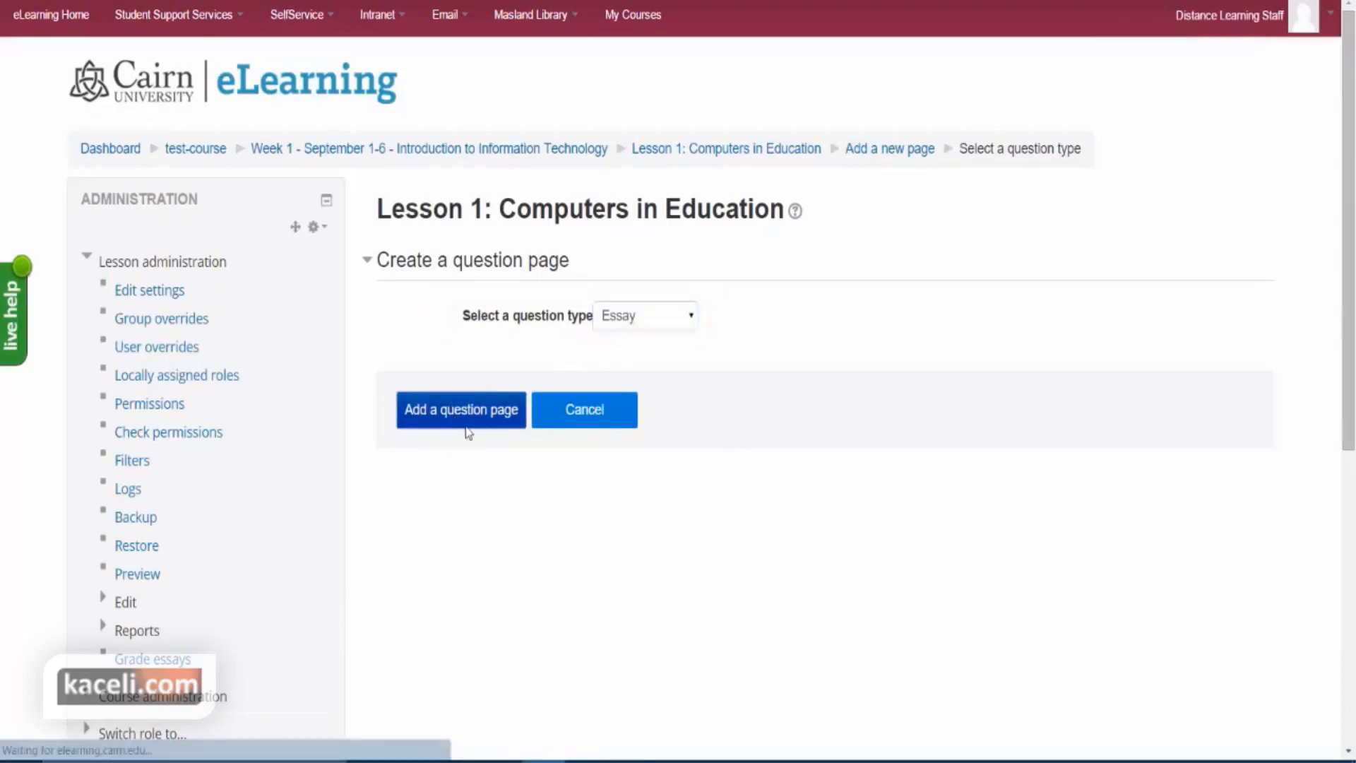
pyautogui.click(713, 325)
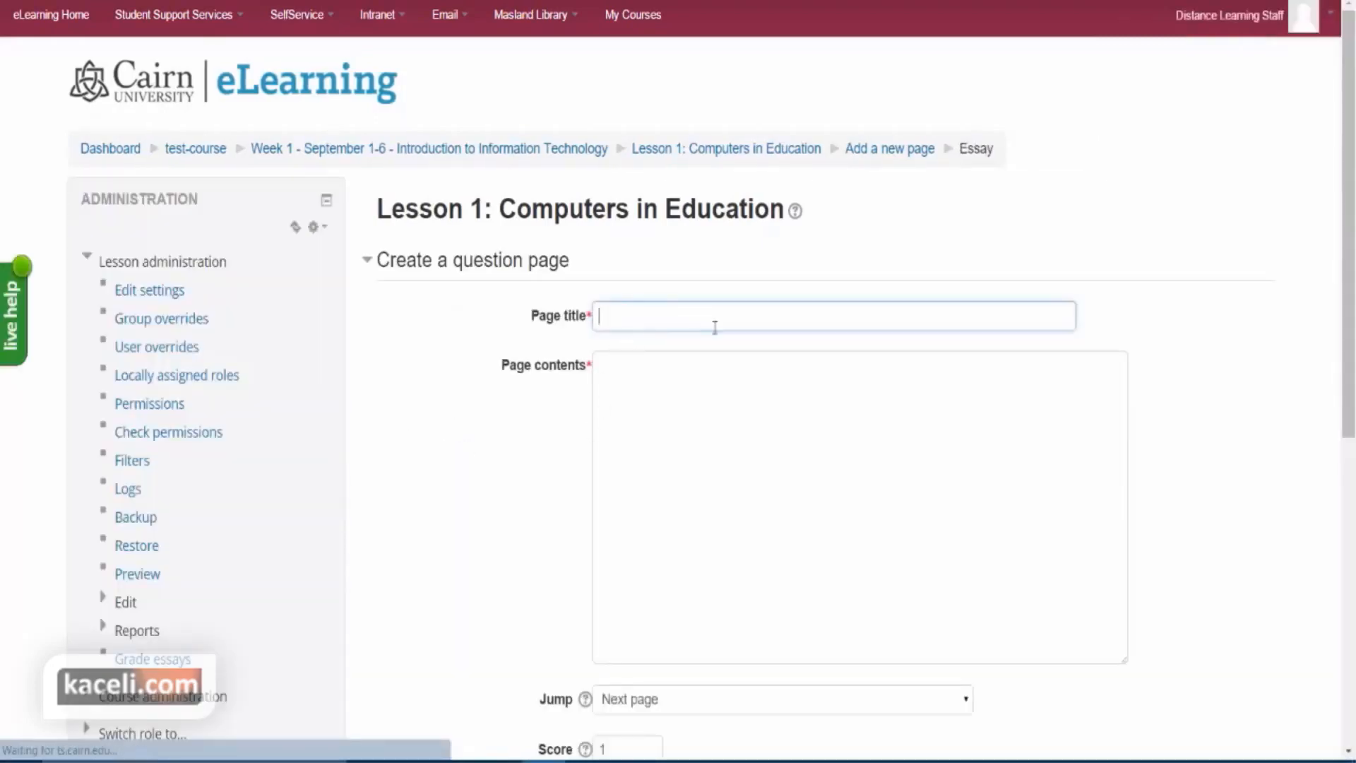
pyautogui.write('How do computers work')
pyautogui.click(759, 550)
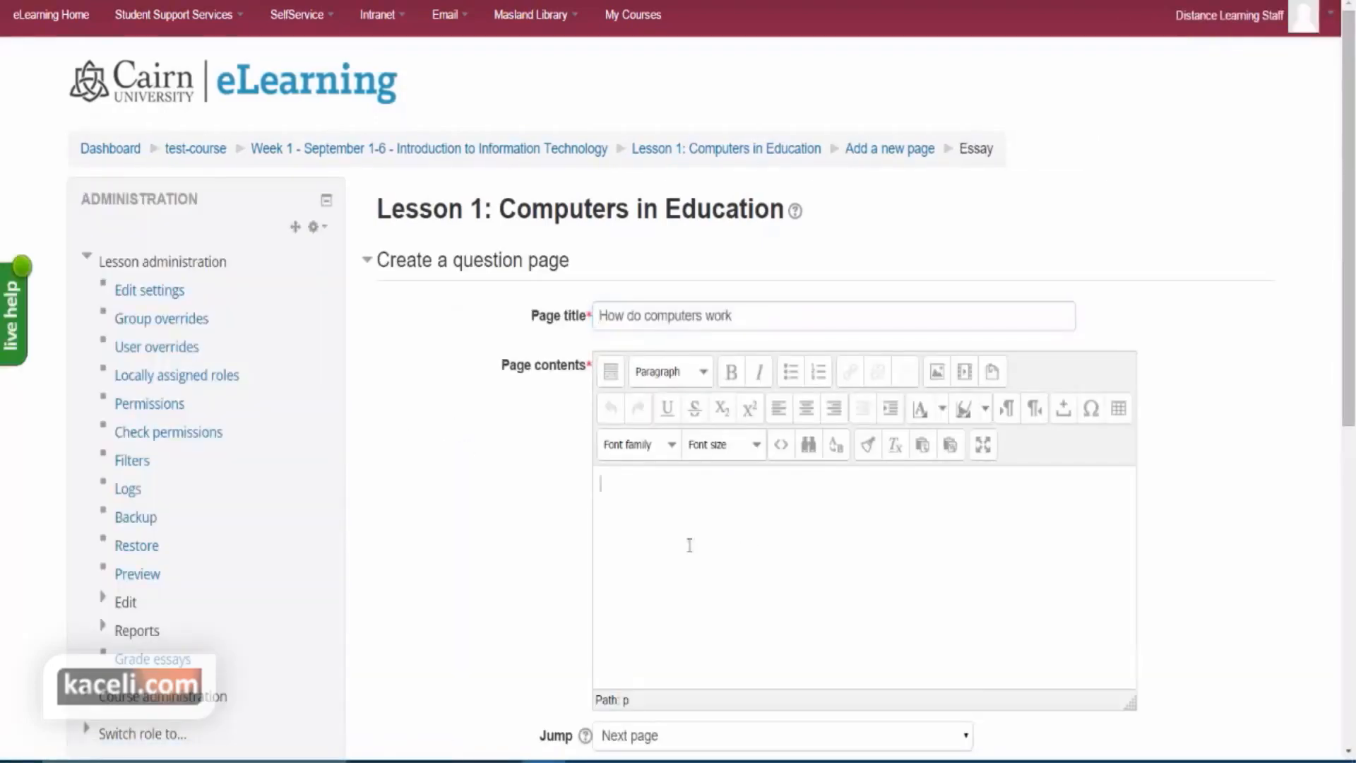
pyautogui.write('Dr')
pyautogui.write('irections.')
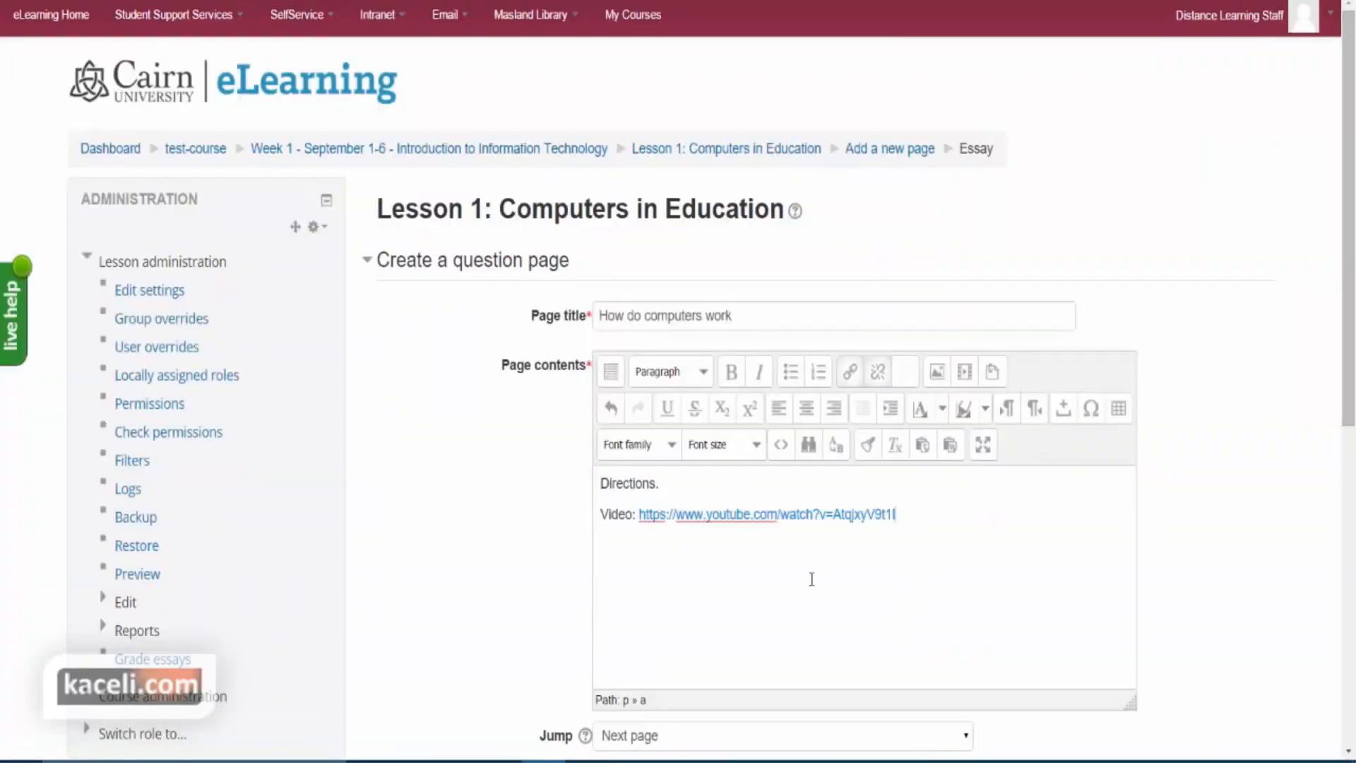
# - Below the link, add the answering instruction and, in bold, "What are the 4 basic functions a device needs to perform in order to be considered a computer?"
pyautogui.press('Return')
pyautogui.press('Return')
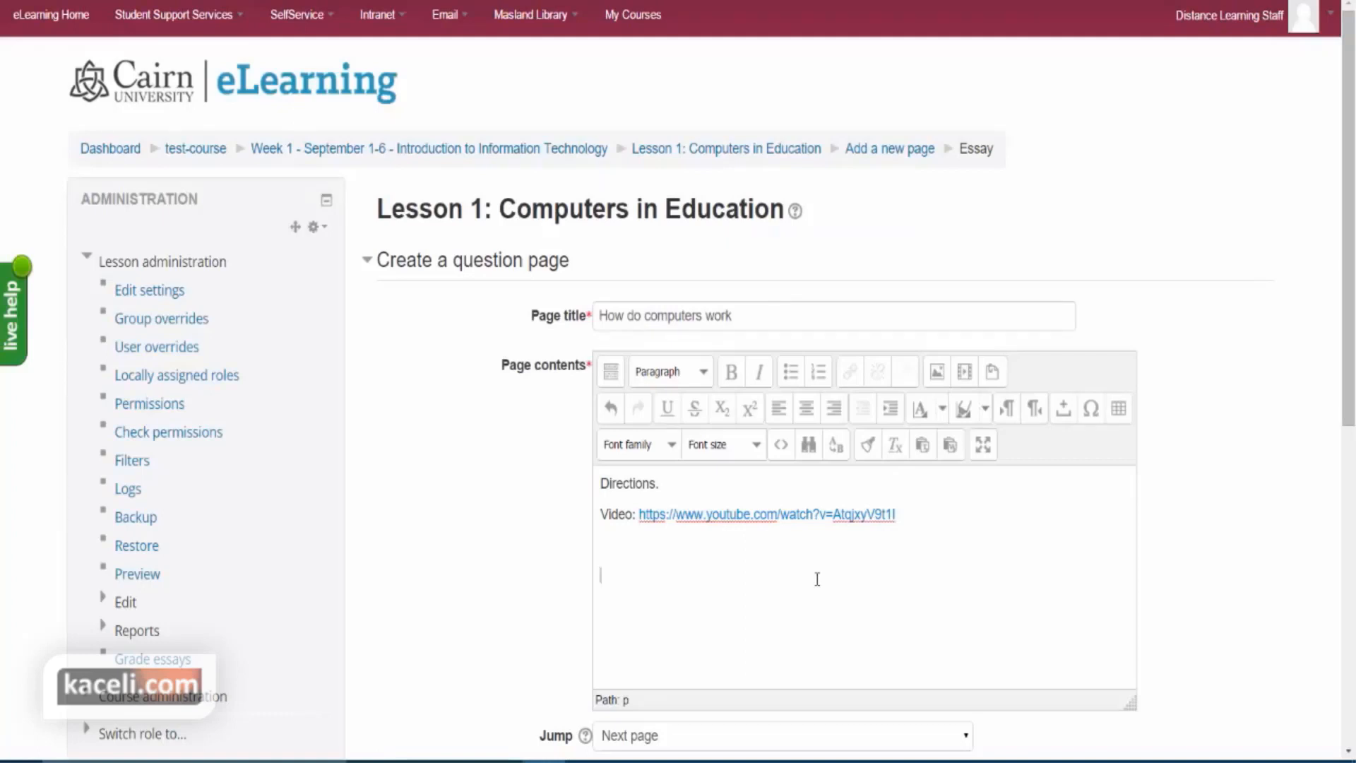
pyautogui.write('After you watch the video, answer the following question in the box below: What are the 4 basic functions a device needs to perform in order to be considered a computer?')
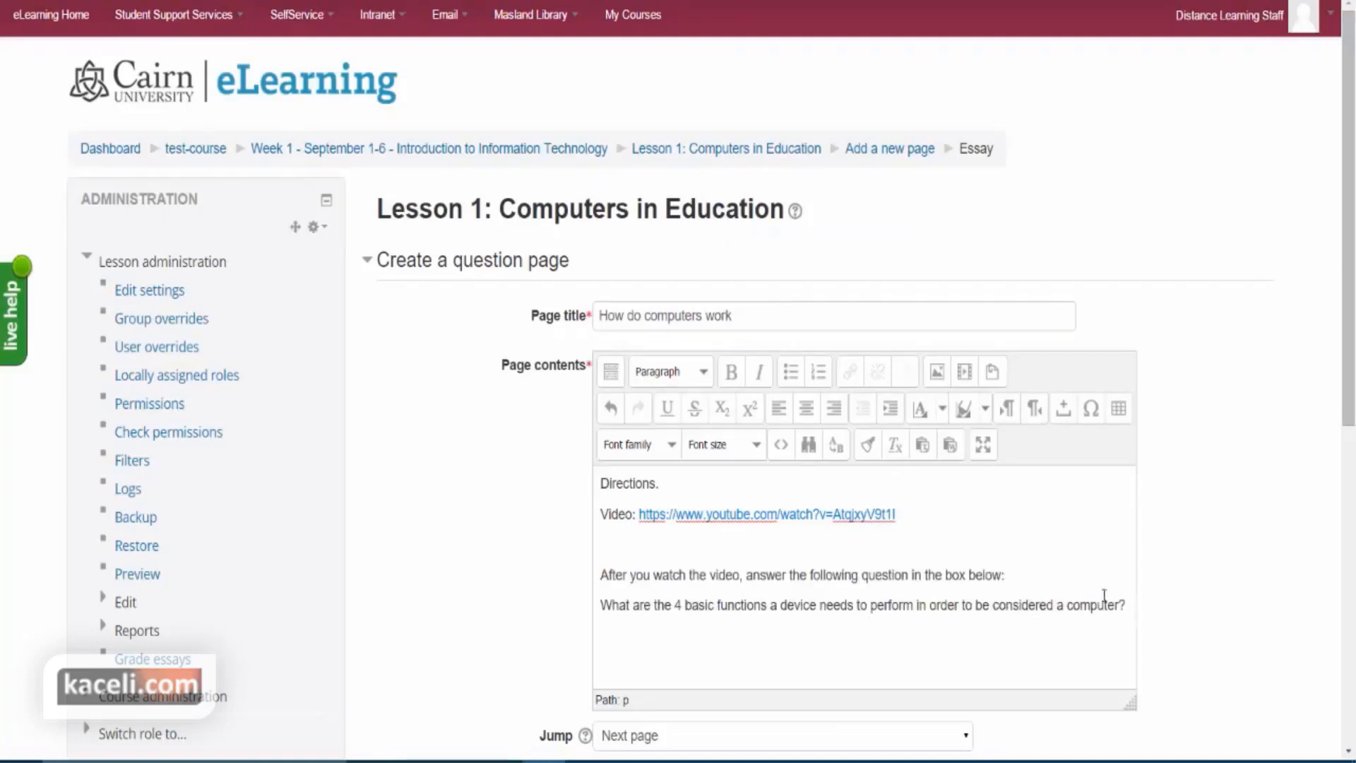
pyautogui.moveTo(1125, 605); pyautogui.dragTo(566, 596)
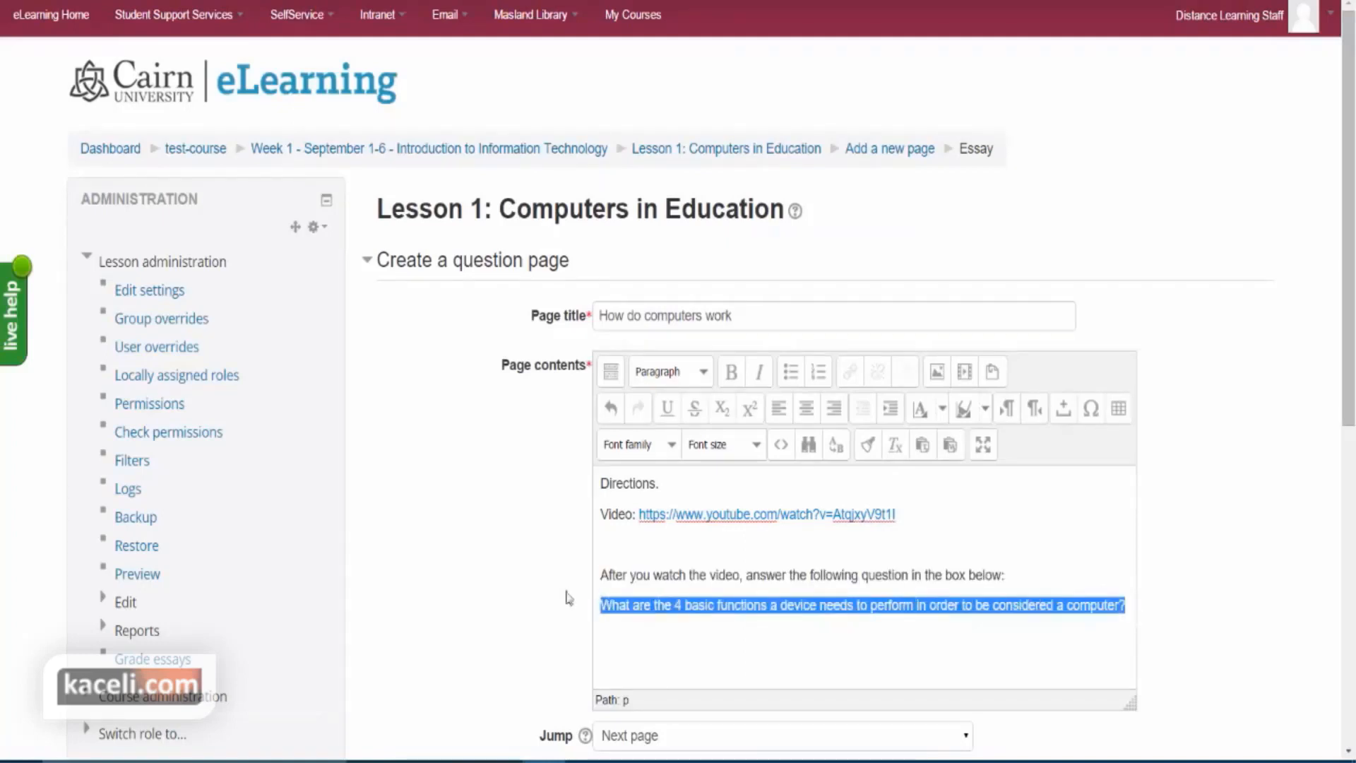
pyautogui.click(732, 371)
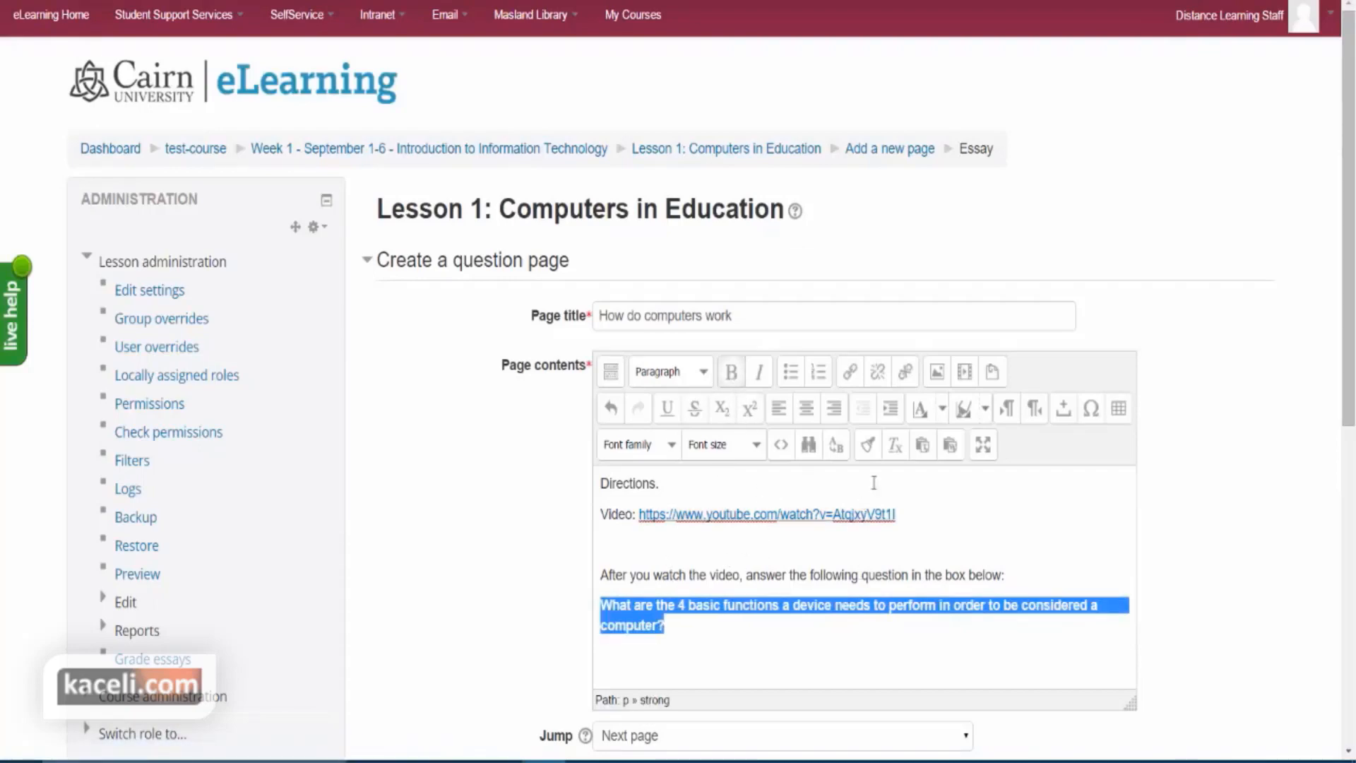
pyautogui.click(840, 650)
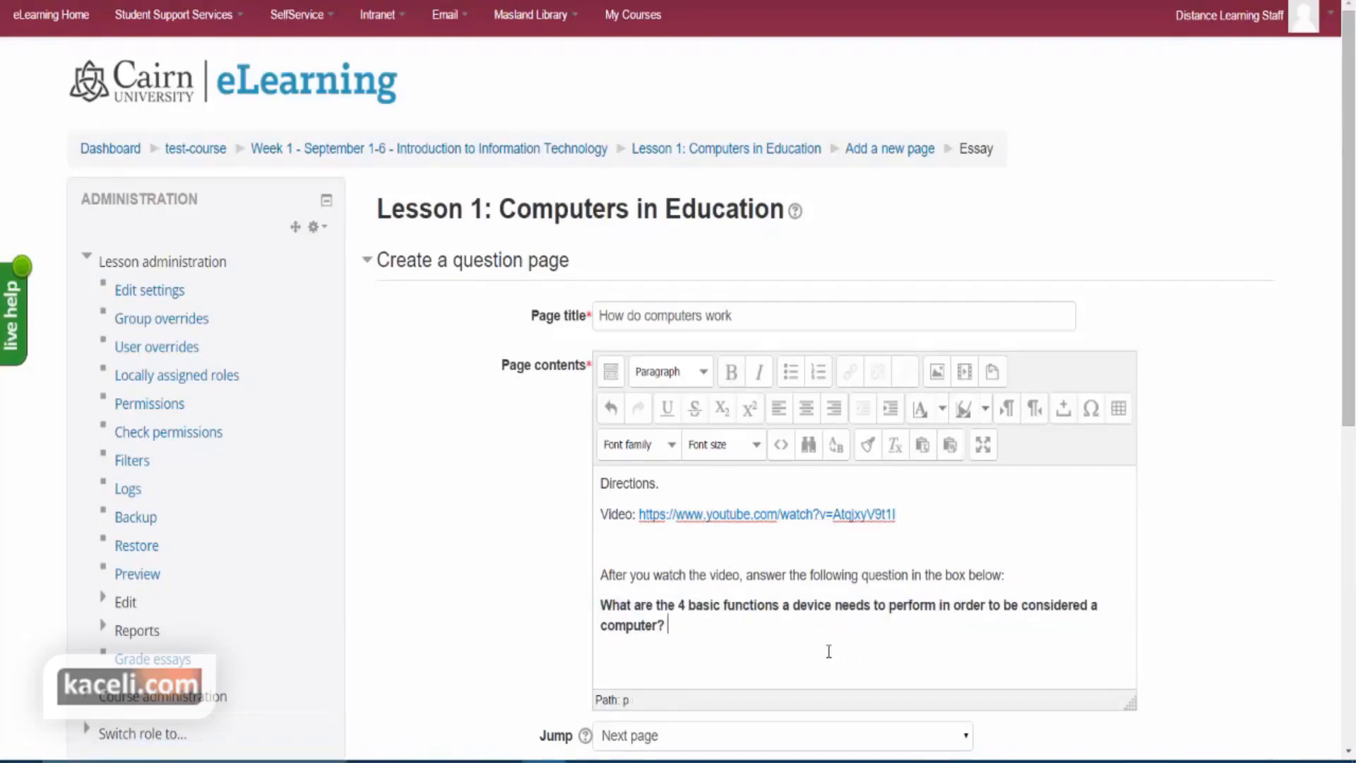
# - Set the essay question's score to 15 and save the page
pyautogui.scroll(-2, 777, 639)
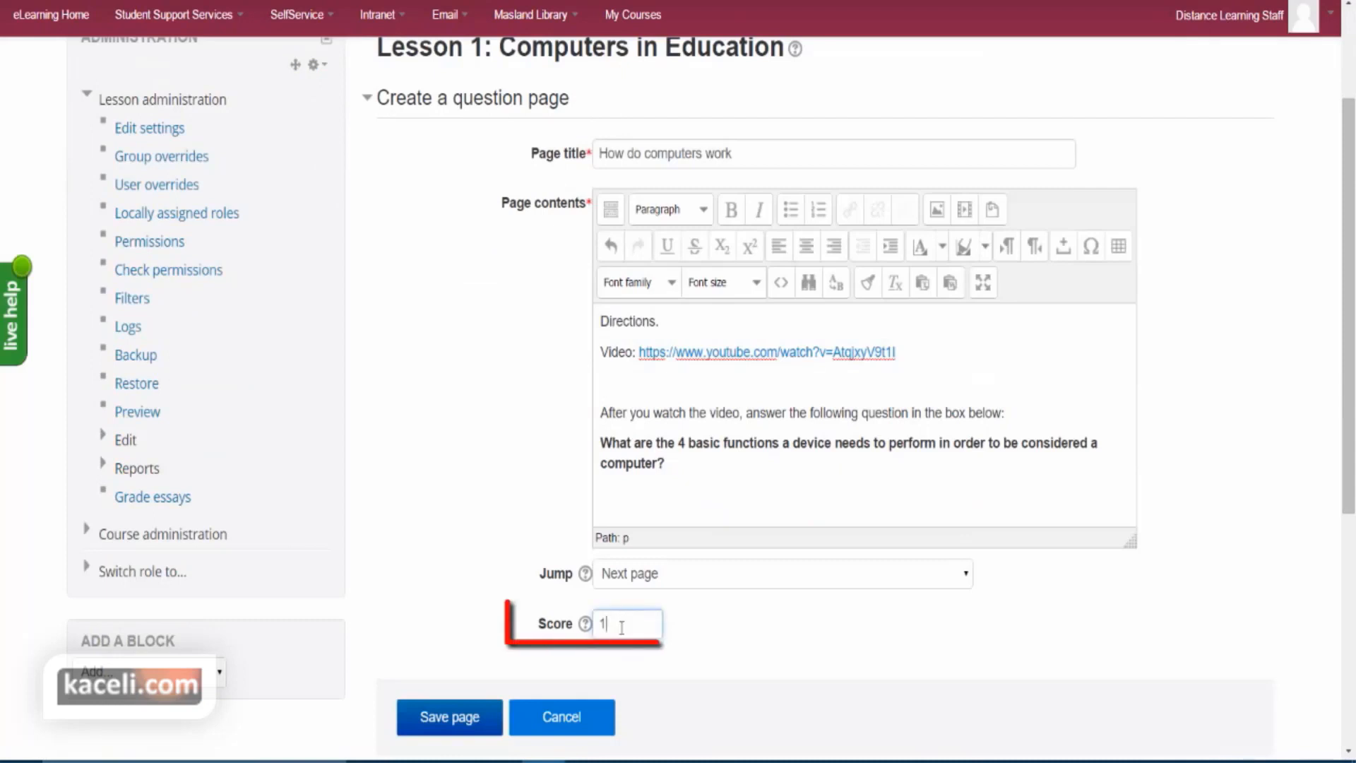
pyautogui.click(622, 626)
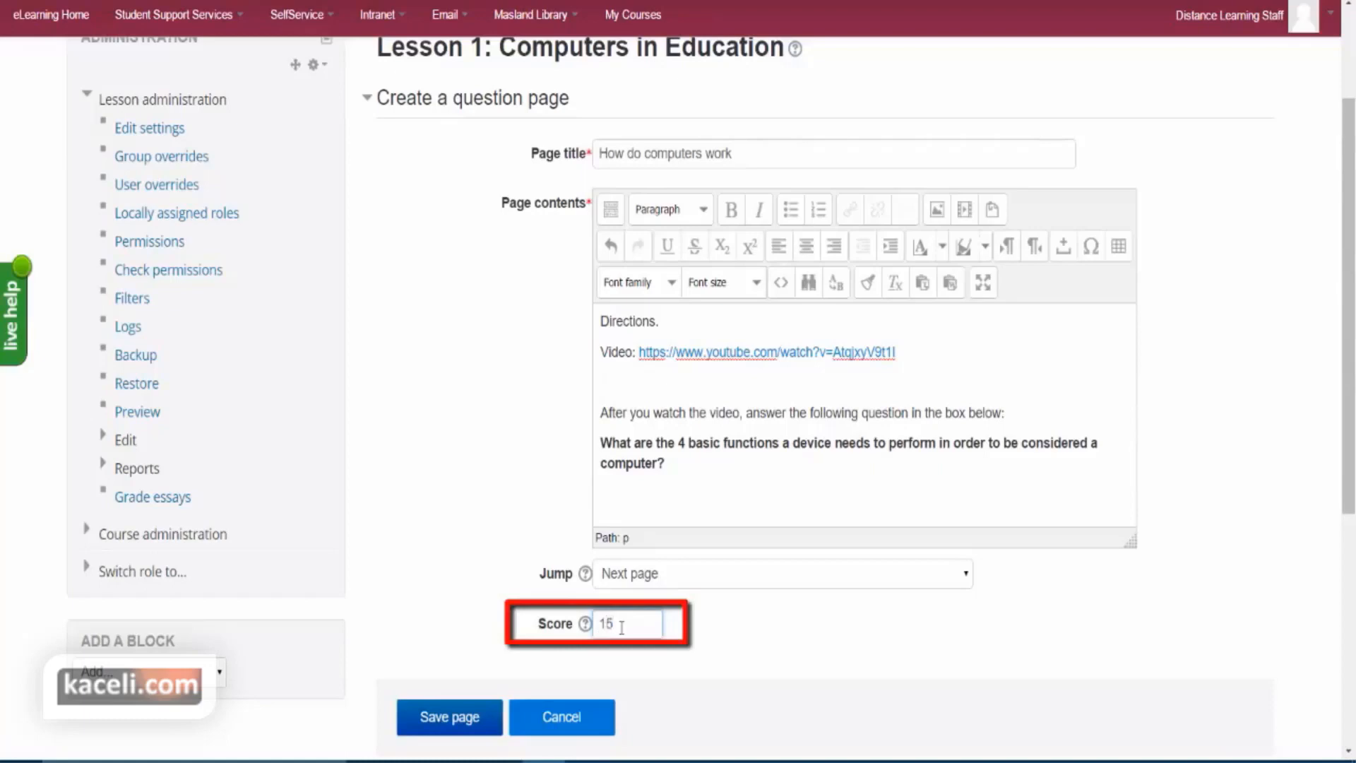
pyautogui.click(896, 644)
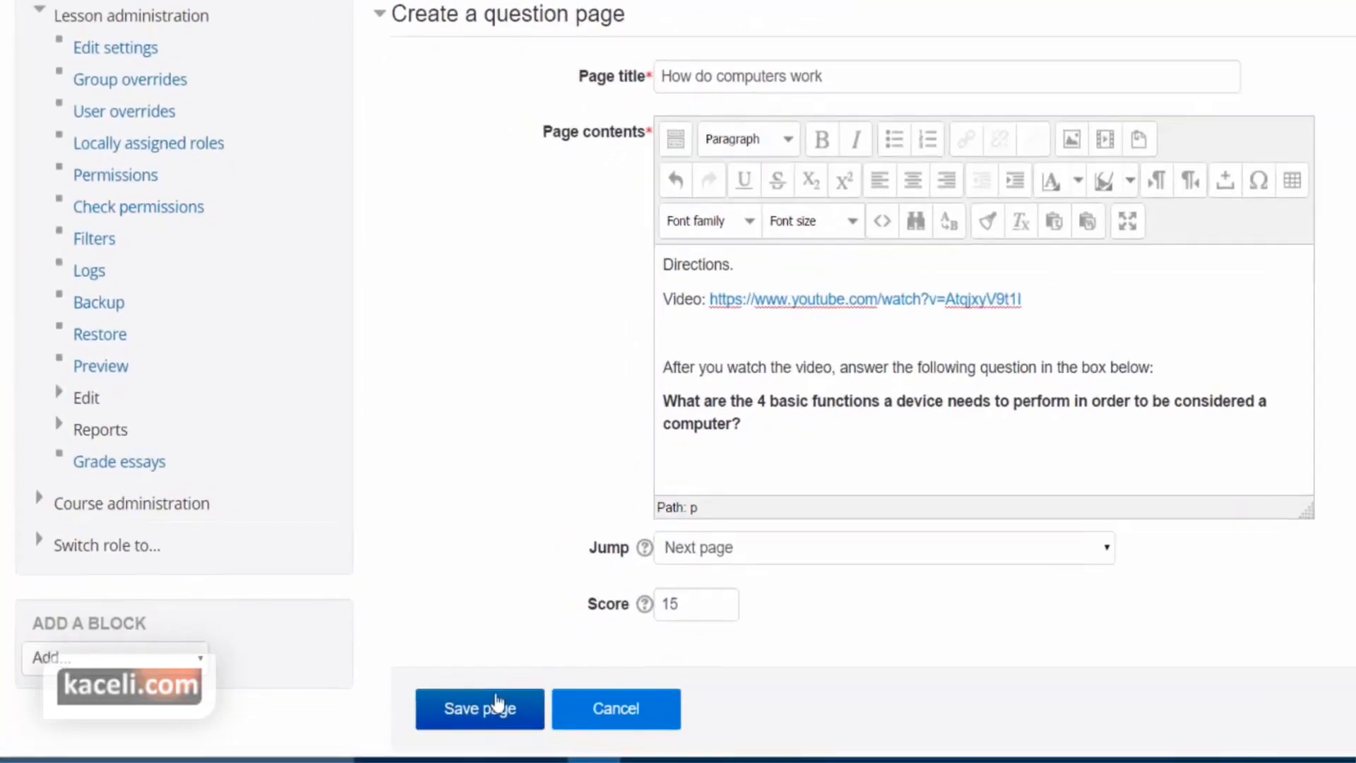
pyautogui.click(513, 708)
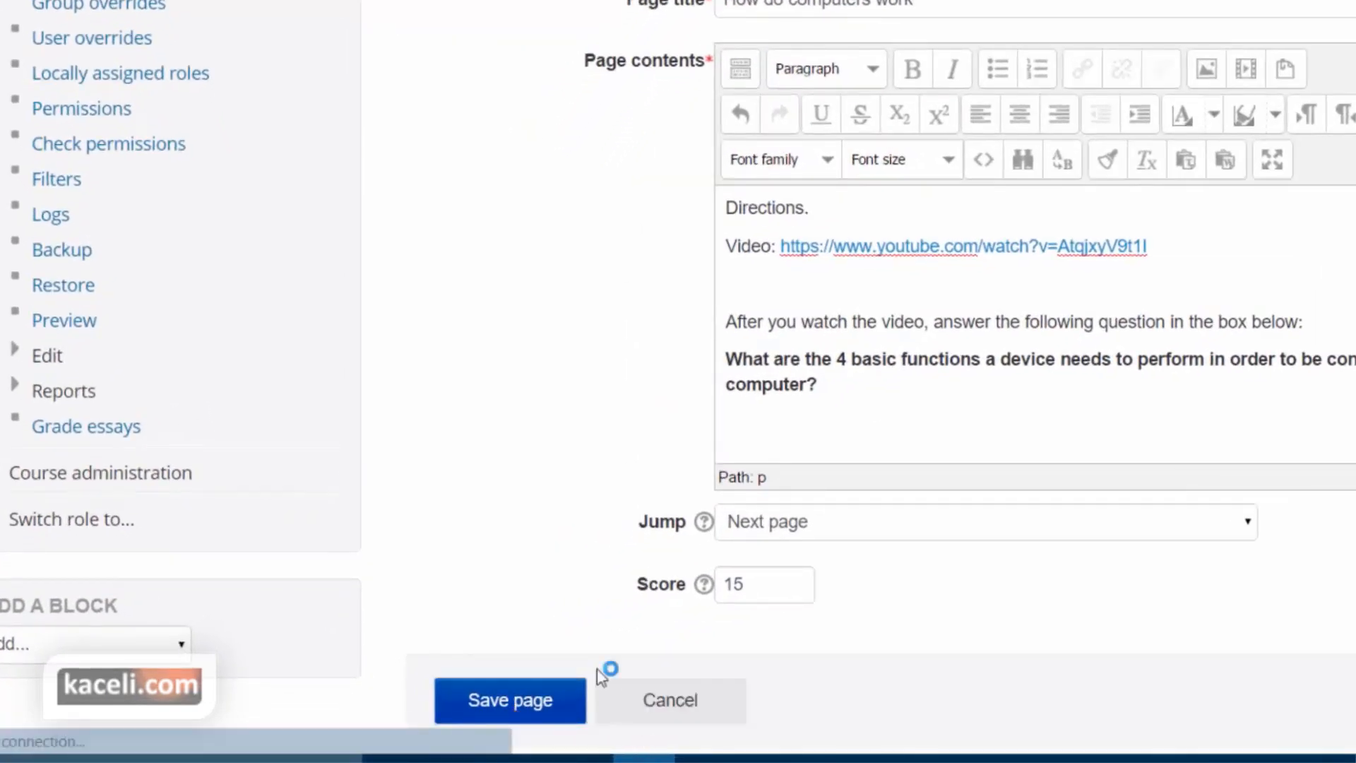
# - Open the "How do computers work" essay page from the lesson's page list and review its embedded video and question text
pyautogui.scroll(-8, 606, 142)
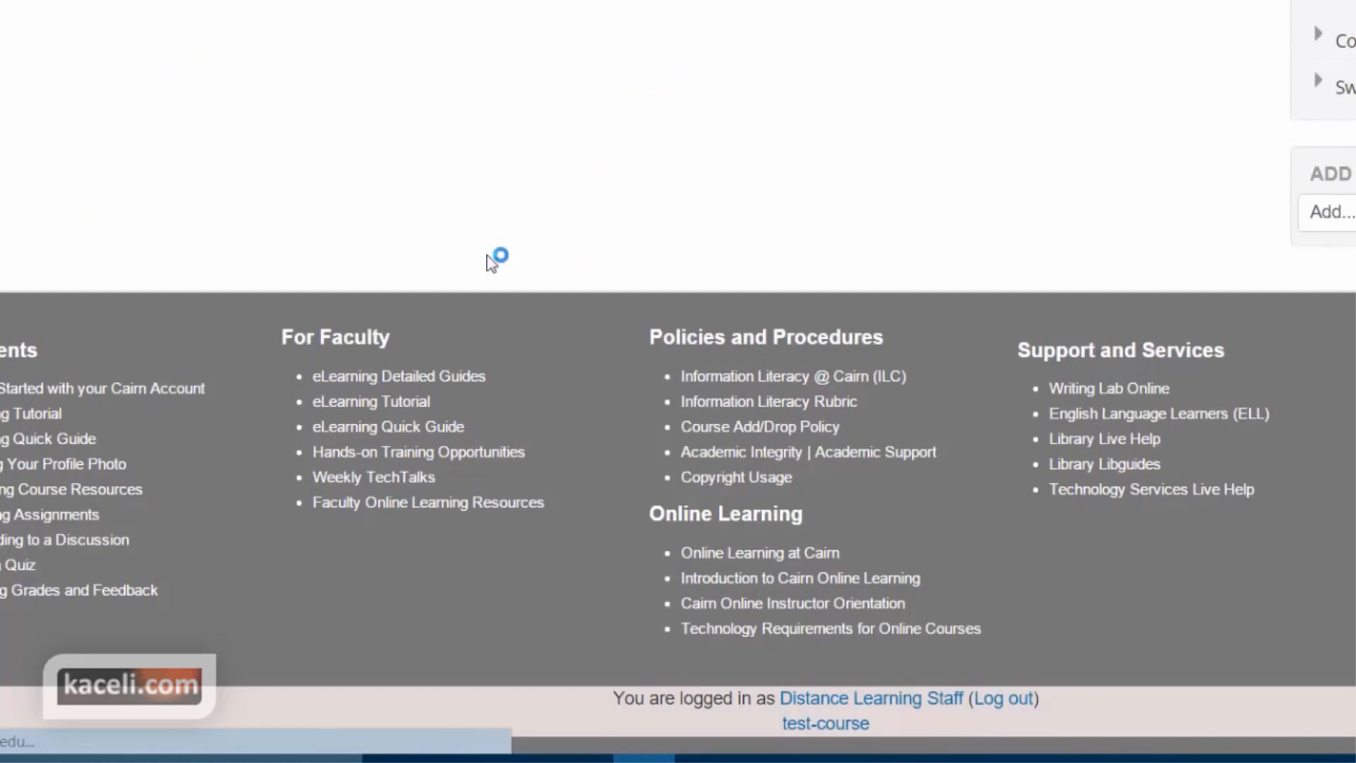
pyautogui.scroll(4, 253, 261)
pyautogui.scroll(2, 176, 136)
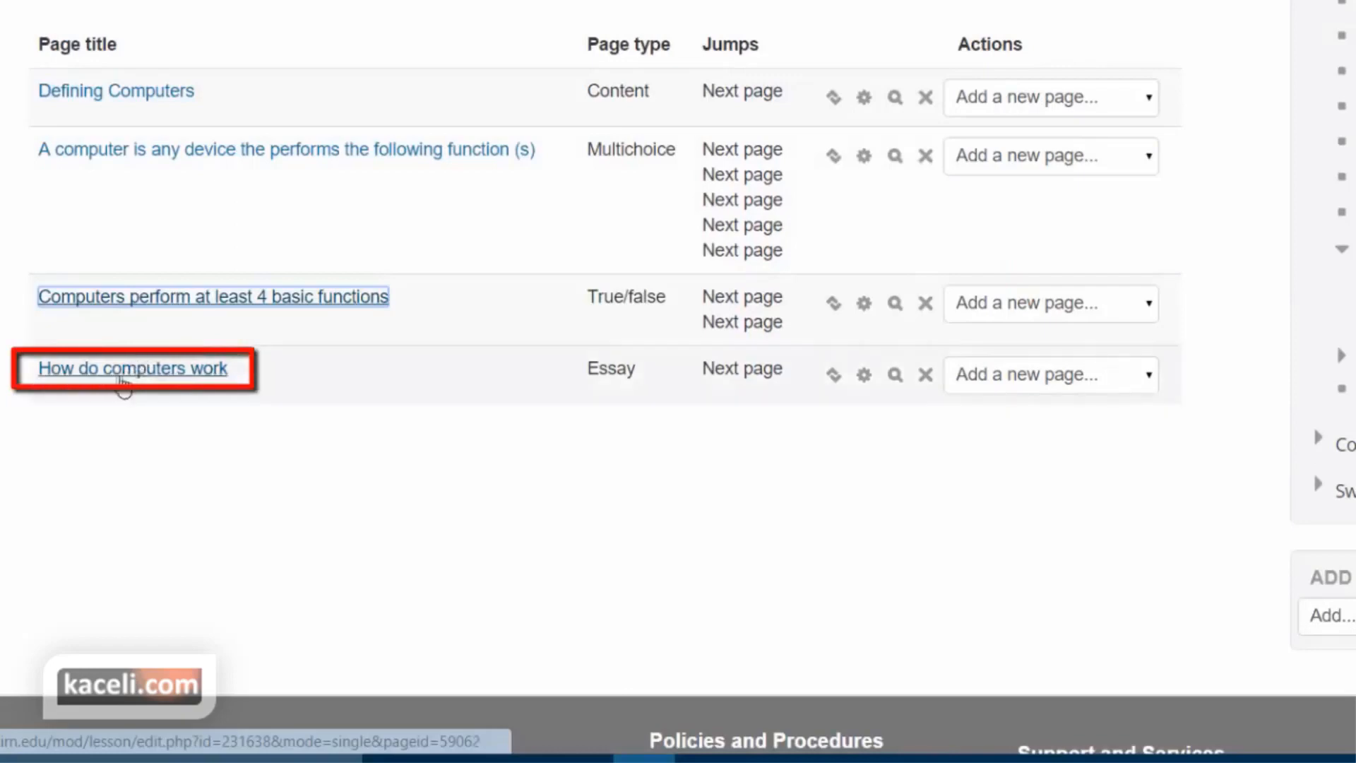
pyautogui.click(158, 378)
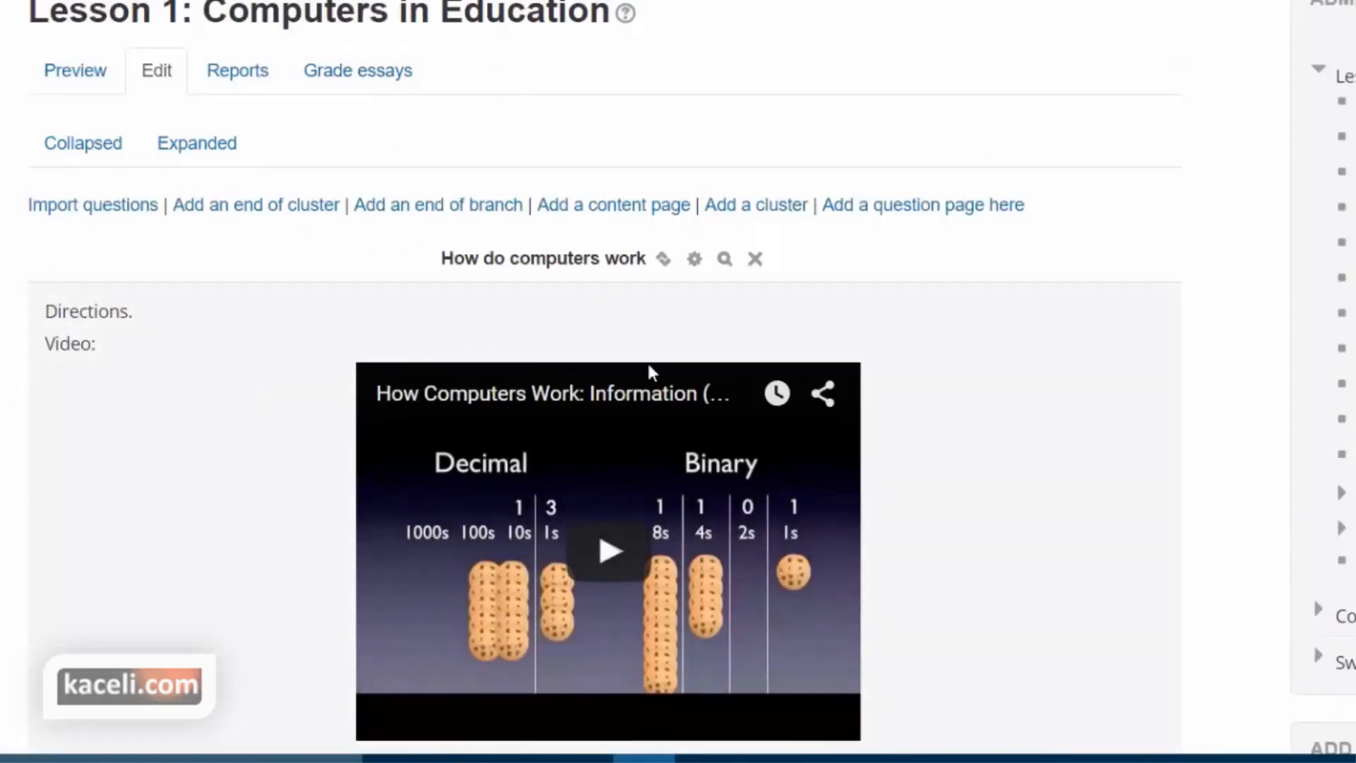
pyautogui.scroll(-4, 355, 404)
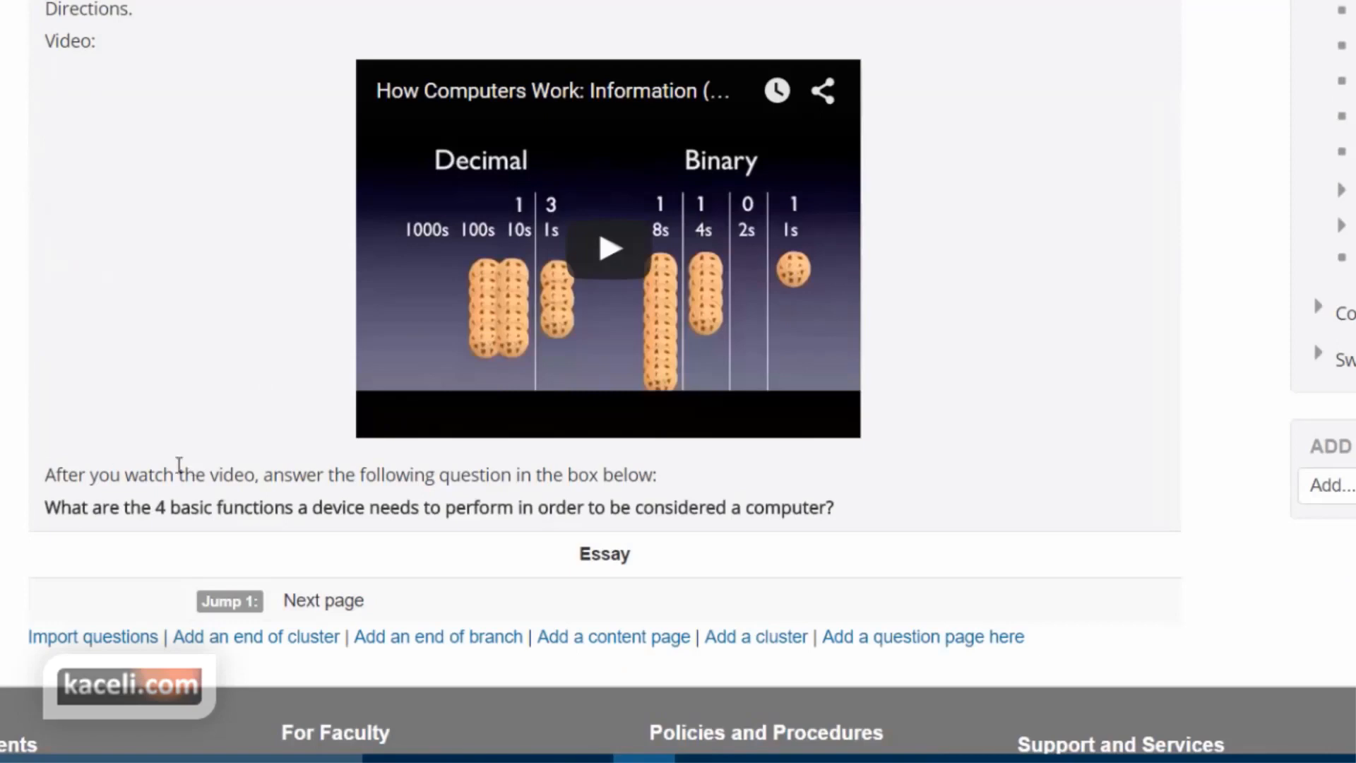
pyautogui.scroll(4, 346, 342)
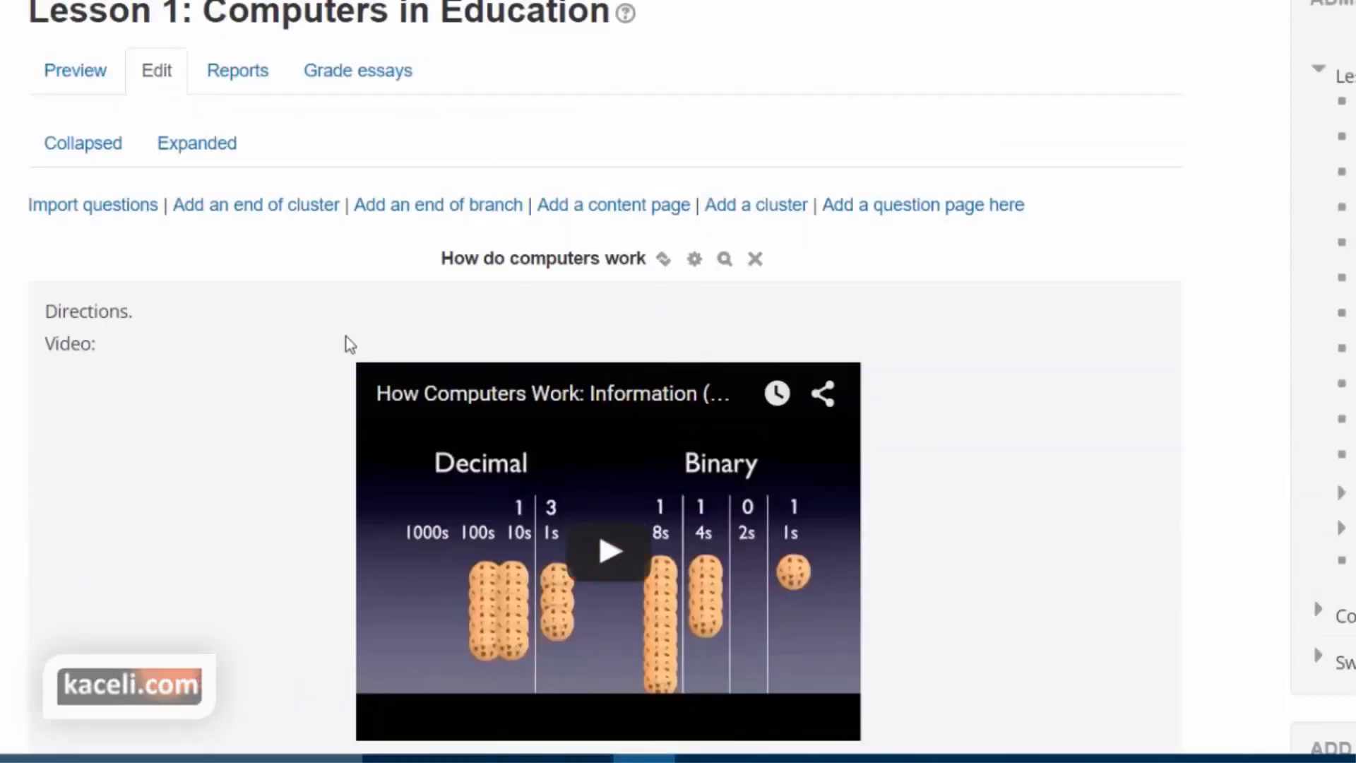
# - Preview the lesson from its first page, look over the "Defining Computers" content and continue to the next page
pyautogui.click(68, 68)
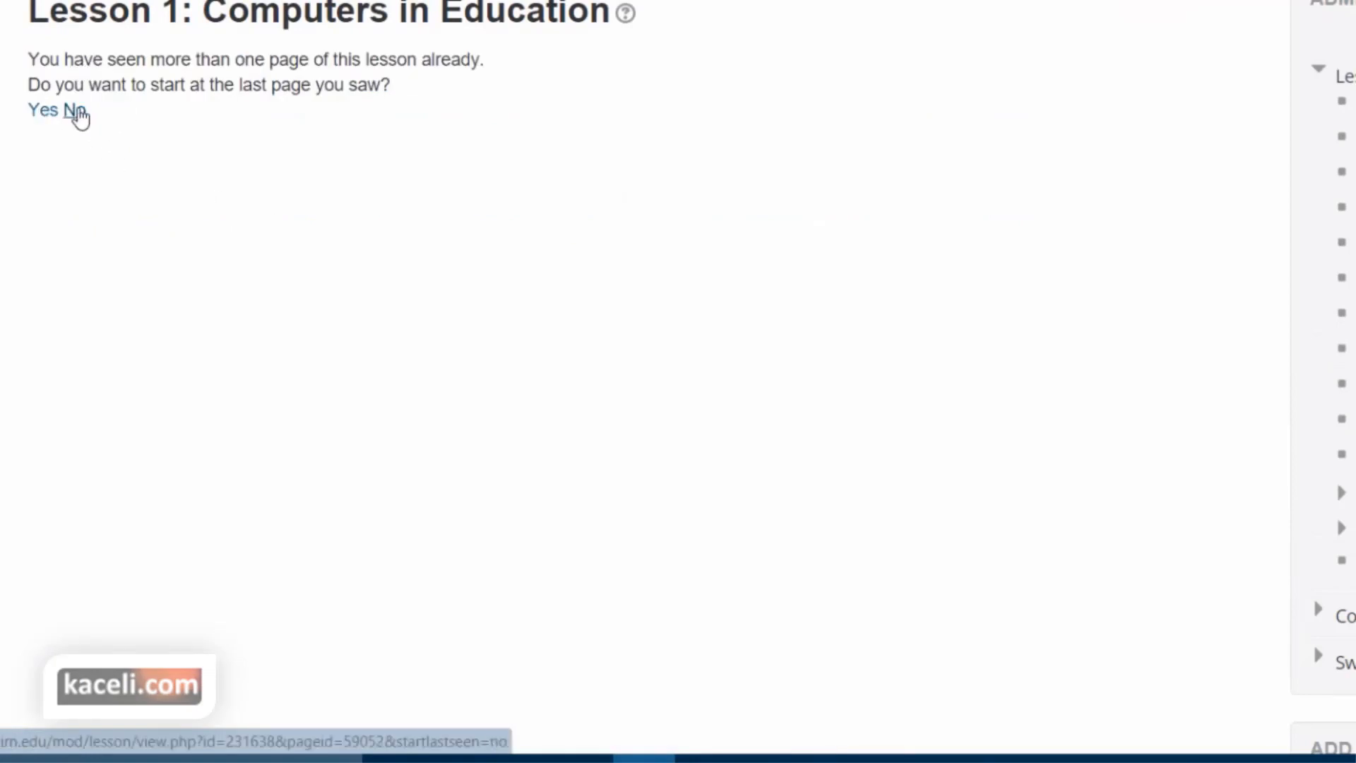
pyautogui.click(77, 112)
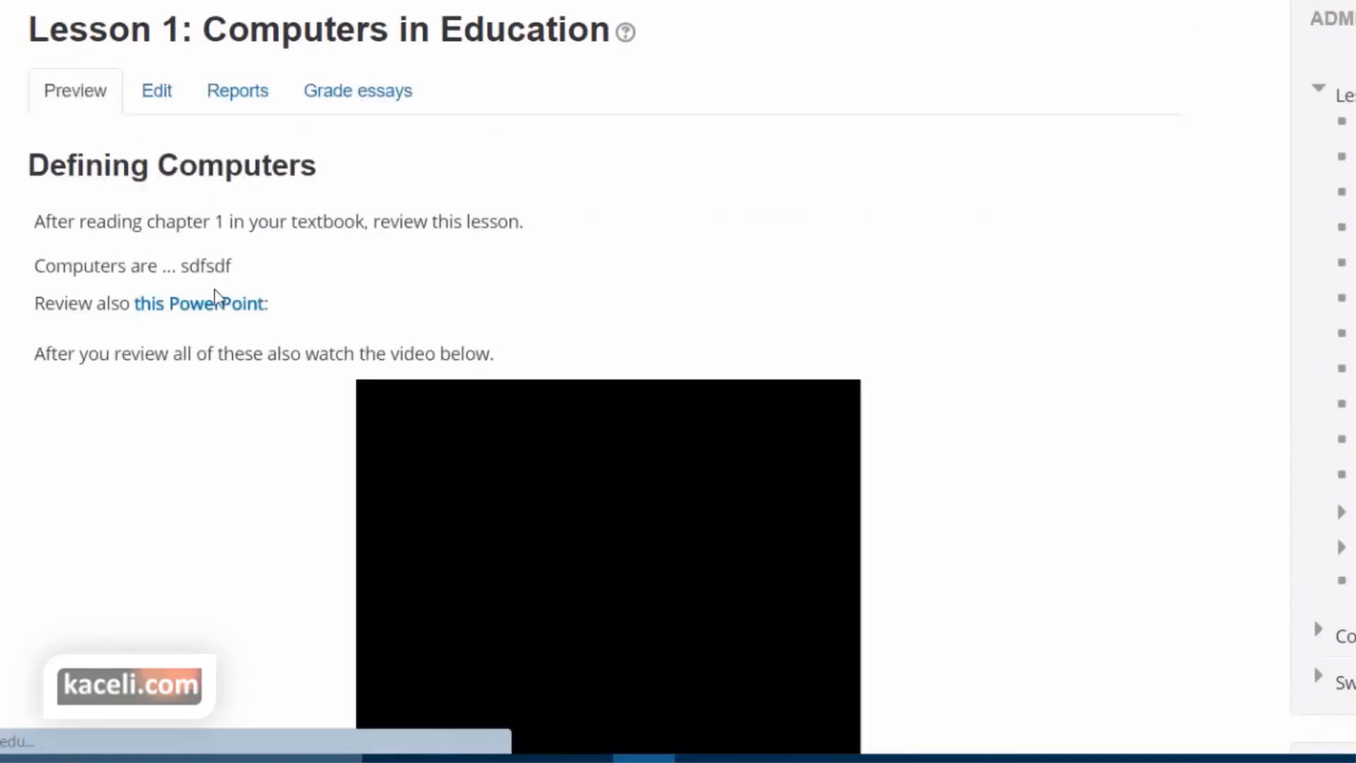
pyautogui.scroll(-3, 157, 332)
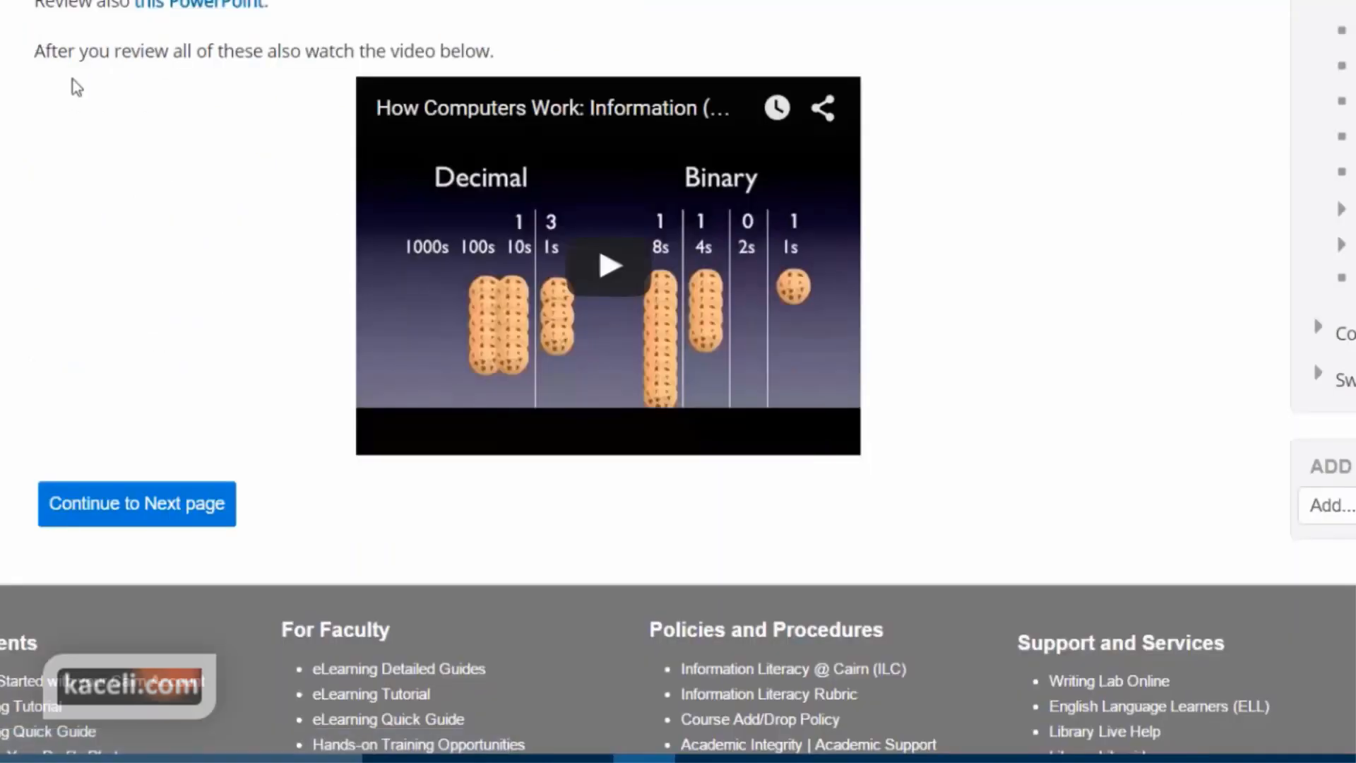
pyautogui.scroll(2, 136, 151)
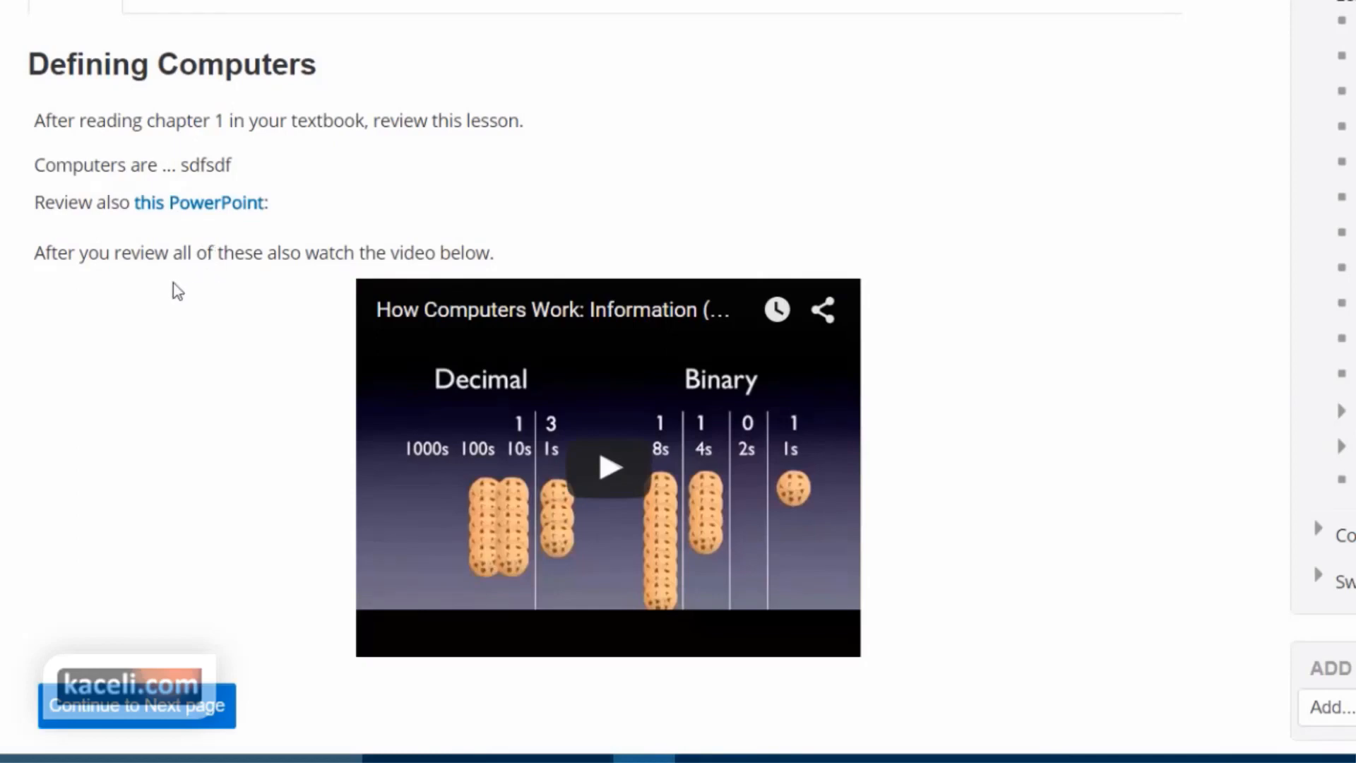
pyautogui.click(174, 715)
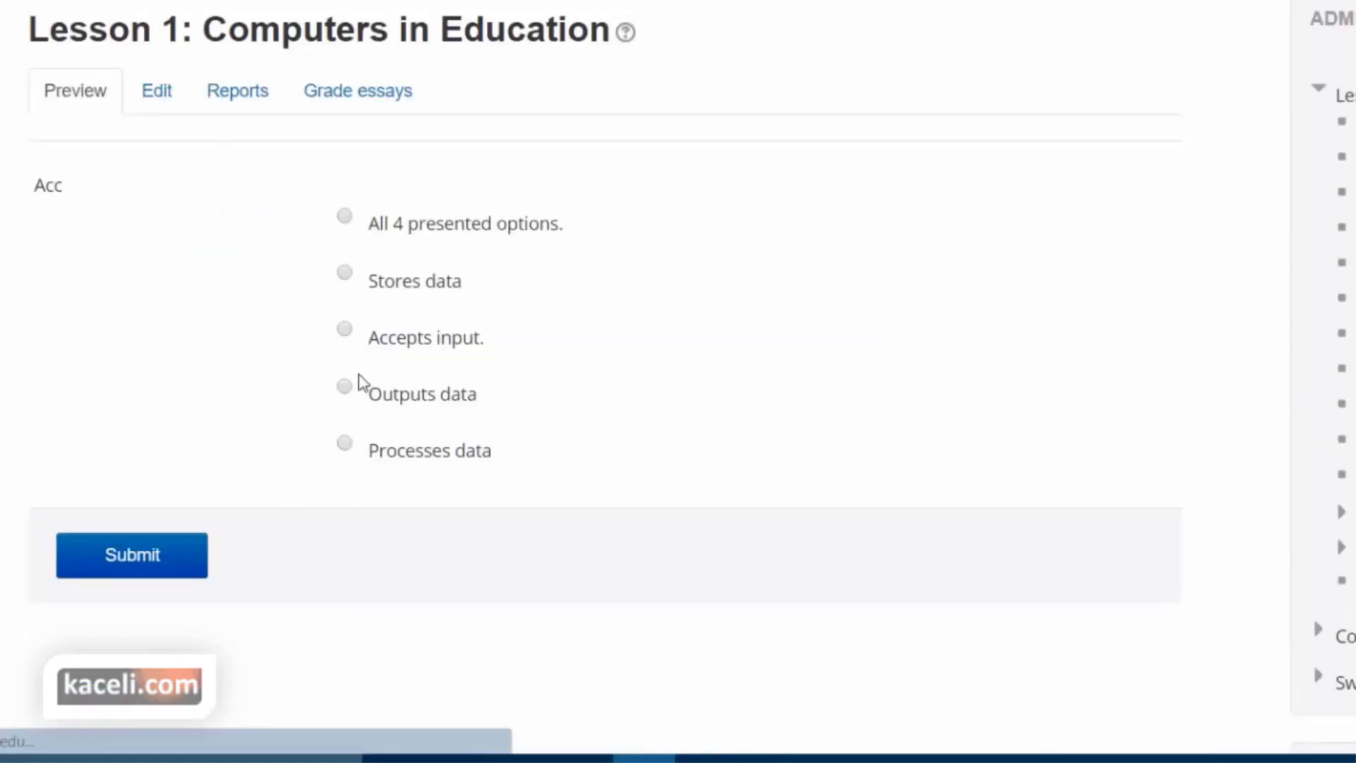
# - Answer the multichoice question with "All 4 presented options." and the following True/false question with "True", submitting both
pyautogui.click(346, 219)
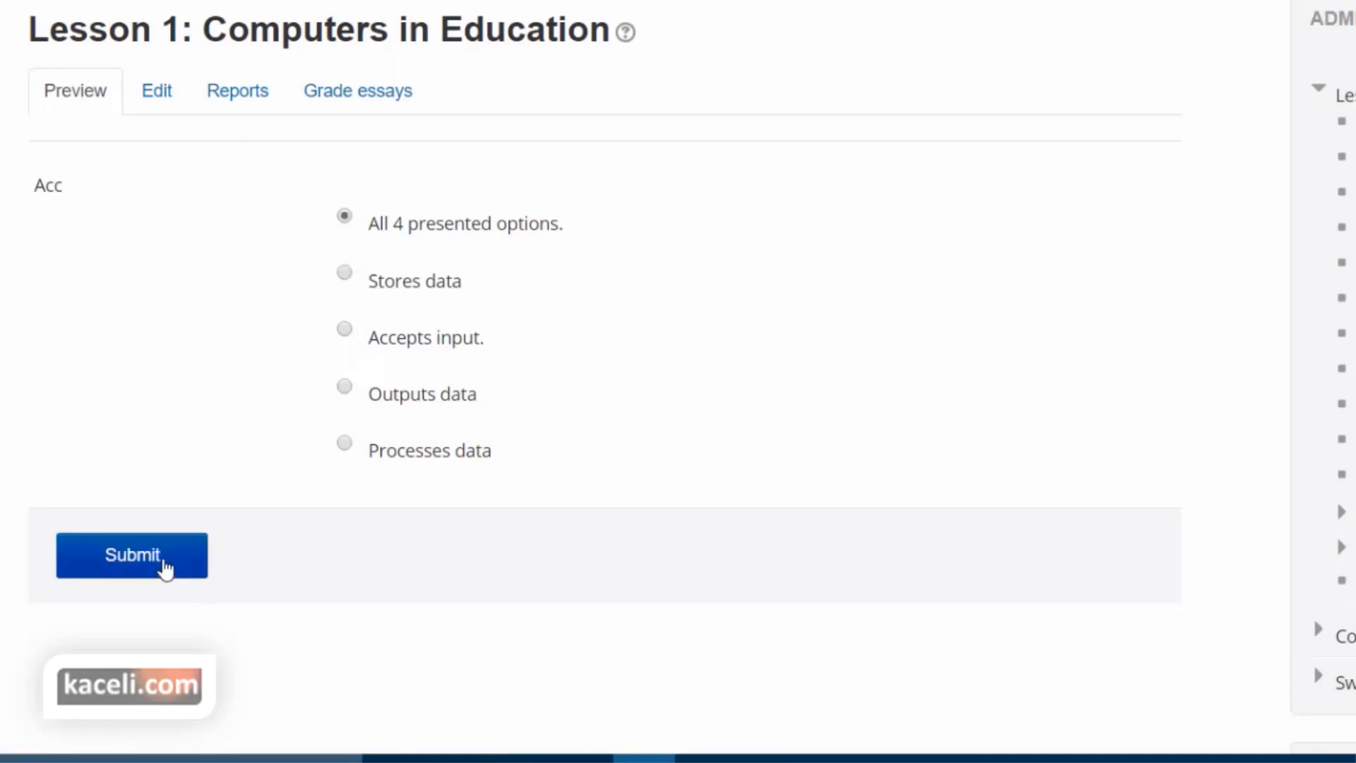
pyautogui.click(166, 571)
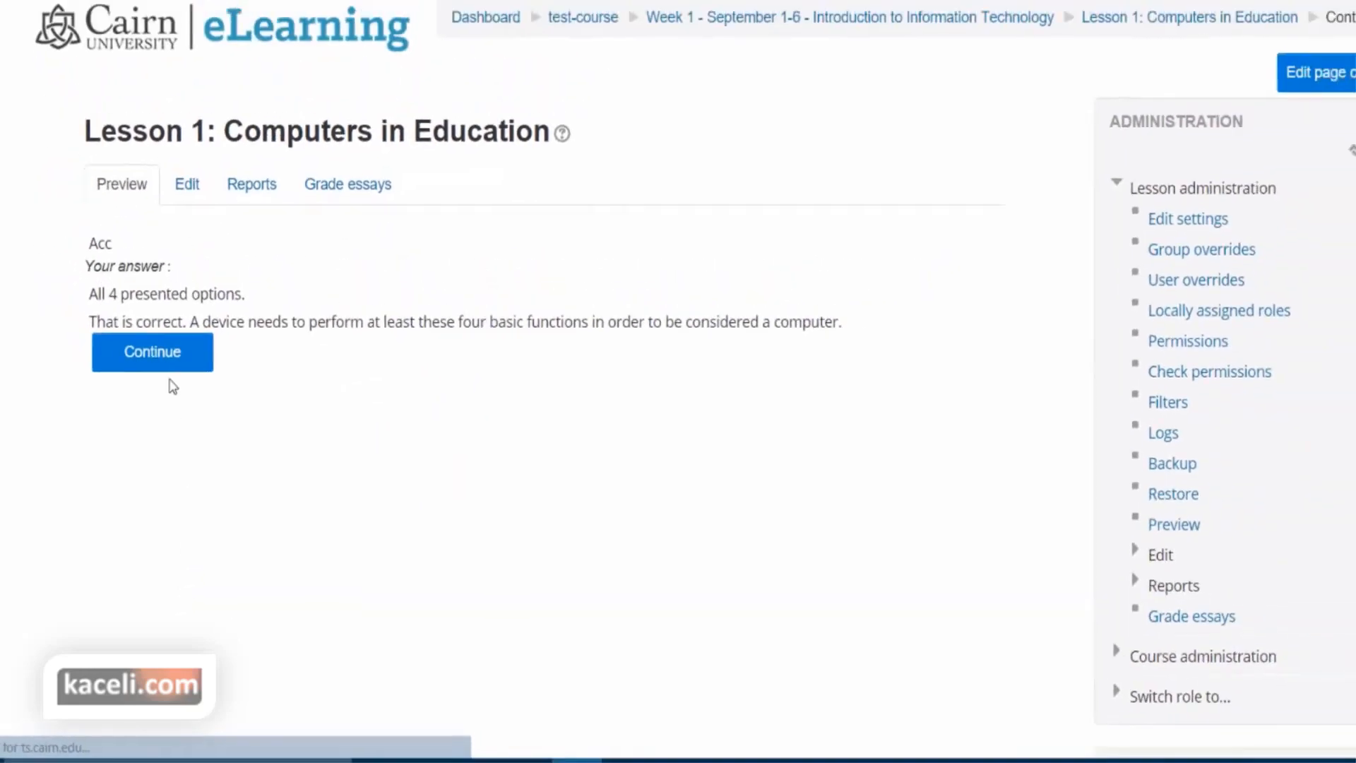
pyautogui.click(147, 318)
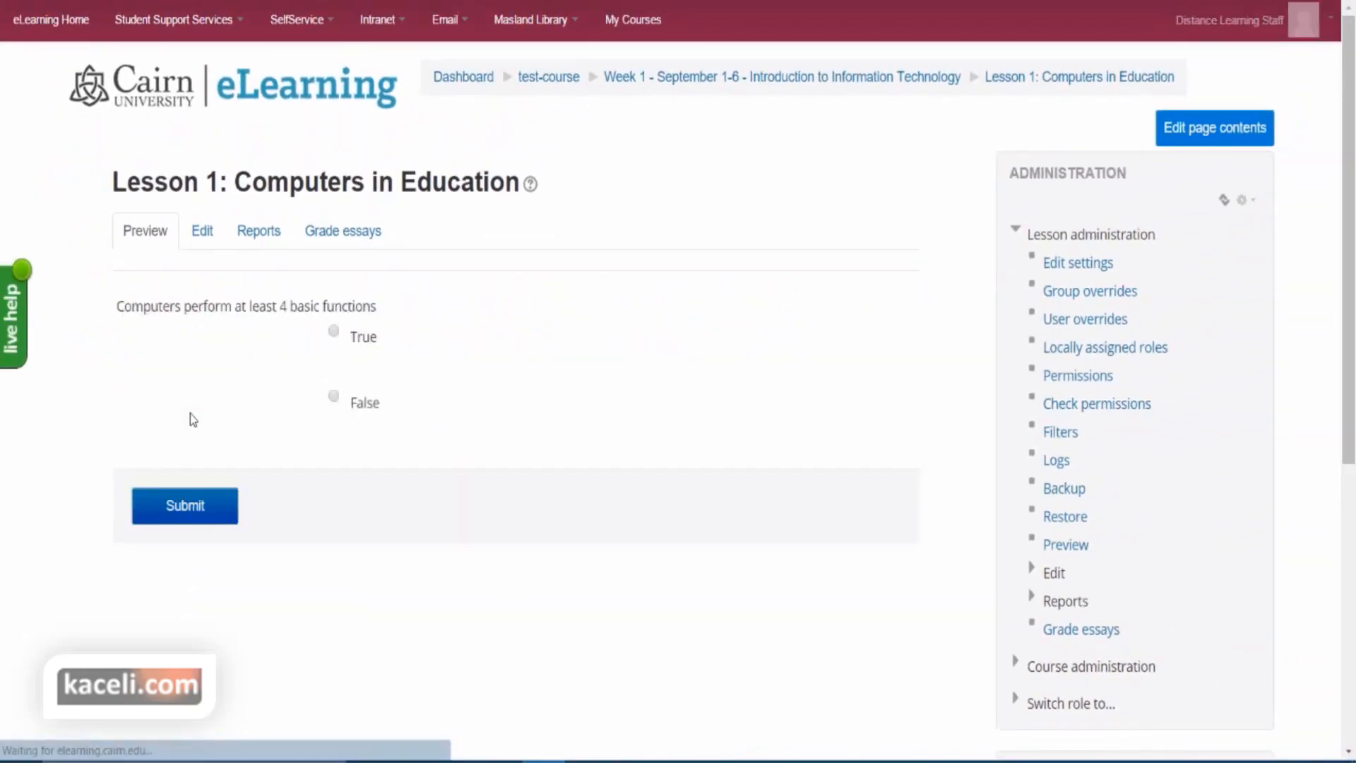
pyautogui.click(334, 331)
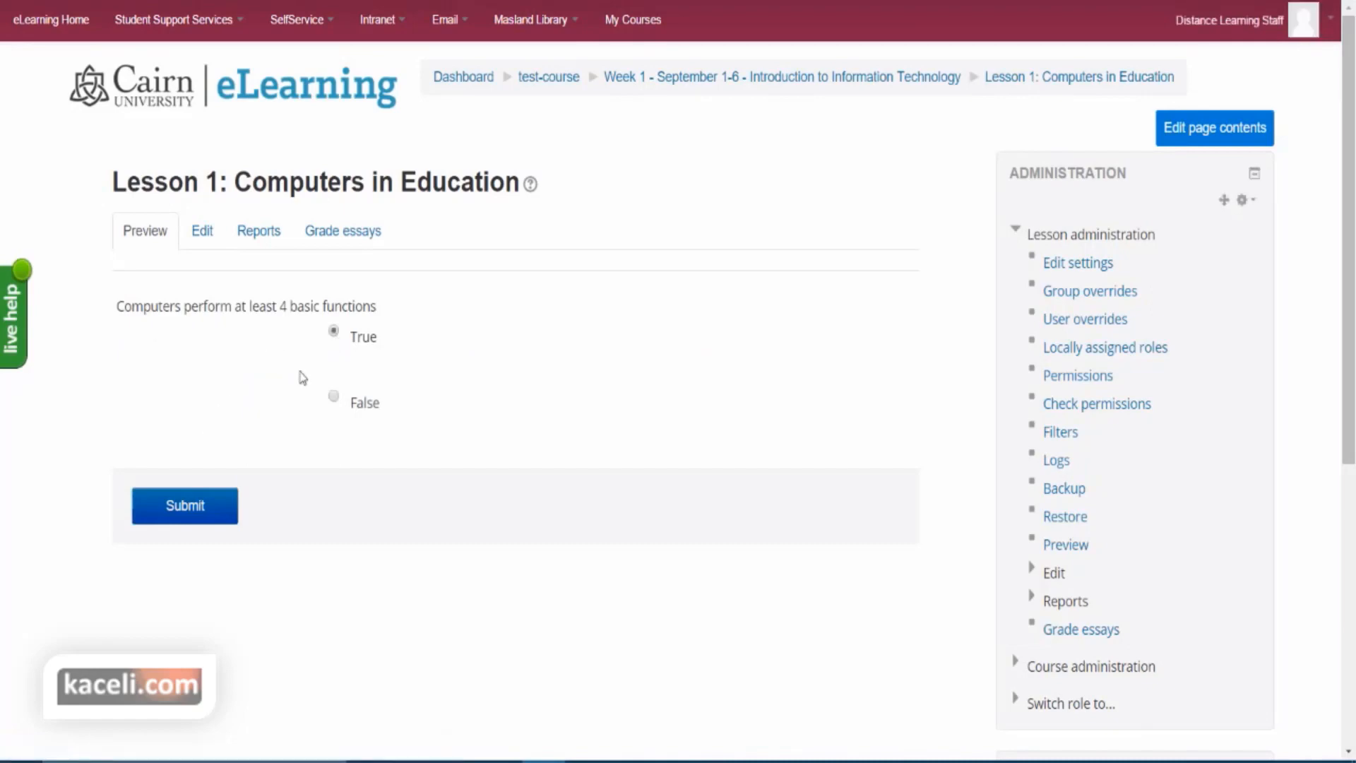
pyautogui.click(204, 513)
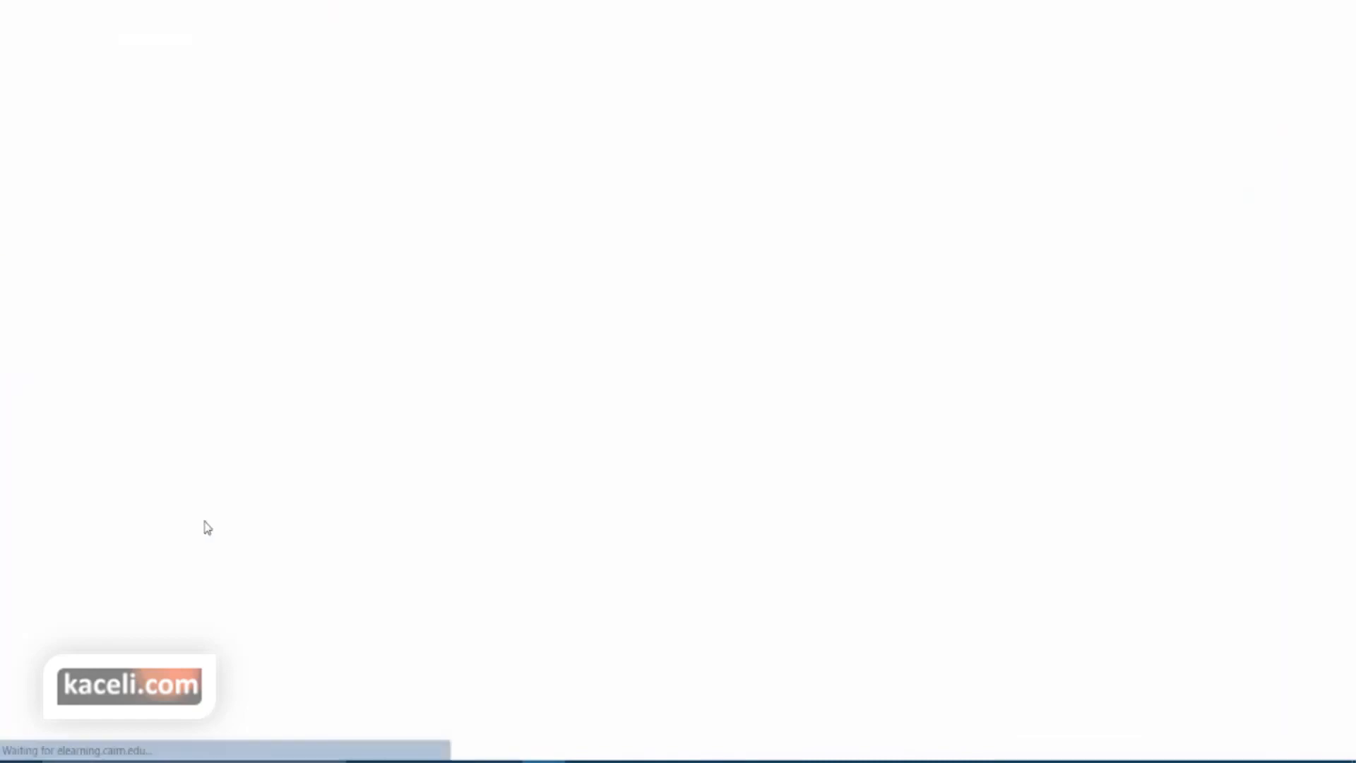
# - Review the essay question, enter "sdfsfdsfs" as the answer and submit it
pyautogui.scroll(-3, 243, 439)
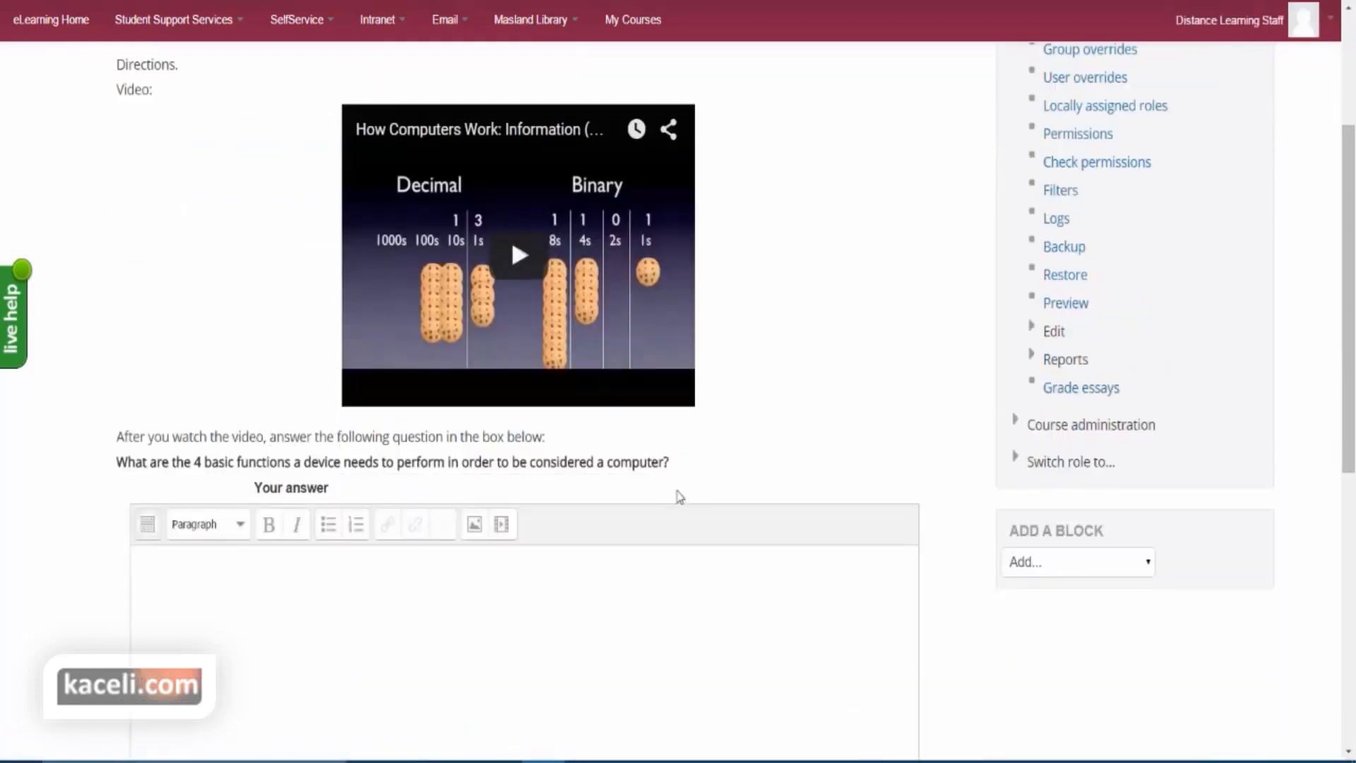
pyautogui.moveTo(679, 464); pyautogui.dragTo(310, 134)
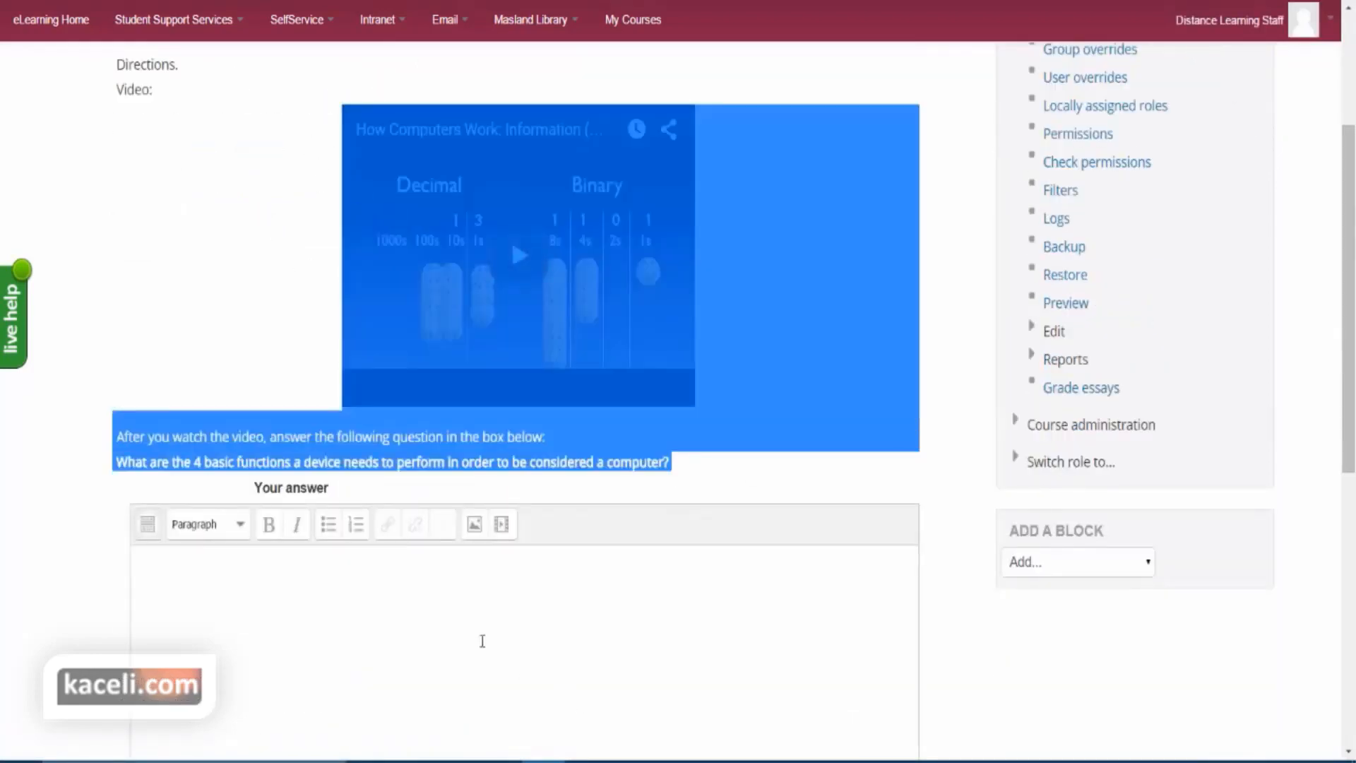
pyautogui.scroll(-2, 482, 641)
pyautogui.click(344, 524)
pyautogui.write('s')
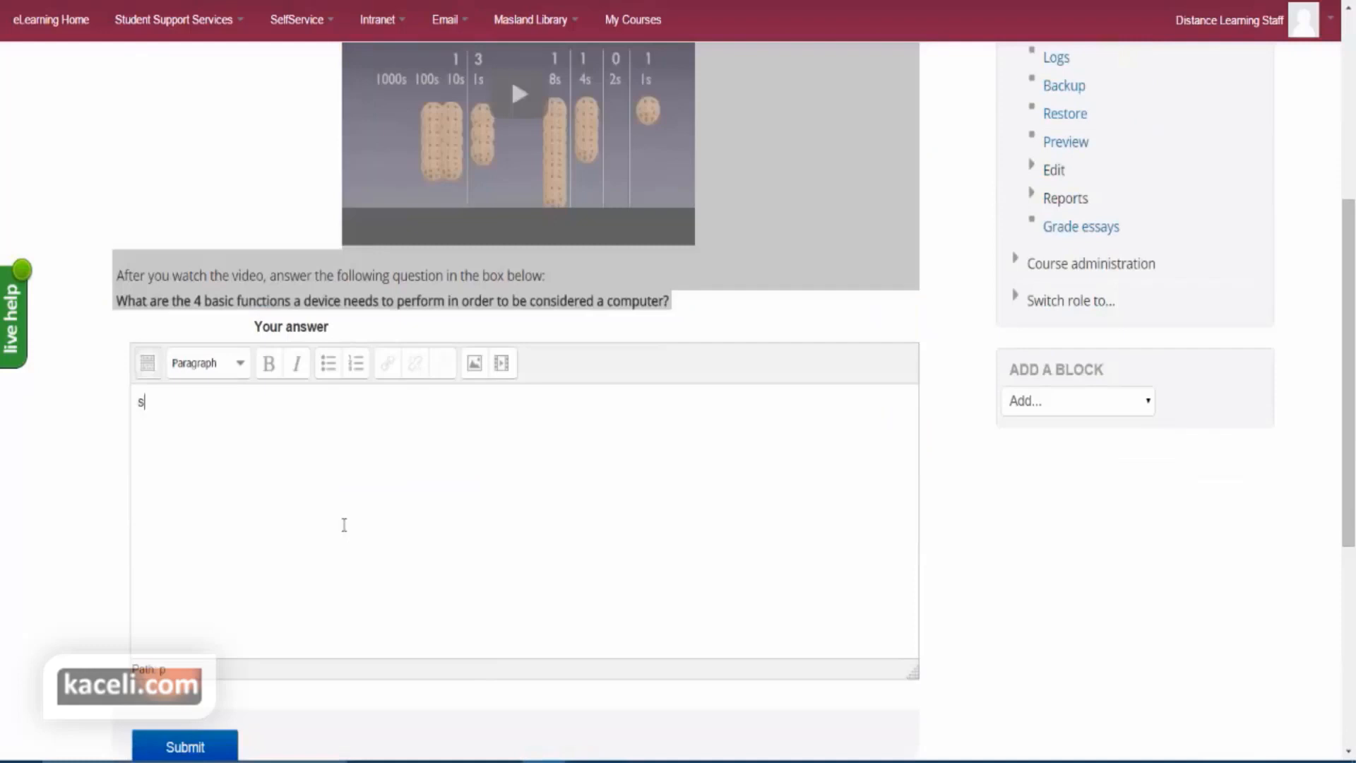
pyautogui.write('dfsfdsfs')
pyautogui.click(221, 742)
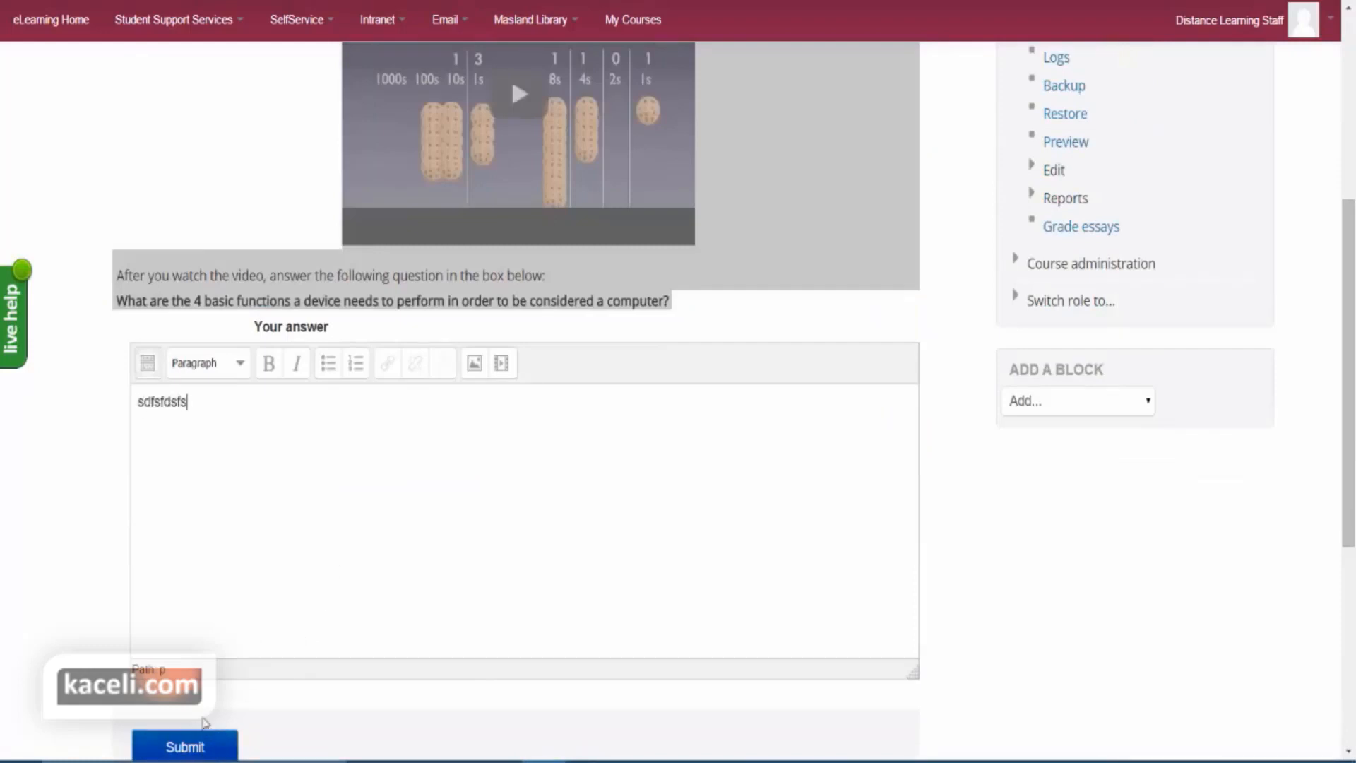
pyautogui.click(208, 742)
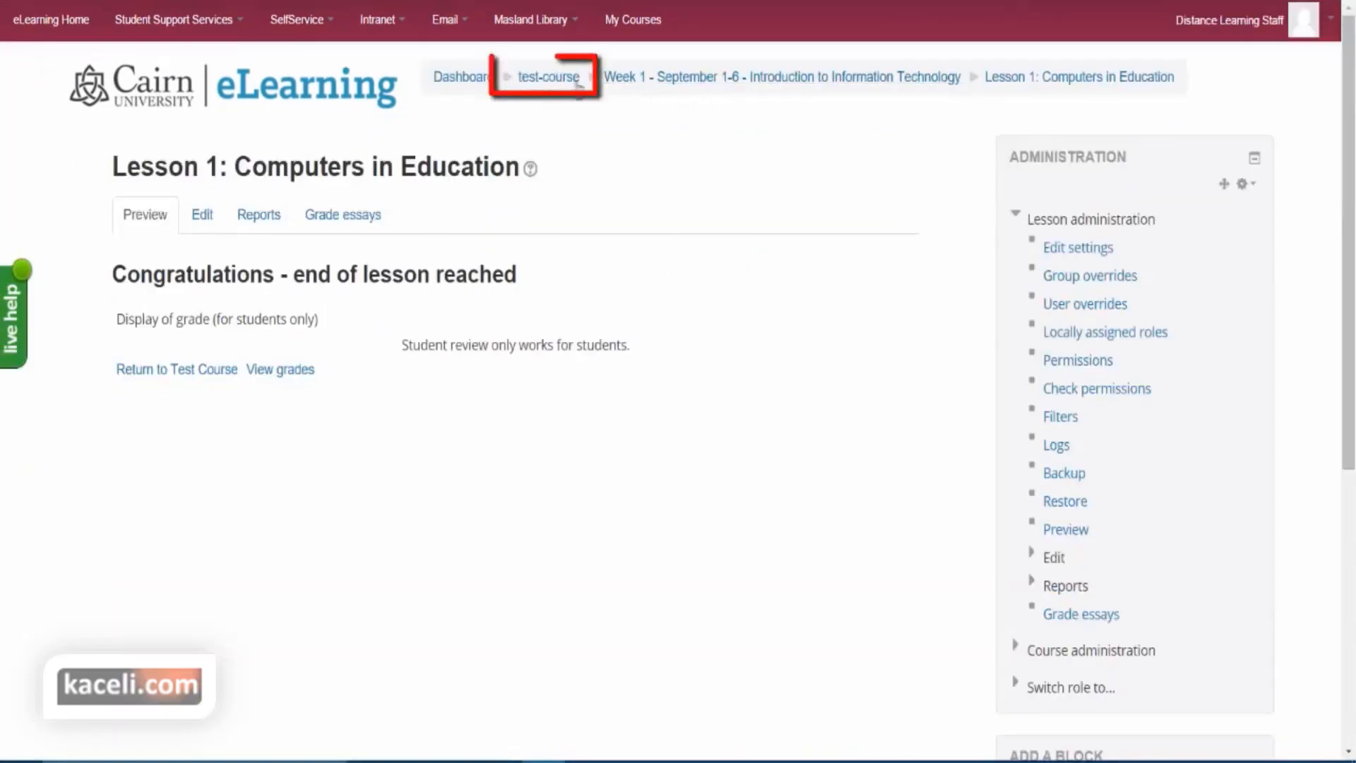
# - Return to the test-course page and reopen "Lesson 1: Computers in Education" from its first page instead of the last one seen
pyautogui.click(548, 77)
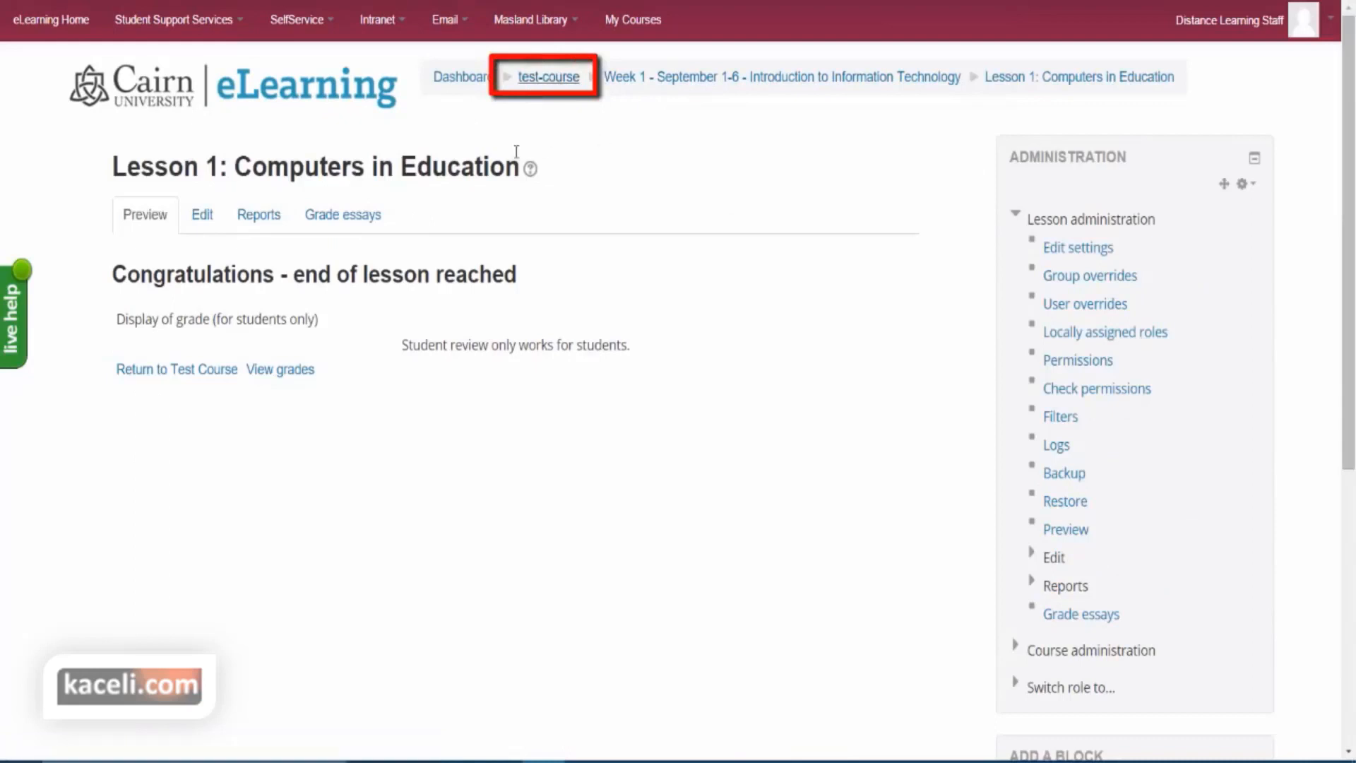
pyautogui.scroll(-3, 433, 331)
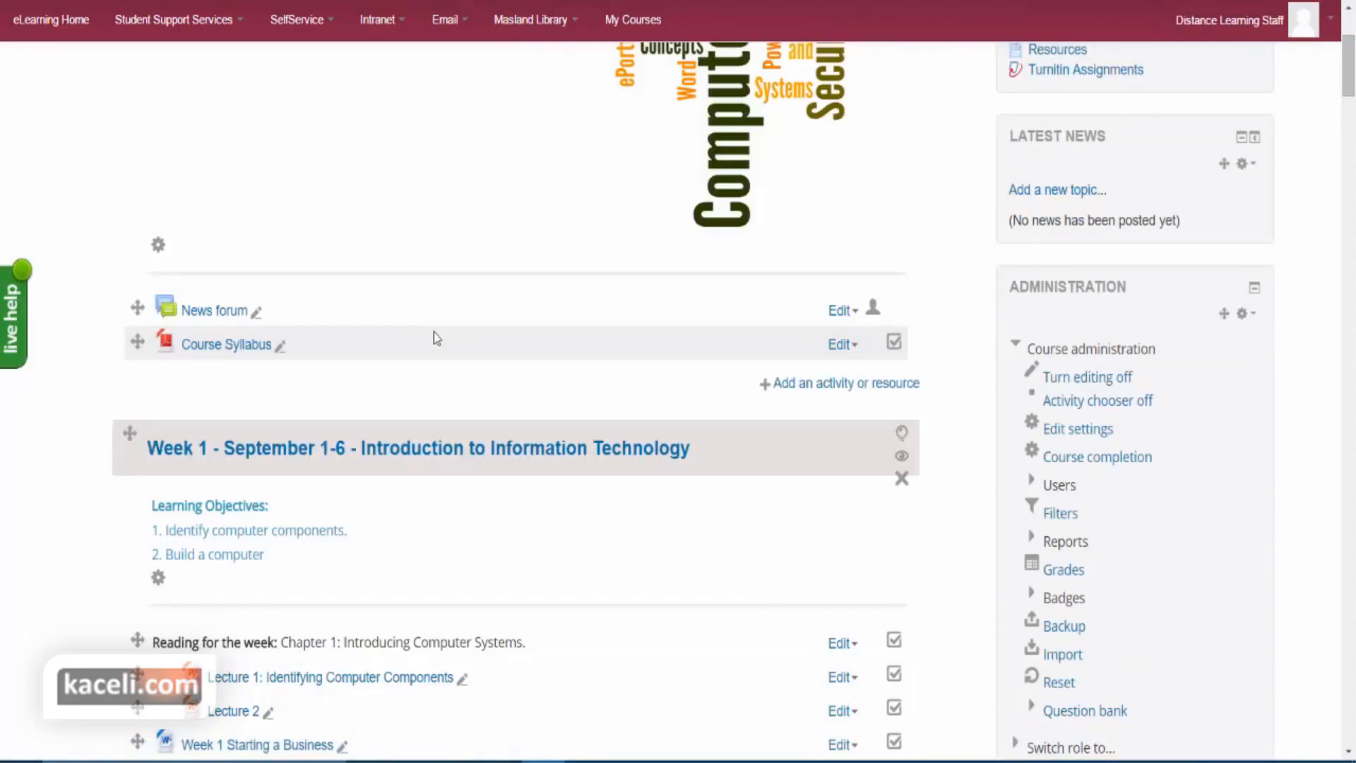
pyautogui.scroll(-5, 514, 294)
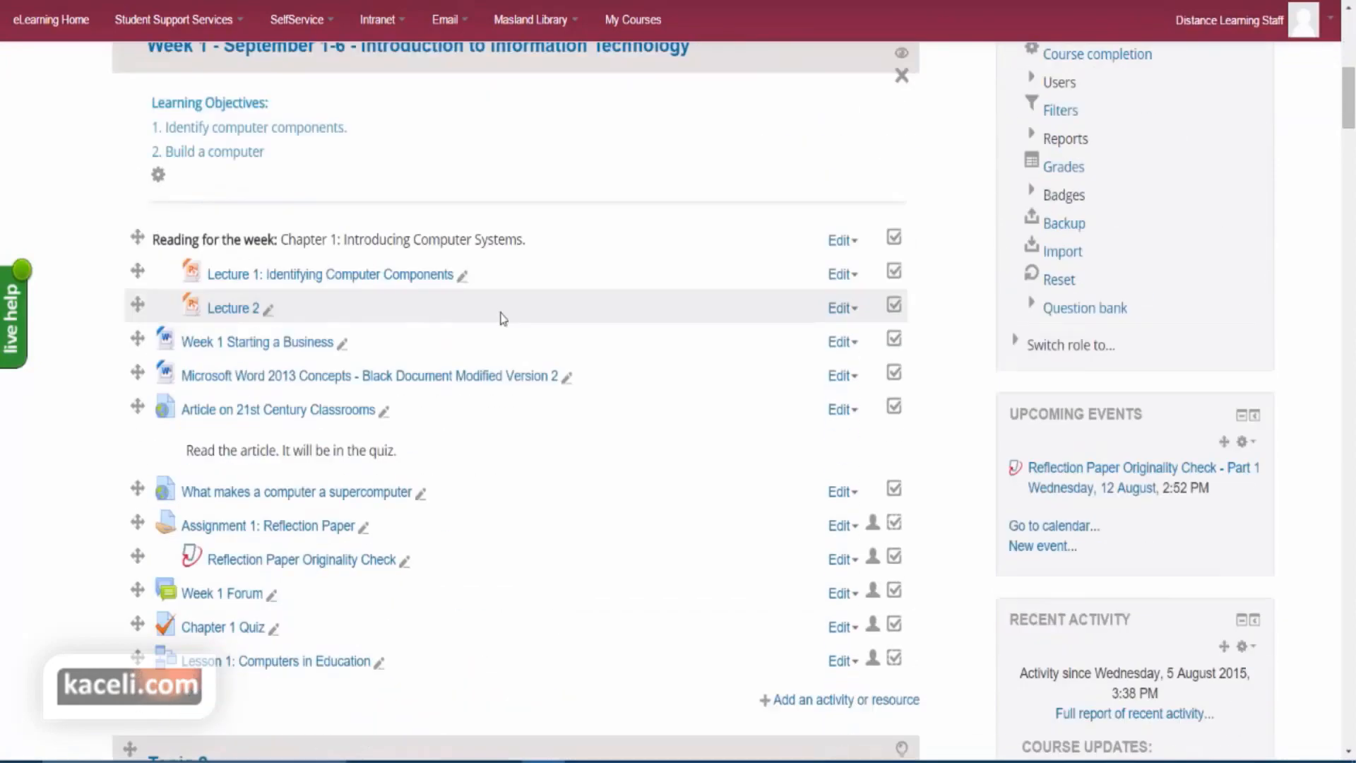
pyautogui.scroll(-2, 502, 318)
pyautogui.click(251, 504)
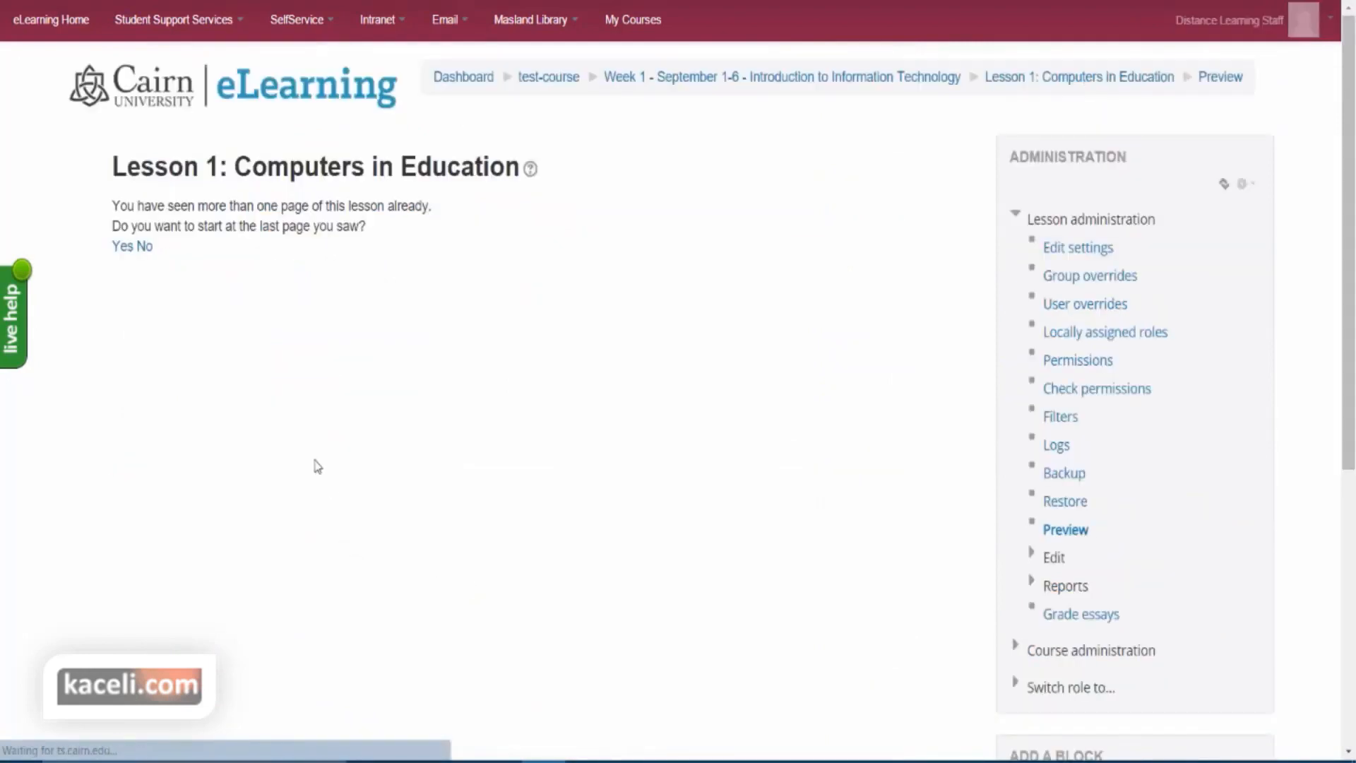
pyautogui.click(145, 247)
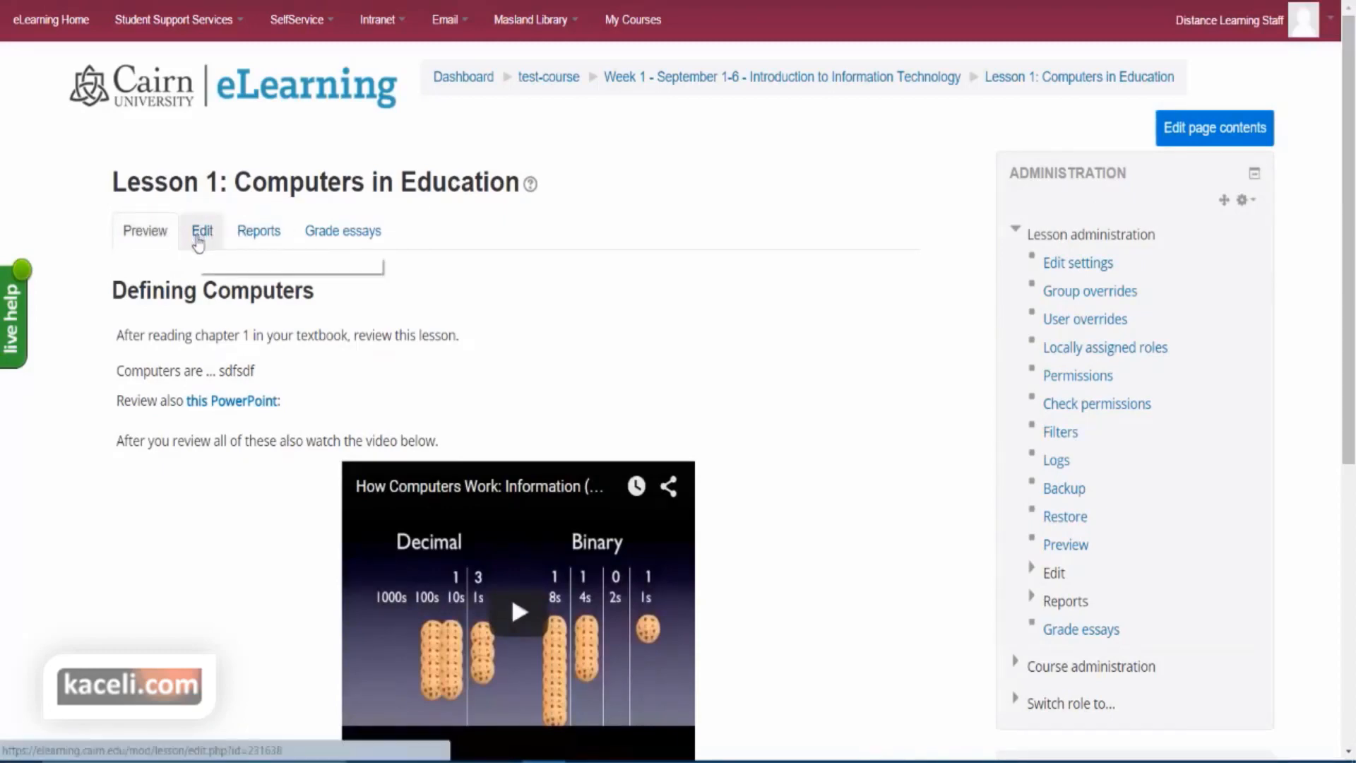
# - Check the lesson's report overview and open the submitted "How do computers work" essay for grading in a new browser tab
pyautogui.click(259, 233)
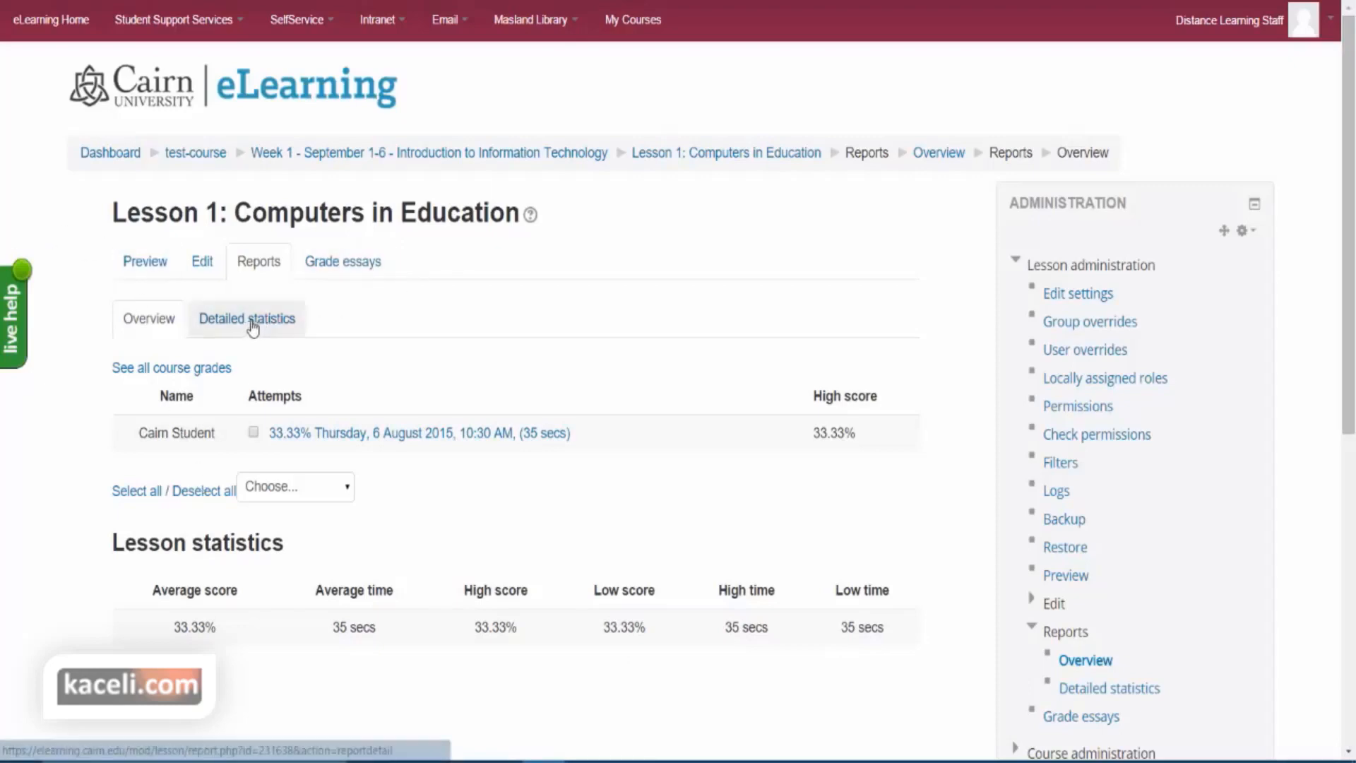
pyautogui.click(356, 281)
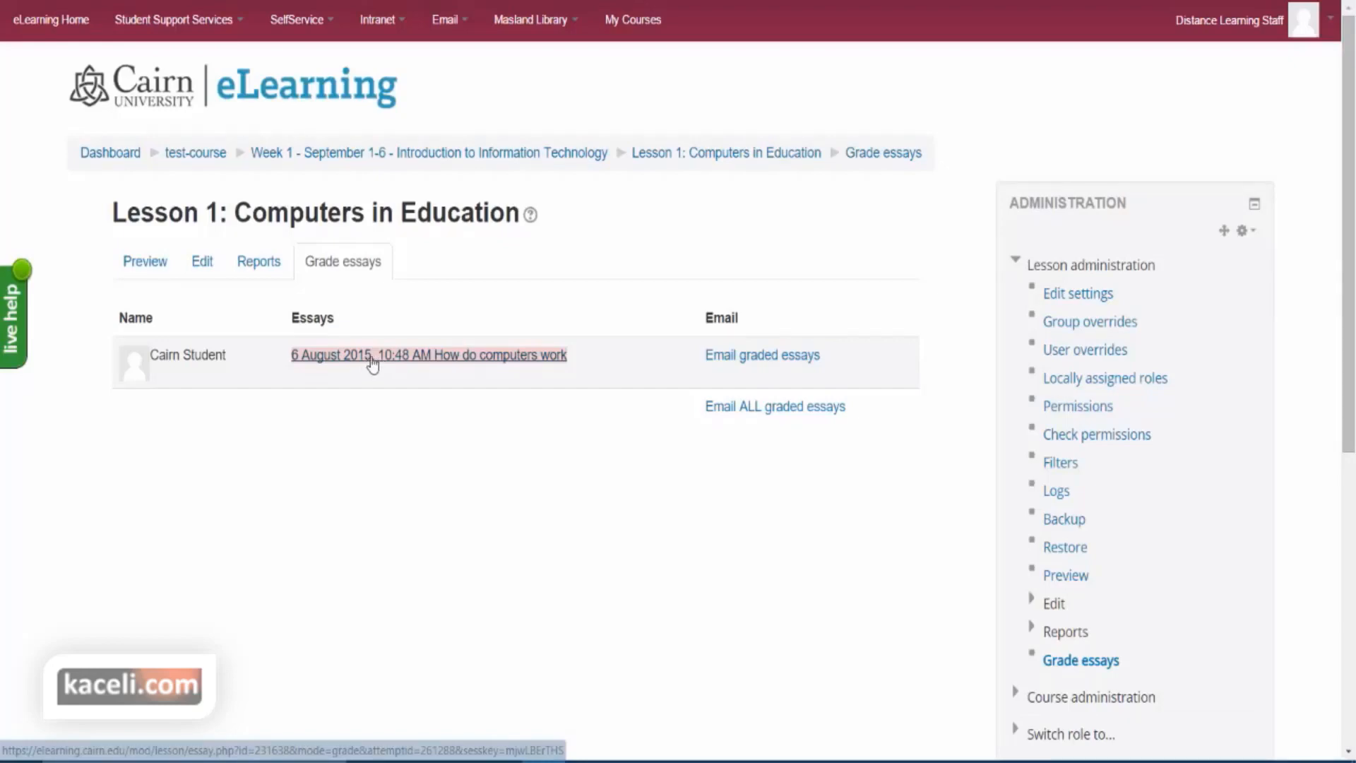
pyautogui.rightClick(372, 365)
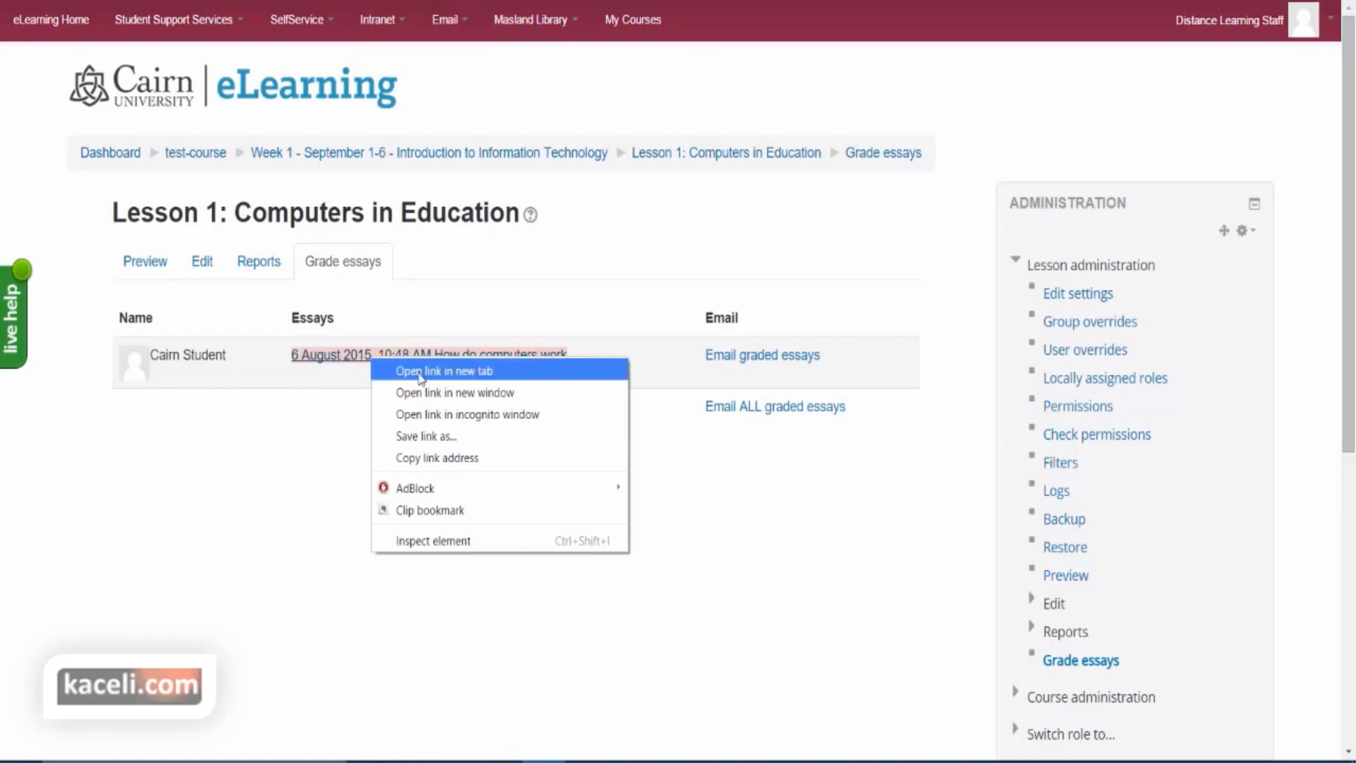
pyautogui.click(419, 371)
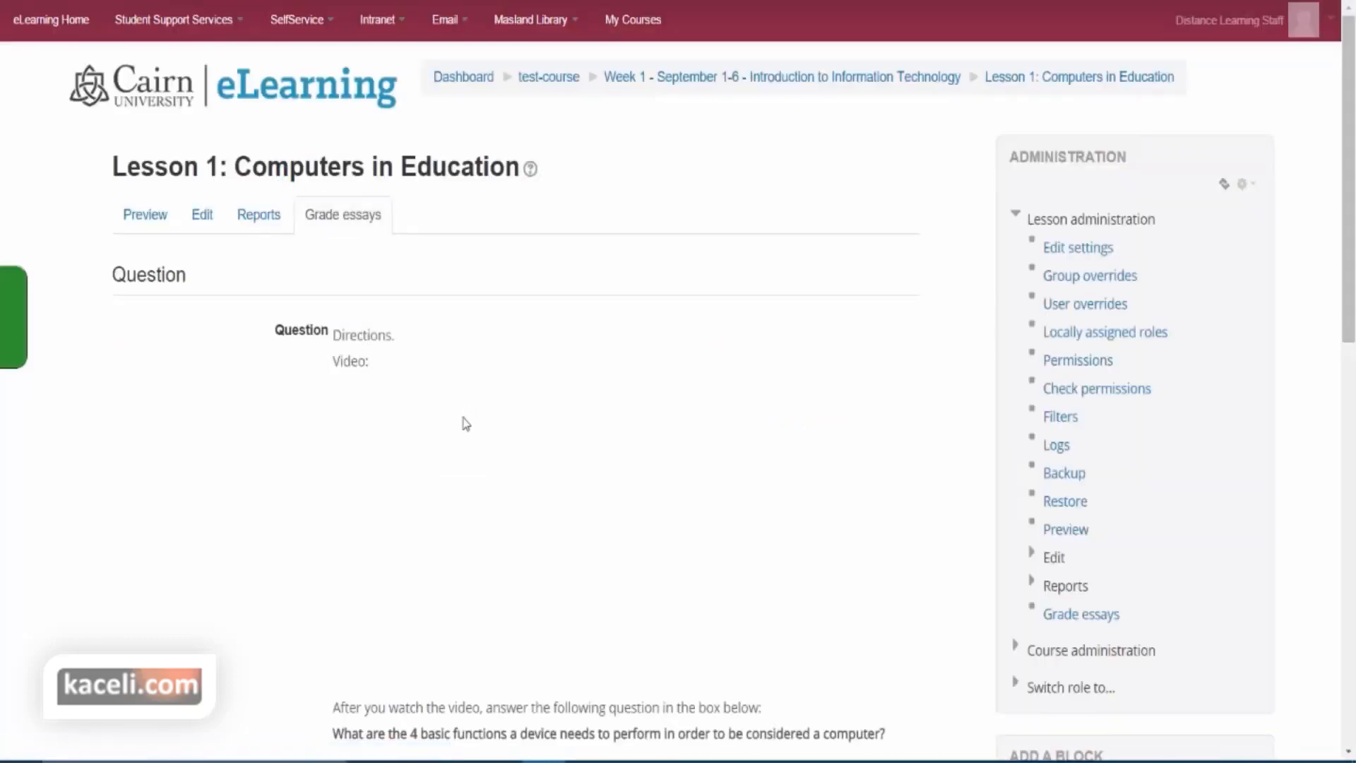
# - Grade the student's essay response with the comment "sdfdsfdsfds" and an essay score of 5, and save the changes
pyautogui.scroll(-3, 463, 421)
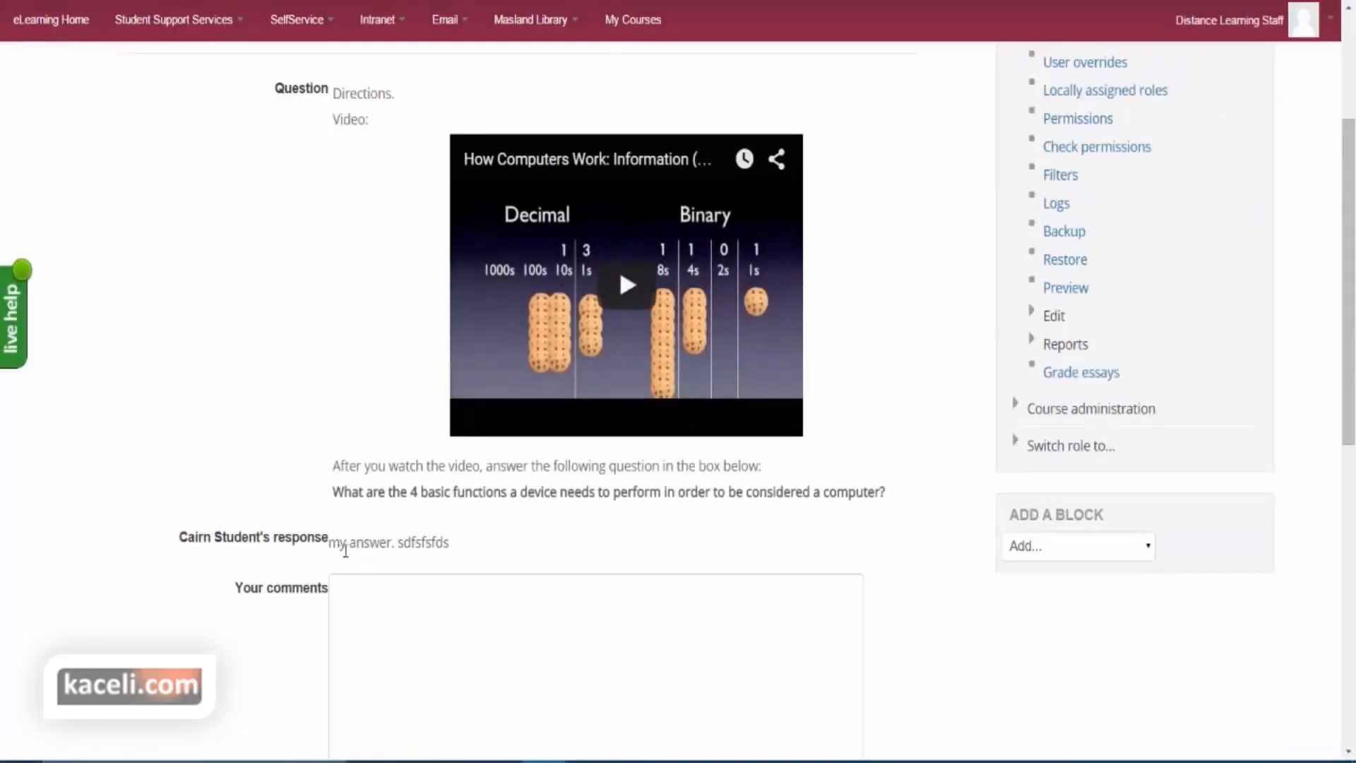
pyautogui.moveTo(449, 543); pyautogui.dragTo(338, 543)
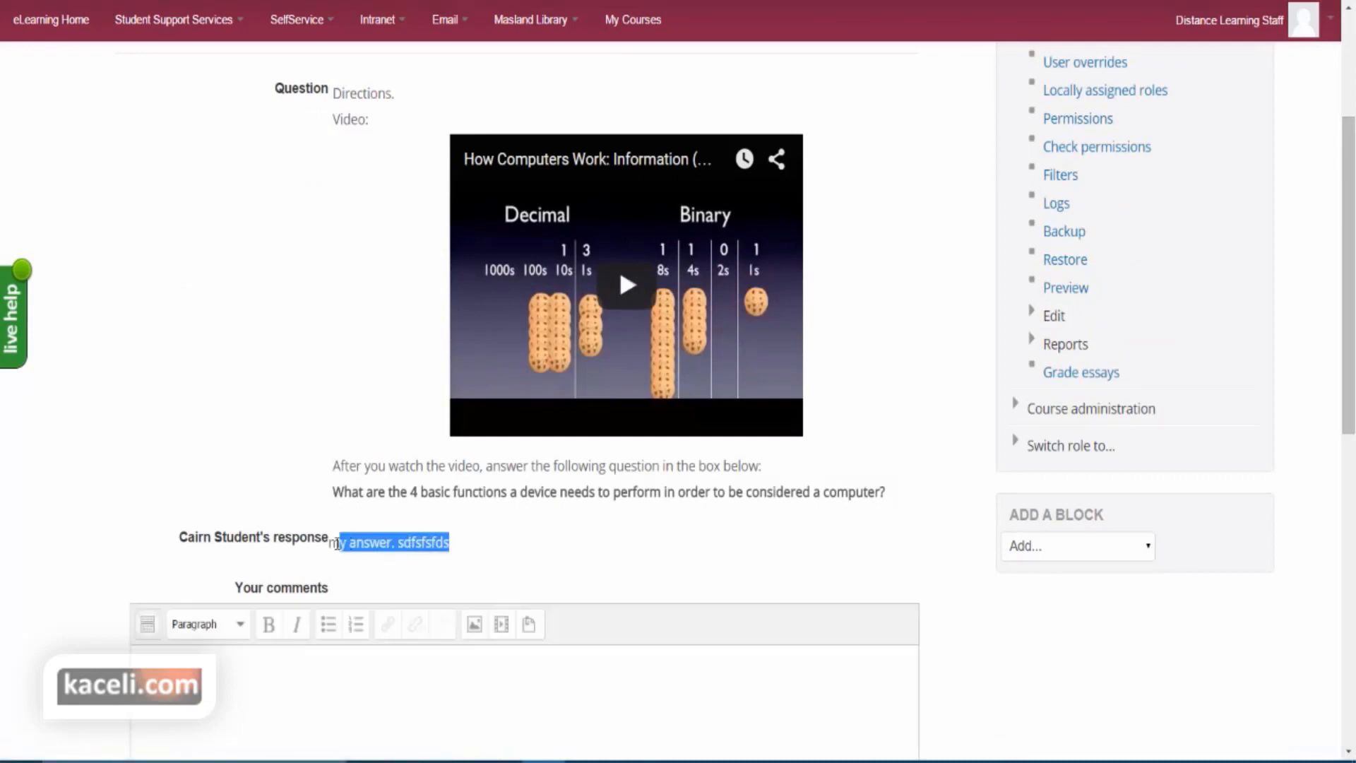
pyautogui.scroll(-2, 374, 566)
pyautogui.click(176, 558)
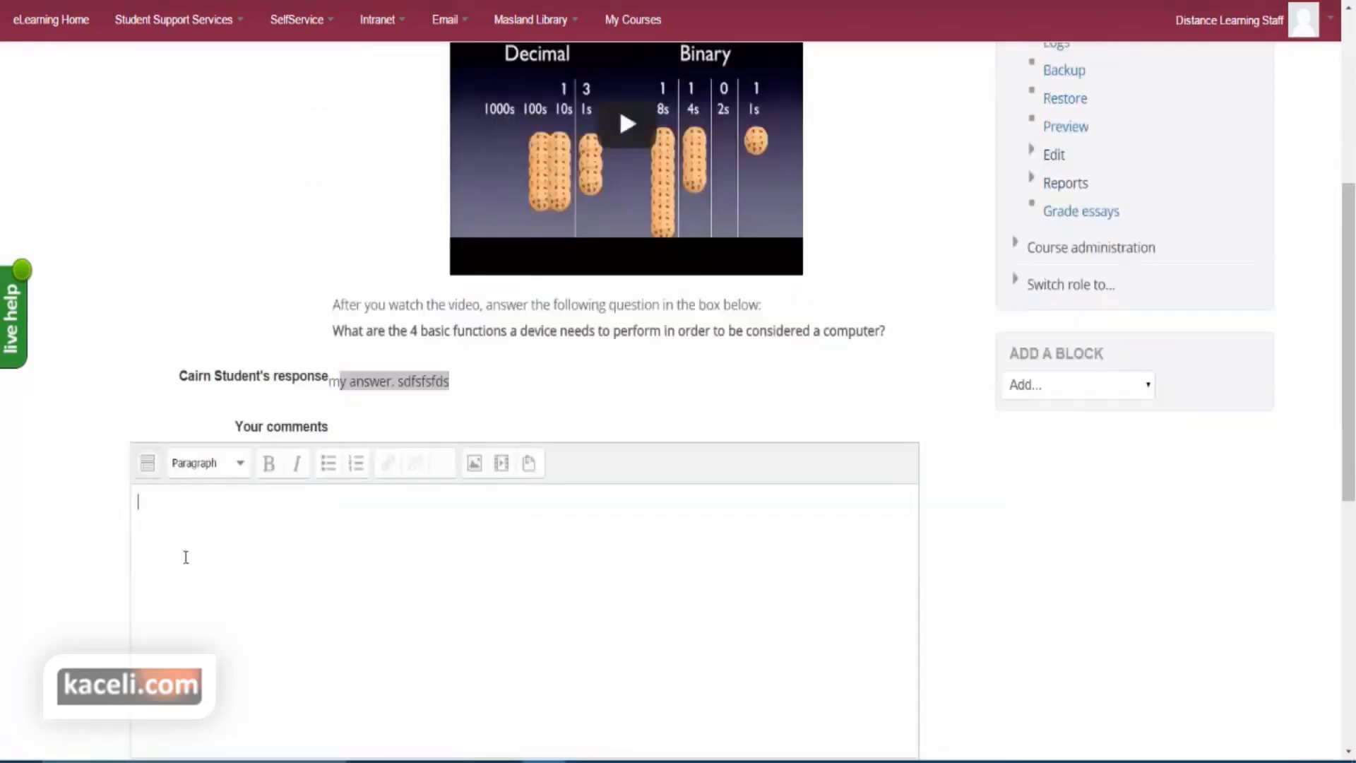
pyautogui.scroll(-1, 182, 561)
pyautogui.scroll(-2, 180, 567)
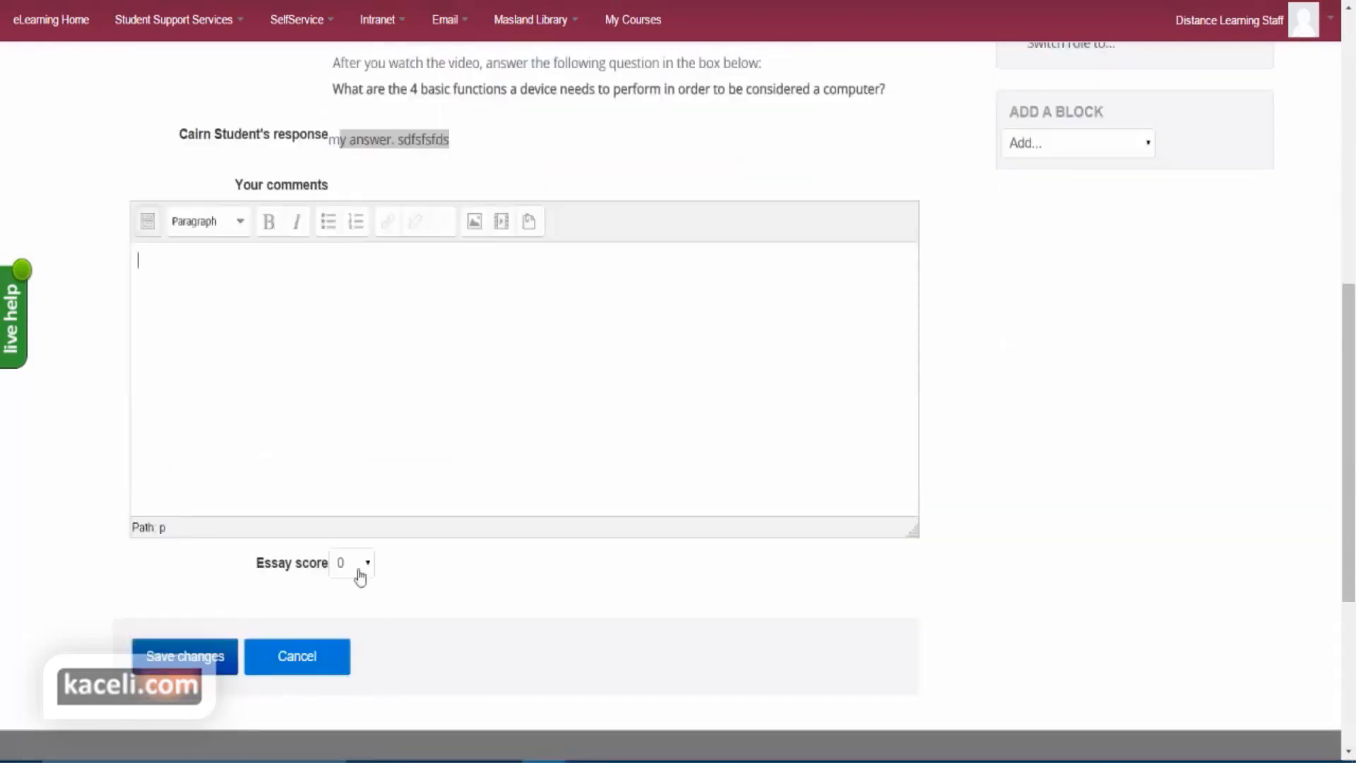
pyautogui.write('sdfdsfdsfds')
pyautogui.click(357, 563)
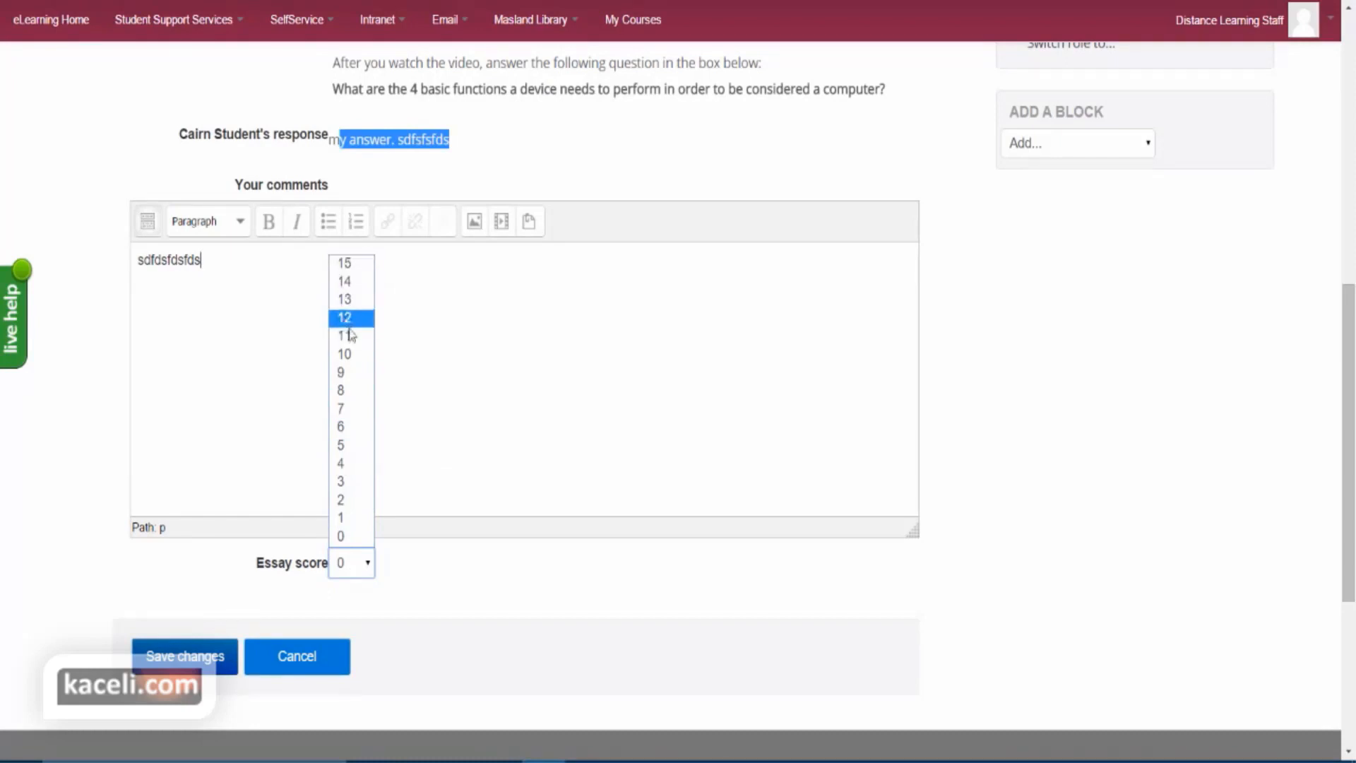
pyautogui.click(346, 452)
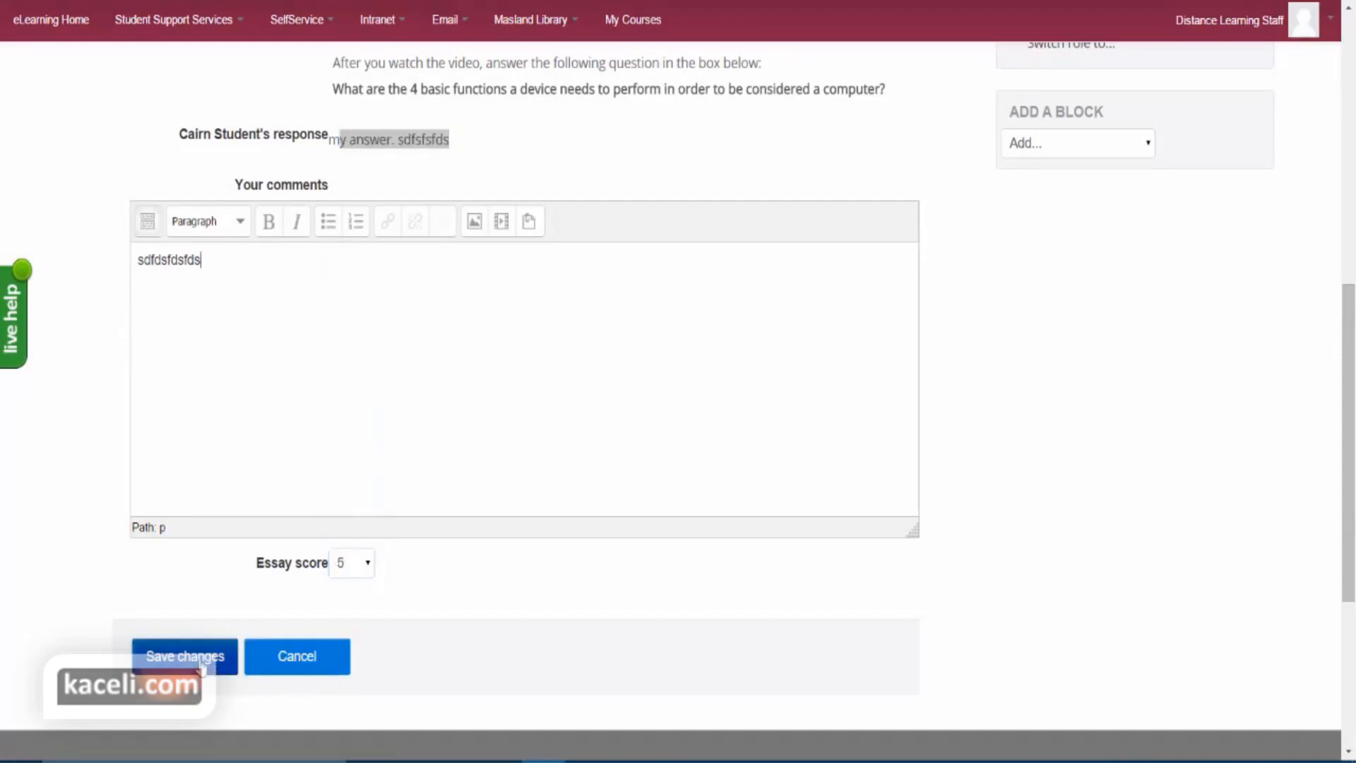
pyautogui.click(201, 663)
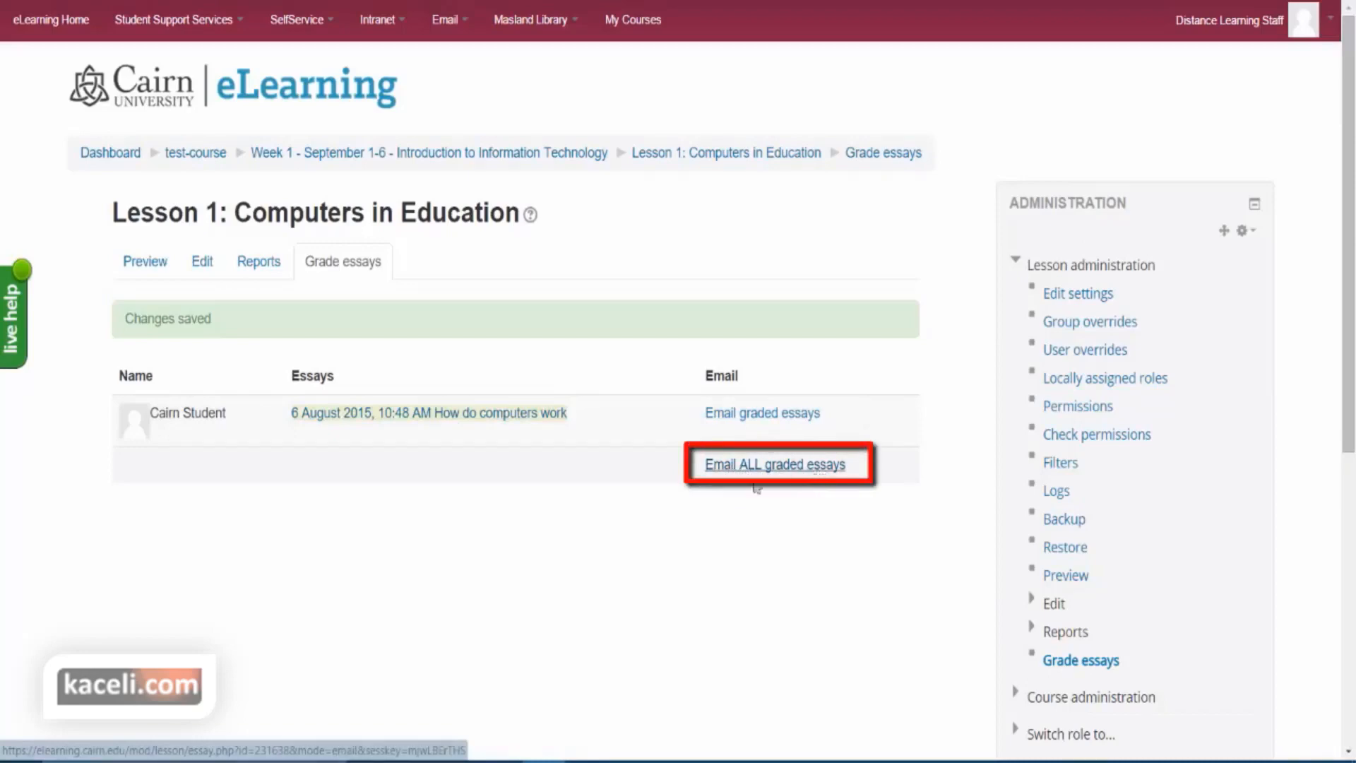
# - Check the student's high score in the lesson's report overview and return to the test-course page
pyautogui.click(251, 274)
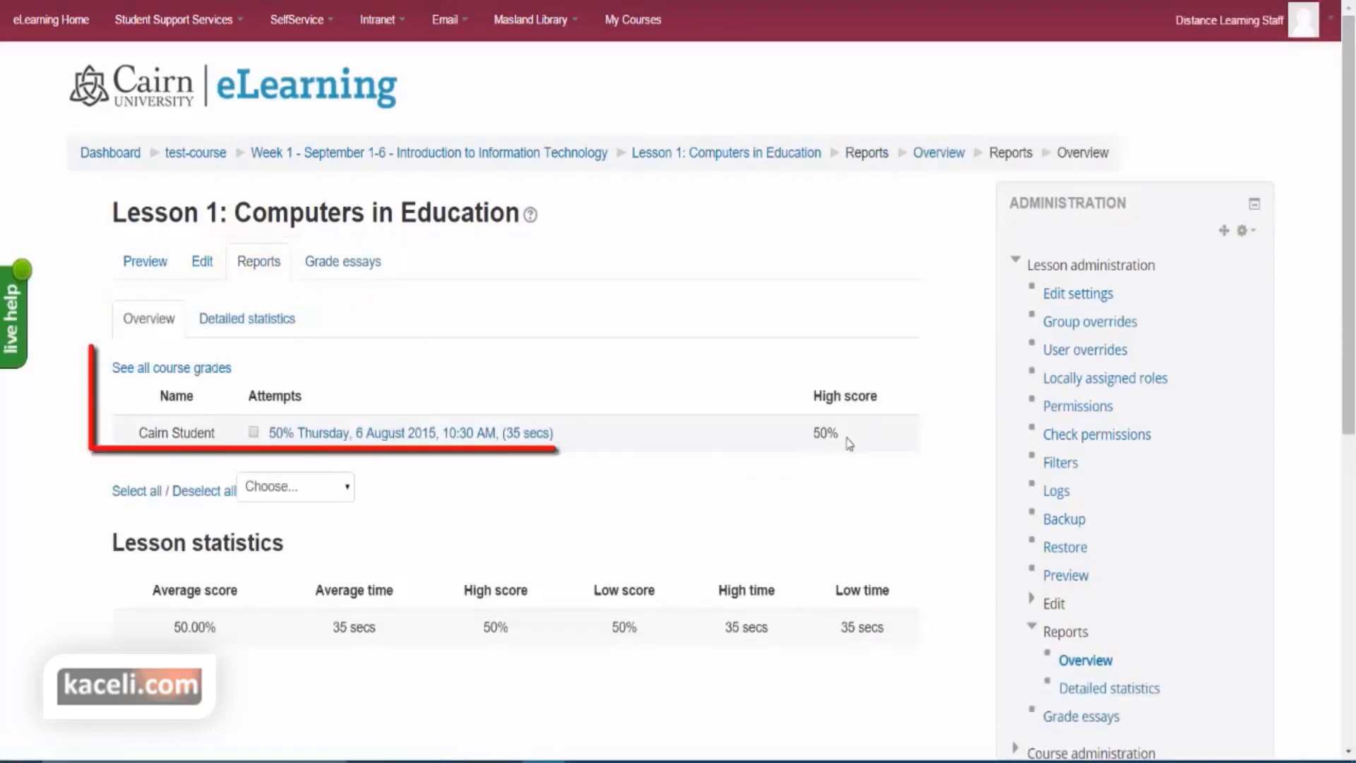
pyautogui.moveTo(842, 433); pyautogui.dragTo(816, 436)
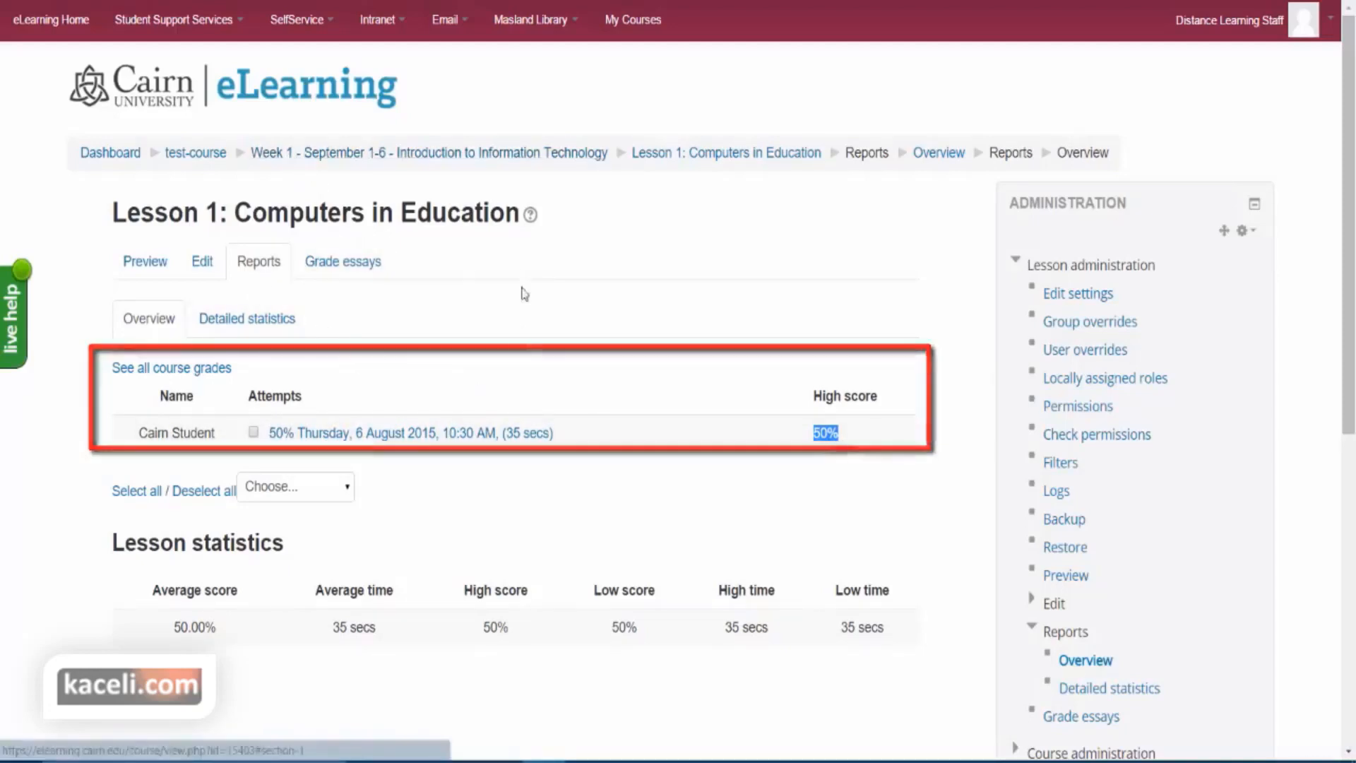
pyautogui.click(365, 160)
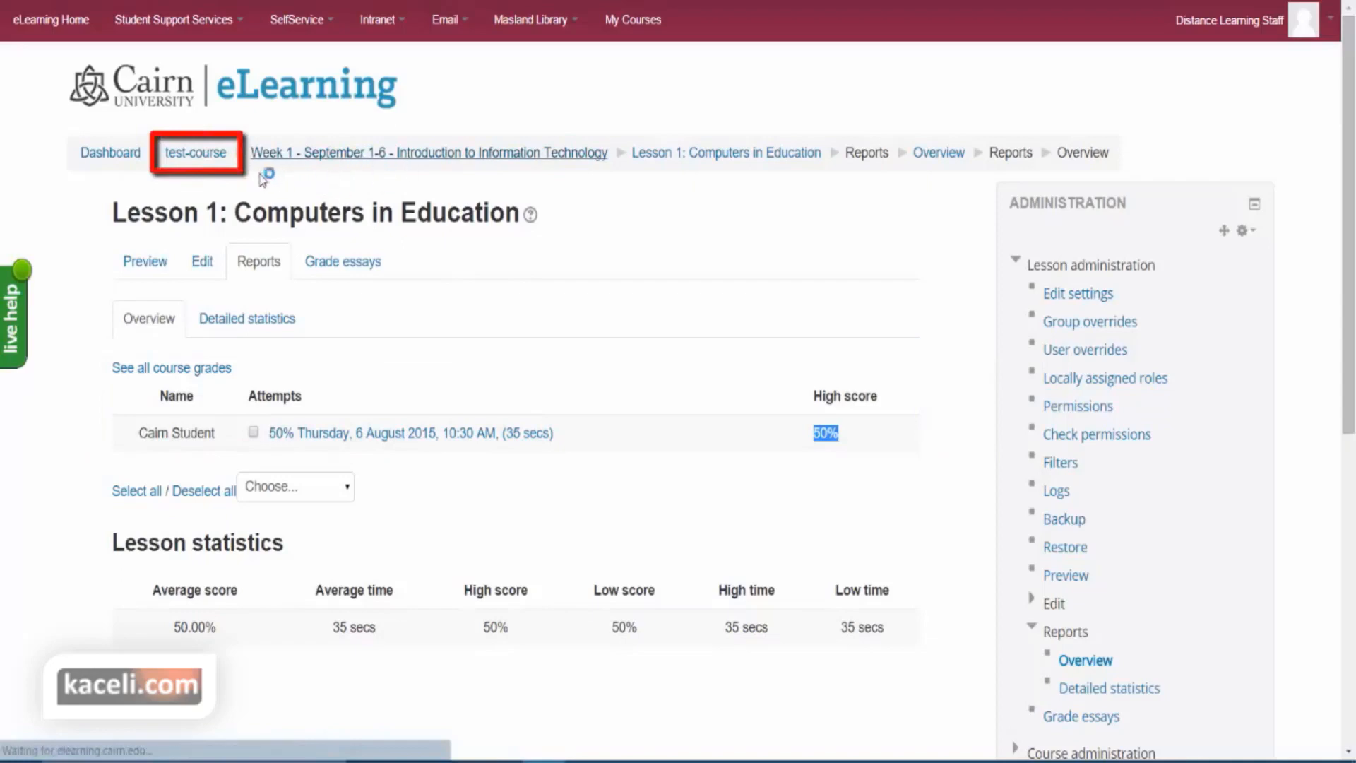
pyautogui.click(189, 154)
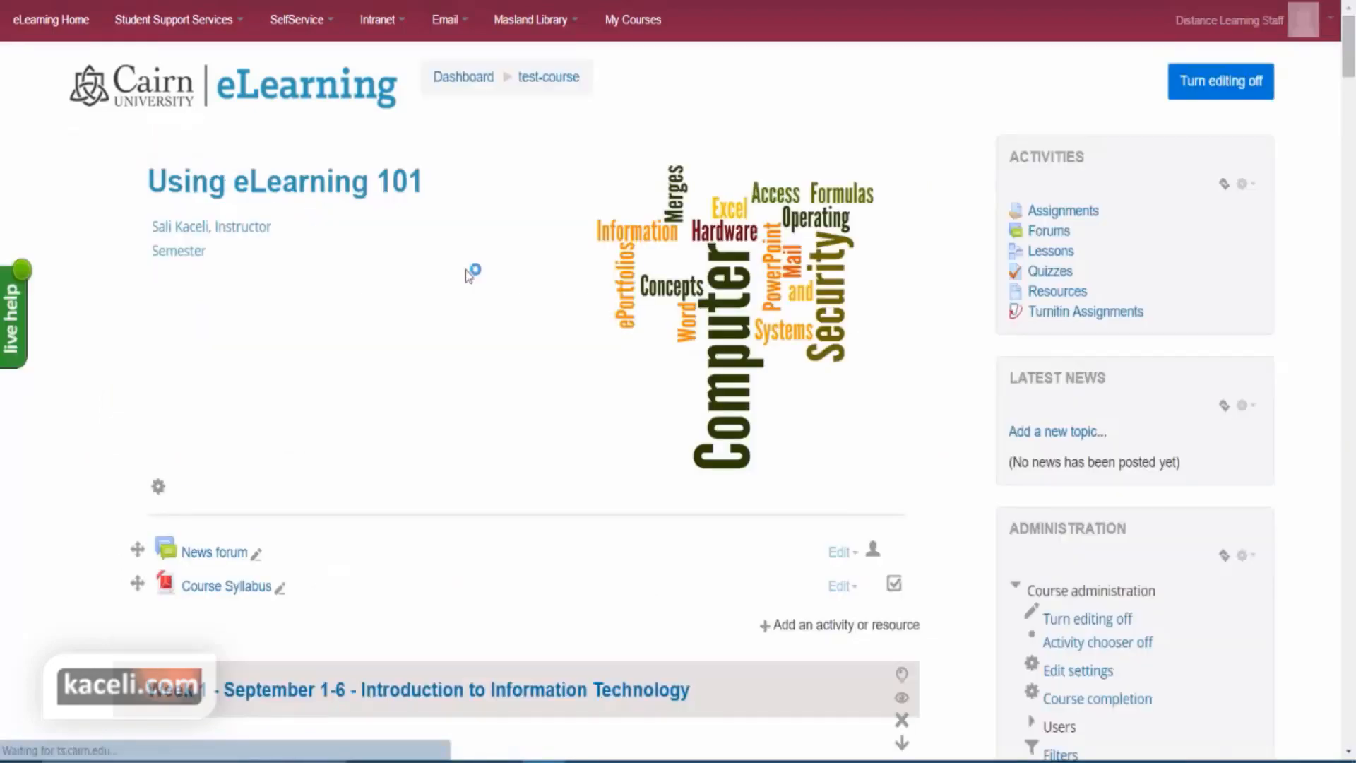
# - Open the test course's grader report and check the Lesson 1: Computers in Education column under Homework Assignments
pyautogui.scroll(-8, 1069, 292)
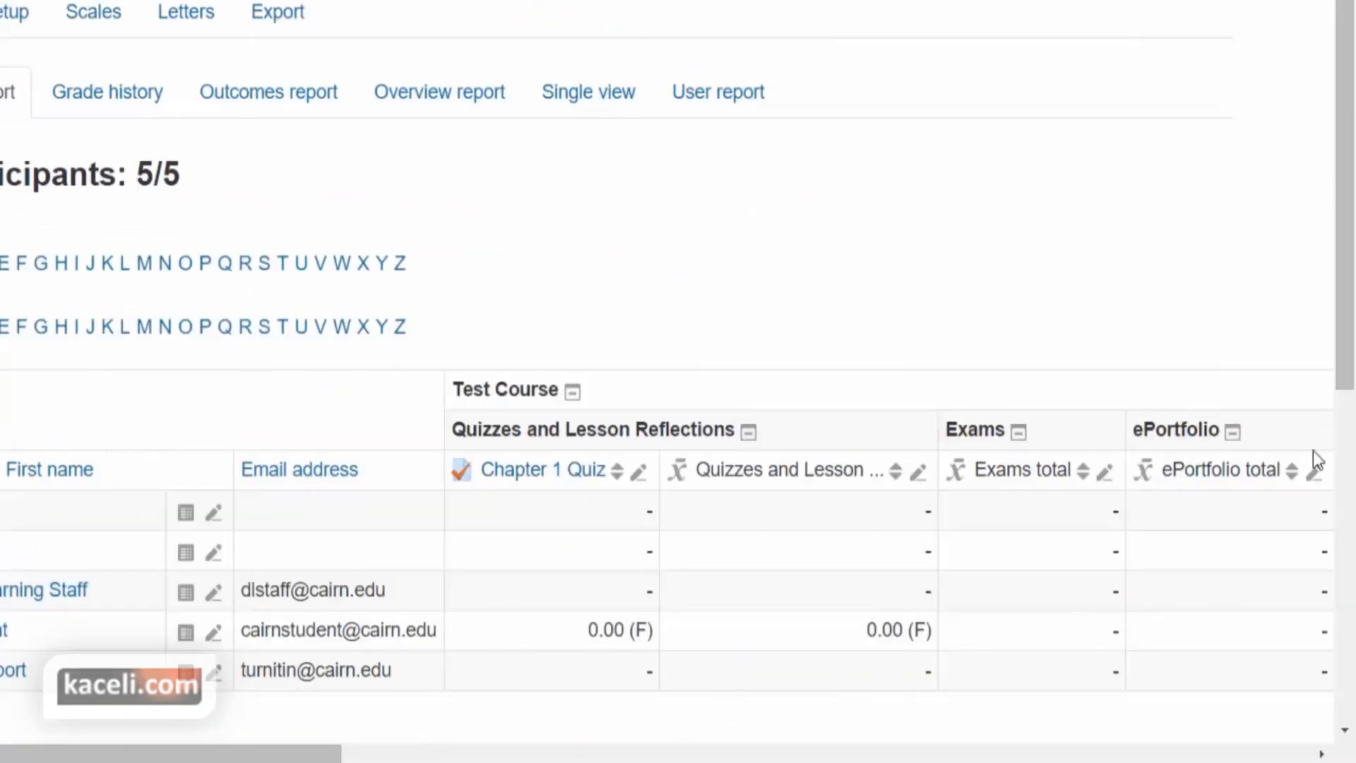
pyautogui.moveTo(1343, 358); pyautogui.dragTo(1347, 544)
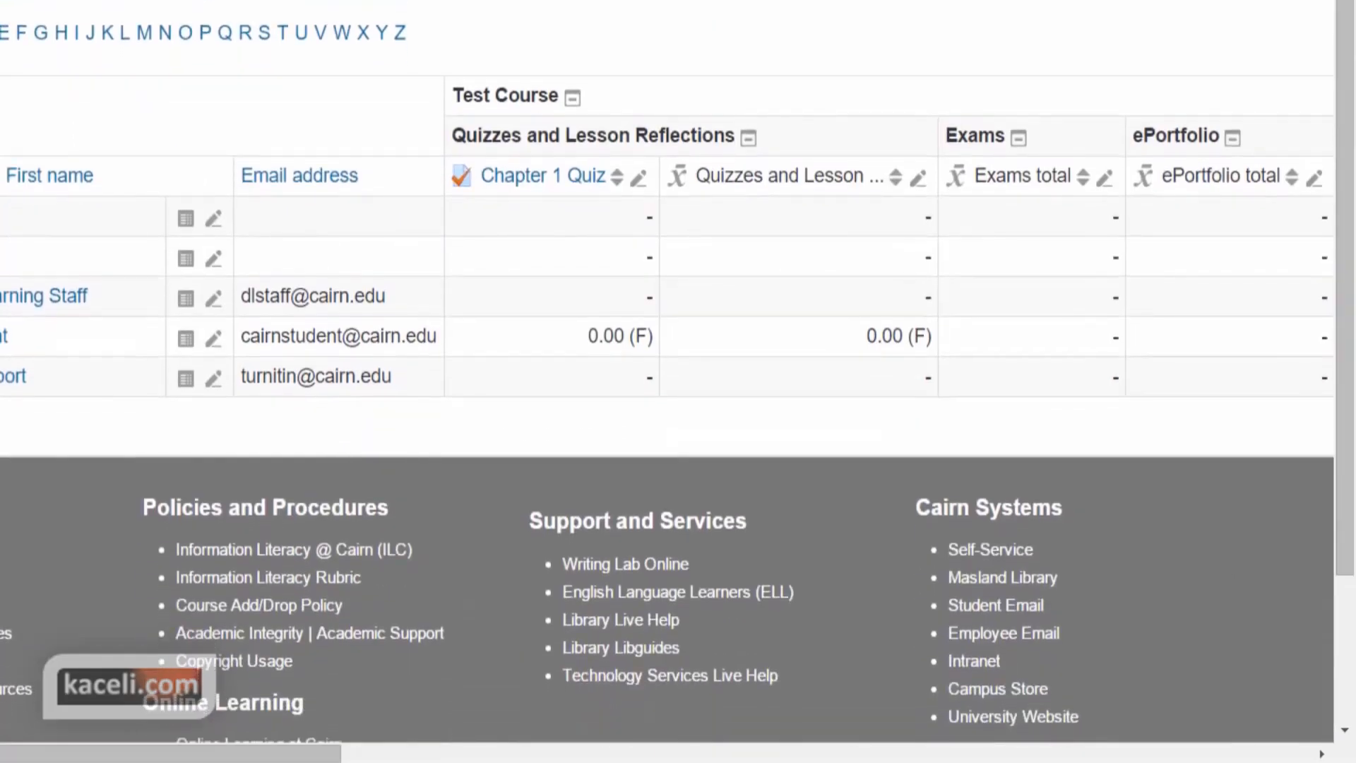
pyautogui.moveTo(311, 756); pyautogui.dragTo(665, 755)
pyautogui.moveTo(757, 754); pyautogui.dragTo(862, 732)
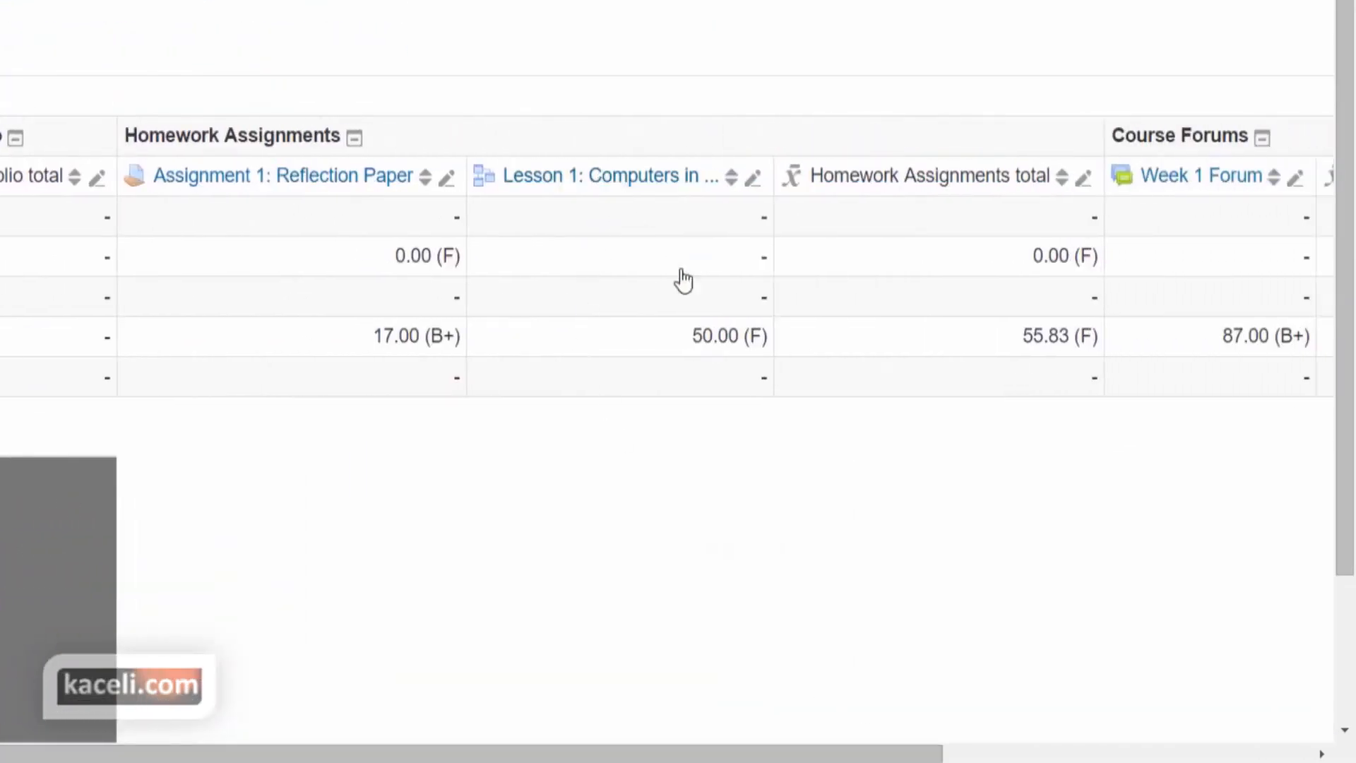
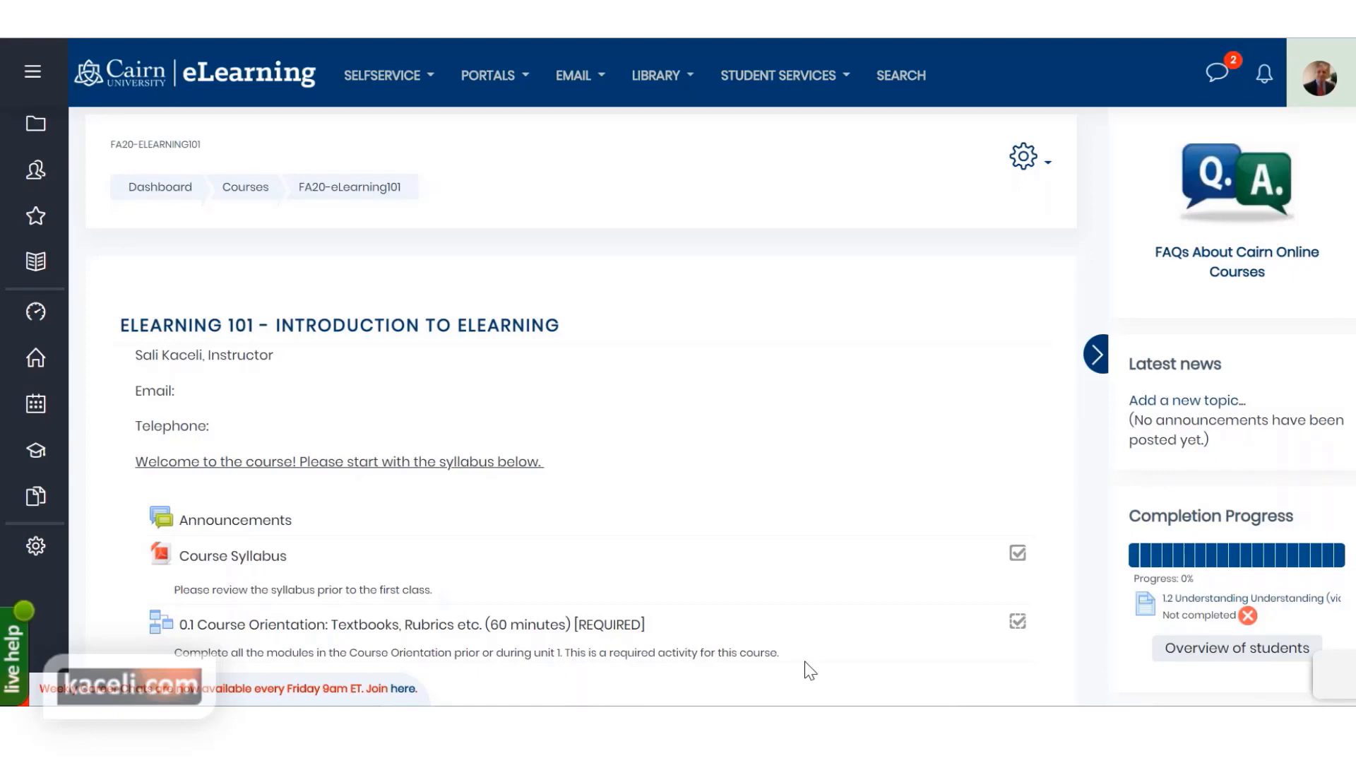
# - Hide the side blocks on the FA20-eLearning101 course page and turn editing on
pyautogui.scroll(-3, 689, 493)
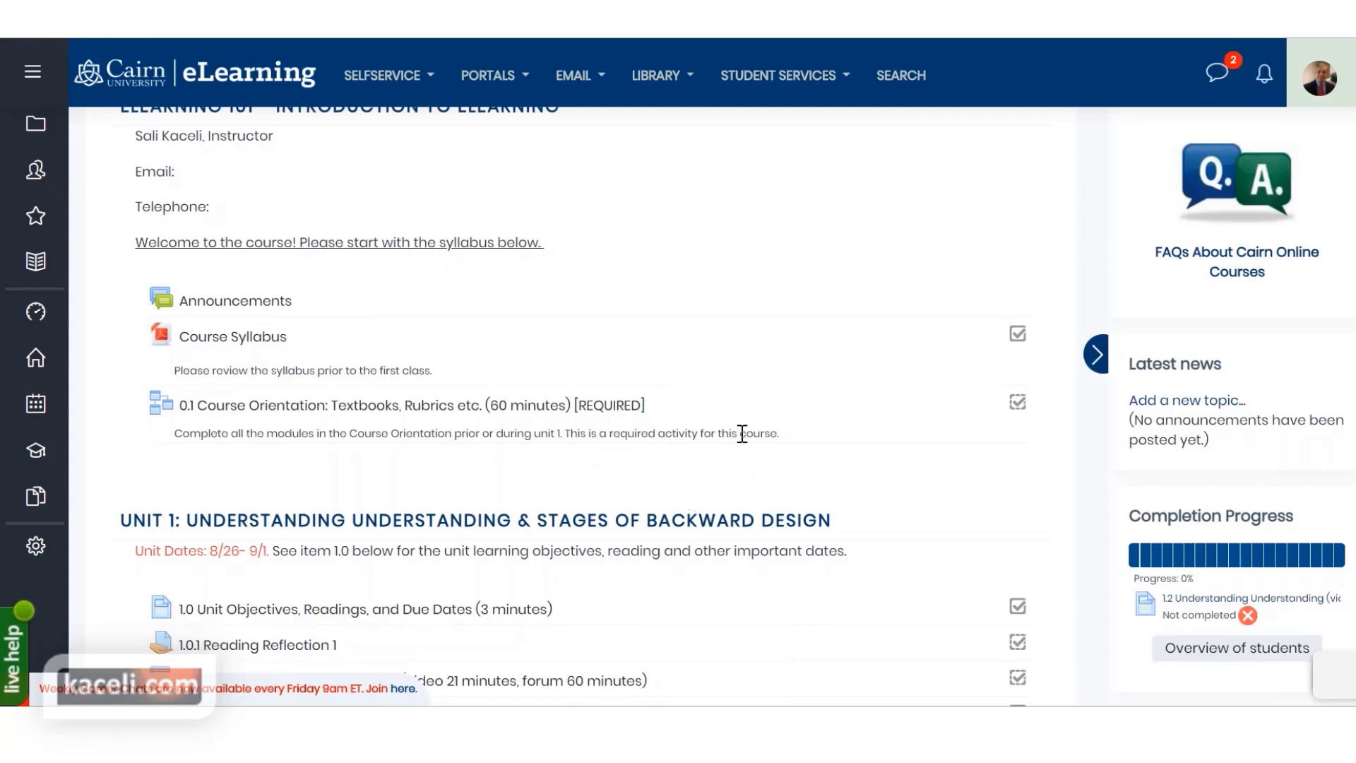
pyautogui.scroll(3, 741, 433)
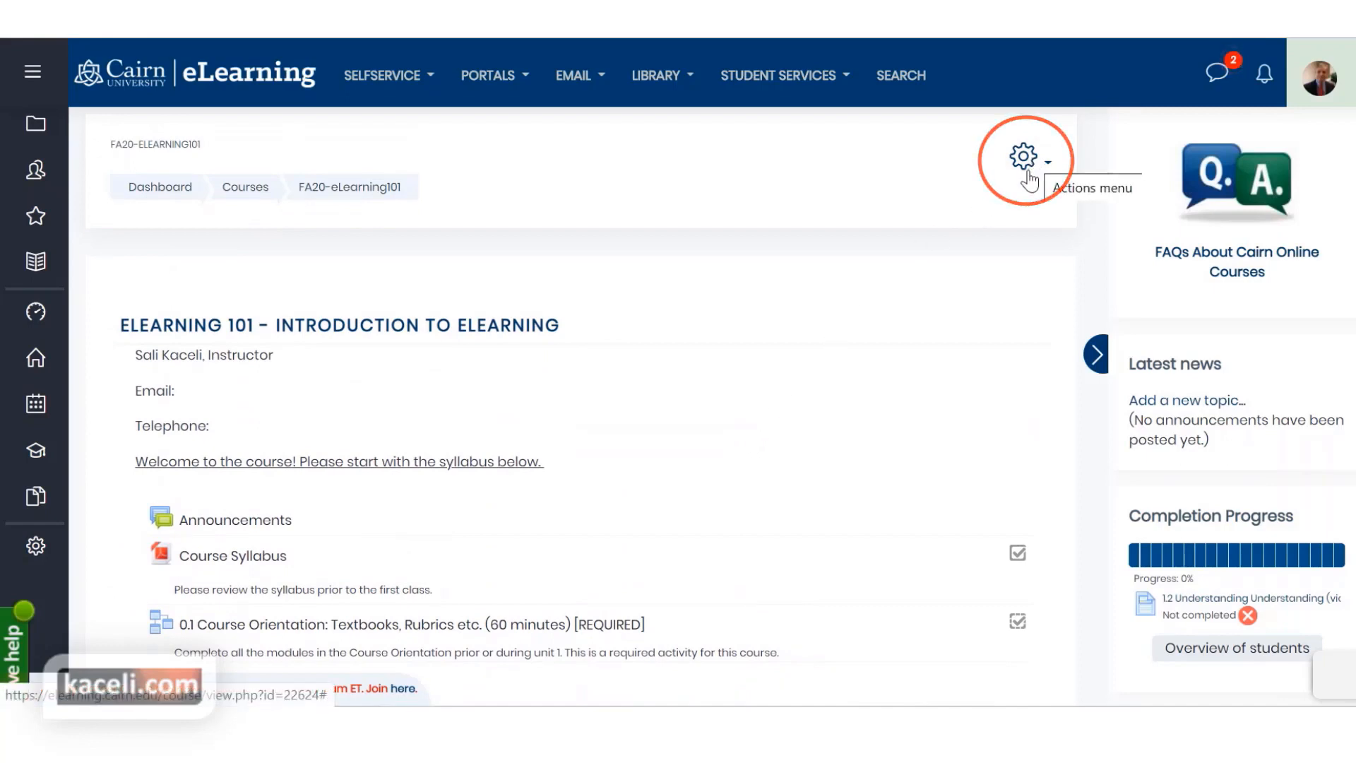
pyautogui.click(1096, 353)
pyautogui.click(1301, 159)
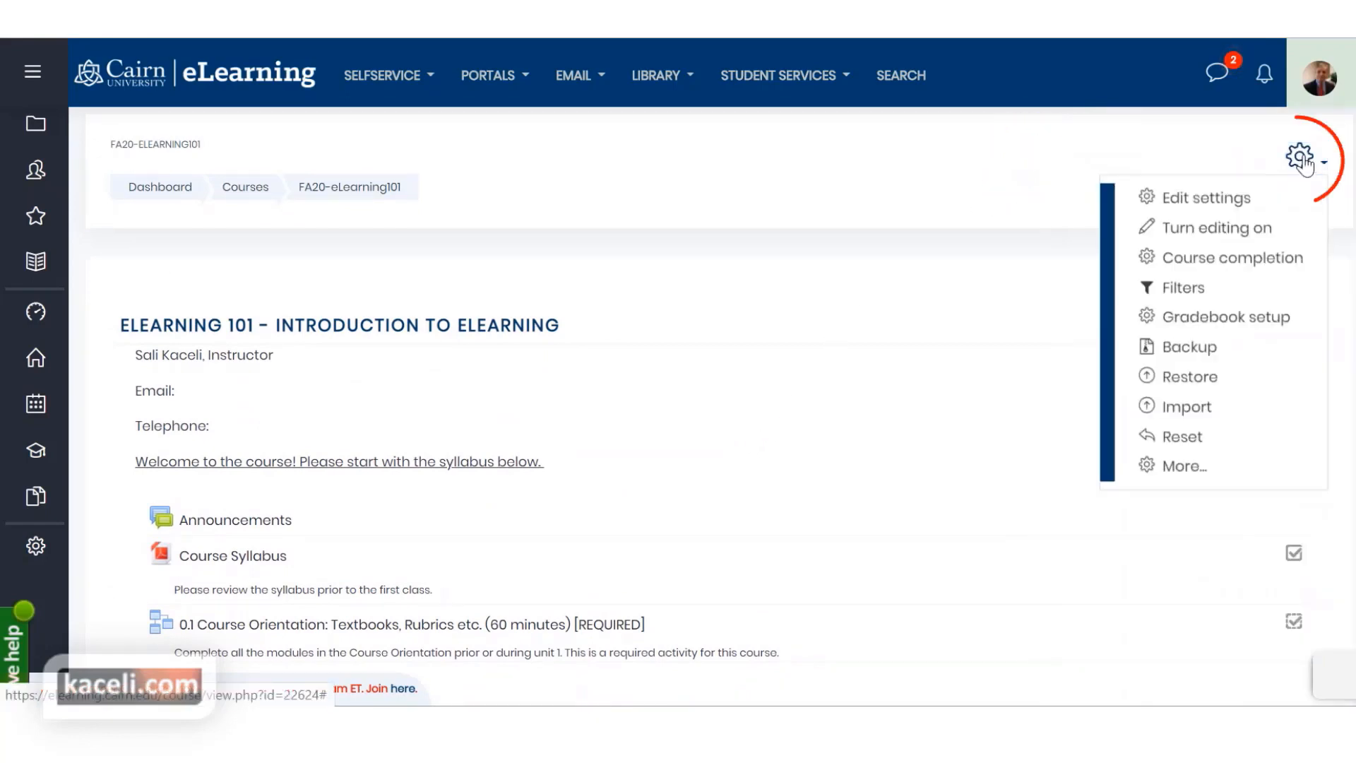
pyautogui.click(1186, 237)
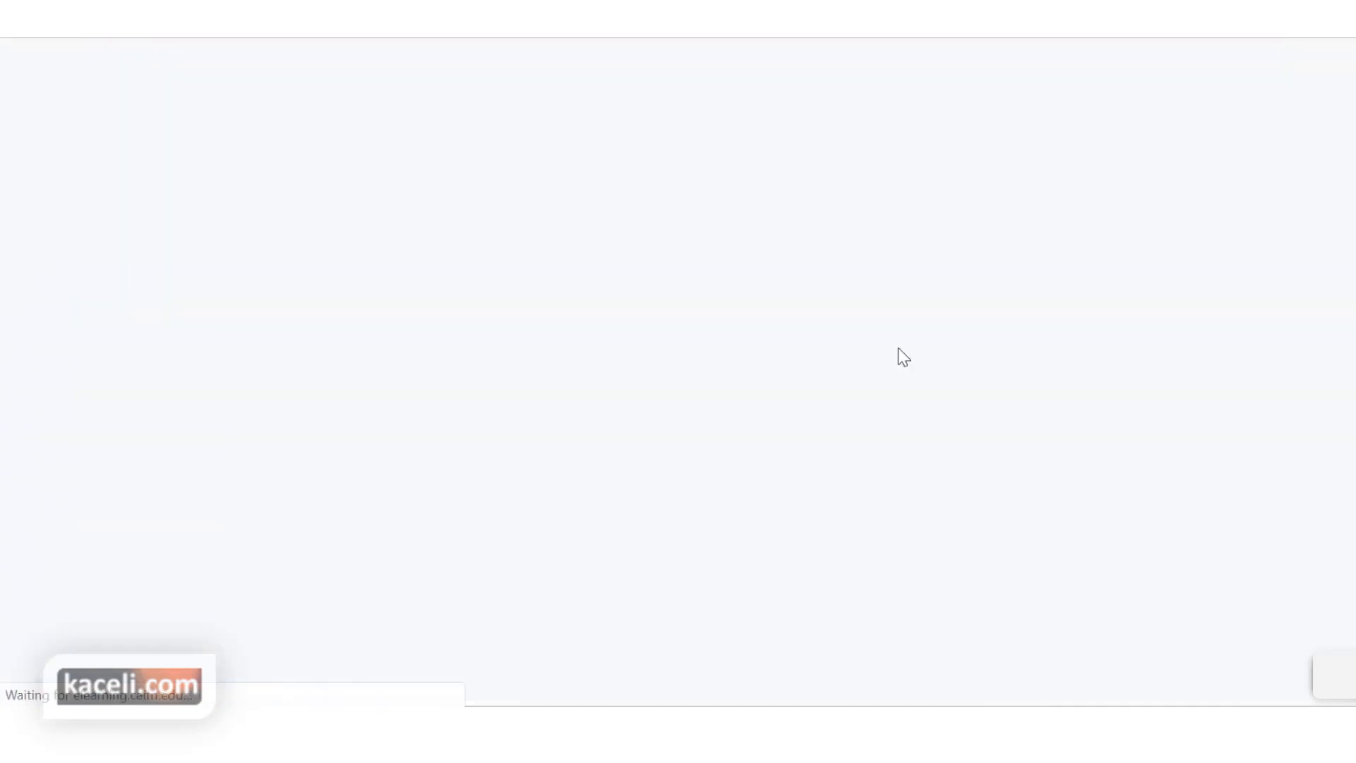
# - Add a new Attendance activity to the course's introduction section above Unit 1
pyautogui.scroll(-2, 812, 409)
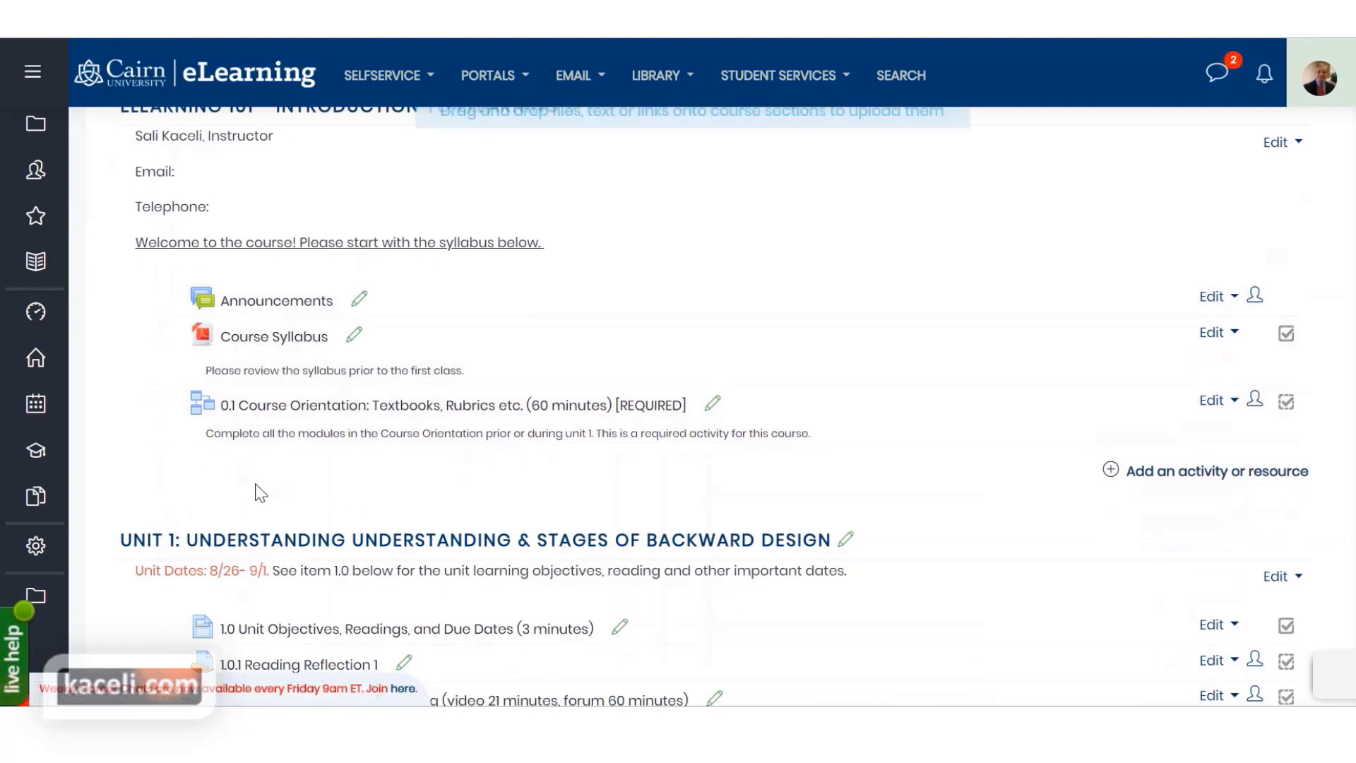
pyautogui.click(1189, 477)
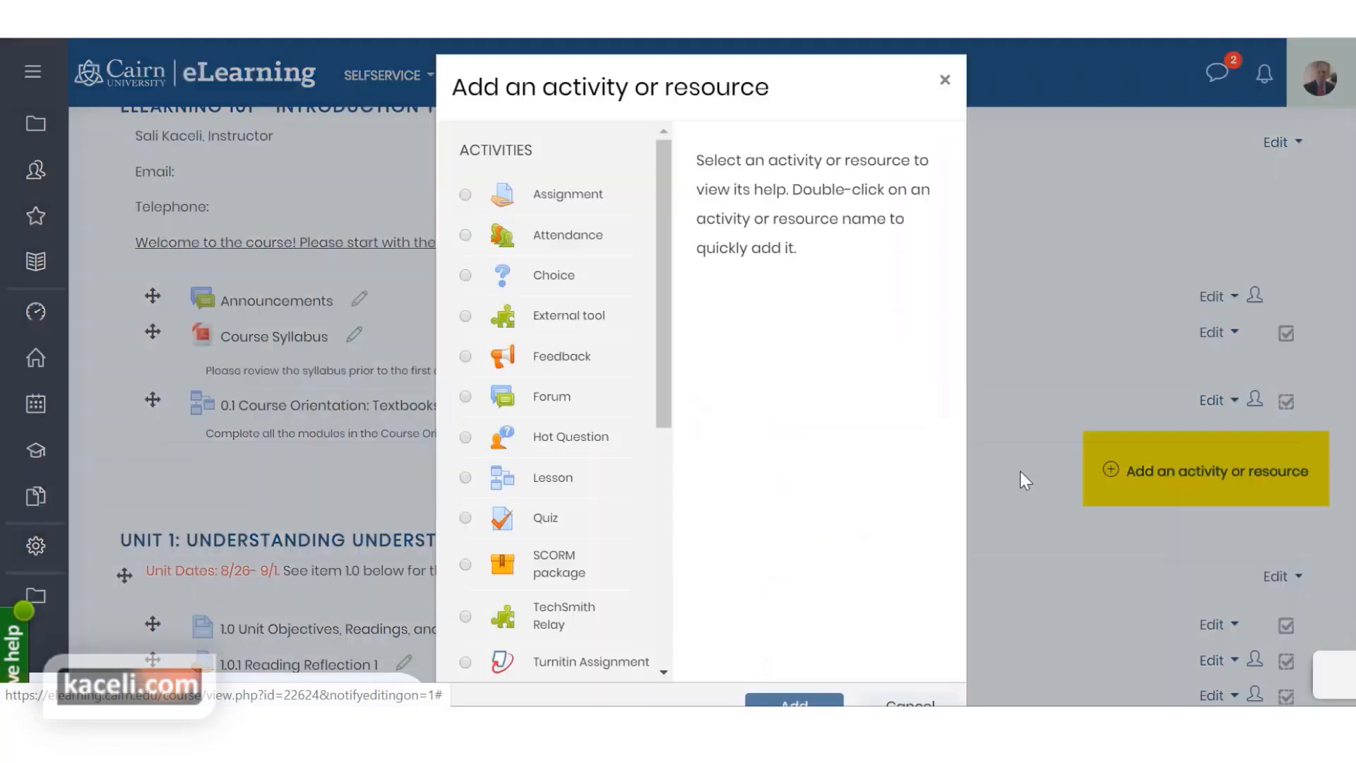
pyautogui.click(549, 239)
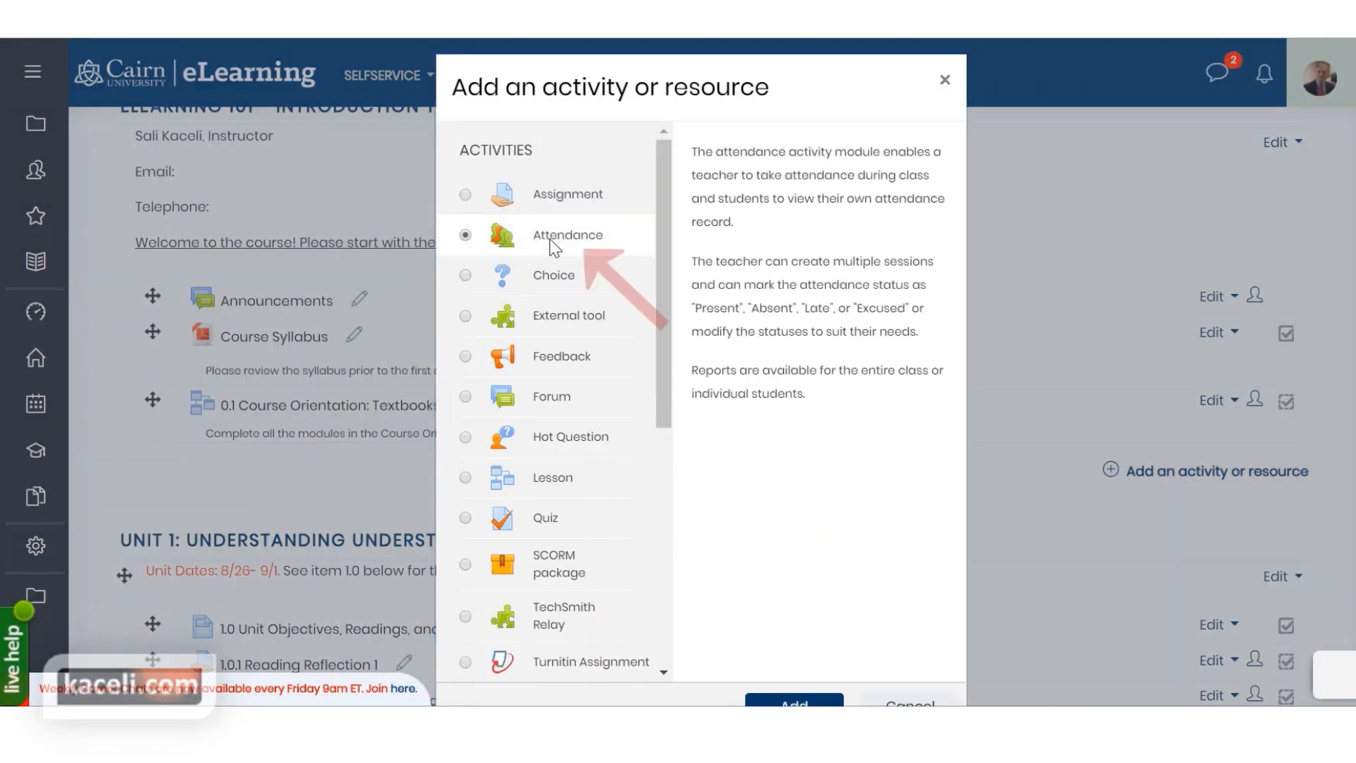
pyautogui.moveTo(689, 92); pyautogui.dragTo(695, 38)
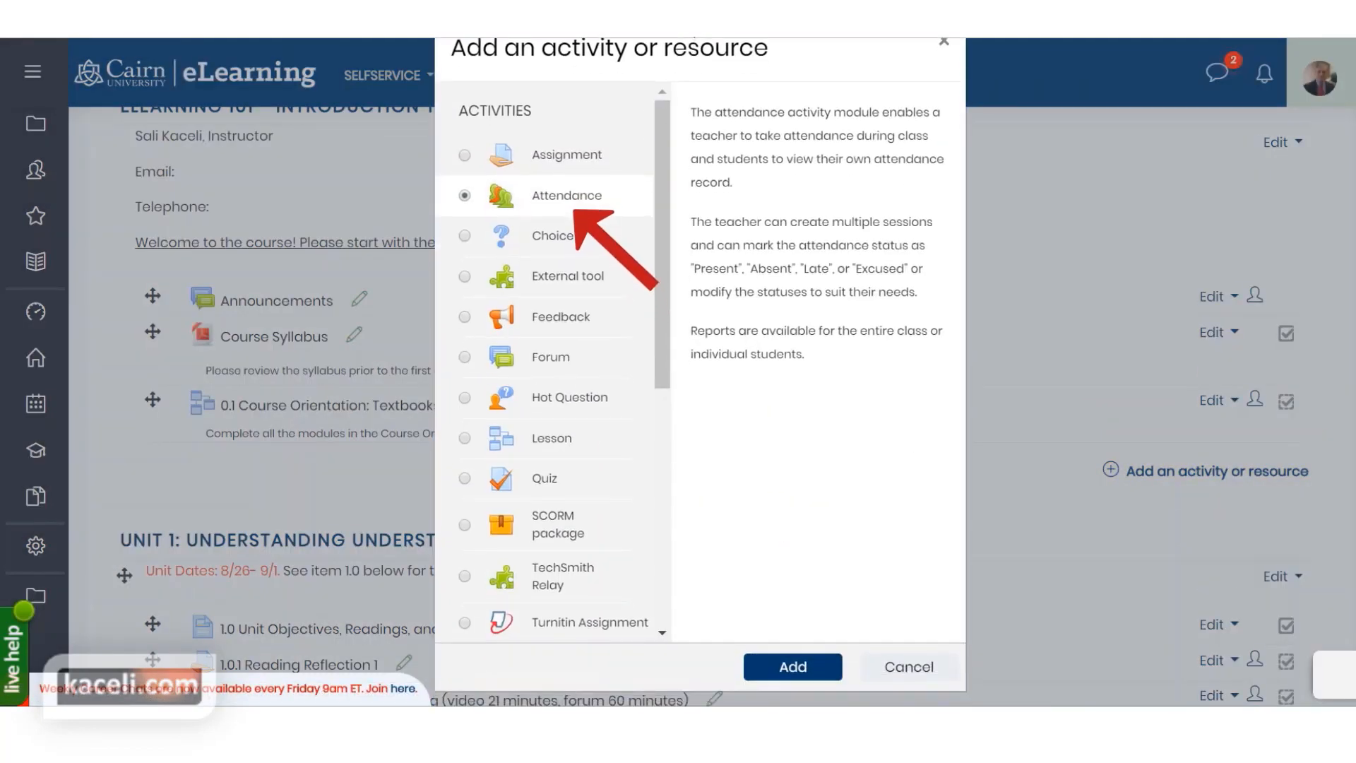
pyautogui.click(808, 666)
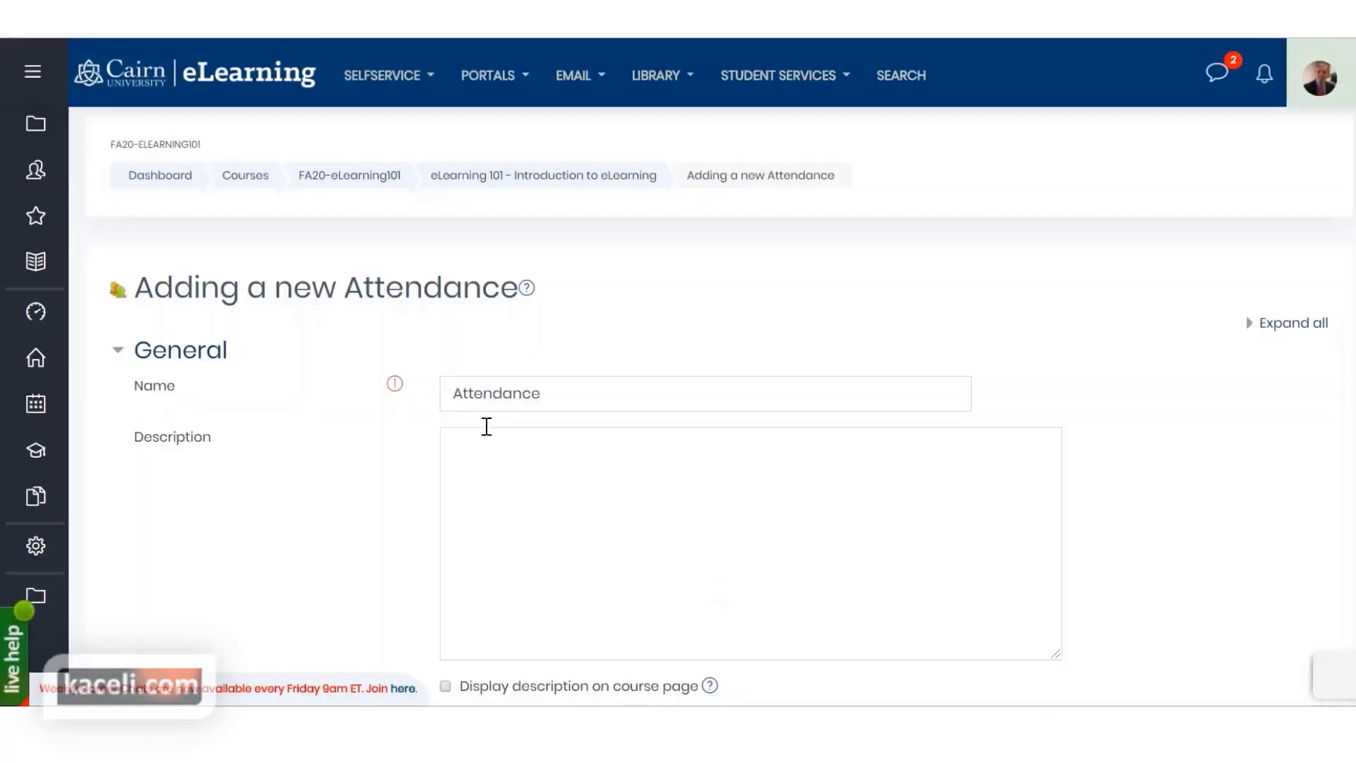
# - Check the name and description fields of the new Attendance activity
pyautogui.scroll(-2, 560, 400)
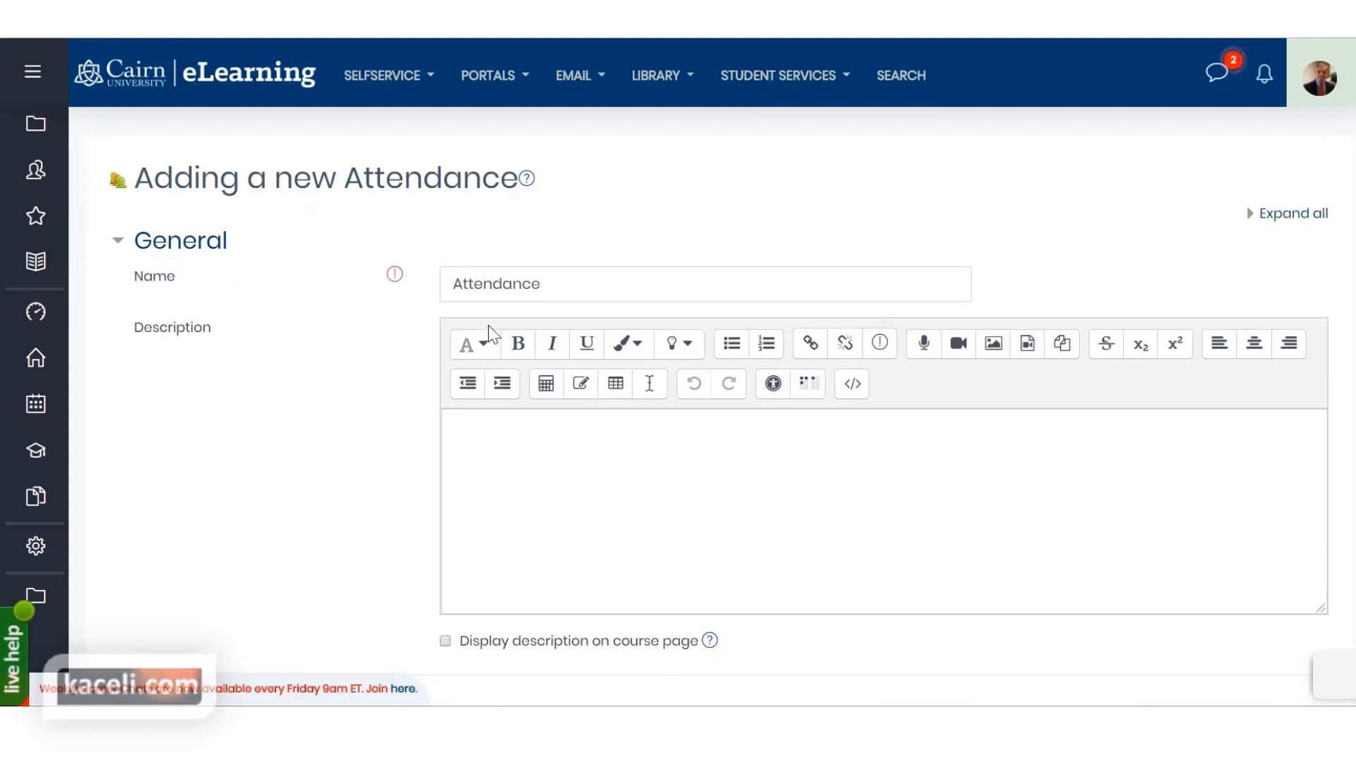
pyautogui.click(561, 286)
pyautogui.scroll(-4, 451, 461)
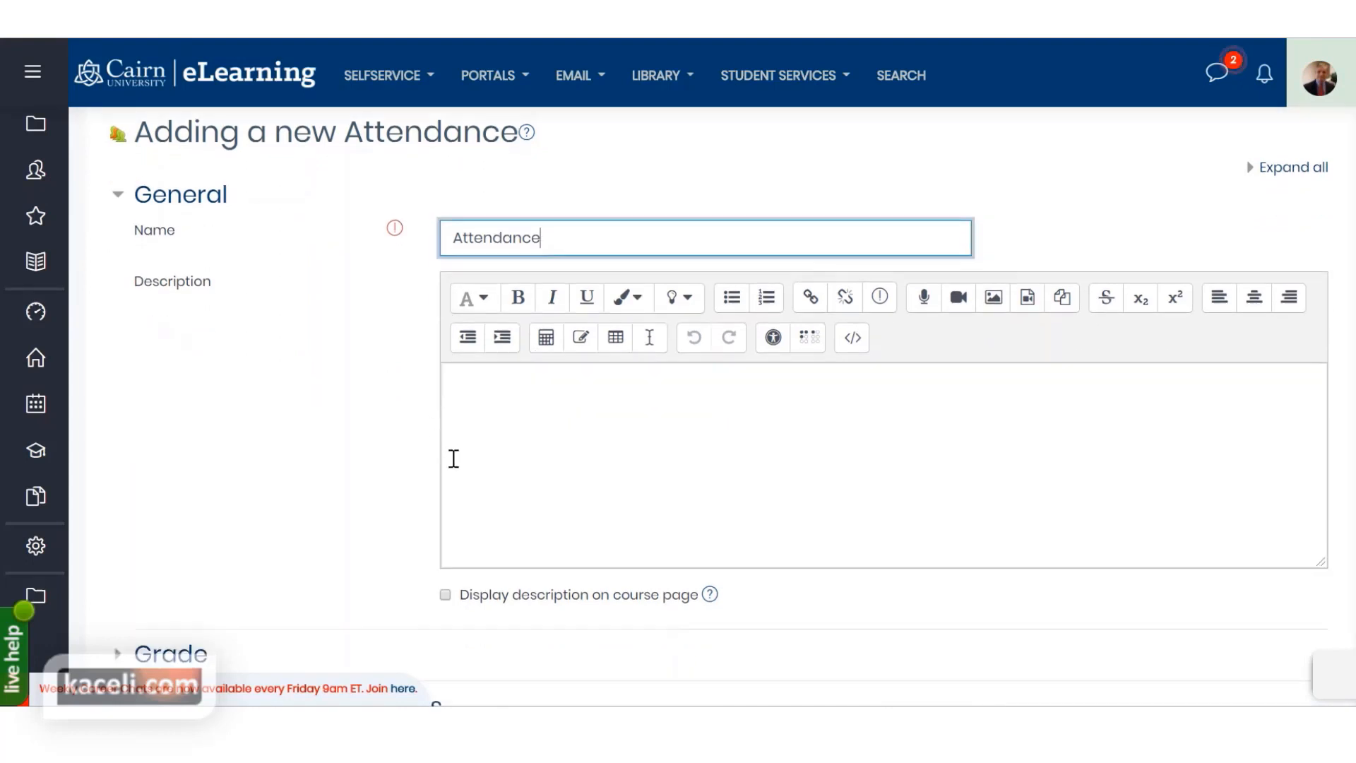
pyautogui.click(490, 243)
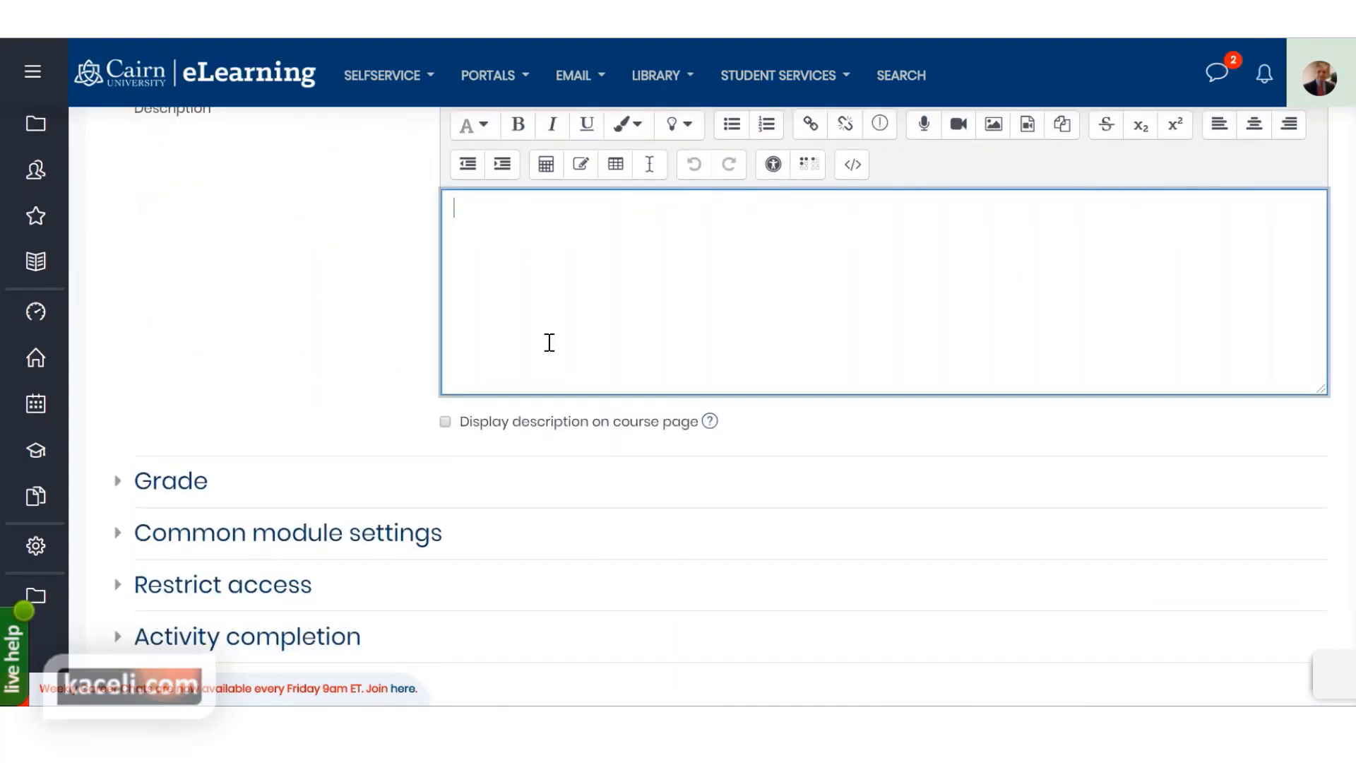
# - Expand the Attendance activity's Grade settings and check its grade type and maximum grade
pyautogui.click(171, 482)
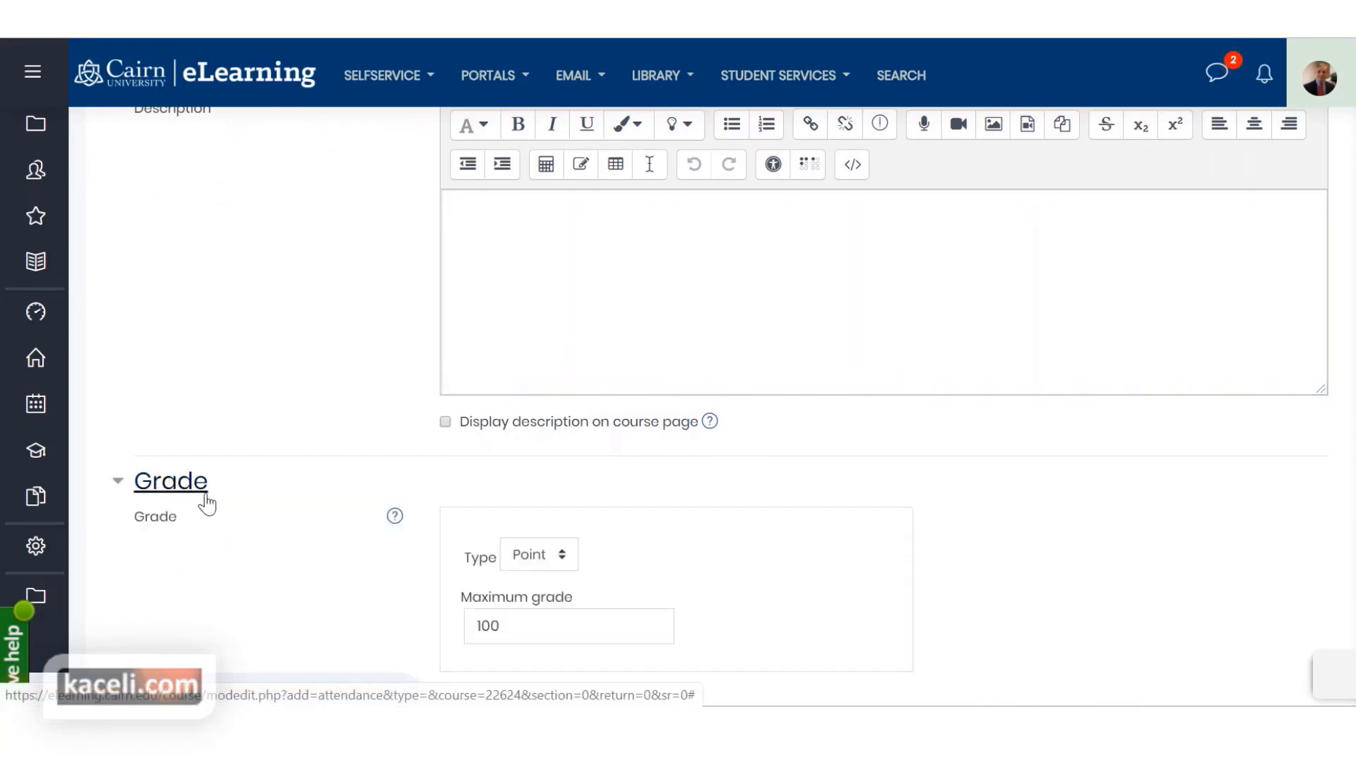
pyautogui.scroll(-2, 417, 475)
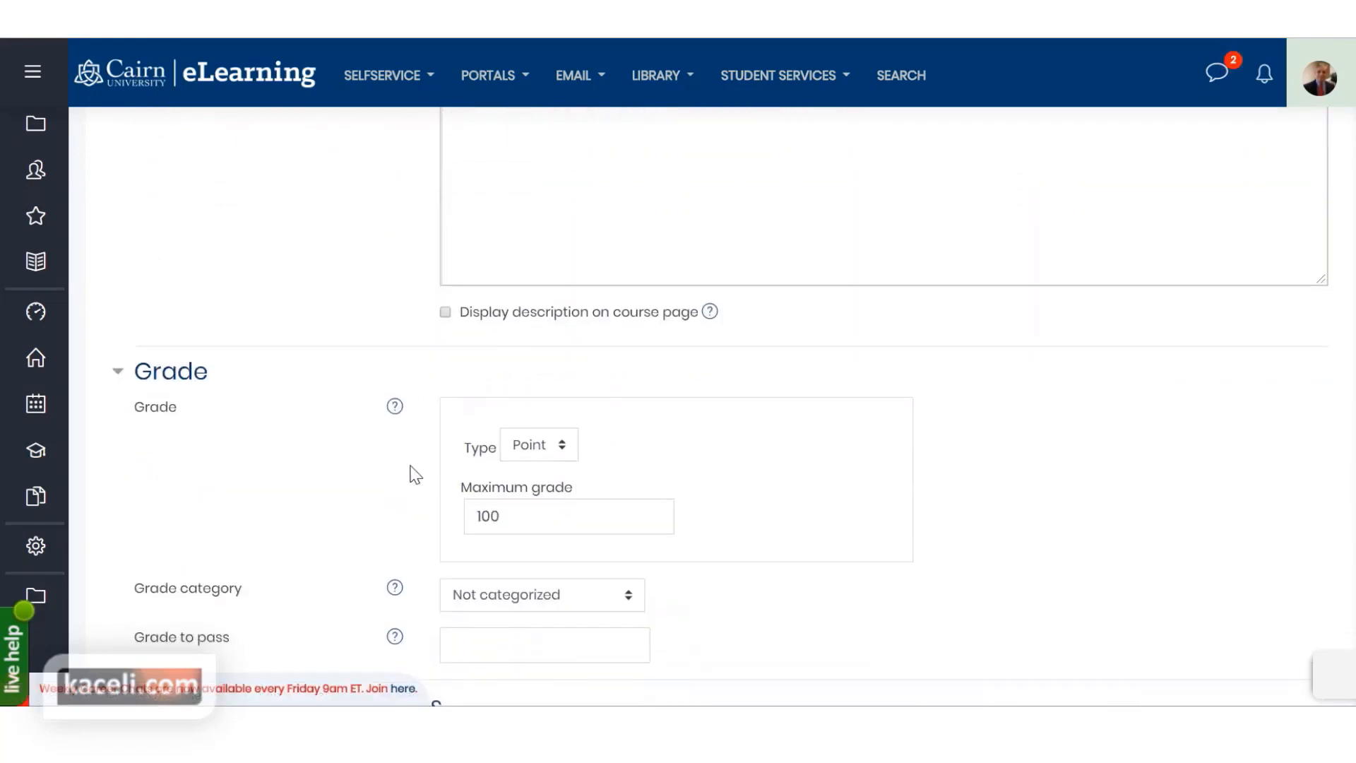
pyautogui.click(536, 452)
pyautogui.click(541, 456)
pyautogui.click(514, 520)
pyautogui.scroll(-2, 773, 537)
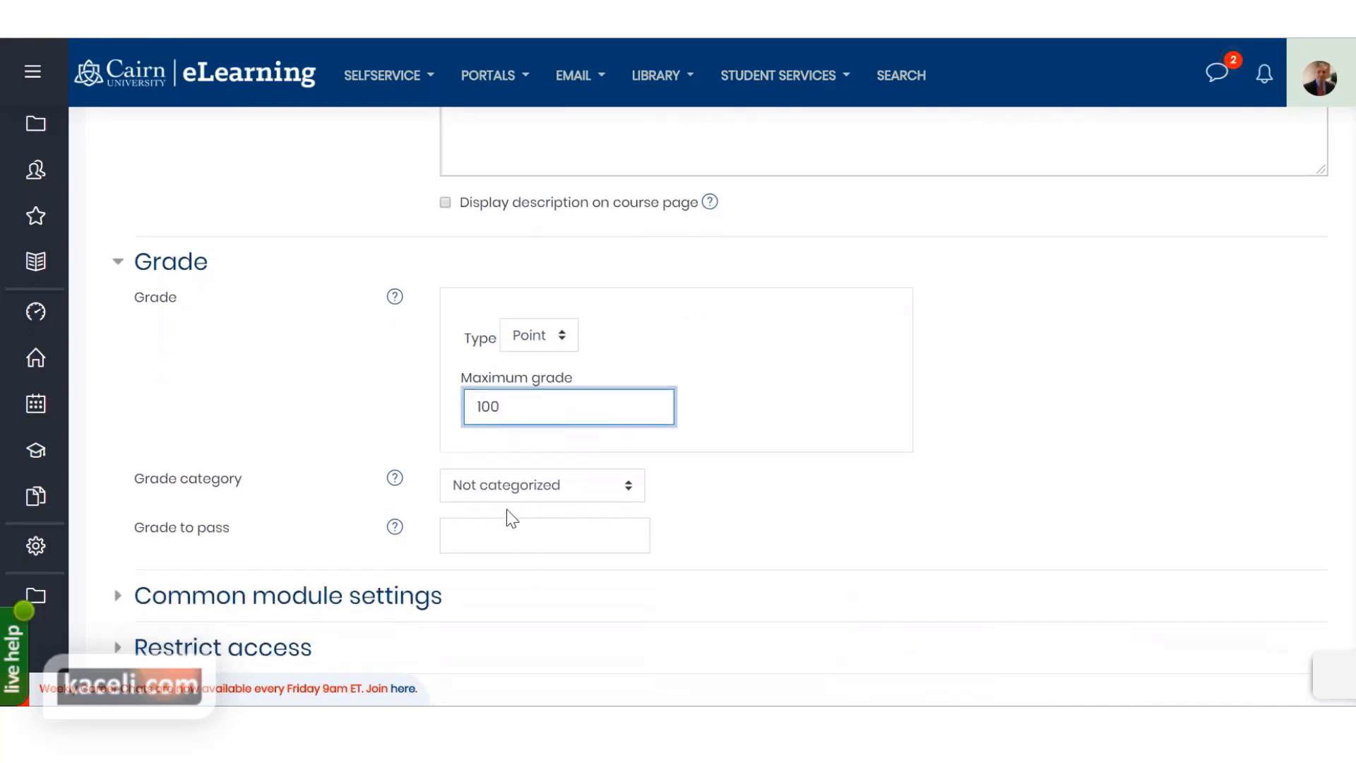
# - Review the grade categories, keep Not categorized, and save the Attendance activity, returning to the course page
pyautogui.click(528, 495)
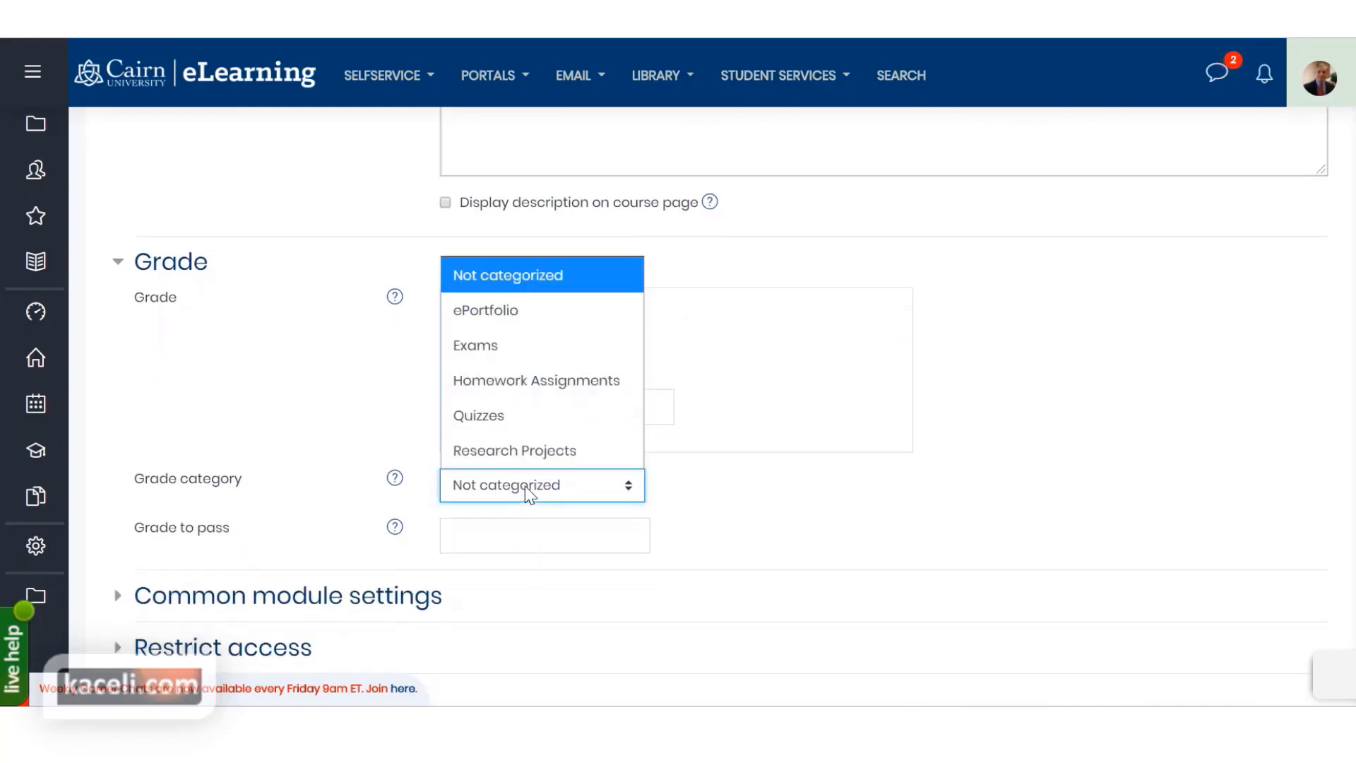
pyautogui.click(329, 382)
pyautogui.scroll(-2, 336, 367)
pyautogui.click(360, 384)
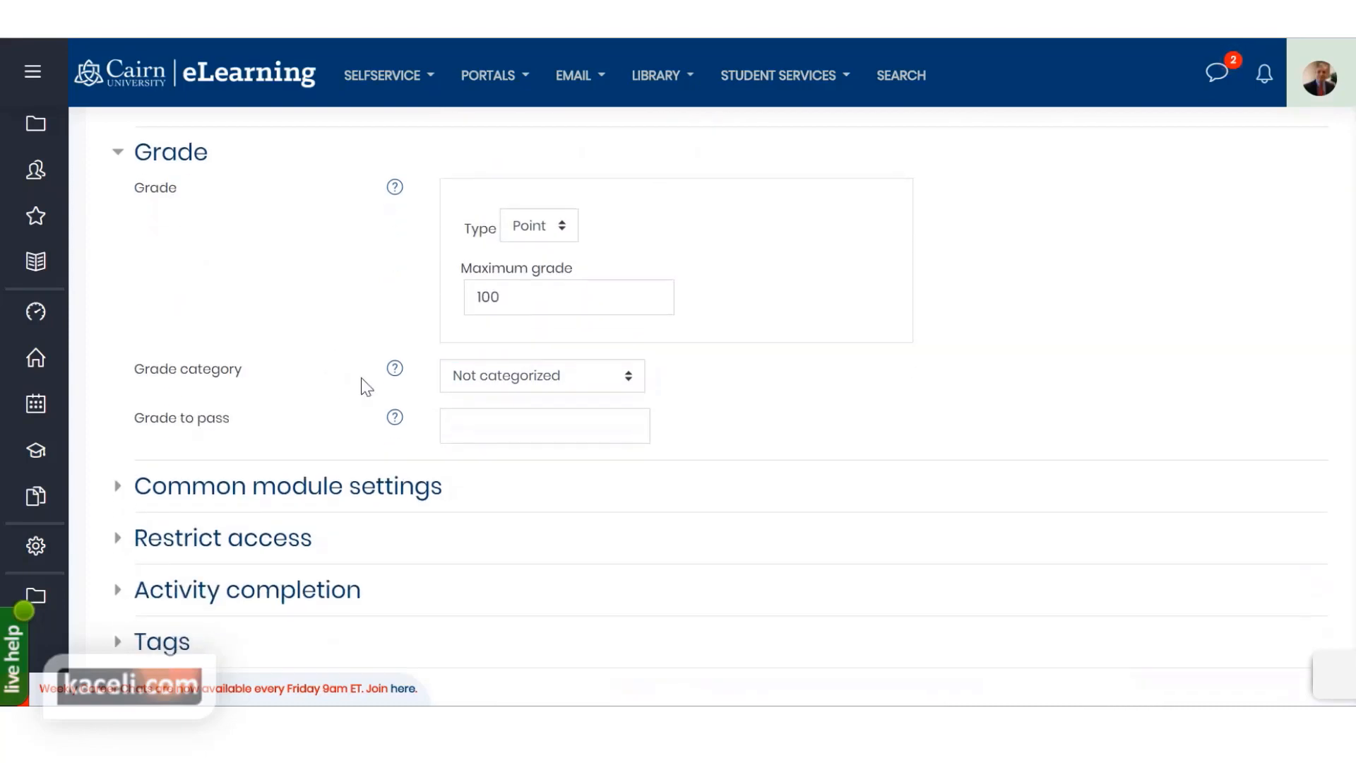
pyautogui.scroll(-3, 374, 409)
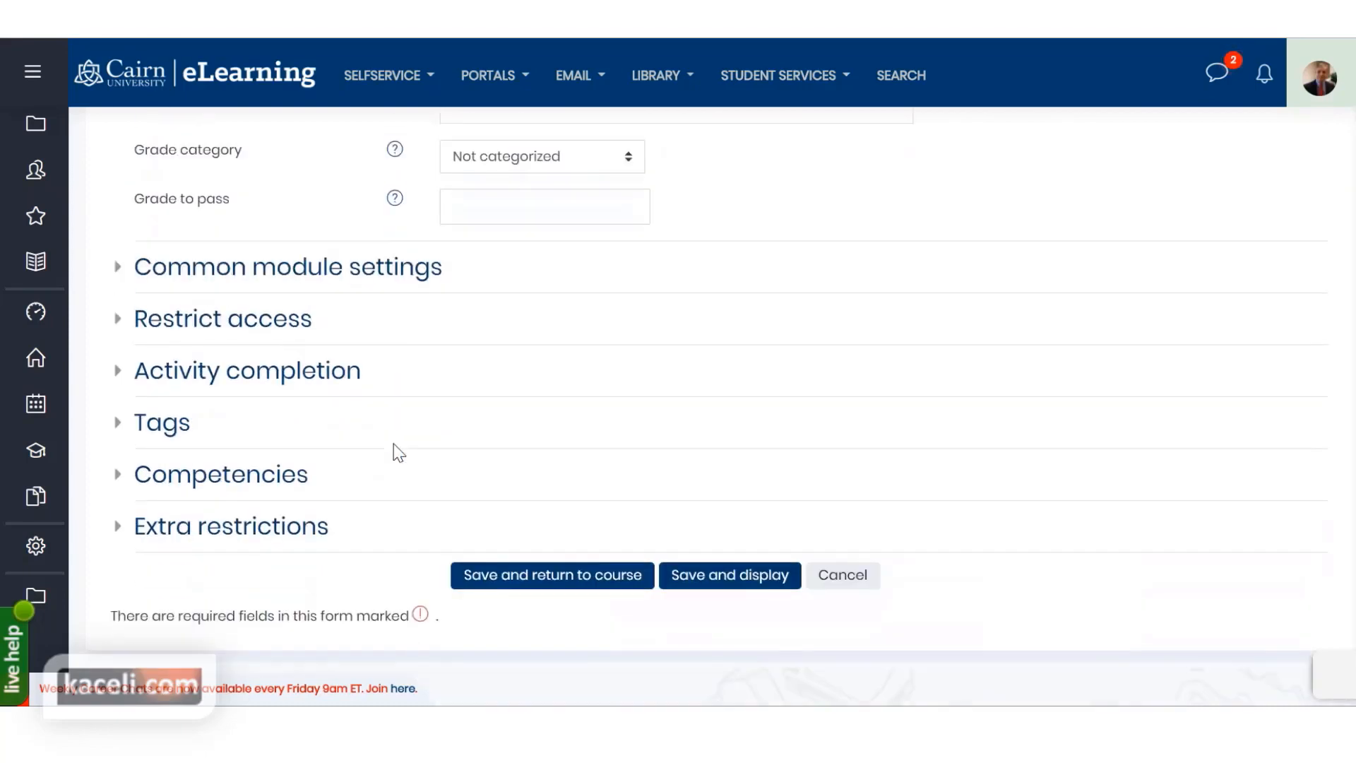
pyautogui.click(547, 578)
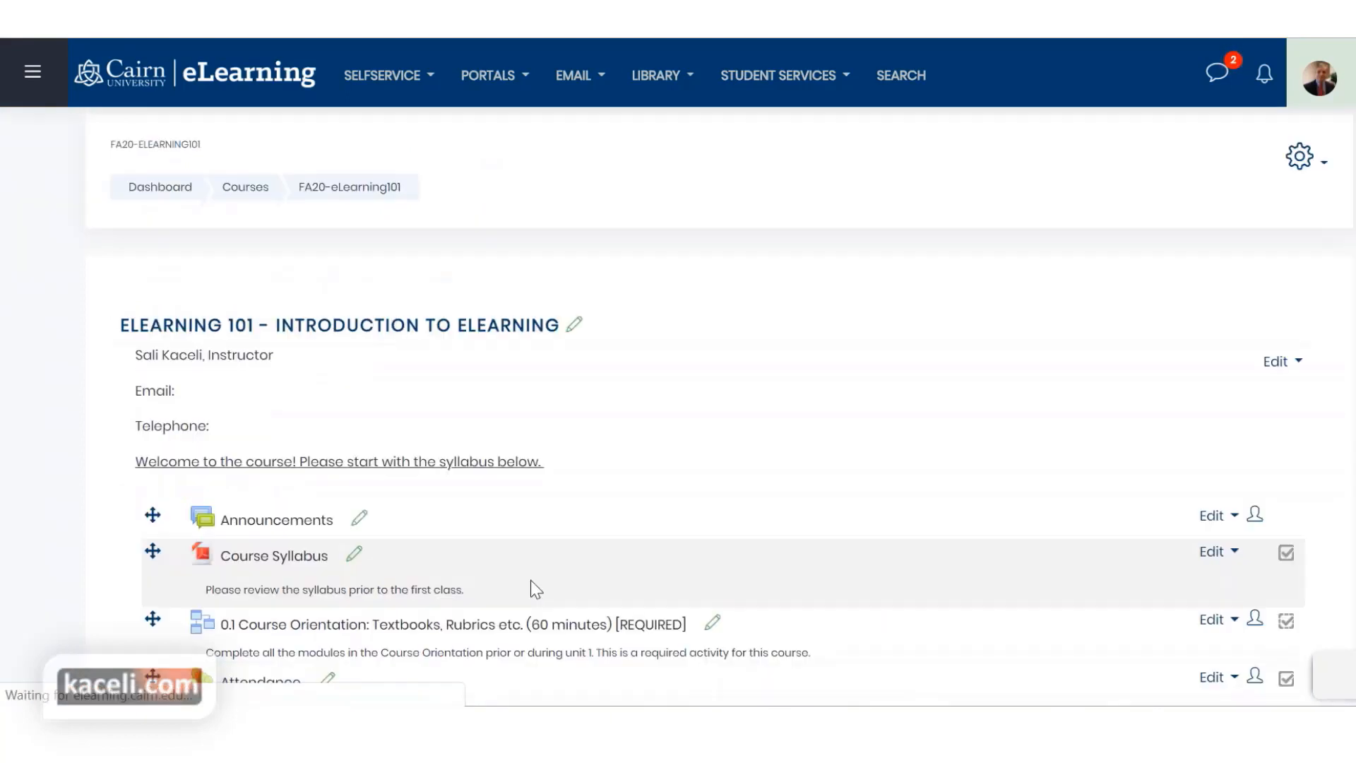
# - Open the Attendance activity from the course page and start adding a session
pyautogui.scroll(-3, 460, 542)
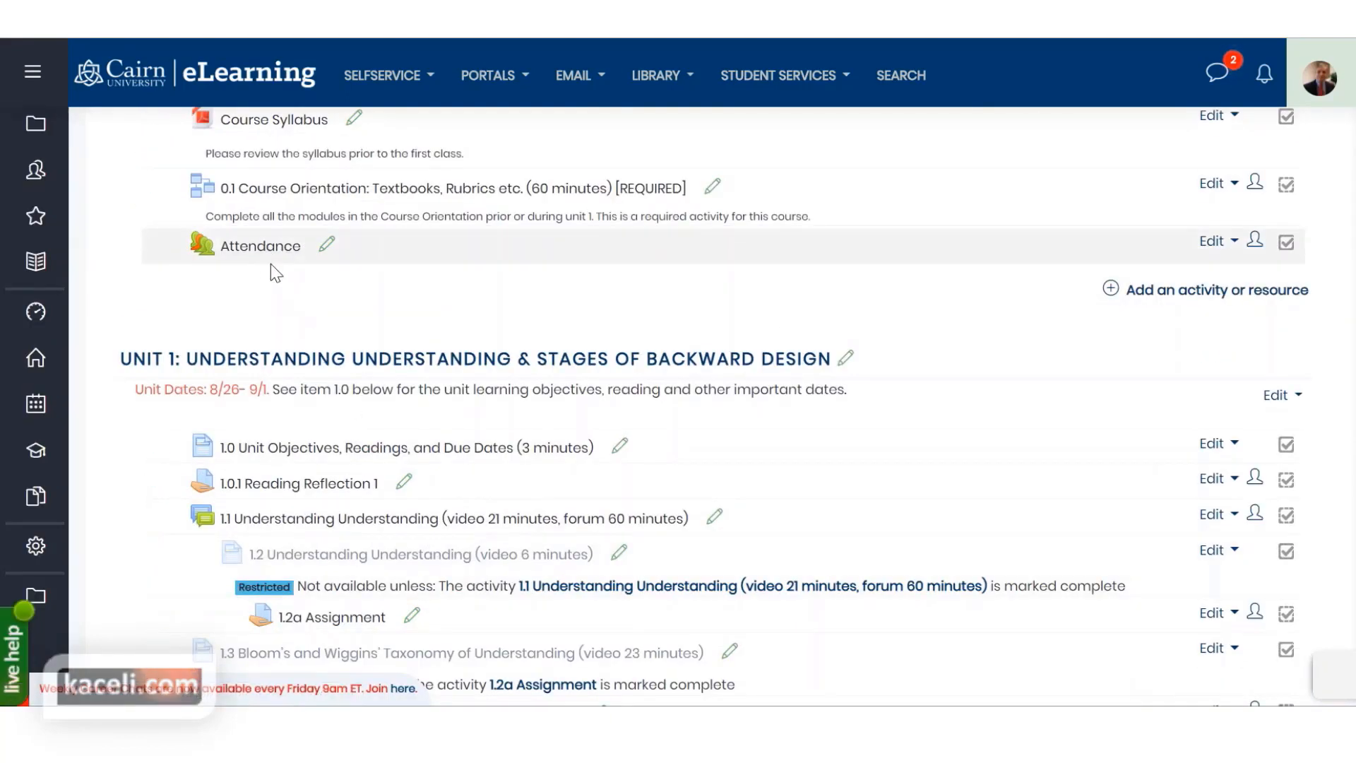
pyautogui.scroll(3, 264, 262)
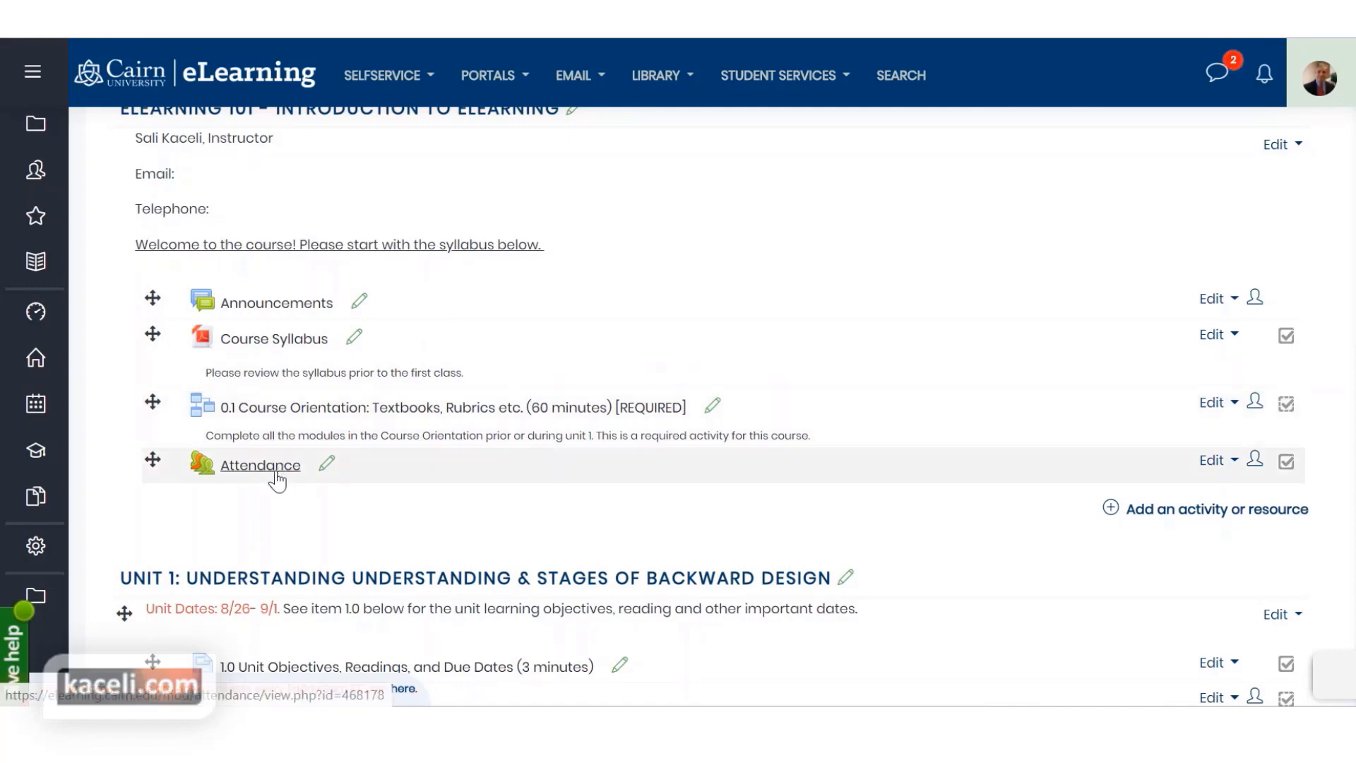
pyautogui.click(279, 478)
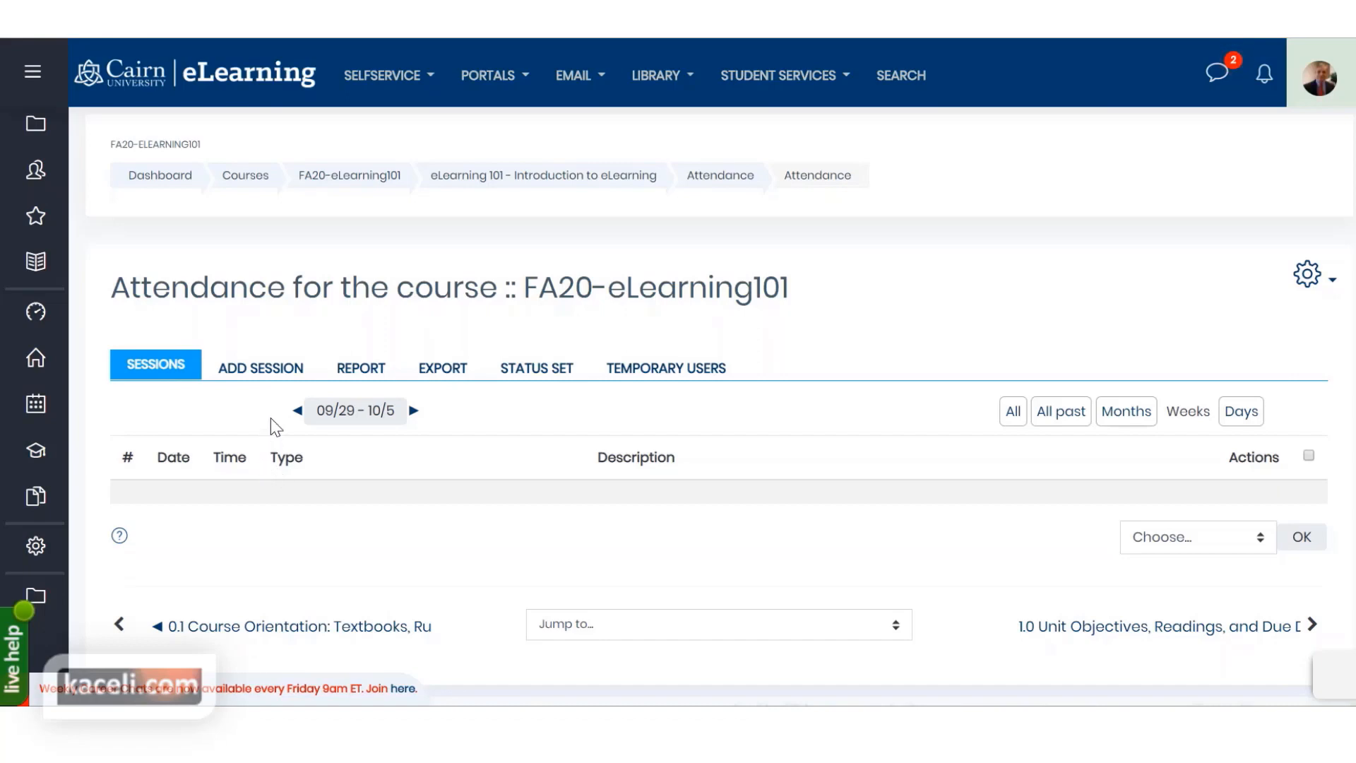
pyautogui.click(261, 374)
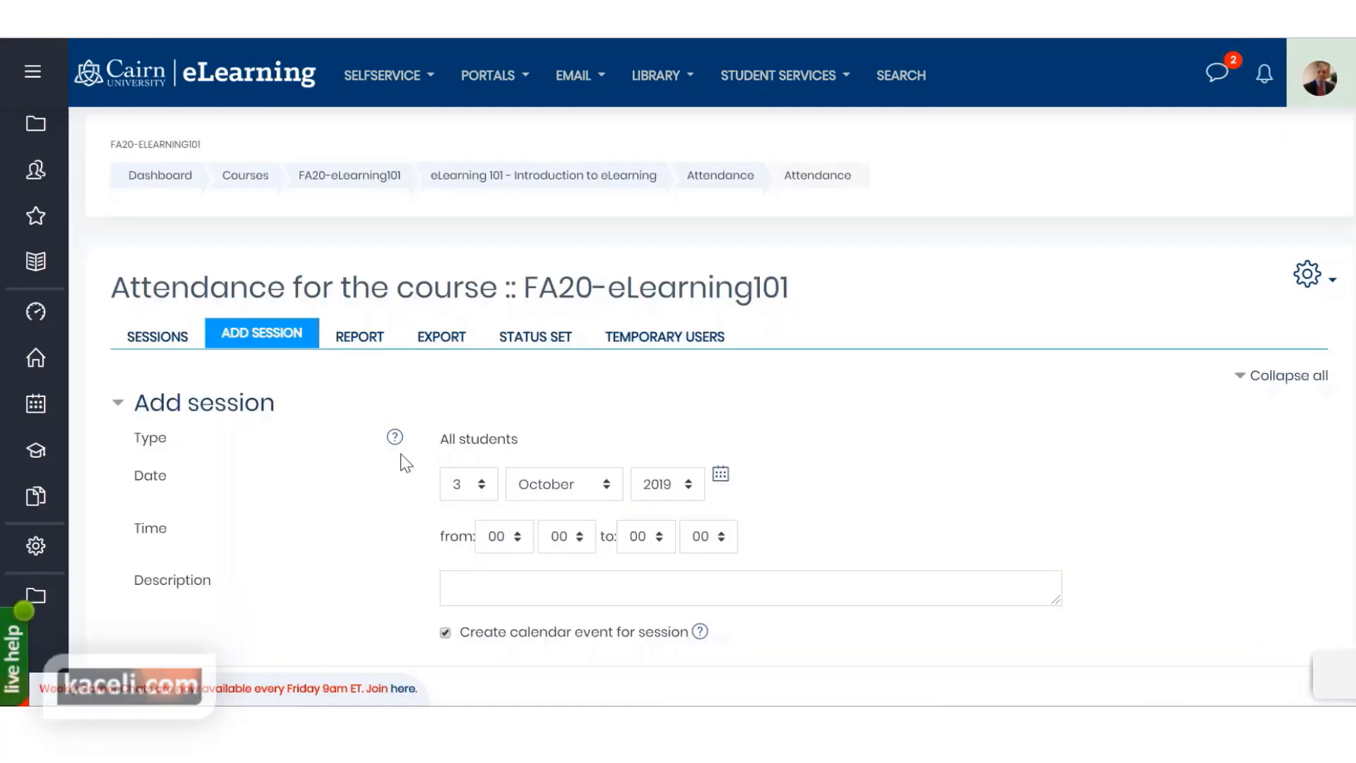
# - Set the date of the new attendance session to 1 September
pyautogui.scroll(-2, 399, 453)
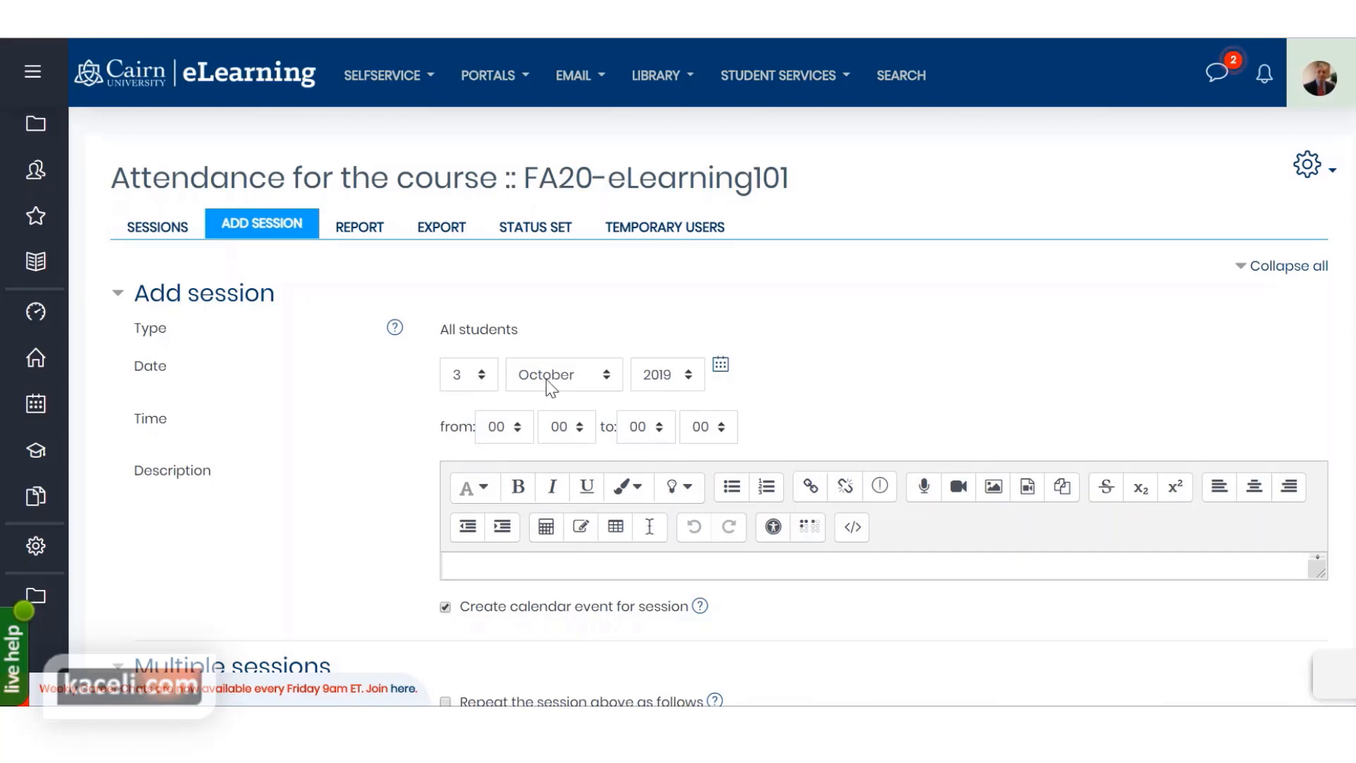
pyautogui.click(486, 375)
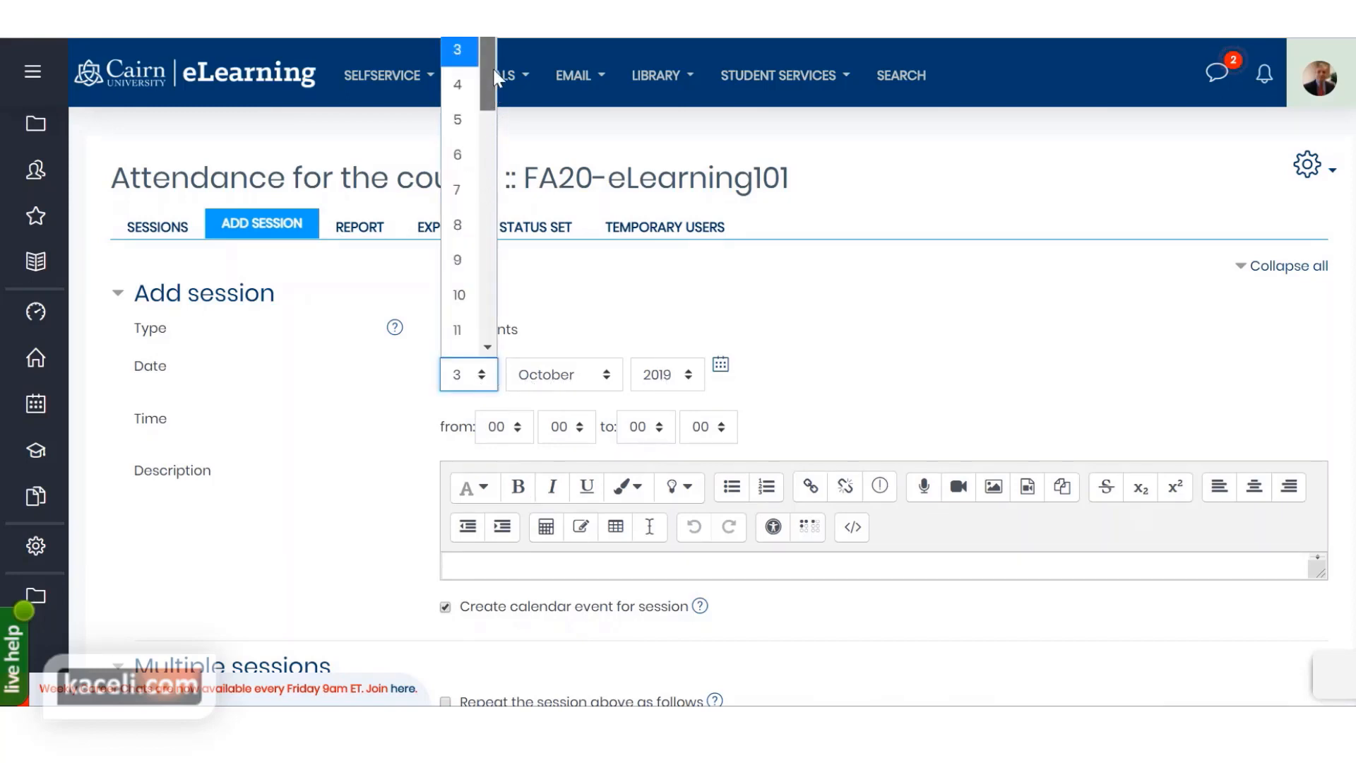
pyautogui.click(458, 0)
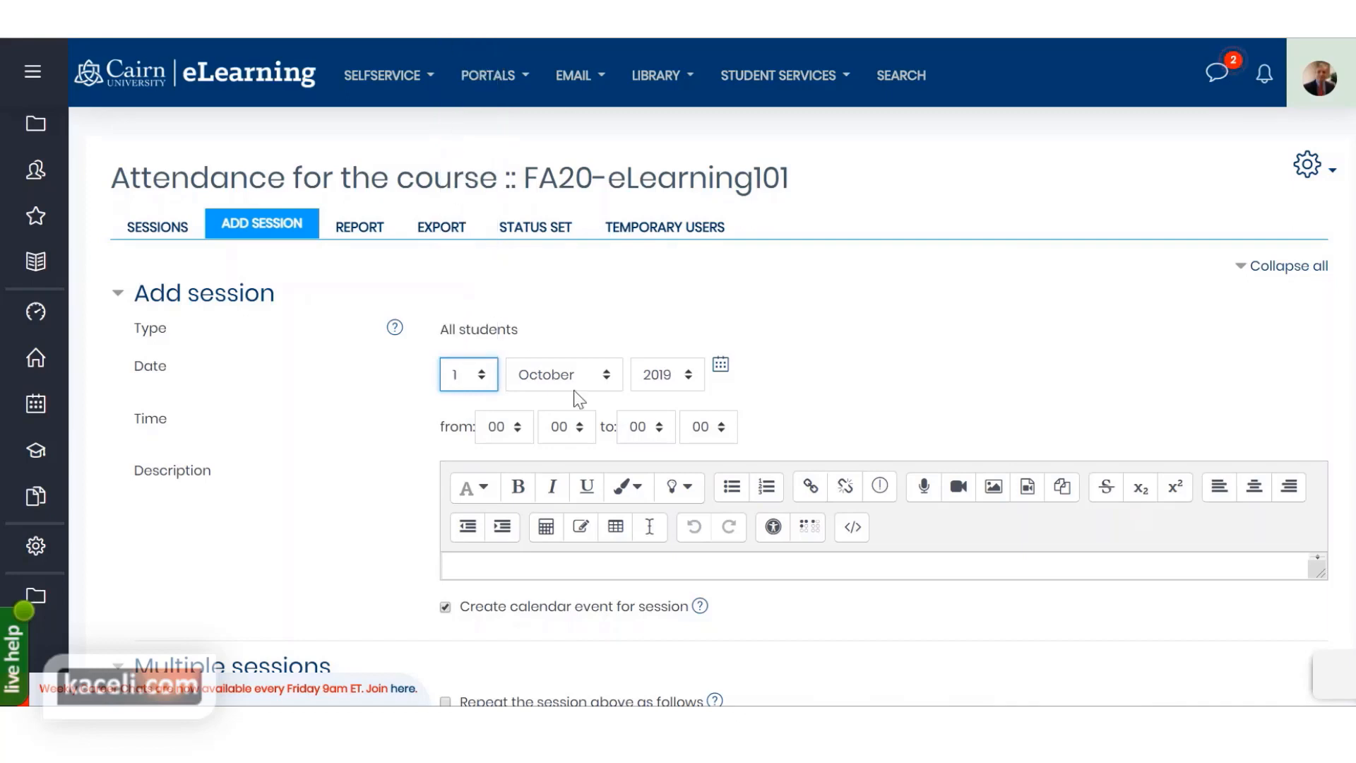
pyautogui.click(606, 374)
pyautogui.scroll(-1, 590, 259)
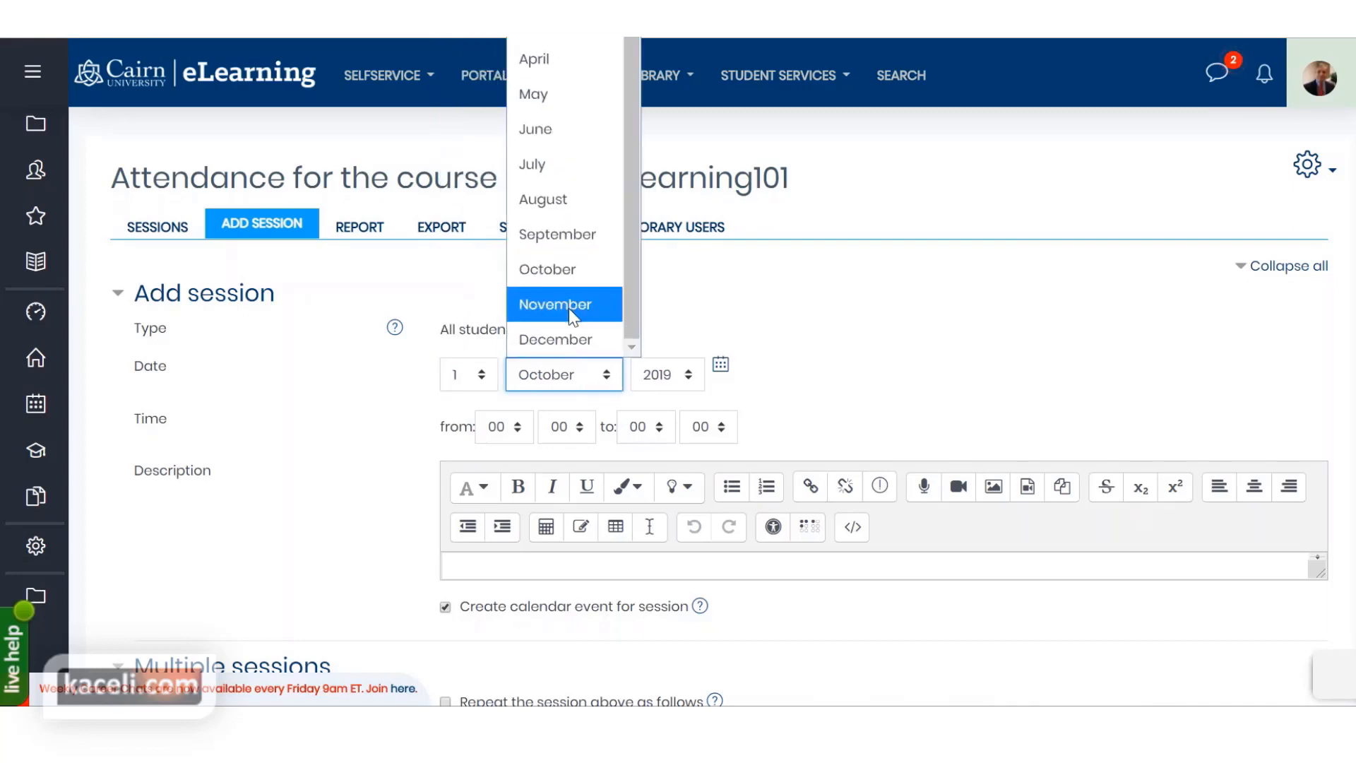
pyautogui.click(583, 240)
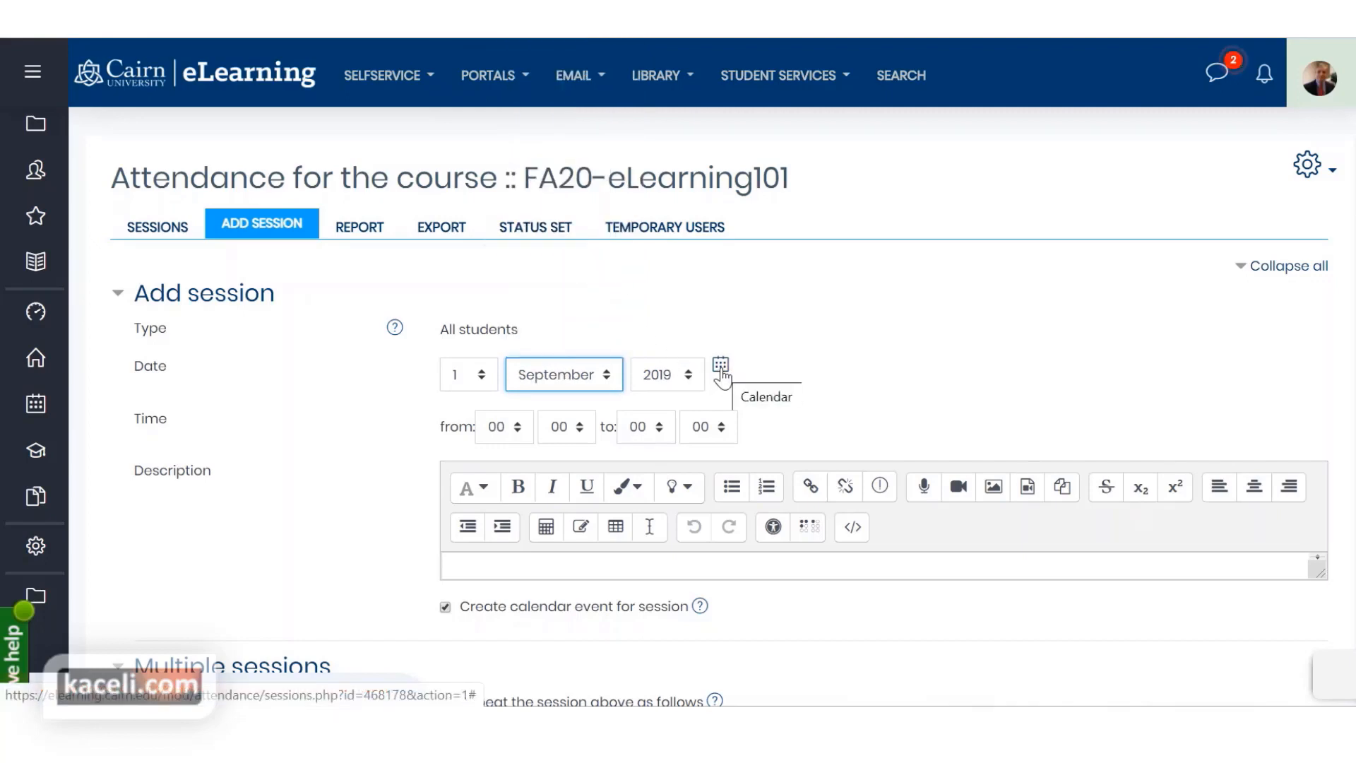
# - Set the new attendance session's time from 09:00 to 10:00
pyautogui.click(516, 432)
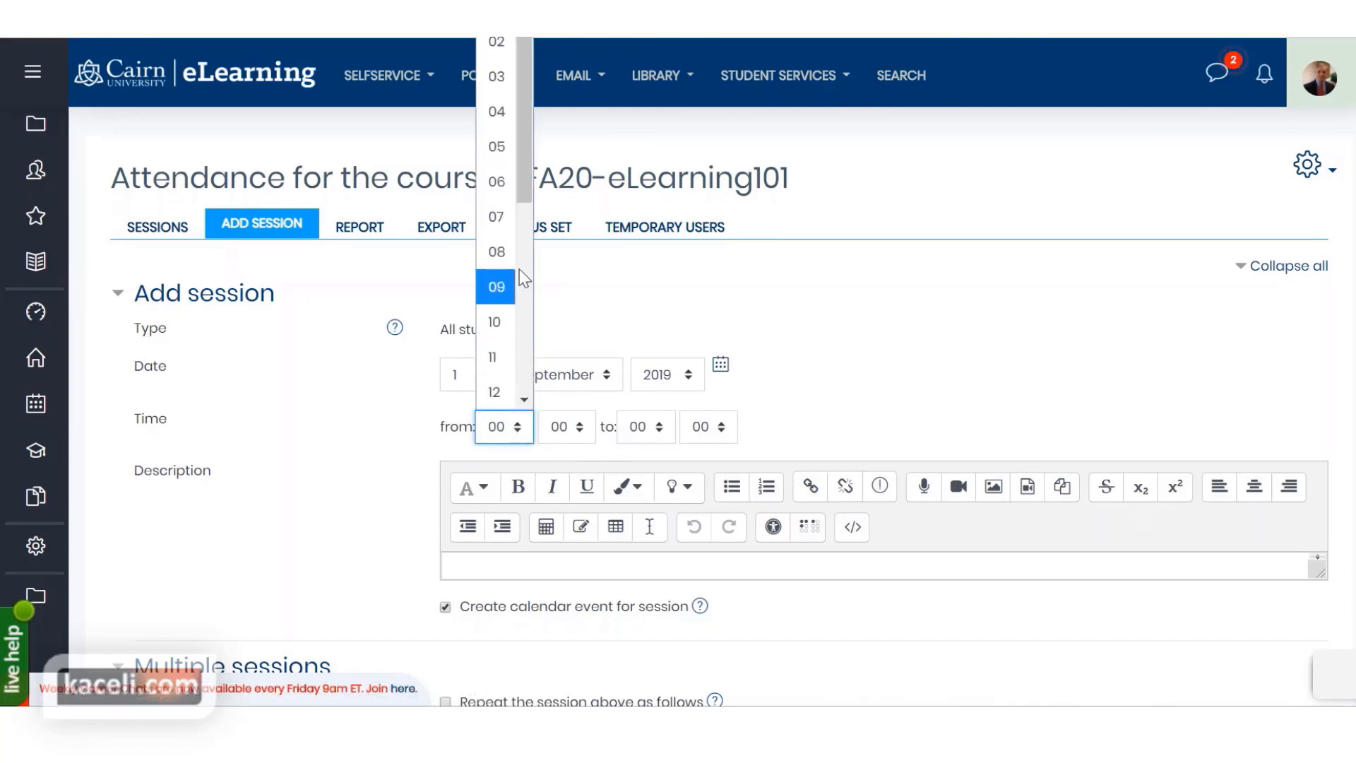
pyautogui.click(505, 290)
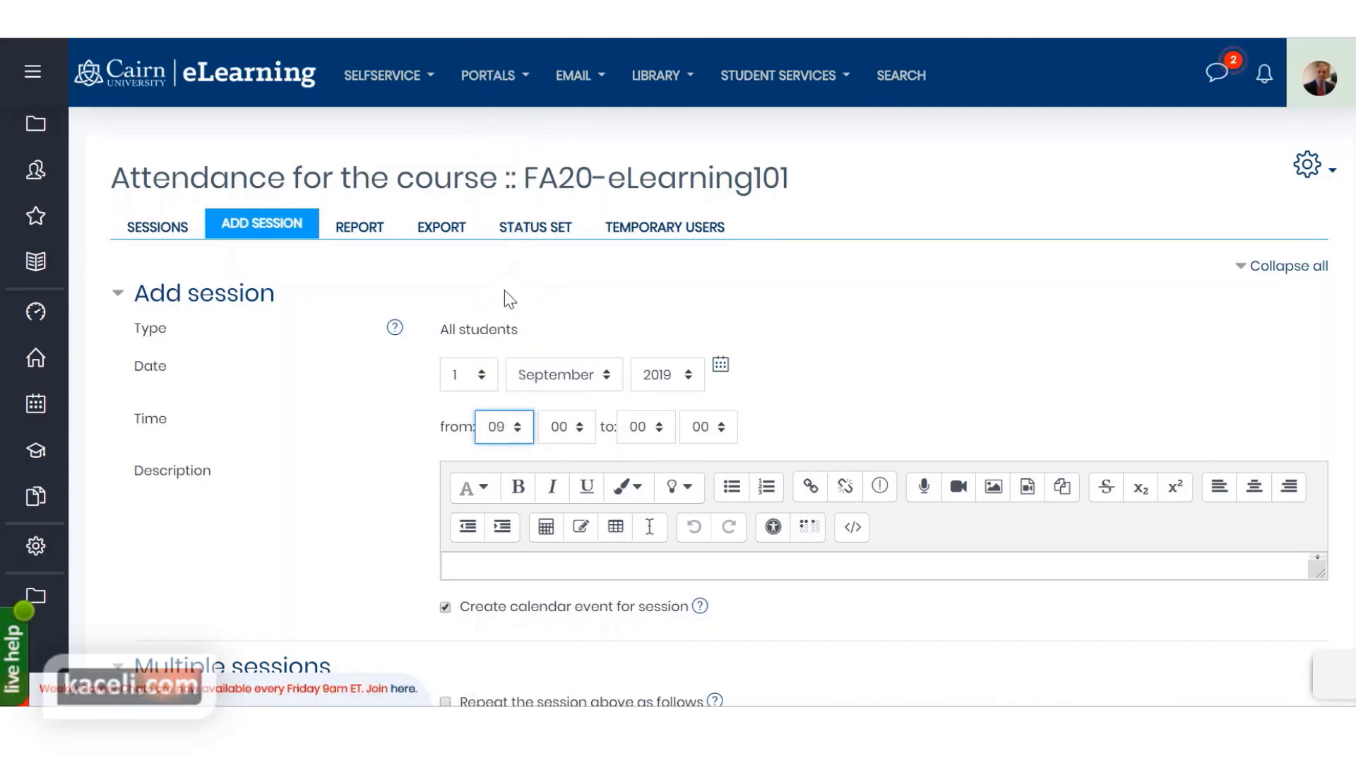
pyautogui.click(522, 427)
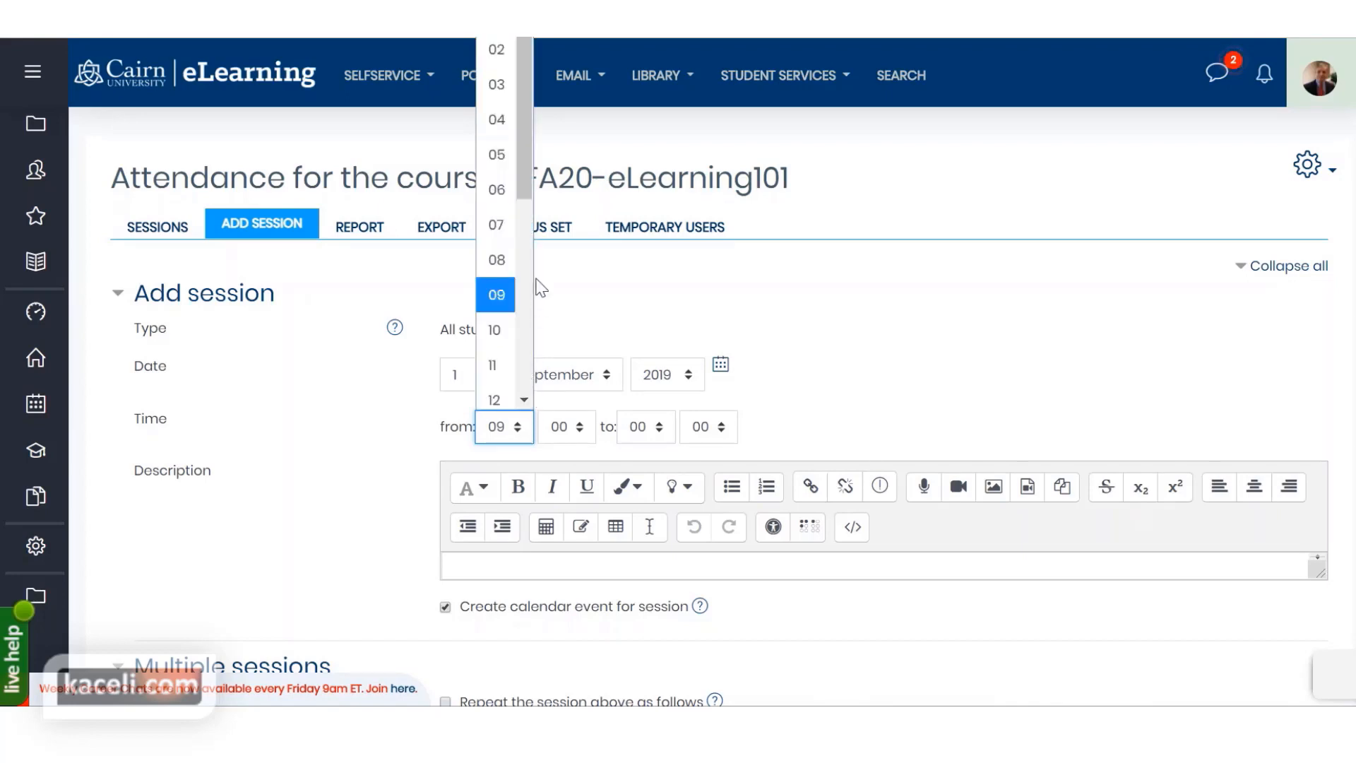
pyautogui.moveTo(531, 185); pyautogui.dragTo(538, 227)
pyautogui.click(574, 429)
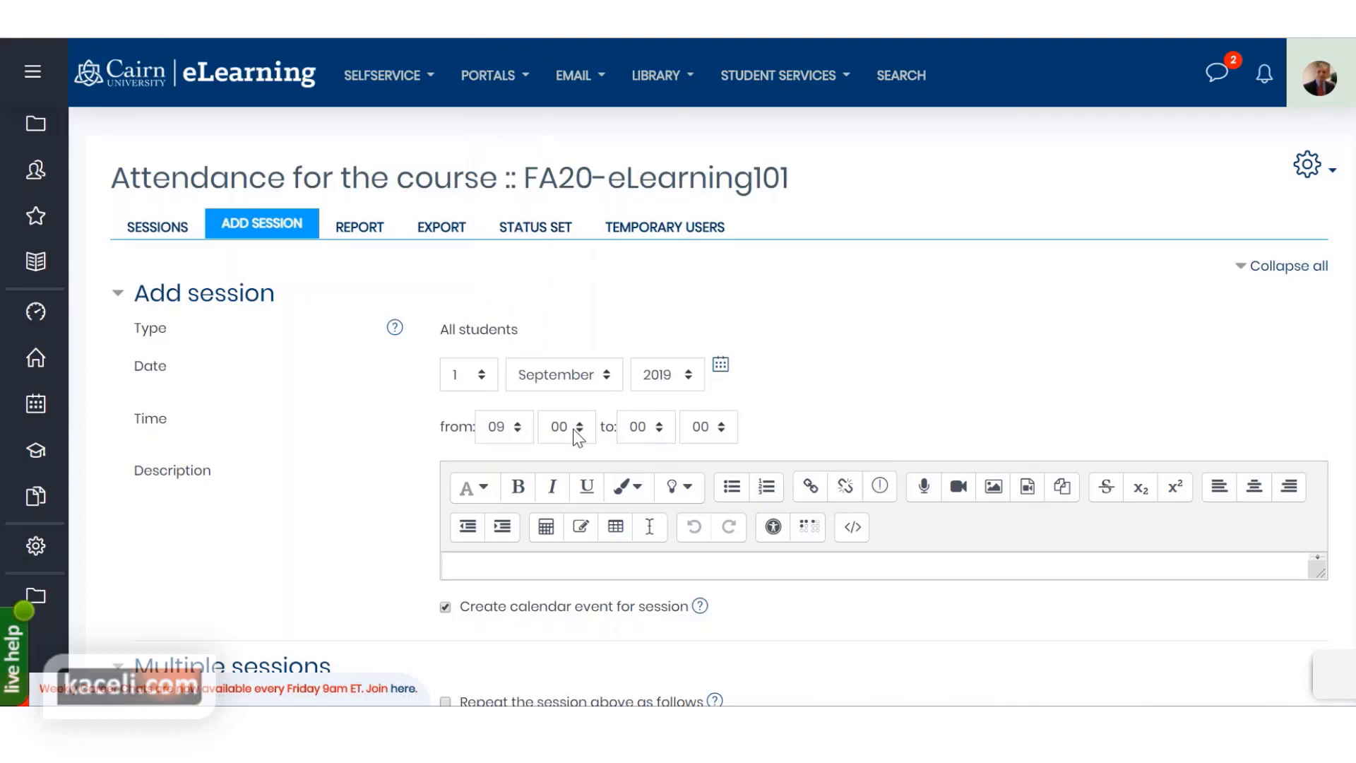
pyautogui.click(658, 430)
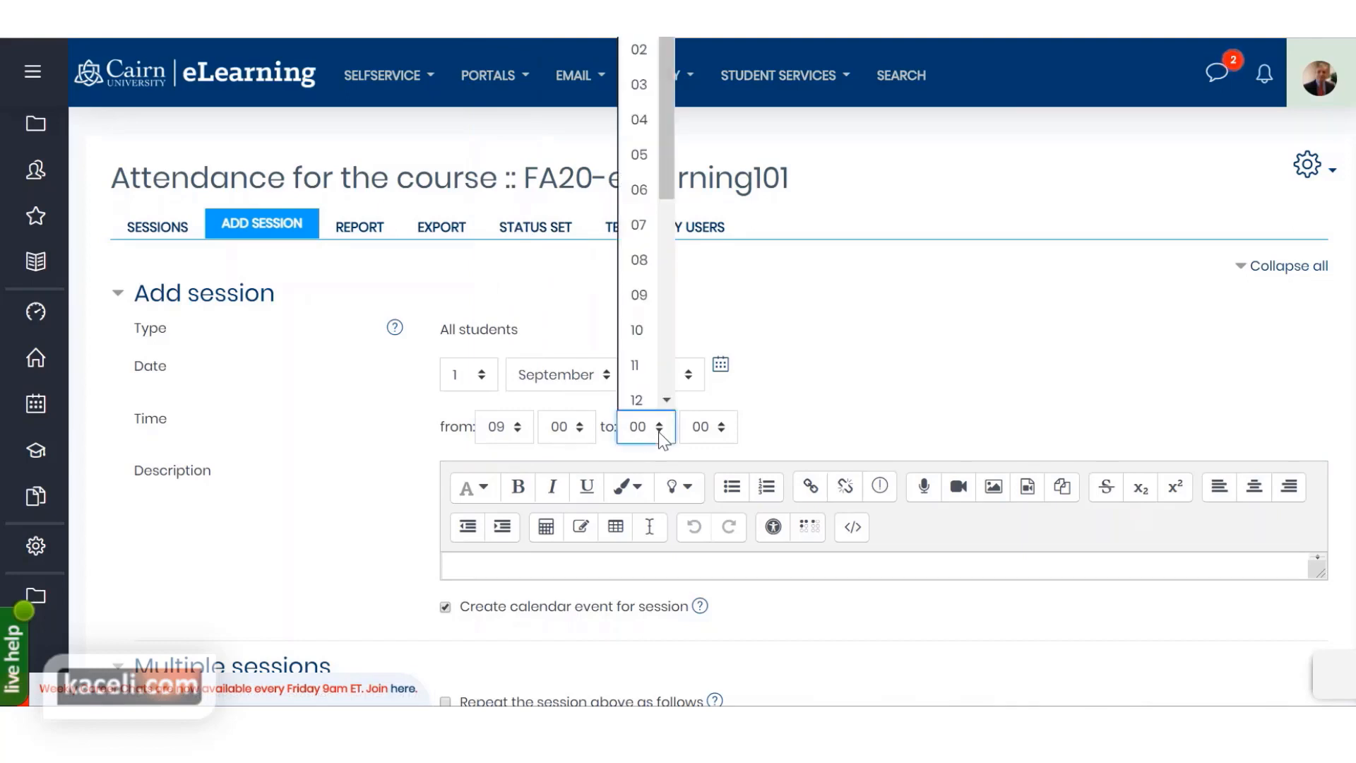
pyautogui.click(637, 330)
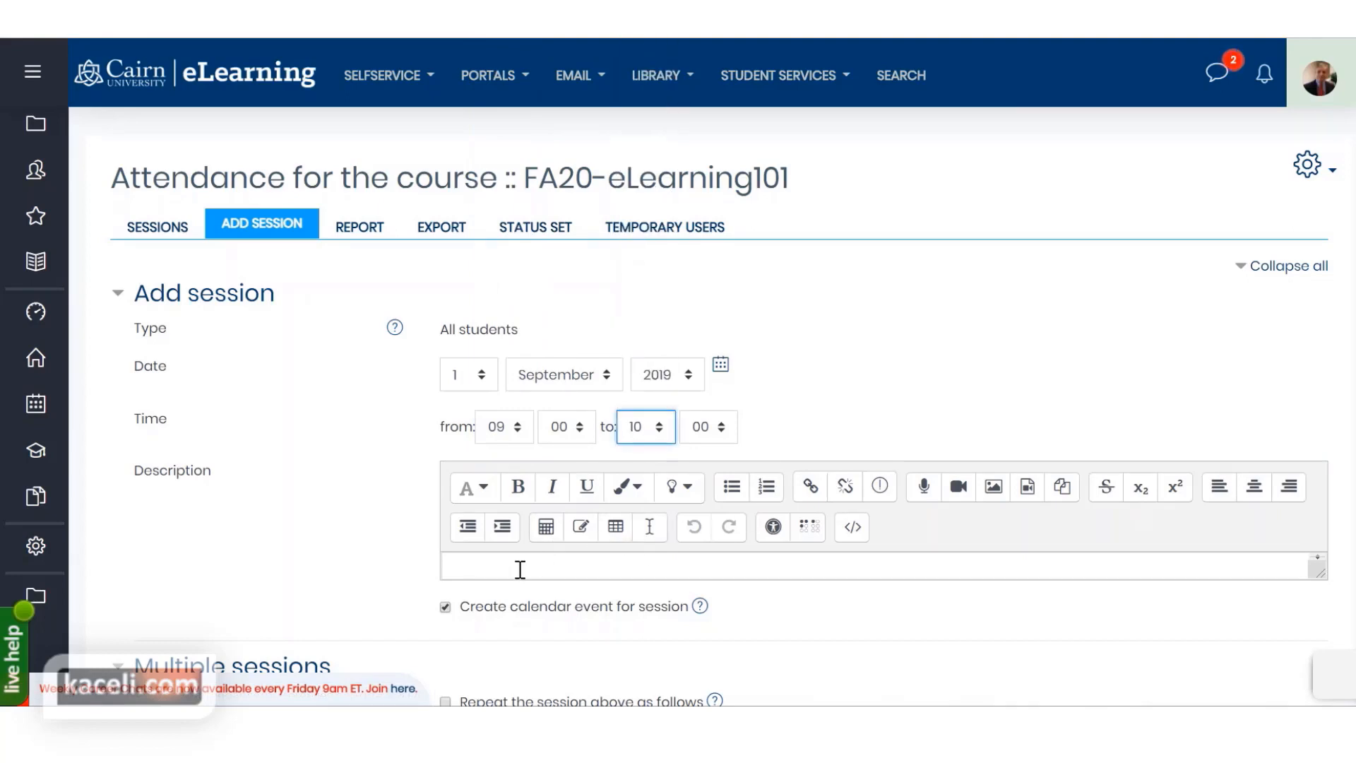
# - Enter "Regular Class" as the description of the new attendance session
pyautogui.click(493, 574)
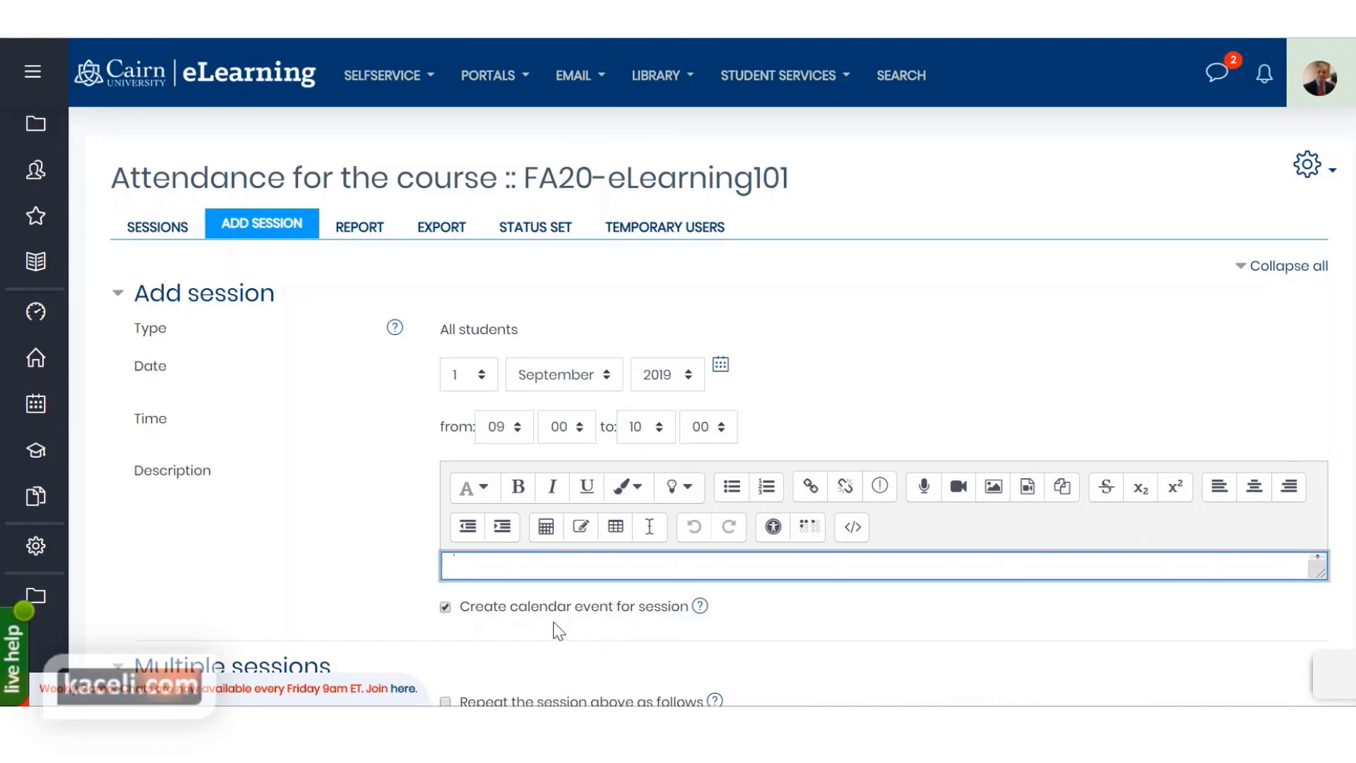
pyautogui.write('Regular Class')
pyautogui.scroll(-3, 375, 588)
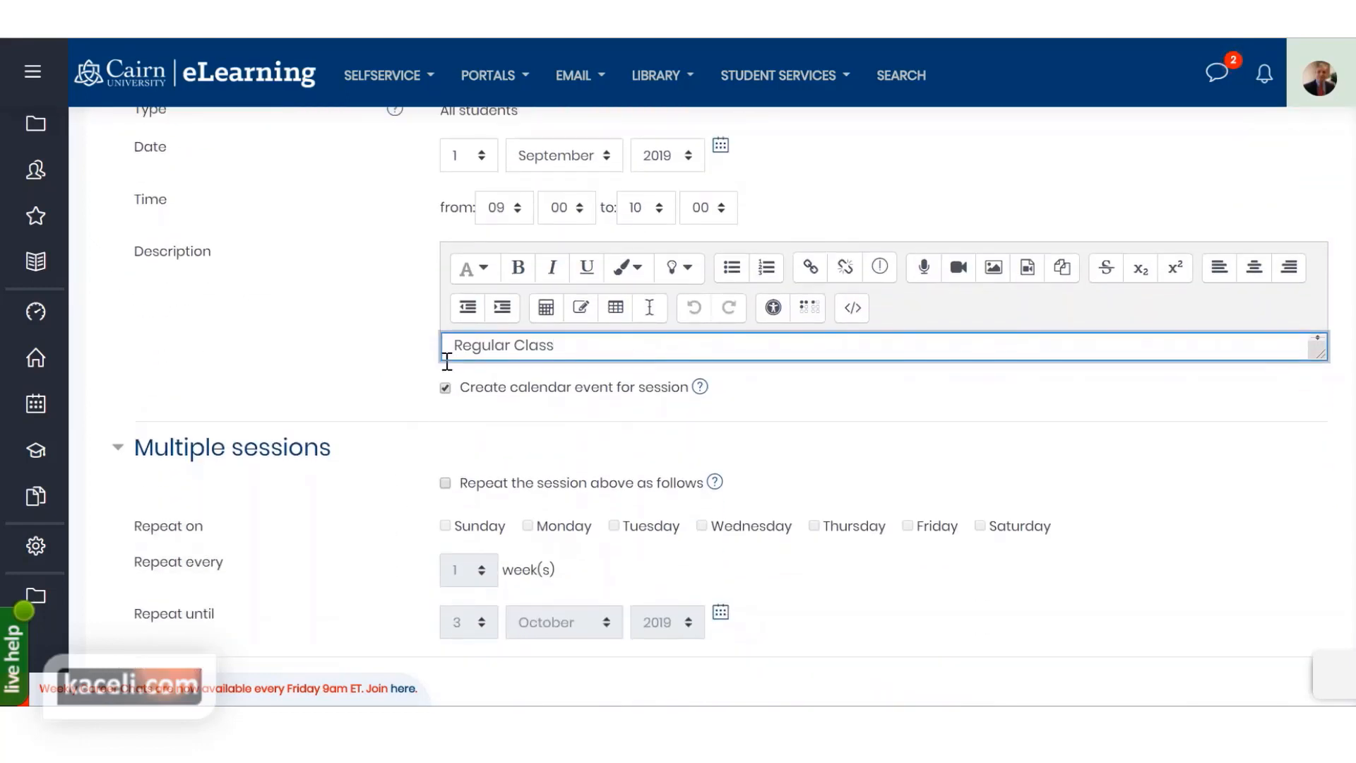
pyautogui.scroll(-8, 469, 382)
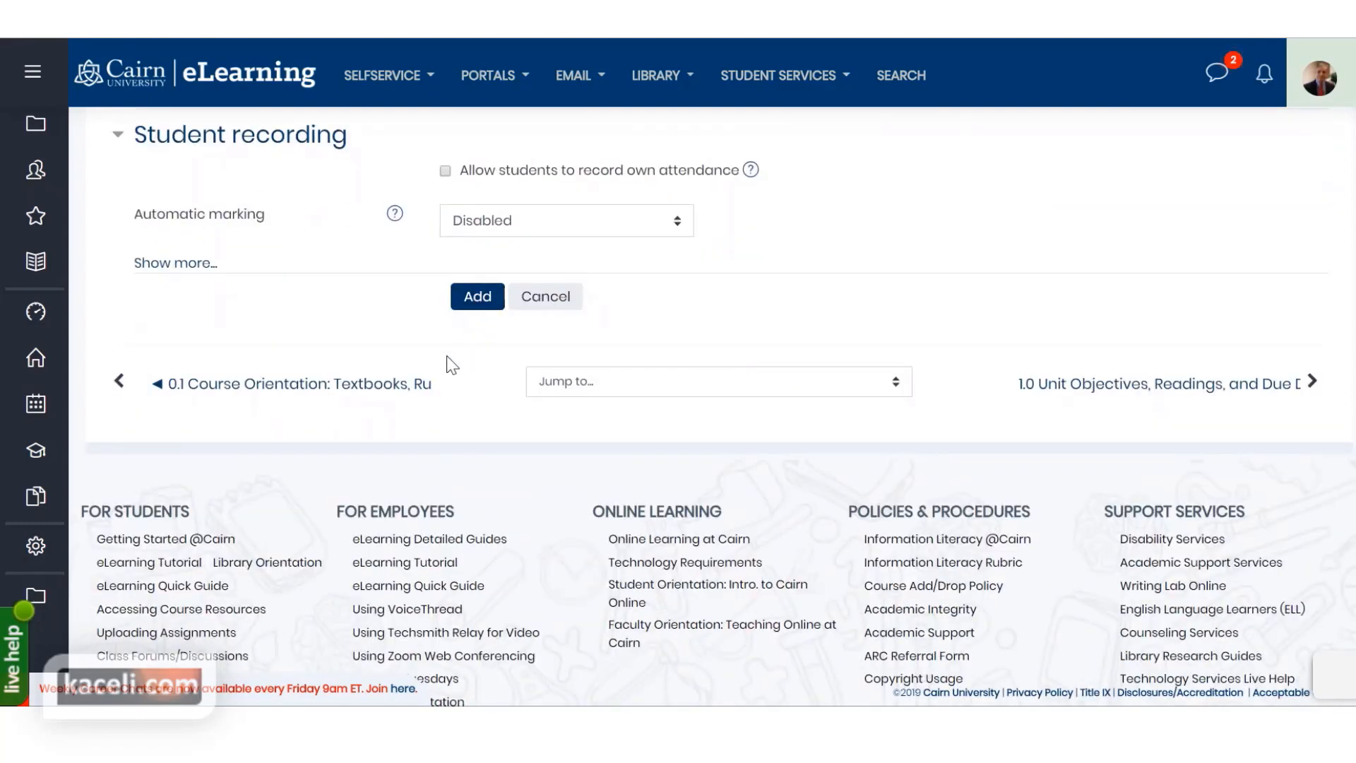
pyautogui.scroll(8, 424, 370)
pyautogui.scroll(2, 427, 389)
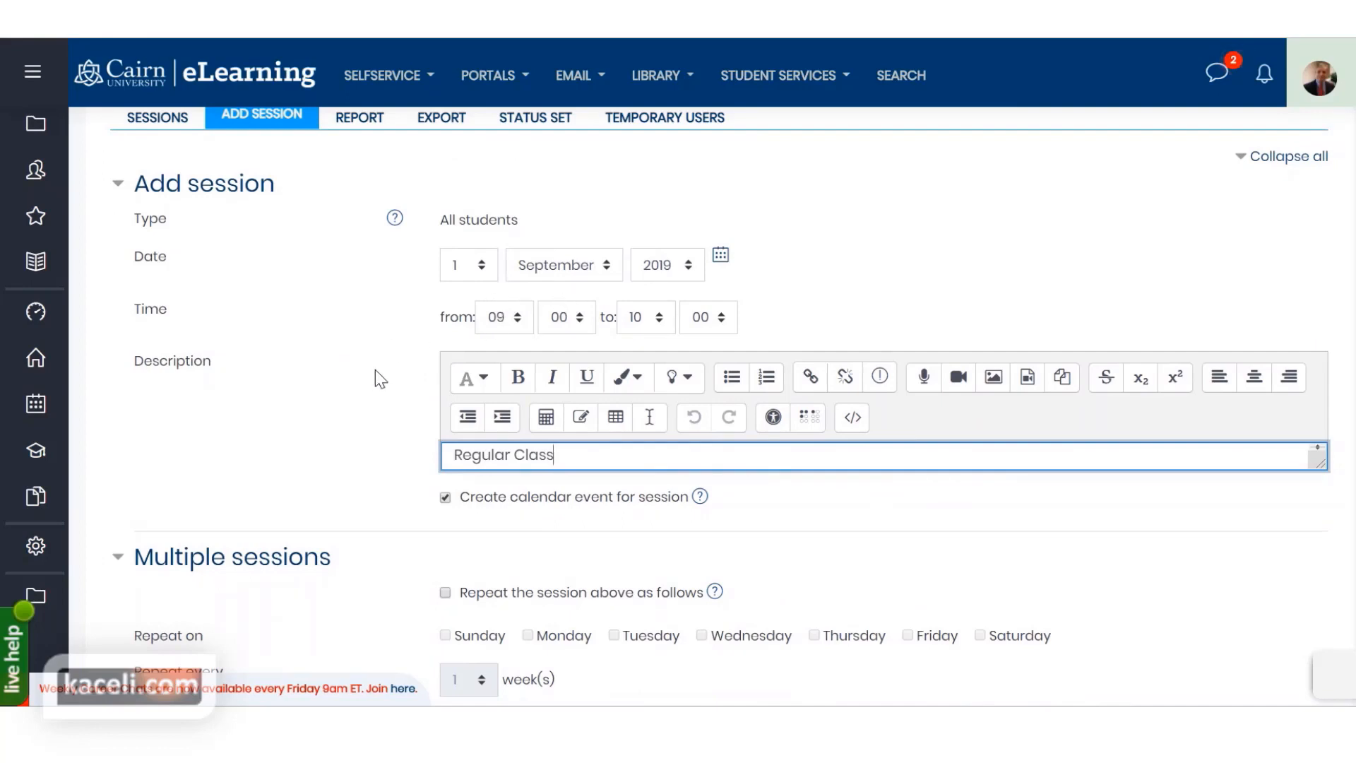
# - Turn on repeating for the session and have it recur on Monday, Wednesday and Friday
pyautogui.scroll(-3, 375, 370)
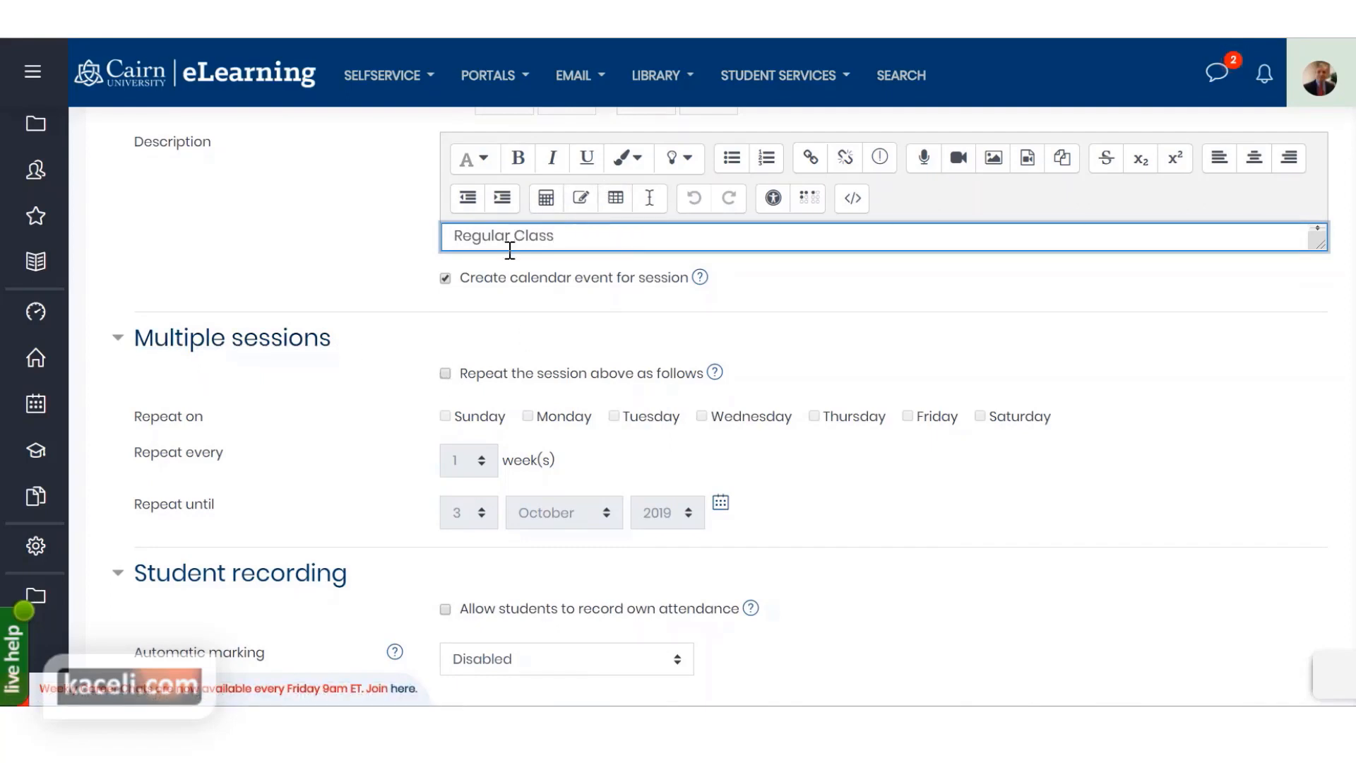
pyautogui.scroll(1, 510, 250)
pyautogui.scroll(3, 361, 261)
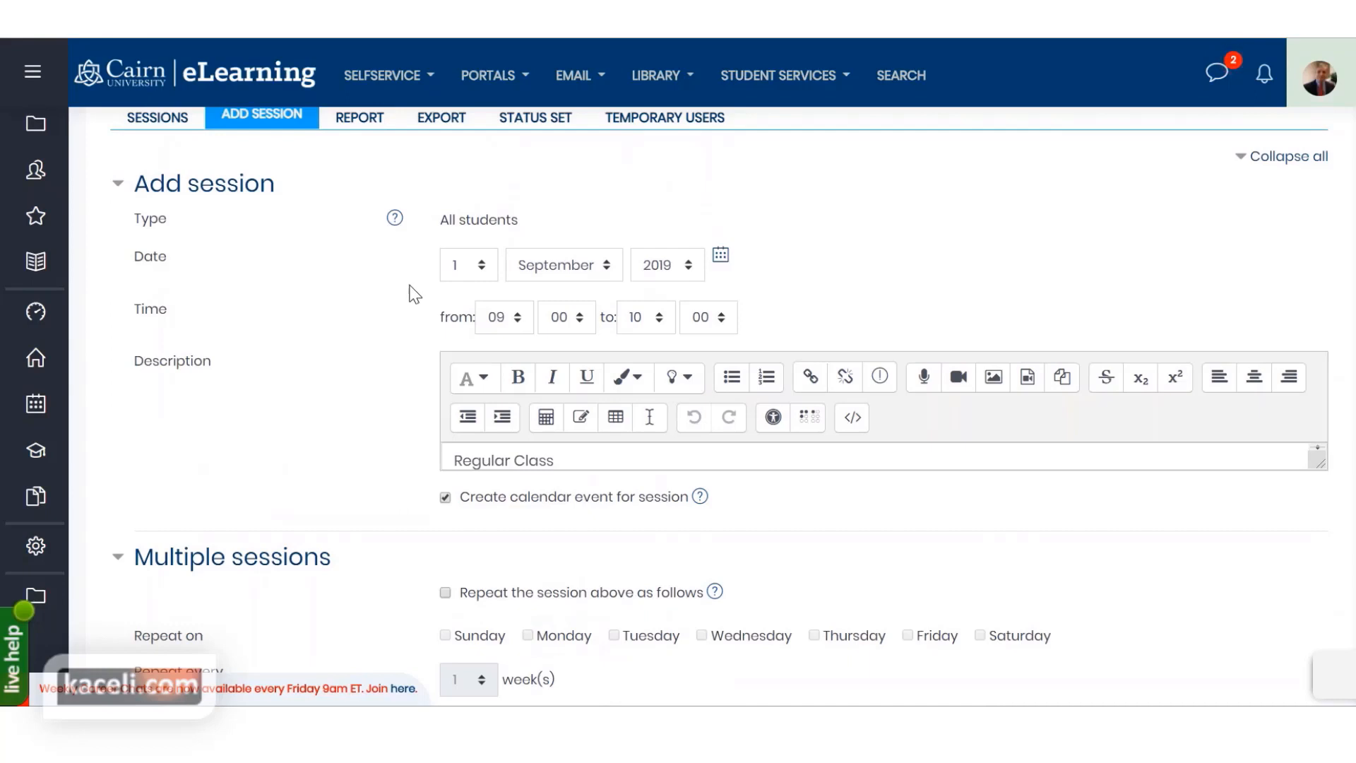
pyautogui.scroll(-3, 438, 306)
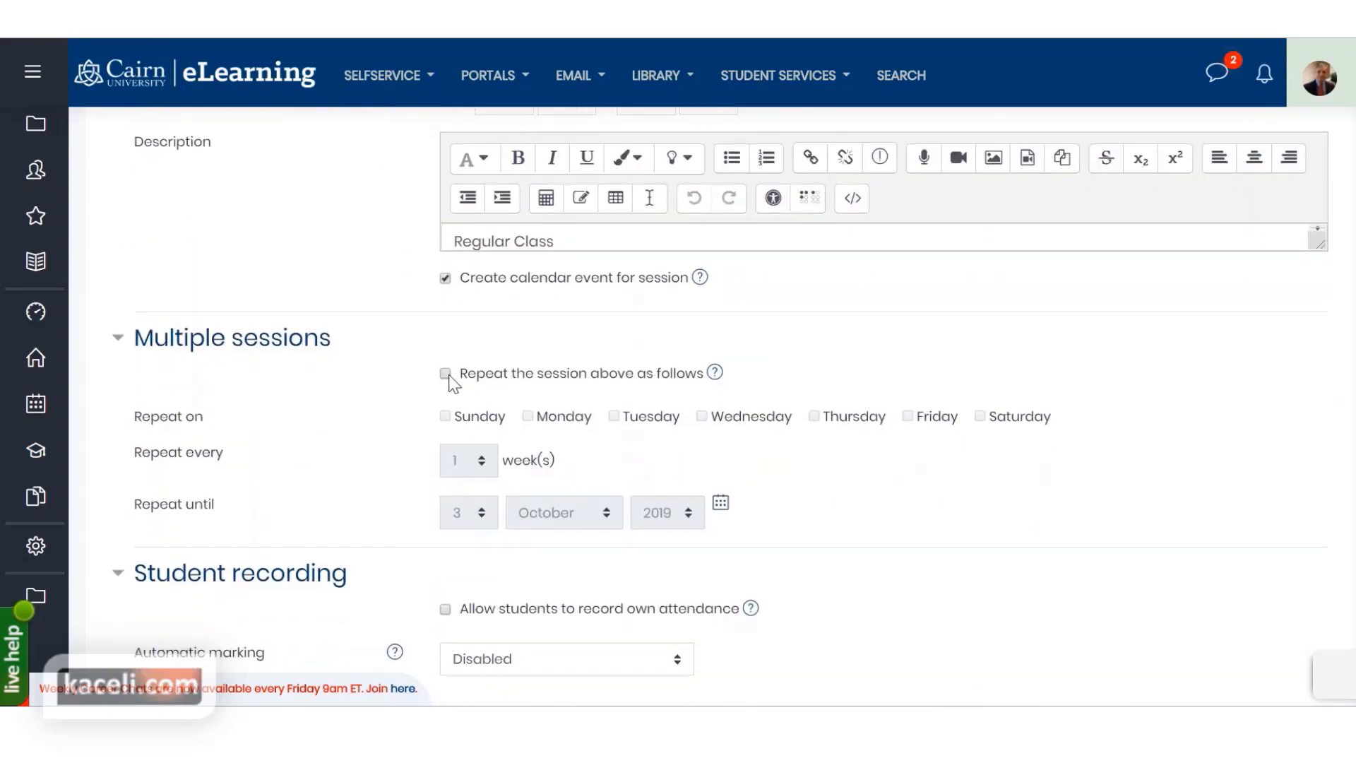
pyautogui.click(447, 377)
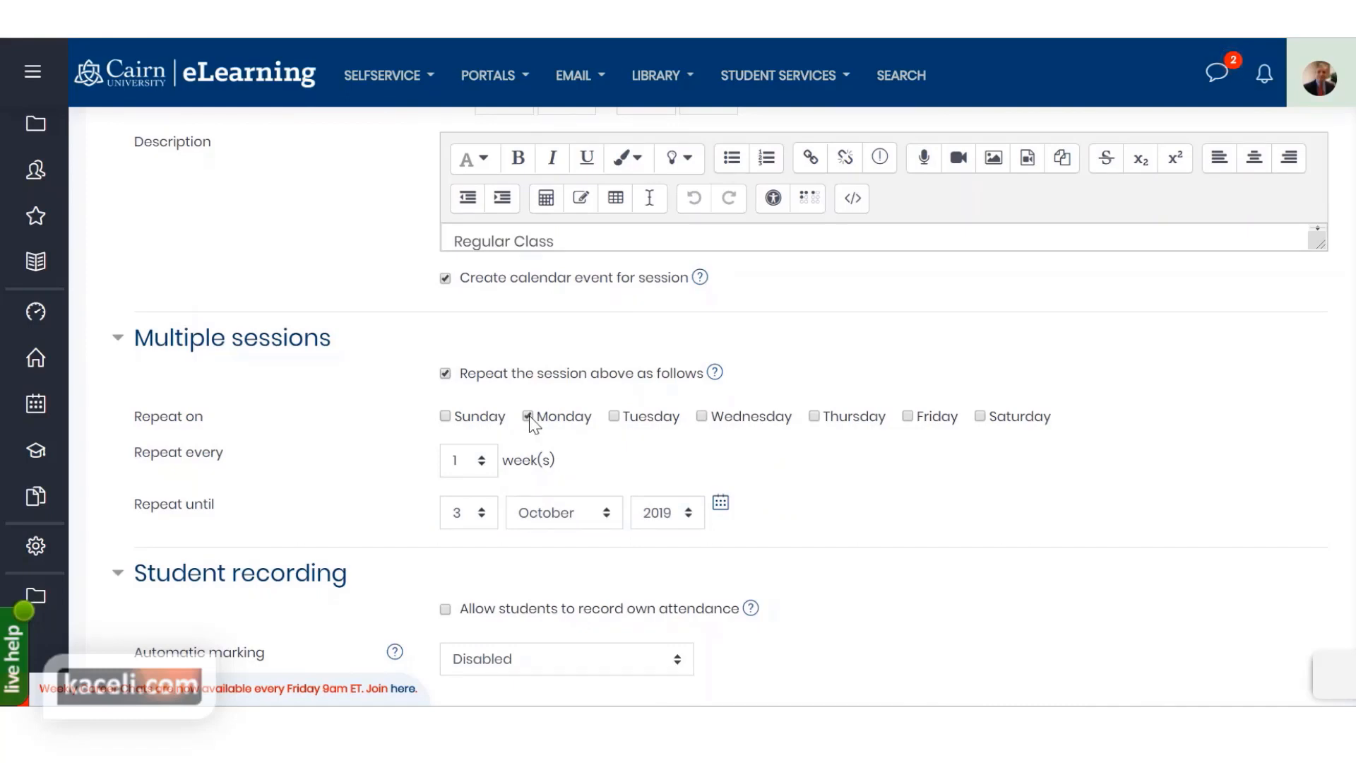
pyautogui.click(701, 416)
pyautogui.click(908, 416)
# - Set the session to repeat until 12 December 2019 and add the series of sessions
pyautogui.click(483, 516)
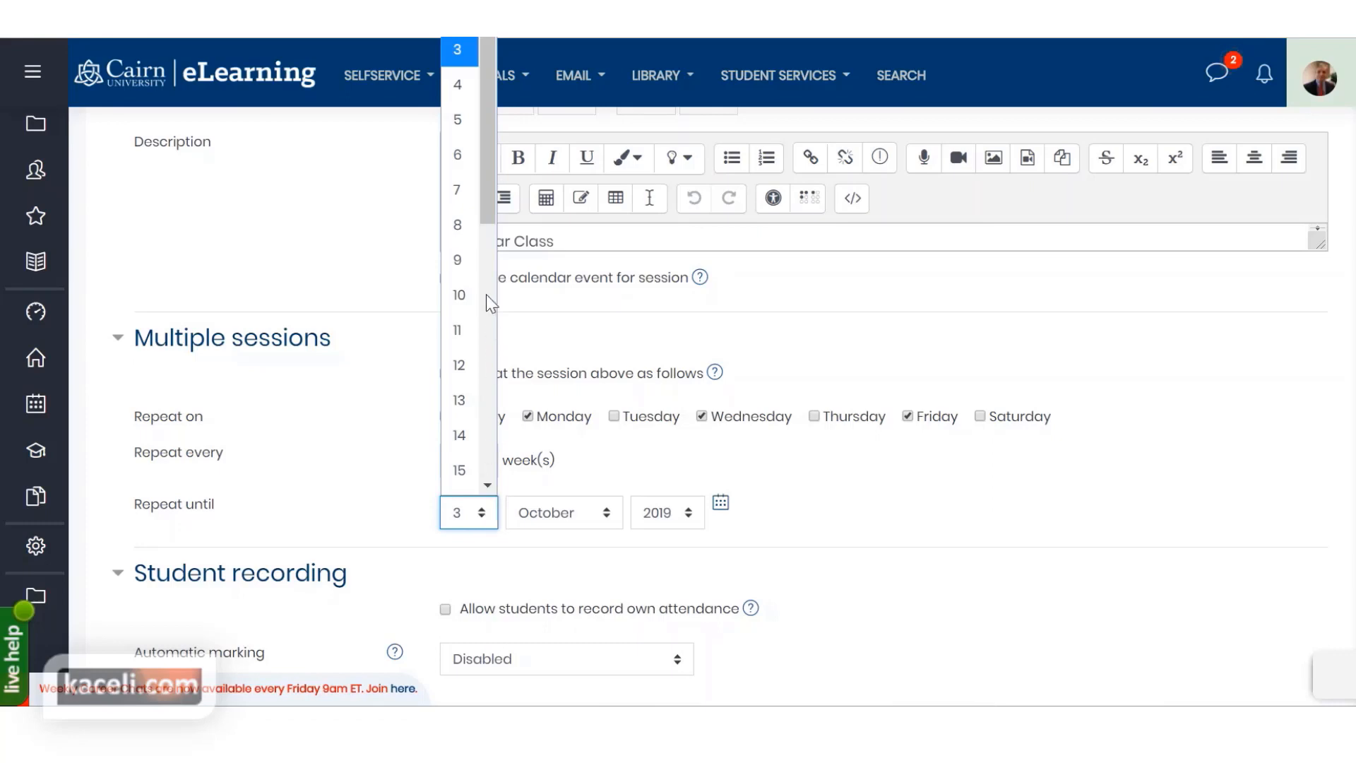
pyautogui.click(466, 365)
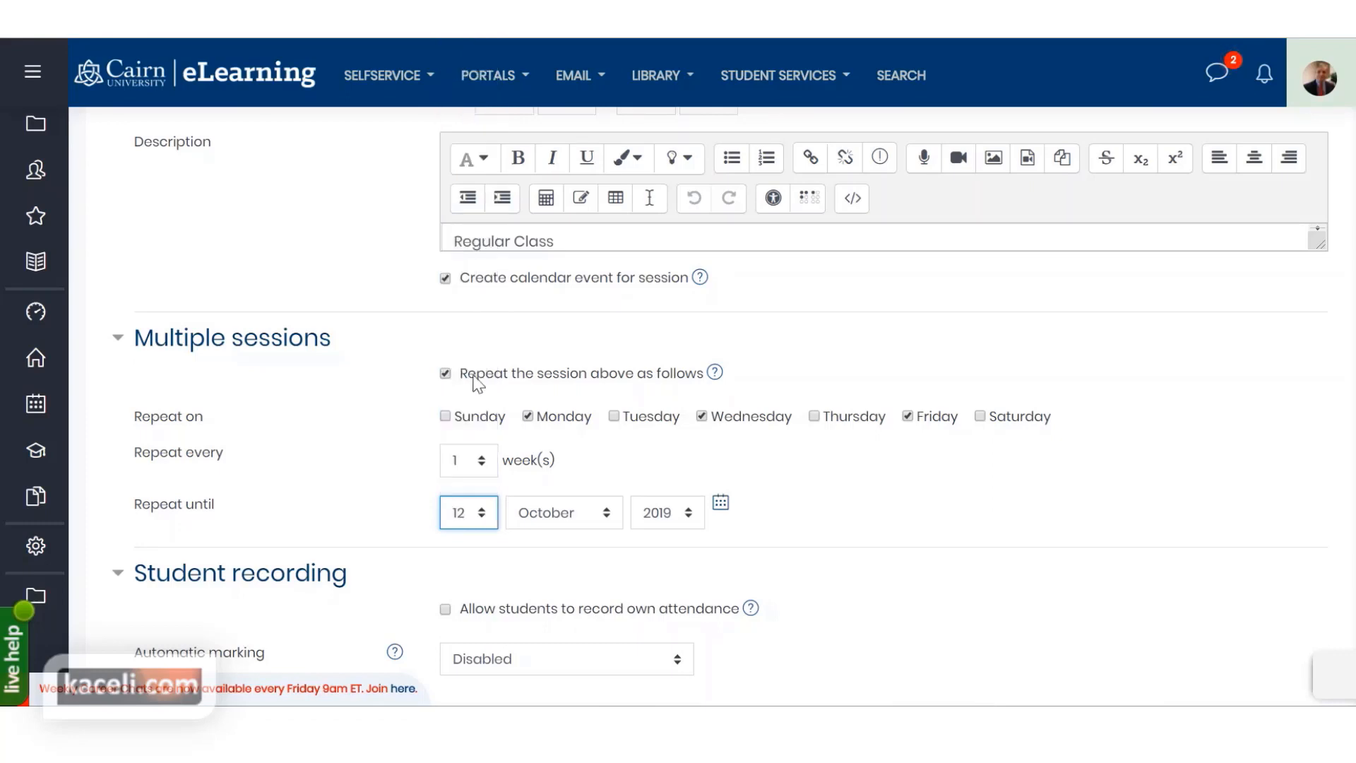
pyautogui.click(604, 515)
pyautogui.click(574, 473)
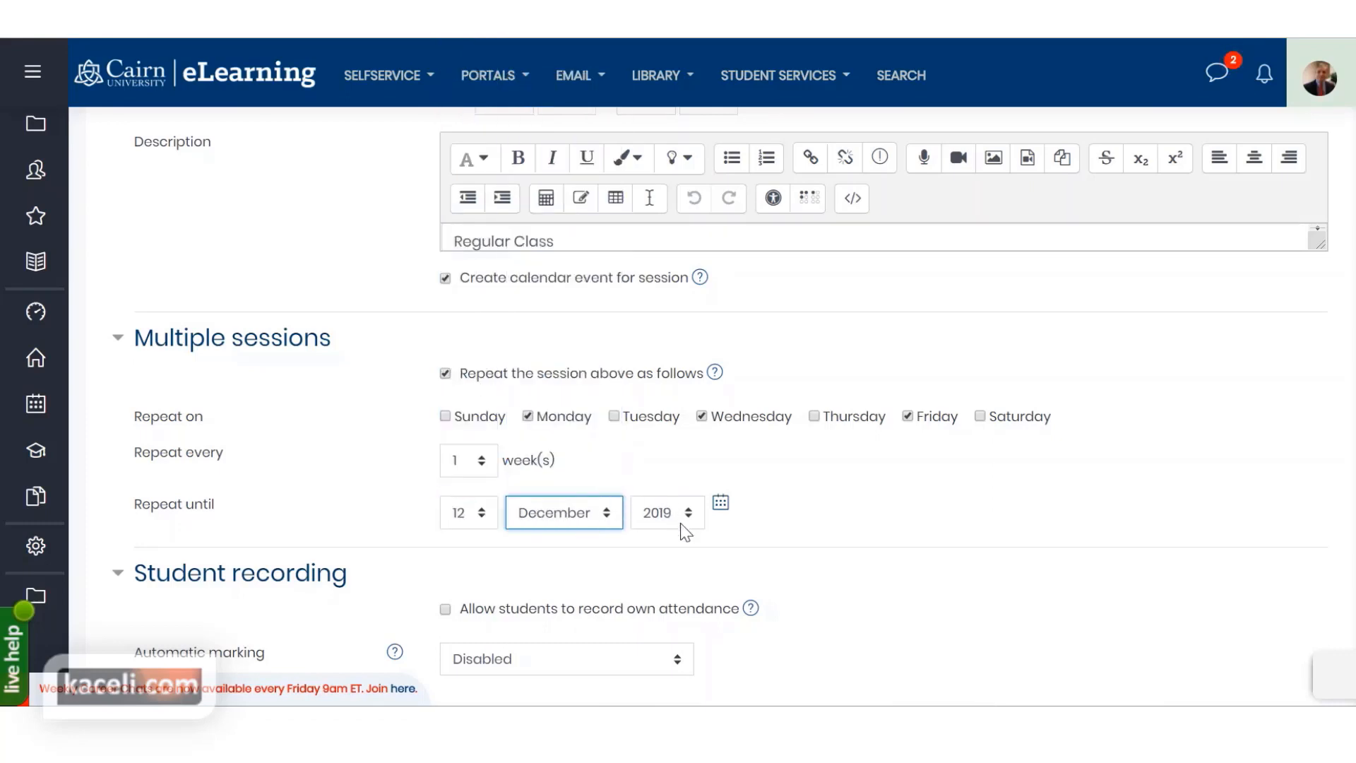
pyautogui.click(847, 523)
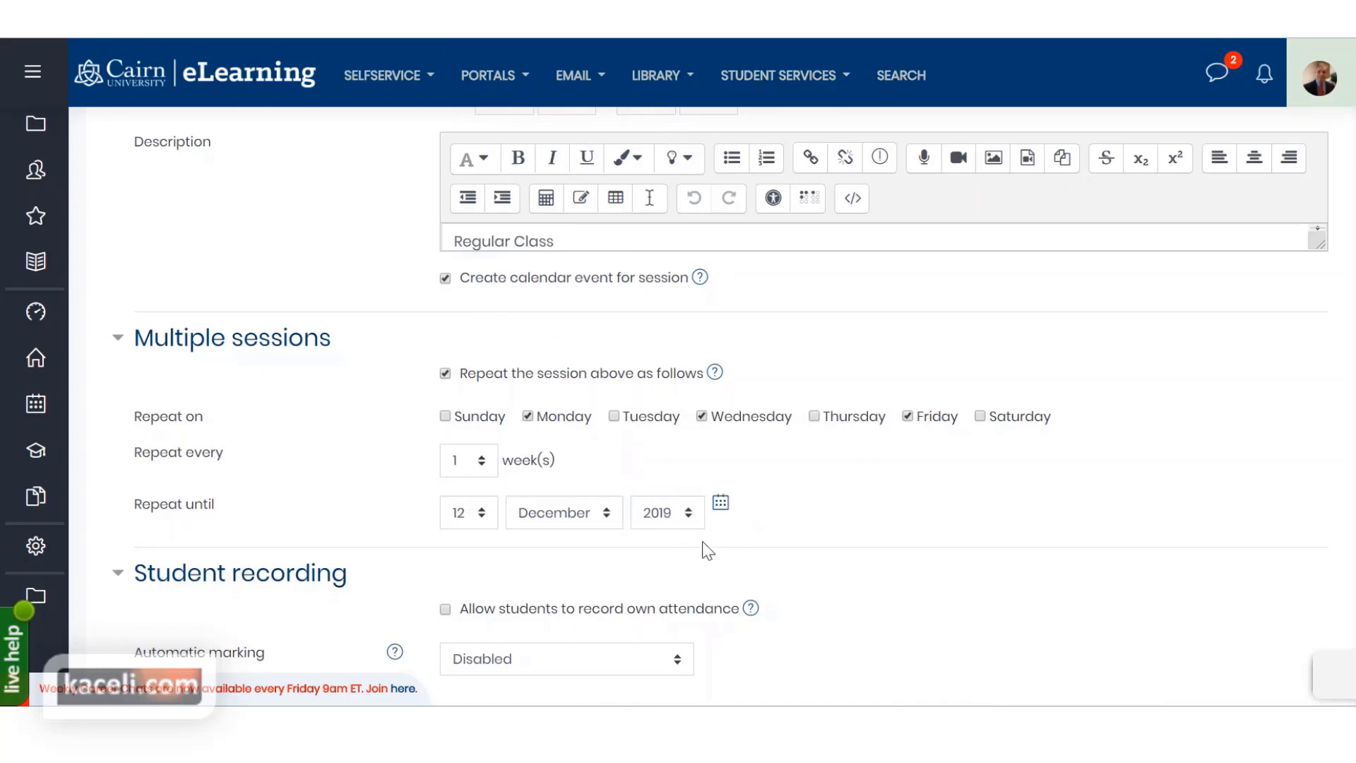
pyautogui.scroll(-1, 781, 543)
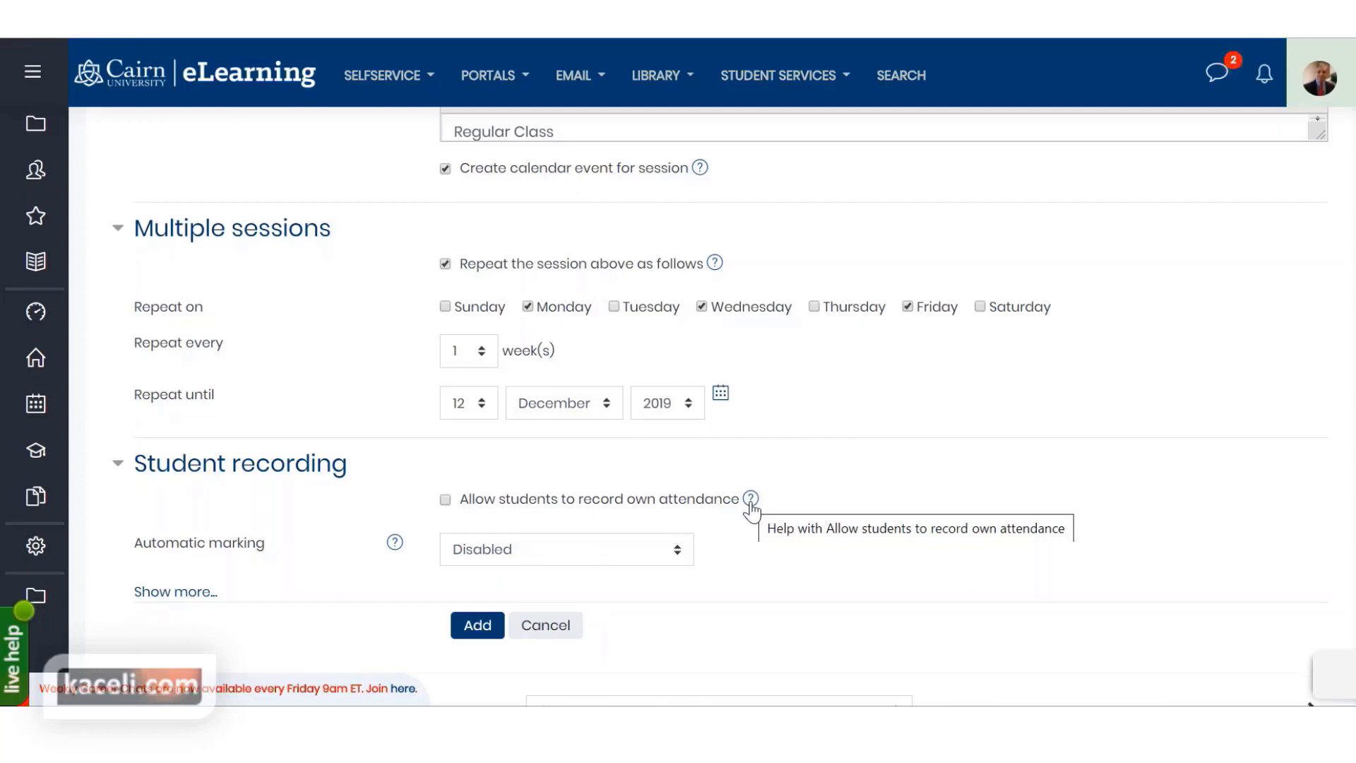
pyautogui.click(478, 632)
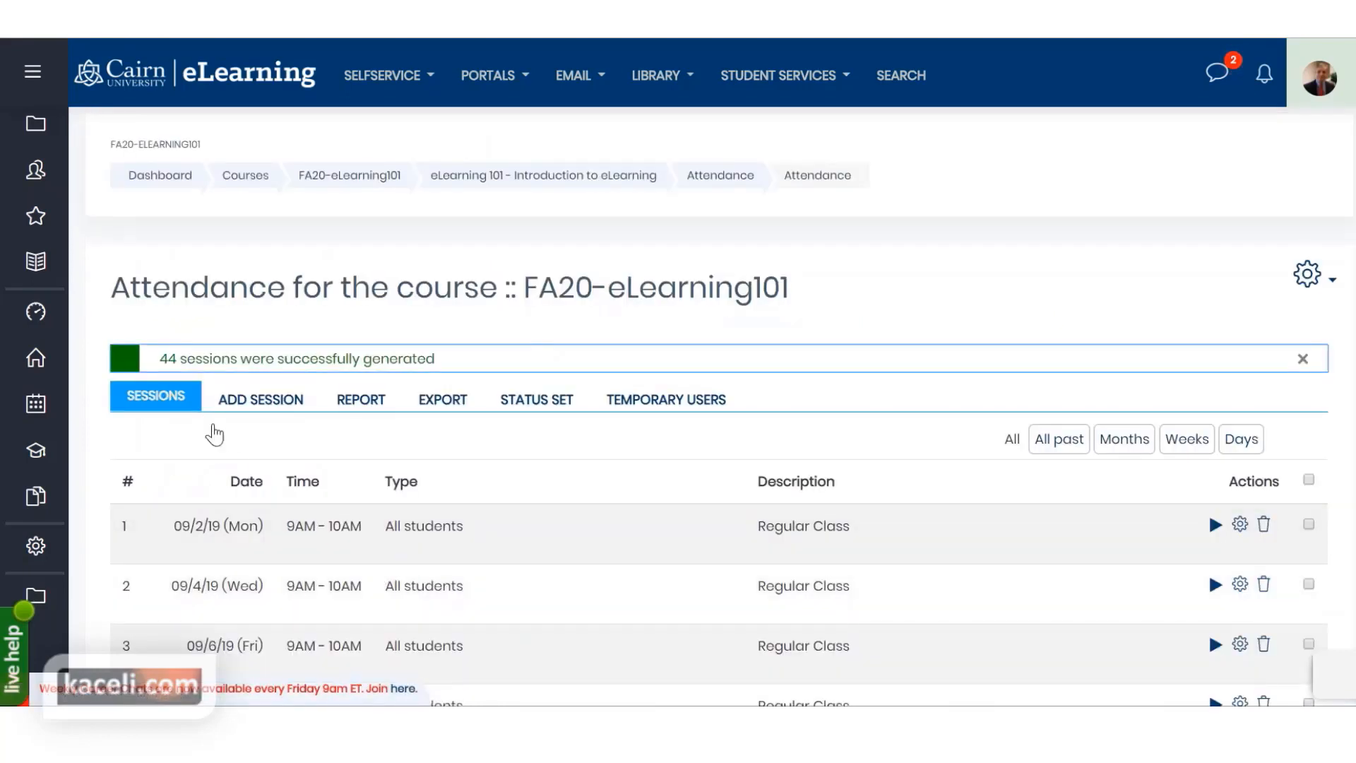
# - Look through the list of generated attendance sessions, checking their dates, times and descriptions
pyautogui.scroll(-2, 278, 424)
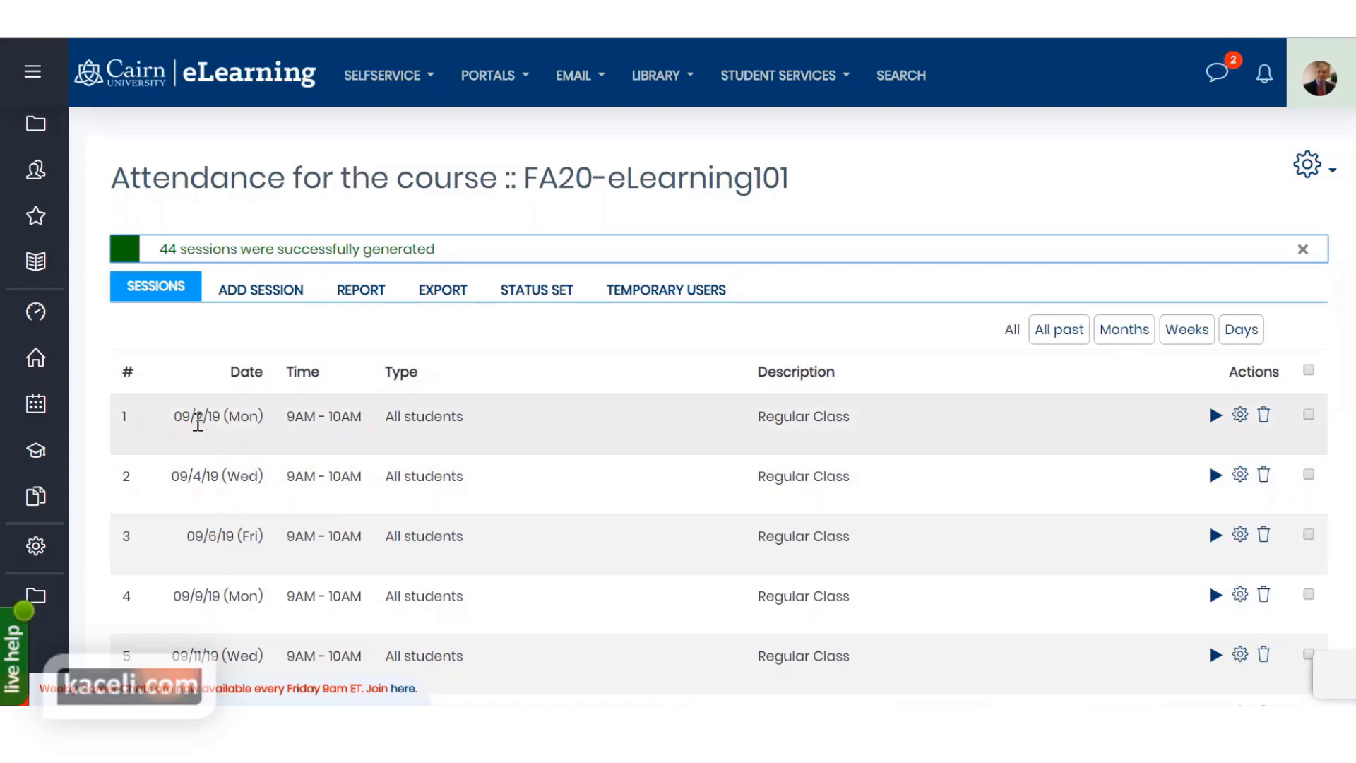
pyautogui.scroll(-2, 198, 422)
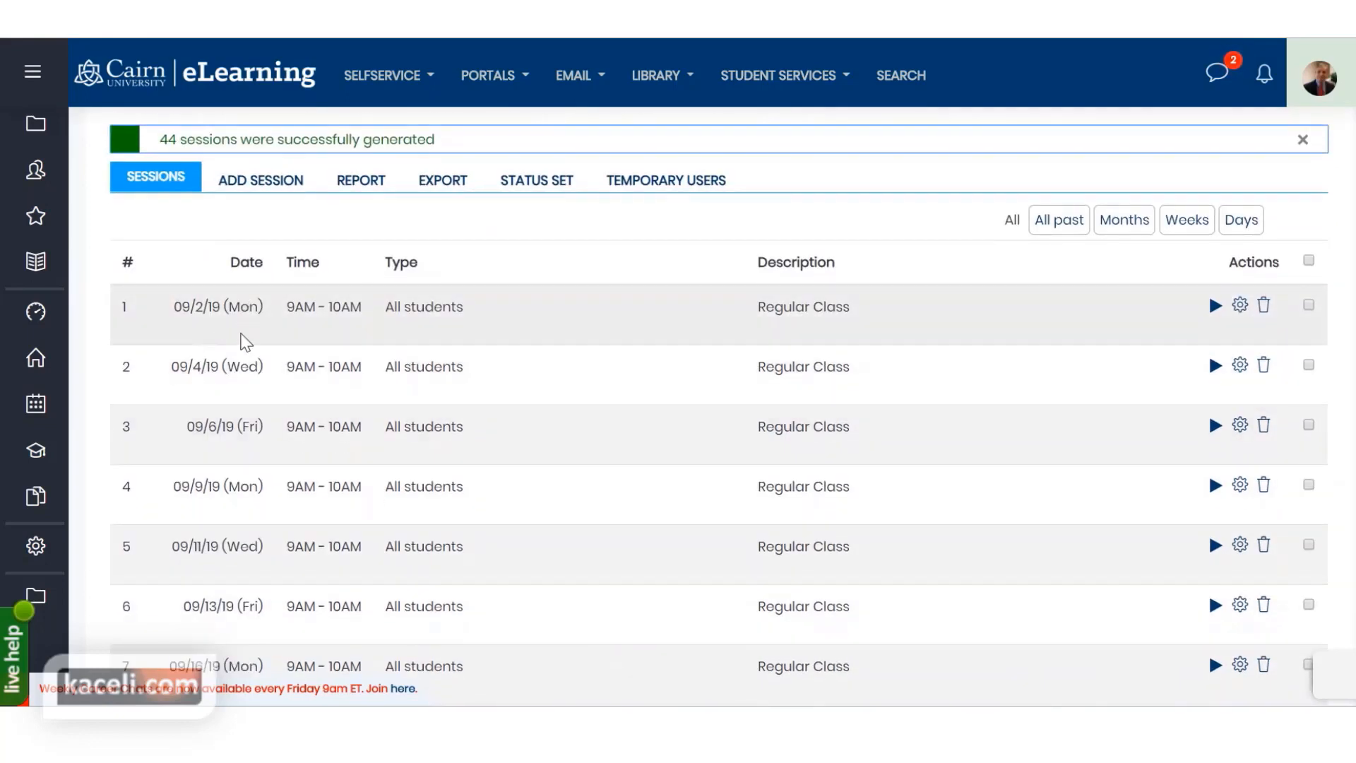
pyautogui.scroll(-3, 242, 439)
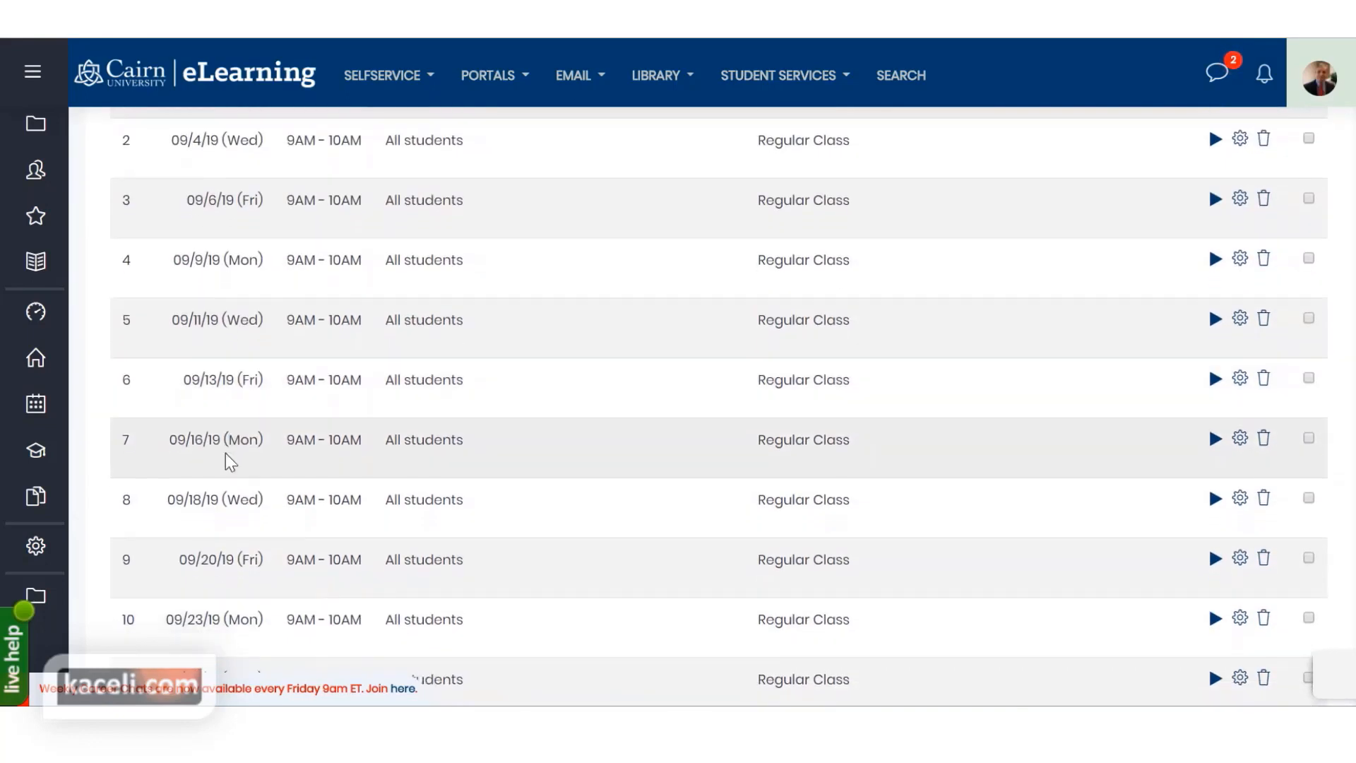
pyautogui.scroll(-10, 231, 463)
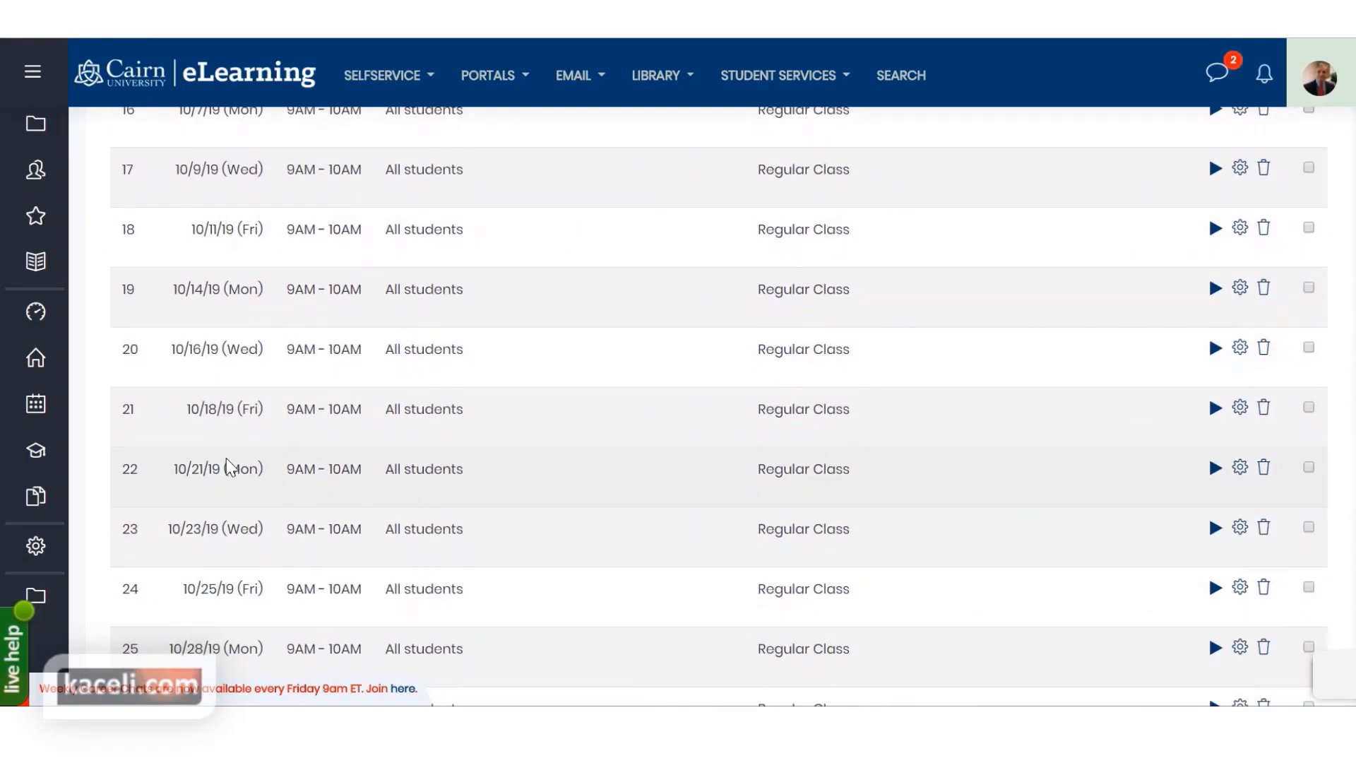
pyautogui.scroll(10, 227, 468)
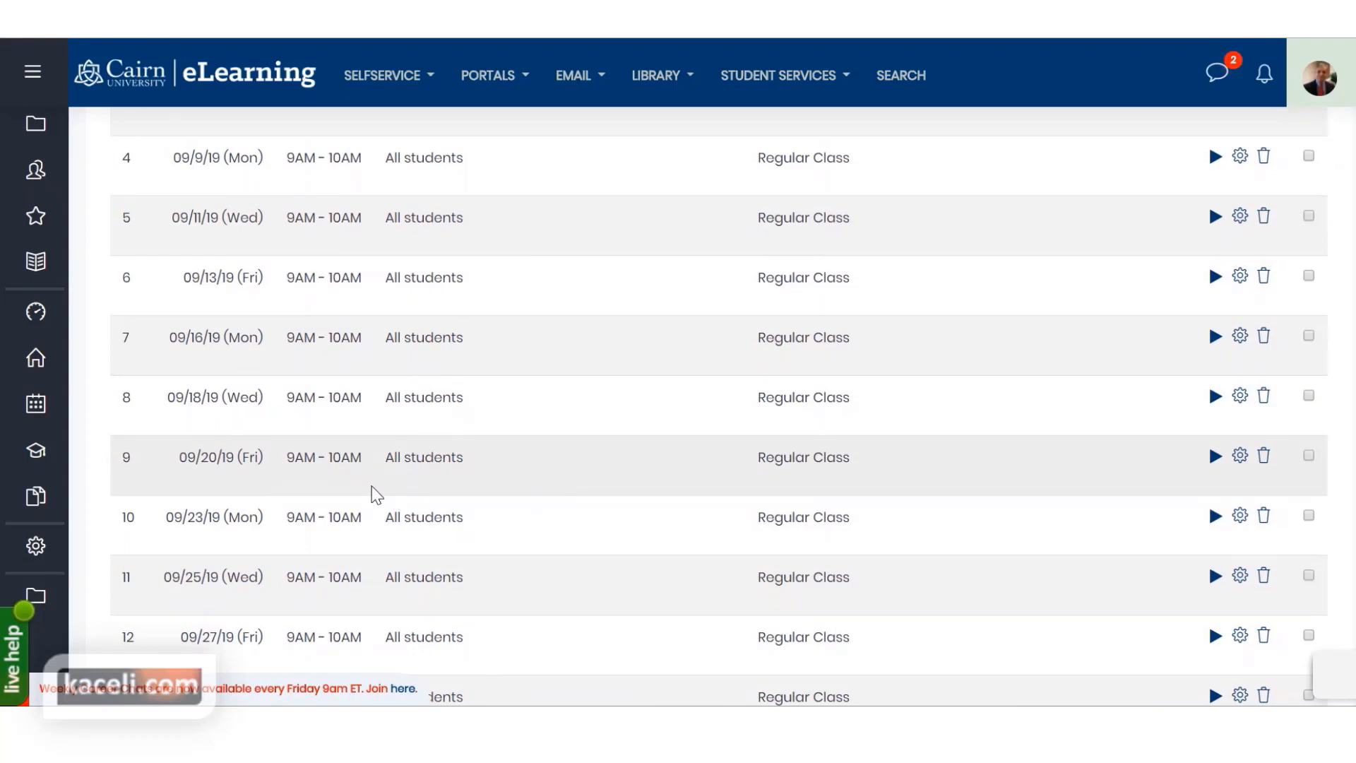
pyautogui.scroll(-3, 593, 583)
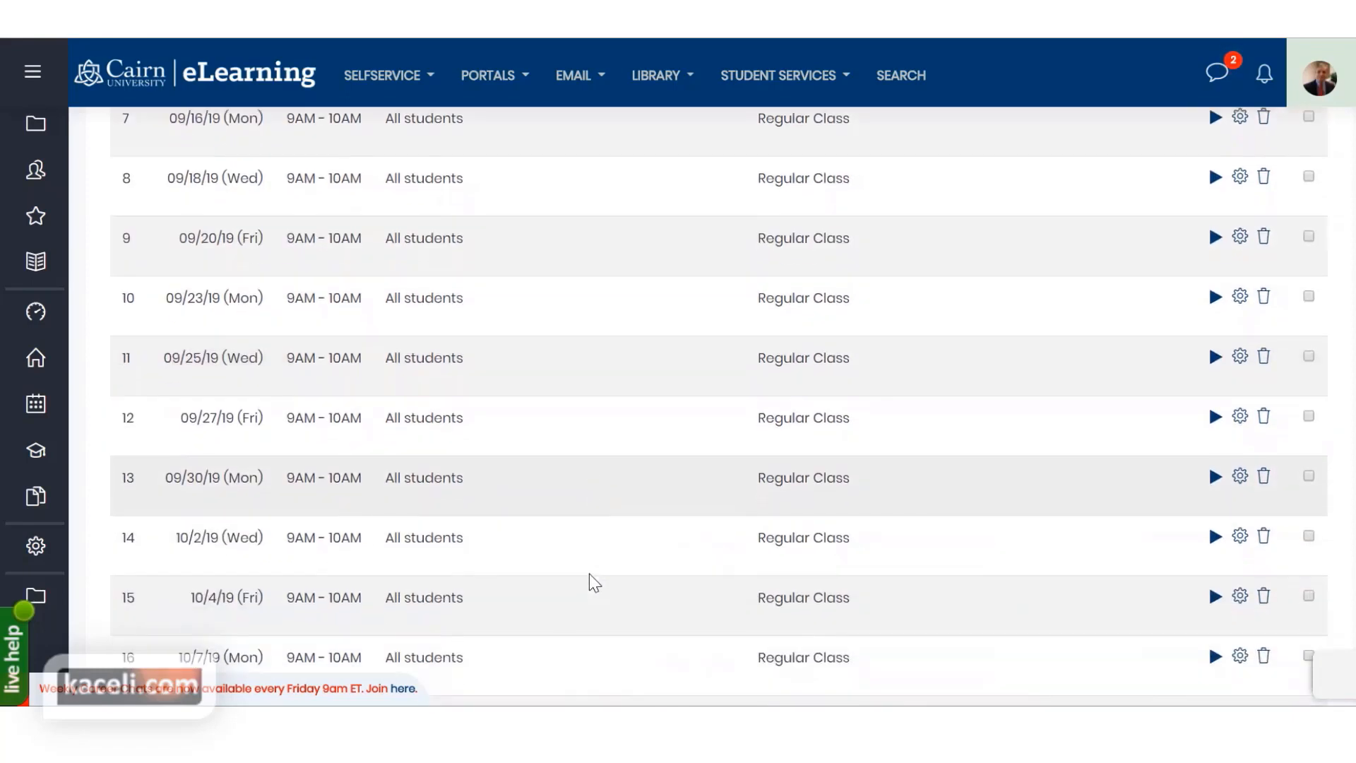
pyautogui.scroll(-12, 593, 583)
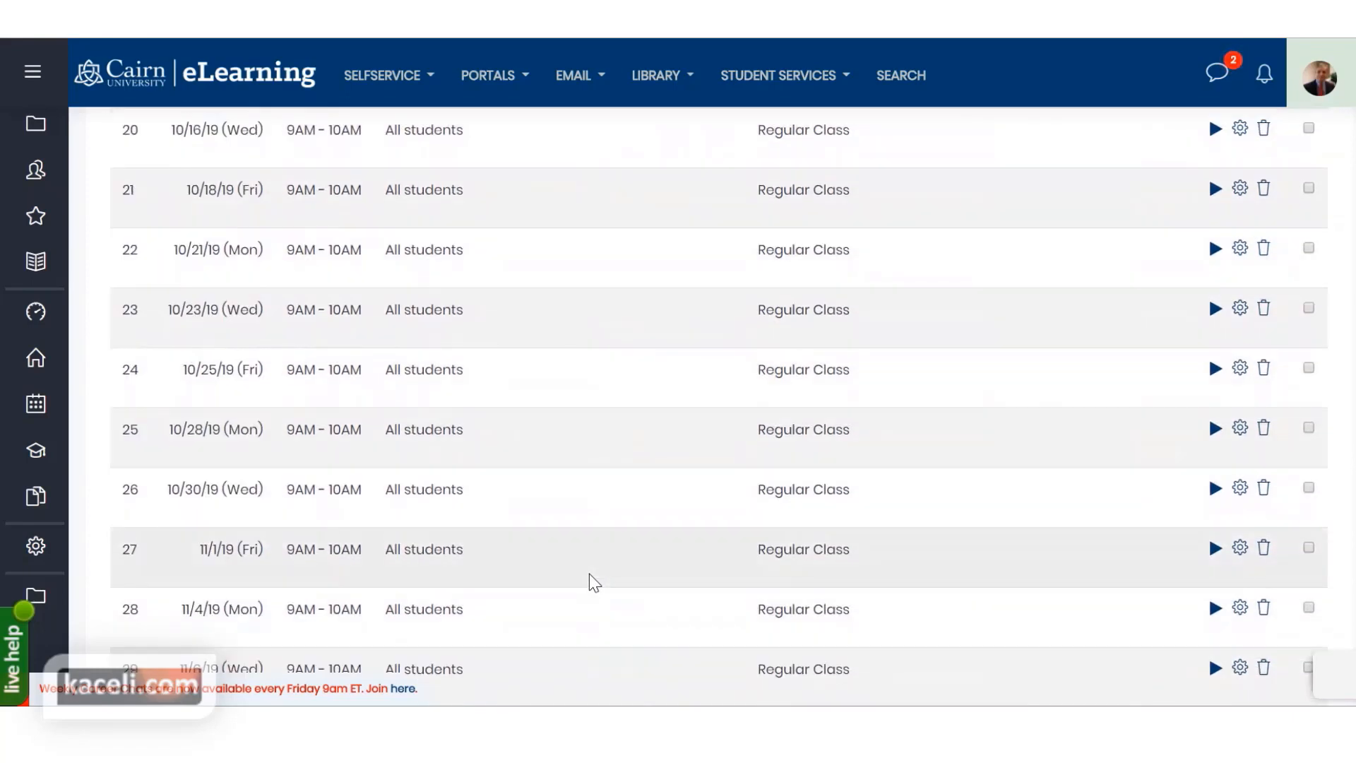
pyautogui.scroll(-2, 593, 583)
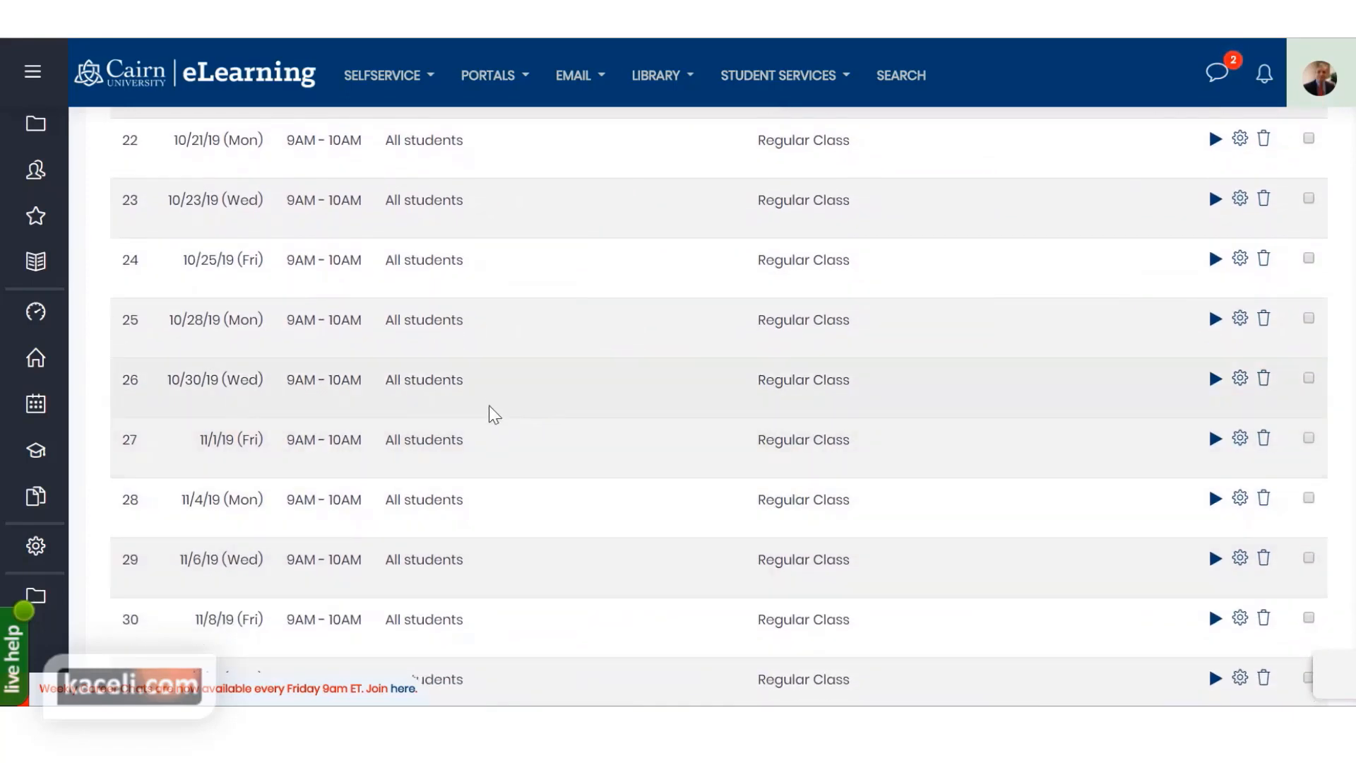
# - Delete the 11/25/2019 Regular Class session from the attendance list and confirm the deletion
pyautogui.scroll(-3, 563, 523)
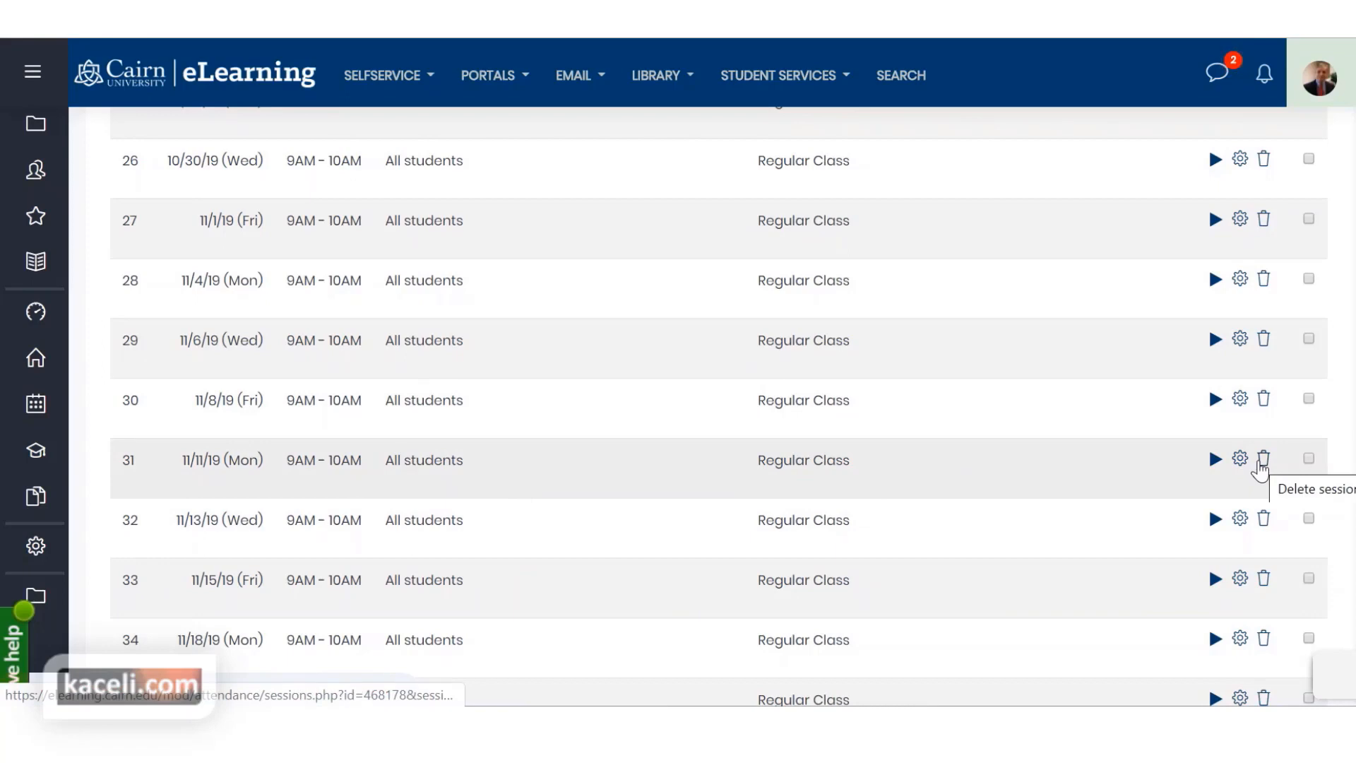
pyautogui.scroll(-3, 448, 562)
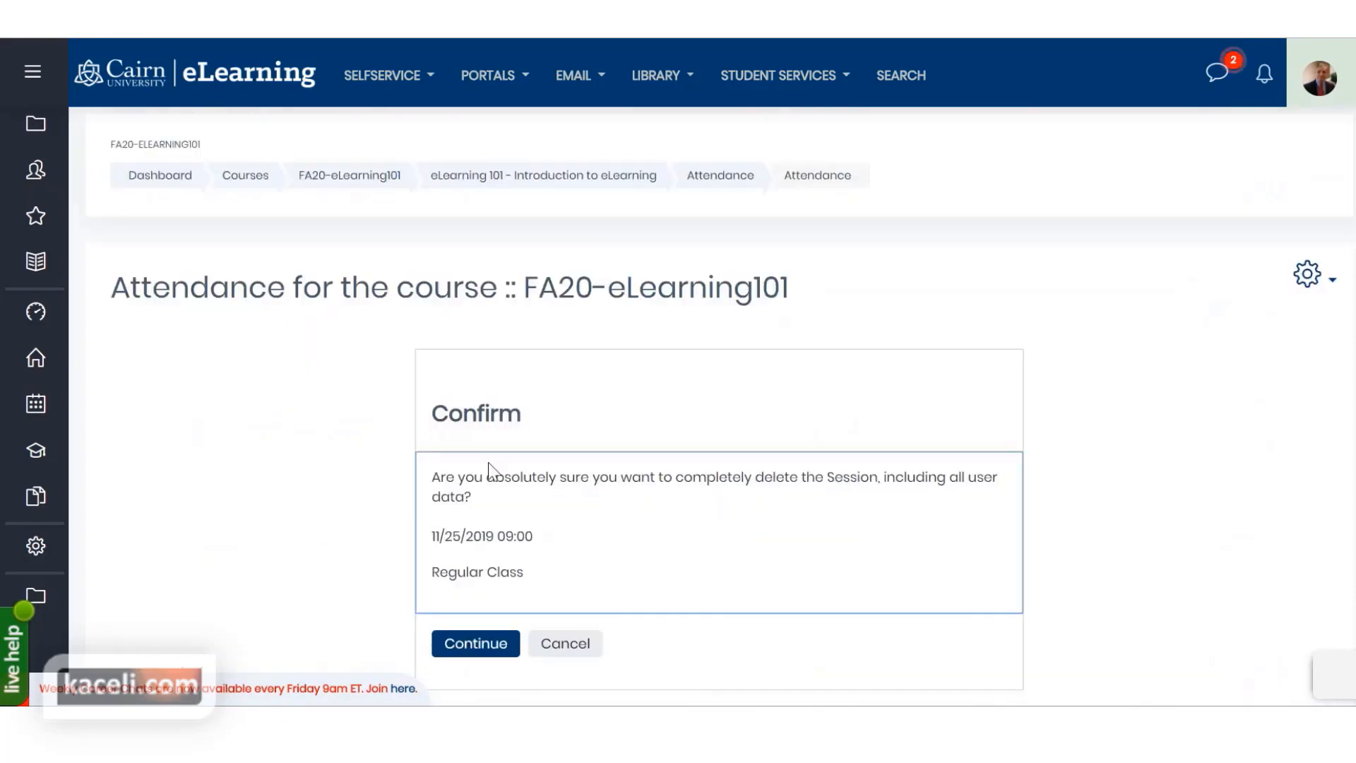
pyautogui.click(487, 648)
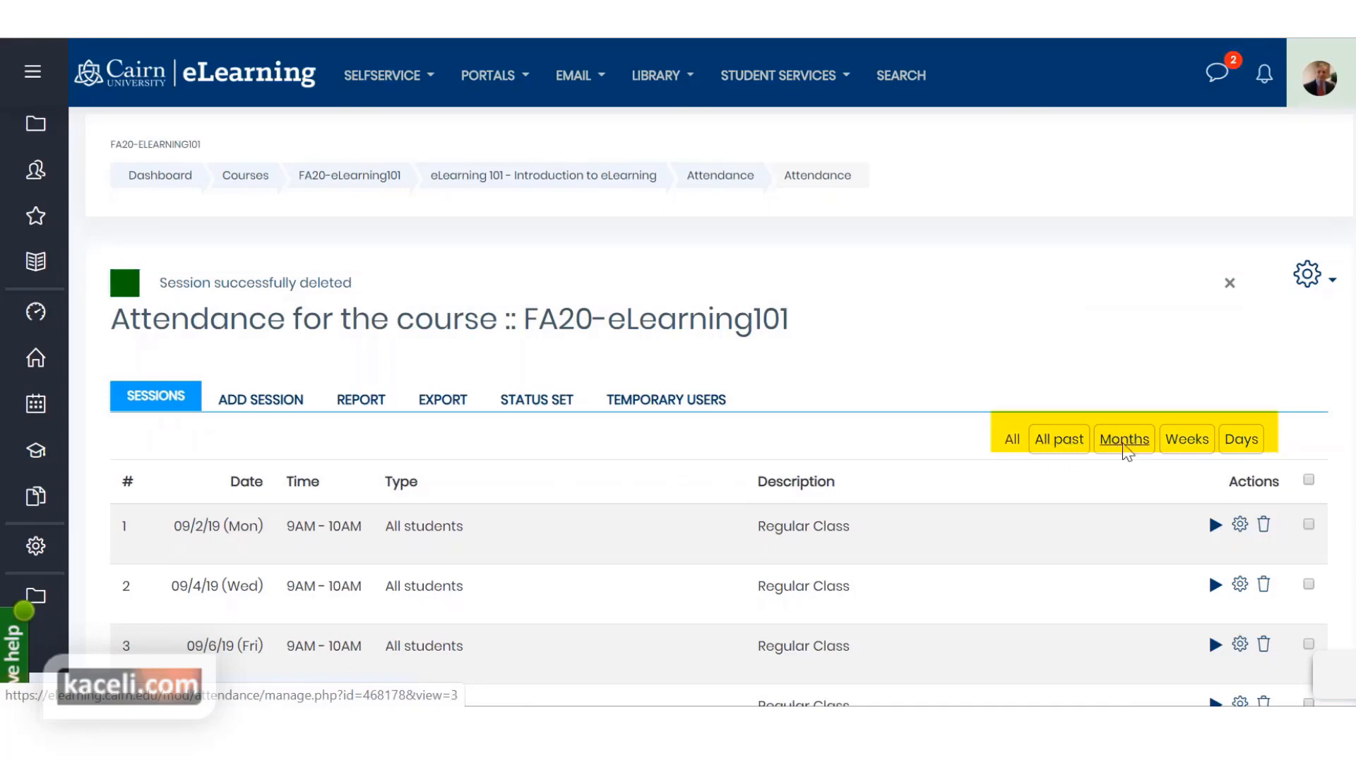
# - View the attendance sessions by month and by week, and return to showing all of them
pyautogui.click(1122, 440)
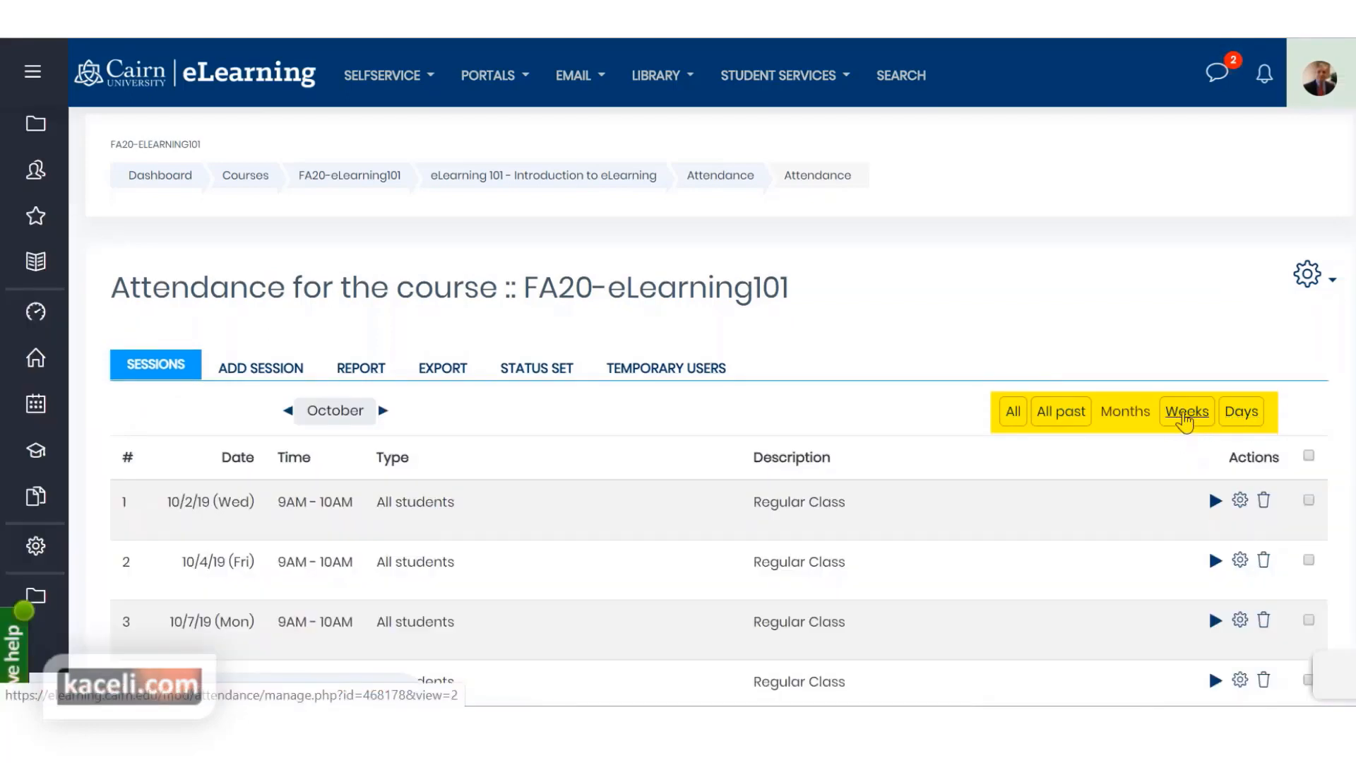
pyautogui.click(1185, 422)
pyautogui.click(1012, 409)
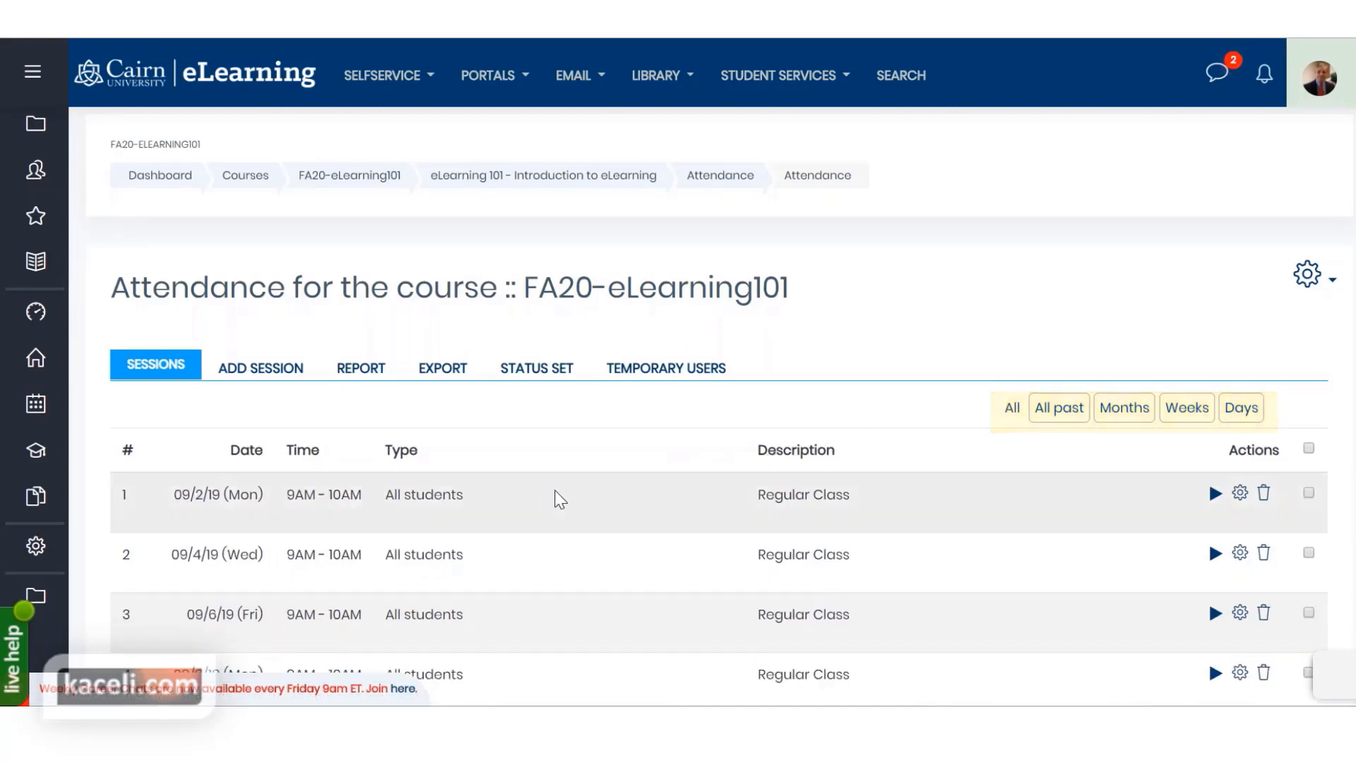
# - Review the attendance status set, examining its available sets and each status's acronym, description and points
pyautogui.click(519, 369)
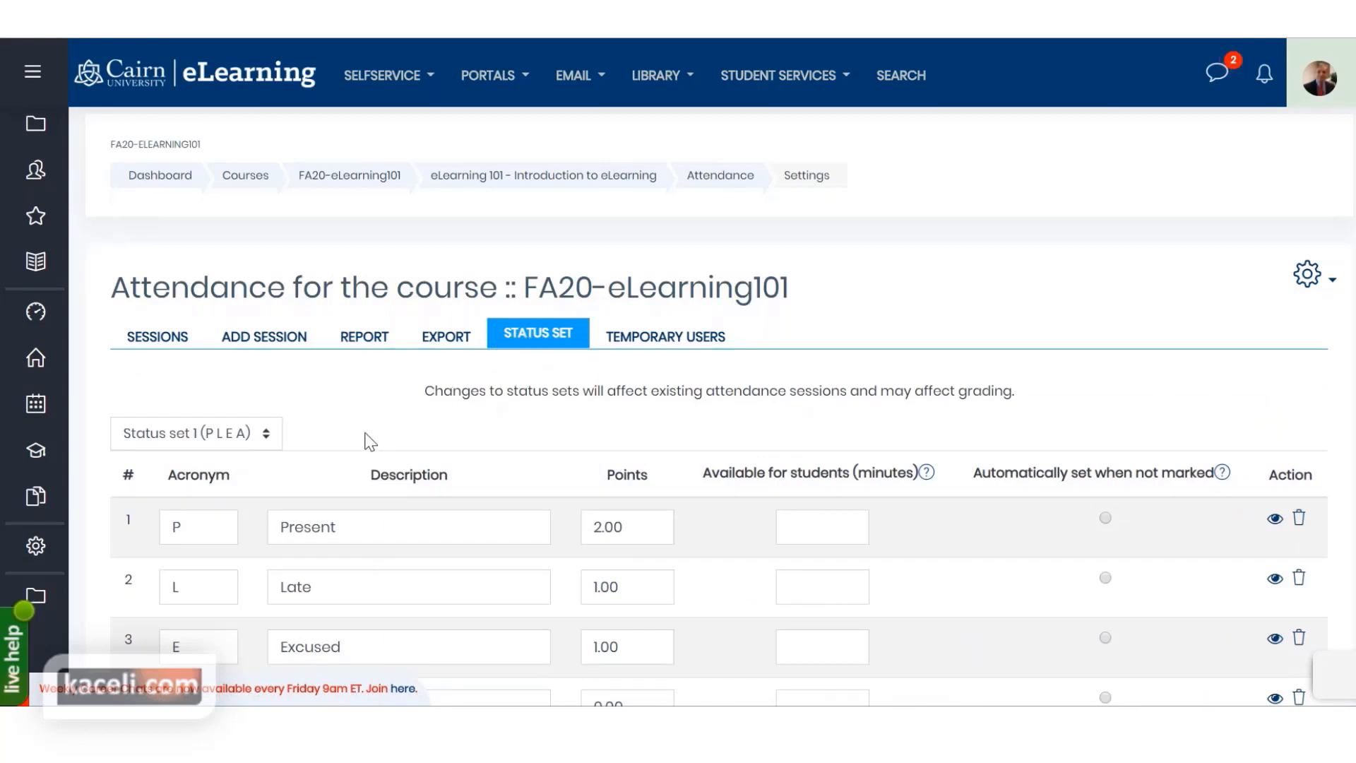
pyautogui.click(265, 436)
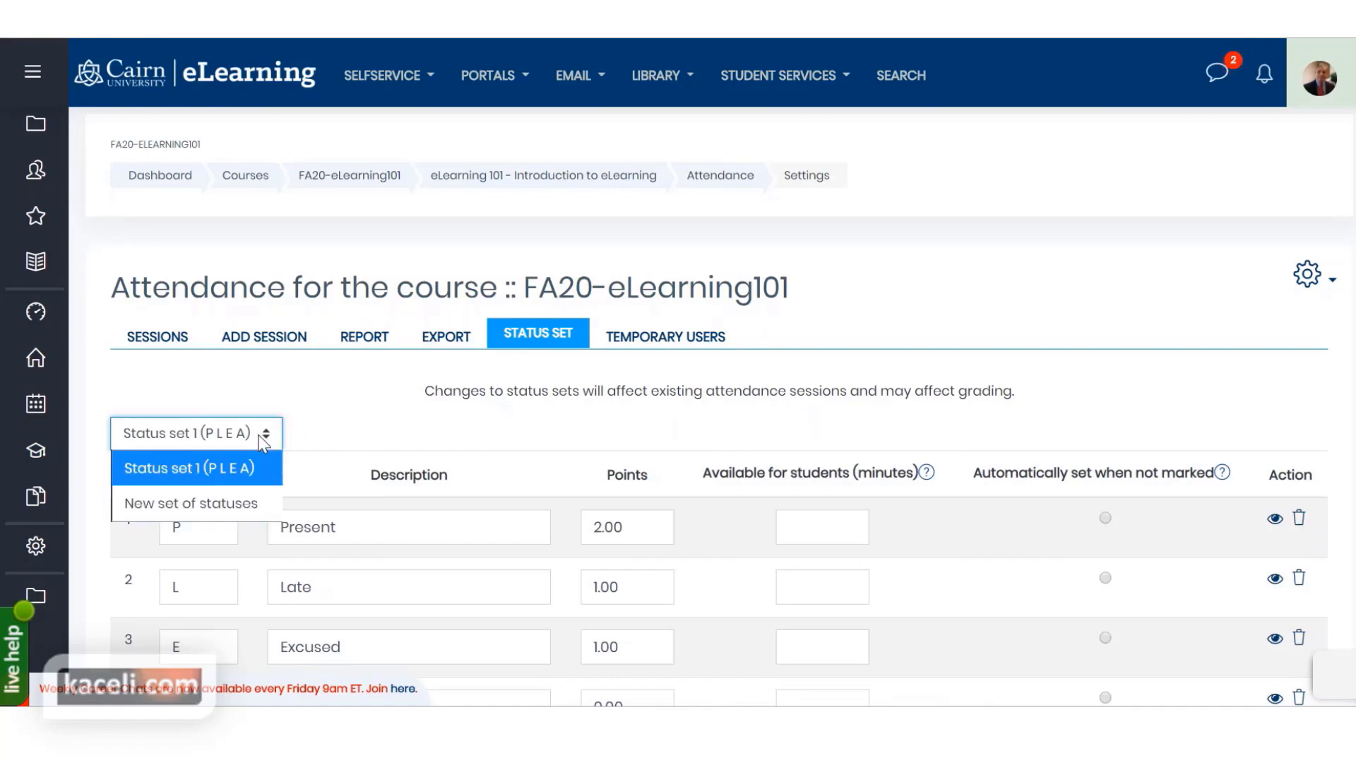
pyautogui.click(375, 418)
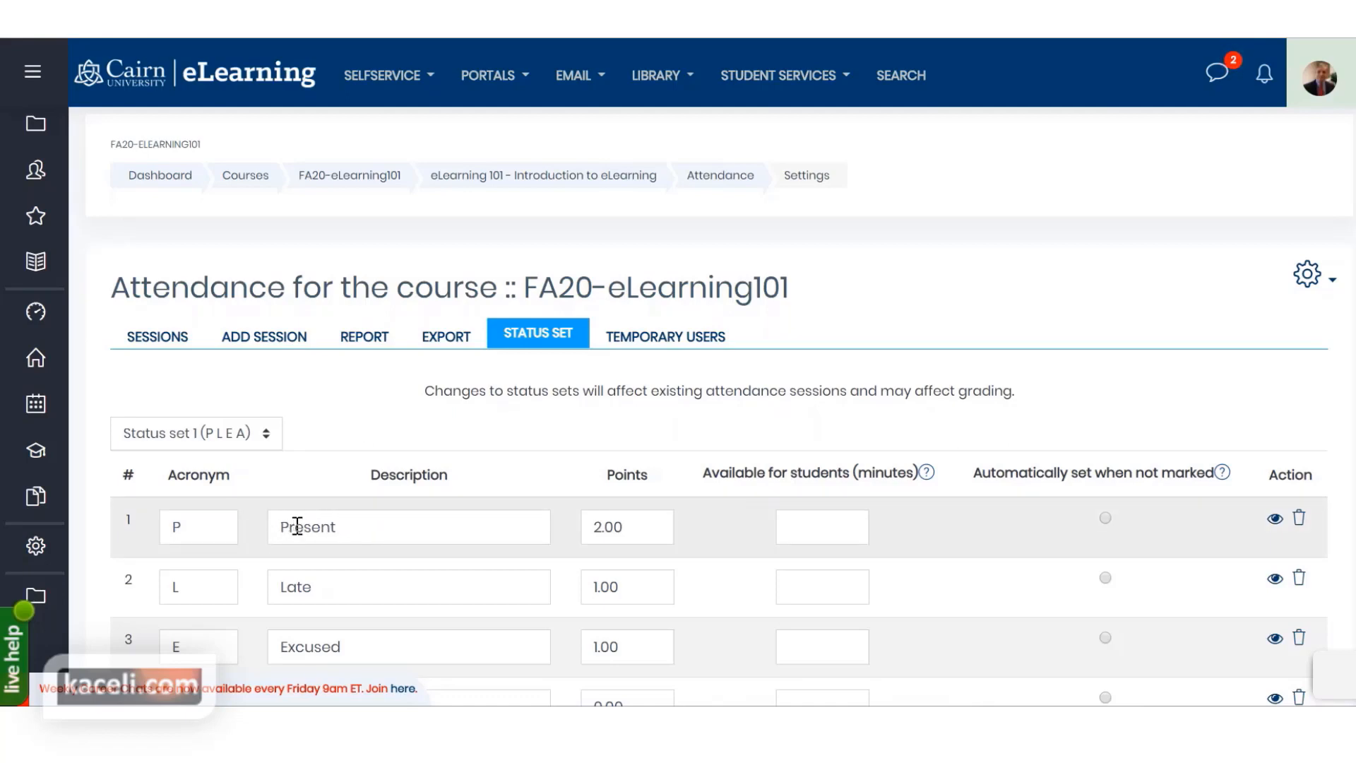
pyautogui.click(208, 528)
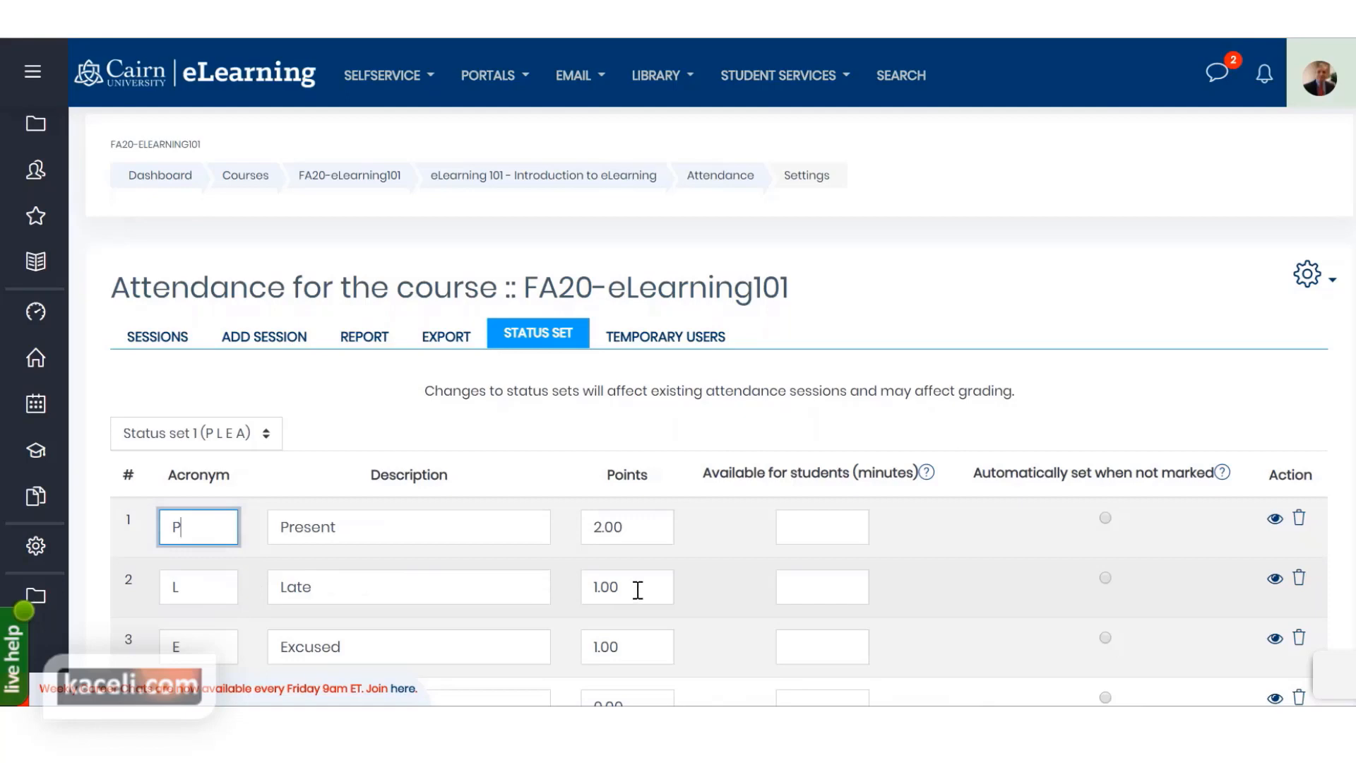
pyautogui.scroll(-2, 569, 642)
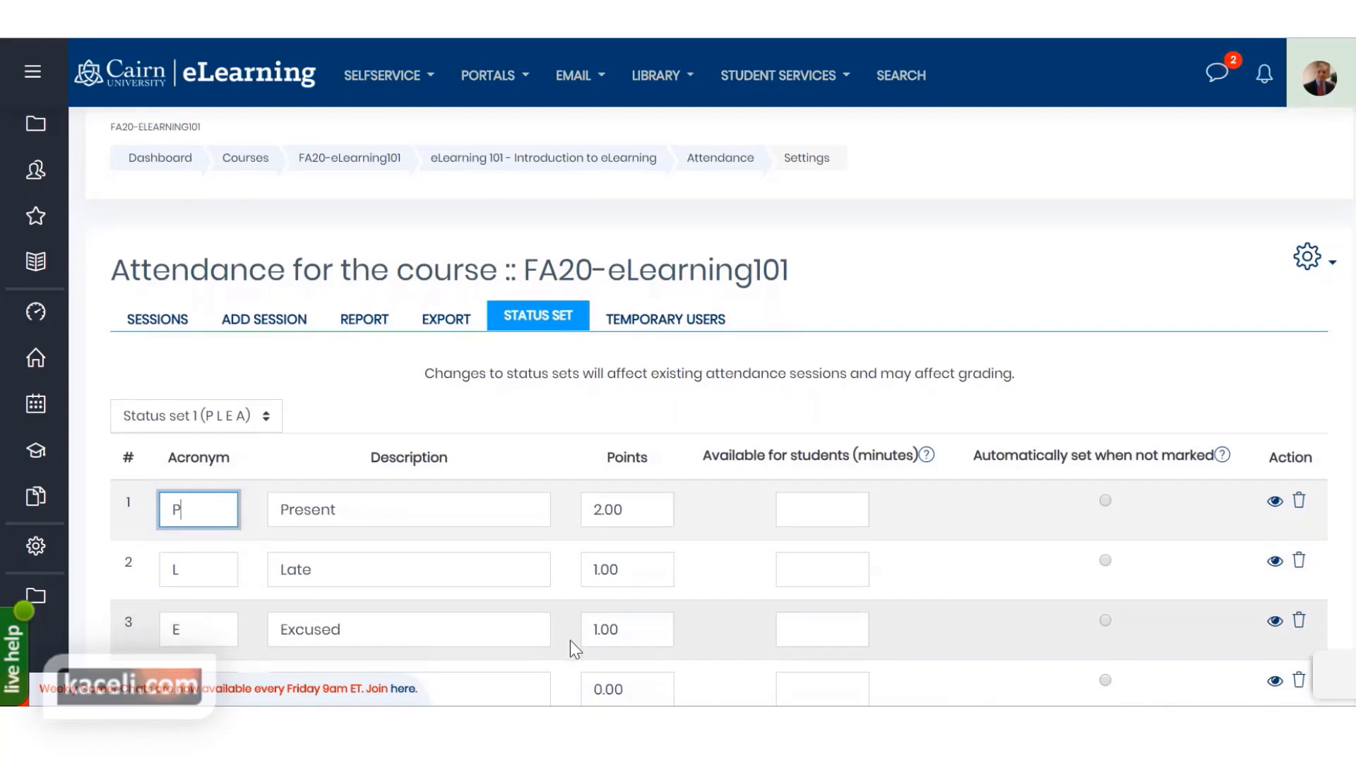
pyautogui.scroll(-2, 255, 530)
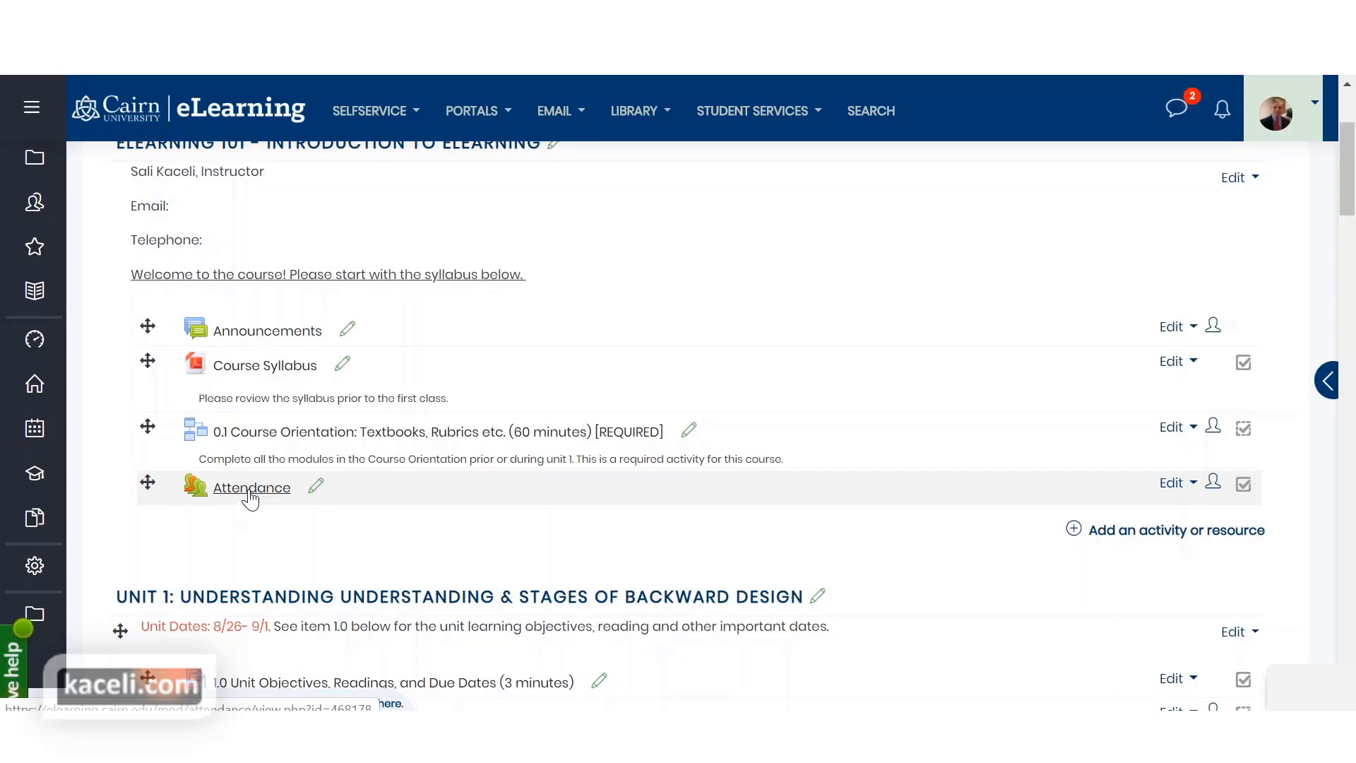
# - Open the course's Attendance activity and start taking attendance for the 10/4/19 Regular Class session
pyautogui.scroll(3, 318, 346)
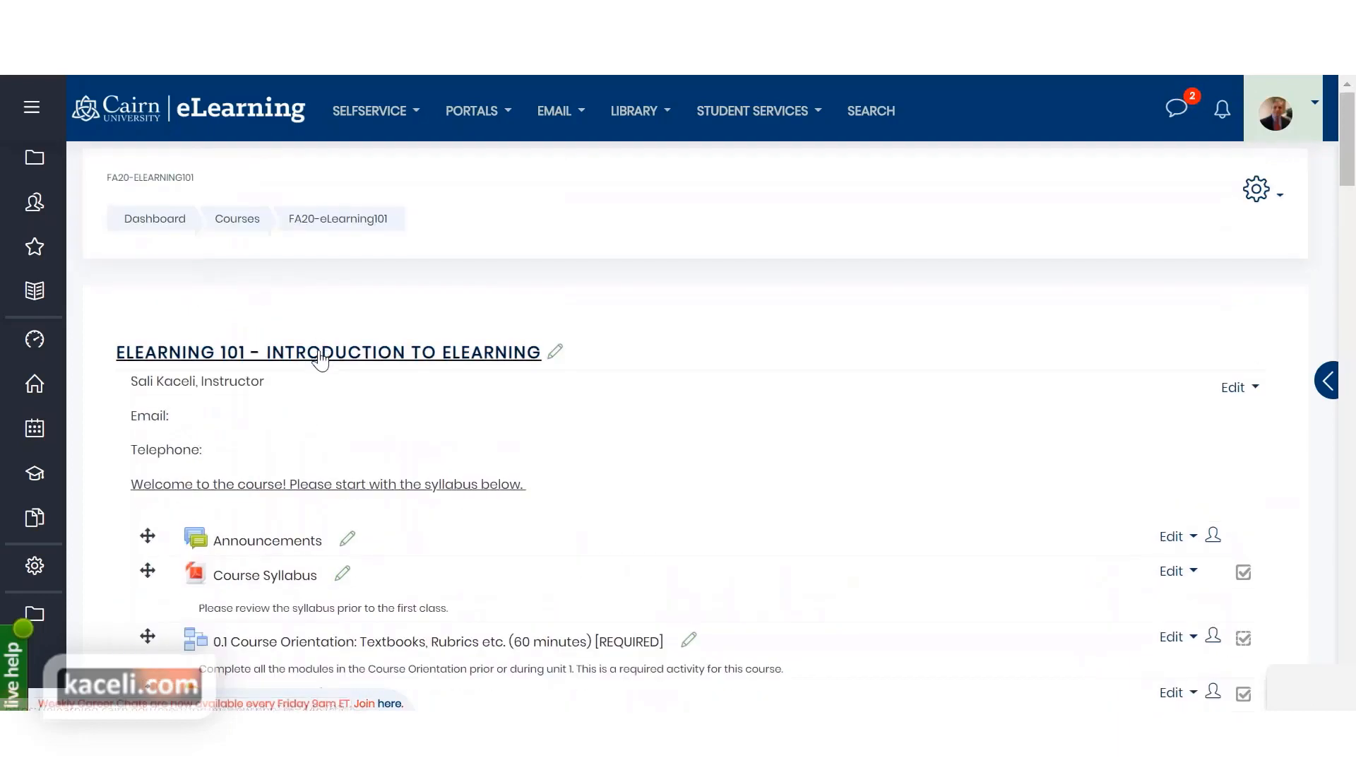
pyautogui.scroll(-3, 317, 357)
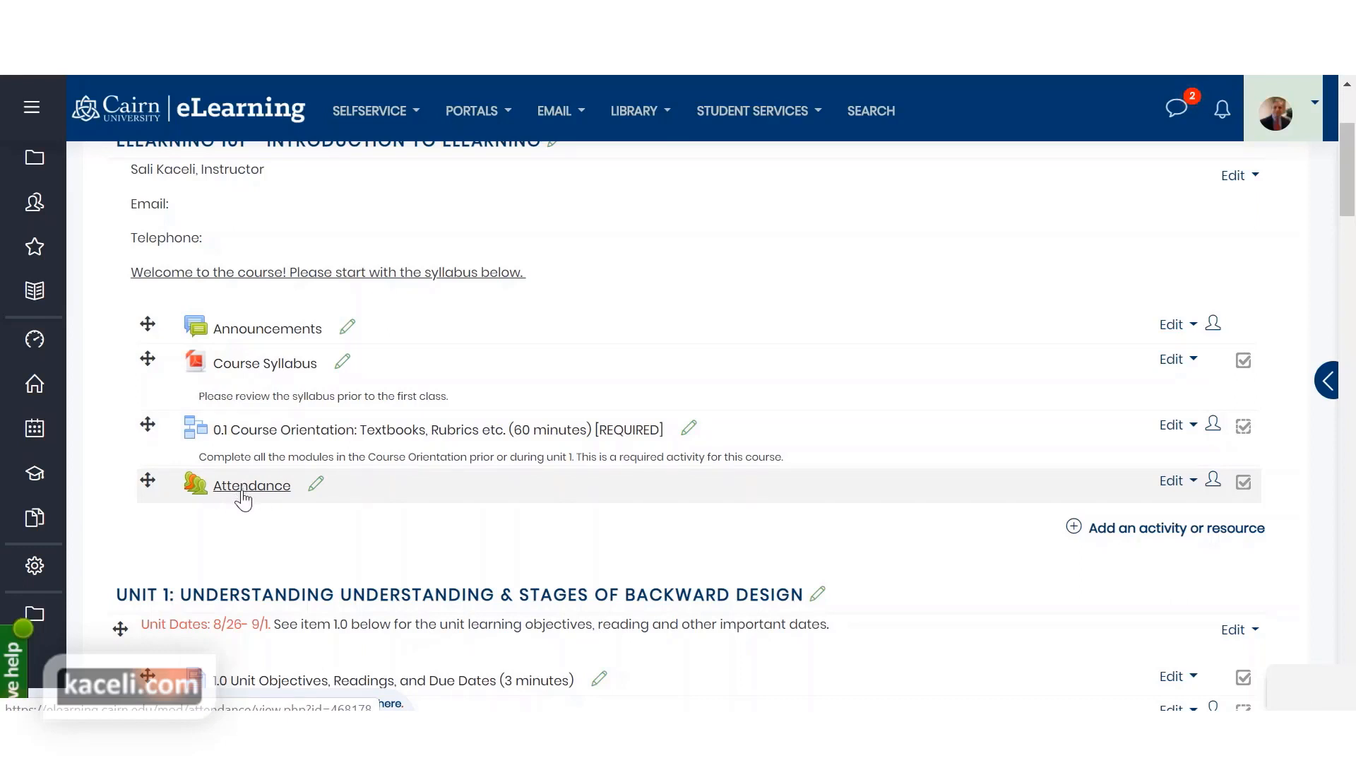
pyautogui.click(243, 495)
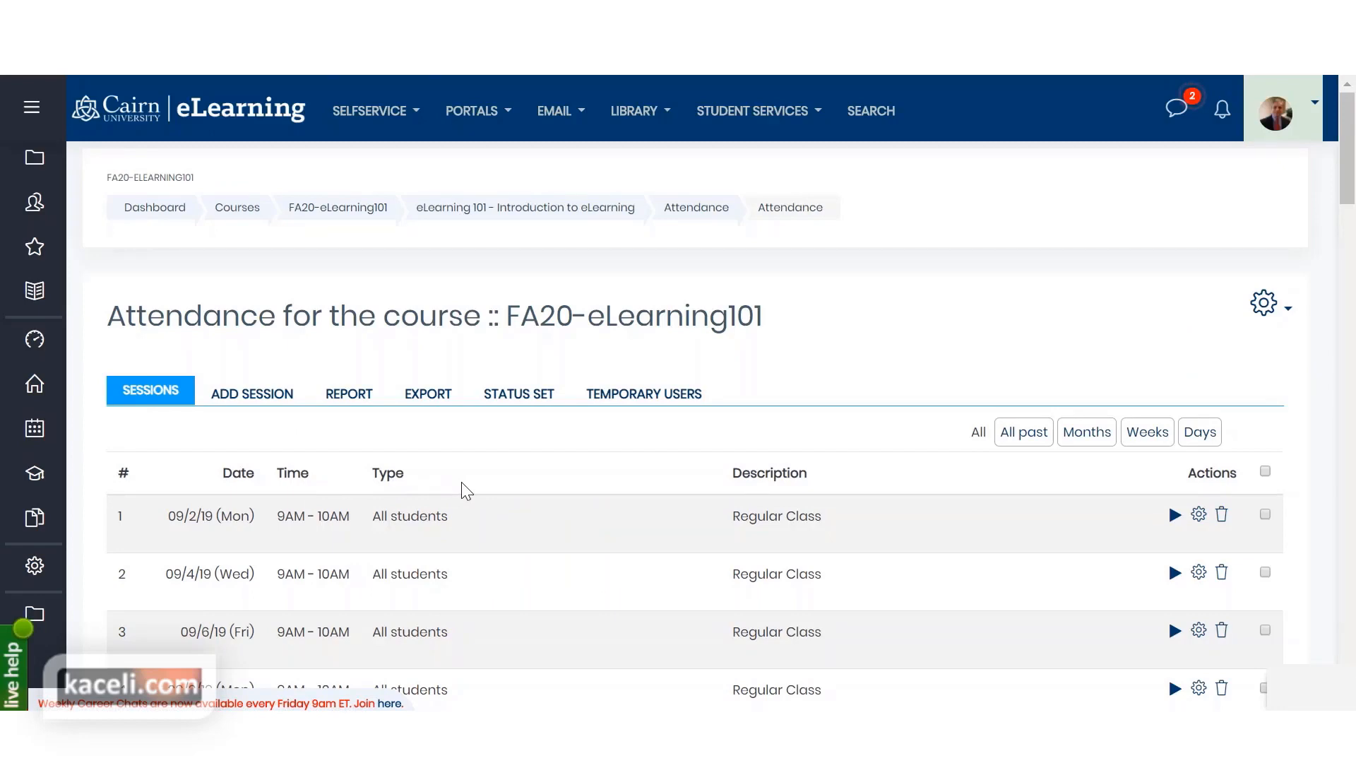
pyautogui.scroll(-9, 466, 491)
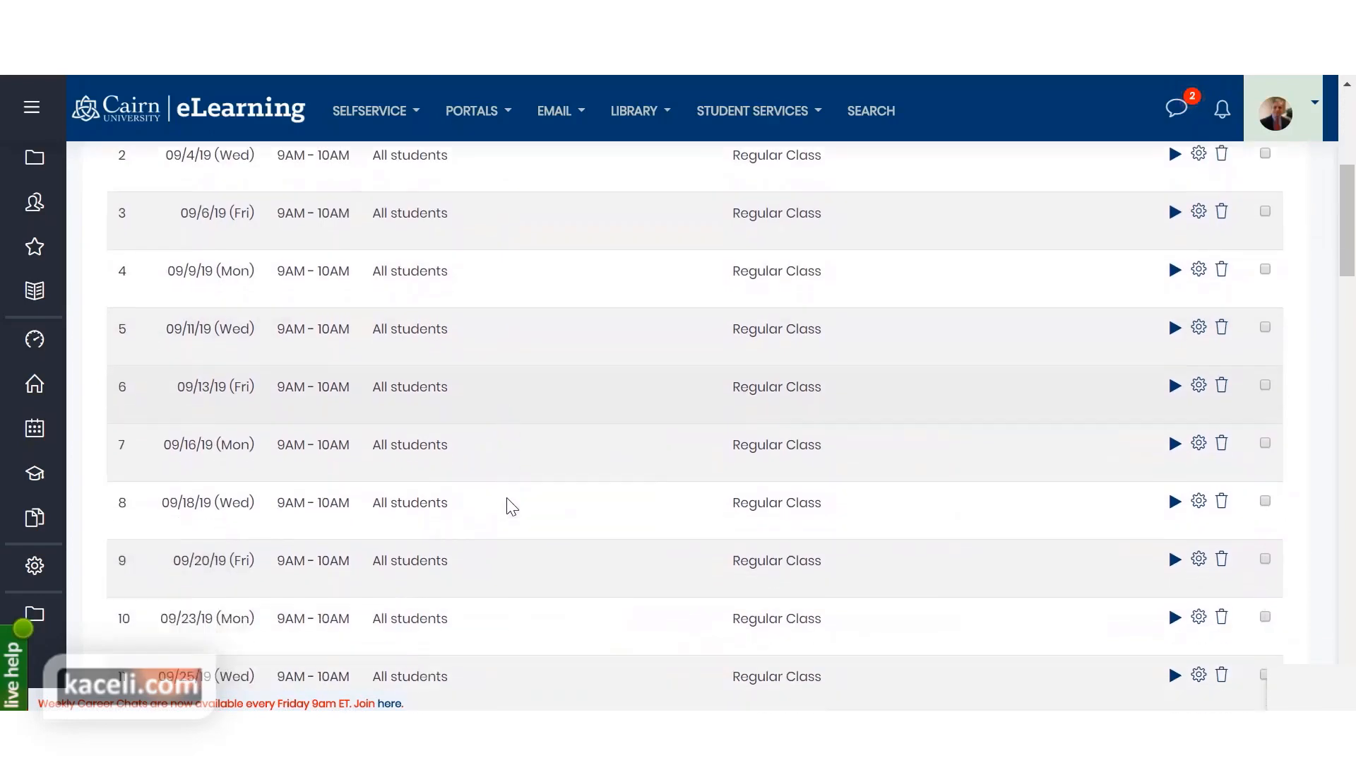
pyautogui.scroll(-3, 476, 554)
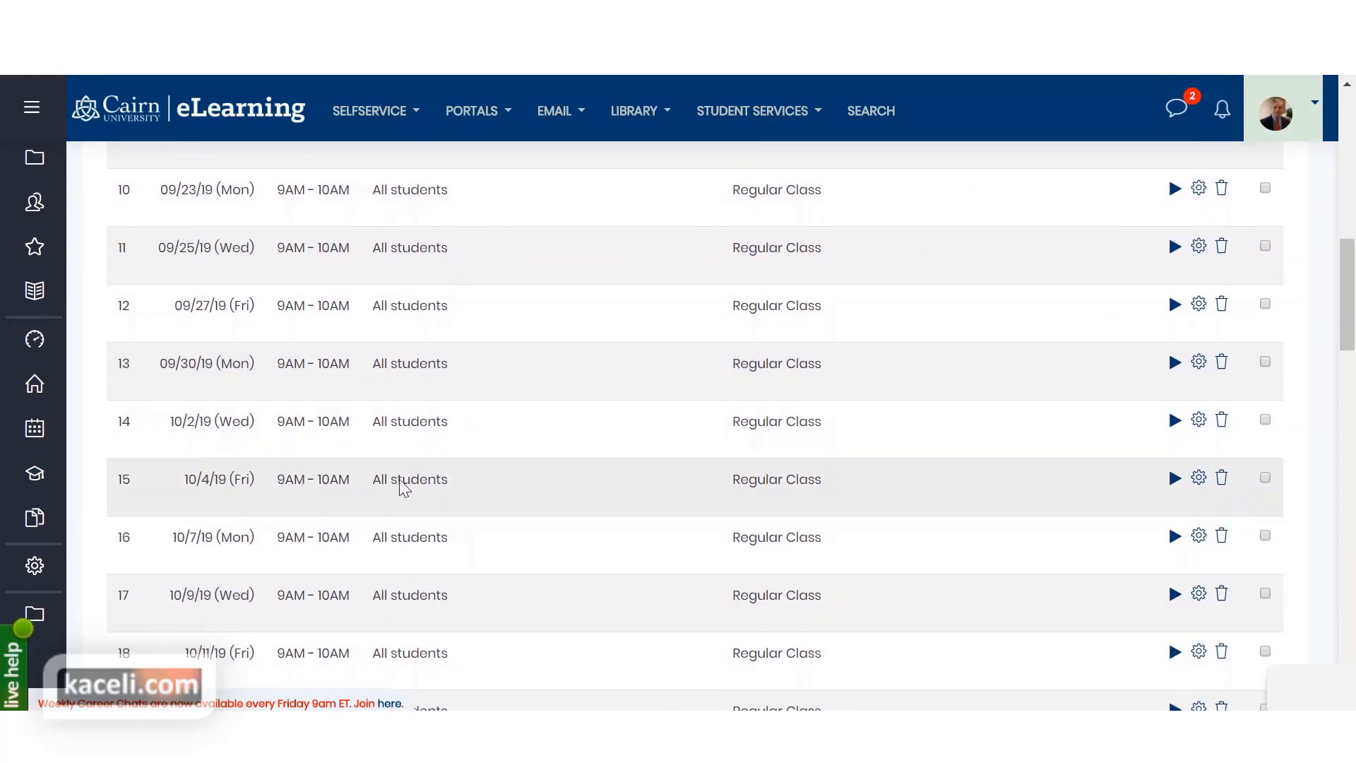
pyautogui.click(1174, 481)
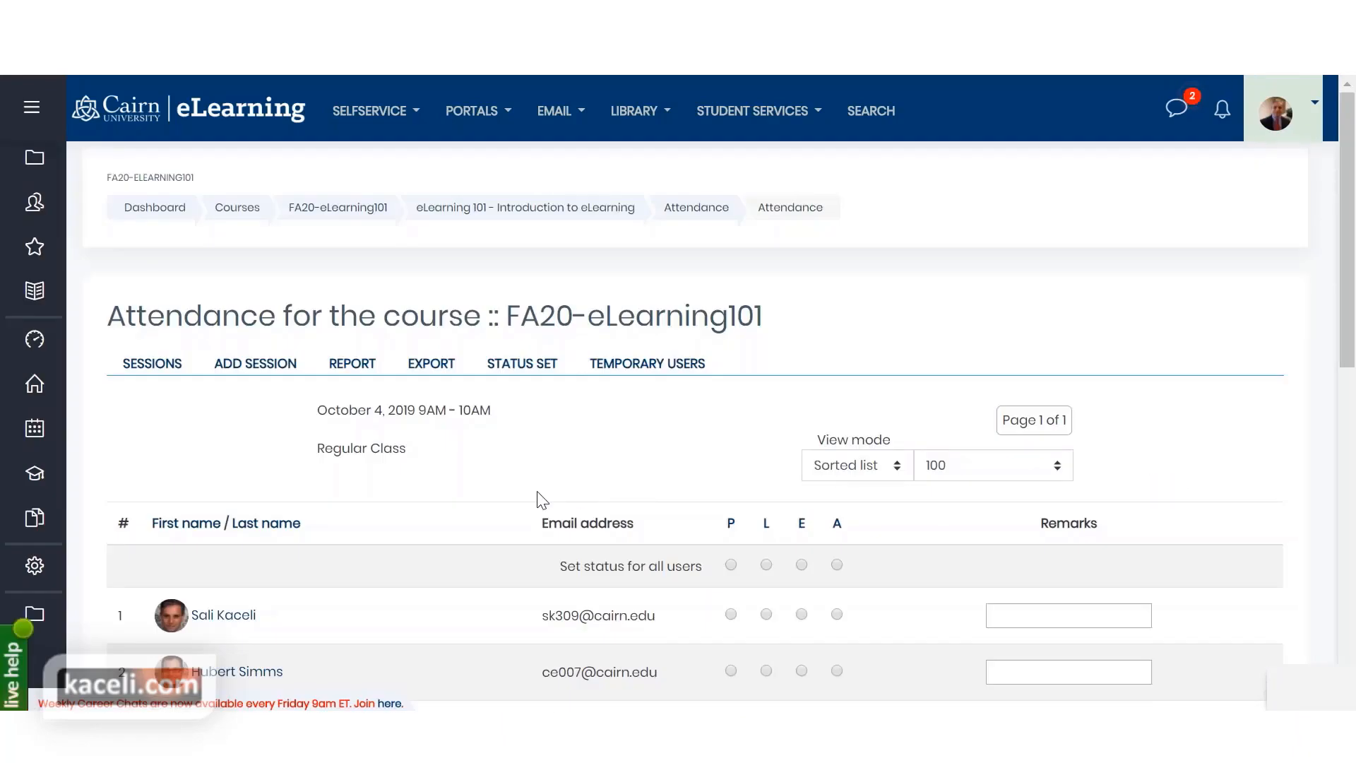
# - Mark all students as Present (P) for the session, except the second student, who is set to Excused (E)
pyautogui.scroll(-2, 542, 497)
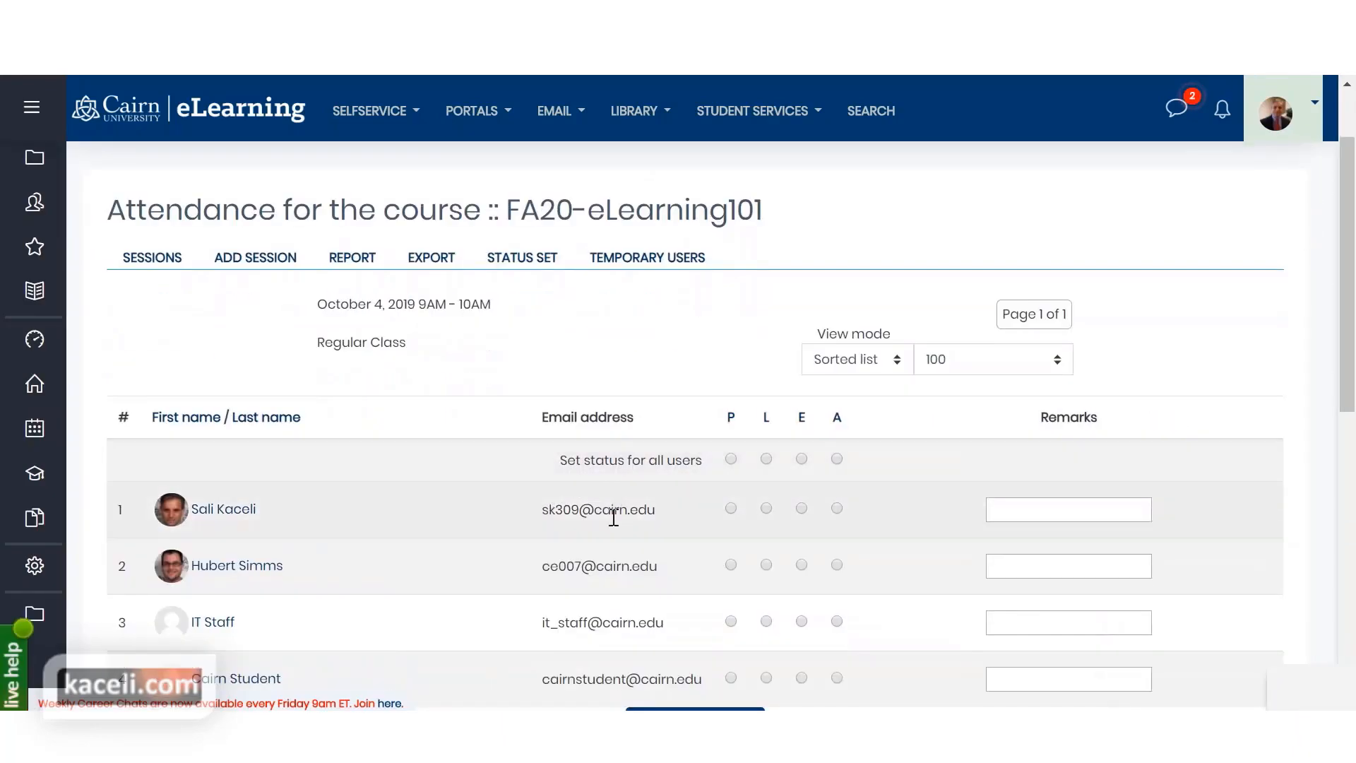
pyautogui.scroll(-2, 560, 489)
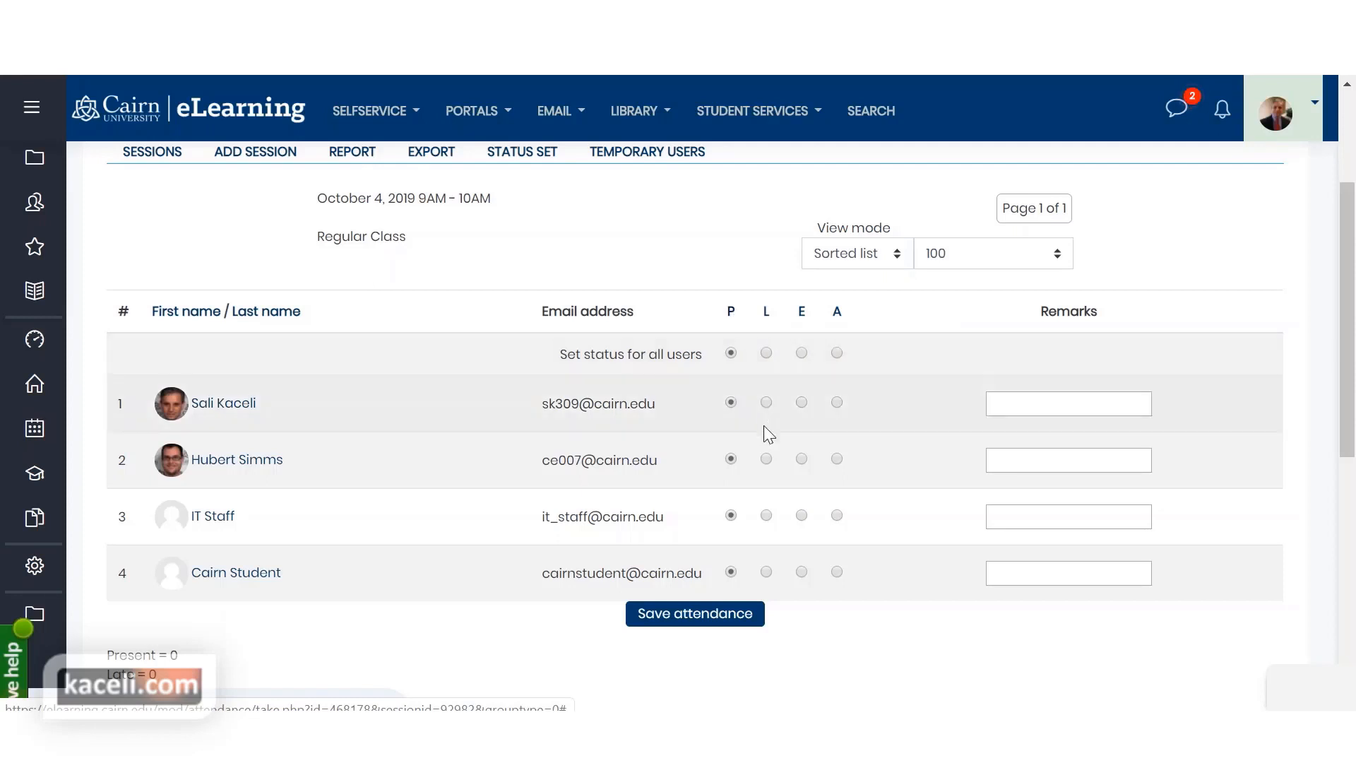
pyautogui.click(766, 460)
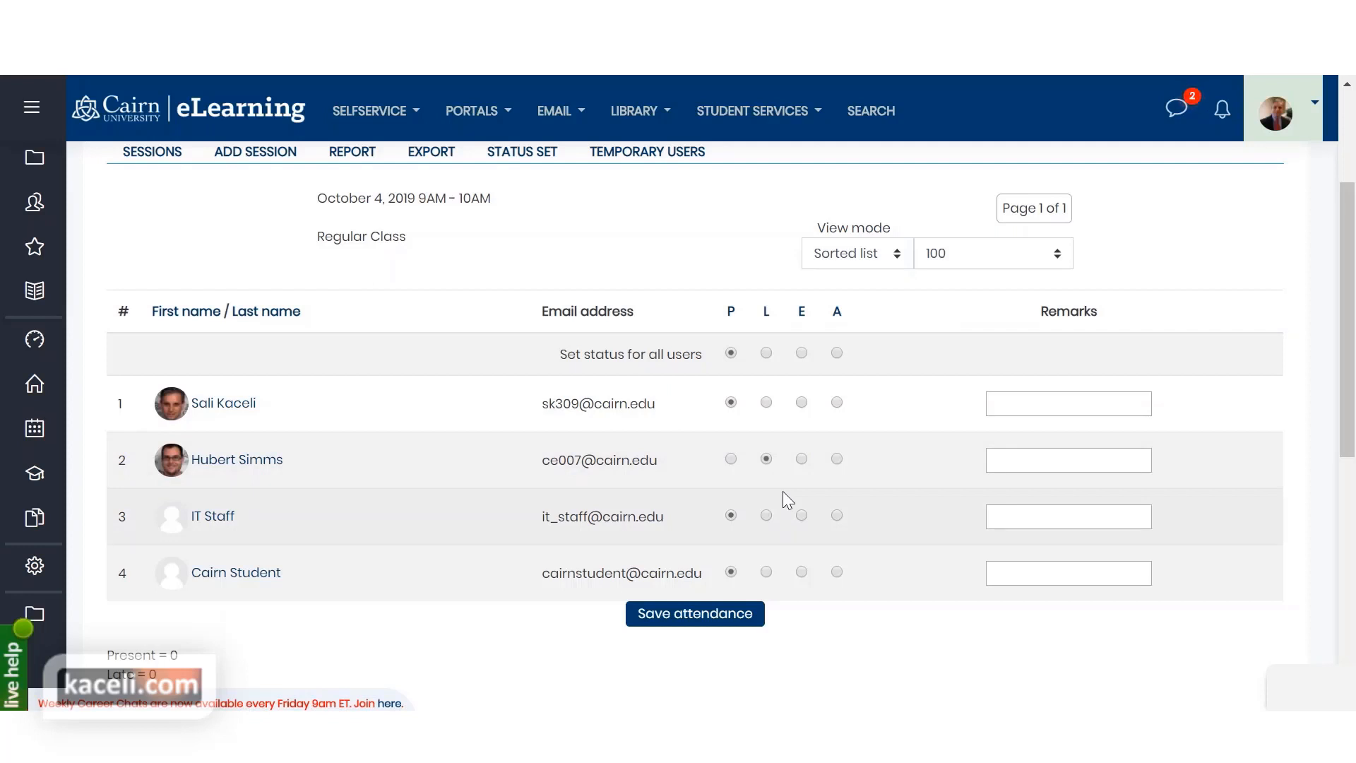
pyautogui.click(1028, 464)
pyautogui.click(800, 460)
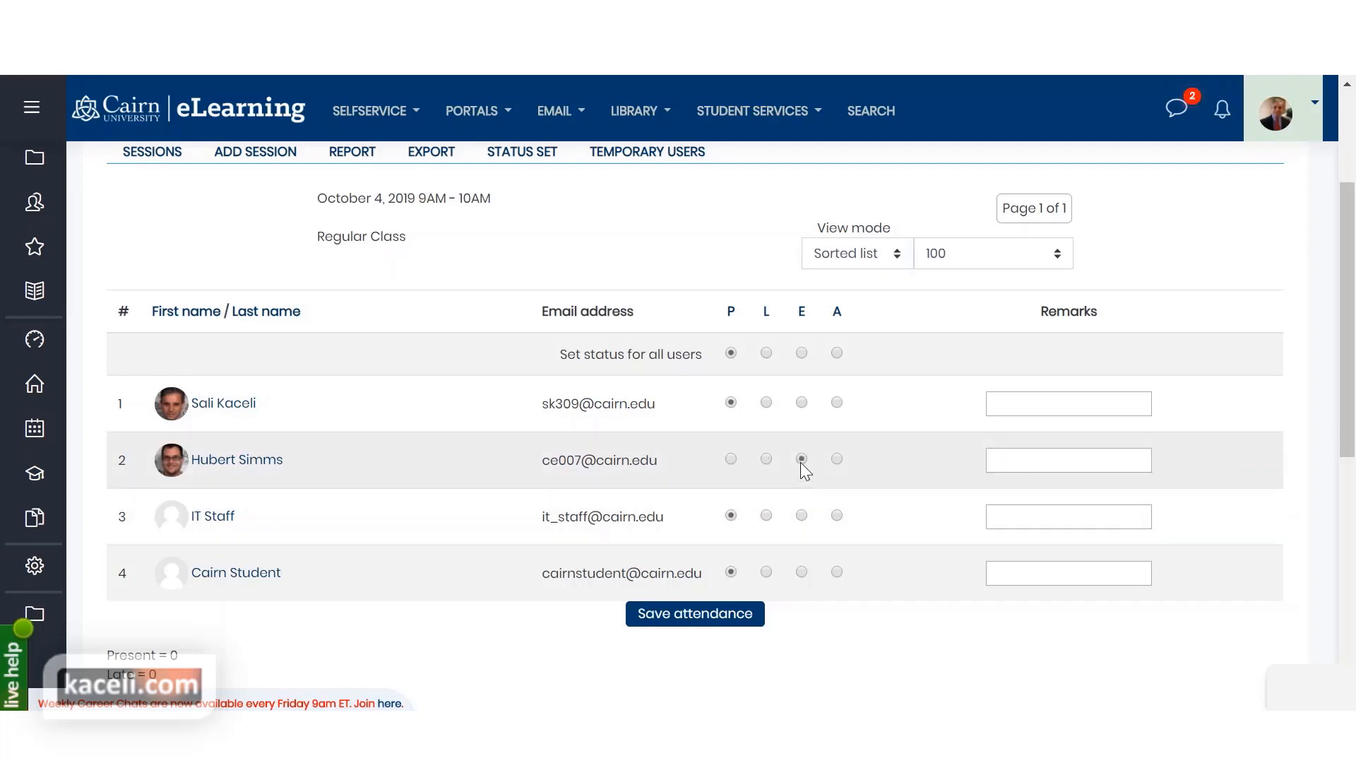
# - Add the remark "See email from 10/1" for the second student and save the attendance
pyautogui.click(1013, 466)
pyautogui.write('Seeemail f')
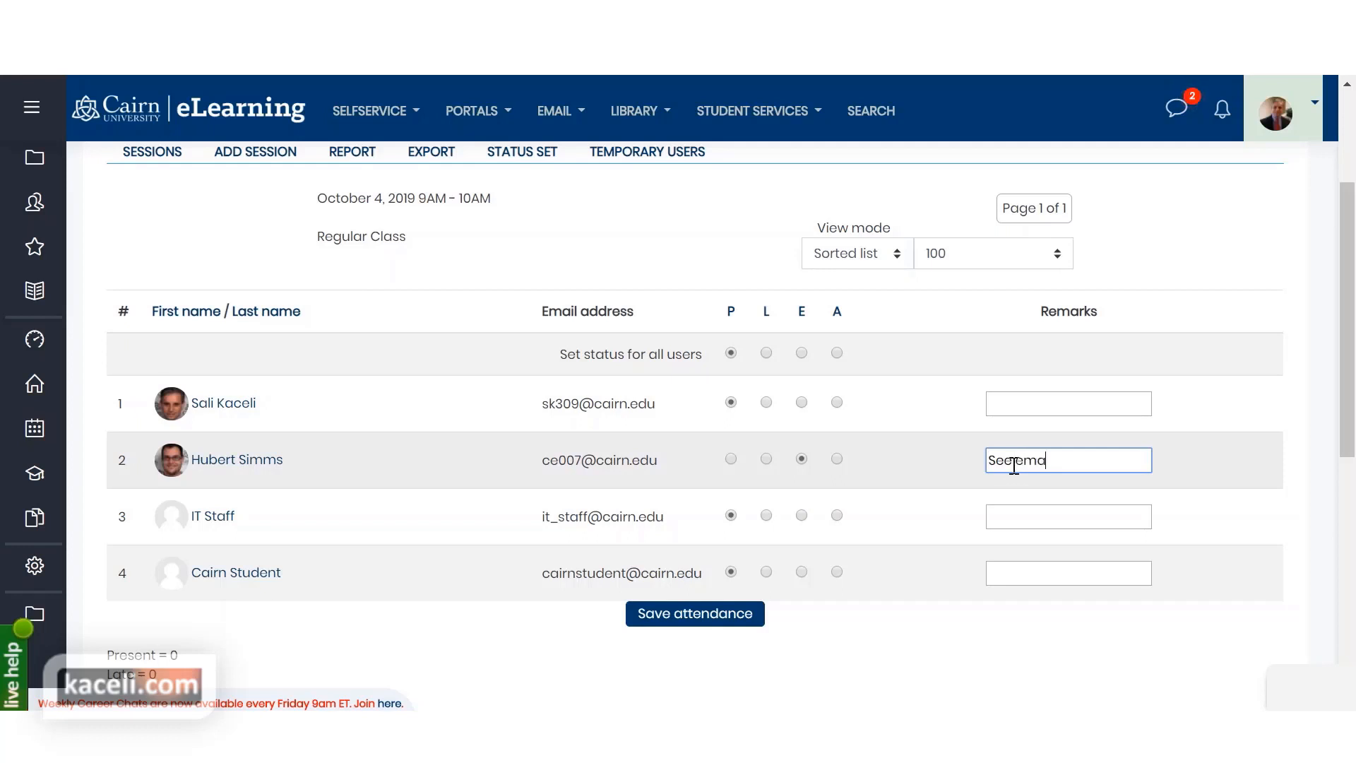
pyautogui.write('rom 10/1')
pyautogui.scroll(-2, 690, 517)
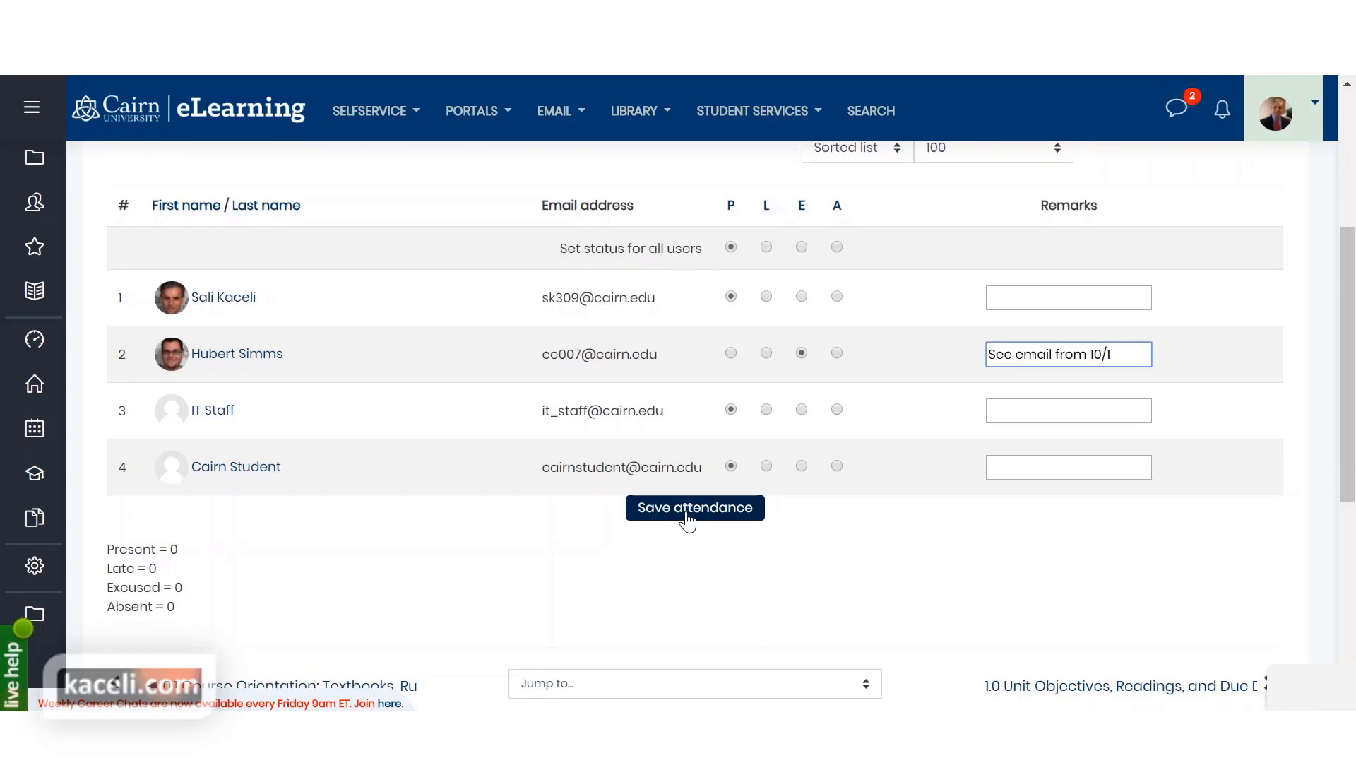
pyautogui.click(687, 520)
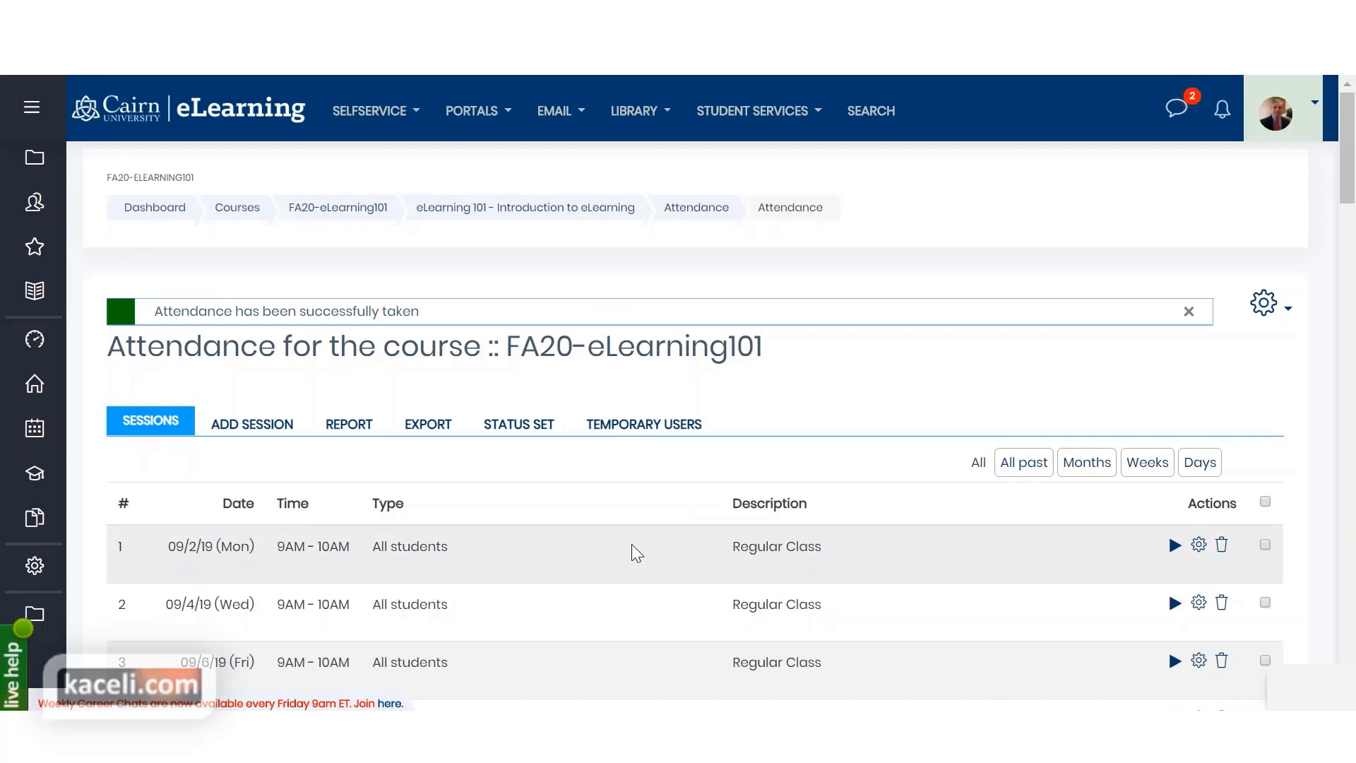
# - Change the second student's status to Present (P) in the 10/4/19 session's attendance and save it
pyautogui.scroll(-6, 623, 545)
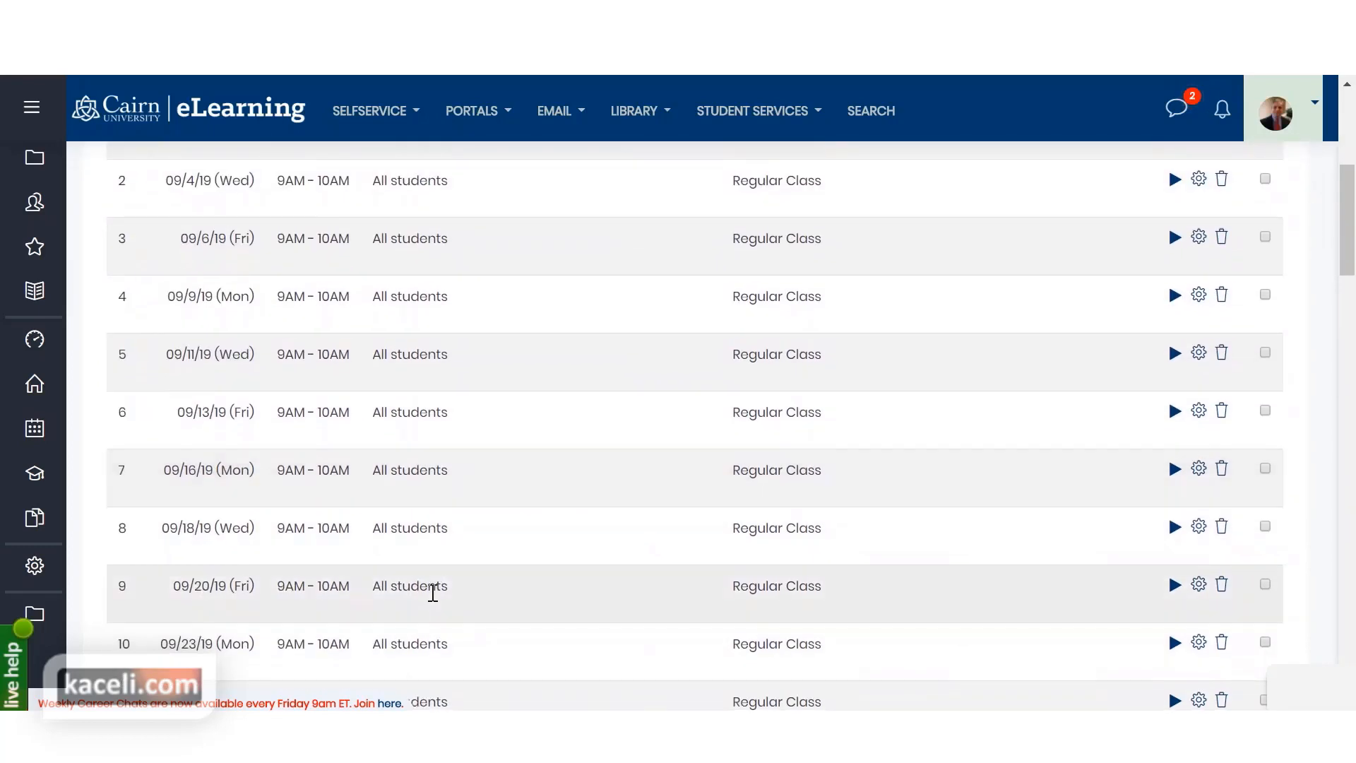
pyautogui.scroll(-5, 432, 591)
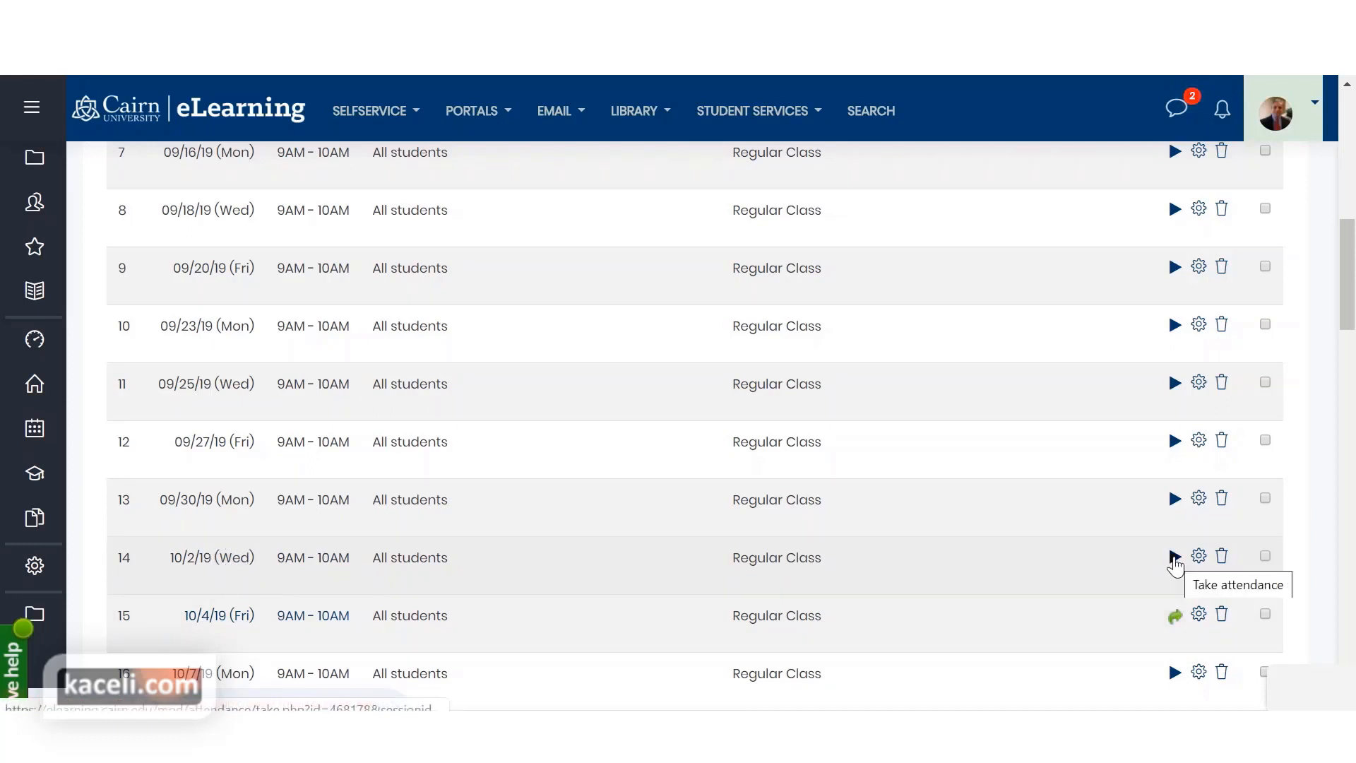
pyautogui.click(204, 620)
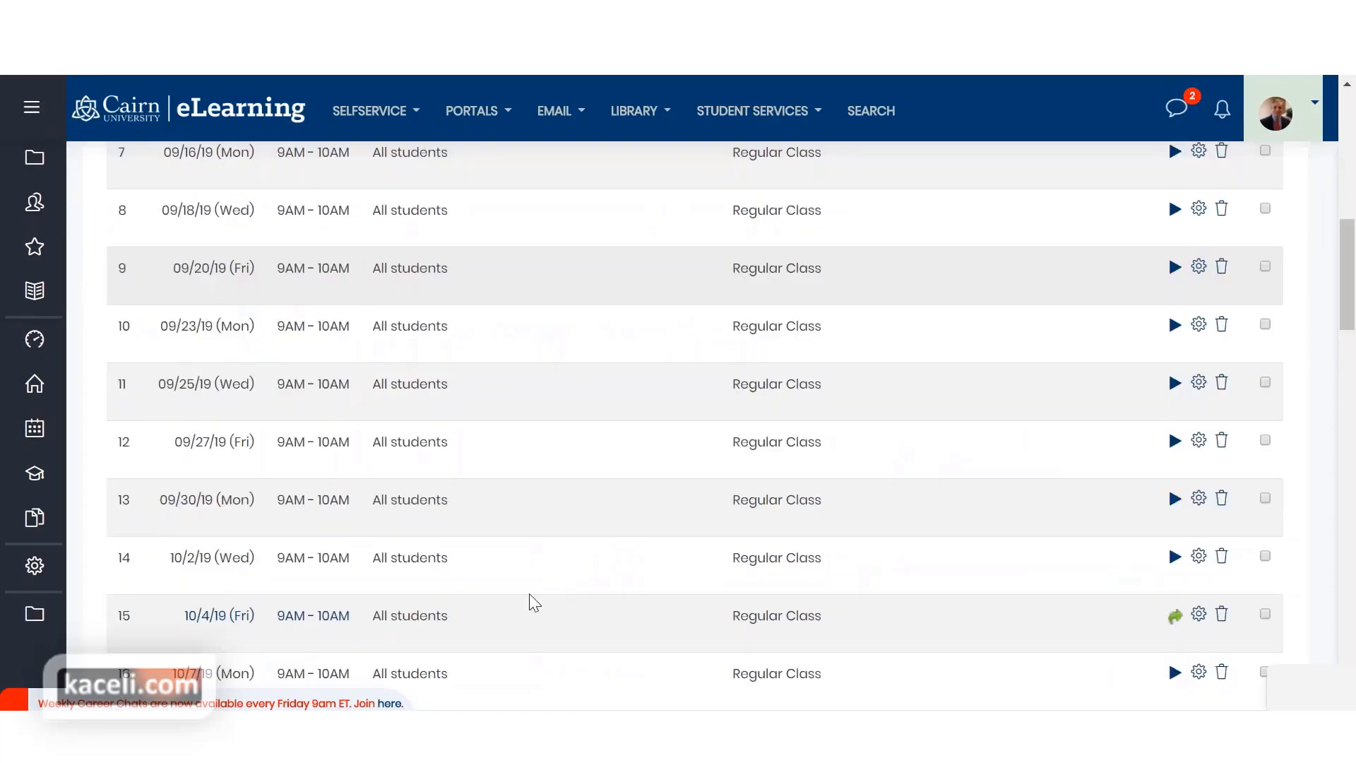
pyautogui.scroll(-13, 1078, 633)
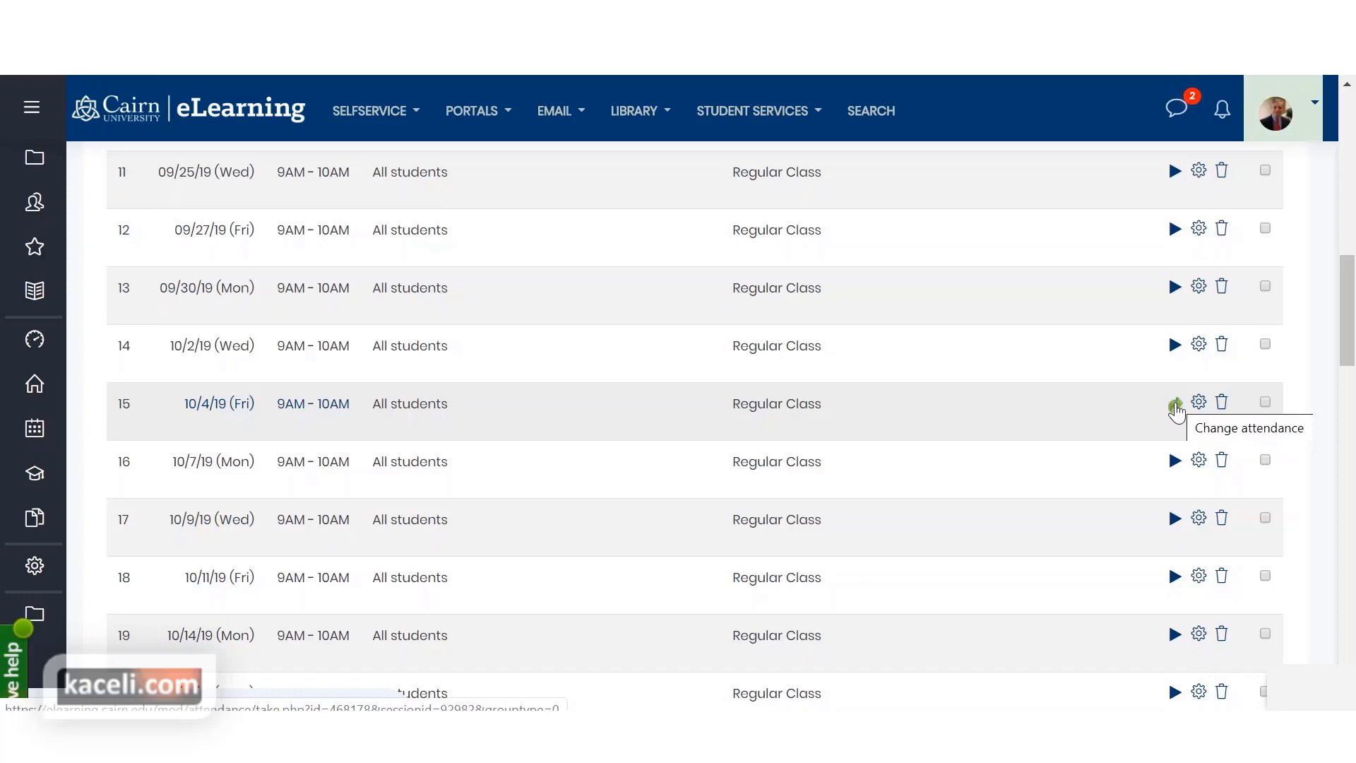
pyautogui.click(1175, 406)
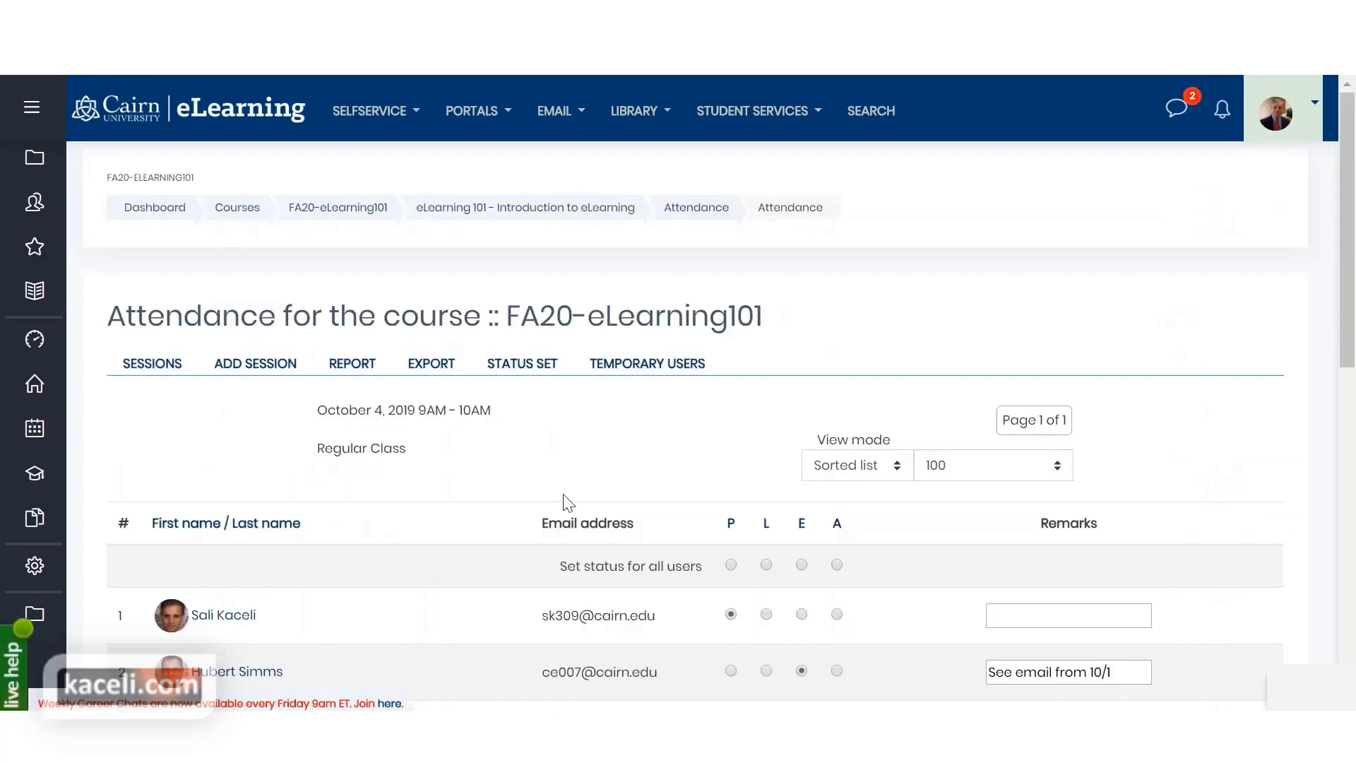
pyautogui.scroll(-3, 507, 595)
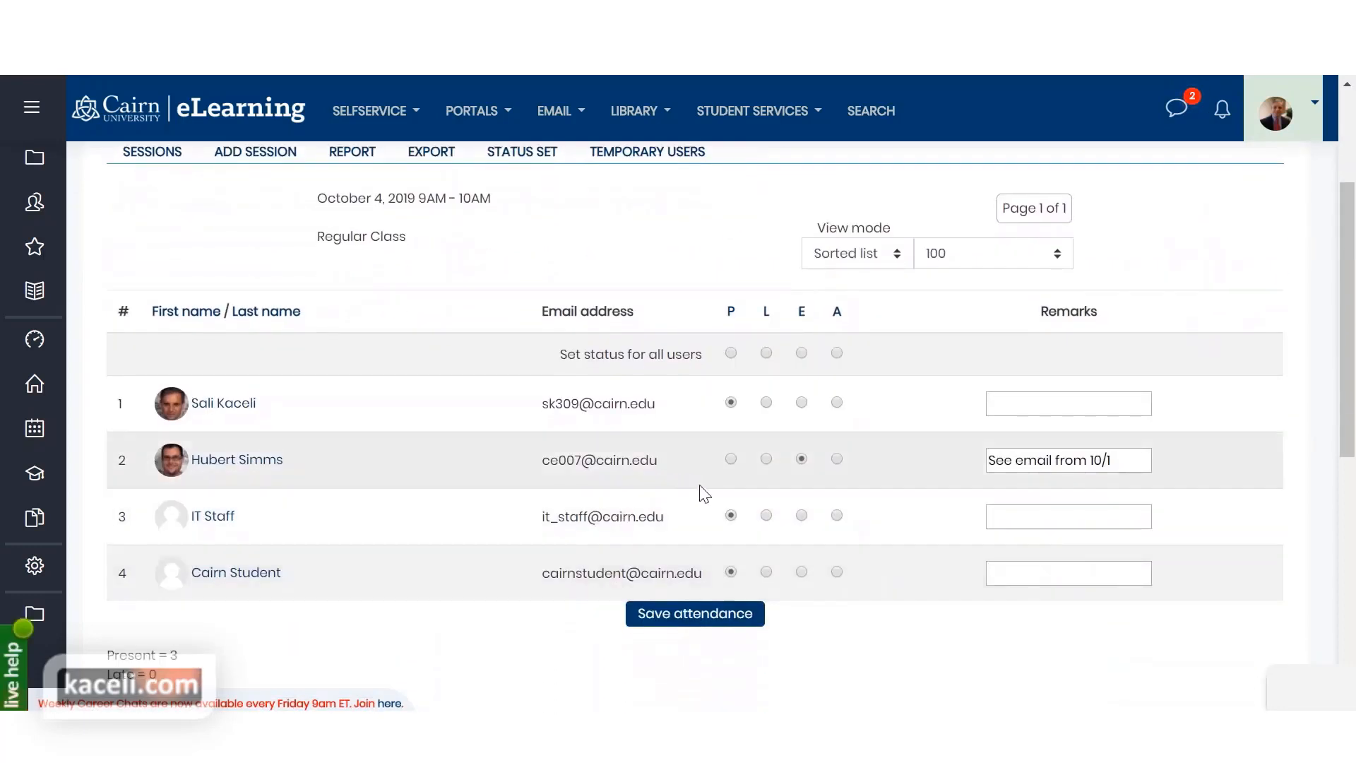
pyautogui.click(730, 459)
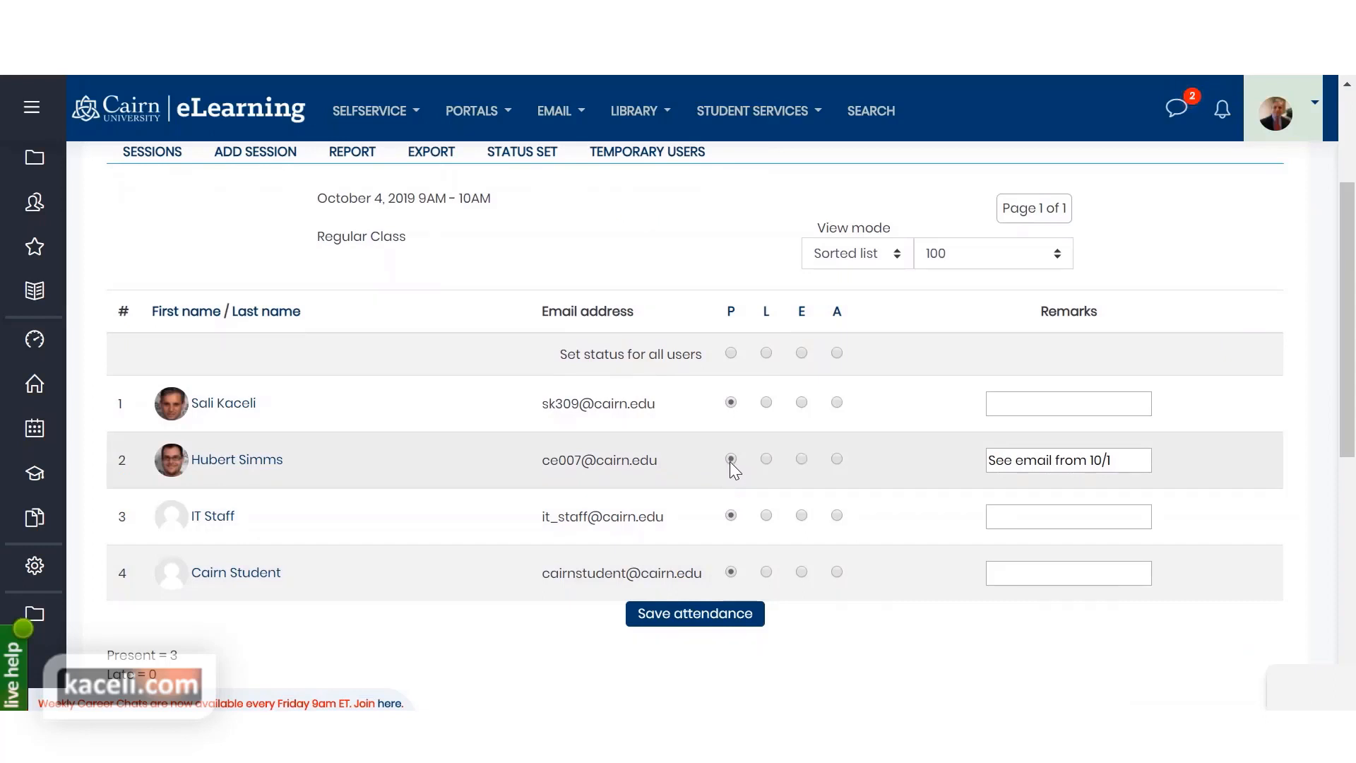
pyautogui.click(718, 632)
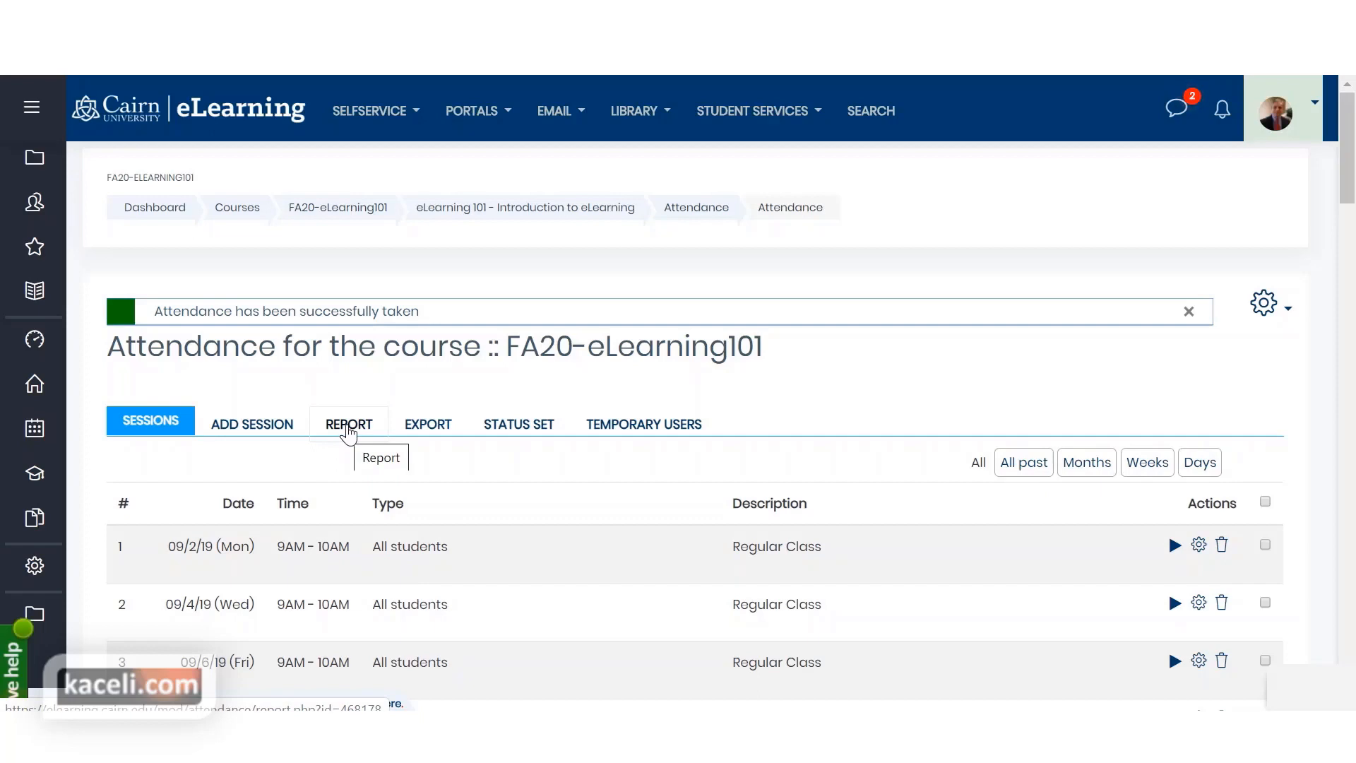
# - View the attendance report, checking the 10/4 session's statuses and the points and percentage for each student
pyautogui.click(348, 426)
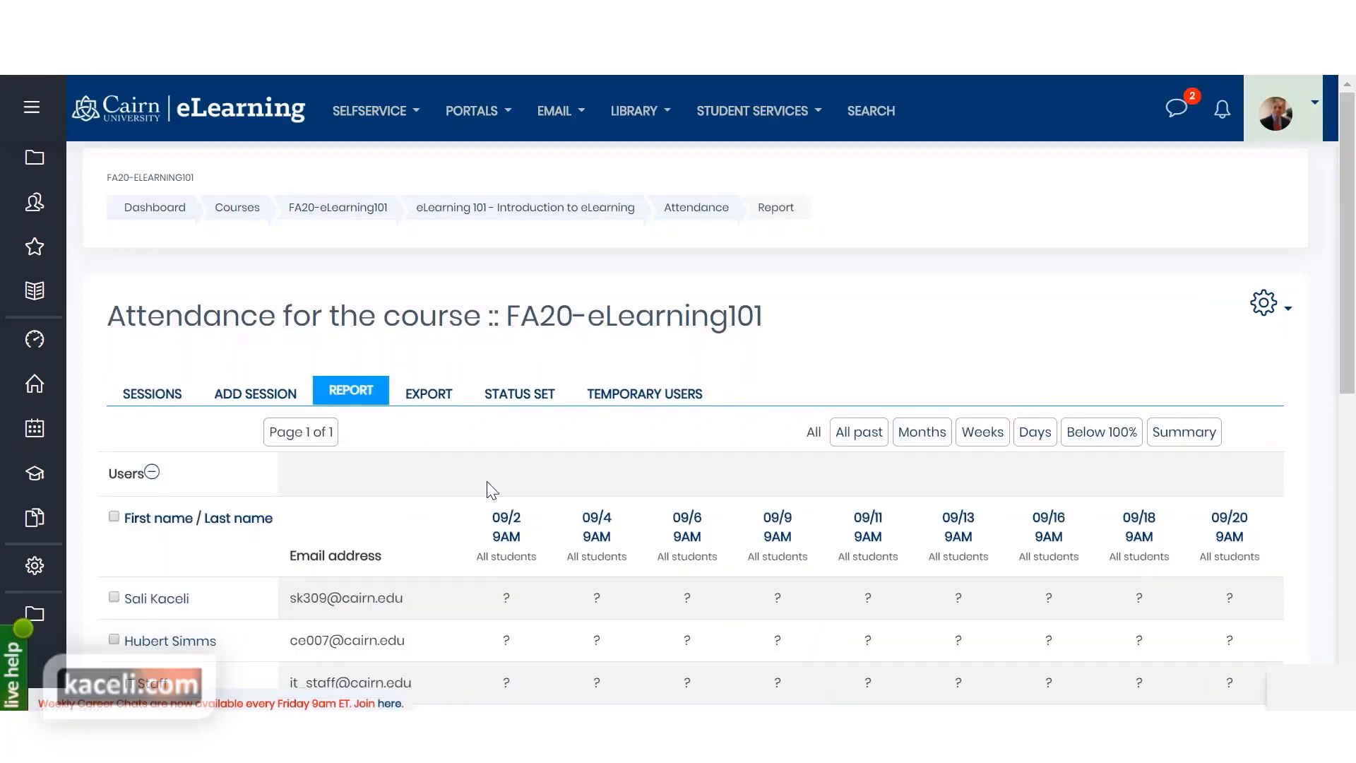
pyautogui.scroll(-3, 490, 521)
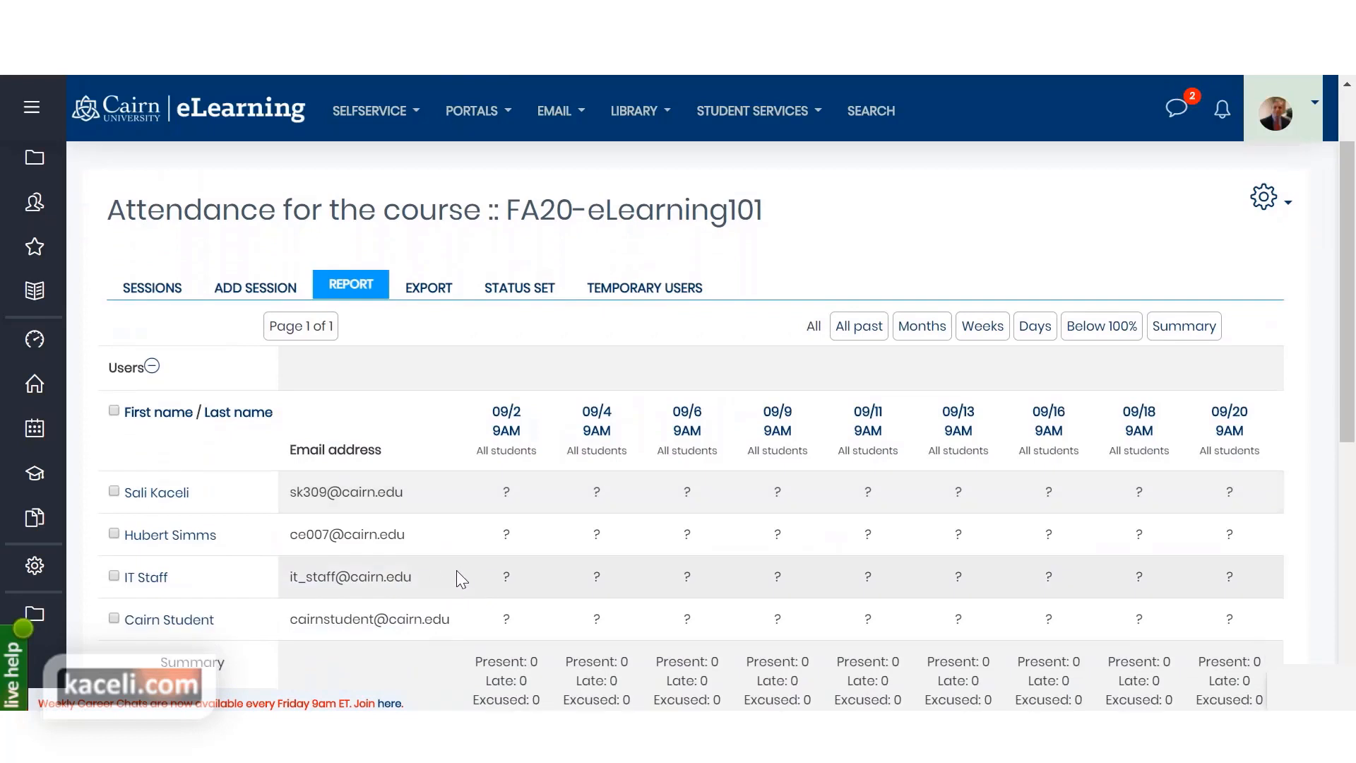
pyautogui.scroll(-3, 170, 562)
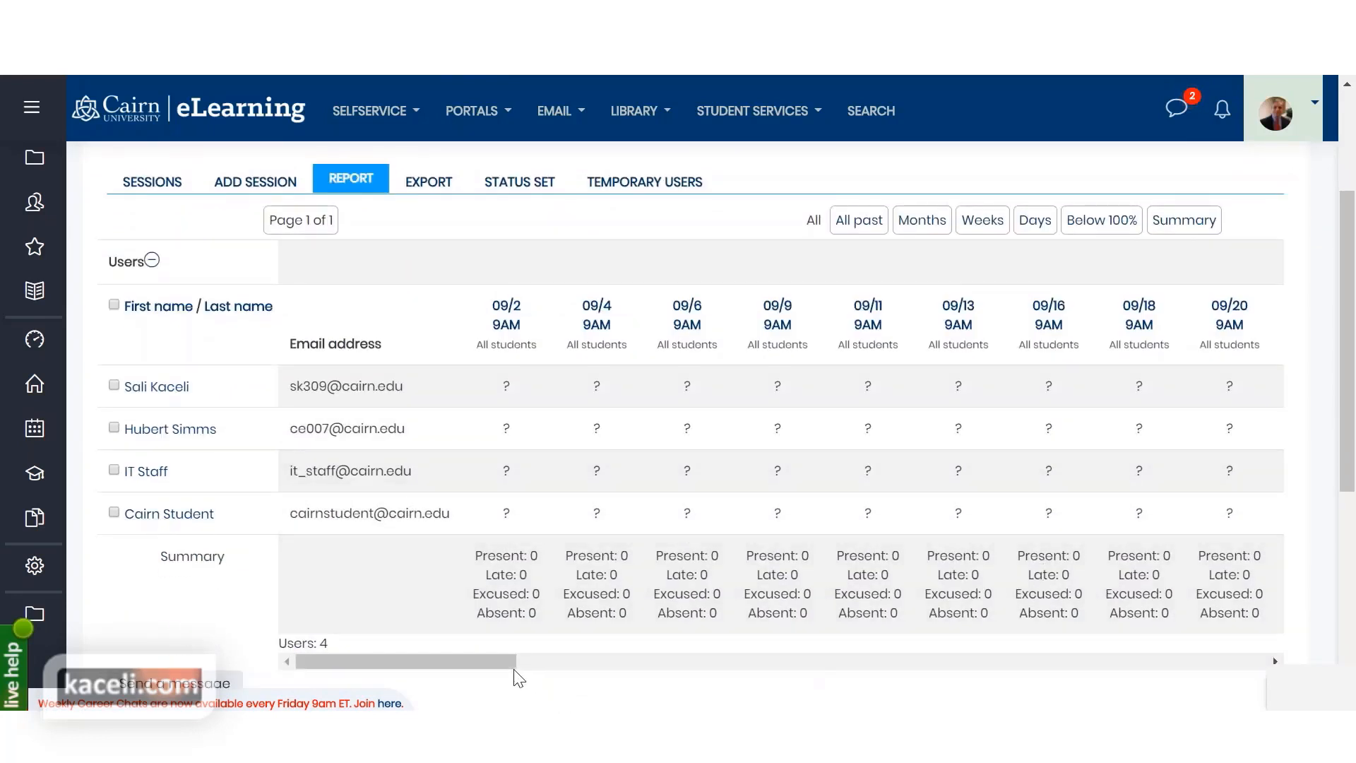
pyautogui.moveTo(515, 659); pyautogui.dragTo(720, 662)
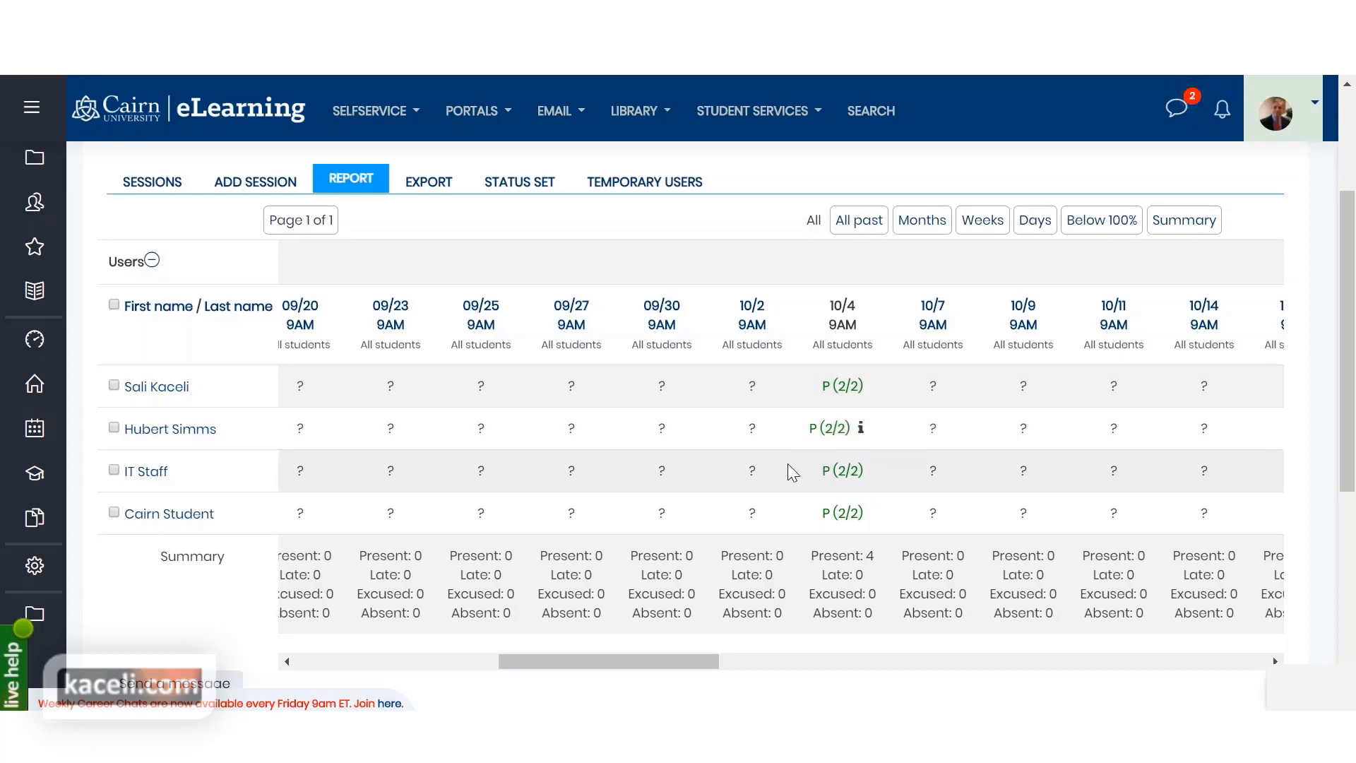
pyautogui.click(1256, 661)
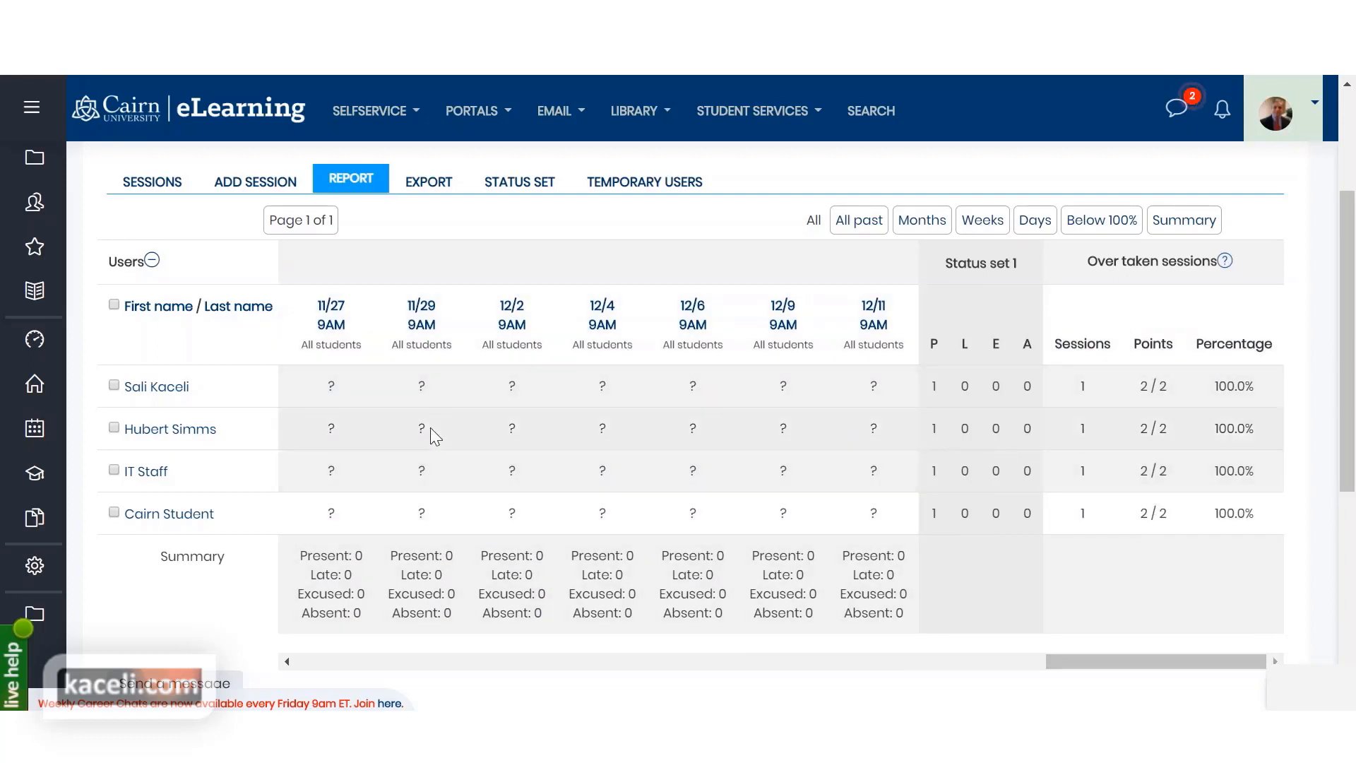
pyautogui.scroll(3, 432, 431)
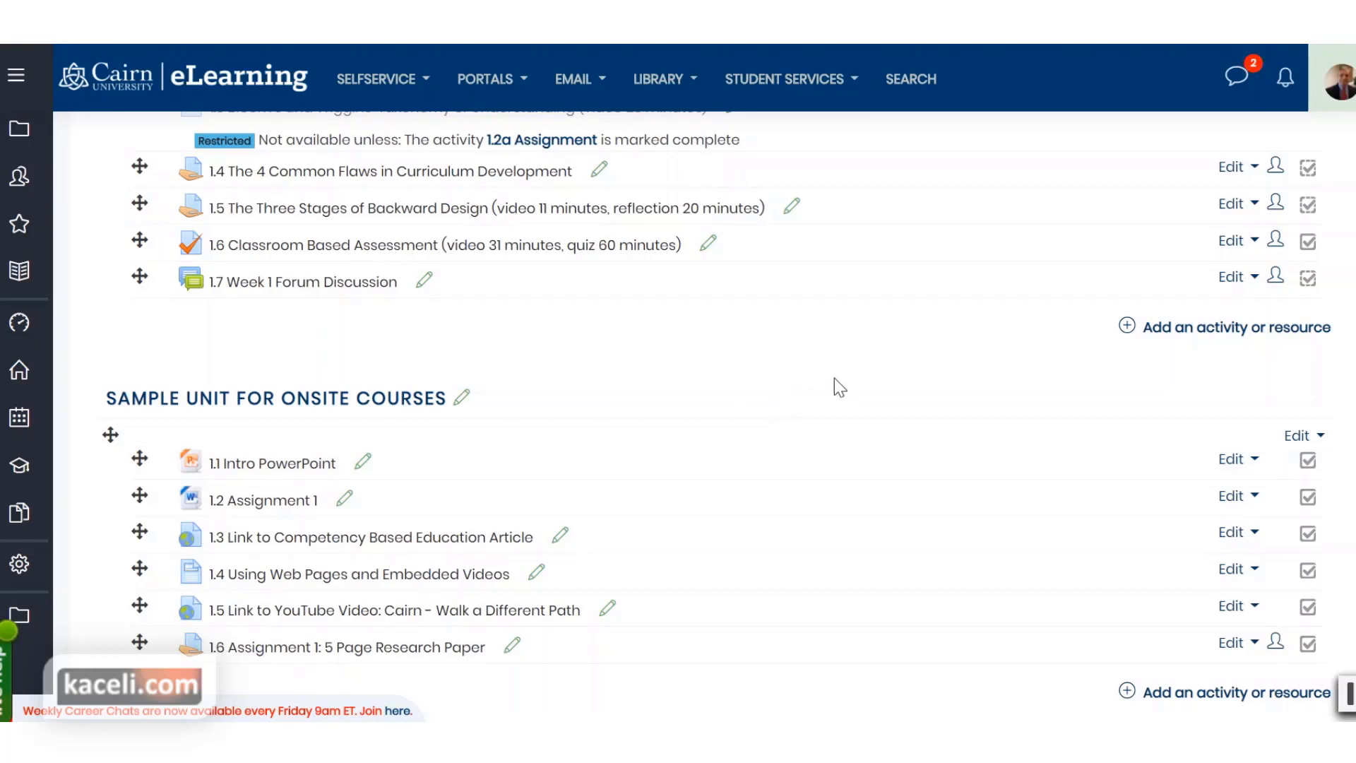
# - Add a Zoom meeting activity to Unit 1: Understanding Understanding & Stages of Backward Design
pyautogui.scroll(2, 664, 391)
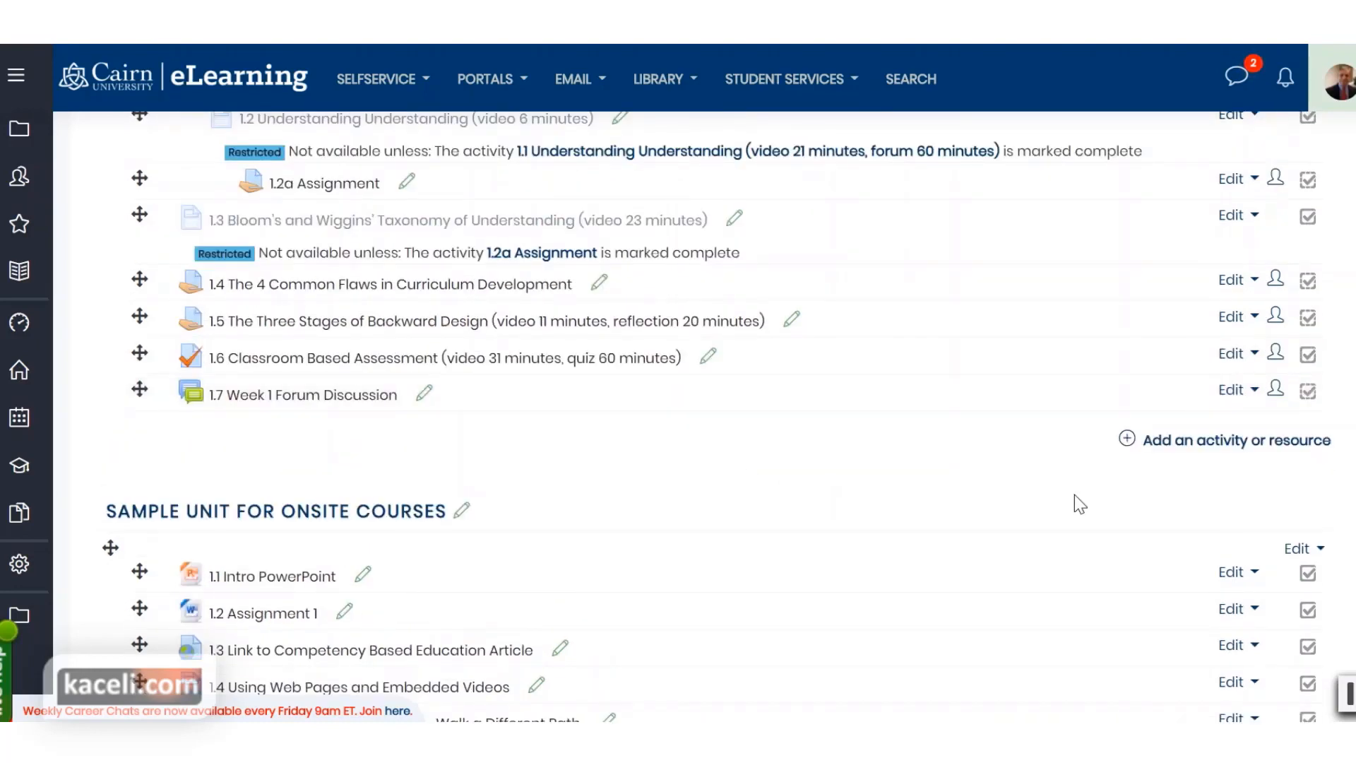
pyautogui.scroll(5, 776, 472)
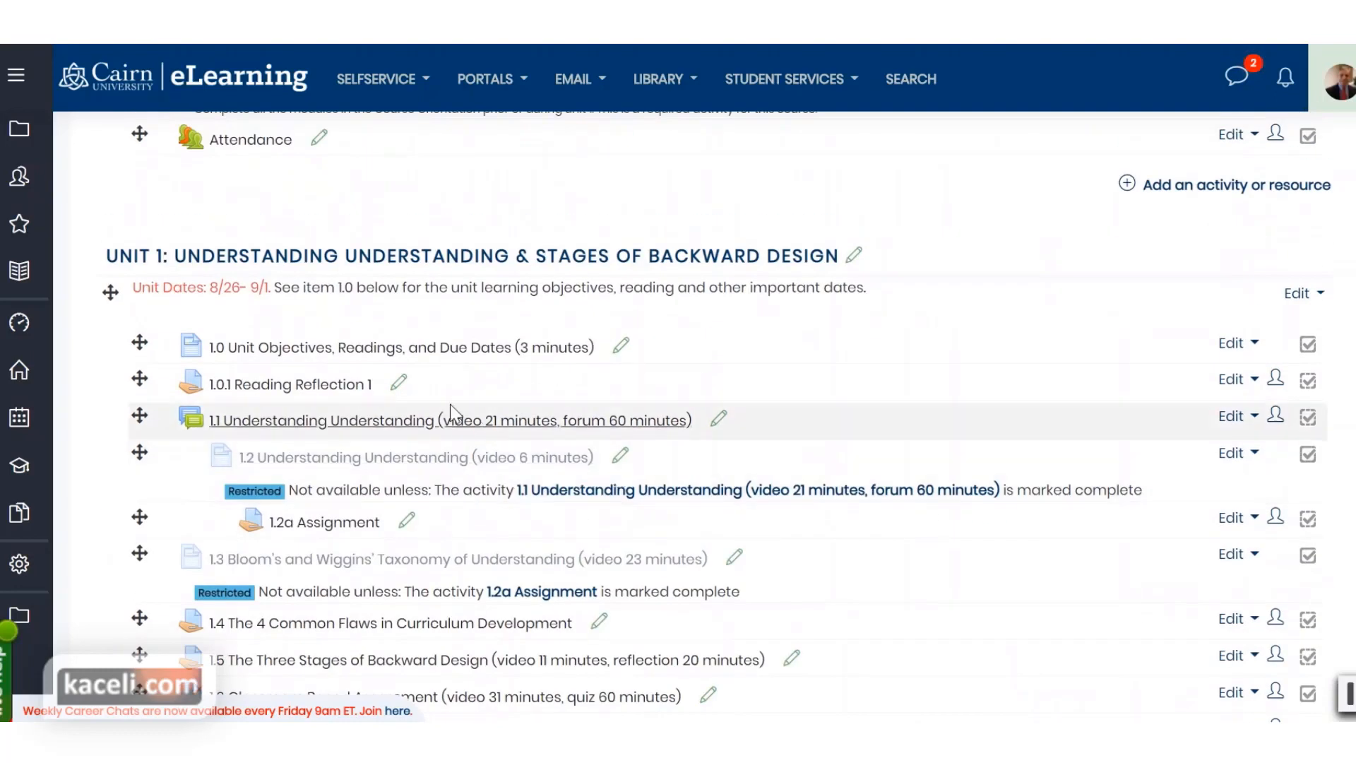
pyautogui.scroll(-1, 694, 466)
pyautogui.scroll(-2, 694, 466)
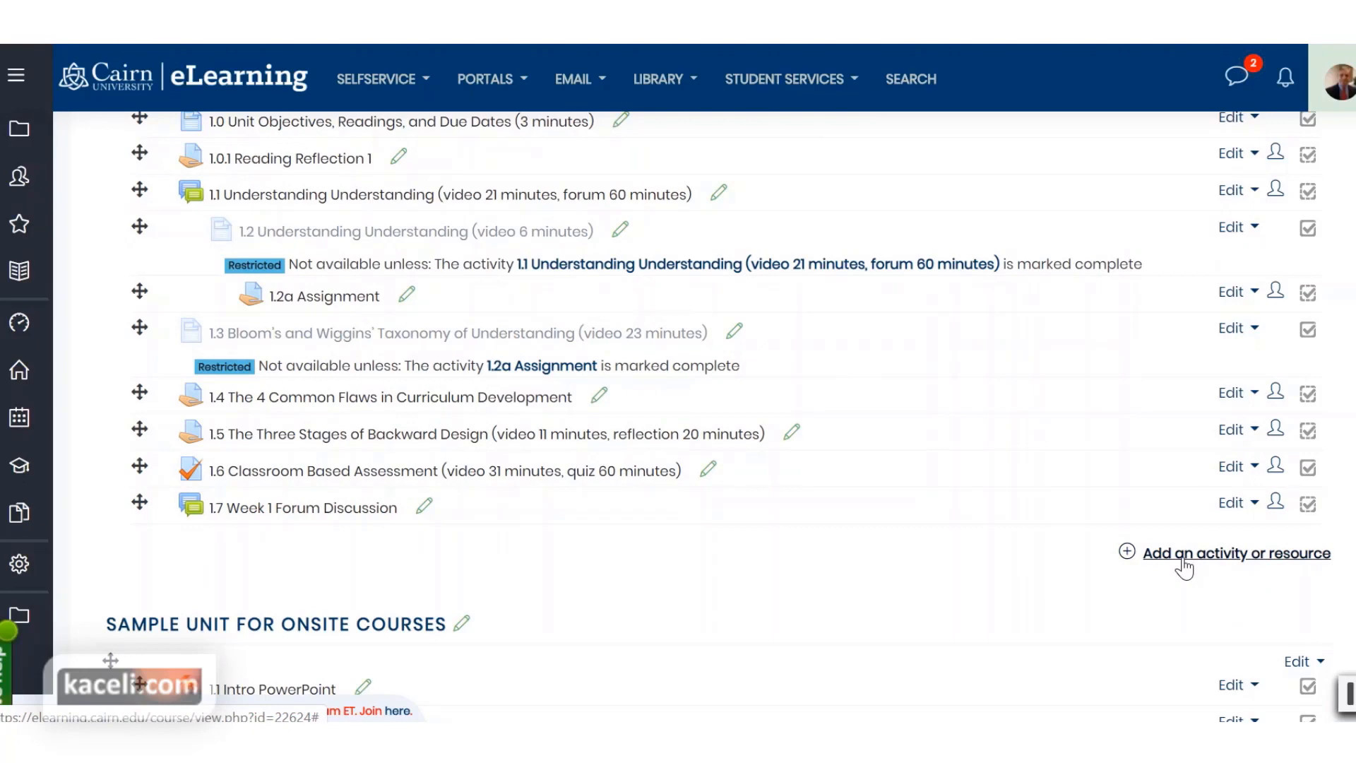
pyautogui.click(1183, 558)
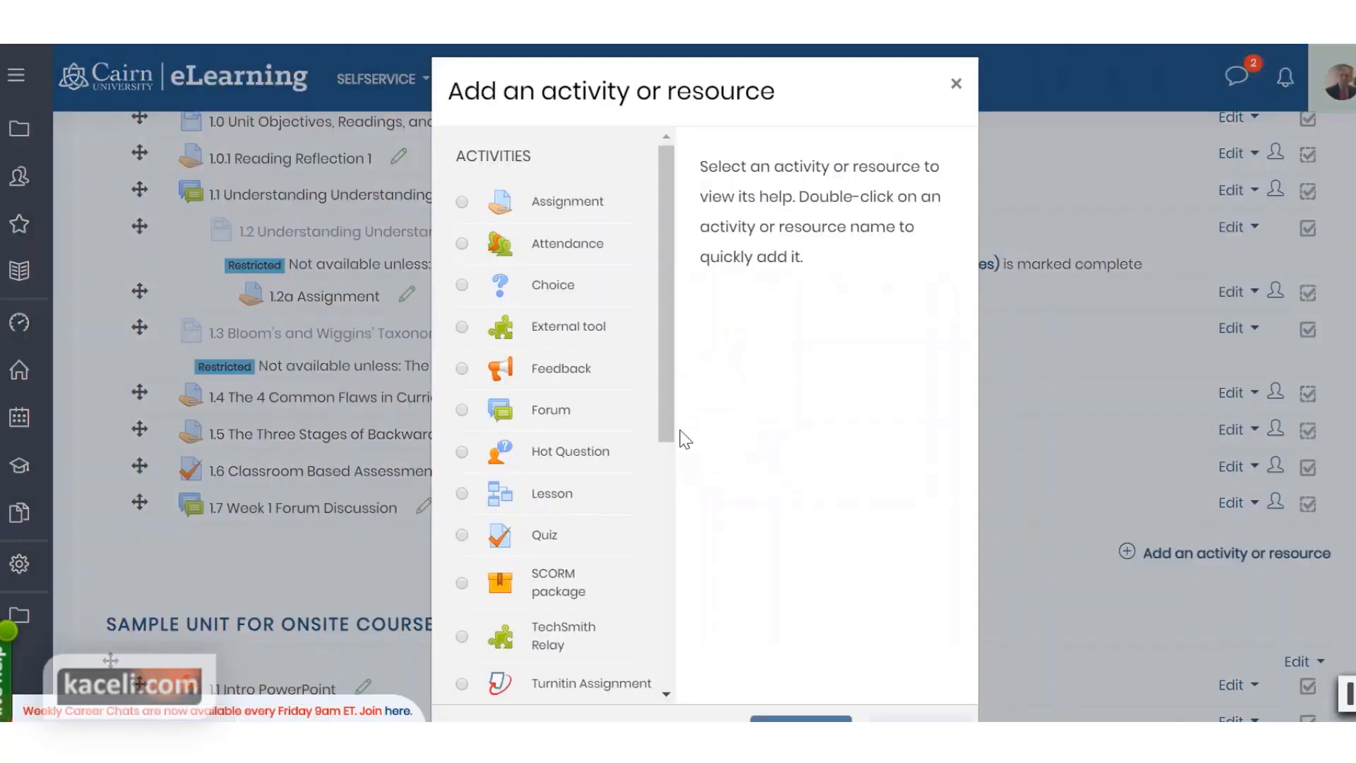
pyautogui.moveTo(663, 418); pyautogui.dragTo(668, 582)
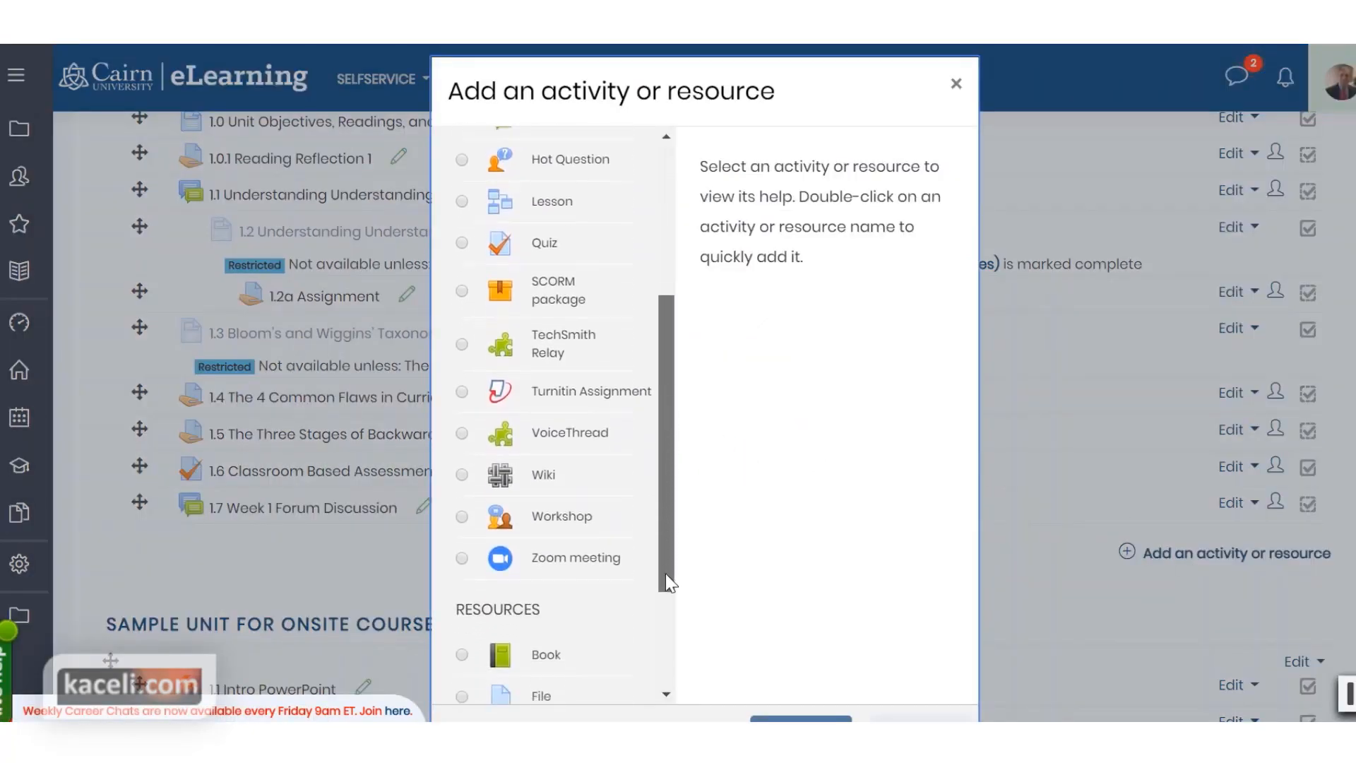
pyautogui.click(562, 543)
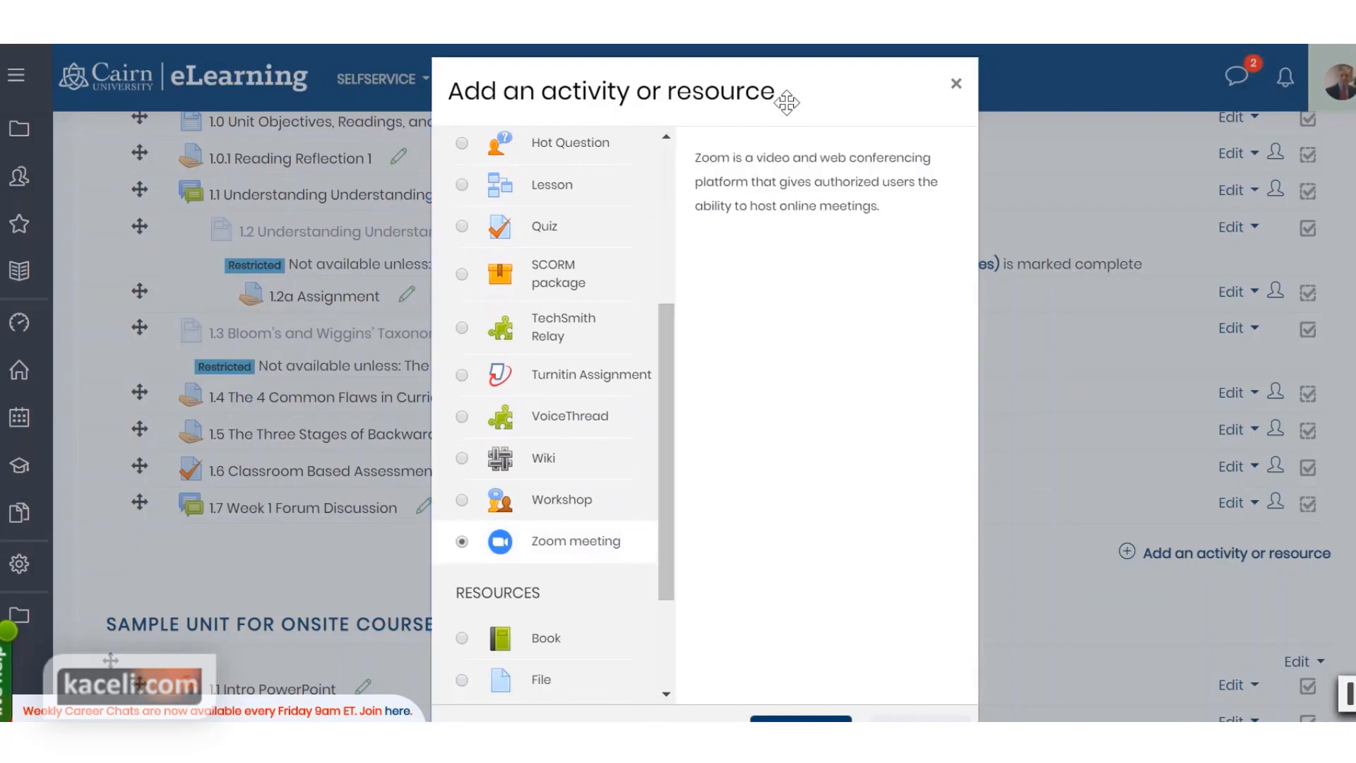
pyautogui.moveTo(787, 82); pyautogui.dragTo(775, 24)
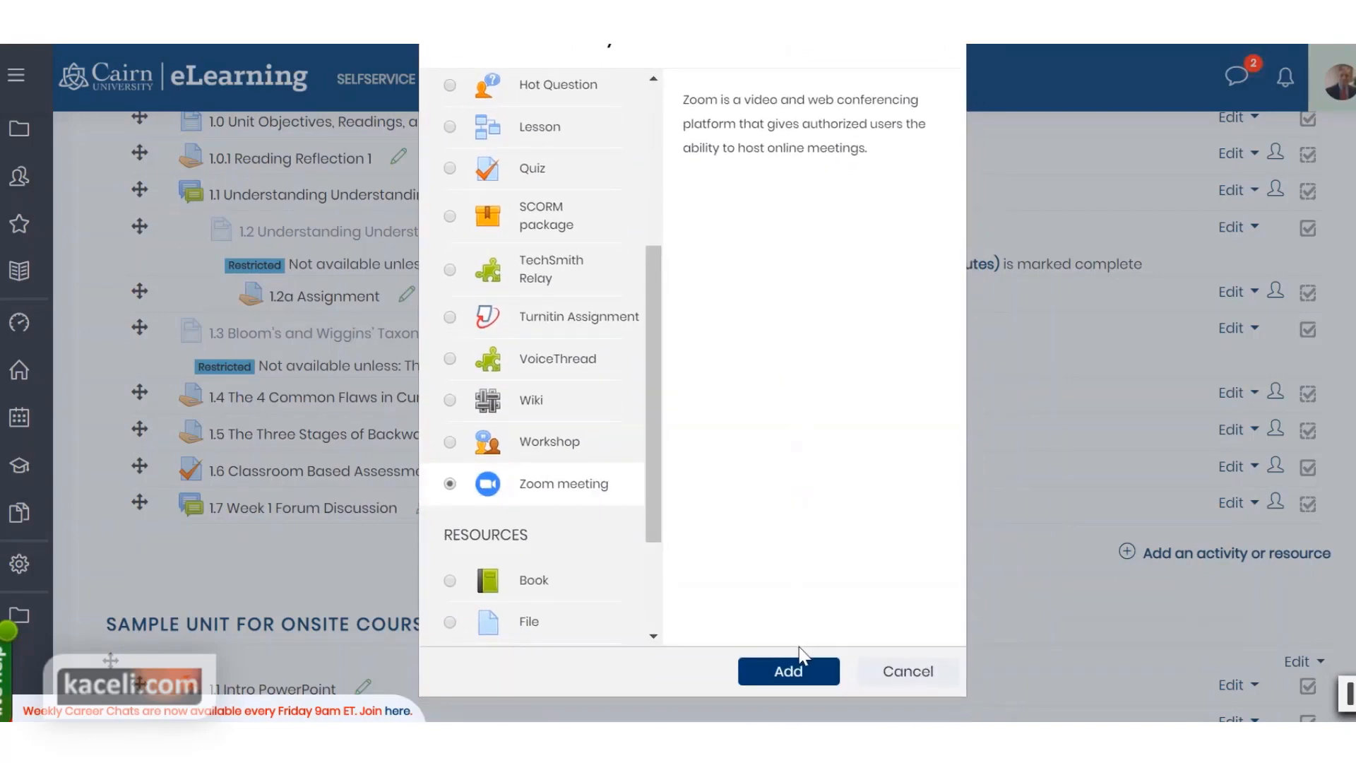
pyautogui.click(800, 671)
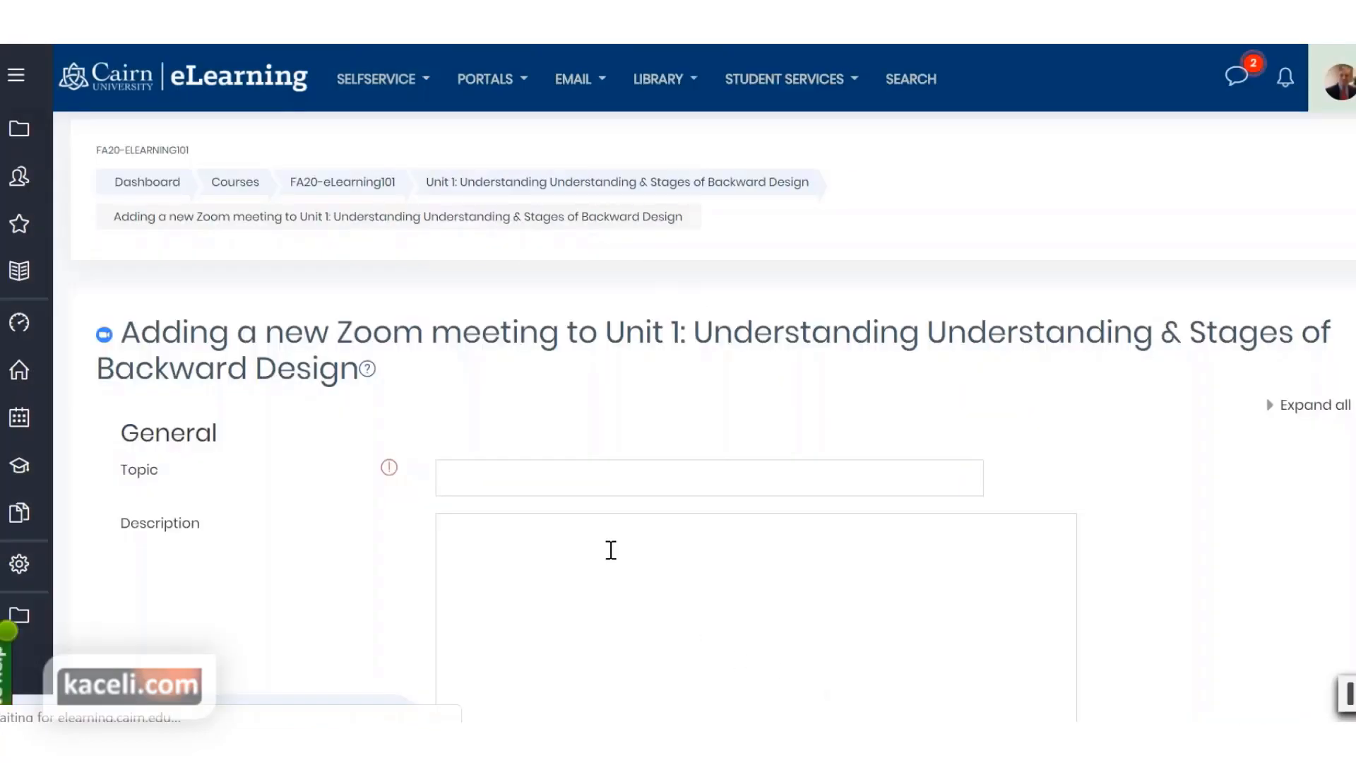
pyautogui.click(485, 472)
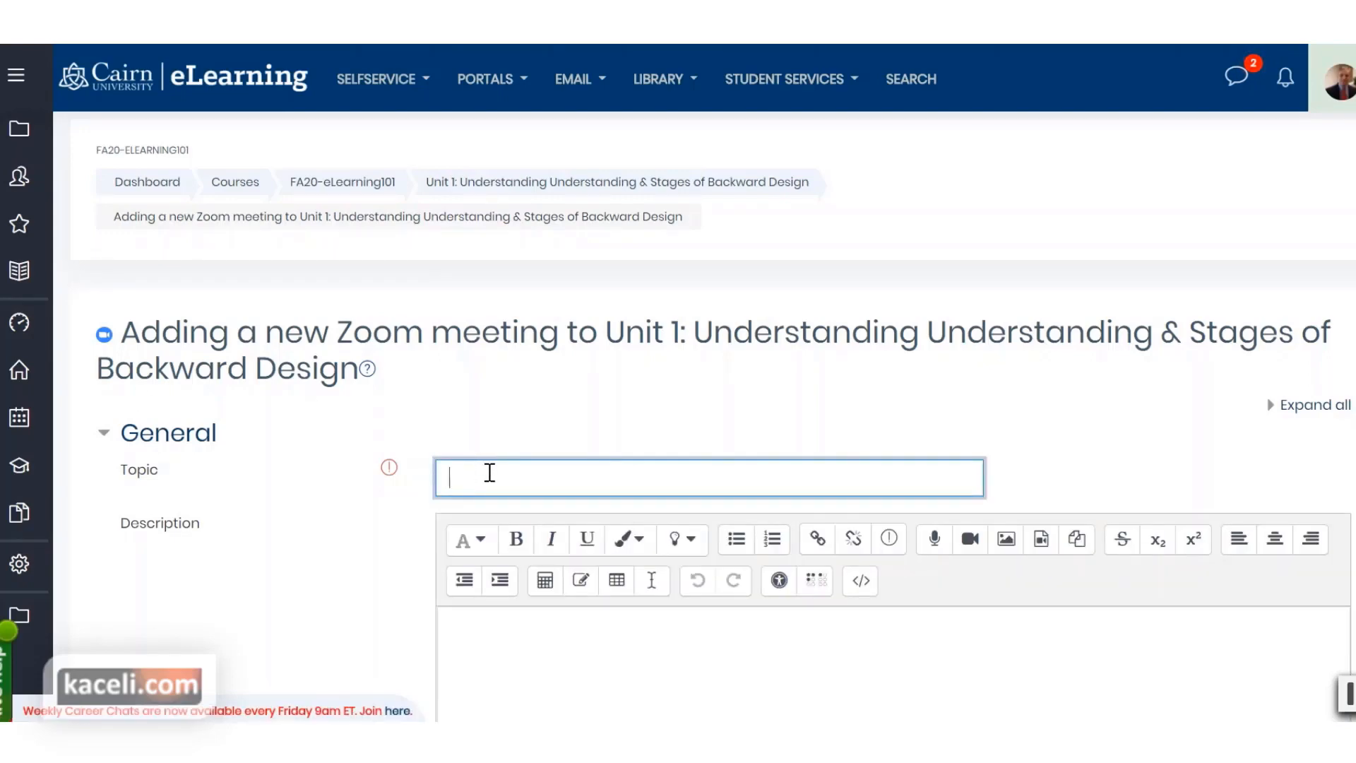
pyautogui.write('1.8 Live Web Conference 10/5/2019 8:00pm ET')
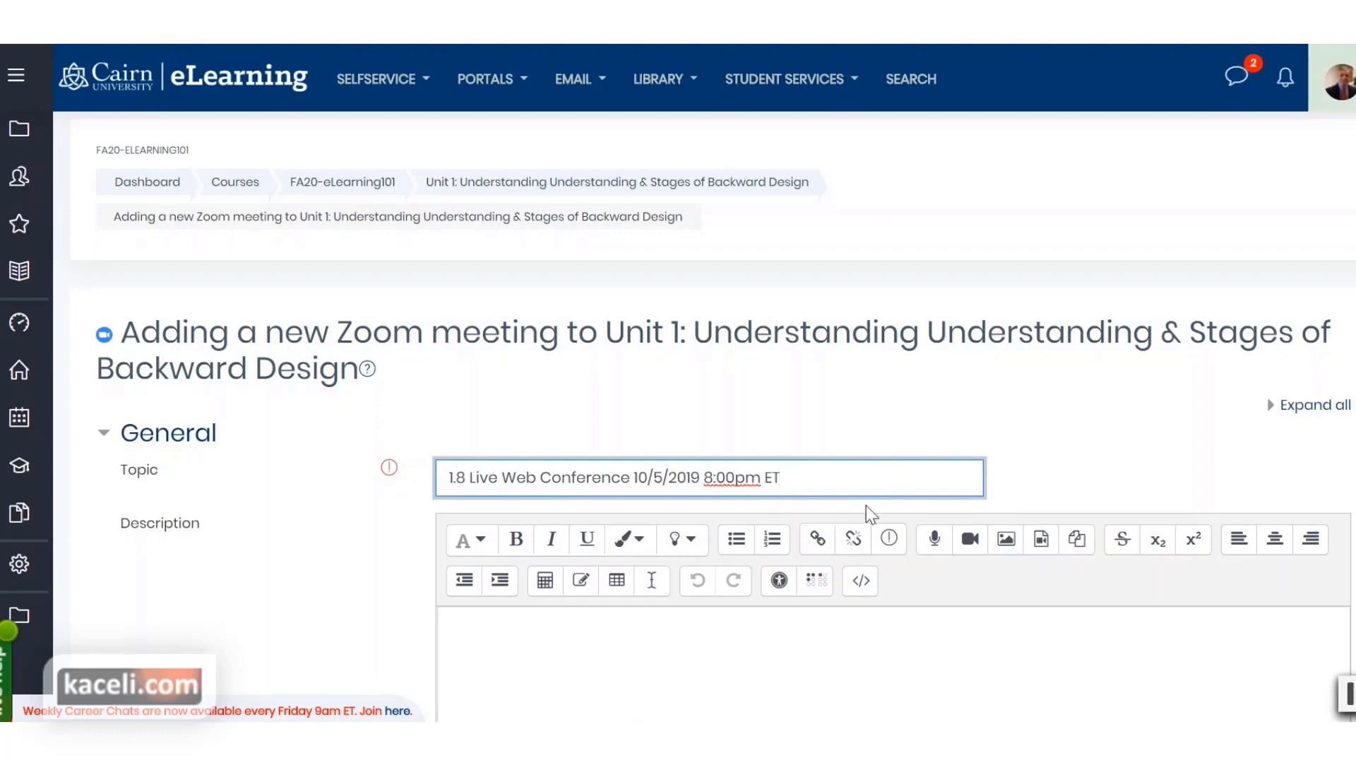
pyautogui.scroll(-2, 889, 600)
pyautogui.click(591, 444)
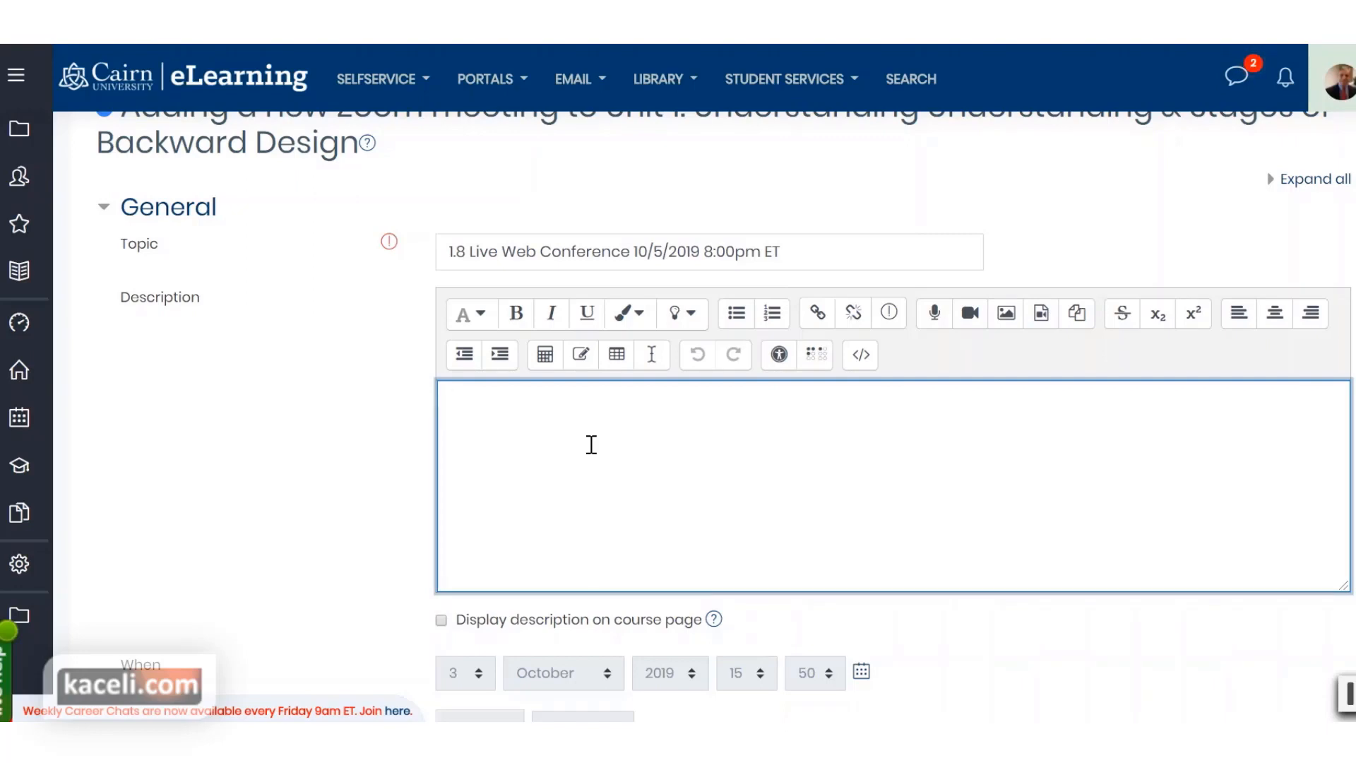
pyautogui.write('A webcam is required. Test the system from https://zoom.us/test')
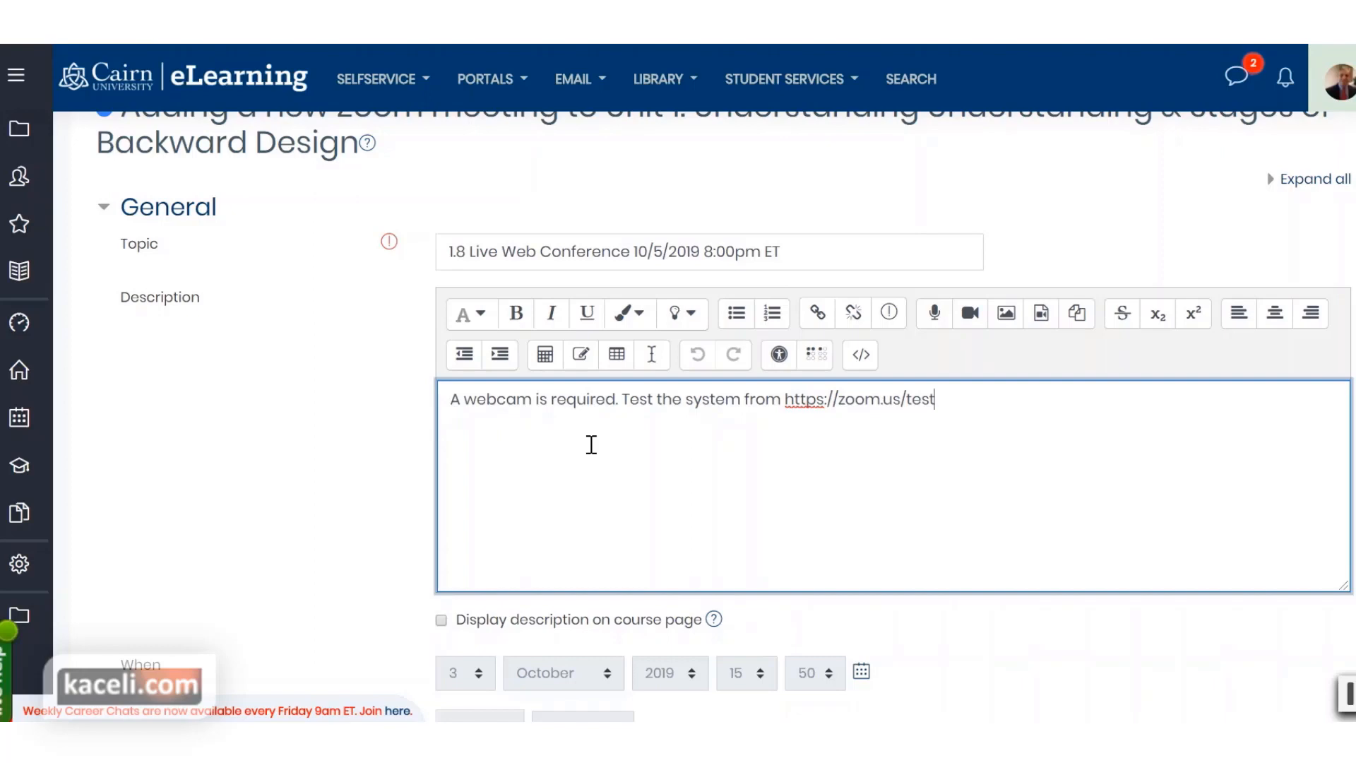
pyautogui.moveTo(946, 396); pyautogui.dragTo(787, 396)
pyautogui.hotkey('ctrl', 'c')
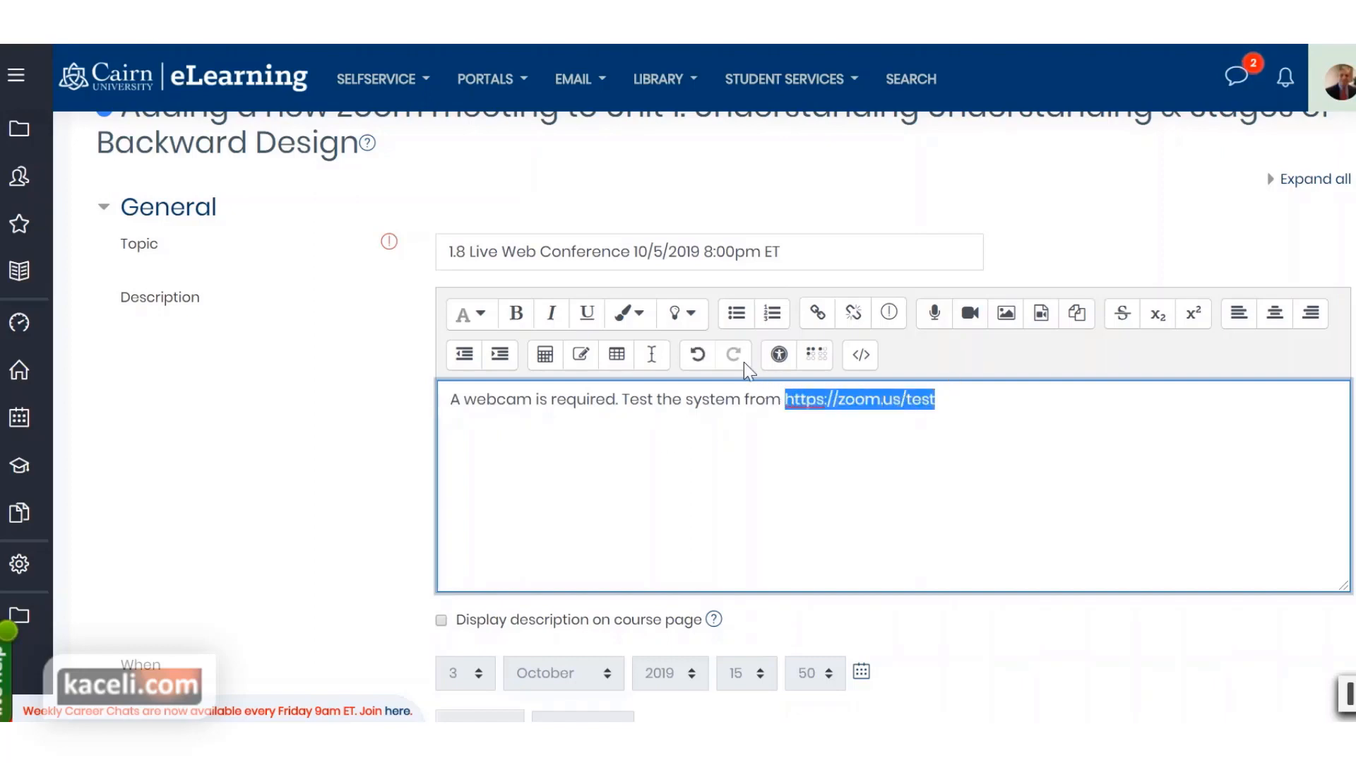
pyautogui.click(818, 315)
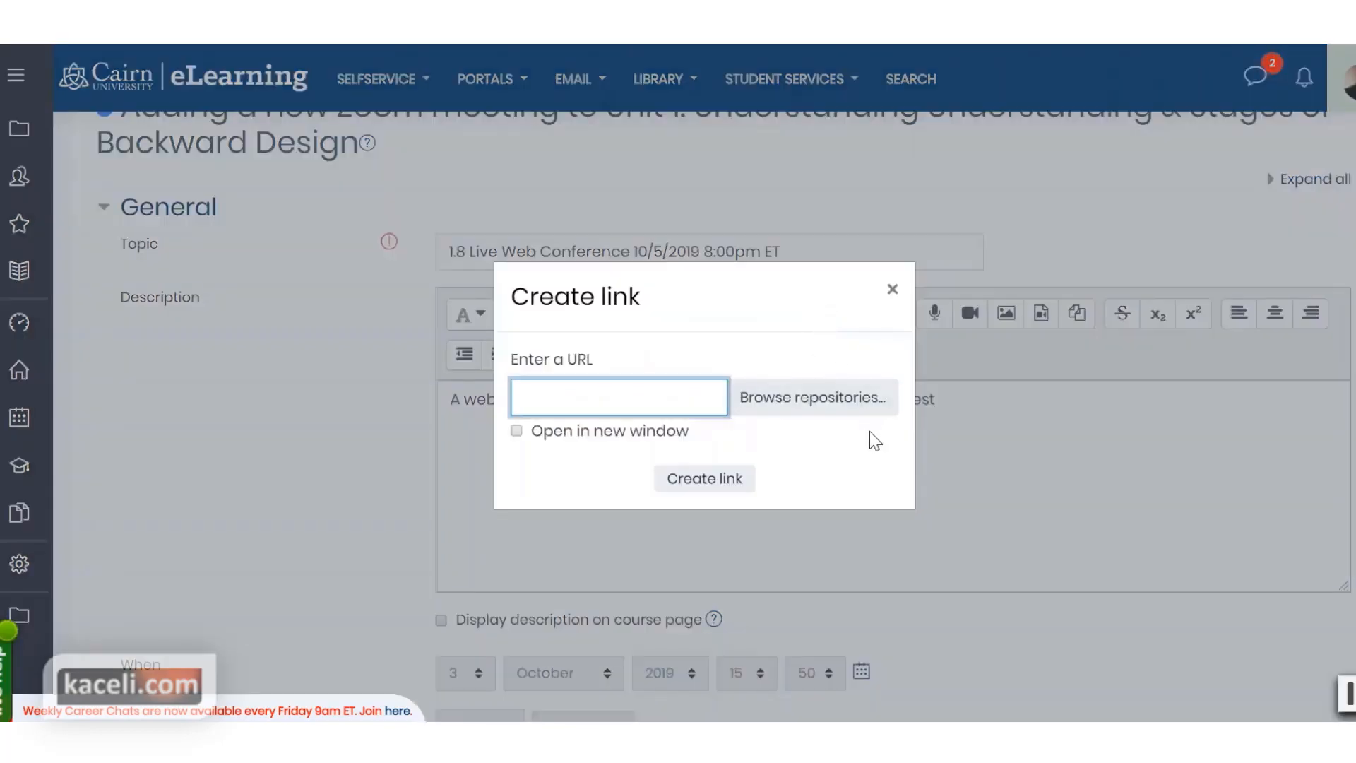
pyautogui.hotkey('ctrl', 'v')
pyautogui.click(590, 432)
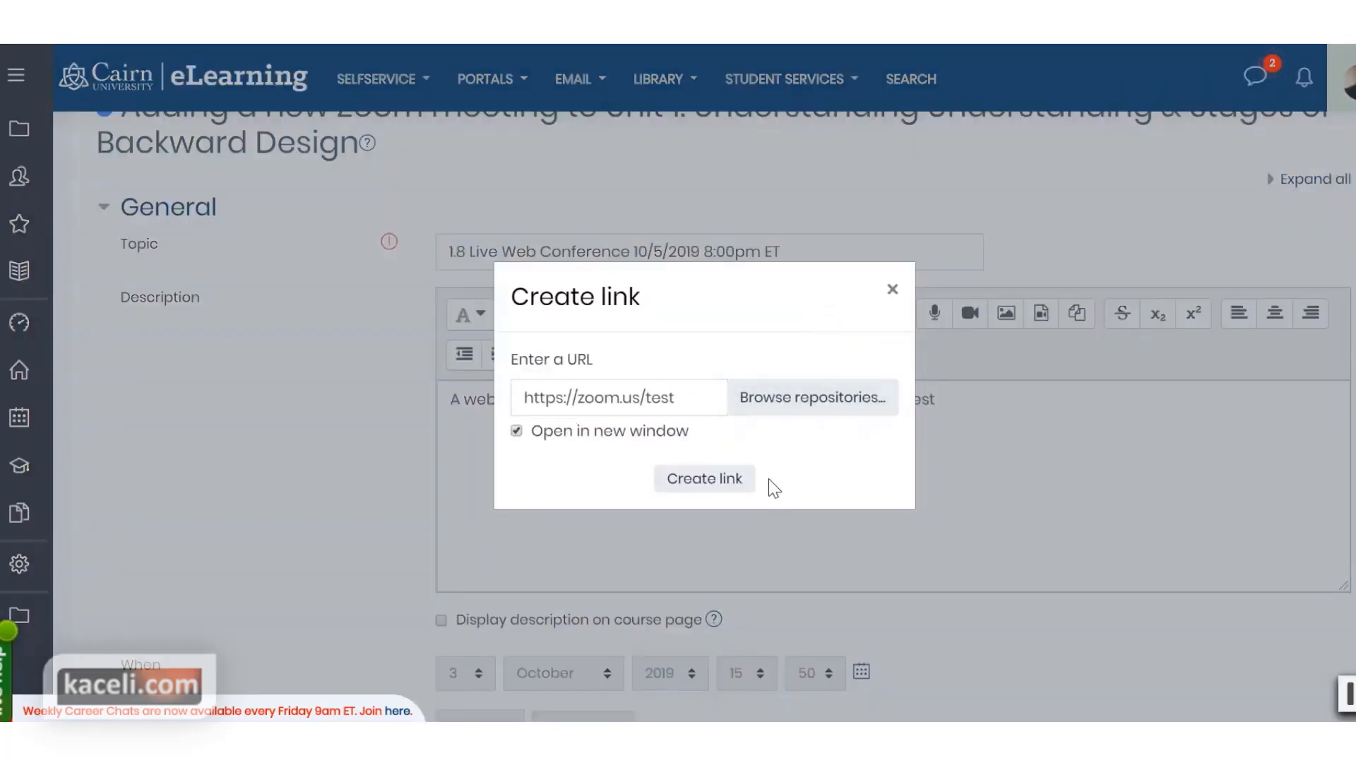
pyautogui.click(732, 479)
# - Append ". Join the meeting at least 5 minutes prior to the scheduled time." to the description and display the description on the course page
pyautogui.click(950, 404)
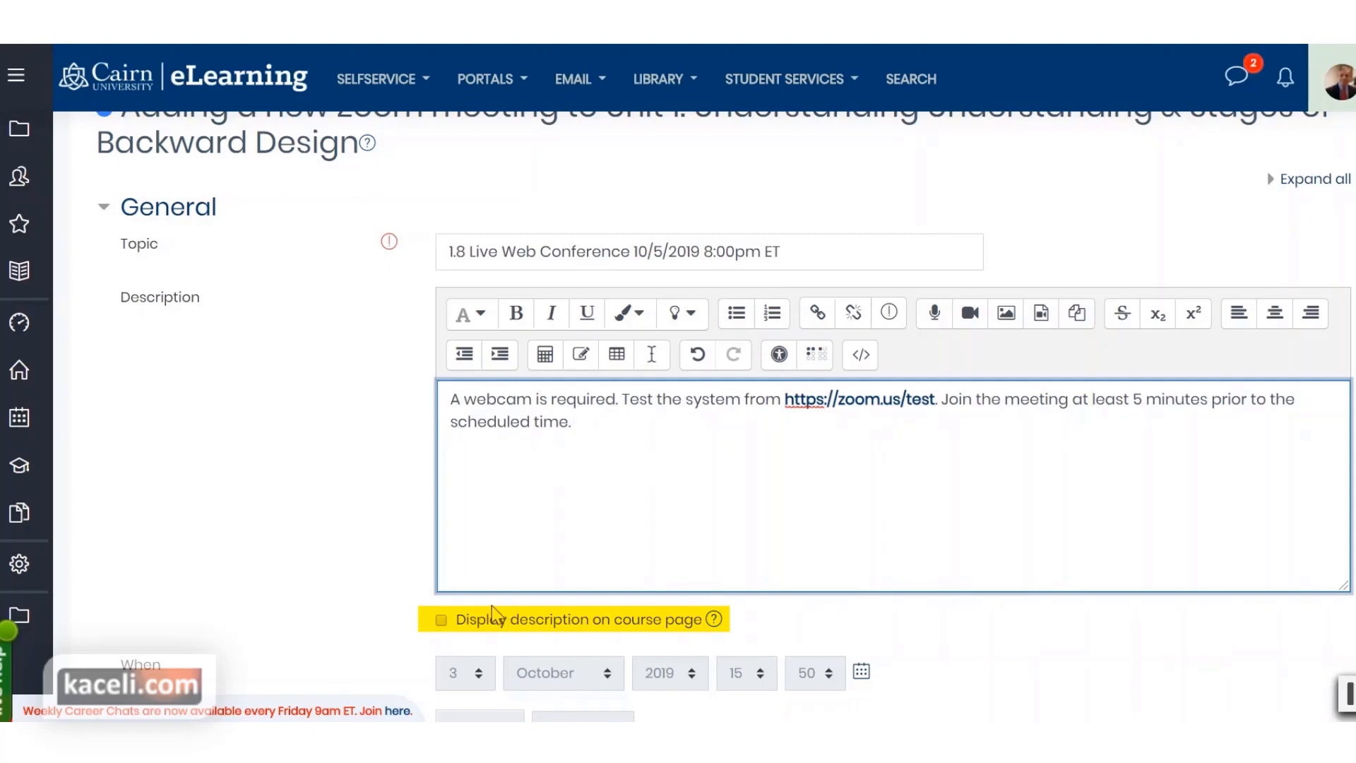
pyautogui.click(441, 621)
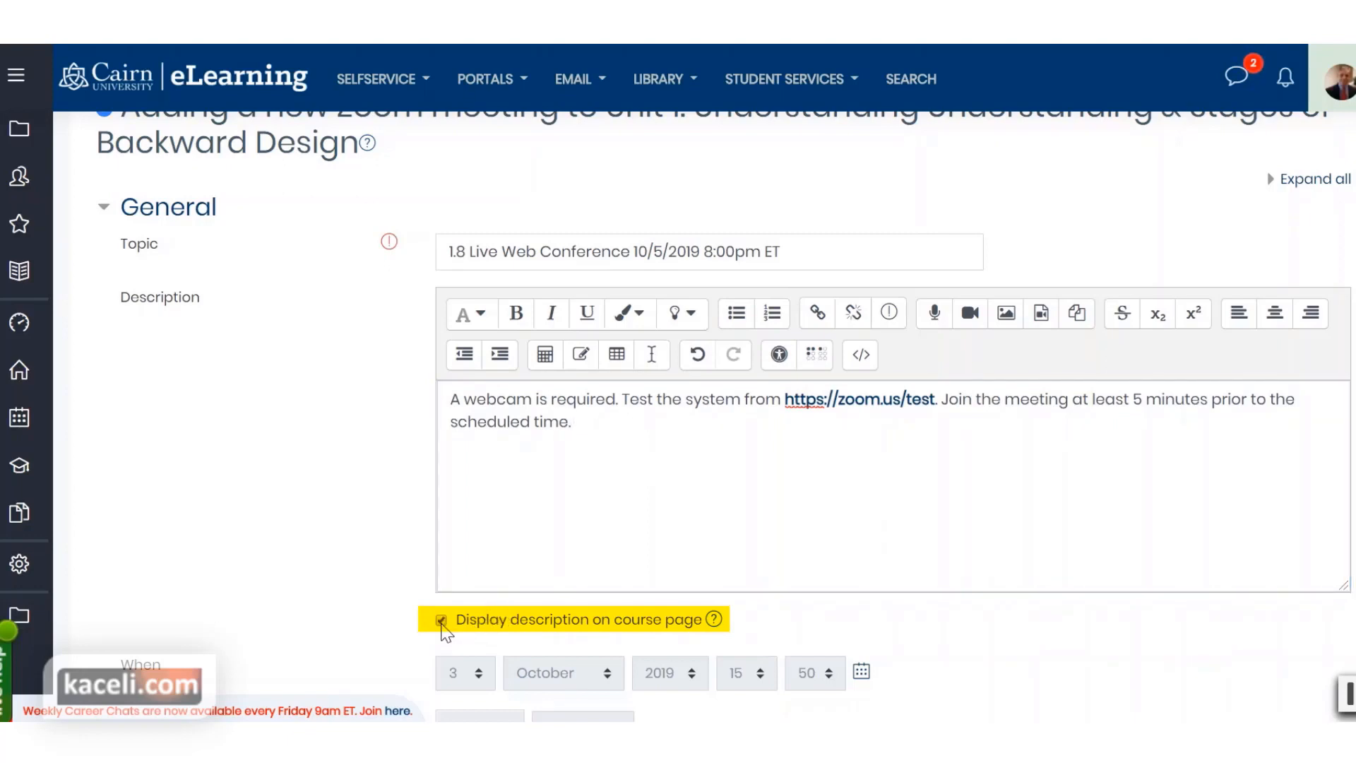
# - Review the Zoom meeting's schedule, duration, video, audio and host options, and check the date and time in its topic
pyautogui.scroll(-1, 422, 582)
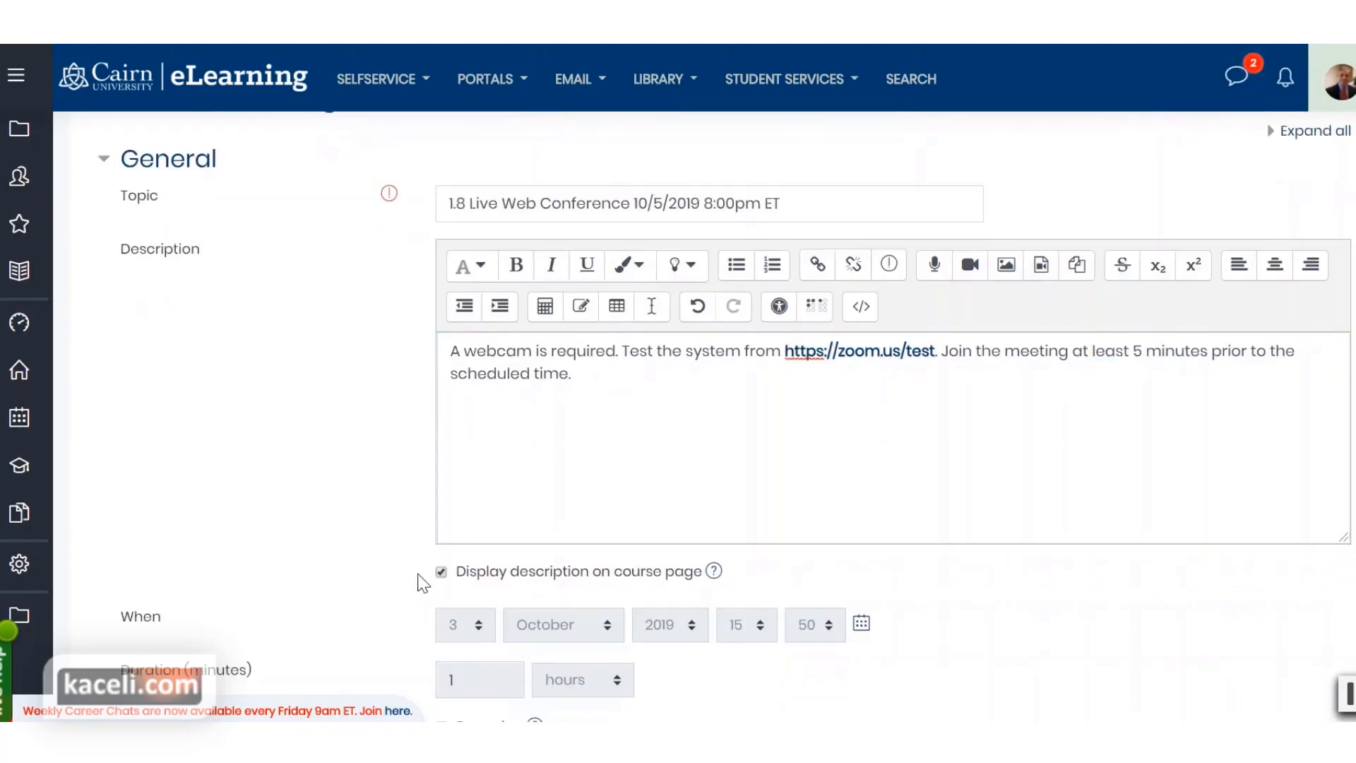
pyautogui.scroll(-1, 422, 583)
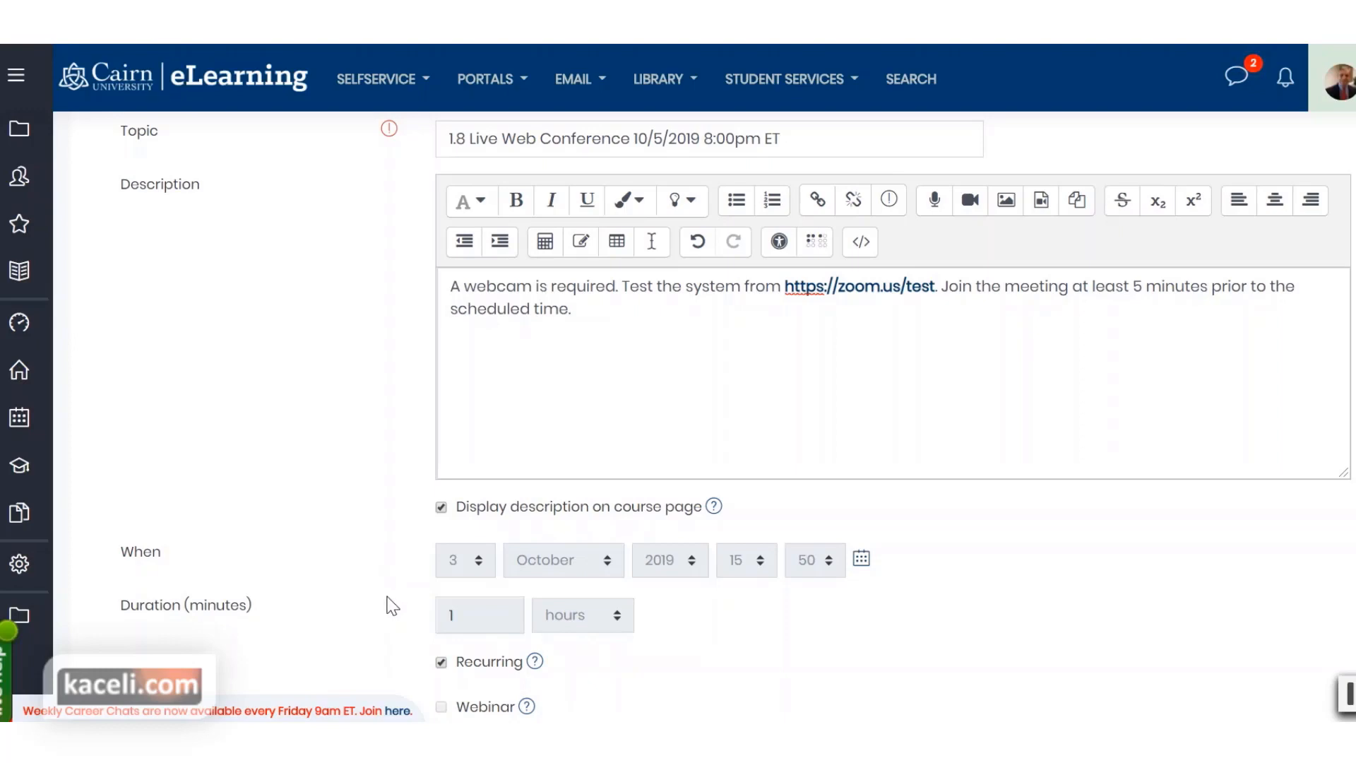
pyautogui.scroll(-6, 396, 629)
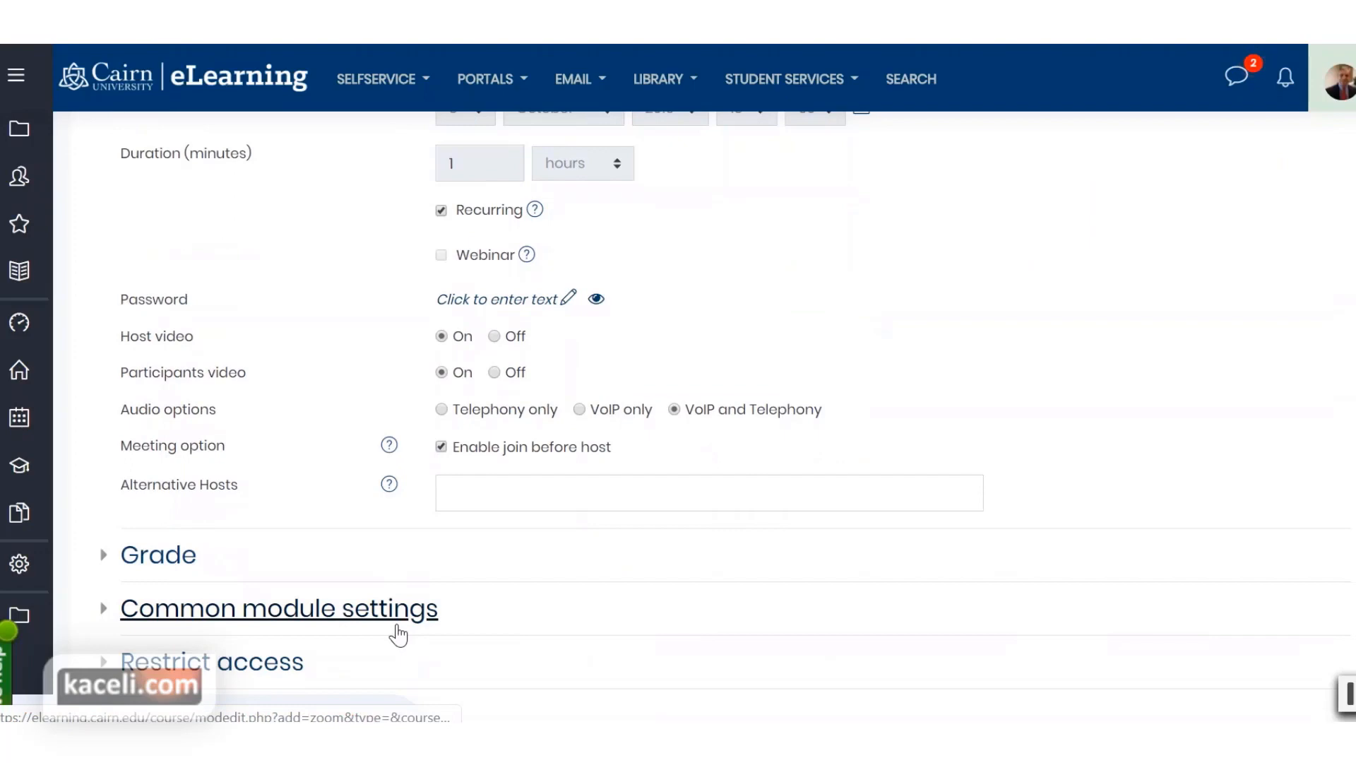
pyautogui.scroll(-5, 487, 621)
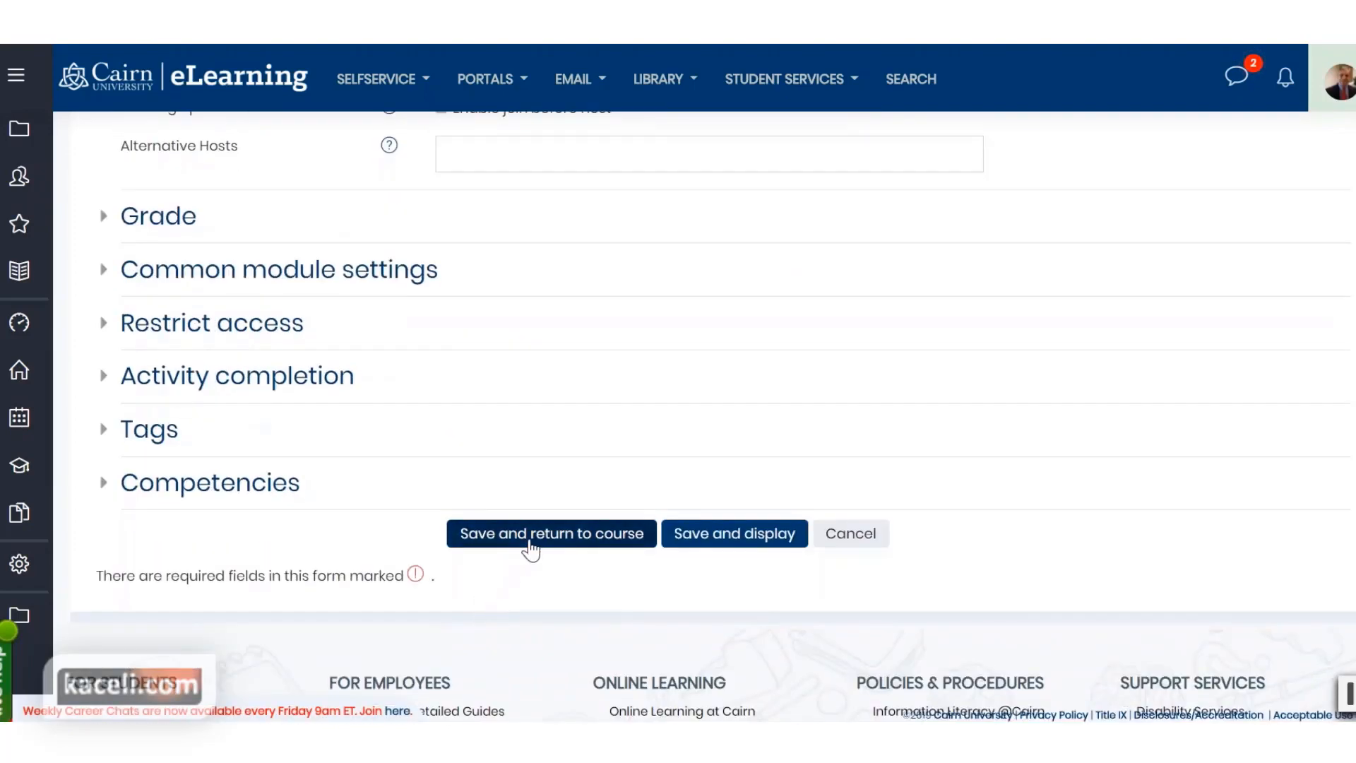
pyautogui.scroll(10, 543, 554)
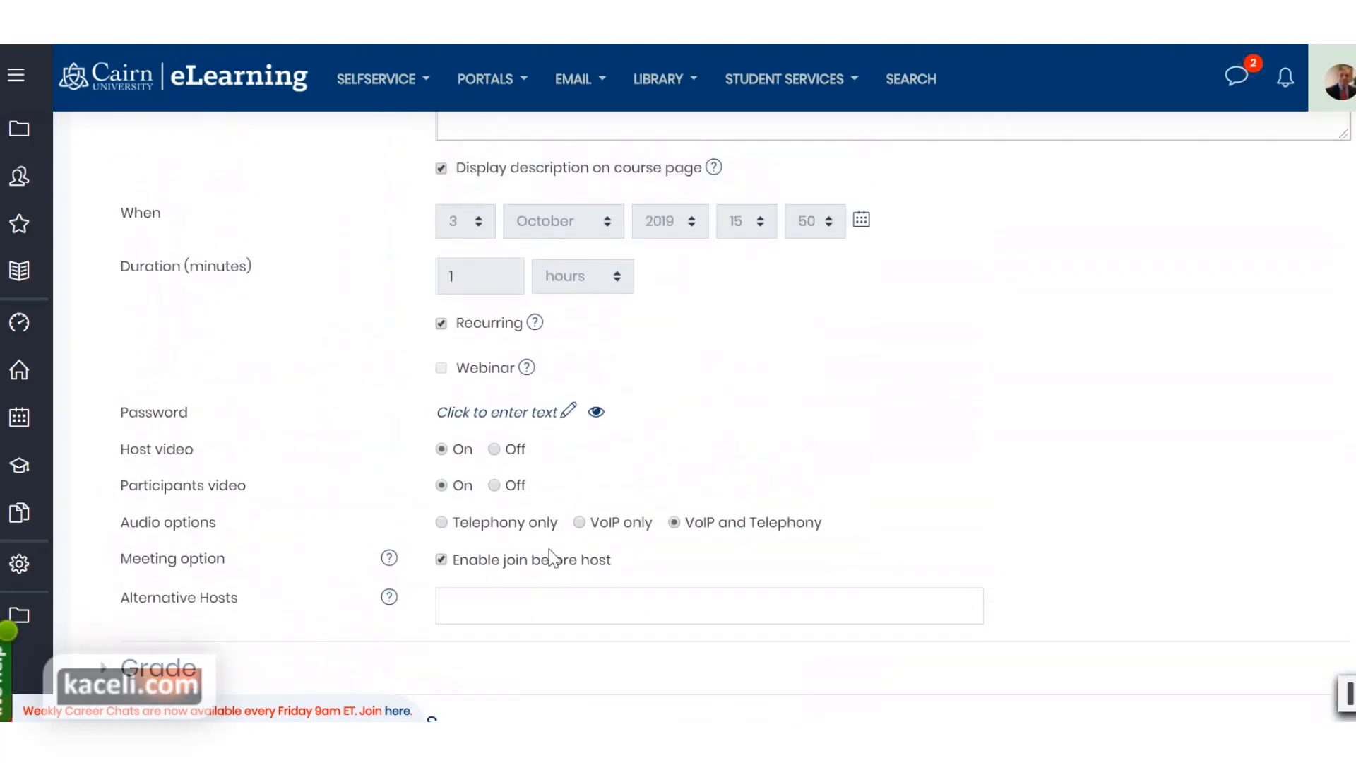
pyautogui.scroll(3, 553, 565)
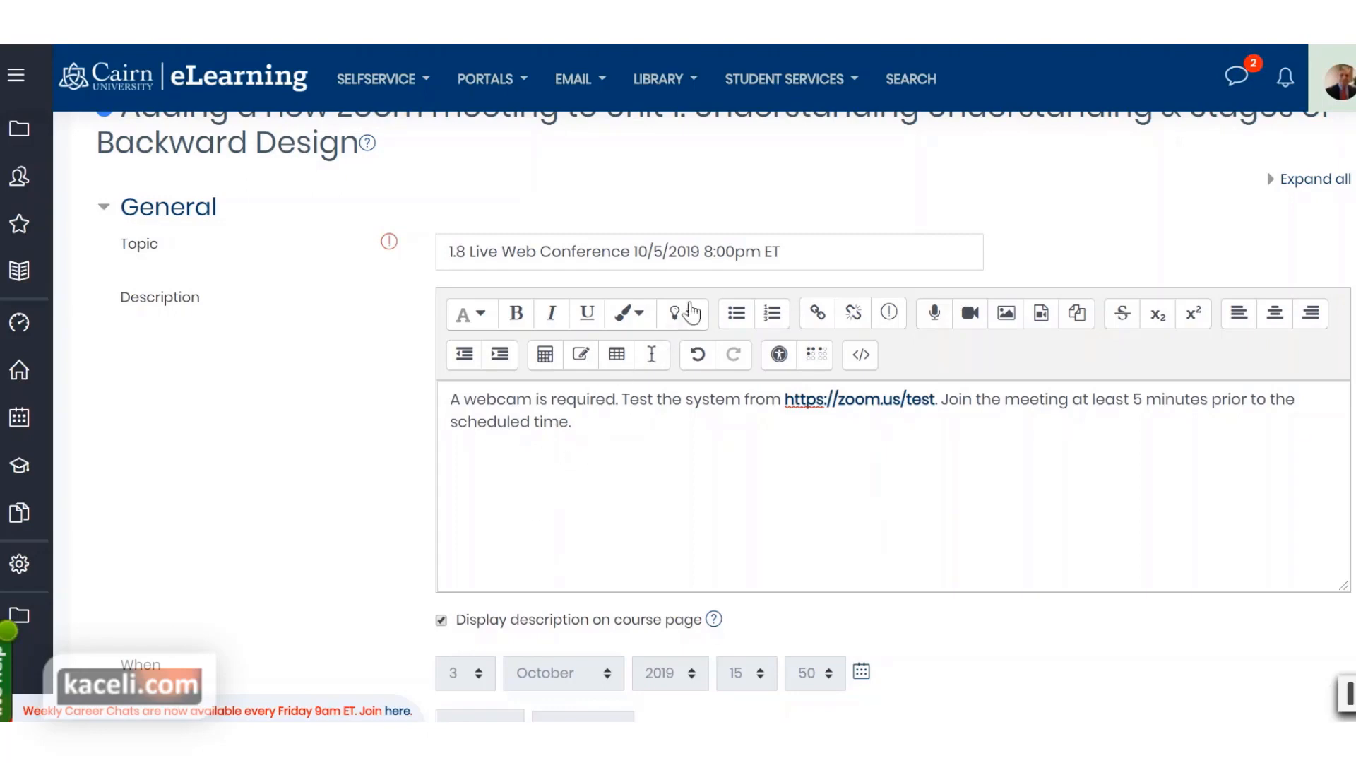
pyautogui.click(794, 248)
pyautogui.moveTo(794, 249); pyautogui.dragTo(635, 247)
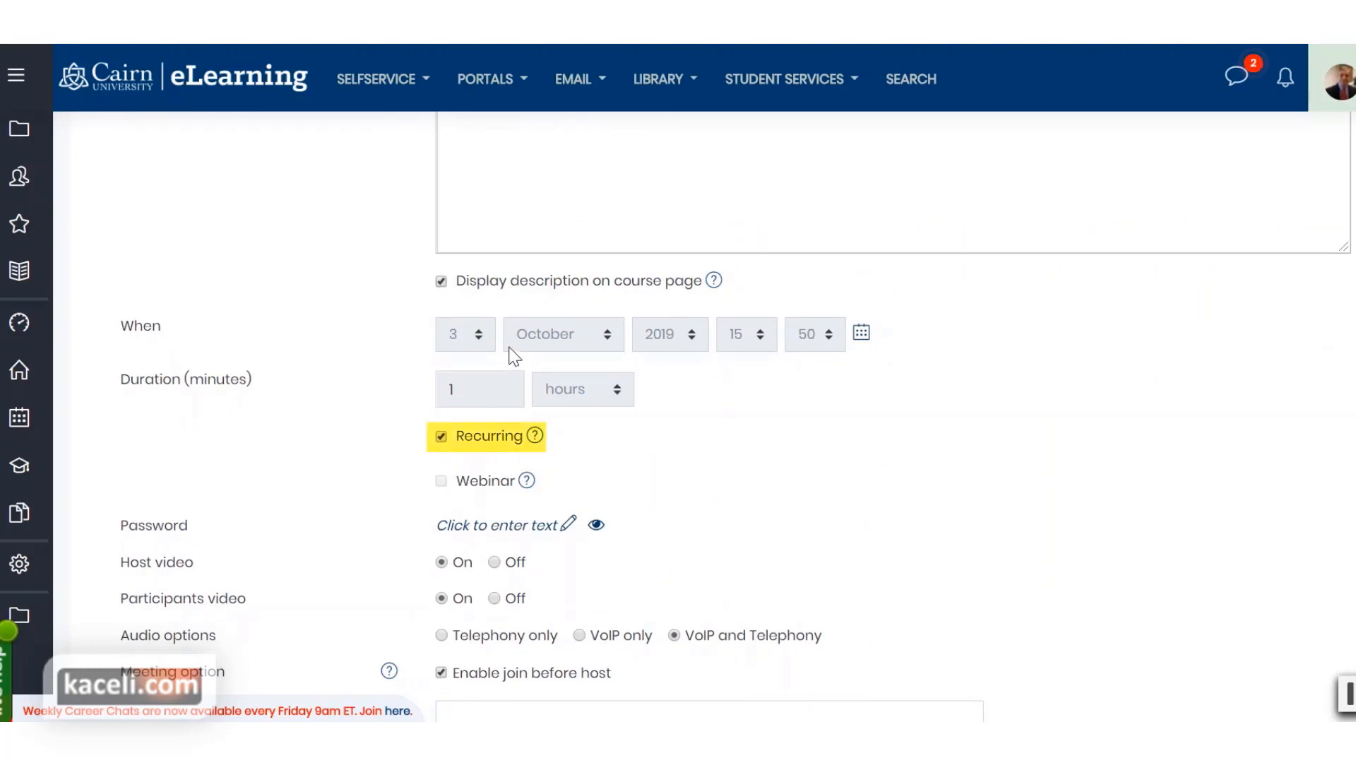
# - Turn off the Recurring option to review the date, duration and other meeting settings, and turn it back on
pyautogui.click(441, 437)
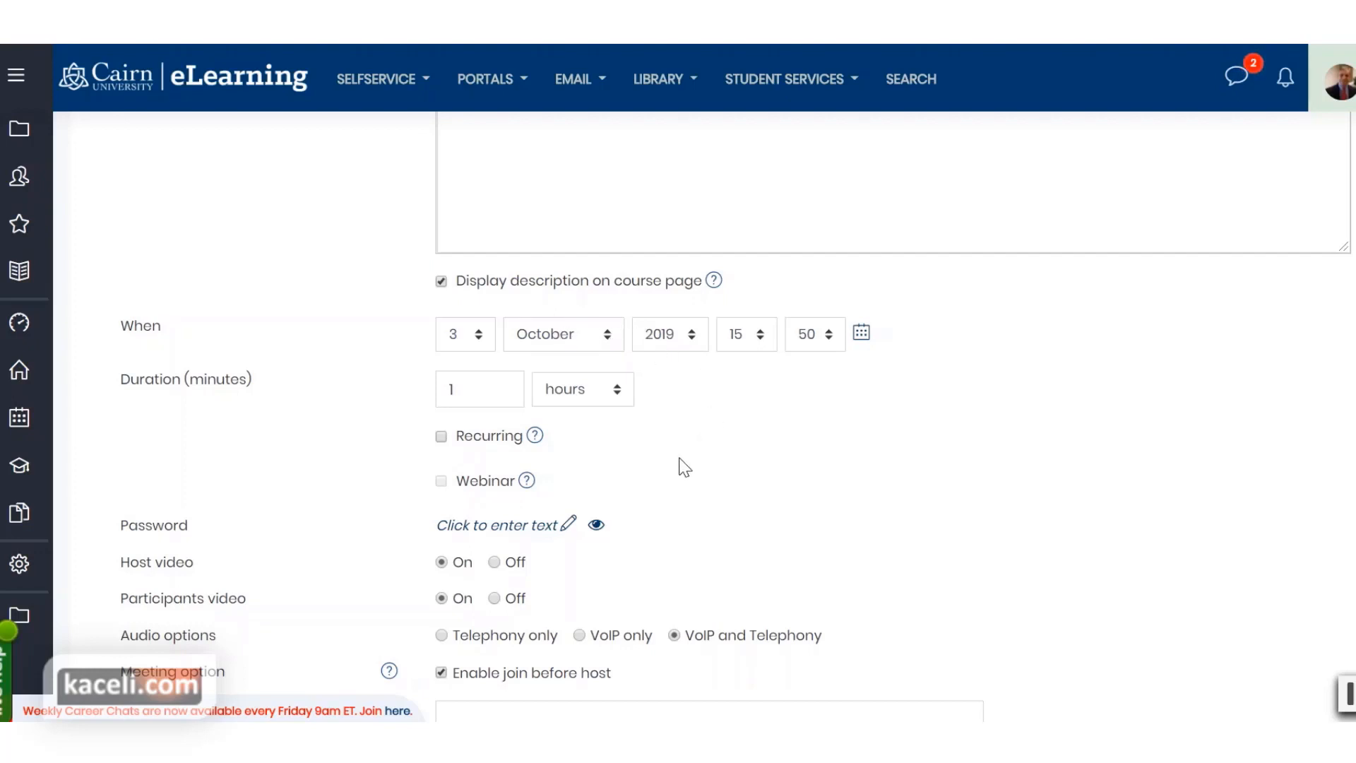
pyautogui.scroll(-2, 641, 519)
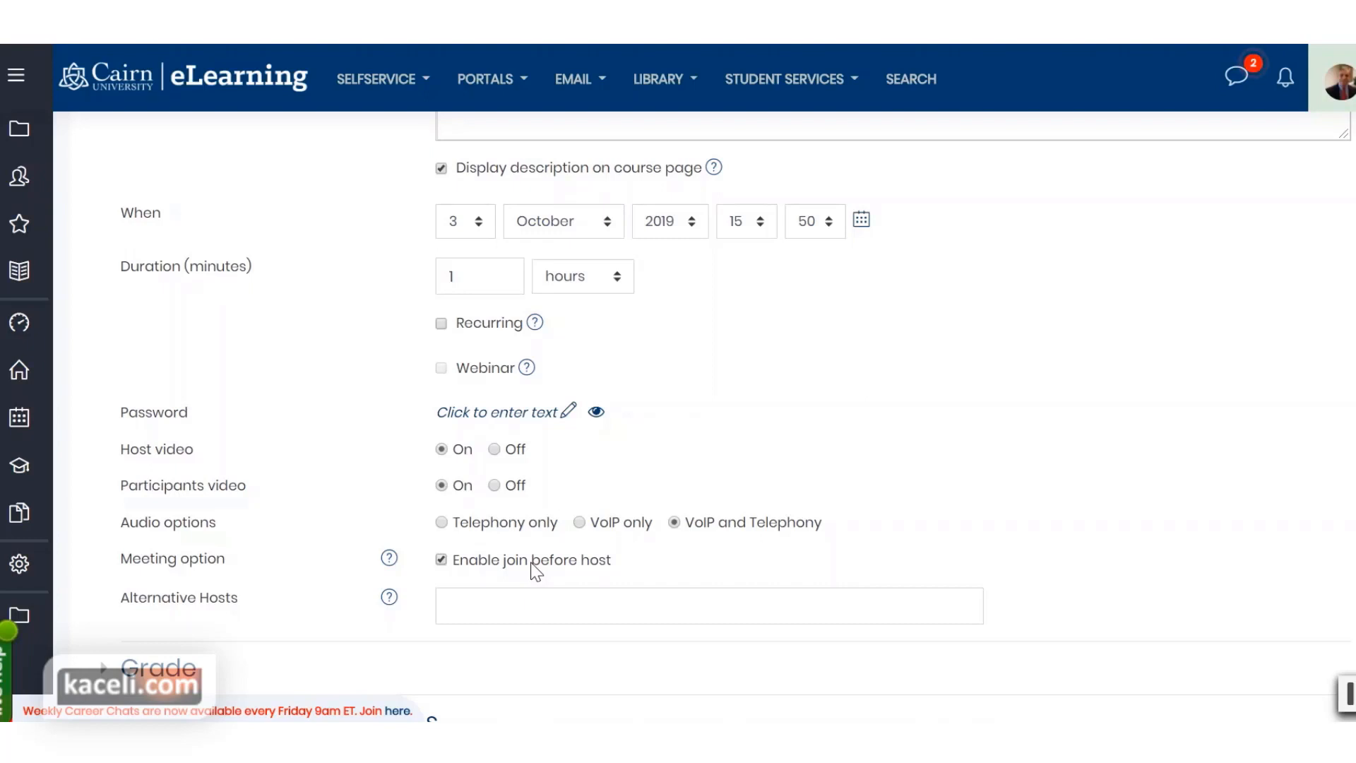
pyautogui.scroll(-2, 721, 452)
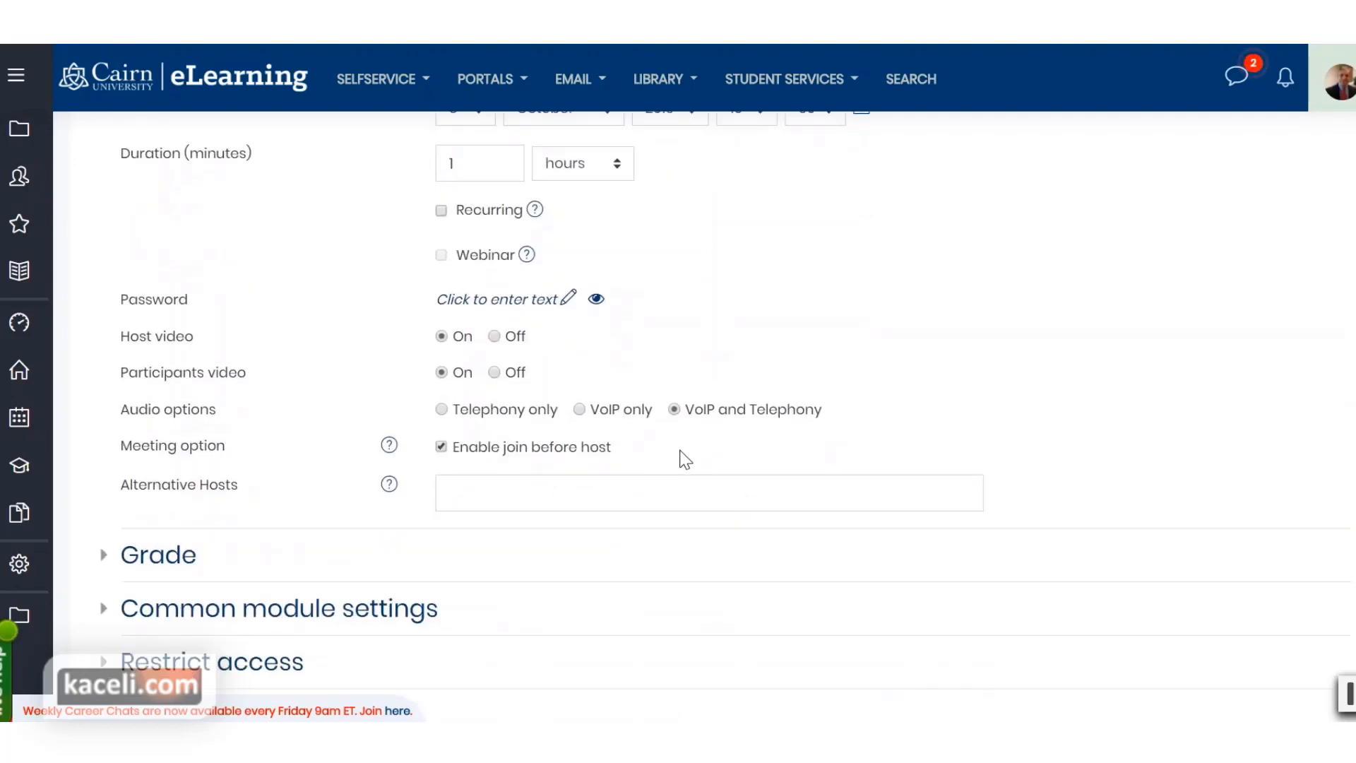
pyautogui.scroll(4, 533, 395)
pyautogui.scroll(-5, 494, 452)
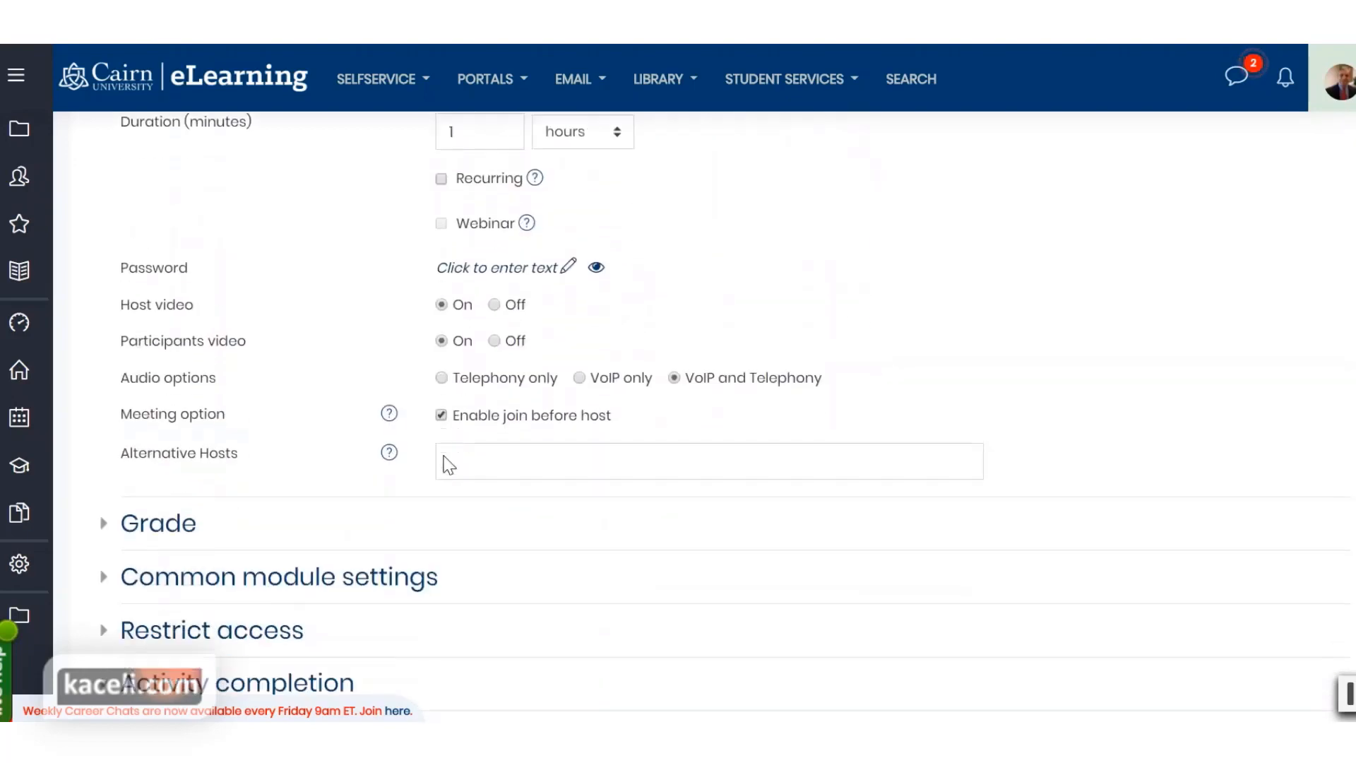
pyautogui.scroll(-3, 443, 473)
pyautogui.scroll(5, 526, 424)
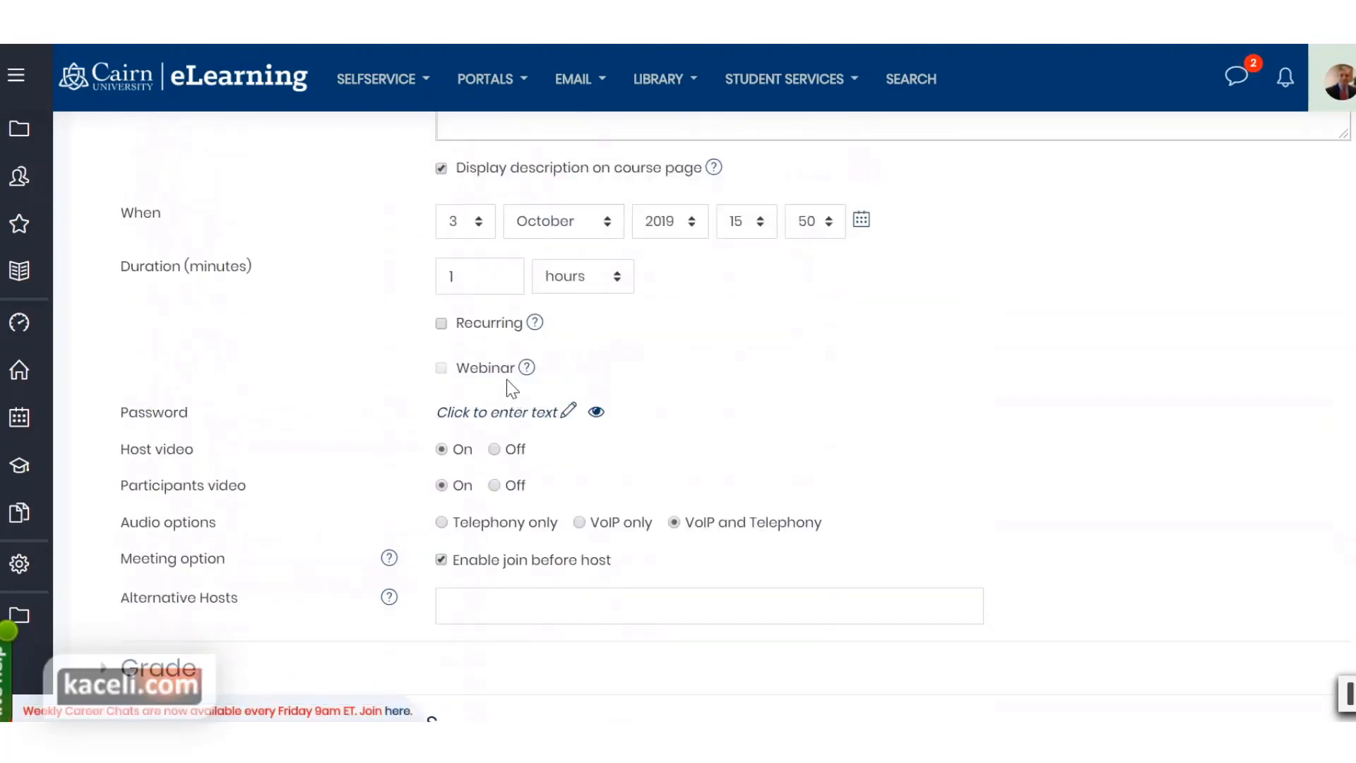
pyautogui.click(441, 323)
# - Save the new Zoom meeting and return to the course page
pyautogui.scroll(-6, 664, 408)
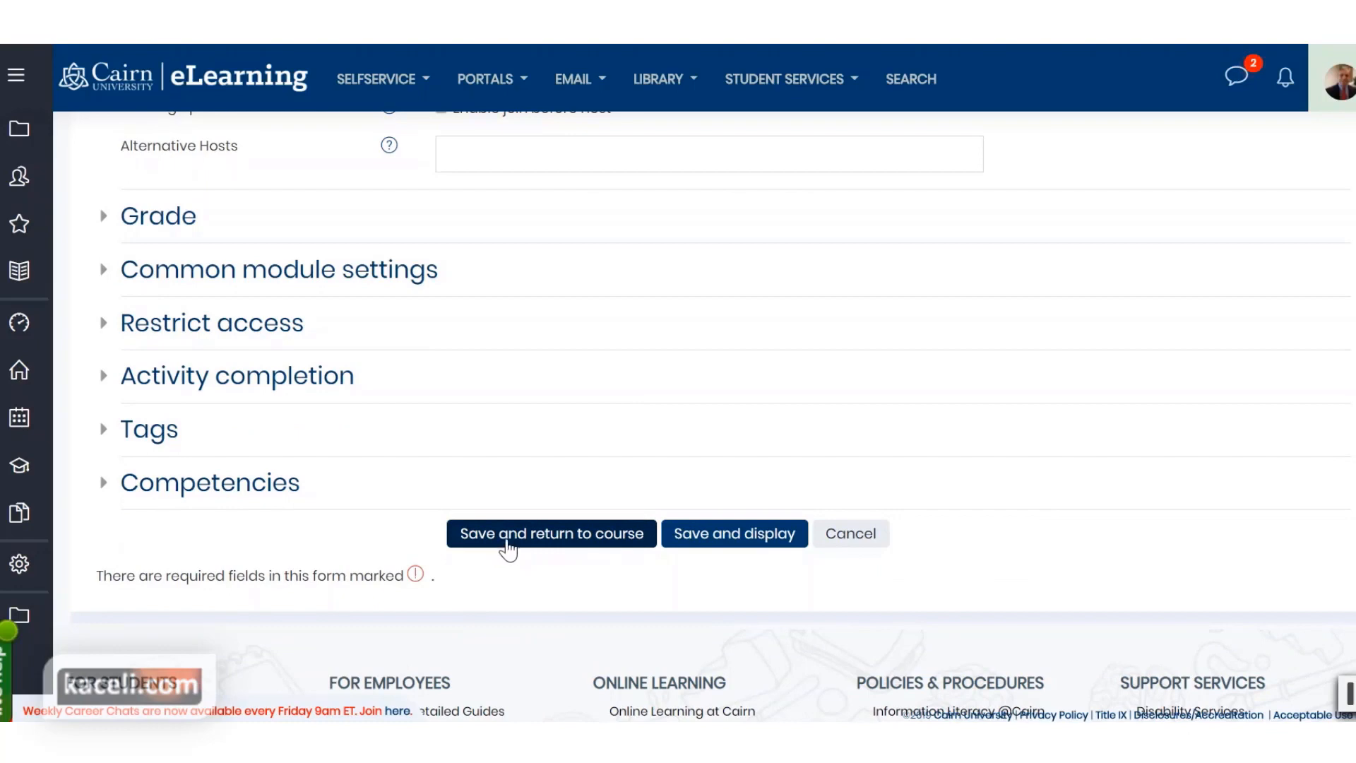
pyautogui.click(507, 538)
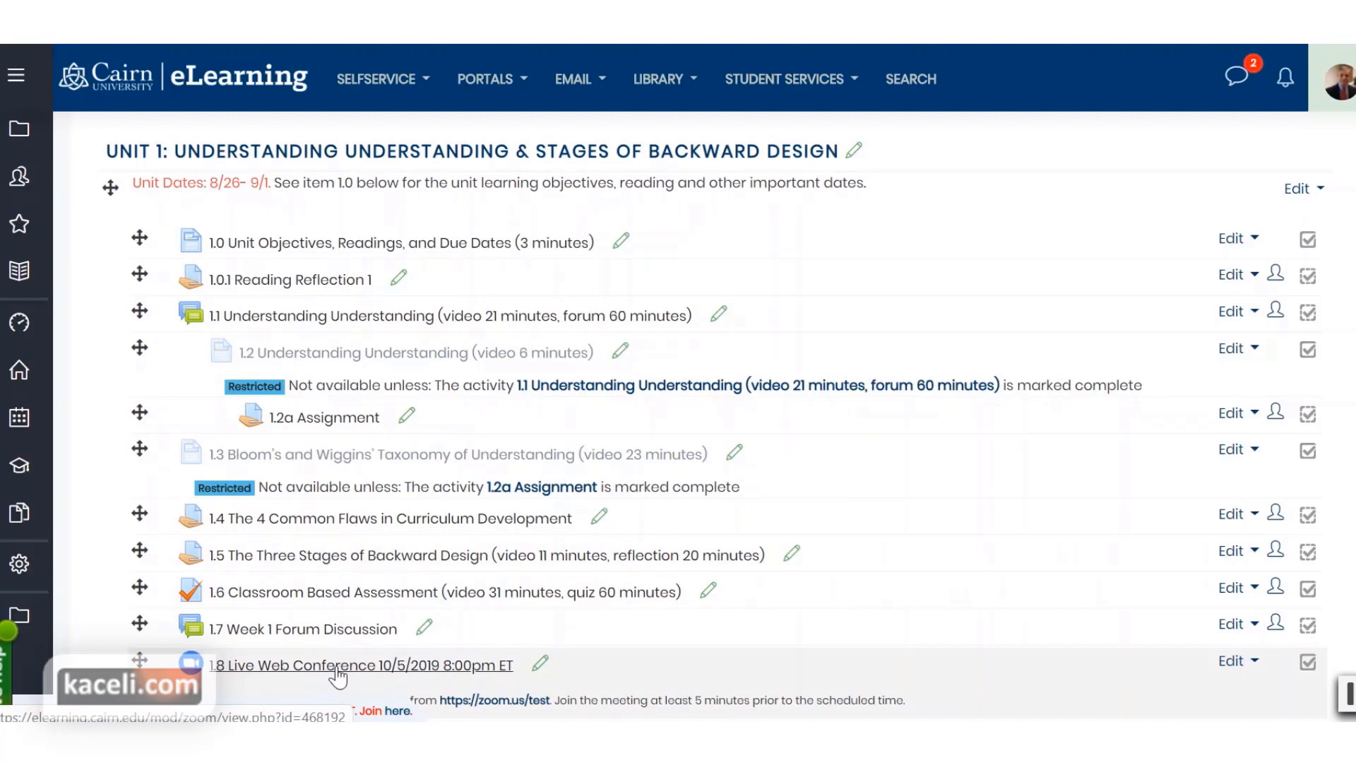
# - Open the 1.8 Live Web Conference activity from Unit 1 and review its description and meeting details
pyautogui.scroll(-2, 327, 667)
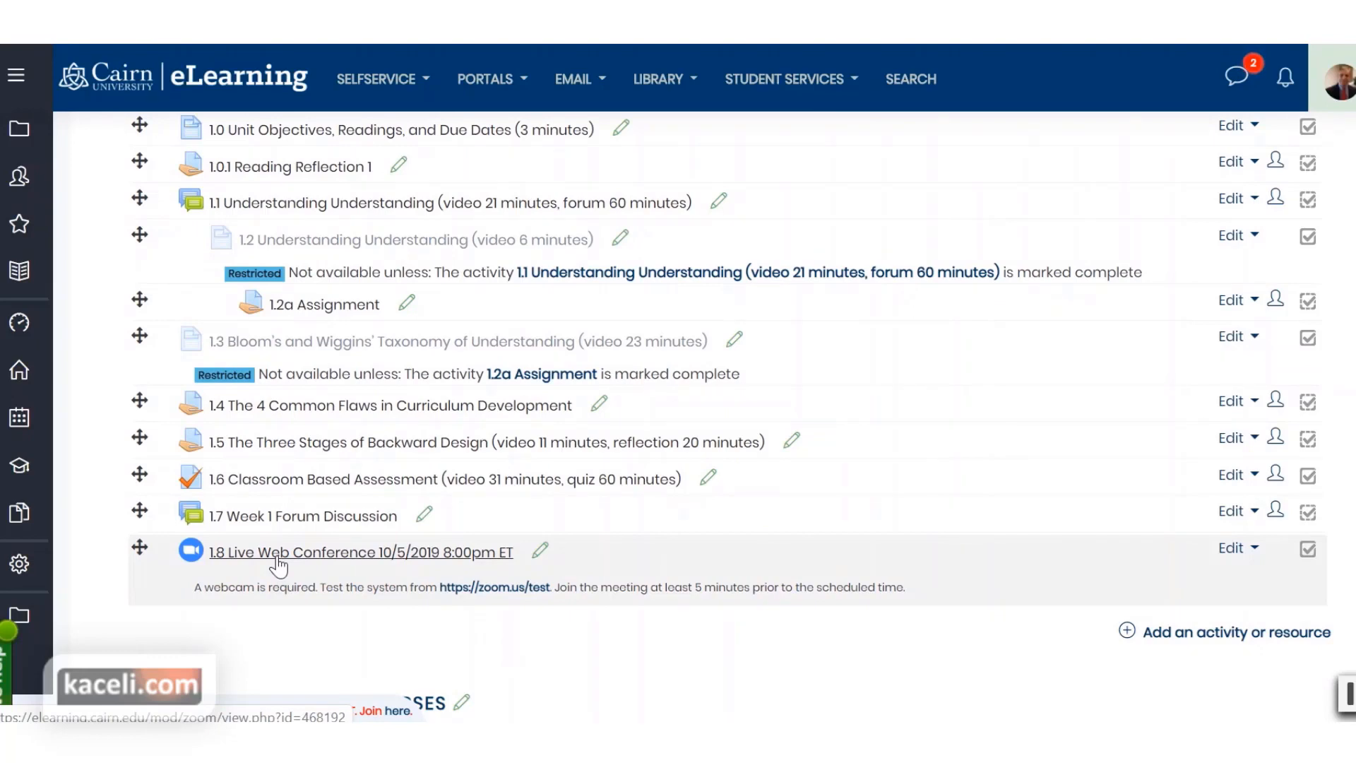
pyautogui.click(318, 565)
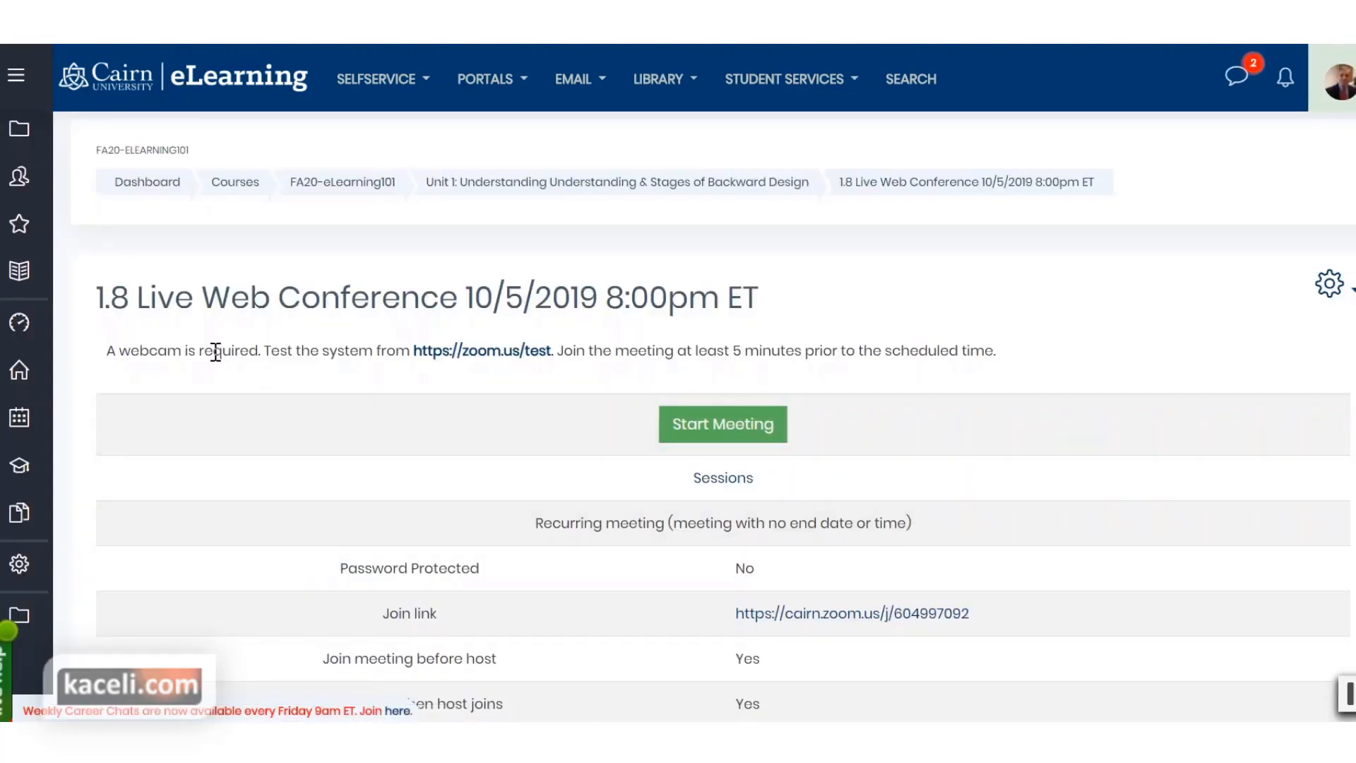
pyautogui.moveTo(213, 351); pyautogui.dragTo(386, 351)
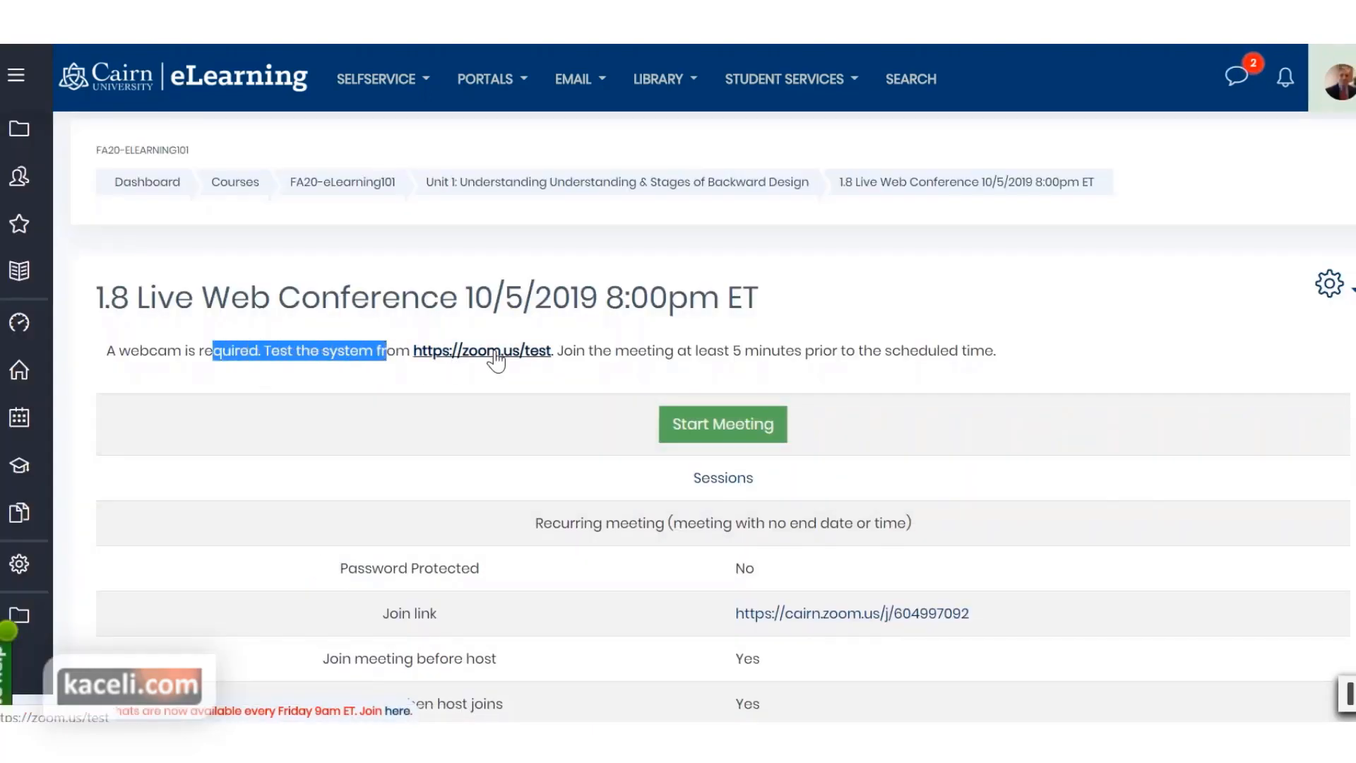
pyautogui.click(779, 361)
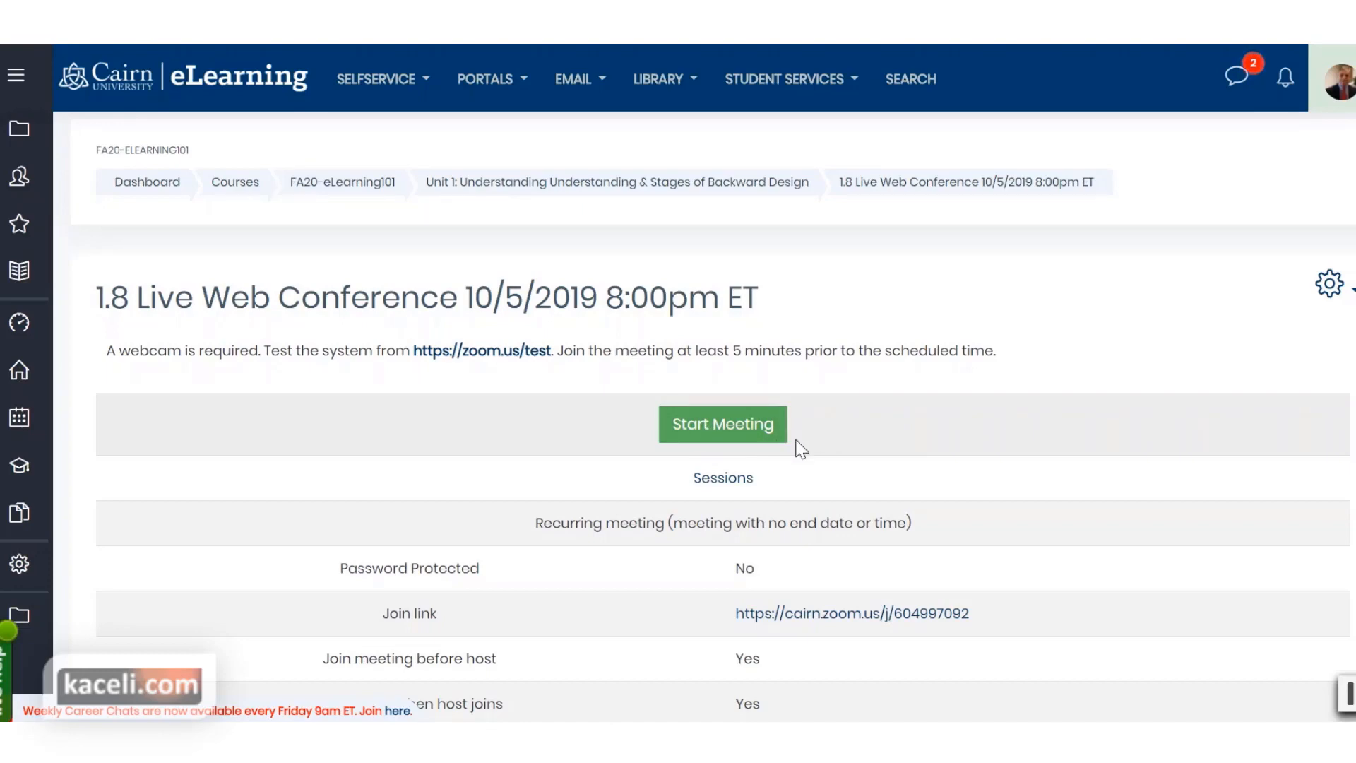
# - Start the 1.8 Live Web Conference meeting in Zoom and join with computer audio after checking the phone call dial-in details
pyautogui.click(716, 427)
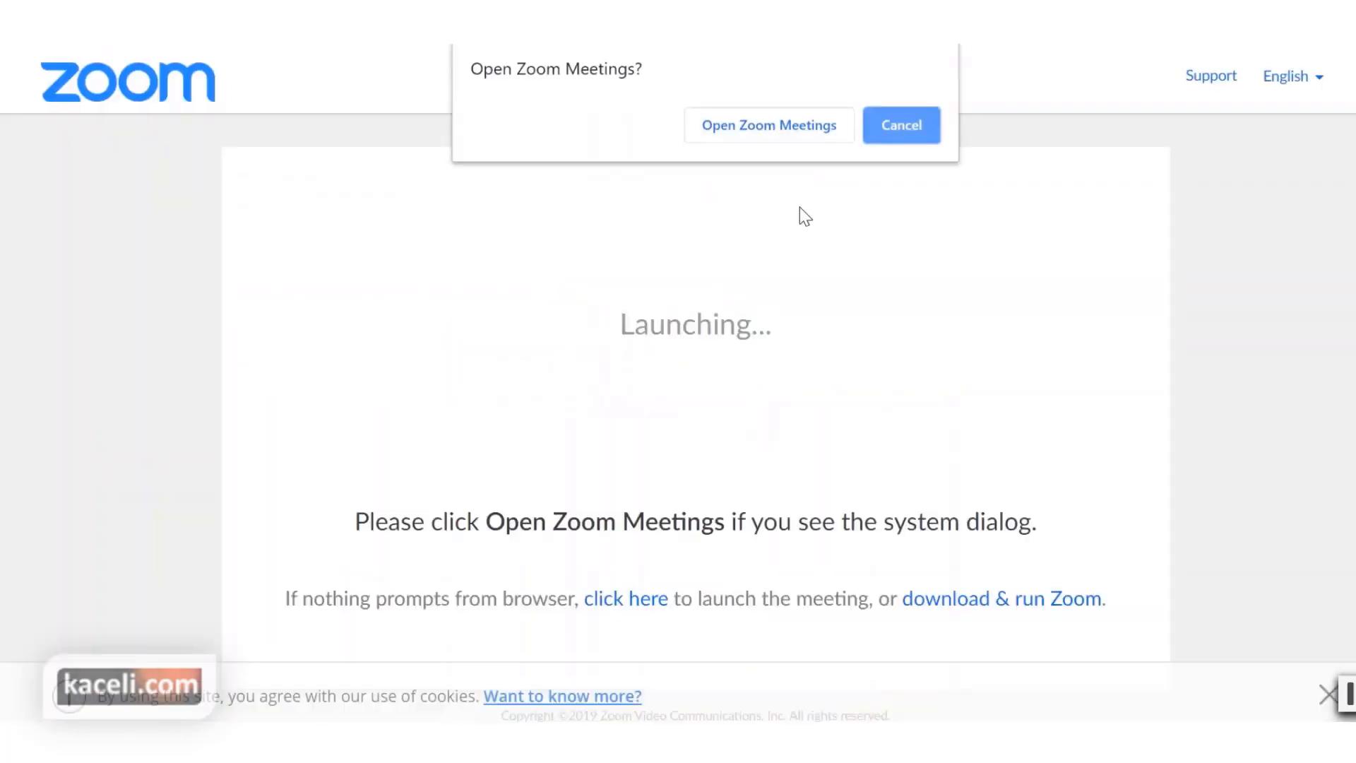
pyautogui.click(729, 131)
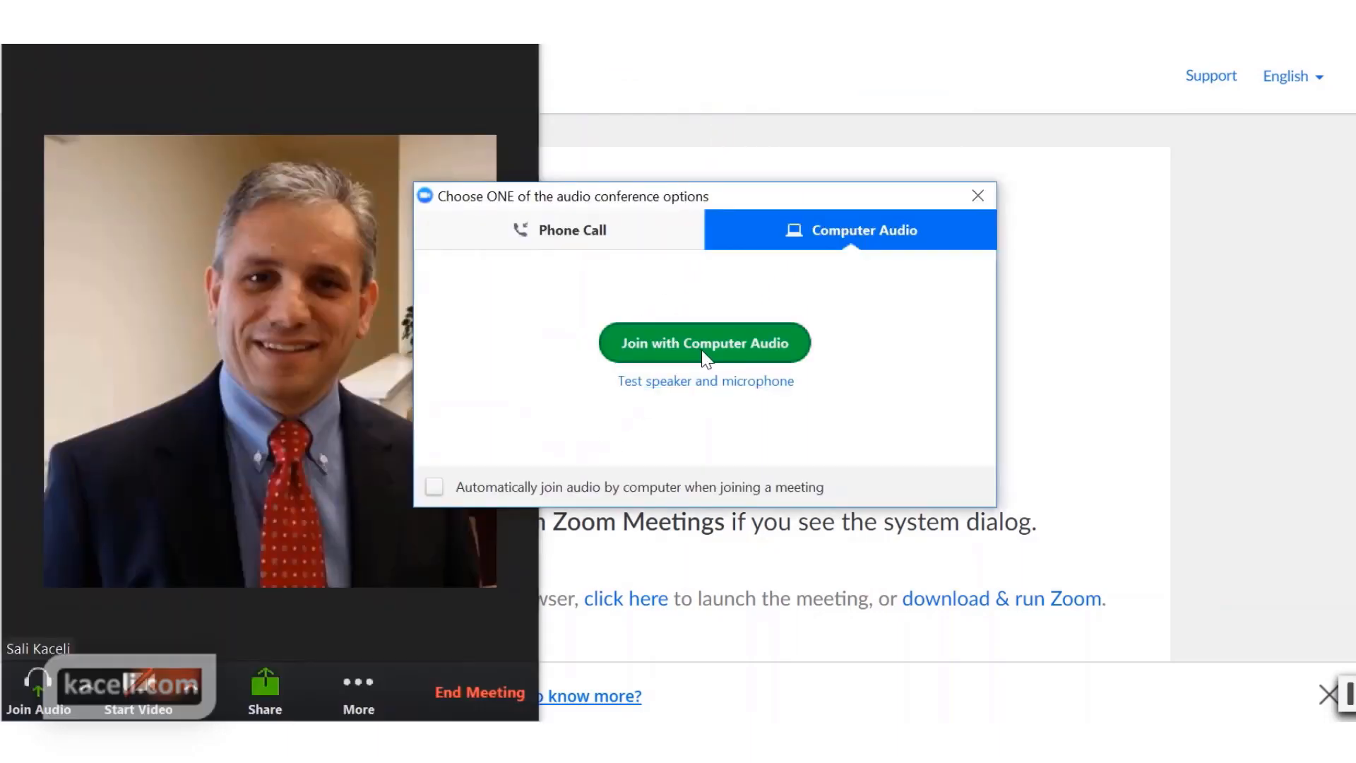
pyautogui.click(567, 233)
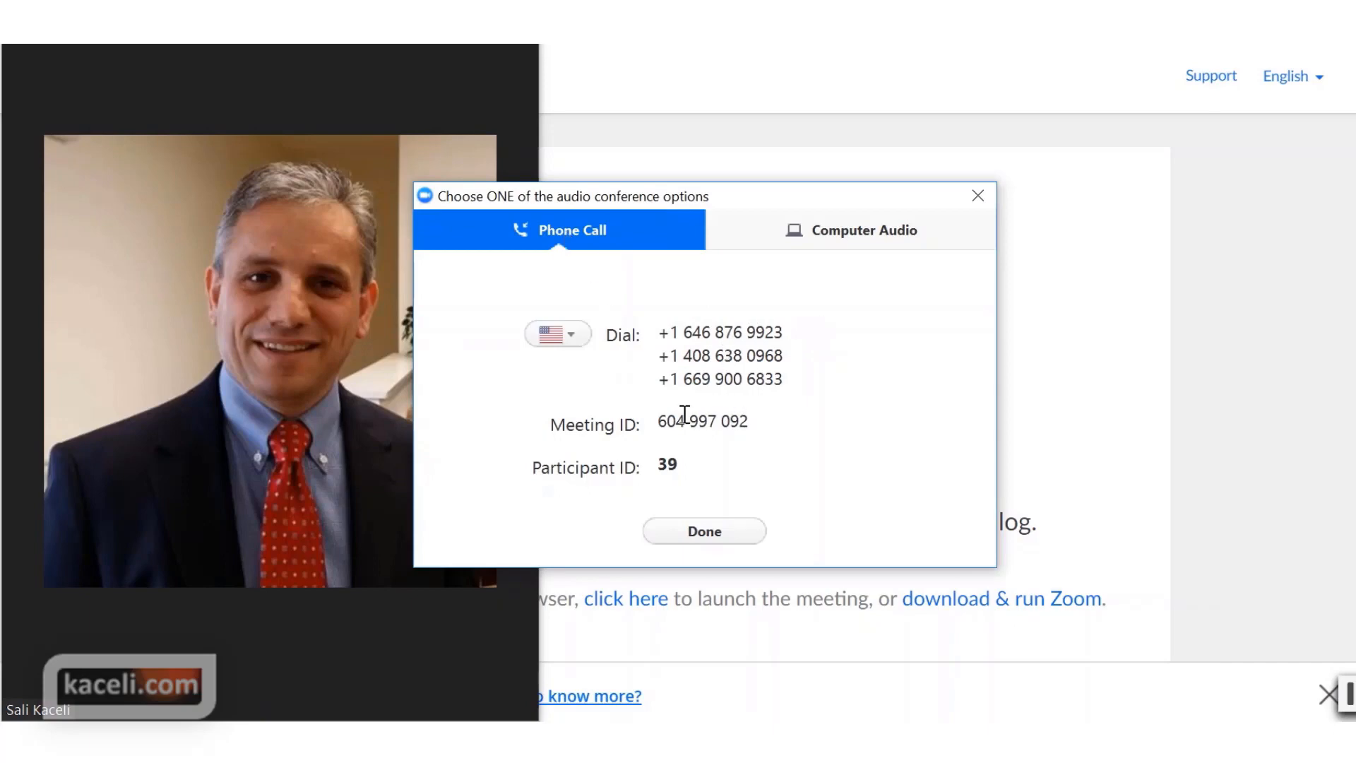
pyautogui.moveTo(748, 421); pyautogui.dragTo(657, 421)
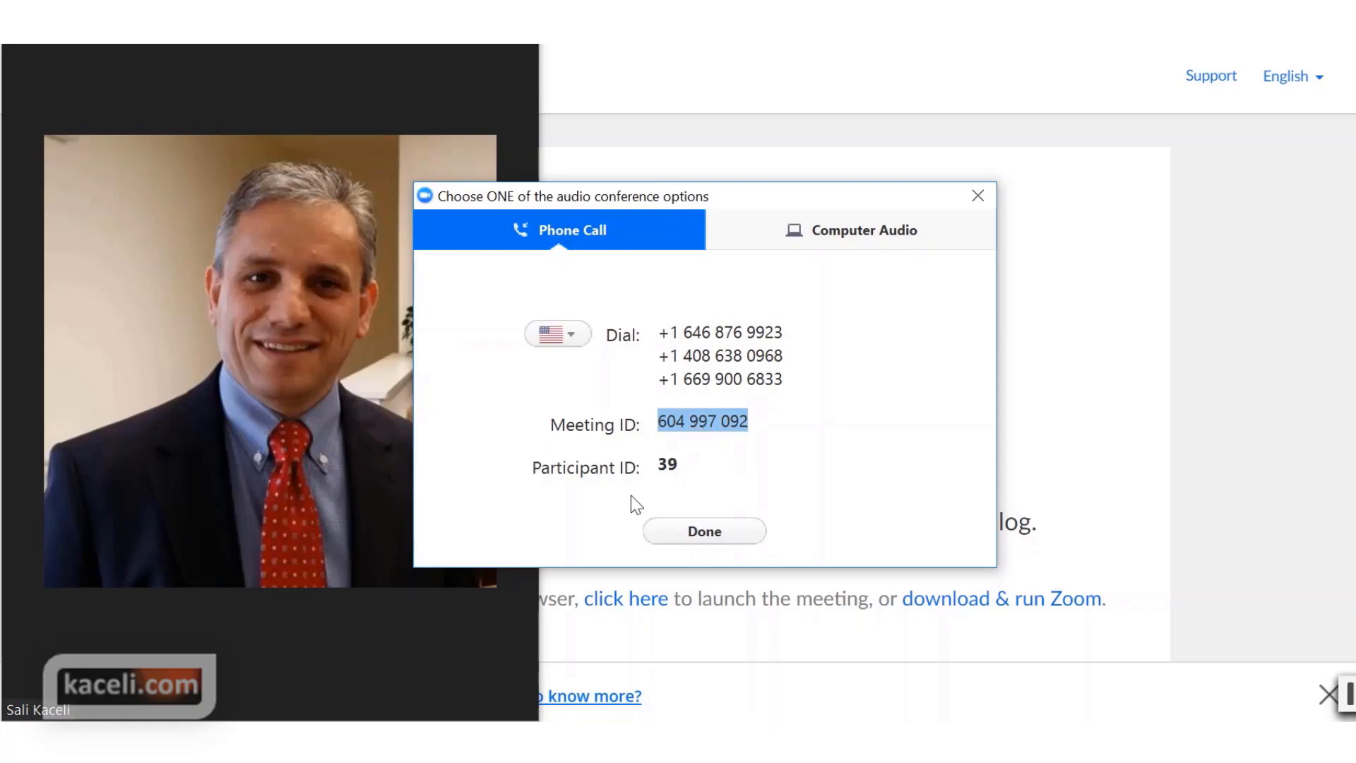
pyautogui.click(845, 239)
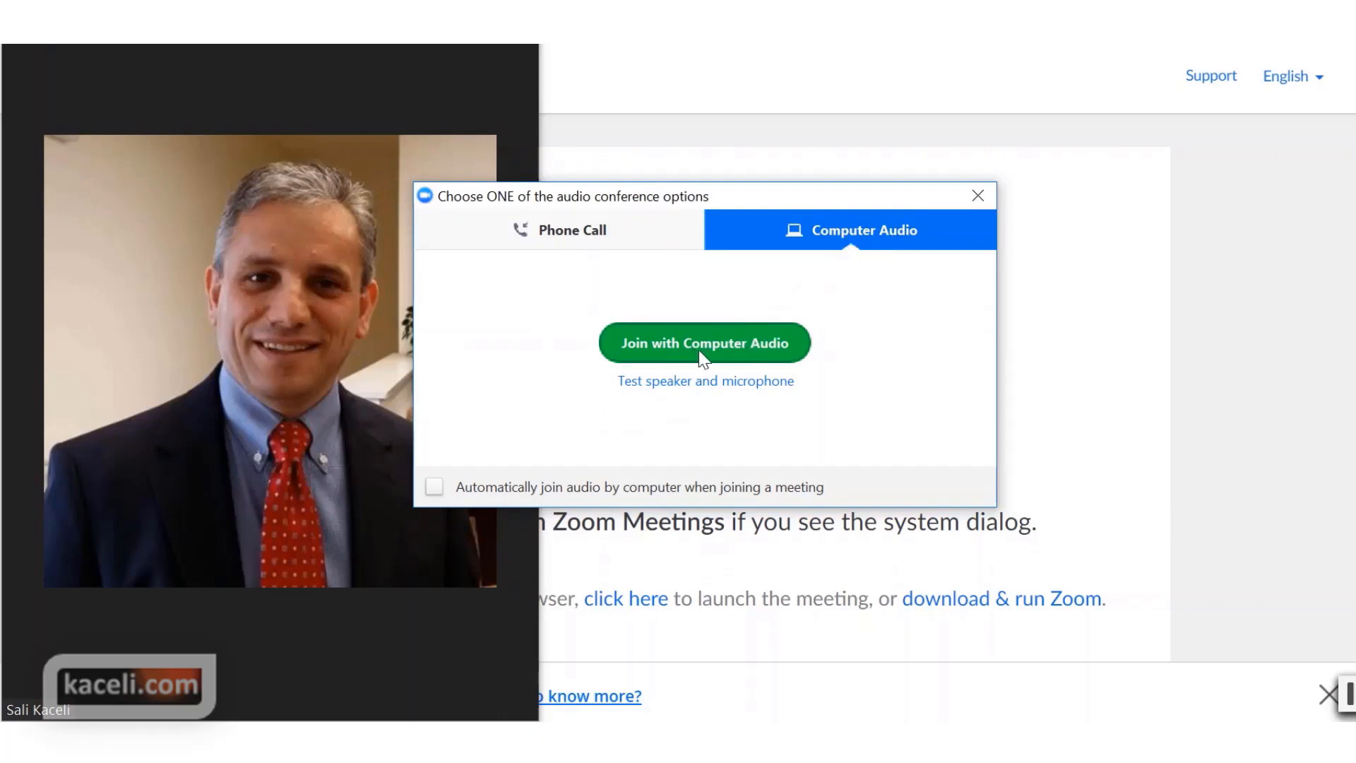
pyautogui.click(744, 357)
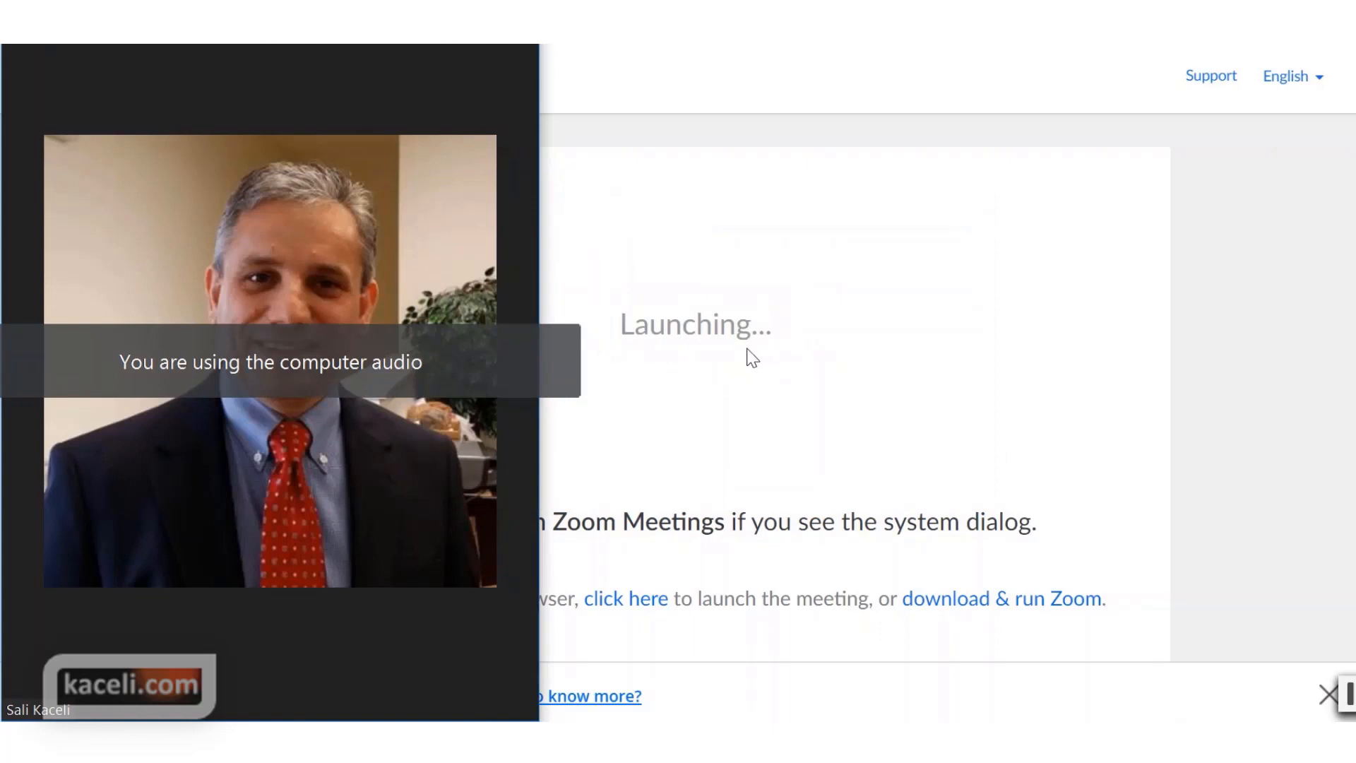
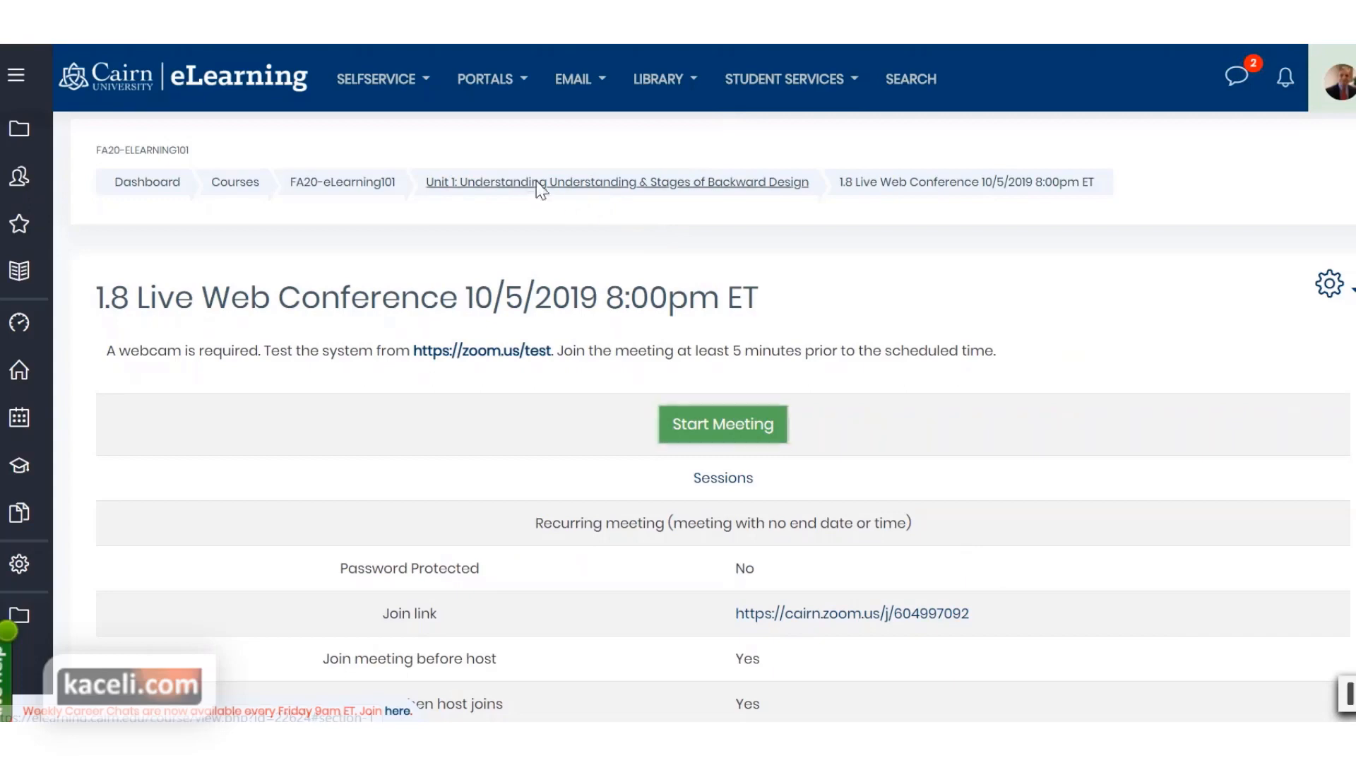
# - Circle the 1.0 Unit Objectives, Readings, and Due Dates item in red on the shared course page and stop the screen share
pyautogui.click(337, 182)
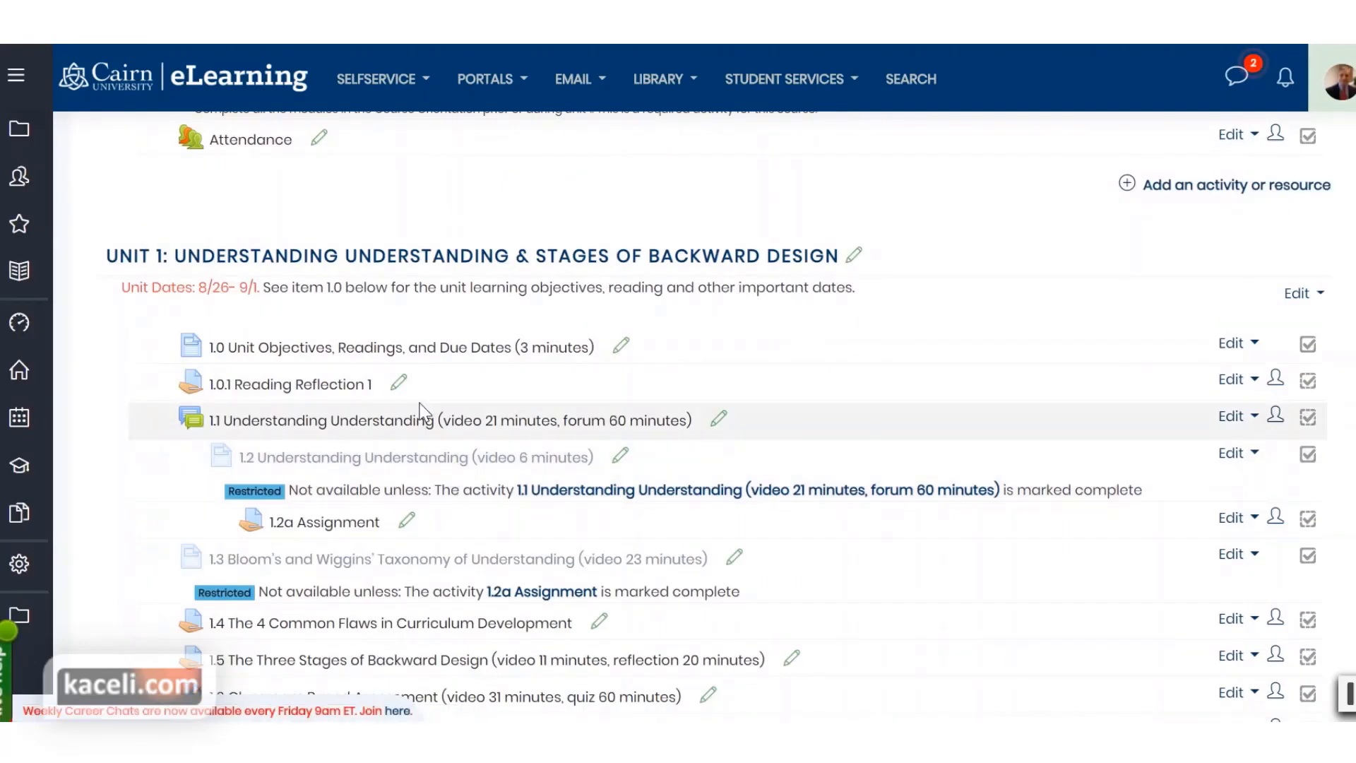
pyautogui.scroll(-2, 134, 289)
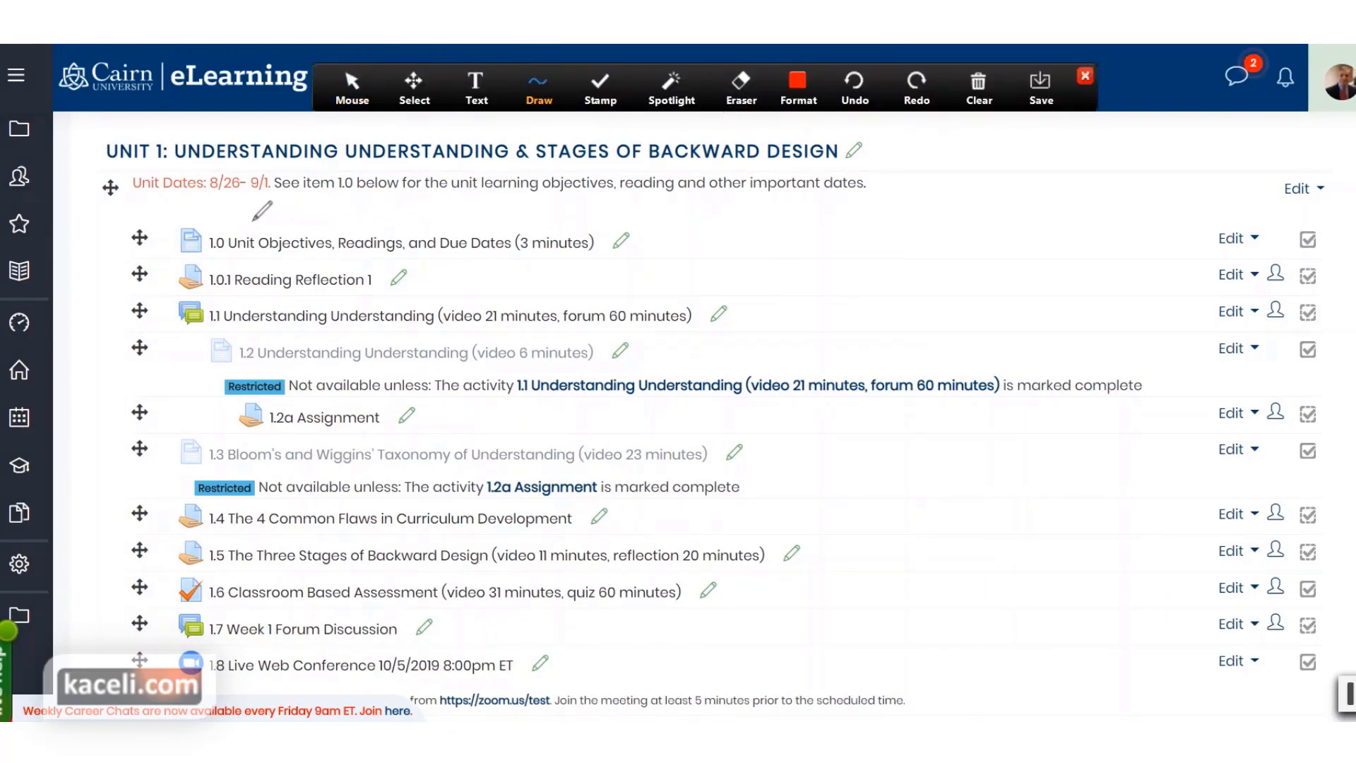
pyautogui.moveTo(250, 217)
pyautogui.mouseDown()
pyautogui.moveTo(173, 225)
pyautogui.moveTo(207, 254)
pyautogui.moveTo(630, 254)
pyautogui.moveTo(495, 230)
pyautogui.moveTo(260, 227)
pyautogui.mouseUp()
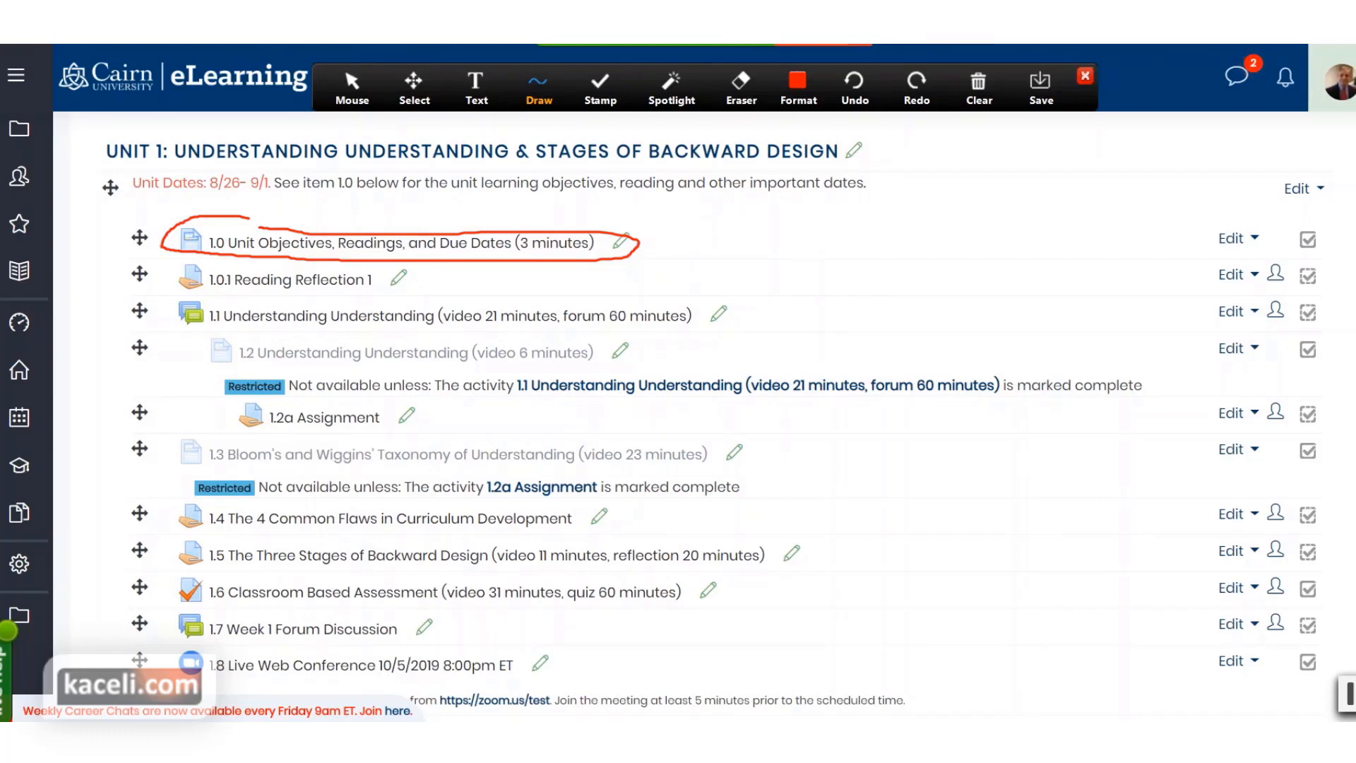
pyautogui.click(839, 46)
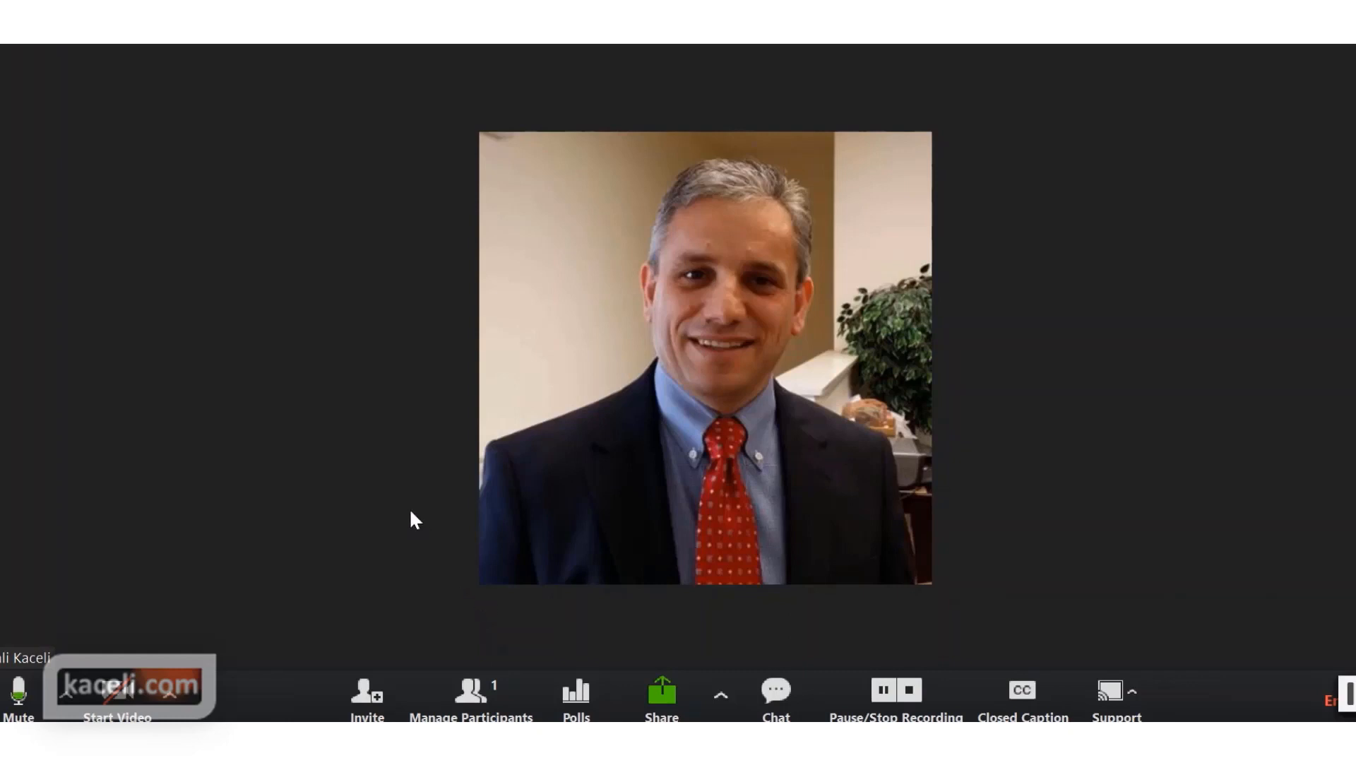
# - Open the meeting chat, check its recipient choices and close the chat again
pyautogui.click(778, 699)
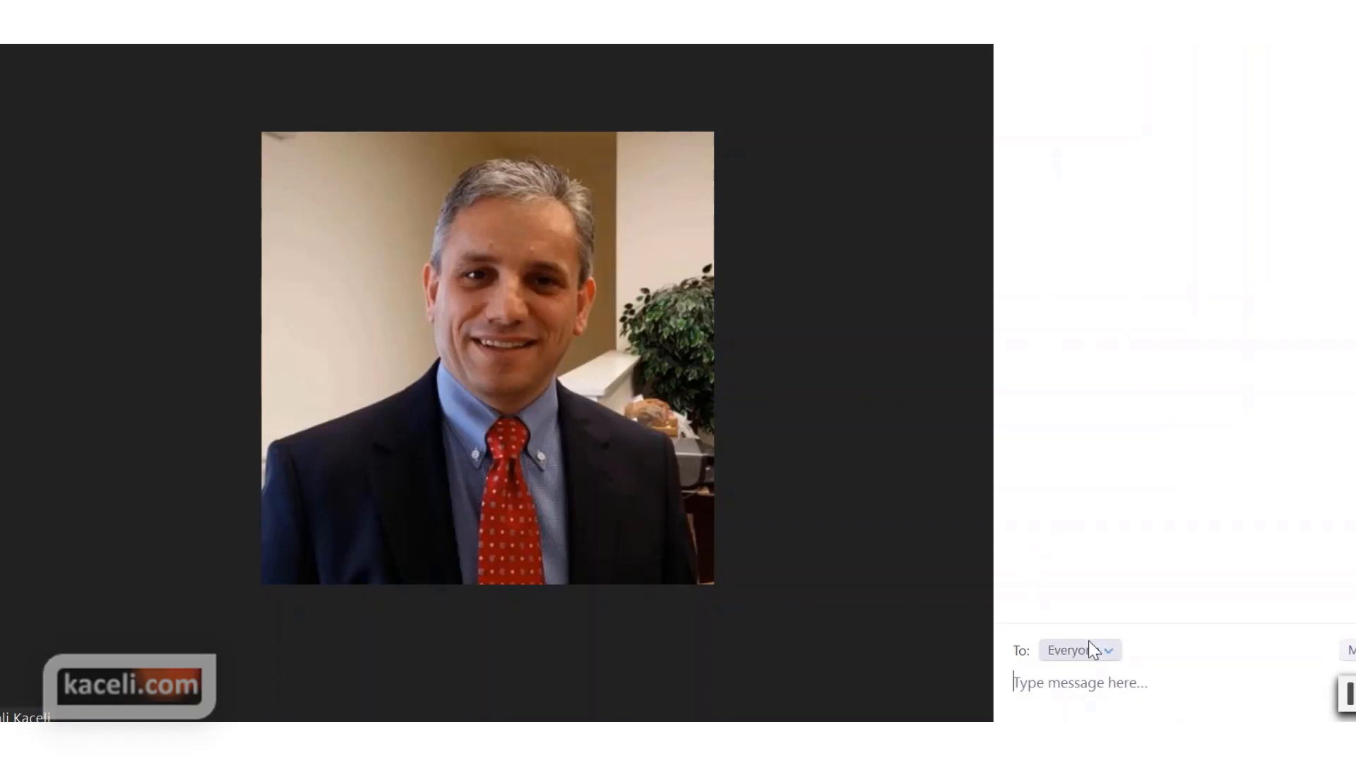
pyautogui.click(1108, 650)
pyautogui.click(1155, 547)
pyautogui.click(1116, 653)
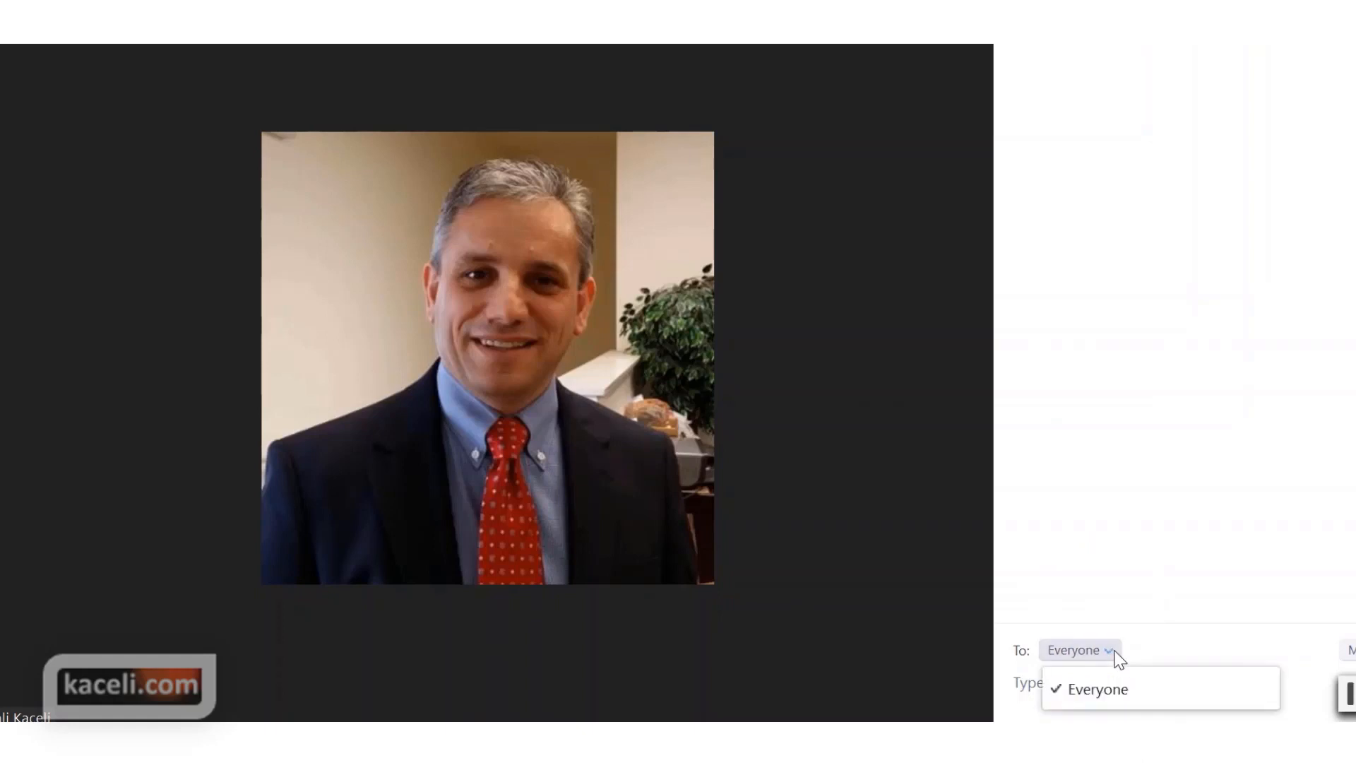
pyautogui.click(1144, 446)
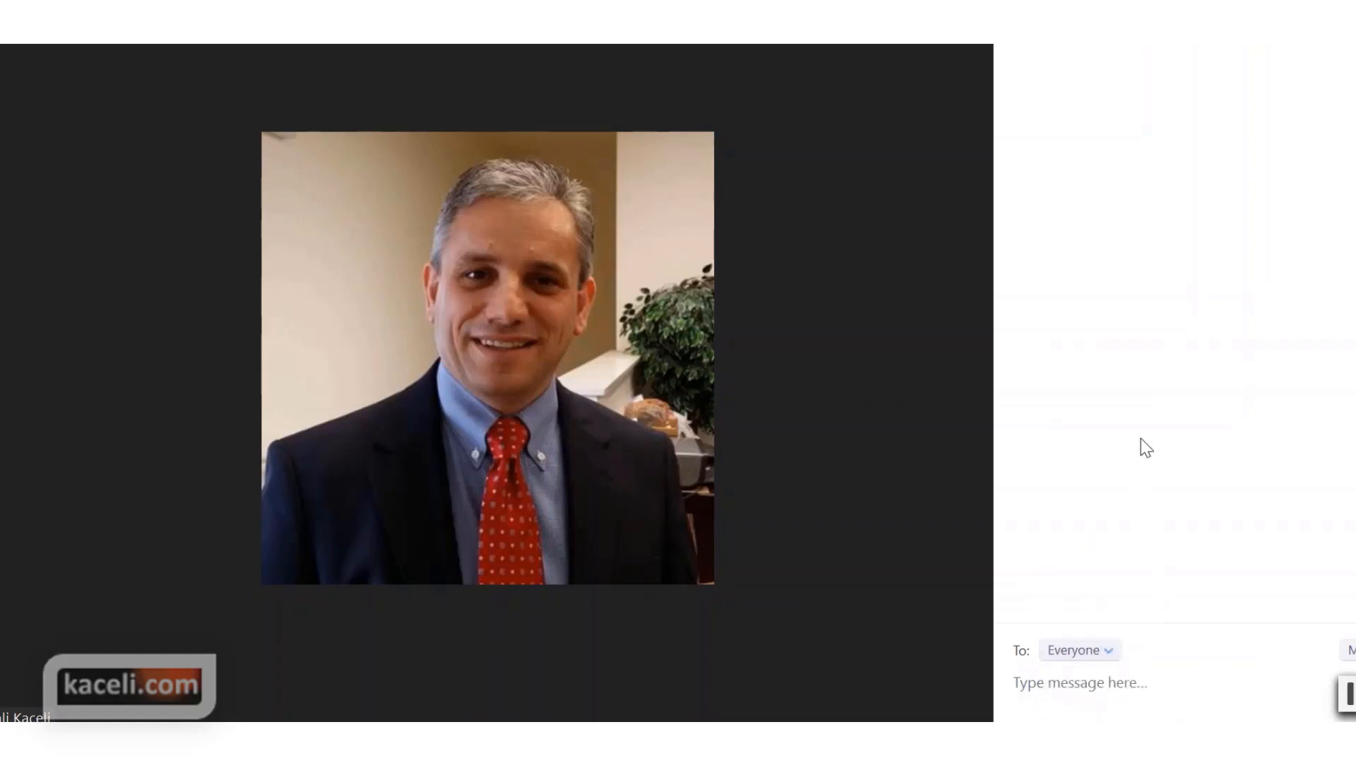
pyautogui.click(780, 684)
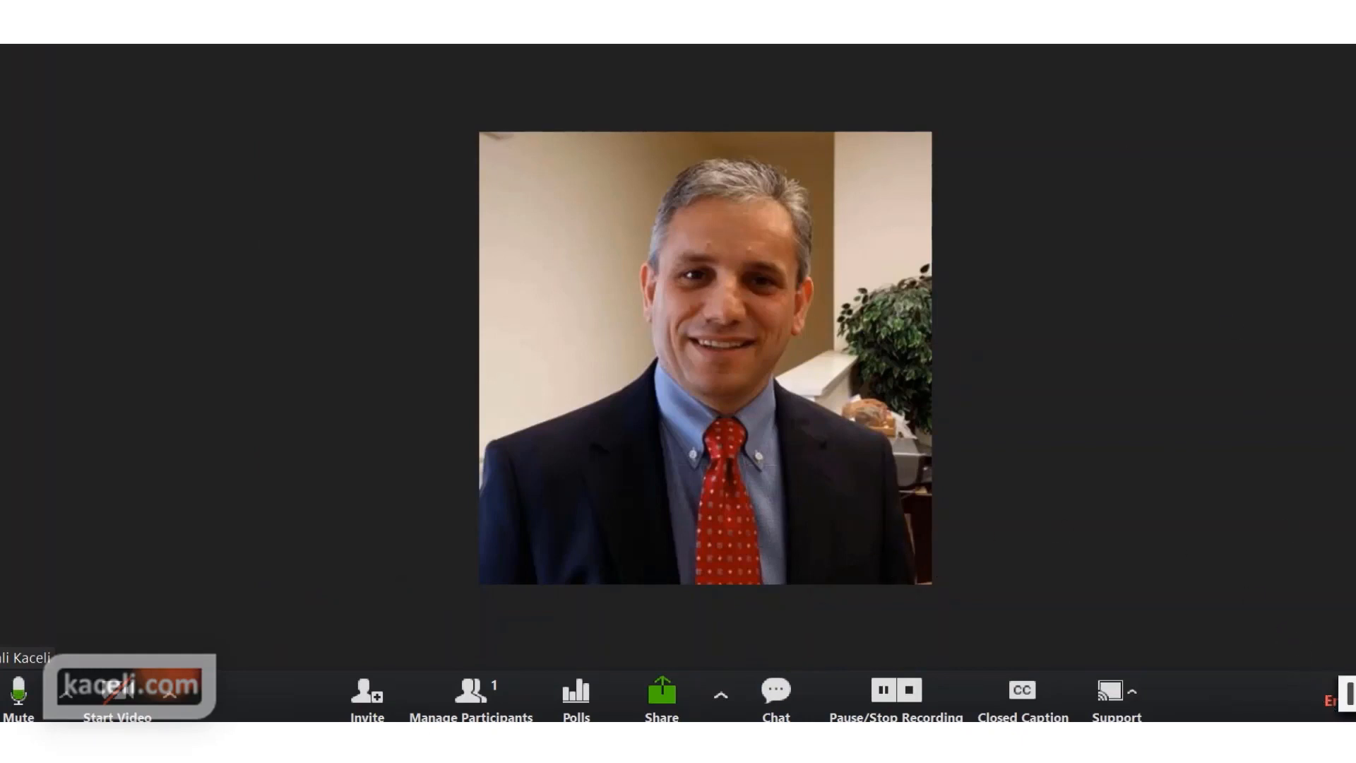
# - Leave the full-screen view and end the Zoom meeting for all participants
pyautogui.hotkey('alt', 'f')
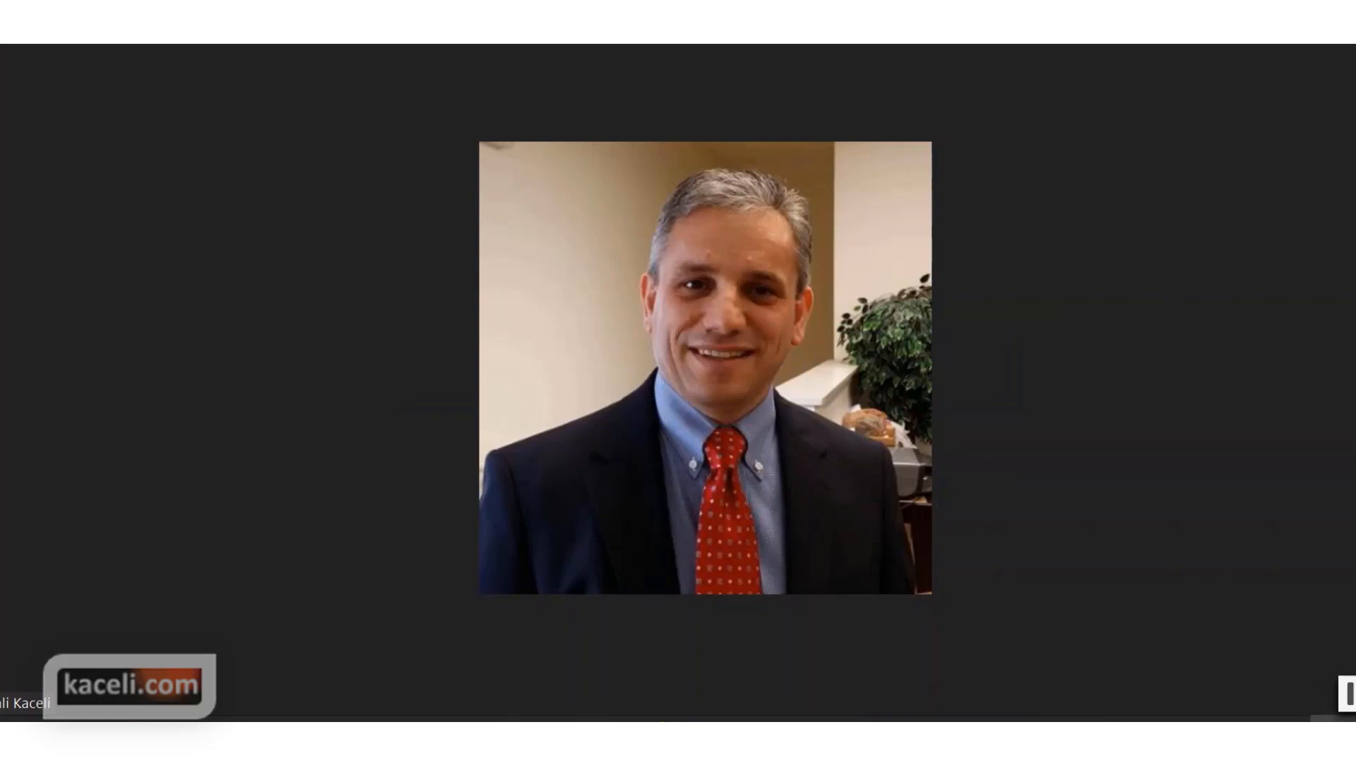
pyautogui.hotkey('alt', 'q')
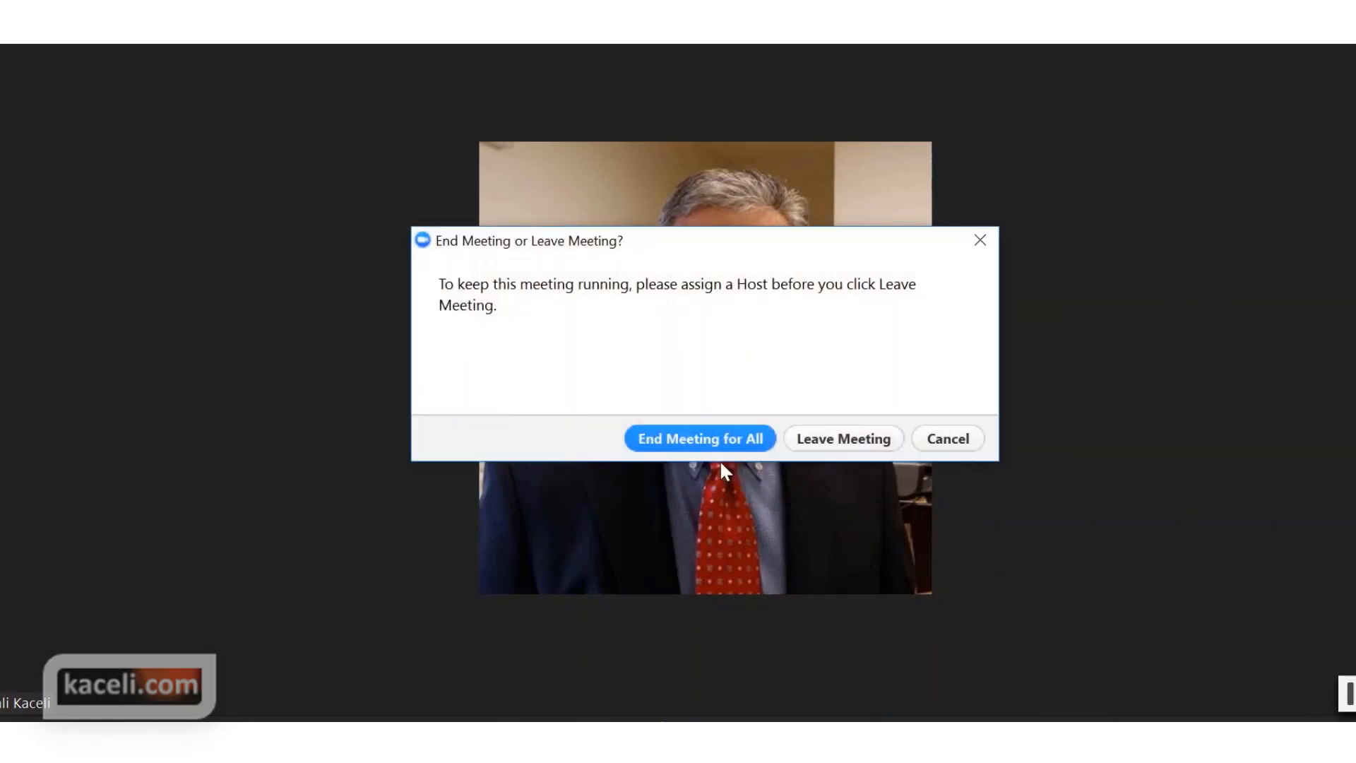
pyautogui.click(697, 439)
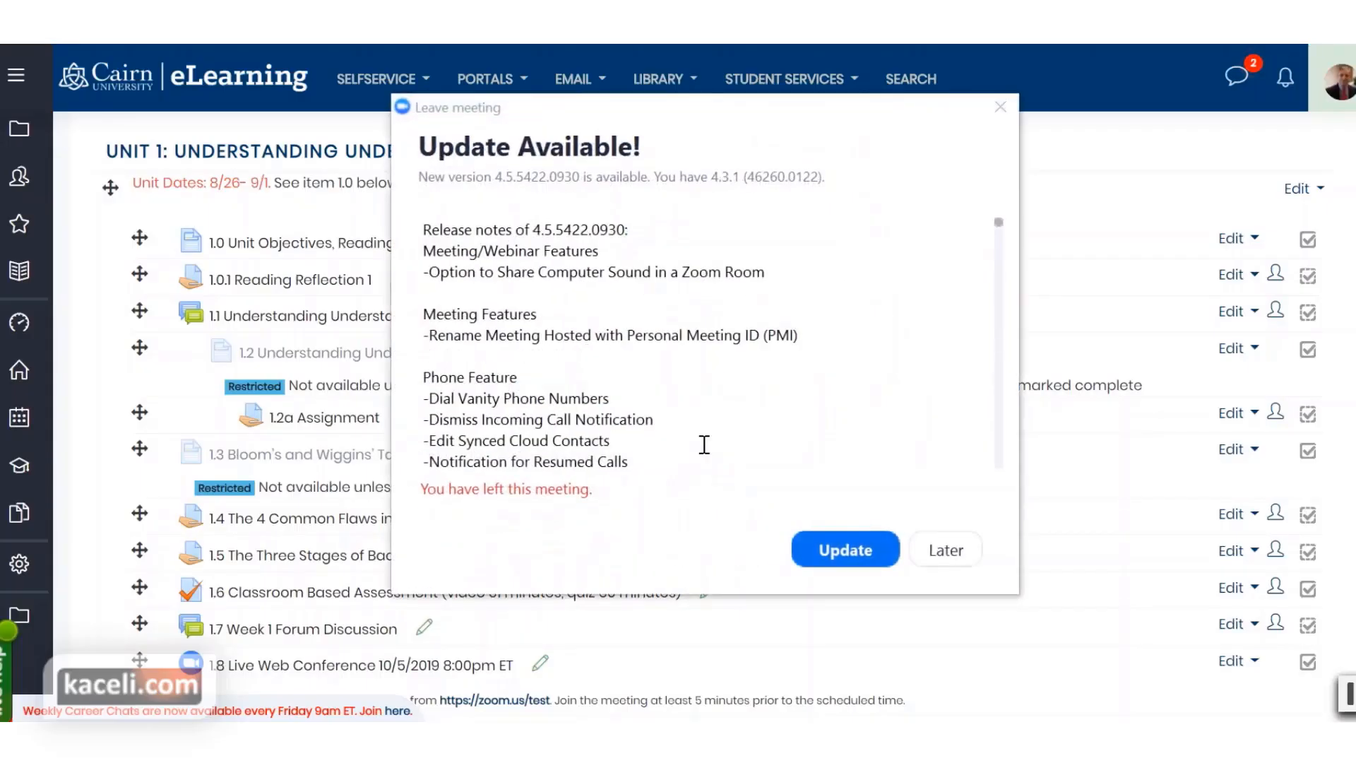
pyautogui.scroll(-3, 766, 532)
pyautogui.scroll(-1, 767, 532)
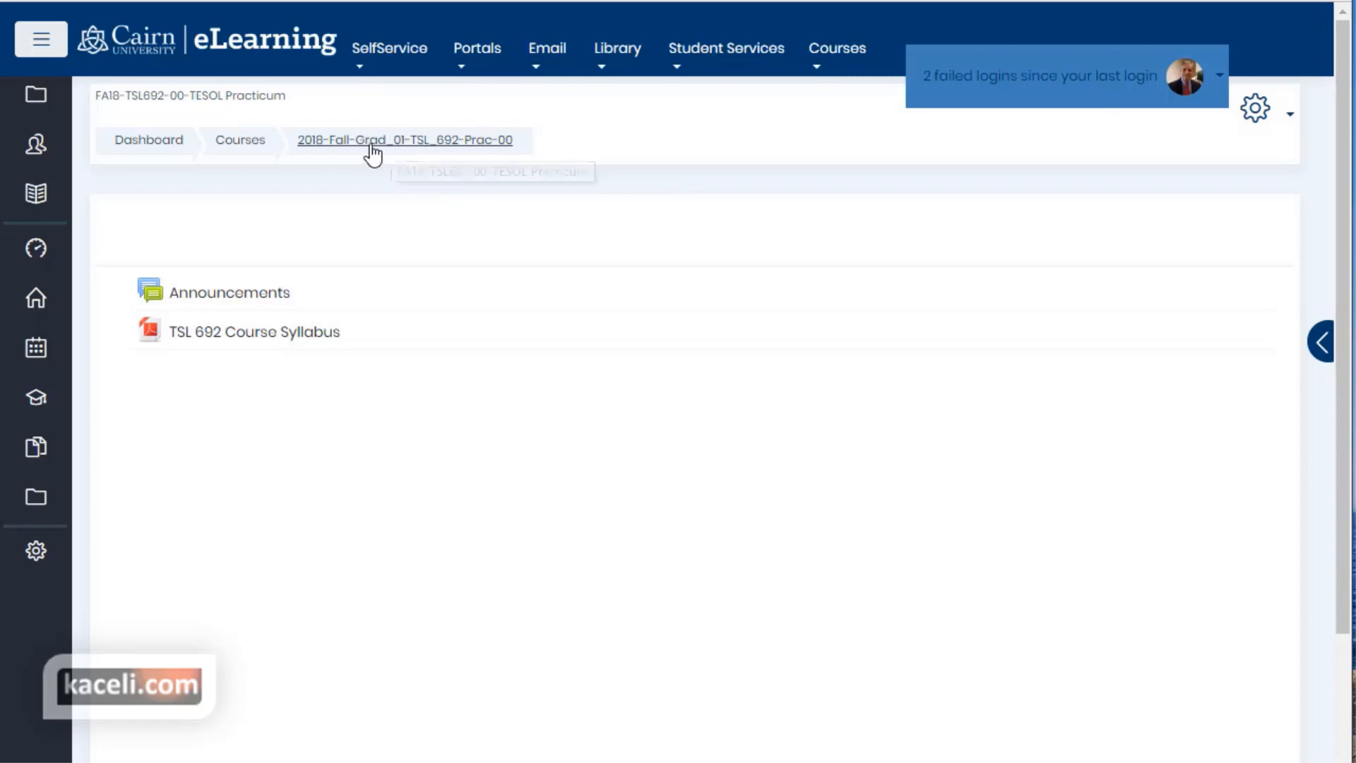
# - Open the enrollment methods from the TSL692 TESOL Practicum course's participants and start adding a Course meta link
pyautogui.click(36, 152)
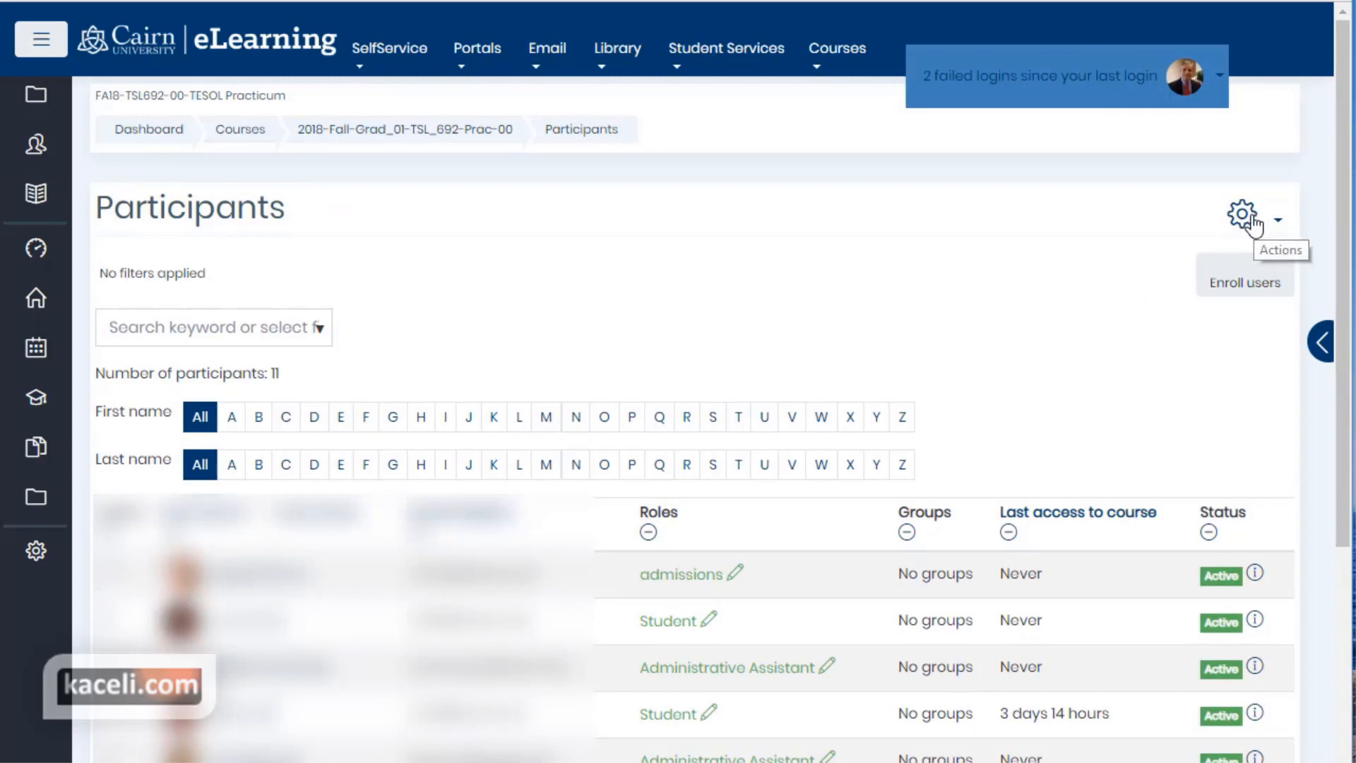
pyautogui.click(1254, 224)
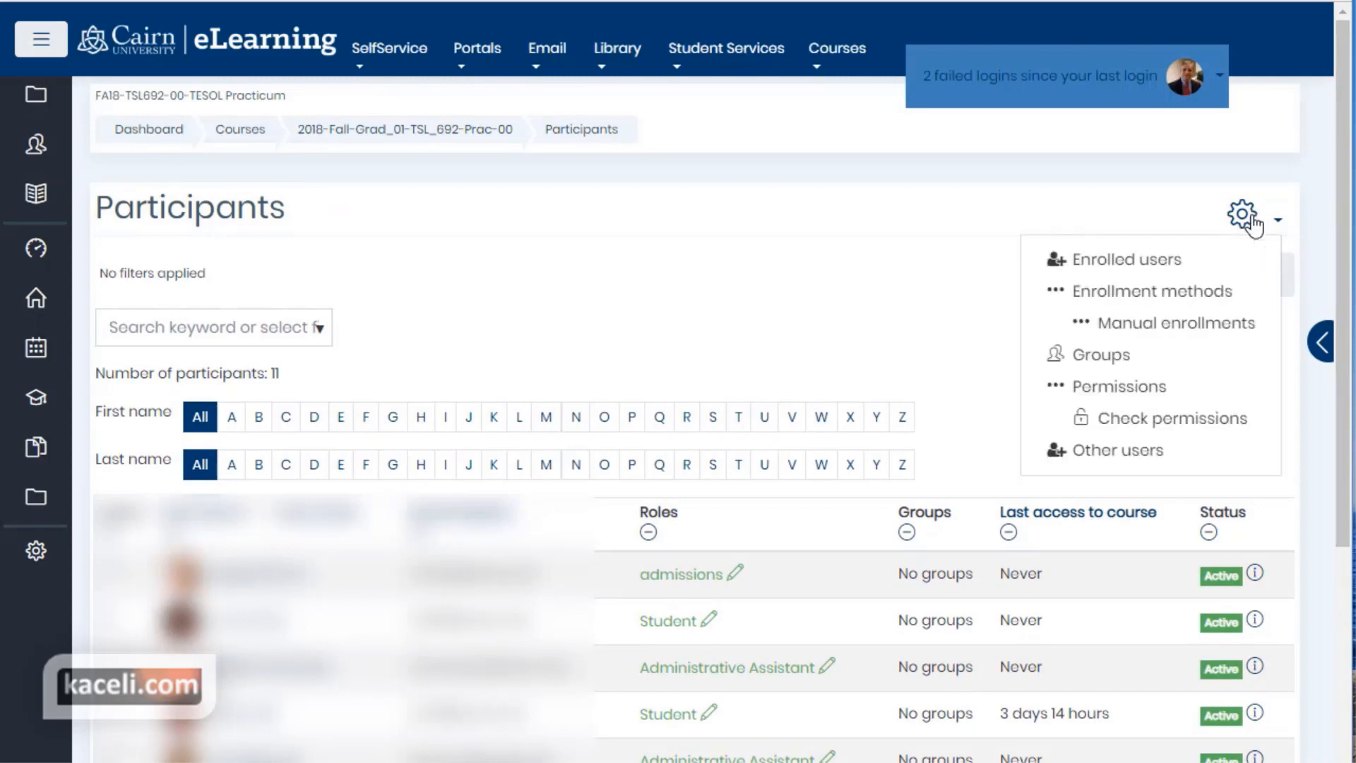
pyautogui.click(1160, 295)
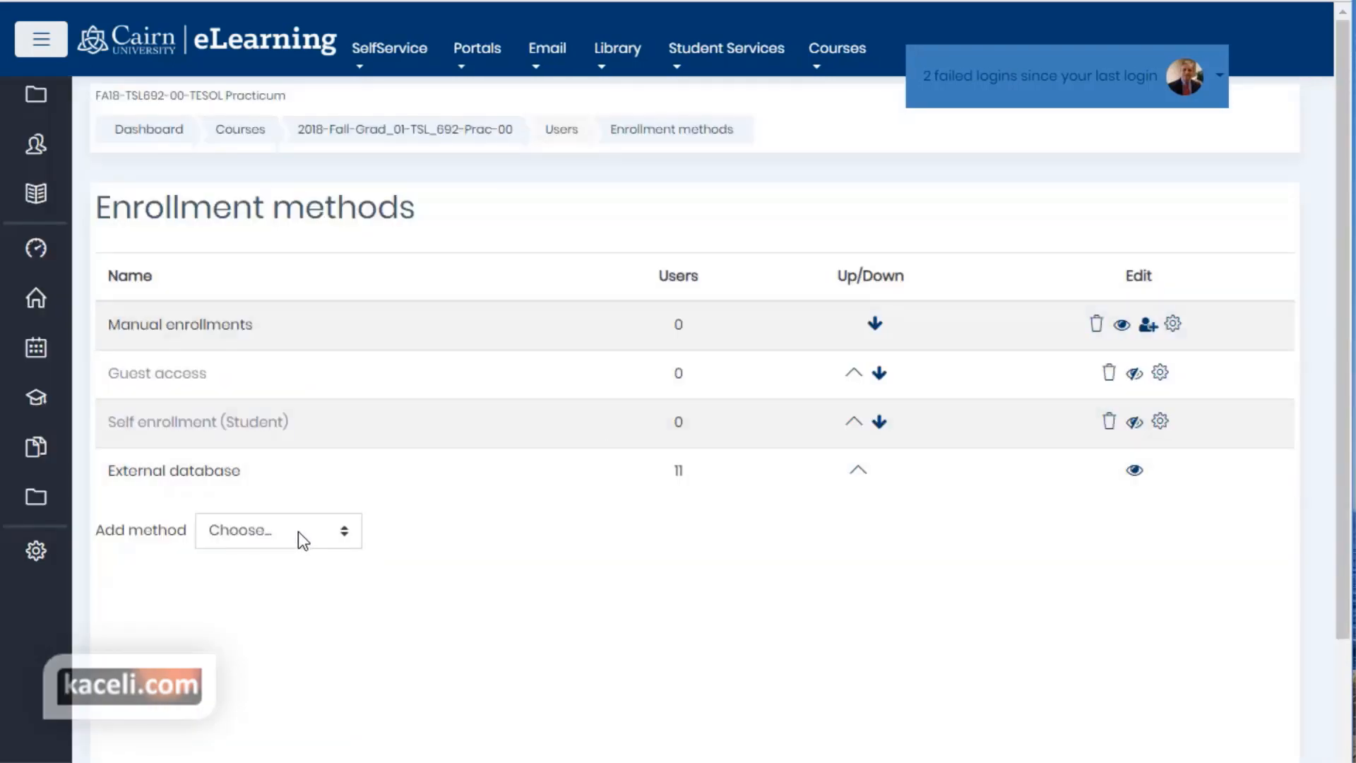
pyautogui.click(298, 531)
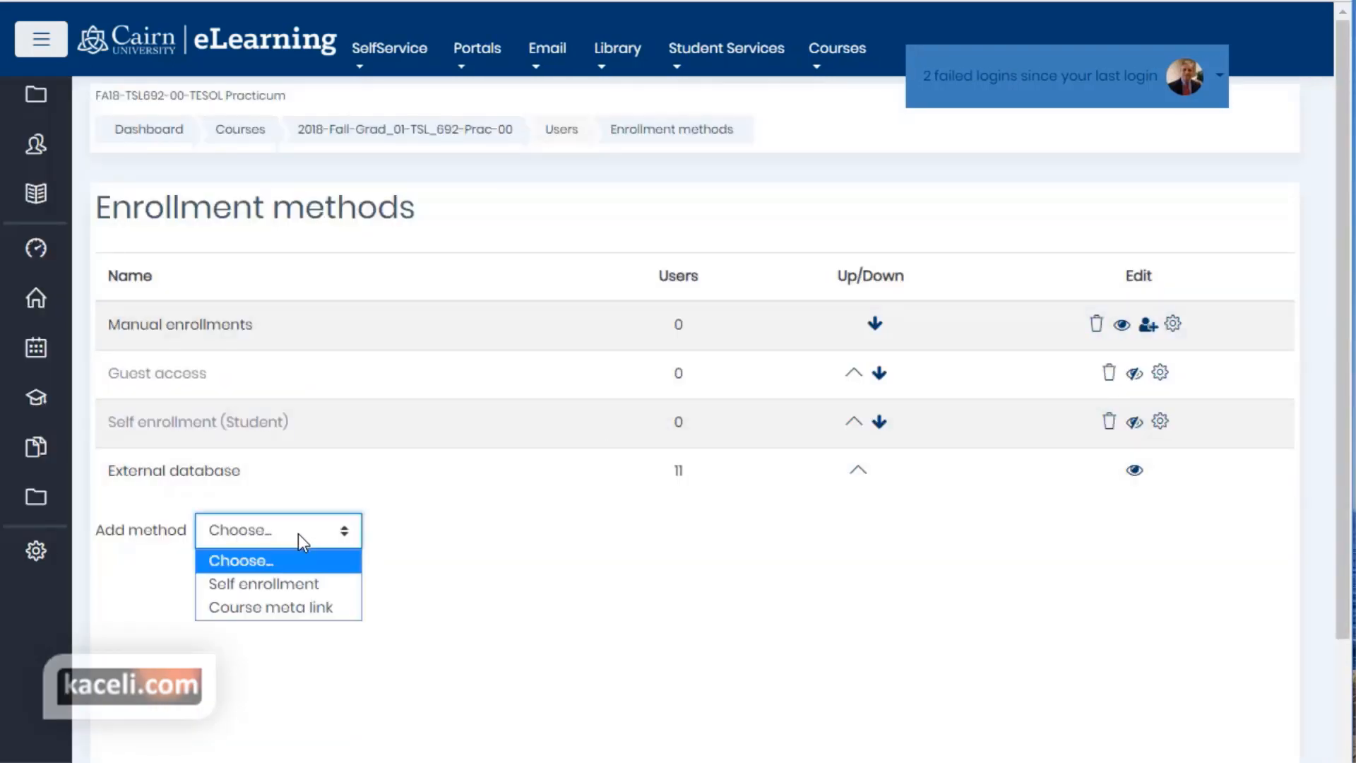
pyautogui.click(265, 607)
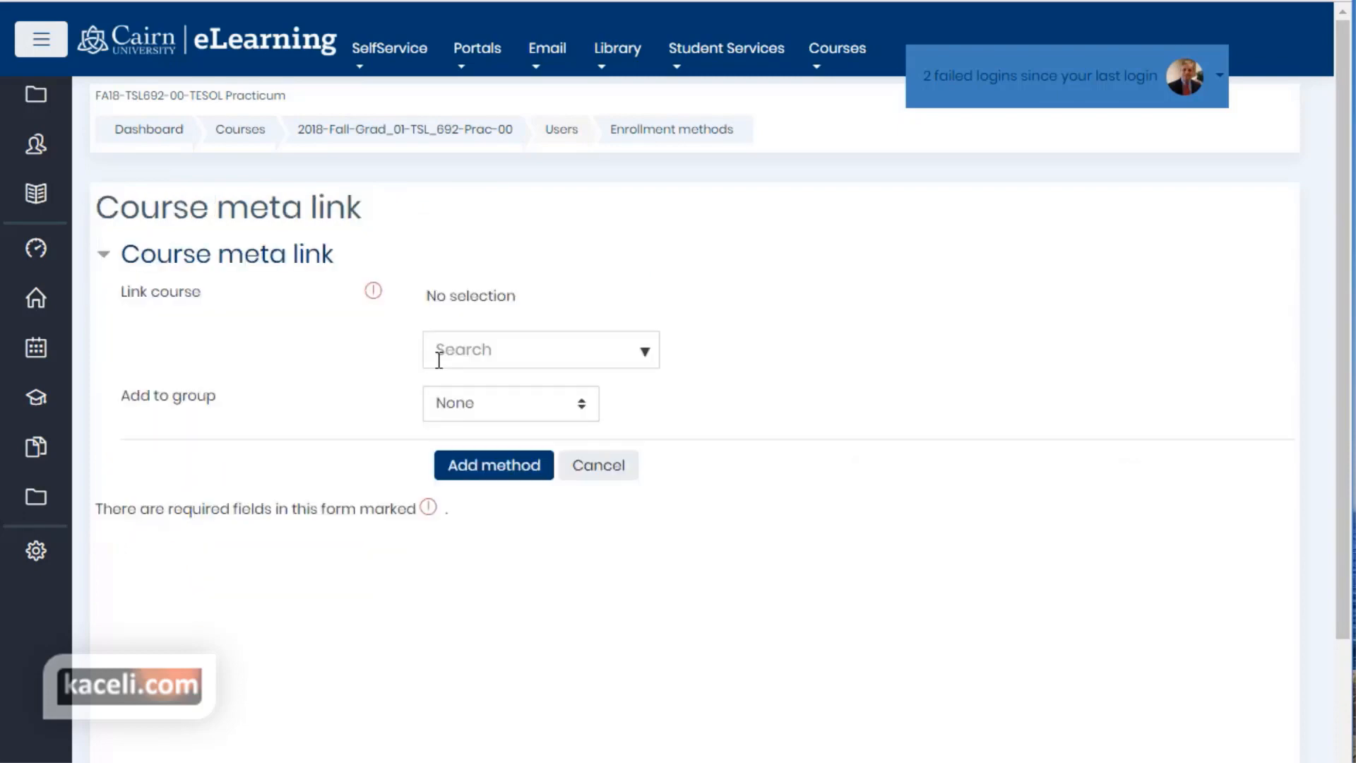
# - Search for tsl492, add FA18-TSL492-00-TESOL Practicum as the linked course, and return to the course page after checking the new method
pyautogui.click(442, 357)
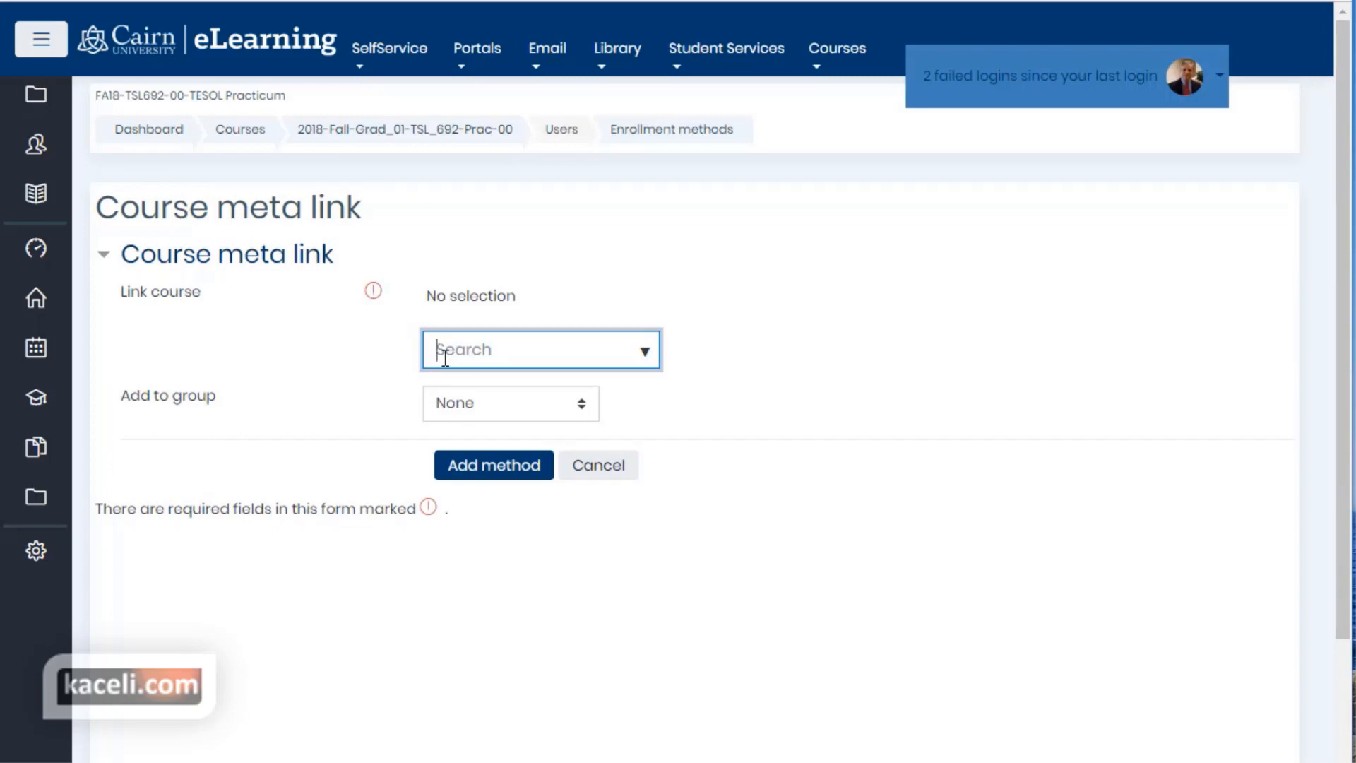
pyautogui.write('tel')
pyautogui.write('492')
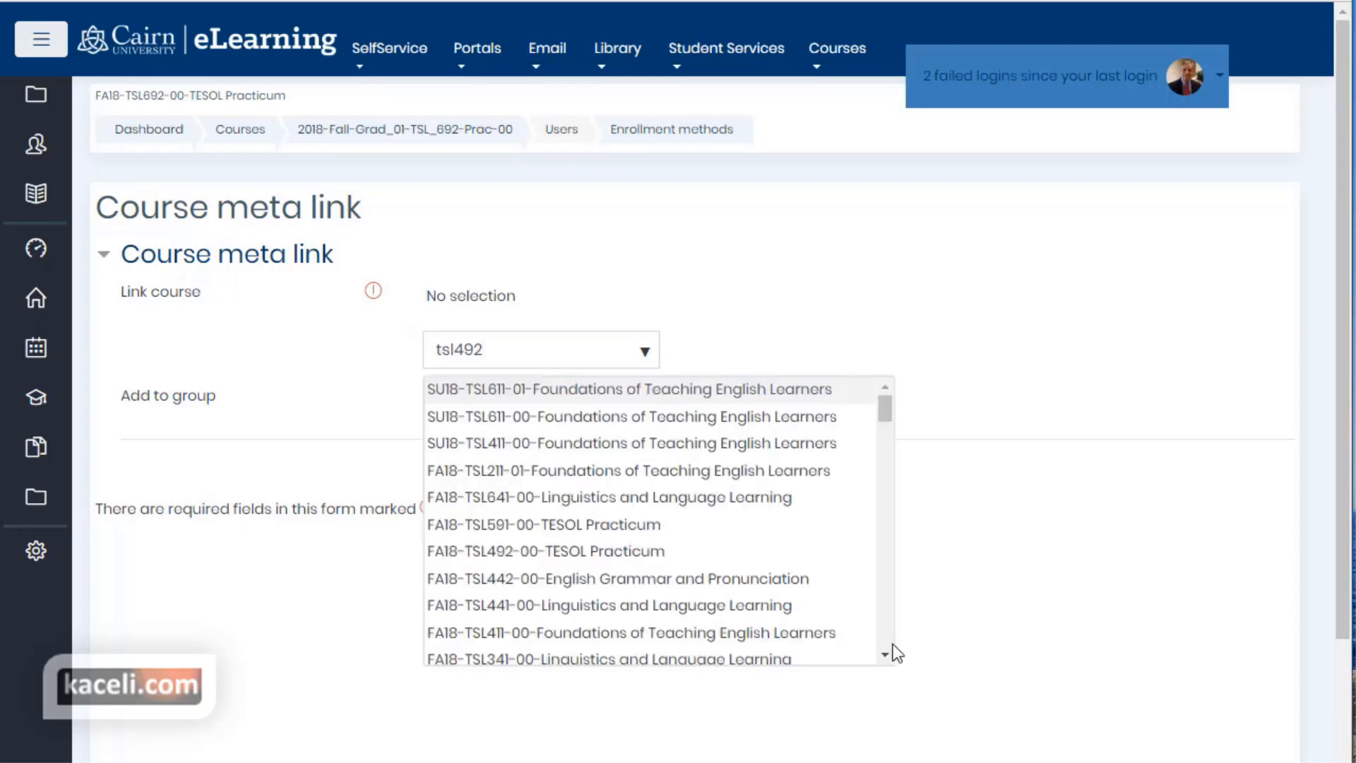
pyautogui.scroll(-4, 884, 658)
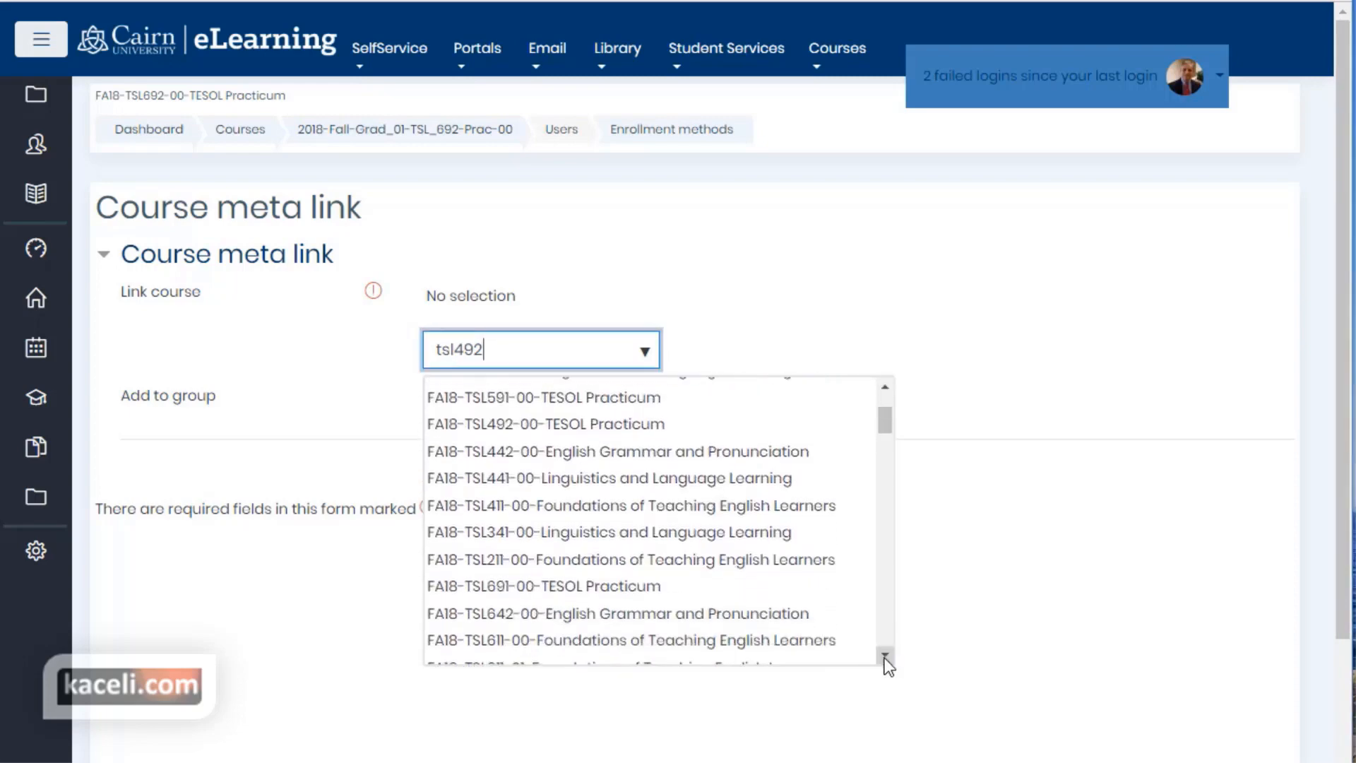
pyautogui.click(449, 427)
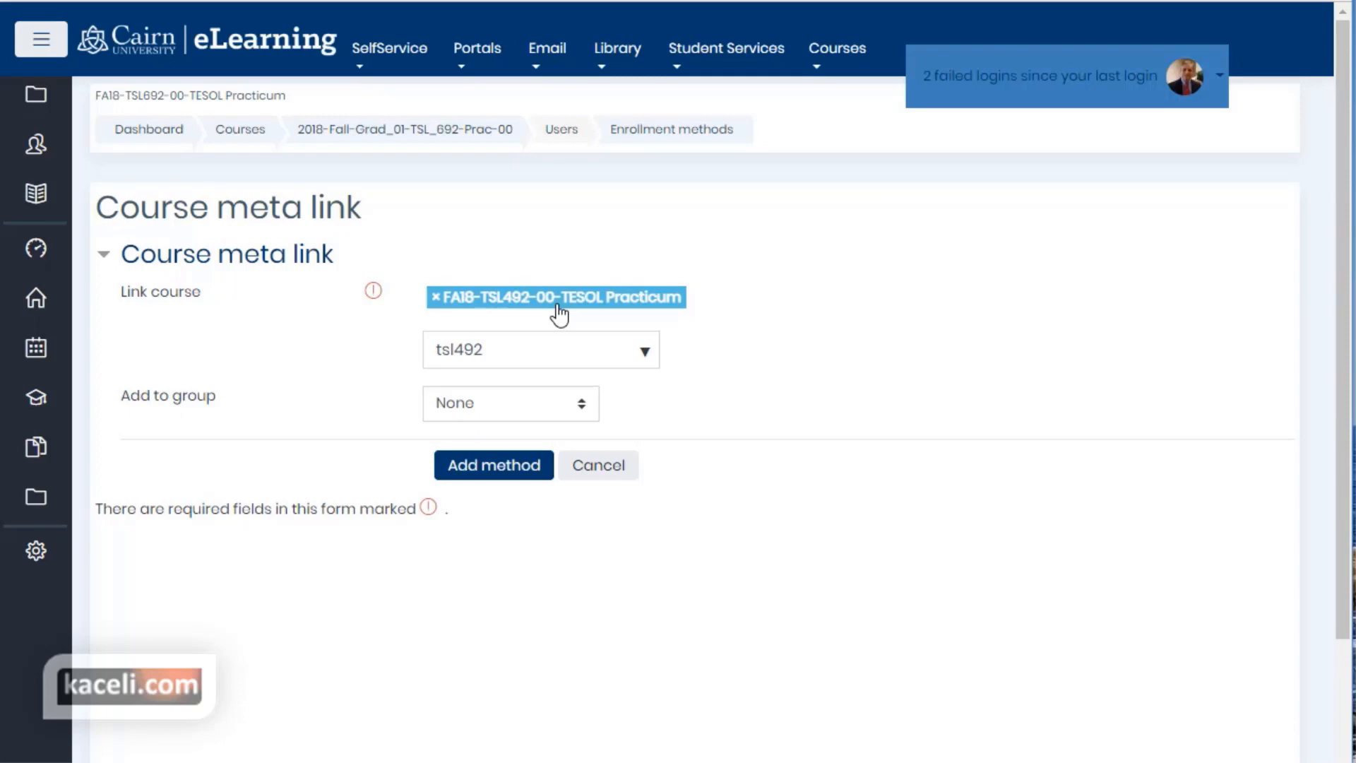
pyautogui.click(496, 473)
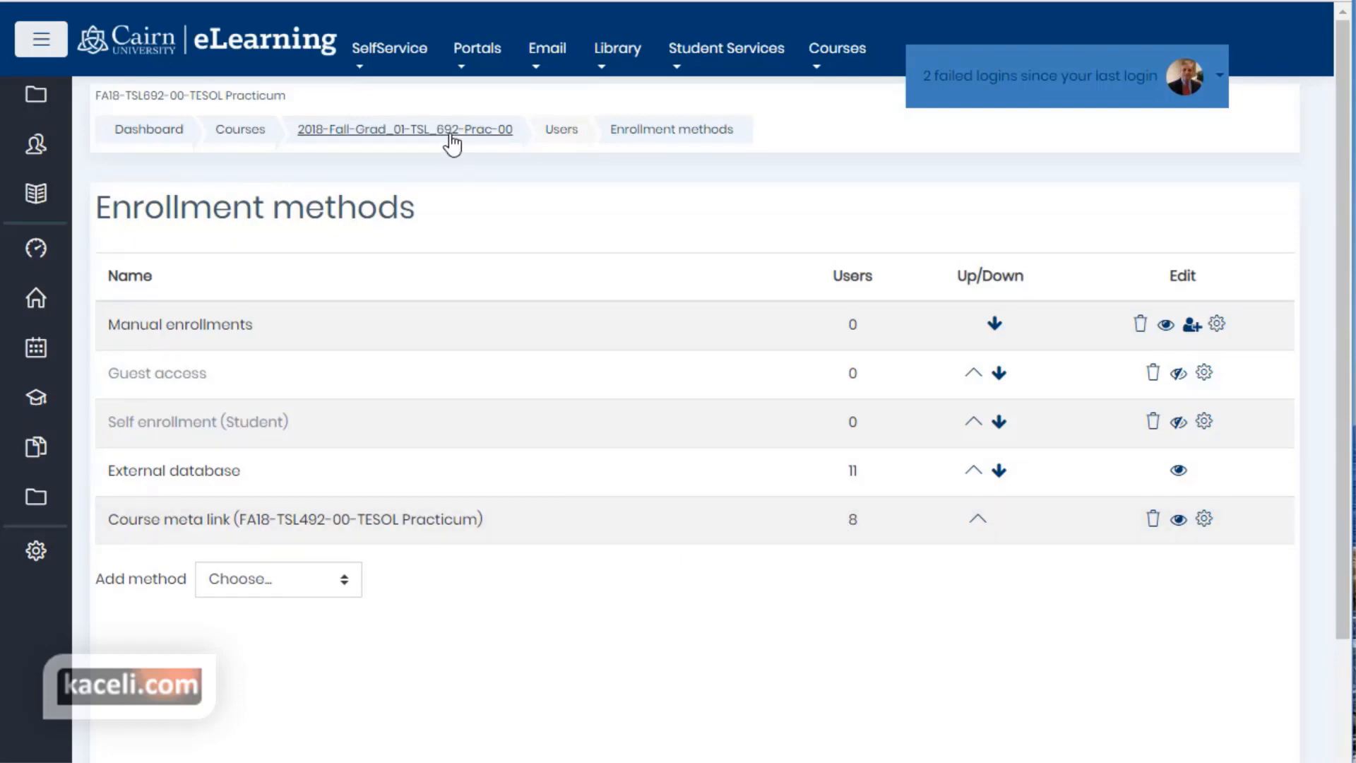
pyautogui.moveTo(345, 519); pyautogui.dragTo(283, 519)
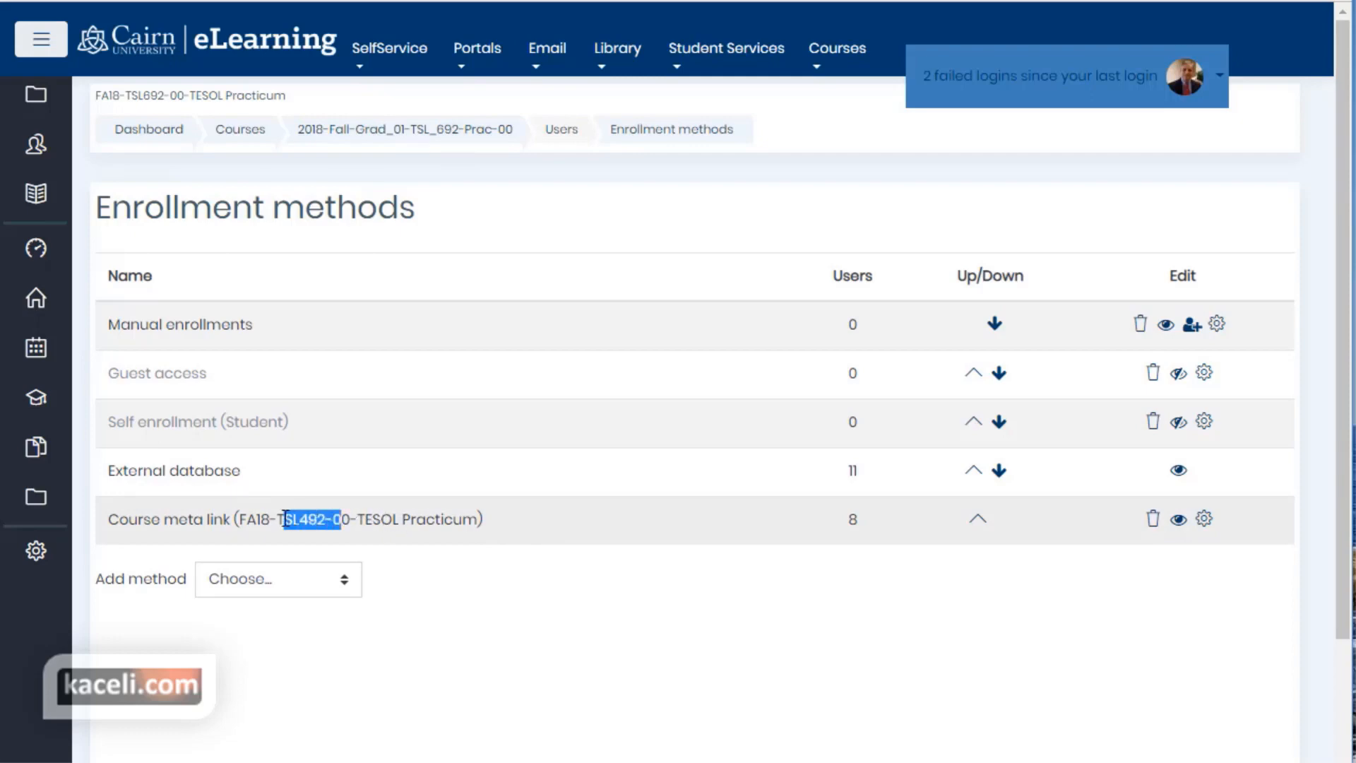
pyautogui.click(454, 134)
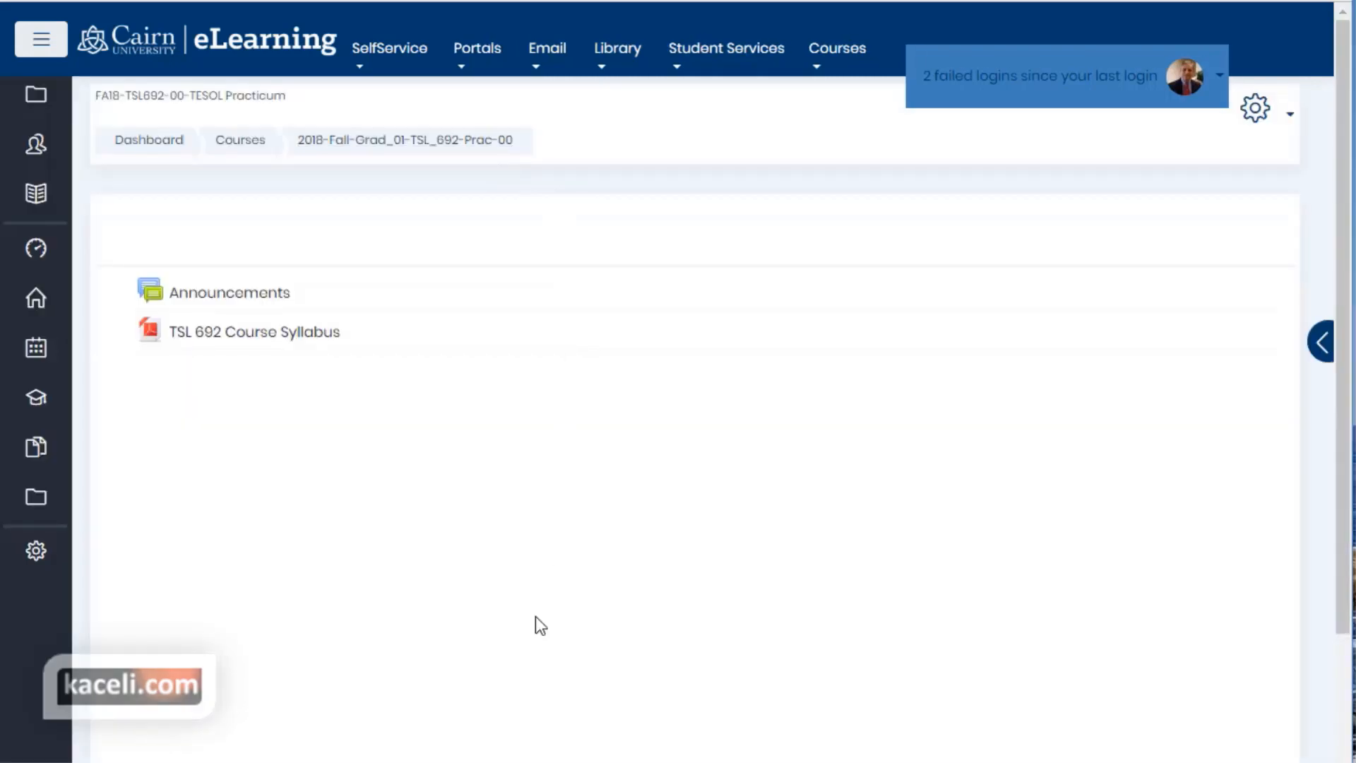